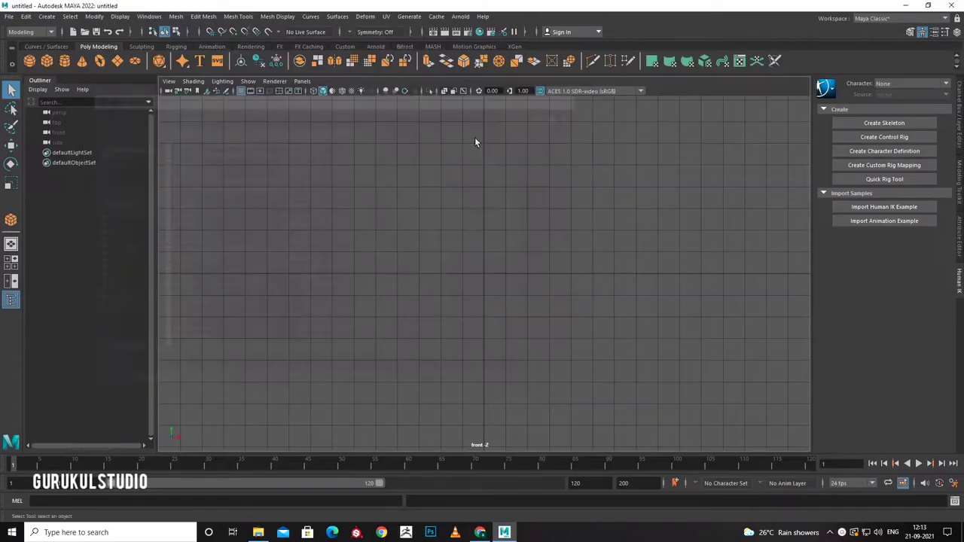
{"action": "left_click", "coordinate": [169, 81]}
{"action": "mouse_move", "coordinate": [189, 305]}
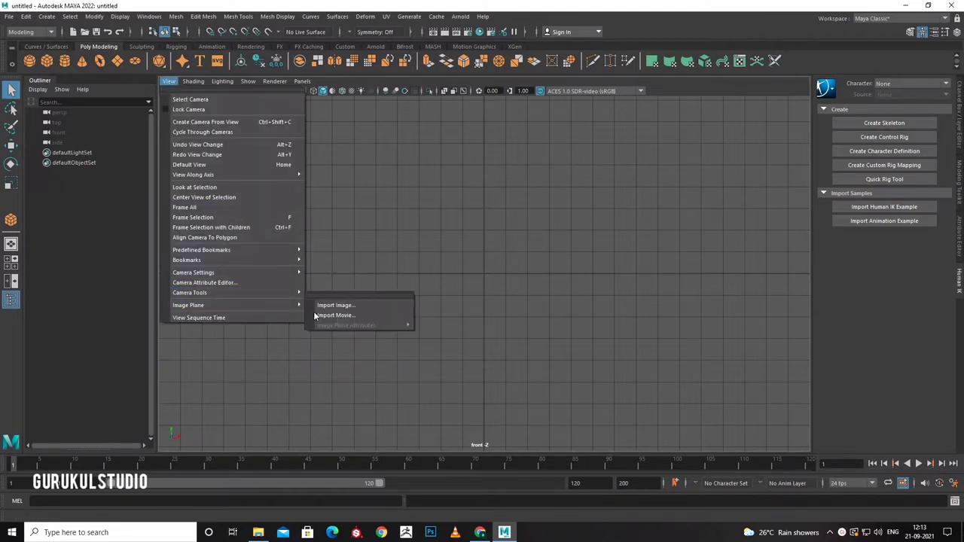
{"action": "left_click", "coordinate": [339, 306]}
{"action": "left_click", "coordinate": [110, 147]}
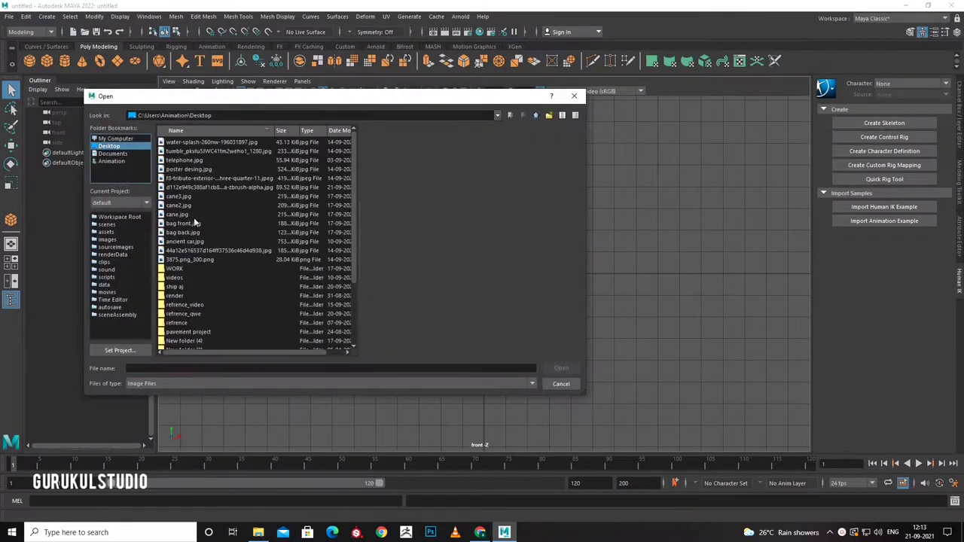
{"action": "double_click", "coordinate": [191, 269]}
{"action": "left_click", "coordinate": [197, 142]}
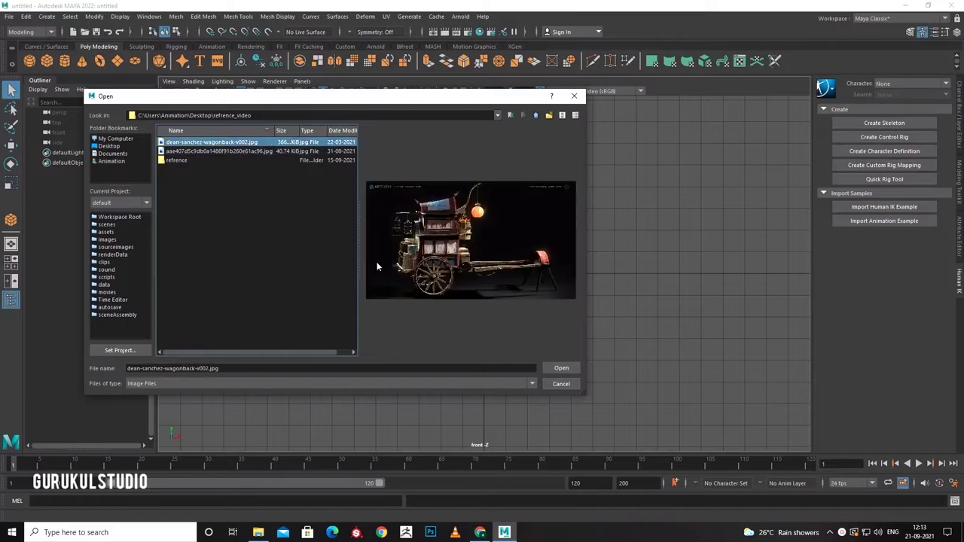
{"action": "left_click", "coordinate": [557, 369]}
{"action": "scroll", "coordinate": [457, 382], "scroll_direction": "up", "scroll_amount": 3}
{"action": "scroll", "coordinate": [457, 382], "scroll_direction": "up", "scroll_amount": 3}
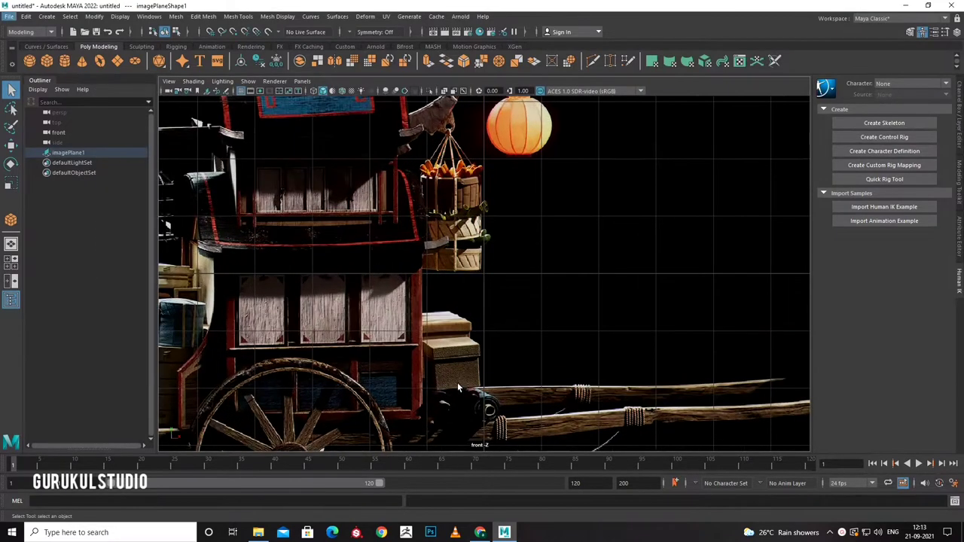
{"action": "scroll", "coordinate": [504, 309], "scroll_direction": "up", "scroll_amount": 3}
{"action": "scroll", "coordinate": [504, 309], "scroll_direction": "down", "scroll_amount": 10}
{"action": "scroll", "coordinate": [235, 295], "scroll_direction": "up", "scroll_amount": 5}
{"action": "scroll", "coordinate": [235, 295], "scroll_direction": "up", "scroll_amount": 4}
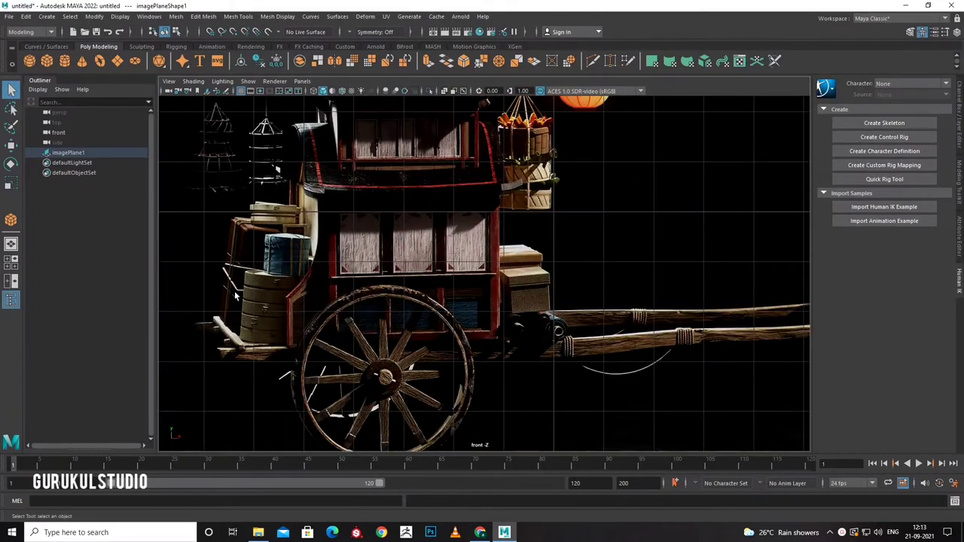
Create a poly cube shaped as a long thin plank along the wagon's bottom.
{"action": "left_click", "coordinate": [46, 61]}
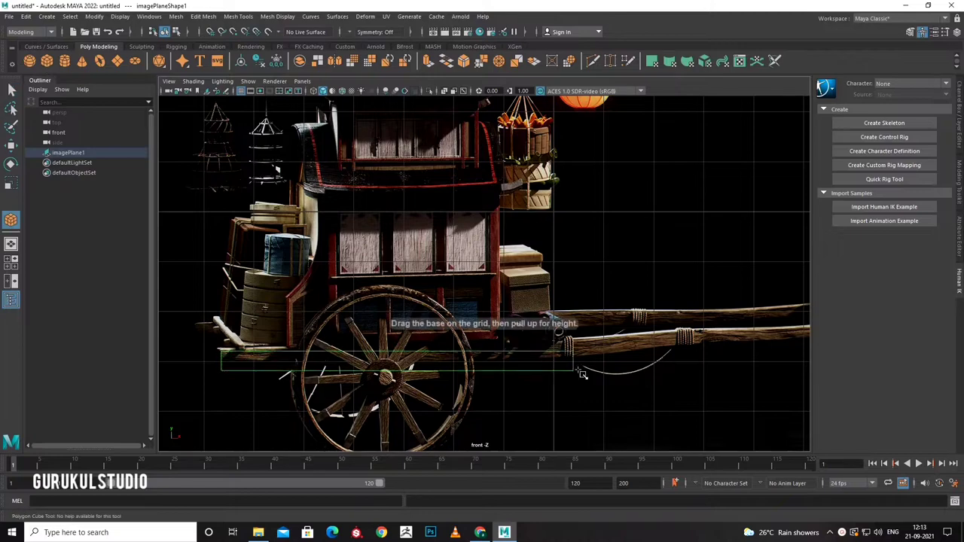
{"action": "left_click_drag", "start_coordinate": [582, 375], "coordinate": [583, 374]}
{"action": "key", "text": "space"}
{"action": "key", "text": "space"}
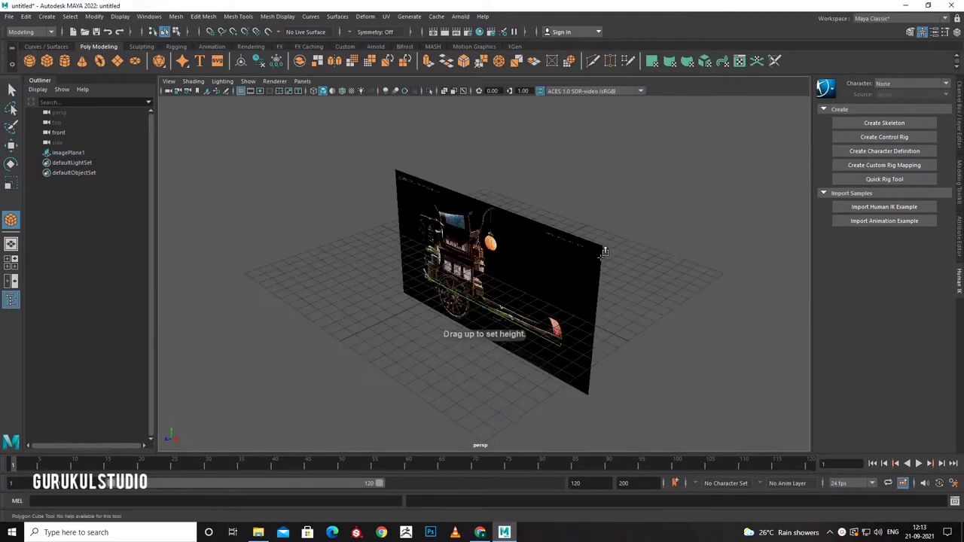
{"action": "left_click_drag", "start_coordinate": [604, 252], "coordinate": [520, 309], "text": "alt"}
{"action": "left_click", "coordinate": [517, 314]}
{"action": "key", "text": "w"}
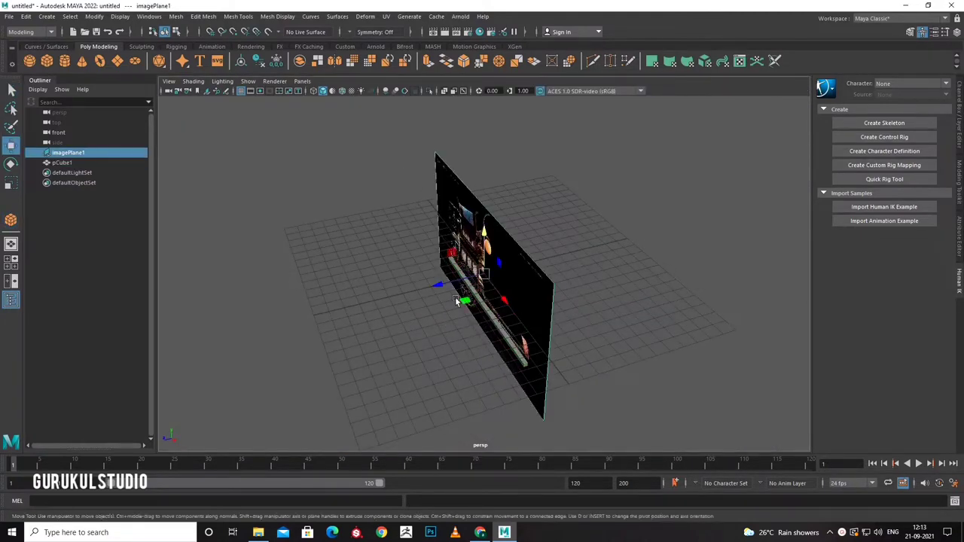
{"action": "mouse_move", "coordinate": [455, 301]}
{"action": "left_mouse_down", "text": "alt"}
{"action": "mouse_move", "coordinate": [652, 271]}
{"action": "mouse_move", "coordinate": [618, 304]}
{"action": "mouse_move", "coordinate": [566, 321]}
{"action": "left_mouse_up", "text": "alt"}
{"action": "left_click", "coordinate": [565, 321]}
{"action": "key", "text": "space"}
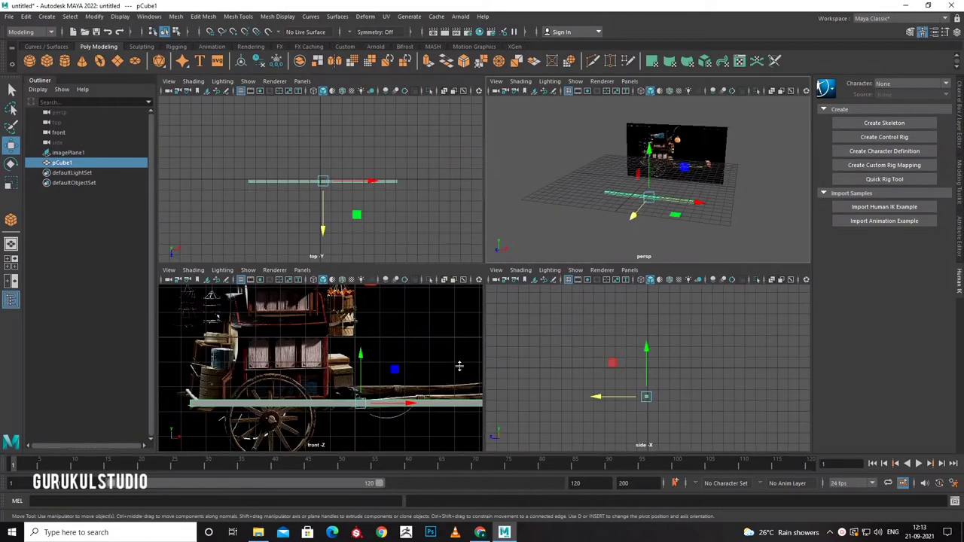
{"action": "key", "text": "space"}
{"action": "scroll", "coordinate": [424, 354], "scroll_direction": "up", "scroll_amount": 5}
Lower the plank's end vertices to line up with the wagon reference.
{"action": "right_click", "coordinate": [555, 280]}
{"action": "mouse_move", "coordinate": [552, 269]}
{"action": "left_mouse_down"}
{"action": "mouse_move", "coordinate": [592, 309]}
{"action": "mouse_move", "coordinate": [602, 280]}
{"action": "left_mouse_up"}
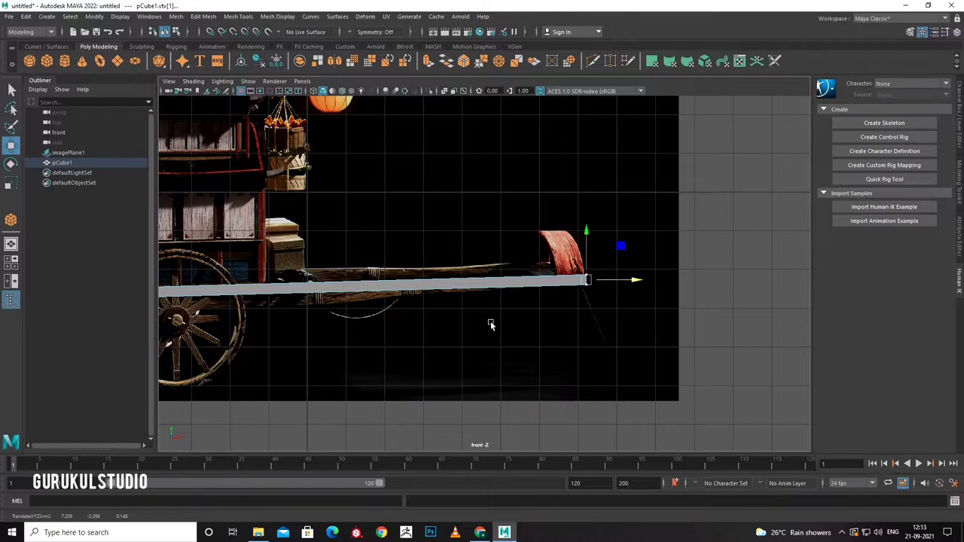
{"action": "middle_click_drag", "start_coordinate": [490, 324], "coordinate": [757, 337], "text": "alt"}
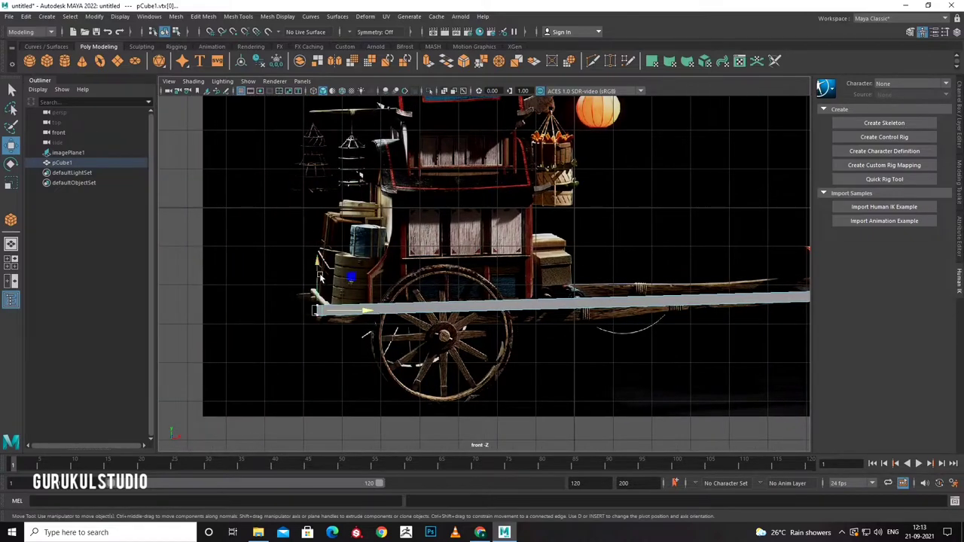
{"action": "left_click_drag", "start_coordinate": [320, 279], "coordinate": [320, 287]}
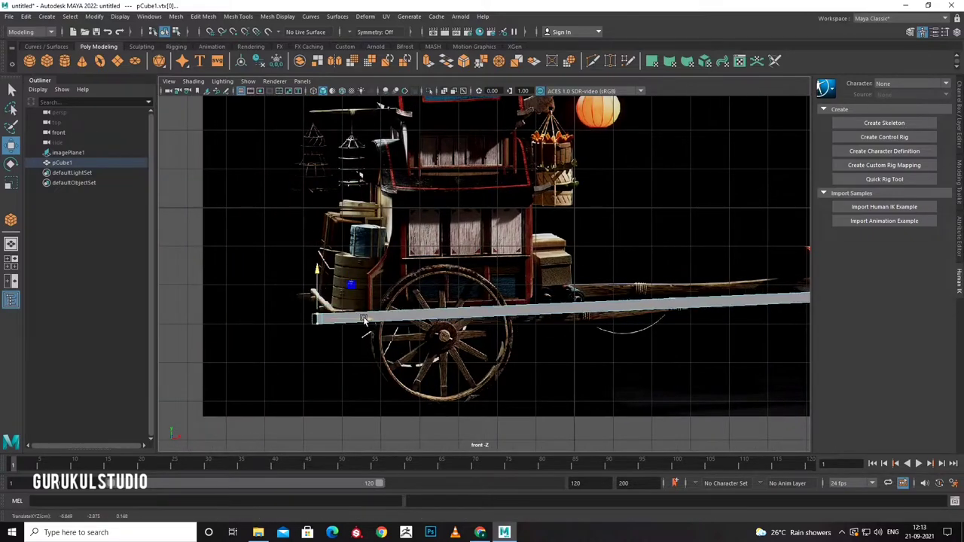
{"action": "scroll", "coordinate": [360, 319], "scroll_direction": "up", "scroll_amount": 3}
Insert edge loops across the plank with the Insert Edge Loop tool.
{"action": "right_click_drag", "start_coordinate": [344, 294], "coordinate": [377, 275]}
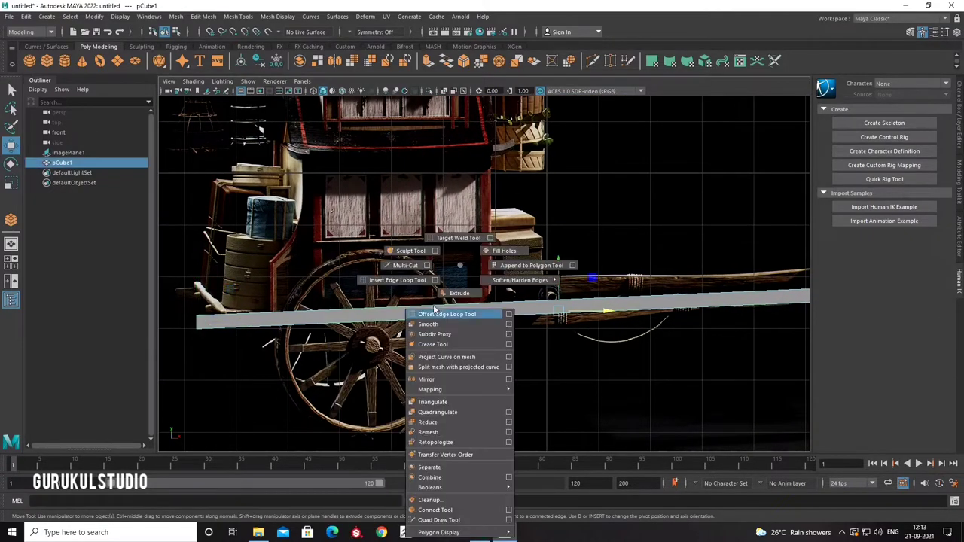
{"action": "right_click", "coordinate": [437, 281]}
{"action": "right_click_drag", "start_coordinate": [436, 281], "coordinate": [736, 254], "text": "shift"}
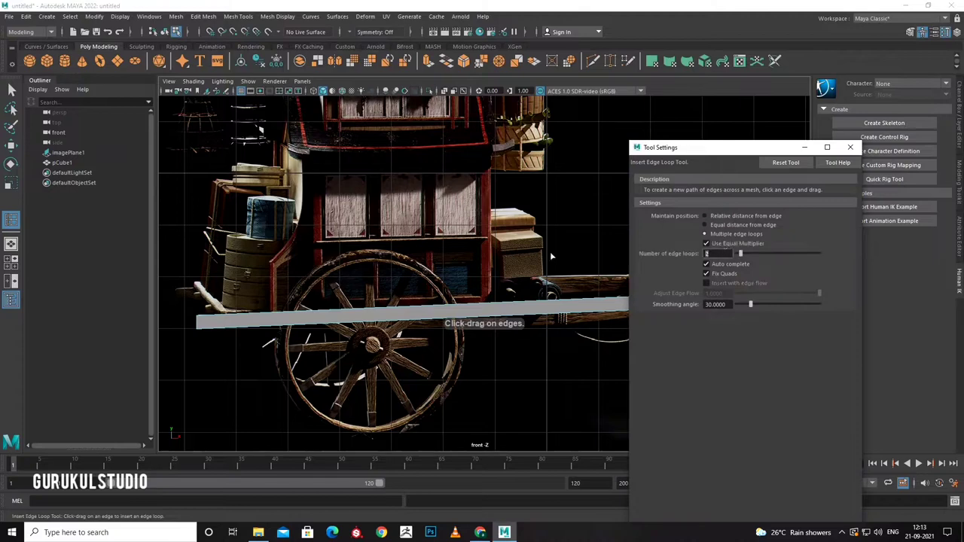
{"action": "left_click", "coordinate": [509, 320]}
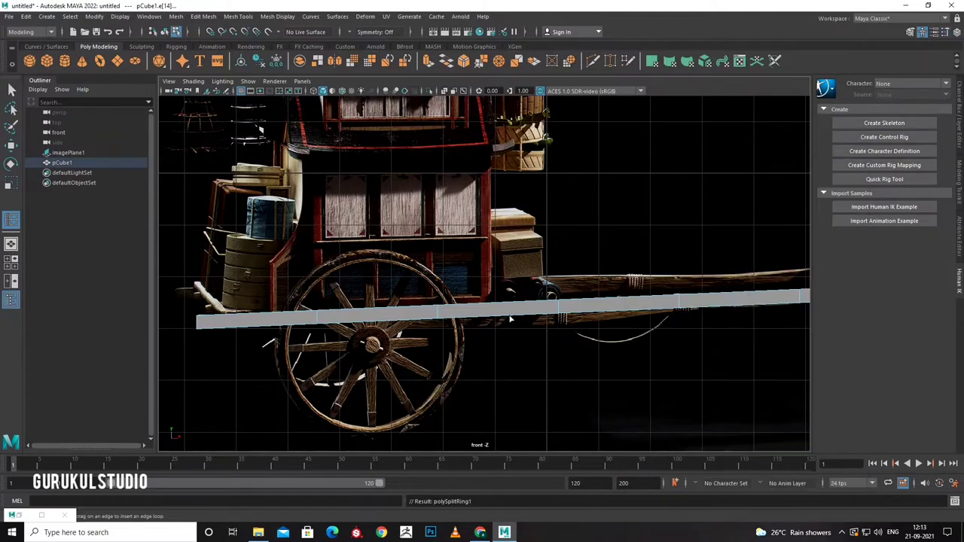
Move the plank's edges downward so it bends along the wagon shaft's curve.
{"action": "right_click_drag", "start_coordinate": [372, 339], "coordinate": [345, 323]}
{"action": "key", "text": "w"}
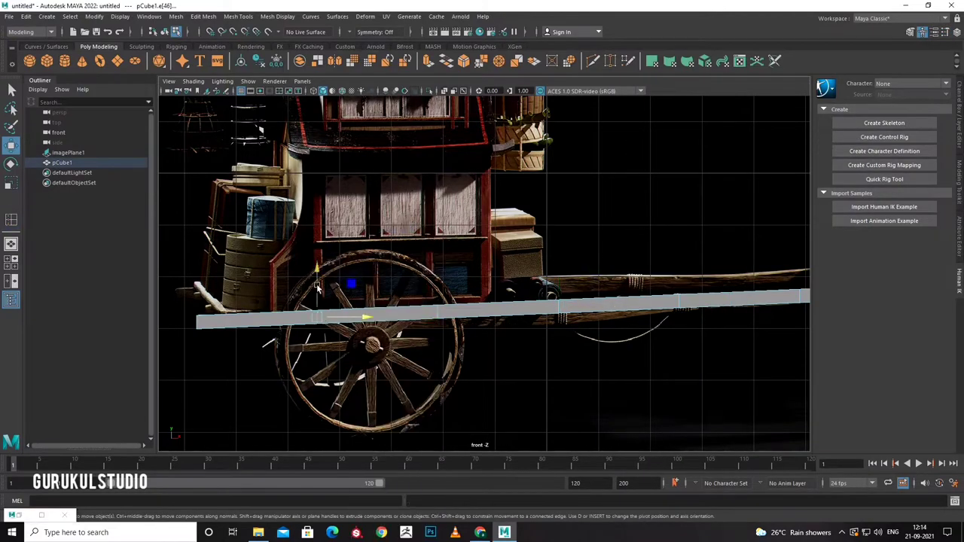
{"action": "left_click_drag", "start_coordinate": [317, 287], "coordinate": [317, 292]}
{"action": "left_click", "coordinate": [430, 322]}
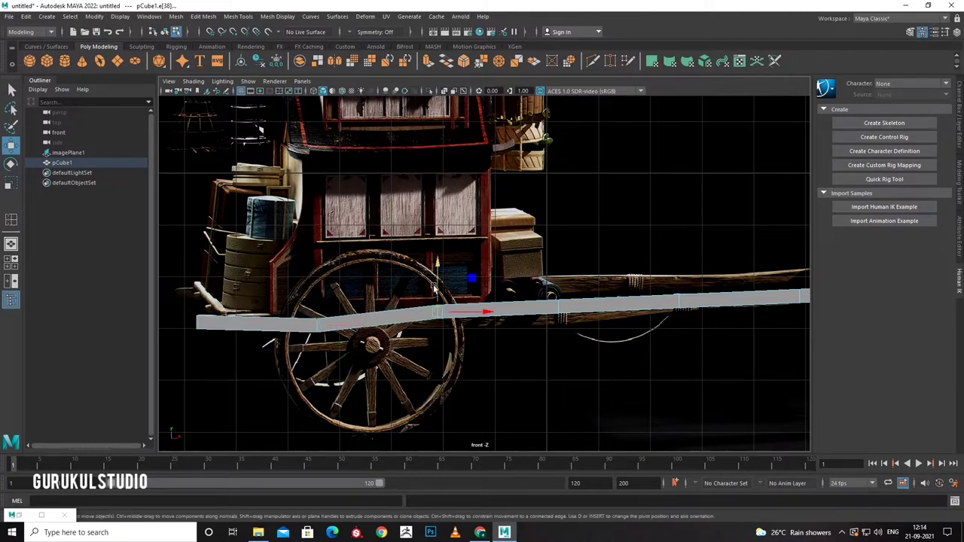
{"action": "left_click_drag", "start_coordinate": [436, 290], "coordinate": [434, 298]}
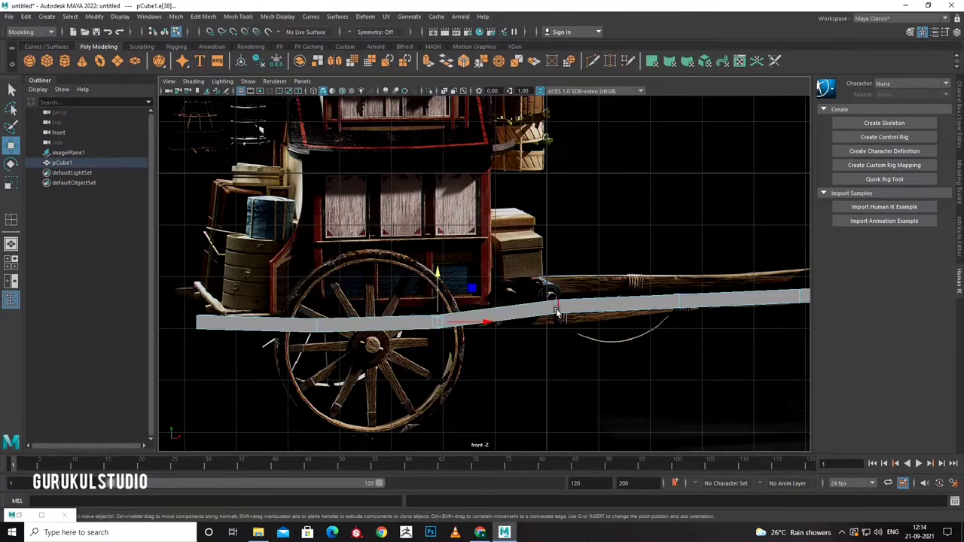
{"action": "left_click_drag", "start_coordinate": [557, 289], "coordinate": [557, 299]}
{"action": "scroll", "coordinate": [558, 300], "scroll_direction": "up", "scroll_amount": 2}
{"action": "middle_click_drag", "start_coordinate": [753, 321], "coordinate": [557, 319], "text": "alt"}
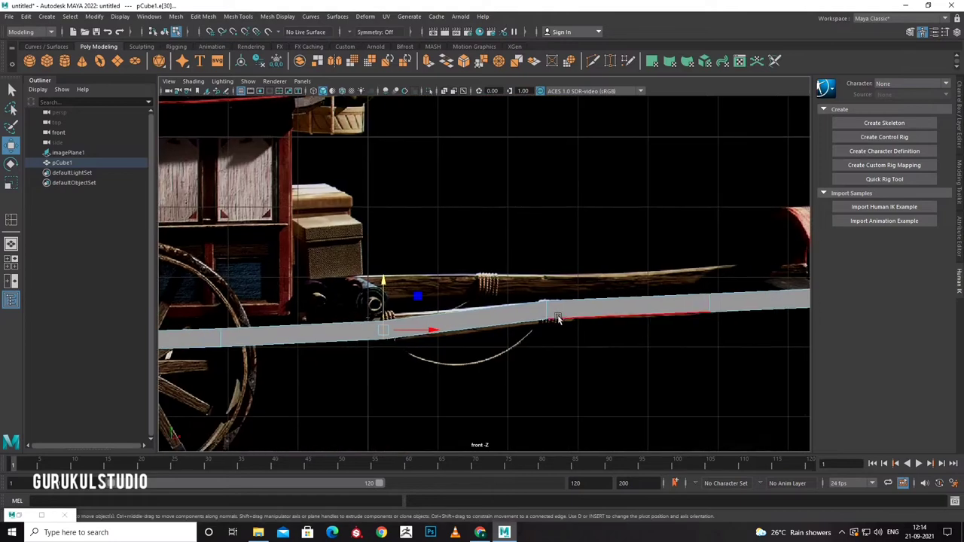
{"action": "left_click_drag", "start_coordinate": [546, 286], "coordinate": [546, 275]}
{"action": "middle_click_drag", "start_coordinate": [662, 324], "coordinate": [484, 343], "text": "alt"}
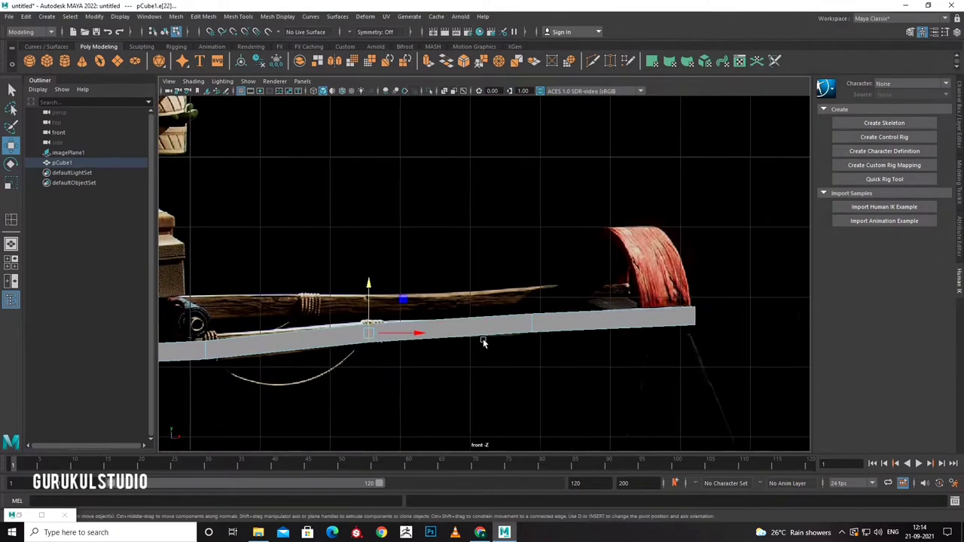
{"action": "left_click_drag", "start_coordinate": [529, 289], "coordinate": [529, 292]}
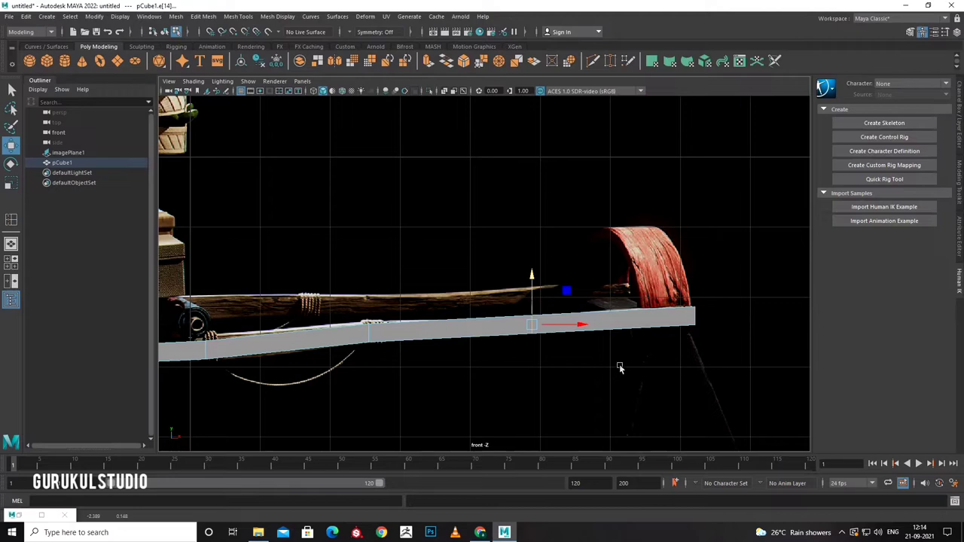
{"action": "key", "text": "space"}
{"action": "key", "text": "space"}
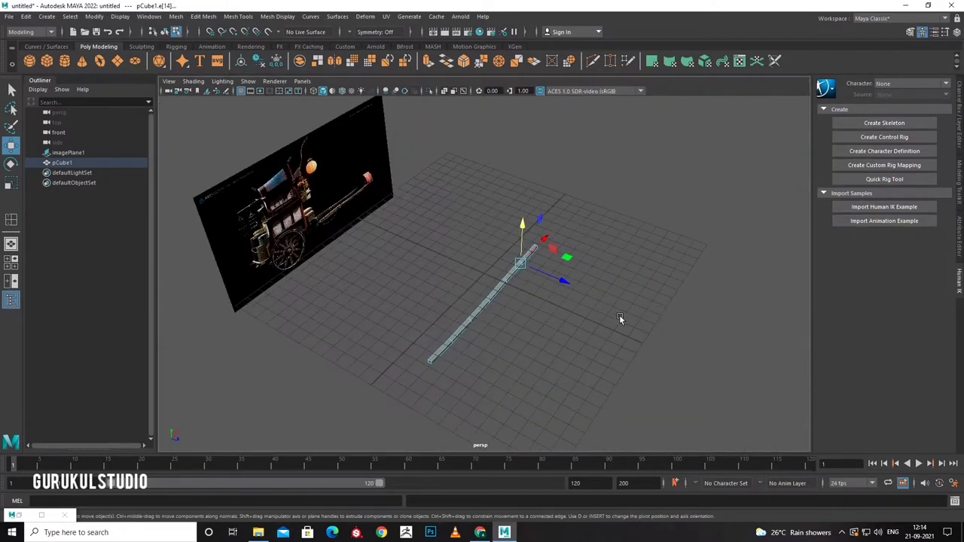
Widen the plank and review it in the perspective view.
{"action": "mouse_move", "coordinate": [619, 315]}
{"action": "left_mouse_down", "text": "alt"}
{"action": "mouse_move", "coordinate": [636, 314]}
{"action": "mouse_move", "coordinate": [482, 259]}
{"action": "left_mouse_up", "text": "alt"}
{"action": "right_click_drag", "start_coordinate": [482, 258], "coordinate": [555, 242]}
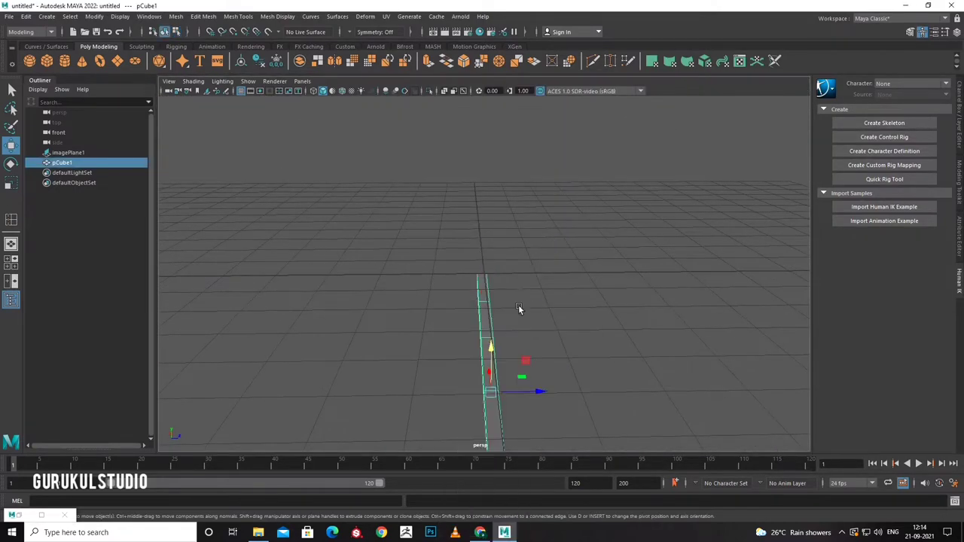
{"action": "left_click_drag", "start_coordinate": [542, 394], "coordinate": [565, 398]}
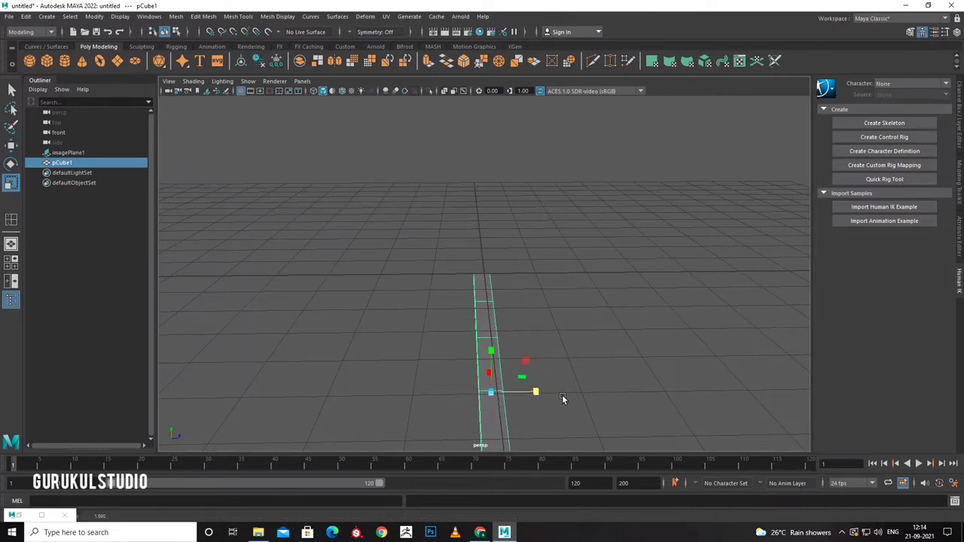
{"action": "key", "text": "space"}
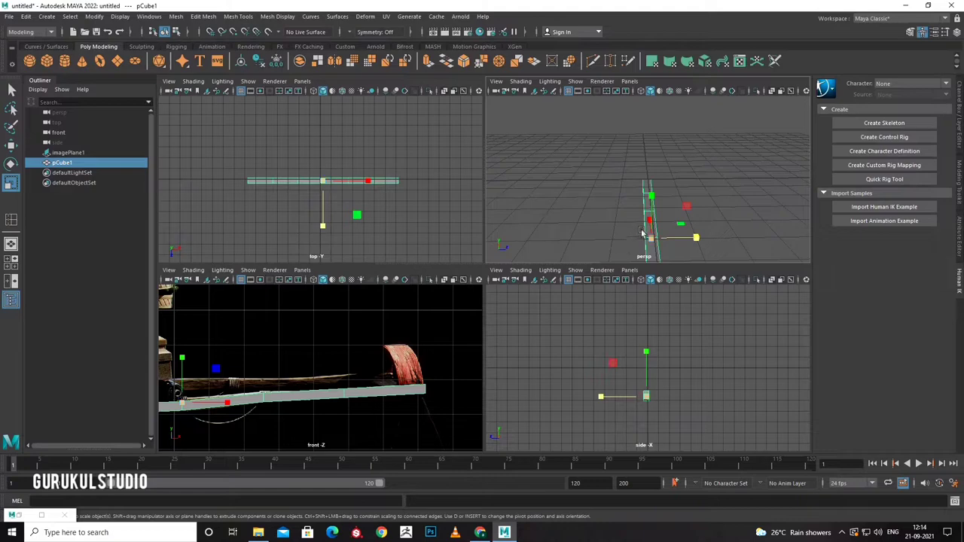
{"action": "key", "text": "space"}
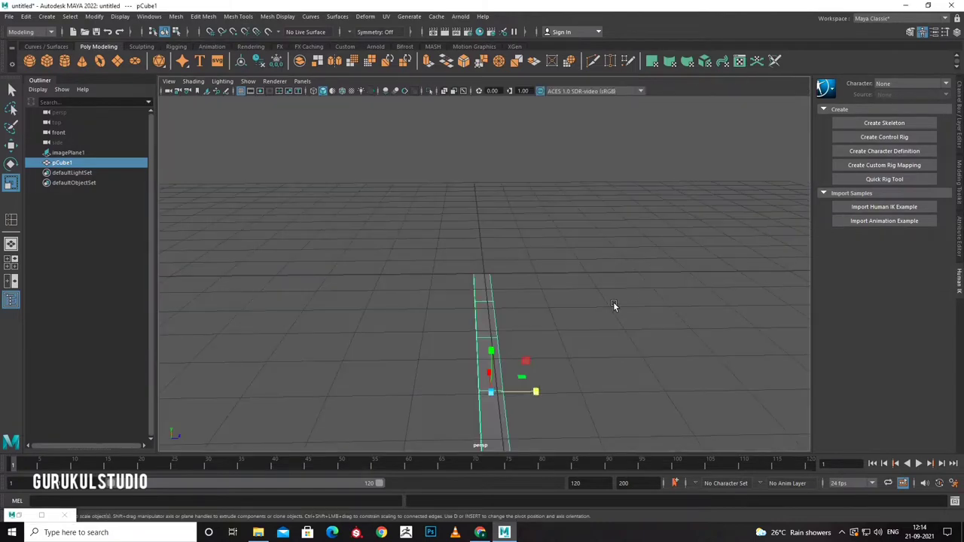
{"action": "left_click_drag", "start_coordinate": [613, 306], "coordinate": [531, 316], "text": "alt"}
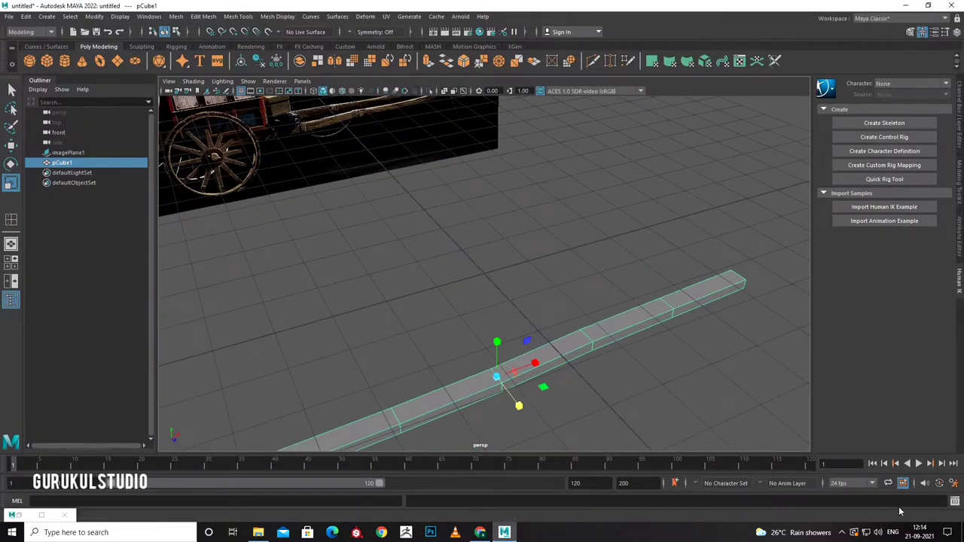
{"action": "left_click", "coordinate": [841, 533]}
{"action": "left_click", "coordinate": [822, 493]}
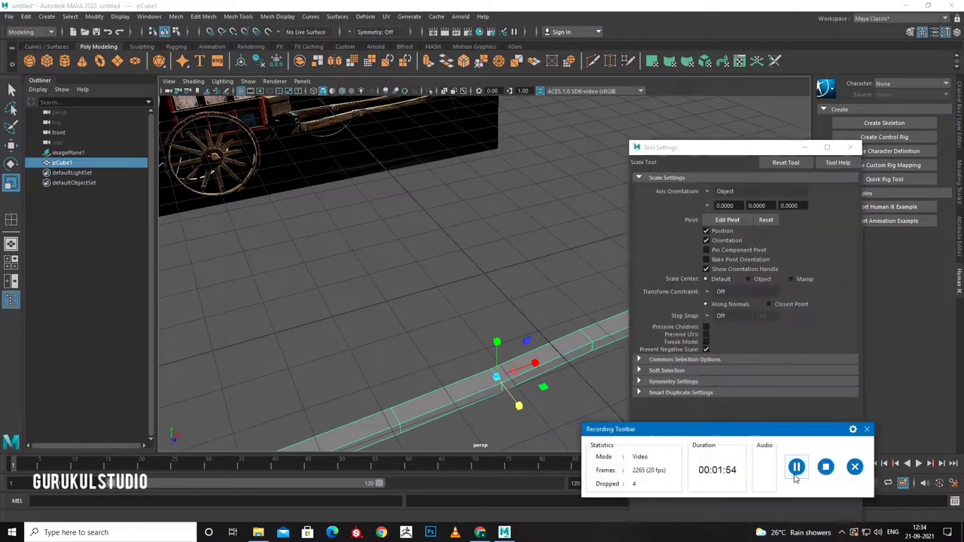
Select the ring of long edges running along the plank.
{"action": "mouse_move", "coordinate": [410, 285]}
{"action": "left_mouse_down", "text": "alt"}
{"action": "mouse_move", "coordinate": [526, 383]}
{"action": "mouse_move", "coordinate": [527, 351]}
{"action": "left_mouse_up", "text": "alt"}
{"action": "right_click_drag", "start_coordinate": [502, 252], "coordinate": [502, 230]}
{"action": "left_click", "coordinate": [504, 343]}
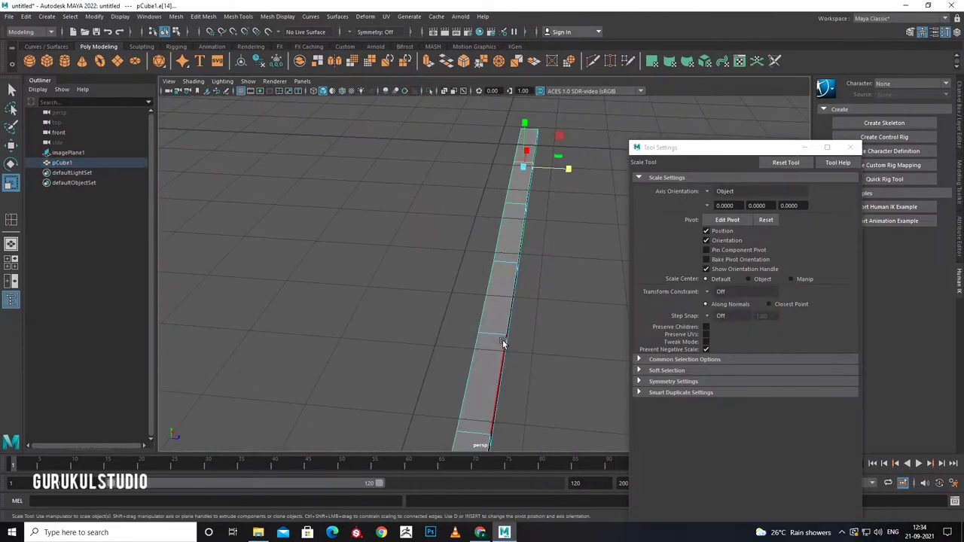
{"action": "left_click_drag", "start_coordinate": [491, 376], "coordinate": [560, 336], "text": "alt"}
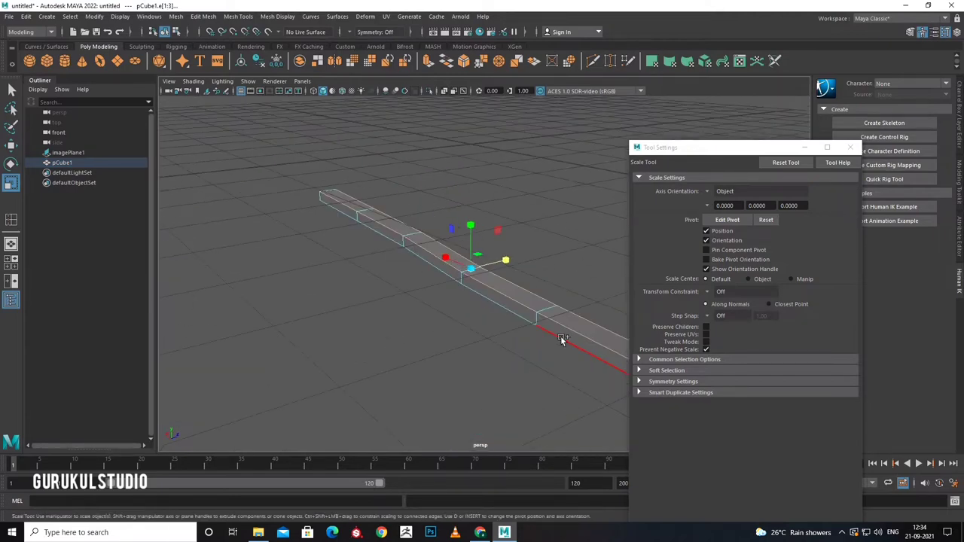
{"action": "right_click_drag", "start_coordinate": [493, 305], "coordinate": [438, 308], "text": "shift"}
Bevel the selected plank edges with Ctrl+B to round its profile.
{"action": "key", "text": "ctrl+b"}
{"action": "mouse_move", "coordinate": [486, 309]}
{"action": "left_mouse_down", "text": "alt"}
{"action": "mouse_move", "coordinate": [482, 344]}
{"action": "mouse_move", "coordinate": [602, 302]}
{"action": "left_mouse_up", "text": "alt"}
{"action": "left_click_drag", "start_coordinate": [757, 148], "coordinate": [785, 418]}
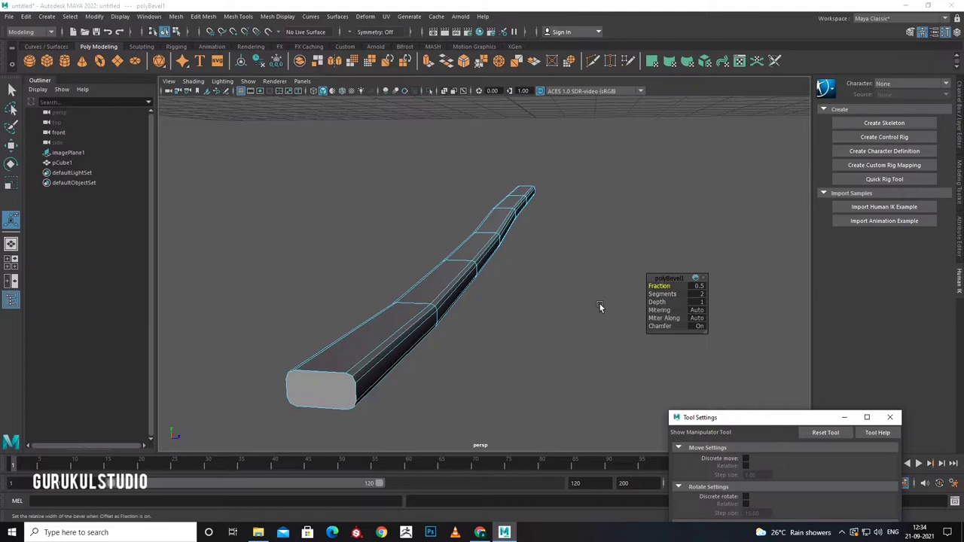
{"action": "mouse_move", "coordinate": [600, 306]}
{"action": "left_mouse_down", "text": "alt"}
{"action": "mouse_move", "coordinate": [503, 327]}
{"action": "mouse_move", "coordinate": [400, 323]}
{"action": "left_mouse_up", "text": "alt"}
{"action": "key", "text": "q"}
Insert edge loops close to both ends of the plank.
{"action": "left_click", "coordinate": [531, 390]}
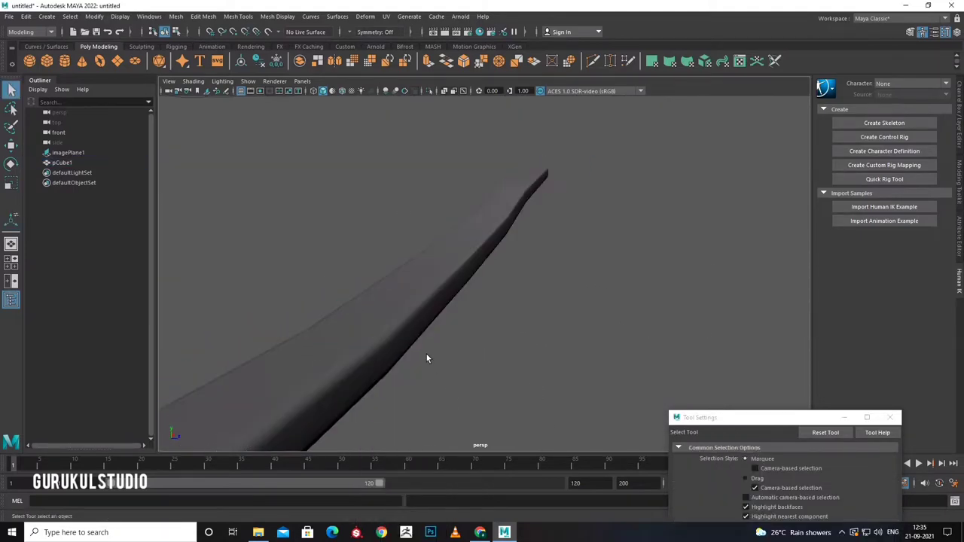
{"action": "left_click", "coordinate": [426, 264]}
{"action": "left_click_drag", "start_coordinate": [429, 371], "coordinate": [300, 268], "text": "alt"}
{"action": "mouse_move", "coordinate": [301, 267]}
{"action": "right_mouse_down", "text": "shift"}
{"action": "mouse_move", "coordinate": [301, 293]}
{"action": "mouse_move", "coordinate": [238, 280]}
{"action": "right_mouse_up", "text": "shift"}
{"action": "mouse_move", "coordinate": [238, 280]}
{"action": "left_mouse_down", "text": "alt"}
{"action": "mouse_move", "coordinate": [394, 379]}
{"action": "mouse_move", "coordinate": [2, 389]}
{"action": "left_mouse_up", "text": "alt"}
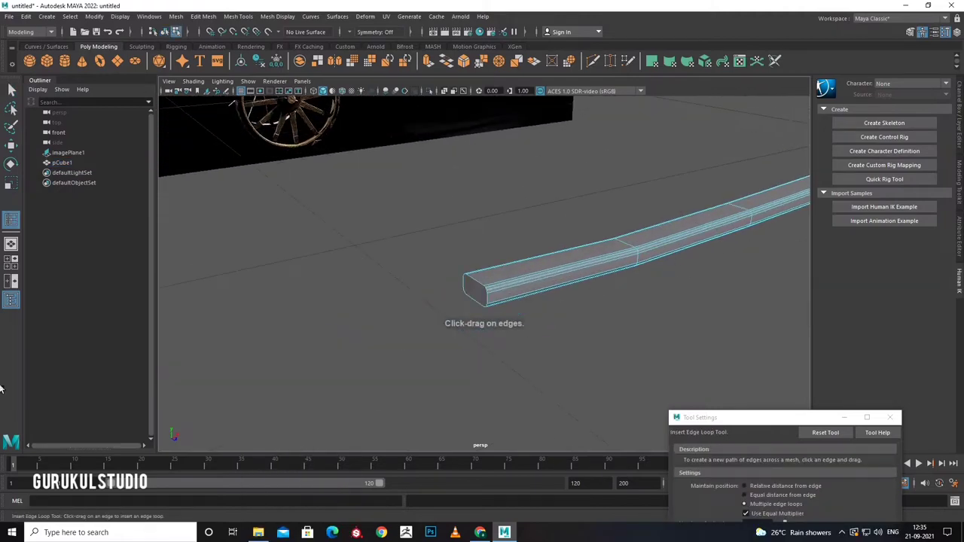
{"action": "left_click", "coordinate": [844, 417]}
{"action": "scroll", "coordinate": [536, 309], "scroll_direction": "up", "scroll_amount": 3}
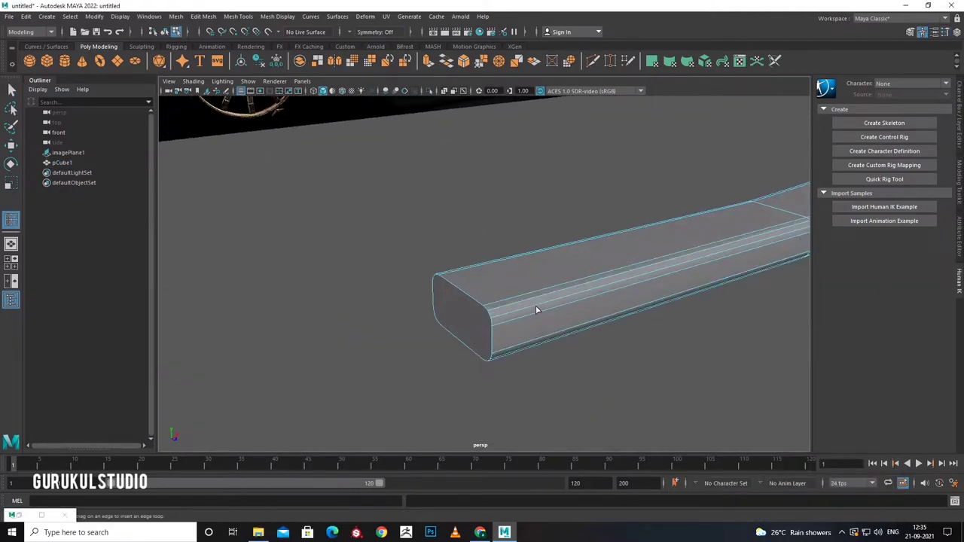
{"action": "left_click", "coordinate": [493, 322]}
{"action": "right_click_drag", "start_coordinate": [493, 323], "coordinate": [555, 339], "text": "alt"}
{"action": "left_click_drag", "start_coordinate": [555, 339], "coordinate": [540, 362], "text": "alt"}
{"action": "right_click_drag", "start_coordinate": [496, 409], "coordinate": [579, 329], "text": "alt"}
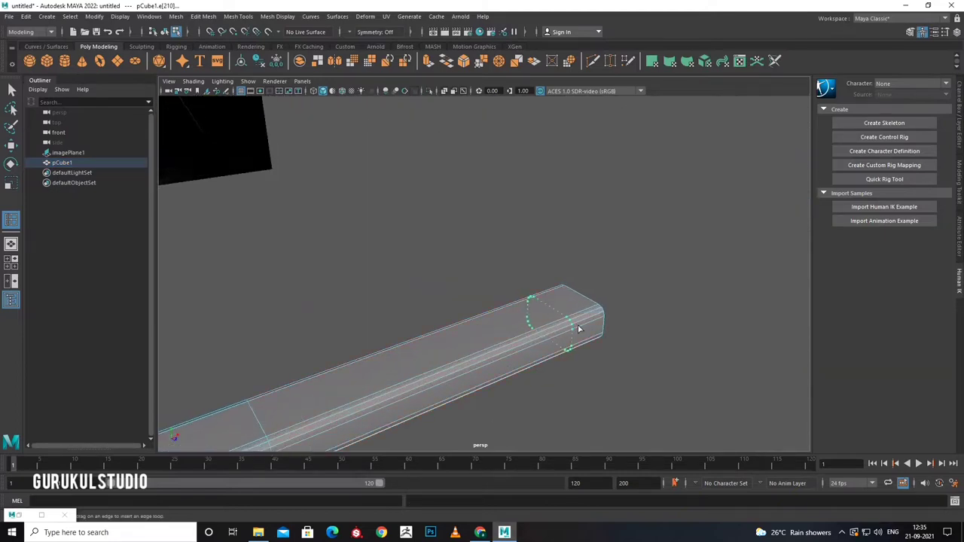
{"action": "left_click", "coordinate": [561, 349]}
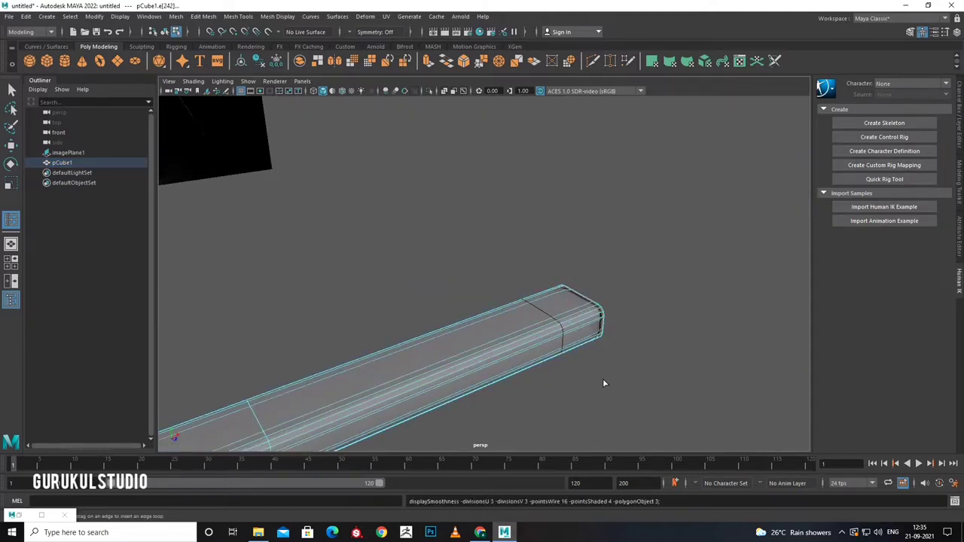
{"action": "right_click_drag", "start_coordinate": [568, 337], "coordinate": [643, 221]}
{"action": "left_click", "coordinate": [637, 345]}
Select the plank's end face and extrude it.
{"action": "mouse_move", "coordinate": [637, 344]}
{"action": "left_mouse_down", "text": "alt"}
{"action": "mouse_move", "coordinate": [583, 305]}
{"action": "mouse_move", "coordinate": [451, 387]}
{"action": "mouse_move", "coordinate": [508, 369]}
{"action": "mouse_move", "coordinate": [470, 274]}
{"action": "left_mouse_up", "text": "alt"}
{"action": "mouse_move", "coordinate": [499, 256]}
{"action": "right_mouse_down"}
{"action": "mouse_move", "coordinate": [497, 289]}
{"action": "mouse_move", "coordinate": [560, 241]}
{"action": "right_mouse_up"}
{"action": "left_click", "coordinate": [498, 289]}
{"action": "key", "text": "w"}
{"action": "scroll", "coordinate": [563, 333], "scroll_direction": "down", "scroll_amount": 5}
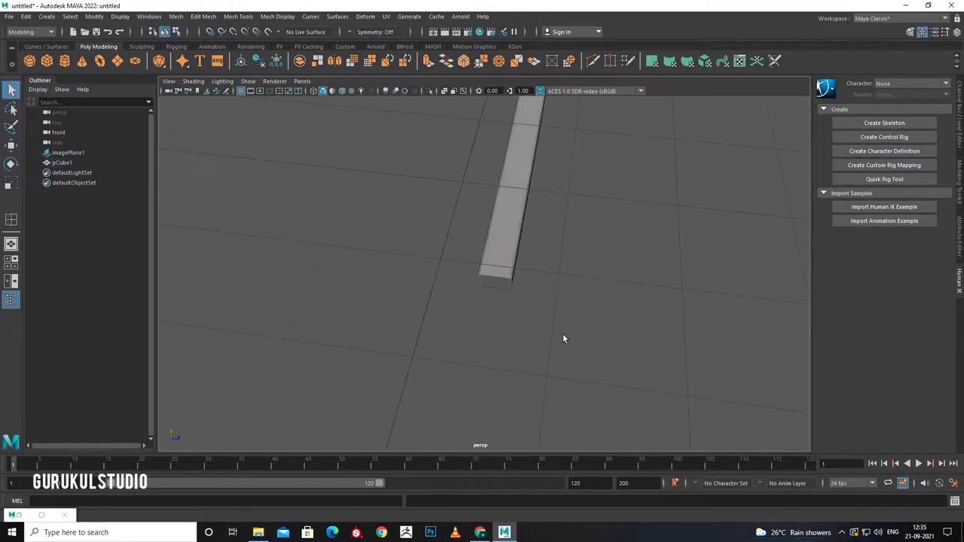
{"action": "mouse_move", "coordinate": [563, 334]}
{"action": "left_mouse_down", "text": "alt"}
{"action": "mouse_move", "coordinate": [393, 435]}
{"action": "mouse_move", "coordinate": [426, 355]}
{"action": "mouse_move", "coordinate": [482, 402]}
{"action": "mouse_move", "coordinate": [470, 334]}
{"action": "left_mouse_up", "text": "alt"}
{"action": "left_click", "coordinate": [470, 334]}
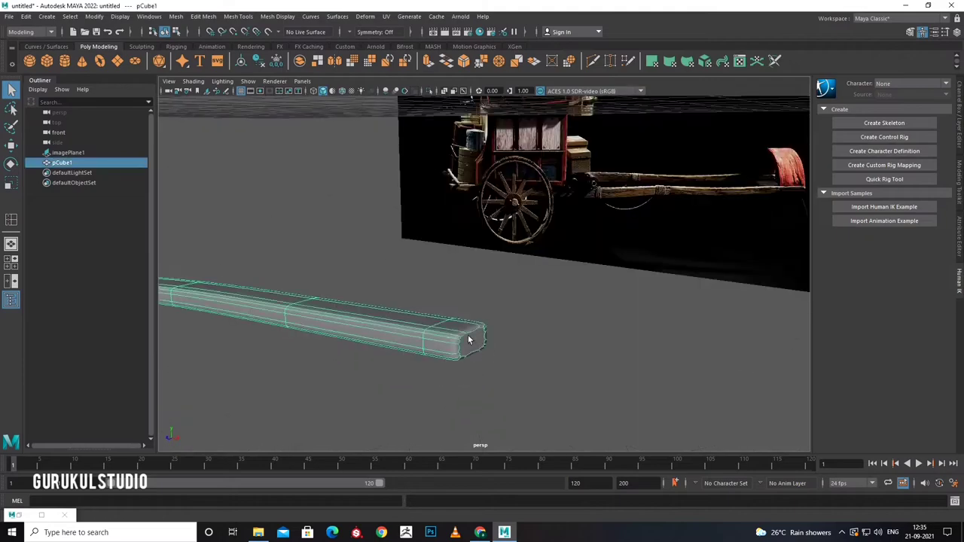
{"action": "right_click_drag", "start_coordinate": [480, 351], "coordinate": [512, 331]}
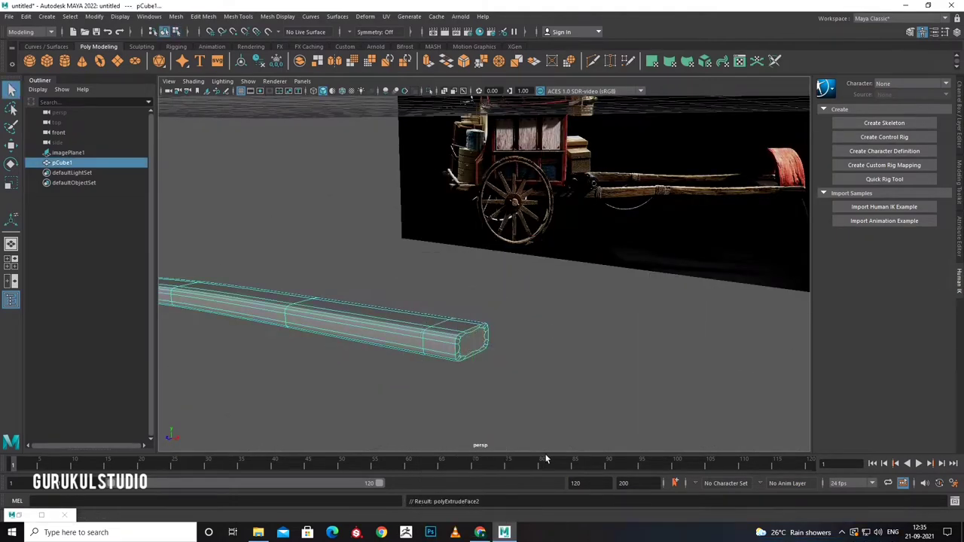
{"action": "left_click", "coordinate": [542, 412]}
{"action": "mouse_move", "coordinate": [542, 413]}
{"action": "left_mouse_down", "text": "alt"}
{"action": "mouse_move", "coordinate": [592, 360]}
{"action": "mouse_move", "coordinate": [591, 372]}
{"action": "left_mouse_up", "text": "alt"}
Draw a box over the cart body in the front view.
{"action": "key", "text": "space"}
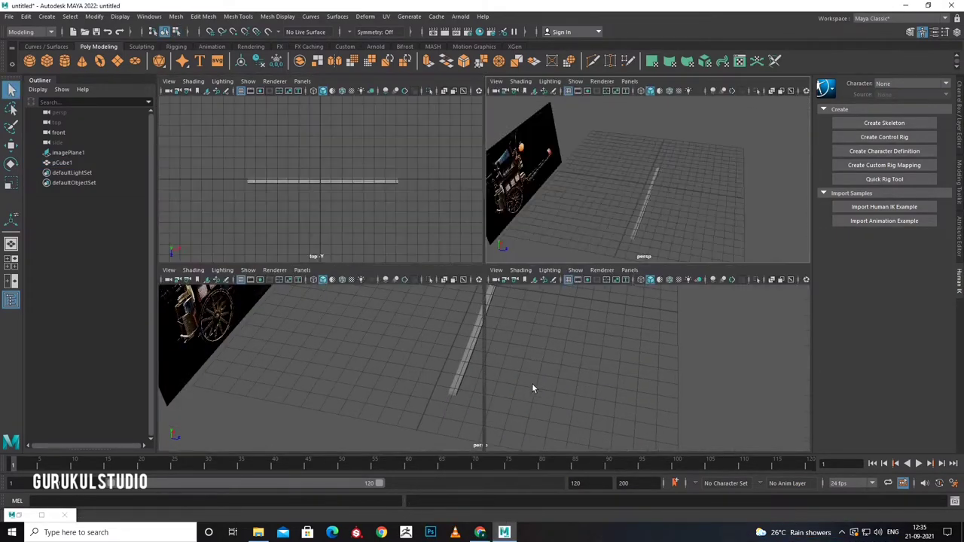
{"action": "key", "text": "space"}
{"action": "middle_click_drag", "start_coordinate": [386, 421], "coordinate": [531, 410], "text": "alt"}
{"action": "scroll", "coordinate": [532, 410], "scroll_direction": "up", "scroll_amount": 3}
{"action": "scroll", "coordinate": [439, 377], "scroll_direction": "up", "scroll_amount": 2}
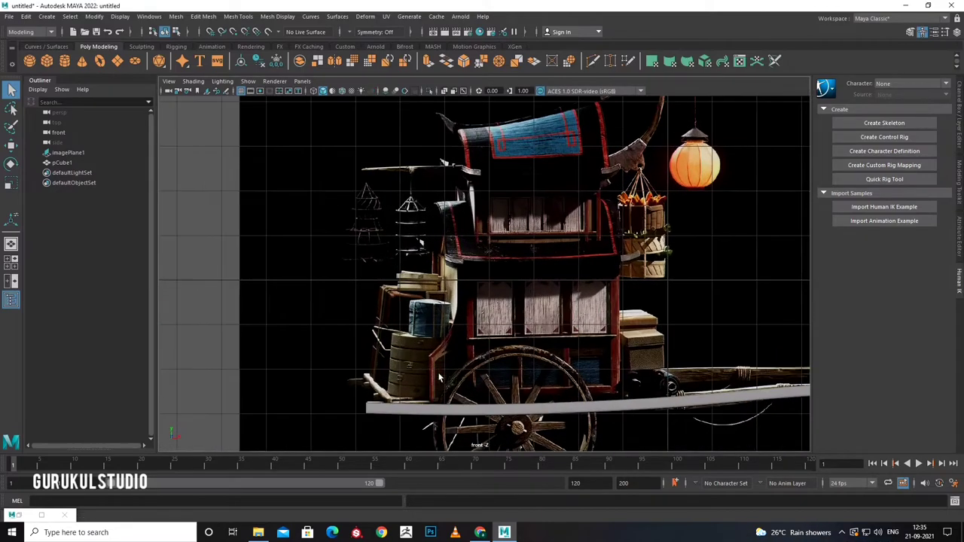
{"action": "left_click", "coordinate": [53, 62]}
{"action": "left_click_drag", "start_coordinate": [457, 264], "coordinate": [624, 397]}
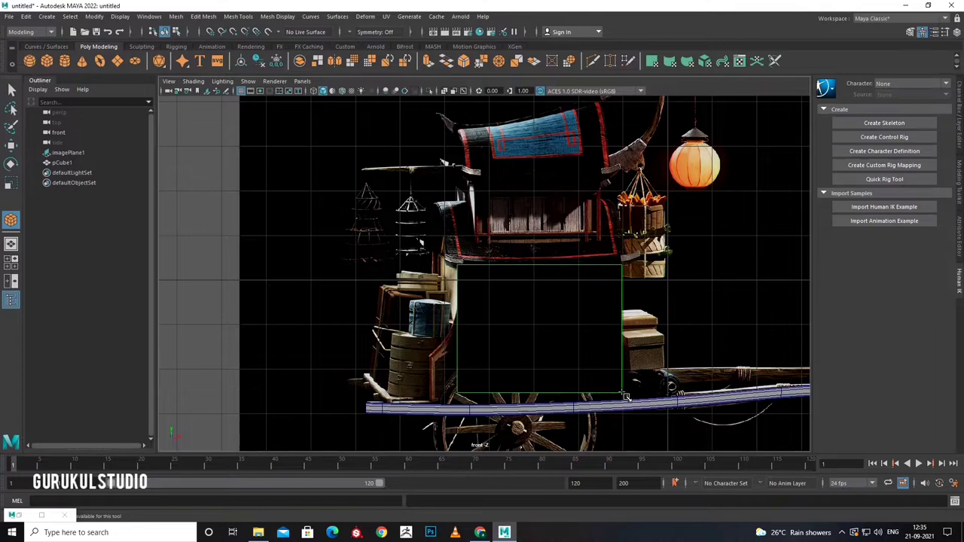
Duplicate the plank, move the copy to the cart's other side, and combine both planks.
{"action": "key", "text": "space"}
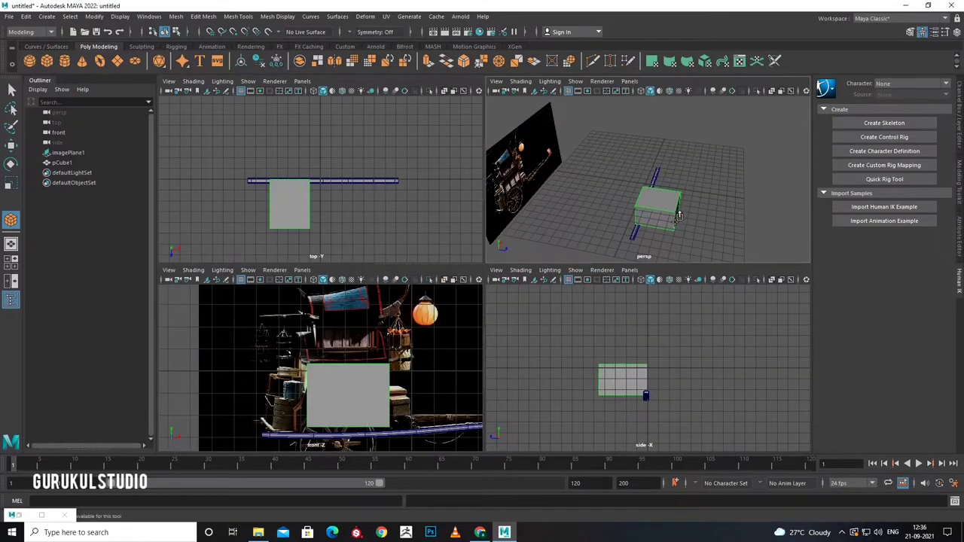
{"action": "key", "text": "ctrl+d"}
{"action": "key", "text": "ctrl+d"}
{"action": "key", "text": "w"}
{"action": "left_click_drag", "start_coordinate": [689, 213], "coordinate": [729, 220]}
{"action": "left_click", "coordinate": [632, 239], "text": "shift"}
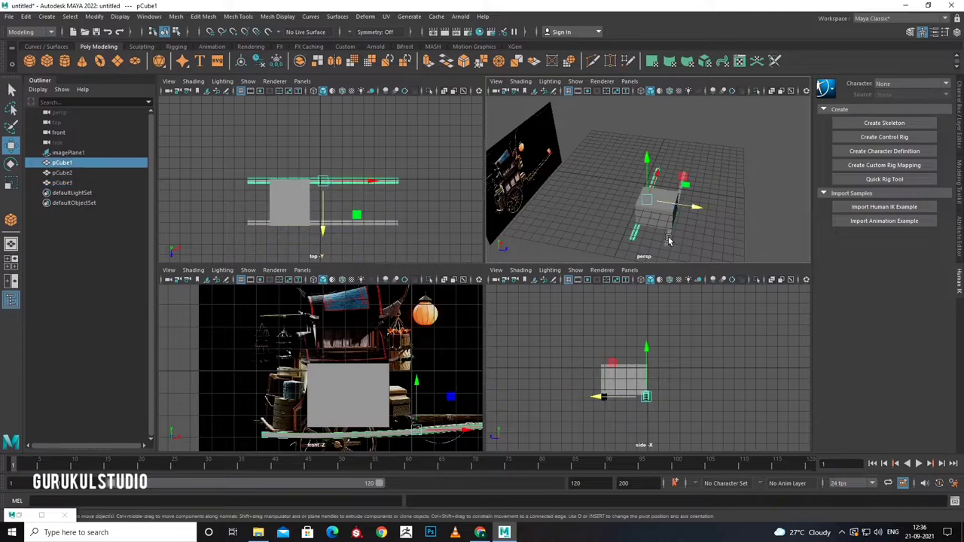
{"action": "left_click", "coordinate": [297, 64]}
Select a column of the combined rails' vertices in vertex mode.
{"action": "key", "text": "space"}
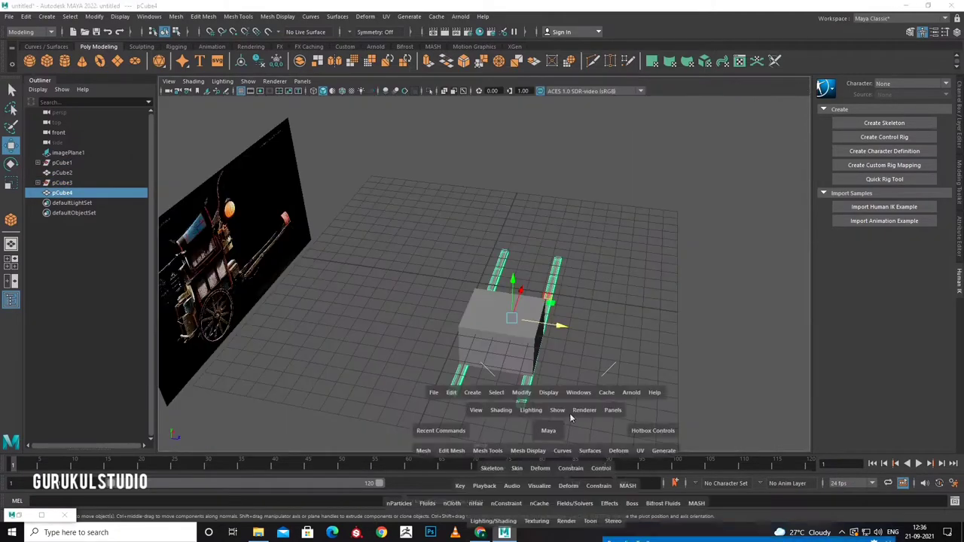
{"action": "key", "text": "space"}
{"action": "key", "text": "space"}
{"action": "key", "text": "space"}
{"action": "key", "text": "space"}
{"action": "scroll", "coordinate": [482, 301], "scroll_direction": "up", "scroll_amount": 3}
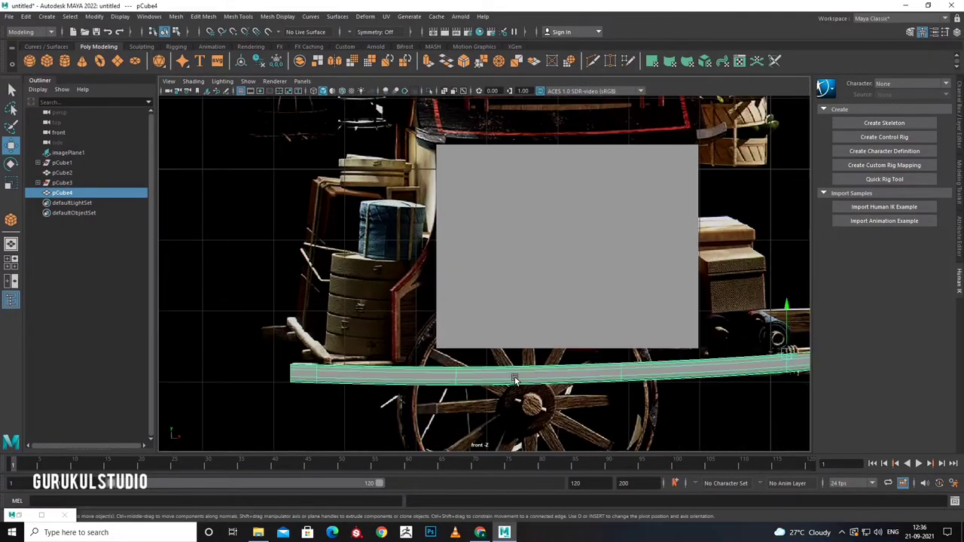
{"action": "right_click_drag", "start_coordinate": [510, 254], "coordinate": [459, 255]}
{"action": "left_click_drag", "start_coordinate": [437, 313], "coordinate": [477, 439]}
Move rail vertex columns to arch the rails up over the wheel.
{"action": "left_click_drag", "start_coordinate": [461, 335], "coordinate": [454, 325]}
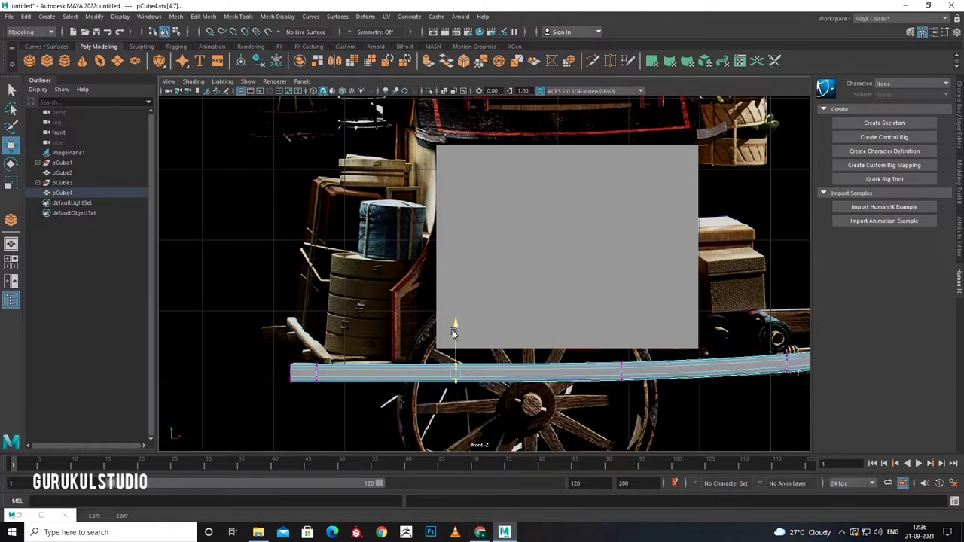
{"action": "mouse_move", "coordinate": [607, 342]}
{"action": "left_mouse_down"}
{"action": "mouse_move", "coordinate": [635, 386]}
{"action": "mouse_move", "coordinate": [621, 318]}
{"action": "left_mouse_up"}
{"action": "left_click_drag", "start_coordinate": [397, 347], "coordinate": [474, 407]}
{"action": "left_click_drag", "start_coordinate": [454, 342], "coordinate": [452, 327]}
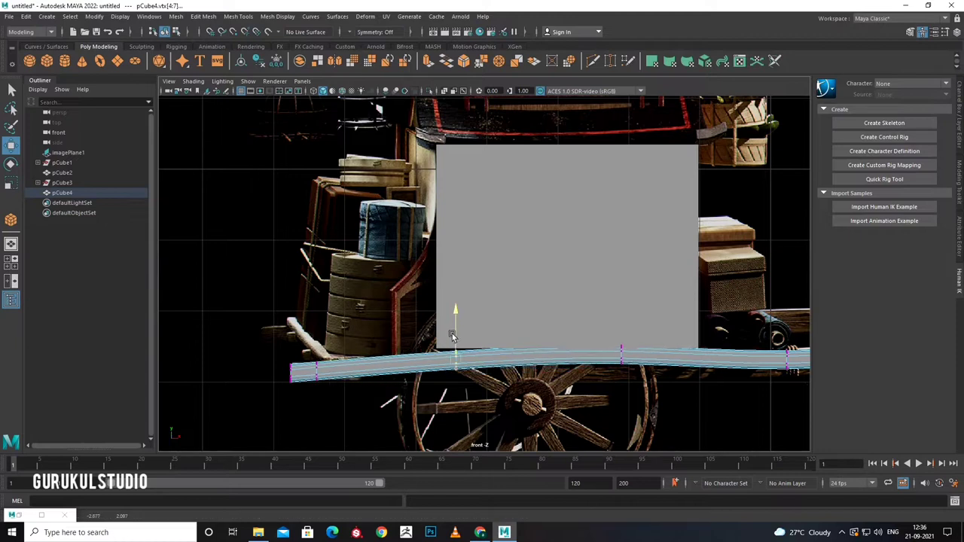
{"action": "middle_click_drag", "start_coordinate": [793, 431], "coordinate": [645, 394], "text": "alt"}
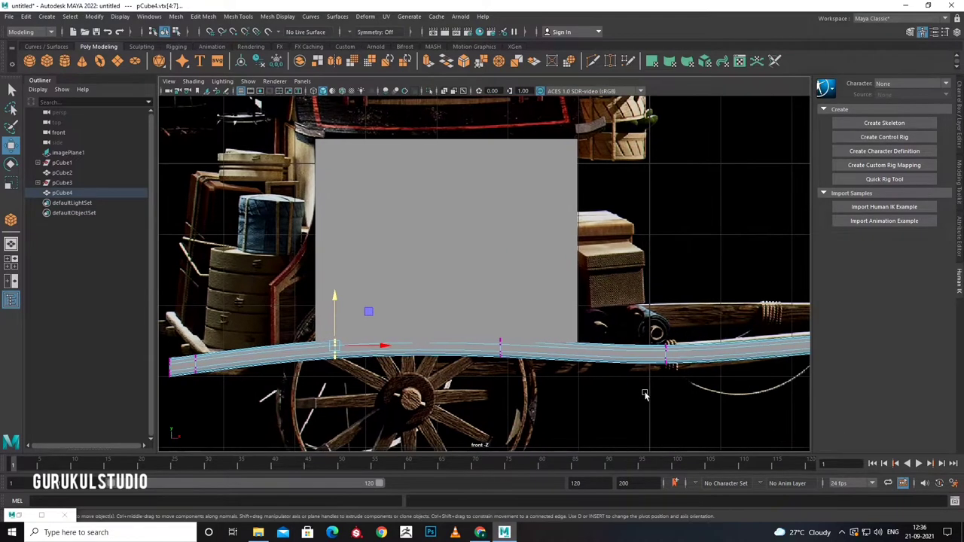
{"action": "left_click_drag", "start_coordinate": [669, 330], "coordinate": [668, 336]}
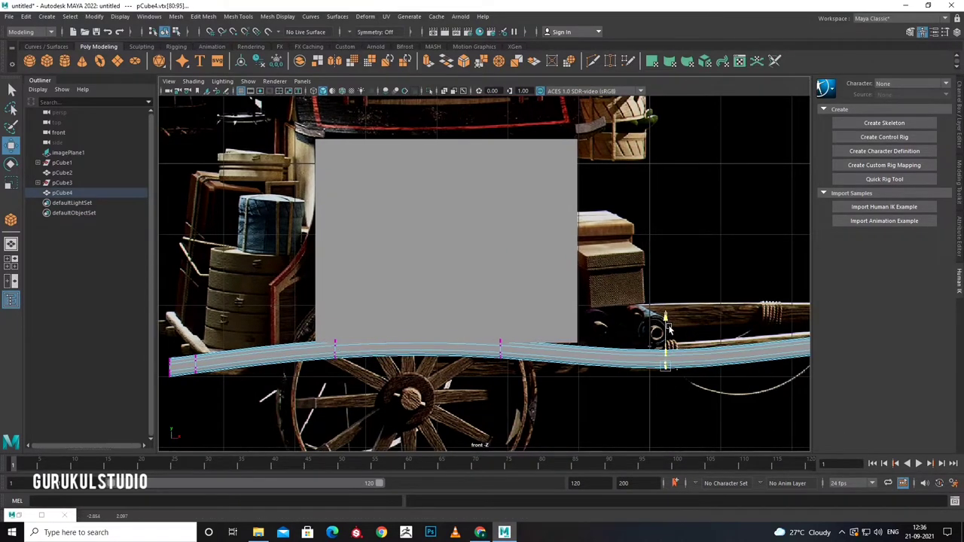
{"action": "left_click_drag", "start_coordinate": [537, 349], "coordinate": [586, 353]}
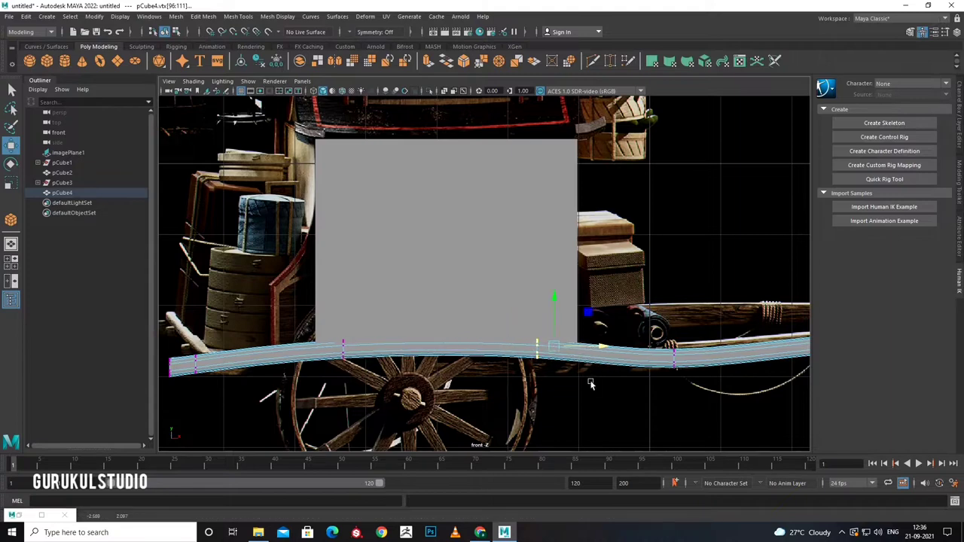
Select further rail vertex columns along the cart's shaft.
{"action": "middle_click_drag", "start_coordinate": [591, 384], "coordinate": [515, 383], "text": "alt"}
{"action": "scroll", "coordinate": [527, 380], "scroll_direction": "up", "scroll_amount": 3}
{"action": "mouse_move", "coordinate": [576, 414]}
{"action": "left_mouse_down"}
{"action": "mouse_move", "coordinate": [565, 380]}
{"action": "mouse_move", "coordinate": [578, 395]}
{"action": "left_mouse_up"}
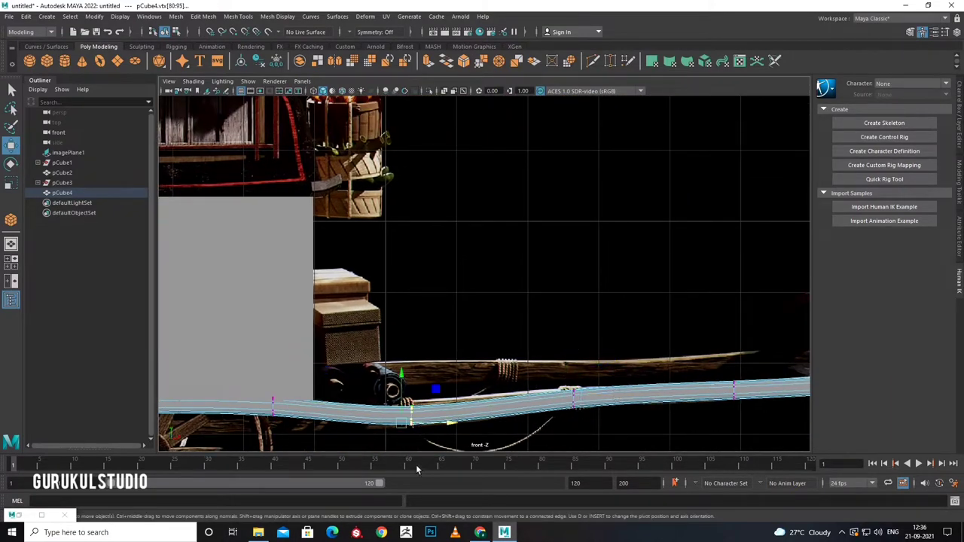
{"action": "left_click_drag", "start_coordinate": [420, 428], "coordinate": [403, 379]}
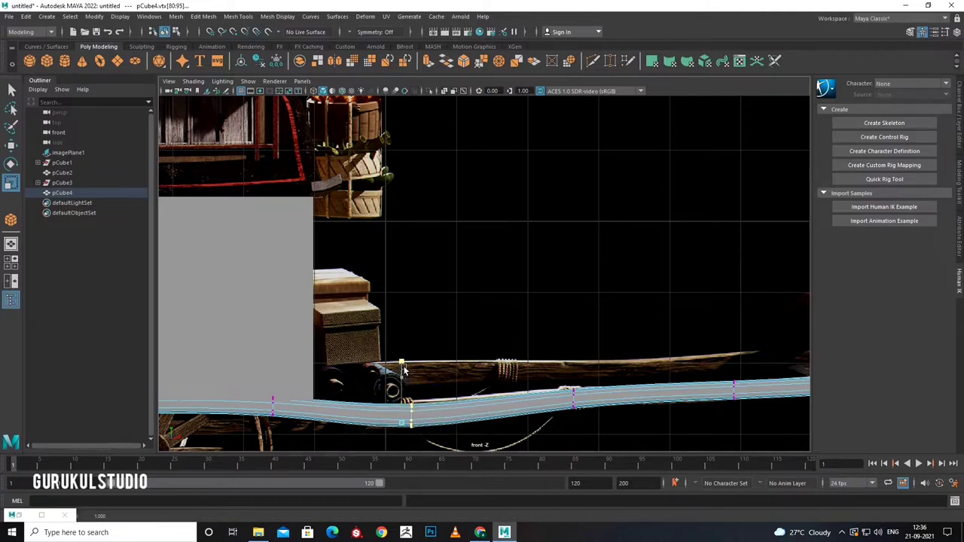
{"action": "left_click_drag", "start_coordinate": [572, 374], "coordinate": [575, 347]}
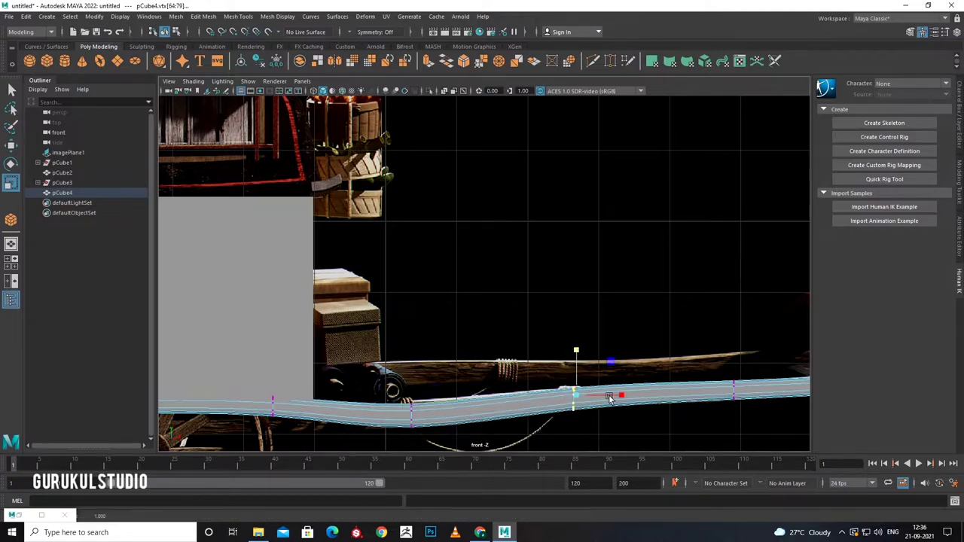
{"action": "scroll", "coordinate": [606, 397], "scroll_direction": "down", "scroll_amount": 3}
{"action": "scroll", "coordinate": [470, 355], "scroll_direction": "down", "scroll_amount": 3}
Check the rail curve across the views and return the rails to object mode.
{"action": "key", "text": "space"}
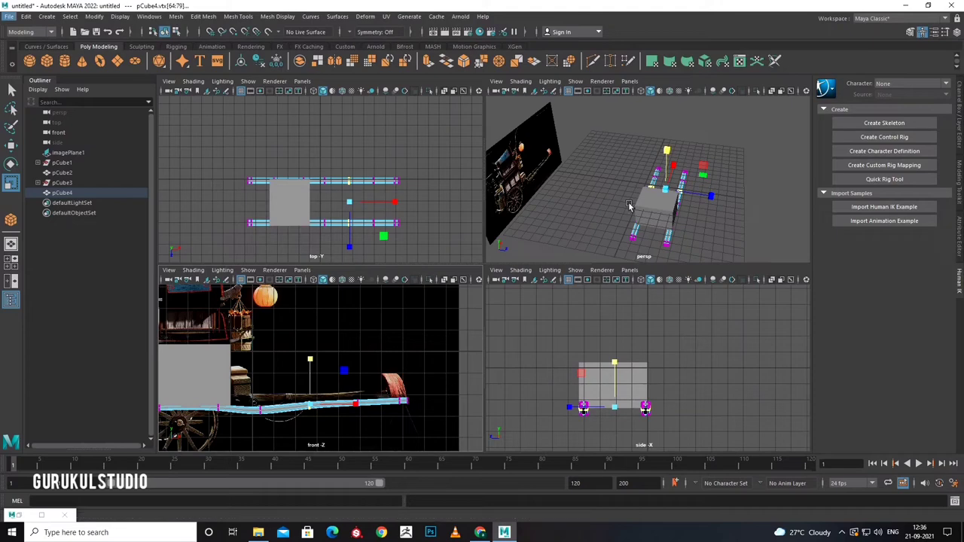
{"action": "key", "text": "space"}
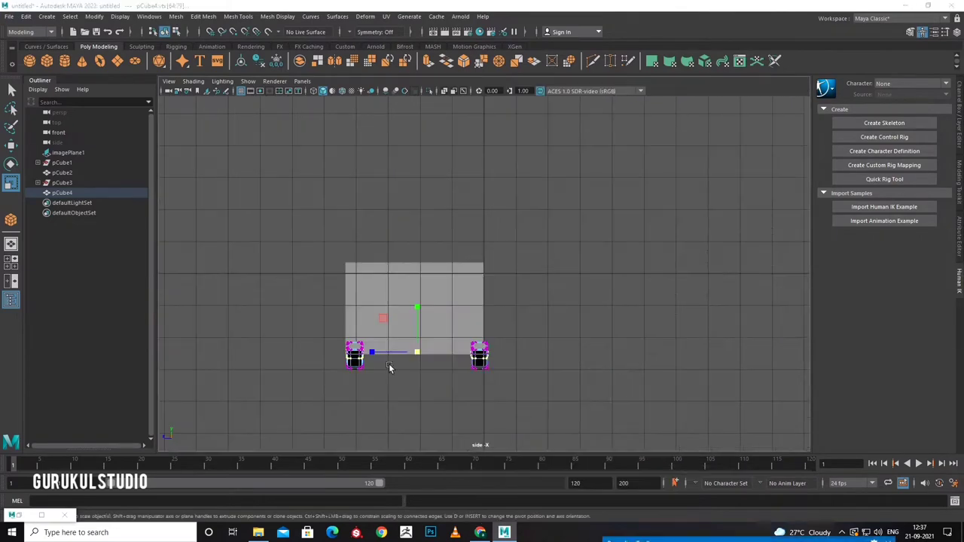
{"action": "key", "text": "space"}
{"action": "key", "text": "space"}
{"action": "scroll", "coordinate": [551, 396], "scroll_direction": "up", "scroll_amount": 2}
{"action": "scroll", "coordinate": [551, 396], "scroll_direction": "up", "scroll_amount": 3}
{"action": "right_click_drag", "start_coordinate": [485, 256], "coordinate": [536, 242]}
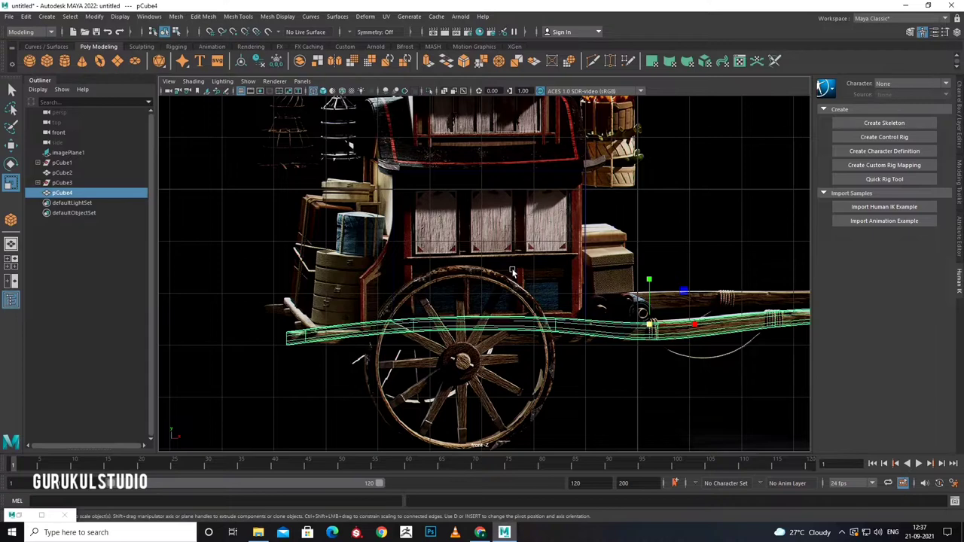
{"action": "key", "text": "space"}
{"action": "key", "text": "space"}
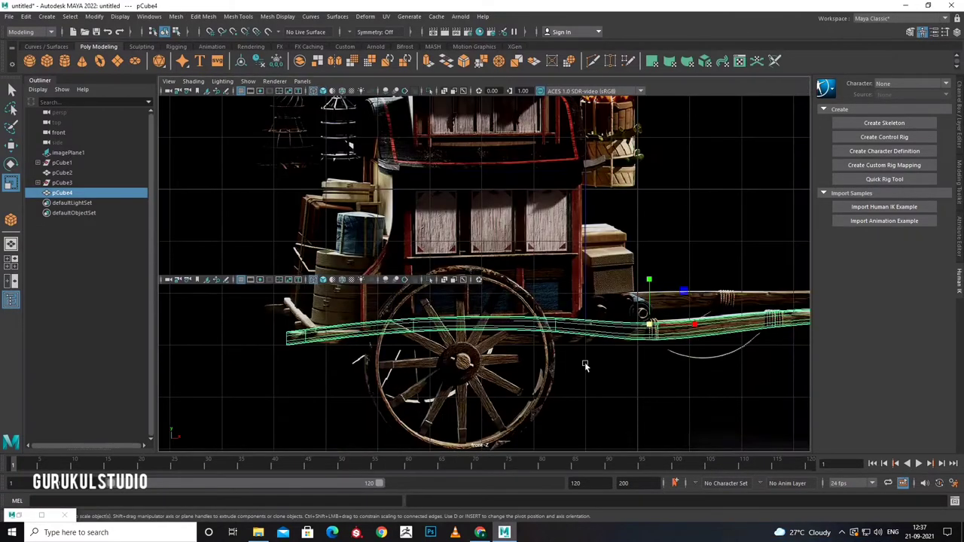
{"action": "key", "text": "space"}
{"action": "key", "text": "space"}
Push the cart body's left-side vertices slightly outward.
{"action": "left_click", "coordinate": [419, 332]}
{"action": "key", "text": "w"}
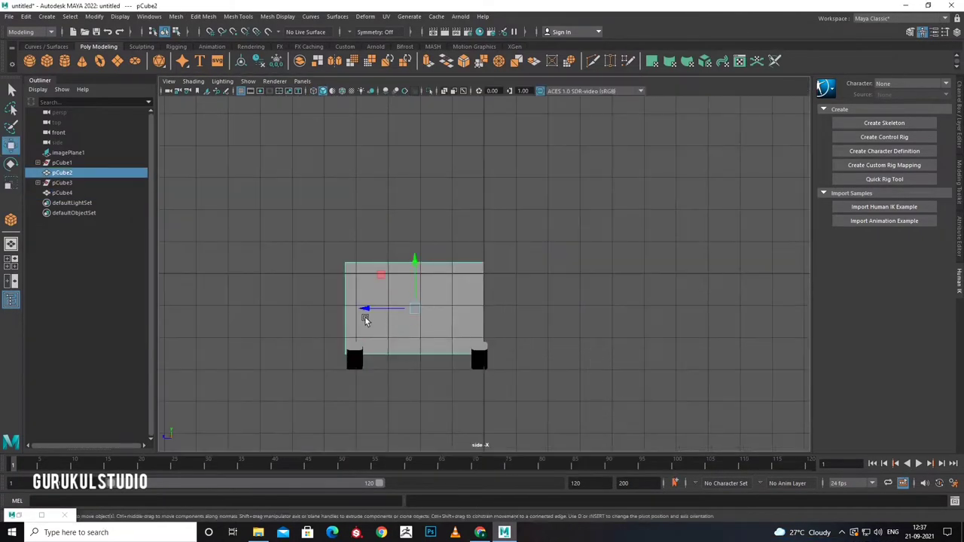
{"action": "right_click_drag", "start_coordinate": [366, 311], "coordinate": [382, 282]}
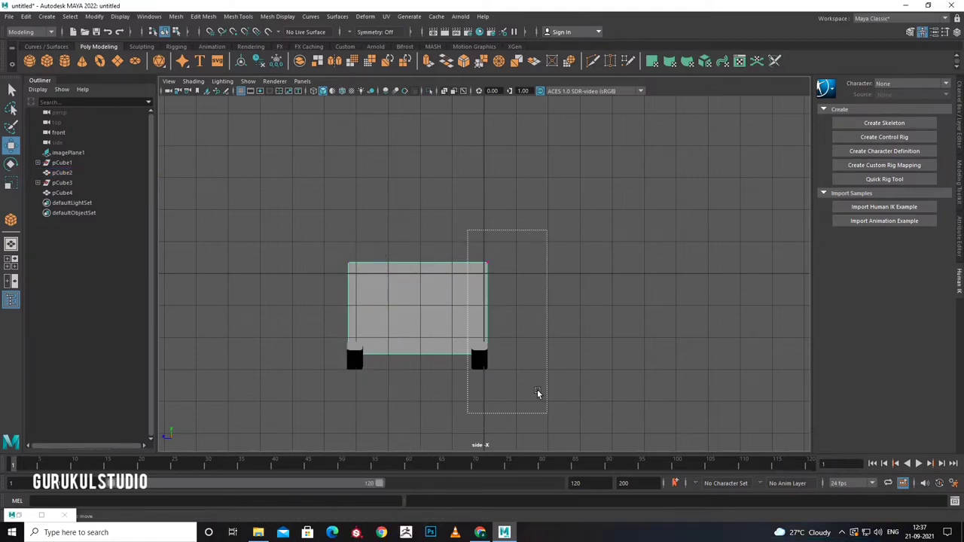
{"action": "left_click_drag", "start_coordinate": [469, 231], "coordinate": [539, 410]}
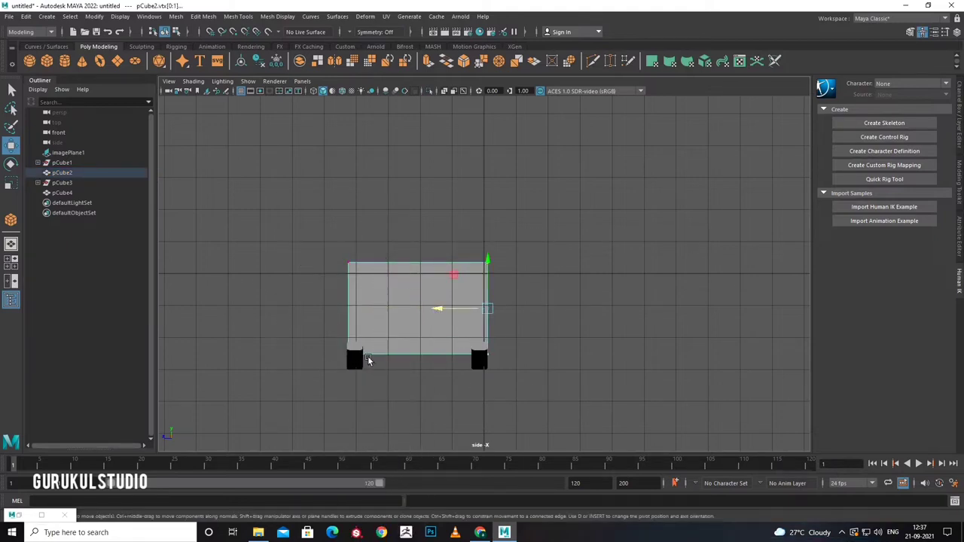
{"action": "left_click", "coordinate": [323, 317]}
{"action": "left_click_drag", "start_coordinate": [321, 268], "coordinate": [362, 376]}
{"action": "left_click_drag", "start_coordinate": [312, 309], "coordinate": [303, 310]}
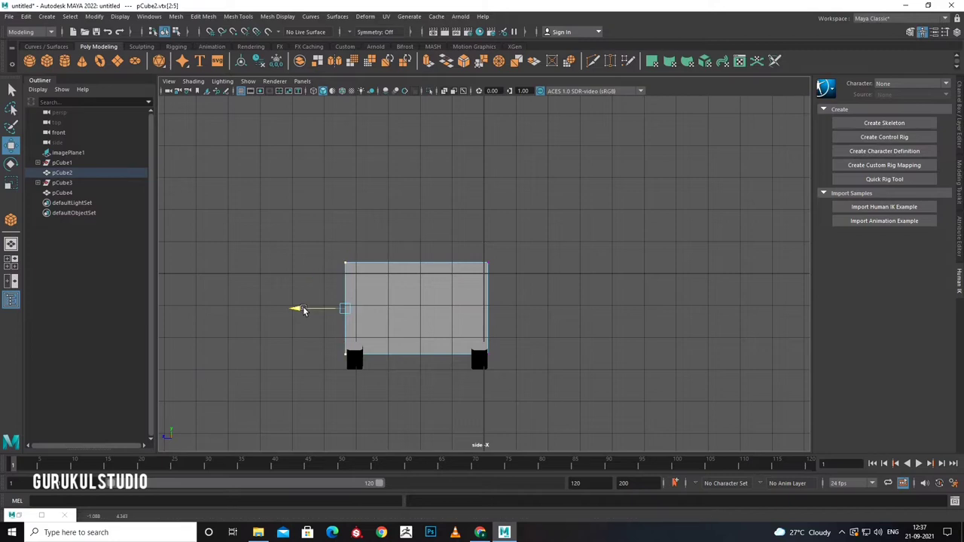
Split in a centre edge, raise the top vertex to a peak, and bevel it with 2 segments.
{"action": "right_click_drag", "start_coordinate": [387, 279], "coordinate": [387, 230]}
{"action": "left_click_drag", "start_coordinate": [412, 189], "coordinate": [444, 342]}
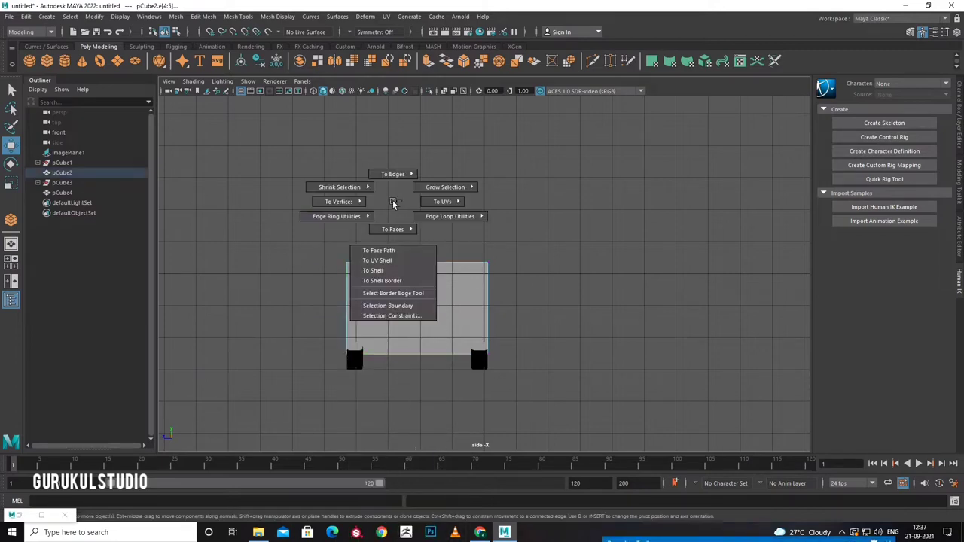
{"action": "mouse_move", "coordinate": [392, 201]}
{"action": "right_mouse_down", "text": "shift"}
{"action": "mouse_move", "coordinate": [423, 263]}
{"action": "mouse_move", "coordinate": [490, 240]}
{"action": "mouse_move", "coordinate": [429, 251]}
{"action": "mouse_move", "coordinate": [404, 242]}
{"action": "right_mouse_up", "text": "shift"}
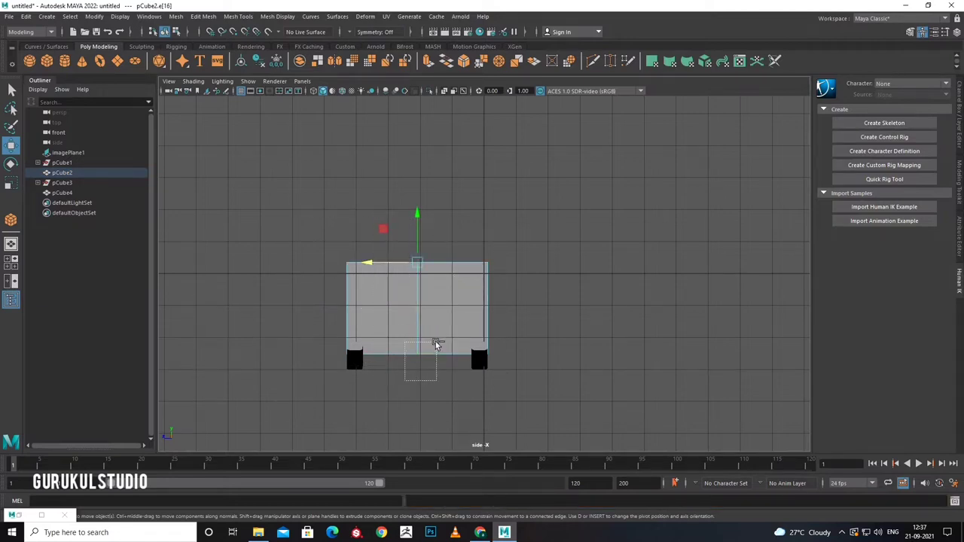
{"action": "left_click_drag", "start_coordinate": [420, 226], "coordinate": [420, 223]}
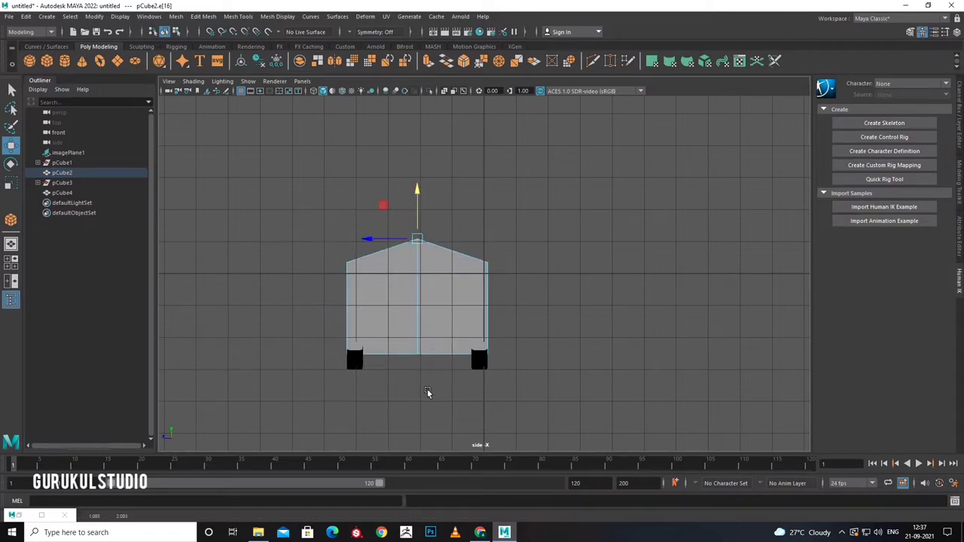
{"action": "key", "text": "space"}
{"action": "key", "text": "space"}
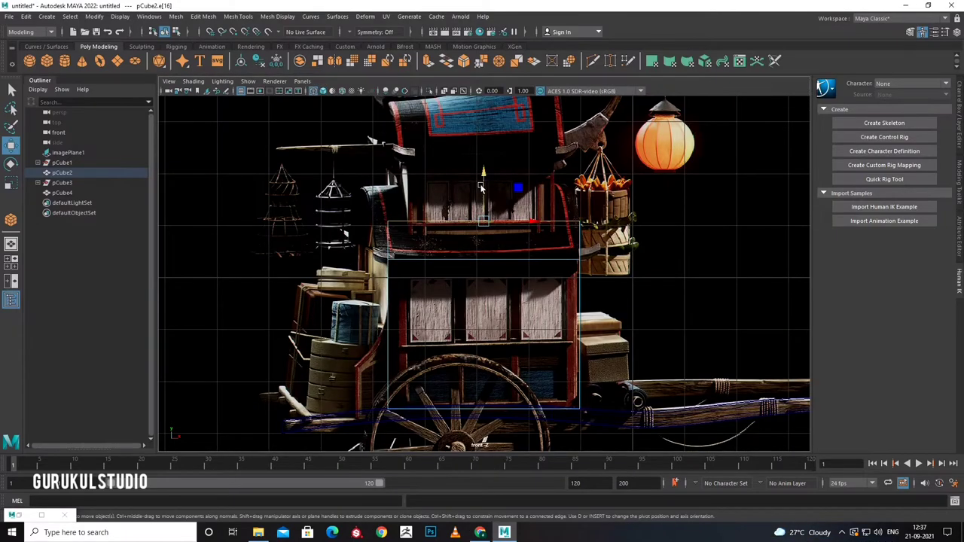
{"action": "key", "text": "space"}
{"action": "key", "text": "space"}
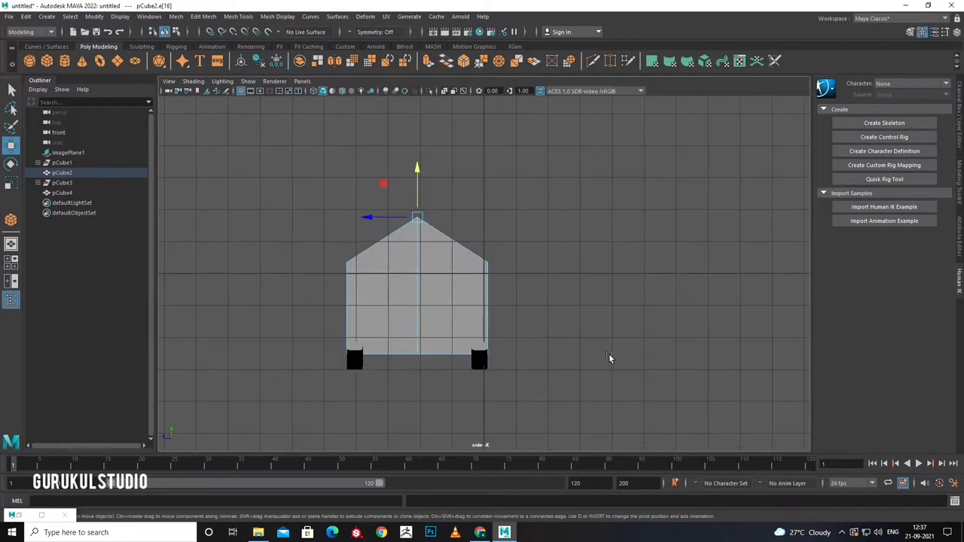
{"action": "right_click_drag", "start_coordinate": [446, 244], "coordinate": [464, 311], "text": "shift"}
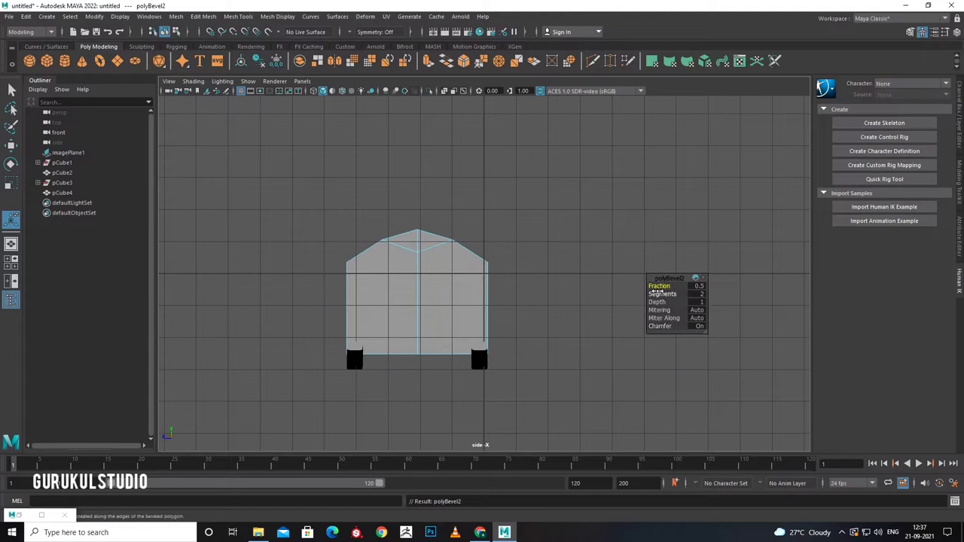
Restore the four-view layout and put the cart body into edge mode.
{"action": "right_click_drag", "start_coordinate": [369, 256], "coordinate": [467, 234]}
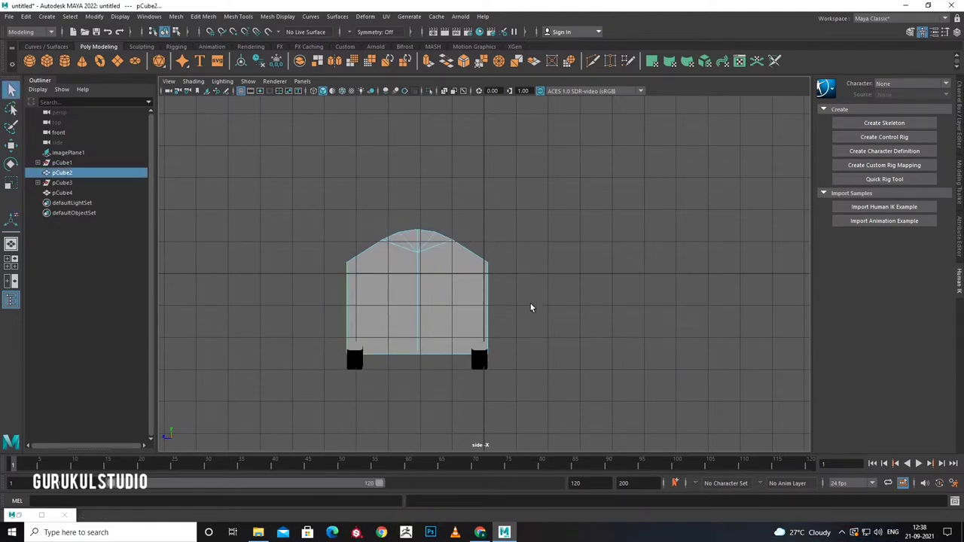
{"action": "key", "text": "space"}
{"action": "key", "text": "space"}
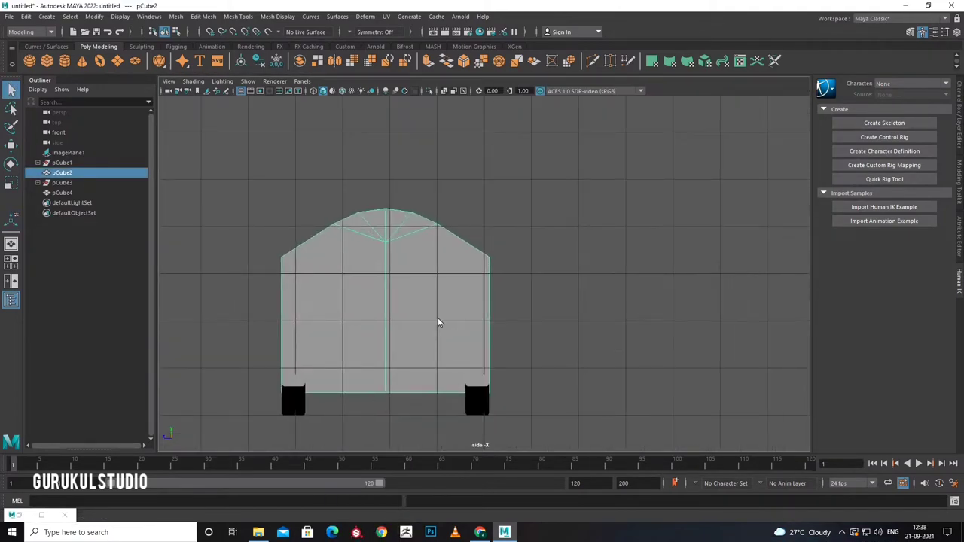
{"action": "right_click", "coordinate": [439, 322], "text": "shift"}
{"action": "right_click", "coordinate": [434, 310], "text": "shift"}
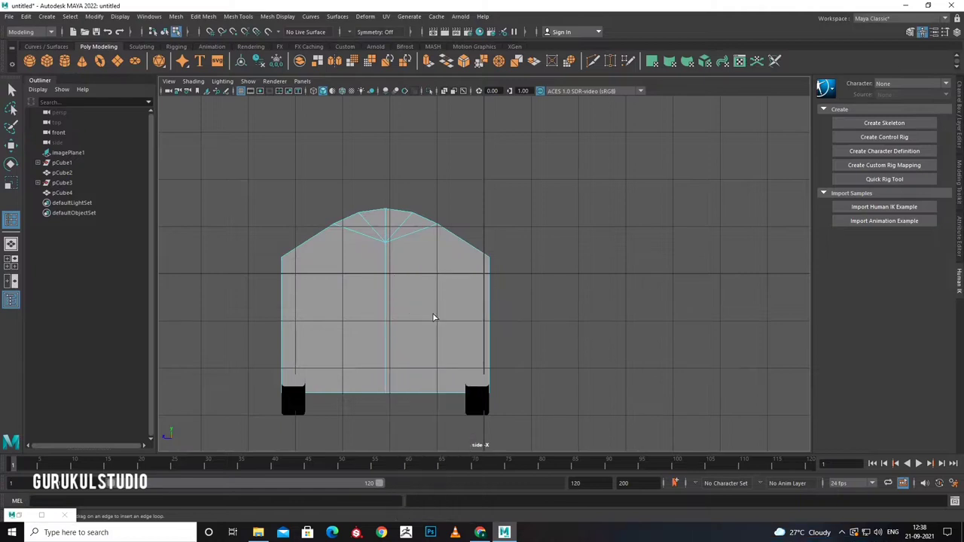
{"action": "right_click_drag", "start_coordinate": [434, 316], "coordinate": [448, 255]}
Multi-Cut vertical edges from roof to base near each side of the cart body.
{"action": "left_click", "coordinate": [593, 61]}
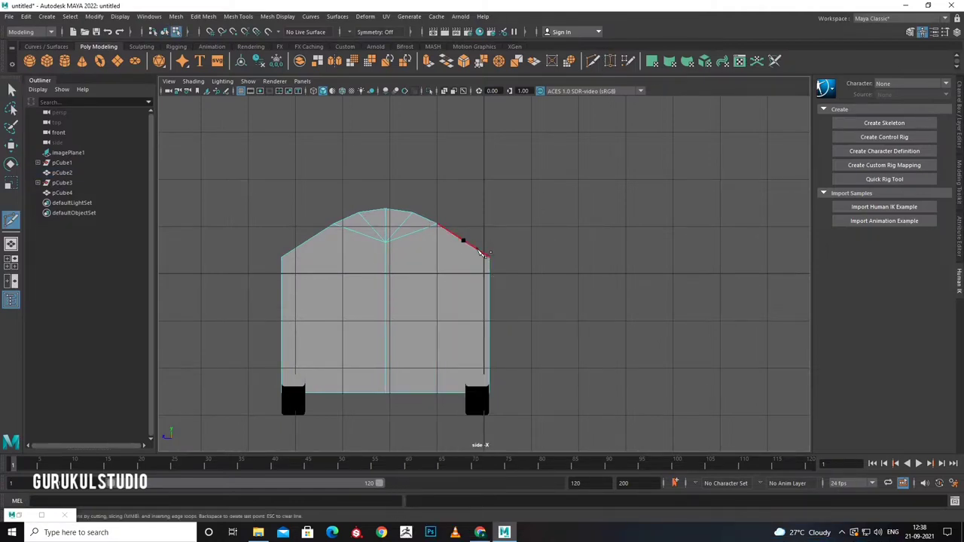
{"action": "left_click", "coordinate": [483, 375]}
{"action": "key", "text": "Return"}
{"action": "left_click", "coordinate": [481, 246]}
{"action": "key", "text": "Return"}
{"action": "key", "text": "q"}
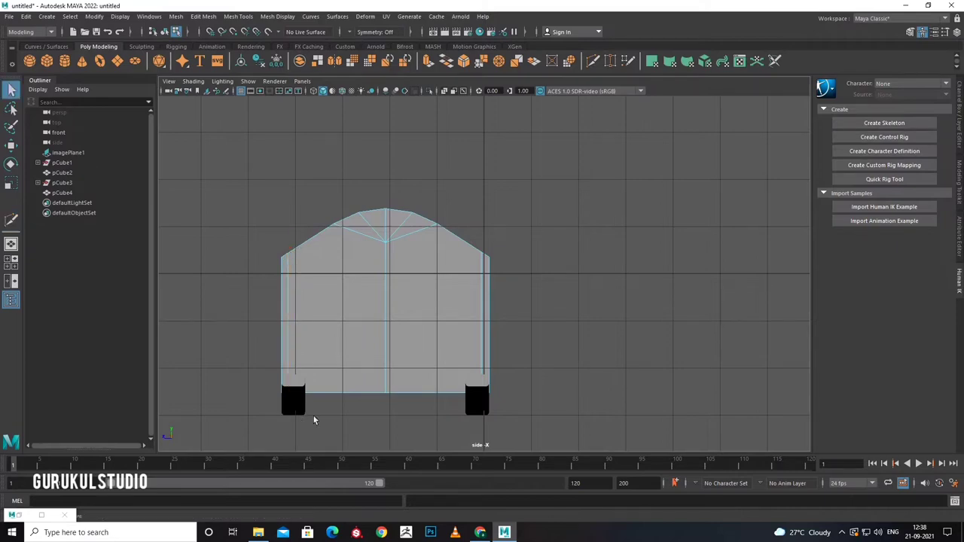
{"action": "right_click", "coordinate": [467, 305]}
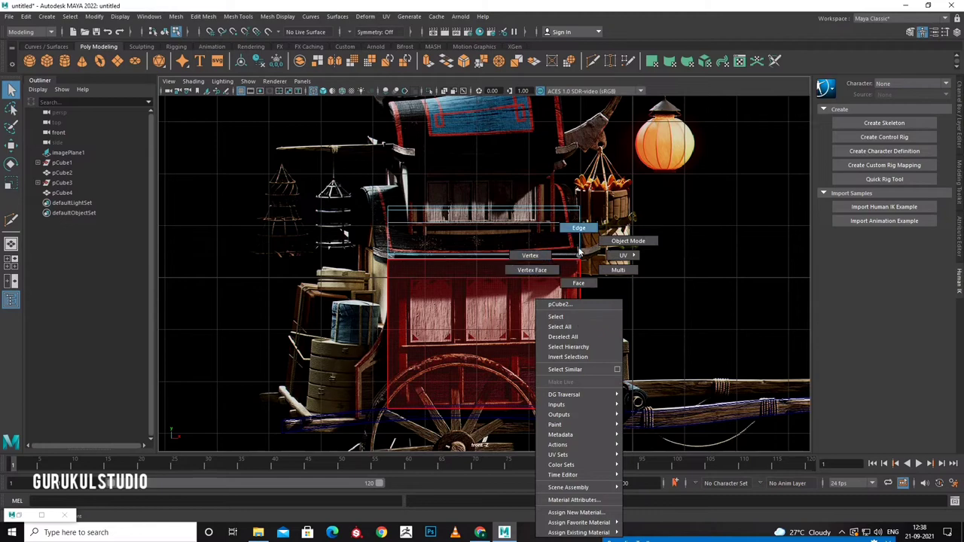
Cut new edges into pCube2 and pull its right-side vertex slightly inward.
{"action": "left_click", "coordinate": [551, 261]}
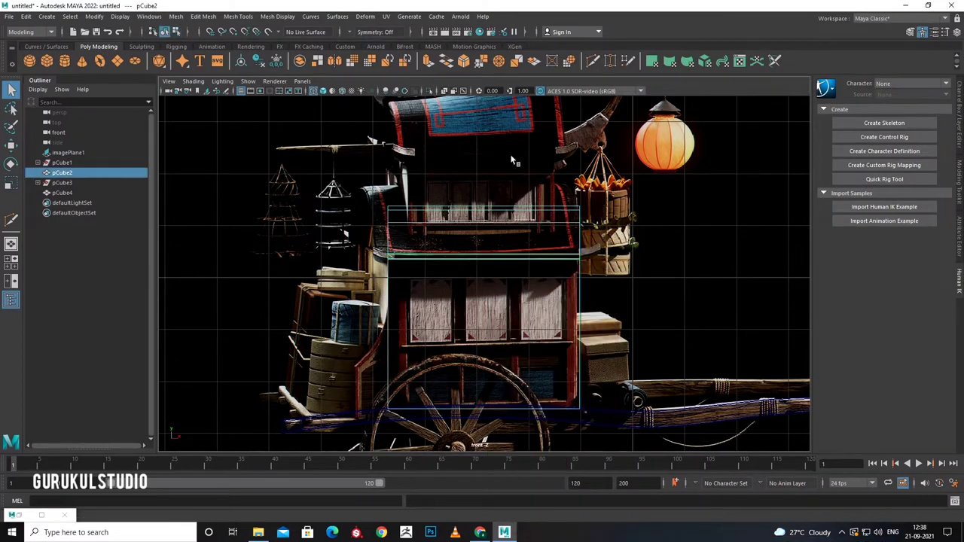
{"action": "key", "text": "g"}
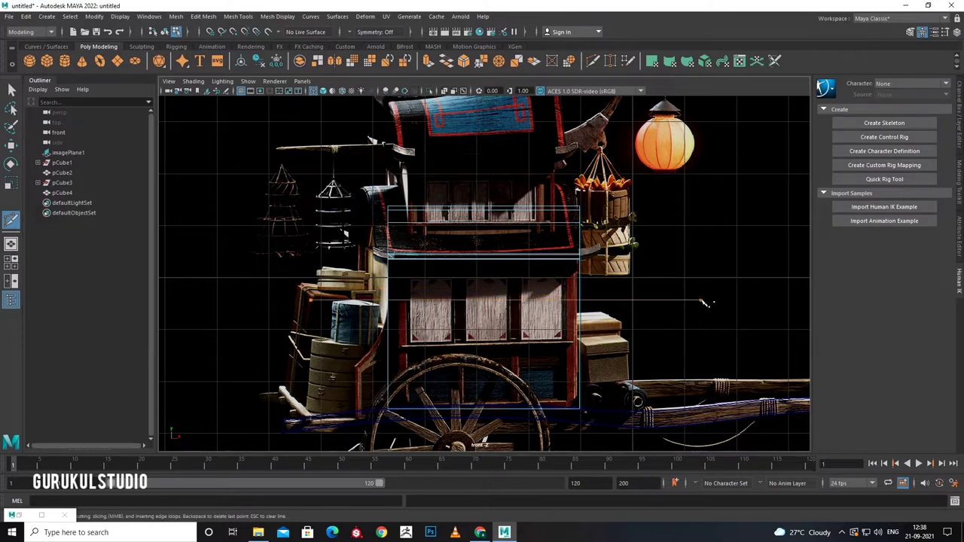
{"action": "key", "text": "q"}
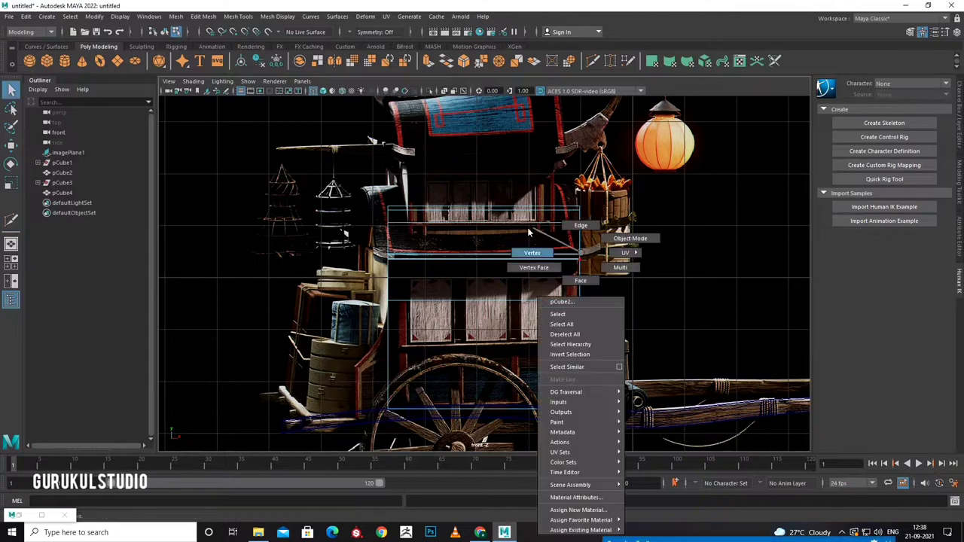
{"action": "right_click_drag", "start_coordinate": [629, 302], "coordinate": [631, 238]}
{"action": "left_click", "coordinate": [580, 306]}
{"action": "key", "text": "w"}
{"action": "left_click_drag", "start_coordinate": [634, 307], "coordinate": [631, 308]}
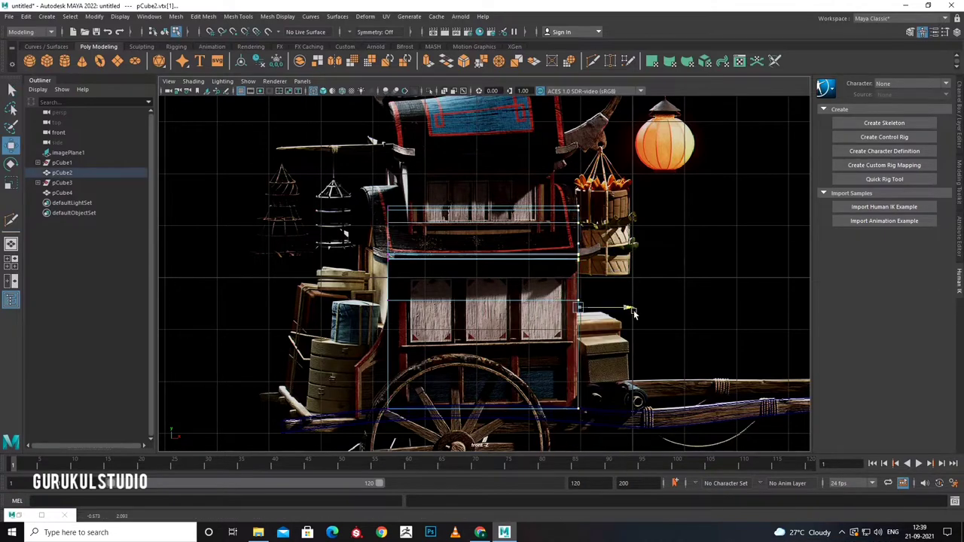
Add two vertical edge loops and shift vertex columns to match the reference windows.
{"action": "left_click", "coordinate": [592, 60]}
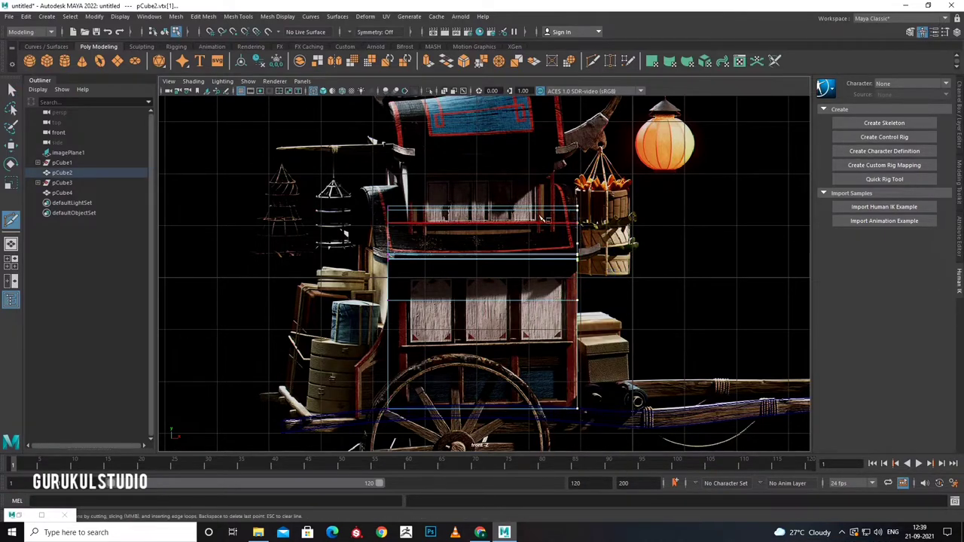
{"action": "left_click", "coordinate": [524, 411], "text": "ctrl"}
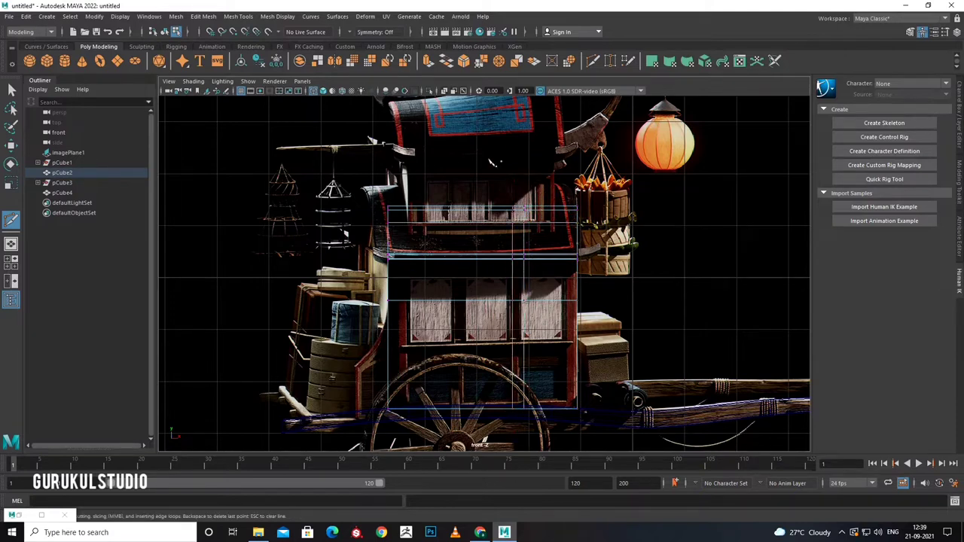
{"action": "left_click", "coordinate": [472, 410], "text": "ctrl"}
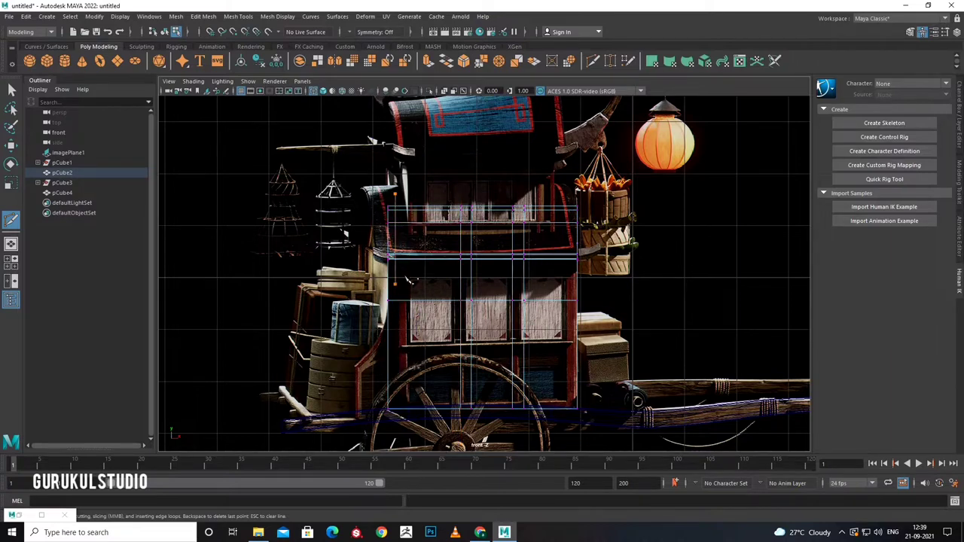
{"action": "key", "text": "w"}
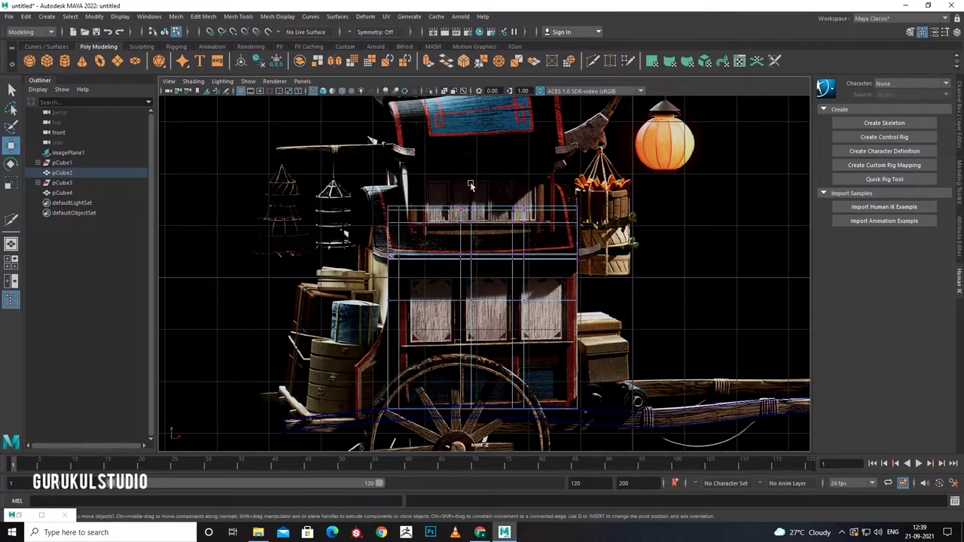
{"action": "left_click_drag", "start_coordinate": [448, 182], "coordinate": [484, 441]}
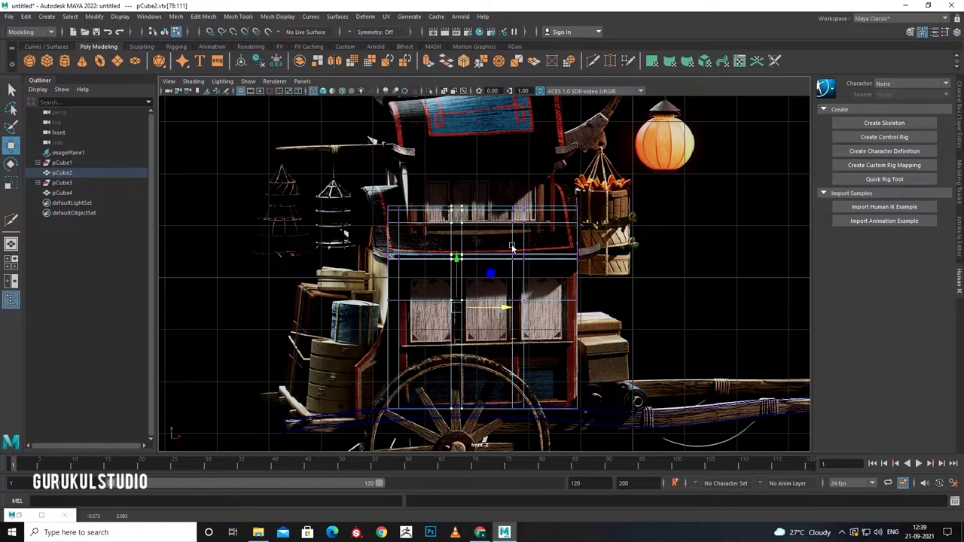
{"action": "left_click_drag", "start_coordinate": [502, 191], "coordinate": [540, 427]}
{"action": "left_click_drag", "start_coordinate": [565, 310], "coordinate": [557, 313]}
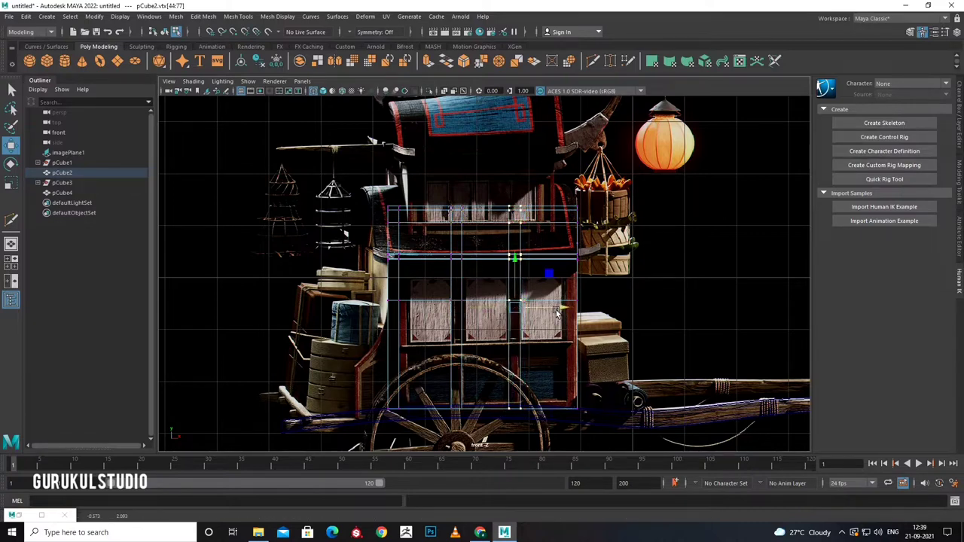
{"action": "key", "text": "ctrl+shift+x"}
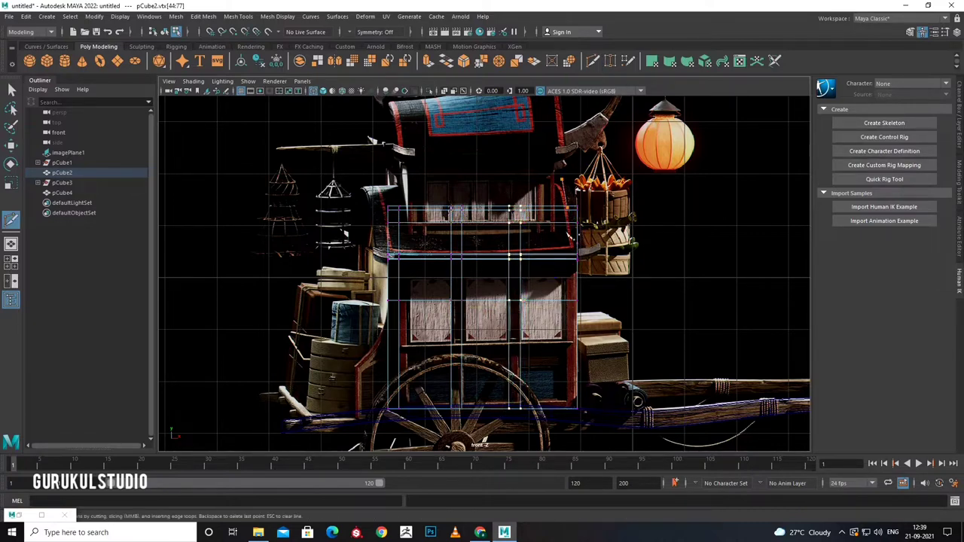
{"action": "left_click", "coordinate": [565, 384]}
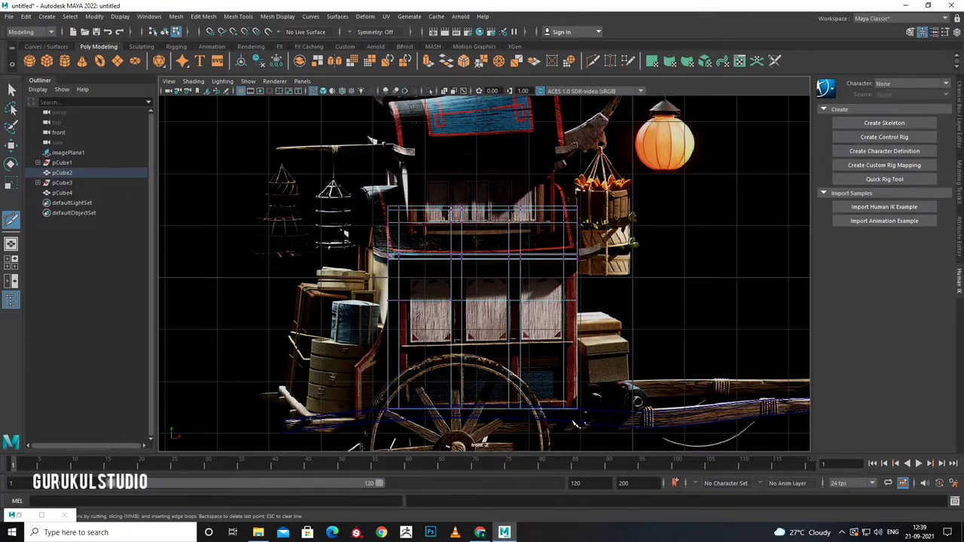
Shift a vertical vertex column slightly left to fit the reference panels.
{"action": "key", "text": "q"}
{"action": "right_click_drag", "start_coordinate": [549, 254], "coordinate": [597, 205]}
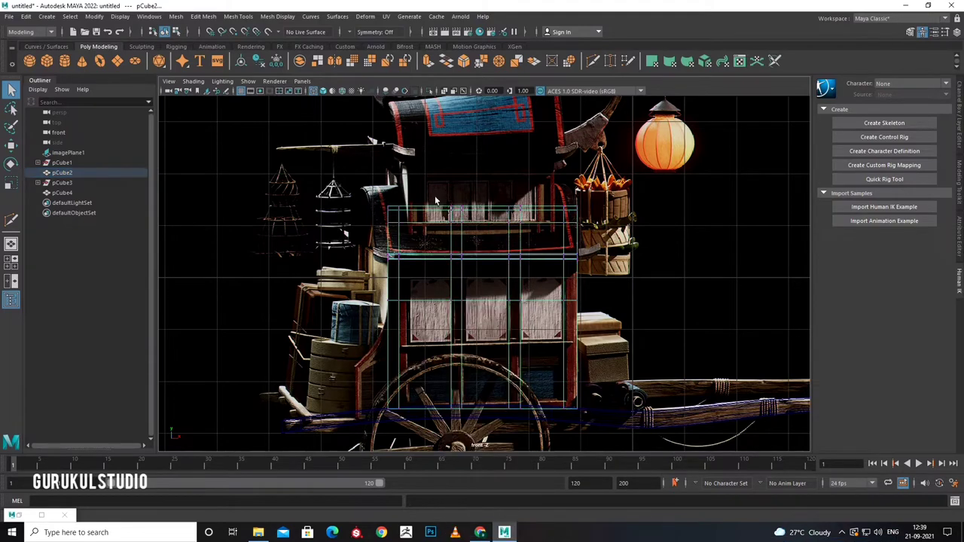
{"action": "key", "text": "F9"}
{"action": "left_click_drag", "start_coordinate": [454, 198], "coordinate": [476, 416]}
{"action": "key", "text": "w"}
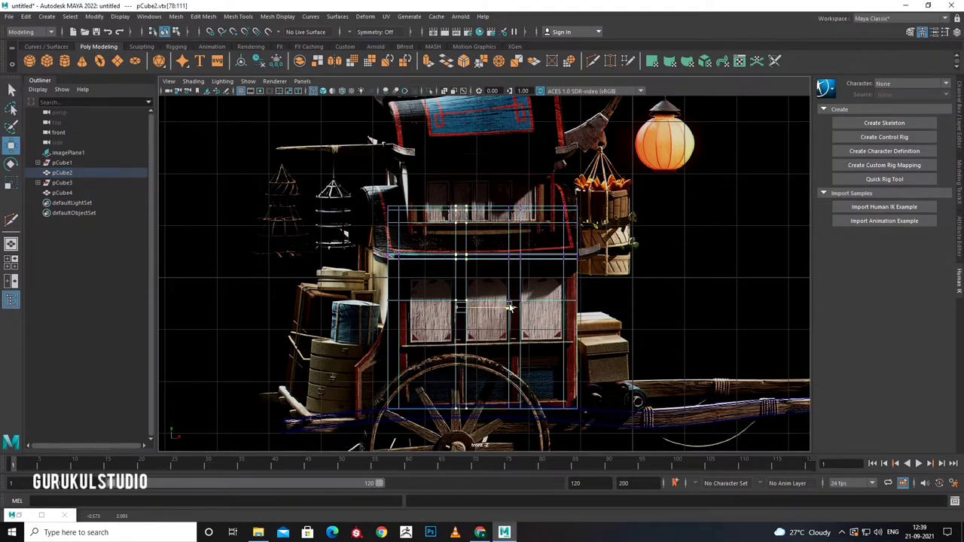
{"action": "left_click_drag", "start_coordinate": [509, 308], "coordinate": [507, 308]}
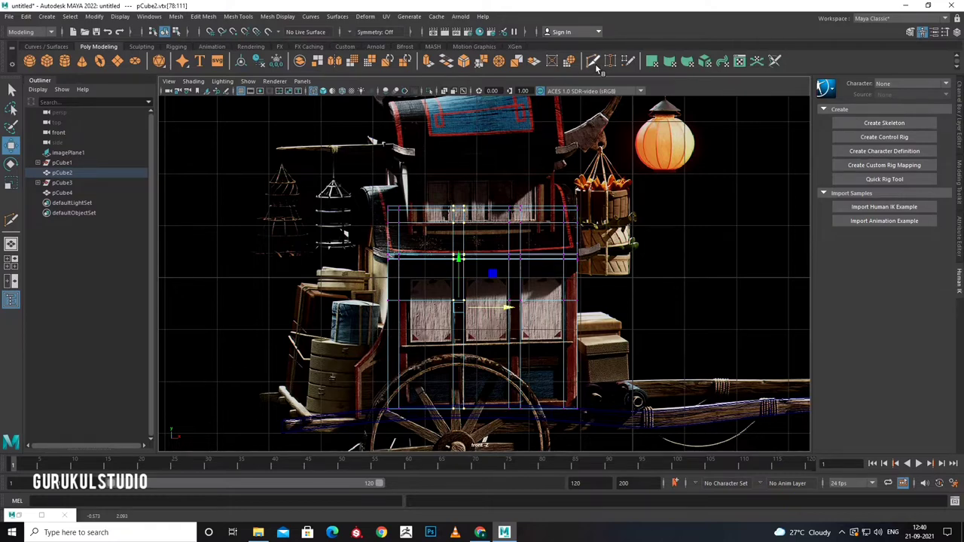
Multi-Cut a horizontal edge across the lower body, then select another vertex column.
{"action": "key", "text": "ctrl+shift+x"}
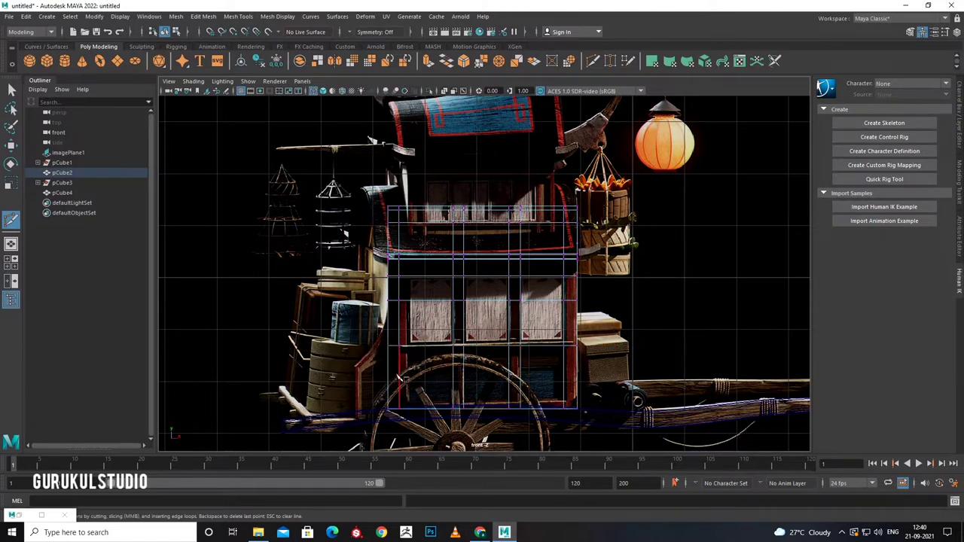
{"action": "left_click", "coordinate": [363, 369]}
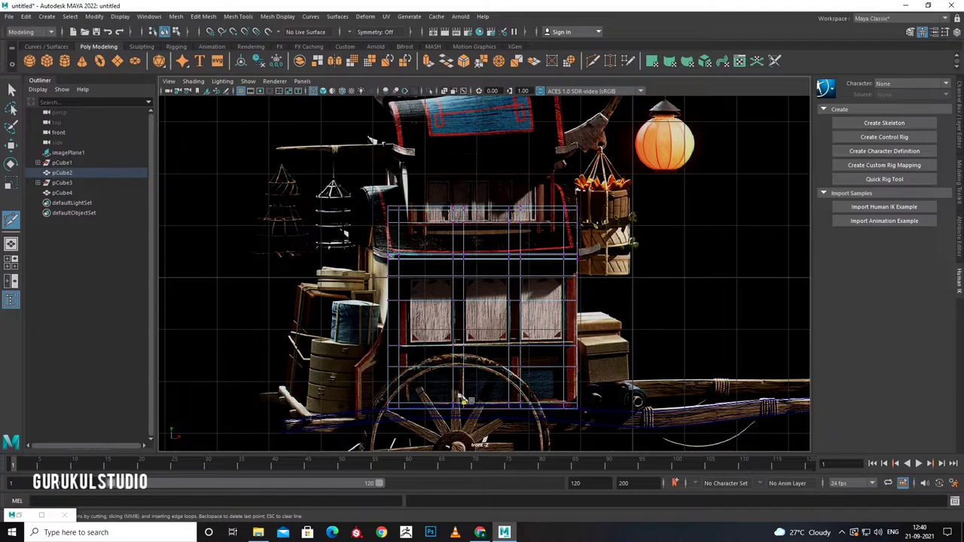
{"action": "right_click", "coordinate": [512, 256]}
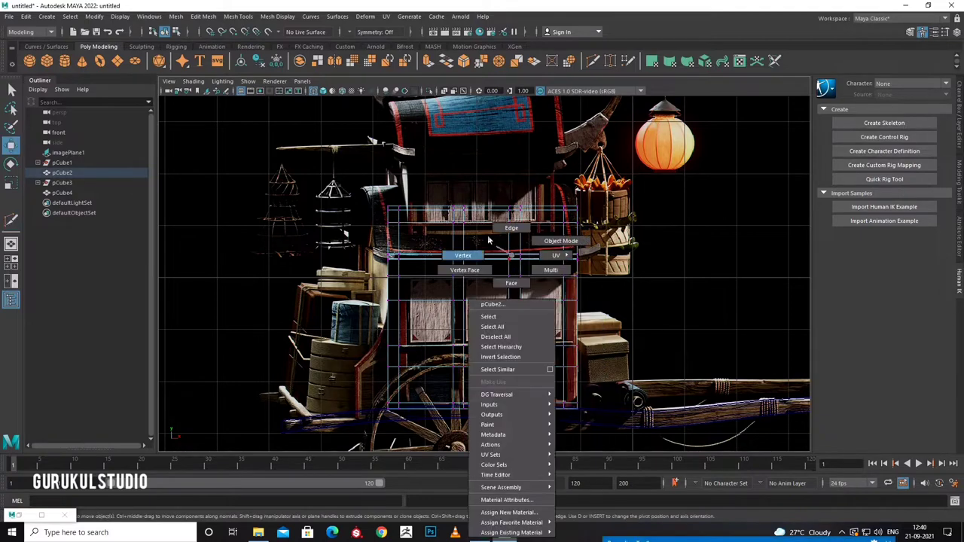
{"action": "left_click", "coordinate": [482, 256]}
{"action": "left_click_drag", "start_coordinate": [486, 187], "coordinate": [531, 369]}
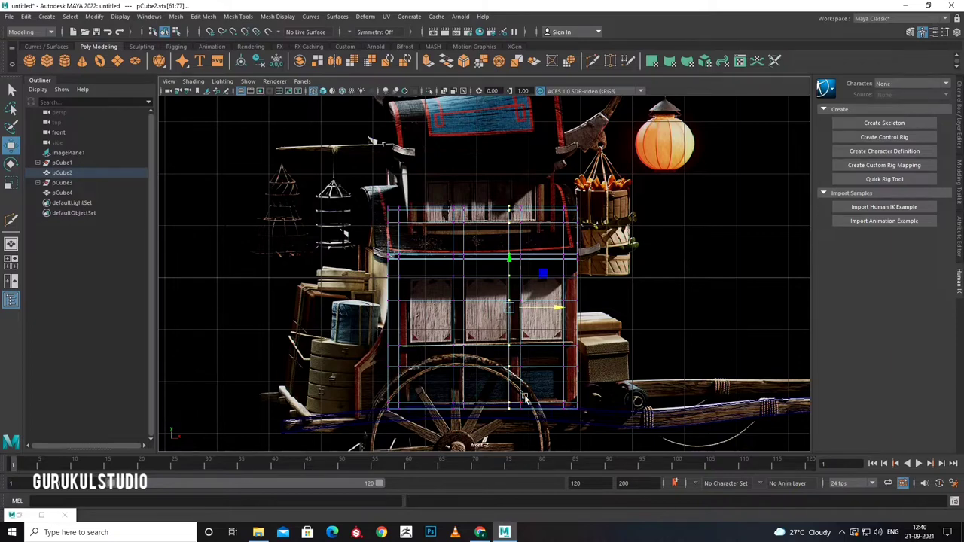
Select the lower horizontal edge row of the wagon body.
{"action": "scroll", "coordinate": [525, 399], "scroll_direction": "up", "scroll_amount": 1}
{"action": "scroll", "coordinate": [531, 401], "scroll_direction": "up", "scroll_amount": 1}
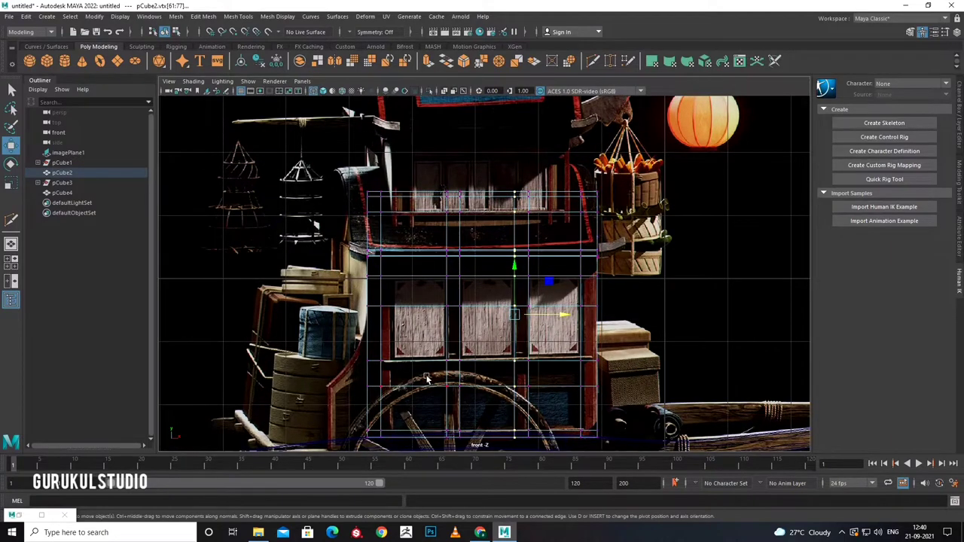
{"action": "left_click_drag", "start_coordinate": [351, 348], "coordinate": [623, 377]}
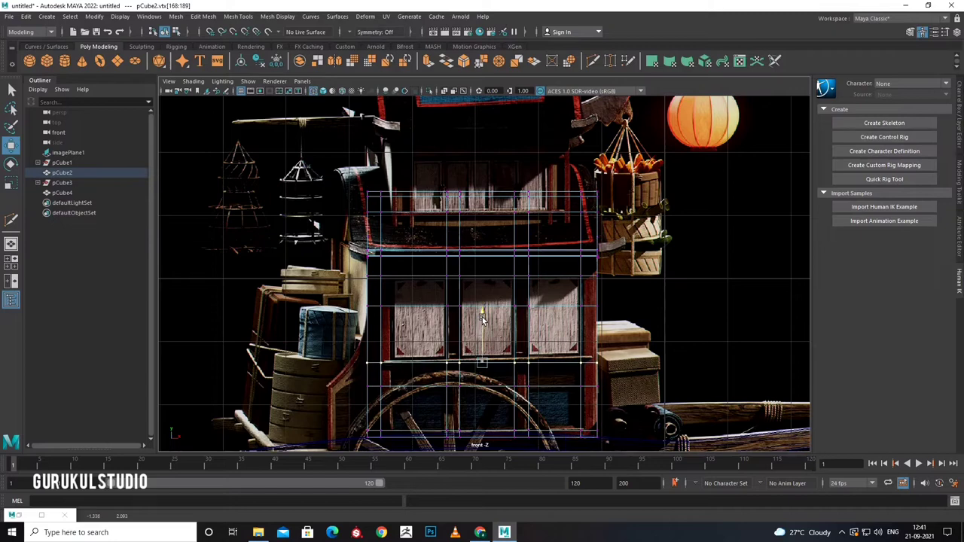
{"action": "key", "text": "ctrl+F11"}
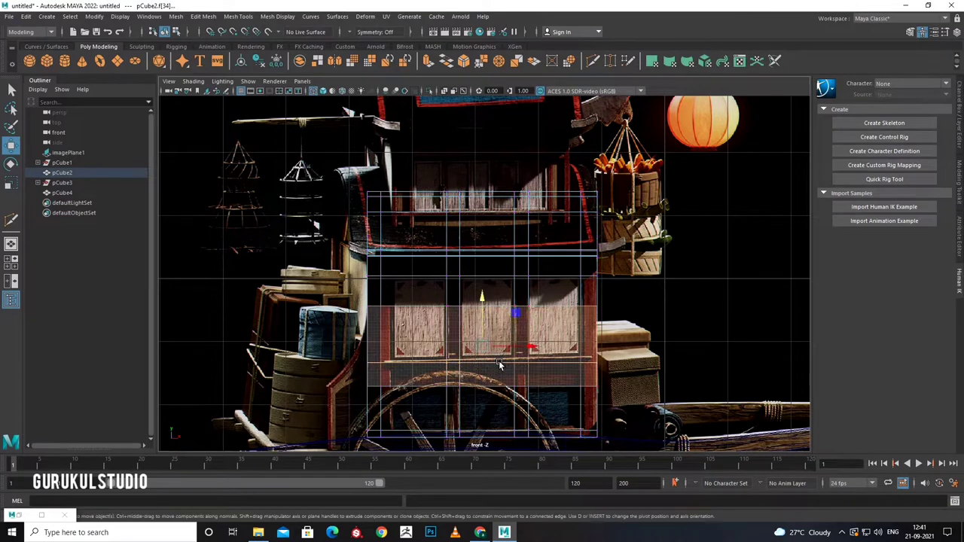
{"action": "key", "text": "F10"}
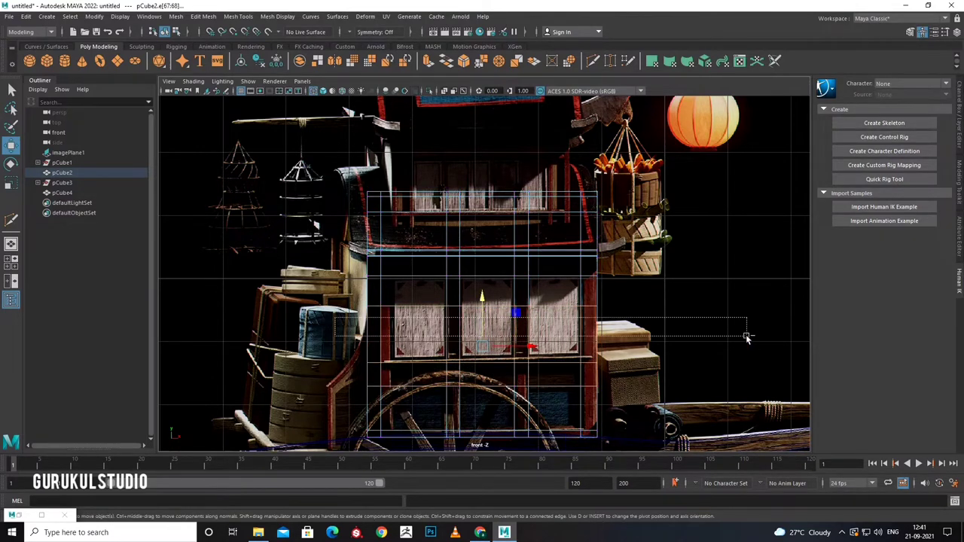
{"action": "left_click_drag", "start_coordinate": [345, 282], "coordinate": [634, 344]}
{"action": "left_click_drag", "start_coordinate": [351, 354], "coordinate": [675, 431]}
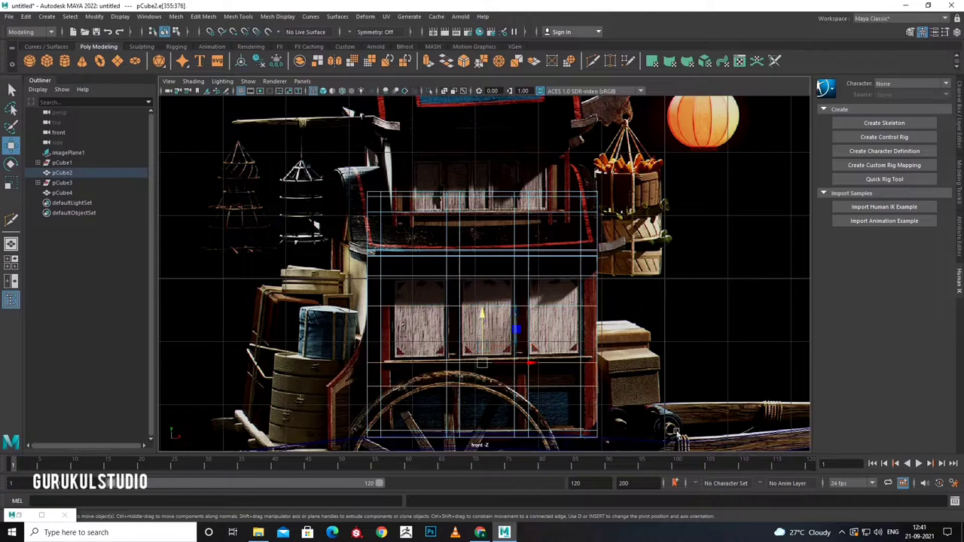
Bevel the selected edge row with Fraction 0.1 and return to object mode.
{"action": "right_click", "coordinate": [581, 345], "text": "shift"}
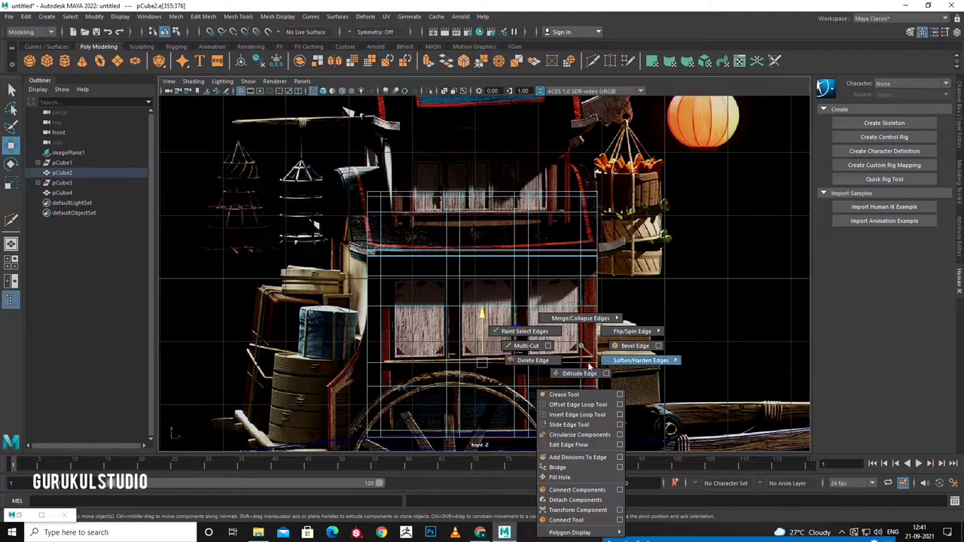
{"action": "right_click_drag", "start_coordinate": [581, 378], "coordinate": [634, 346], "text": "shift"}
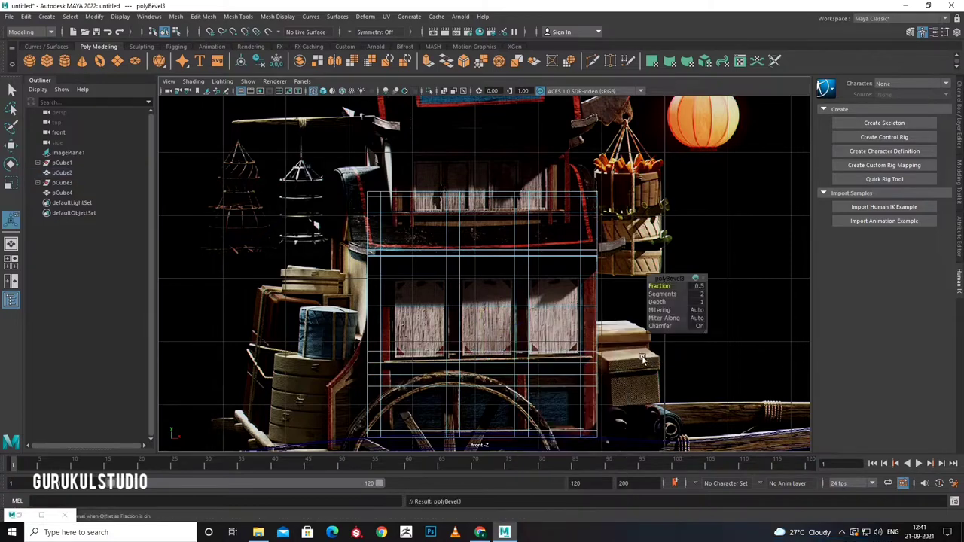
{"action": "left_click", "coordinate": [696, 286]}
{"action": "key", "text": "Return"}
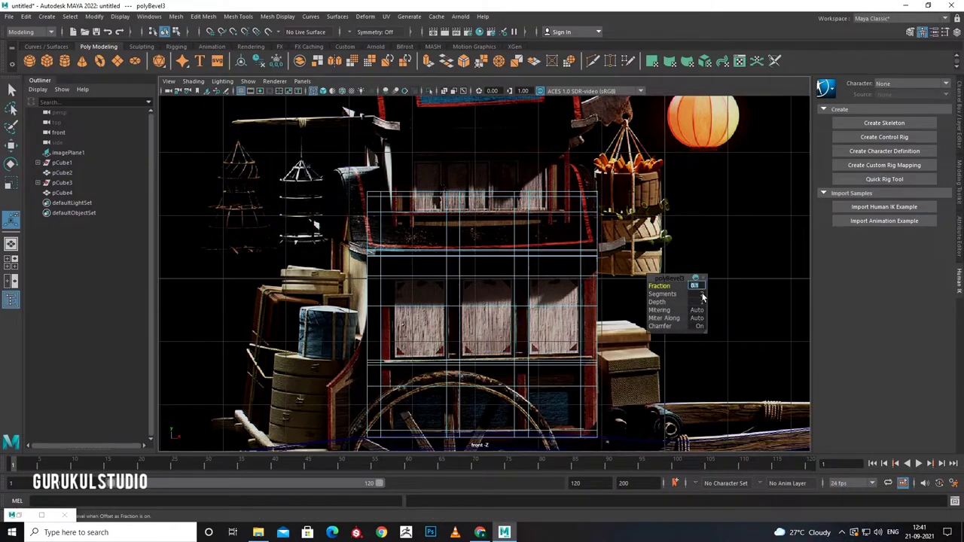
{"action": "left_click", "coordinate": [701, 294]}
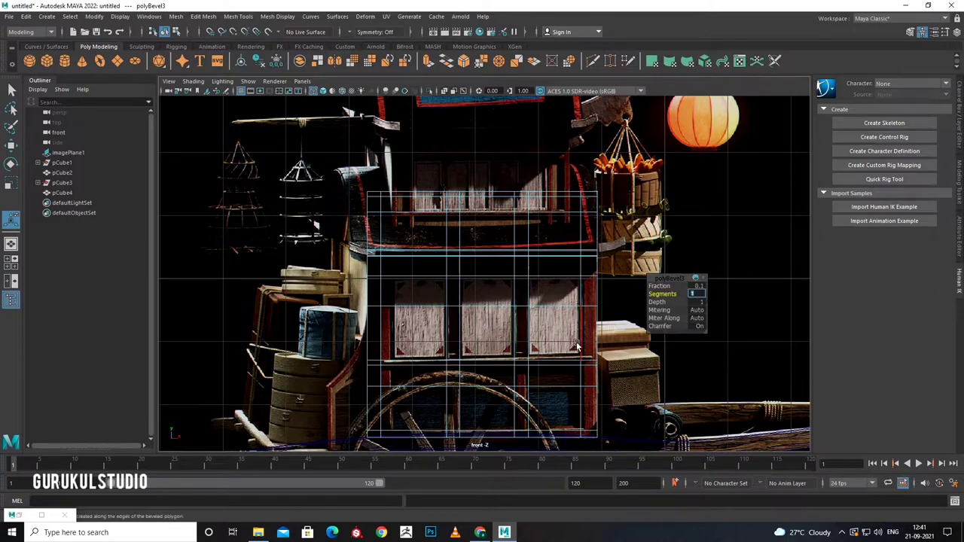
{"action": "right_click_drag", "start_coordinate": [625, 249], "coordinate": [670, 218]}
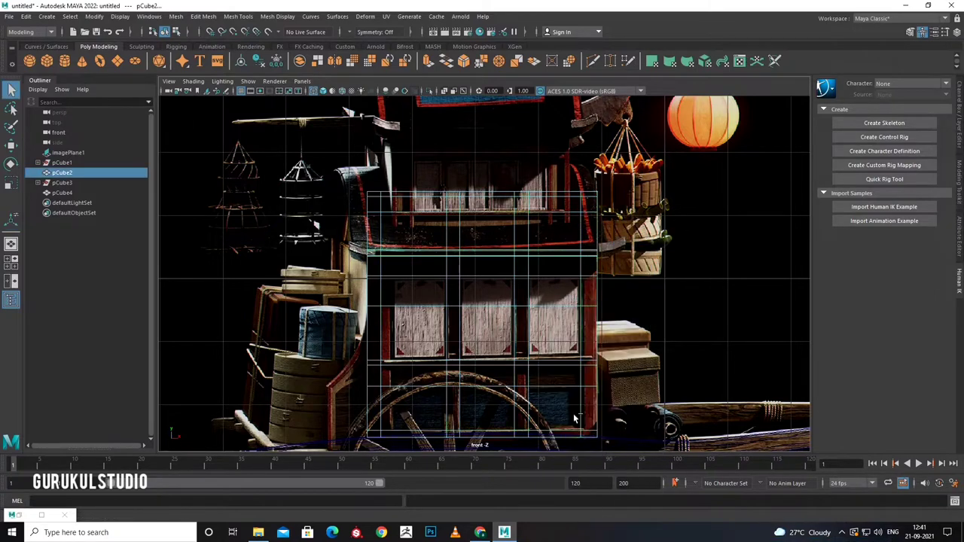
{"action": "key", "text": "ctrl+s"}
Save the scene in the Desktop folder with the file name bailgaadi (.mb).
{"action": "left_click", "coordinate": [109, 146]}
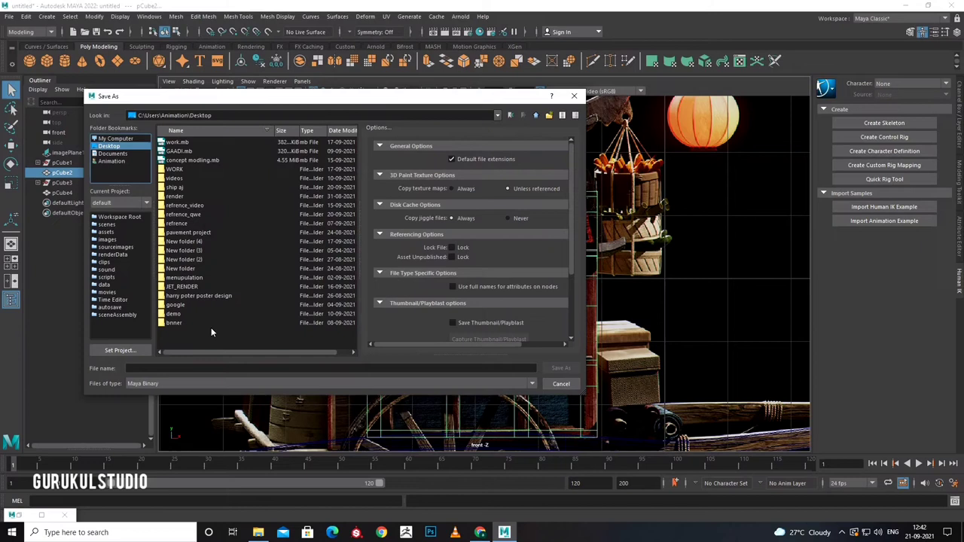
{"action": "left_click", "coordinate": [209, 369]}
{"action": "type", "text": "gaad"}
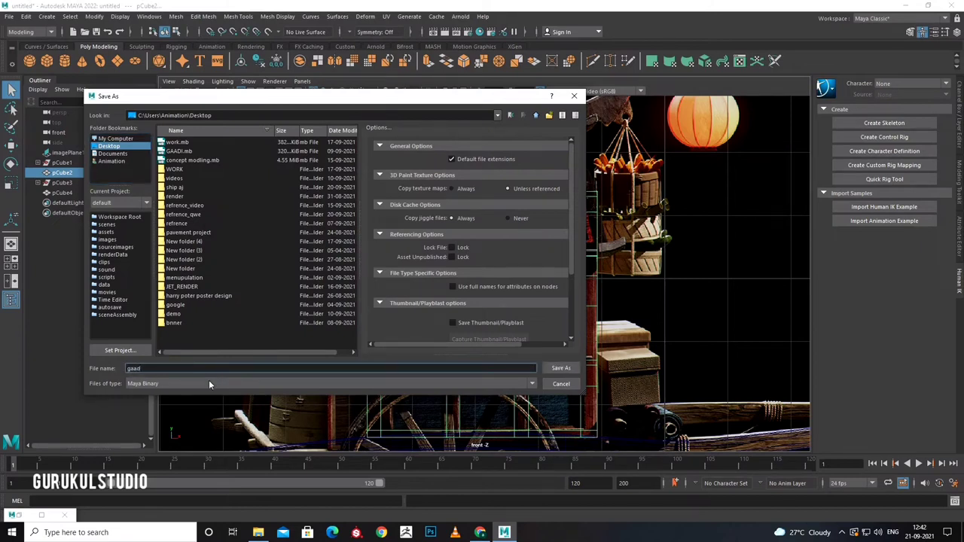
{"action": "key", "text": "BackSpace"}
{"action": "key", "text": "BackSpace"}
{"action": "key", "text": "BackSpace"}
{"action": "type", "text": "bailgaa"}
{"action": "type", "text": "di"}
{"action": "left_click", "coordinate": [561, 368]}
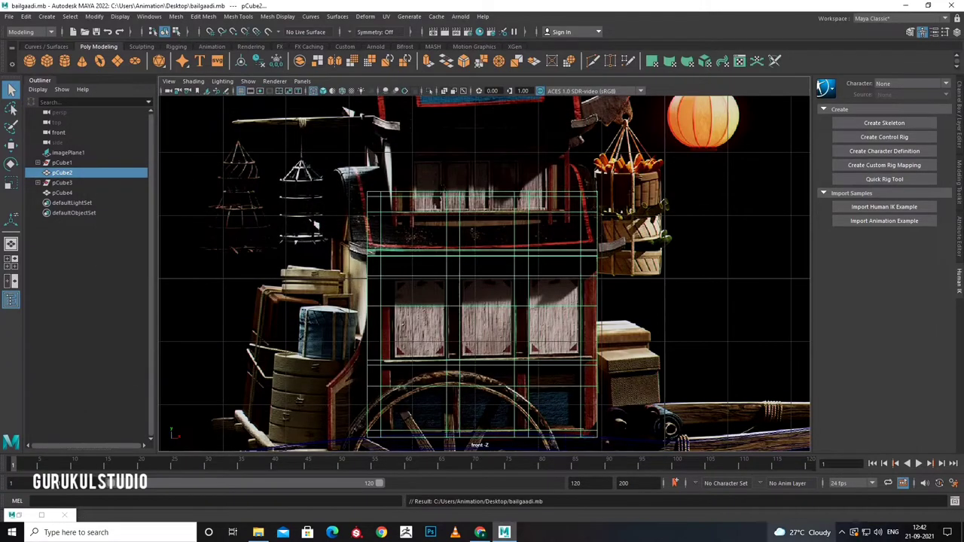
{"action": "left_click", "coordinate": [841, 532]}
{"action": "left_click", "coordinate": [841, 492]}
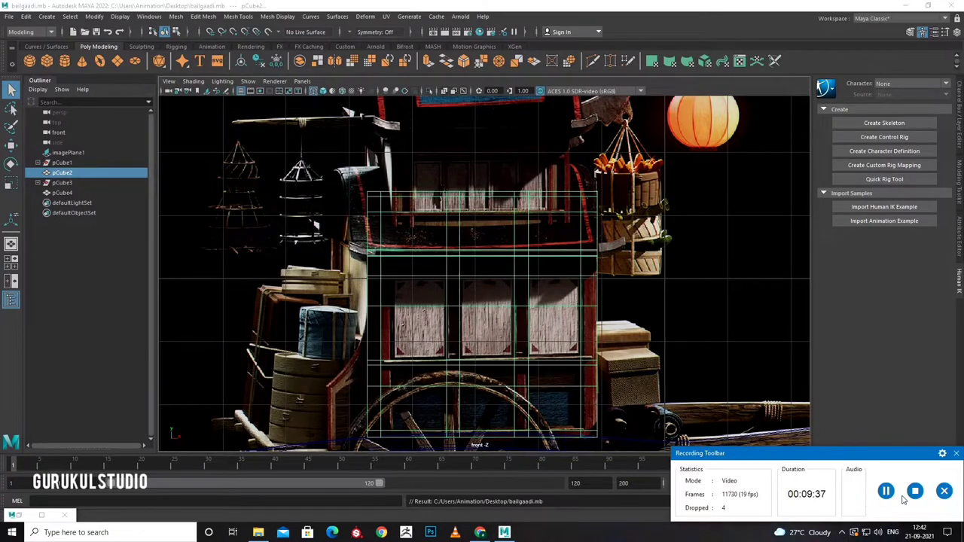
{"action": "left_click", "coordinate": [886, 491]}
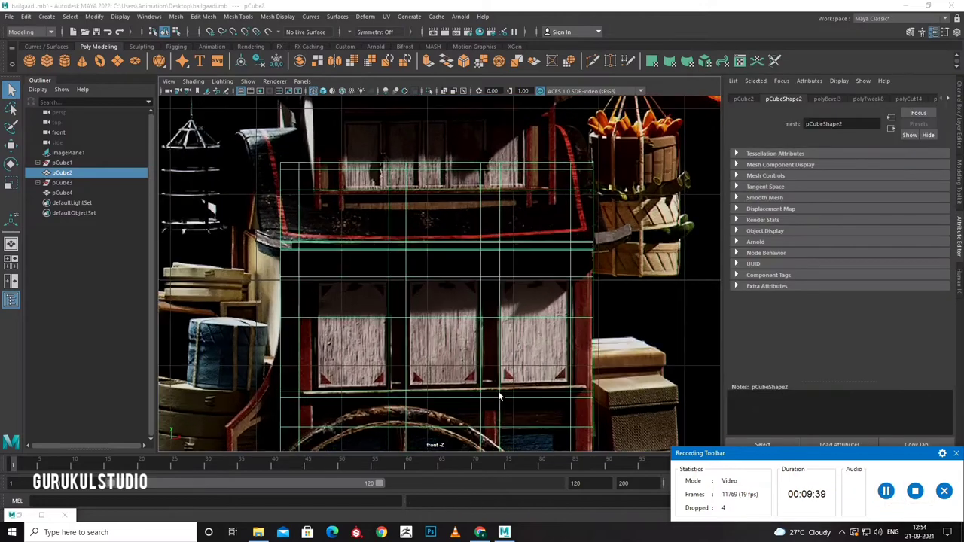
Select pCube2's front and lower panel faces in Face mode, then maximise the perspective view.
{"action": "scroll", "coordinate": [499, 396], "scroll_direction": "up", "scroll_amount": 2}
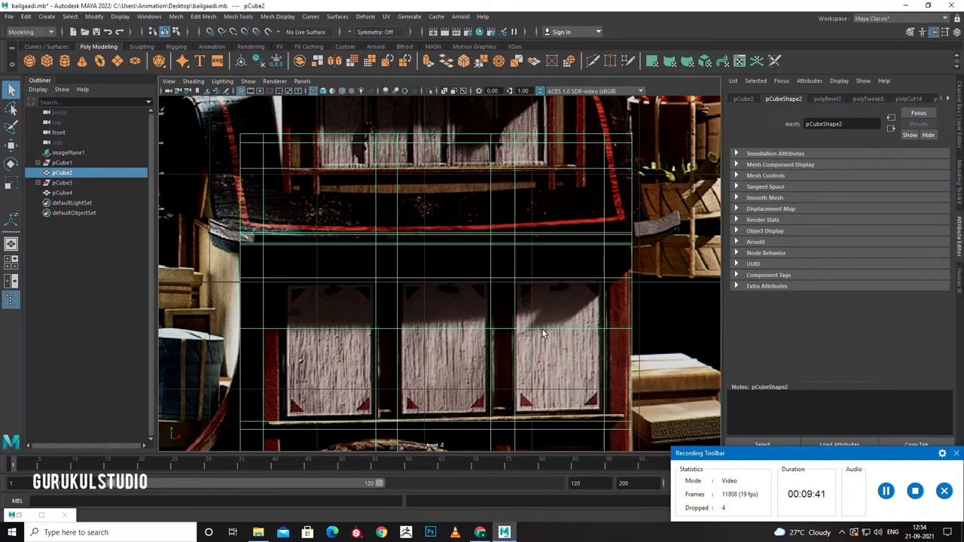
{"action": "right_click_drag", "start_coordinate": [542, 255], "coordinate": [540, 229]}
{"action": "right_click_drag", "start_coordinate": [542, 329], "coordinate": [545, 304]}
{"action": "right_click", "coordinate": [544, 340]}
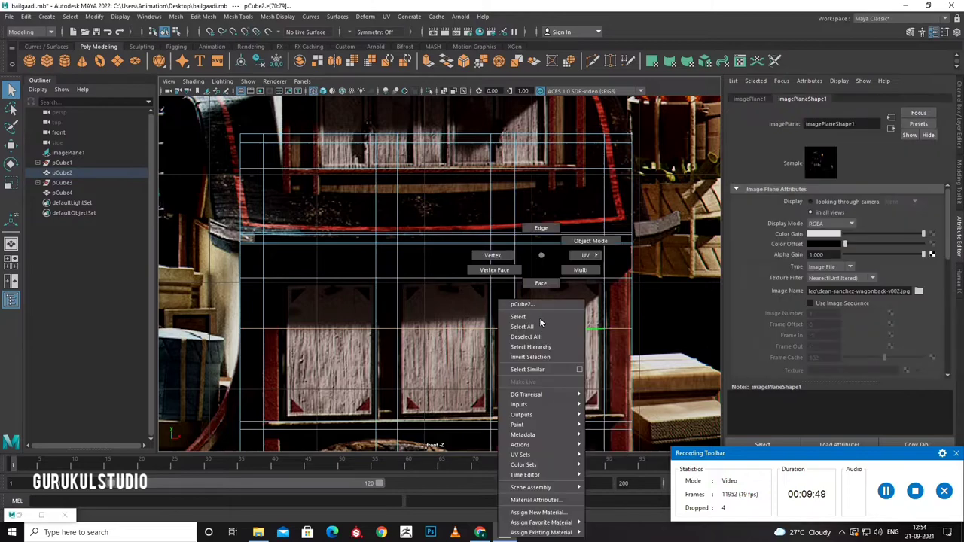
{"action": "left_click", "coordinate": [563, 362]}
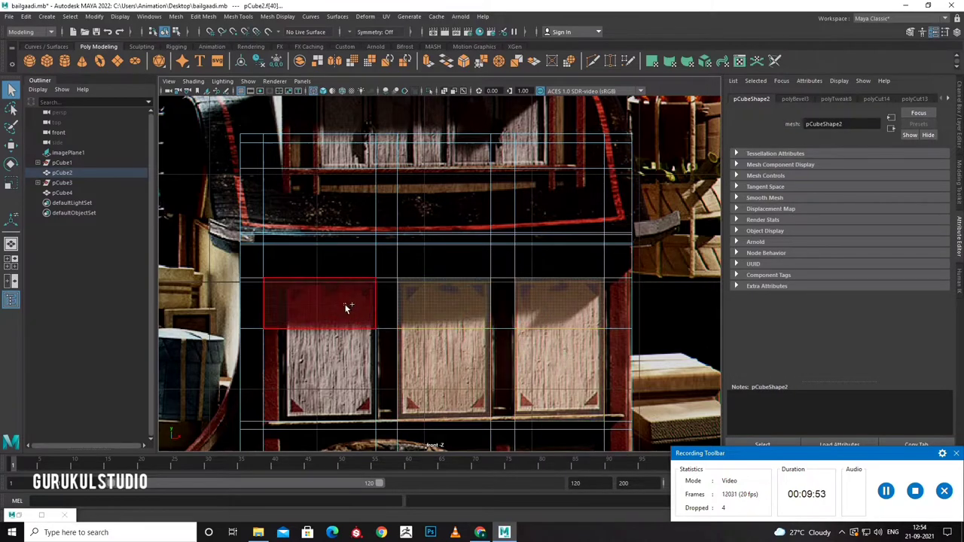
{"action": "middle_click_drag", "start_coordinate": [383, 386], "coordinate": [455, 271], "text": "alt"}
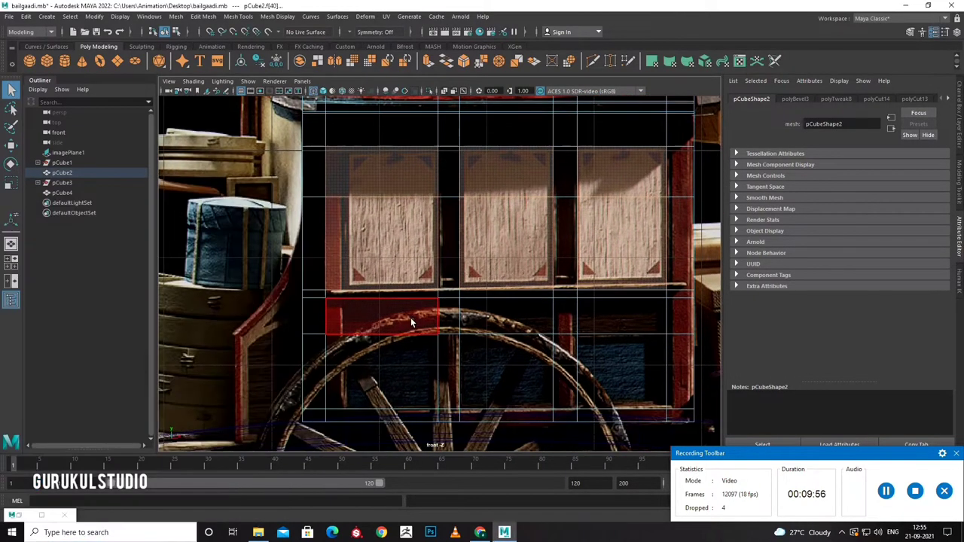
{"action": "left_click", "coordinate": [509, 396]}
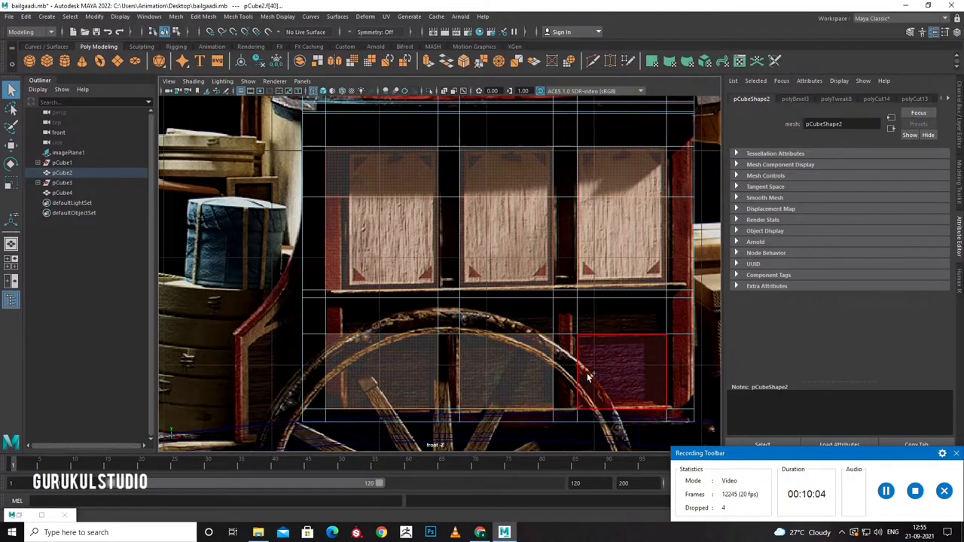
{"action": "key", "text": "space"}
{"action": "key", "text": "space"}
{"action": "mouse_move", "coordinate": [510, 283]}
{"action": "left_mouse_down", "text": "alt"}
{"action": "mouse_move", "coordinate": [498, 287]}
{"action": "mouse_move", "coordinate": [547, 319]}
{"action": "left_mouse_up", "text": "alt"}
Extrude the panel faces inward with Thickness -0.04, then return to Object mode.
{"action": "scroll", "coordinate": [527, 339], "scroll_direction": "up", "scroll_amount": 5}
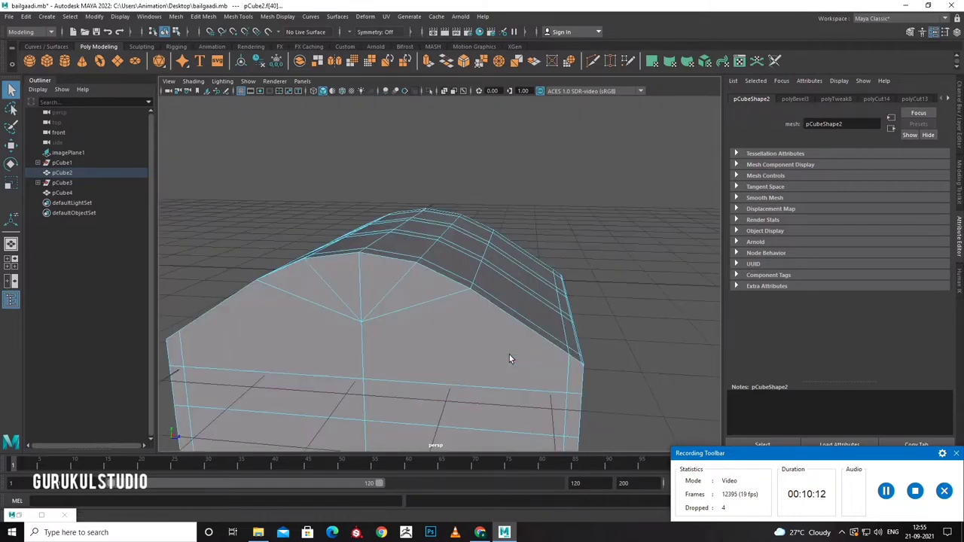
{"action": "left_click_drag", "start_coordinate": [510, 357], "coordinate": [512, 311], "text": "alt"}
{"action": "key", "text": "ctrl+e"}
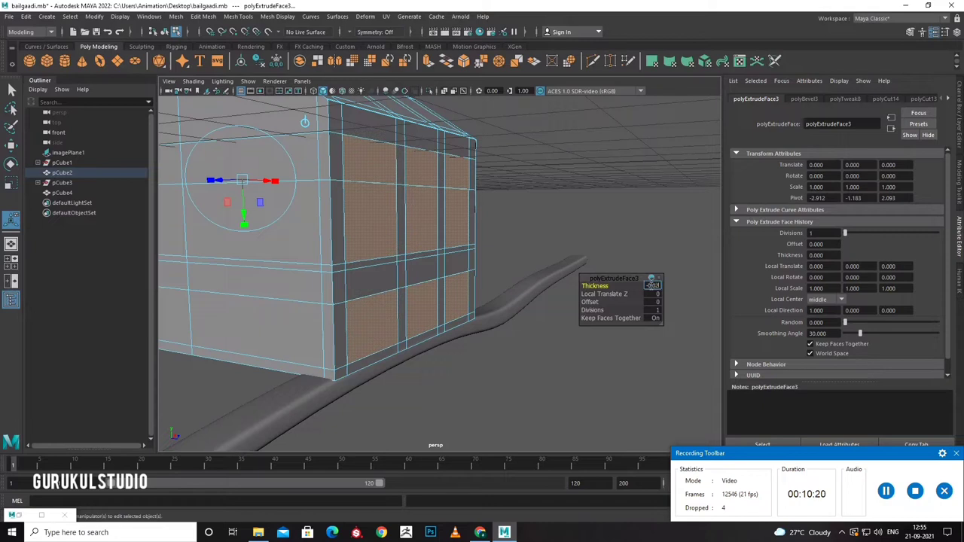
{"action": "type", "text": "-0.02"}
{"action": "key", "text": "Return"}
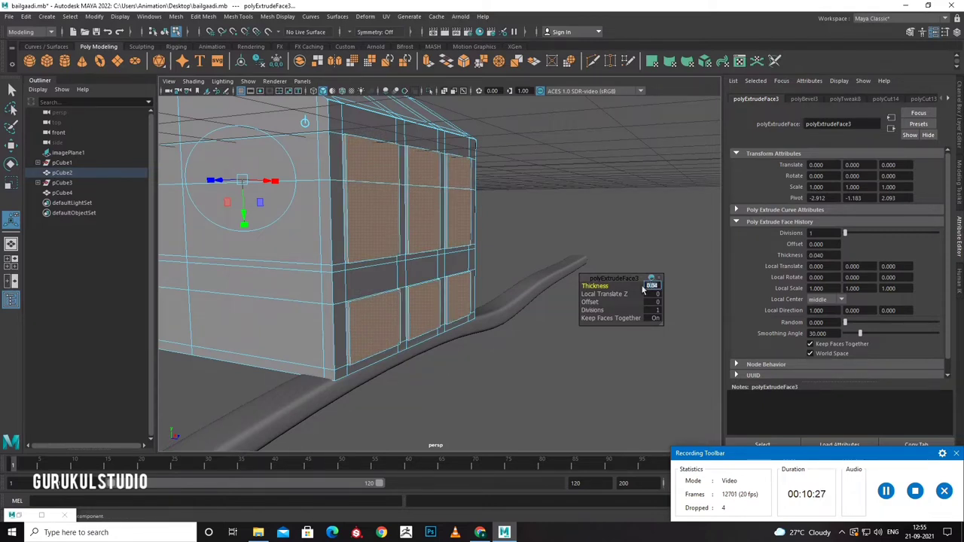
{"action": "type", "text": "-0.04"}
{"action": "key", "text": "Return"}
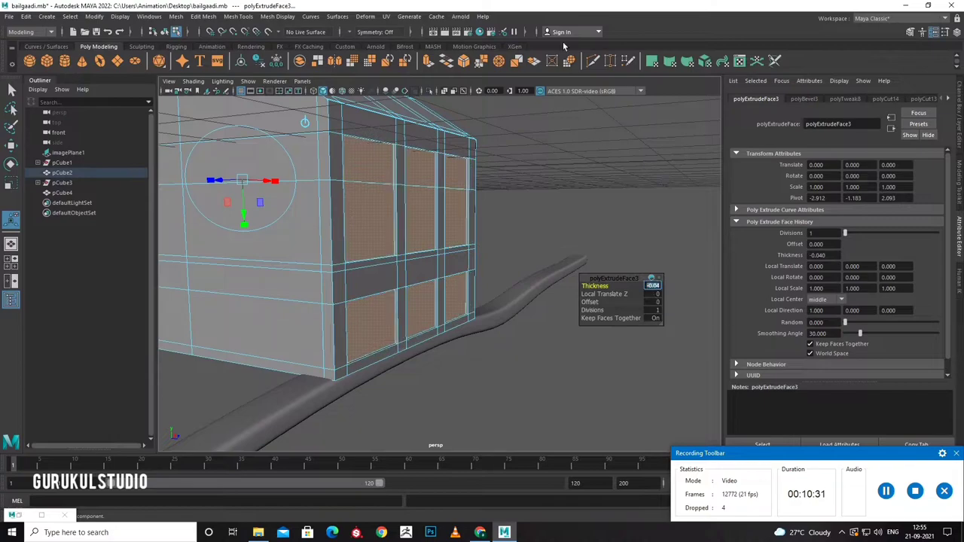
{"action": "scroll", "coordinate": [359, 233], "scroll_direction": "up", "scroll_amount": 3}
{"action": "right_click_drag", "start_coordinate": [344, 226], "coordinate": [354, 188]}
{"action": "mouse_move", "coordinate": [391, 316]}
{"action": "left_mouse_down", "text": "alt"}
{"action": "mouse_move", "coordinate": [432, 356]}
{"action": "mouse_move", "coordinate": [452, 336]}
{"action": "mouse_move", "coordinate": [483, 346]}
{"action": "mouse_move", "coordinate": [452, 340]}
{"action": "left_mouse_up", "text": "alt"}
Select the cart body pCube2 and pick a first face in Face mode.
{"action": "scroll", "coordinate": [445, 350], "scroll_direction": "up", "scroll_amount": 5}
{"action": "scroll", "coordinate": [429, 339], "scroll_direction": "up", "scroll_amount": 2}
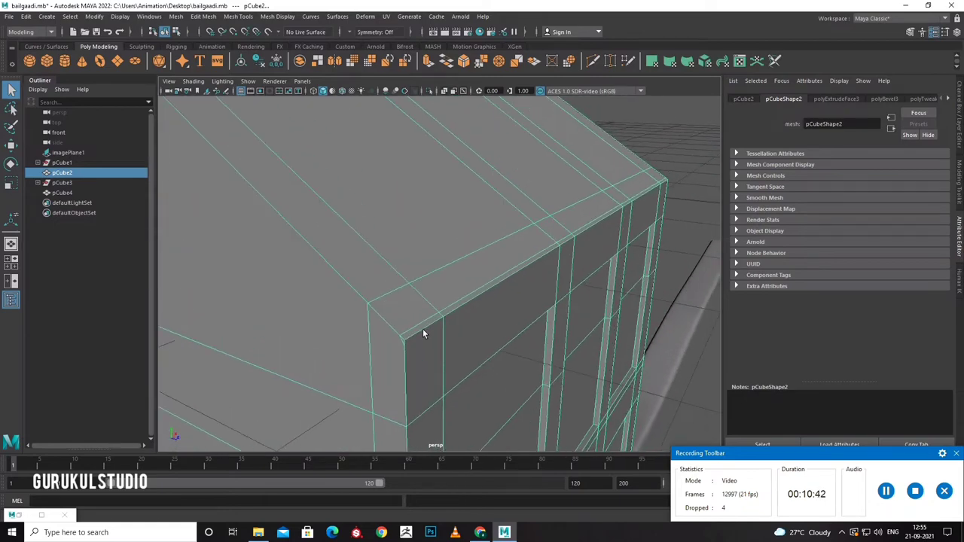
{"action": "scroll", "coordinate": [421, 301], "scroll_direction": "down", "scroll_amount": 2}
{"action": "right_click_drag", "start_coordinate": [432, 258], "coordinate": [385, 256]}
{"action": "left_click", "coordinate": [460, 279]}
{"action": "right_click_drag", "start_coordinate": [459, 279], "coordinate": [429, 284], "text": "shift"}
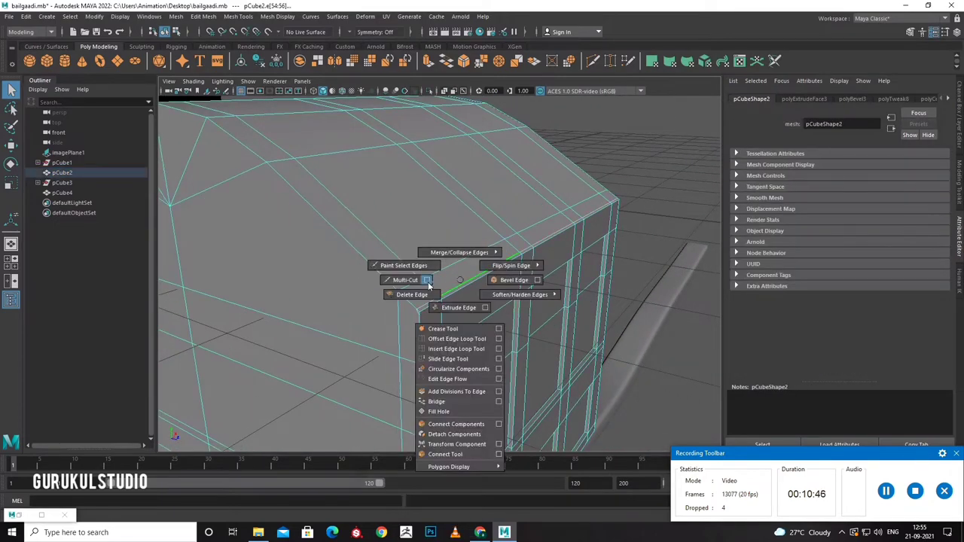
{"action": "scroll", "coordinate": [441, 308], "scroll_direction": "down", "scroll_amount": 5}
{"action": "left_click_drag", "start_coordinate": [441, 301], "coordinate": [466, 303], "text": "alt"}
{"action": "right_click_drag", "start_coordinate": [484, 256], "coordinate": [540, 235]}
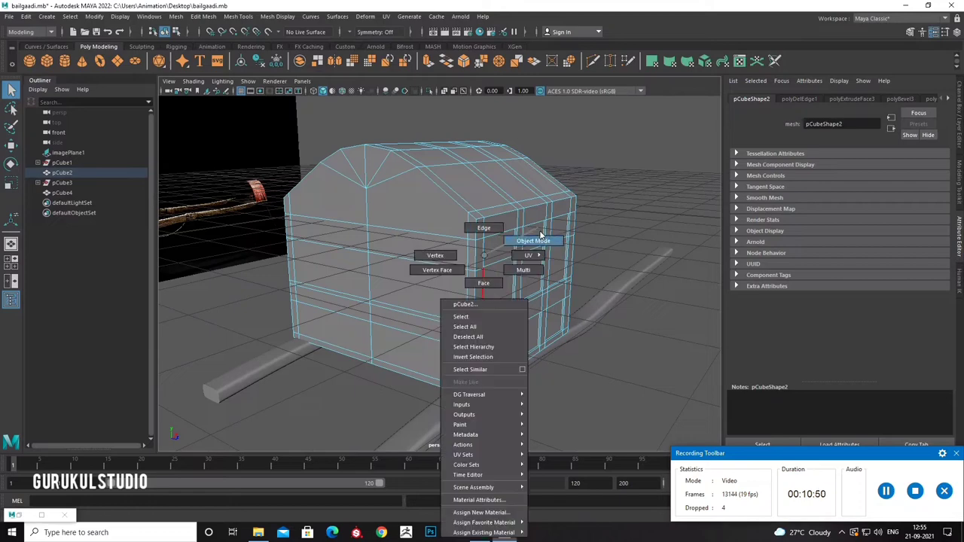
{"action": "scroll", "coordinate": [581, 378], "scroll_direction": "up", "scroll_amount": 3}
{"action": "scroll", "coordinate": [541, 378], "scroll_direction": "down", "scroll_amount": 6}
{"action": "left_click", "coordinate": [473, 270]}
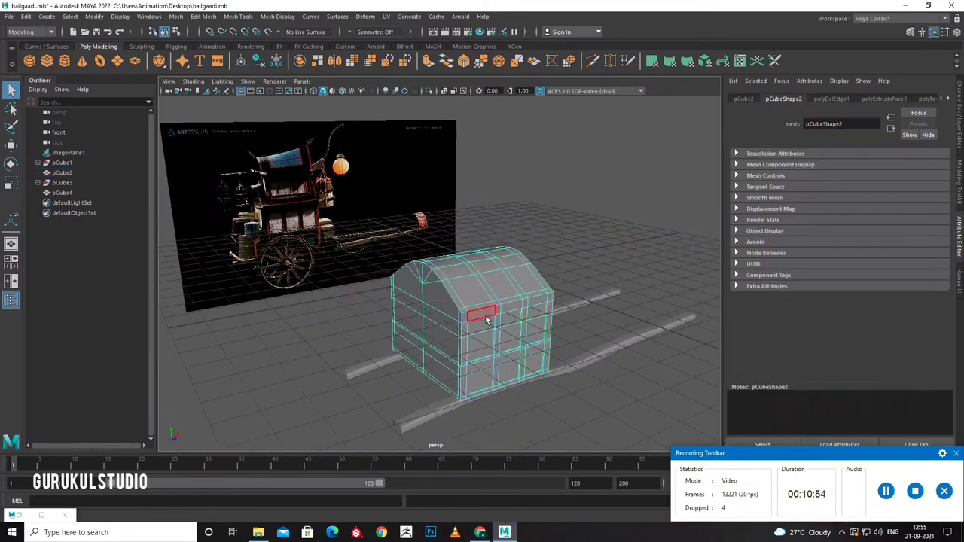
{"action": "scroll", "coordinate": [486, 320], "scroll_direction": "up", "scroll_amount": 4}
{"action": "scroll", "coordinate": [494, 349], "scroll_direction": "down", "scroll_amount": 2}
{"action": "left_click", "coordinate": [471, 332]}
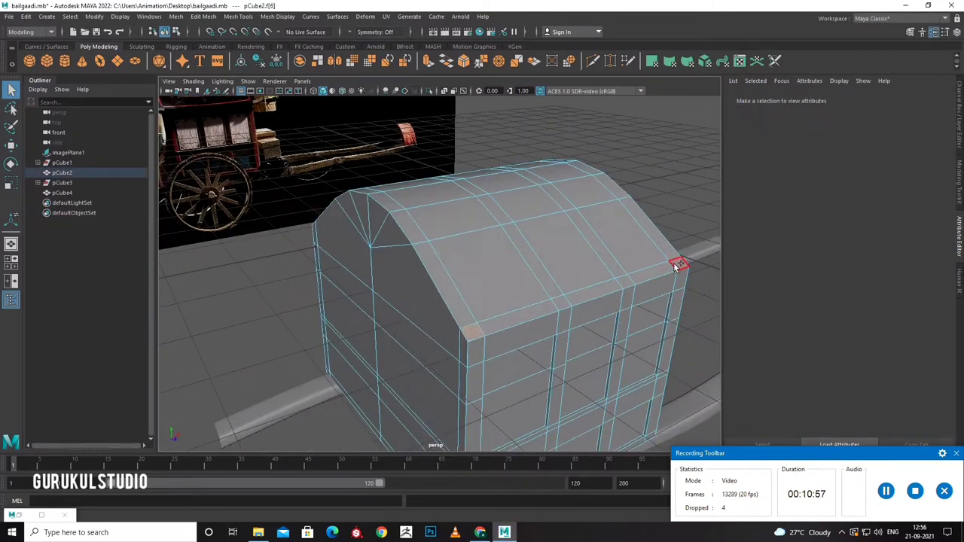
Orbit above the roof and add its middle and left roof faces to the selection.
{"action": "mouse_move", "coordinate": [675, 267]}
{"action": "left_mouse_down", "text": "alt"}
{"action": "mouse_move", "coordinate": [527, 264]}
{"action": "mouse_move", "coordinate": [565, 315]}
{"action": "left_mouse_up", "text": "alt"}
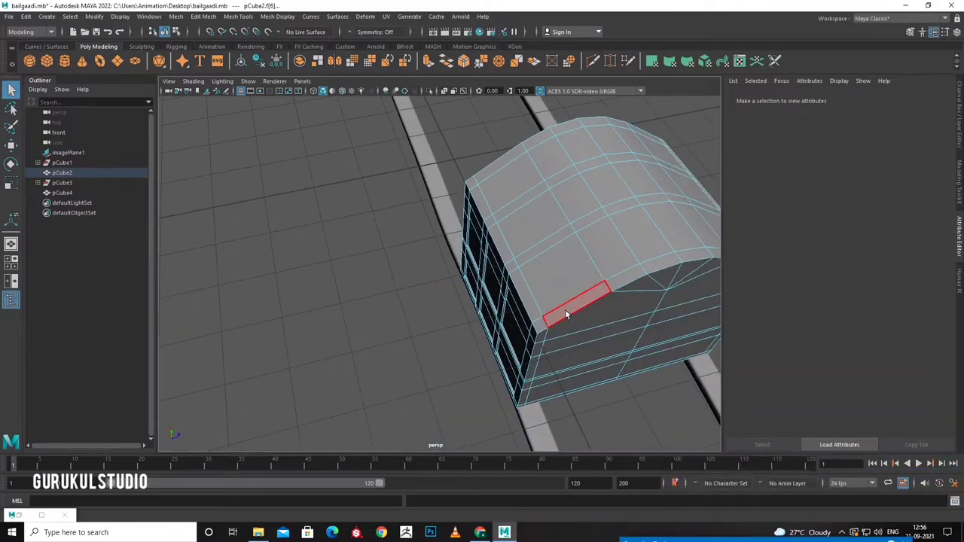
{"action": "mouse_move", "coordinate": [499, 207]}
{"action": "left_mouse_down", "text": "alt"}
{"action": "mouse_move", "coordinate": [450, 225]}
{"action": "mouse_move", "coordinate": [635, 279]}
{"action": "left_mouse_up", "text": "alt"}
{"action": "key", "text": "super"}
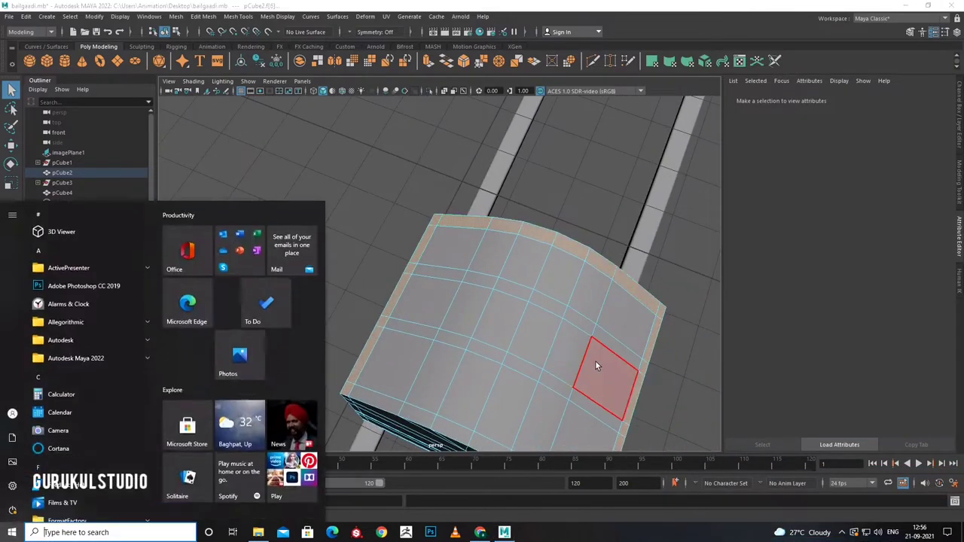
{"action": "mouse_move", "coordinate": [595, 362]}
{"action": "left_mouse_down", "text": "alt"}
{"action": "mouse_move", "coordinate": [607, 274]}
{"action": "mouse_move", "coordinate": [538, 405]}
{"action": "left_mouse_up", "text": "alt"}
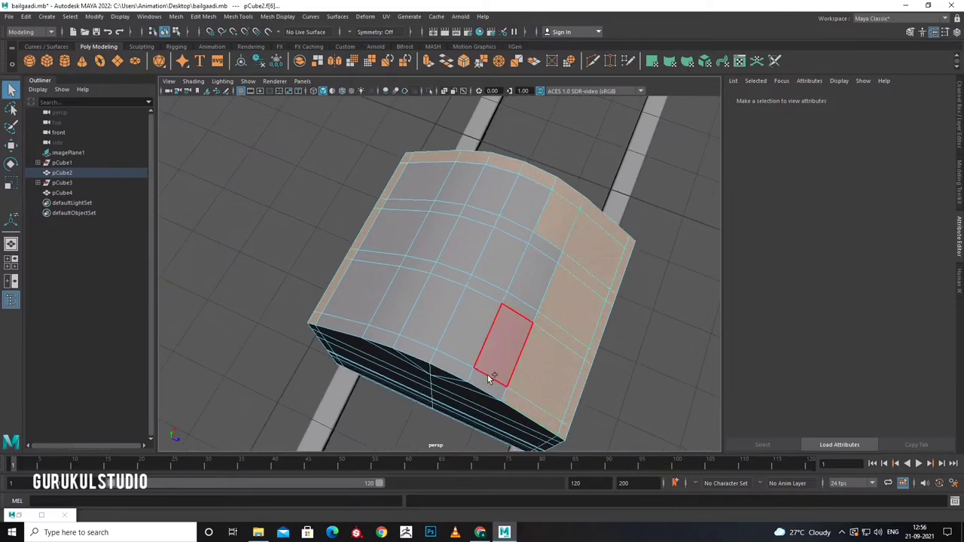
{"action": "mouse_move", "coordinate": [451, 366]}
{"action": "left_mouse_down", "text": "shift"}
{"action": "mouse_move", "coordinate": [490, 198]}
{"action": "mouse_move", "coordinate": [409, 333]}
{"action": "left_mouse_up", "text": "shift"}
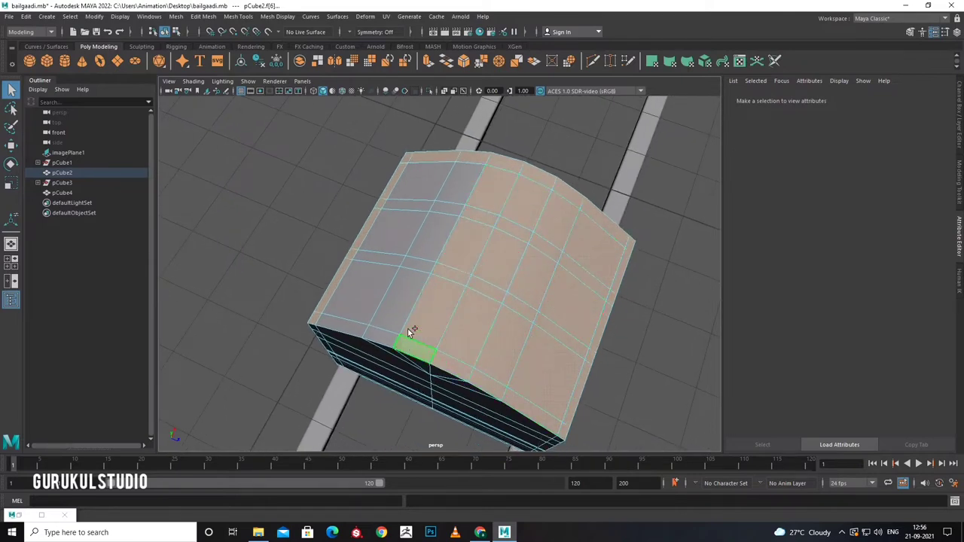
{"action": "left_click_drag", "start_coordinate": [465, 196], "coordinate": [379, 326], "text": "shift"}
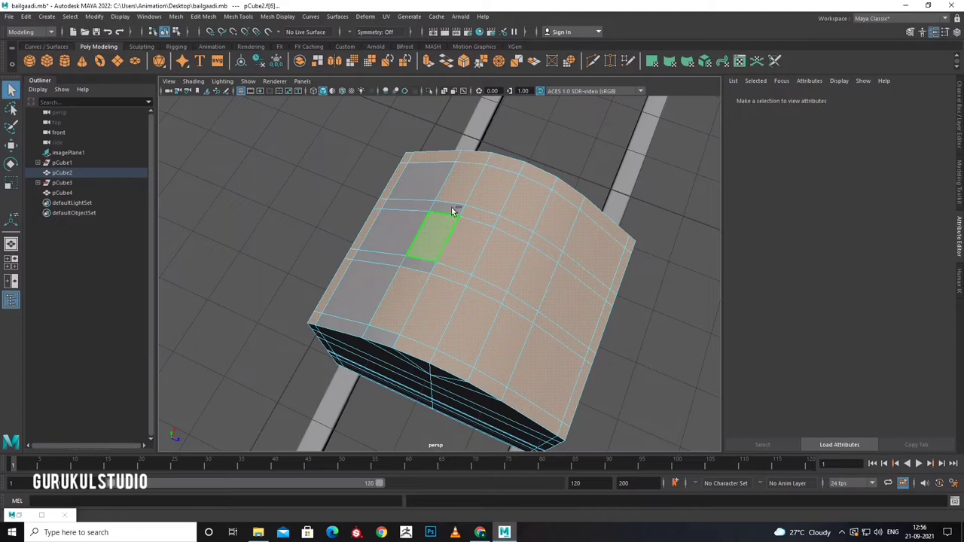
Duplicate the roof faces and extrude the copy to a thickness of 0.050.
{"action": "mouse_move", "coordinate": [357, 326]}
{"action": "left_mouse_down", "text": "shift"}
{"action": "mouse_move", "coordinate": [428, 191]}
{"action": "mouse_move", "coordinate": [482, 260]}
{"action": "left_mouse_up", "text": "shift"}
{"action": "right_click_drag", "start_coordinate": [484, 258], "coordinate": [489, 450], "text": "shift"}
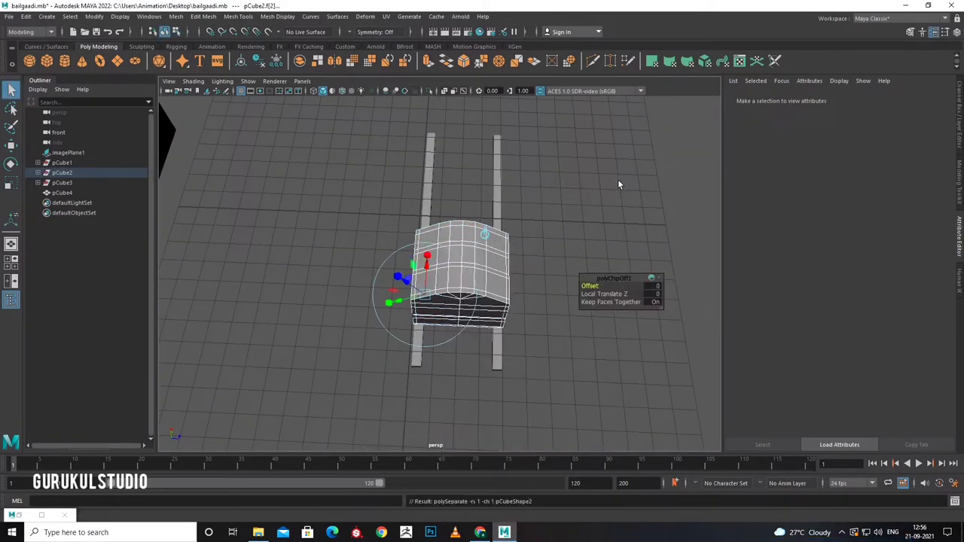
{"action": "key", "text": "ctrl+z"}
{"action": "key", "text": "ctrl+e"}
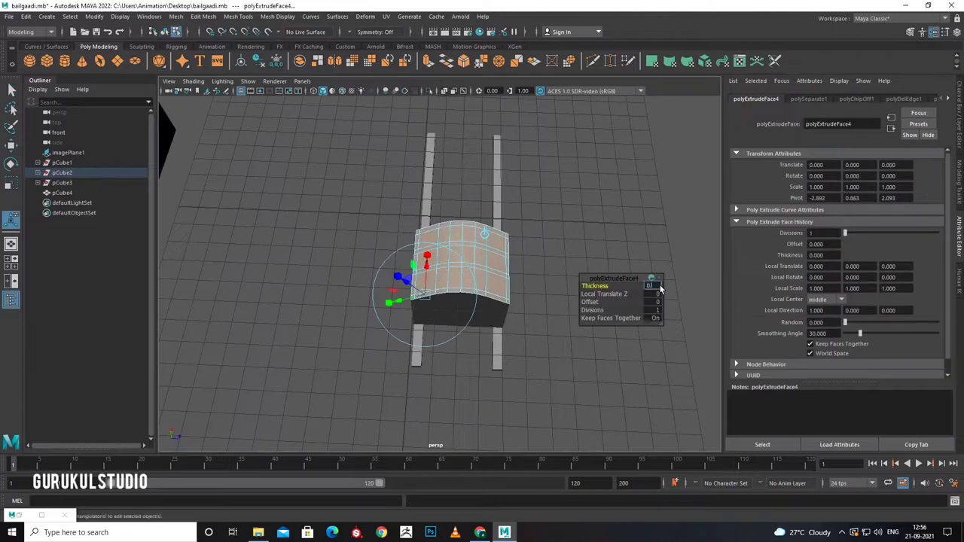
{"action": "left_click_drag", "start_coordinate": [660, 287], "coordinate": [663, 287]}
{"action": "scroll", "coordinate": [480, 316], "scroll_direction": "up", "scroll_amount": 5}
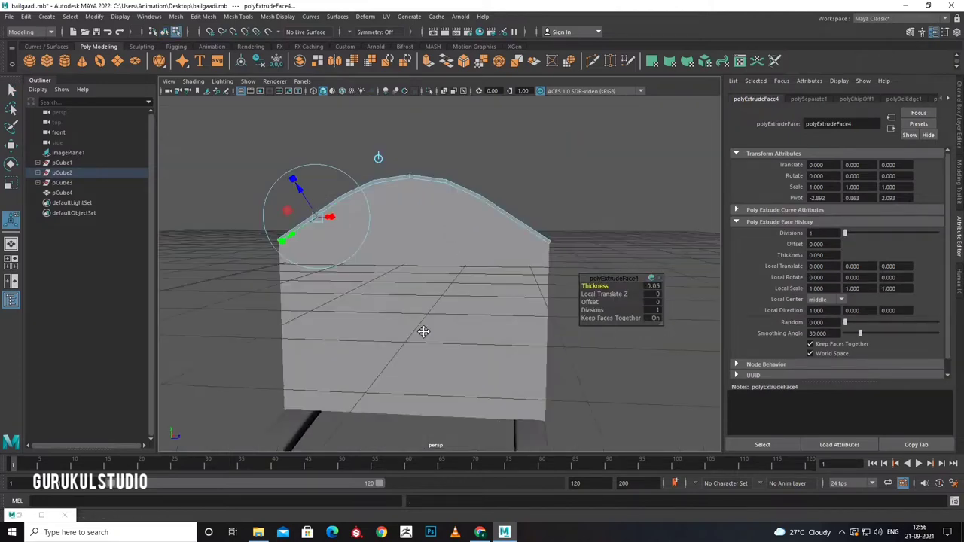
{"action": "scroll", "coordinate": [483, 333], "scroll_direction": "up", "scroll_amount": 5}
{"action": "scroll", "coordinate": [484, 334], "scroll_direction": "down", "scroll_amount": 8}
{"action": "key", "text": "q"}
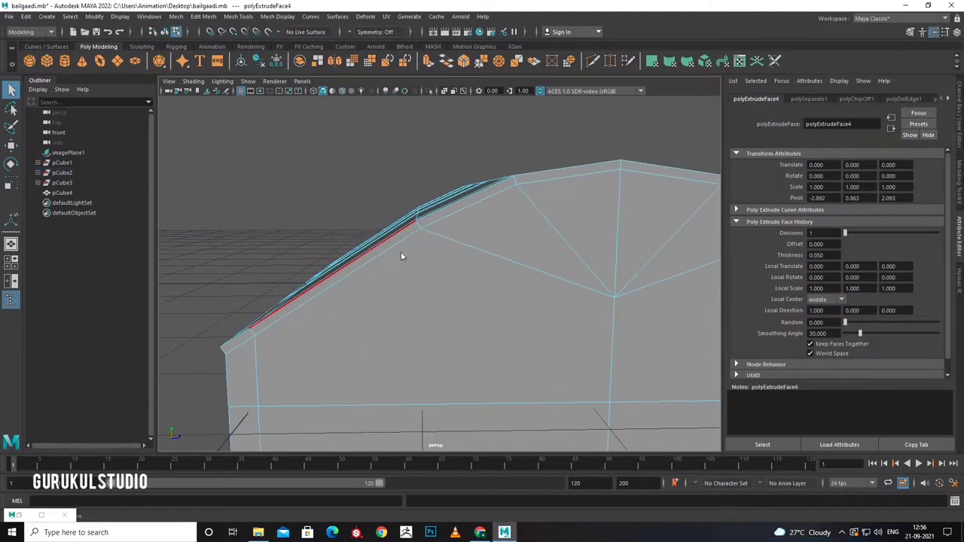
Select edge faces on the thickened roof copy, viewing the roof from the side wall.
{"action": "left_click_drag", "start_coordinate": [243, 342], "coordinate": [138, 355], "text": "alt"}
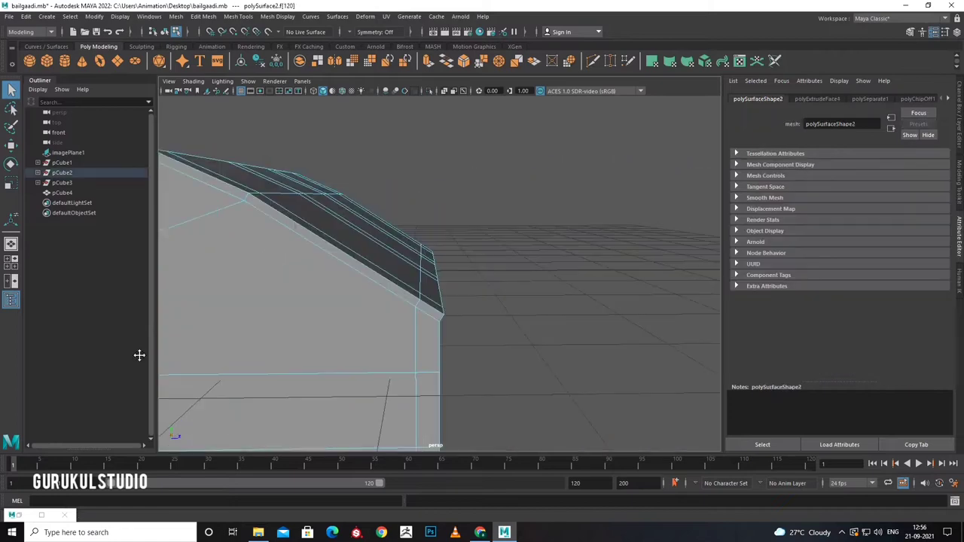
{"action": "left_click", "coordinate": [434, 313]}
{"action": "left_click_drag", "start_coordinate": [433, 314], "coordinate": [253, 280], "text": "alt"}
{"action": "scroll", "coordinate": [384, 280], "scroll_direction": "up", "scroll_amount": 5}
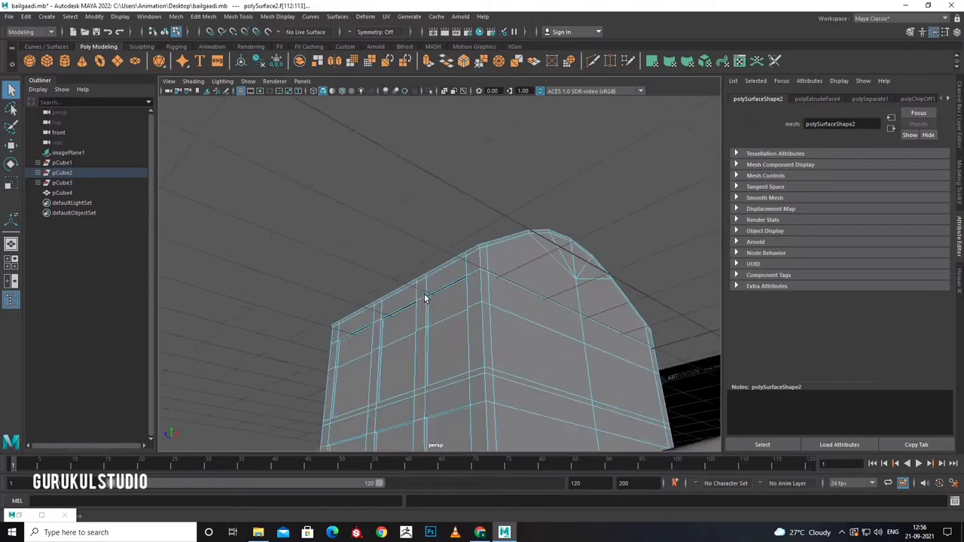
{"action": "left_click_drag", "start_coordinate": [424, 293], "coordinate": [406, 344], "text": "alt"}
{"action": "mouse_move", "coordinate": [443, 374]}
{"action": "left_mouse_down", "text": "alt"}
{"action": "mouse_move", "coordinate": [472, 356]}
{"action": "mouse_move", "coordinate": [396, 363]}
{"action": "mouse_move", "coordinate": [622, 384]}
{"action": "mouse_move", "coordinate": [527, 362]}
{"action": "mouse_move", "coordinate": [583, 379]}
{"action": "left_mouse_up", "text": "alt"}
Extrude the two roof edge faces outward with Local Translate Z 0.687, then return to Object mode.
{"action": "key", "text": "ctrl+e"}
{"action": "scroll", "coordinate": [527, 362], "scroll_direction": "down", "scroll_amount": 3}
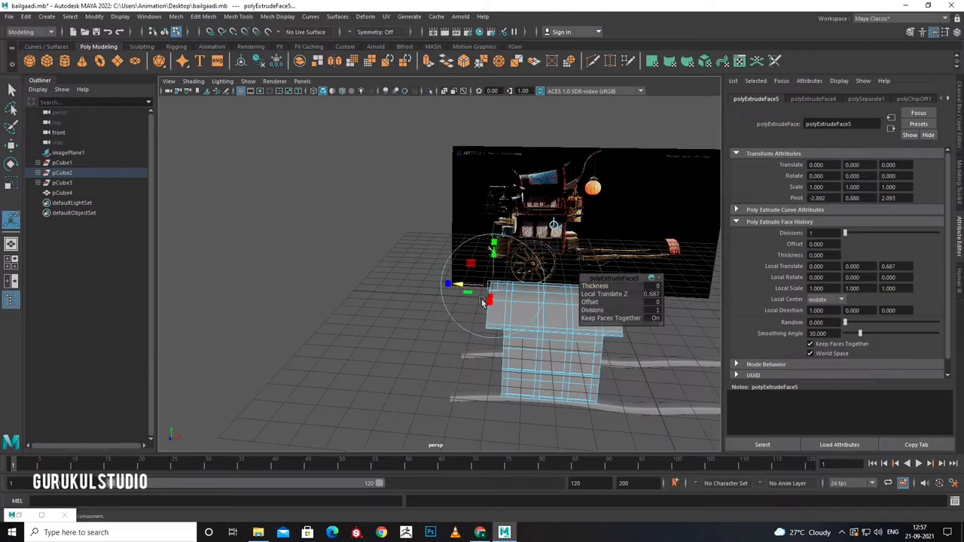
{"action": "right_click_drag", "start_coordinate": [482, 302], "coordinate": [532, 259]}
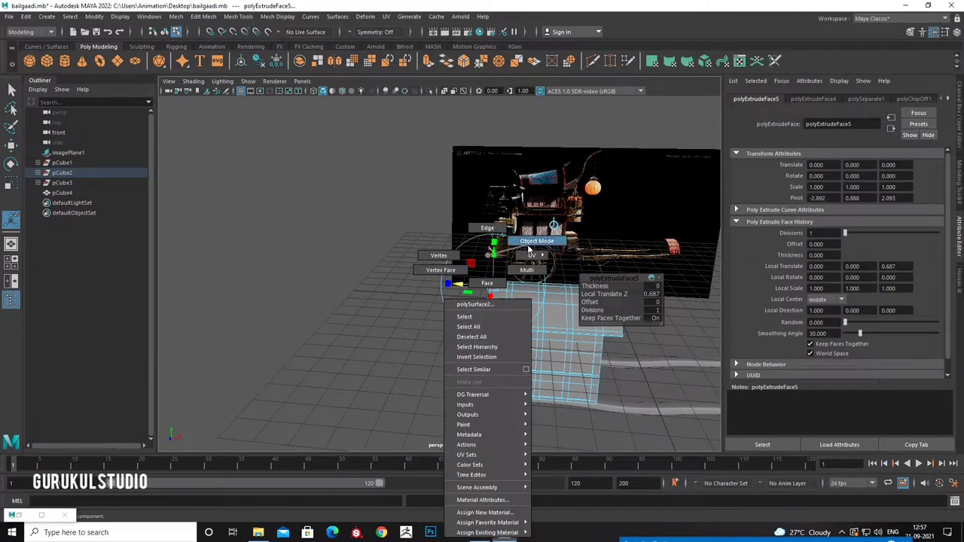
{"action": "right_click_drag", "start_coordinate": [500, 264], "coordinate": [482, 249]}
{"action": "mouse_move", "coordinate": [482, 339]}
{"action": "left_mouse_down", "text": "alt"}
{"action": "mouse_move", "coordinate": [522, 426]}
{"action": "mouse_move", "coordinate": [517, 370]}
{"action": "mouse_move", "coordinate": [490, 383]}
{"action": "mouse_move", "coordinate": [457, 361]}
{"action": "mouse_move", "coordinate": [514, 377]}
{"action": "mouse_move", "coordinate": [485, 323]}
{"action": "mouse_move", "coordinate": [378, 307]}
{"action": "mouse_move", "coordinate": [445, 310]}
{"action": "mouse_move", "coordinate": [477, 327]}
{"action": "mouse_move", "coordinate": [391, 286]}
{"action": "mouse_move", "coordinate": [486, 292]}
{"action": "mouse_move", "coordinate": [409, 289]}
{"action": "mouse_move", "coordinate": [423, 322]}
{"action": "left_mouse_up", "text": "alt"}
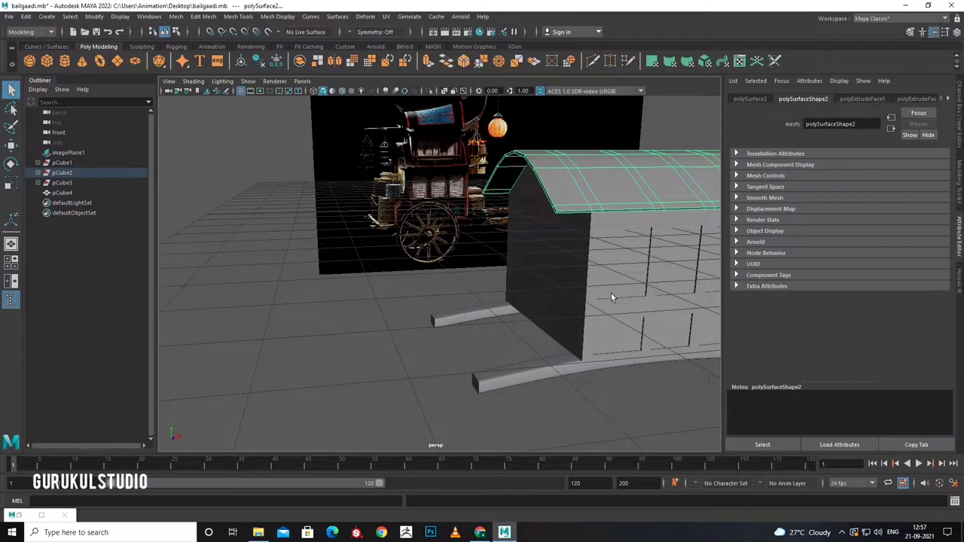
Select the house group and raise it to Translate Y 2.742.
{"action": "left_click_drag", "start_coordinate": [611, 292], "coordinate": [598, 188], "text": "alt"}
{"action": "left_click", "coordinate": [597, 184]}
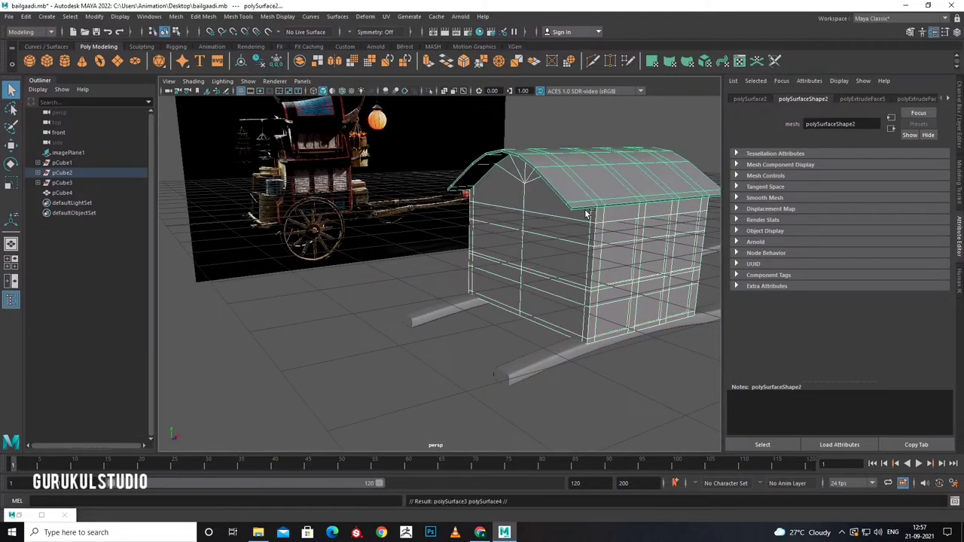
{"action": "key", "text": "w"}
{"action": "left_click_drag", "start_coordinate": [580, 202], "coordinate": [579, 94]}
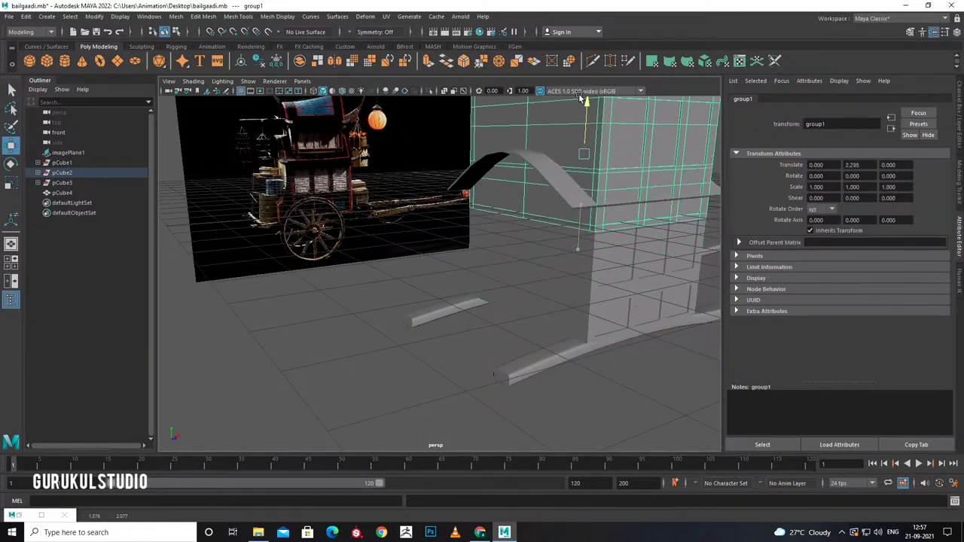
{"action": "scroll", "coordinate": [579, 225], "scroll_direction": "up", "scroll_amount": 3}
{"action": "key", "text": "super"}
{"action": "type", "text": "r"}
{"action": "key", "text": "BackSpace"}
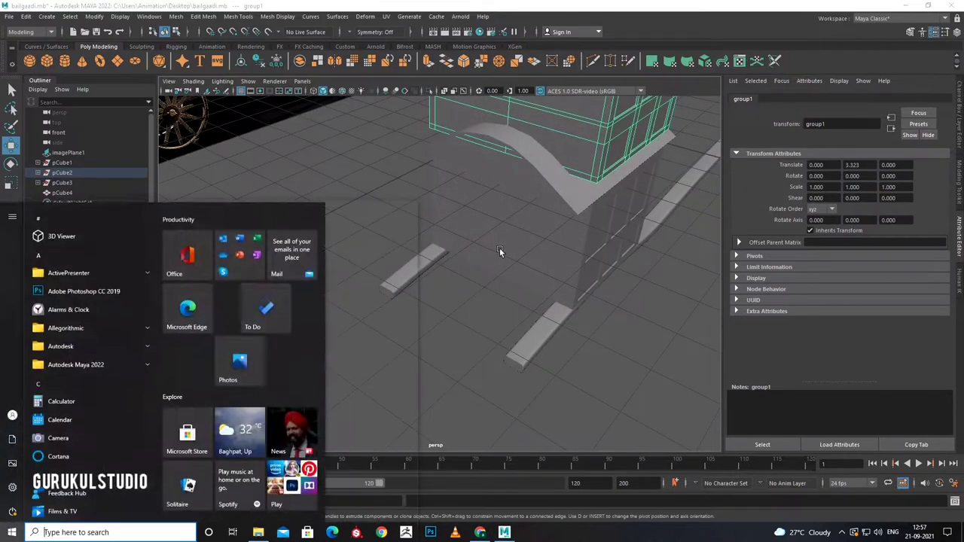
{"action": "key", "text": "Escape"}
{"action": "scroll", "coordinate": [526, 206], "scroll_direction": "down", "scroll_amount": 3}
Scale the house group to 0.751 × 0.604 × 0.604.
{"action": "middle_click_drag", "start_coordinate": [486, 306], "coordinate": [436, 257]}
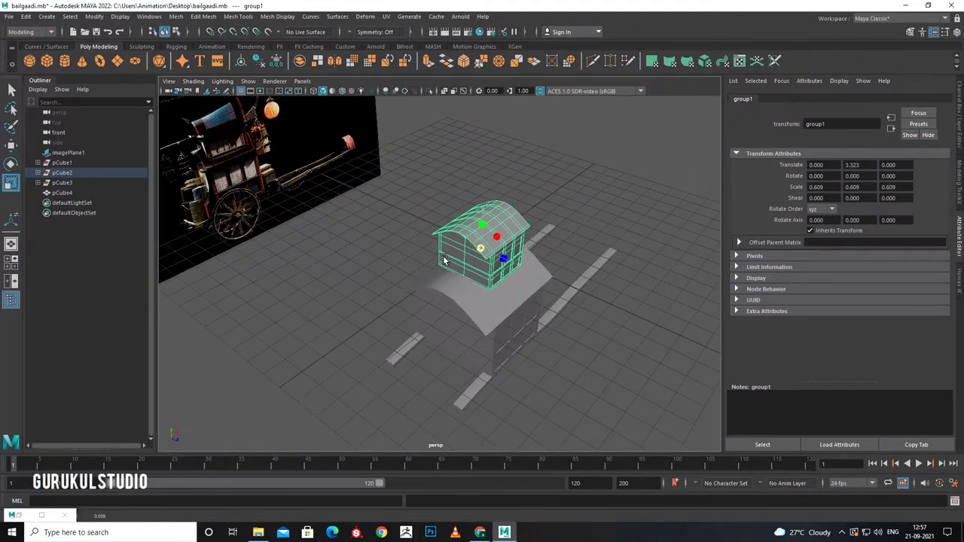
{"action": "mouse_move", "coordinate": [437, 257]}
{"action": "left_mouse_down", "text": "alt"}
{"action": "mouse_move", "coordinate": [439, 286]}
{"action": "mouse_move", "coordinate": [486, 218]}
{"action": "mouse_move", "coordinate": [486, 260]}
{"action": "left_mouse_up", "text": "alt"}
{"action": "key", "text": "w"}
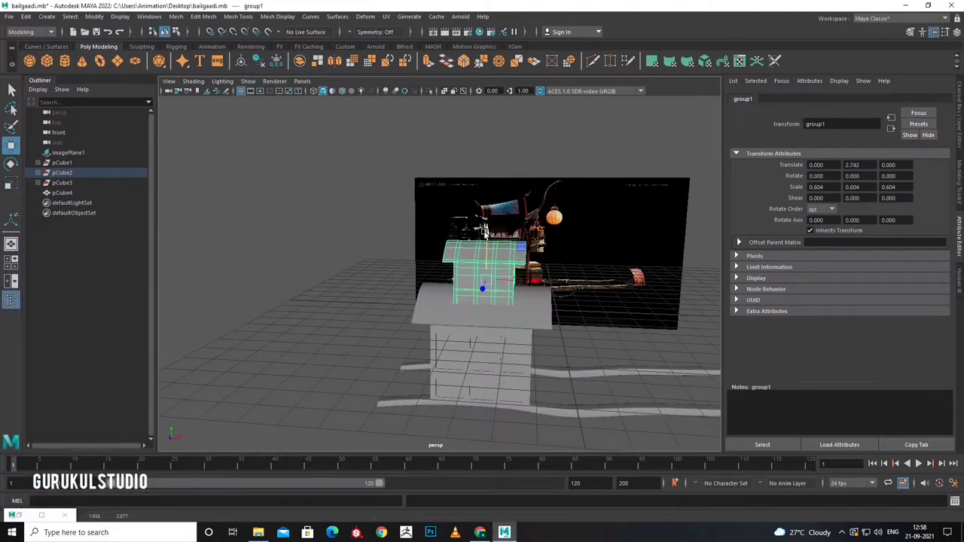
{"action": "scroll", "coordinate": [496, 296], "scroll_direction": "up", "scroll_amount": 2}
{"action": "key", "text": "super"}
{"action": "left_click", "coordinate": [506, 298]}
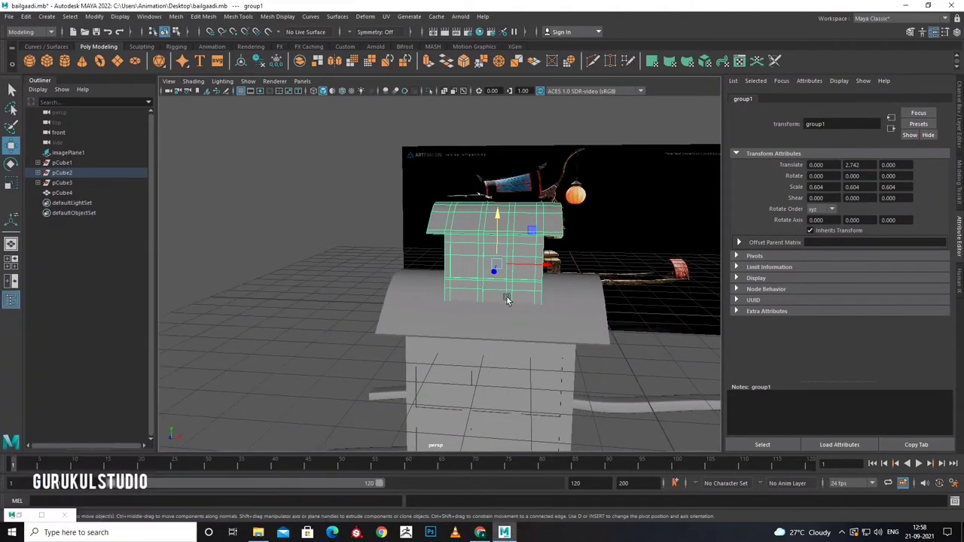
{"action": "key", "text": "r"}
{"action": "left_click_drag", "start_coordinate": [527, 304], "coordinate": [549, 312]}
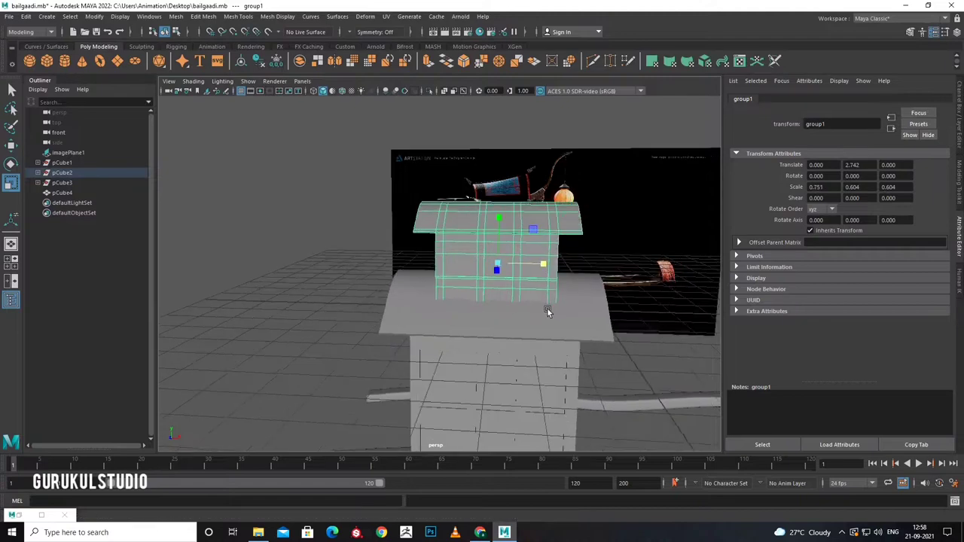
Switch to solid shading, orbit the perspective view, and return to four views.
{"action": "key", "text": "space"}
{"action": "key", "text": "space"}
{"action": "scroll", "coordinate": [415, 402], "scroll_direction": "down", "scroll_amount": 3}
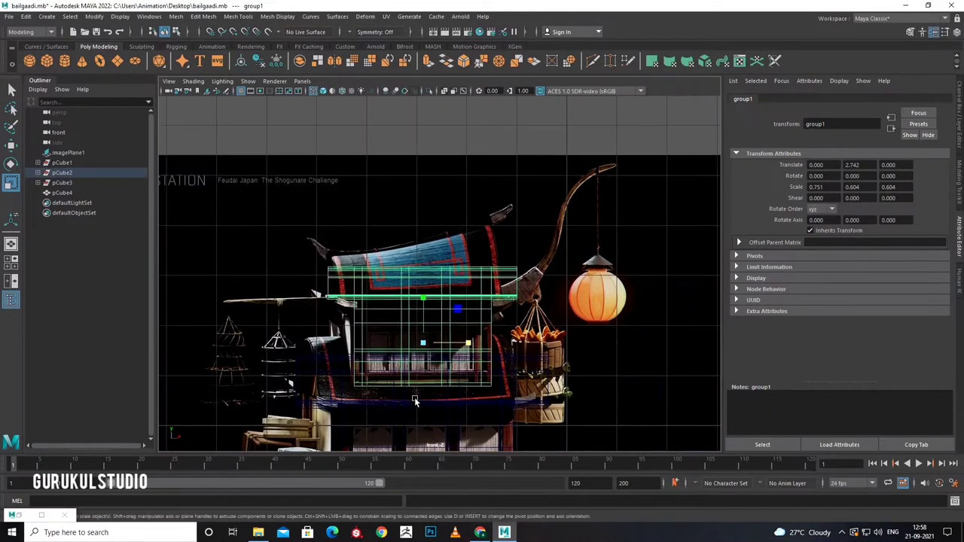
{"action": "key", "text": "5"}
{"action": "scroll", "coordinate": [422, 392], "scroll_direction": "up", "scroll_amount": 2}
{"action": "right_click_drag", "start_coordinate": [410, 256], "coordinate": [411, 345]}
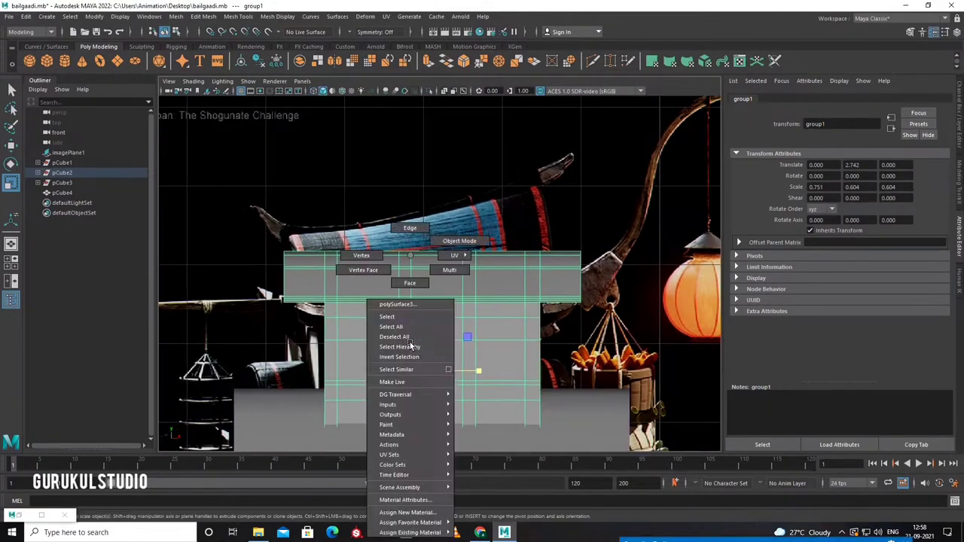
{"action": "key", "text": "space"}
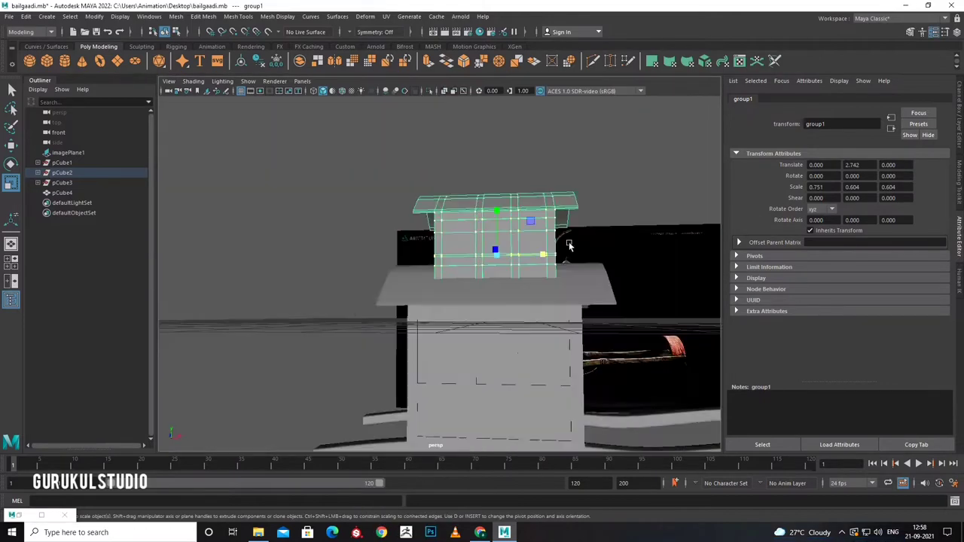
{"action": "left_click_drag", "start_coordinate": [527, 256], "coordinate": [641, 256], "text": "alt"}
{"action": "scroll", "coordinate": [641, 256], "scroll_direction": "up", "scroll_amount": 5}
{"action": "left_click_drag", "start_coordinate": [568, 284], "coordinate": [593, 292], "text": "alt"}
{"action": "key", "text": "space"}
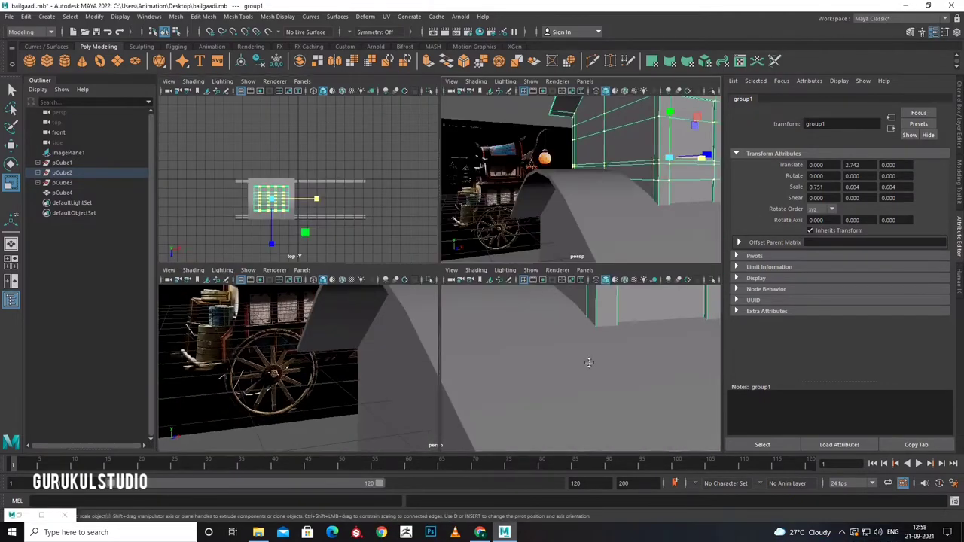
In the front view, raise two horizontal vertex rows of the house block.
{"action": "key", "text": "space"}
{"action": "middle_click_drag", "start_coordinate": [301, 367], "coordinate": [301, 315], "text": "alt"}
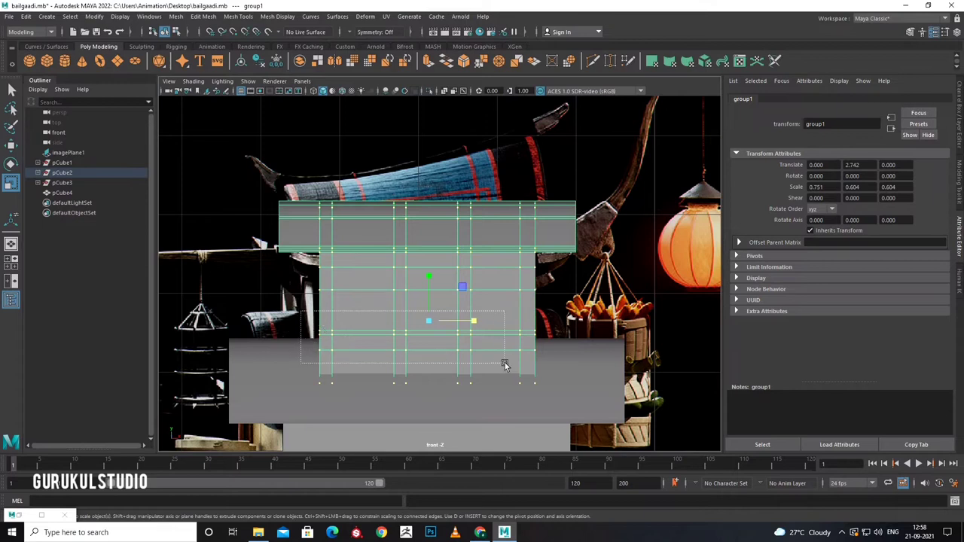
{"action": "left_click_drag", "start_coordinate": [504, 364], "coordinate": [542, 339]}
{"action": "key", "text": "w"}
{"action": "left_click_drag", "start_coordinate": [428, 316], "coordinate": [424, 269]}
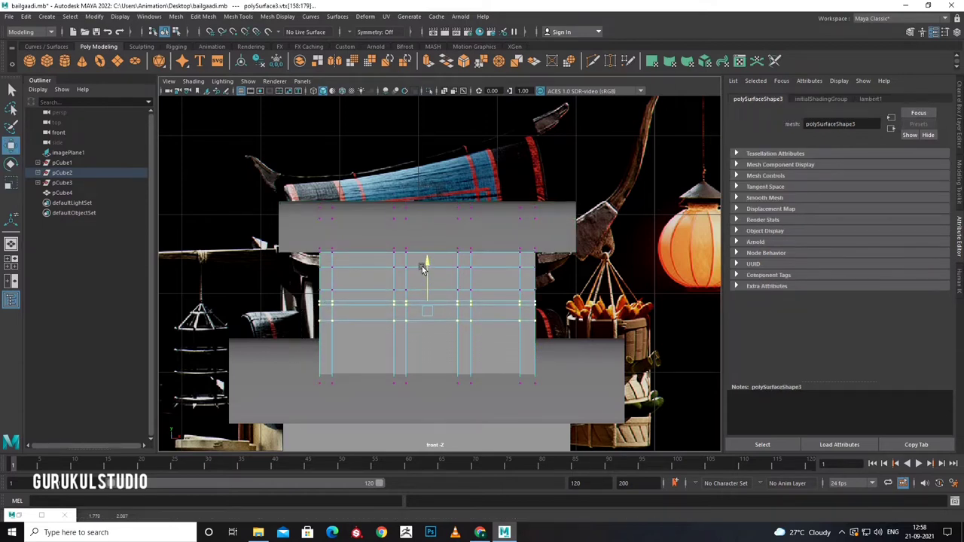
{"action": "left_click_drag", "start_coordinate": [300, 287], "coordinate": [555, 361]}
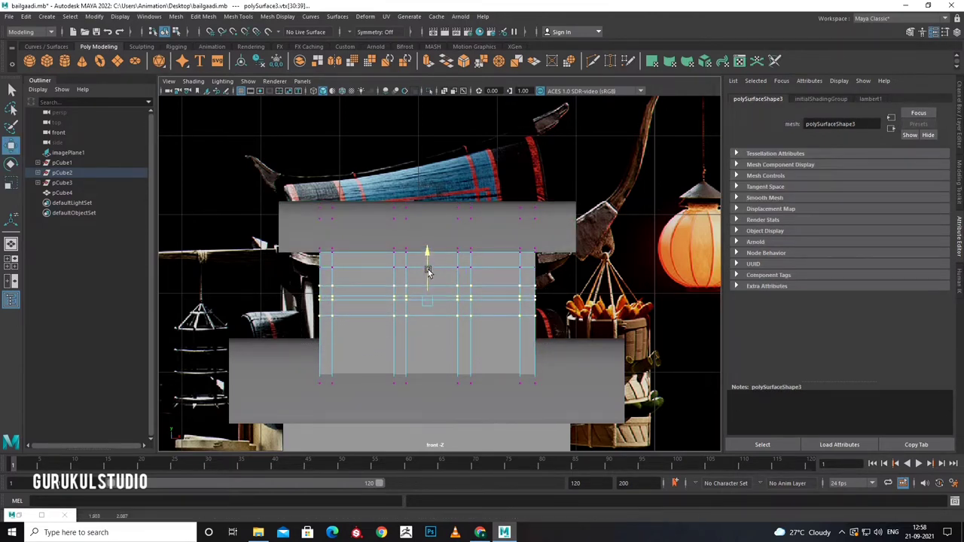
{"action": "left_click_drag", "start_coordinate": [426, 275], "coordinate": [428, 262]}
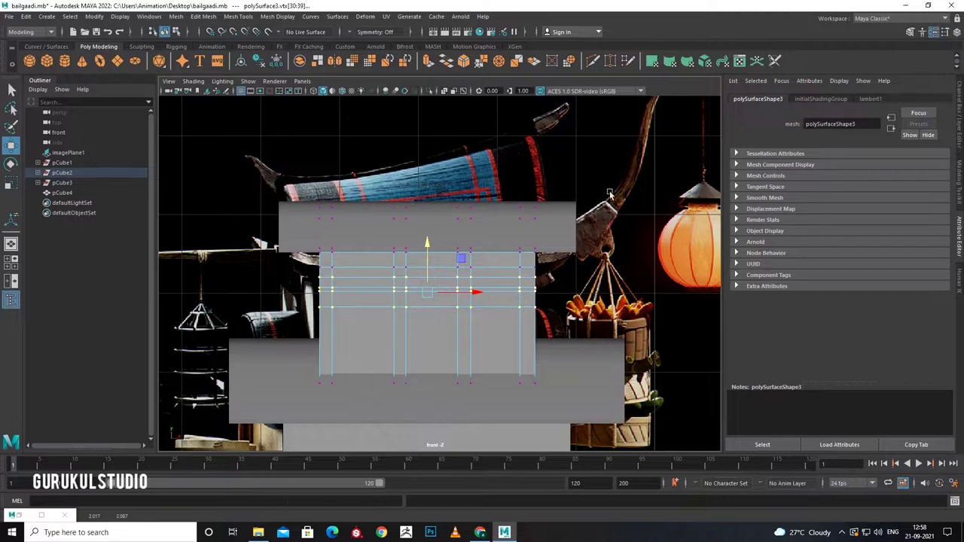
In wireframe, raise the bottom row and window row to match the reference.
{"action": "key", "text": "space"}
{"action": "key", "text": "space"}
{"action": "key", "text": "space"}
{"action": "key", "text": "space"}
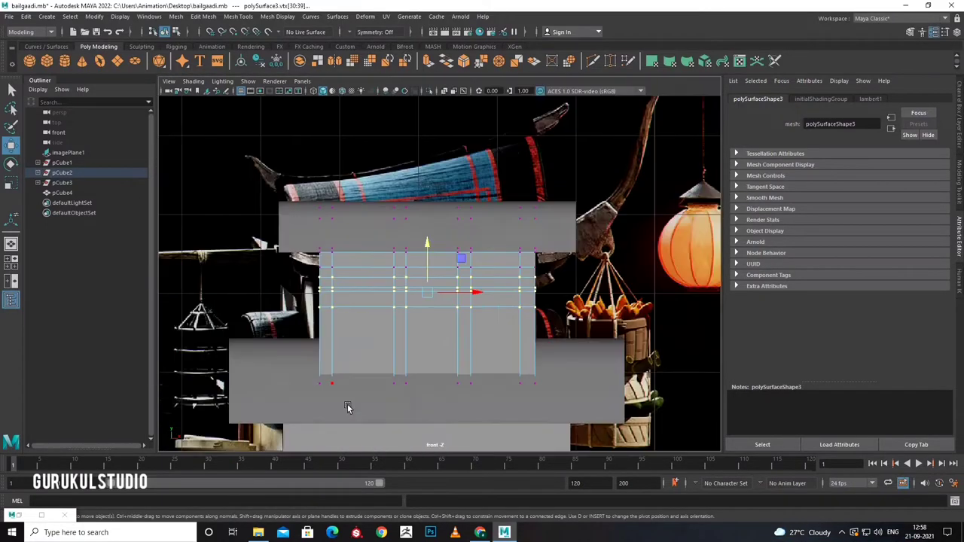
{"action": "key", "text": "4"}
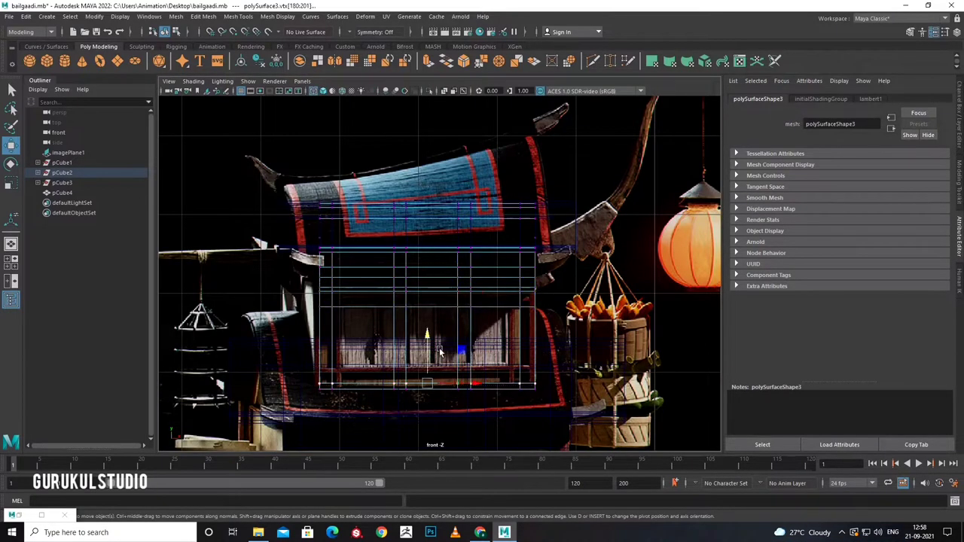
{"action": "left_click_drag", "start_coordinate": [426, 337], "coordinate": [425, 323]}
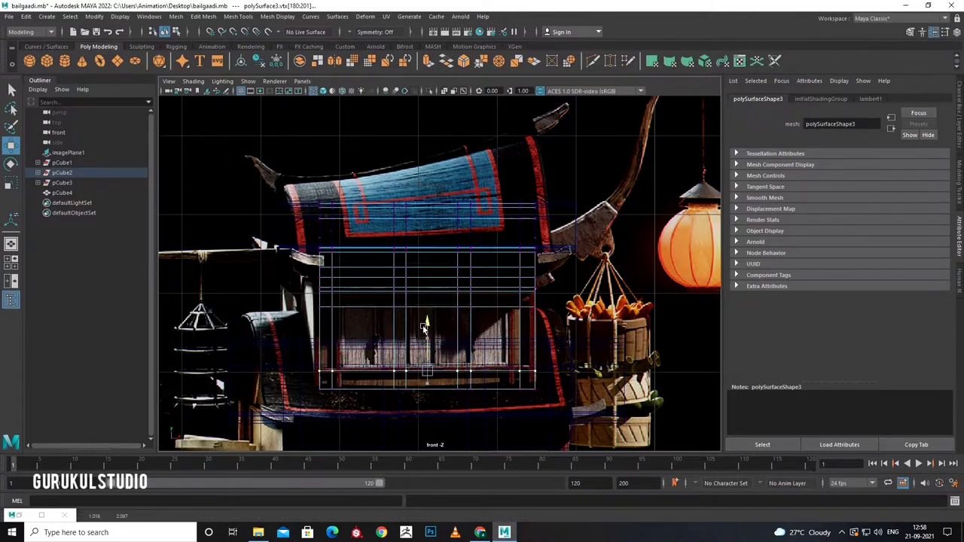
{"action": "left_click_drag", "start_coordinate": [301, 307], "coordinate": [461, 333]}
{"action": "left_click_drag", "start_coordinate": [434, 279], "coordinate": [428, 271]}
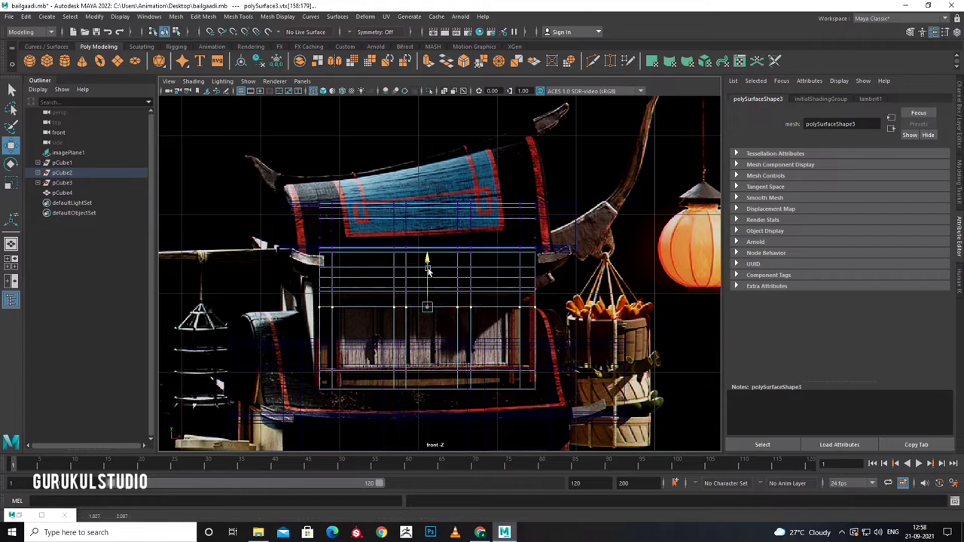
Return to the four-view layout and orbit the perspective view.
{"action": "key", "text": "space"}
{"action": "key", "text": "space"}
{"action": "left_click_drag", "start_coordinate": [550, 264], "coordinate": [570, 256], "text": "alt"}
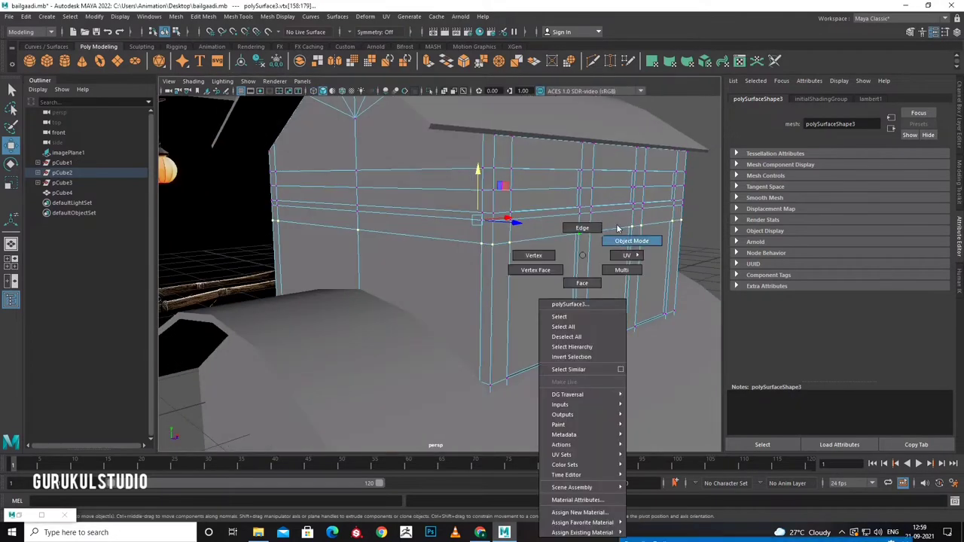
{"action": "right_click_drag", "start_coordinate": [570, 256], "coordinate": [713, 251]}
Select the roof and slide it to Translate X 0.314.
{"action": "left_click", "coordinate": [713, 251]}
{"action": "mouse_move", "coordinate": [713, 251]}
{"action": "left_mouse_down", "text": "alt"}
{"action": "mouse_move", "coordinate": [637, 347]}
{"action": "mouse_move", "coordinate": [589, 372]}
{"action": "mouse_move", "coordinate": [645, 420]}
{"action": "mouse_move", "coordinate": [490, 387]}
{"action": "left_mouse_up", "text": "alt"}
{"action": "key", "text": "space"}
{"action": "key", "text": "space"}
{"action": "scroll", "coordinate": [381, 346], "scroll_direction": "up", "scroll_amount": 5}
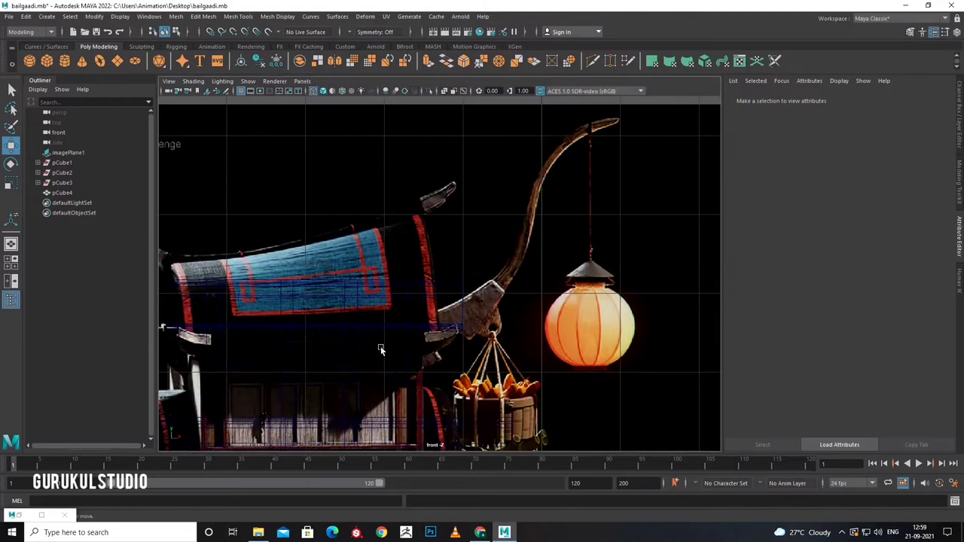
{"action": "left_click", "coordinate": [452, 324]}
{"action": "key", "text": "space"}
{"action": "key", "text": "space"}
{"action": "left_click_drag", "start_coordinate": [546, 400], "coordinate": [565, 401]}
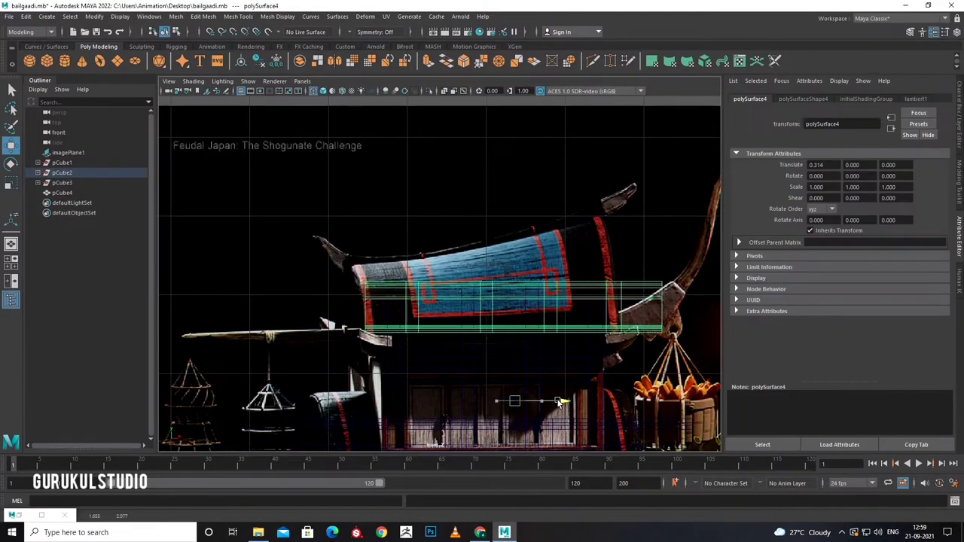
Switch the roof into vertex component mode.
{"action": "mouse_move", "coordinate": [461, 256]}
{"action": "right_mouse_down"}
{"action": "mouse_move", "coordinate": [462, 308]}
{"action": "mouse_move", "coordinate": [425, 304]}
{"action": "right_mouse_up"}
{"action": "left_click", "coordinate": [461, 306]}
{"action": "left_click", "coordinate": [372, 284]}
{"action": "scroll", "coordinate": [373, 285], "scroll_direction": "up", "scroll_amount": 3}
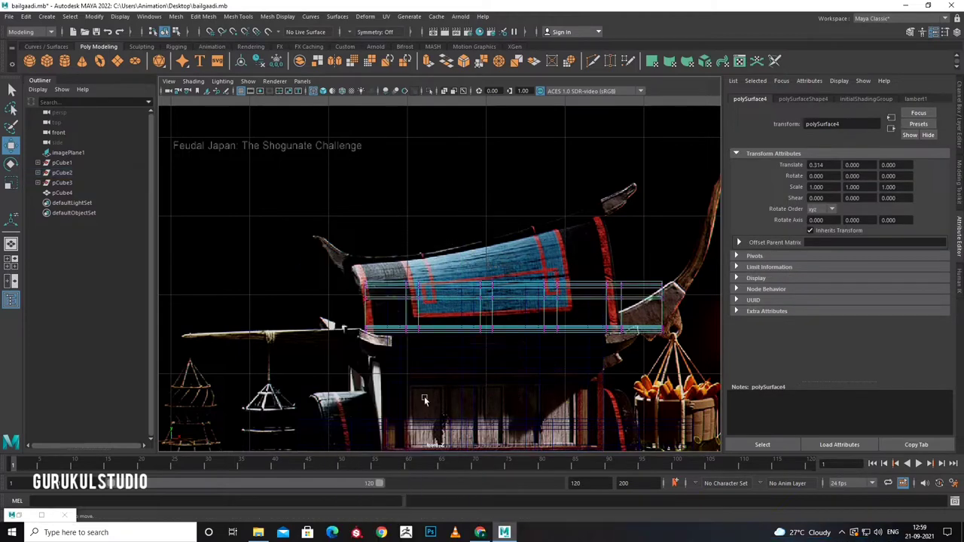
{"action": "left_click", "coordinate": [365, 424]}
{"action": "scroll", "coordinate": [364, 424], "scroll_direction": "down", "scroll_amount": 8}
{"action": "scroll", "coordinate": [314, 309], "scroll_direction": "up", "scroll_amount": 3}
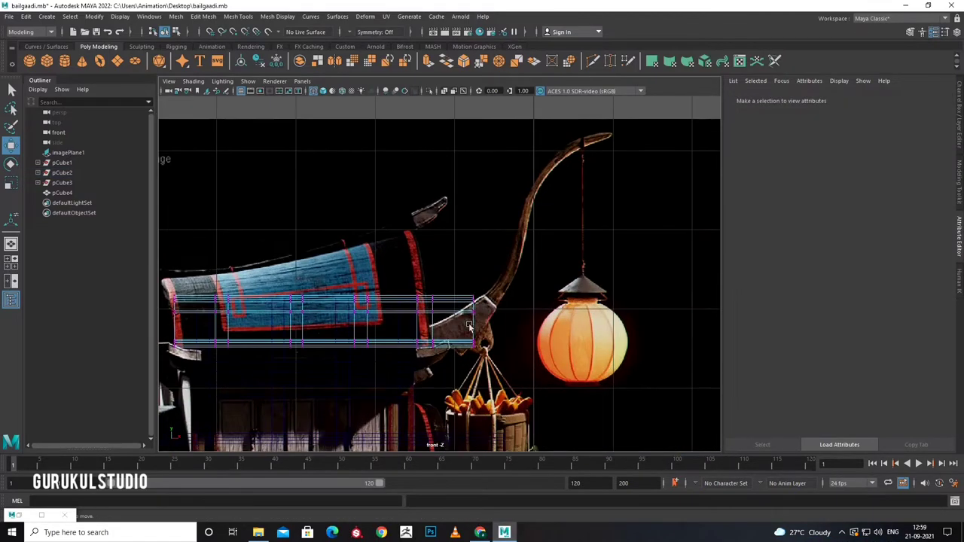
Select the roof's right-end vertex column, undoing an accidental Edit Edge Flow.
{"action": "left_click_drag", "start_coordinate": [460, 328], "coordinate": [480, 273]}
{"action": "mouse_move", "coordinate": [448, 345]}
{"action": "right_mouse_down"}
{"action": "mouse_move", "coordinate": [437, 307]}
{"action": "mouse_move", "coordinate": [440, 348]}
{"action": "mouse_move", "coordinate": [422, 421]}
{"action": "right_mouse_up"}
{"action": "key", "text": "ctrl+z"}
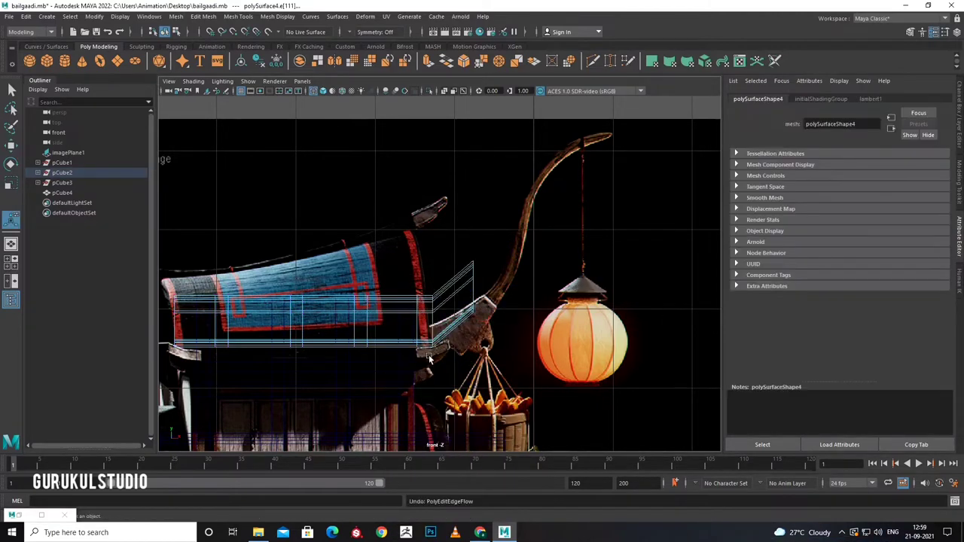
{"action": "key", "text": "w"}
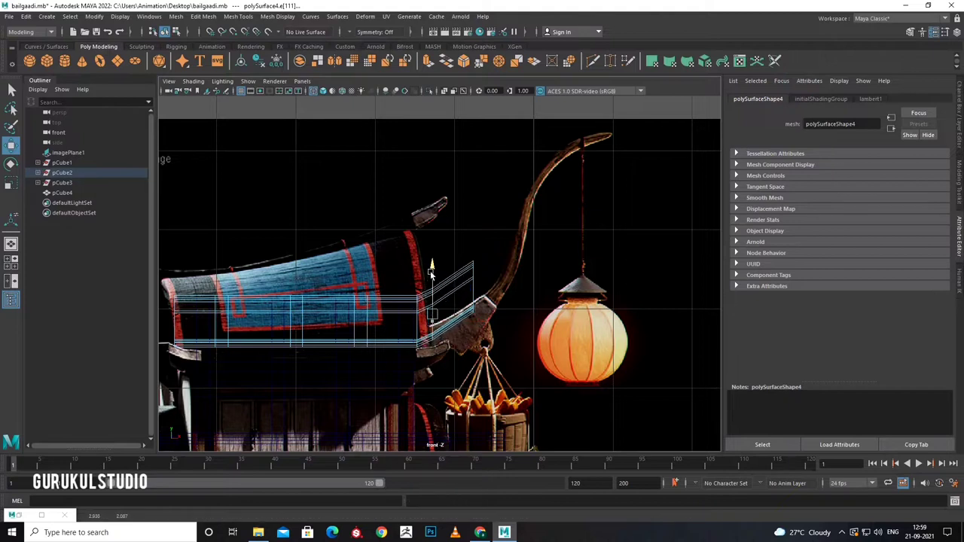
{"action": "left_click", "coordinate": [418, 288]}
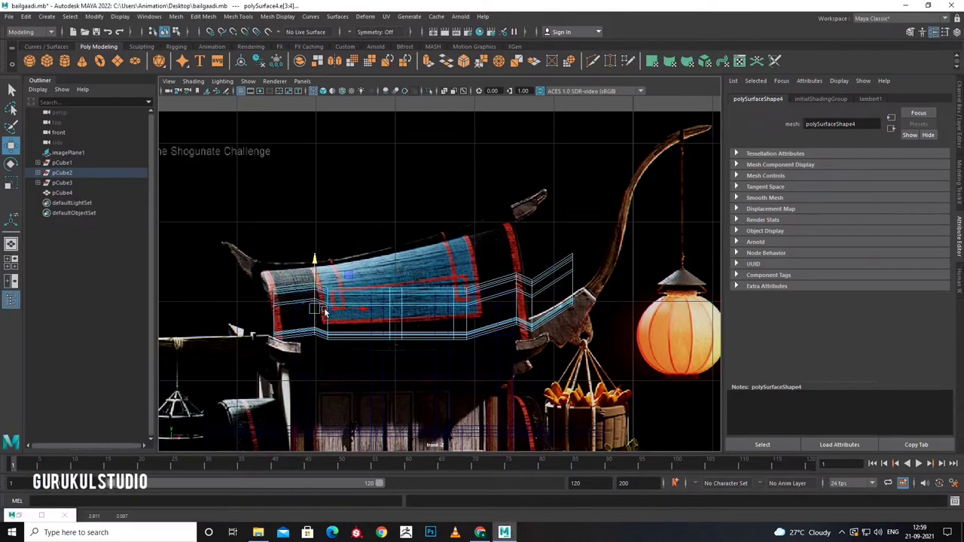
Raise the roof's right-side vertex columns one by one along the canopy curve.
{"action": "left_click", "coordinate": [326, 294]}
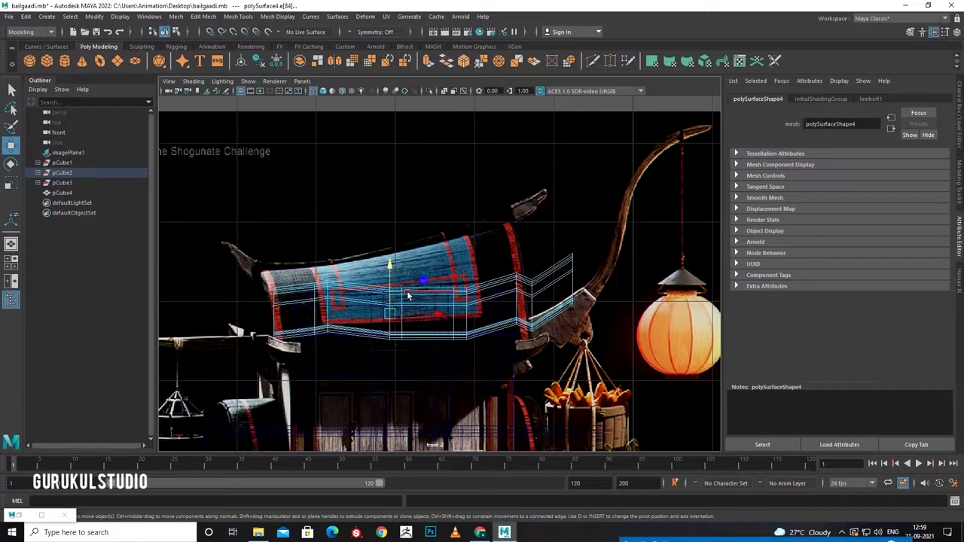
{"action": "left_click", "coordinate": [390, 284]}
{"action": "left_click_drag", "start_coordinate": [407, 339], "coordinate": [386, 265]}
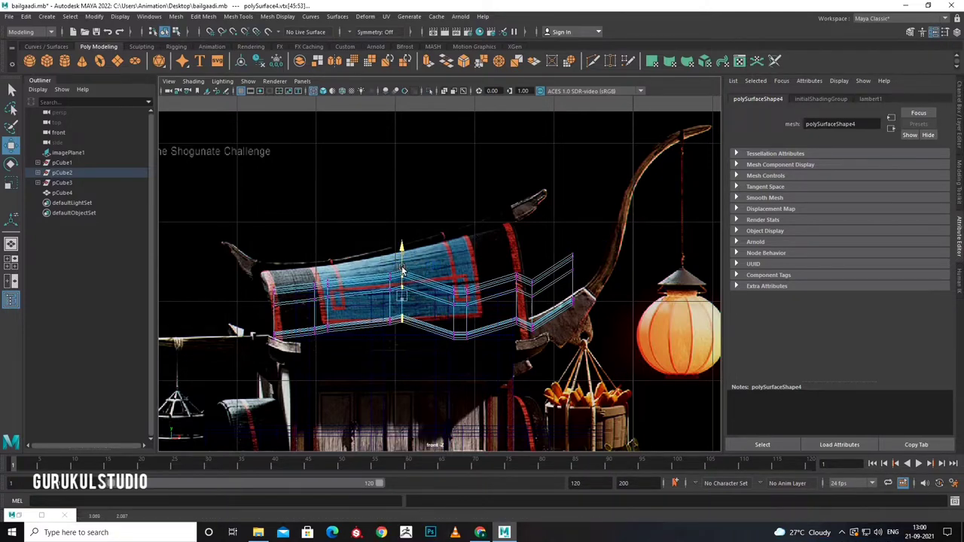
{"action": "left_click", "coordinate": [456, 293]}
{"action": "left_click_drag", "start_coordinate": [456, 293], "coordinate": [456, 264]}
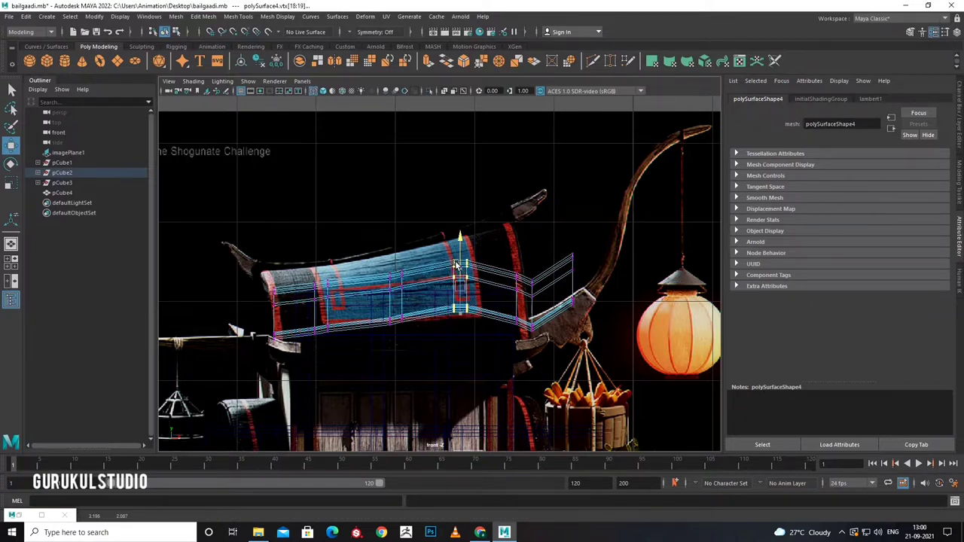
{"action": "left_click", "coordinate": [514, 294]}
{"action": "left_click_drag", "start_coordinate": [518, 290], "coordinate": [524, 260]}
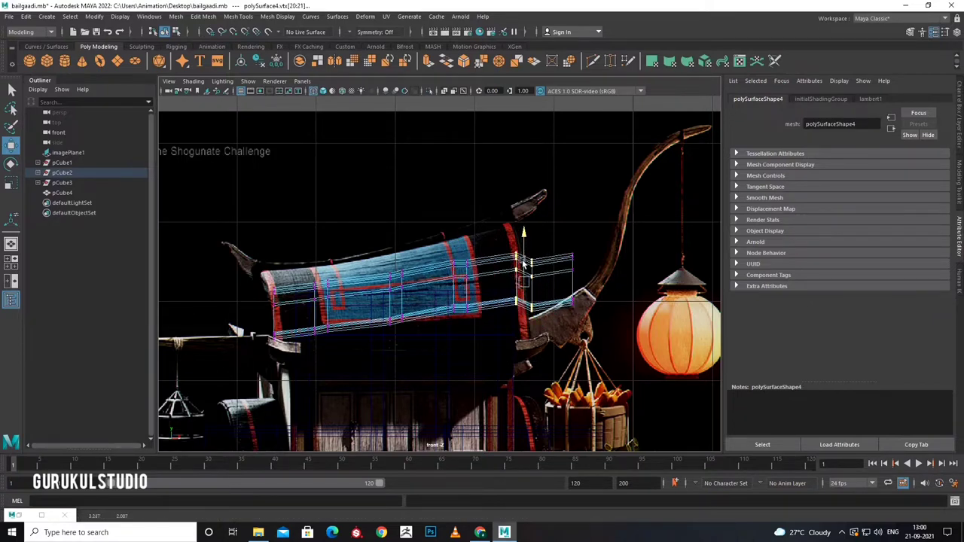
Raise the roof-tip vertex column and frame the whole cart with the reference.
{"action": "scroll", "coordinate": [572, 271], "scroll_direction": "up", "scroll_amount": 3}
{"action": "key", "text": "super"}
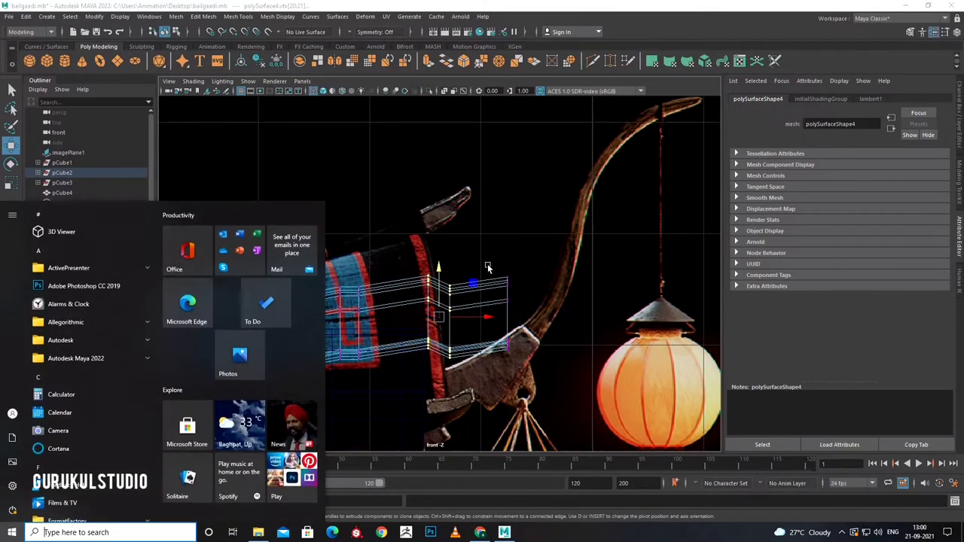
{"action": "key", "text": "super"}
{"action": "left_click_drag", "start_coordinate": [477, 252], "coordinate": [439, 367]}
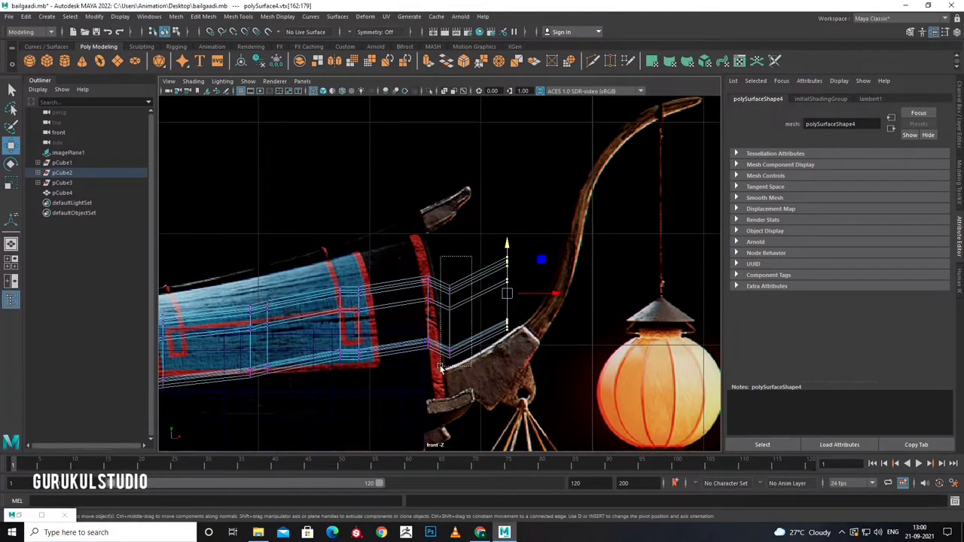
{"action": "left_click_drag", "start_coordinate": [413, 267], "coordinate": [444, 352]}
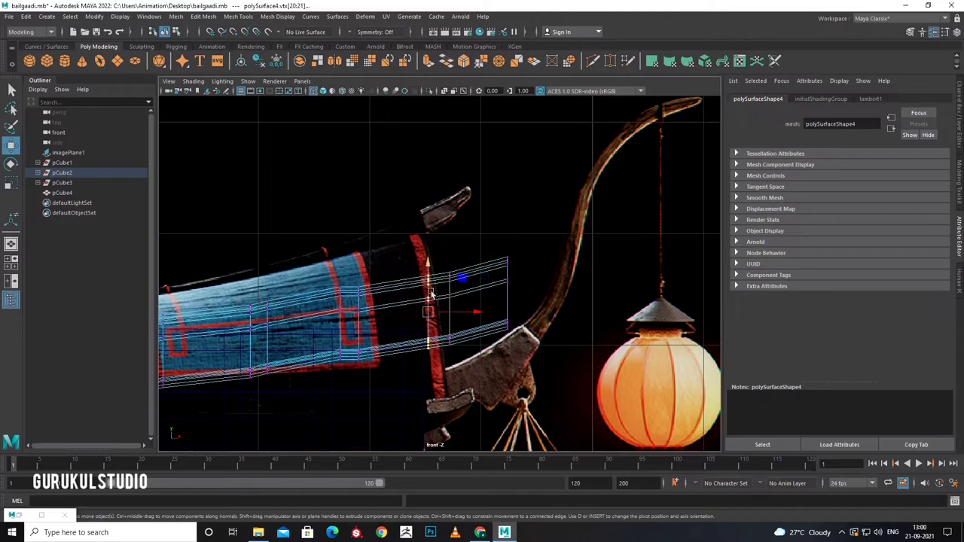
{"action": "left_click_drag", "start_coordinate": [432, 294], "coordinate": [429, 284]}
{"action": "key", "text": "a"}
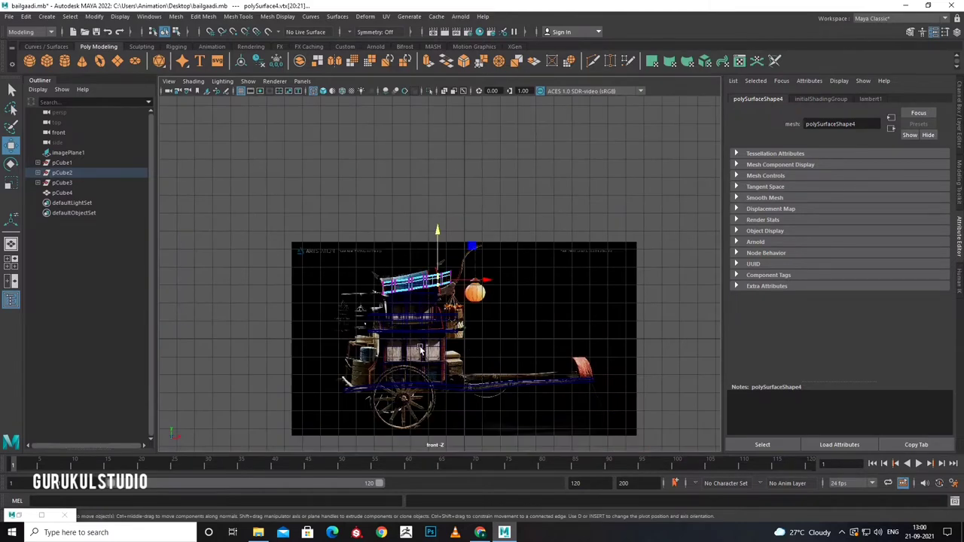
{"action": "scroll", "coordinate": [420, 340], "scroll_direction": "up", "scroll_amount": 3}
{"action": "scroll", "coordinate": [429, 327], "scroll_direction": "up", "scroll_amount": 3}
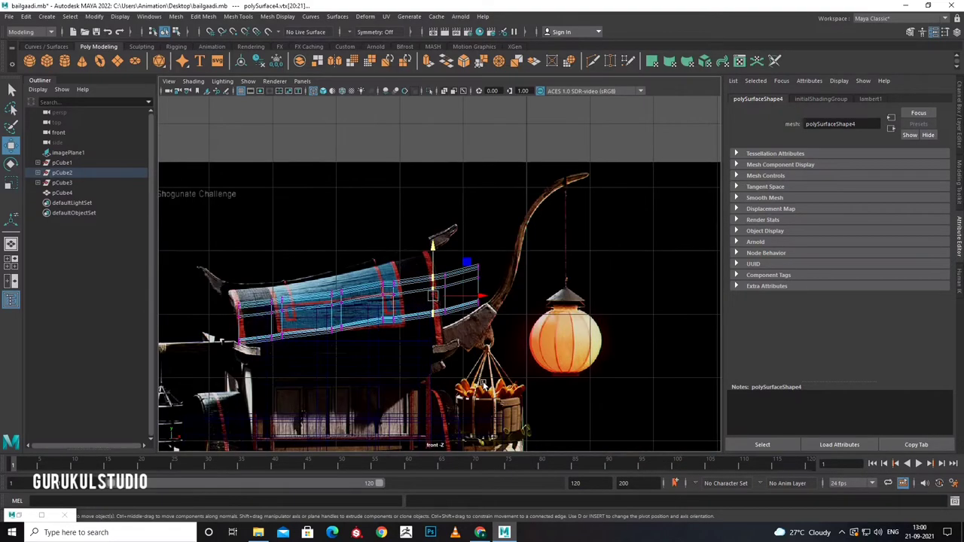
{"action": "scroll", "coordinate": [439, 312], "scroll_direction": "up", "scroll_amount": 3}
Nudge the roof's vertex columns in the front view to fit the canopy curve.
{"action": "left_click_drag", "start_coordinate": [326, 294], "coordinate": [370, 375]}
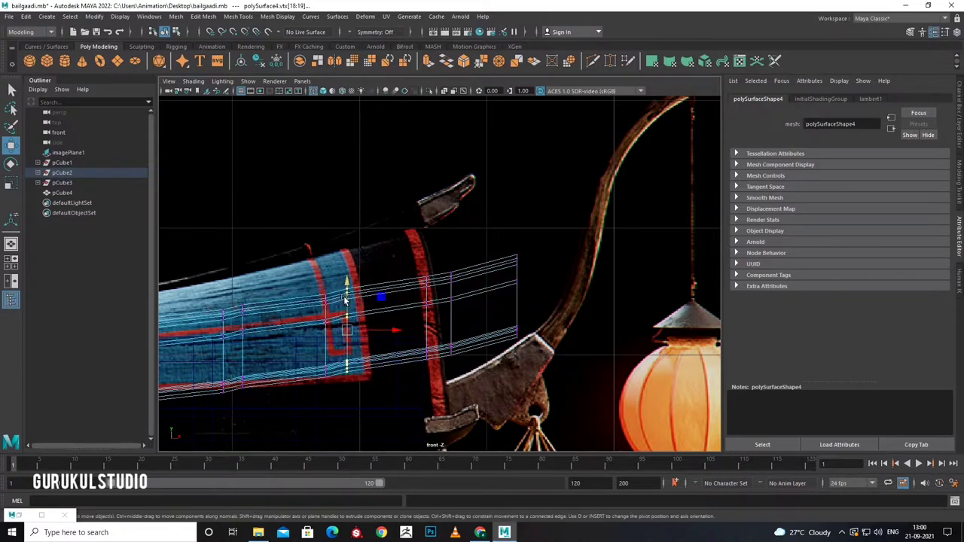
{"action": "left_click_drag", "start_coordinate": [345, 299], "coordinate": [427, 295]}
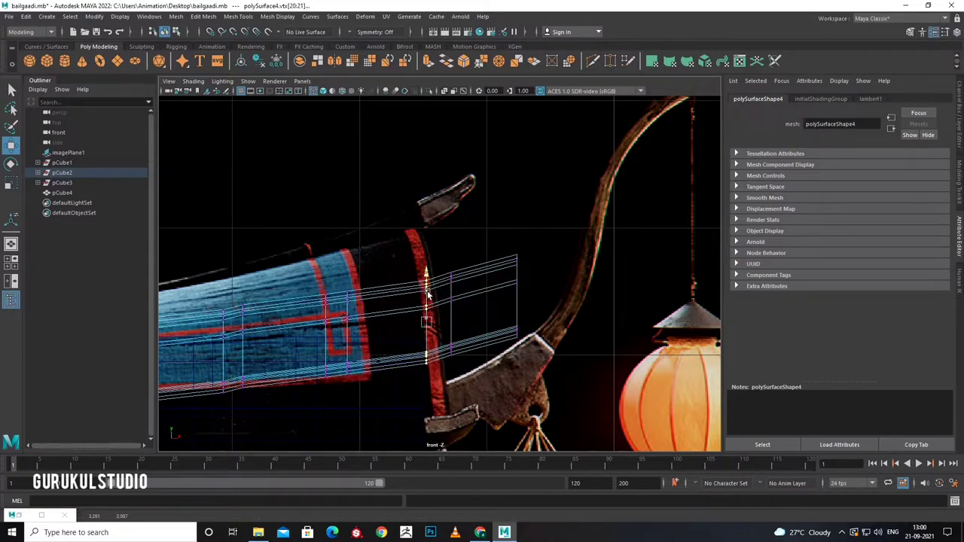
{"action": "left_click_drag", "start_coordinate": [445, 260], "coordinate": [467, 377]}
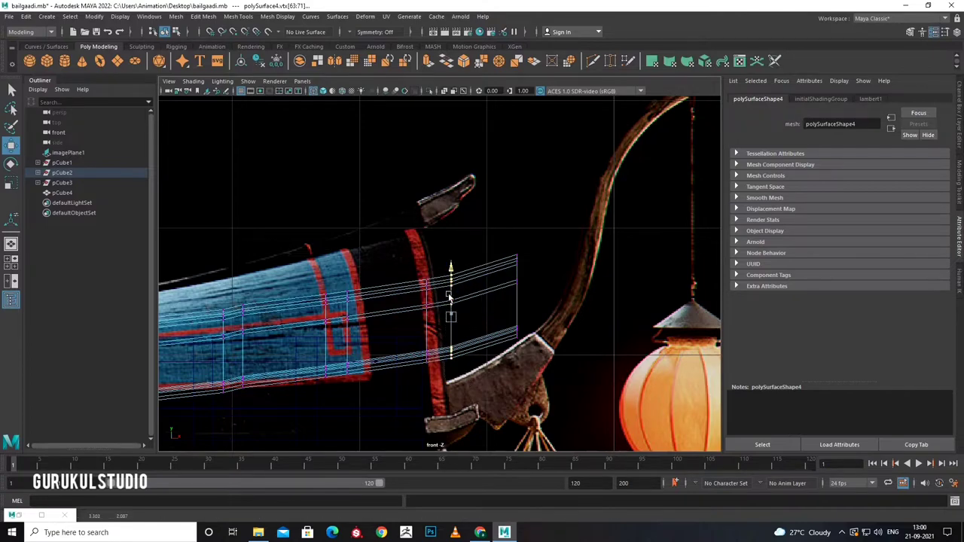
{"action": "middle_click_drag", "start_coordinate": [246, 287], "coordinate": [349, 283], "text": "alt"}
{"action": "left_click_drag", "start_coordinate": [348, 283], "coordinate": [341, 387]}
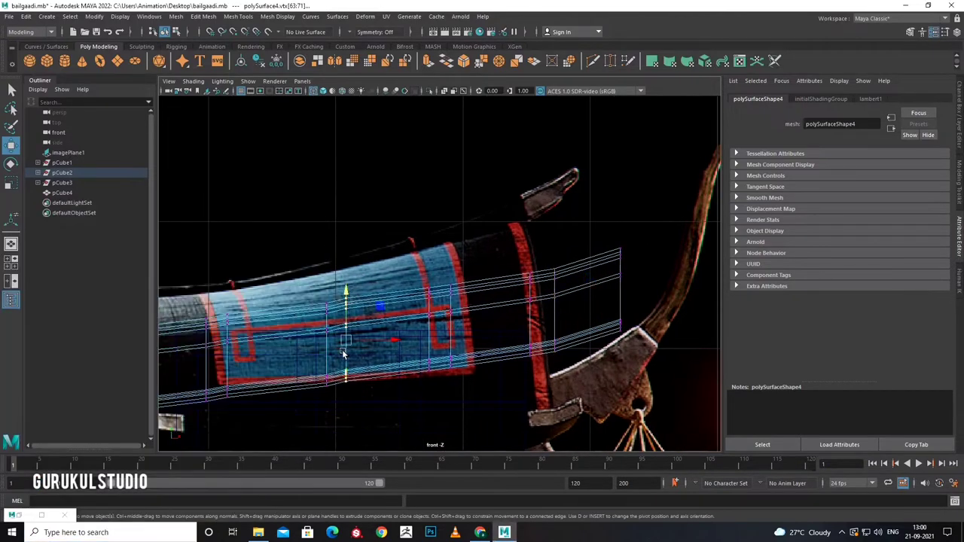
{"action": "middle_click_drag", "start_coordinate": [345, 294], "coordinate": [420, 339], "text": "alt"}
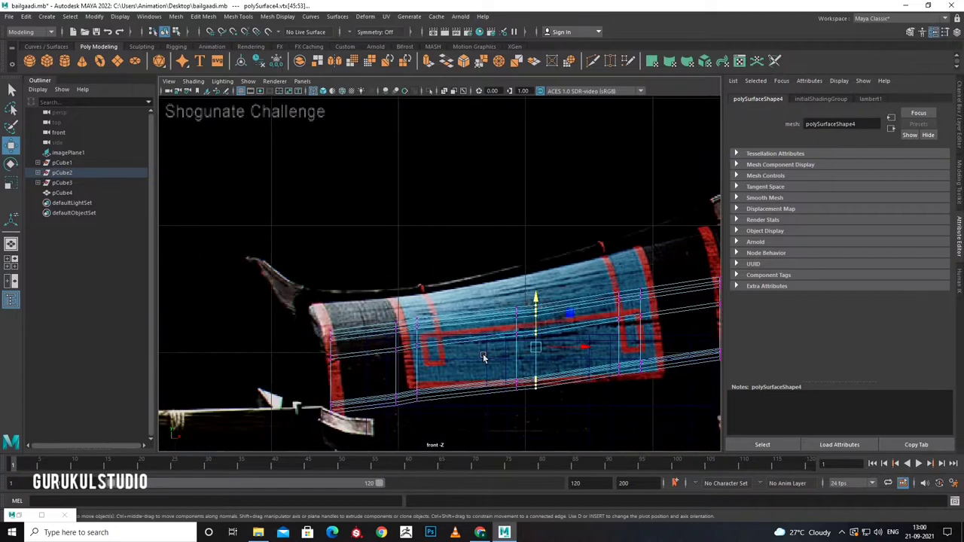
{"action": "left_click_drag", "start_coordinate": [426, 321], "coordinate": [419, 315]}
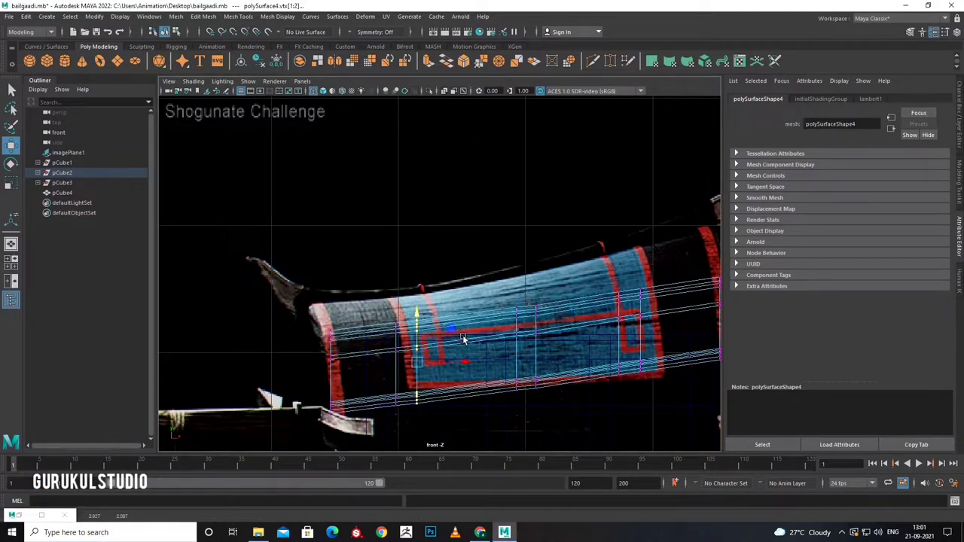
{"action": "left_click_drag", "start_coordinate": [494, 295], "coordinate": [524, 404]}
{"action": "middle_click_drag", "start_coordinate": [516, 297], "coordinate": [532, 363], "text": "alt"}
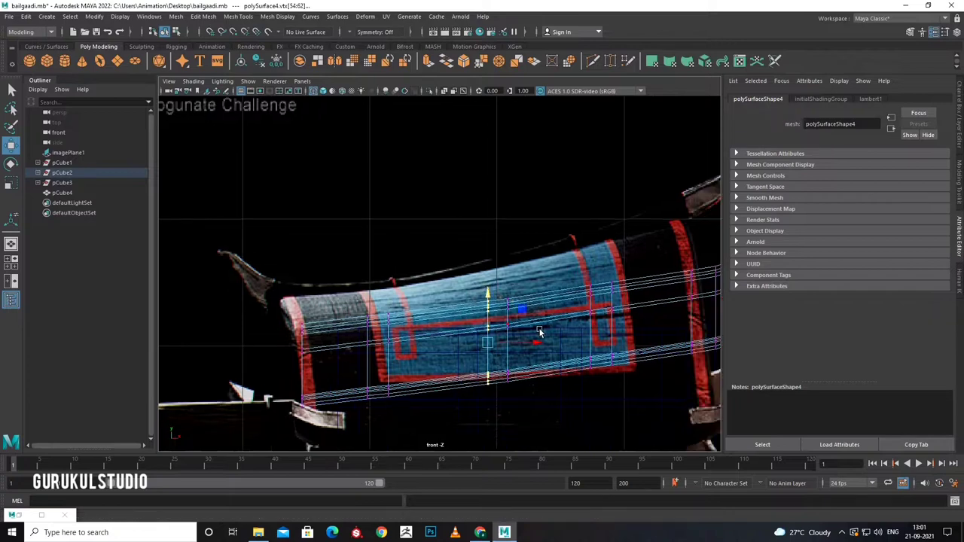
{"action": "left_click_drag", "start_coordinate": [562, 393], "coordinate": [563, 392]}
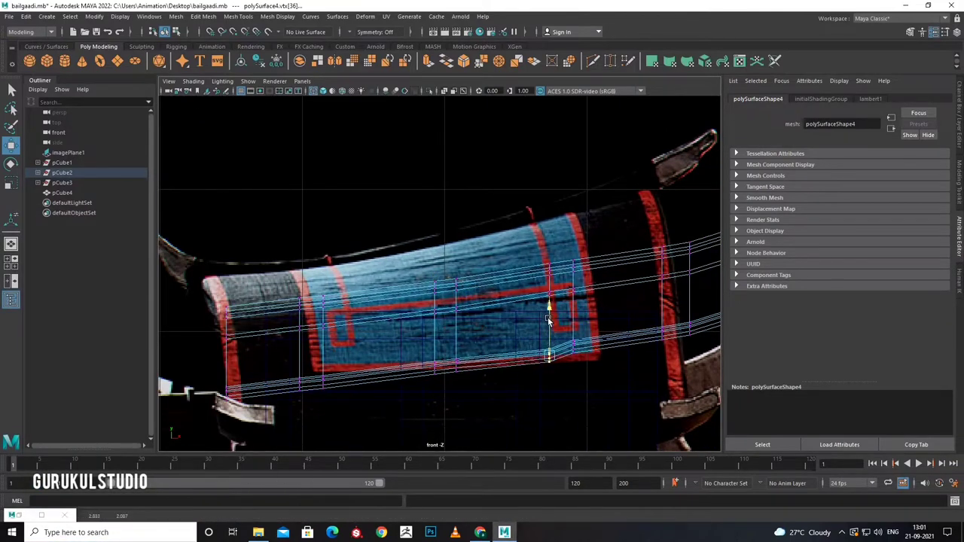
Lower the roof's left end and bottom edge onto the canopy.
{"action": "middle_click_drag", "start_coordinate": [549, 320], "coordinate": [635, 275], "text": "alt"}
{"action": "left_click", "coordinate": [315, 318]}
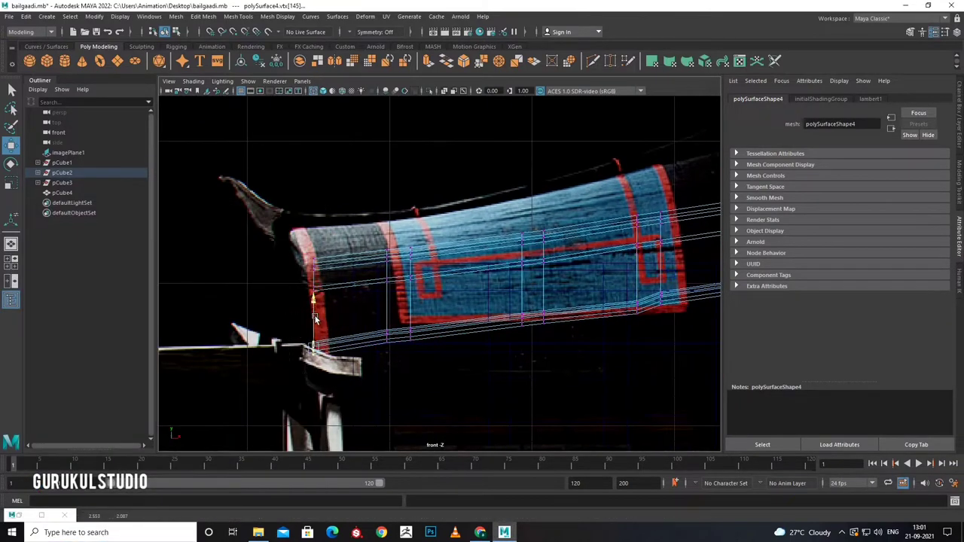
{"action": "left_click_drag", "start_coordinate": [316, 334], "coordinate": [397, 354]}
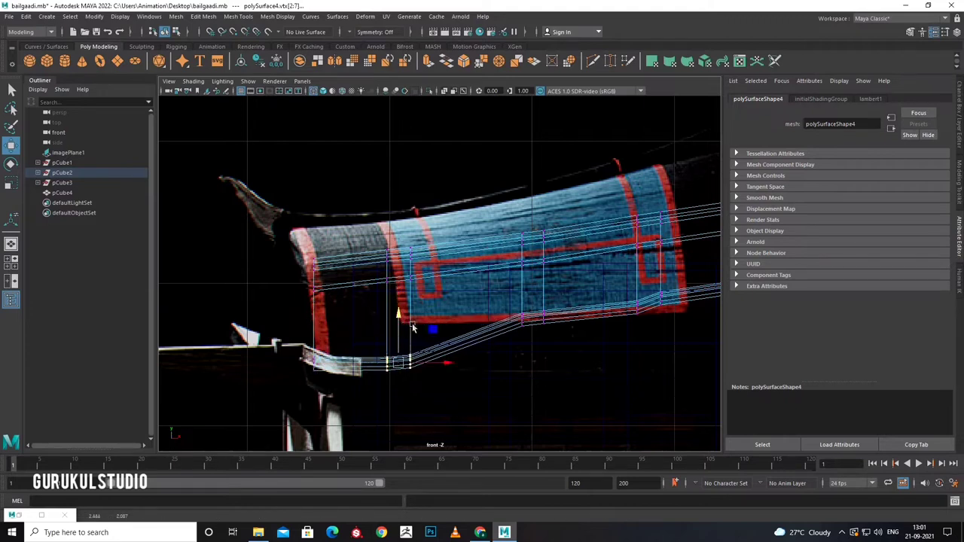
{"action": "mouse_move", "coordinate": [512, 331]}
{"action": "left_mouse_down"}
{"action": "mouse_move", "coordinate": [542, 309]}
{"action": "mouse_move", "coordinate": [542, 350]}
{"action": "left_mouse_up"}
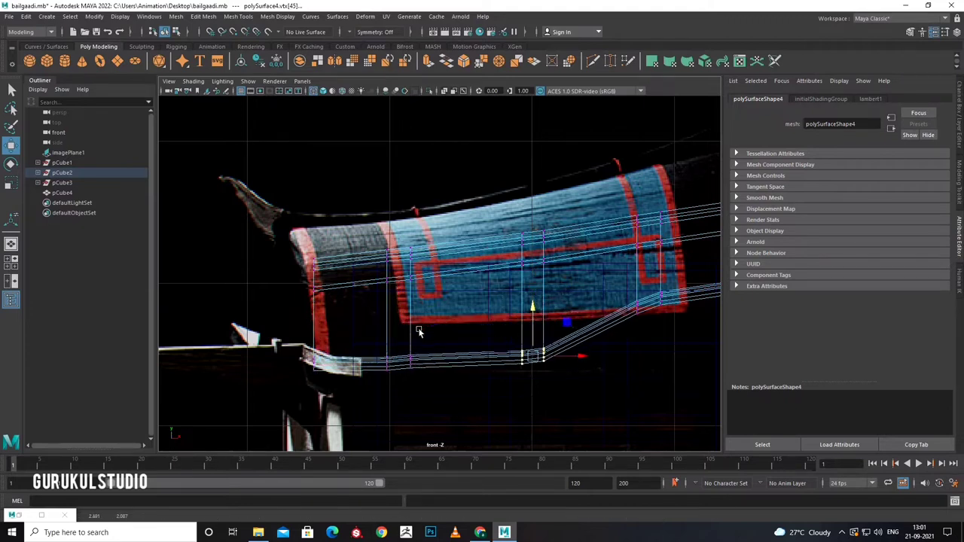
{"action": "left_click_drag", "start_coordinate": [419, 350], "coordinate": [404, 382]}
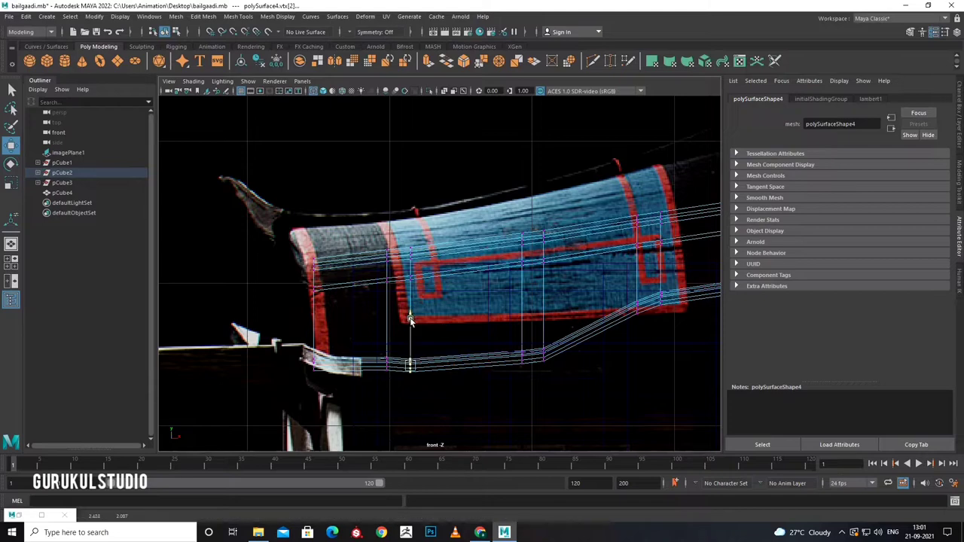
{"action": "left_click", "coordinate": [386, 318]}
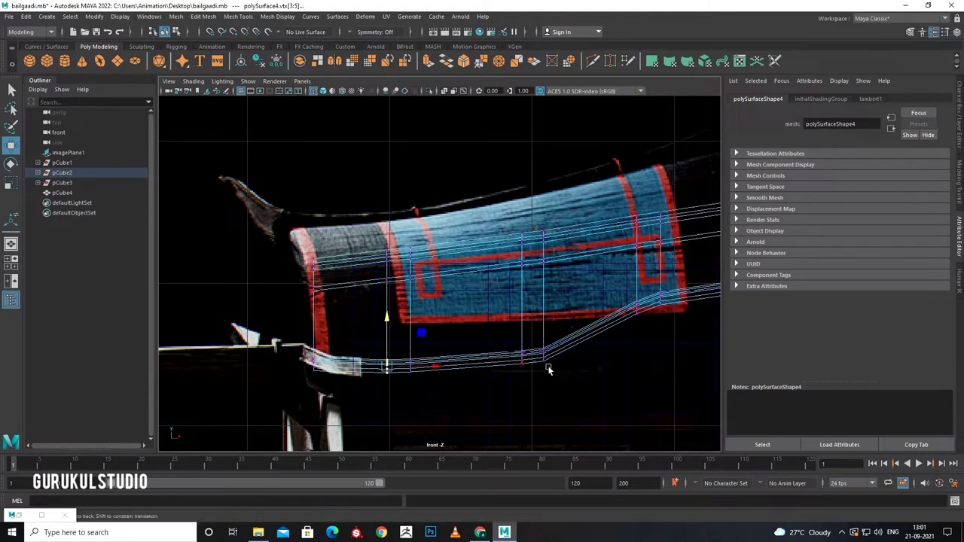
Lower the right-side bottom-edge vertices down to the canopy.
{"action": "middle_click_drag", "start_coordinate": [548, 369], "coordinate": [542, 363], "text": "alt"}
{"action": "mouse_move", "coordinate": [542, 364]}
{"action": "left_mouse_down"}
{"action": "mouse_move", "coordinate": [495, 280]}
{"action": "mouse_move", "coordinate": [509, 315]}
{"action": "left_mouse_up"}
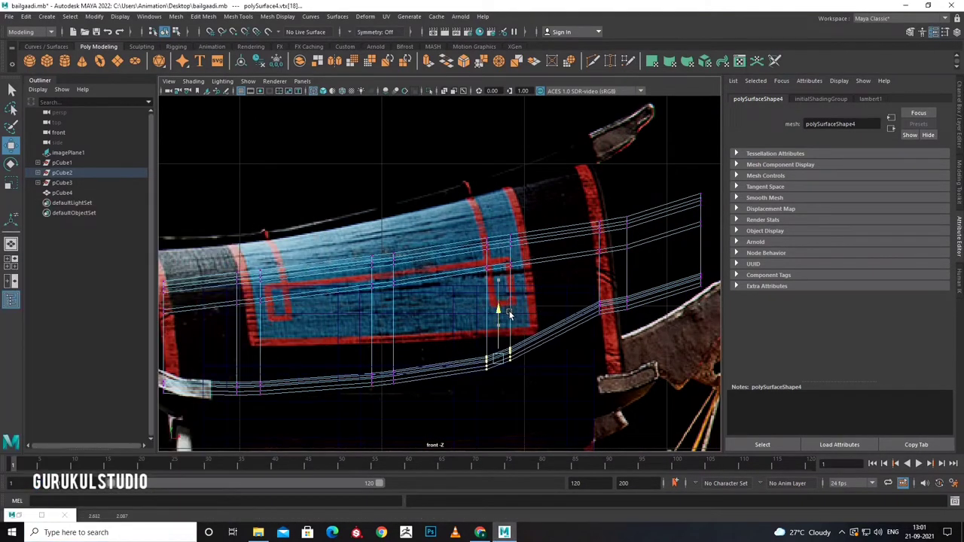
{"action": "middle_click_drag", "start_coordinate": [527, 327], "coordinate": [512, 309], "text": "alt"}
{"action": "left_click_drag", "start_coordinate": [569, 265], "coordinate": [616, 311]}
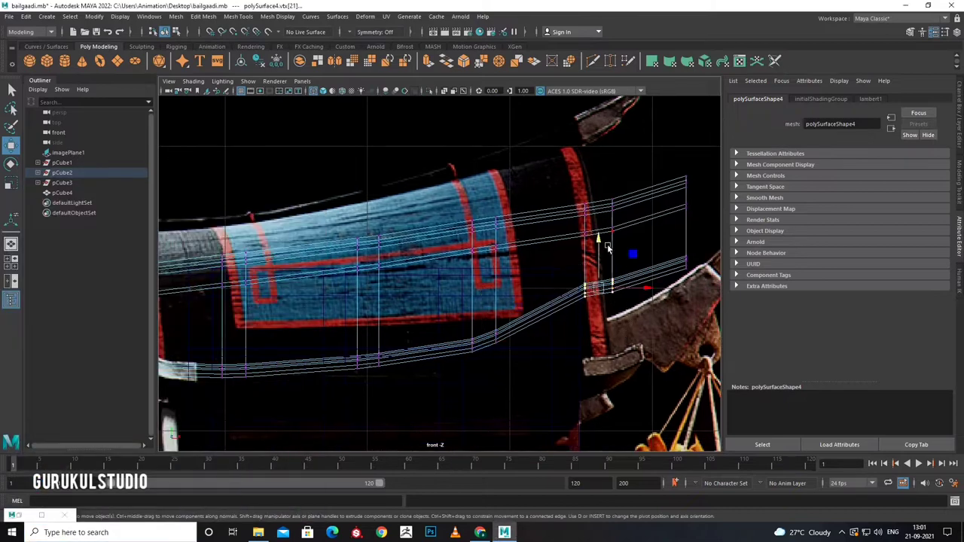
{"action": "left_click_drag", "start_coordinate": [607, 246], "coordinate": [607, 307]}
{"action": "mouse_move", "coordinate": [479, 313]}
{"action": "left_mouse_down"}
{"action": "mouse_move", "coordinate": [468, 324]}
{"action": "mouse_move", "coordinate": [505, 345]}
{"action": "left_mouse_up"}
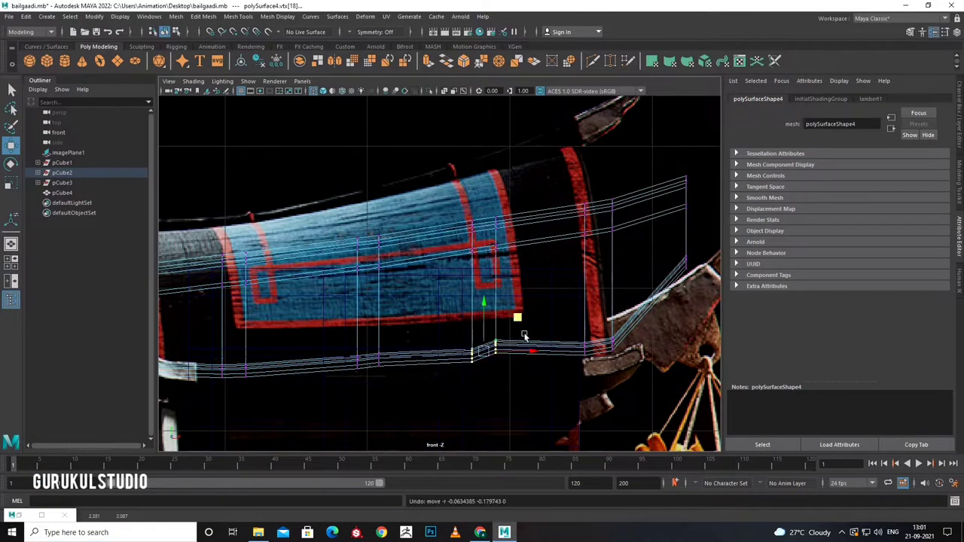
{"action": "left_click", "coordinate": [482, 373]}
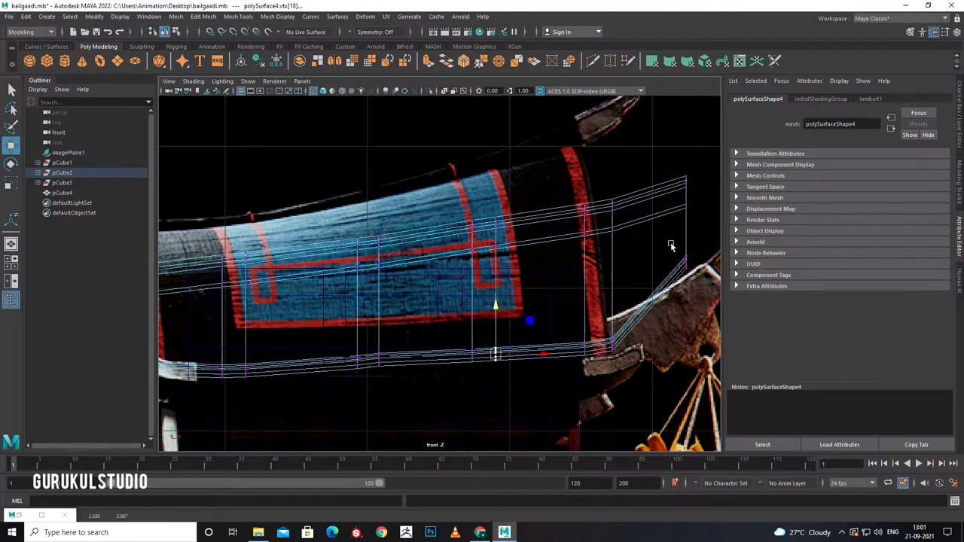
{"action": "mouse_move", "coordinate": [670, 246]}
{"action": "left_mouse_down"}
{"action": "mouse_move", "coordinate": [708, 283]}
{"action": "mouse_move", "coordinate": [695, 300]}
{"action": "left_mouse_up"}
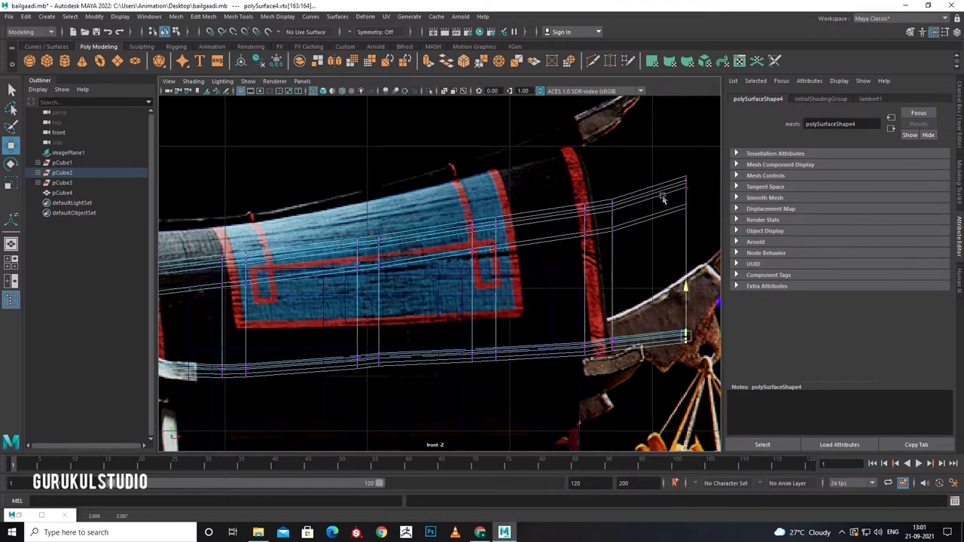
Slide the right-end vertex column left to the reference's red trim.
{"action": "left_click_drag", "start_coordinate": [663, 192], "coordinate": [699, 207]}
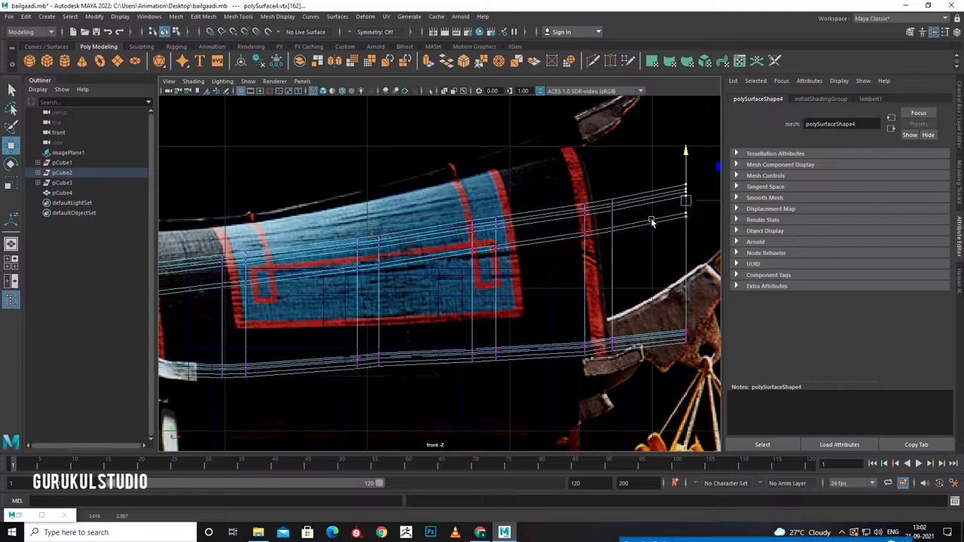
{"action": "right_click", "coordinate": [649, 226]}
{"action": "middle_click_drag", "start_coordinate": [650, 168], "coordinate": [413, 192], "text": "alt"}
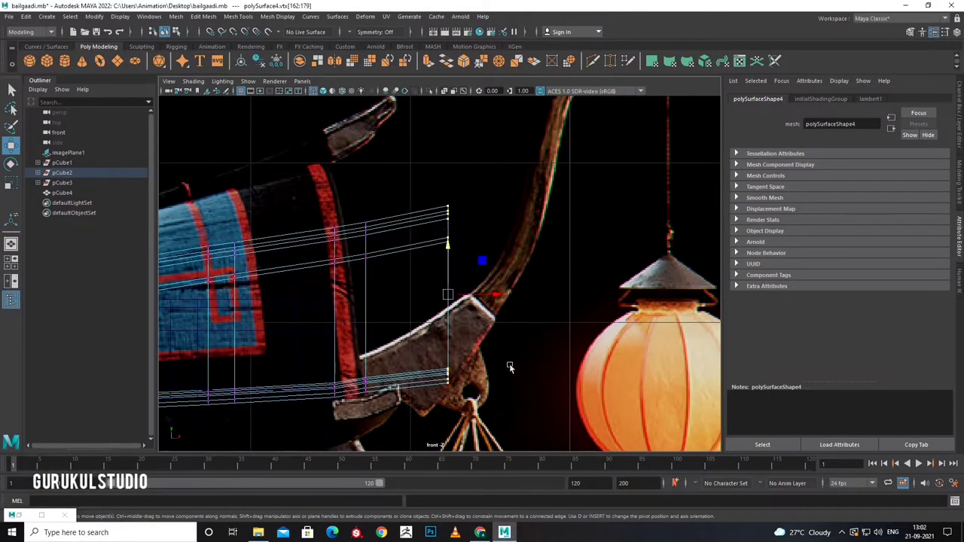
{"action": "left_click_drag", "start_coordinate": [365, 309], "coordinate": [326, 308]}
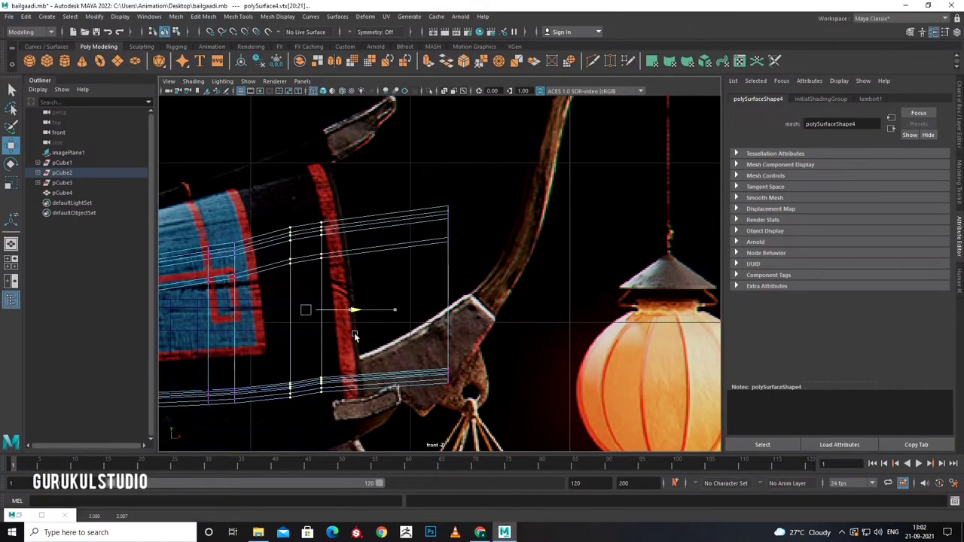
{"action": "left_click", "coordinate": [494, 294]}
{"action": "middle_click_drag", "start_coordinate": [495, 324], "coordinate": [417, 332]}
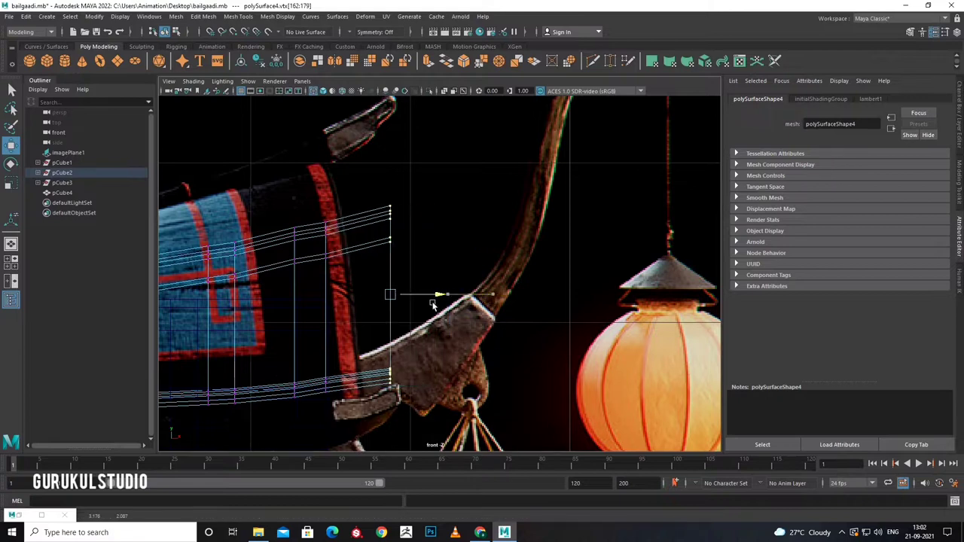
{"action": "middle_click_drag", "start_coordinate": [431, 295], "coordinate": [427, 296]}
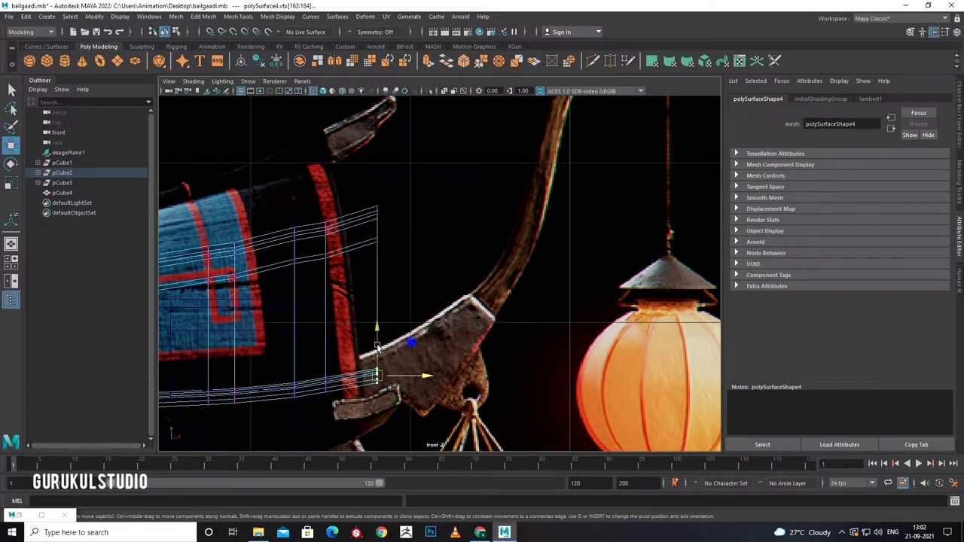
{"action": "left_click", "coordinate": [377, 347]}
{"action": "left_click_drag", "start_coordinate": [315, 210], "coordinate": [350, 286]}
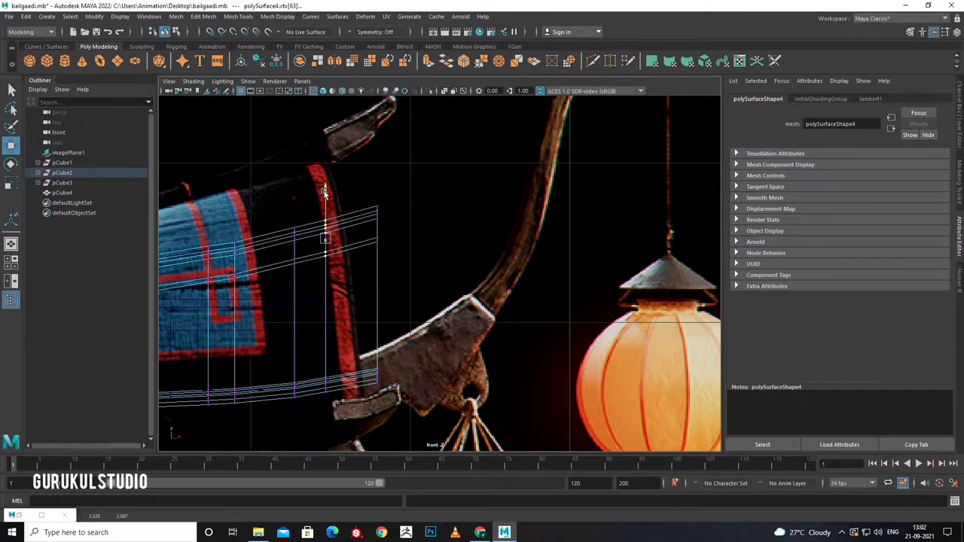
Deselect the vertices and return to the four-view layout.
{"action": "scroll", "coordinate": [359, 186], "scroll_direction": "down", "scroll_amount": 5}
{"action": "scroll", "coordinate": [310, 226], "scroll_direction": "up", "scroll_amount": 5}
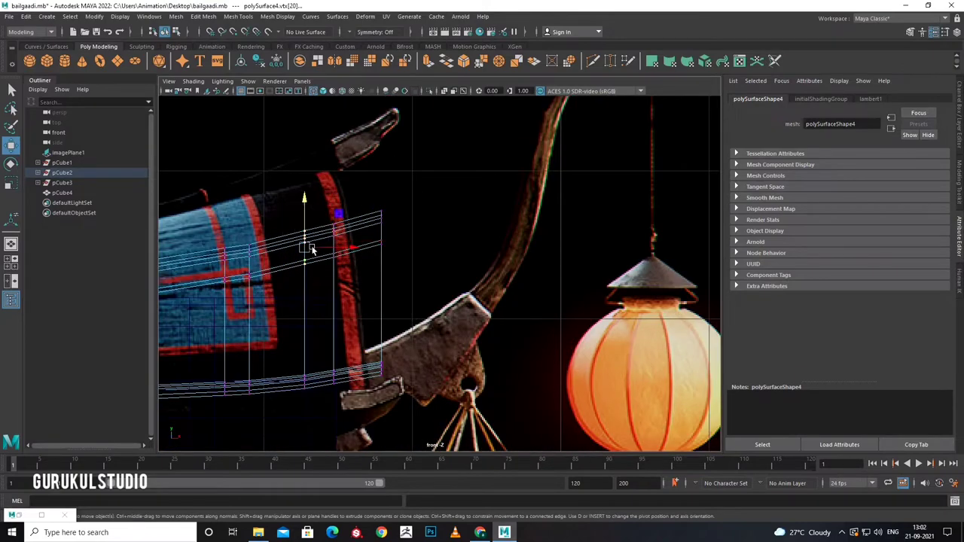
{"action": "left_click", "coordinate": [304, 202]}
{"action": "key", "text": "space"}
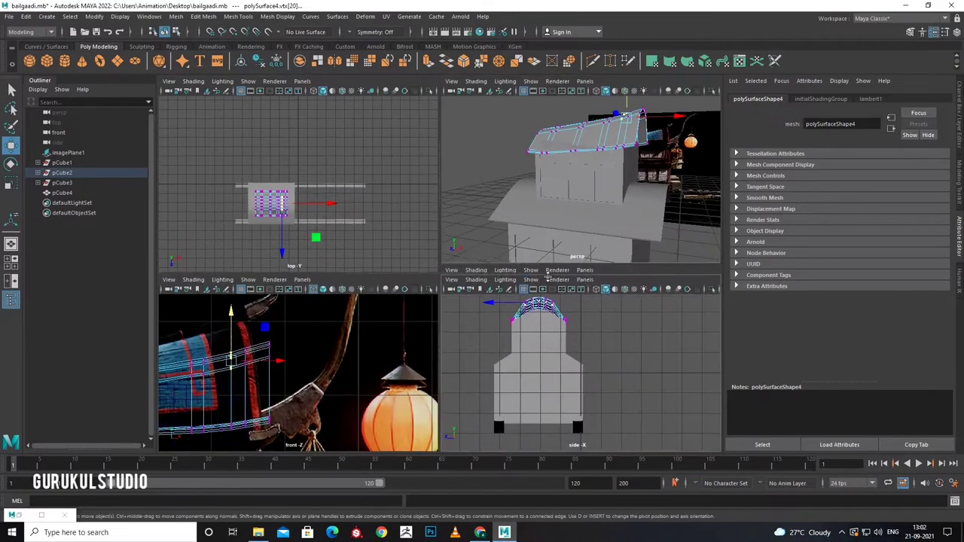
Zoom the perspective camera in on the roof and try selecting a roof vertex.
{"action": "key", "text": "space"}
{"action": "mouse_move", "coordinate": [526, 212]}
{"action": "left_mouse_down", "text": "alt"}
{"action": "mouse_move", "coordinate": [578, 269]}
{"action": "mouse_move", "coordinate": [632, 267]}
{"action": "mouse_move", "coordinate": [582, 296]}
{"action": "mouse_move", "coordinate": [500, 278]}
{"action": "left_mouse_up", "text": "alt"}
{"action": "right_click_drag", "start_coordinate": [473, 254], "coordinate": [444, 253]}
{"action": "mouse_move", "coordinate": [444, 254]}
{"action": "left_mouse_down", "text": "alt"}
{"action": "mouse_move", "coordinate": [484, 301]}
{"action": "mouse_move", "coordinate": [454, 309]}
{"action": "mouse_move", "coordinate": [494, 321]}
{"action": "mouse_move", "coordinate": [501, 231]}
{"action": "left_mouse_up", "text": "alt"}
{"action": "left_click", "coordinate": [467, 307]}
{"action": "right_click_drag", "start_coordinate": [501, 230], "coordinate": [549, 214]}
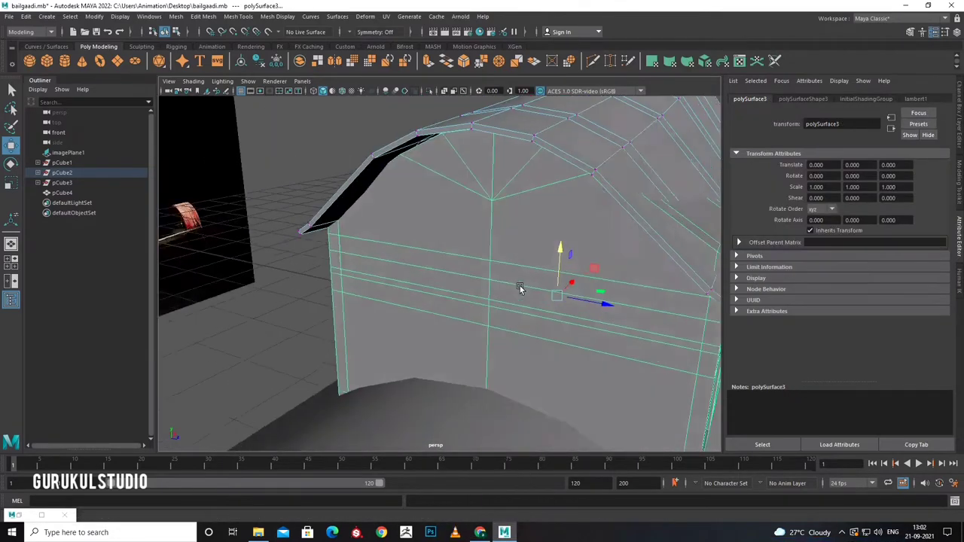
In the front view, select the vertices at the roof's left end.
{"action": "key", "text": "space"}
{"action": "key", "text": "space"}
{"action": "middle_click_drag", "start_coordinate": [271, 301], "coordinate": [320, 294], "text": "alt"}
{"action": "right_click_drag", "start_coordinate": [323, 254], "coordinate": [295, 254]}
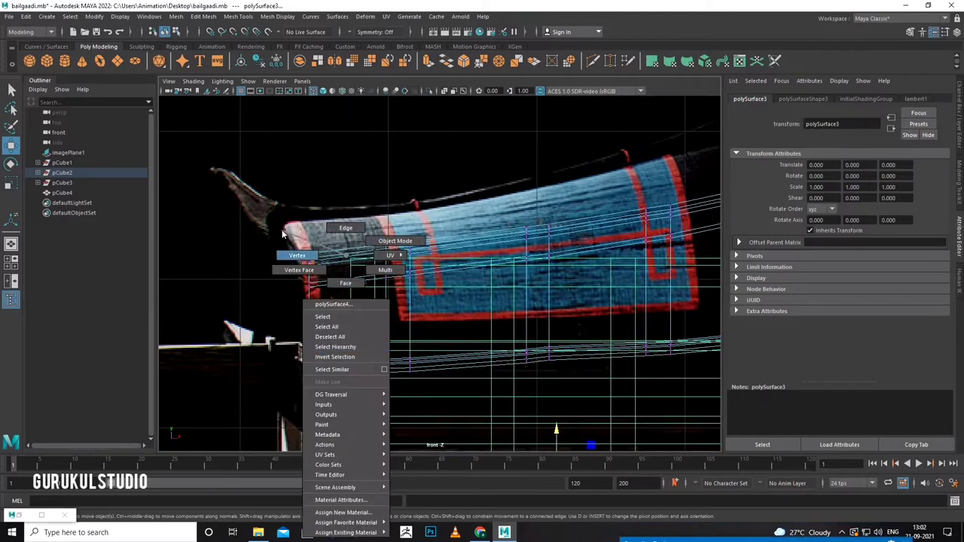
{"action": "left_click", "coordinate": [310, 283]}
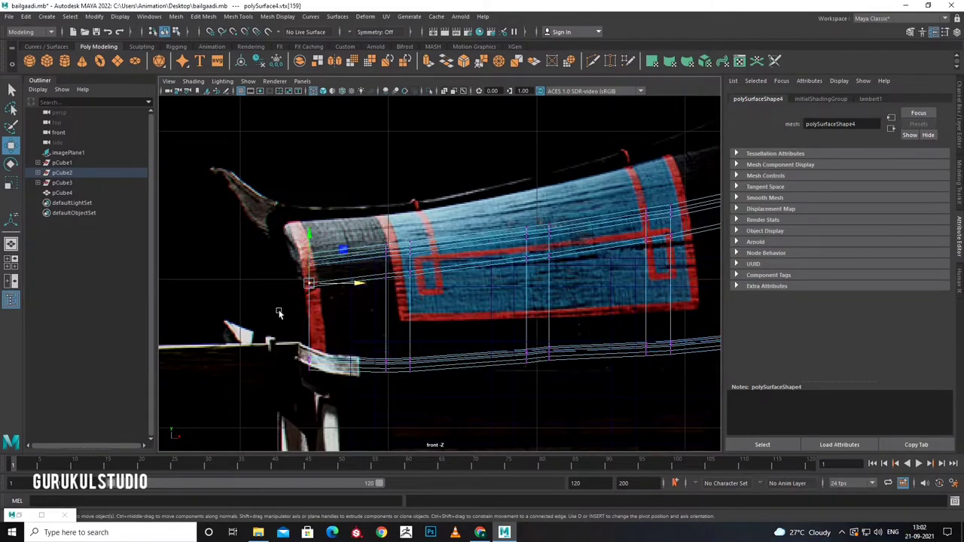
{"action": "left_click_drag", "start_coordinate": [322, 424], "coordinate": [322, 424]}
Scale the selected roof end vertices, checking the result across the views.
{"action": "key", "text": "space"}
{"action": "key", "text": "space"}
{"action": "key", "text": "r"}
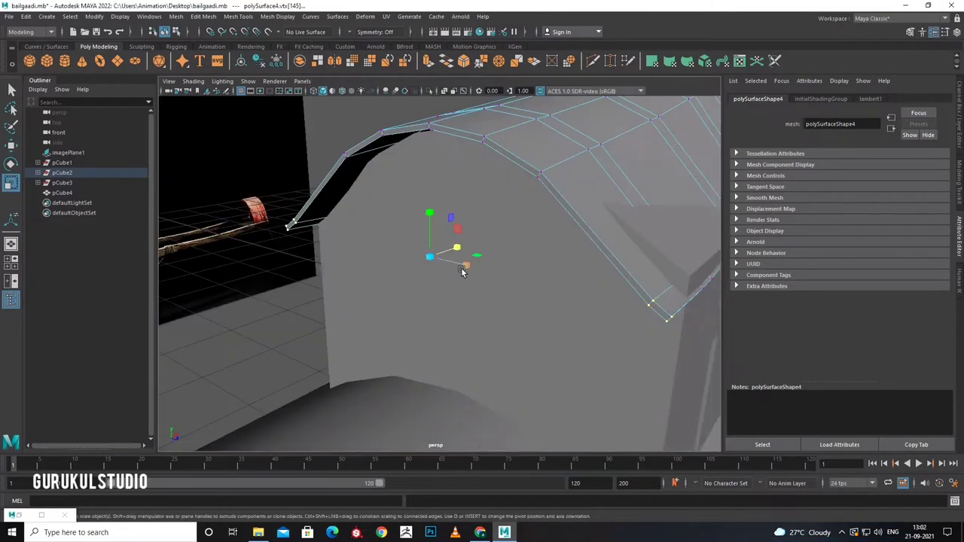
{"action": "left_click_drag", "start_coordinate": [461, 267], "coordinate": [465, 273]}
{"action": "key", "text": "space"}
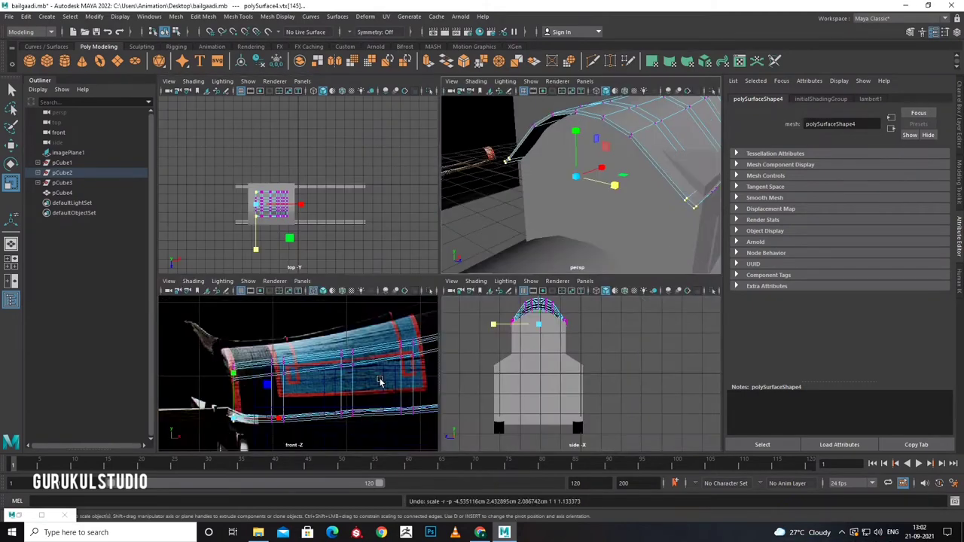
{"action": "key", "text": "space"}
{"action": "key", "text": "space"}
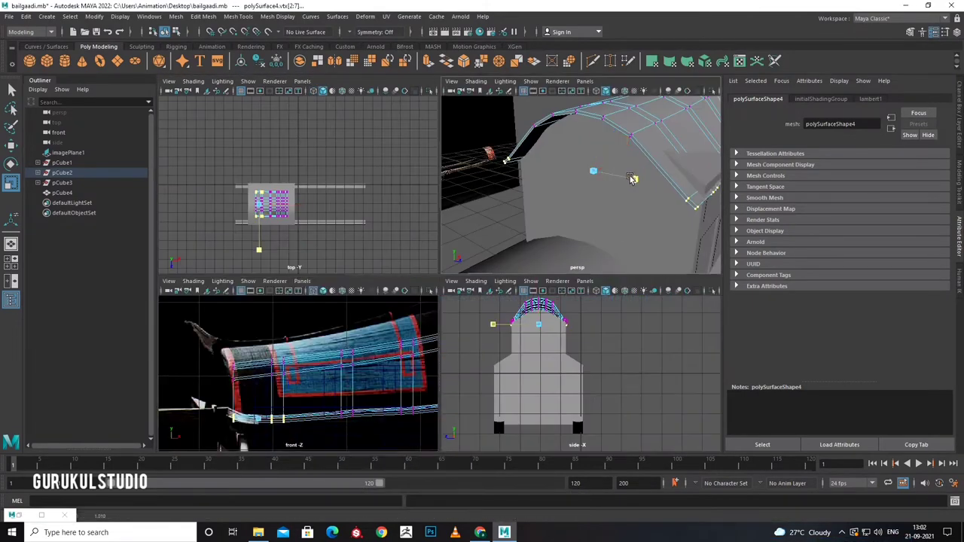
Raise the selected roof vertices and inspect the roof in perspective.
{"action": "key", "text": "w"}
{"action": "left_click_drag", "start_coordinate": [599, 141], "coordinate": [592, 132]}
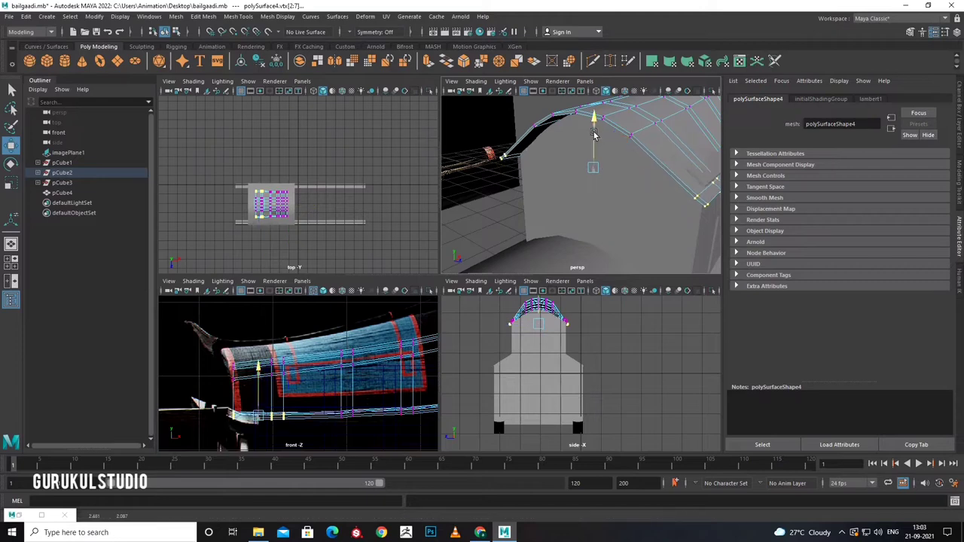
{"action": "left_click_drag", "start_coordinate": [636, 189], "coordinate": [602, 241], "text": "alt"}
{"action": "key", "text": "space"}
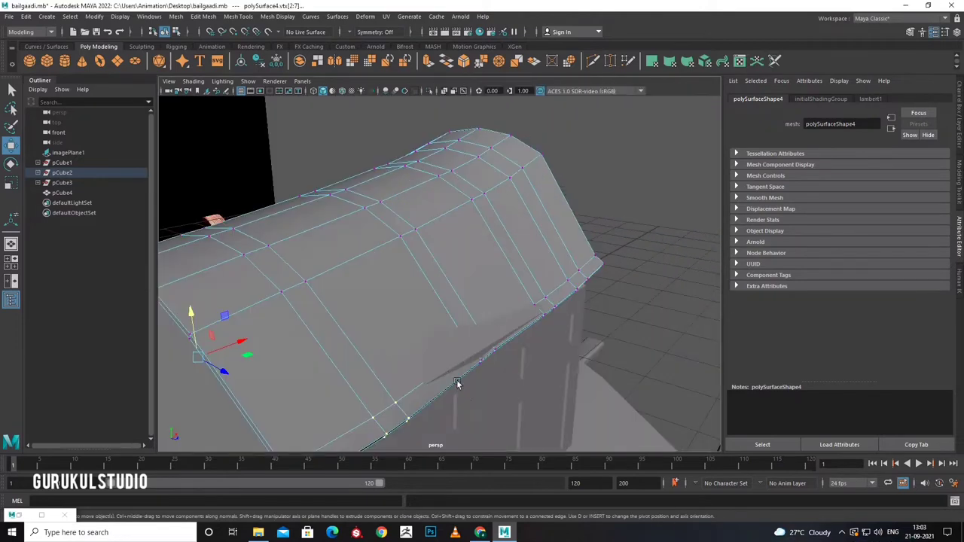
{"action": "key", "text": "space"}
{"action": "key", "text": "space"}
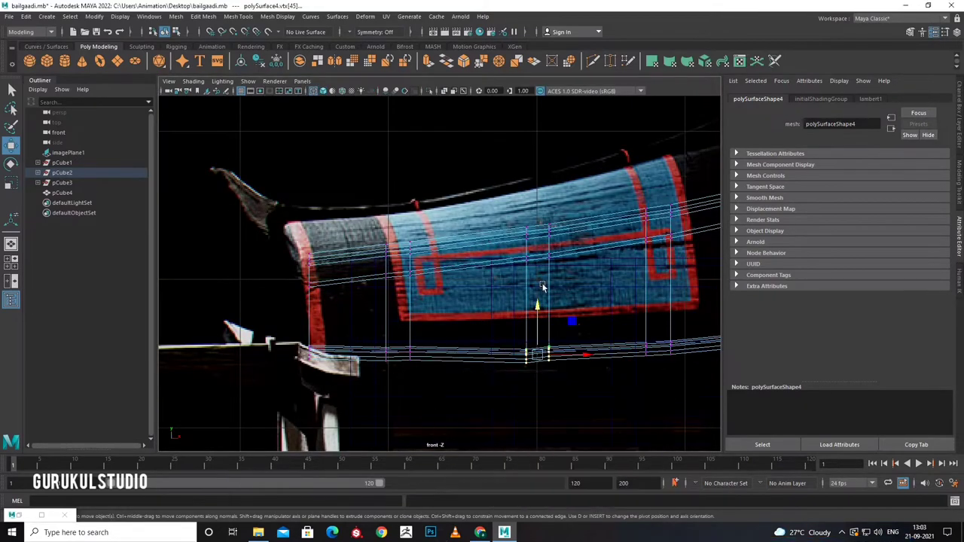
{"action": "key", "text": "space"}
{"action": "key", "text": "space"}
Undo a trial upward move and scale the surrounding roof vertices instead.
{"action": "key", "text": "r"}
{"action": "key", "text": "w"}
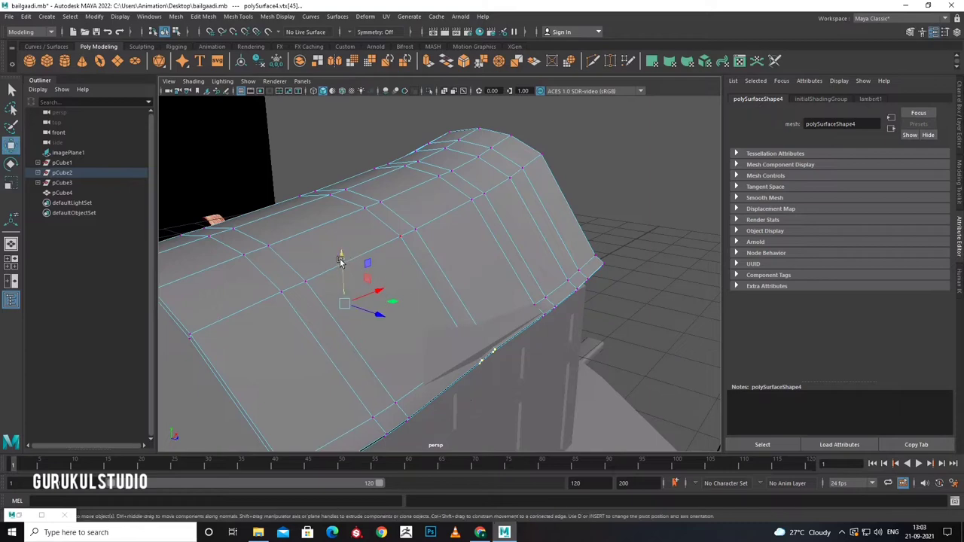
{"action": "left_click_drag", "start_coordinate": [341, 262], "coordinate": [339, 256]}
{"action": "key", "text": "ctrl+z"}
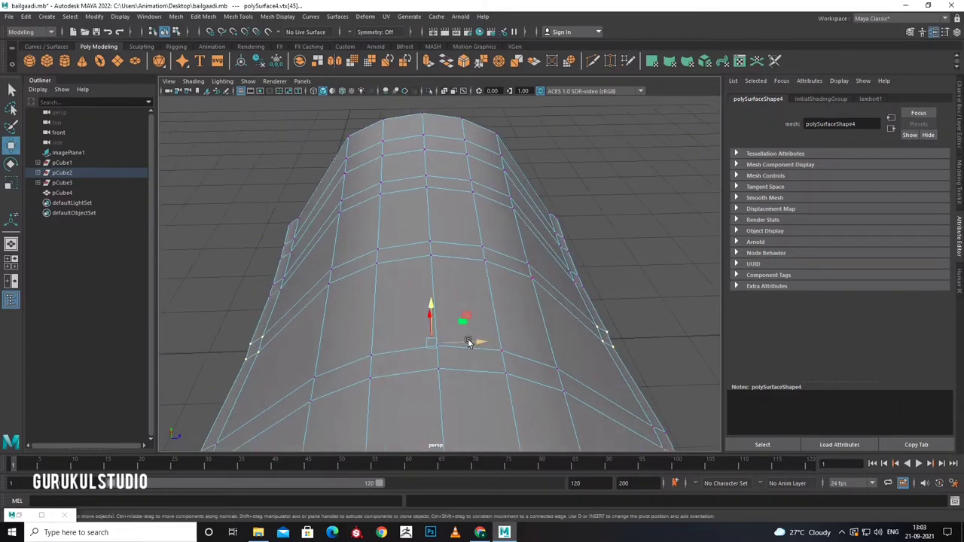
{"action": "key", "text": "r"}
{"action": "left_click_drag", "start_coordinate": [473, 339], "coordinate": [524, 331]}
{"action": "scroll", "coordinate": [477, 342], "scroll_direction": "down", "scroll_amount": 3}
Nudge the vertices slightly upward so the roof matches the reference curve.
{"action": "key", "text": "space"}
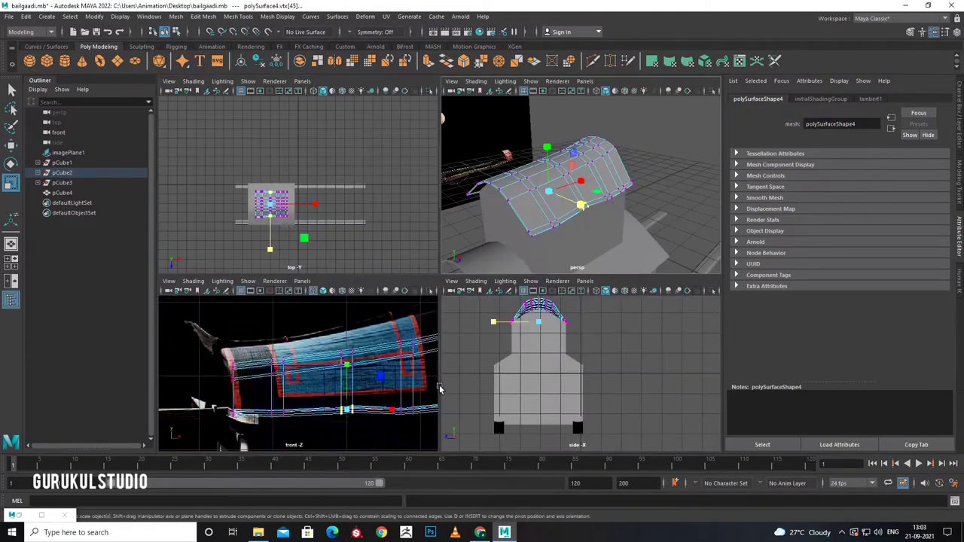
{"action": "key", "text": "space"}
{"action": "key", "text": "w"}
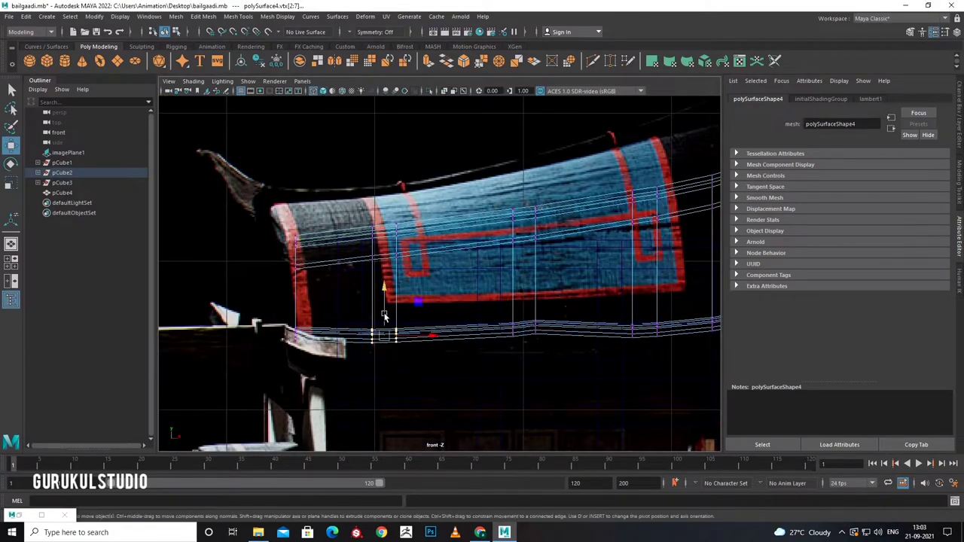
{"action": "left_click_drag", "start_coordinate": [382, 311], "coordinate": [382, 306]}
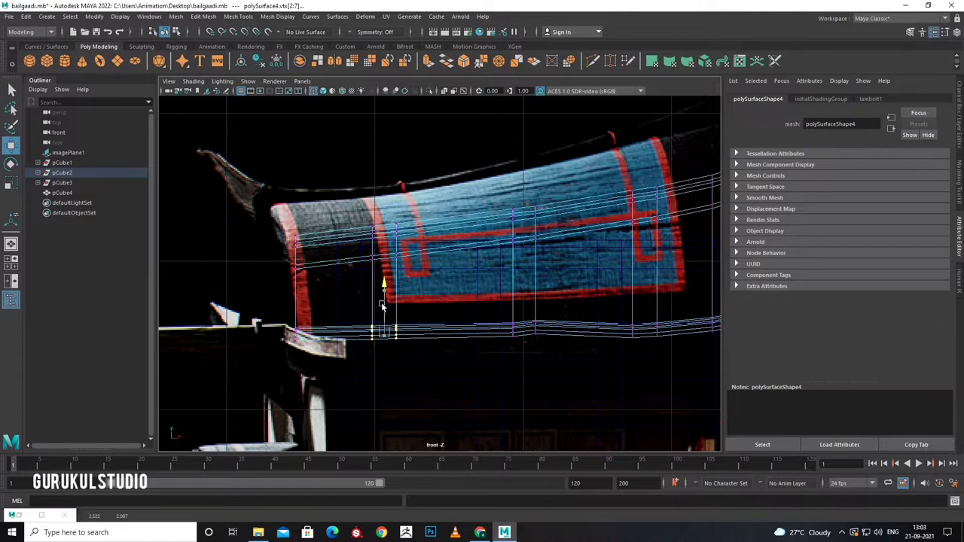
{"action": "middle_click_drag", "start_coordinate": [381, 307], "coordinate": [433, 374], "text": "alt"}
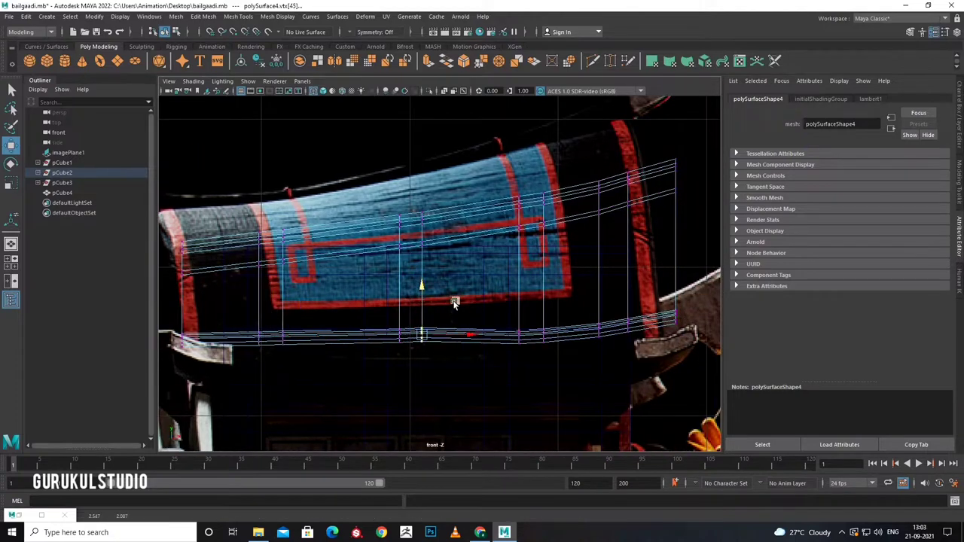
Select the roof vertex columns toward the roof's right end.
{"action": "left_click", "coordinate": [518, 336]}
{"action": "left_click", "coordinate": [542, 335]}
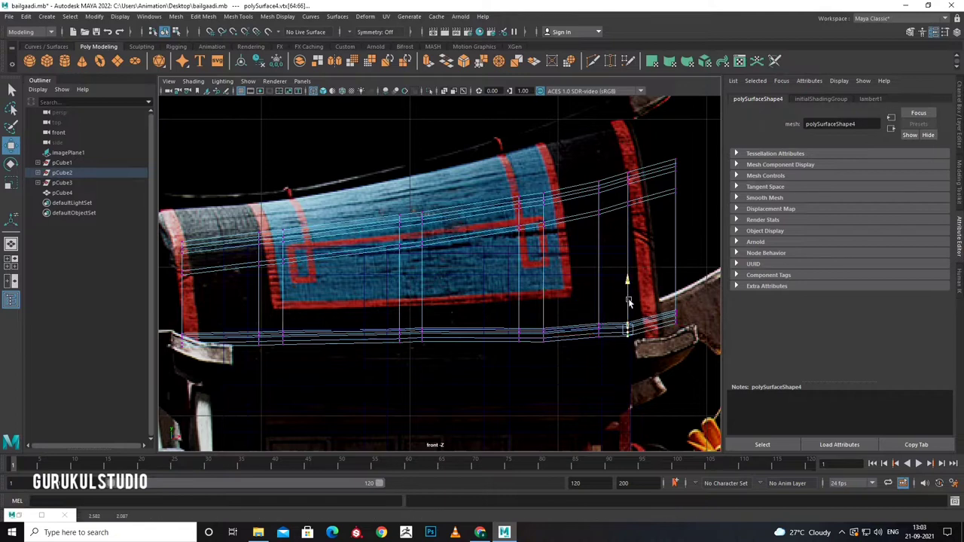
{"action": "left_click", "coordinate": [600, 333]}
{"action": "left_click_drag", "start_coordinate": [663, 335], "coordinate": [675, 292]}
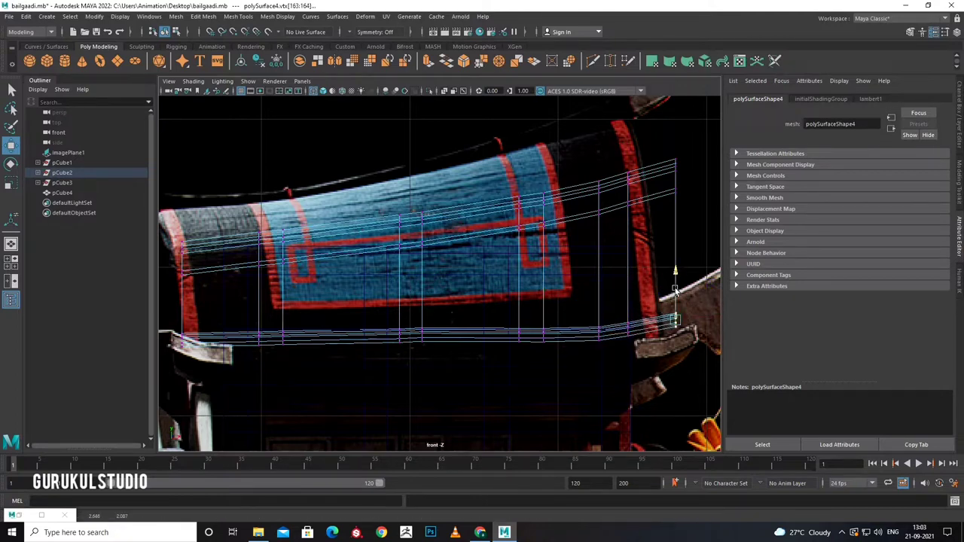
{"action": "left_click_drag", "start_coordinate": [619, 348], "coordinate": [628, 284]}
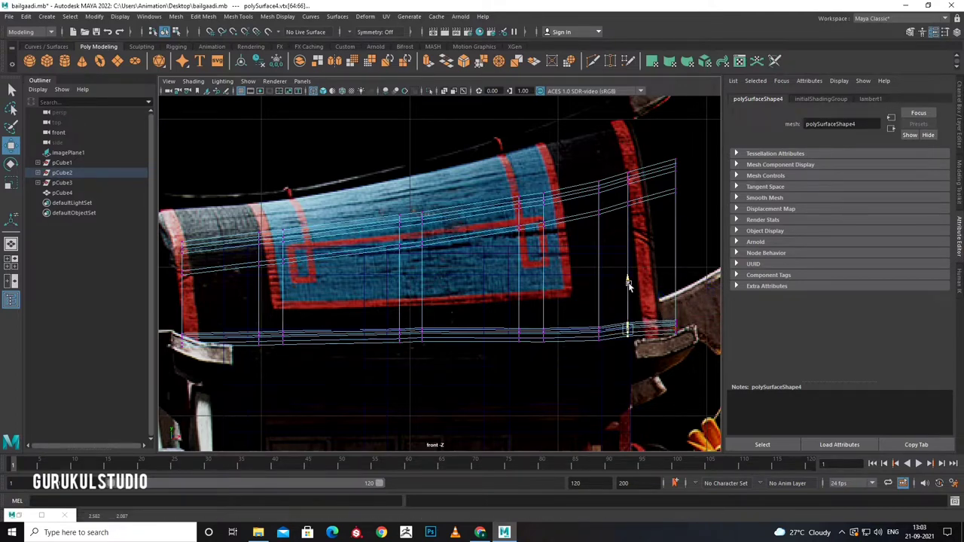
Orbit around the house in perspective to check the roof's curve.
{"action": "key", "text": "space"}
{"action": "key", "text": "space"}
{"action": "right_click_drag", "start_coordinate": [507, 247], "coordinate": [540, 312]}
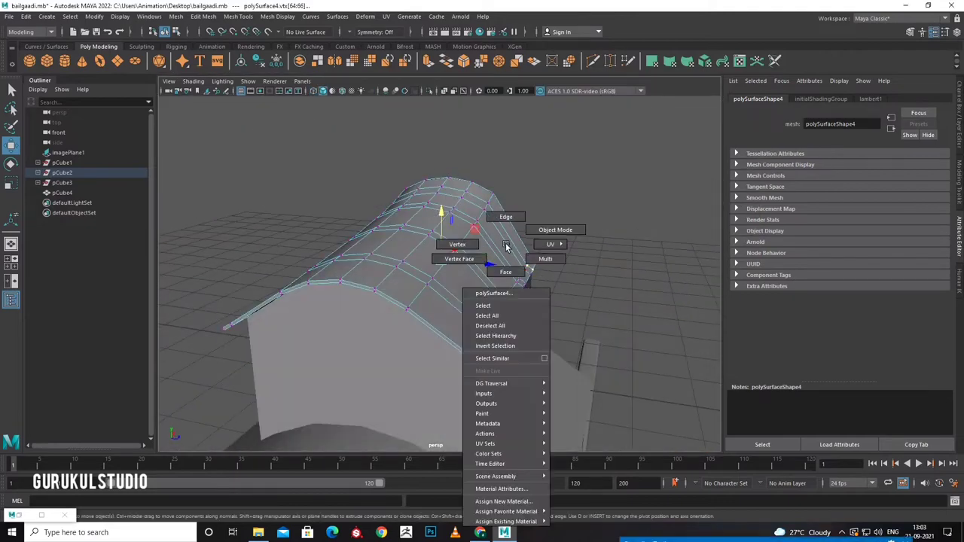
{"action": "left_click_drag", "start_coordinate": [540, 313], "coordinate": [481, 301], "text": "alt"}
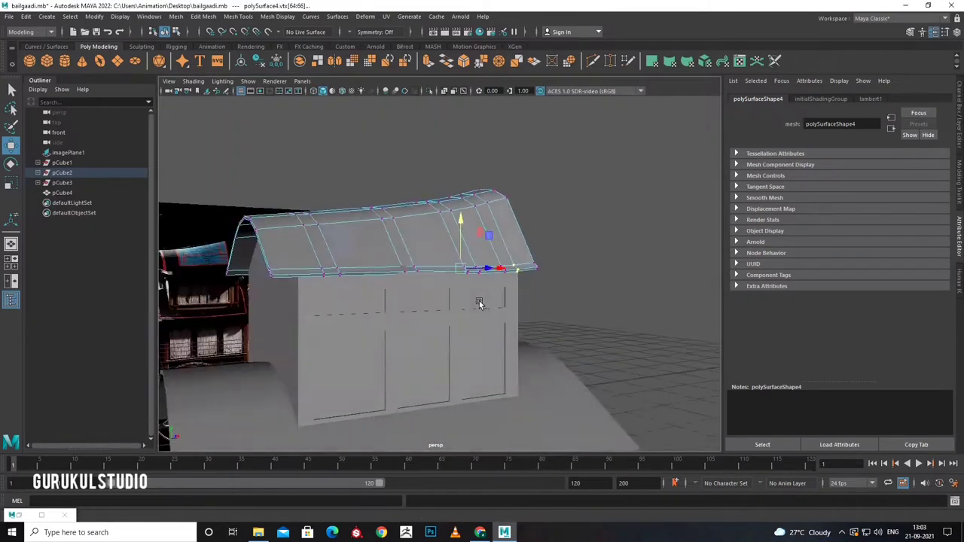
{"action": "key", "text": "space"}
{"action": "key", "text": "space"}
{"action": "key", "text": "r"}
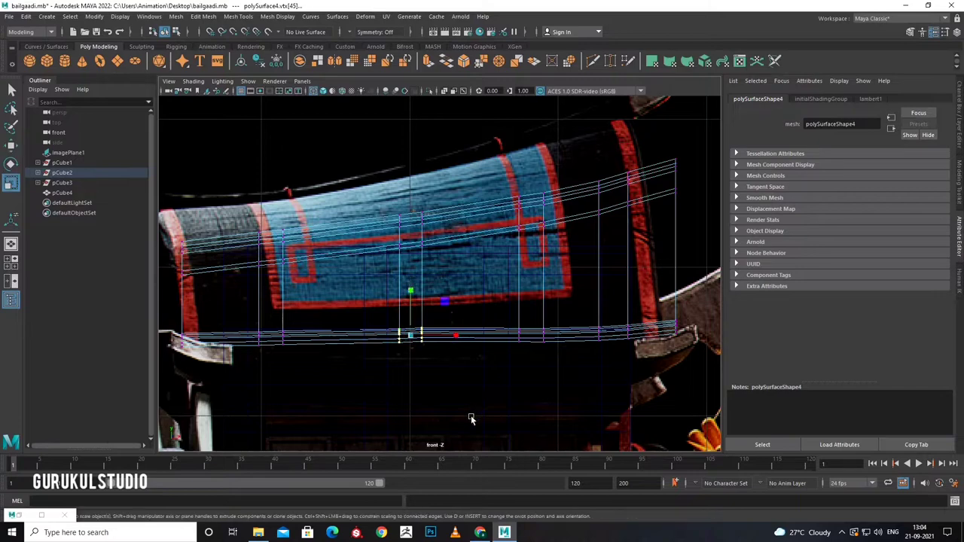
{"action": "key", "text": "space"}
{"action": "key", "text": "space"}
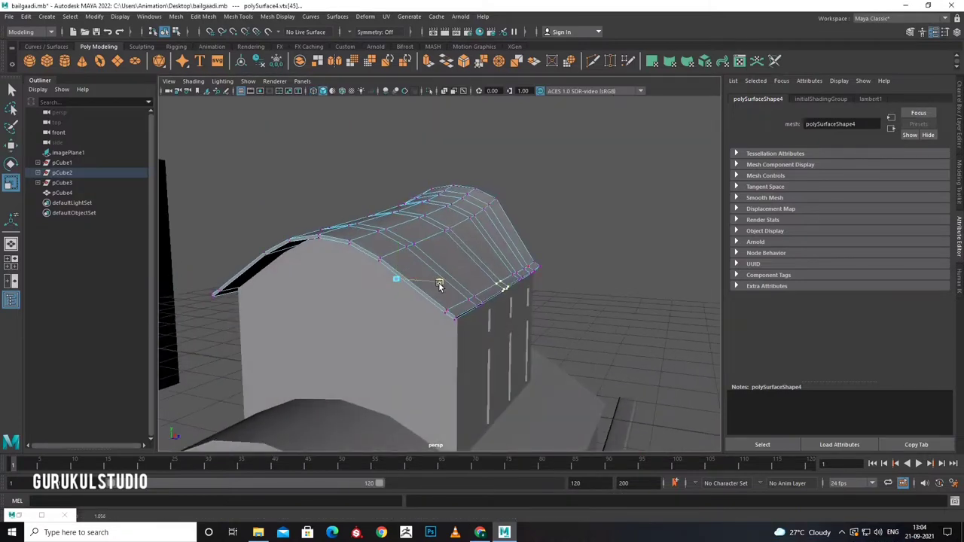
Leave vertex editing and select the whole roof mesh.
{"action": "right_click_drag", "start_coordinate": [451, 249], "coordinate": [517, 230]}
{"action": "mouse_move", "coordinate": [517, 230]}
{"action": "left_mouse_down", "text": "alt"}
{"action": "mouse_move", "coordinate": [461, 346]}
{"action": "mouse_move", "coordinate": [549, 269]}
{"action": "mouse_move", "coordinate": [577, 323]}
{"action": "mouse_move", "coordinate": [549, 379]}
{"action": "mouse_move", "coordinate": [434, 354]}
{"action": "mouse_move", "coordinate": [420, 260]}
{"action": "left_mouse_up", "text": "alt"}
{"action": "left_click", "coordinate": [549, 269]}
{"action": "mouse_move", "coordinate": [419, 260]}
{"action": "right_mouse_down"}
{"action": "mouse_move", "coordinate": [420, 281]}
{"action": "mouse_move", "coordinate": [544, 405]}
{"action": "right_mouse_up"}
Bevel the edge running along the roof's top ridge.
{"action": "right_click_drag", "start_coordinate": [424, 277], "coordinate": [424, 240]}
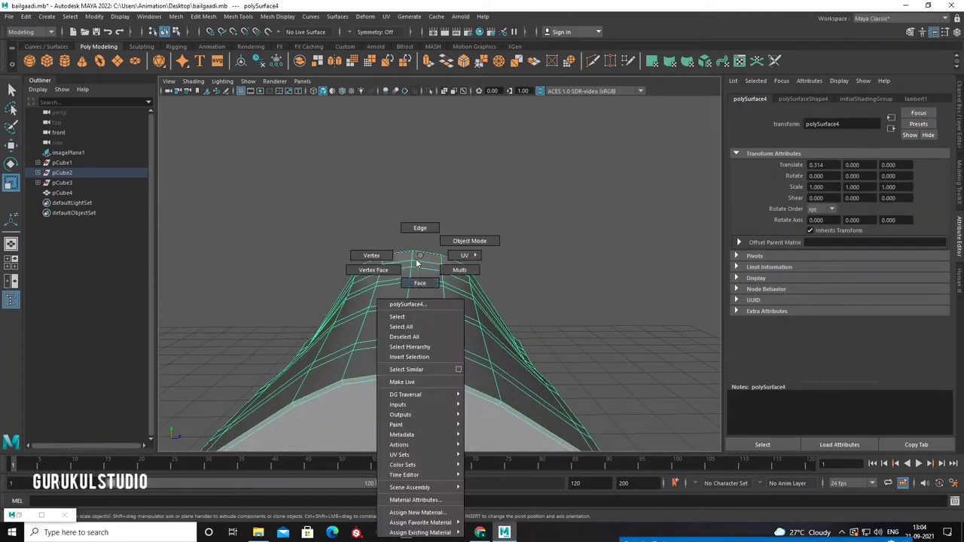
{"action": "left_click", "coordinate": [404, 309]}
{"action": "mouse_move", "coordinate": [405, 297]}
{"action": "right_mouse_down", "text": "shift"}
{"action": "mouse_move", "coordinate": [462, 319]}
{"action": "mouse_move", "coordinate": [442, 283]}
{"action": "mouse_move", "coordinate": [426, 449]}
{"action": "right_mouse_up", "text": "shift"}
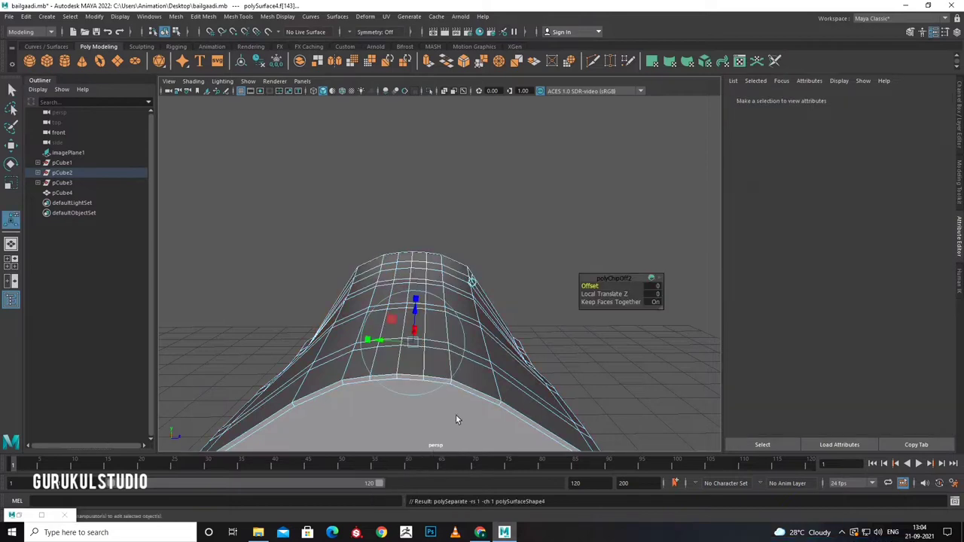
Duplicate the bevelled ridge faces and extrude them upward into a thick strip.
{"action": "right_click_drag", "start_coordinate": [473, 256], "coordinate": [475, 354]}
{"action": "key", "text": "space"}
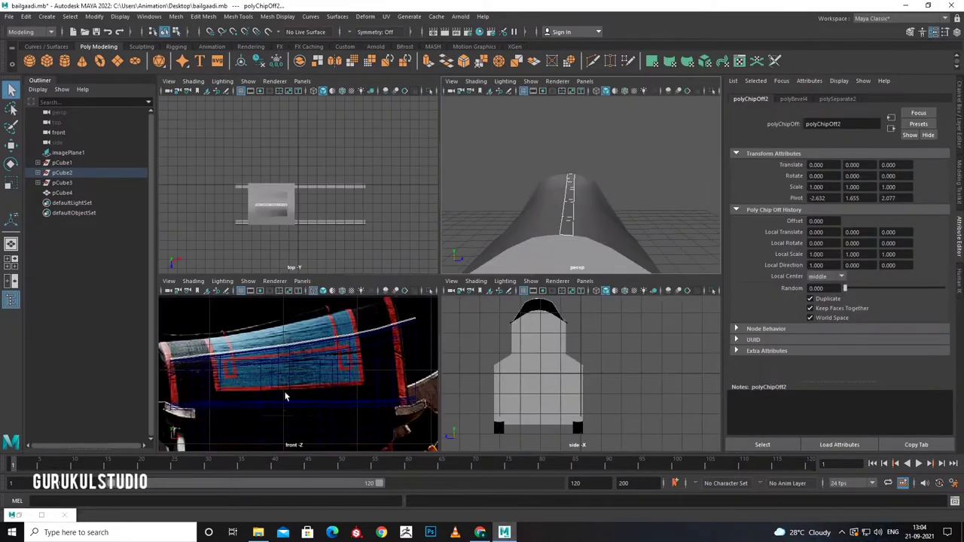
{"action": "key", "text": "space"}
{"action": "scroll", "coordinate": [393, 360], "scroll_direction": "down", "scroll_amount": 4}
{"action": "key", "text": "ctrl+e"}
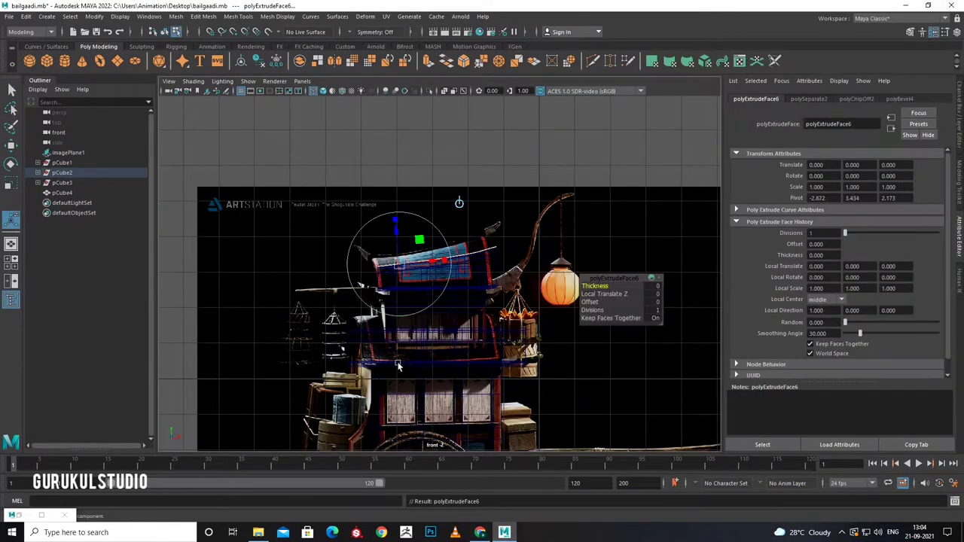
{"action": "scroll", "coordinate": [397, 365], "scroll_direction": "up", "scroll_amount": 3}
{"action": "left_click_drag", "start_coordinate": [374, 265], "coordinate": [372, 225]}
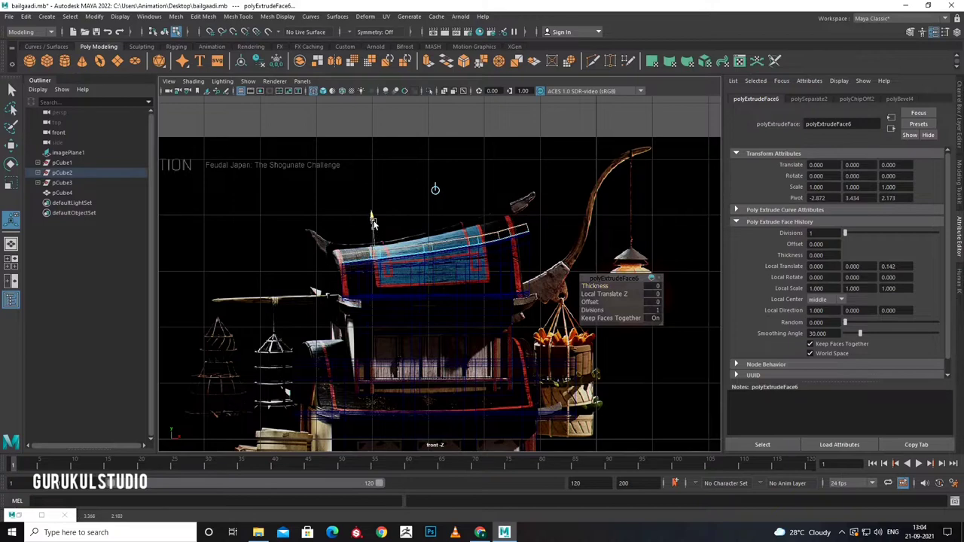
Extrude the strip's right-end face and move it outward.
{"action": "scroll", "coordinate": [469, 265], "scroll_direction": "up", "scroll_amount": 3}
{"action": "scroll", "coordinate": [448, 297], "scroll_direction": "up", "scroll_amount": 1}
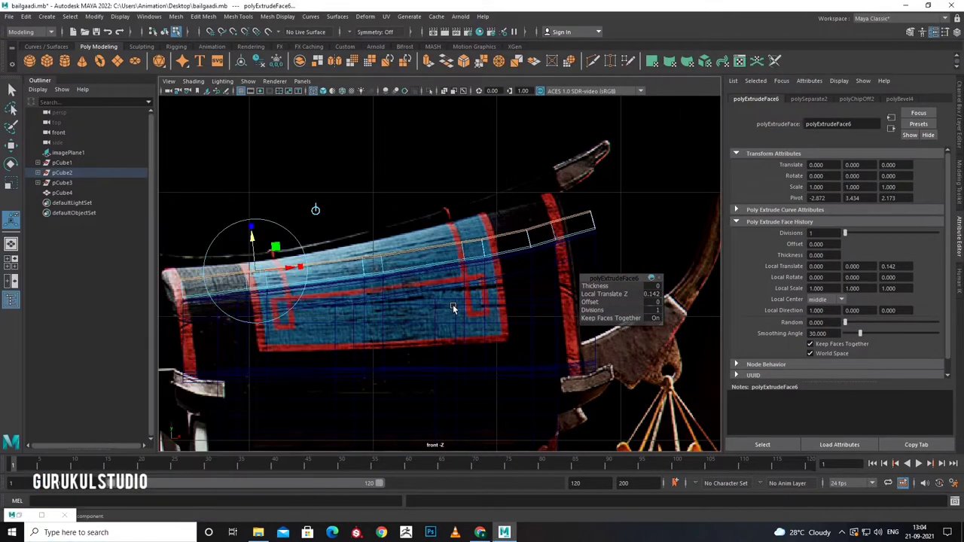
{"action": "left_click", "coordinate": [602, 218]}
{"action": "middle_click_drag", "start_coordinate": [226, 263], "coordinate": [331, 245], "text": "alt"}
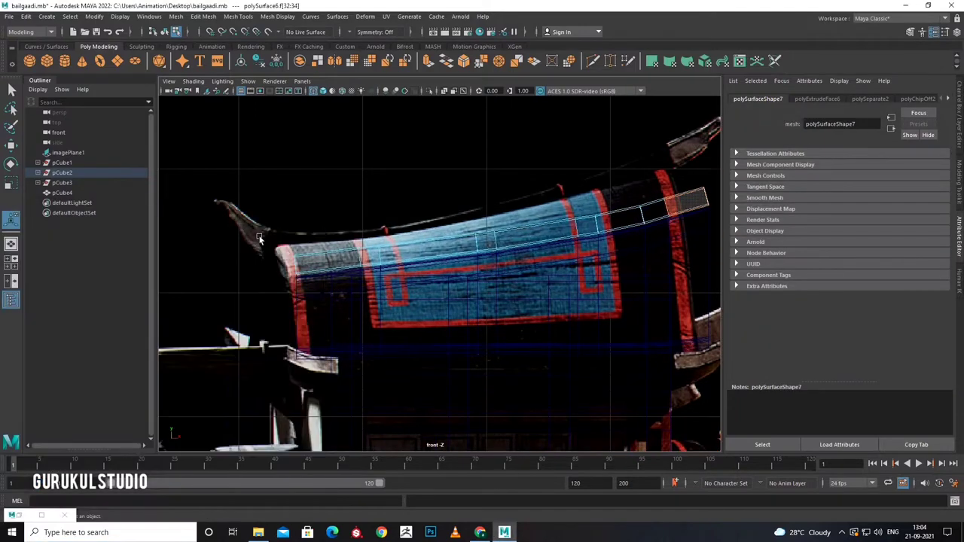
{"action": "middle_click_drag", "start_coordinate": [484, 288], "coordinate": [517, 245], "text": "alt"}
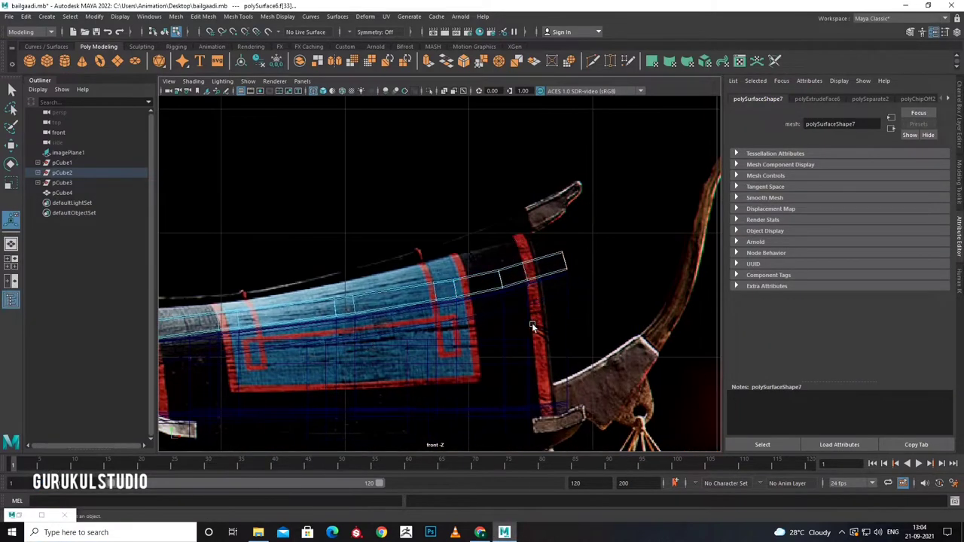
{"action": "key", "text": "ctrl+e"}
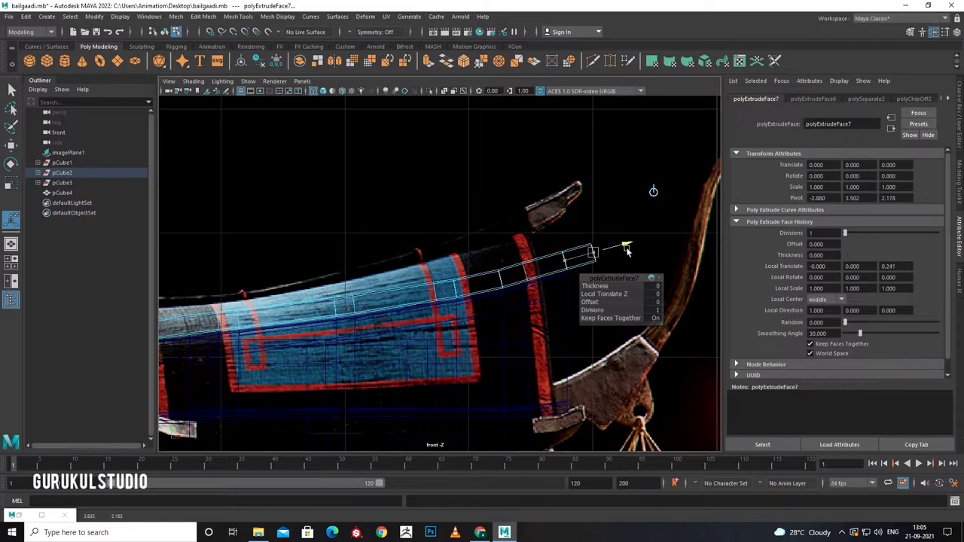
{"action": "key", "text": "w"}
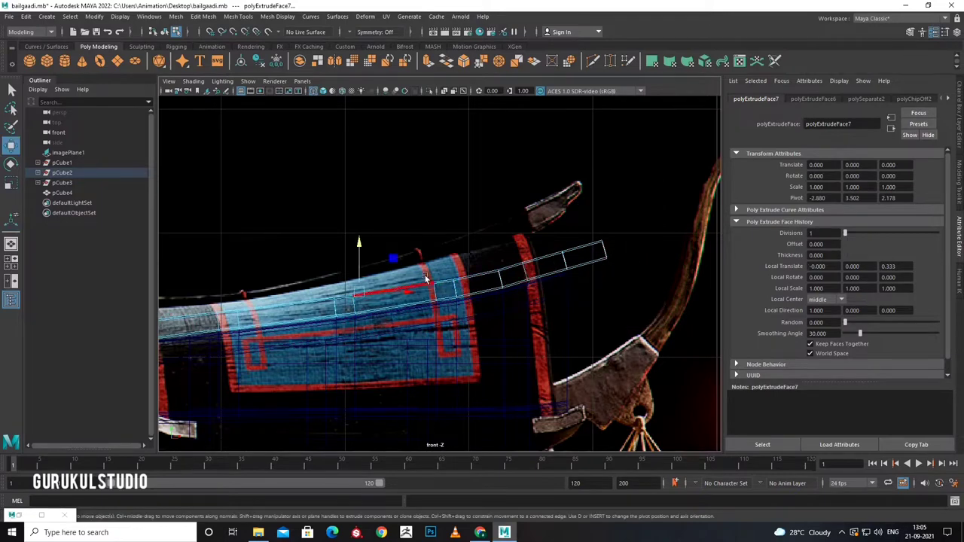
{"action": "middle_click_drag", "start_coordinate": [359, 241], "coordinate": [471, 240], "text": "alt"}
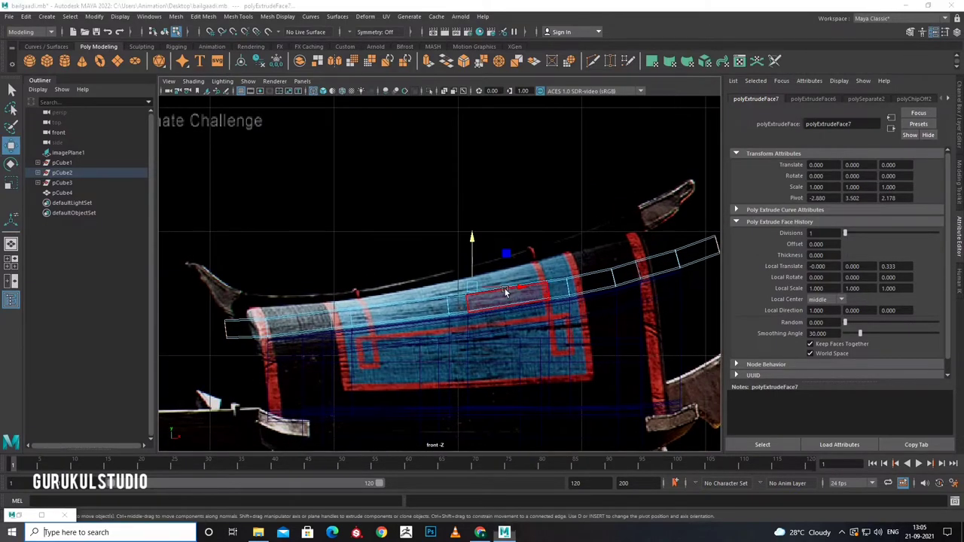
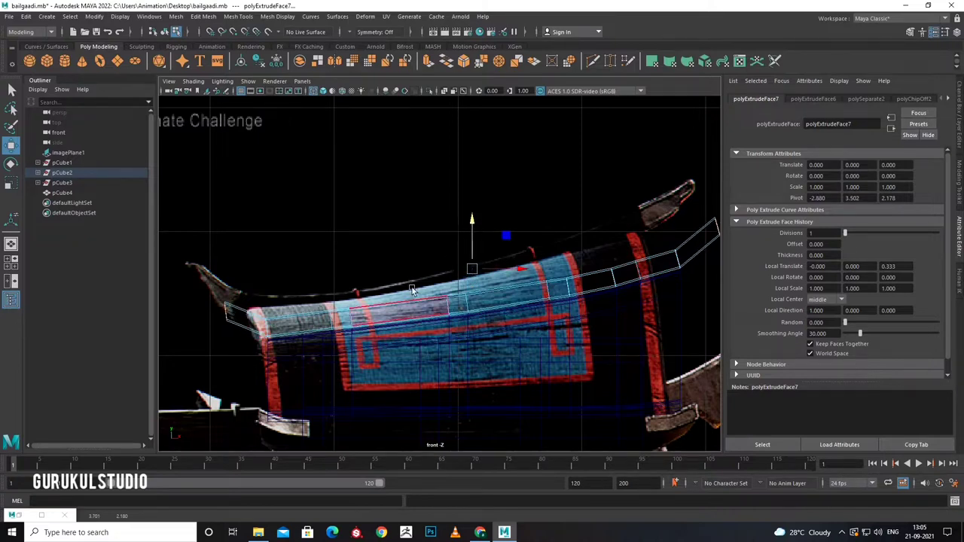
In vertex mode, select the strip's tip vertices and lift the upper pair slightly.
{"action": "right_click_drag", "start_coordinate": [244, 255], "coordinate": [244, 309]}
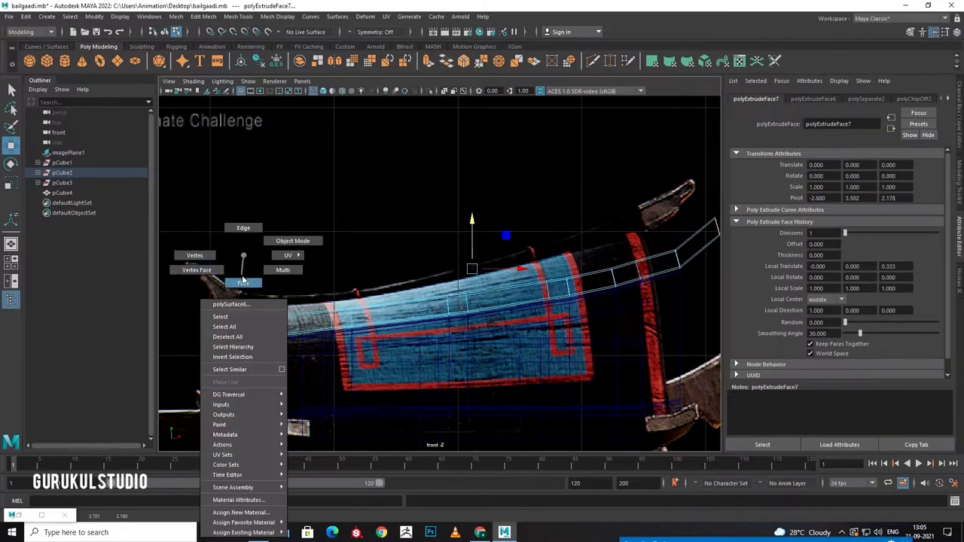
{"action": "scroll", "coordinate": [264, 326], "scroll_direction": "up", "scroll_amount": 3}
{"action": "scroll", "coordinate": [366, 328], "scroll_direction": "up", "scroll_amount": 2}
{"action": "right_click_drag", "start_coordinate": [303, 332], "coordinate": [258, 305]}
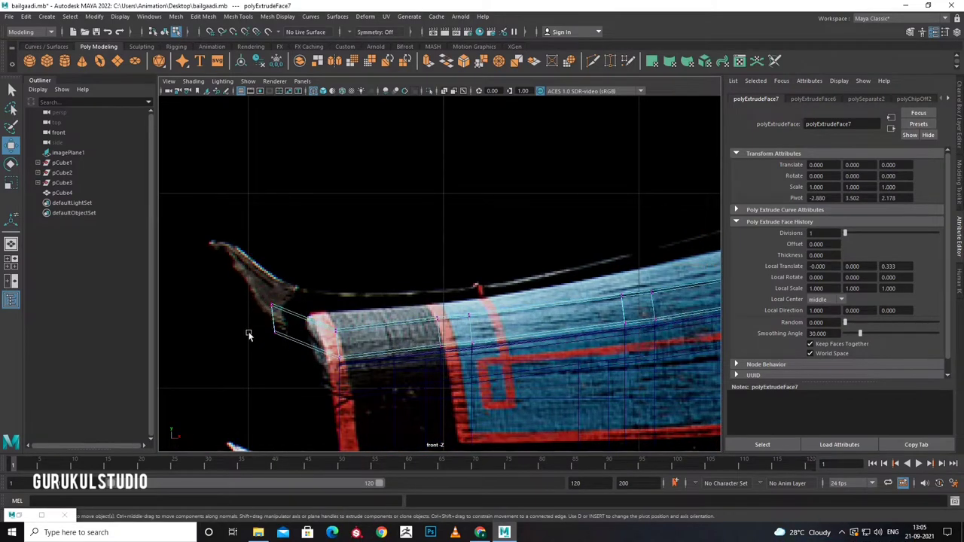
{"action": "scroll", "coordinate": [248, 335], "scroll_direction": "up", "scroll_amount": 2}
{"action": "mouse_move", "coordinate": [297, 302]}
{"action": "left_mouse_down"}
{"action": "mouse_move", "coordinate": [344, 335]}
{"action": "mouse_move", "coordinate": [335, 344]}
{"action": "left_mouse_up"}
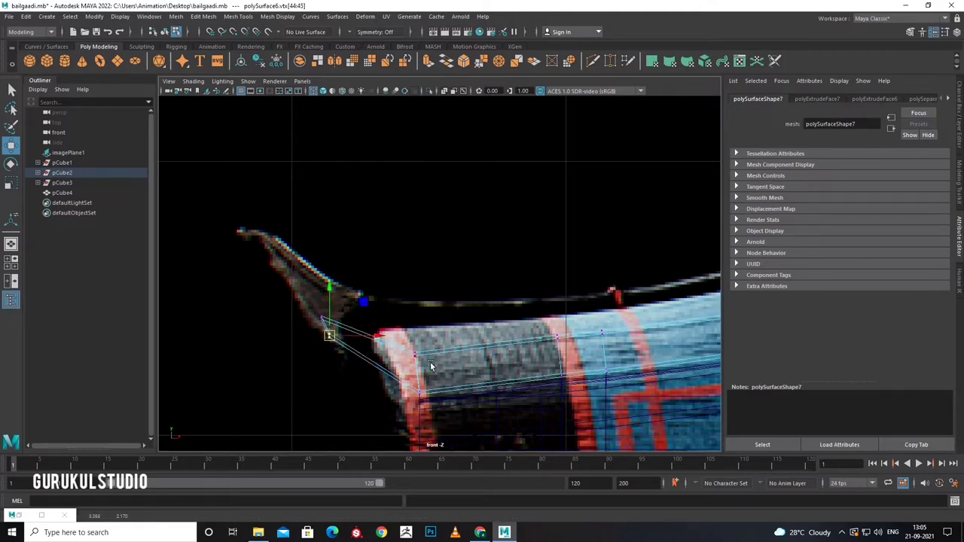
{"action": "middle_click_drag", "start_coordinate": [429, 366], "coordinate": [427, 249], "text": "alt"}
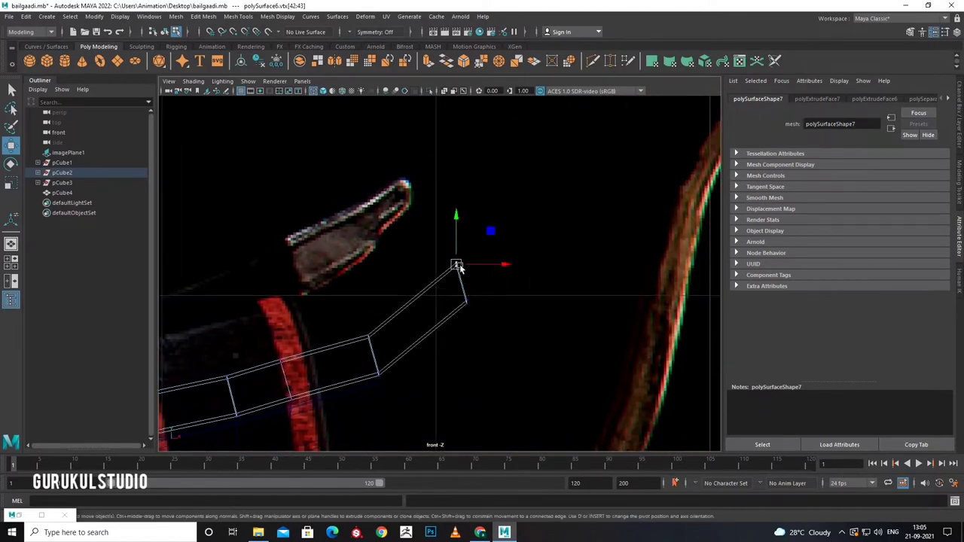
{"action": "left_click_drag", "start_coordinate": [459, 269], "coordinate": [460, 256]}
{"action": "left_click_drag", "start_coordinate": [456, 312], "coordinate": [471, 287]}
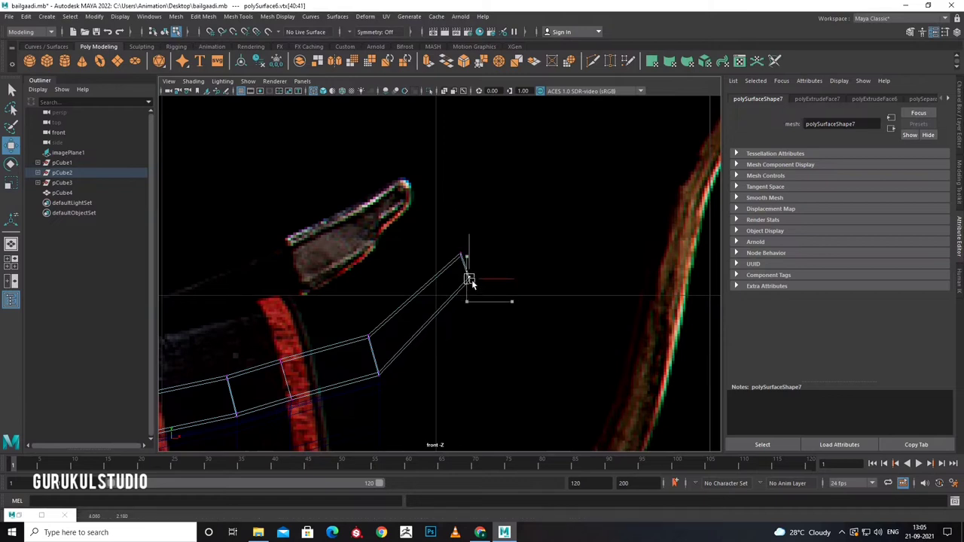
Lower and reposition the tip vertices to form an angled corner.
{"action": "left_click", "coordinate": [594, 61]}
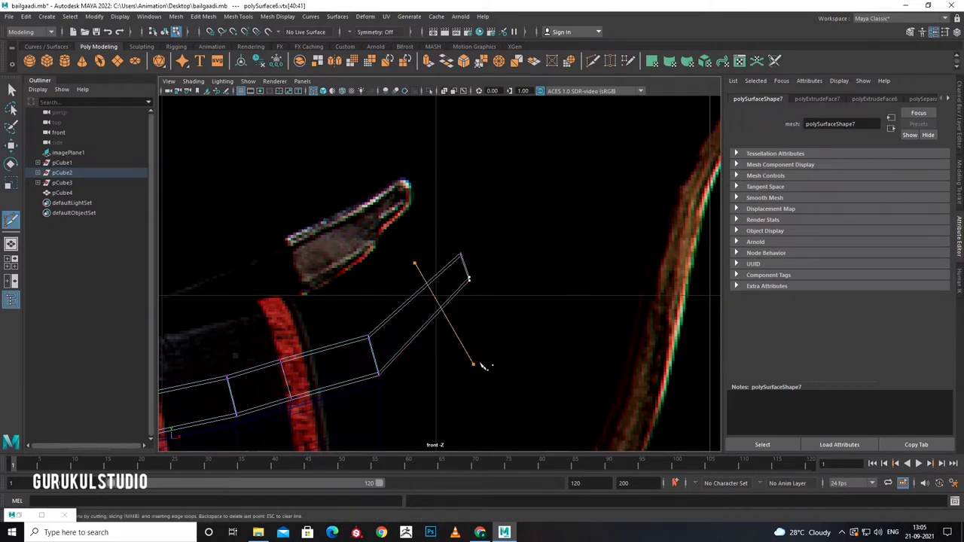
{"action": "key", "text": "w"}
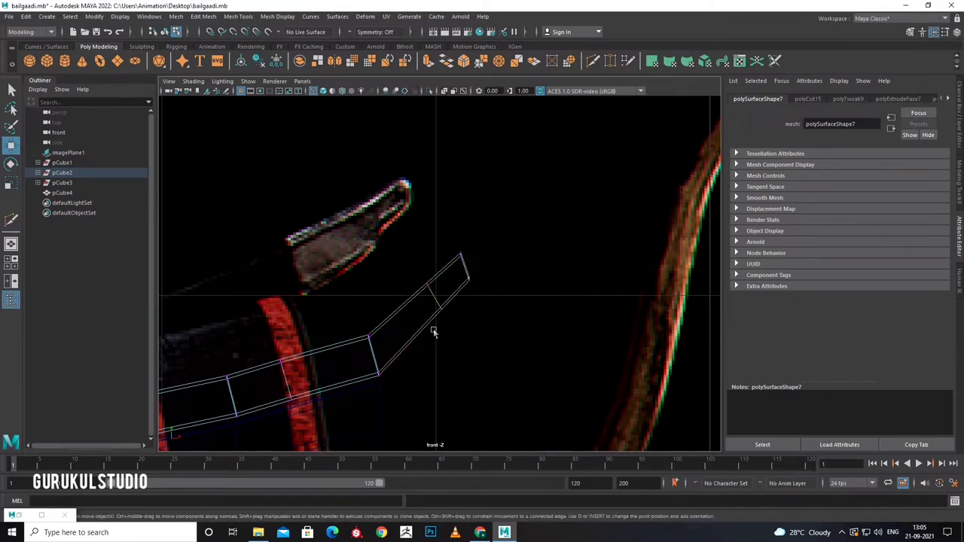
{"action": "right_click_drag", "start_coordinate": [441, 269], "coordinate": [394, 269]}
{"action": "left_click", "coordinate": [440, 309]}
{"action": "left_click_drag", "start_coordinate": [441, 273], "coordinate": [443, 280]}
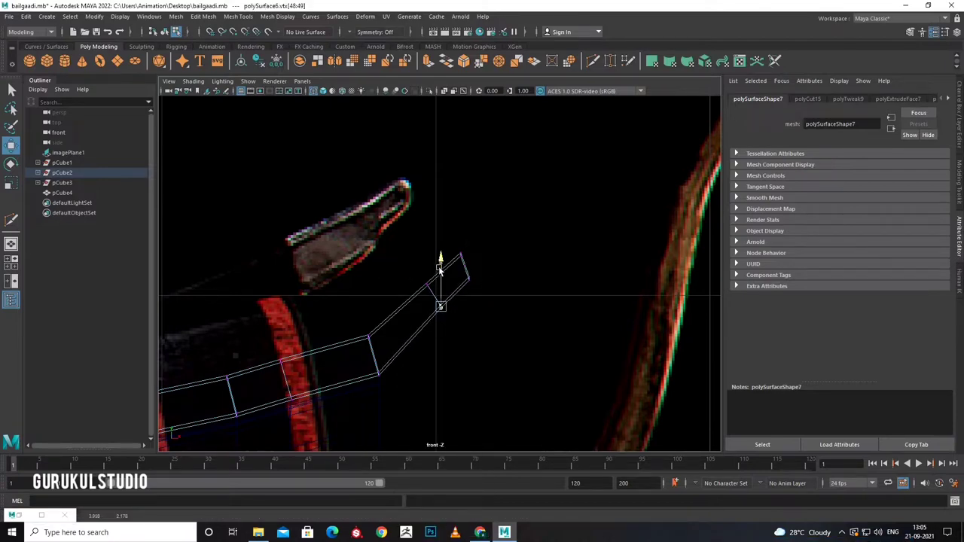
{"action": "scroll", "coordinate": [441, 271], "scroll_direction": "up", "scroll_amount": 2}
{"action": "scroll", "coordinate": [441, 311], "scroll_direction": "up", "scroll_amount": 3}
{"action": "scroll", "coordinate": [433, 244], "scroll_direction": "up", "scroll_amount": 2}
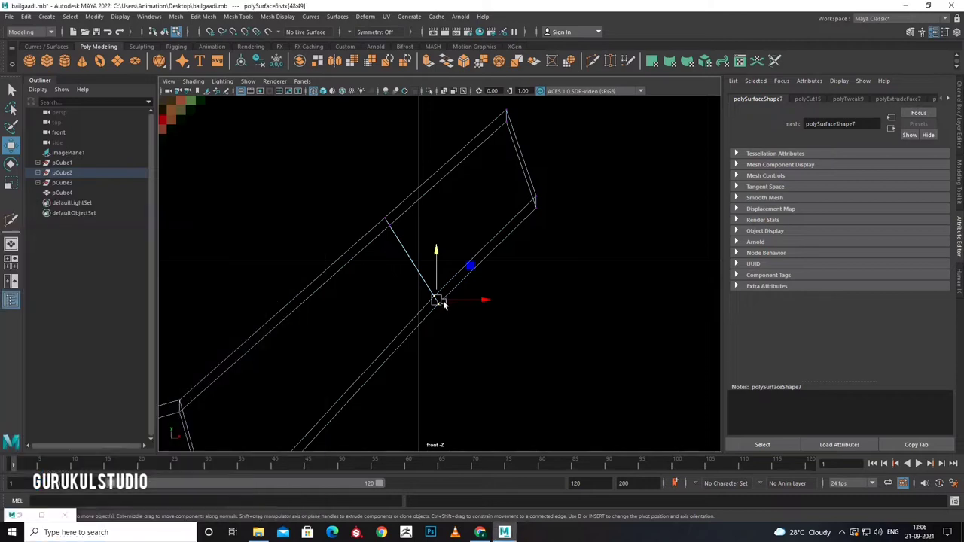
{"action": "mouse_move", "coordinate": [449, 305]}
{"action": "middle_mouse_down"}
{"action": "mouse_move", "coordinate": [469, 308]}
{"action": "mouse_move", "coordinate": [445, 318]}
{"action": "mouse_move", "coordinate": [512, 370]}
{"action": "middle_mouse_up"}
Select the four tip vertices and insert an edge loop near the tip.
{"action": "mouse_move", "coordinate": [504, 246]}
{"action": "middle_mouse_down", "text": "alt"}
{"action": "mouse_move", "coordinate": [423, 300]}
{"action": "mouse_move", "coordinate": [379, 343]}
{"action": "middle_mouse_up", "text": "alt"}
{"action": "right_click_drag", "start_coordinate": [366, 255], "coordinate": [412, 244]}
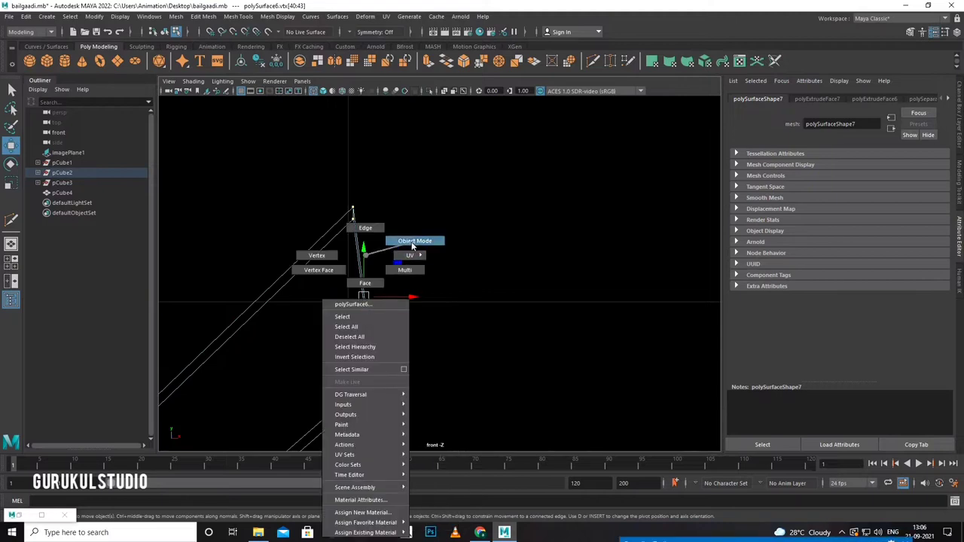
{"action": "right_click_drag", "start_coordinate": [322, 286], "coordinate": [365, 307], "text": "shift"}
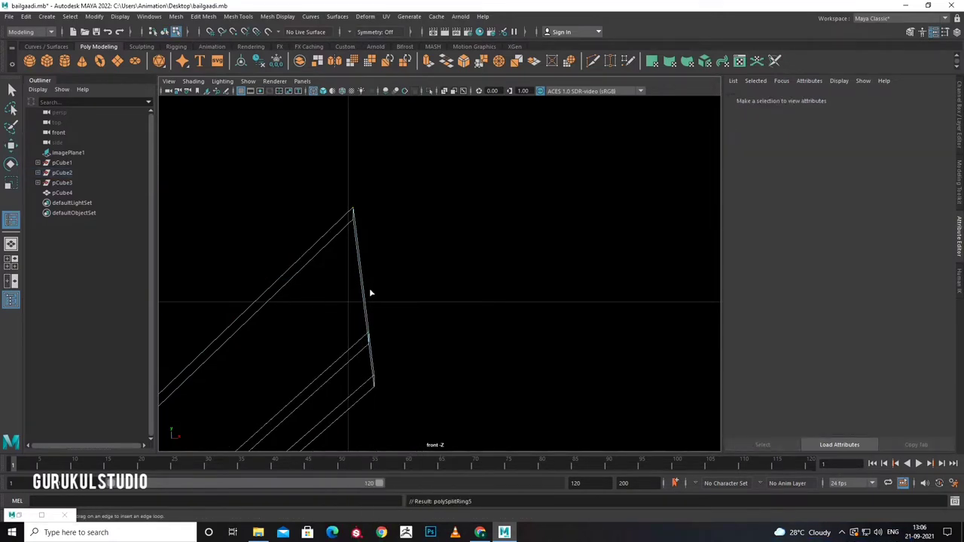
Extrude the strip's end face upward.
{"action": "key", "text": "q"}
{"action": "mouse_move", "coordinate": [346, 303]}
{"action": "left_mouse_down"}
{"action": "mouse_move", "coordinate": [386, 289]}
{"action": "mouse_move", "coordinate": [419, 256]}
{"action": "mouse_move", "coordinate": [490, 221]}
{"action": "mouse_move", "coordinate": [469, 127]}
{"action": "left_mouse_up"}
{"action": "key", "text": "ctrl+e"}
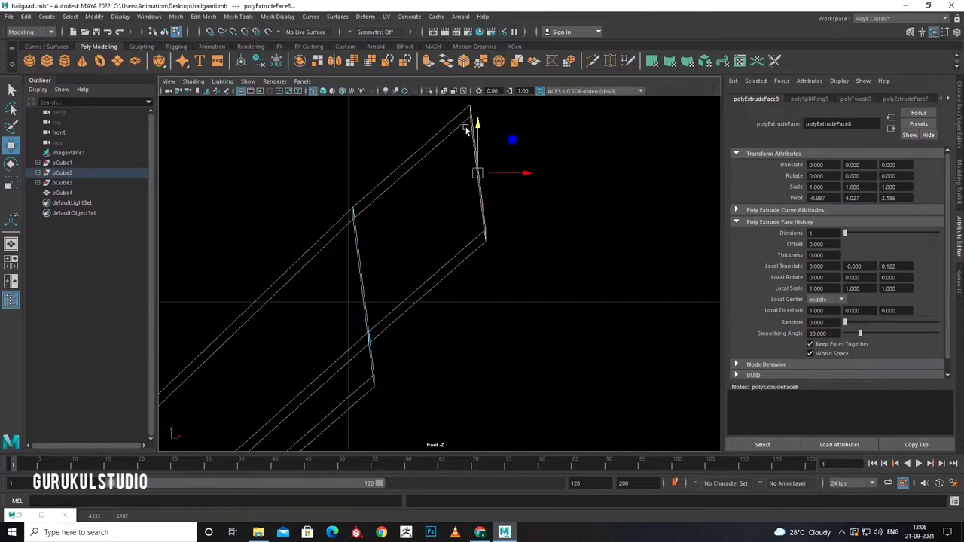
{"action": "key", "text": "space"}
{"action": "key", "text": "space"}
Bevel a strip edge with 2 segments at fraction 0.5 to soften the bend.
{"action": "mouse_move", "coordinate": [563, 214]}
{"action": "left_mouse_down", "text": "alt"}
{"action": "mouse_move", "coordinate": [540, 253]}
{"action": "mouse_move", "coordinate": [389, 385]}
{"action": "mouse_move", "coordinate": [437, 326]}
{"action": "left_mouse_up", "text": "alt"}
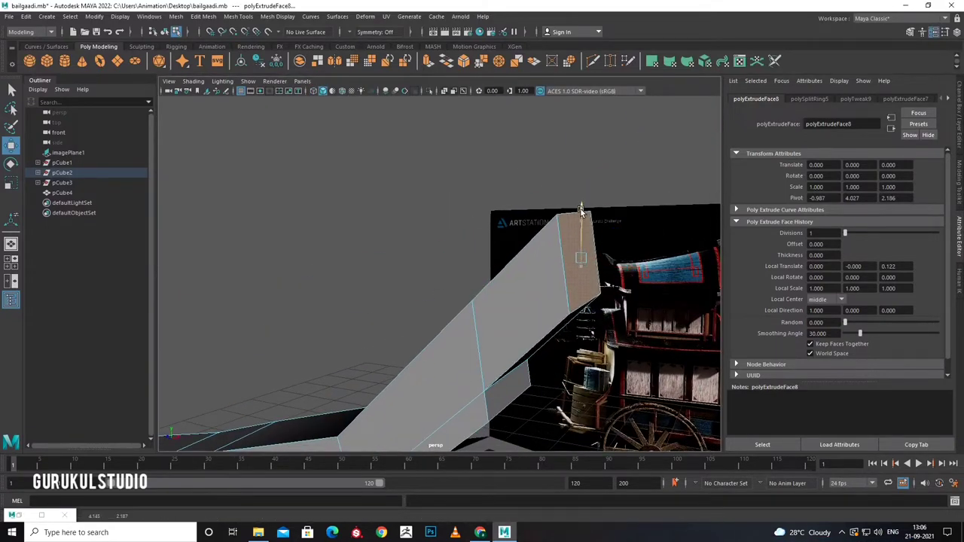
{"action": "mouse_move", "coordinate": [572, 219]}
{"action": "left_mouse_down", "text": "alt"}
{"action": "mouse_move", "coordinate": [508, 282]}
{"action": "mouse_move", "coordinate": [500, 325]}
{"action": "left_mouse_up", "text": "alt"}
{"action": "left_click", "coordinate": [501, 322]}
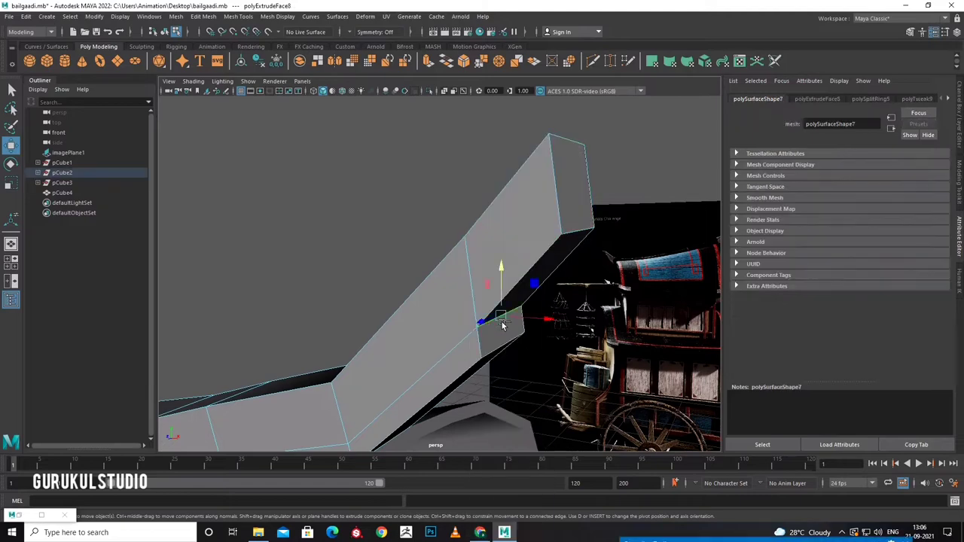
{"action": "right_click_drag", "start_coordinate": [542, 313], "coordinate": [491, 308], "text": "shift"}
{"action": "mouse_move", "coordinate": [436, 300]}
{"action": "left_mouse_down", "text": "alt"}
{"action": "mouse_move", "coordinate": [495, 294]}
{"action": "mouse_move", "coordinate": [509, 435]}
{"action": "mouse_move", "coordinate": [395, 402]}
{"action": "mouse_move", "coordinate": [442, 409]}
{"action": "mouse_move", "coordinate": [379, 428]}
{"action": "left_mouse_up", "text": "alt"}
{"action": "left_click", "coordinate": [509, 436]}
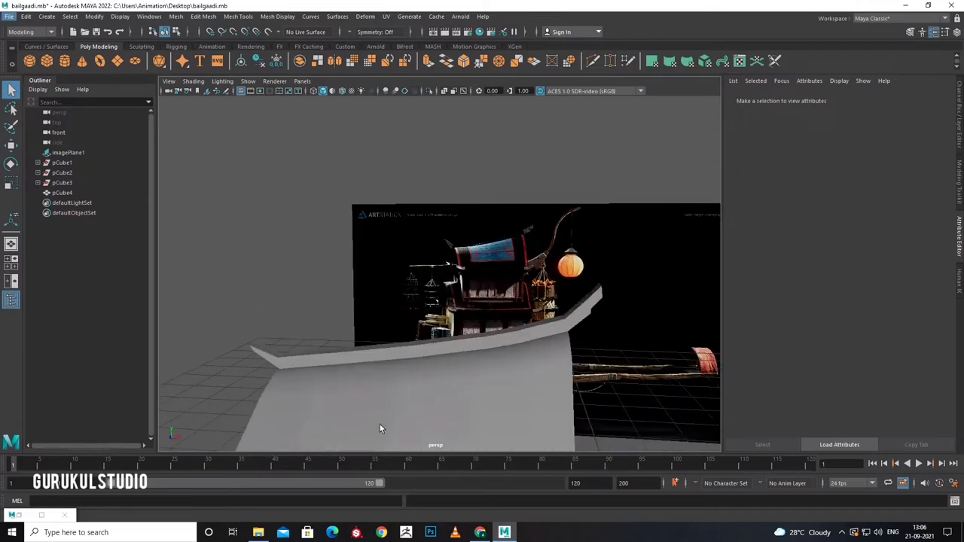
In the maximized front view, select the roof's left tip face and extrude it.
{"action": "left_click", "coordinate": [276, 407]}
{"action": "key", "text": "space"}
{"action": "key", "text": "space"}
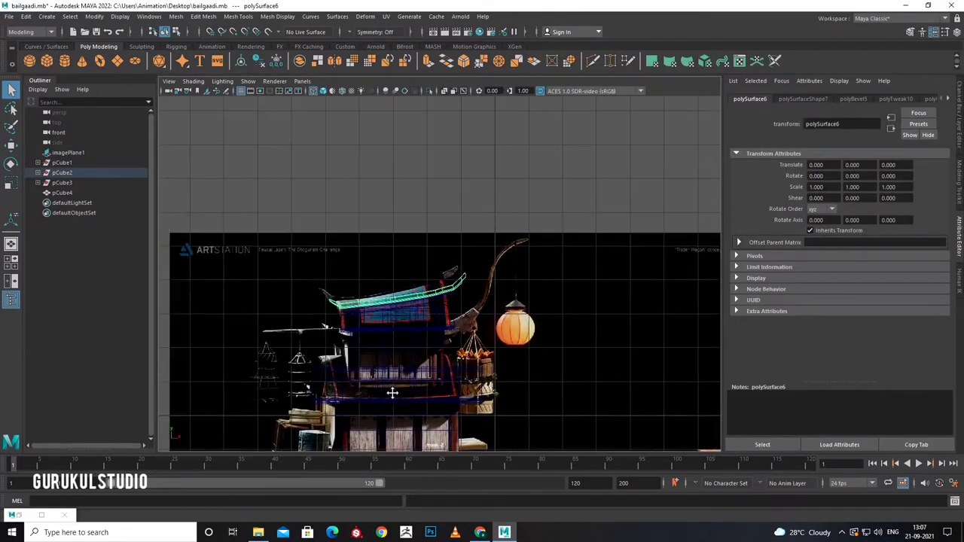
{"action": "key", "text": "f"}
{"action": "right_click_drag", "start_coordinate": [426, 397], "coordinate": [533, 371], "text": "alt"}
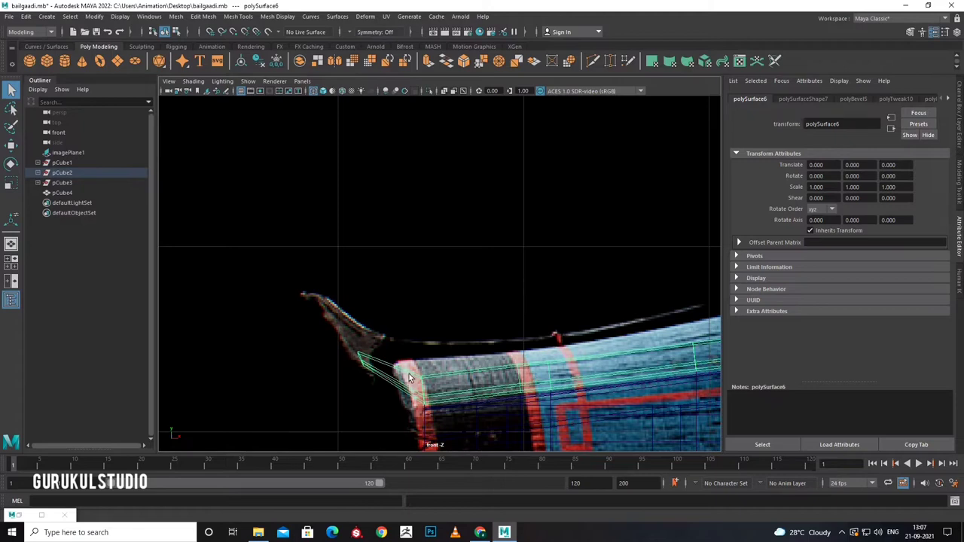
{"action": "right_click_drag", "start_coordinate": [409, 378], "coordinate": [409, 407]}
{"action": "left_click", "coordinate": [382, 419]}
{"action": "key", "text": "ctrl+e"}
{"action": "type", "text": "0.05"}
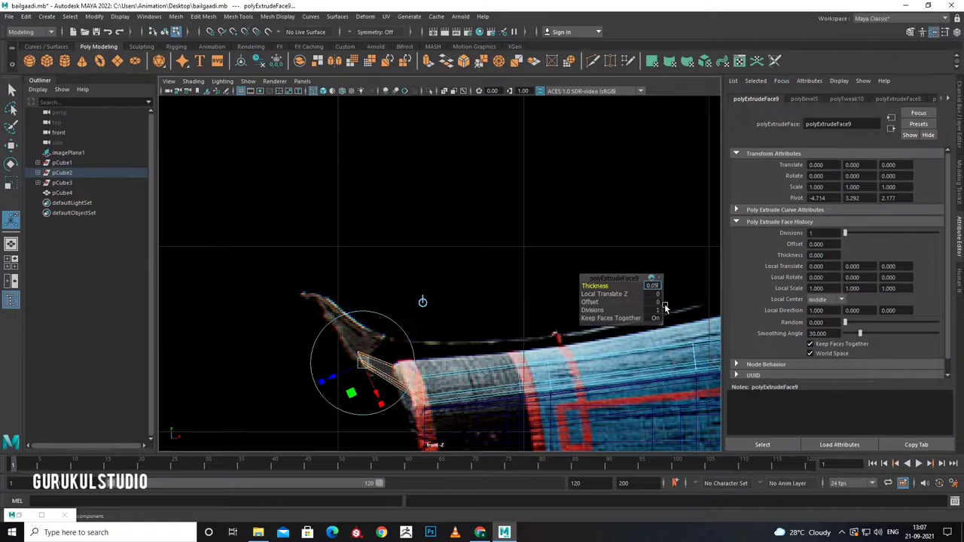
Set the extrusion thickness to 0.02, then orbit the perspective view to check it.
{"action": "key", "text": "Return"}
{"action": "type", "text": "3"}
{"action": "key", "text": "Return"}
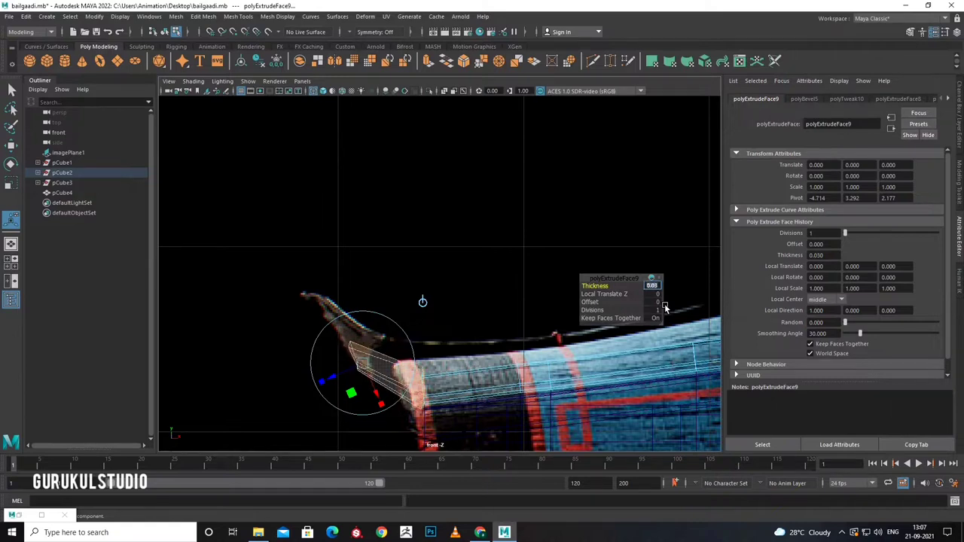
{"action": "type", "text": "1"}
{"action": "key", "text": "Return"}
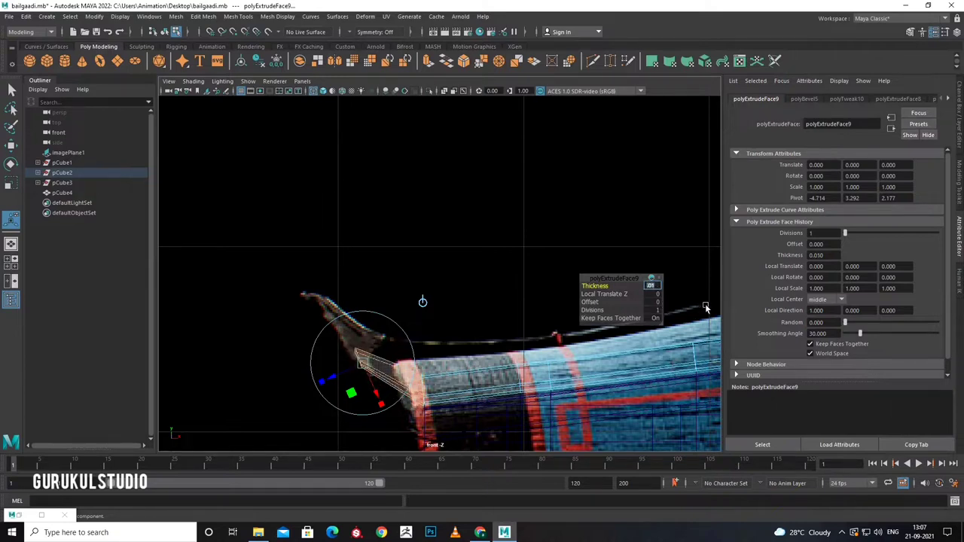
{"action": "type", "text": "2"}
{"action": "key", "text": "Return"}
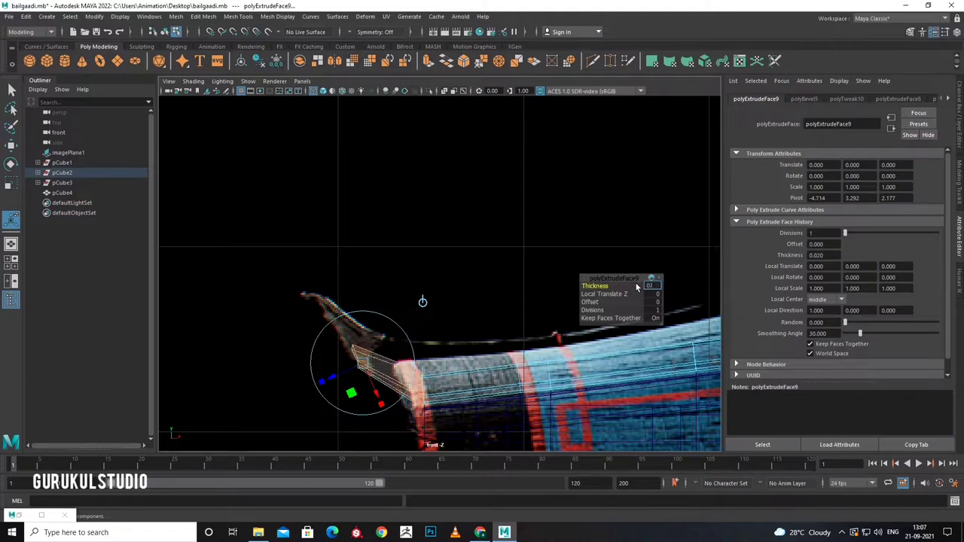
{"action": "left_click", "coordinate": [473, 319]}
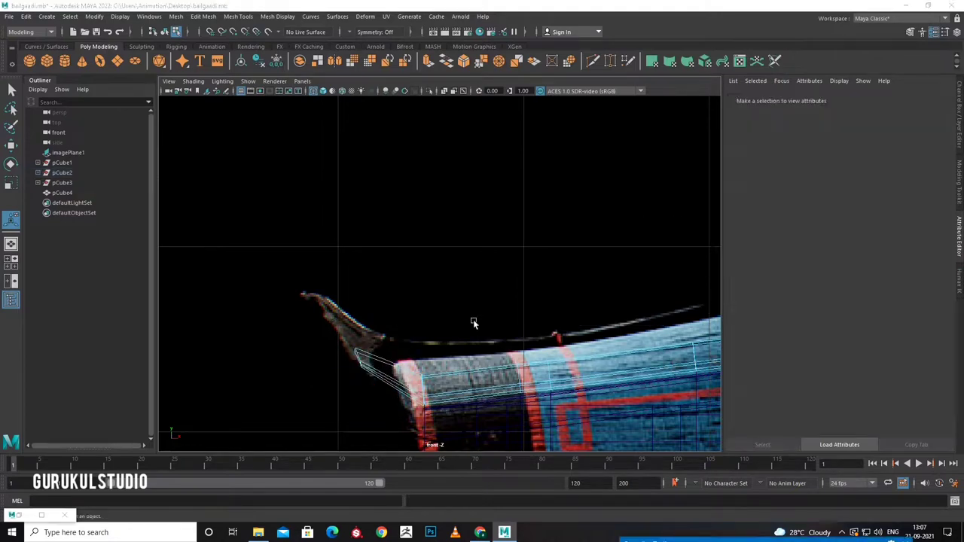
{"action": "middle_click_drag", "start_coordinate": [268, 365], "coordinate": [331, 231], "text": "alt"}
{"action": "mouse_move", "coordinate": [330, 232]}
{"action": "left_mouse_down", "text": "alt"}
{"action": "mouse_move", "coordinate": [460, 354]}
{"action": "mouse_move", "coordinate": [422, 375]}
{"action": "mouse_move", "coordinate": [592, 265]}
{"action": "mouse_move", "coordinate": [535, 327]}
{"action": "left_mouse_up", "text": "alt"}
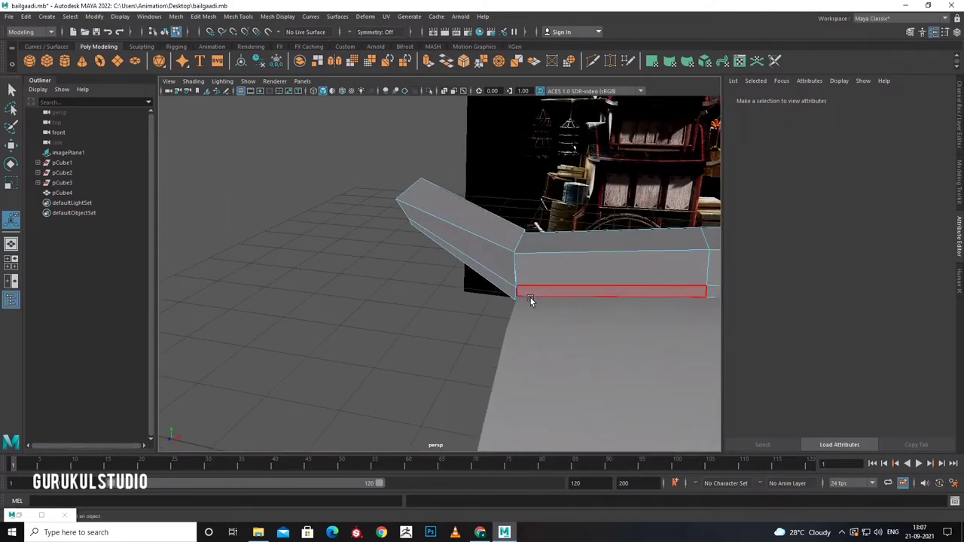
Insert an edge loop near the beam's corner joint.
{"action": "mouse_move", "coordinate": [529, 277]}
{"action": "left_mouse_down", "text": "alt"}
{"action": "mouse_move", "coordinate": [482, 301]}
{"action": "mouse_move", "coordinate": [478, 280]}
{"action": "mouse_move", "coordinate": [495, 284]}
{"action": "mouse_move", "coordinate": [459, 275]}
{"action": "left_mouse_up", "text": "alt"}
{"action": "key", "text": "3"}
{"action": "right_click", "coordinate": [459, 275]}
{"action": "key", "text": "1"}
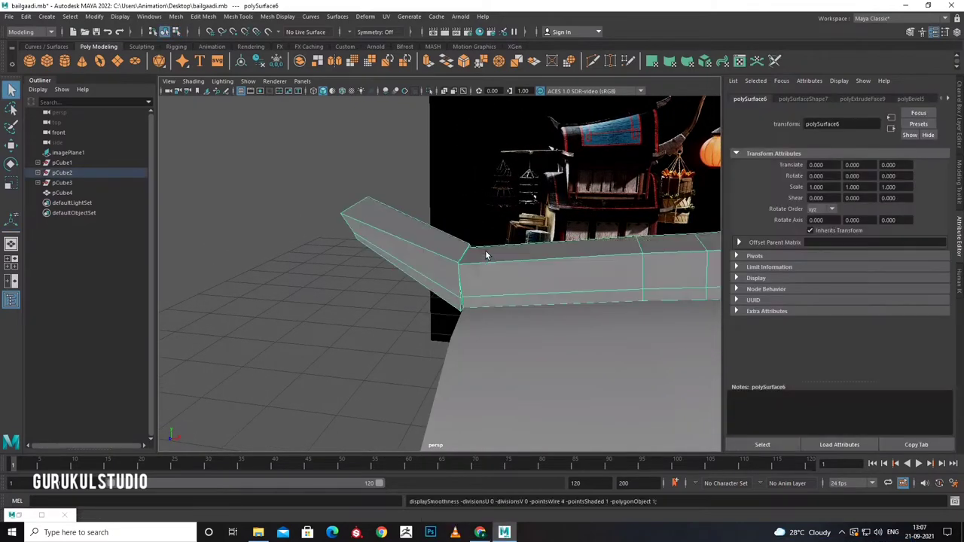
{"action": "right_click", "coordinate": [485, 265], "text": "shift"}
{"action": "left_click", "coordinate": [422, 280]}
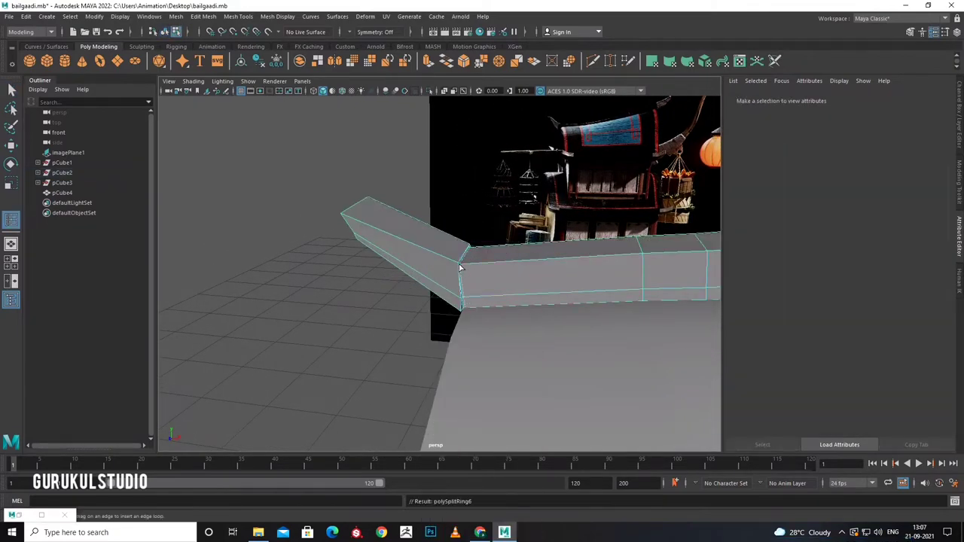
{"action": "right_click_drag", "start_coordinate": [460, 267], "coordinate": [561, 318], "text": "alt"}
{"action": "left_click_drag", "start_coordinate": [553, 317], "coordinate": [342, 344], "text": "alt"}
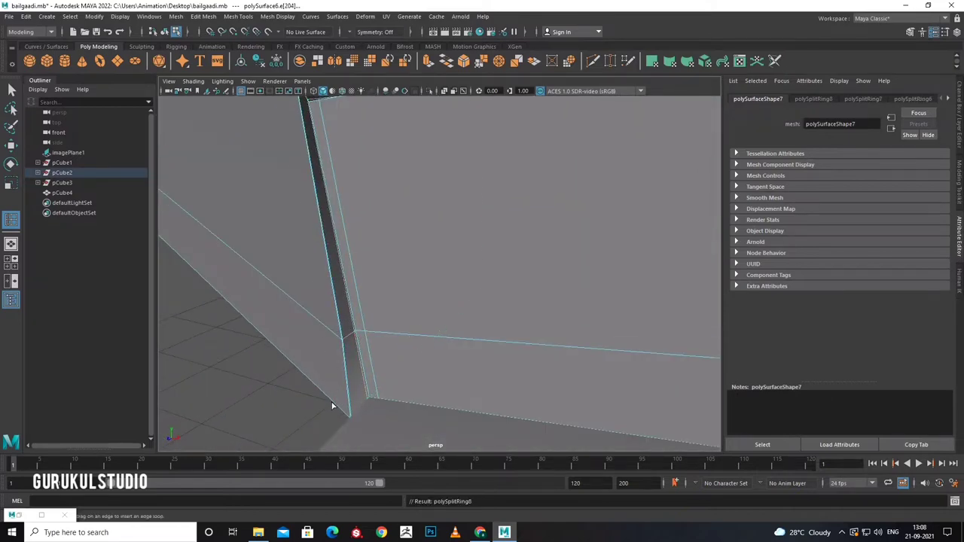
Insert another edge loop at the beam's bend.
{"action": "right_click_drag", "start_coordinate": [346, 426], "coordinate": [333, 398], "text": "alt"}
{"action": "left_click_drag", "start_coordinate": [334, 397], "coordinate": [407, 286], "text": "alt"}
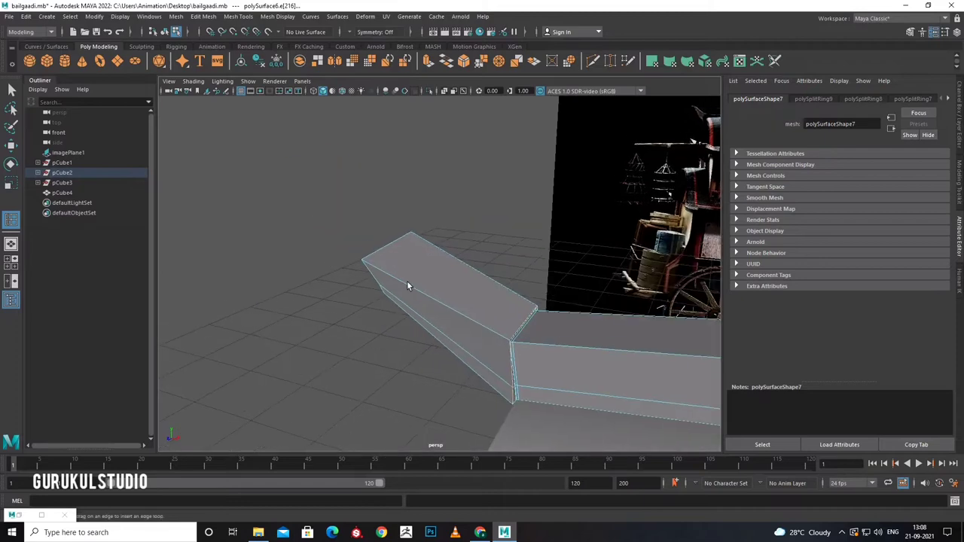
{"action": "right_click_drag", "start_coordinate": [363, 263], "coordinate": [538, 319], "text": "alt"}
{"action": "mouse_move", "coordinate": [538, 319]}
{"action": "left_mouse_down", "text": "alt"}
{"action": "mouse_move", "coordinate": [366, 329]}
{"action": "mouse_move", "coordinate": [405, 310]}
{"action": "left_mouse_up", "text": "alt"}
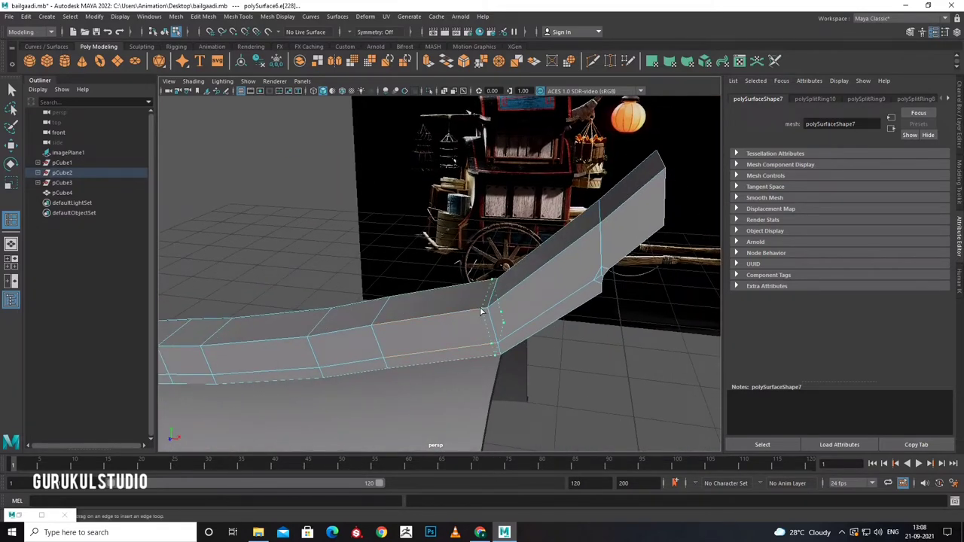
{"action": "left_click", "coordinate": [481, 311]}
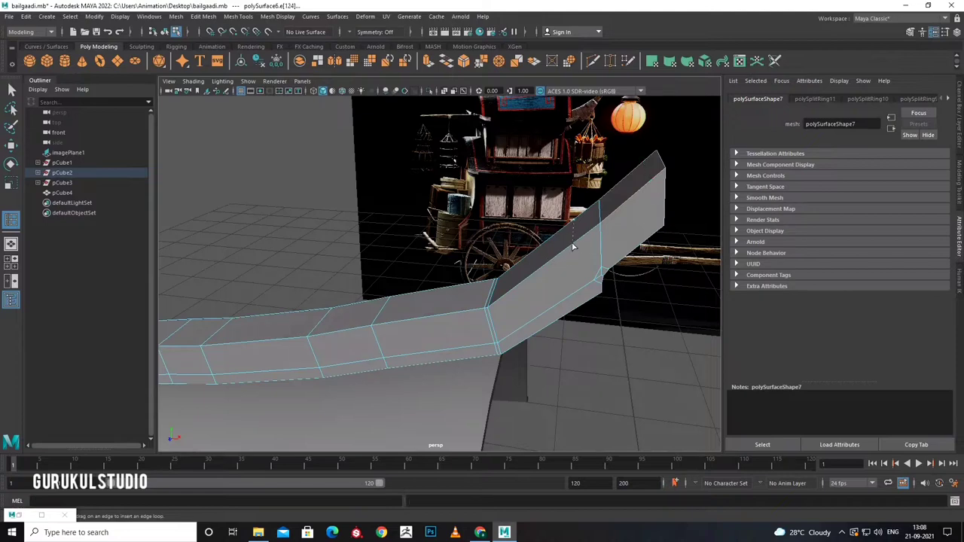
Preview the beam smoothed, exit the edge loop tool and deselect the beam.
{"action": "key", "text": "3"}
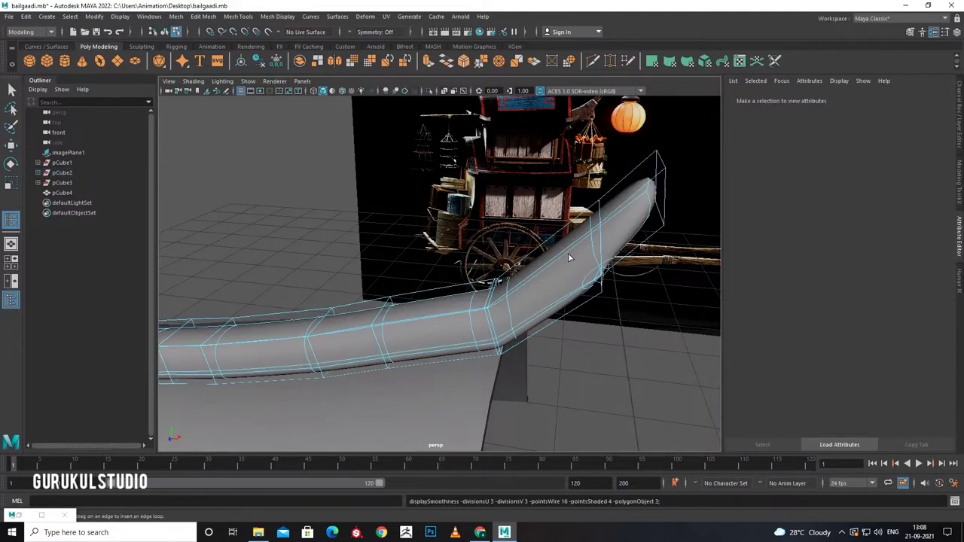
{"action": "mouse_move", "coordinate": [577, 249]}
{"action": "left_mouse_down", "text": "alt"}
{"action": "mouse_move", "coordinate": [586, 250]}
{"action": "mouse_move", "coordinate": [572, 308]}
{"action": "left_mouse_up", "text": "alt"}
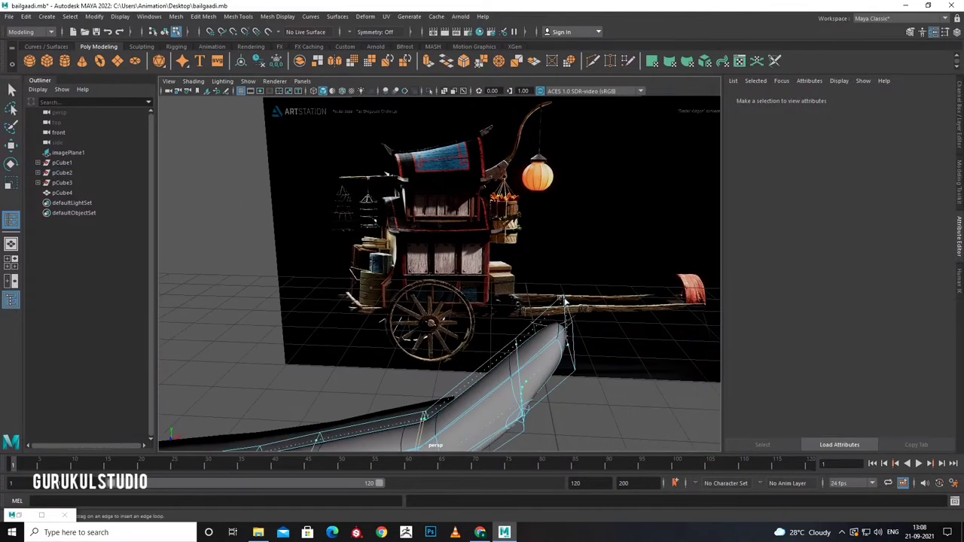
{"action": "left_click", "coordinate": [568, 326]}
{"action": "left_click_drag", "start_coordinate": [571, 324], "coordinate": [552, 331], "text": "alt"}
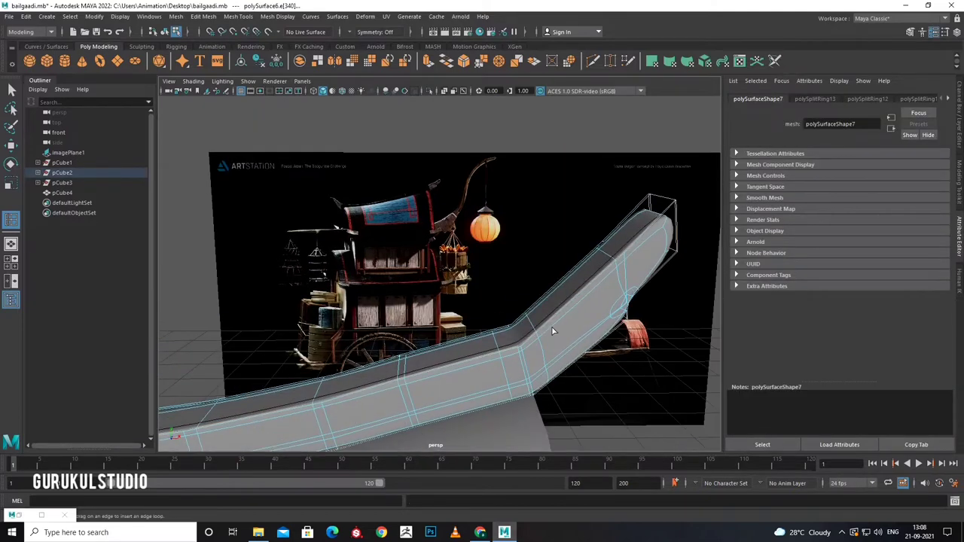
{"action": "key", "text": "q"}
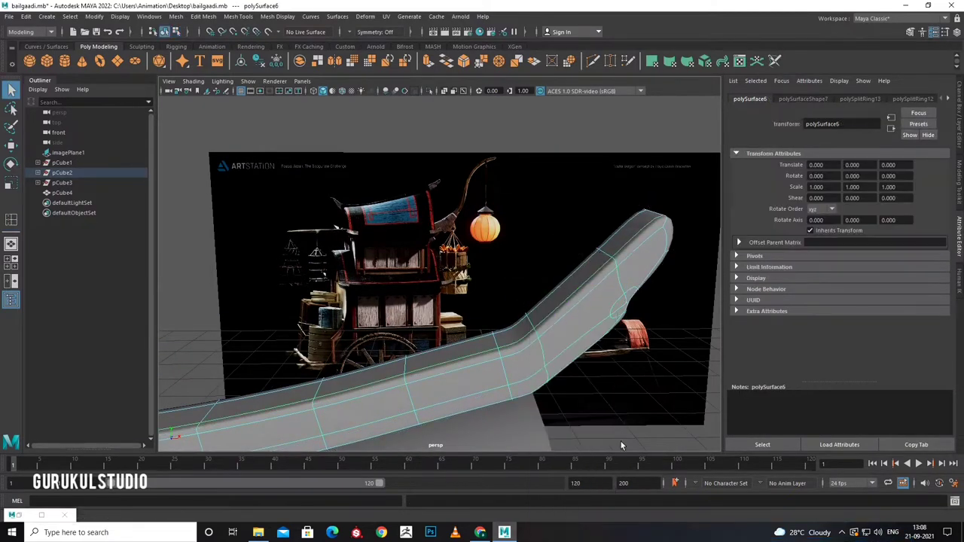
{"action": "left_click", "coordinate": [621, 441]}
{"action": "mouse_move", "coordinate": [621, 441]}
{"action": "left_mouse_down", "text": "alt"}
{"action": "mouse_move", "coordinate": [554, 424]}
{"action": "mouse_move", "coordinate": [581, 390]}
{"action": "mouse_move", "coordinate": [555, 404]}
{"action": "mouse_move", "coordinate": [481, 389]}
{"action": "left_mouse_up", "text": "alt"}
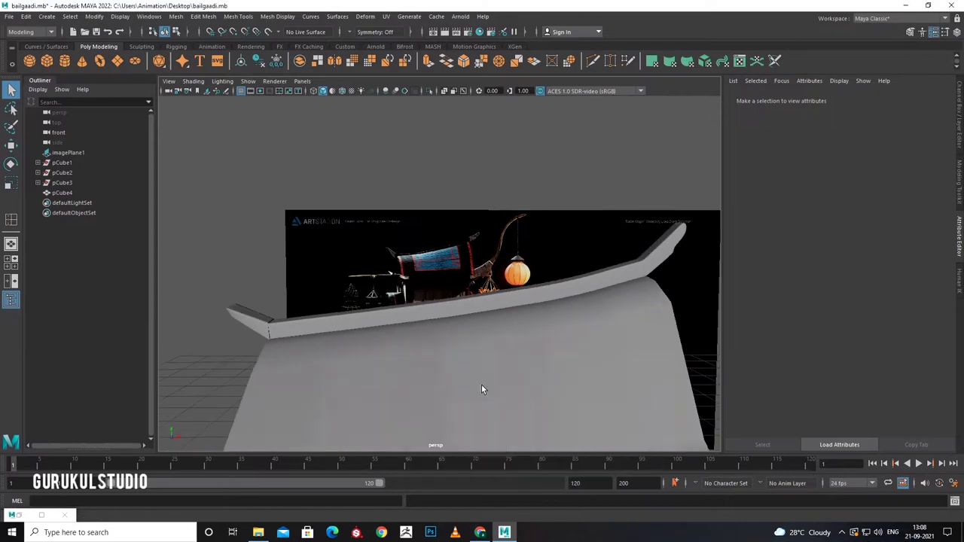
{"action": "key", "text": "space"}
{"action": "key", "text": "space"}
Select the beam's left tip vertices and move them to match the reference.
{"action": "mouse_move", "coordinate": [404, 256]}
{"action": "right_mouse_down"}
{"action": "mouse_move", "coordinate": [403, 357]}
{"action": "mouse_move", "coordinate": [356, 256]}
{"action": "right_mouse_up"}
{"action": "middle_click_drag", "start_coordinate": [357, 384], "coordinate": [326, 364], "text": "alt"}
{"action": "left_click_drag", "start_coordinate": [260, 282], "coordinate": [384, 409]}
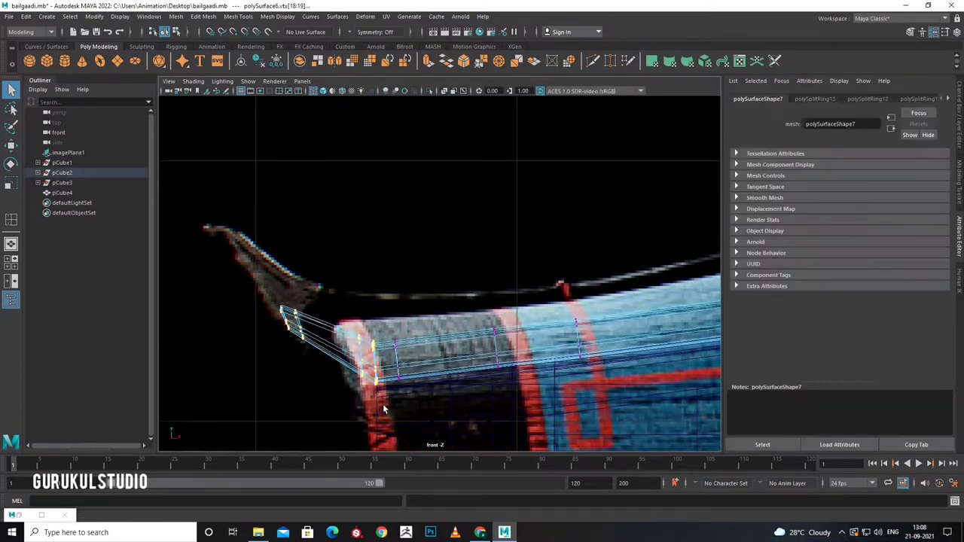
{"action": "key", "text": "w"}
{"action": "mouse_move", "coordinate": [373, 345]}
{"action": "left_mouse_down"}
{"action": "mouse_move", "coordinate": [324, 346]}
{"action": "mouse_move", "coordinate": [333, 345]}
{"action": "mouse_move", "coordinate": [329, 323]}
{"action": "mouse_move", "coordinate": [306, 318]}
{"action": "mouse_move", "coordinate": [305, 309]}
{"action": "mouse_move", "coordinate": [333, 308]}
{"action": "left_mouse_up"}
{"action": "key", "text": "e"}
{"action": "key", "text": "w"}
{"action": "mouse_move", "coordinate": [377, 331]}
{"action": "left_mouse_down"}
{"action": "mouse_move", "coordinate": [427, 364]}
{"action": "mouse_move", "coordinate": [414, 366]}
{"action": "left_mouse_up"}
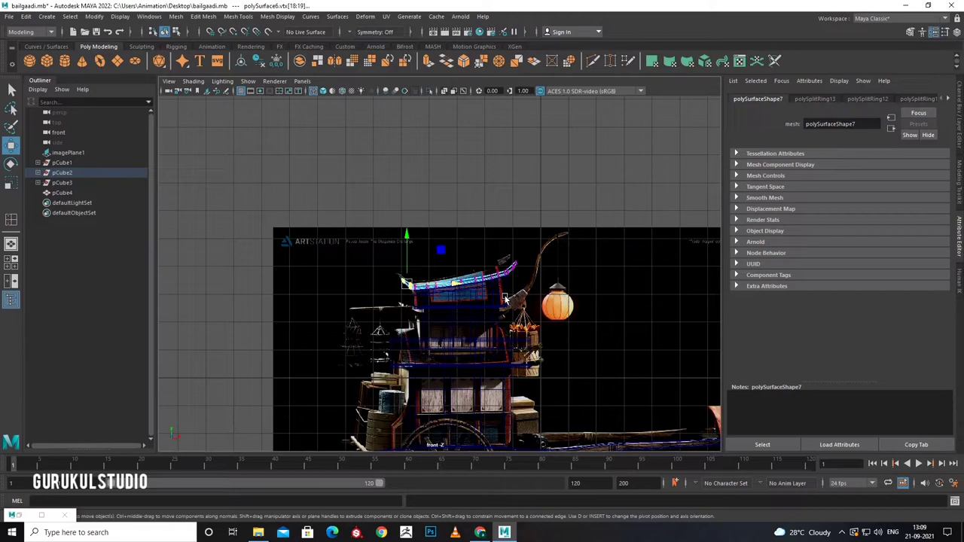
Rotate the right tip vertices upward to follow the reference's upturned end.
{"action": "scroll", "coordinate": [406, 346], "scroll_direction": "up", "scroll_amount": 3}
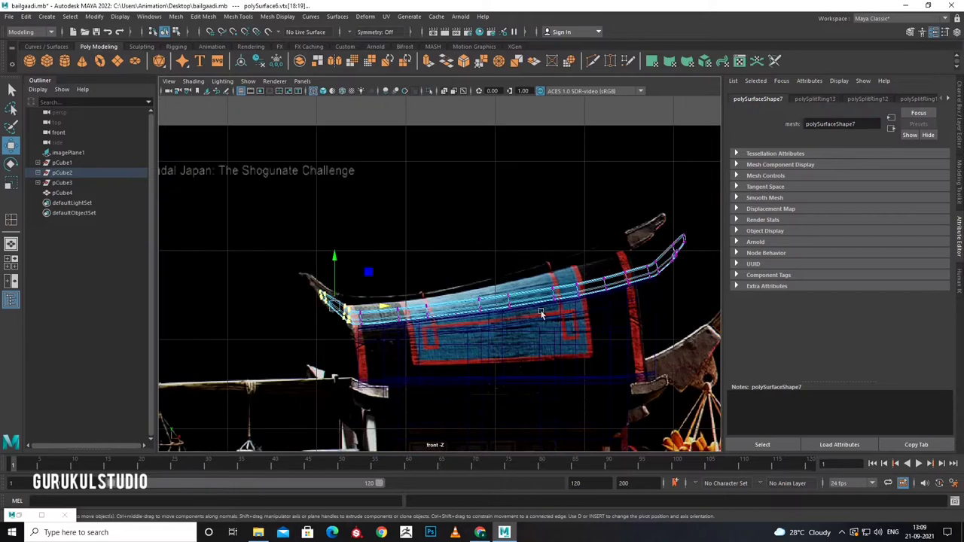
{"action": "scroll", "coordinate": [418, 327], "scroll_direction": "up", "scroll_amount": 3}
{"action": "scroll", "coordinate": [428, 310], "scroll_direction": "up", "scroll_amount": 3}
{"action": "left_click", "coordinate": [456, 304]}
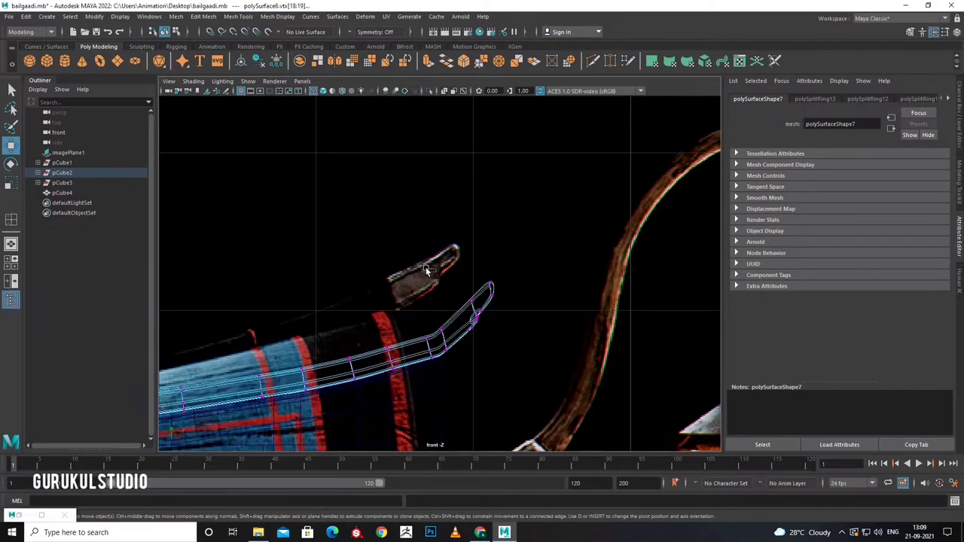
{"action": "key", "text": "e"}
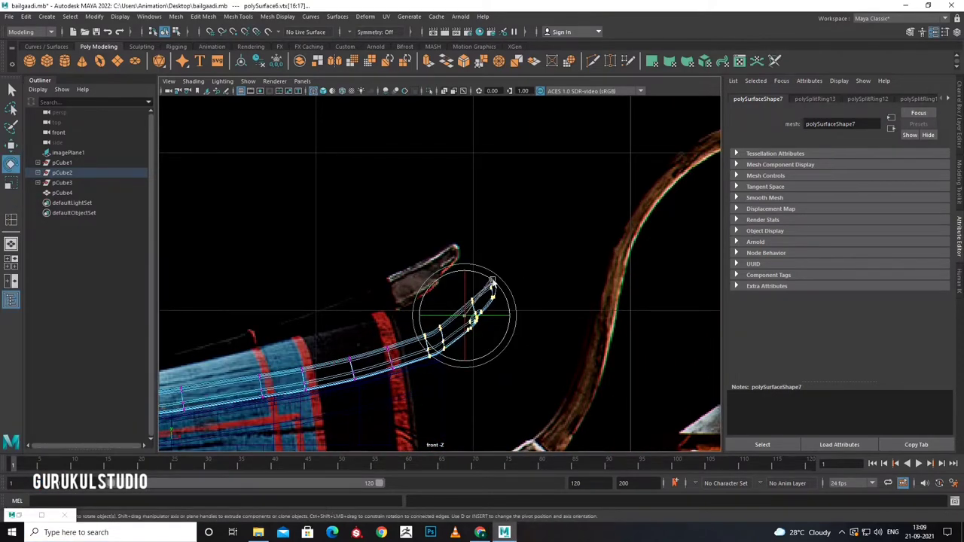
{"action": "left_click_drag", "start_coordinate": [493, 354], "coordinate": [475, 360]}
{"action": "key", "text": "w"}
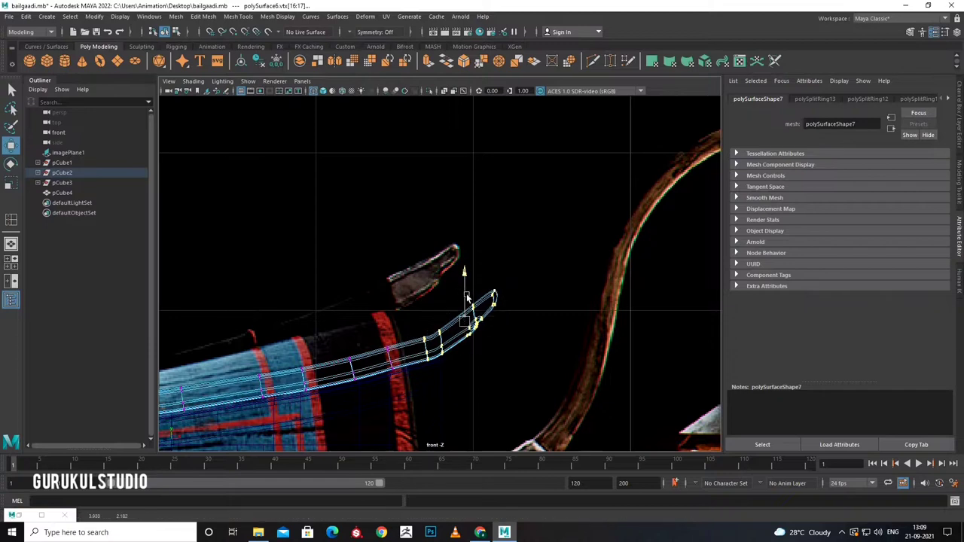
{"action": "key", "text": "e"}
{"action": "mouse_move", "coordinate": [486, 283]}
{"action": "left_mouse_down"}
{"action": "mouse_move", "coordinate": [481, 298]}
{"action": "mouse_move", "coordinate": [468, 296]}
{"action": "left_mouse_up"}
{"action": "key", "text": "w"}
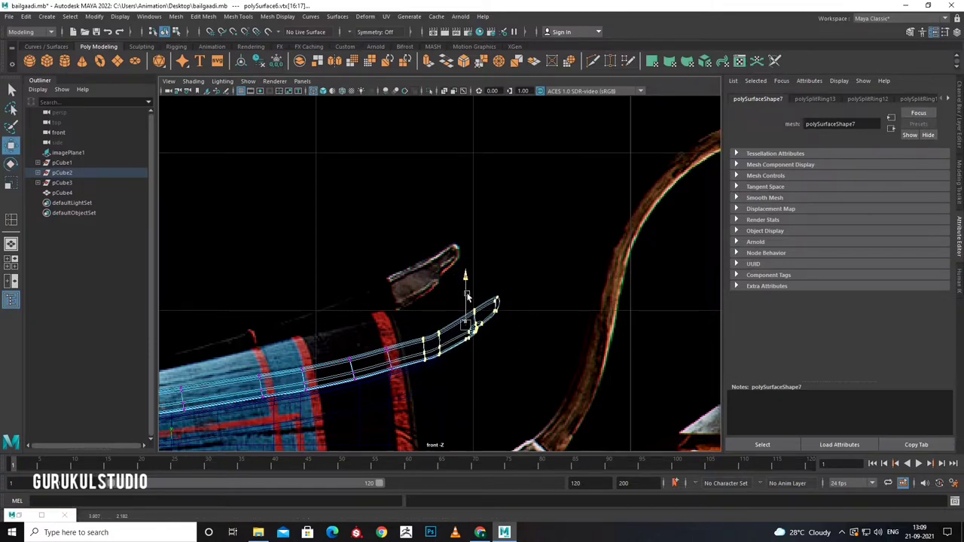
{"action": "key", "text": "space"}
{"action": "key", "text": "space"}
{"action": "key", "text": "F8"}
{"action": "left_click", "coordinate": [477, 265]}
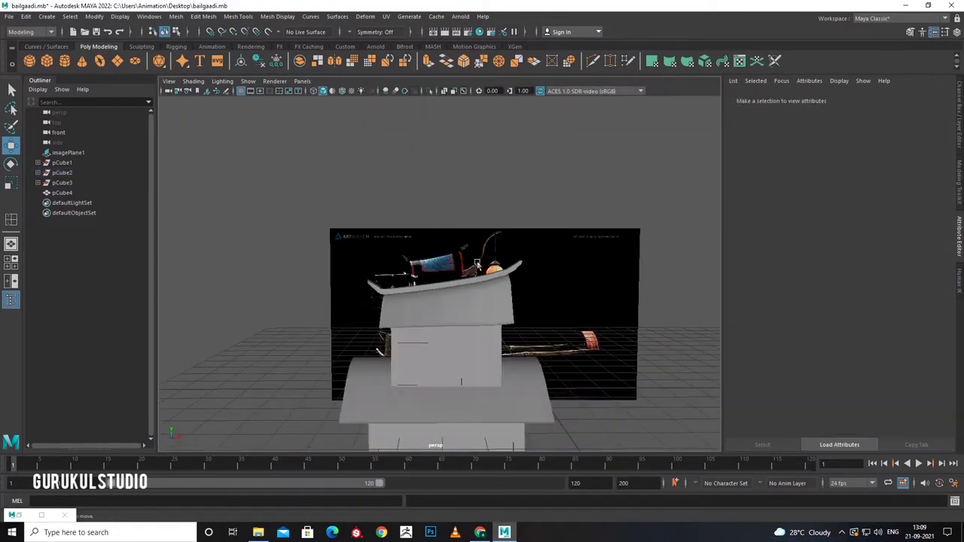
{"action": "mouse_move", "coordinate": [476, 266]}
{"action": "left_mouse_down", "text": "alt"}
{"action": "mouse_move", "coordinate": [404, 333]}
{"action": "mouse_move", "coordinate": [490, 300]}
{"action": "mouse_move", "coordinate": [426, 341]}
{"action": "mouse_move", "coordinate": [307, 384]}
{"action": "mouse_move", "coordinate": [229, 372]}
{"action": "left_mouse_up", "text": "alt"}
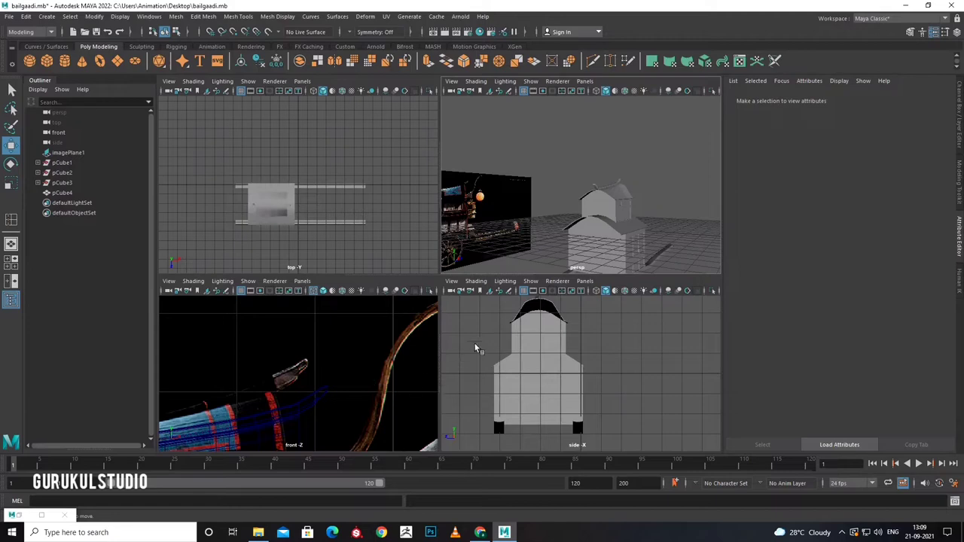
{"action": "key", "text": "space"}
{"action": "key", "text": "space"}
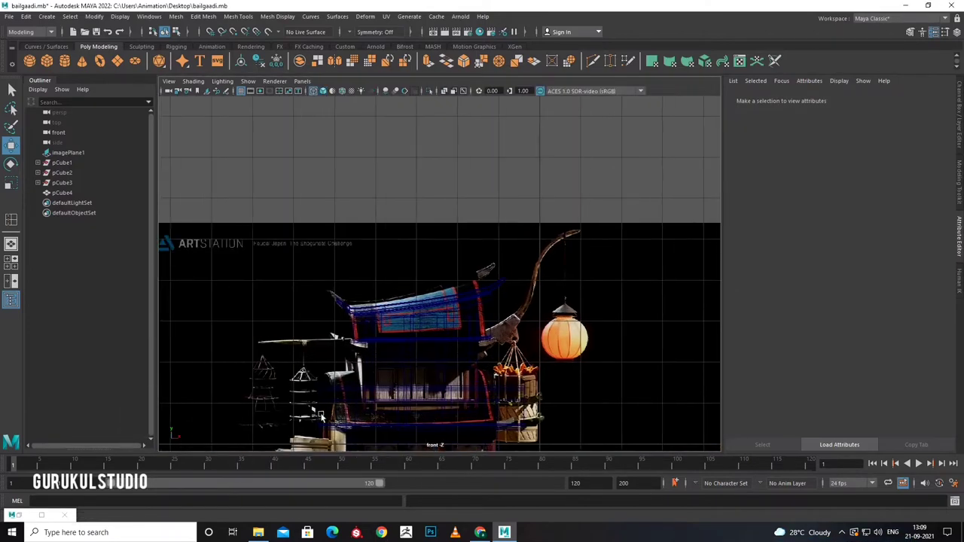
{"action": "scroll", "coordinate": [320, 417], "scroll_direction": "up", "scroll_amount": 5}
{"action": "scroll", "coordinate": [320, 416], "scroll_direction": "up", "scroll_amount": 3}
{"action": "scroll", "coordinate": [320, 416], "scroll_direction": "up", "scroll_amount": 1}
{"action": "scroll", "coordinate": [395, 384], "scroll_direction": "down", "scroll_amount": 7}
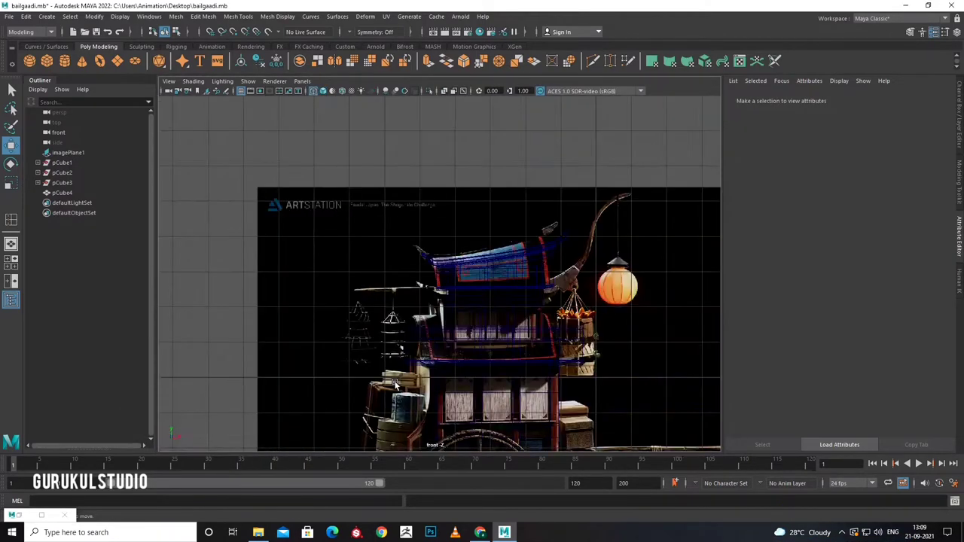
{"action": "scroll", "coordinate": [395, 384], "scroll_direction": "up", "scroll_amount": 4}
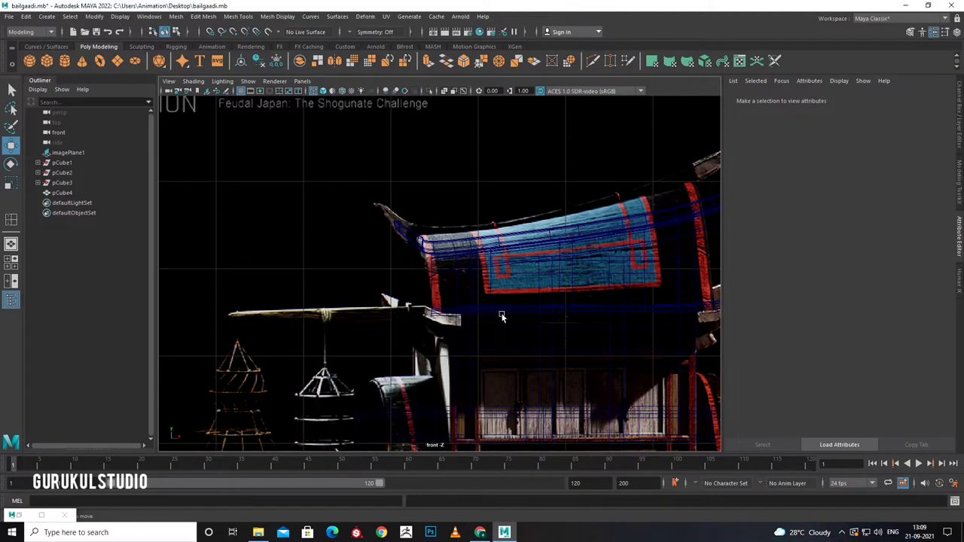
{"action": "key", "text": "space"}
{"action": "key", "text": "space"}
Convert a horizontal edge loop of the cabin wall into curve polyToCurve1.
{"action": "scroll", "coordinate": [516, 306], "scroll_direction": "up", "scroll_amount": 3}
{"action": "left_click", "coordinate": [552, 380]}
{"action": "middle_click_drag", "start_coordinate": [551, 380], "coordinate": [466, 359], "text": "alt"}
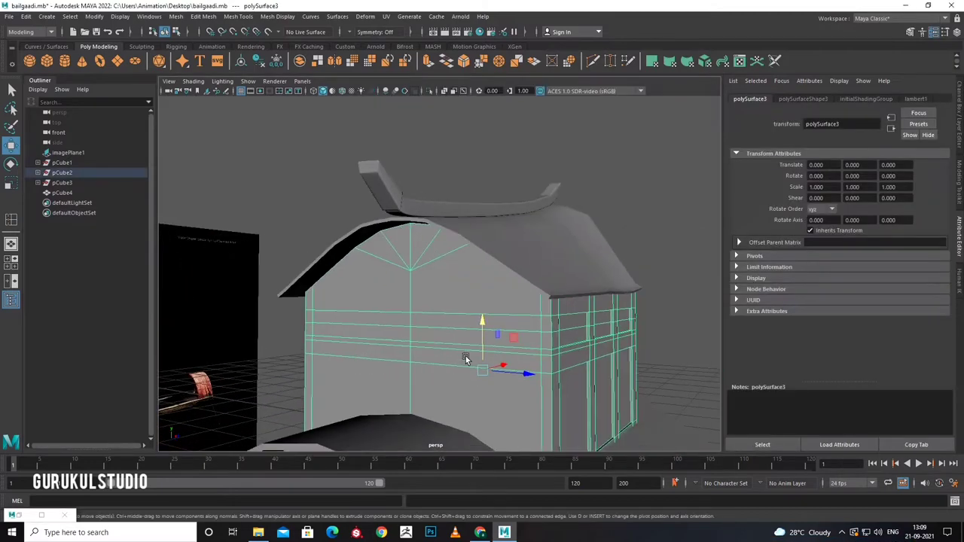
{"action": "left_click_drag", "start_coordinate": [465, 360], "coordinate": [499, 262], "text": "alt"}
{"action": "right_click_drag", "start_coordinate": [499, 263], "coordinate": [489, 230]}
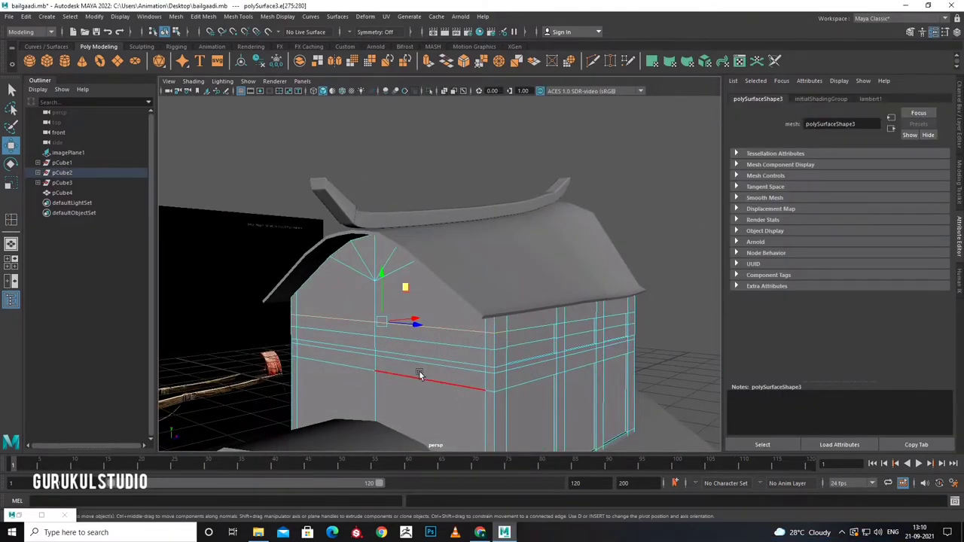
{"action": "left_click_drag", "start_coordinate": [419, 374], "coordinate": [354, 376], "text": "alt"}
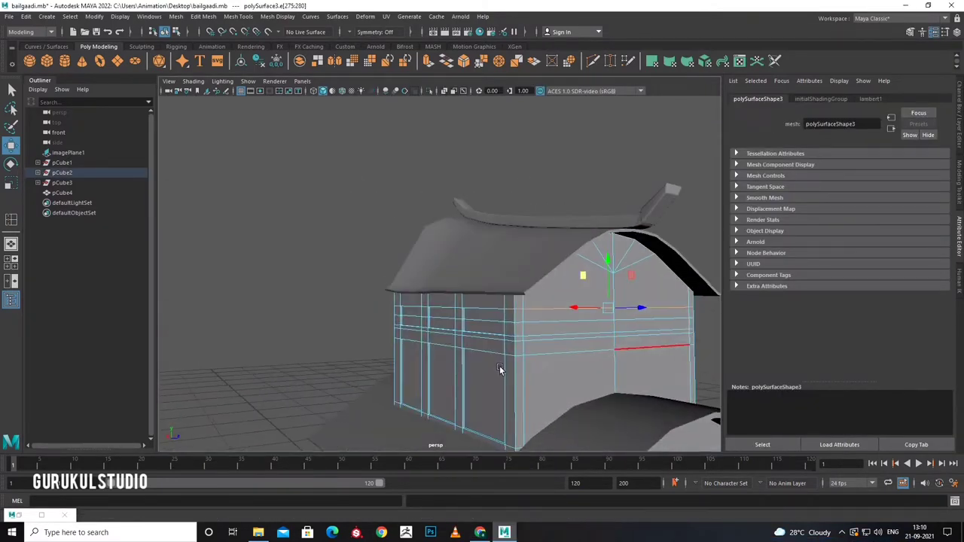
{"action": "left_click", "coordinate": [79, 13]}
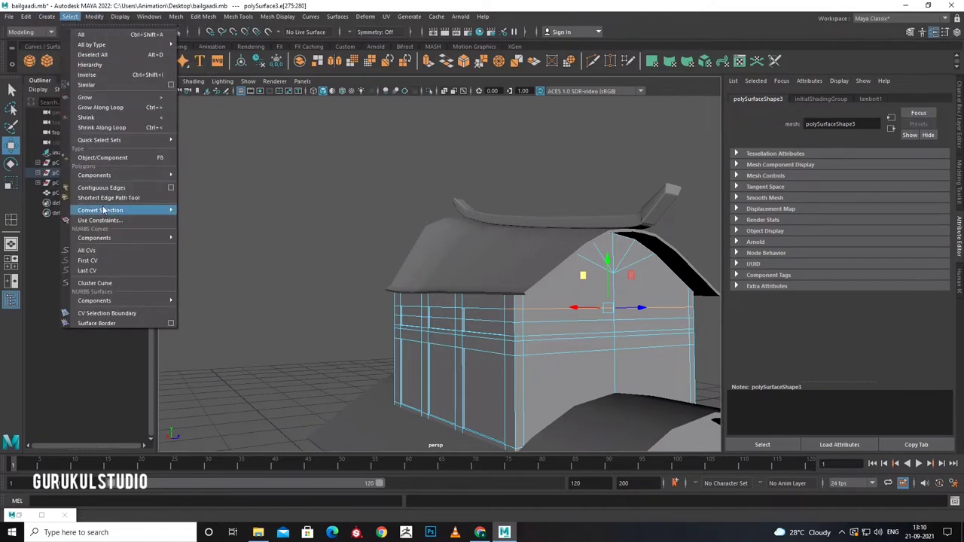
{"action": "mouse_move", "coordinate": [143, 259]}
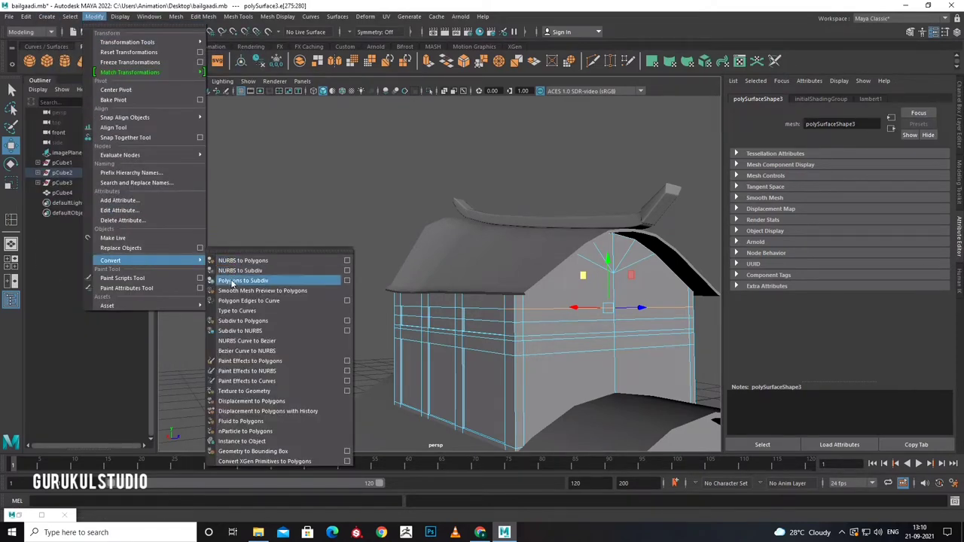
{"action": "left_click", "coordinate": [248, 301]}
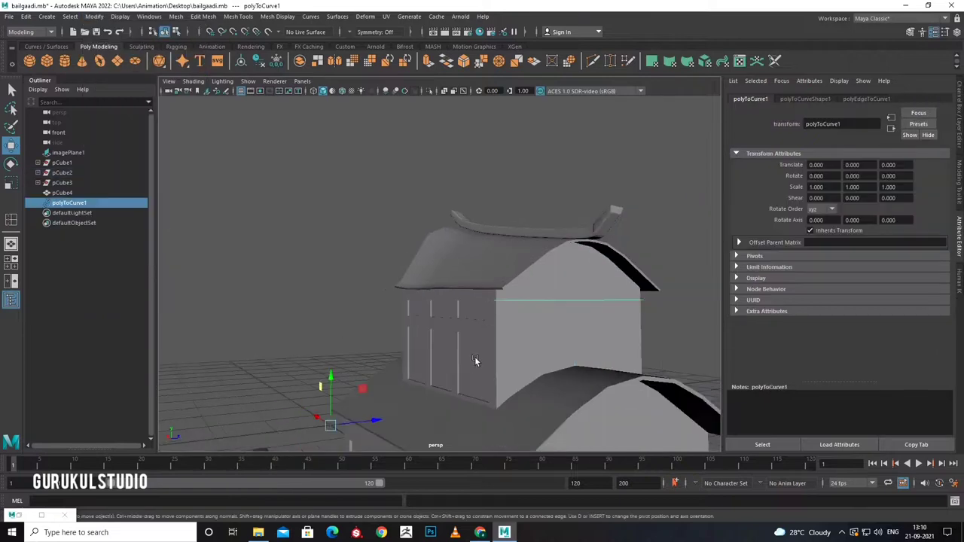
{"action": "mouse_move", "coordinate": [474, 356]}
{"action": "left_mouse_down", "text": "alt"}
{"action": "mouse_move", "coordinate": [403, 383]}
{"action": "mouse_move", "coordinate": [369, 360]}
{"action": "mouse_move", "coordinate": [528, 351]}
{"action": "left_mouse_up", "text": "alt"}
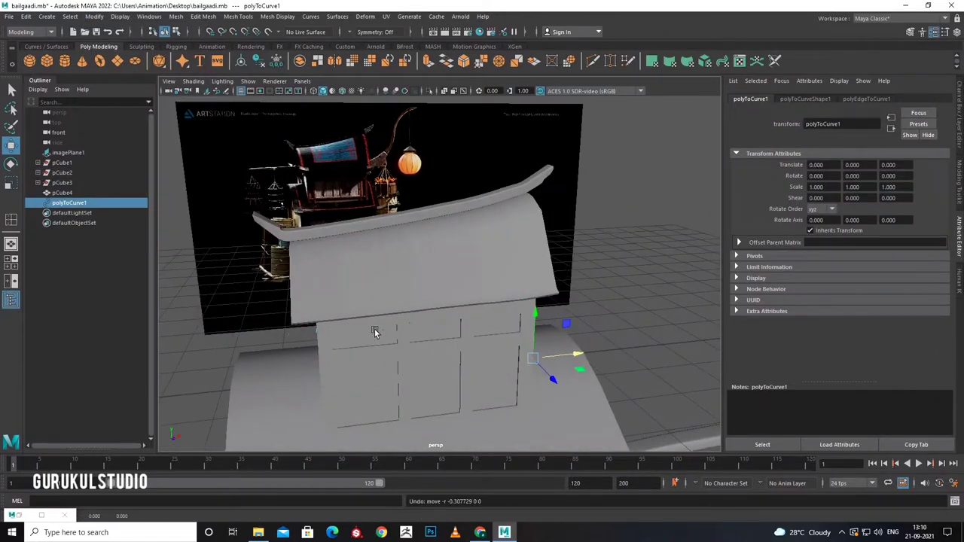
{"action": "left_click", "coordinate": [48, 17]}
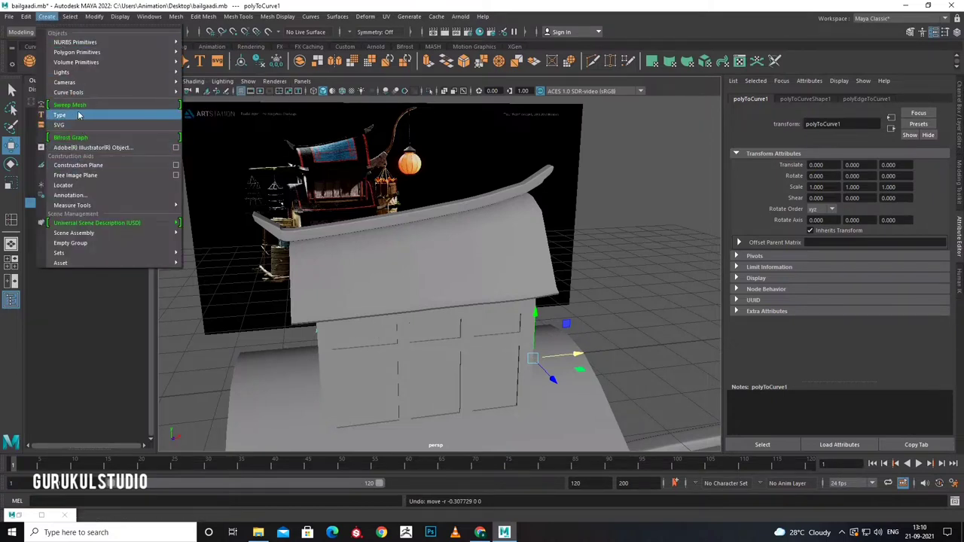
Sweep a rectangular-profile mesh along polyToCurve1 with EP to EP interpolation.
{"action": "left_click", "coordinate": [70, 105]}
{"action": "left_click", "coordinate": [809, 193]}
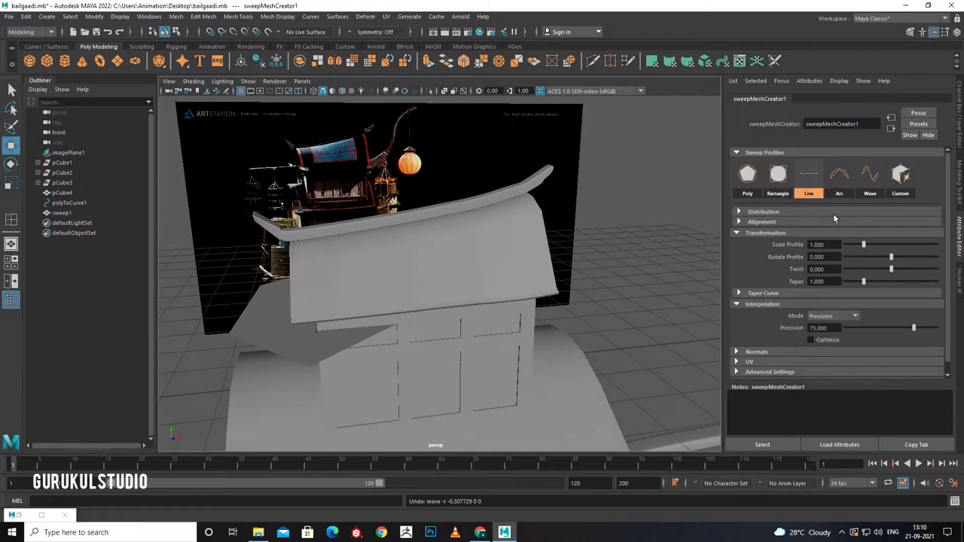
{"action": "left_click", "coordinate": [783, 187]}
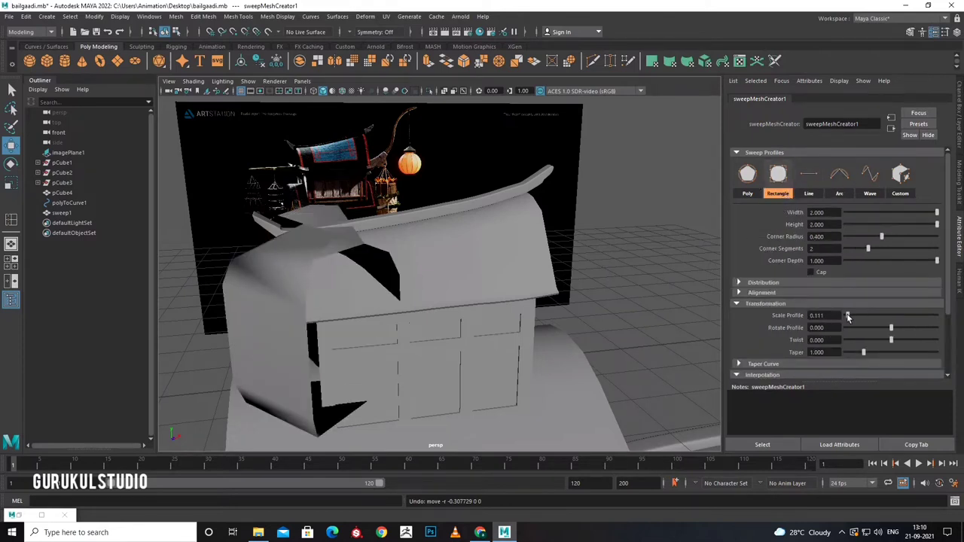
{"action": "scroll", "coordinate": [845, 370], "scroll_direction": "down", "scroll_amount": 3}
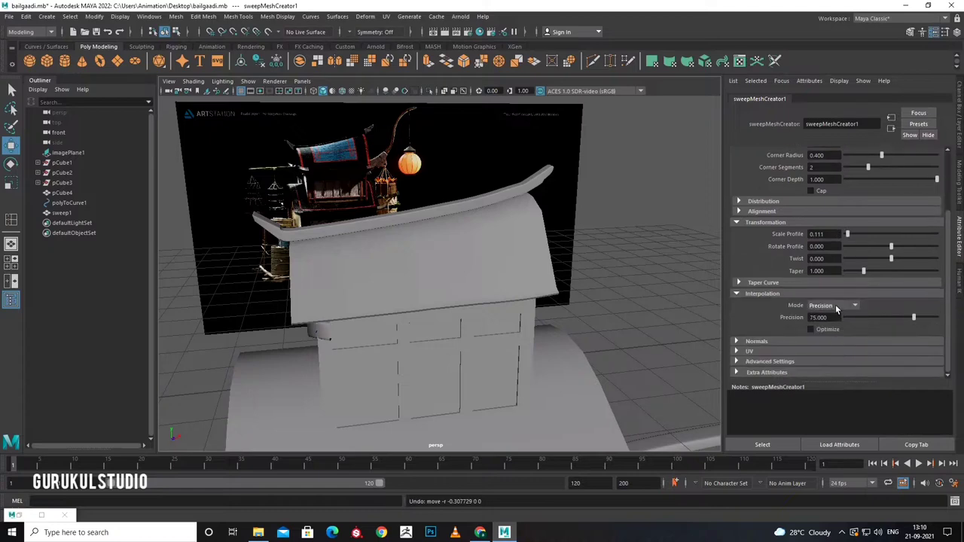
{"action": "left_click", "coordinate": [836, 307]}
{"action": "left_click", "coordinate": [823, 326]}
{"action": "left_click", "coordinate": [832, 306]}
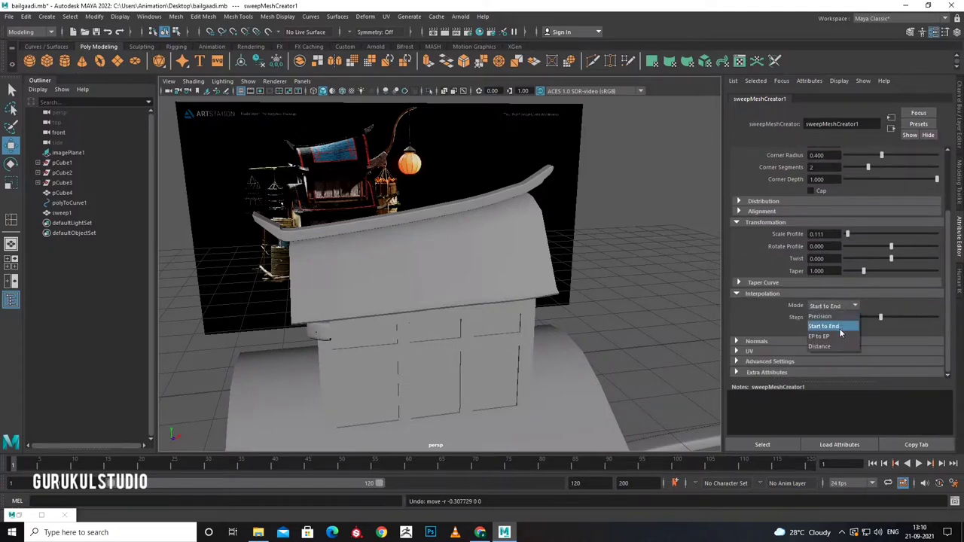
{"action": "left_click", "coordinate": [819, 336]}
Inspect the swept band around the cabin and select polyToCurve1 near the roof beam.
{"action": "scroll", "coordinate": [380, 377], "scroll_direction": "up", "scroll_amount": 3}
{"action": "scroll", "coordinate": [379, 374], "scroll_direction": "down", "scroll_amount": 5}
{"action": "left_click_drag", "start_coordinate": [406, 369], "coordinate": [435, 366], "text": "alt"}
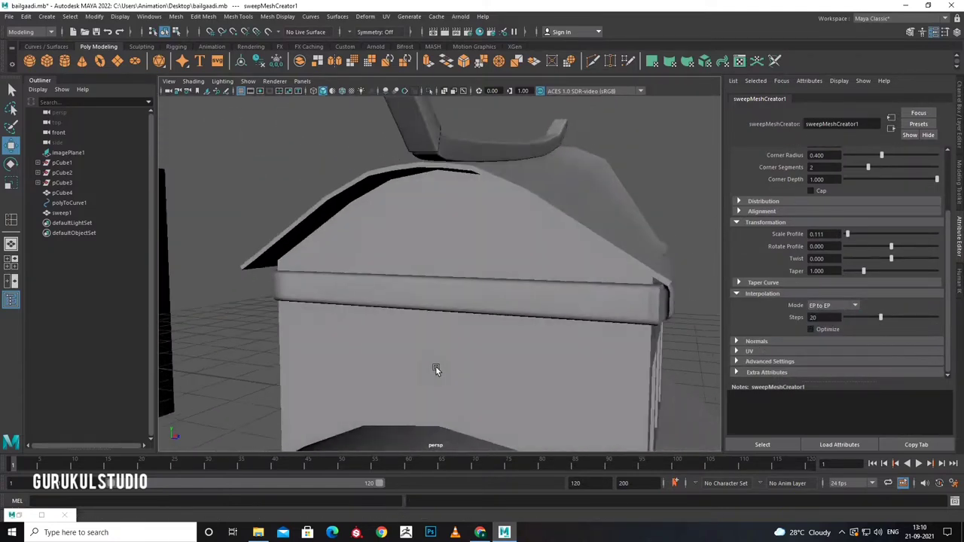
{"action": "scroll", "coordinate": [435, 366], "scroll_direction": "up", "scroll_amount": 2}
{"action": "scroll", "coordinate": [433, 364], "scroll_direction": "up", "scroll_amount": 5}
{"action": "scroll", "coordinate": [416, 367], "scroll_direction": "up", "scroll_amount": 2}
{"action": "scroll", "coordinate": [345, 411], "scroll_direction": "down", "scroll_amount": 6}
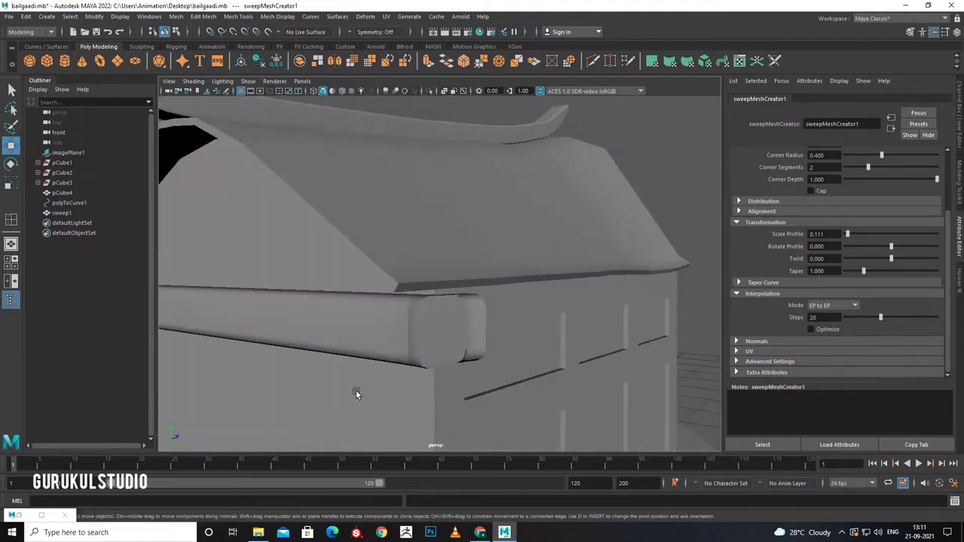
{"action": "scroll", "coordinate": [826, 318], "scroll_direction": "up", "scroll_amount": 2}
{"action": "scroll", "coordinate": [518, 344], "scroll_direction": "up", "scroll_amount": 2}
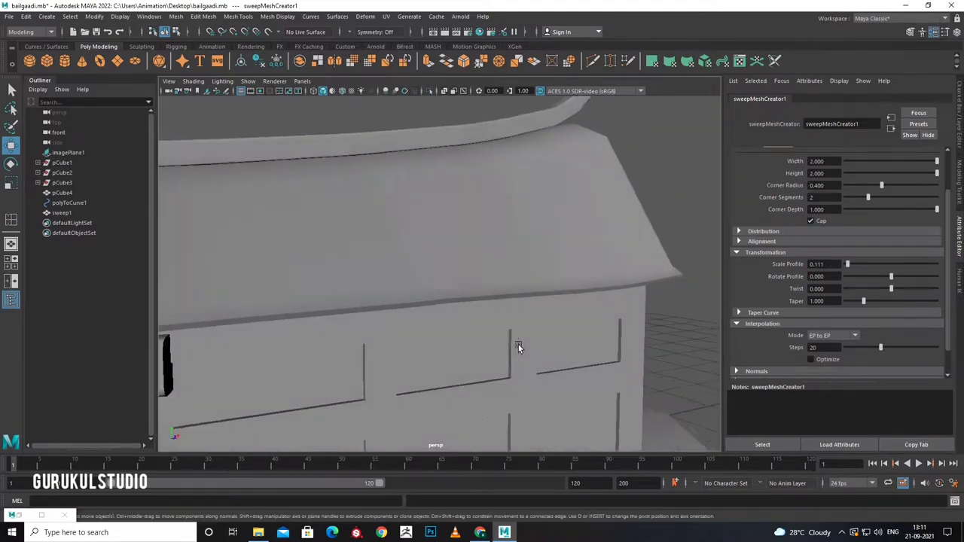
{"action": "scroll", "coordinate": [528, 342], "scroll_direction": "up", "scroll_amount": 2}
{"action": "scroll", "coordinate": [557, 359], "scroll_direction": "down", "scroll_amount": 6}
{"action": "scroll", "coordinate": [586, 370], "scroll_direction": "up", "scroll_amount": 3}
{"action": "mouse_move", "coordinate": [557, 359]}
{"action": "left_mouse_down", "text": "alt"}
{"action": "mouse_move", "coordinate": [586, 370]}
{"action": "mouse_move", "coordinate": [563, 355]}
{"action": "mouse_move", "coordinate": [610, 347]}
{"action": "mouse_move", "coordinate": [426, 318]}
{"action": "left_mouse_up", "text": "alt"}
{"action": "left_click", "coordinate": [422, 321]}
Switch the cart to wireframe display and select the polyToCurve1 guide curve.
{"action": "right_click_drag", "start_coordinate": [422, 321], "coordinate": [375, 275]}
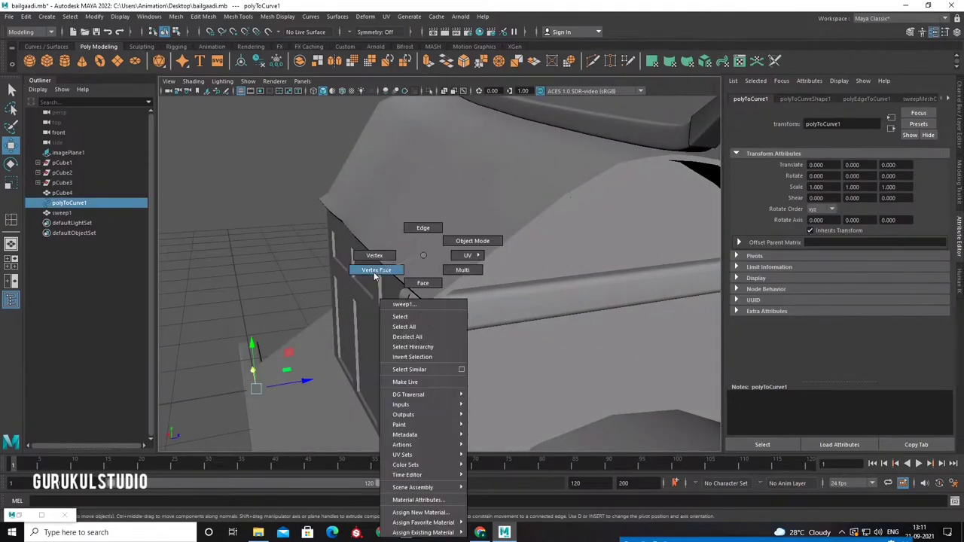
{"action": "left_click", "coordinate": [239, 287]}
{"action": "scroll", "coordinate": [435, 356], "scroll_direction": "up", "scroll_amount": 3}
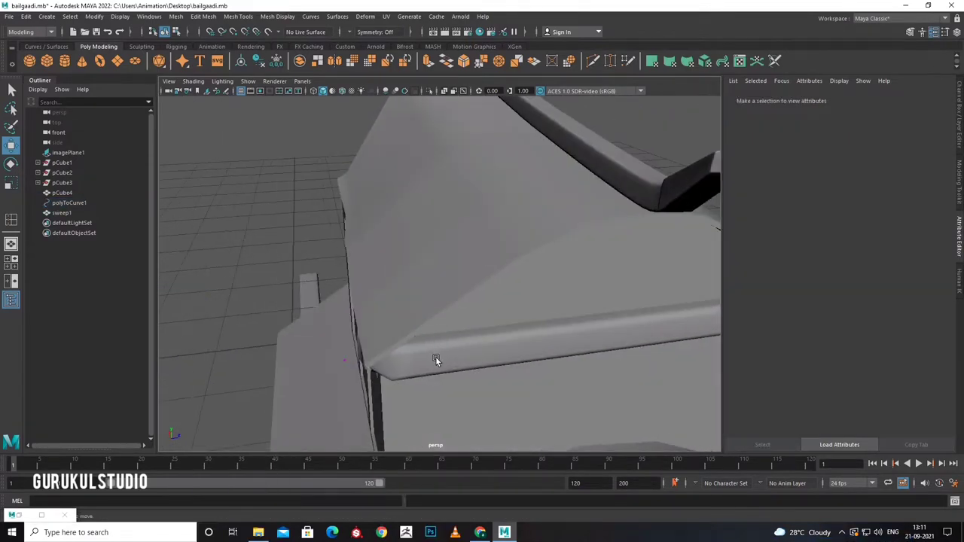
{"action": "scroll", "coordinate": [438, 333], "scroll_direction": "up", "scroll_amount": 3}
{"action": "scroll", "coordinate": [437, 334], "scroll_direction": "down", "scroll_amount": 3}
{"action": "key", "text": "4"}
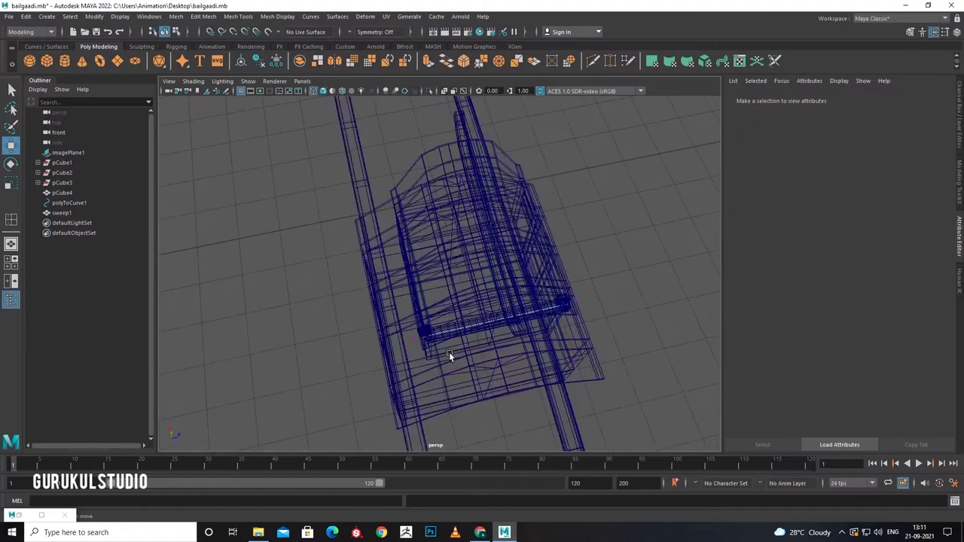
{"action": "scroll", "coordinate": [449, 352], "scroll_direction": "down", "scroll_amount": 3}
{"action": "scroll", "coordinate": [461, 331], "scroll_direction": "up", "scroll_amount": 3}
{"action": "scroll", "coordinate": [444, 366], "scroll_direction": "up", "scroll_amount": 3}
{"action": "left_click", "coordinate": [450, 402]}
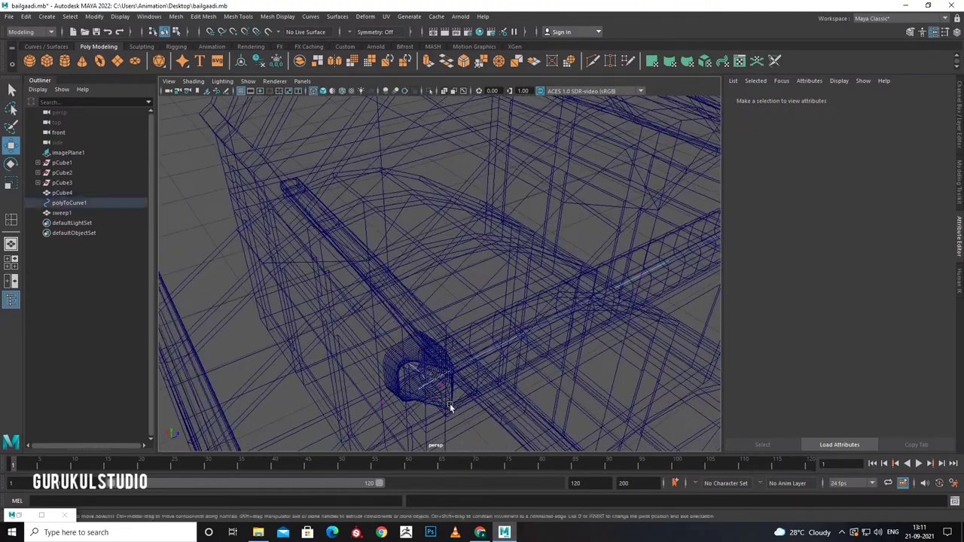
Move the first polyToCurve1 control points to reshape the sweep tube's end.
{"action": "left_click_drag", "start_coordinate": [419, 360], "coordinate": [391, 377], "text": "alt"}
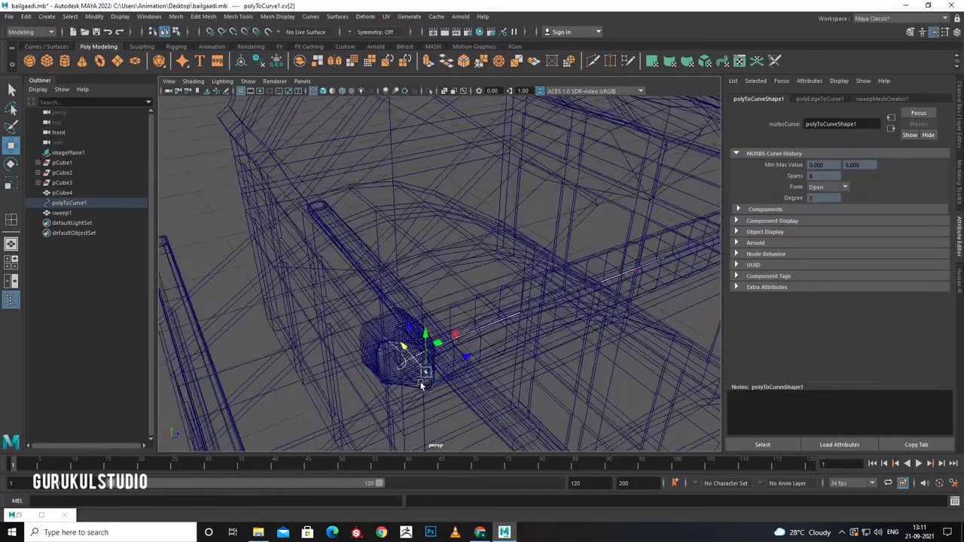
{"action": "left_click", "coordinate": [252, 307]}
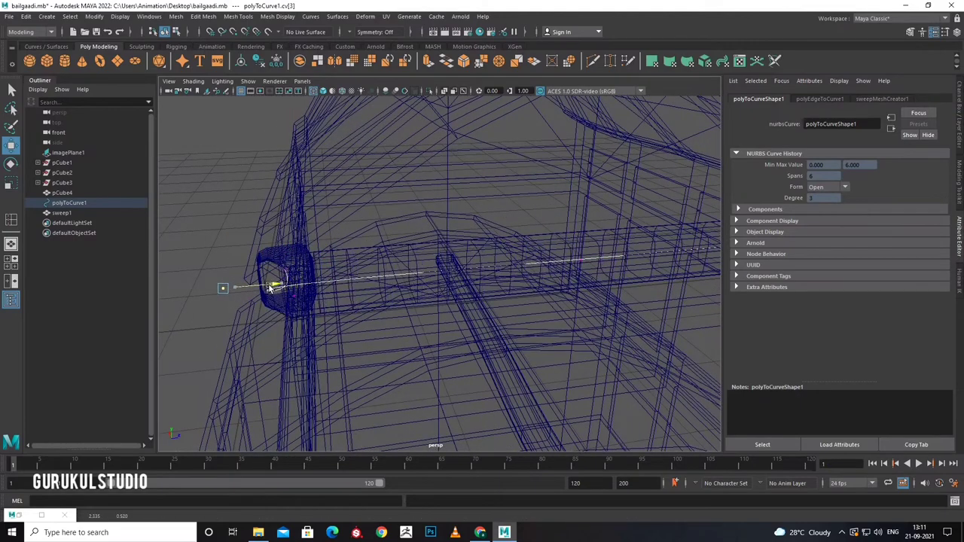
{"action": "mouse_move", "coordinate": [222, 284]}
{"action": "left_mouse_down"}
{"action": "mouse_move", "coordinate": [495, 316]}
{"action": "mouse_move", "coordinate": [346, 301]}
{"action": "mouse_move", "coordinate": [423, 261]}
{"action": "left_mouse_up"}
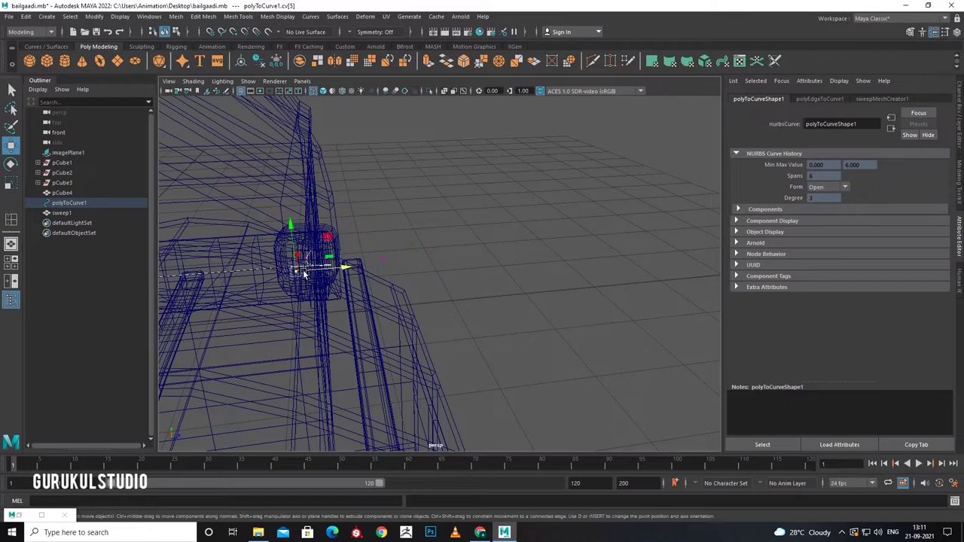
{"action": "left_click", "coordinate": [298, 263]}
{"action": "mouse_move", "coordinate": [297, 264]}
{"action": "left_mouse_down", "text": "alt"}
{"action": "mouse_move", "coordinate": [301, 337]}
{"action": "mouse_move", "coordinate": [327, 345]}
{"action": "left_mouse_up", "text": "alt"}
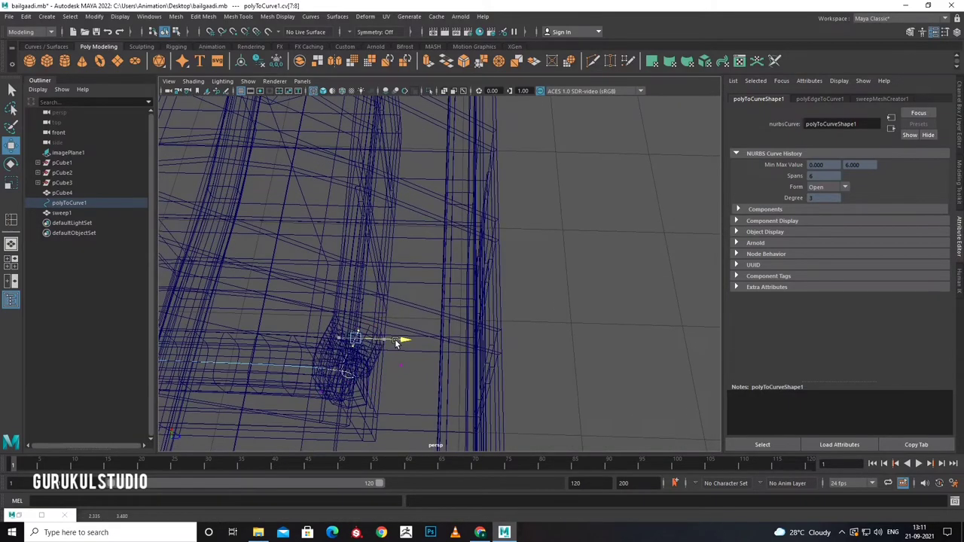
{"action": "left_click", "coordinate": [326, 348]}
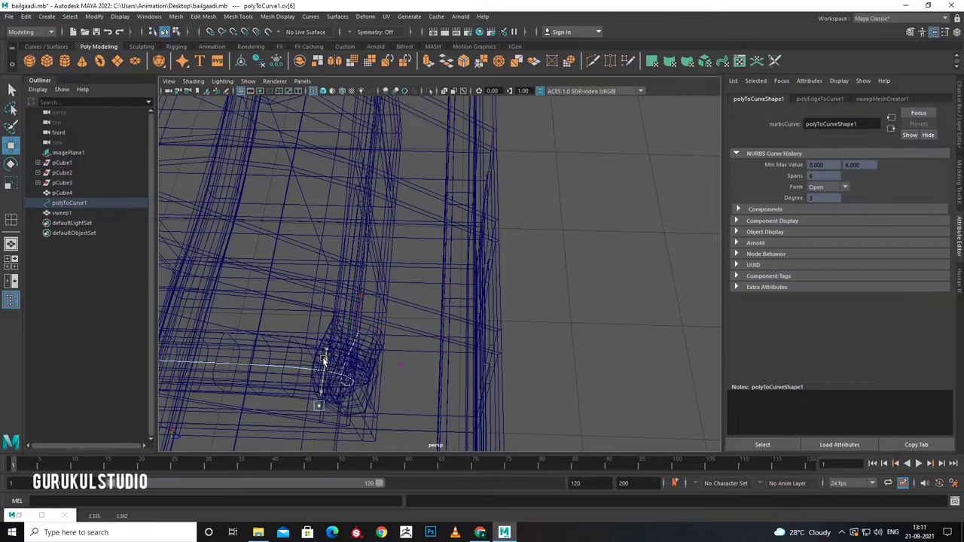
{"action": "left_click", "coordinate": [397, 388]}
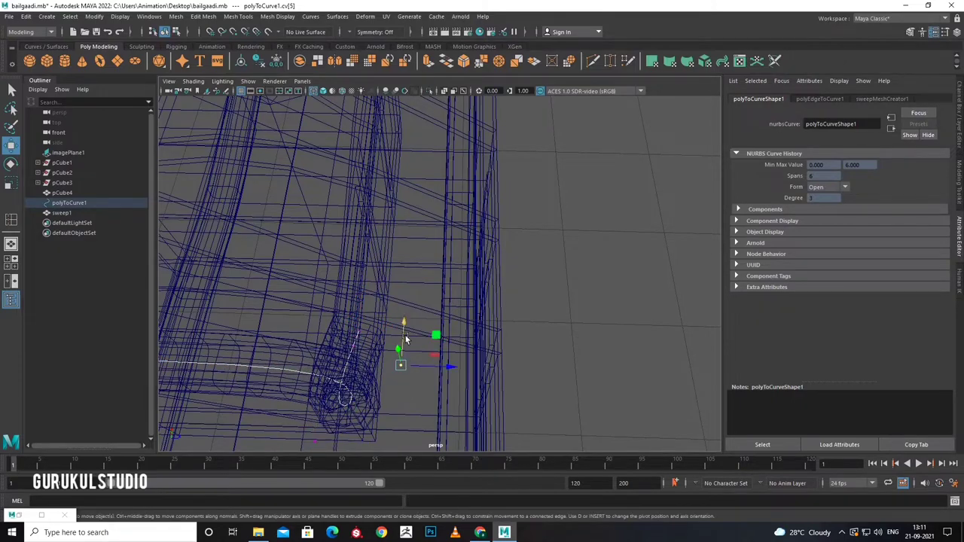
Raise, lower and shift the end control points so sweep1 runs level across the cabin front.
{"action": "mouse_move", "coordinate": [400, 369]}
{"action": "left_mouse_down", "text": "alt"}
{"action": "mouse_move", "coordinate": [490, 311]}
{"action": "mouse_move", "coordinate": [378, 296]}
{"action": "mouse_move", "coordinate": [336, 148]}
{"action": "mouse_move", "coordinate": [341, 278]}
{"action": "mouse_move", "coordinate": [366, 269]}
{"action": "mouse_move", "coordinate": [348, 226]}
{"action": "left_mouse_up", "text": "alt"}
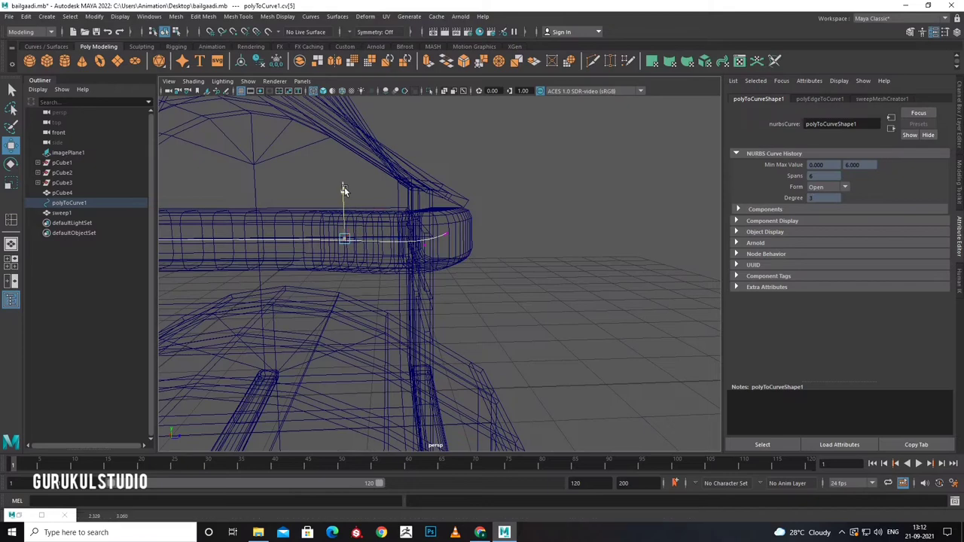
{"action": "left_click_drag", "start_coordinate": [343, 190], "coordinate": [344, 188]}
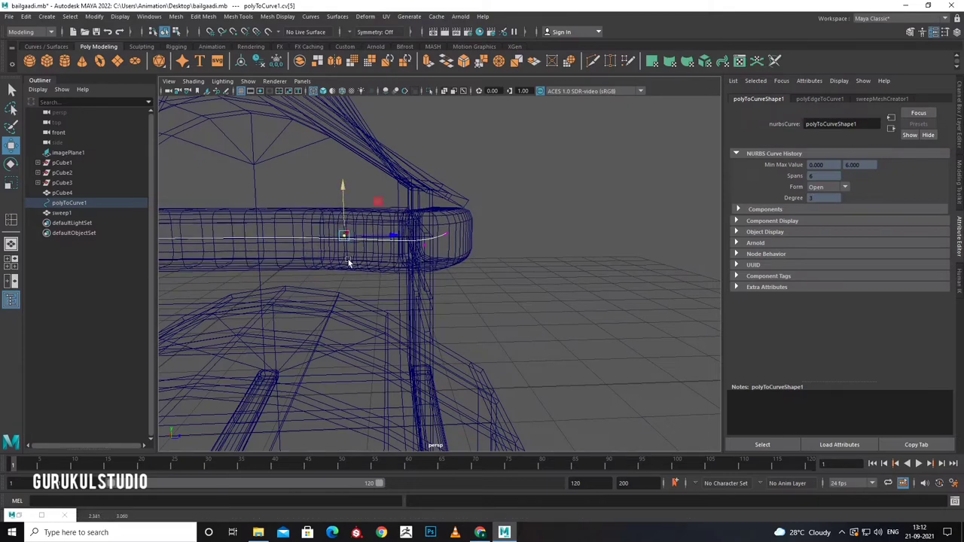
{"action": "left_click_drag", "start_coordinate": [347, 262], "coordinate": [464, 335], "text": "alt"}
{"action": "left_click_drag", "start_coordinate": [230, 278], "coordinate": [272, 343]}
{"action": "left_click_drag", "start_coordinate": [253, 280], "coordinate": [287, 332]}
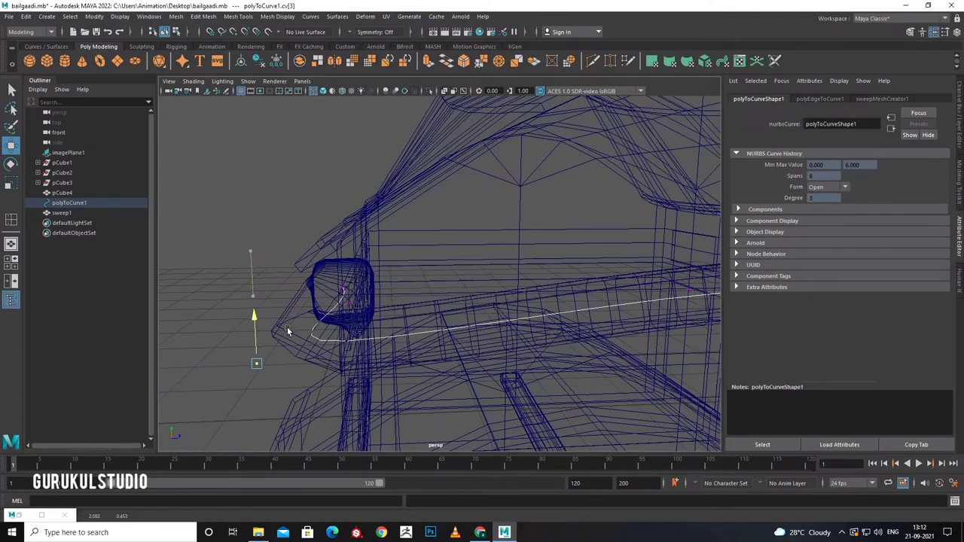
{"action": "left_click_drag", "start_coordinate": [297, 367], "coordinate": [452, 368]}
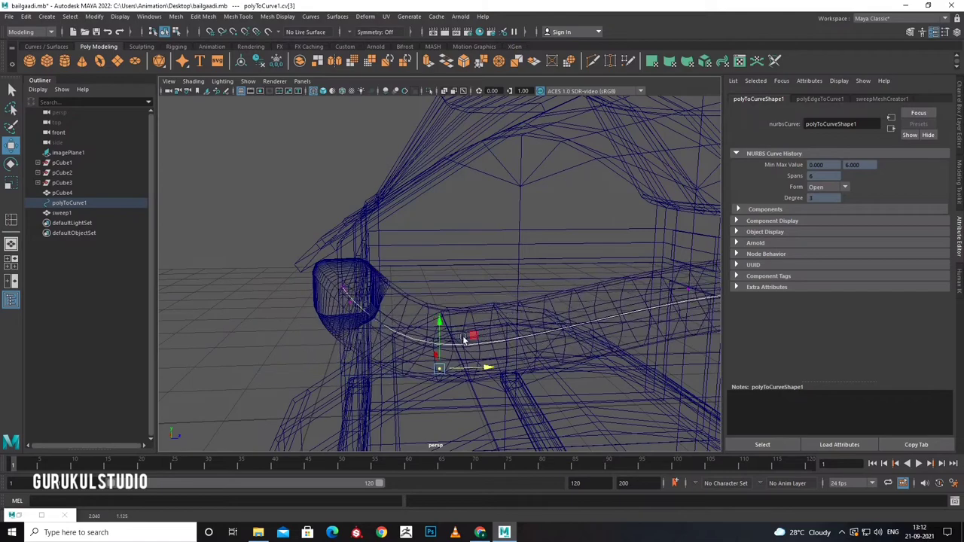
{"action": "mouse_move", "coordinate": [443, 331]}
{"action": "left_mouse_down"}
{"action": "mouse_move", "coordinate": [440, 282]}
{"action": "mouse_move", "coordinate": [348, 327]}
{"action": "mouse_move", "coordinate": [374, 333]}
{"action": "mouse_move", "coordinate": [357, 296]}
{"action": "left_mouse_up"}
Lift the curve's middle control points slightly.
{"action": "left_click_drag", "start_coordinate": [557, 307], "coordinate": [557, 306]}
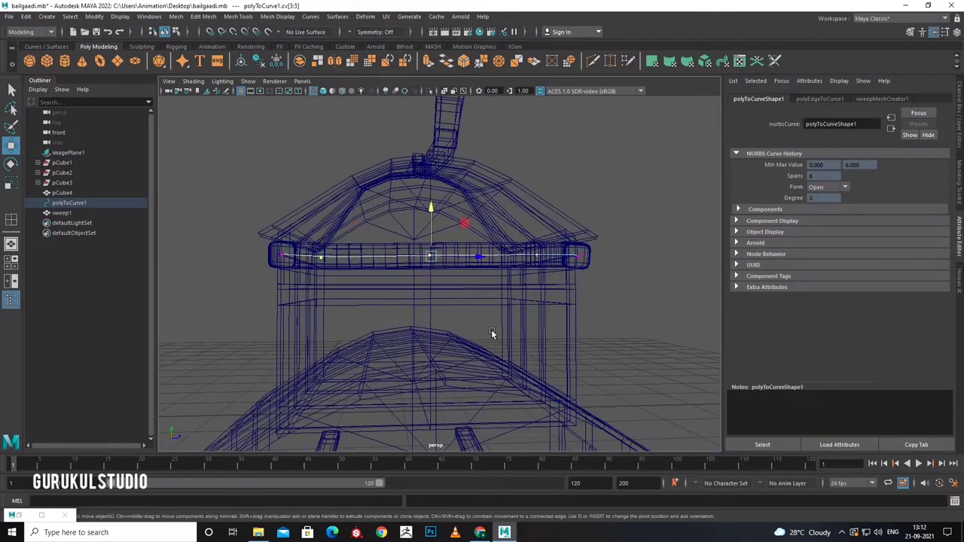
{"action": "key", "text": "r"}
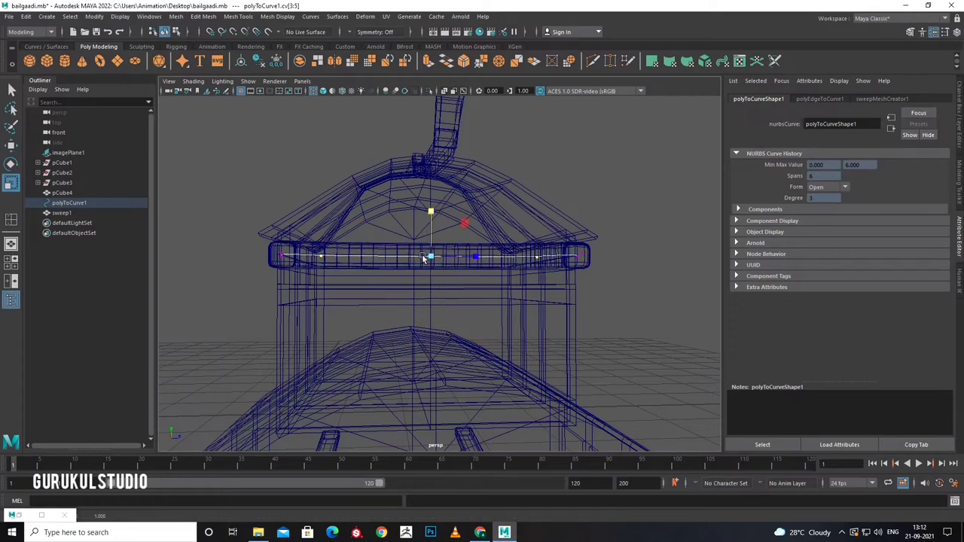
{"action": "key", "text": "w"}
{"action": "left_click_drag", "start_coordinate": [430, 216], "coordinate": [426, 213]}
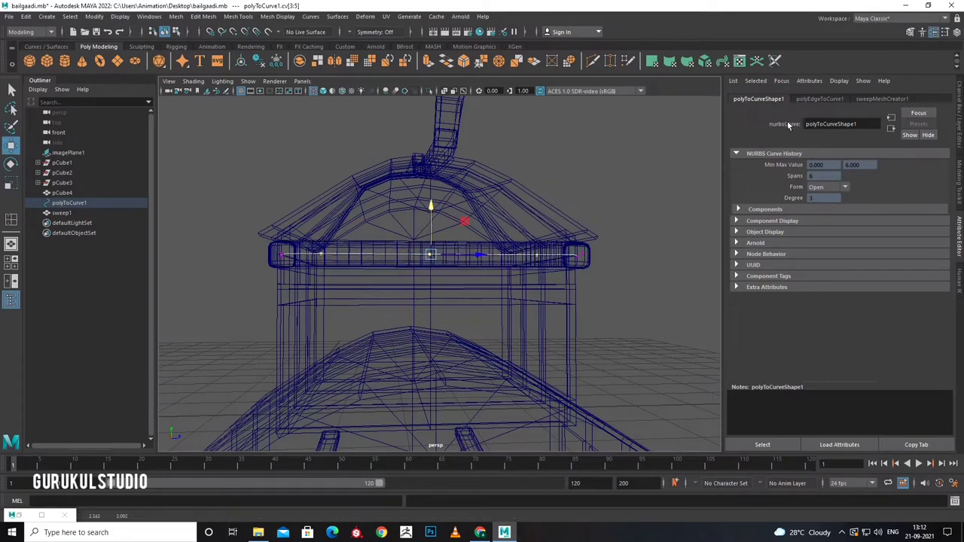
Reduce the sweepMeshCreator1 Scale Profile from 0.111 to 0.050 for a thinner tube.
{"action": "left_click", "coordinate": [863, 100]}
{"action": "type", "text": "0.2"}
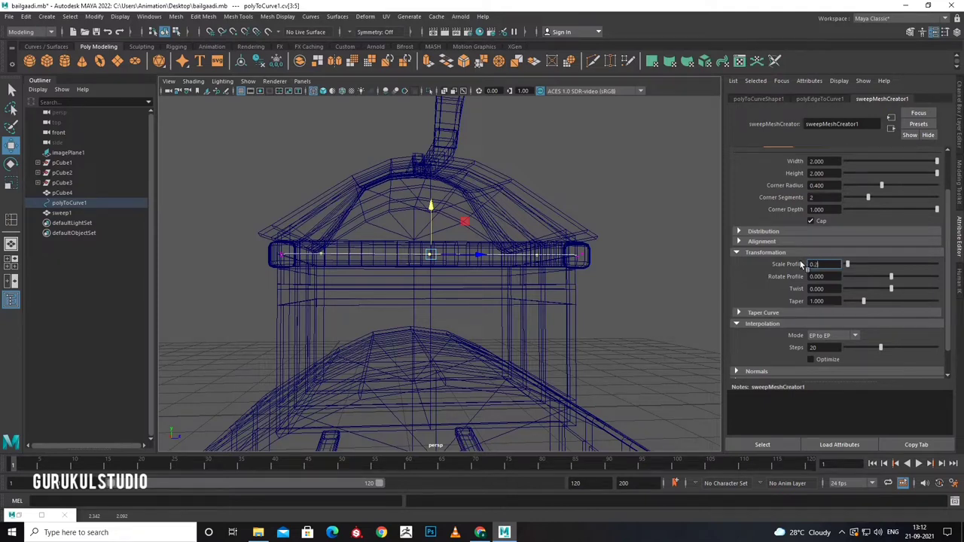
{"action": "key", "text": "Return"}
{"action": "type", "text": "1"}
{"action": "key", "text": "Return"}
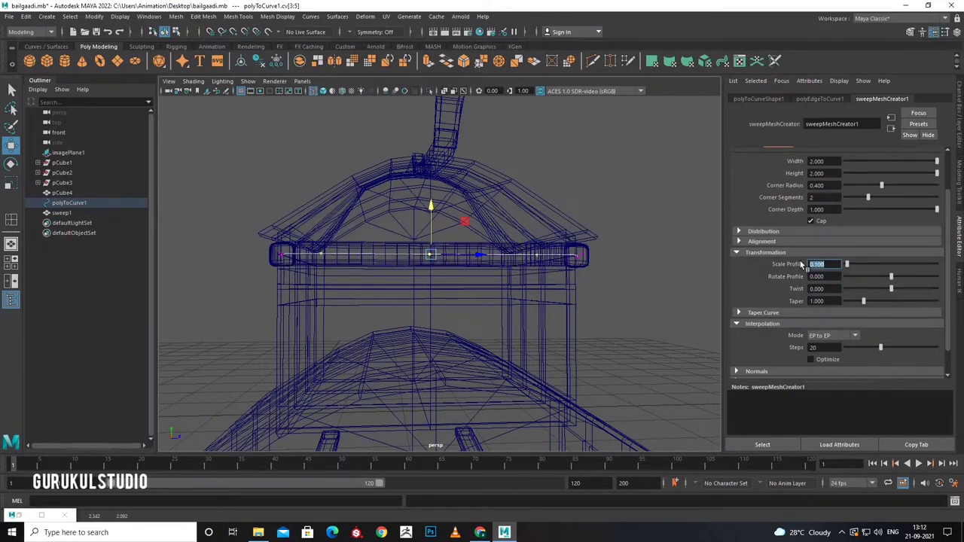
{"action": "type", "text": "5"}
{"action": "key", "text": "Return"}
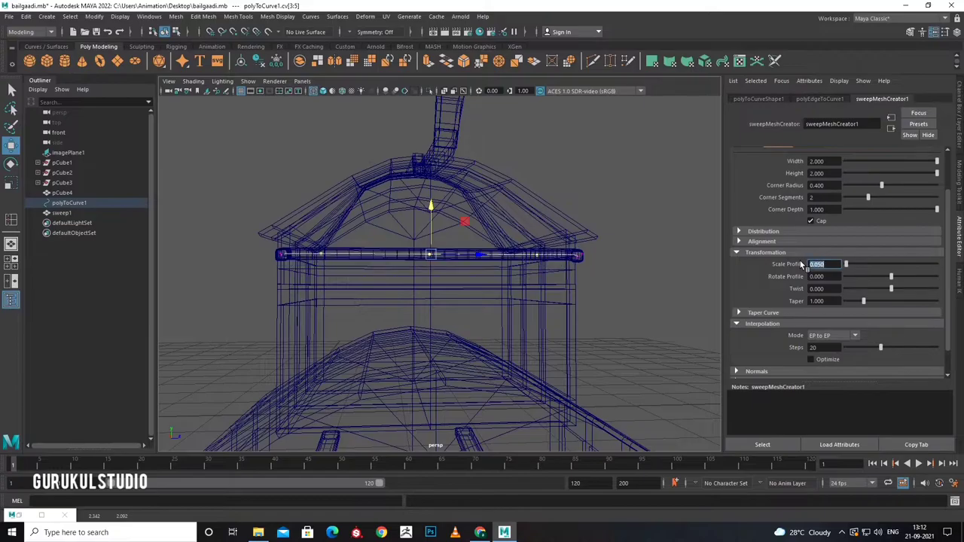
{"action": "mouse_move", "coordinate": [527, 294]}
{"action": "left_mouse_down", "text": "alt"}
{"action": "mouse_move", "coordinate": [564, 291]}
{"action": "mouse_move", "coordinate": [564, 323]}
{"action": "mouse_move", "coordinate": [592, 322]}
{"action": "mouse_move", "coordinate": [406, 301]}
{"action": "left_mouse_up", "text": "alt"}
{"action": "key", "text": "space"}
{"action": "key", "text": "space"}
{"action": "left_click_drag", "start_coordinate": [410, 223], "coordinate": [398, 224]}
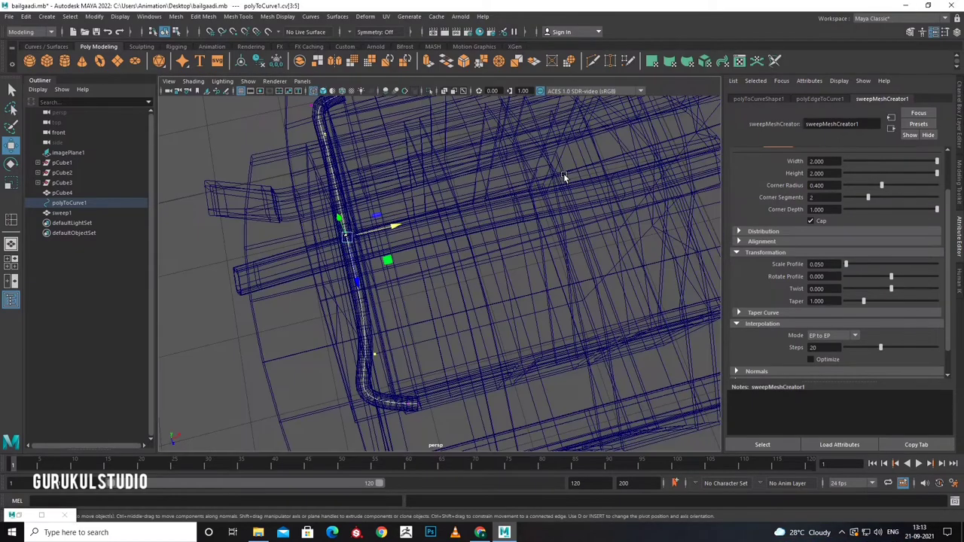
Return to shaded display and zoom into the top view of the sweep's corner.
{"action": "key", "text": "5"}
{"action": "mouse_move", "coordinate": [456, 283]}
{"action": "left_mouse_down", "text": "alt"}
{"action": "mouse_move", "coordinate": [473, 251]}
{"action": "mouse_move", "coordinate": [381, 277]}
{"action": "mouse_move", "coordinate": [337, 248]}
{"action": "left_mouse_up", "text": "alt"}
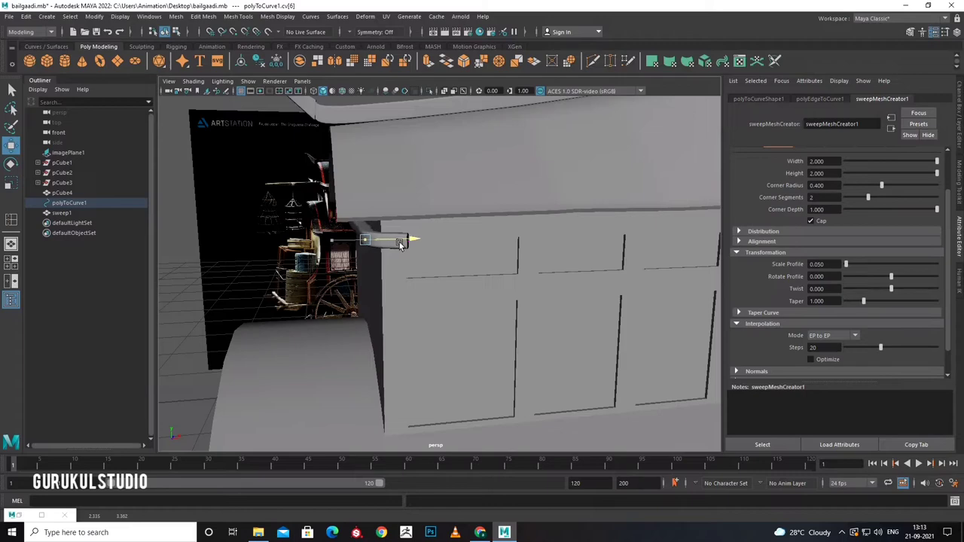
{"action": "mouse_move", "coordinate": [403, 245]}
{"action": "left_mouse_down", "text": "alt"}
{"action": "mouse_move", "coordinate": [379, 273]}
{"action": "mouse_move", "coordinate": [547, 267]}
{"action": "mouse_move", "coordinate": [564, 286]}
{"action": "mouse_move", "coordinate": [516, 316]}
{"action": "mouse_move", "coordinate": [413, 324]}
{"action": "left_mouse_up", "text": "alt"}
{"action": "key", "text": "space"}
{"action": "key", "text": "space"}
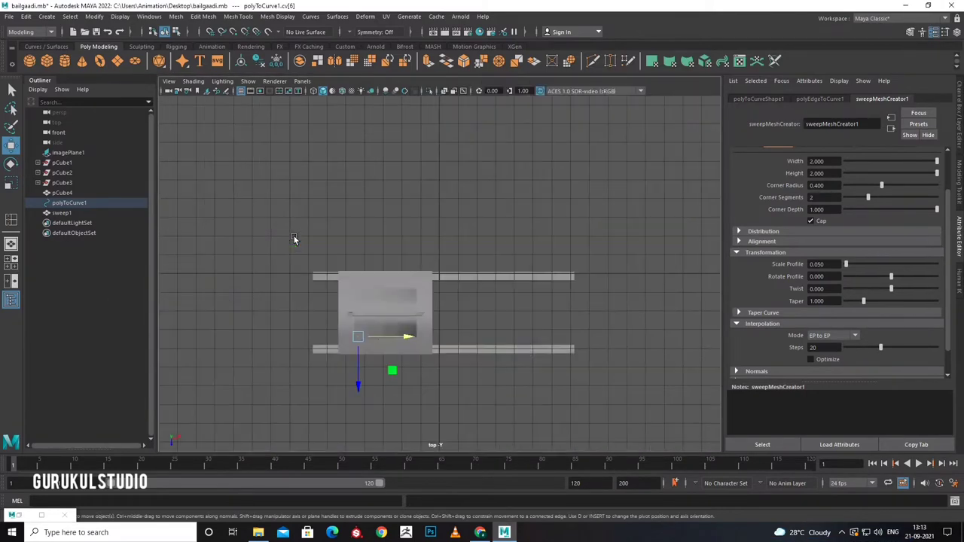
{"action": "key", "text": "4"}
{"action": "scroll", "coordinate": [312, 247], "scroll_direction": "up", "scroll_amount": 3}
{"action": "scroll", "coordinate": [437, 315], "scroll_direction": "up", "scroll_amount": 2}
{"action": "scroll", "coordinate": [539, 308], "scroll_direction": "up", "scroll_amount": 2}
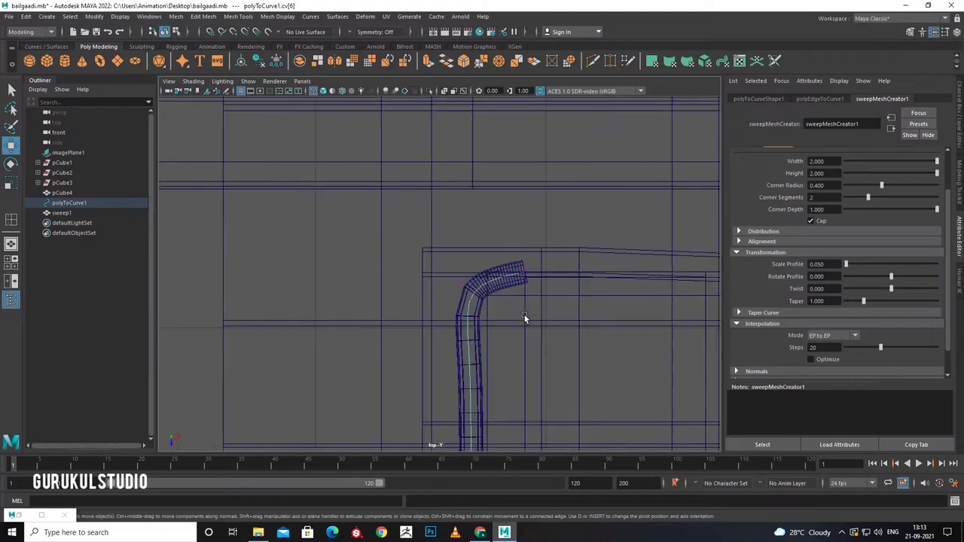
{"action": "scroll", "coordinate": [524, 315], "scroll_direction": "up", "scroll_amount": 2}
Move the polyToCurve1 corner and end points to reshape the sweep's bend.
{"action": "mouse_move", "coordinate": [515, 253]}
{"action": "left_mouse_down"}
{"action": "mouse_move", "coordinate": [553, 293]}
{"action": "mouse_move", "coordinate": [537, 289]}
{"action": "left_mouse_up"}
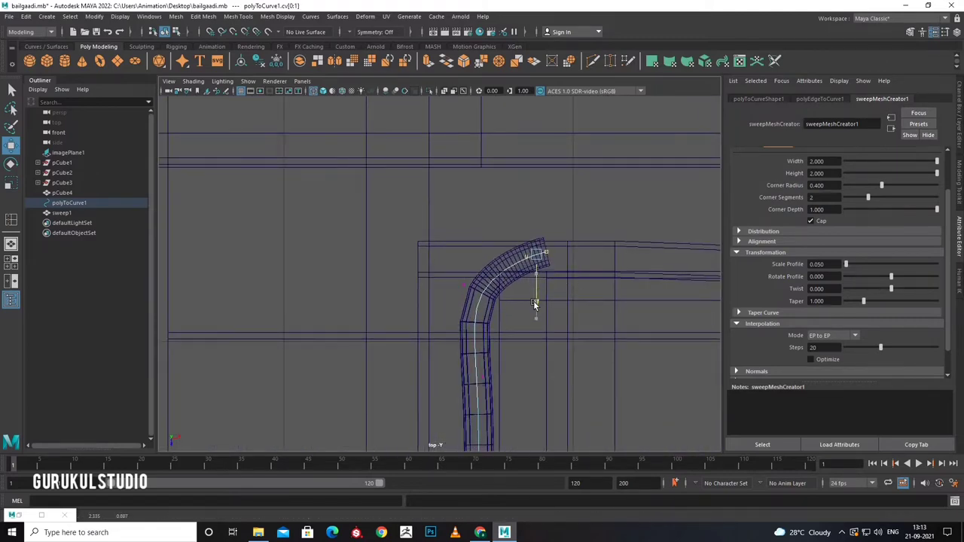
{"action": "left_click", "coordinate": [463, 284]}
{"action": "left_click_drag", "start_coordinate": [463, 335], "coordinate": [472, 292]}
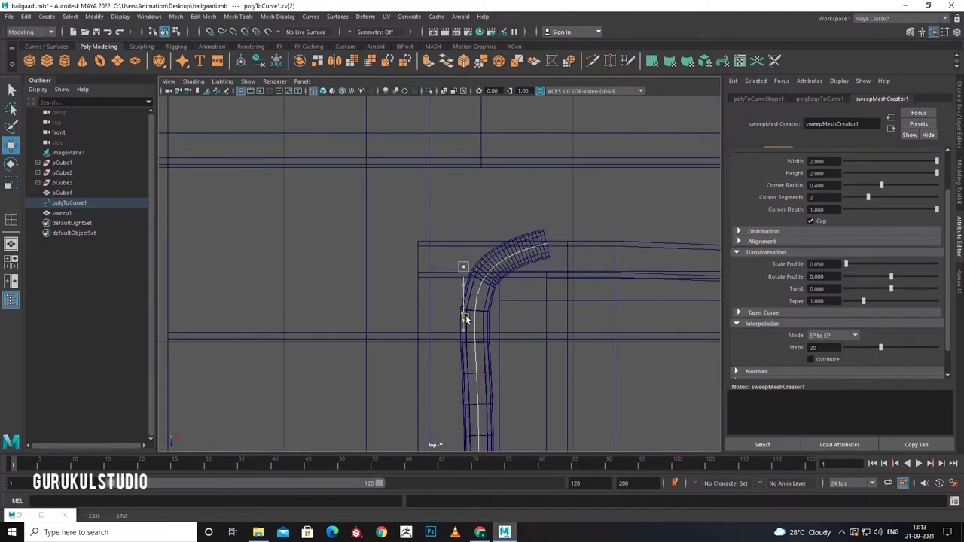
{"action": "left_click_drag", "start_coordinate": [512, 241], "coordinate": [518, 241]}
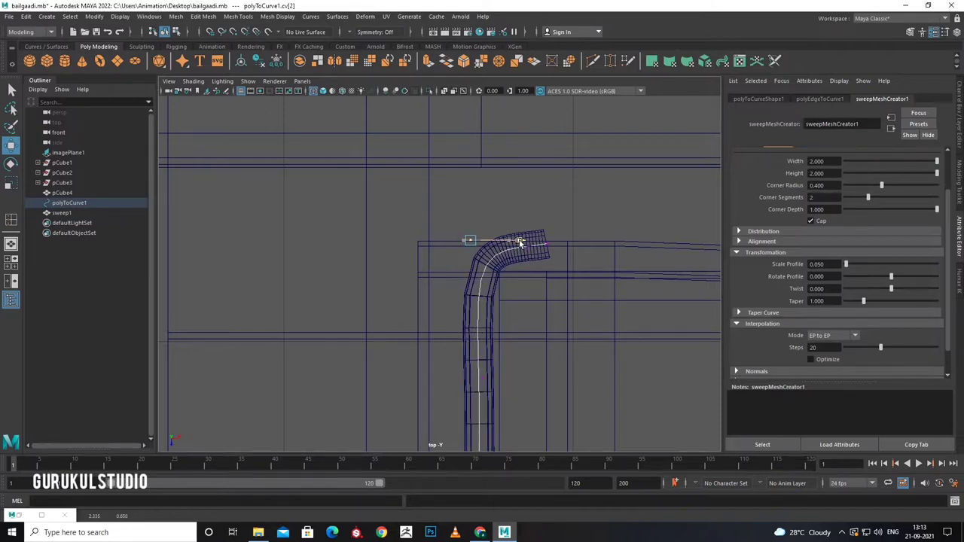
{"action": "mouse_move", "coordinate": [548, 294]}
{"action": "left_mouse_down"}
{"action": "mouse_move", "coordinate": [545, 305]}
{"action": "mouse_move", "coordinate": [525, 289]}
{"action": "mouse_move", "coordinate": [533, 308]}
{"action": "left_mouse_up"}
{"action": "left_click_drag", "start_coordinate": [462, 360], "coordinate": [528, 381]}
Flatten the sweep's upper and lower bends by moving curve points in the top view.
{"action": "middle_click_drag", "start_coordinate": [528, 381], "coordinate": [528, 140], "text": "alt"}
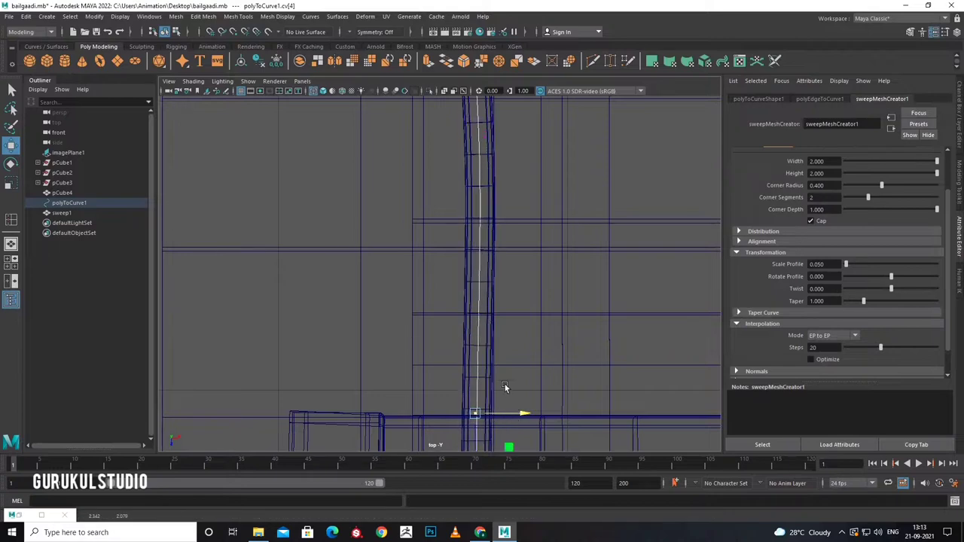
{"action": "middle_click_drag", "start_coordinate": [507, 387], "coordinate": [454, 203], "text": "alt"}
{"action": "left_click_drag", "start_coordinate": [466, 264], "coordinate": [497, 226]}
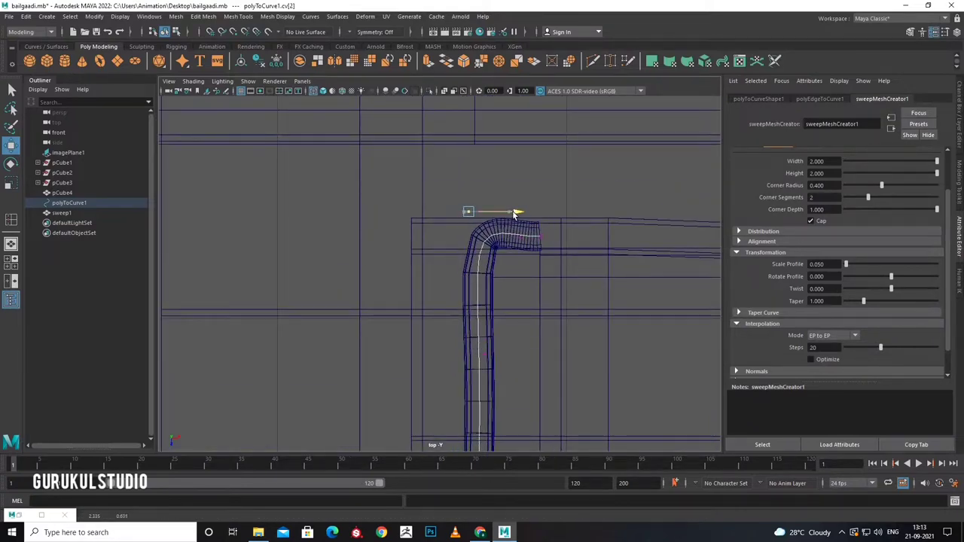
{"action": "mouse_move", "coordinate": [515, 208]}
{"action": "middle_mouse_down", "text": "alt"}
{"action": "mouse_move", "coordinate": [503, 366]}
{"action": "mouse_move", "coordinate": [507, 305]}
{"action": "middle_mouse_up", "text": "alt"}
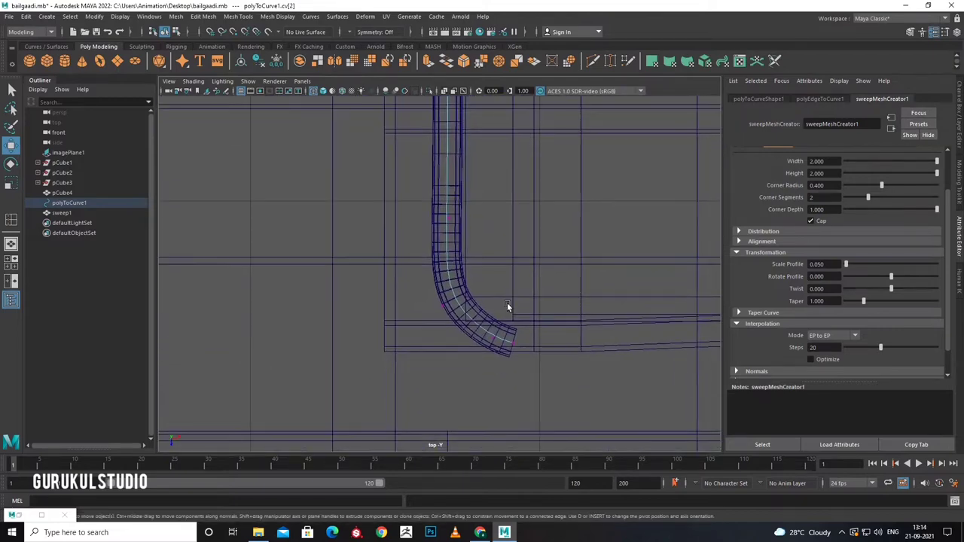
{"action": "mouse_move", "coordinate": [452, 349]}
{"action": "left_mouse_down"}
{"action": "mouse_move", "coordinate": [441, 370]}
{"action": "mouse_move", "coordinate": [475, 412]}
{"action": "left_mouse_up"}
{"action": "left_click_drag", "start_coordinate": [495, 366], "coordinate": [497, 367]}
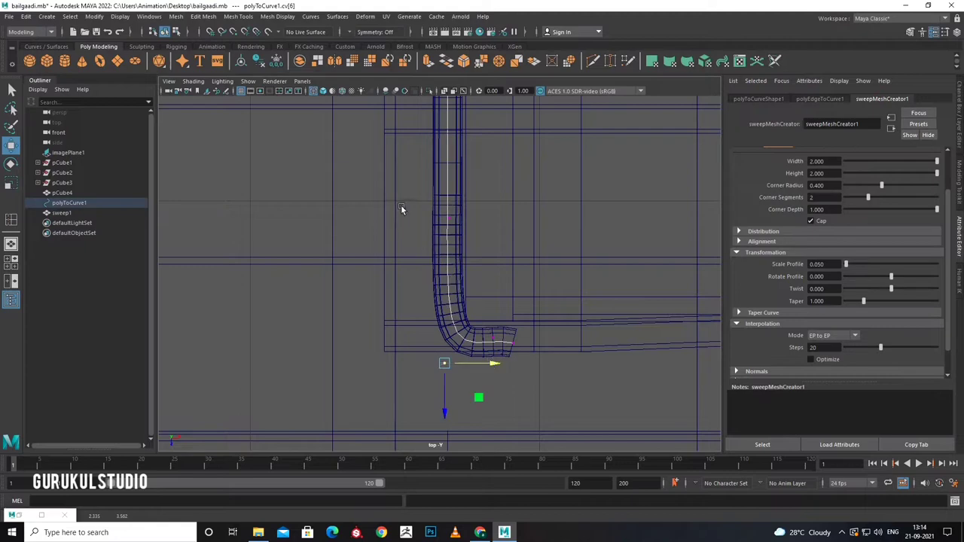
{"action": "left_click", "coordinate": [510, 340]}
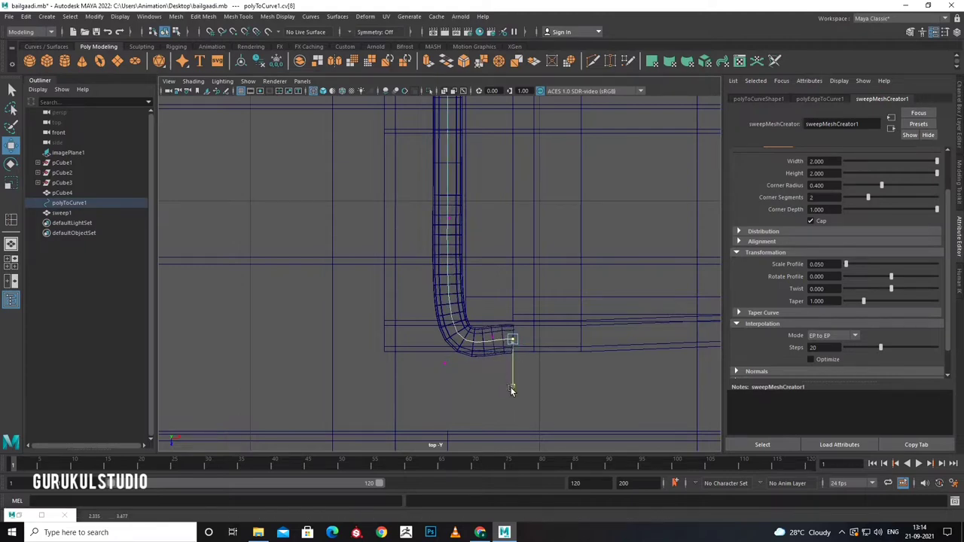
Move the path curve's end point left and down to shorten the sweep.
{"action": "key", "text": "F8"}
{"action": "left_click", "coordinate": [501, 338]}
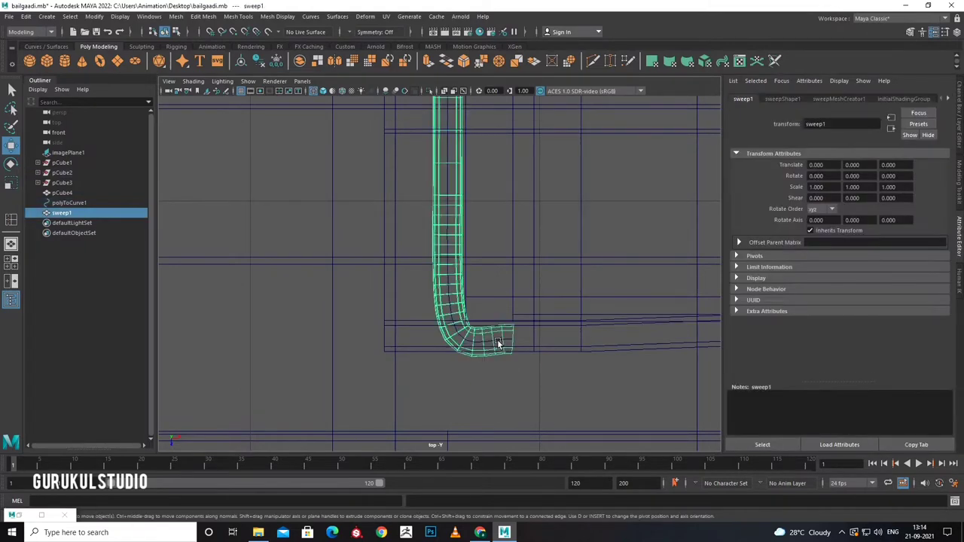
{"action": "right_click_drag", "start_coordinate": [493, 286], "coordinate": [493, 258]}
{"action": "left_click", "coordinate": [490, 337]}
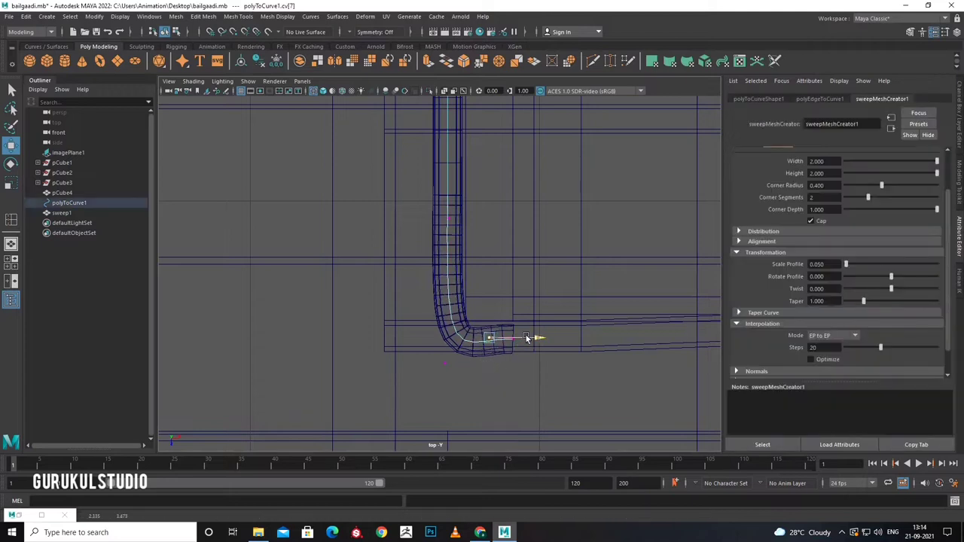
{"action": "left_click_drag", "start_coordinate": [527, 338], "coordinate": [506, 342]}
{"action": "left_click_drag", "start_coordinate": [467, 394], "coordinate": [467, 398]}
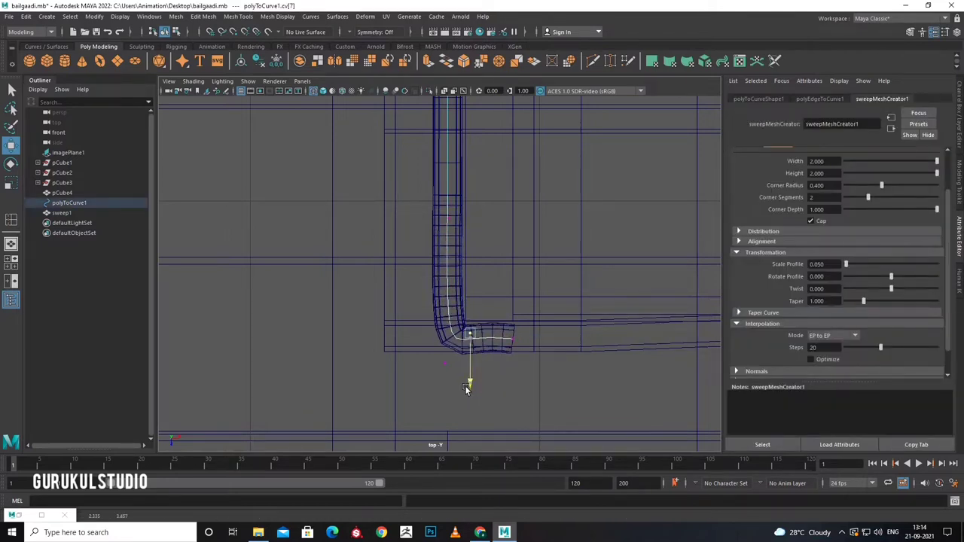
Return to the four-view layout and clear the selection.
{"action": "key", "text": "space"}
{"action": "key", "text": "space"}
{"action": "left_click_drag", "start_coordinate": [599, 222], "coordinate": [535, 224], "text": "alt"}
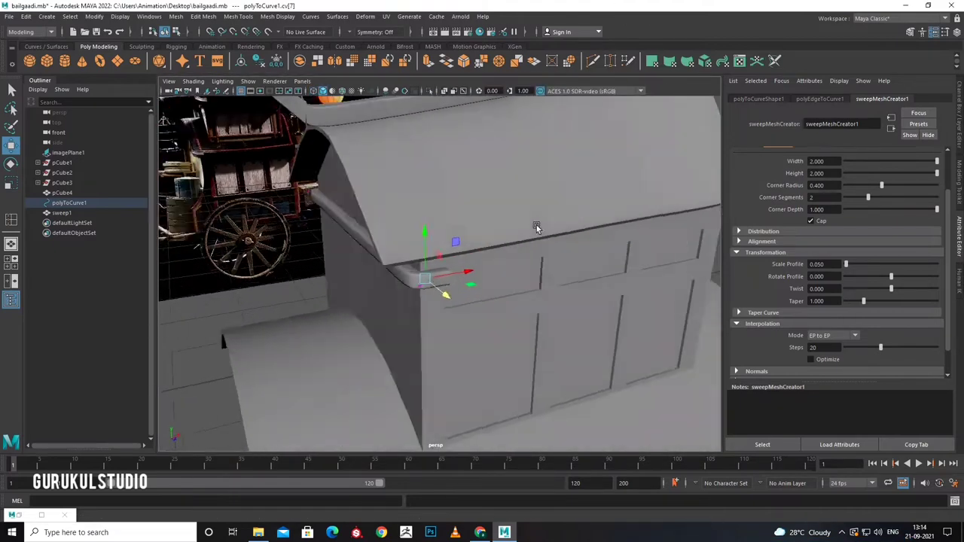
{"action": "right_click_drag", "start_coordinate": [457, 251], "coordinate": [501, 234]}
{"action": "left_click", "coordinate": [239, 289]}
{"action": "mouse_move", "coordinate": [239, 288]}
{"action": "left_mouse_down", "text": "alt"}
{"action": "mouse_move", "coordinate": [357, 295]}
{"action": "mouse_move", "coordinate": [407, 315]}
{"action": "mouse_move", "coordinate": [332, 325]}
{"action": "mouse_move", "coordinate": [400, 338]}
{"action": "left_mouse_up", "text": "alt"}
Draw a linear EP curve, curve1, from the beam's left end in the front view.
{"action": "key", "text": "space"}
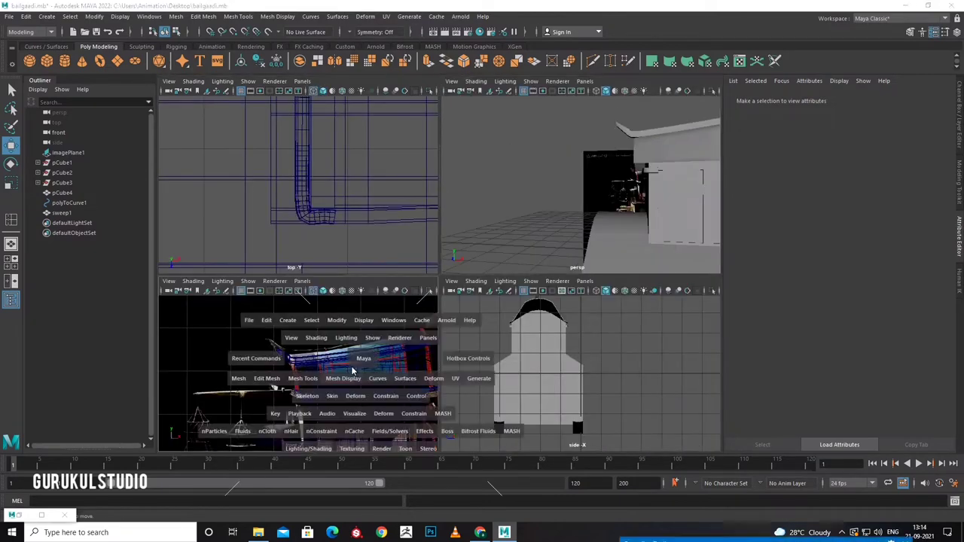
{"action": "key", "text": "space"}
{"action": "left_click", "coordinate": [62, 47]}
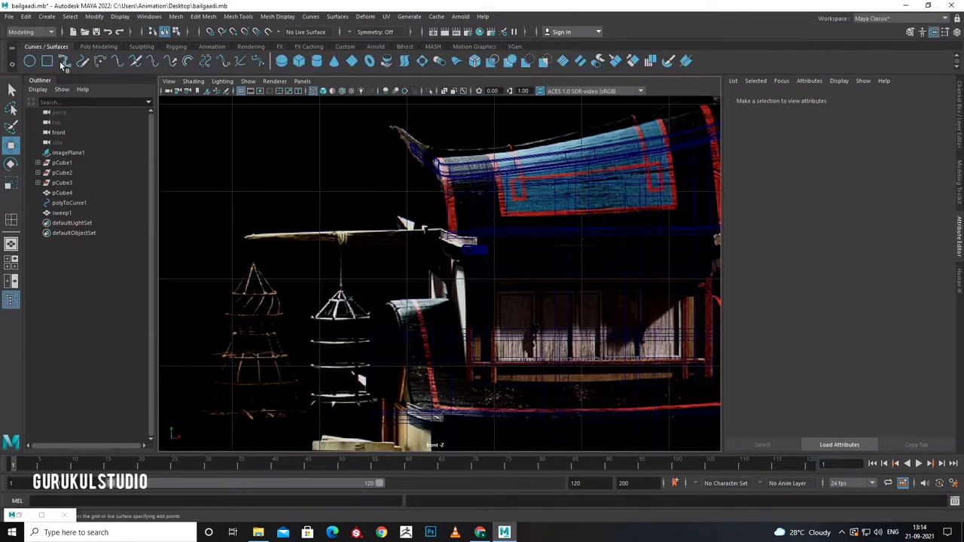
{"action": "left_click", "coordinate": [65, 60]}
{"action": "left_click", "coordinate": [251, 236]}
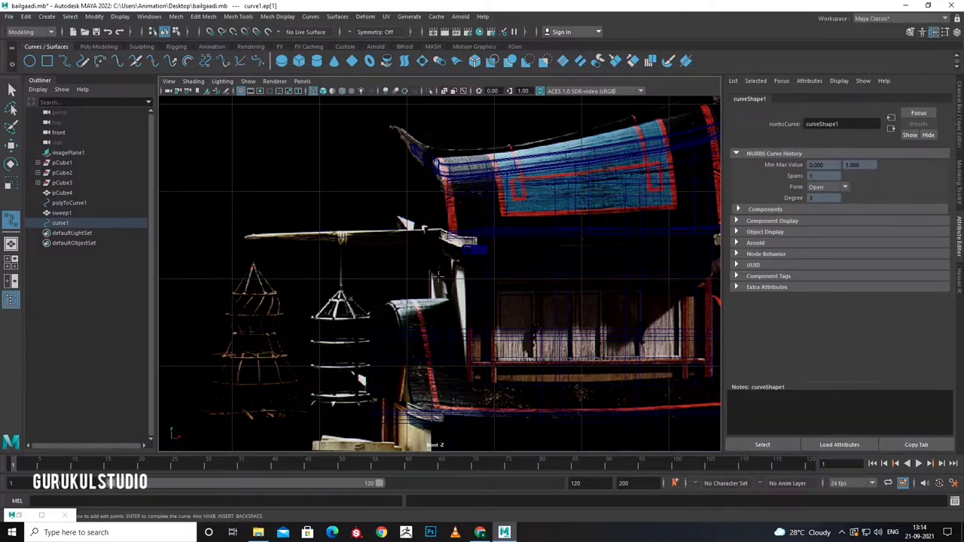
{"action": "key", "text": "w"}
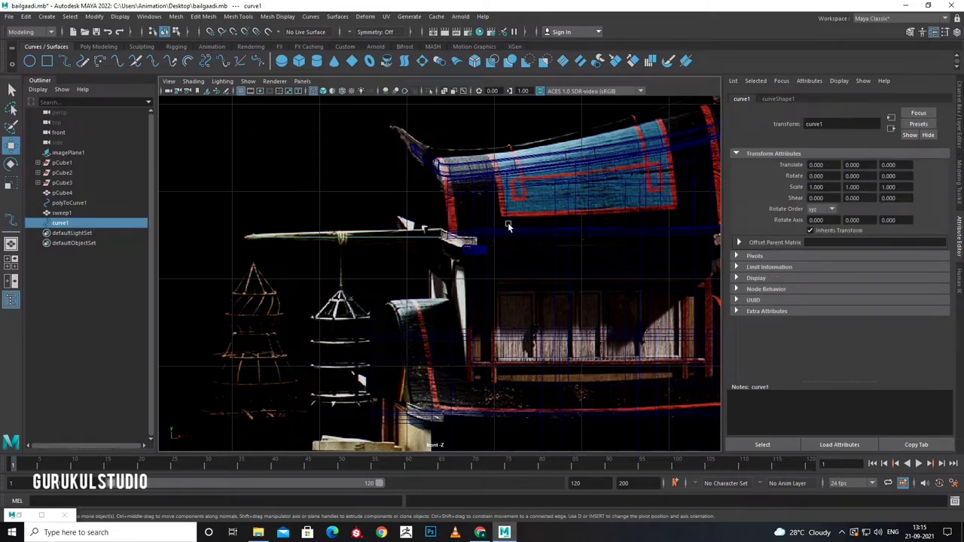
Create a rectangular Sweep Mesh along curve1 with Scale Profile 0.056 and Taper 5.
{"action": "left_click", "coordinate": [99, 47]}
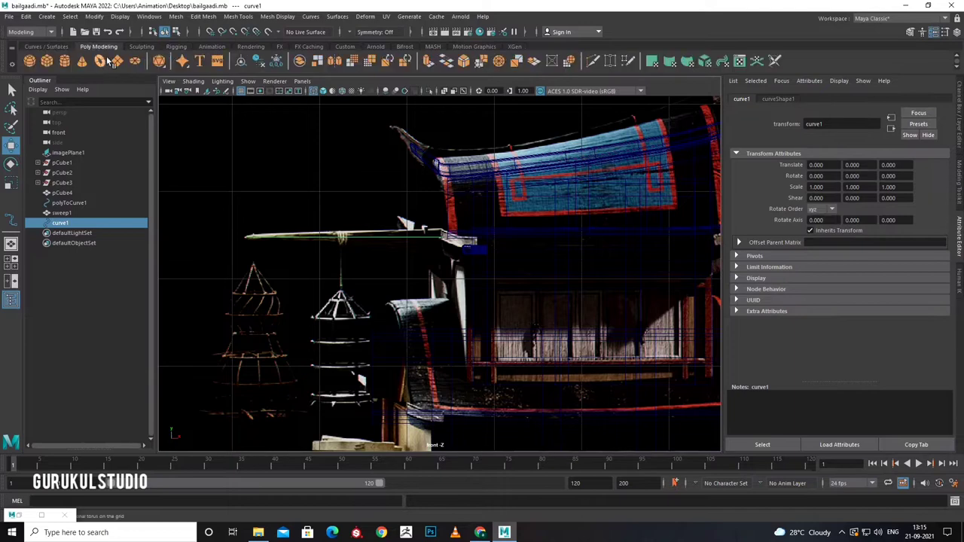
{"action": "left_click", "coordinate": [47, 16]}
{"action": "left_click", "coordinate": [75, 145]}
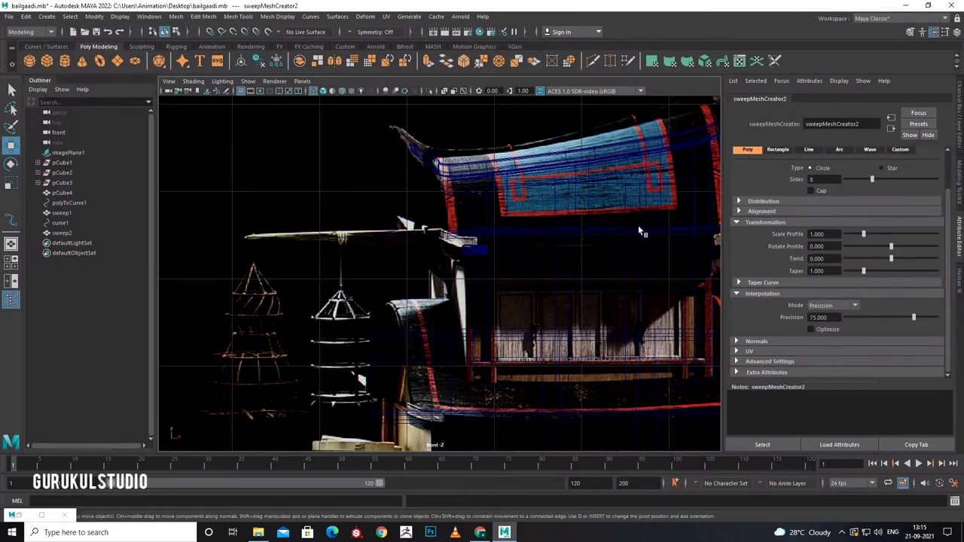
{"action": "left_click", "coordinate": [845, 233]}
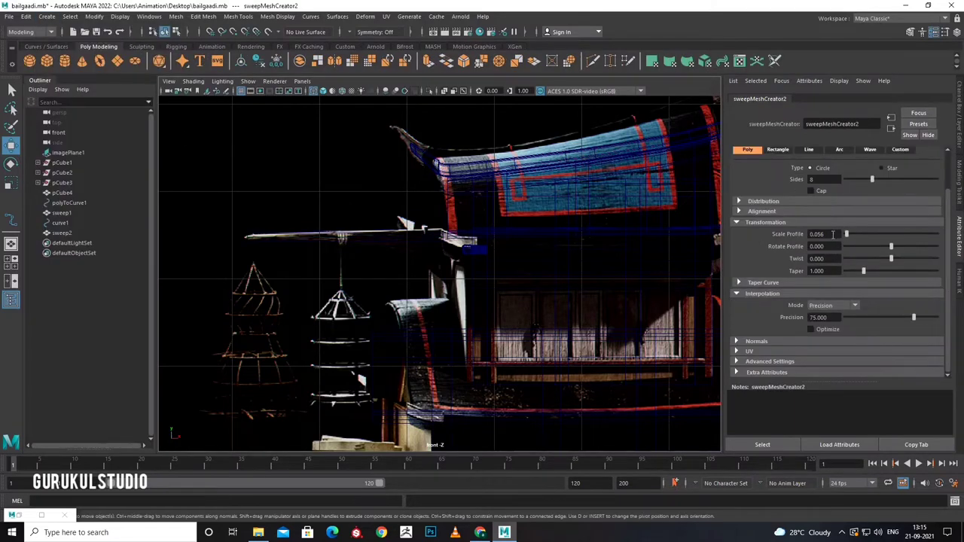
{"action": "left_click", "coordinate": [779, 150]}
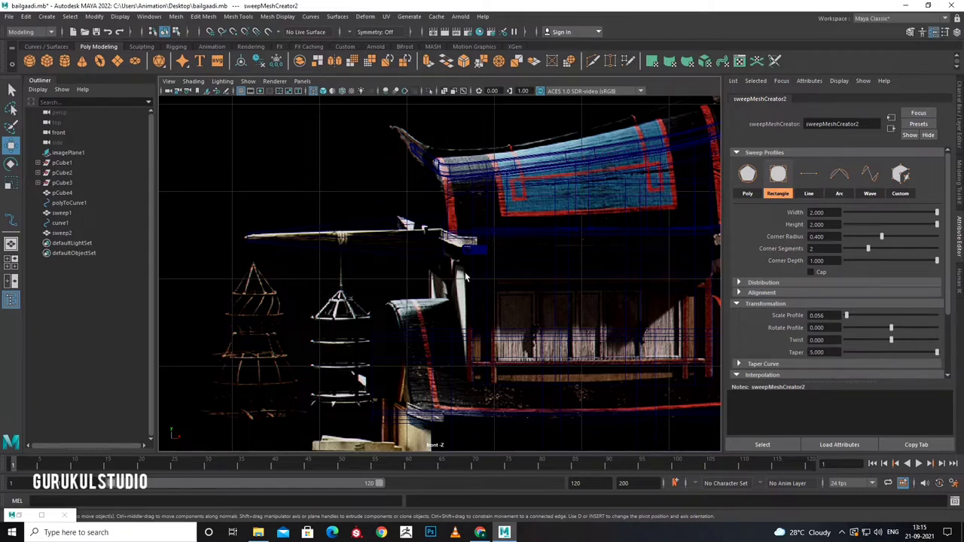
Snap sweep2's pivot to its left tip and rotate it to -4.253 on Z.
{"action": "left_click", "coordinate": [404, 241]}
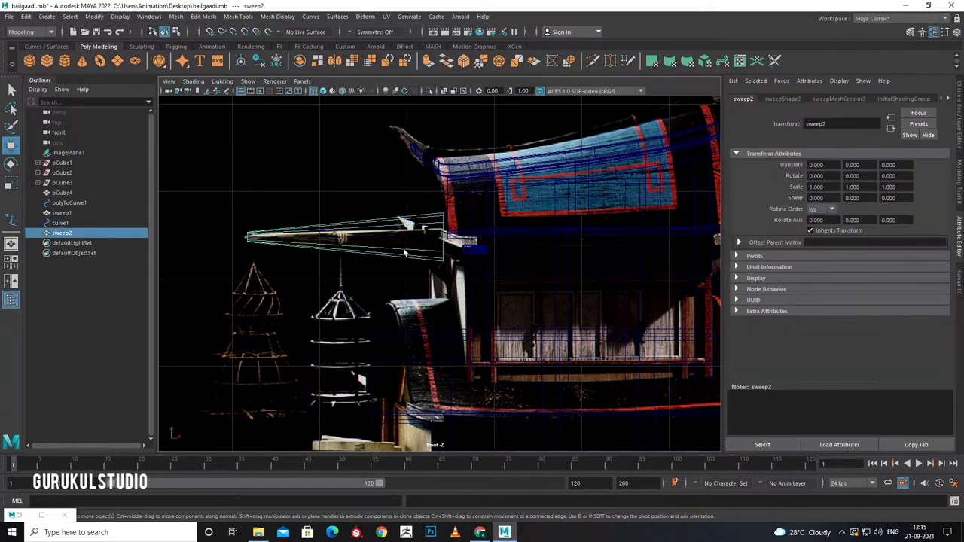
{"action": "key", "text": "d"}
{"action": "mouse_move", "coordinate": [387, 238]}
{"action": "left_mouse_down"}
{"action": "mouse_move", "coordinate": [299, 241]}
{"action": "mouse_move", "coordinate": [287, 226]}
{"action": "left_mouse_up"}
{"action": "key", "text": "e"}
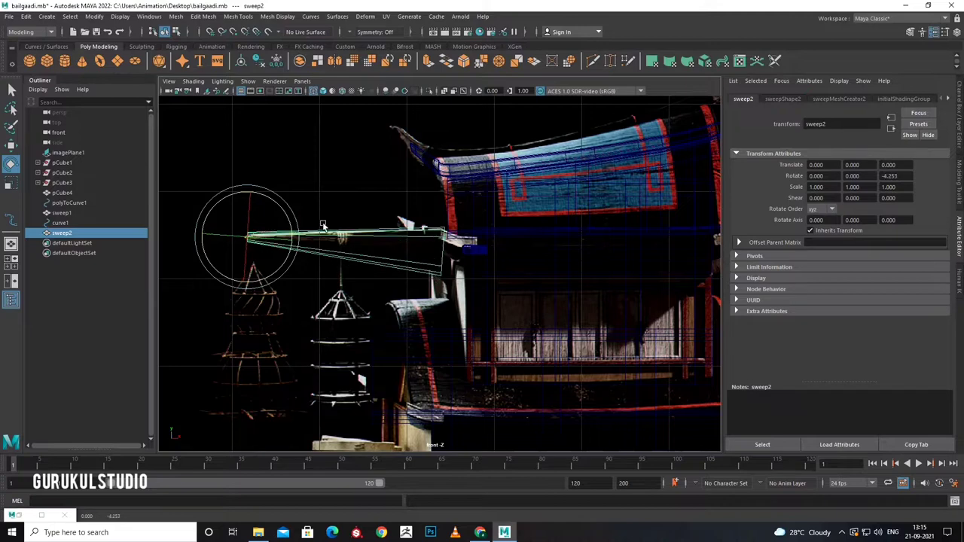
Select the vertices at sweep2's right end and cycle through the Scale, Rotate and Move tools.
{"action": "right_click", "coordinate": [353, 239]}
{"action": "left_click_drag", "start_coordinate": [396, 194], "coordinate": [495, 339]}
{"action": "key", "text": "r"}
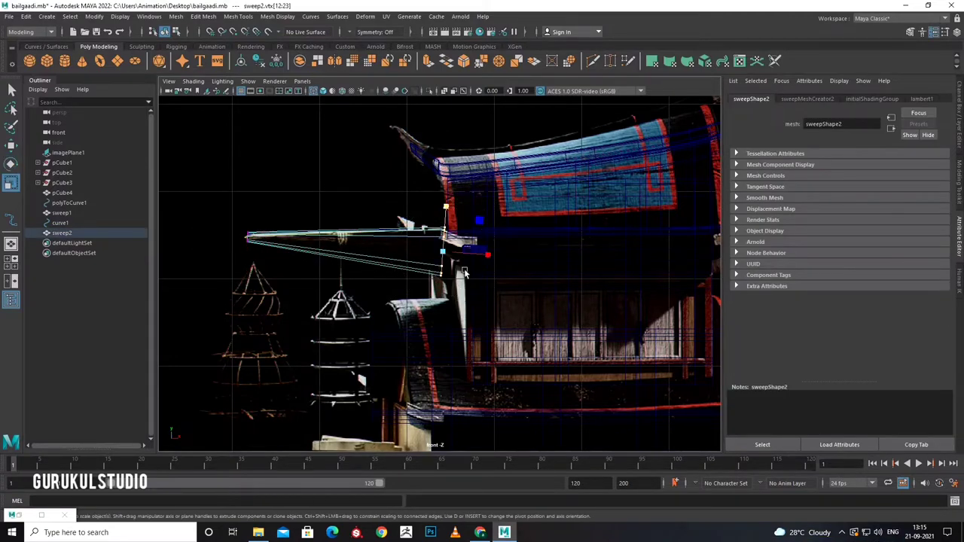
{"action": "key", "text": "e"}
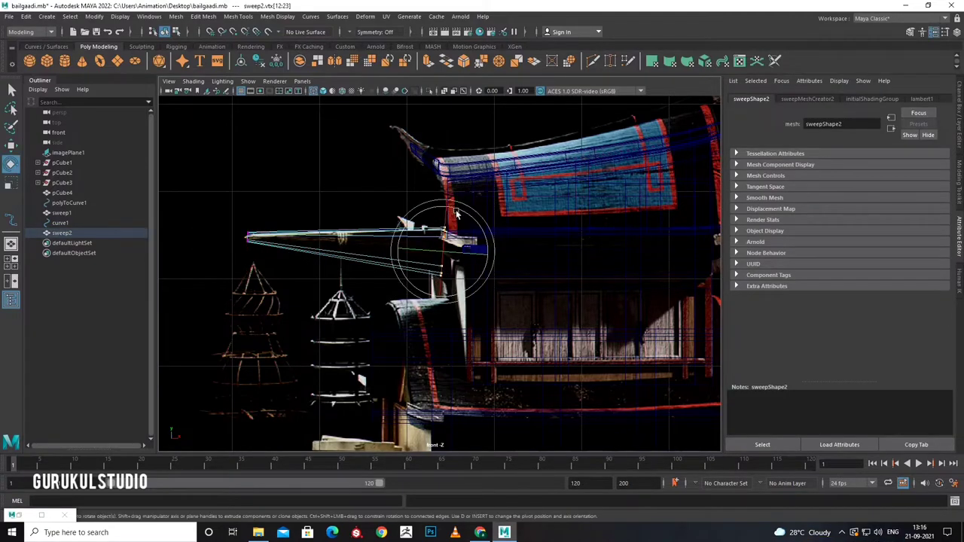
{"action": "key", "text": "w"}
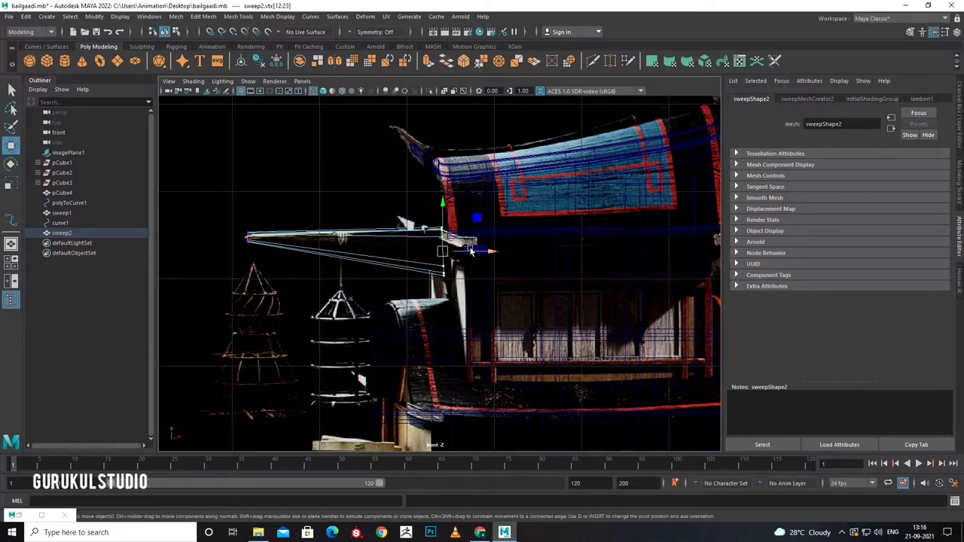
{"action": "scroll", "coordinate": [444, 260], "scroll_direction": "up", "scroll_amount": 4}
{"action": "right_click", "coordinate": [450, 256]}
Insert five edge loops across sweep2 with the multiple-loop option.
{"action": "left_click", "coordinate": [480, 233]}
{"action": "right_click", "coordinate": [463, 254], "text": "shift"}
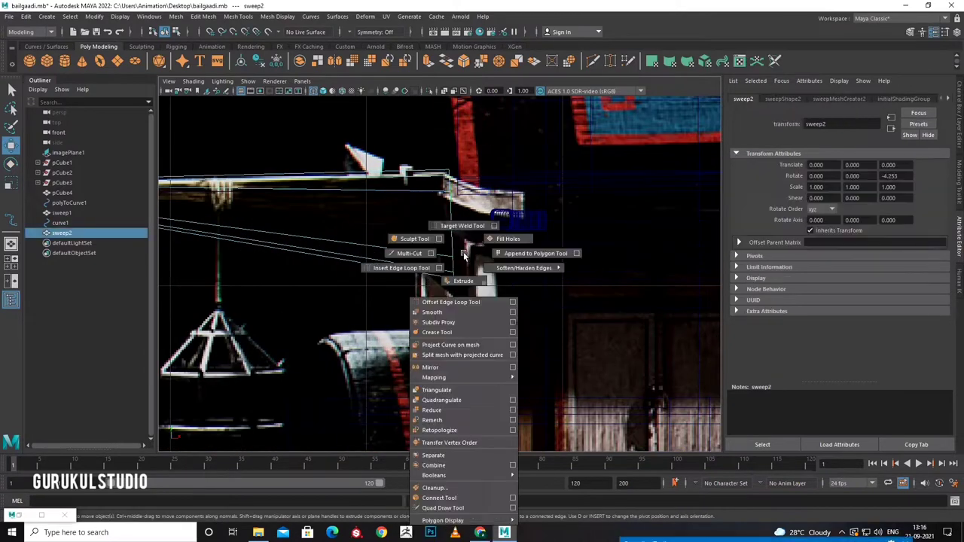
{"action": "left_click", "coordinate": [437, 270]}
{"action": "left_click_drag", "start_coordinate": [790, 424], "coordinate": [804, 253]}
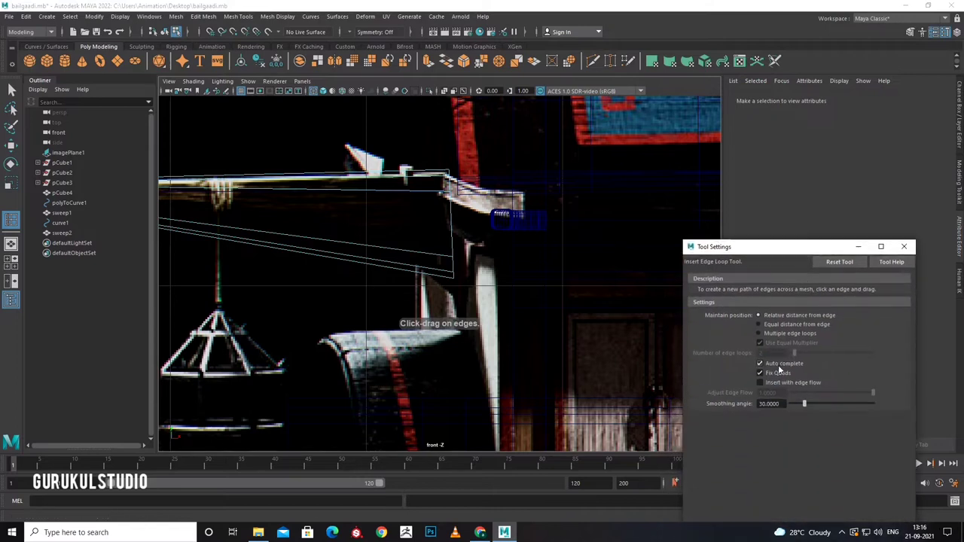
{"action": "left_click", "coordinate": [768, 337]}
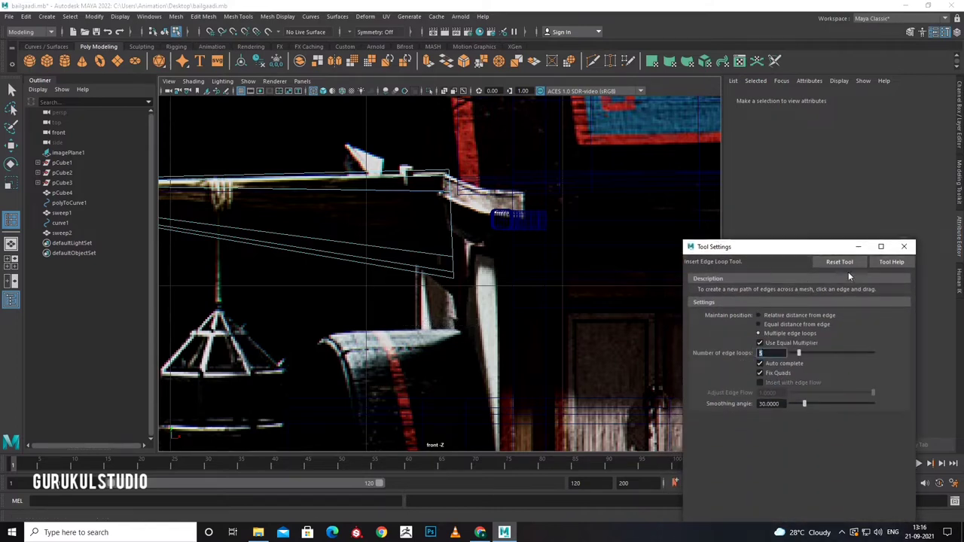
{"action": "type", "text": "5"}
{"action": "left_click", "coordinate": [354, 253]}
Raise the first vertices along sweep2 to follow the reference pole.
{"action": "key", "text": "w"}
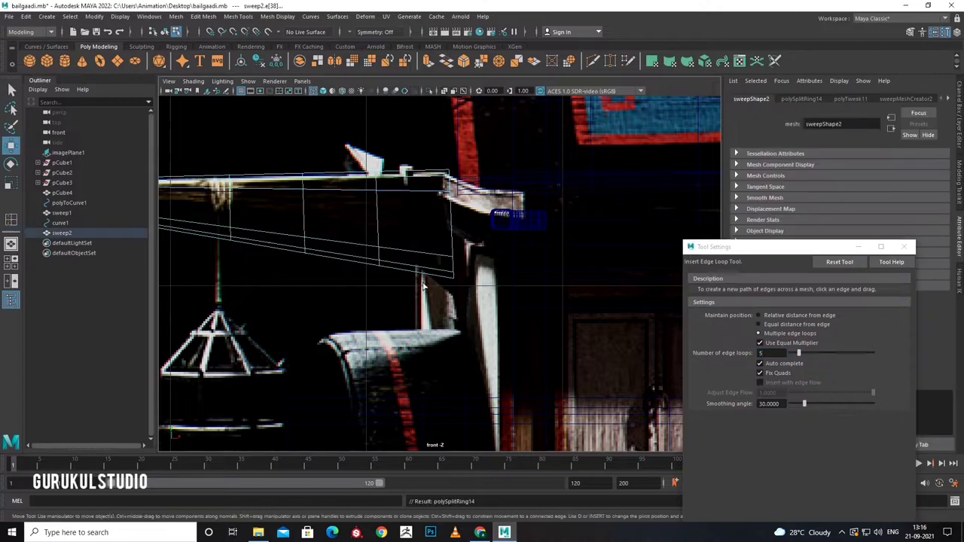
{"action": "scroll", "coordinate": [377, 316], "scroll_direction": "down", "scroll_amount": 5}
{"action": "scroll", "coordinate": [378, 322], "scroll_direction": "up", "scroll_amount": 3}
{"action": "scroll", "coordinate": [378, 322], "scroll_direction": "up", "scroll_amount": 3}
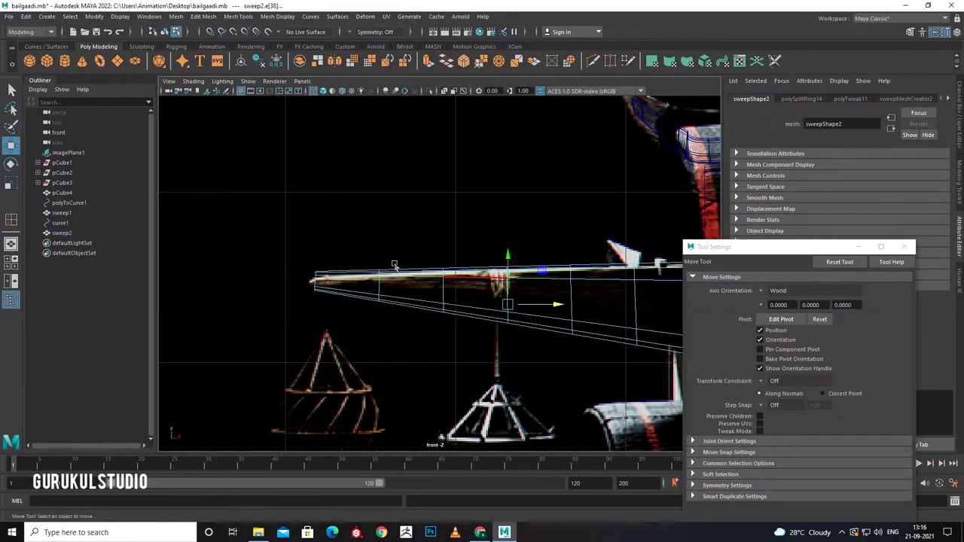
{"action": "left_click", "coordinate": [378, 292]}
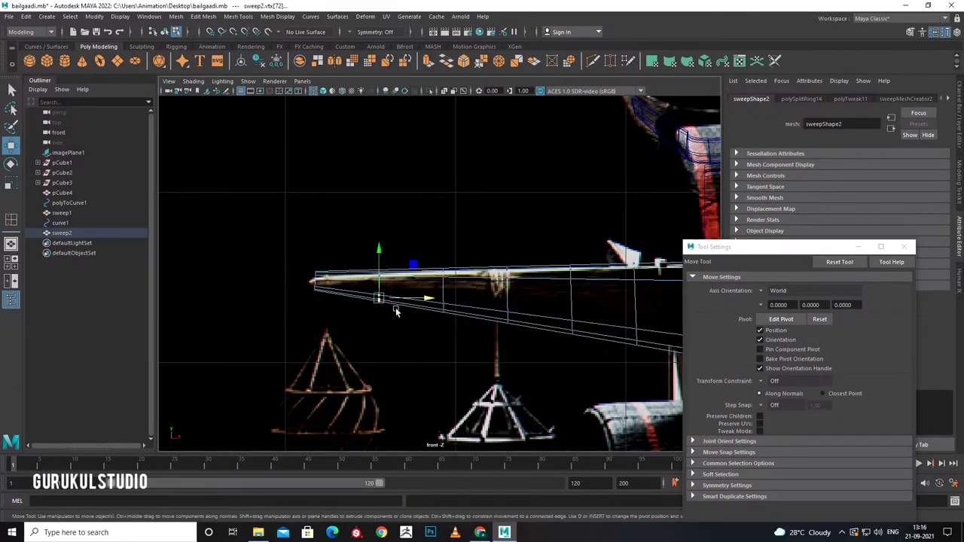
{"action": "left_click", "coordinate": [443, 308]}
{"action": "left_click_drag", "start_coordinate": [442, 264], "coordinate": [443, 254]}
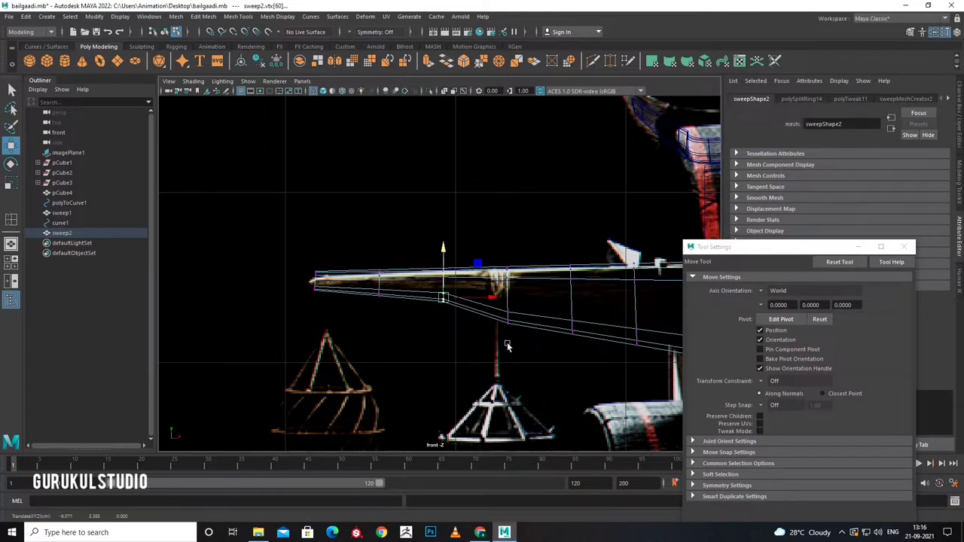
{"action": "left_click", "coordinate": [508, 318]}
{"action": "left_click_drag", "start_coordinate": [509, 303], "coordinate": [509, 293]}
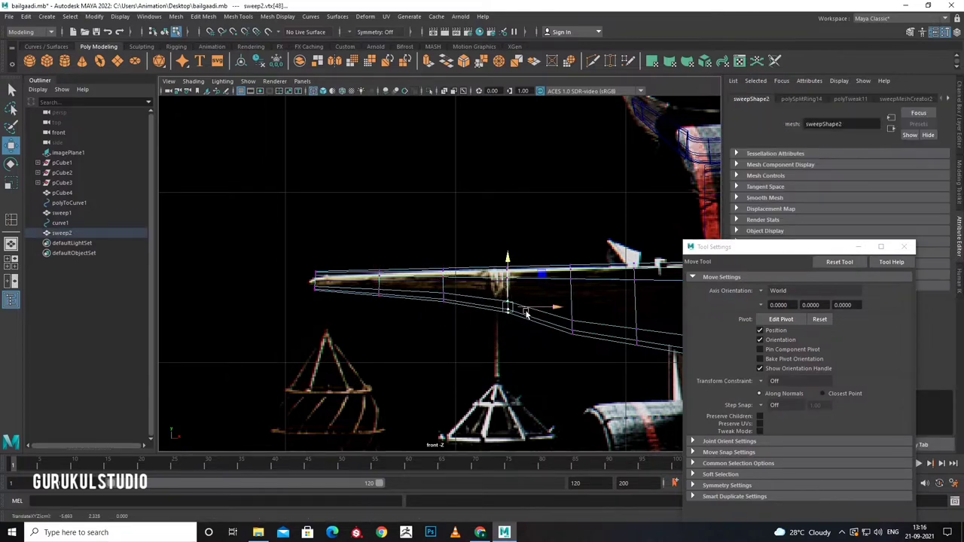
Adjust the remaining beam vertices and select the vertices at the beam tip.
{"action": "left_click", "coordinate": [572, 318]}
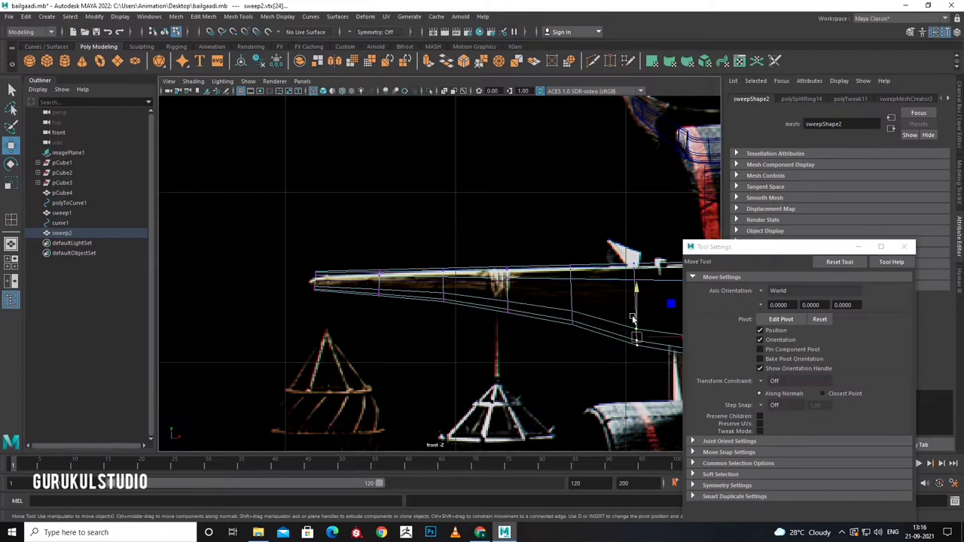
{"action": "left_click", "coordinate": [636, 331]}
{"action": "left_click", "coordinate": [572, 320]}
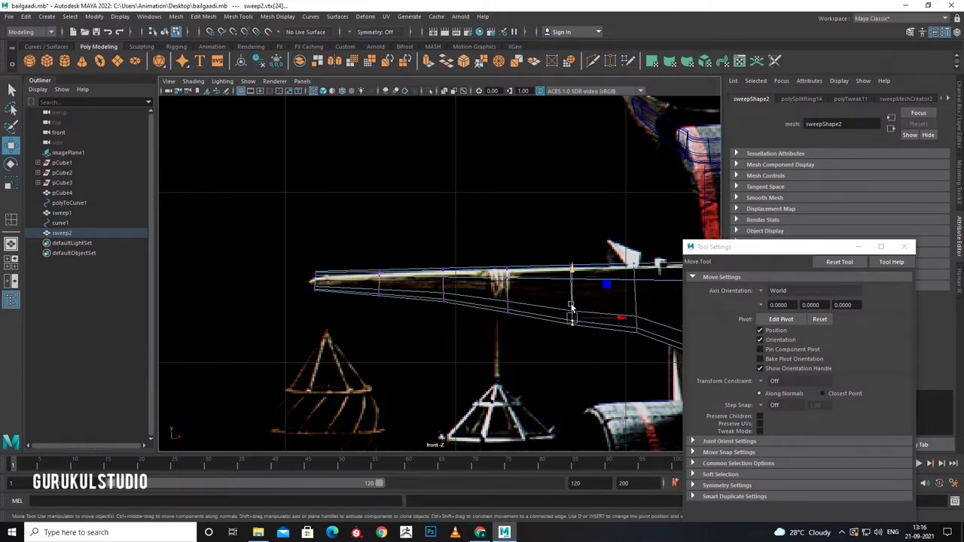
{"action": "left_click_drag", "start_coordinate": [571, 307], "coordinate": [572, 295]}
{"action": "left_click", "coordinate": [506, 302]}
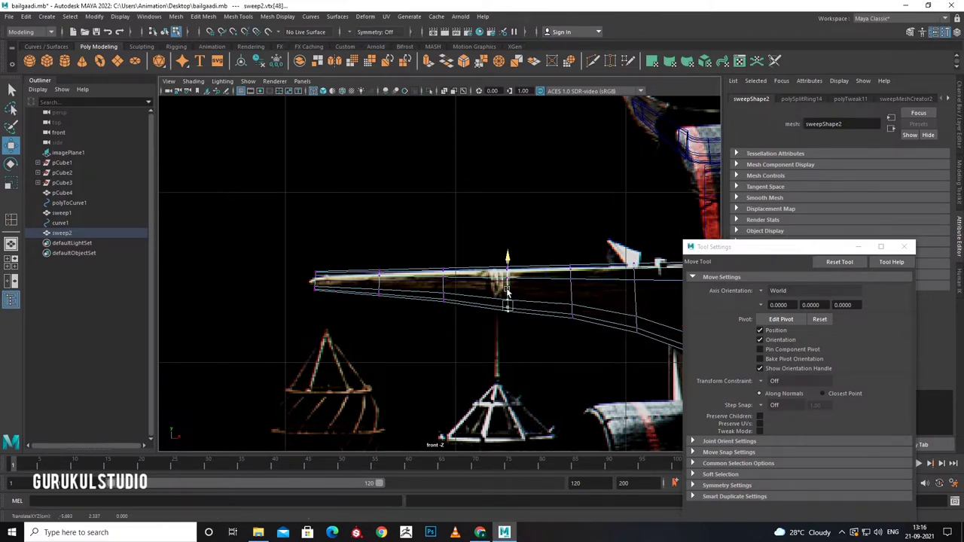
{"action": "middle_click_drag", "start_coordinate": [541, 346], "coordinate": [402, 309], "text": "alt"}
{"action": "left_click_drag", "start_coordinate": [546, 260], "coordinate": [576, 339]}
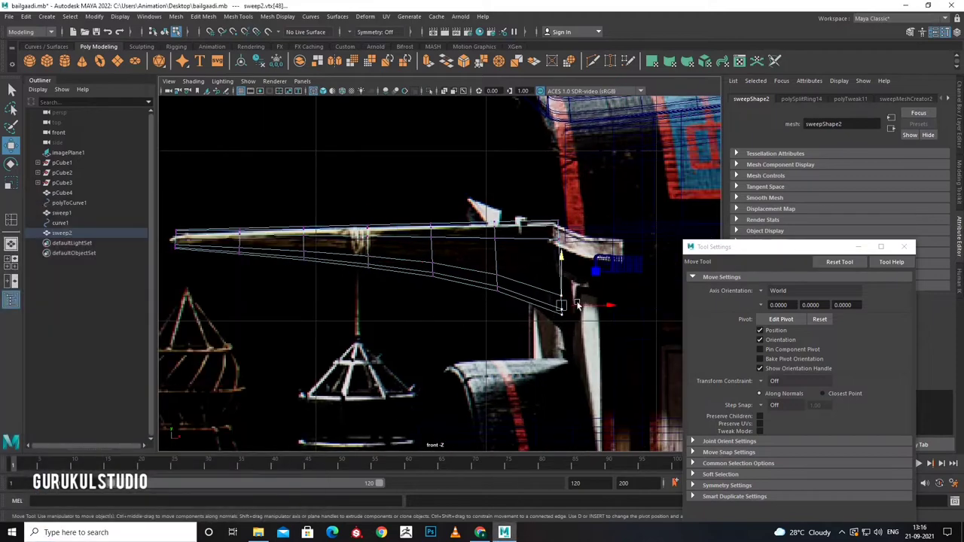
{"action": "key", "text": "space"}
{"action": "key", "text": "space"}
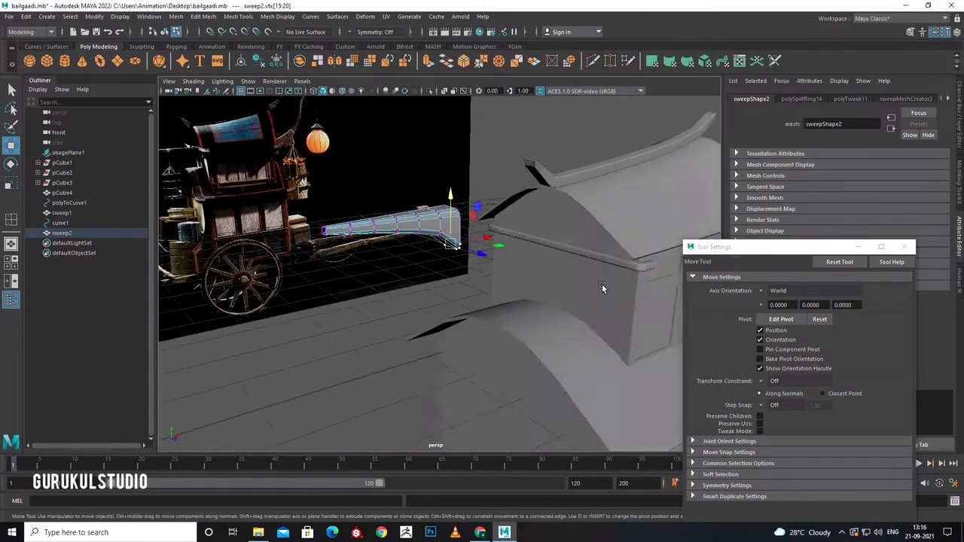
Extrude sweep2's end edges with Thickness 0.09 and Local Translate Z reset to 0.
{"action": "left_click_drag", "start_coordinate": [601, 283], "coordinate": [463, 143], "text": "alt"}
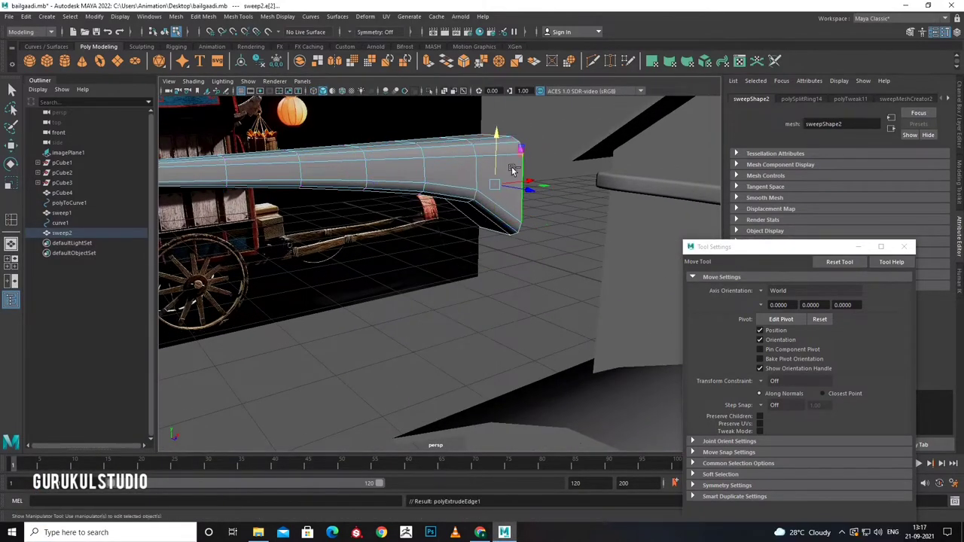
{"action": "key", "text": "ctrl+e"}
{"action": "mouse_move", "coordinate": [546, 258]}
{"action": "left_mouse_down", "text": "alt"}
{"action": "mouse_move", "coordinate": [465, 324]}
{"action": "mouse_move", "coordinate": [399, 168]}
{"action": "mouse_move", "coordinate": [429, 160]}
{"action": "mouse_move", "coordinate": [378, 201]}
{"action": "mouse_move", "coordinate": [359, 203]}
{"action": "left_mouse_up", "text": "alt"}
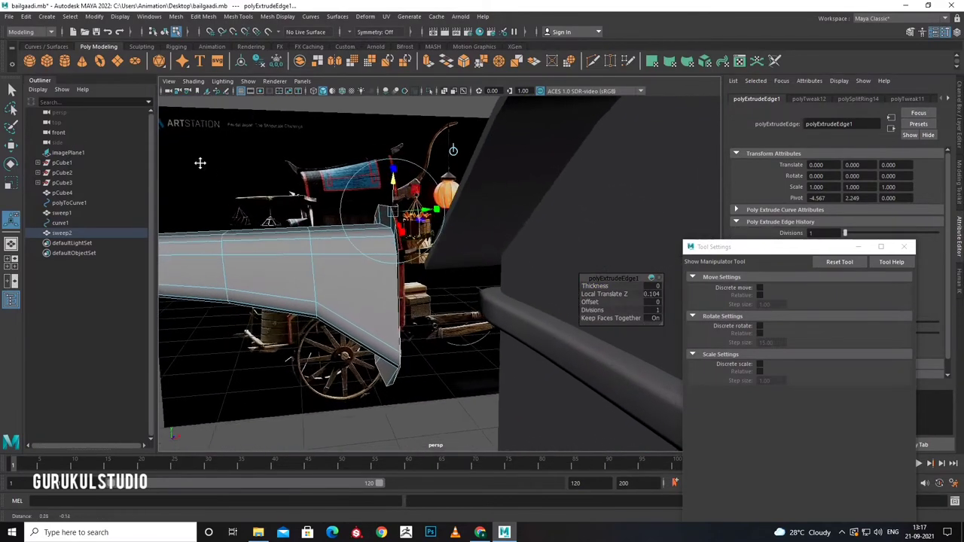
{"action": "left_click", "coordinate": [360, 202]}
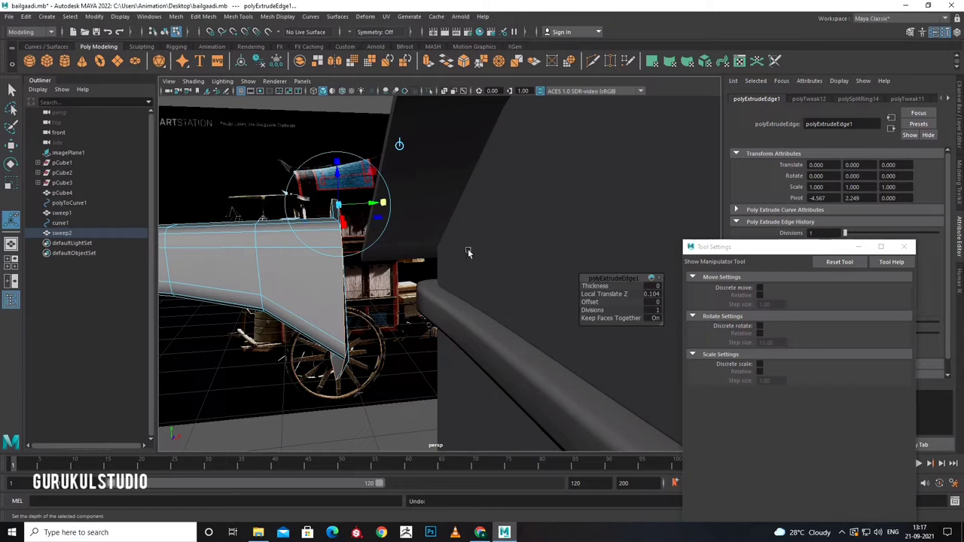
{"action": "key", "text": "ctrl+z"}
{"action": "type", "text": ".09"}
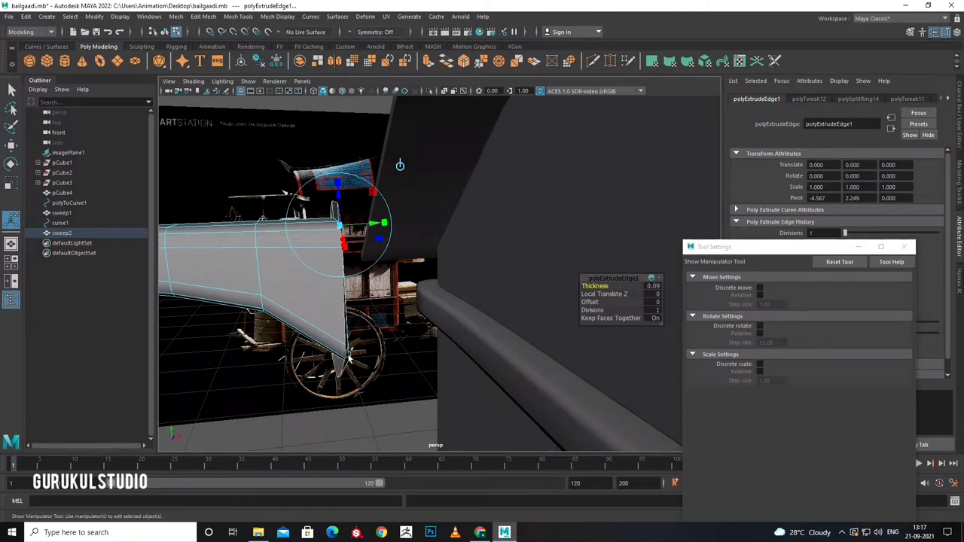
{"action": "left_click_drag", "start_coordinate": [349, 358], "coordinate": [326, 322], "text": "alt"}
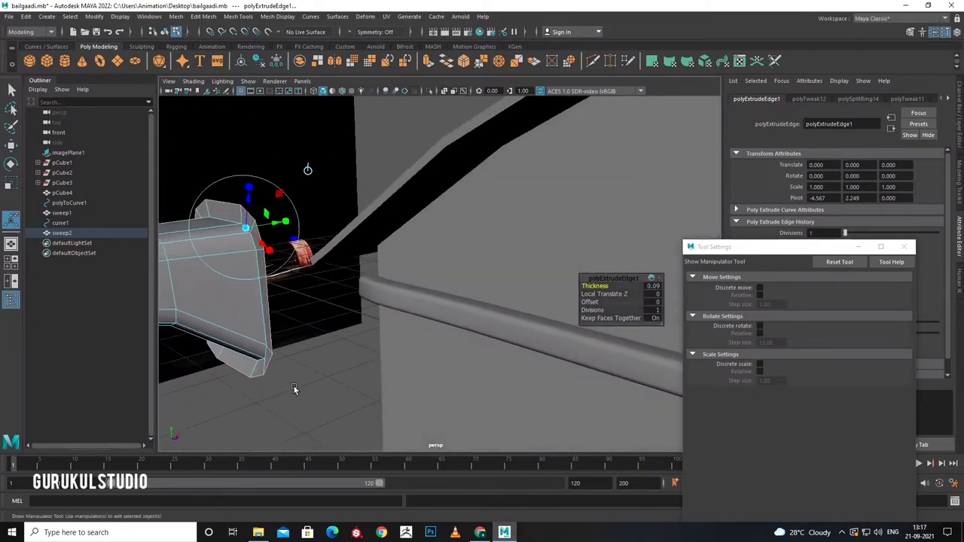
{"action": "left_click_drag", "start_coordinate": [352, 246], "coordinate": [350, 253]}
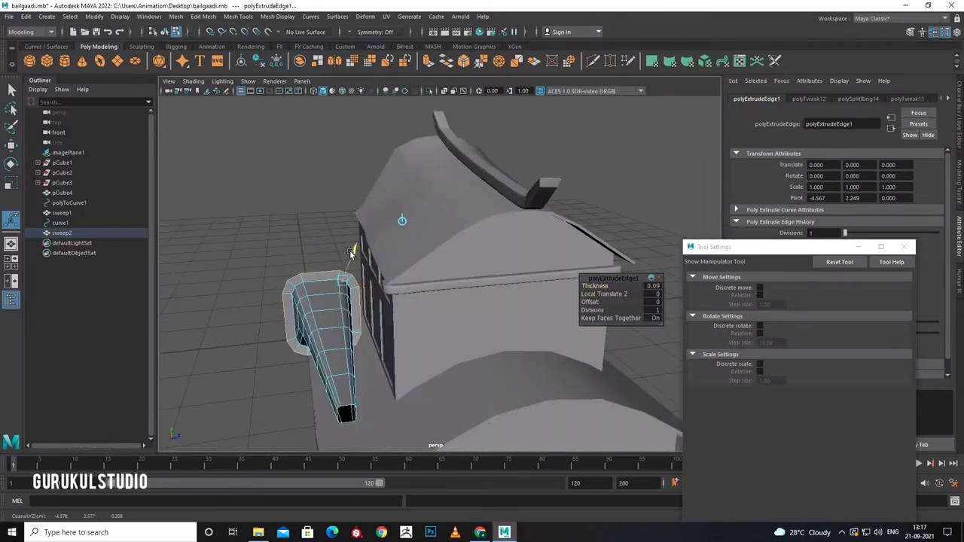
{"action": "right_click_drag", "start_coordinate": [356, 252], "coordinate": [392, 225]}
Flatten the end ring of sweep2 vertices to zero scale along X.
{"action": "key", "text": "space"}
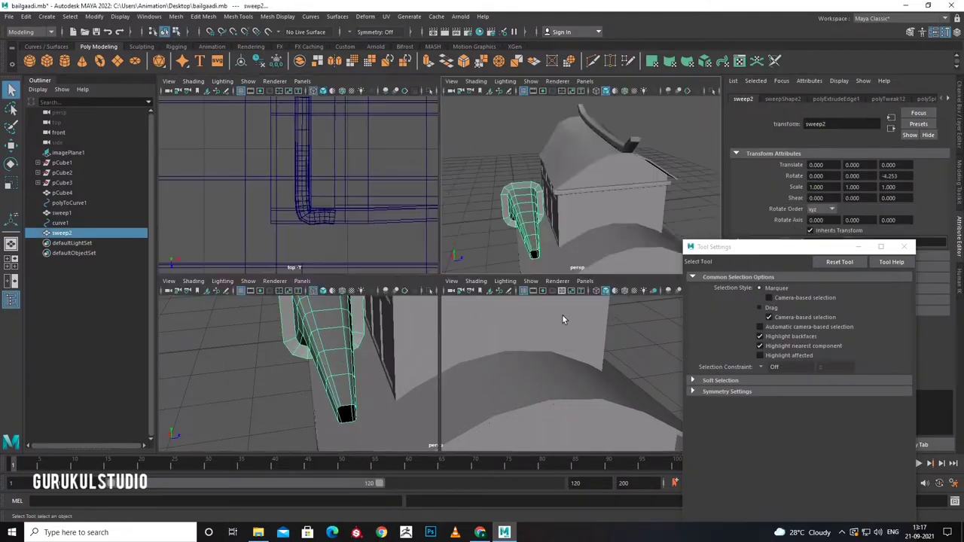
{"action": "key", "text": "space"}
{"action": "key", "text": "space"}
{"action": "right_click_drag", "start_coordinate": [358, 364], "coordinate": [358, 331]}
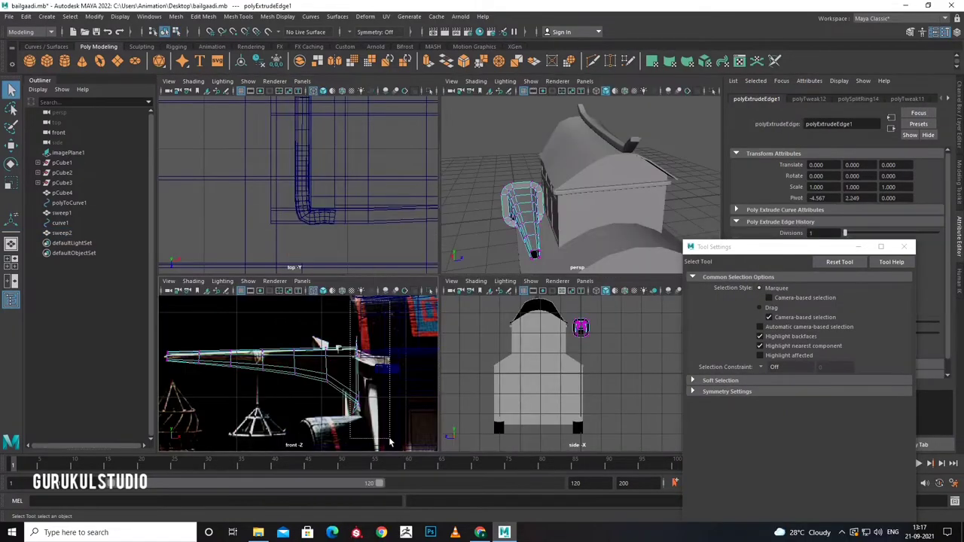
{"action": "left_click_drag", "start_coordinate": [343, 320], "coordinate": [389, 434]}
{"action": "key", "text": "r"}
{"action": "left_click_drag", "start_coordinate": [394, 383], "coordinate": [328, 384]}
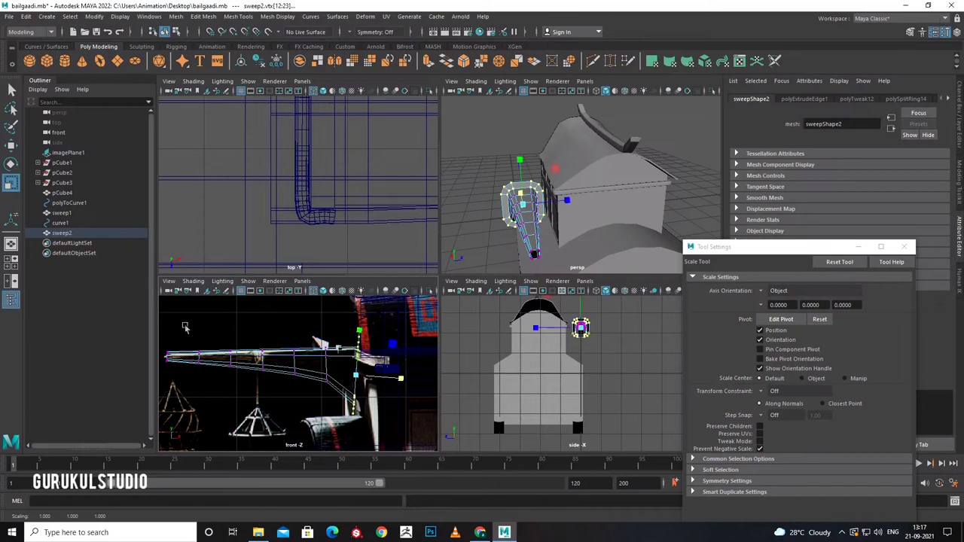
Set the Scale Tool's Axis Orientation to World.
{"action": "double_click", "coordinate": [8, 189]}
{"action": "left_click", "coordinate": [776, 291]}
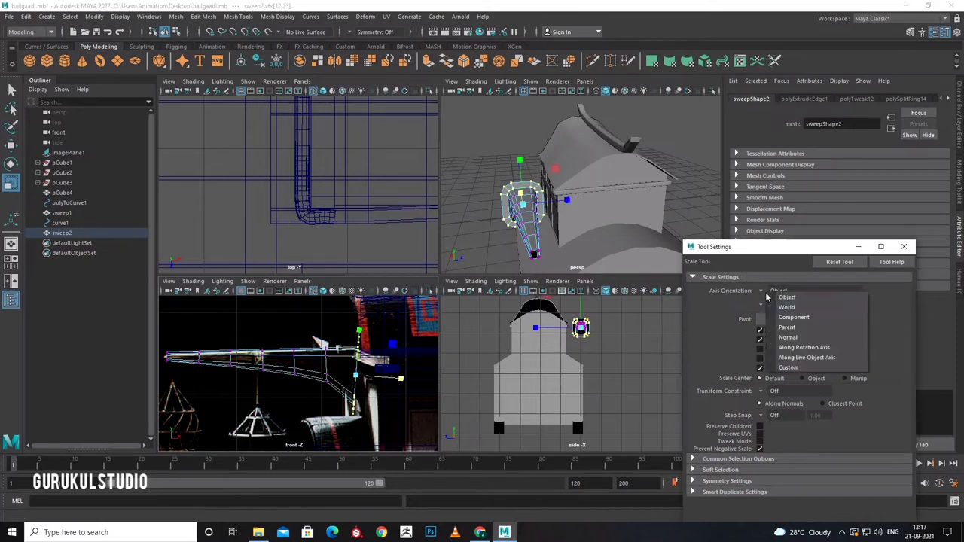
{"action": "left_click", "coordinate": [783, 307]}
{"action": "left_click", "coordinate": [904, 246]}
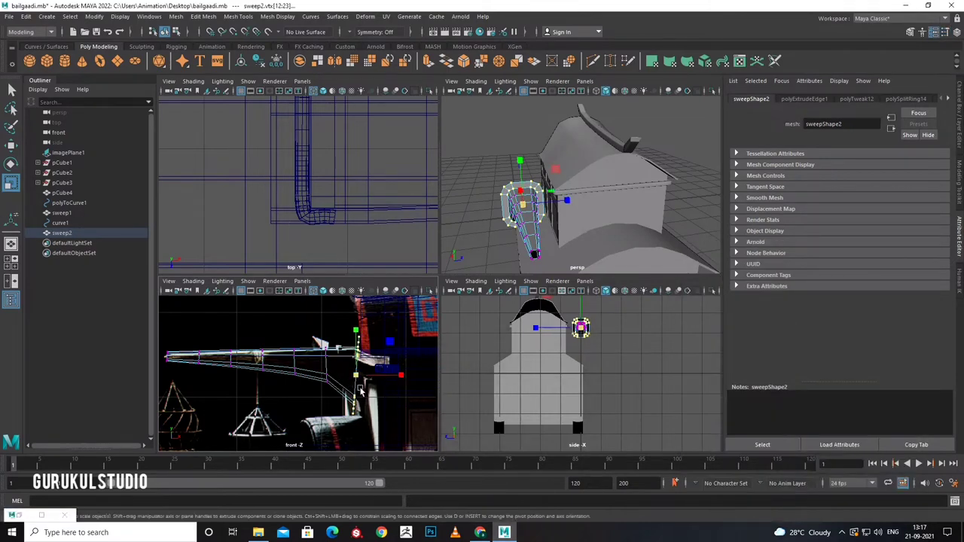
{"action": "double_click", "coordinate": [11, 184]}
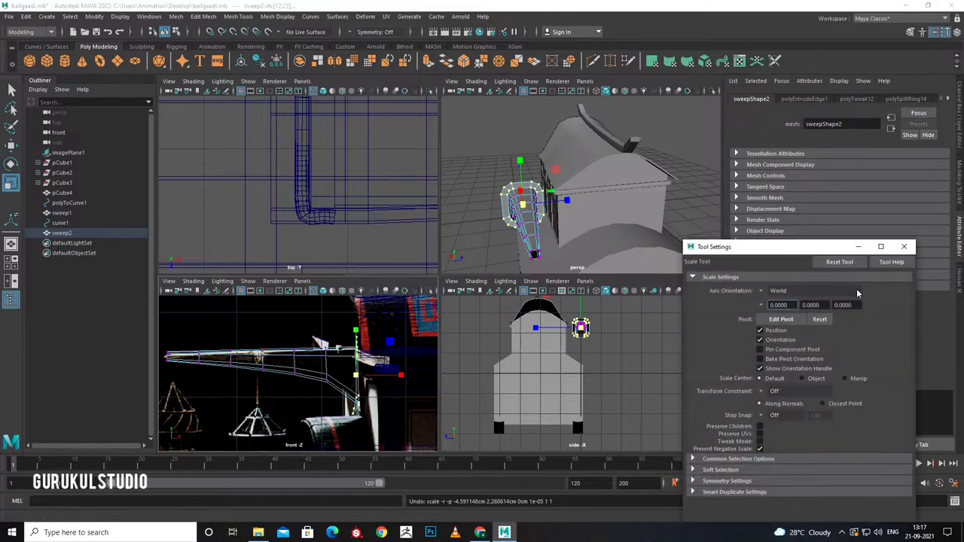
{"action": "left_click", "coordinate": [904, 246]}
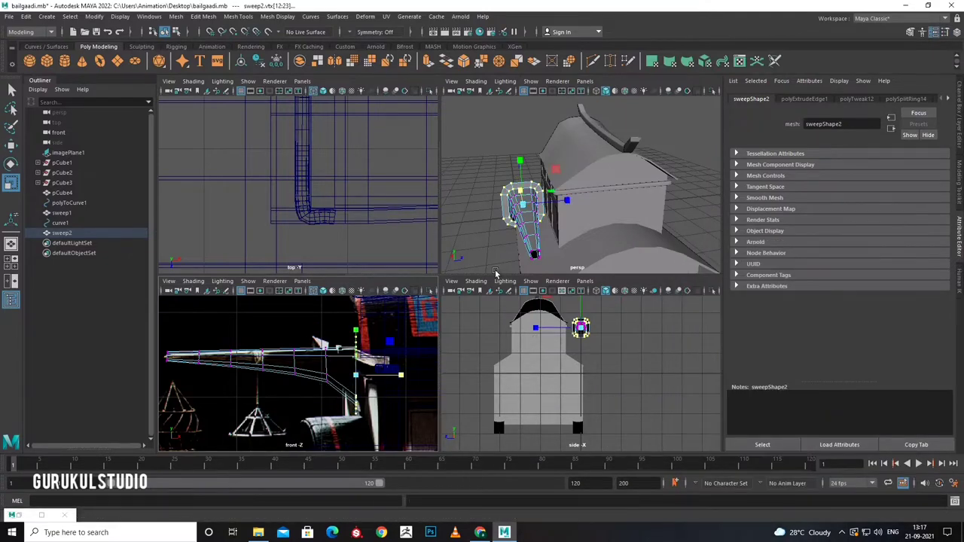
{"action": "key", "text": "space"}
Slide sweep2 to the right, then extrude a face at the beam's inner end.
{"action": "right_click_drag", "start_coordinate": [334, 269], "coordinate": [381, 239]}
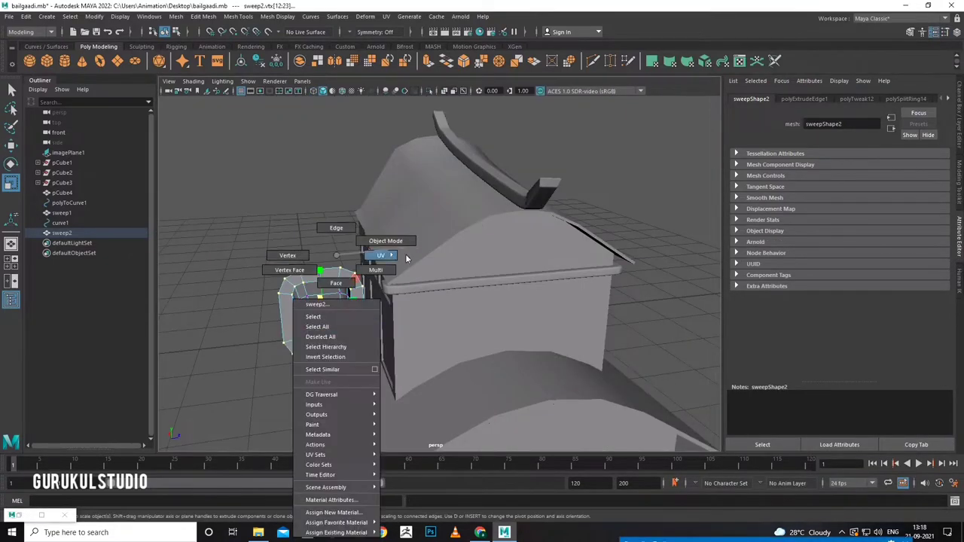
{"action": "key", "text": "w"}
{"action": "mouse_move", "coordinate": [376, 410]}
{"action": "left_mouse_down"}
{"action": "mouse_move", "coordinate": [559, 407]}
{"action": "mouse_move", "coordinate": [678, 369]}
{"action": "mouse_move", "coordinate": [654, 285]}
{"action": "mouse_move", "coordinate": [631, 289]}
{"action": "left_mouse_up"}
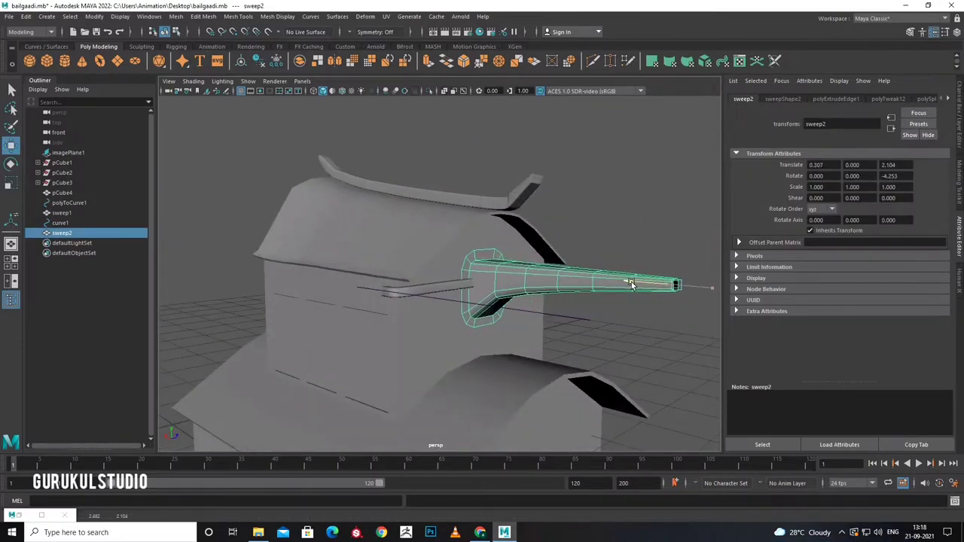
{"action": "scroll", "coordinate": [631, 289], "scroll_direction": "up", "scroll_amount": 5}
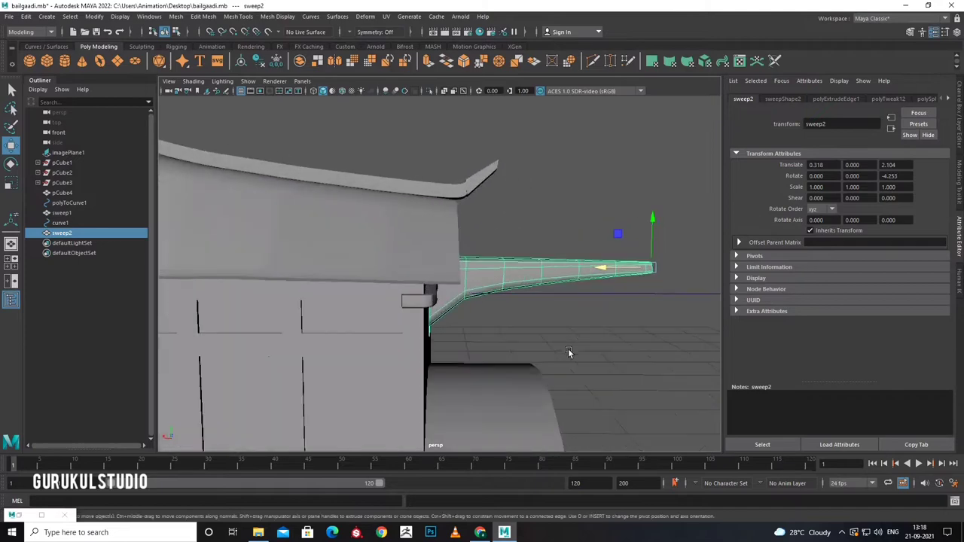
{"action": "left_click_drag", "start_coordinate": [567, 348], "coordinate": [600, 389], "text": "alt"}
{"action": "left_click", "coordinate": [600, 312]}
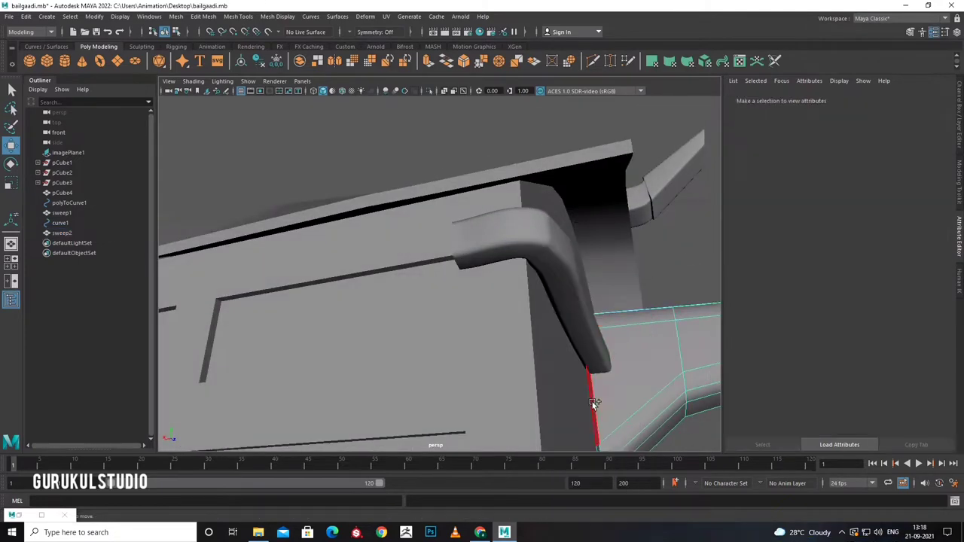
{"action": "left_click_drag", "start_coordinate": [597, 451], "coordinate": [592, 424], "text": "alt"}
{"action": "key", "text": "ctrl+e"}
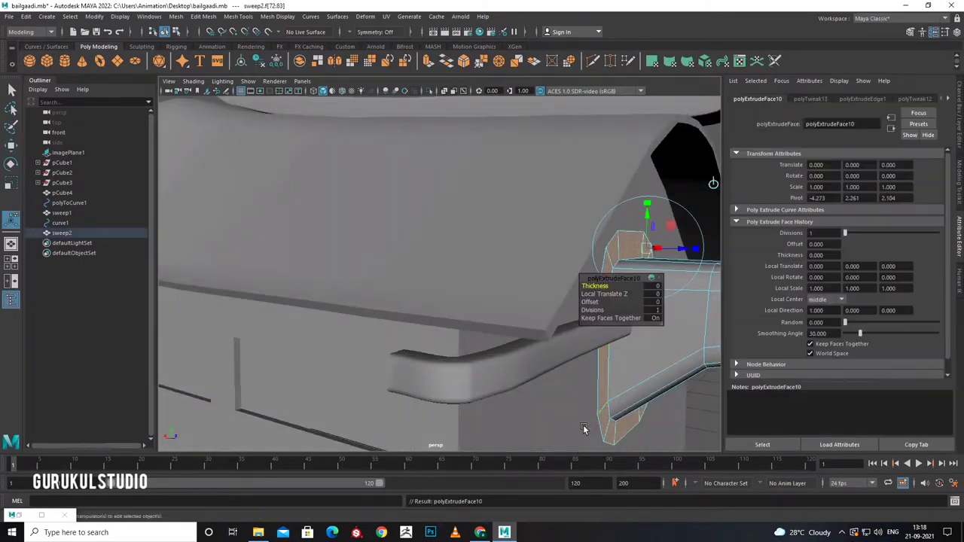
{"action": "left_click_drag", "start_coordinate": [679, 252], "coordinate": [685, 253]}
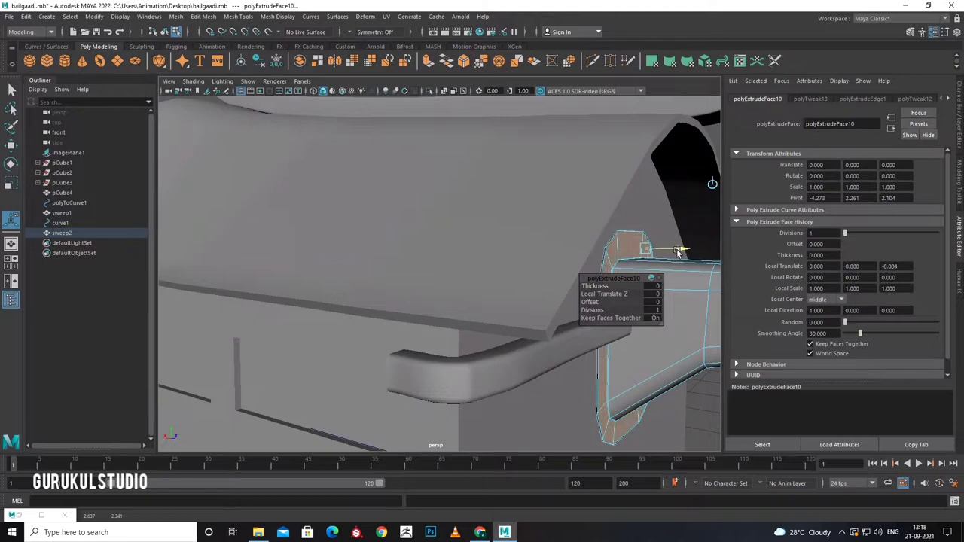
Shift the whole sweep2 beam sideways toward the house wall.
{"action": "scroll", "coordinate": [680, 263], "scroll_direction": "up", "scroll_amount": 2}
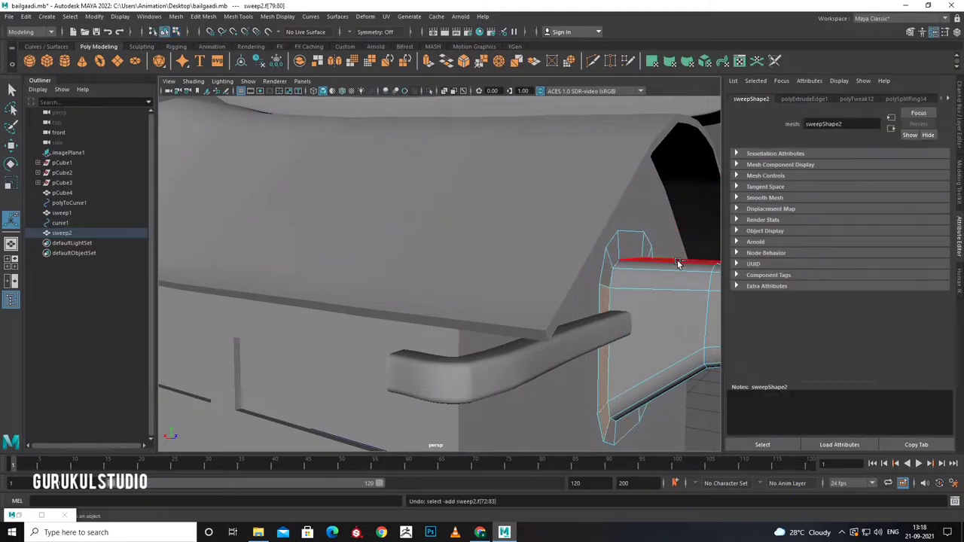
{"action": "scroll", "coordinate": [645, 288], "scroll_direction": "down", "scroll_amount": 5}
{"action": "key", "text": "F8"}
{"action": "key", "text": "w"}
{"action": "scroll", "coordinate": [652, 315], "scroll_direction": "down", "scroll_amount": 2}
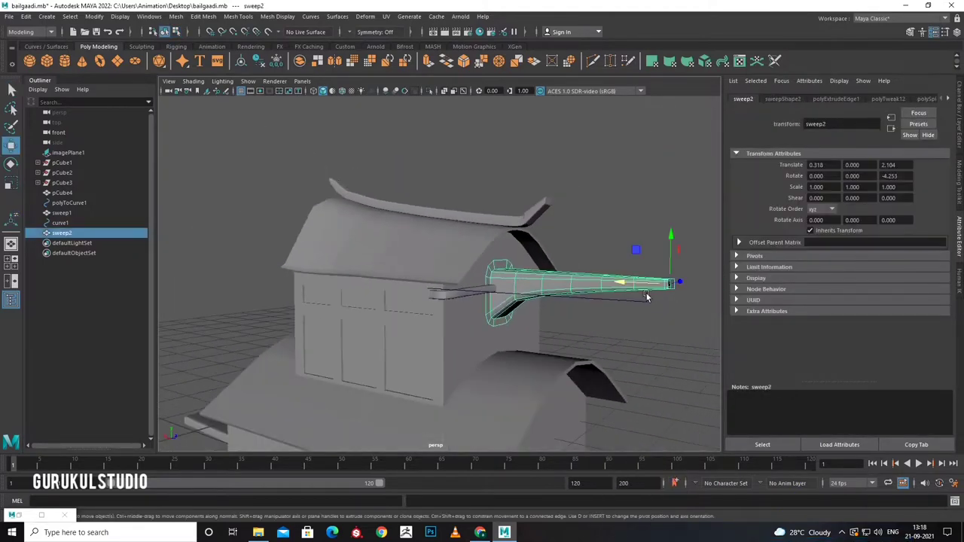
{"action": "left_click_drag", "start_coordinate": [646, 293], "coordinate": [660, 287]}
{"action": "scroll", "coordinate": [659, 287], "scroll_direction": "up", "scroll_amount": 3}
Extrude a top face of sweep2 and push the new flange back toward the cabin.
{"action": "key", "text": "F11"}
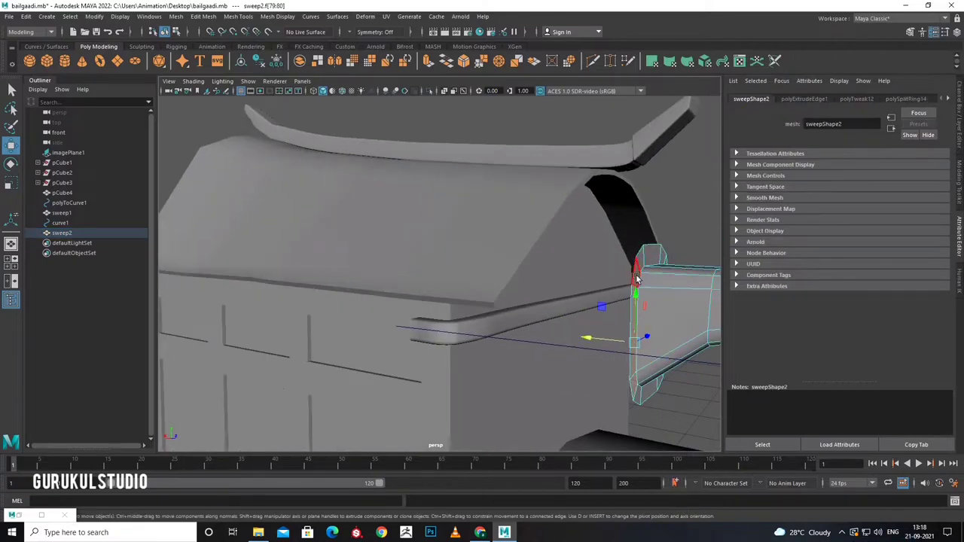
{"action": "left_click", "coordinate": [652, 260]}
{"action": "key", "text": "ctrl+e"}
{"action": "mouse_move", "coordinate": [671, 266]}
{"action": "left_mouse_down"}
{"action": "mouse_move", "coordinate": [696, 260]}
{"action": "mouse_move", "coordinate": [676, 304]}
{"action": "mouse_move", "coordinate": [498, 321]}
{"action": "mouse_move", "coordinate": [455, 338]}
{"action": "left_mouse_up"}
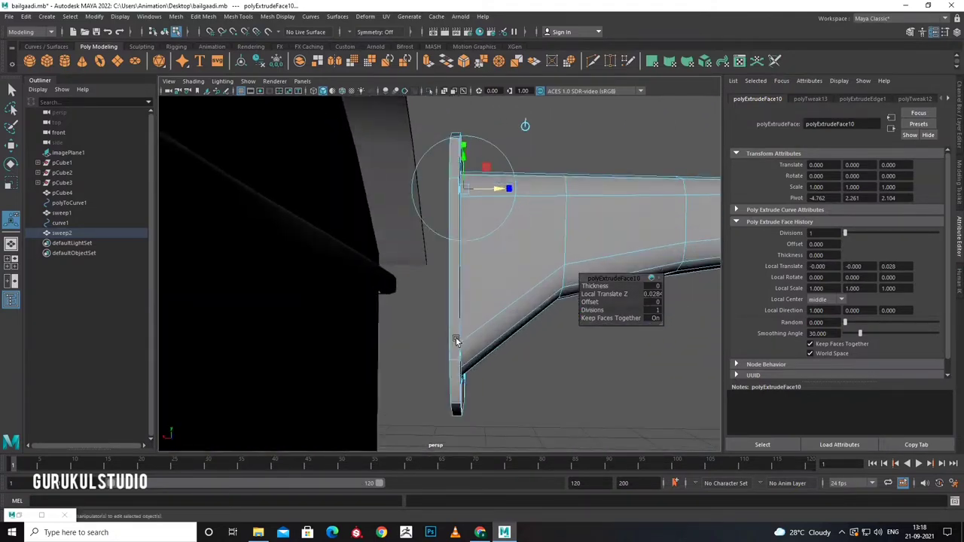
{"action": "left_click_drag", "start_coordinate": [495, 199], "coordinate": [470, 202]}
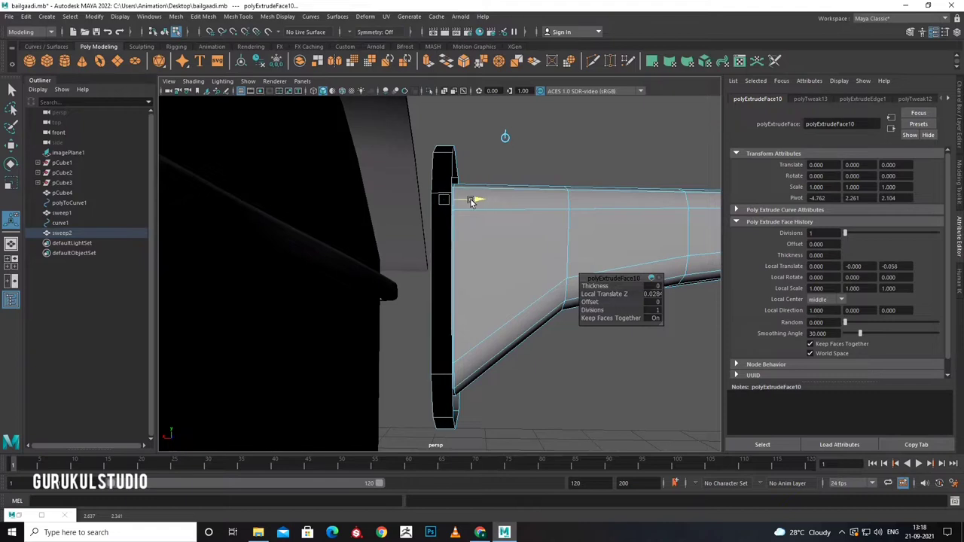
Slant the flange by moving its edge loop to the left.
{"action": "right_click_drag", "start_coordinate": [470, 202], "coordinate": [444, 173]}
{"action": "double_click", "coordinate": [452, 241]}
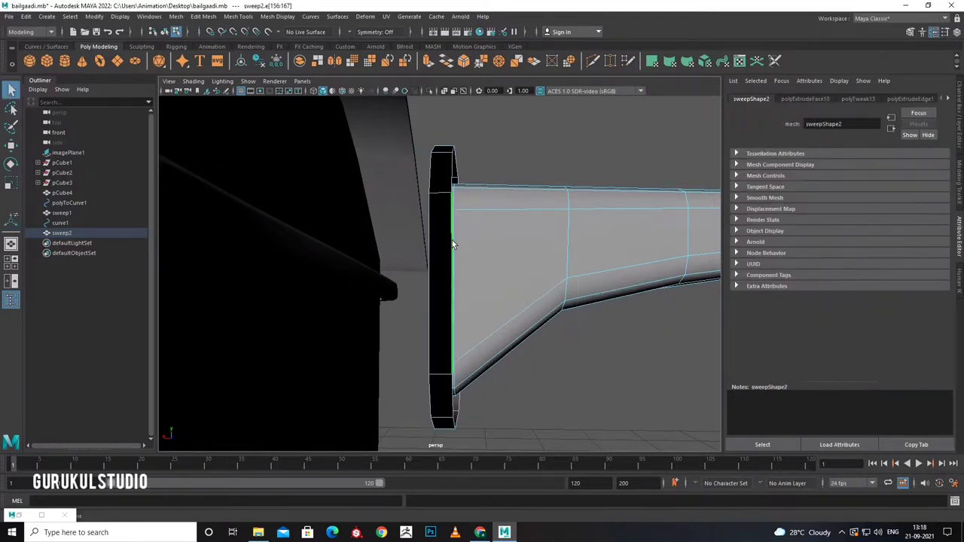
{"action": "key", "text": "w"}
{"action": "left_click_drag", "start_coordinate": [407, 293], "coordinate": [370, 296]}
Slide the whole sweep2 beam along X to 0.229.
{"action": "key", "text": "F8"}
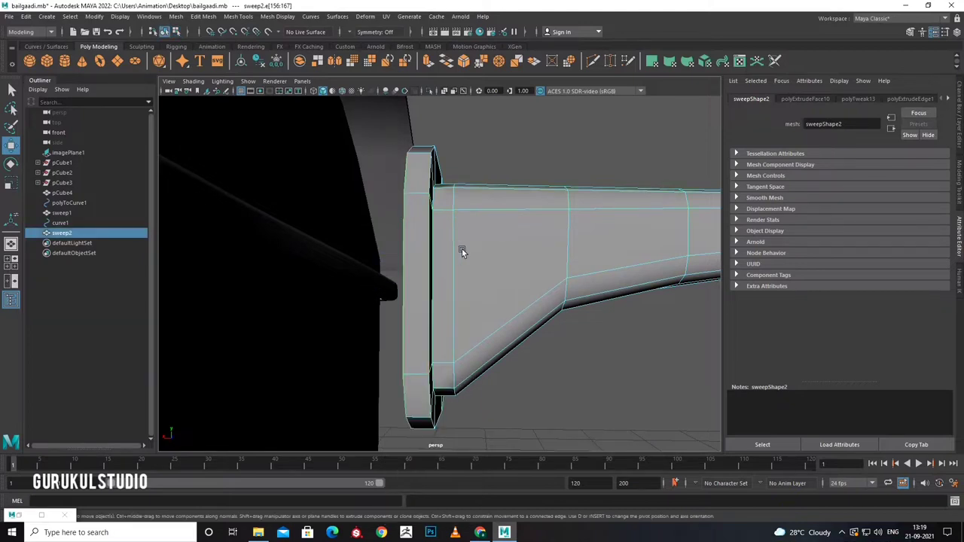
{"action": "key", "text": "f"}
{"action": "mouse_move", "coordinate": [580, 303]}
{"action": "left_mouse_down"}
{"action": "mouse_move", "coordinate": [545, 303]}
{"action": "mouse_move", "coordinate": [528, 317]}
{"action": "left_mouse_up"}
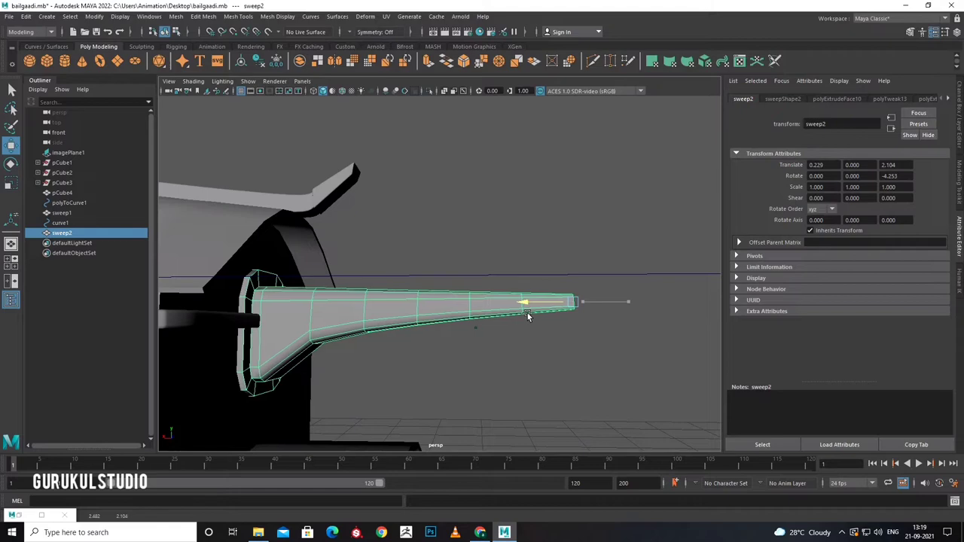
{"action": "left_click", "coordinate": [221, 320]}
{"action": "mouse_move", "coordinate": [221, 320]}
{"action": "left_mouse_down", "text": "alt"}
{"action": "mouse_move", "coordinate": [294, 344]}
{"action": "mouse_move", "coordinate": [268, 368]}
{"action": "mouse_move", "coordinate": [390, 327]}
{"action": "mouse_move", "coordinate": [367, 337]}
{"action": "left_mouse_up", "text": "alt"}
In face mode, loop-select the side faces near sweep1's end.
{"action": "right_click", "coordinate": [312, 269]}
{"action": "mouse_move", "coordinate": [312, 269]}
{"action": "left_mouse_down", "text": "alt"}
{"action": "mouse_move", "coordinate": [348, 332]}
{"action": "mouse_move", "coordinate": [339, 276]}
{"action": "left_mouse_up", "text": "alt"}
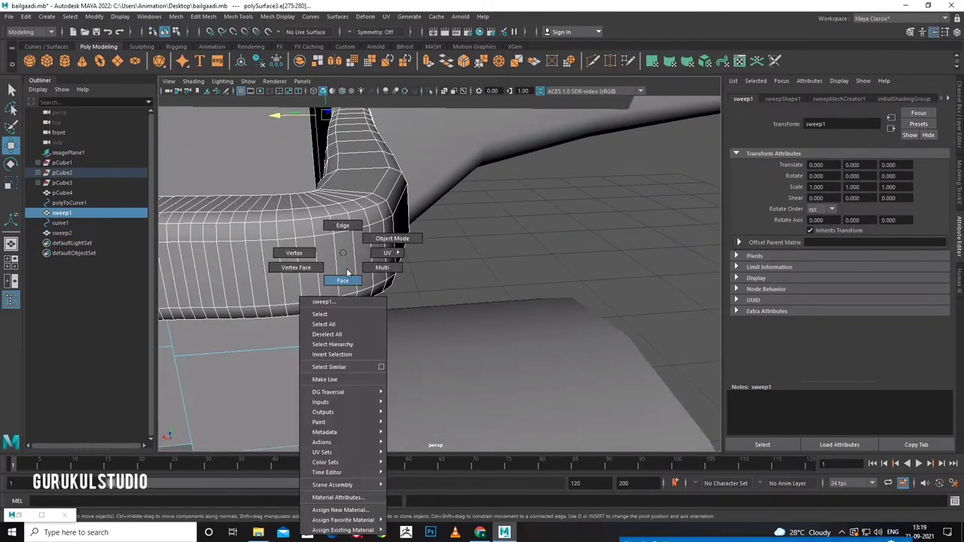
{"action": "right_click_drag", "start_coordinate": [340, 276], "coordinate": [292, 297]}
{"action": "left_click_drag", "start_coordinate": [293, 298], "coordinate": [370, 322], "text": "alt"}
{"action": "left_click", "coordinate": [390, 324]}
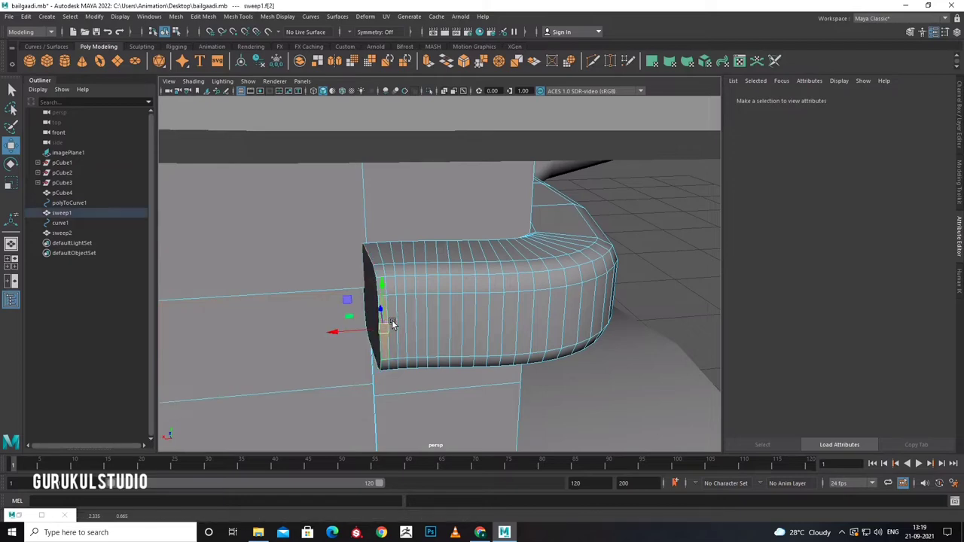
{"action": "double_click", "coordinate": [374, 328]}
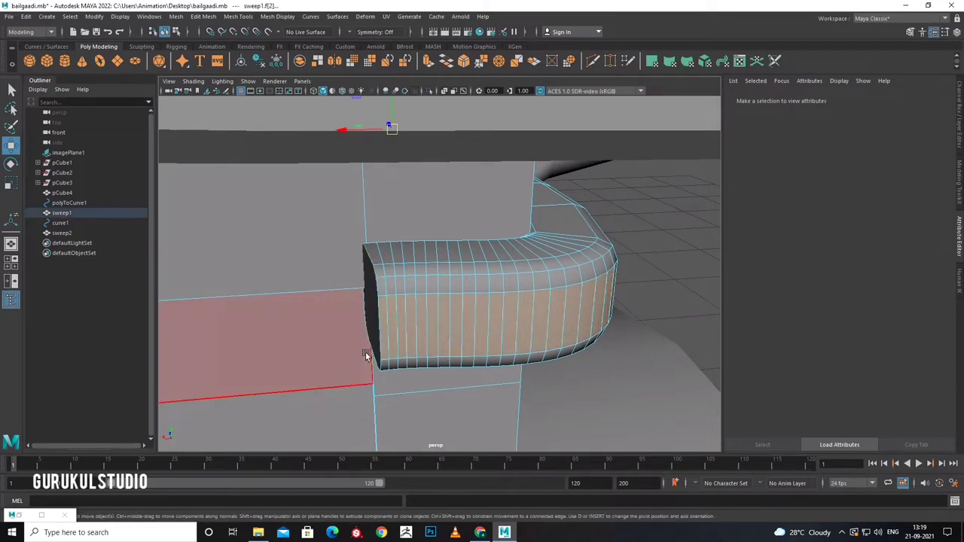
In the enlarged top view, refine the selection of sweep1's side faces along the bend.
{"action": "key", "text": "super"}
{"action": "key", "text": "super"}
{"action": "key", "text": "space"}
{"action": "key", "text": "space"}
{"action": "scroll", "coordinate": [389, 239], "scroll_direction": "up", "scroll_amount": 2}
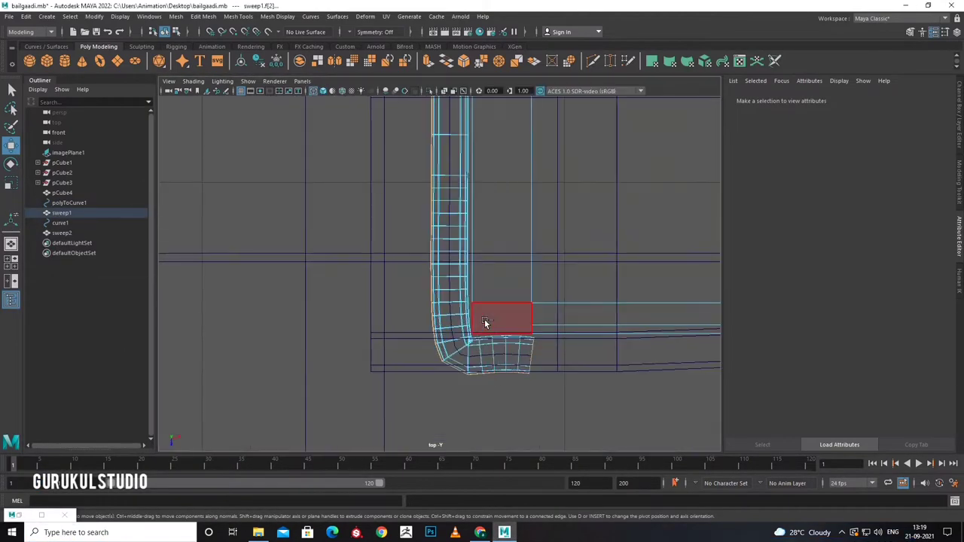
{"action": "middle_click_drag", "start_coordinate": [463, 290], "coordinate": [505, 407], "text": "alt"}
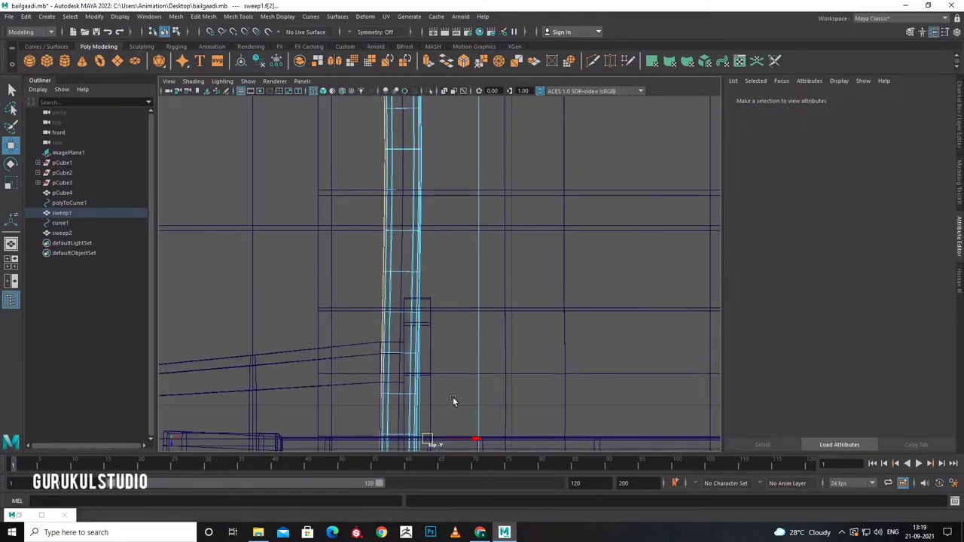
{"action": "middle_click_drag", "start_coordinate": [452, 226], "coordinate": [483, 315], "text": "alt"}
{"action": "mouse_move", "coordinate": [431, 265]}
{"action": "middle_mouse_down", "text": "alt"}
{"action": "mouse_move", "coordinate": [471, 231]}
{"action": "mouse_move", "coordinate": [422, 322]}
{"action": "middle_mouse_up", "text": "alt"}
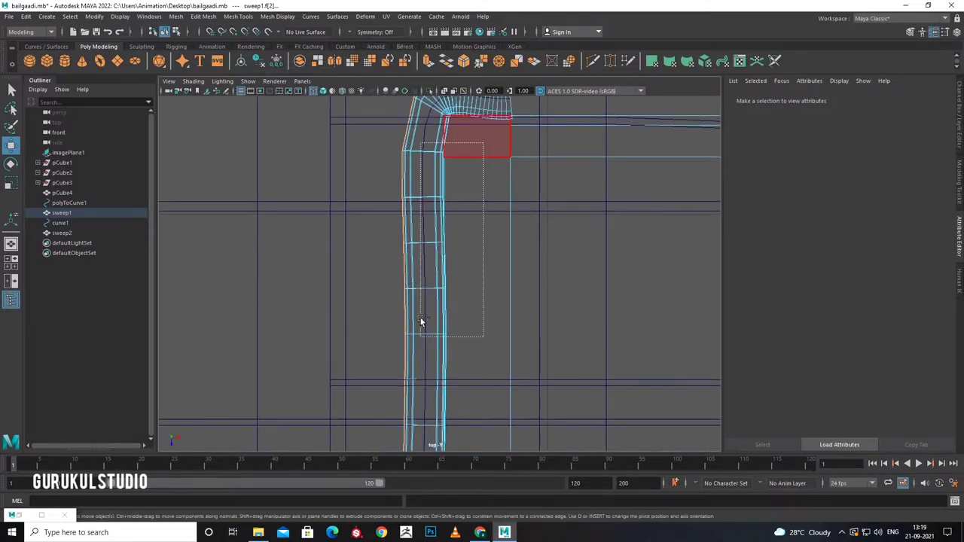
{"action": "middle_click_drag", "start_coordinate": [500, 376], "coordinate": [532, 208], "text": "alt"}
{"action": "left_click", "coordinate": [531, 208]}
{"action": "mouse_move", "coordinate": [482, 239]}
{"action": "middle_mouse_down", "text": "alt"}
{"action": "mouse_move", "coordinate": [510, 269]}
{"action": "mouse_move", "coordinate": [490, 413]}
{"action": "middle_mouse_up", "text": "alt"}
{"action": "mouse_move", "coordinate": [507, 366]}
{"action": "middle_mouse_down", "text": "alt"}
{"action": "mouse_move", "coordinate": [528, 188]}
{"action": "mouse_move", "coordinate": [504, 226]}
{"action": "middle_mouse_up", "text": "alt"}
Extrude the side faces, scale them inward, then extrude again and push in for a recessed panel.
{"action": "key", "text": "ctrl+e"}
{"action": "key", "text": "space"}
{"action": "mouse_move", "coordinate": [618, 211]}
{"action": "left_mouse_down"}
{"action": "mouse_move", "coordinate": [592, 275]}
{"action": "mouse_move", "coordinate": [304, 255]}
{"action": "left_mouse_up"}
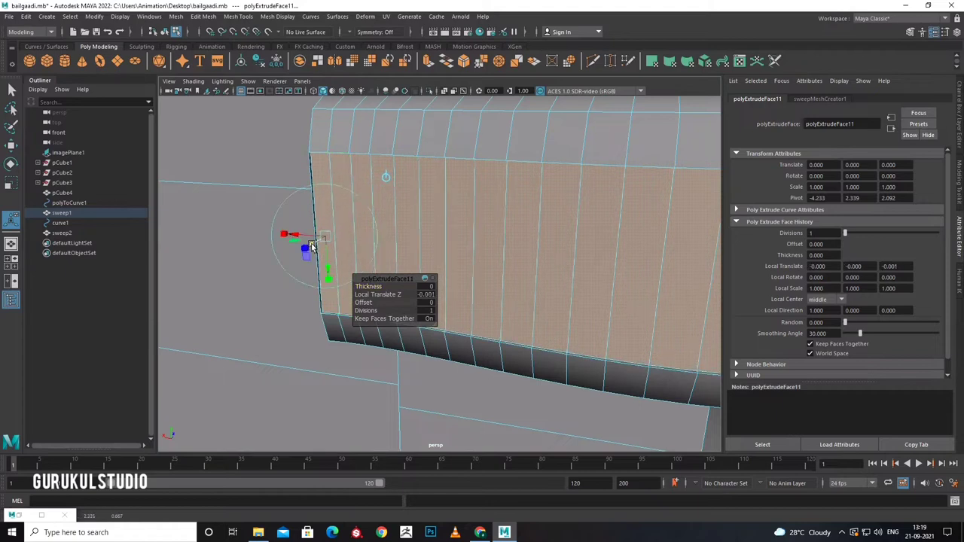
{"action": "key", "text": "ctrl+z"}
{"action": "left_click_drag", "start_coordinate": [322, 239], "coordinate": [320, 240]}
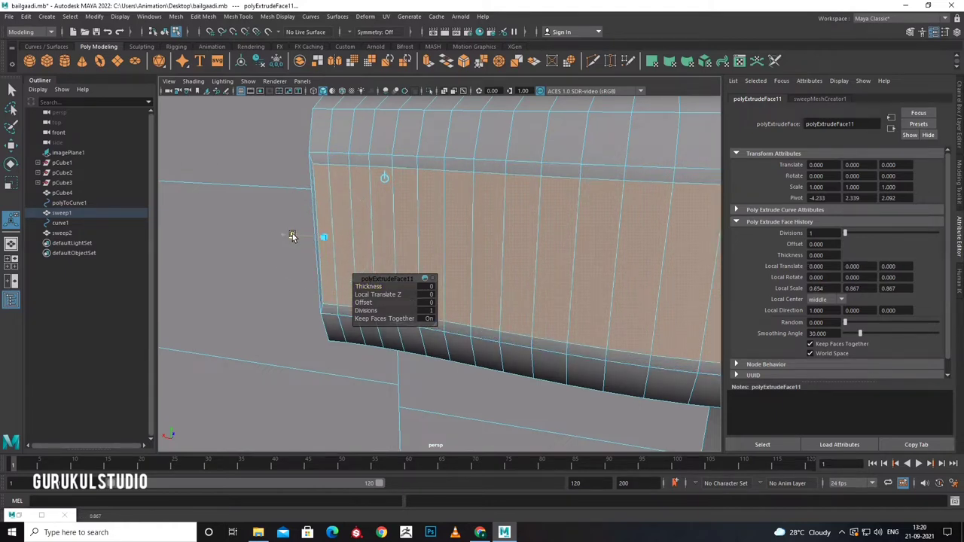
{"action": "key", "text": "ctrl+e"}
{"action": "left_click_drag", "start_coordinate": [312, 241], "coordinate": [321, 244]}
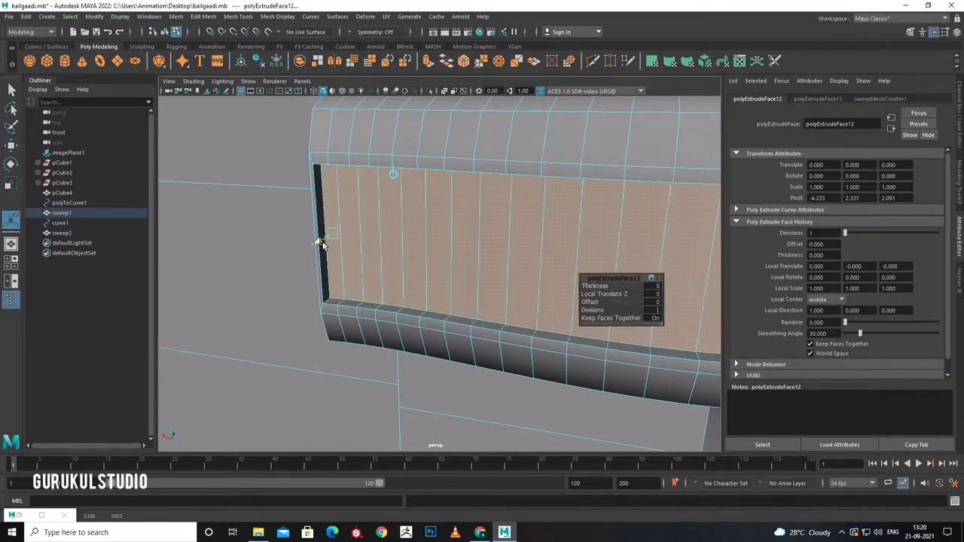
Select sweep1 and move it slightly along X to 0.079.
{"action": "mouse_move", "coordinate": [385, 162]}
{"action": "left_mouse_down", "text": "alt"}
{"action": "mouse_move", "coordinate": [522, 289]}
{"action": "mouse_move", "coordinate": [454, 288]}
{"action": "mouse_move", "coordinate": [412, 249]}
{"action": "mouse_move", "coordinate": [462, 235]}
{"action": "mouse_move", "coordinate": [405, 266]}
{"action": "mouse_move", "coordinate": [452, 226]}
{"action": "left_mouse_up", "text": "alt"}
{"action": "scroll", "coordinate": [523, 289], "scroll_direction": "up", "scroll_amount": 5}
{"action": "left_click", "coordinate": [412, 252]}
{"action": "key", "text": "w"}
Cap sweep2's open end by filling the hole in its end edge loop.
{"action": "right_click_drag", "start_coordinate": [452, 226], "coordinate": [422, 278]}
{"action": "mouse_move", "coordinate": [422, 279]}
{"action": "left_mouse_down", "text": "alt"}
{"action": "mouse_move", "coordinate": [404, 289]}
{"action": "mouse_move", "coordinate": [503, 254]}
{"action": "left_mouse_up", "text": "alt"}
{"action": "right_click_drag", "start_coordinate": [504, 254], "coordinate": [501, 226]}
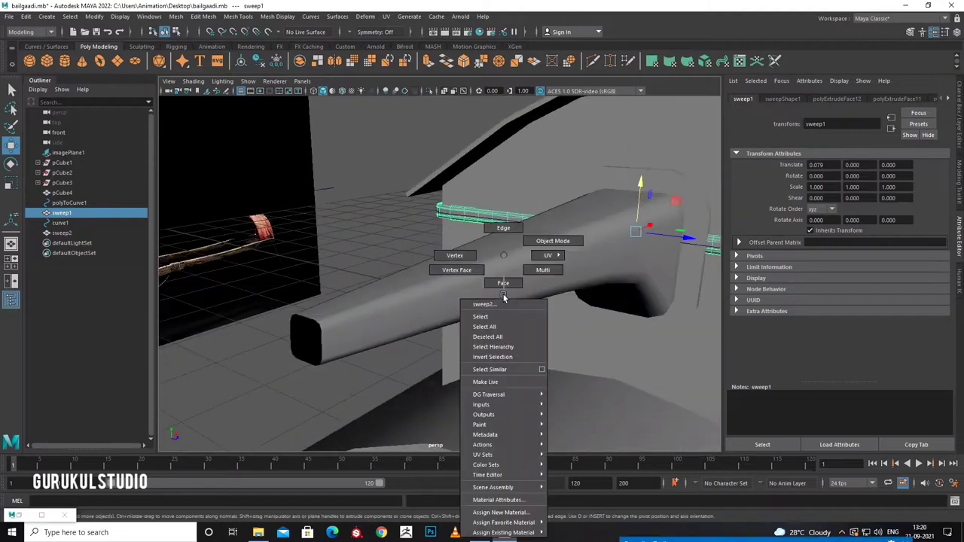
{"action": "double_click", "coordinate": [324, 313]}
{"action": "right_click_drag", "start_coordinate": [322, 338], "coordinate": [339, 436], "text": "shift"}
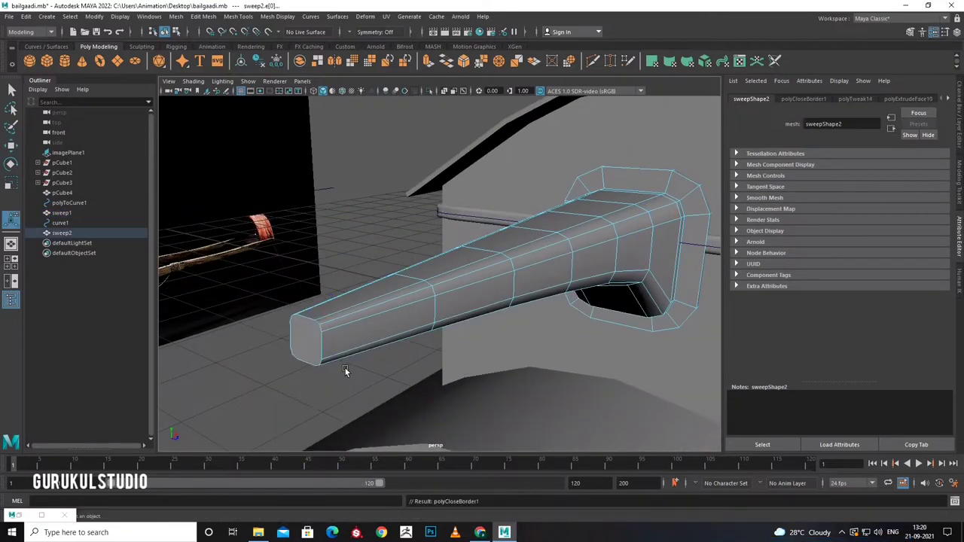
Check the capped end, then maximize the front view and zoom onto the hanging lanterns.
{"action": "right_click_drag", "start_coordinate": [345, 368], "coordinate": [416, 218]}
{"action": "mouse_move", "coordinate": [416, 217]}
{"action": "left_mouse_down", "text": "alt"}
{"action": "mouse_move", "coordinate": [485, 317]}
{"action": "mouse_move", "coordinate": [457, 349]}
{"action": "mouse_move", "coordinate": [549, 349]}
{"action": "left_mouse_up", "text": "alt"}
{"action": "key", "text": "space"}
{"action": "key", "text": "space"}
{"action": "scroll", "coordinate": [384, 367], "scroll_direction": "up", "scroll_amount": 5}
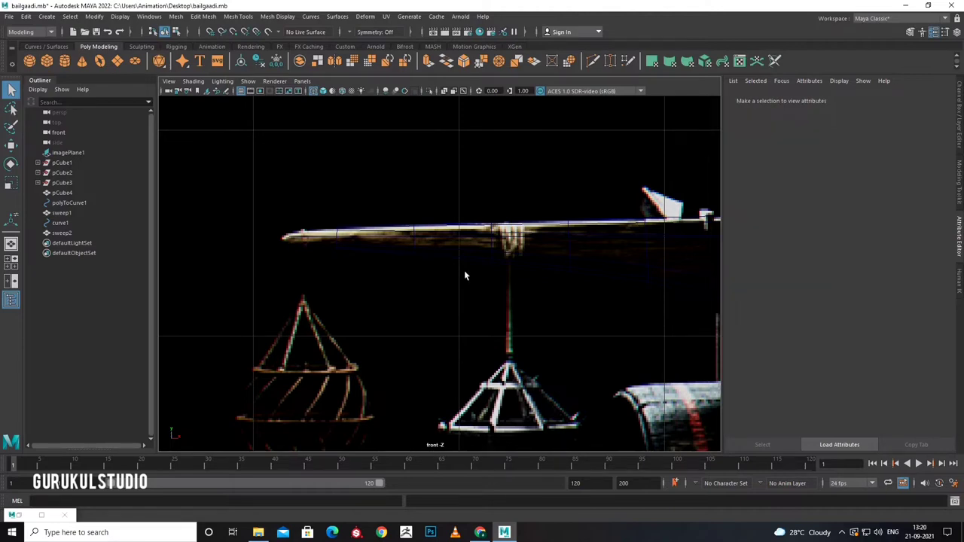
Insert edge loops across sweep2 directly under the hanging lantern.
{"action": "left_click", "coordinate": [522, 240]}
{"action": "scroll", "coordinate": [540, 232], "scroll_direction": "up", "scroll_amount": 2}
{"action": "scroll", "coordinate": [540, 227], "scroll_direction": "up", "scroll_amount": 1}
{"action": "middle_click_drag", "start_coordinate": [540, 227], "coordinate": [460, 196], "text": "alt"}
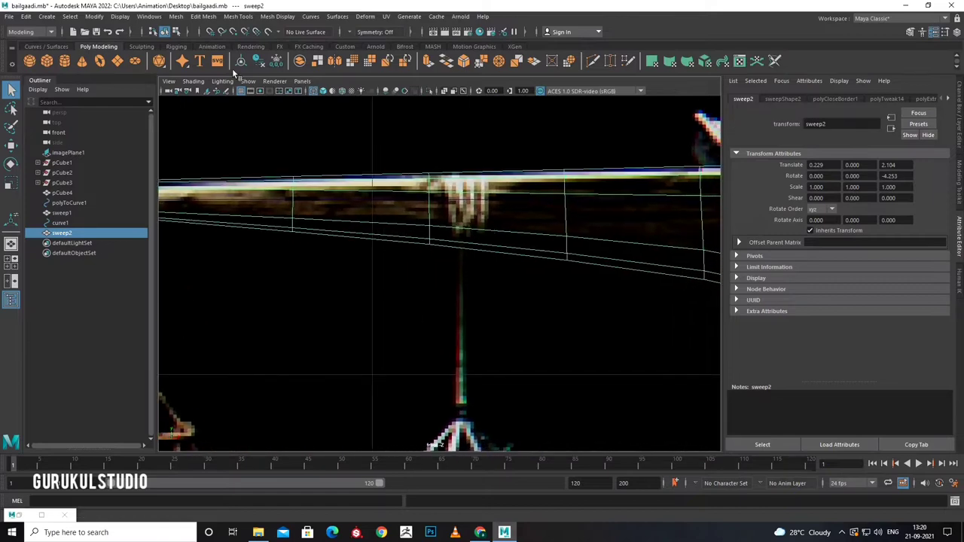
{"action": "right_click_drag", "start_coordinate": [463, 218], "coordinate": [499, 168], "text": "shift"}
{"action": "left_click", "coordinate": [479, 195]}
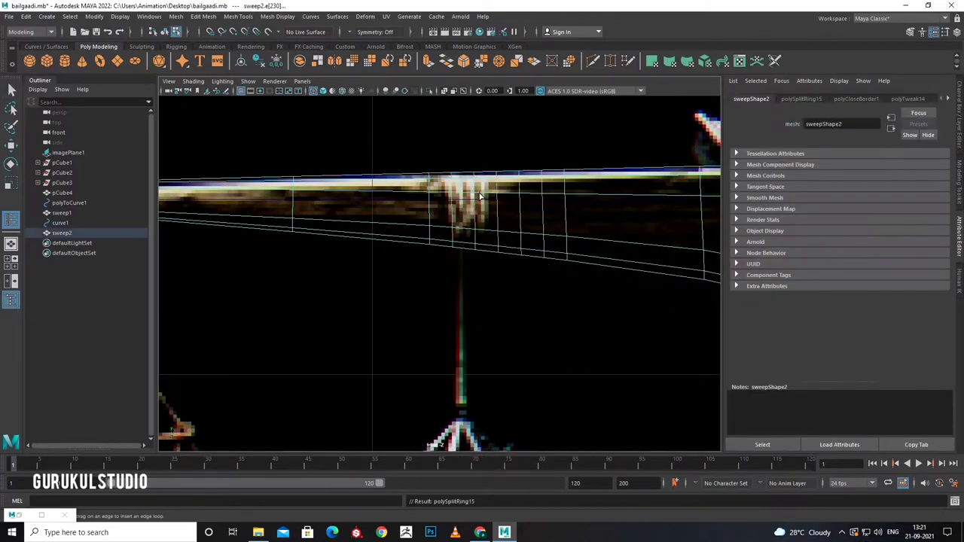
{"action": "key", "text": "ctrl+z"}
{"action": "double_click", "coordinate": [10, 184]}
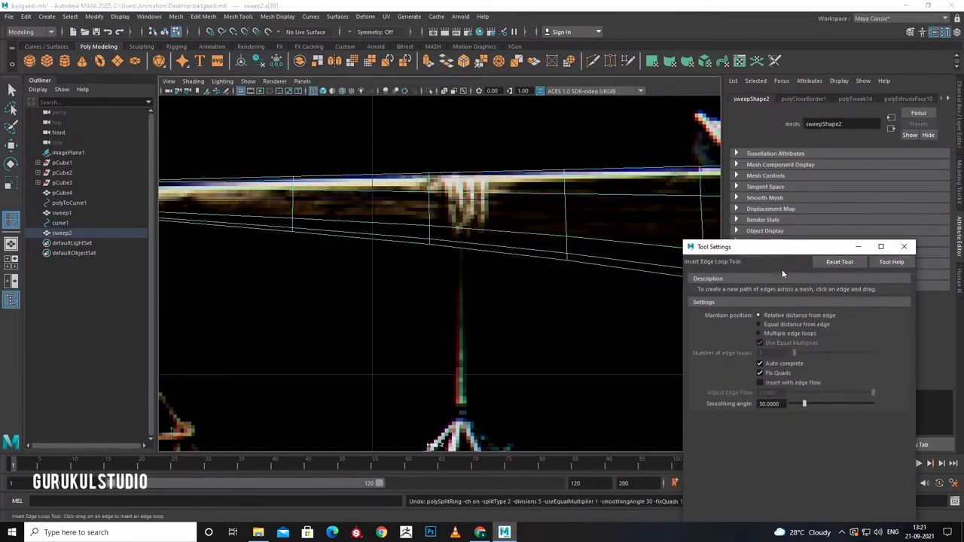
{"action": "left_click", "coordinate": [481, 197]}
Extract the beam face under the lantern as polySurface8 and select the small piece.
{"action": "key", "text": "q"}
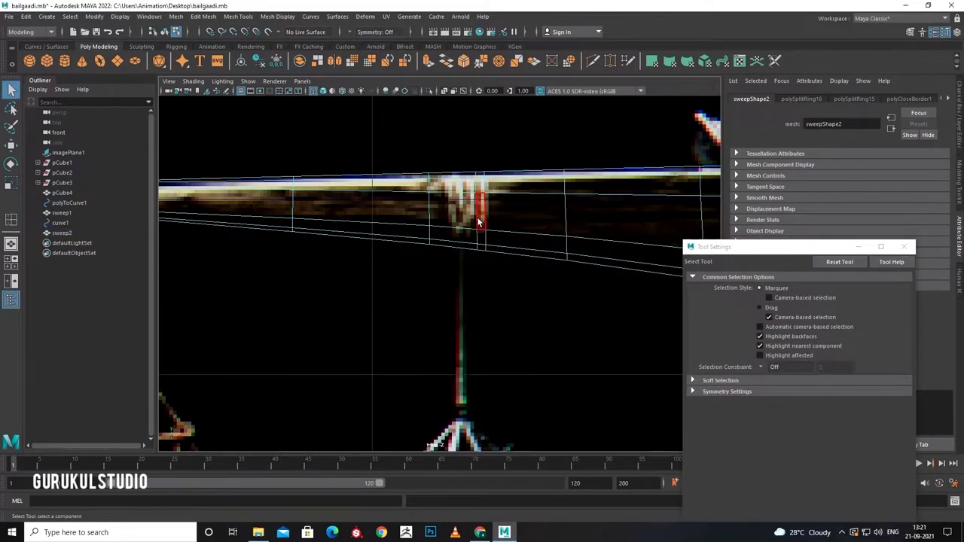
{"action": "left_click", "coordinate": [481, 186]}
{"action": "right_click_drag", "start_coordinate": [482, 186], "coordinate": [452, 366], "text": "shift"}
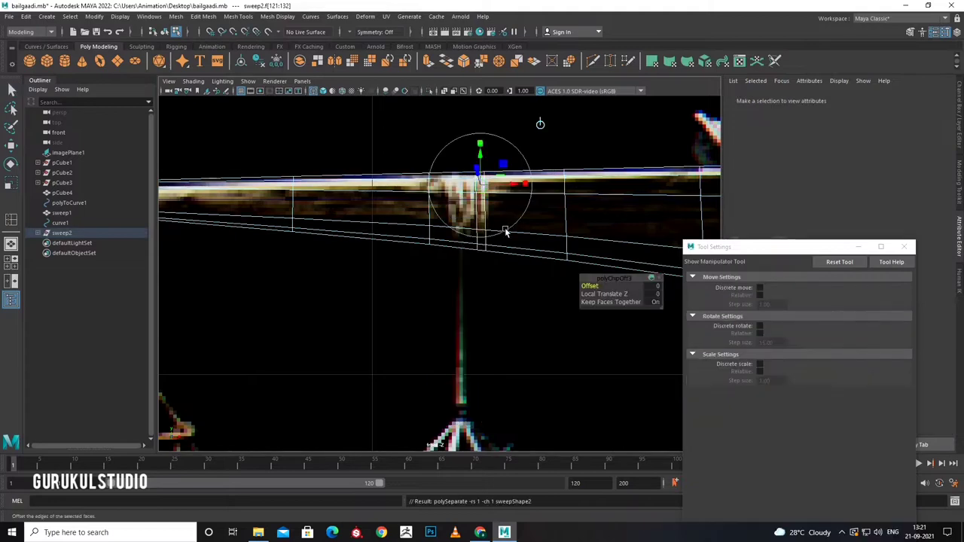
{"action": "left_click", "coordinate": [520, 243]}
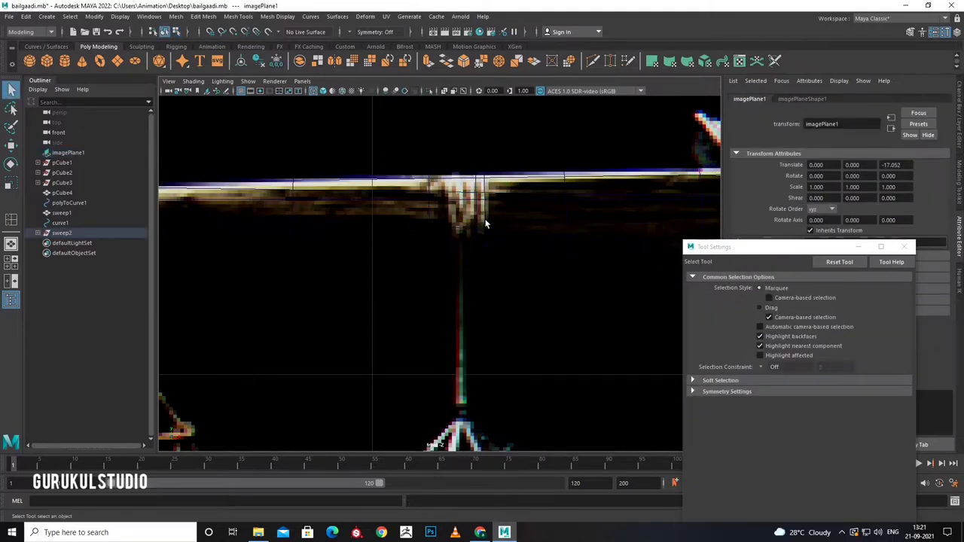
{"action": "left_click", "coordinate": [506, 233]}
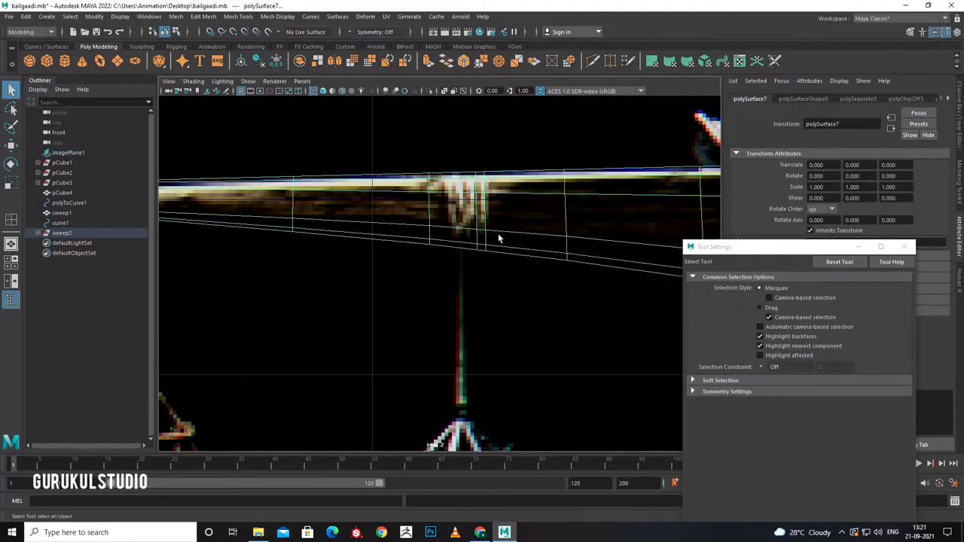
{"action": "left_click", "coordinate": [482, 228]}
Enlarge the extracted band slightly, duplicate it twice, and shift, rotate and scale the copies.
{"action": "key", "text": "r"}
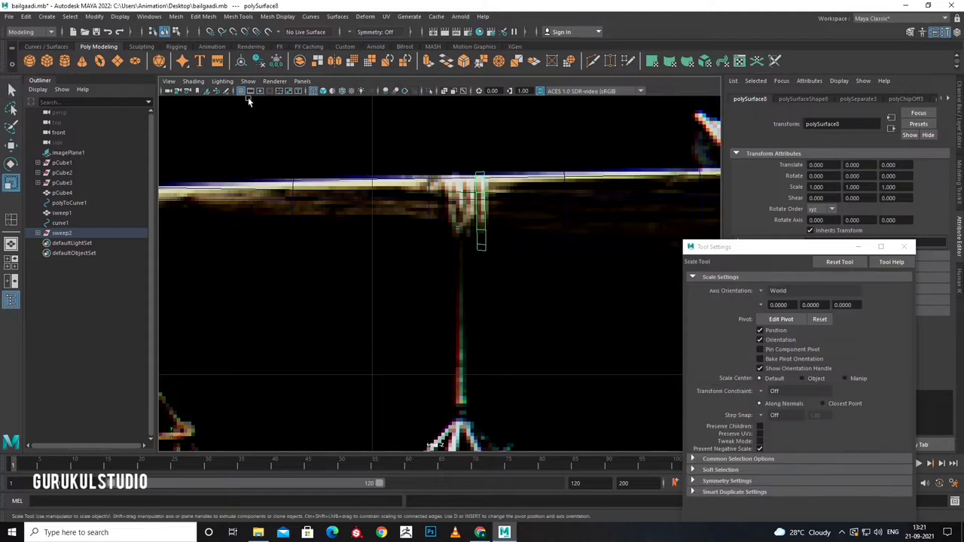
{"action": "mouse_move", "coordinate": [477, 212]}
{"action": "left_mouse_down"}
{"action": "mouse_move", "coordinate": [488, 222]}
{"action": "mouse_move", "coordinate": [514, 207]}
{"action": "mouse_move", "coordinate": [477, 216]}
{"action": "left_mouse_up"}
{"action": "key", "text": "ctrl+d"}
{"action": "key", "text": "w"}
{"action": "key", "text": "ctrl+d"}
{"action": "key", "text": "ctrl+d"}
{"action": "key", "text": "ctrl+d"}
{"action": "key", "text": "e"}
{"action": "key", "text": "r"}
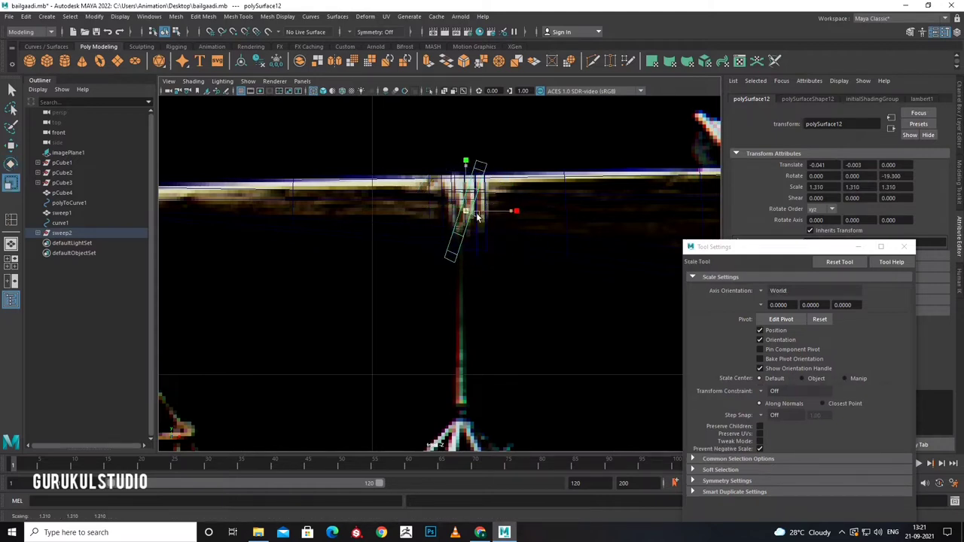
Shrink-wrap the band pieces onto the beam polySurface7.
{"action": "right_click", "coordinate": [523, 175]}
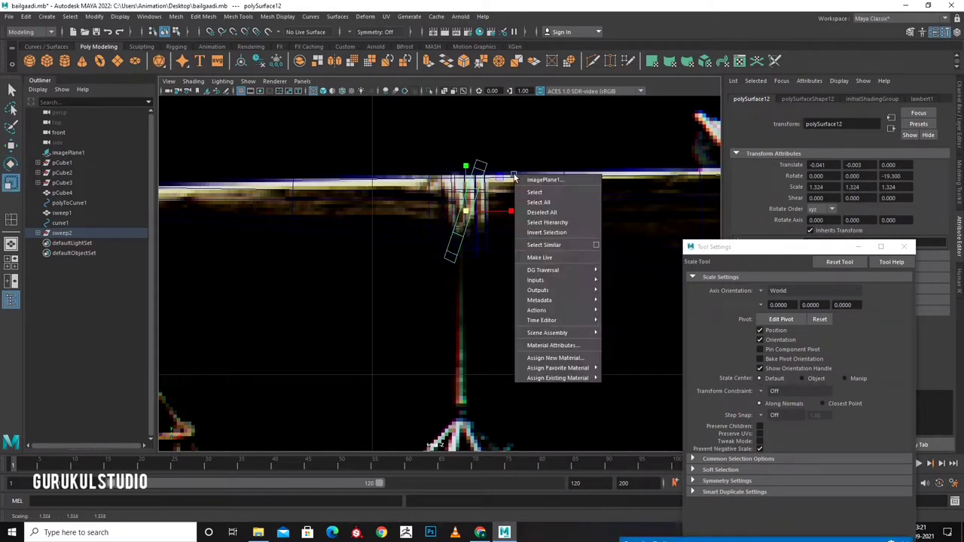
{"action": "left_click_drag", "start_coordinate": [428, 155], "coordinate": [537, 236]}
{"action": "left_click", "coordinate": [536, 206]}
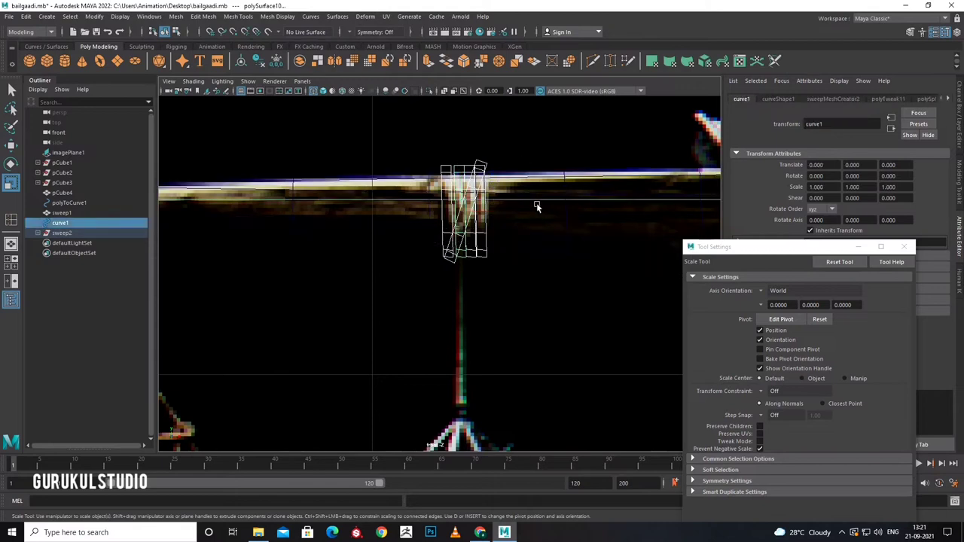
{"action": "left_click", "coordinate": [537, 227]}
{"action": "left_click", "coordinate": [539, 240]}
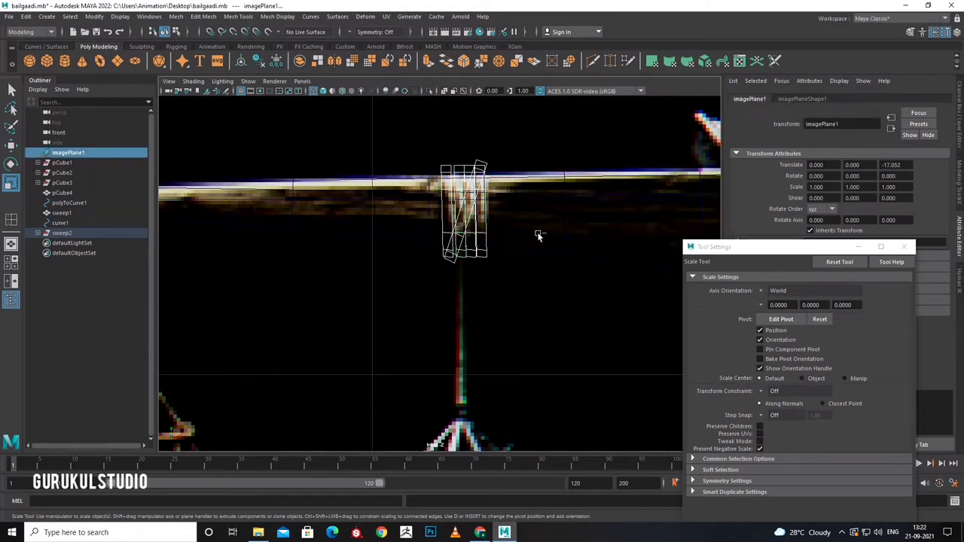
{"action": "left_click", "coordinate": [537, 236]}
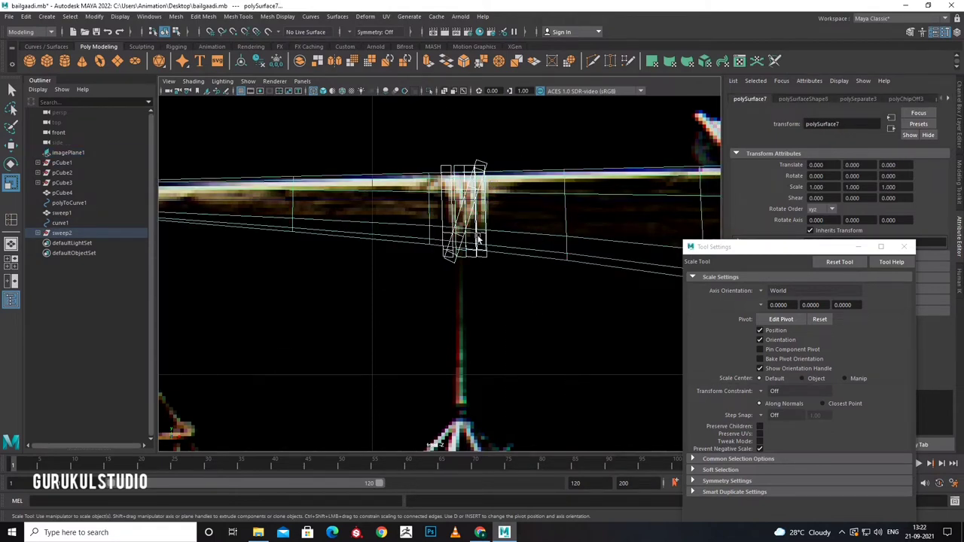
{"action": "left_click", "coordinate": [366, 16]}
{"action": "left_click", "coordinate": [399, 125]}
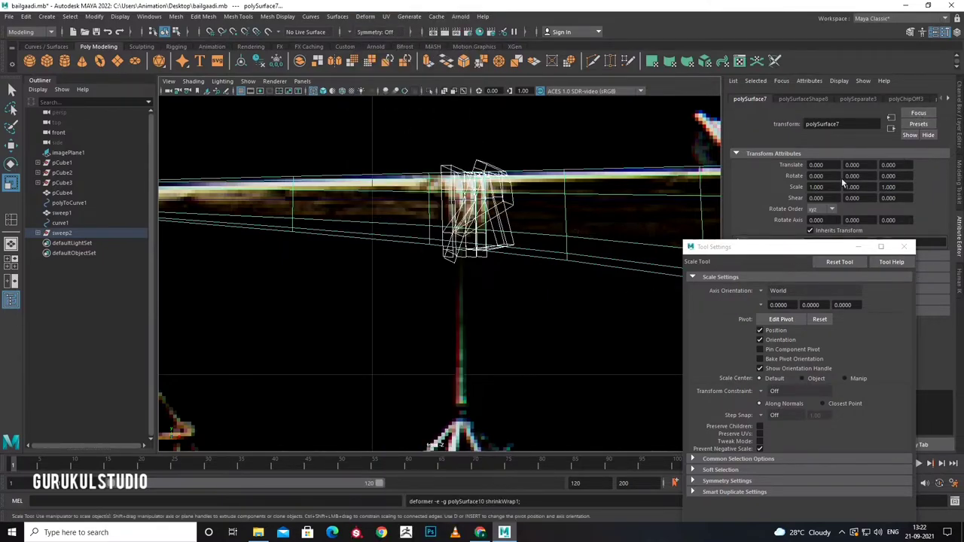
Set shrinkWrap1's Projection to Closest in the Attribute Editor.
{"action": "key", "text": "ctrl+a"}
{"action": "left_click_drag", "start_coordinate": [847, 247], "coordinate": [743, 420]}
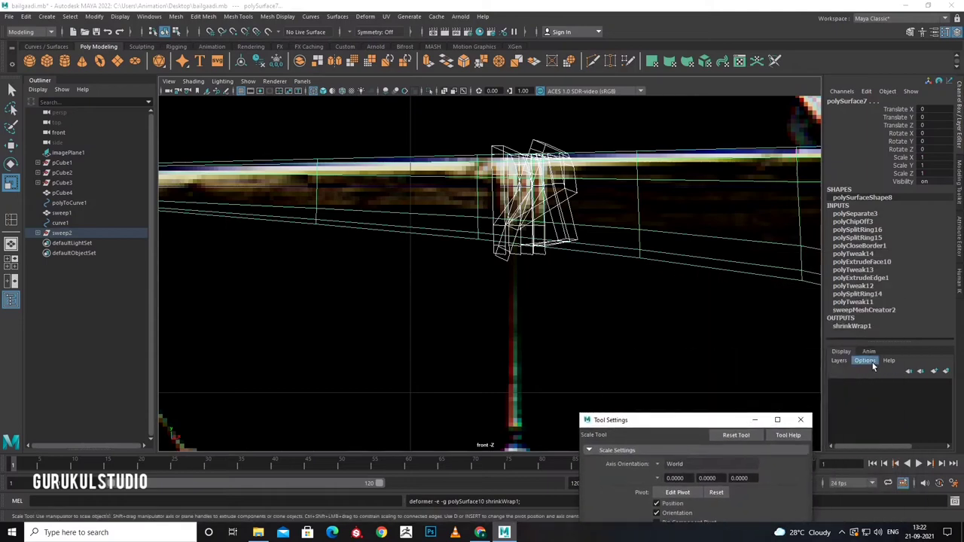
{"action": "left_click", "coordinate": [876, 323]}
{"action": "scroll", "coordinate": [876, 301], "scroll_direction": "down", "scroll_amount": 2}
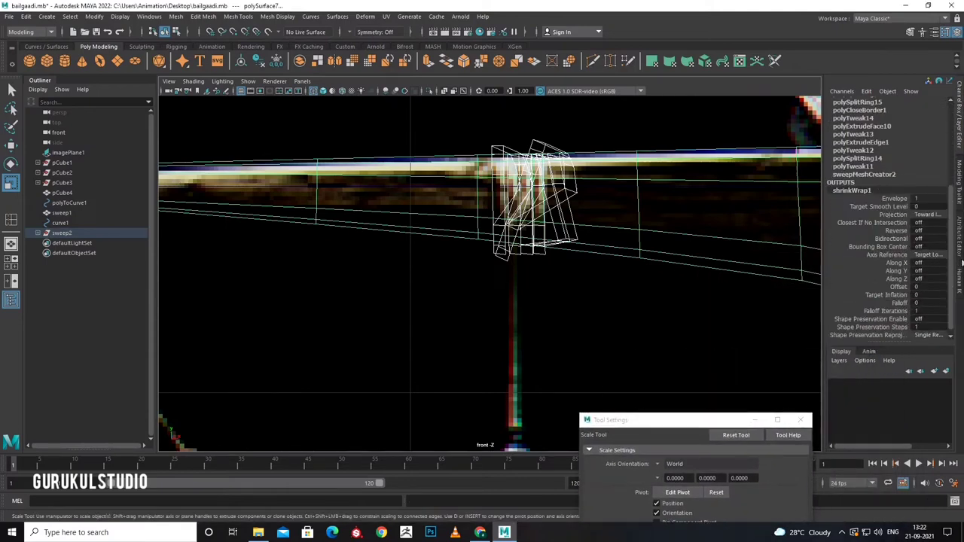
{"action": "left_click", "coordinate": [959, 254]}
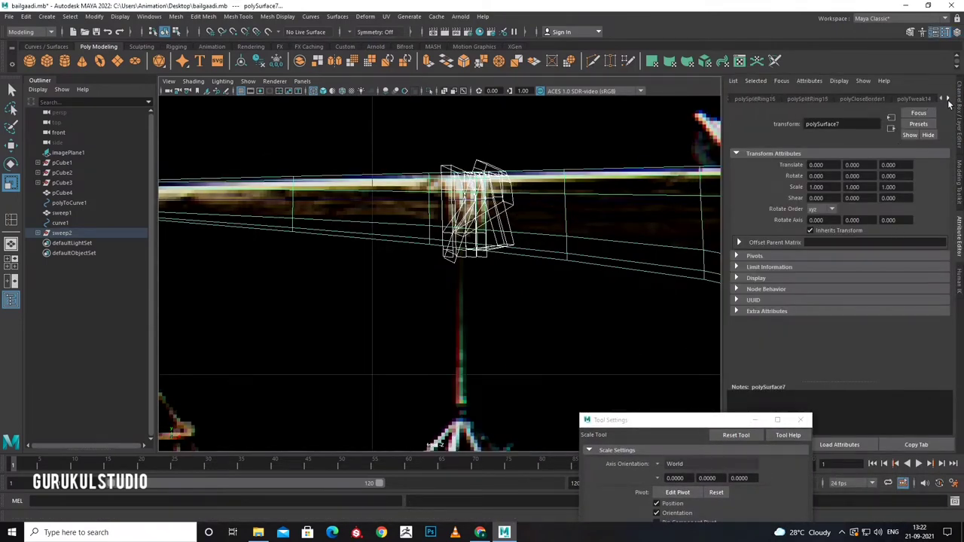
{"action": "left_click", "coordinate": [879, 98]}
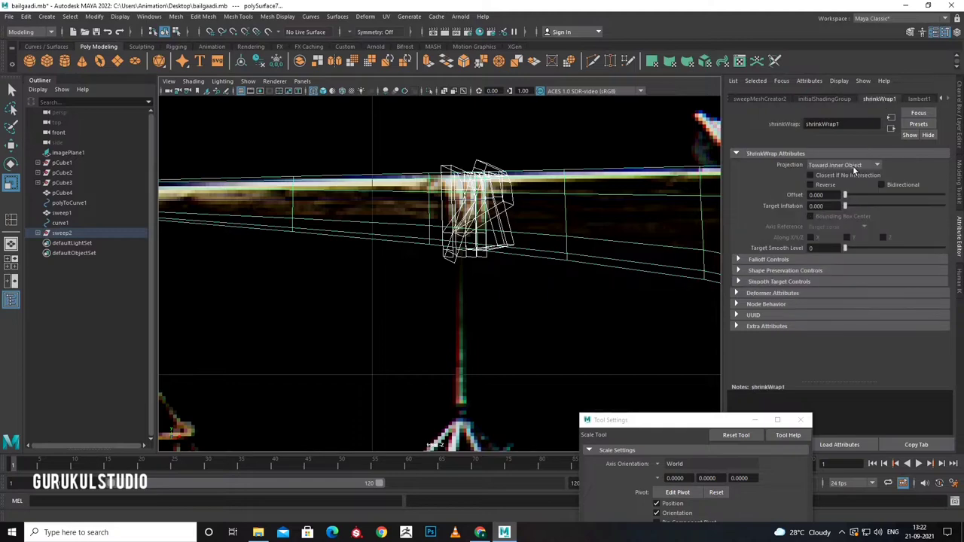
{"action": "left_click", "coordinate": [821, 215]}
Frame the band ring in perspective and select one of its faces in face mode.
{"action": "mouse_move", "coordinate": [600, 189]}
{"action": "left_mouse_down", "text": "alt"}
{"action": "mouse_move", "coordinate": [555, 224]}
{"action": "mouse_move", "coordinate": [520, 283]}
{"action": "left_mouse_up", "text": "alt"}
{"action": "key", "text": "f"}
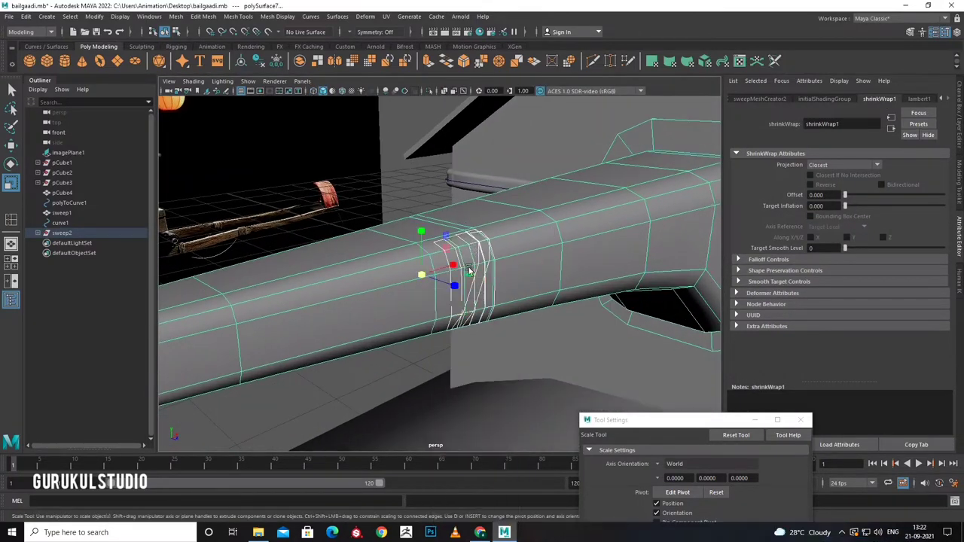
{"action": "right_click_drag", "start_coordinate": [454, 256], "coordinate": [452, 222]}
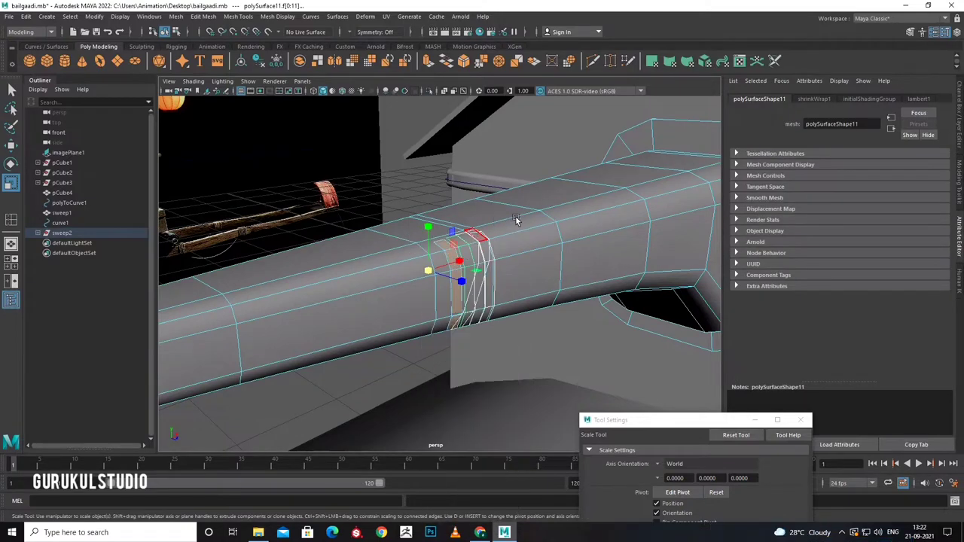
{"action": "right_click", "coordinate": [514, 219]}
{"action": "left_click", "coordinate": [460, 229]}
{"action": "left_click", "coordinate": [452, 258]}
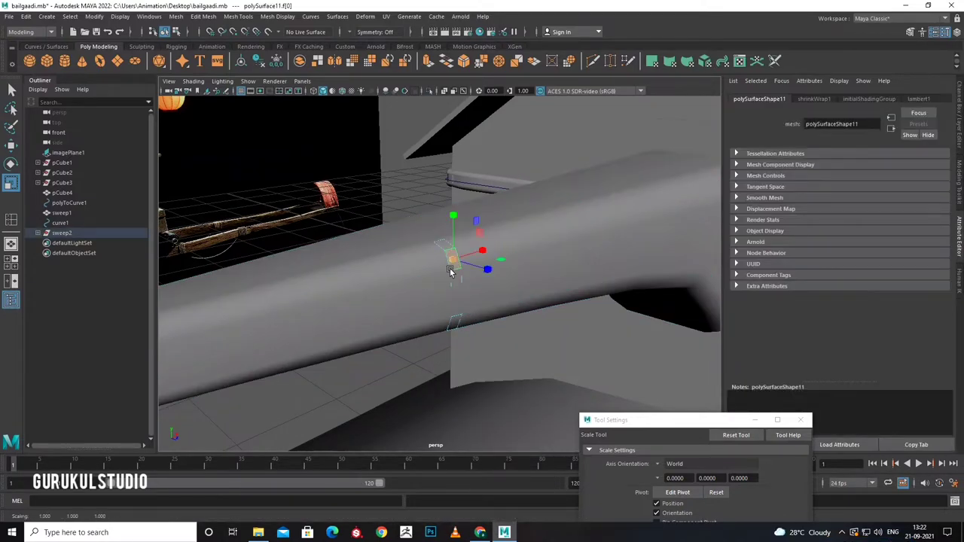
Extrude the band's face loop and push it slightly outward to thicken it.
{"action": "double_click", "coordinate": [442, 247]}
{"action": "key", "text": "ctrl+e"}
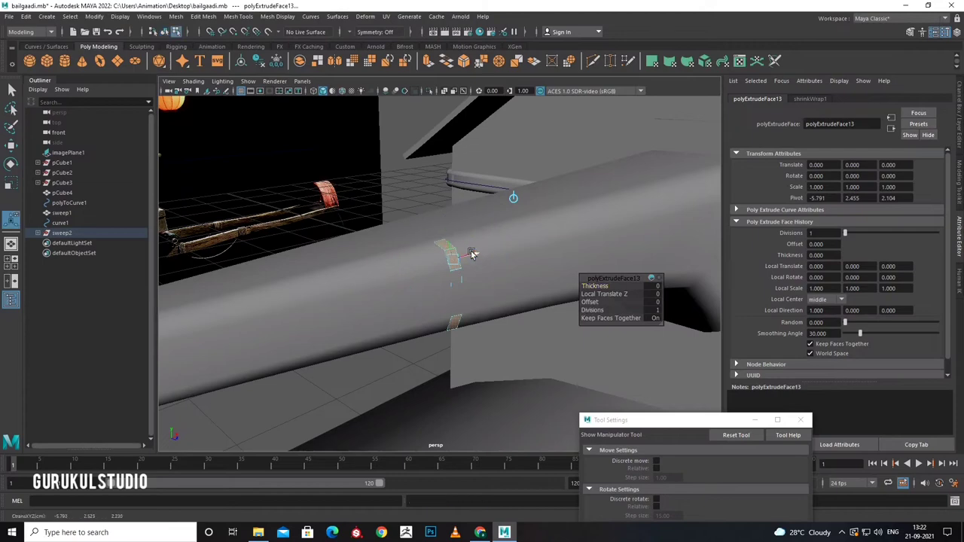
{"action": "left_click_drag", "start_coordinate": [475, 251], "coordinate": [470, 288]}
{"action": "key", "text": "super"}
{"action": "key", "text": "4"}
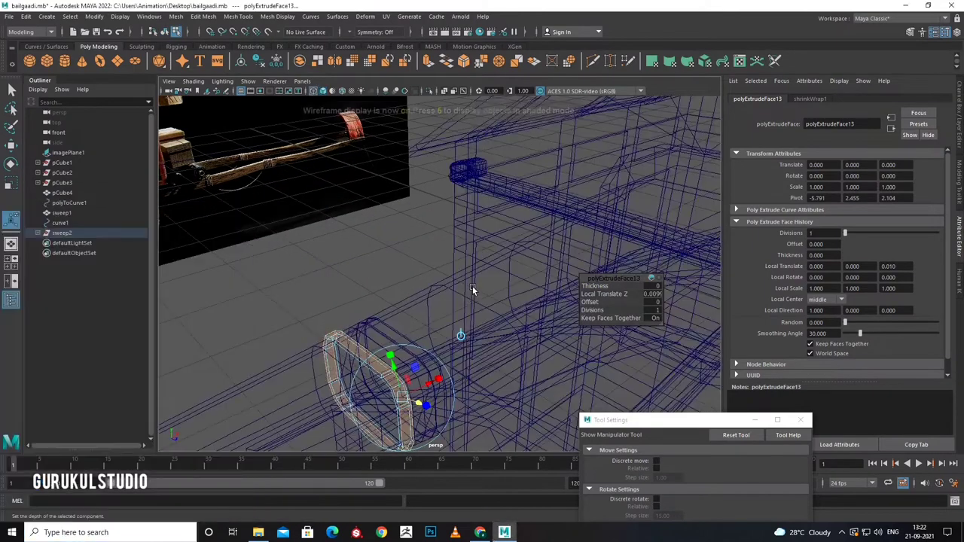
{"action": "key", "text": "q"}
{"action": "key", "text": "F8"}
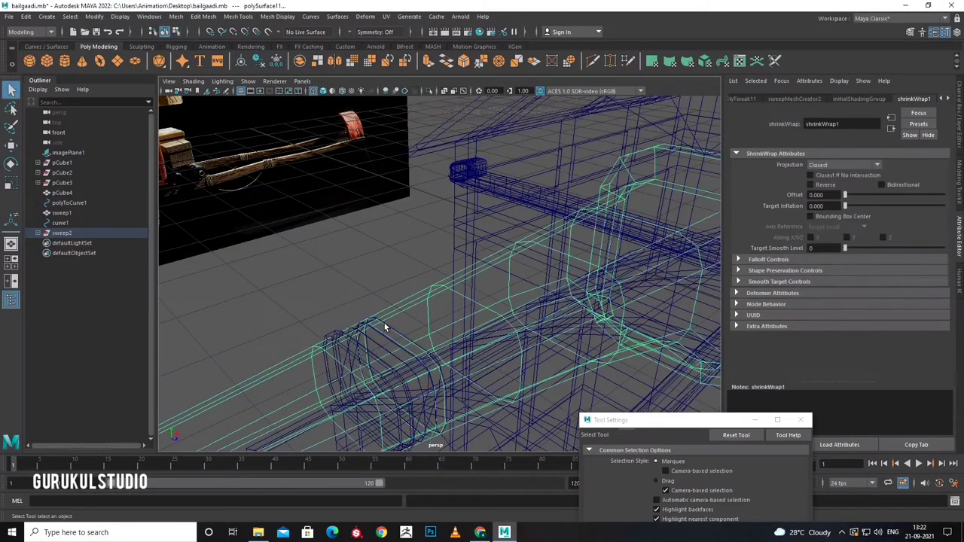
Undo stray selection changes back to the extruded faces and reselect band polySurface10.
{"action": "left_click", "coordinate": [384, 335]}
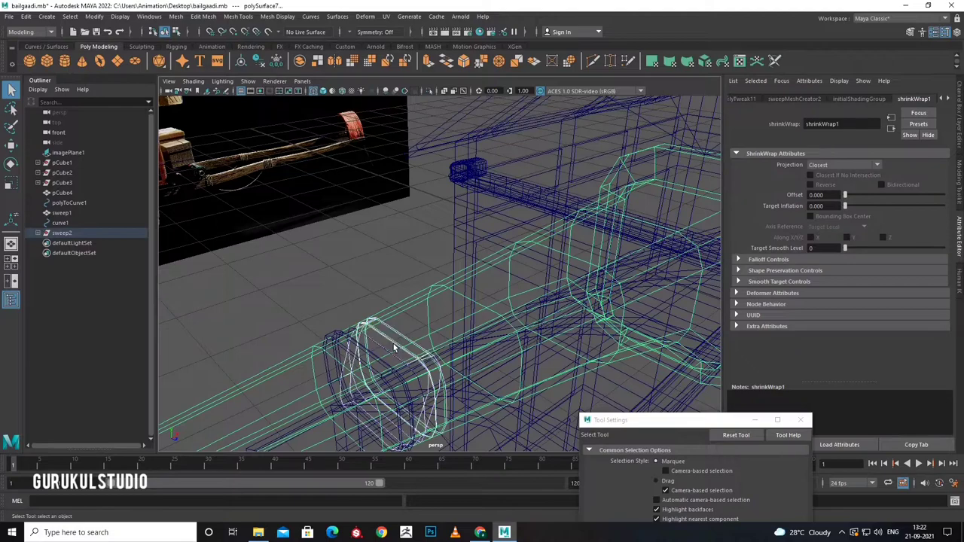
{"action": "mouse_move", "coordinate": [393, 344]}
{"action": "left_mouse_down", "text": "alt"}
{"action": "mouse_move", "coordinate": [393, 301]}
{"action": "mouse_move", "coordinate": [376, 329]}
{"action": "left_mouse_up", "text": "alt"}
{"action": "key", "text": "super"}
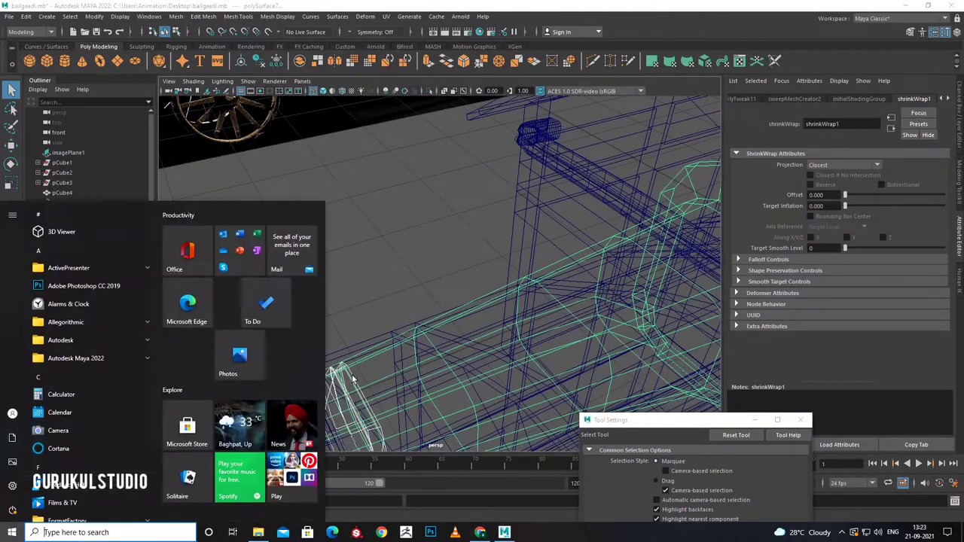
{"action": "key", "text": "super"}
{"action": "key", "text": "ctrl+z"}
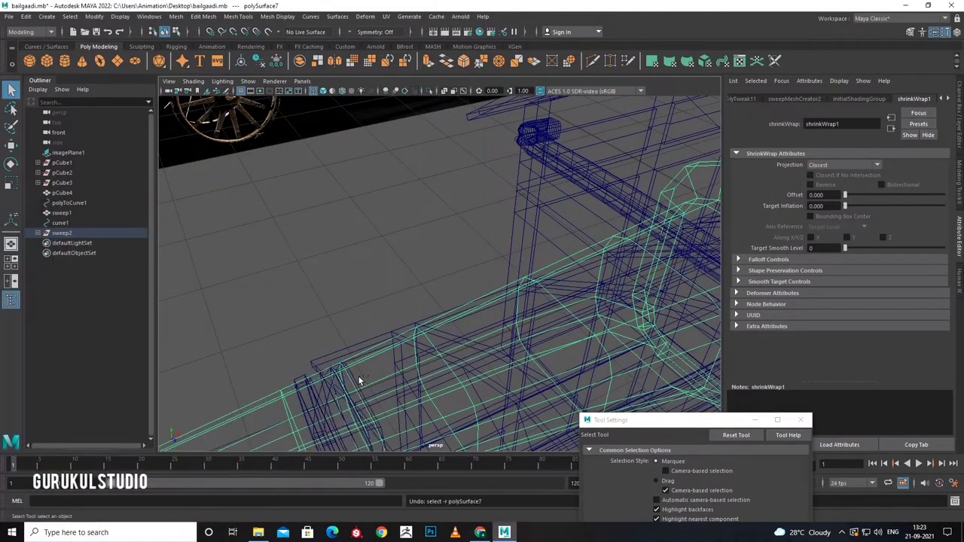
{"action": "key", "text": "ctrl+z"}
{"action": "key", "text": "ctrl+z"}
{"action": "key", "text": "ctrl+z"}
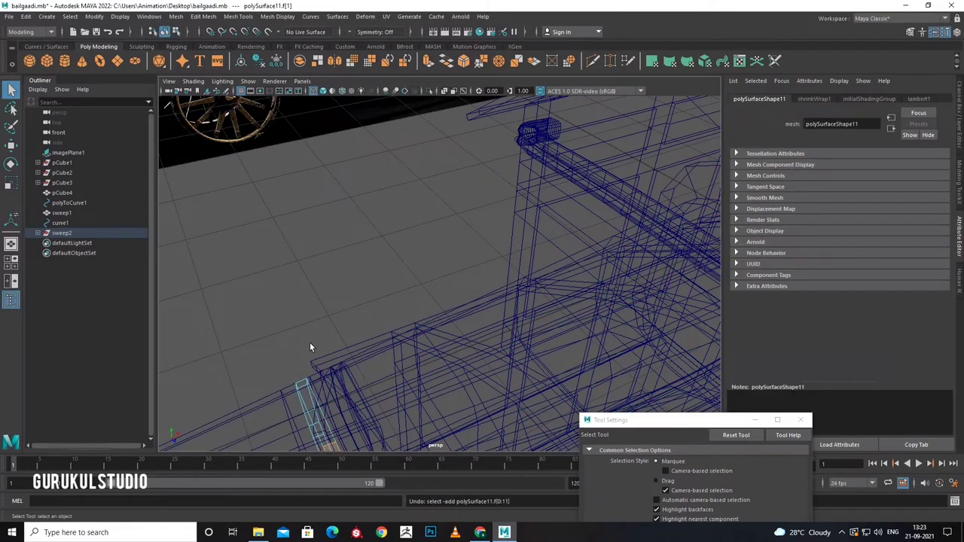
{"action": "right_click_drag", "start_coordinate": [333, 256], "coordinate": [381, 241]}
{"action": "left_click", "coordinate": [376, 286]}
{"action": "left_click", "coordinate": [415, 404]}
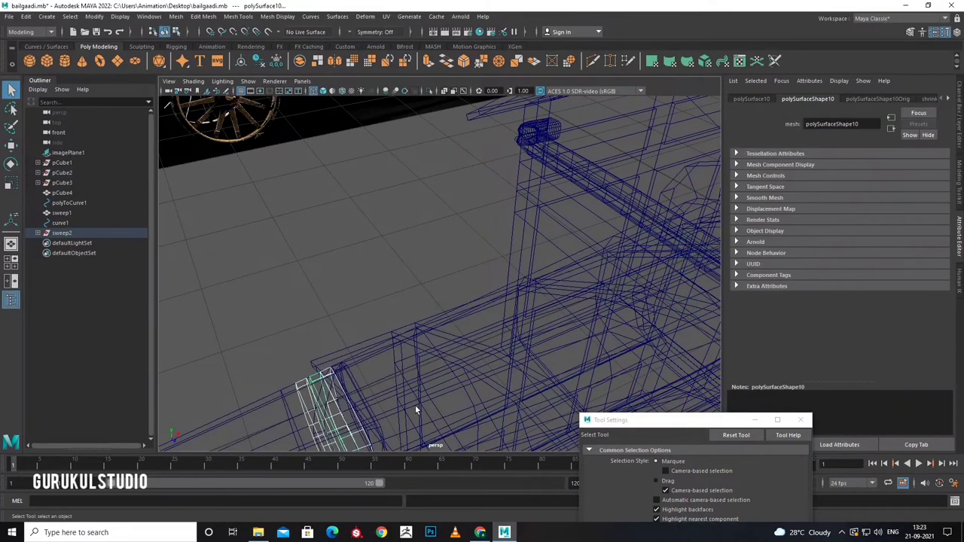
{"action": "left_click_drag", "start_coordinate": [415, 404], "coordinate": [323, 248], "text": "alt"}
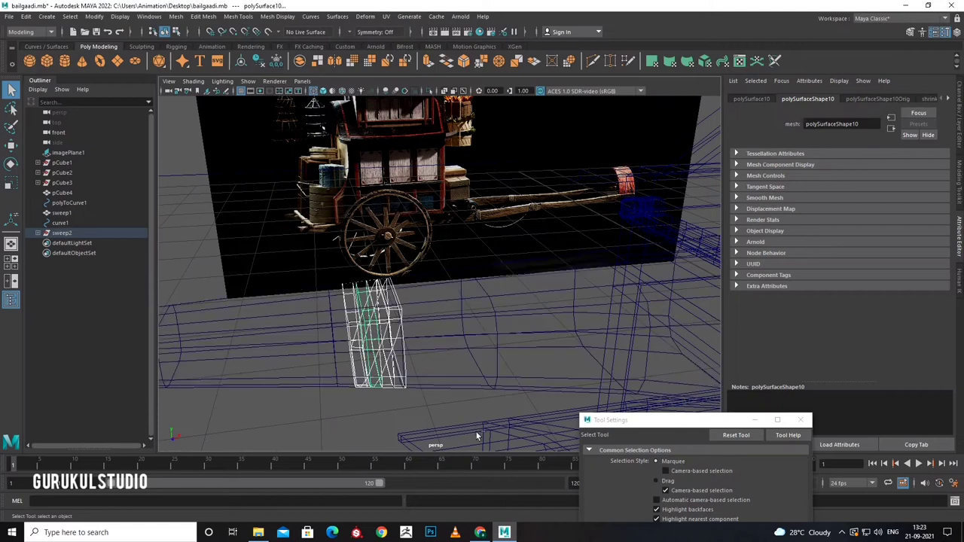
Extrude the band's faces again, undo and redo it, and inspect it in shaded view.
{"action": "key", "text": "ctrl+e"}
{"action": "mouse_move", "coordinate": [440, 391]}
{"action": "left_mouse_down", "text": "alt"}
{"action": "mouse_move", "coordinate": [501, 412]}
{"action": "mouse_move", "coordinate": [551, 406]}
{"action": "left_mouse_up", "text": "alt"}
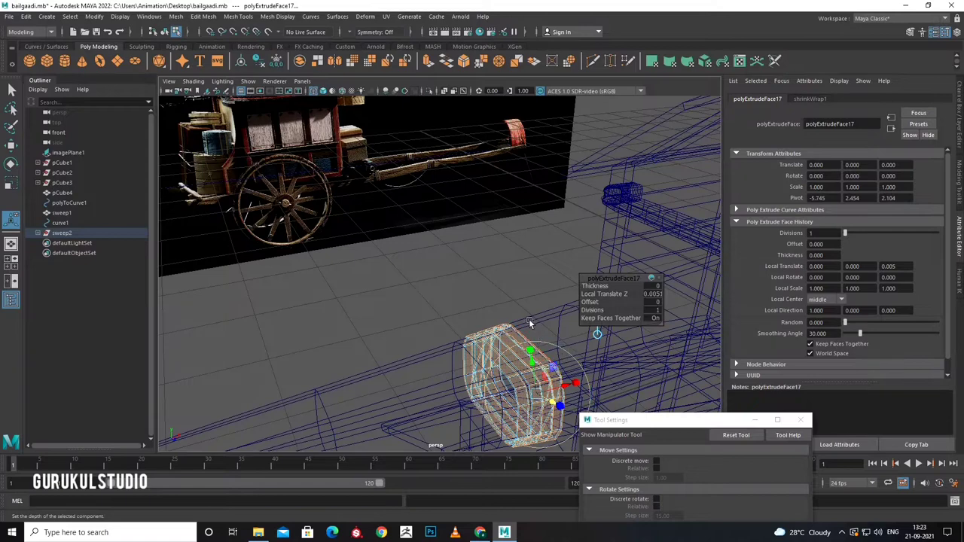
{"action": "key", "text": "ctrl+z"}
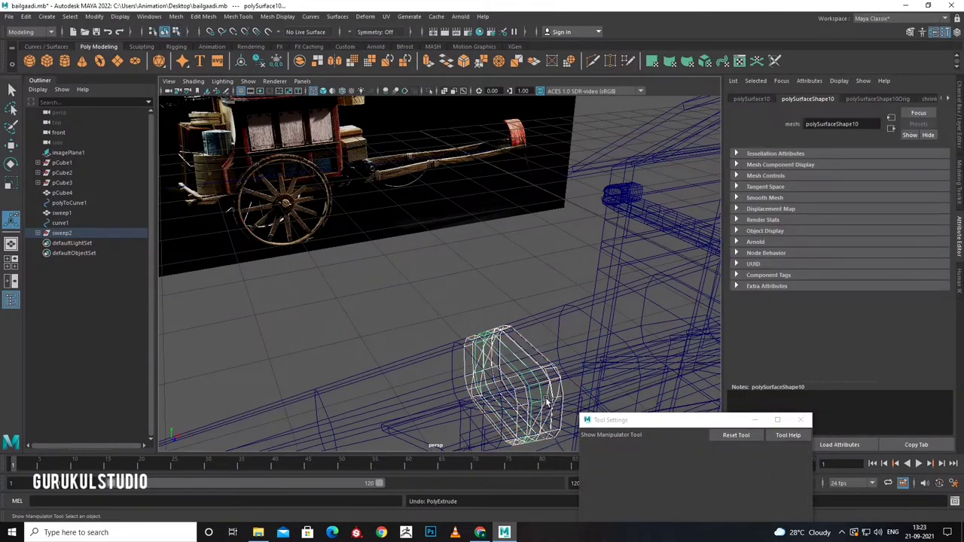
{"action": "key", "text": "ctrl+e"}
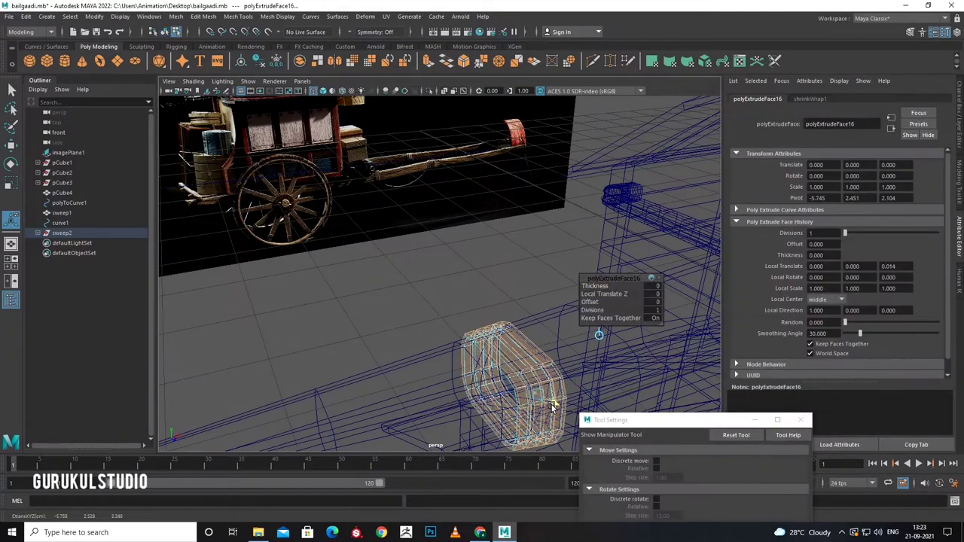
{"action": "key", "text": "f"}
{"action": "key", "text": "space"}
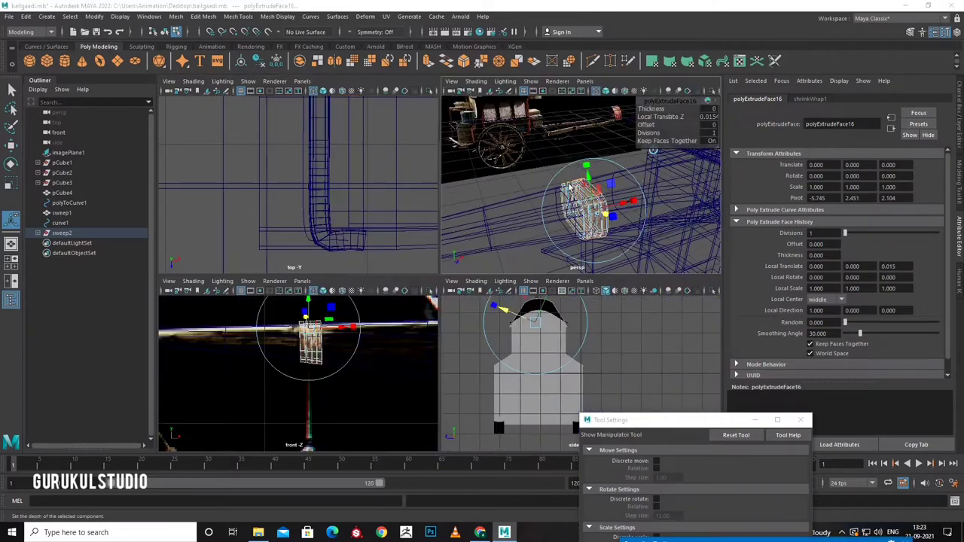
{"action": "key", "text": "space"}
{"action": "key", "text": "5"}
{"action": "mouse_move", "coordinate": [542, 272]}
{"action": "left_mouse_down", "text": "alt"}
{"action": "mouse_move", "coordinate": [526, 314]}
{"action": "mouse_move", "coordinate": [457, 343]}
{"action": "left_mouse_up", "text": "alt"}
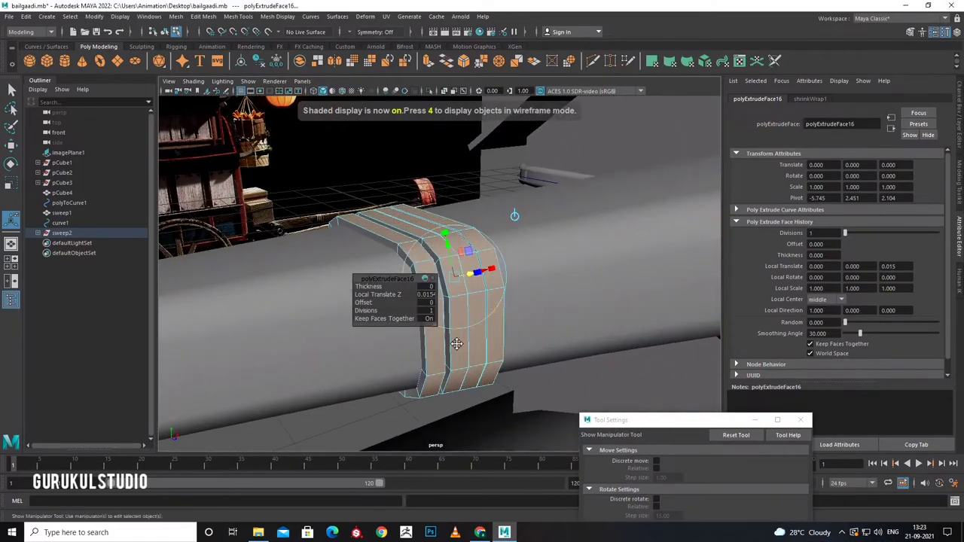
{"action": "right_click_drag", "start_coordinate": [467, 256], "coordinate": [553, 244]}
{"action": "mouse_move", "coordinate": [553, 245]}
{"action": "left_mouse_down", "text": "alt"}
{"action": "mouse_move", "coordinate": [430, 370]}
{"action": "mouse_move", "coordinate": [383, 361]}
{"action": "mouse_move", "coordinate": [404, 322]}
{"action": "mouse_move", "coordinate": [377, 363]}
{"action": "left_mouse_up", "text": "alt"}
Duplicate the band and move the copy along X on the pipe.
{"action": "key", "text": "ctrl+d"}
{"action": "key", "text": "w"}
{"action": "left_click", "coordinate": [378, 363]}
{"action": "left_click", "coordinate": [379, 380]}
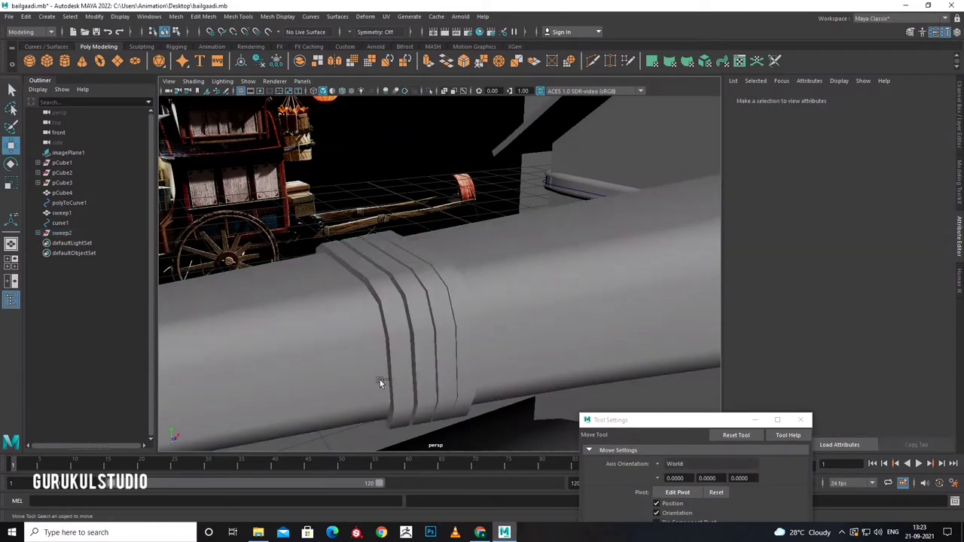
Extrude the rightmost band outward and preview it smoothed.
{"action": "left_click", "coordinate": [441, 349]}
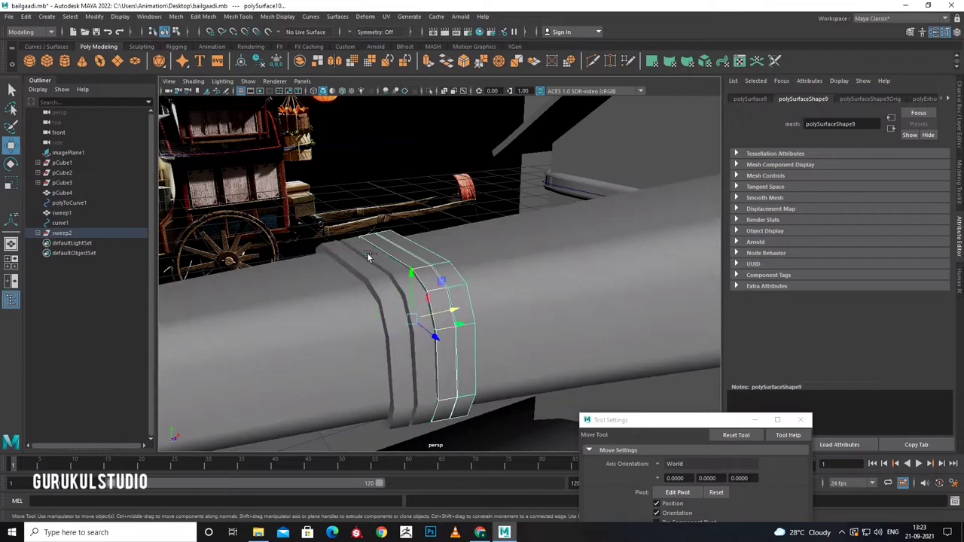
{"action": "left_click", "coordinate": [405, 251]}
{"action": "key", "text": "ctrl+e"}
{"action": "mouse_move", "coordinate": [406, 251]}
{"action": "left_mouse_down", "text": "alt"}
{"action": "mouse_move", "coordinate": [484, 333]}
{"action": "mouse_move", "coordinate": [404, 257]}
{"action": "mouse_move", "coordinate": [413, 260]}
{"action": "left_mouse_up", "text": "alt"}
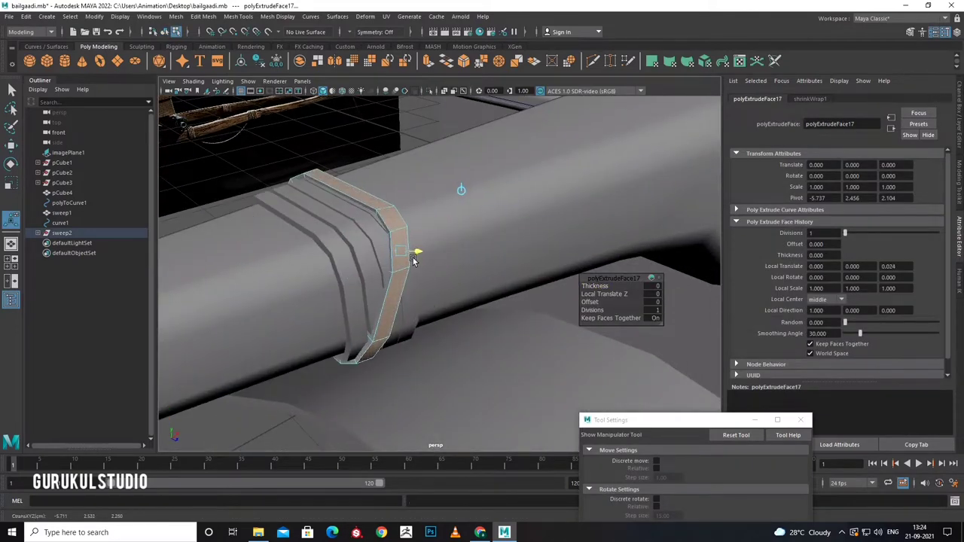
{"action": "key", "text": "q"}
{"action": "right_click_drag", "start_coordinate": [411, 249], "coordinate": [436, 232]}
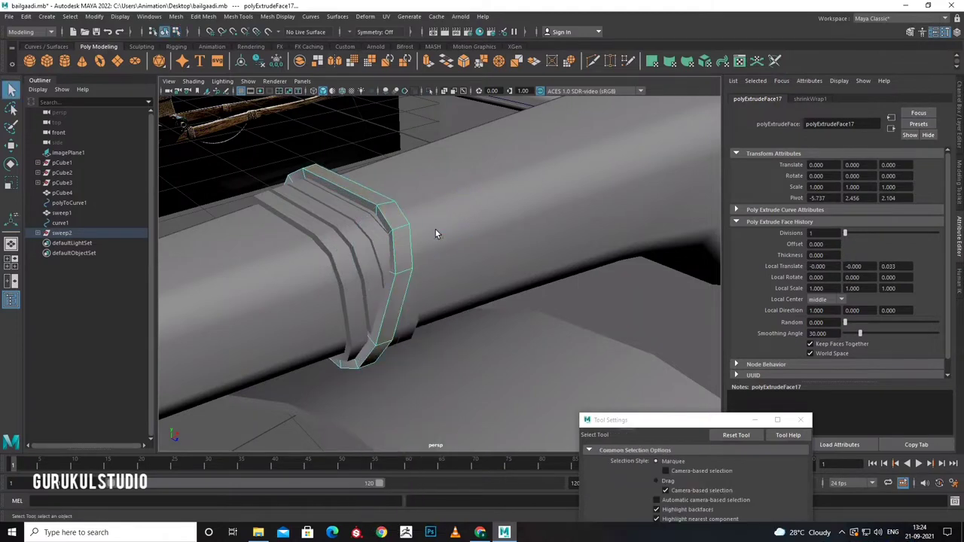
{"action": "key", "text": "3"}
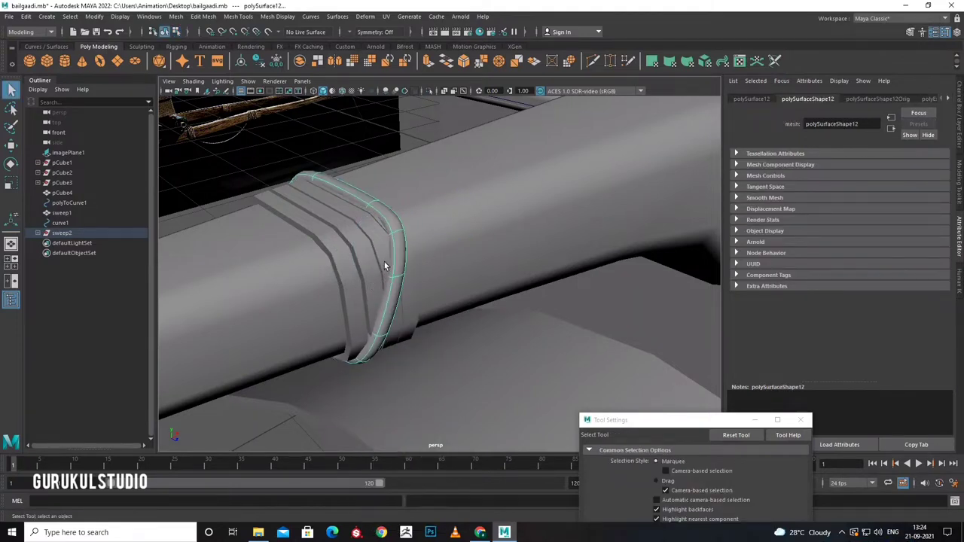
Check bands polySurface8 and polySurface11, orbit the pipe horizontal, then deselect into four-view layout.
{"action": "left_click", "coordinate": [384, 261]}
{"action": "left_click", "coordinate": [408, 278]}
{"action": "left_click", "coordinate": [373, 283]}
{"action": "mouse_move", "coordinate": [375, 286]}
{"action": "left_mouse_down", "text": "alt"}
{"action": "mouse_move", "coordinate": [408, 336]}
{"action": "mouse_move", "coordinate": [411, 384]}
{"action": "left_mouse_up", "text": "alt"}
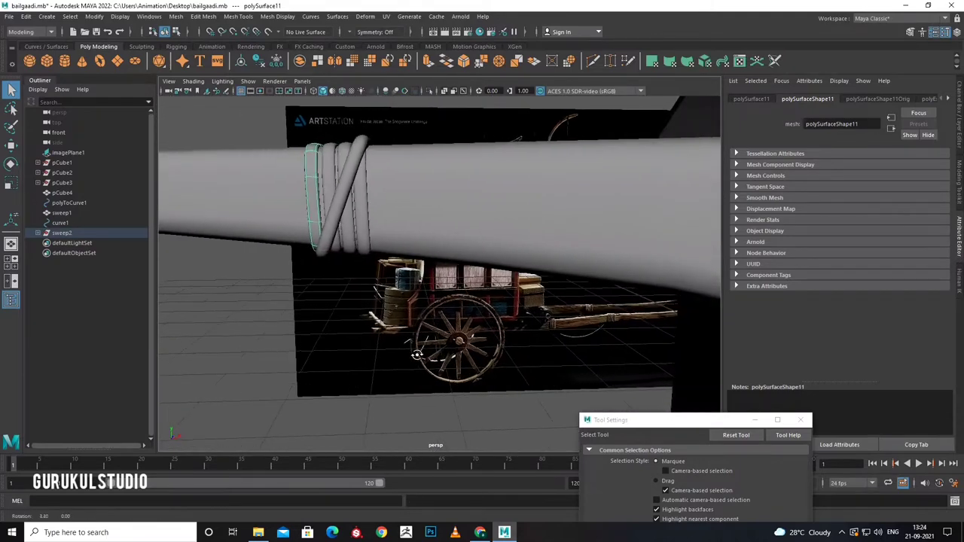
{"action": "left_click", "coordinate": [412, 384]}
{"action": "key", "text": "space"}
{"action": "key", "text": "space"}
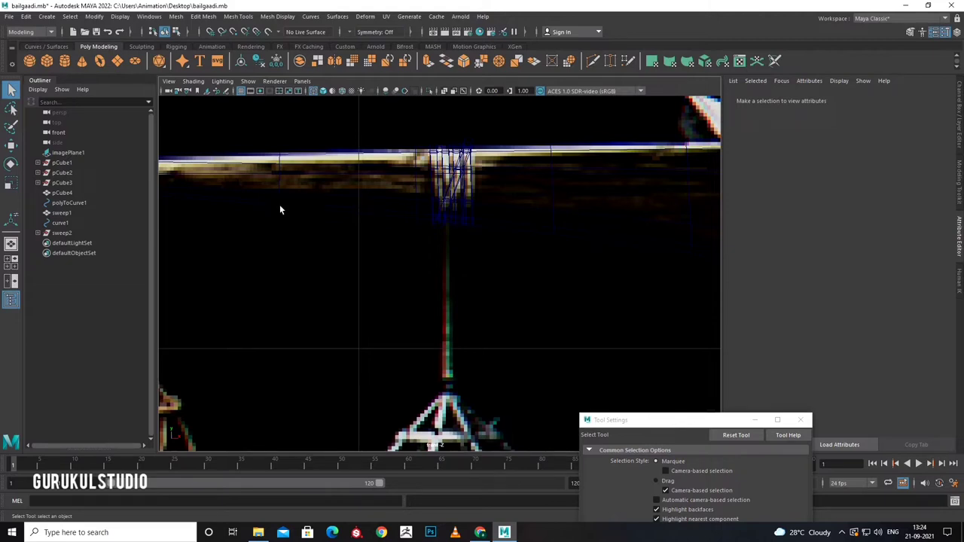
Draw a new EP curve (curve2) over the cart reference.
{"action": "left_click", "coordinate": [46, 46]}
{"action": "left_click", "coordinate": [66, 62]}
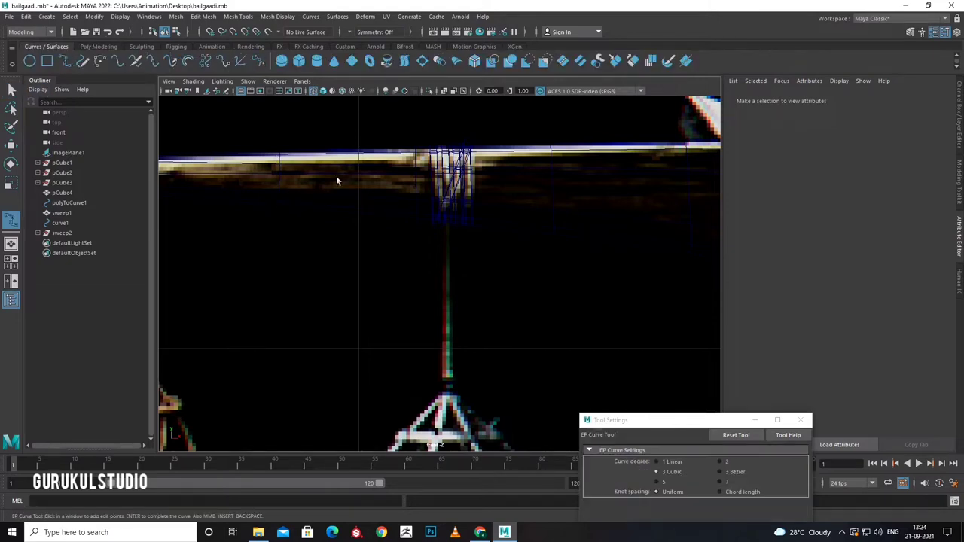
{"action": "left_click", "coordinate": [445, 202]}
{"action": "key", "text": "q"}
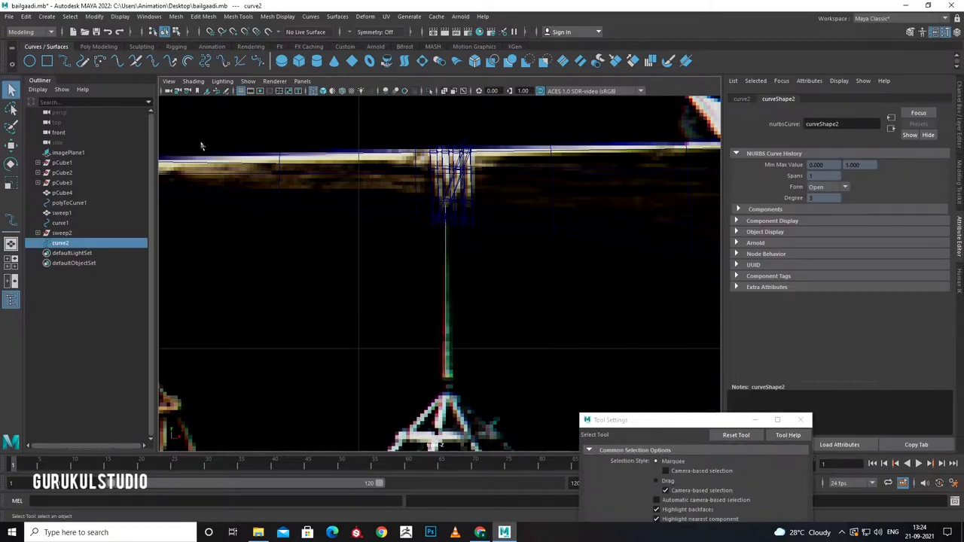
Create Sweep Mesh sweep3 along curve2 with Scale Profile set to .01.
{"action": "left_click", "coordinate": [45, 18]}
{"action": "left_click", "coordinate": [75, 111]}
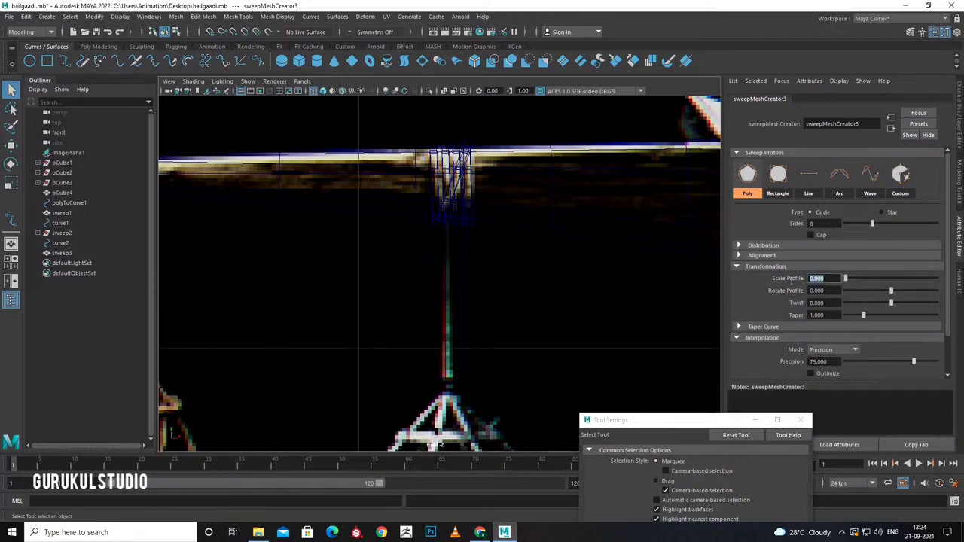
{"action": "type", "text": ".01"}
{"action": "key", "text": "Return"}
{"action": "left_click", "coordinate": [507, 260]}
{"action": "key", "text": "space"}
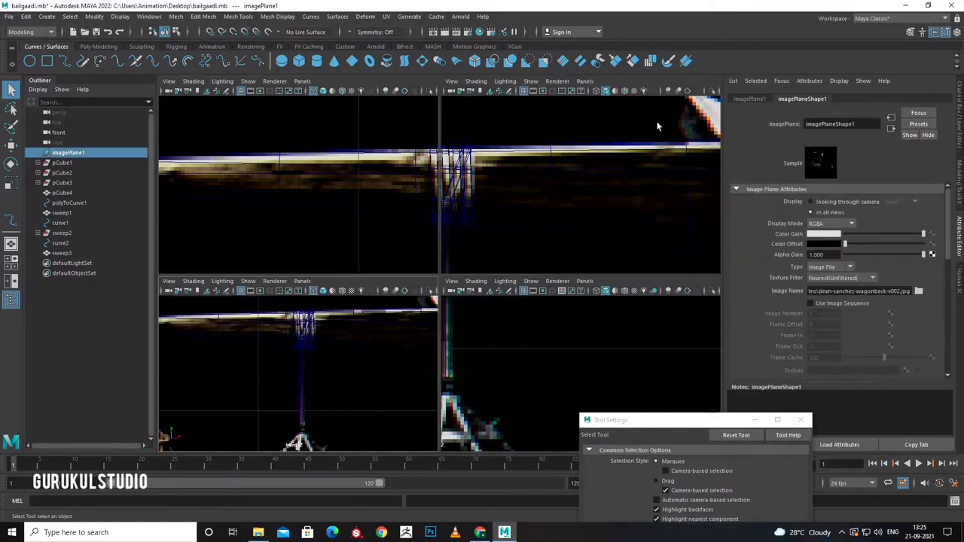
{"action": "key", "text": "space"}
{"action": "mouse_move", "coordinate": [511, 323]}
{"action": "left_mouse_down", "text": "alt"}
{"action": "mouse_move", "coordinate": [479, 356]}
{"action": "mouse_move", "coordinate": [437, 283]}
{"action": "left_mouse_up", "text": "alt"}
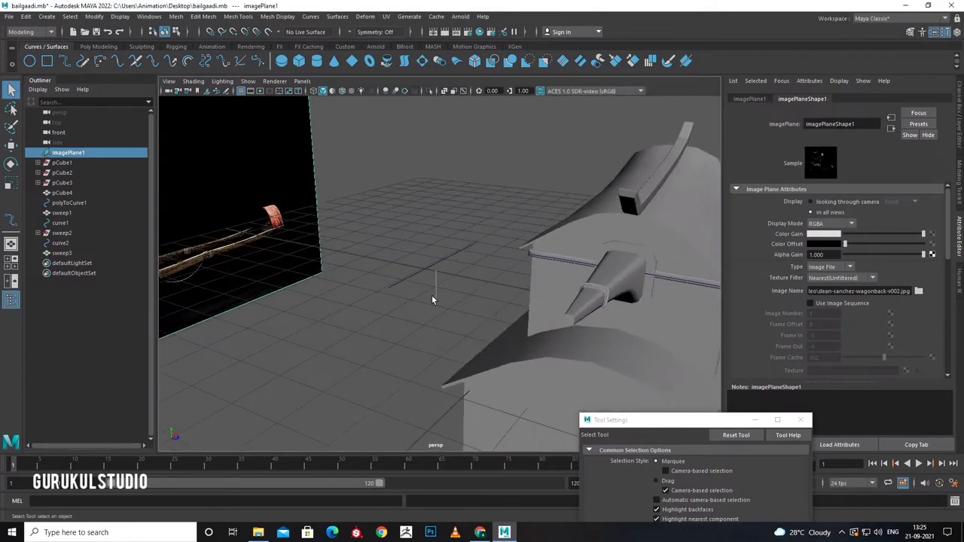
Move sweep3 along the Z axis.
{"action": "left_click", "coordinate": [437, 284]}
{"action": "key", "text": "w"}
{"action": "mouse_move", "coordinate": [616, 311]}
{"action": "left_mouse_down"}
{"action": "mouse_move", "coordinate": [731, 348]}
{"action": "mouse_move", "coordinate": [646, 335]}
{"action": "mouse_move", "coordinate": [684, 351]}
{"action": "mouse_move", "coordinate": [693, 369]}
{"action": "mouse_move", "coordinate": [501, 347]}
{"action": "mouse_move", "coordinate": [416, 353]}
{"action": "mouse_move", "coordinate": [452, 324]}
{"action": "mouse_move", "coordinate": [394, 314]}
{"action": "mouse_move", "coordinate": [483, 307]}
{"action": "left_mouse_up"}
{"action": "left_click", "coordinate": [415, 354]}
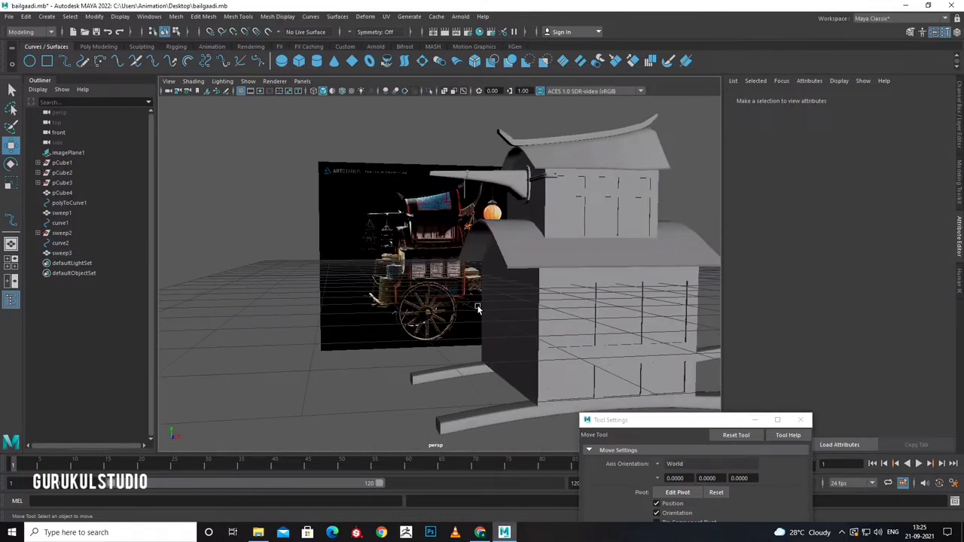
Select the cabin body and frame it in a maximized front view.
{"action": "left_click", "coordinate": [530, 378]}
{"action": "key", "text": "f"}
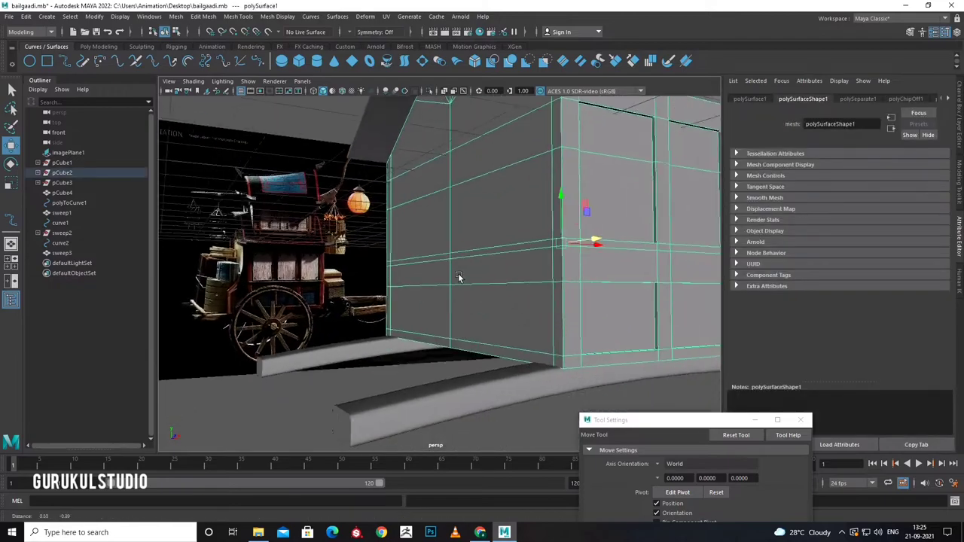
{"action": "key", "text": "space"}
{"action": "key", "text": "space"}
{"action": "scroll", "coordinate": [399, 402], "scroll_direction": "up", "scroll_amount": 4}
{"action": "scroll", "coordinate": [399, 401], "scroll_direction": "up", "scroll_amount": 4}
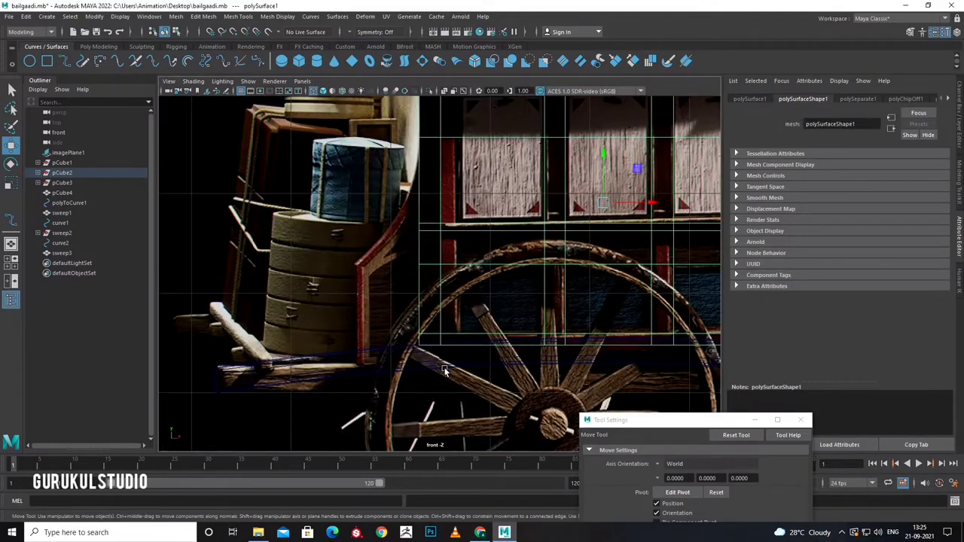
{"action": "scroll", "coordinate": [399, 401], "scroll_direction": "up", "scroll_amount": 3}
{"action": "key", "text": "space"}
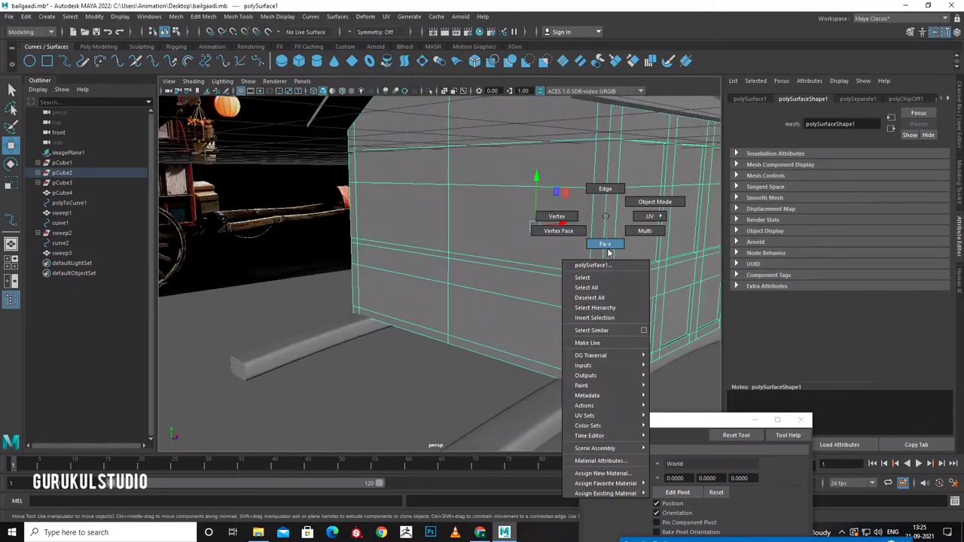
Extrude the cabin's side faces, including the upper wall face, outward.
{"action": "right_click_drag", "start_coordinate": [608, 217], "coordinate": [597, 351]}
{"action": "left_click", "coordinate": [353, 208], "text": "shift"}
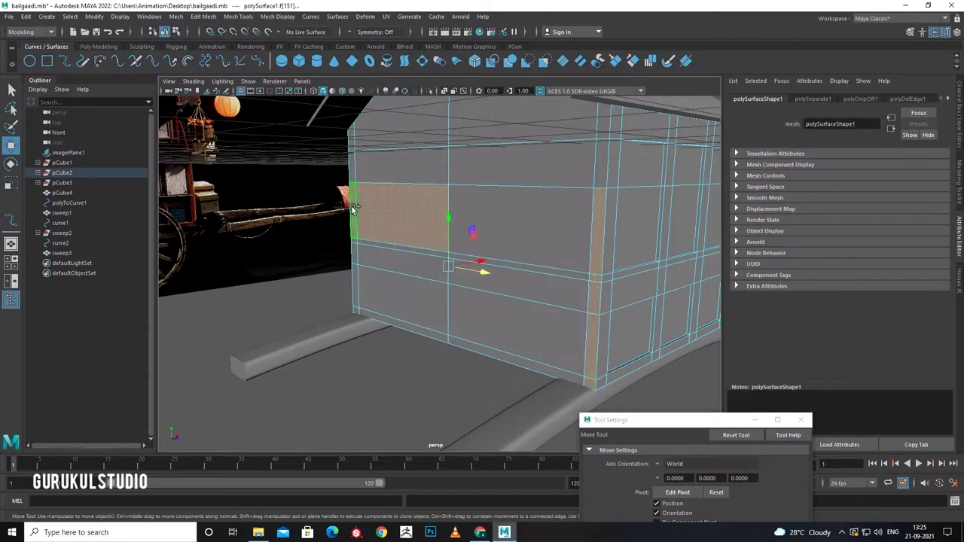
{"action": "key", "text": "ctrl+e"}
{"action": "mouse_move", "coordinate": [396, 230]}
{"action": "left_mouse_down", "text": "alt"}
{"action": "mouse_move", "coordinate": [346, 278]}
{"action": "mouse_move", "coordinate": [318, 289]}
{"action": "left_mouse_up", "text": "alt"}
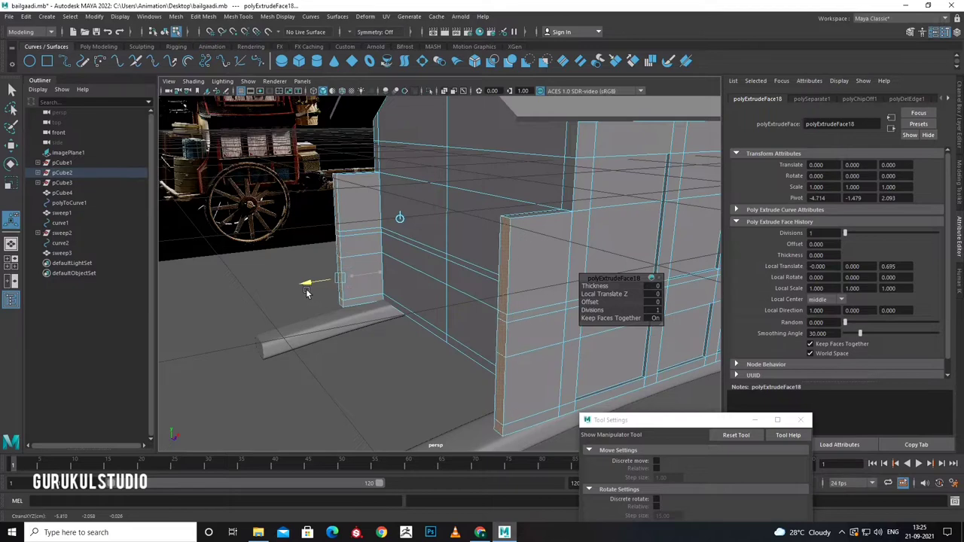
{"action": "key", "text": "space"}
{"action": "key", "text": "space"}
{"action": "key", "text": "space"}
{"action": "key", "text": "space"}
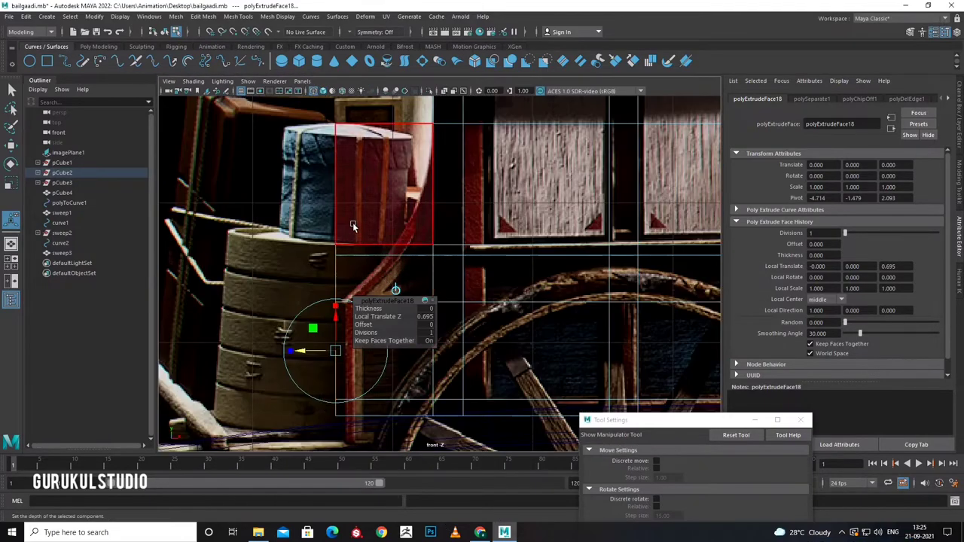
{"action": "left_click_drag", "start_coordinate": [307, 351], "coordinate": [318, 328]}
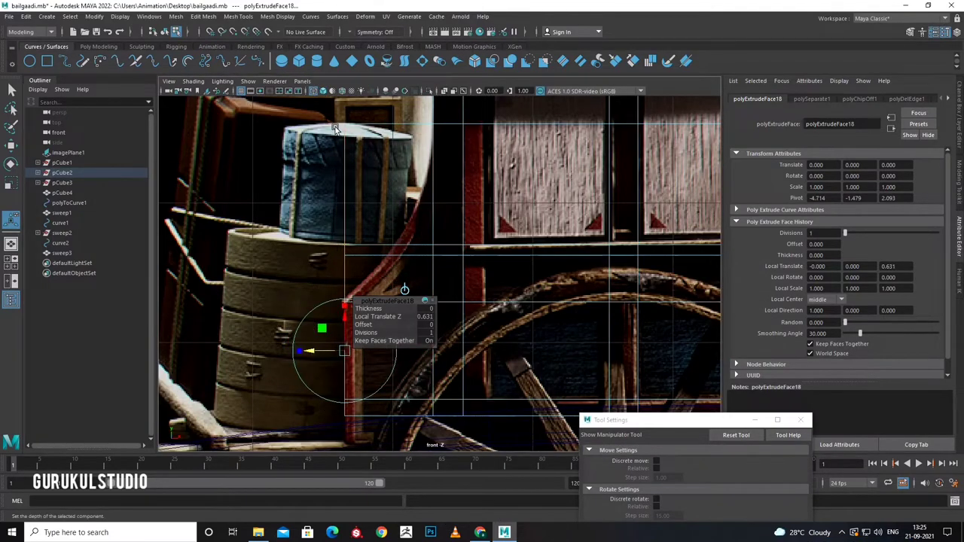
Move the cabin's corner vertices to follow the front-view reference.
{"action": "right_click", "coordinate": [345, 192]}
{"action": "left_click_drag", "start_coordinate": [312, 116], "coordinate": [381, 183]}
{"action": "key", "text": "w"}
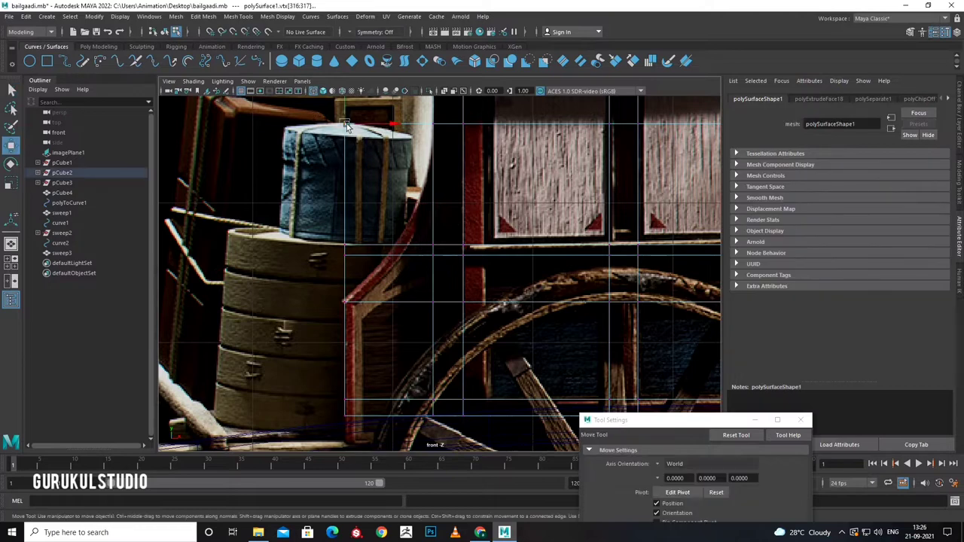
{"action": "mouse_move", "coordinate": [346, 124]}
{"action": "left_mouse_down"}
{"action": "mouse_move", "coordinate": [381, 144]}
{"action": "mouse_move", "coordinate": [380, 257]}
{"action": "left_mouse_up"}
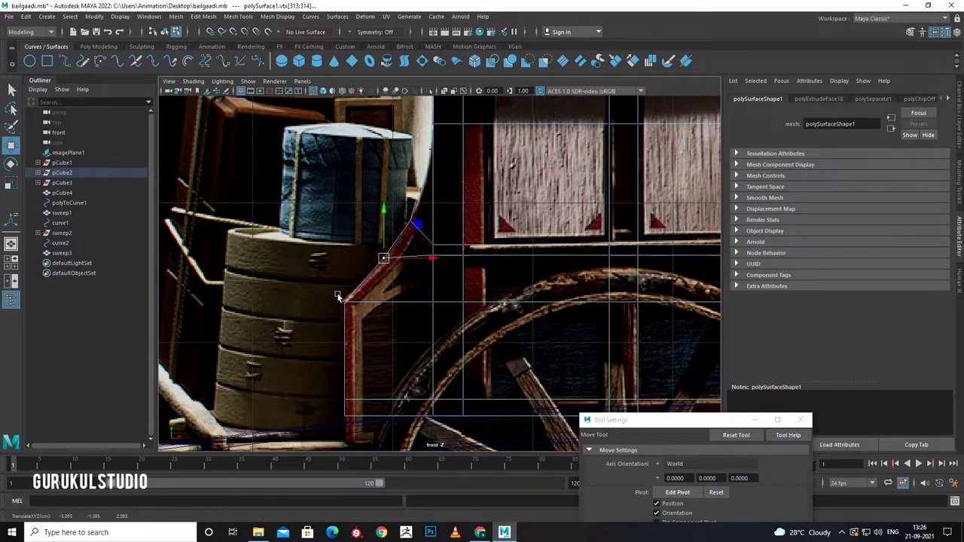
{"action": "left_click_drag", "start_coordinate": [338, 296], "coordinate": [356, 308]}
{"action": "scroll", "coordinate": [421, 301], "scroll_direction": "down", "scroll_amount": 5}
{"action": "scroll", "coordinate": [461, 280], "scroll_direction": "up", "scroll_amount": 4}
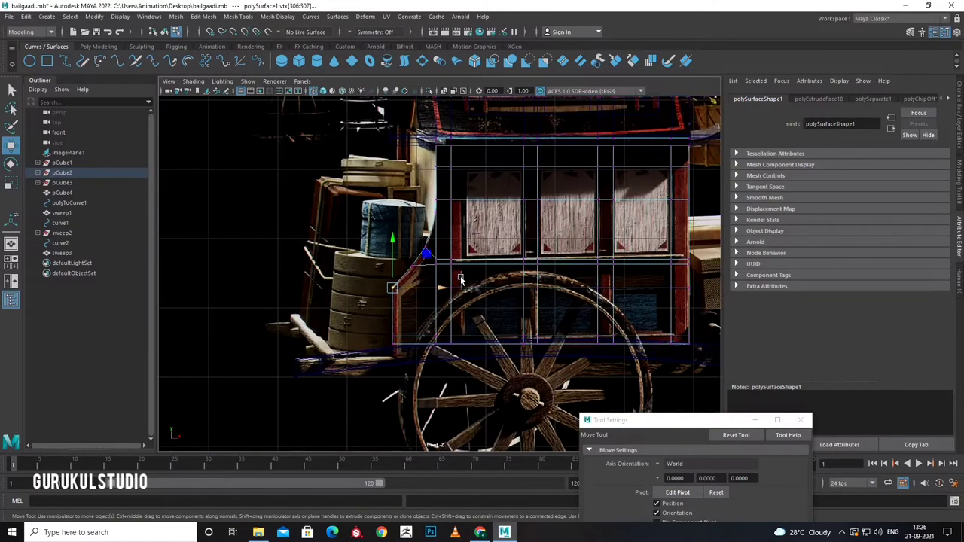
Adjust the upper beam's left-end and right-end vertices to match the reference.
{"action": "middle_click_drag", "start_coordinate": [461, 280], "coordinate": [465, 321], "text": "alt"}
{"action": "left_click", "coordinate": [428, 219]}
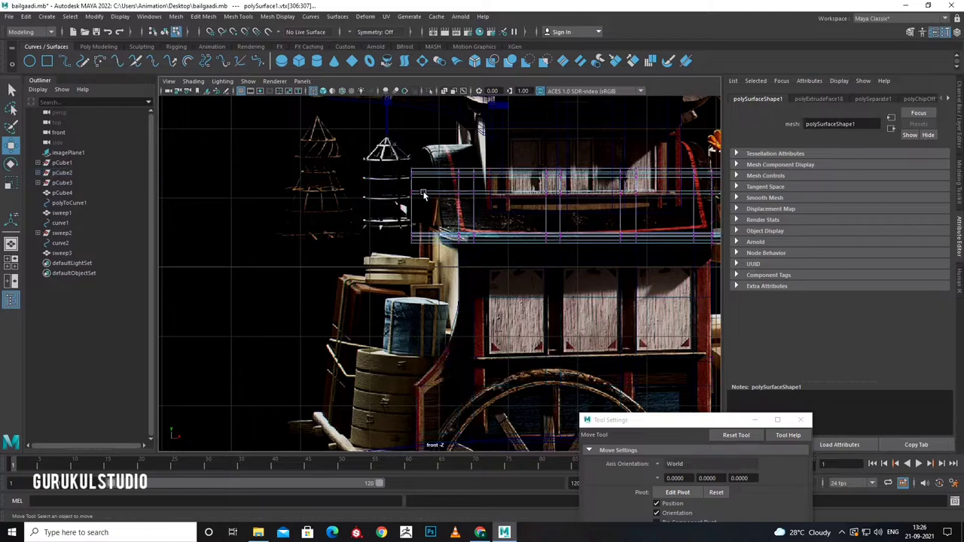
{"action": "right_click_drag", "start_coordinate": [415, 197], "coordinate": [365, 190]}
{"action": "left_click_drag", "start_coordinate": [407, 155], "coordinate": [435, 245]}
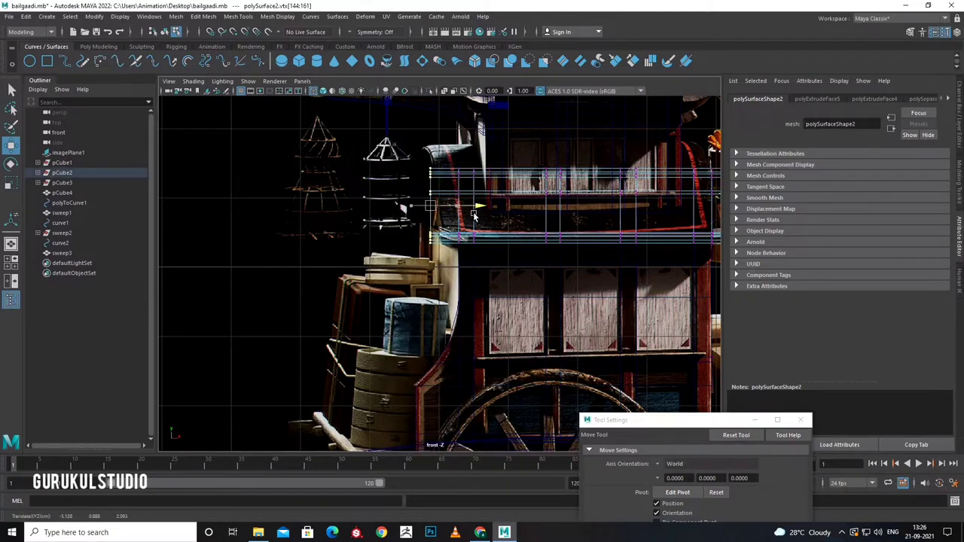
{"action": "middle_click_drag", "start_coordinate": [474, 216], "coordinate": [344, 225], "text": "alt"}
{"action": "left_click_drag", "start_coordinate": [453, 136], "coordinate": [482, 247]}
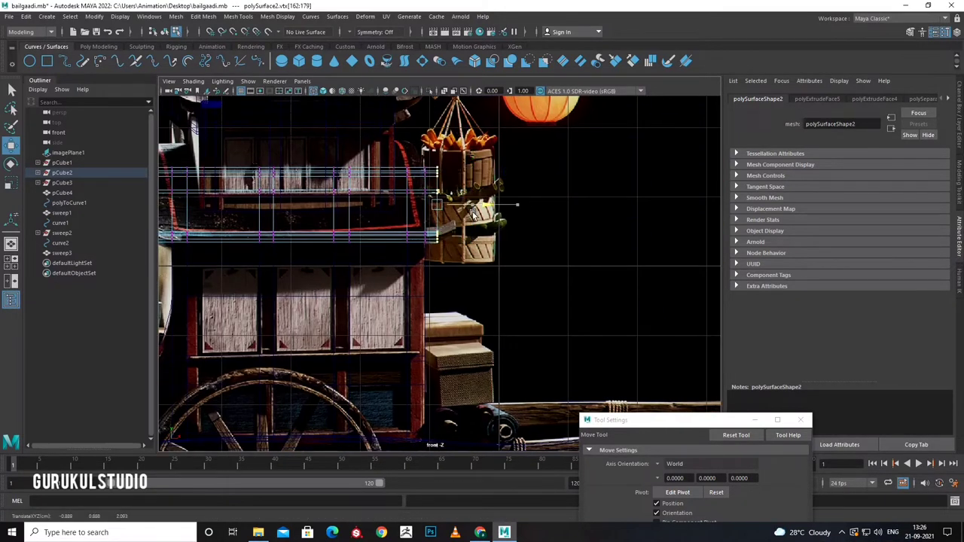
{"action": "middle_click_drag", "start_coordinate": [403, 140], "coordinate": [418, 152], "text": "alt"}
{"action": "left_click_drag", "start_coordinate": [445, 268], "coordinate": [444, 268]}
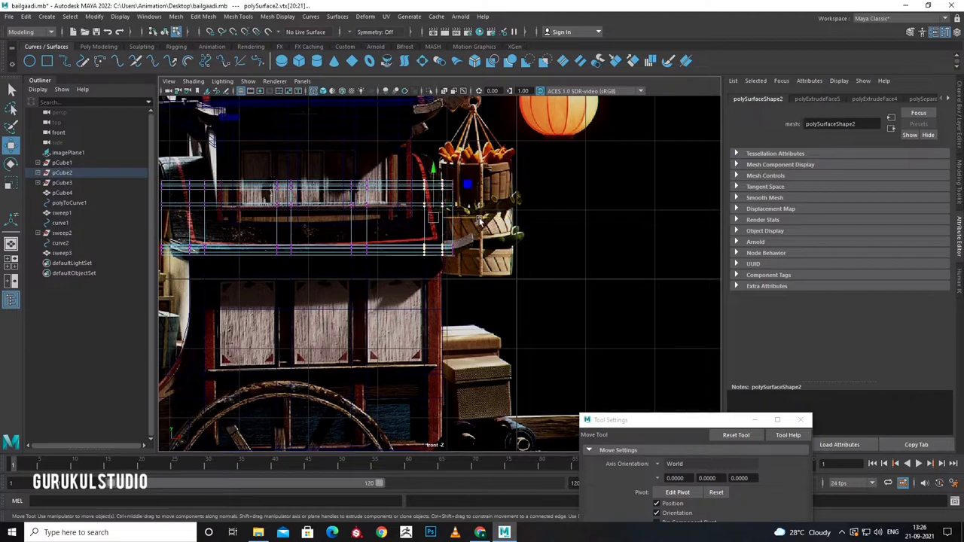
{"action": "scroll", "coordinate": [357, 257], "scroll_direction": "up", "scroll_amount": 4}
Review the reshaped cabin in perspective and select the runner beneath it.
{"action": "key", "text": "space"}
{"action": "left_click_drag", "start_coordinate": [400, 223], "coordinate": [527, 224]}
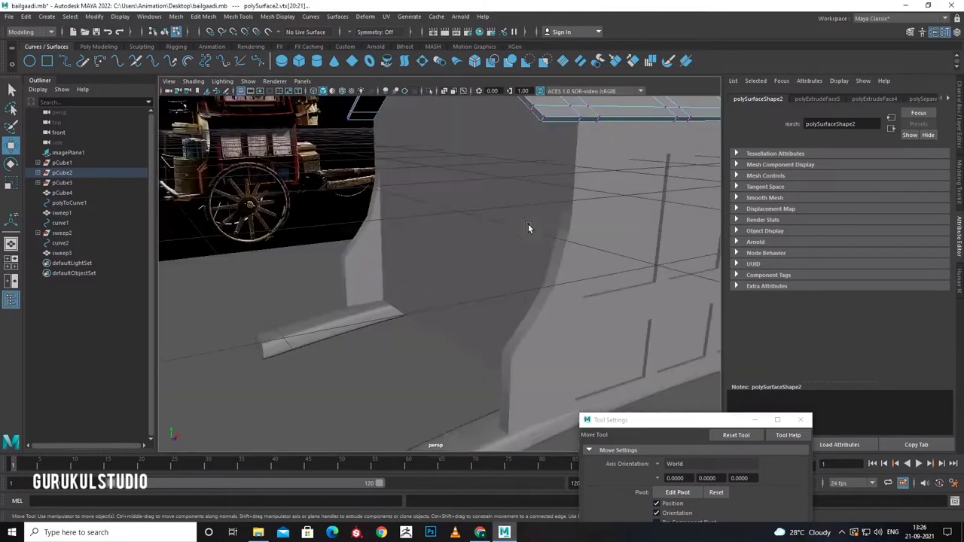
{"action": "key", "text": "f"}
{"action": "scroll", "coordinate": [486, 286], "scroll_direction": "up", "scroll_amount": 3}
{"action": "mouse_move", "coordinate": [482, 300]}
{"action": "left_mouse_down", "text": "alt"}
{"action": "mouse_move", "coordinate": [550, 271]}
{"action": "mouse_move", "coordinate": [451, 310]}
{"action": "mouse_move", "coordinate": [368, 299]}
{"action": "left_mouse_up", "text": "alt"}
{"action": "key", "text": "space"}
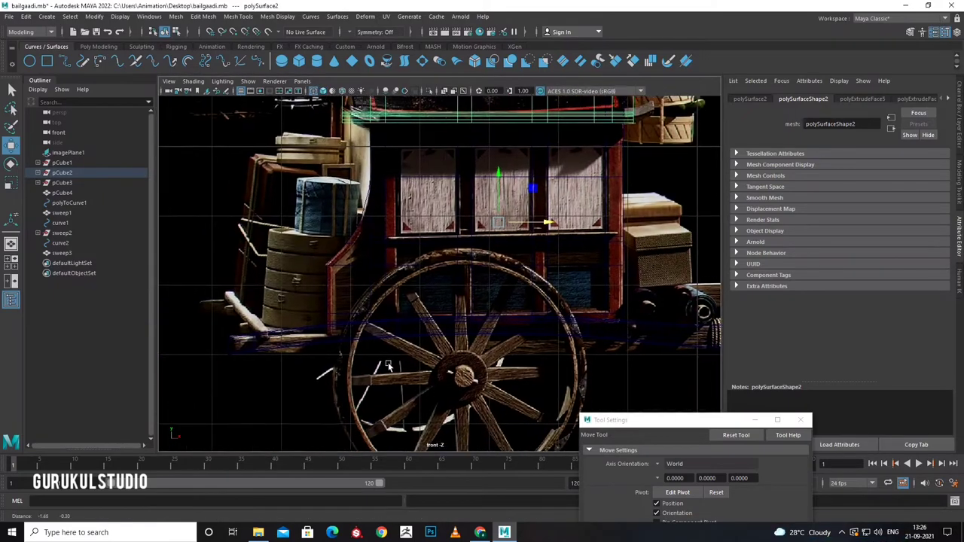
{"action": "middle_click_drag", "start_coordinate": [280, 376], "coordinate": [361, 372], "text": "alt"}
{"action": "key", "text": "space"}
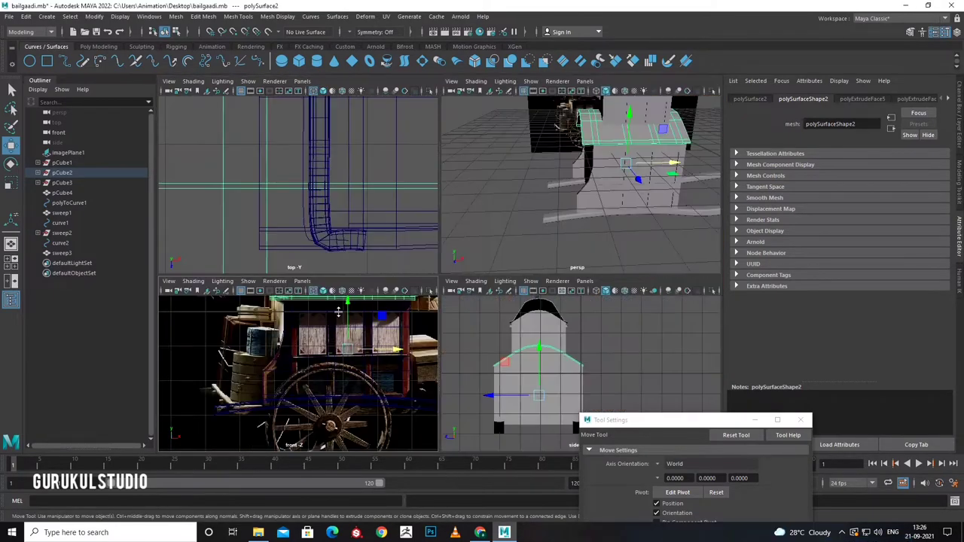
{"action": "key", "text": "space"}
{"action": "left_click", "coordinate": [483, 360]}
Duplicate runner pCube4 as pCube5, shrink it, place it between the runners, narrow it along X.
{"action": "scroll", "coordinate": [483, 359], "scroll_direction": "down", "scroll_amount": 5}
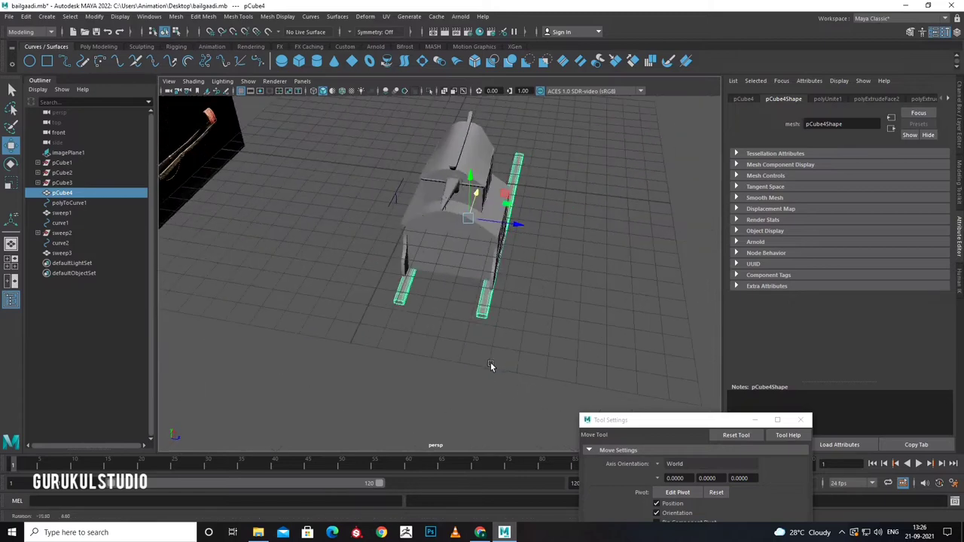
{"action": "key", "text": "ctrl+d"}
{"action": "key", "text": "r"}
{"action": "left_click_drag", "start_coordinate": [468, 217], "coordinate": [432, 239]}
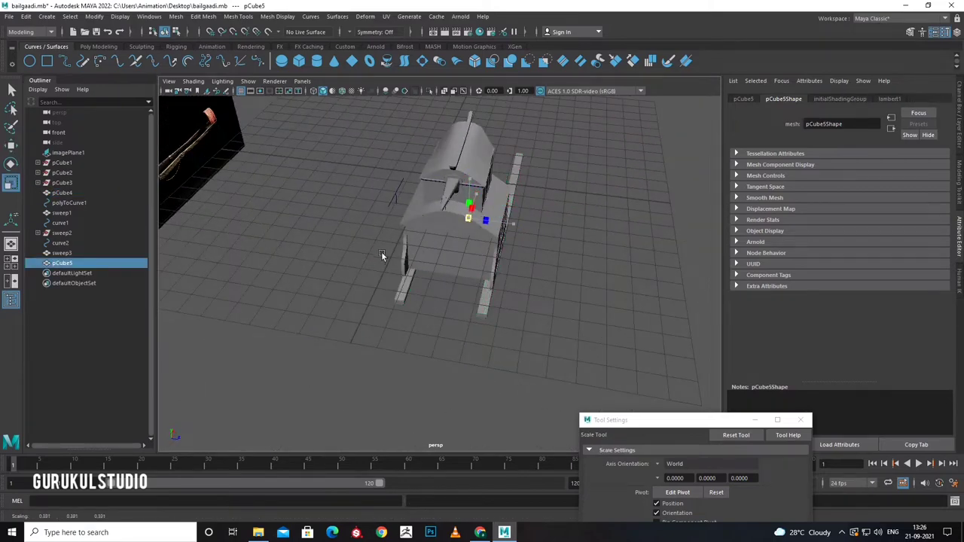
{"action": "key", "text": "w"}
{"action": "mouse_move", "coordinate": [354, 265]}
{"action": "left_mouse_down", "text": "alt"}
{"action": "mouse_move", "coordinate": [448, 275]}
{"action": "mouse_move", "coordinate": [536, 219]}
{"action": "left_mouse_up", "text": "alt"}
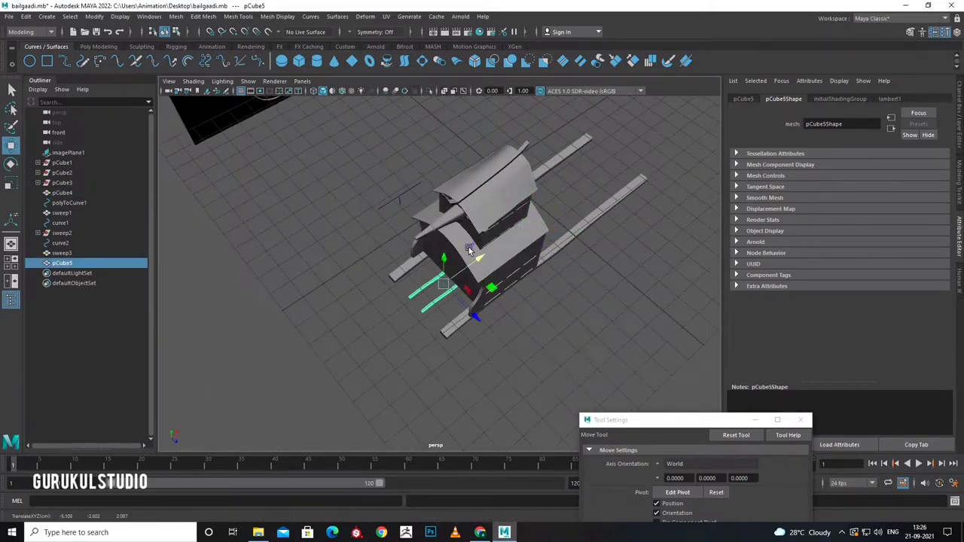
{"action": "left_click_drag", "start_coordinate": [469, 250], "coordinate": [499, 326], "text": "alt"}
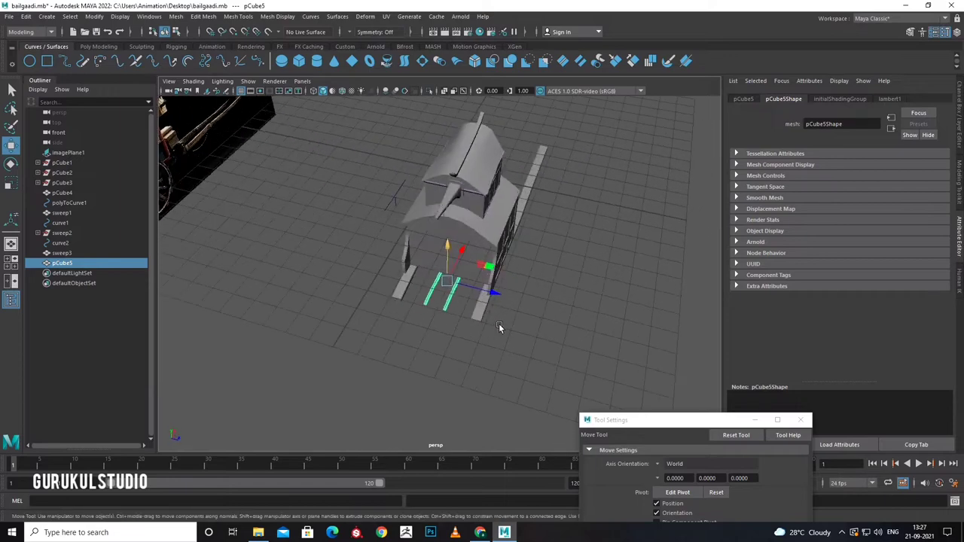
{"action": "key", "text": "r"}
{"action": "mouse_move", "coordinate": [490, 292]}
{"action": "left_mouse_down"}
{"action": "mouse_move", "coordinate": [517, 295]}
{"action": "mouse_move", "coordinate": [499, 333]}
{"action": "mouse_move", "coordinate": [448, 356]}
{"action": "mouse_move", "coordinate": [389, 302]}
{"action": "left_mouse_up"}
Extract the selected faces and select the curved plank piece.
{"action": "left_click", "coordinate": [99, 46]}
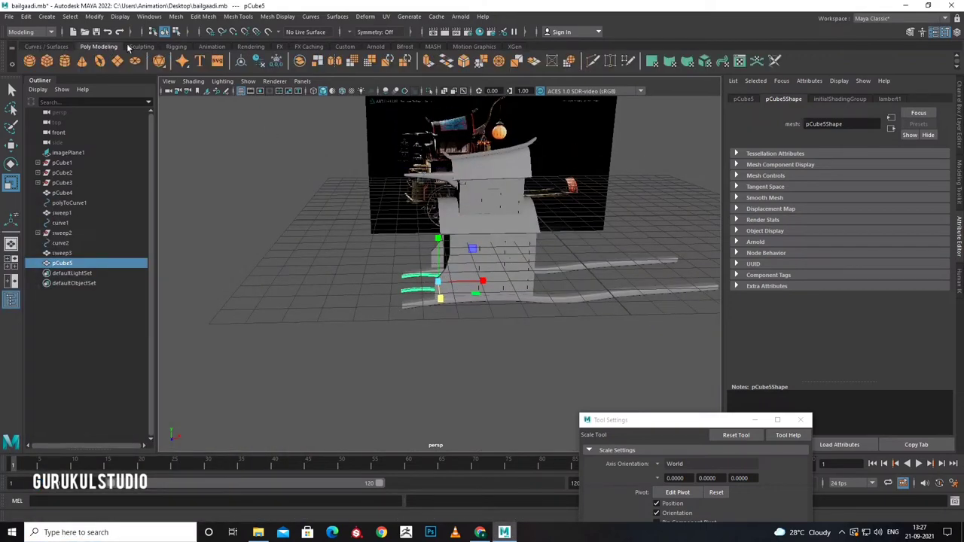
{"action": "left_click", "coordinate": [317, 61]}
{"action": "scroll", "coordinate": [413, 307], "scroll_direction": "up", "scroll_amount": 3}
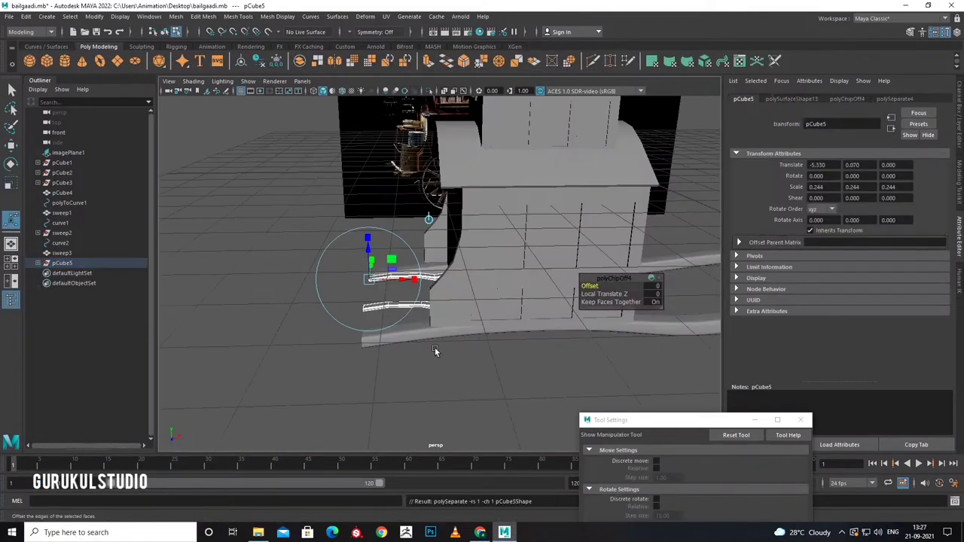
{"action": "key", "text": "q"}
{"action": "left_click", "coordinate": [376, 279]}
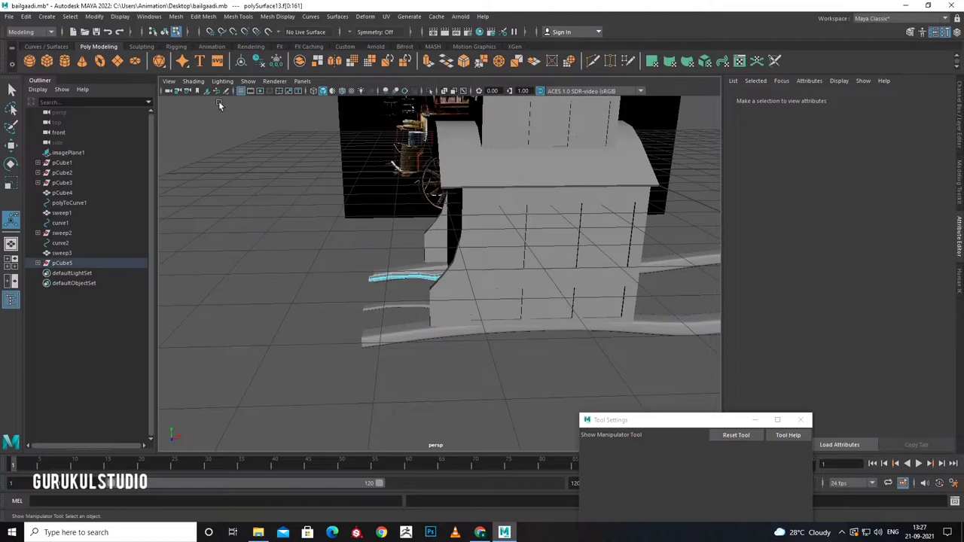
{"action": "right_click_drag", "start_coordinate": [376, 275], "coordinate": [380, 227]}
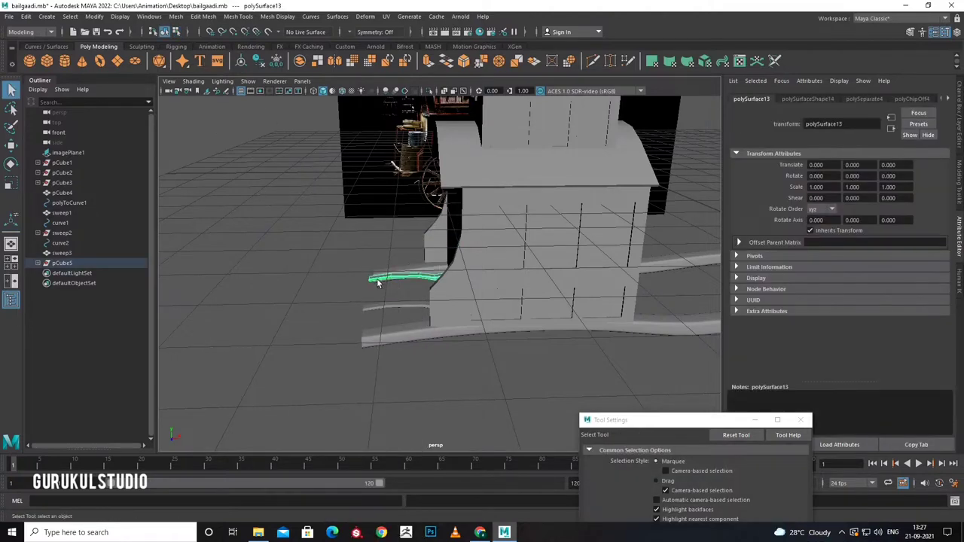
Try rotating and moving the plank, then undo both to reset it.
{"action": "key", "text": "e"}
{"action": "left_click_drag", "start_coordinate": [381, 284], "coordinate": [593, 297]}
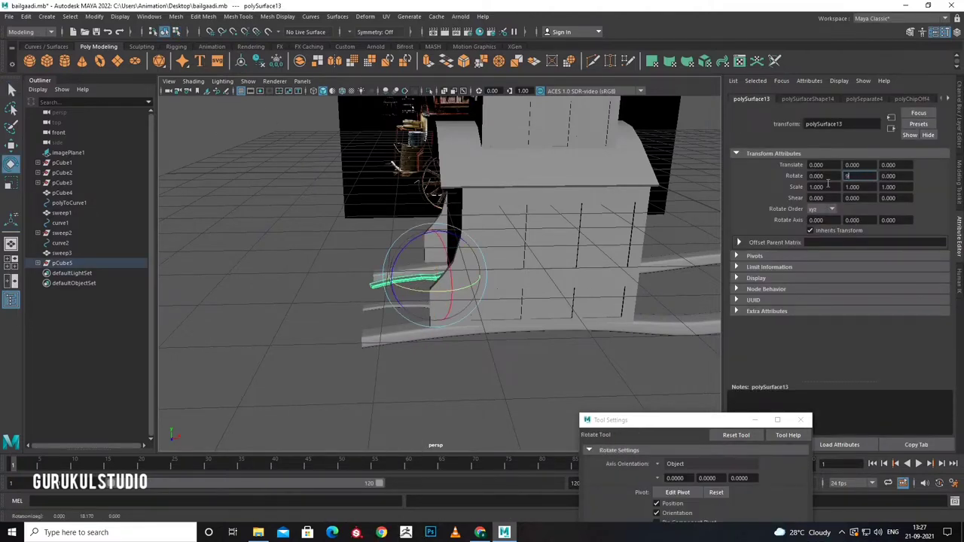
{"action": "key", "text": "w"}
{"action": "mouse_move", "coordinate": [539, 271]}
{"action": "left_mouse_down", "text": "alt"}
{"action": "mouse_move", "coordinate": [470, 393]}
{"action": "mouse_move", "coordinate": [453, 349]}
{"action": "left_mouse_up", "text": "alt"}
{"action": "left_click_drag", "start_coordinate": [454, 301], "coordinate": [459, 306]}
{"action": "key", "text": "ctrl+z"}
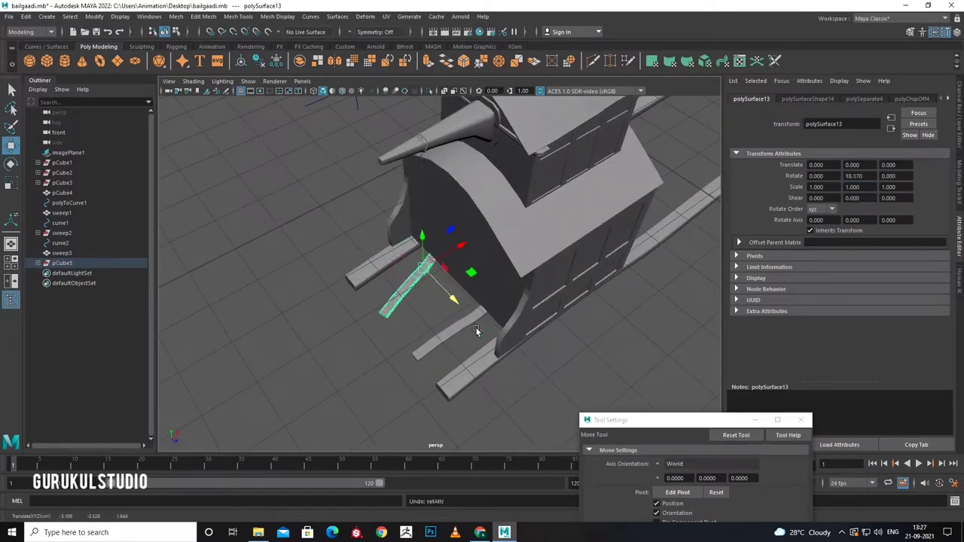
{"action": "key", "text": "ctrl+z"}
{"action": "key", "text": "ctrl+z"}
Set the plank's Rotate Y to 90 and slide it across the rails to X -2.957, Z 2.567.
{"action": "key", "text": "ctrl+d"}
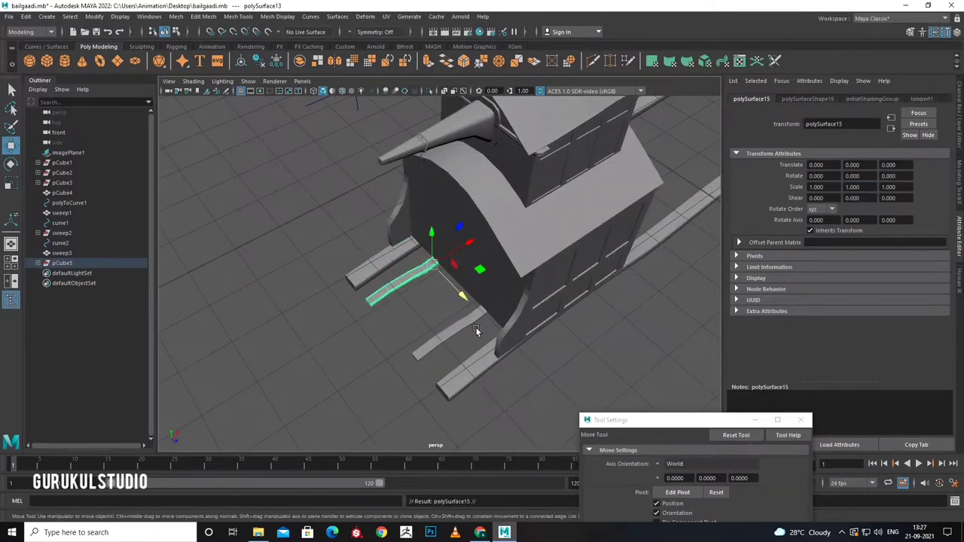
{"action": "type", "text": "0"}
{"action": "key", "text": "Return"}
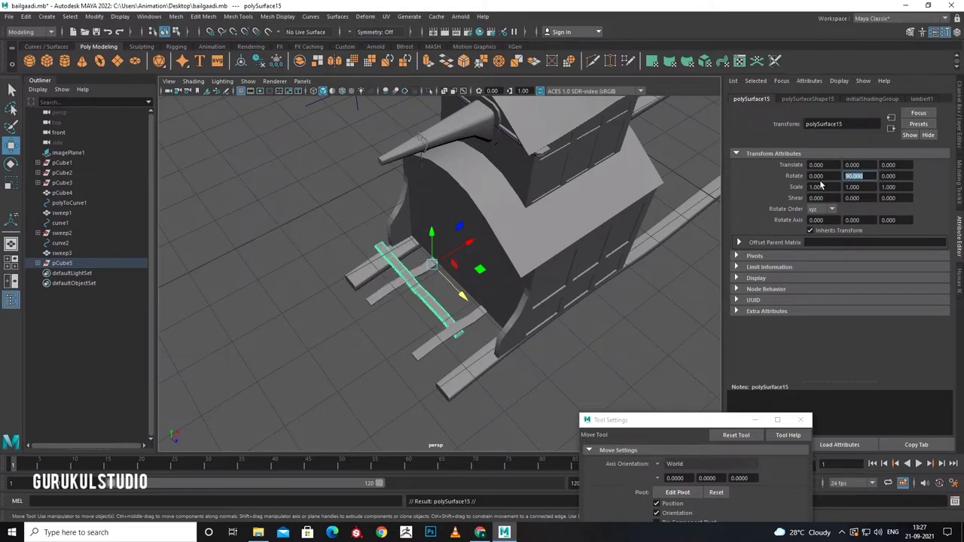
{"action": "middle_click_drag", "start_coordinate": [427, 264], "coordinate": [450, 332]}
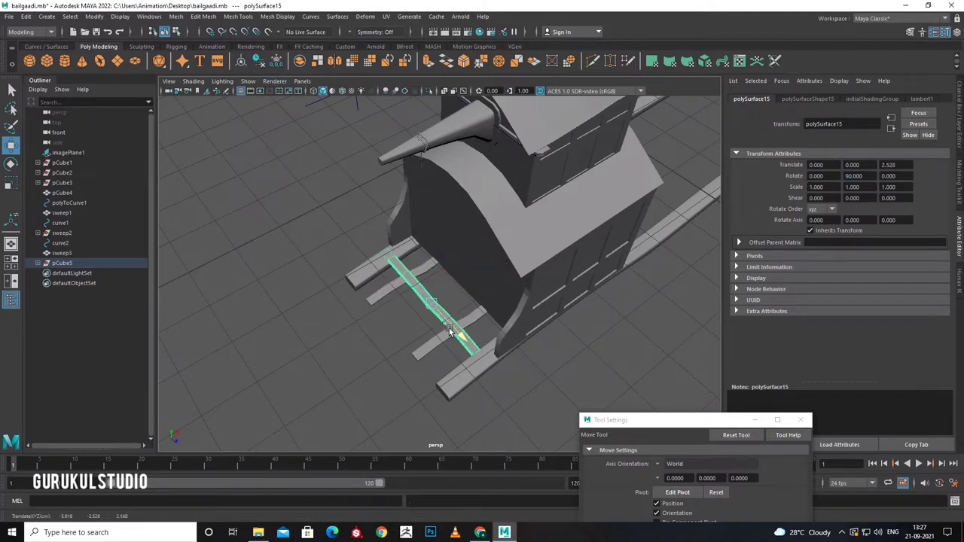
{"action": "mouse_move", "coordinate": [465, 290]}
{"action": "left_mouse_down"}
{"action": "mouse_move", "coordinate": [441, 297]}
{"action": "mouse_move", "coordinate": [452, 323]}
{"action": "left_mouse_up"}
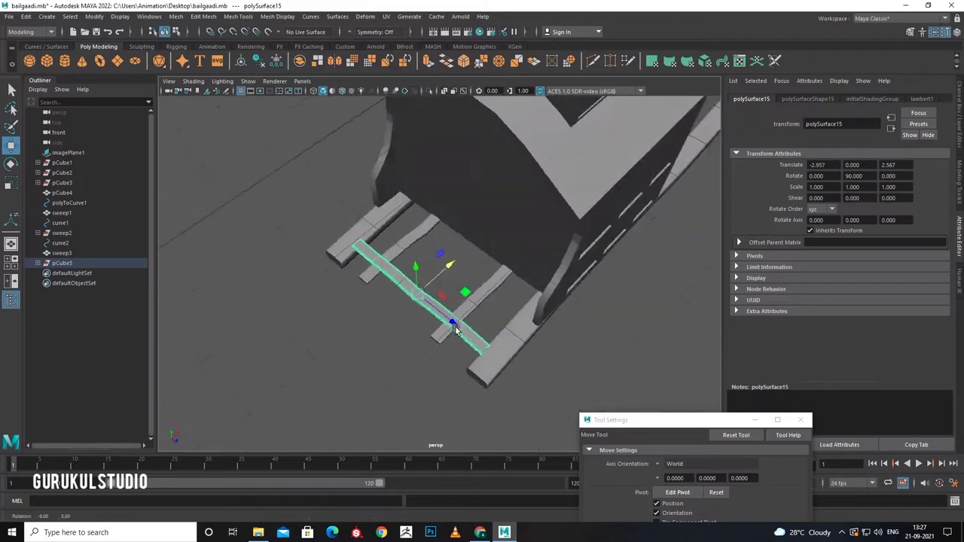
{"action": "right_click_drag", "start_coordinate": [478, 255], "coordinate": [474, 318]}
{"action": "key", "text": "super"}
{"action": "left_click_drag", "start_coordinate": [433, 331], "coordinate": [512, 327], "text": "alt"}
Scale the plank's end vertices and move its middle vertices so it spans the rails.
{"action": "key", "text": "super"}
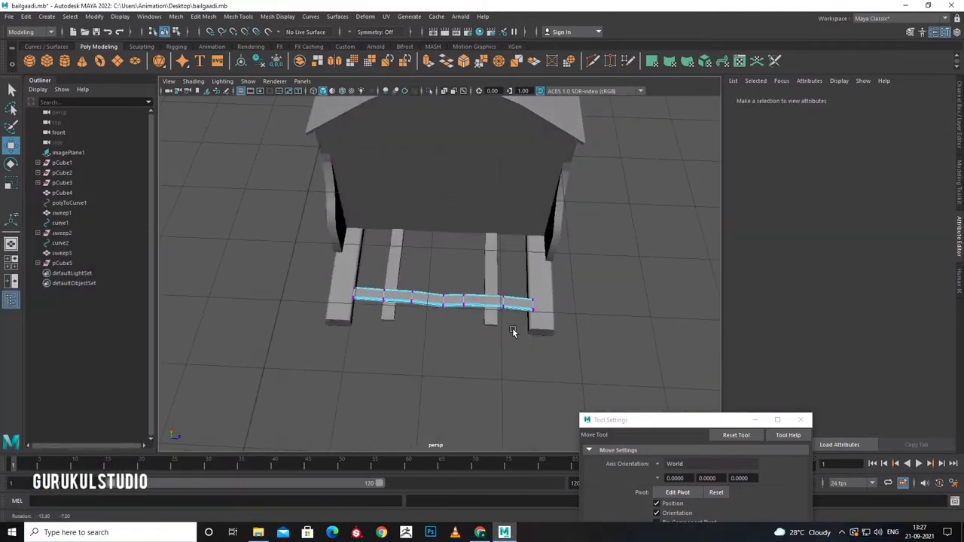
{"action": "key", "text": "super"}
{"action": "mouse_move", "coordinate": [512, 328]}
{"action": "right_mouse_down", "text": "alt"}
{"action": "mouse_move", "coordinate": [528, 347]}
{"action": "mouse_move", "coordinate": [468, 270]}
{"action": "right_mouse_up", "text": "alt"}
{"action": "key", "text": "super"}
{"action": "key", "text": "super"}
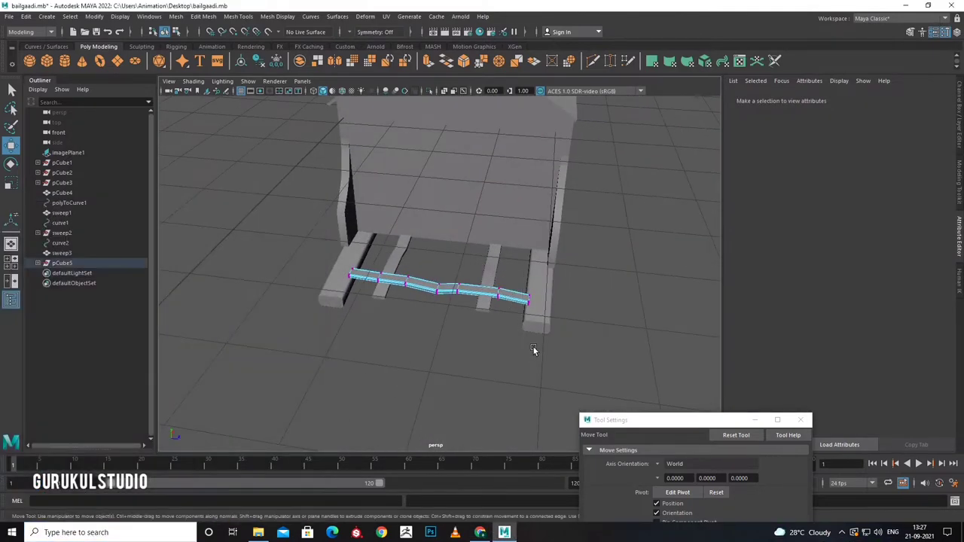
{"action": "mouse_move", "coordinate": [532, 346]}
{"action": "left_mouse_down"}
{"action": "mouse_move", "coordinate": [549, 301]}
{"action": "mouse_move", "coordinate": [538, 302]}
{"action": "mouse_move", "coordinate": [564, 301]}
{"action": "mouse_move", "coordinate": [506, 302]}
{"action": "left_mouse_up"}
{"action": "key", "text": "r"}
{"action": "key", "text": "r"}
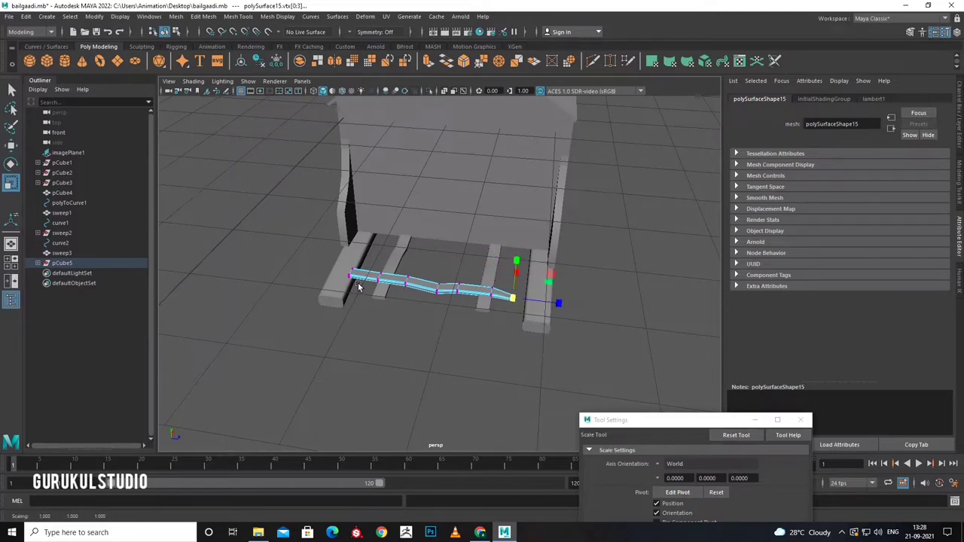
{"action": "left_click_drag", "start_coordinate": [358, 287], "coordinate": [413, 310], "text": "alt"}
{"action": "key", "text": "super"}
{"action": "key", "text": "super"}
{"action": "mouse_move", "coordinate": [350, 269]}
{"action": "left_mouse_down"}
{"action": "mouse_move", "coordinate": [390, 303]}
{"action": "mouse_move", "coordinate": [369, 290]}
{"action": "left_mouse_up"}
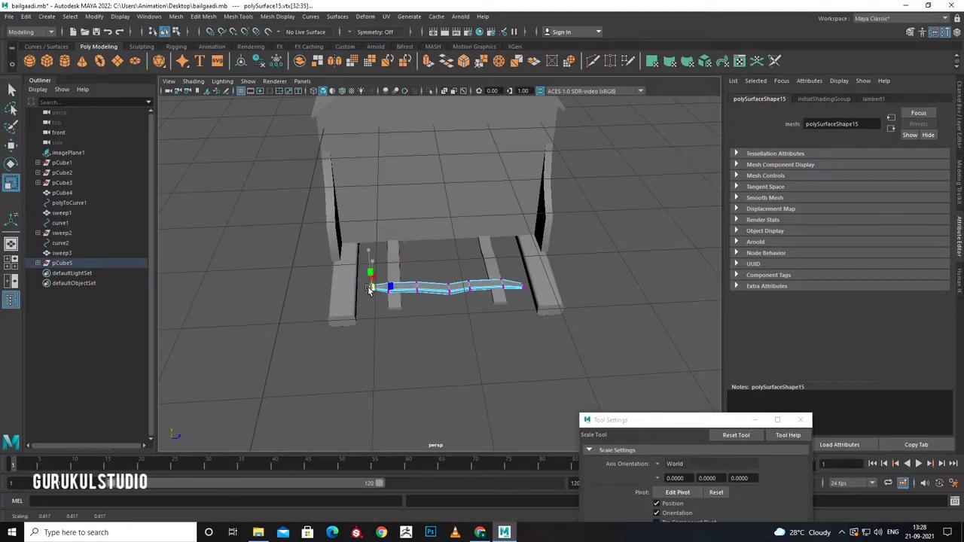
{"action": "key", "text": "w"}
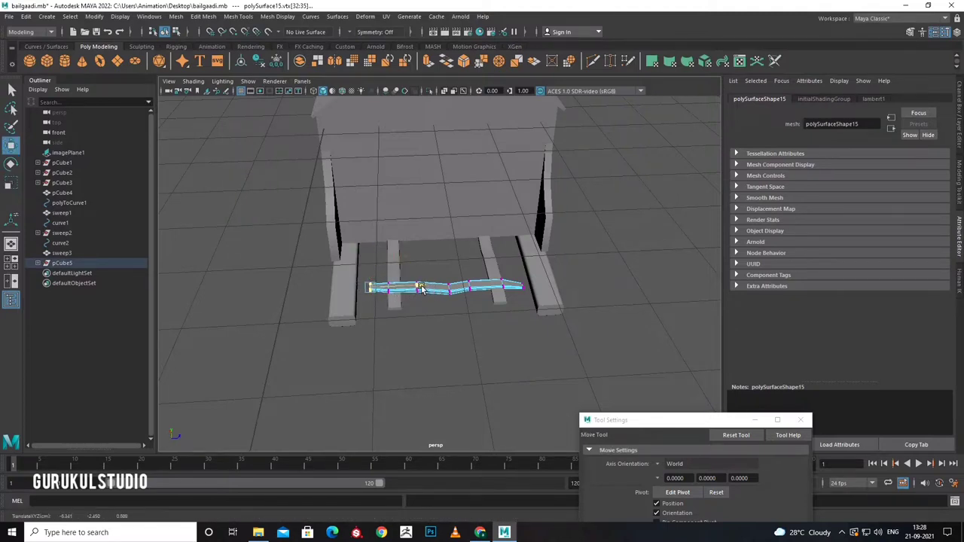
{"action": "left_click_drag", "start_coordinate": [440, 277], "coordinate": [461, 305]}
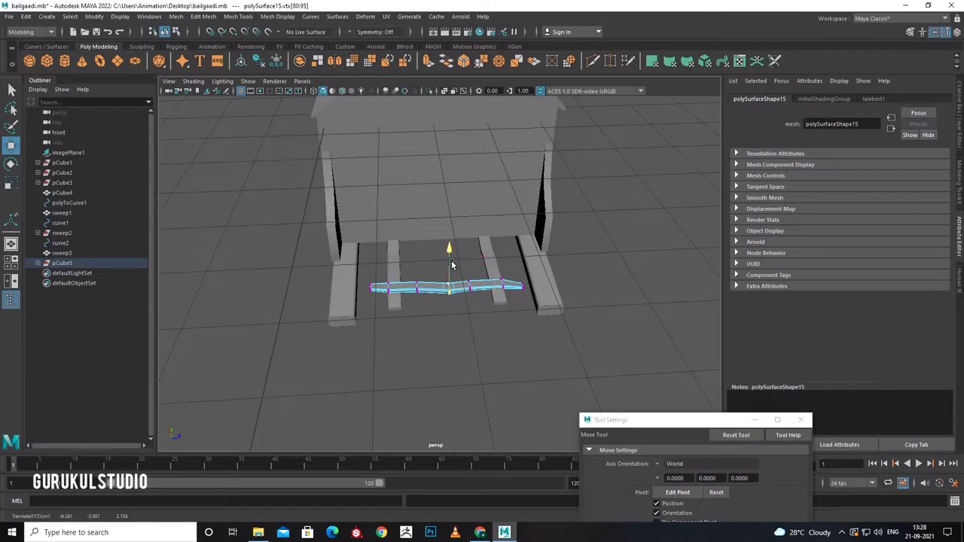
Lower the whole plank onto the rails and check the vertices at its junctions.
{"action": "right_click_drag", "start_coordinate": [451, 264], "coordinate": [489, 237]}
{"action": "mouse_move", "coordinate": [475, 351]}
{"action": "left_mouse_down", "text": "alt"}
{"action": "mouse_move", "coordinate": [385, 329]}
{"action": "mouse_move", "coordinate": [478, 322]}
{"action": "left_mouse_up", "text": "alt"}
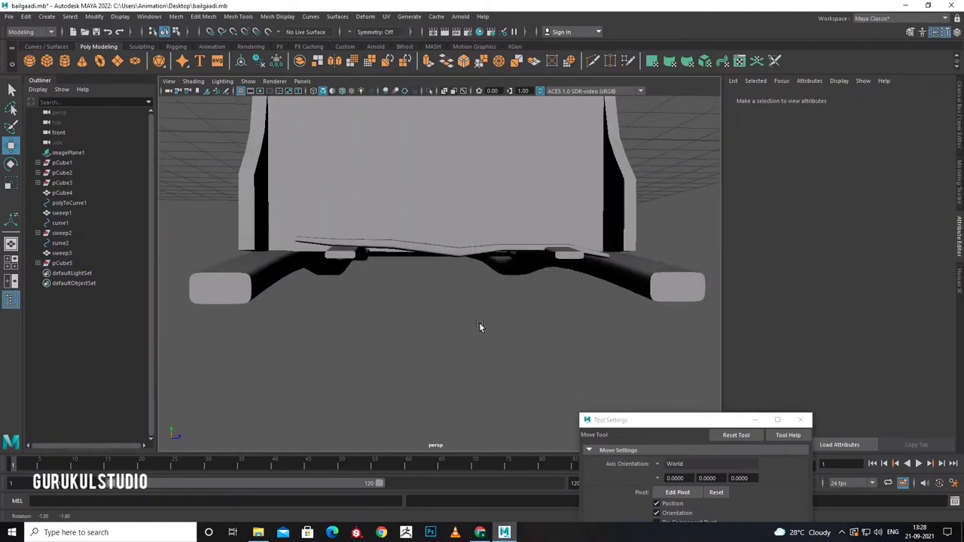
{"action": "left_click", "coordinate": [444, 251]}
{"action": "left_click_drag", "start_coordinate": [460, 202], "coordinate": [455, 257]}
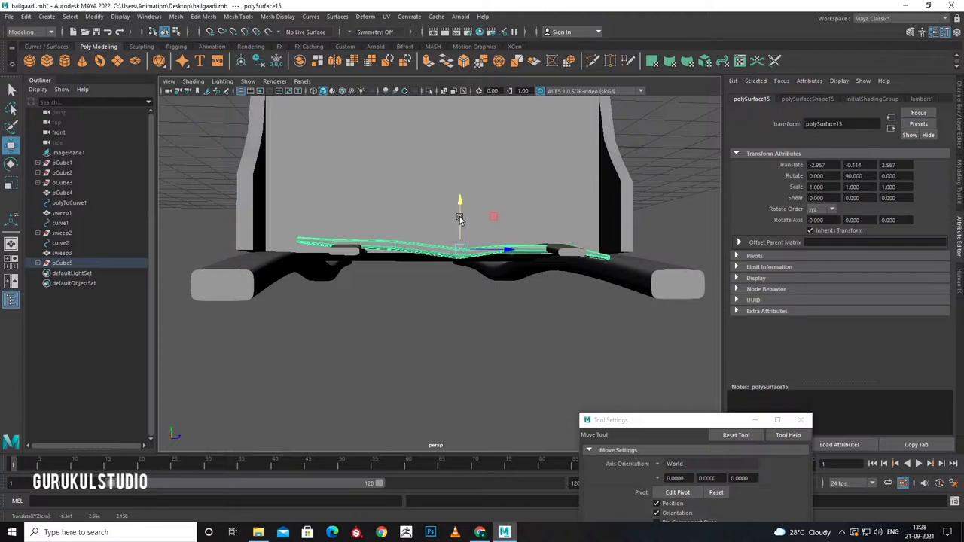
{"action": "right_click_drag", "start_coordinate": [455, 258], "coordinate": [433, 251]}
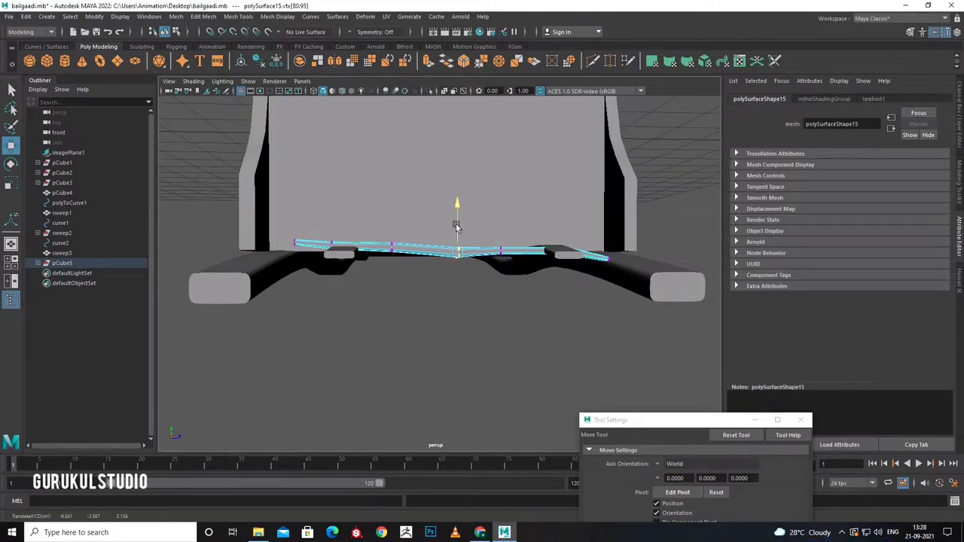
{"action": "left_click_drag", "start_coordinate": [458, 230], "coordinate": [437, 258], "text": "alt"}
{"action": "left_click", "coordinate": [472, 255]}
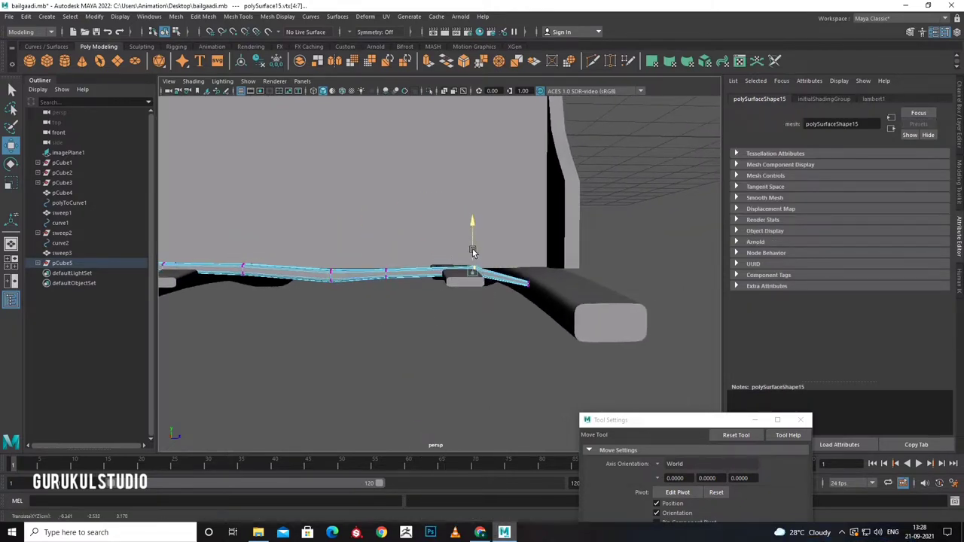
{"action": "left_click", "coordinate": [384, 272]}
Slide the plank along X between the rails and duplicate it for a second cross plank.
{"action": "mouse_move", "coordinate": [384, 272]}
{"action": "left_mouse_down", "text": "alt"}
{"action": "mouse_move", "coordinate": [369, 331]}
{"action": "mouse_move", "coordinate": [390, 341]}
{"action": "left_mouse_up", "text": "alt"}
{"action": "right_click", "coordinate": [406, 255]}
{"action": "mouse_move", "coordinate": [389, 341]}
{"action": "right_mouse_down", "text": "alt"}
{"action": "mouse_move", "coordinate": [406, 256]}
{"action": "mouse_move", "coordinate": [427, 342]}
{"action": "right_mouse_up", "text": "alt"}
{"action": "left_click", "coordinate": [444, 251]}
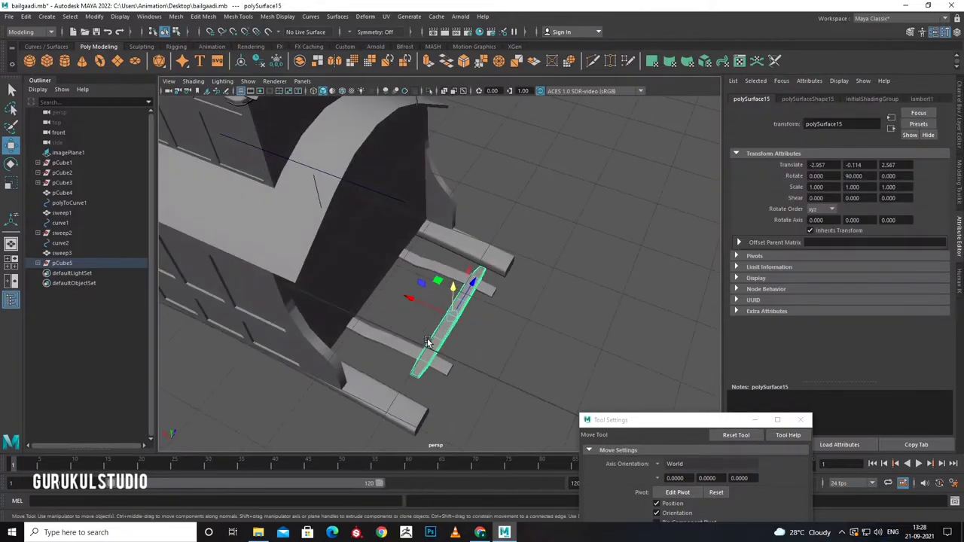
{"action": "mouse_move", "coordinate": [418, 306]}
{"action": "left_mouse_down"}
{"action": "mouse_move", "coordinate": [370, 286]}
{"action": "mouse_move", "coordinate": [357, 302]}
{"action": "left_mouse_up"}
{"action": "key", "text": "ctrl+d"}
Nudge the copied plank down, then select the cross planks and combine them into polySurface13.
{"action": "left_click_drag", "start_coordinate": [390, 229], "coordinate": [391, 231]}
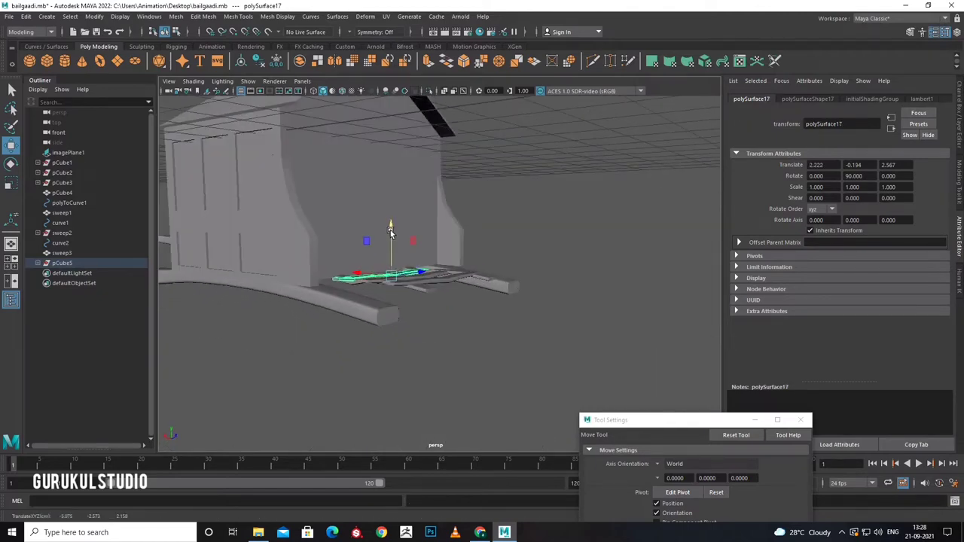
{"action": "left_click", "coordinate": [432, 319]}
{"action": "mouse_move", "coordinate": [432, 319]}
{"action": "left_mouse_down", "text": "alt"}
{"action": "mouse_move", "coordinate": [381, 349]}
{"action": "mouse_move", "coordinate": [422, 345]}
{"action": "mouse_move", "coordinate": [357, 245]}
{"action": "left_mouse_up", "text": "alt"}
{"action": "left_click_drag", "start_coordinate": [356, 282], "coordinate": [442, 373]}
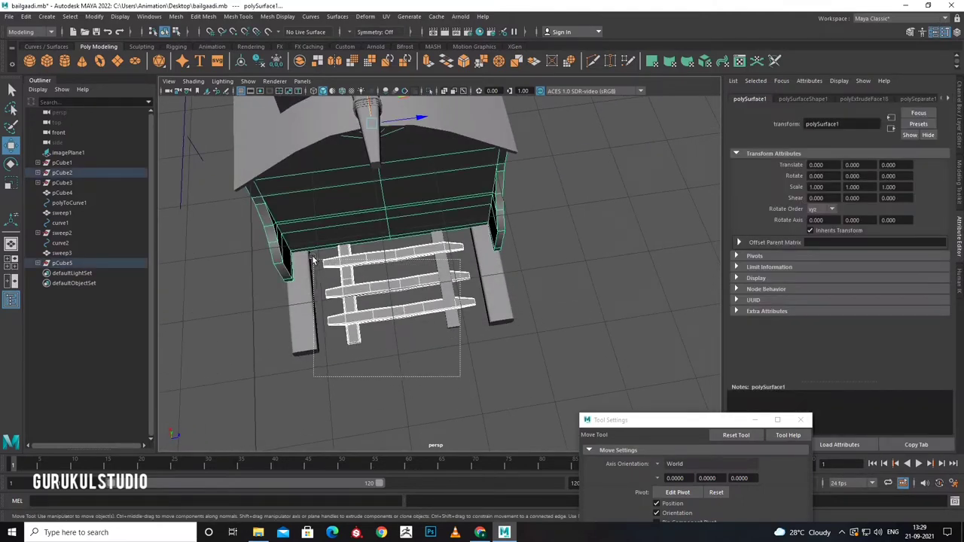
{"action": "left_click", "coordinate": [384, 265]}
{"action": "left_click_drag", "start_coordinate": [347, 141], "coordinate": [286, 174], "text": "alt"}
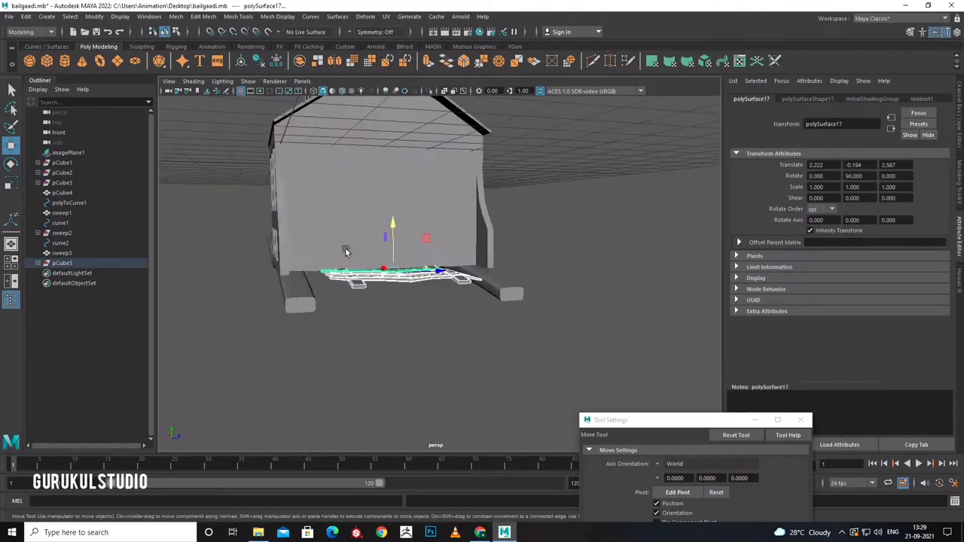
{"action": "left_click", "coordinate": [317, 60]}
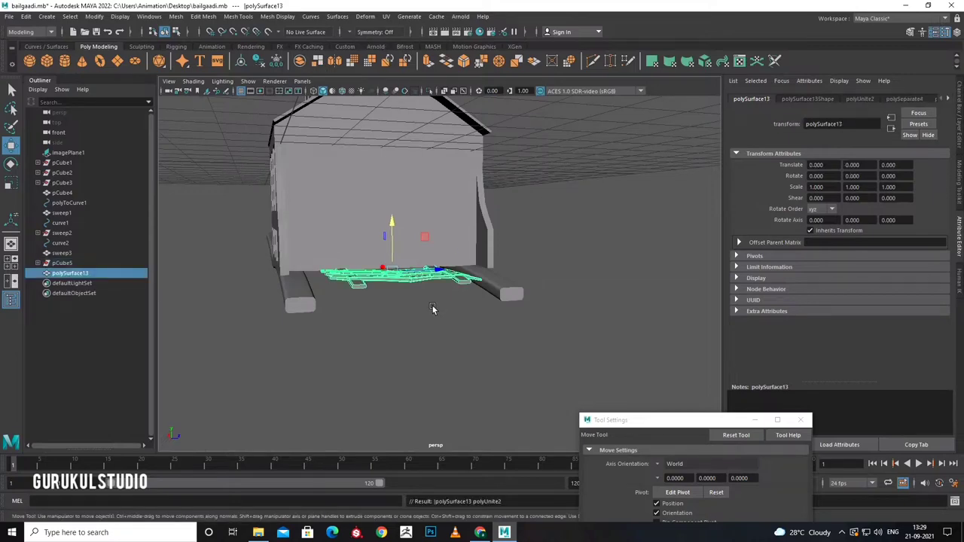
Clear the selection and orbit and zoom to a high rear view of the cart.
{"action": "left_click", "coordinate": [520, 271]}
{"action": "mouse_move", "coordinate": [423, 262]}
{"action": "left_mouse_down", "text": "alt"}
{"action": "mouse_move", "coordinate": [520, 271]}
{"action": "mouse_move", "coordinate": [489, 324]}
{"action": "mouse_move", "coordinate": [463, 293]}
{"action": "mouse_move", "coordinate": [623, 316]}
{"action": "mouse_move", "coordinate": [574, 337]}
{"action": "mouse_move", "coordinate": [447, 254]}
{"action": "mouse_move", "coordinate": [382, 276]}
{"action": "mouse_move", "coordinate": [440, 304]}
{"action": "mouse_move", "coordinate": [398, 323]}
{"action": "mouse_move", "coordinate": [506, 373]}
{"action": "mouse_move", "coordinate": [381, 347]}
{"action": "mouse_move", "coordinate": [506, 272]}
{"action": "left_mouse_up", "text": "alt"}
{"action": "scroll", "coordinate": [418, 316], "scroll_direction": "down", "scroll_amount": 5}
{"action": "scroll", "coordinate": [389, 346], "scroll_direction": "up", "scroll_amount": 5}
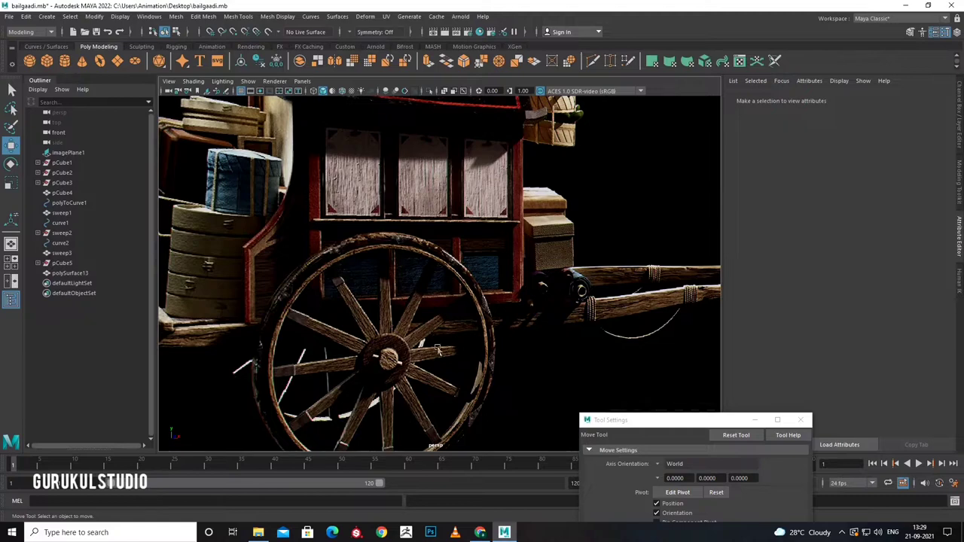
{"action": "scroll", "coordinate": [437, 349], "scroll_direction": "down", "scroll_amount": 3}
Create a flat polygon cylinder beside the cart: radius 0.481, height 0.121, 20 axis subdivisions.
{"action": "left_click", "coordinate": [64, 61]}
{"action": "key", "text": "w"}
{"action": "mouse_move", "coordinate": [521, 324]}
{"action": "left_mouse_down", "text": "alt"}
{"action": "mouse_move", "coordinate": [500, 298]}
{"action": "mouse_move", "coordinate": [506, 305]}
{"action": "left_mouse_up", "text": "alt"}
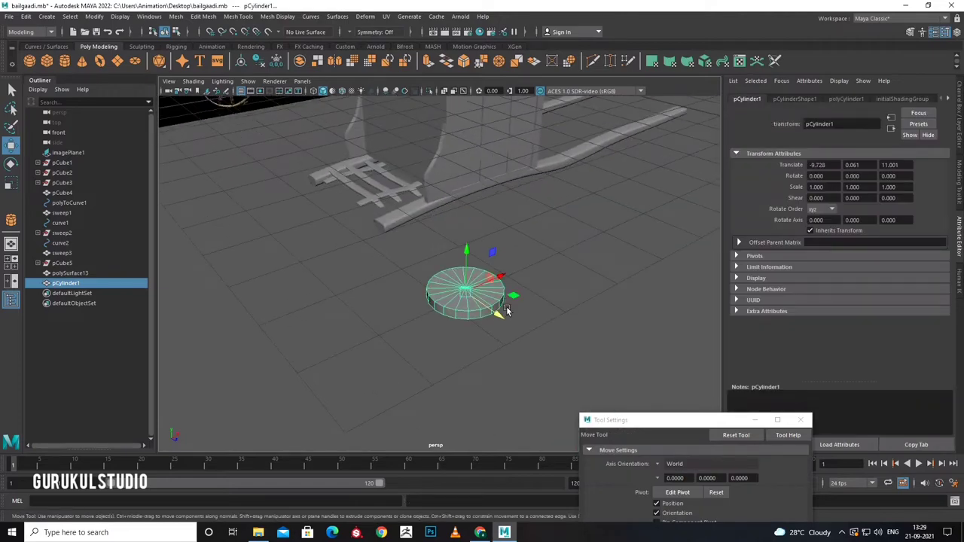
{"action": "left_click", "coordinate": [841, 533]}
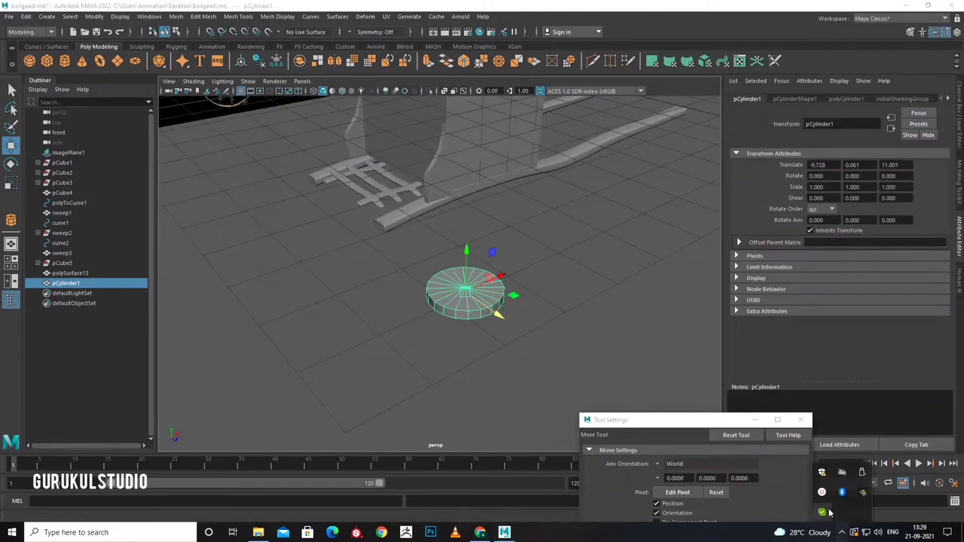
{"action": "left_click", "coordinate": [821, 510]}
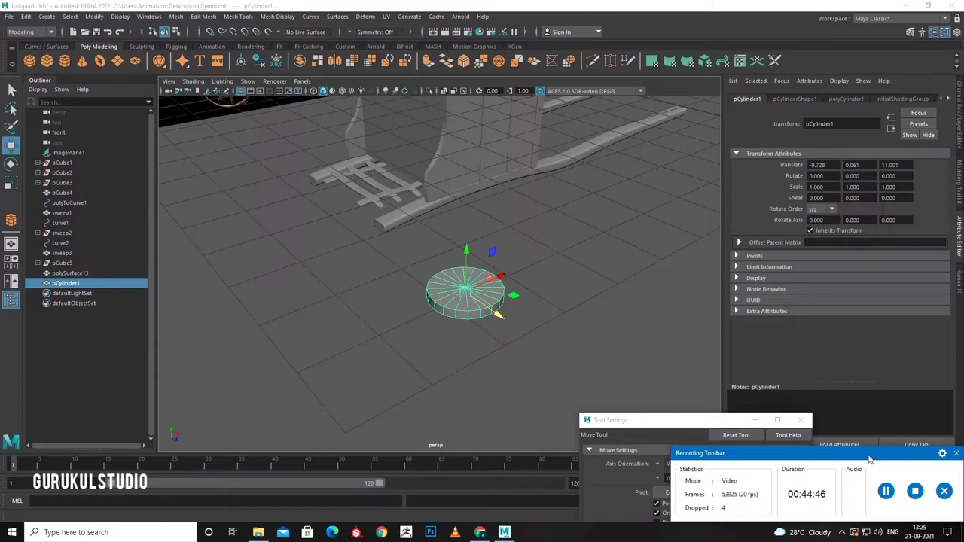
{"action": "left_click", "coordinate": [961, 126]}
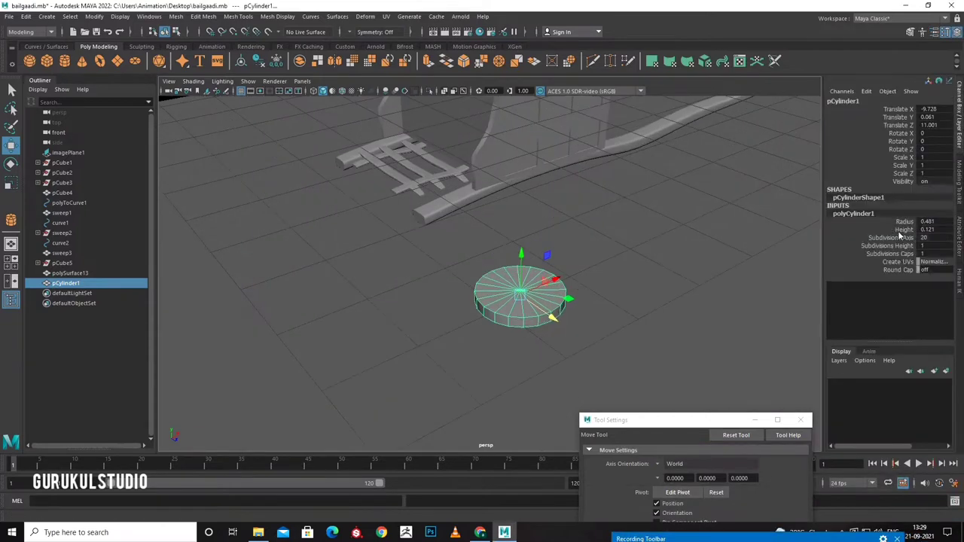
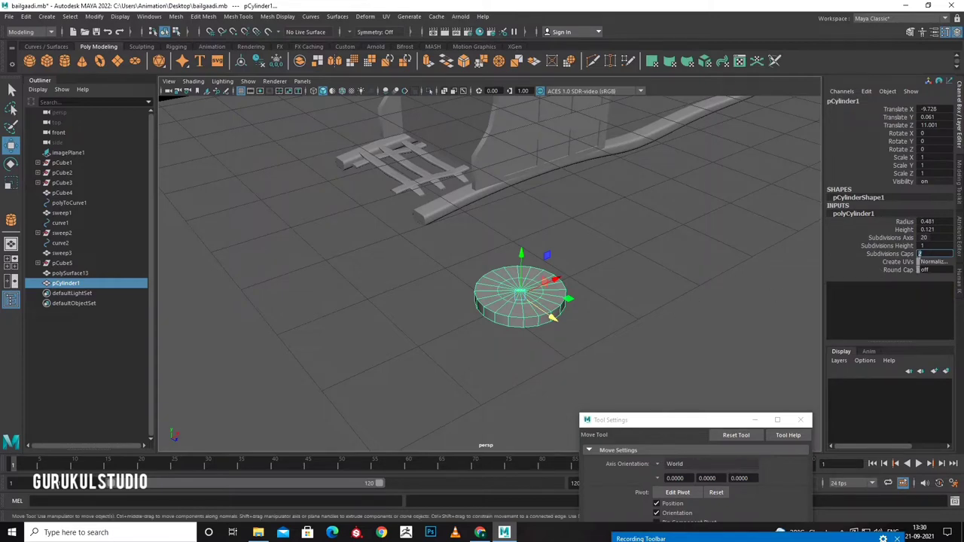
Extrude the cylinder's top-cap faces and inset them to about 0.883 scale.
{"action": "right_click_drag", "start_coordinate": [538, 279], "coordinate": [497, 275]}
{"action": "scroll", "coordinate": [557, 316], "scroll_direction": "up", "scroll_amount": 4}
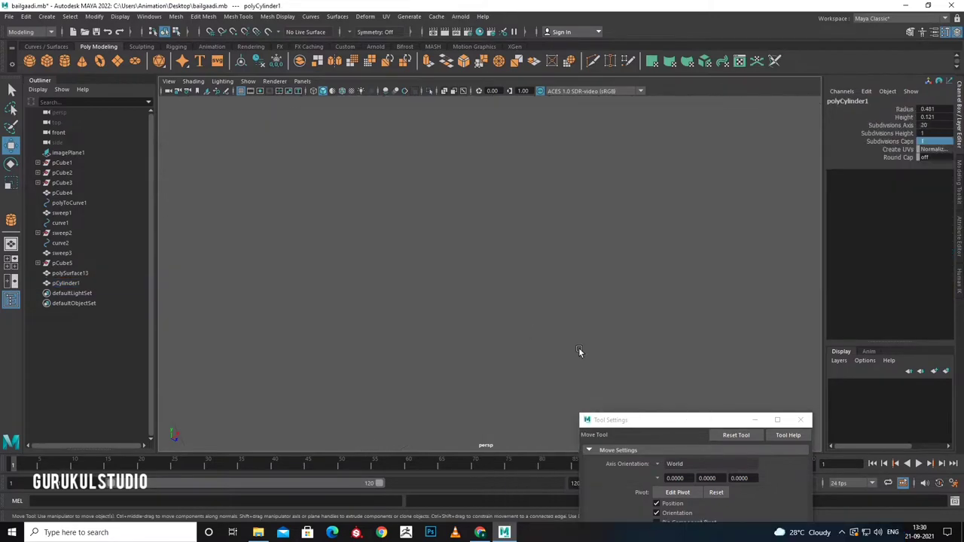
{"action": "left_click", "coordinate": [580, 329]}
{"action": "key", "text": "ctrl+F11"}
{"action": "key", "text": "ctrl+e"}
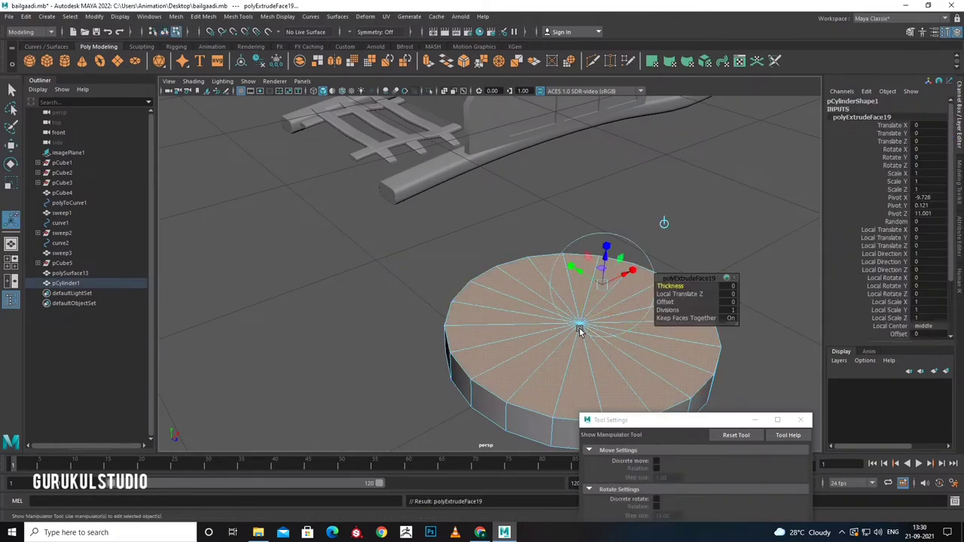
{"action": "left_click_drag", "start_coordinate": [603, 277], "coordinate": [601, 287]}
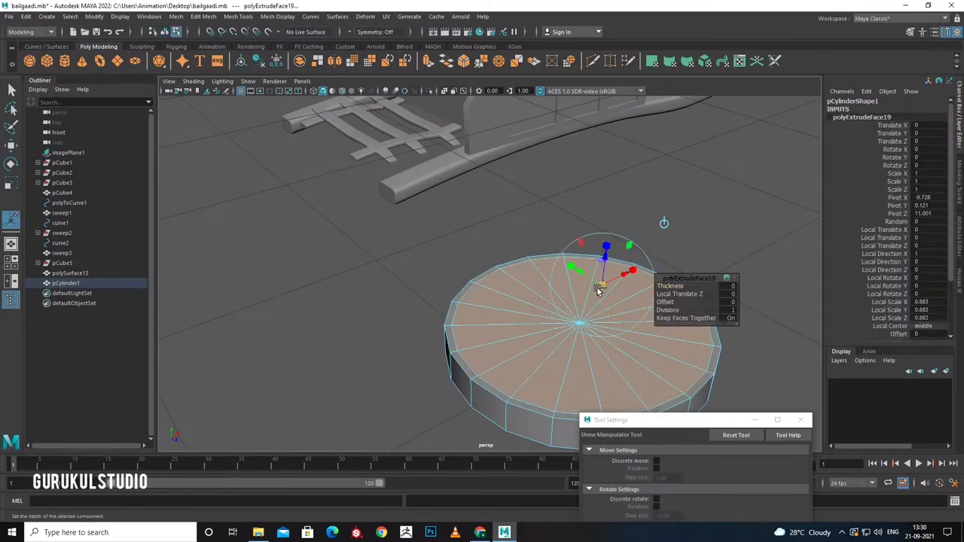
Extrude the inset cap again and sink it -0.023 to leave a raised rim.
{"action": "key", "text": "ctrl+e"}
{"action": "left_click_drag", "start_coordinate": [606, 248], "coordinate": [603, 265]}
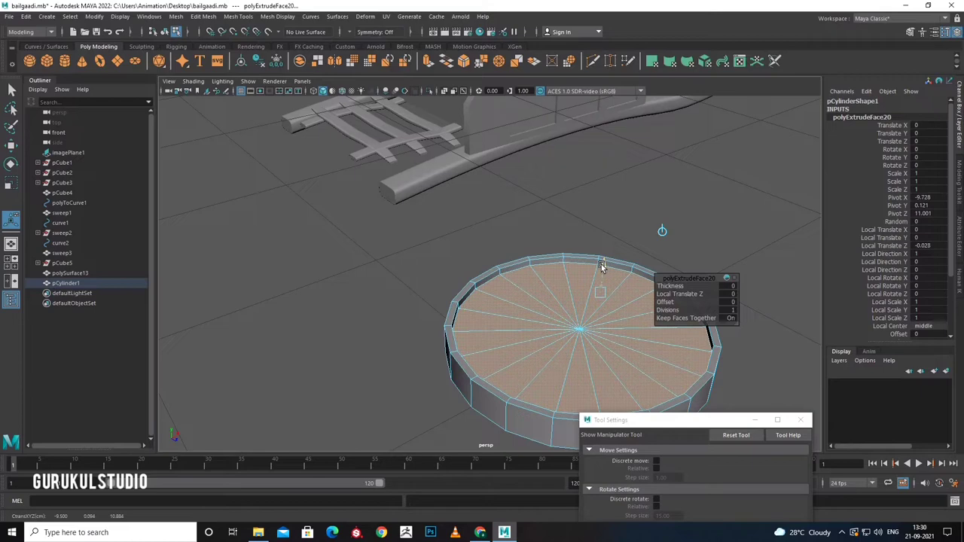
{"action": "key", "text": "q"}
{"action": "key", "text": "F8"}
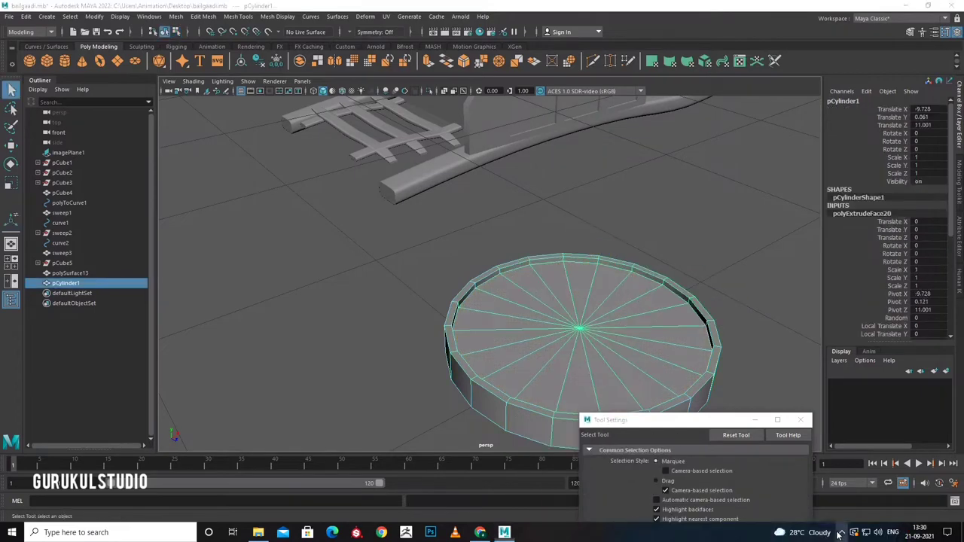
{"action": "left_click", "coordinate": [841, 532]}
{"action": "left_click", "coordinate": [821, 512]}
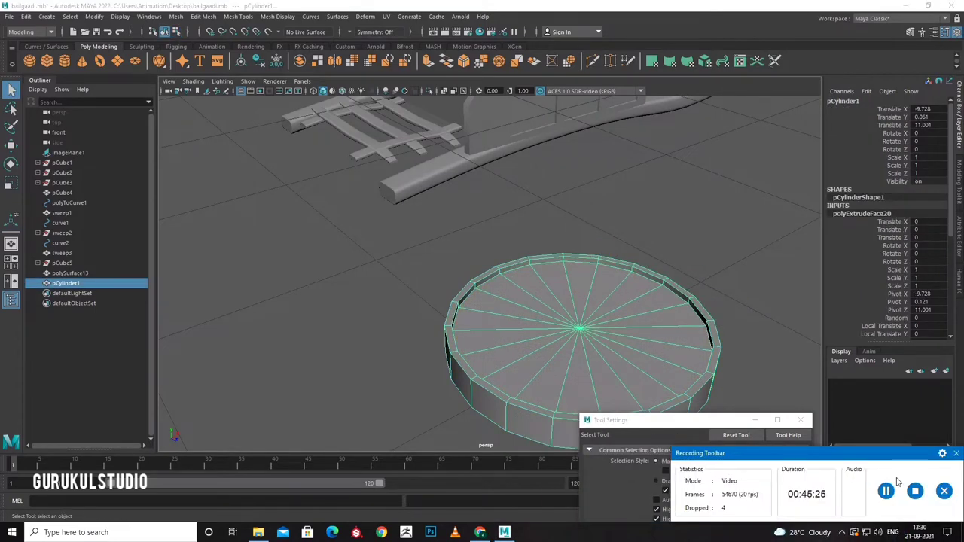
{"action": "scroll", "coordinate": [608, 340], "scroll_direction": "down", "scroll_amount": 5}
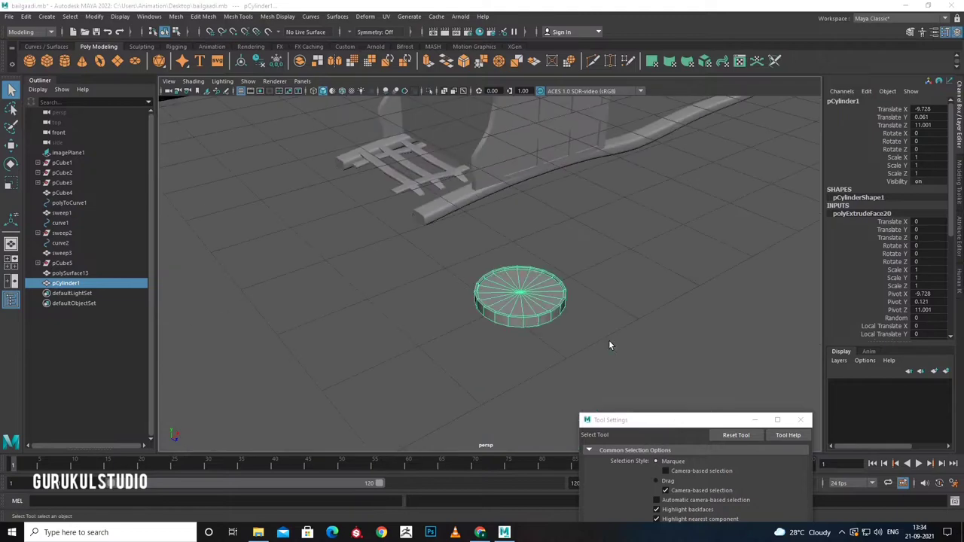
Activate the Insert Edge Loop Tool and frame the cylinder close up.
{"action": "scroll", "coordinate": [572, 323], "scroll_direction": "up", "scroll_amount": 5}
{"action": "right_click", "coordinate": [553, 314]}
{"action": "right_click", "coordinate": [551, 265], "text": "shift"}
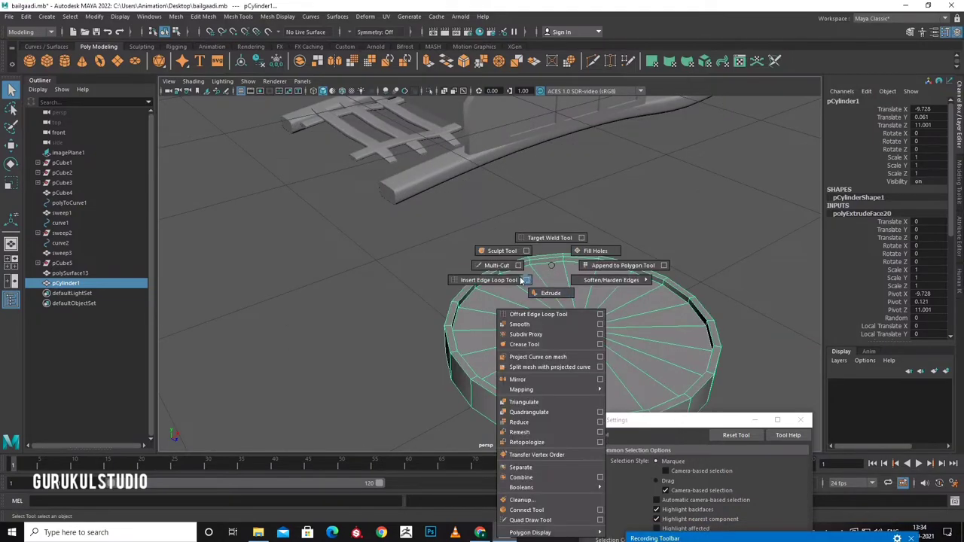
{"action": "left_click", "coordinate": [524, 280]}
{"action": "scroll", "coordinate": [533, 310], "scroll_direction": "down", "scroll_amount": 5}
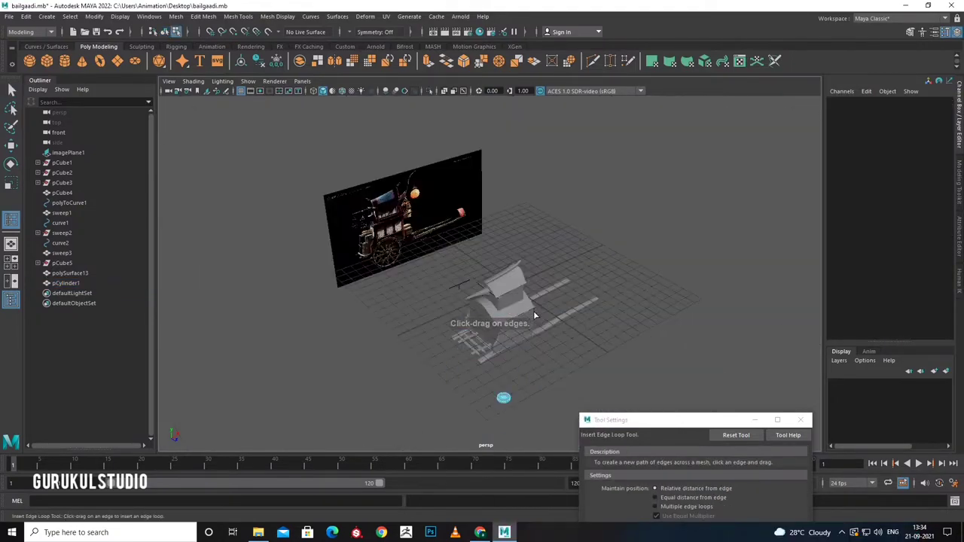
{"action": "scroll", "coordinate": [521, 367], "scroll_direction": "up", "scroll_amount": 2}
{"action": "scroll", "coordinate": [521, 367], "scroll_direction": "up", "scroll_amount": 2}
{"action": "middle_click_drag", "start_coordinate": [540, 323], "coordinate": [574, 282], "text": "alt"}
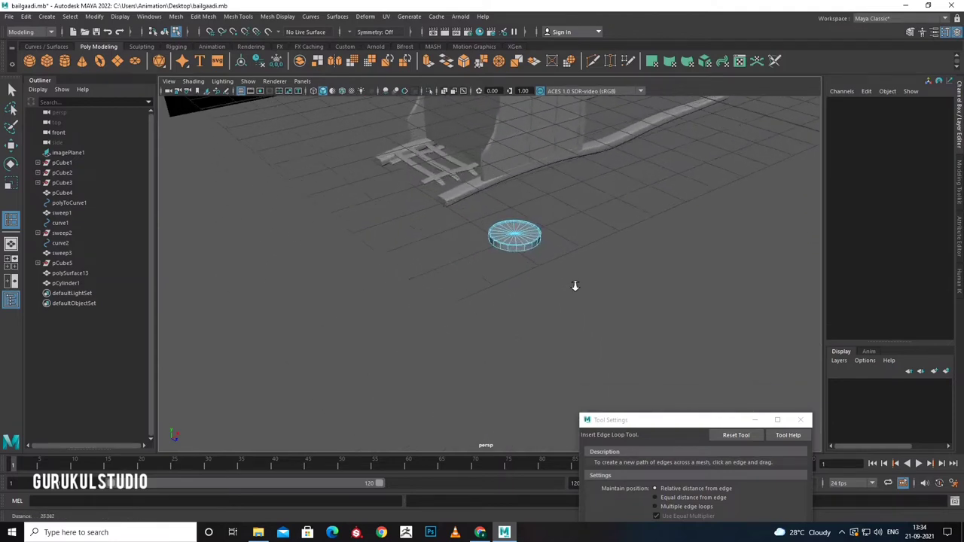
{"action": "scroll", "coordinate": [575, 281], "scroll_direction": "up", "scroll_amount": 3}
{"action": "middle_click_drag", "start_coordinate": [661, 334], "coordinate": [581, 389], "text": "alt"}
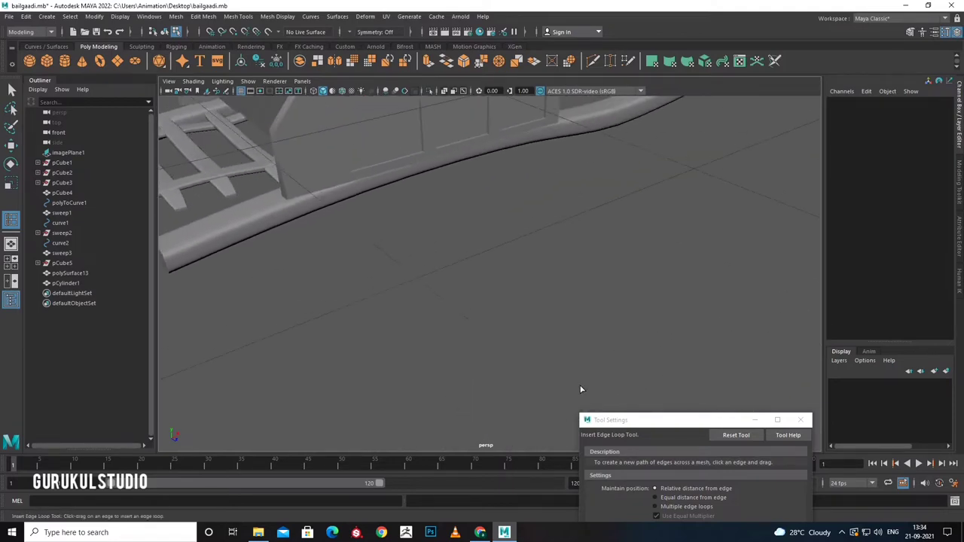
{"action": "scroll", "coordinate": [580, 390], "scroll_direction": "down", "scroll_amount": 2}
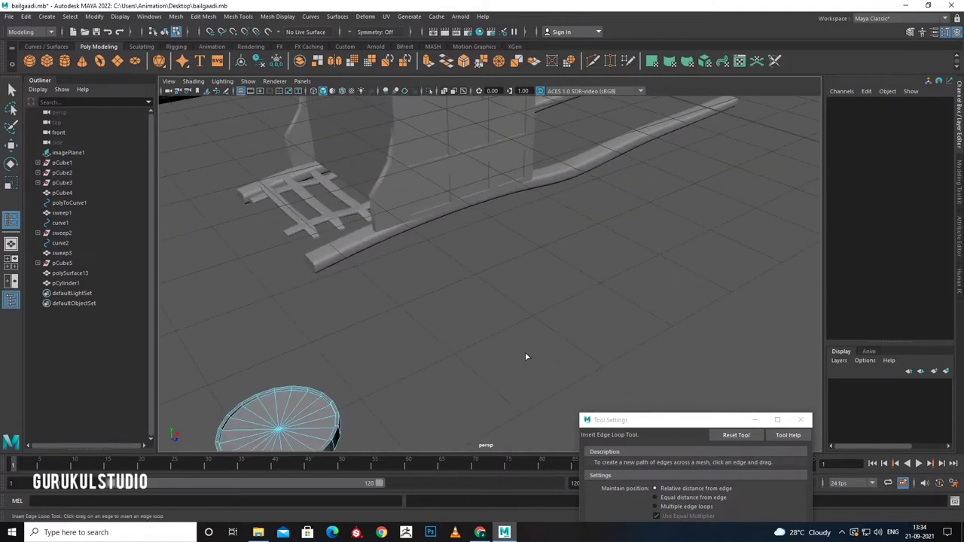
{"action": "middle_click_drag", "start_coordinate": [525, 351], "coordinate": [494, 309], "text": "alt"}
{"action": "scroll", "coordinate": [495, 309], "scroll_direction": "up", "scroll_amount": 3}
{"action": "middle_click_drag", "start_coordinate": [563, 301], "coordinate": [544, 305], "text": "alt"}
Add edge loops around the cylinder's top rim and inner rim edges.
{"action": "mouse_move", "coordinate": [544, 305]}
{"action": "left_mouse_down"}
{"action": "mouse_move", "coordinate": [560, 317]}
{"action": "mouse_move", "coordinate": [557, 307]}
{"action": "left_mouse_up"}
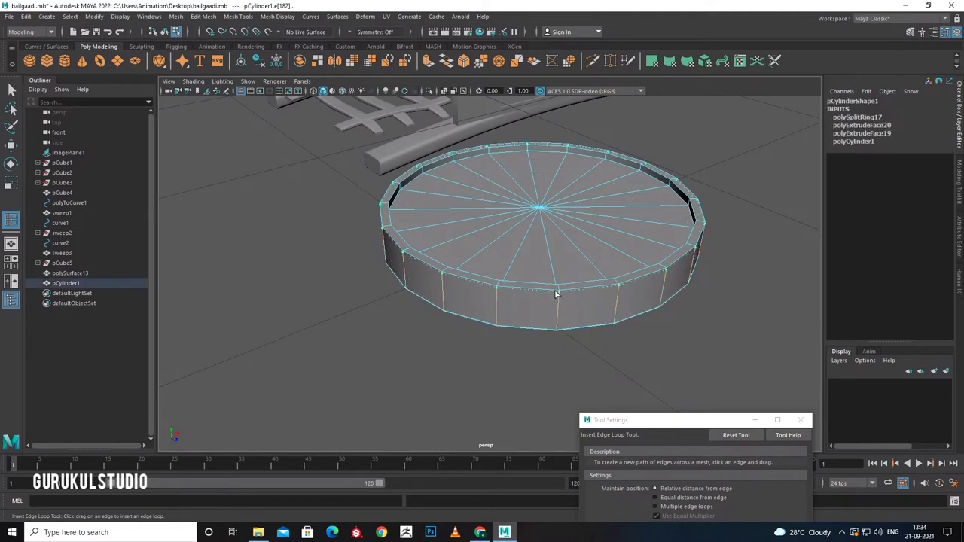
{"action": "left_click", "coordinate": [555, 294]}
{"action": "scroll", "coordinate": [561, 295], "scroll_direction": "up", "scroll_amount": 3}
{"action": "scroll", "coordinate": [577, 296], "scroll_direction": "up", "scroll_amount": 3}
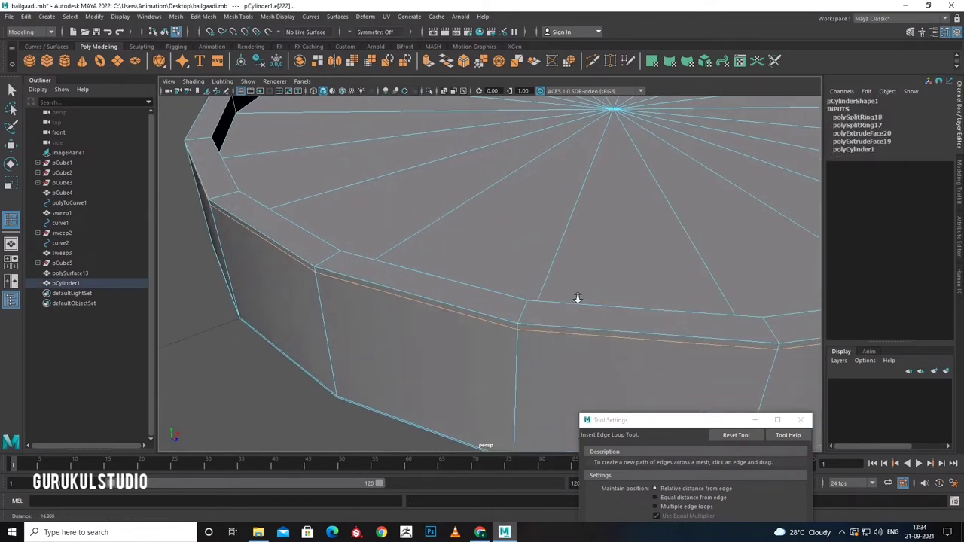
{"action": "left_click", "coordinate": [508, 305]}
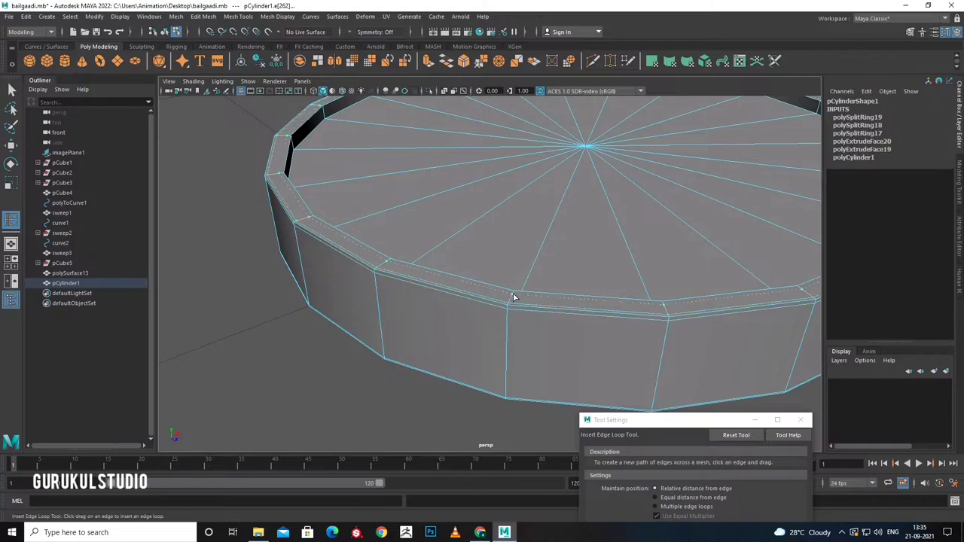
{"action": "left_click", "coordinate": [512, 297]}
{"action": "mouse_move", "coordinate": [508, 297]}
{"action": "left_mouse_down", "text": "alt"}
{"action": "mouse_move", "coordinate": [510, 310]}
{"action": "mouse_move", "coordinate": [469, 301]}
{"action": "left_mouse_up", "text": "alt"}
{"action": "scroll", "coordinate": [510, 309], "scroll_direction": "up", "scroll_amount": 3}
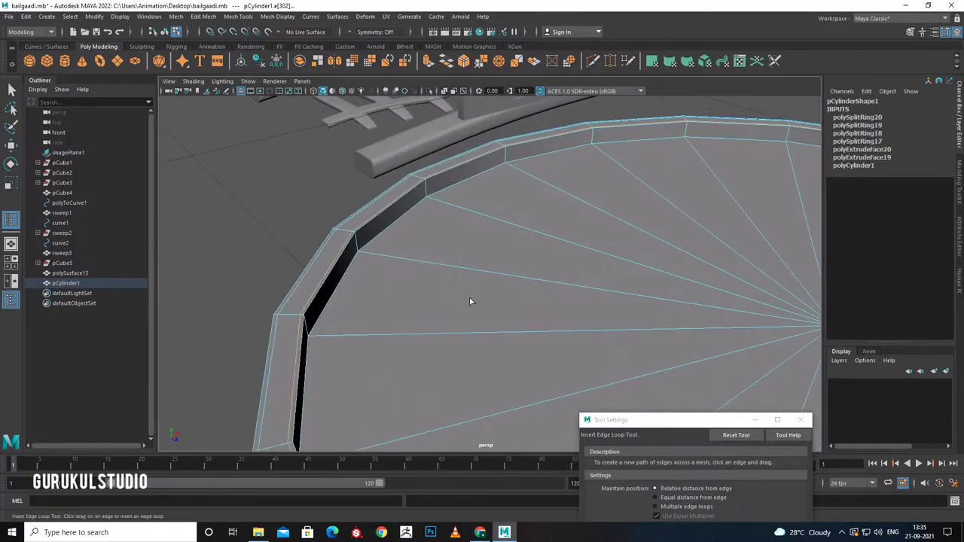
{"action": "left_click", "coordinate": [354, 238]}
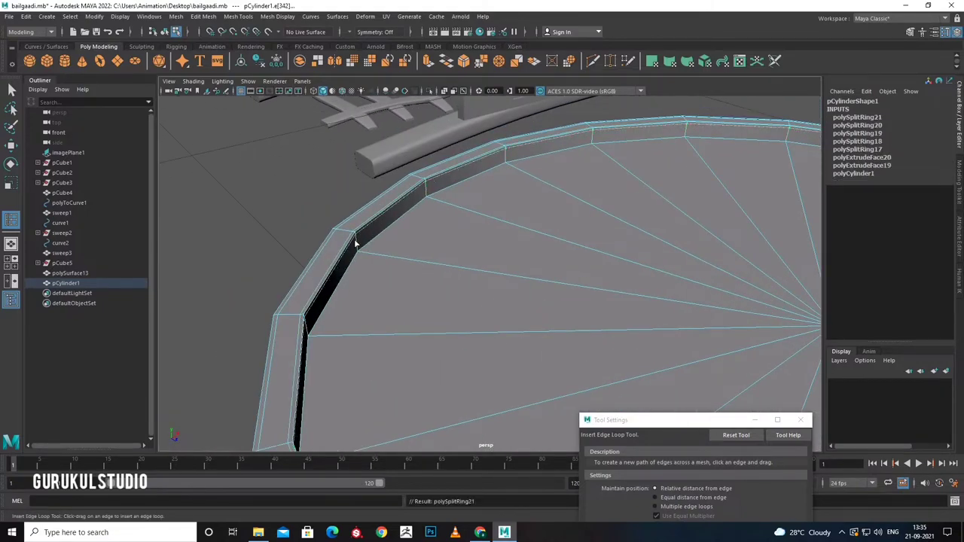
{"action": "left_click", "coordinate": [359, 251]}
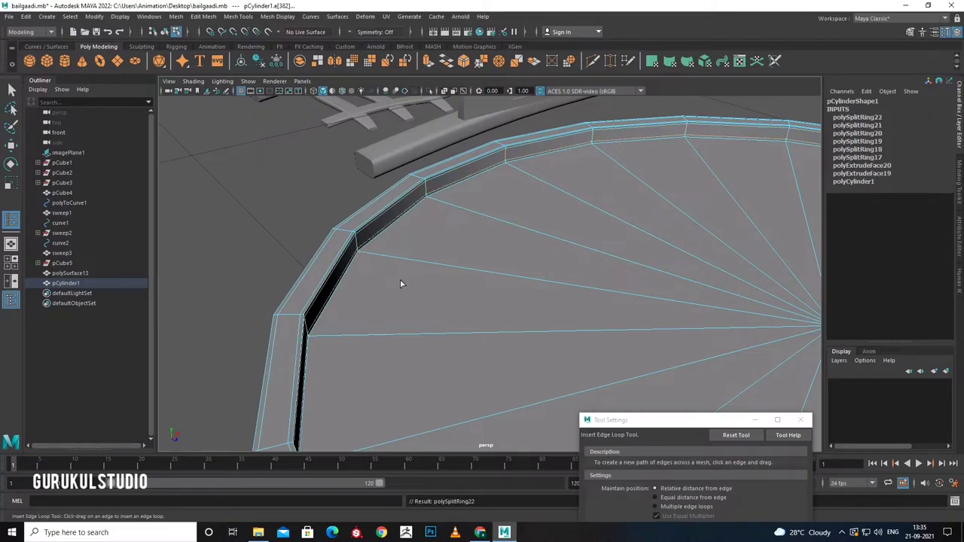
Select all the inner cap faces from a top-down view.
{"action": "left_click_drag", "start_coordinate": [544, 320], "coordinate": [519, 321], "text": "alt"}
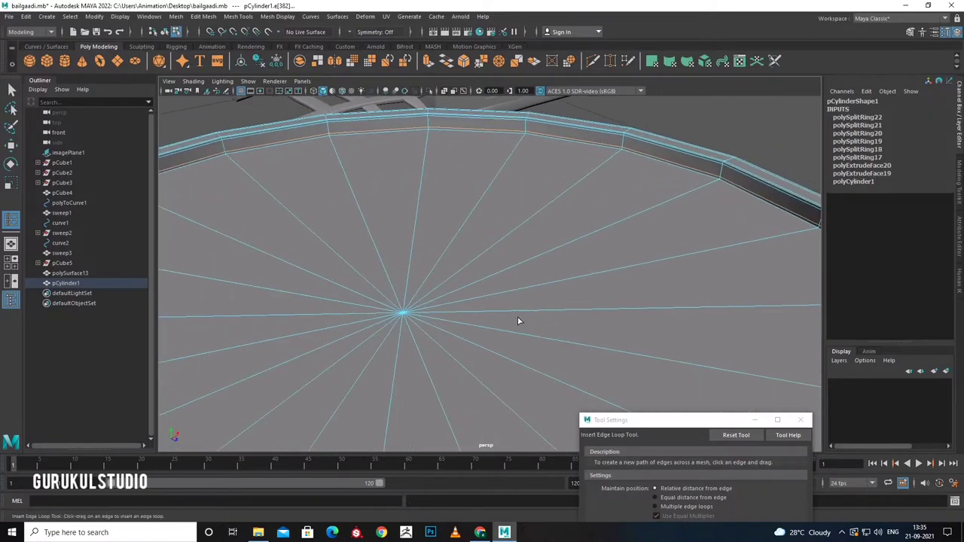
{"action": "right_click_drag", "start_coordinate": [430, 258], "coordinate": [412, 309]}
{"action": "mouse_move", "coordinate": [404, 255]}
{"action": "right_mouse_down"}
{"action": "mouse_move", "coordinate": [363, 267]}
{"action": "mouse_move", "coordinate": [403, 226]}
{"action": "right_mouse_up"}
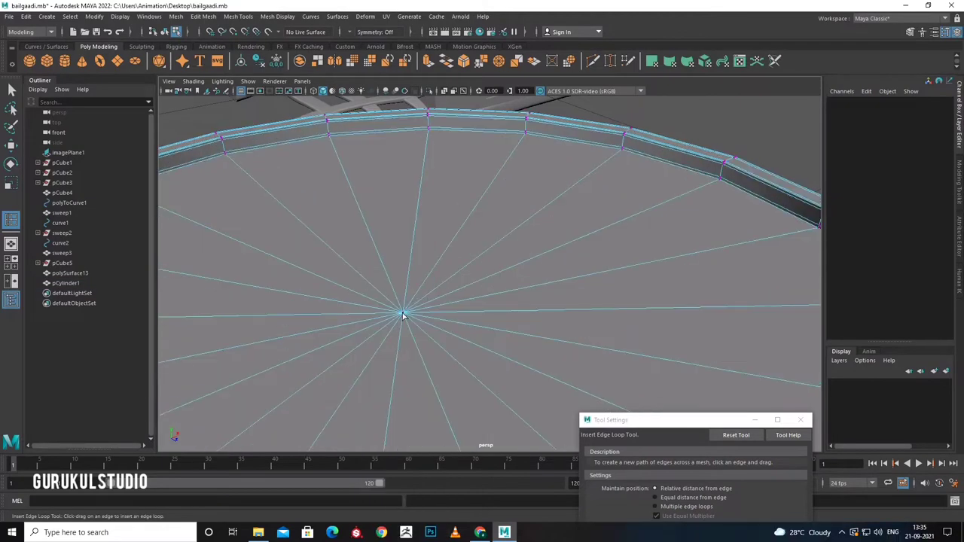
{"action": "key", "text": "q"}
{"action": "double_click", "coordinate": [404, 315]}
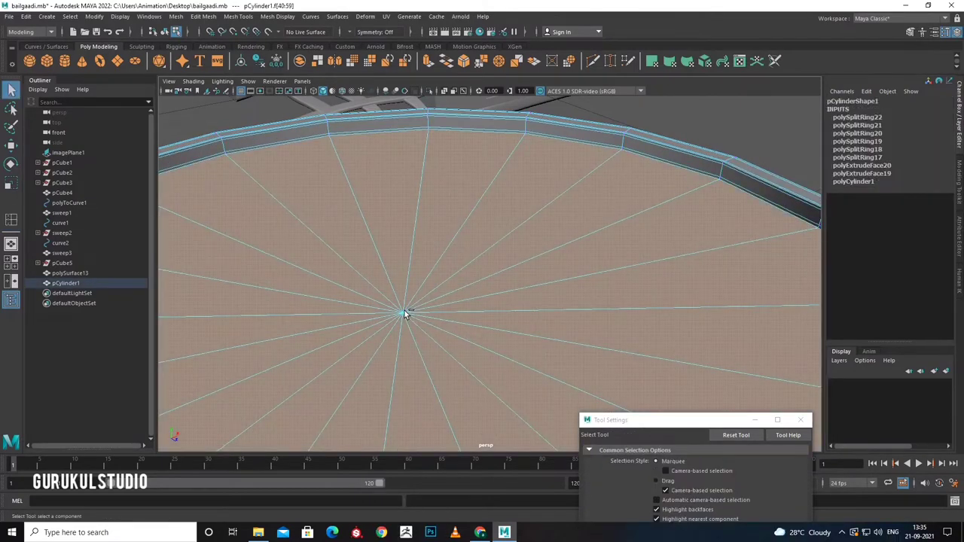
Extrude the selected cap faces and shrink them slightly inward.
{"action": "key", "text": "ctrl+e"}
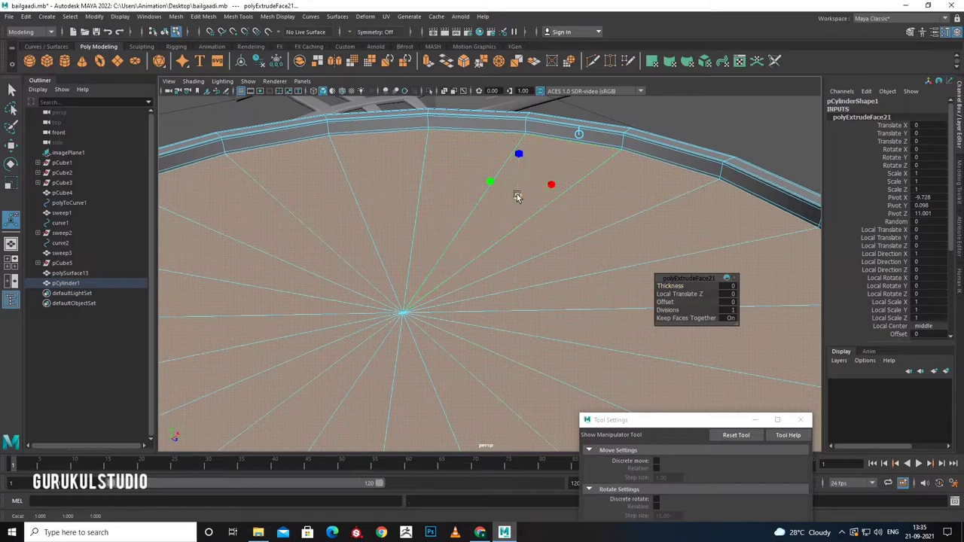
{"action": "left_click_drag", "start_coordinate": [516, 196], "coordinate": [517, 200]}
{"action": "key", "text": "q"}
{"action": "key", "text": "F8"}
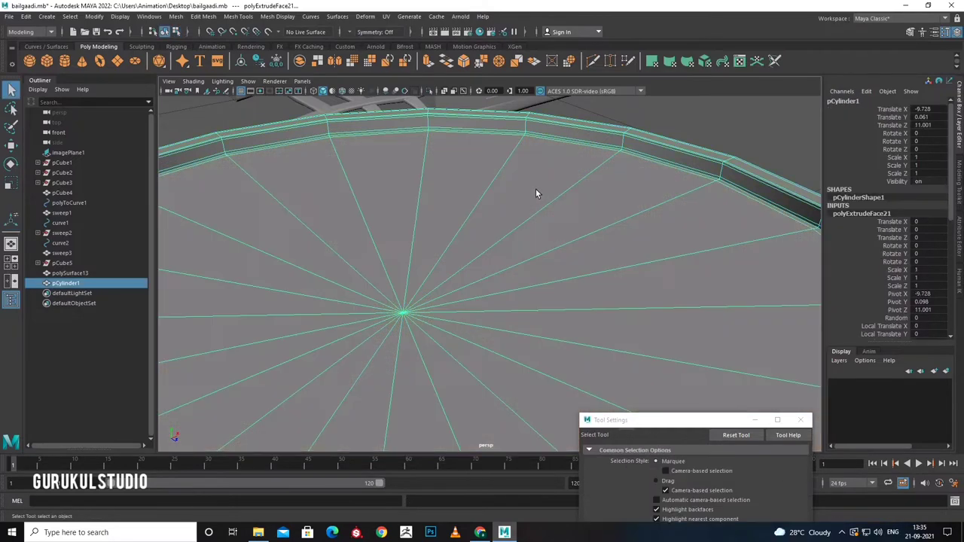
{"action": "key", "text": "bracketleft"}
{"action": "key", "text": "bracketright"}
{"action": "key", "text": "bracketleft"}
{"action": "key", "text": "bracketright"}
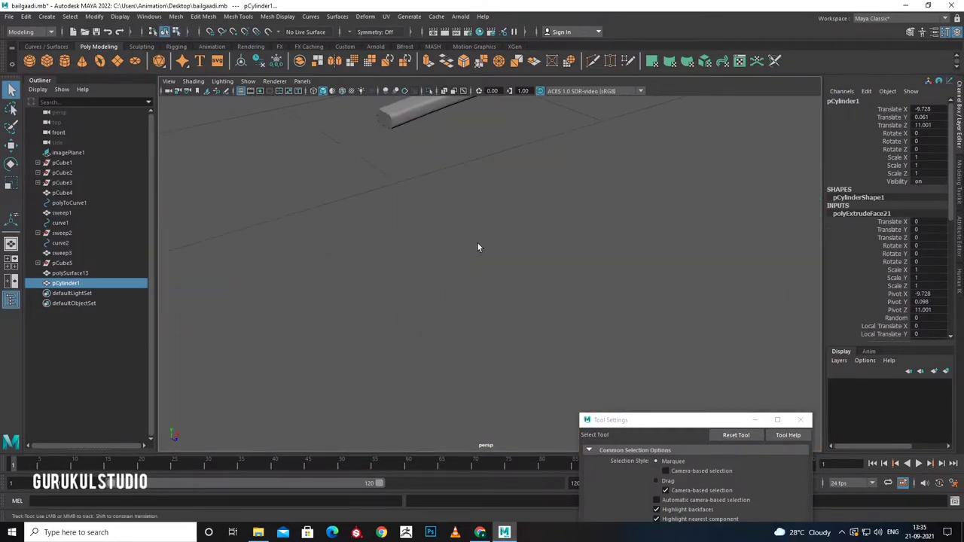
Show the cylinder unsmoothed and switch to the front reference view.
{"action": "key", "text": "1"}
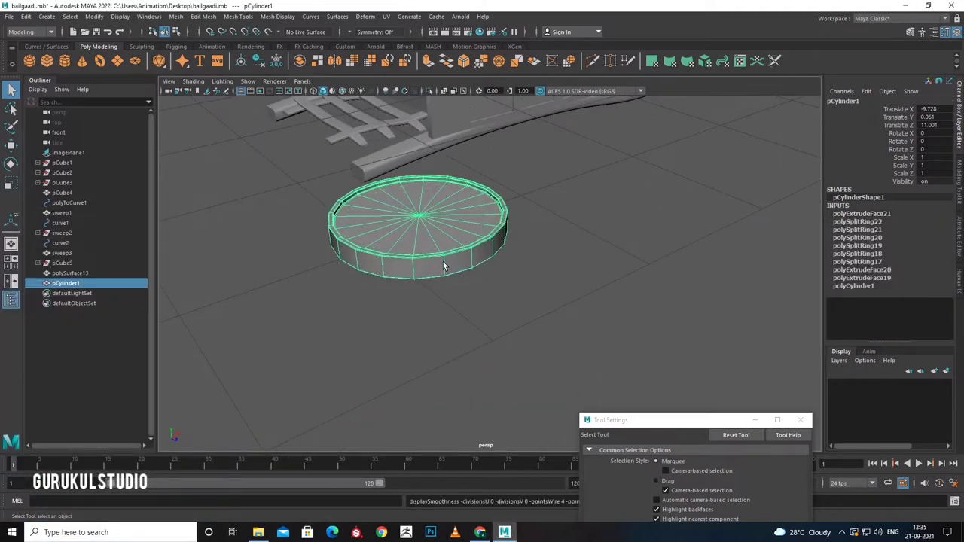
{"action": "scroll", "coordinate": [439, 268], "scroll_direction": "up", "scroll_amount": 5}
{"action": "scroll", "coordinate": [482, 256], "scroll_direction": "up", "scroll_amount": 2}
{"action": "scroll", "coordinate": [509, 245], "scroll_direction": "down", "scroll_amount": 3}
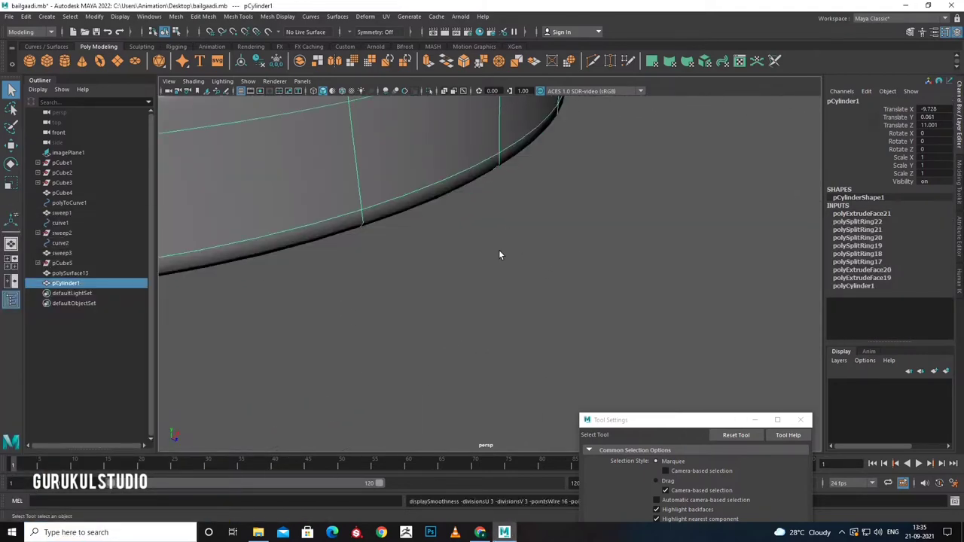
{"action": "scroll", "coordinate": [498, 250], "scroll_direction": "down", "scroll_amount": 4}
{"action": "scroll", "coordinate": [482, 264], "scroll_direction": "up", "scroll_amount": 2}
{"action": "scroll", "coordinate": [493, 266], "scroll_direction": "up", "scroll_amount": 3}
{"action": "scroll", "coordinate": [523, 265], "scroll_direction": "up", "scroll_amount": 3}
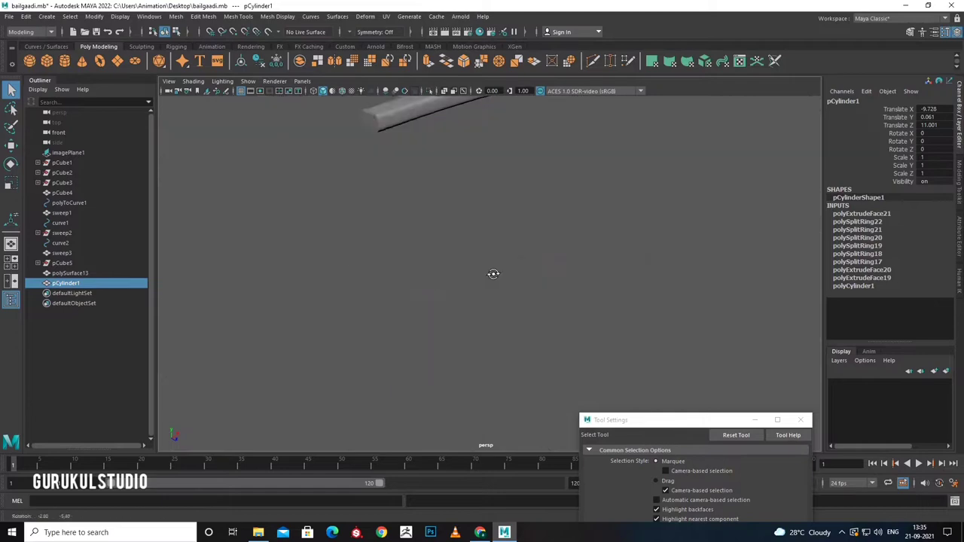
{"action": "key", "text": "space"}
{"action": "key", "text": "space"}
{"action": "scroll", "coordinate": [399, 361], "scroll_direction": "down", "scroll_amount": 2}
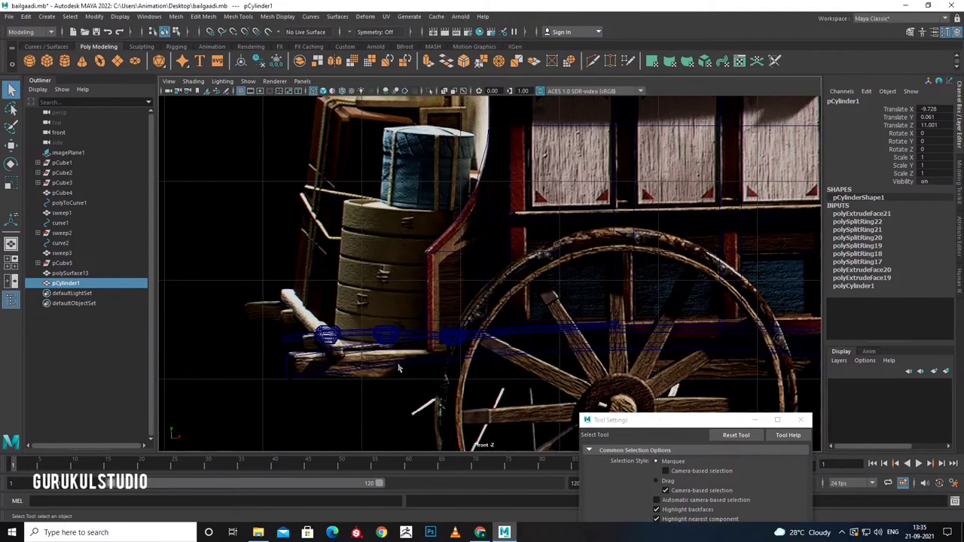
{"action": "scroll", "coordinate": [439, 358], "scroll_direction": "down", "scroll_amount": 4}
{"action": "scroll", "coordinate": [384, 335], "scroll_direction": "up", "scroll_amount": 3}
{"action": "scroll", "coordinate": [451, 376], "scroll_direction": "up", "scroll_amount": 2}
{"action": "scroll", "coordinate": [415, 305], "scroll_direction": "up", "scroll_amount": 2}
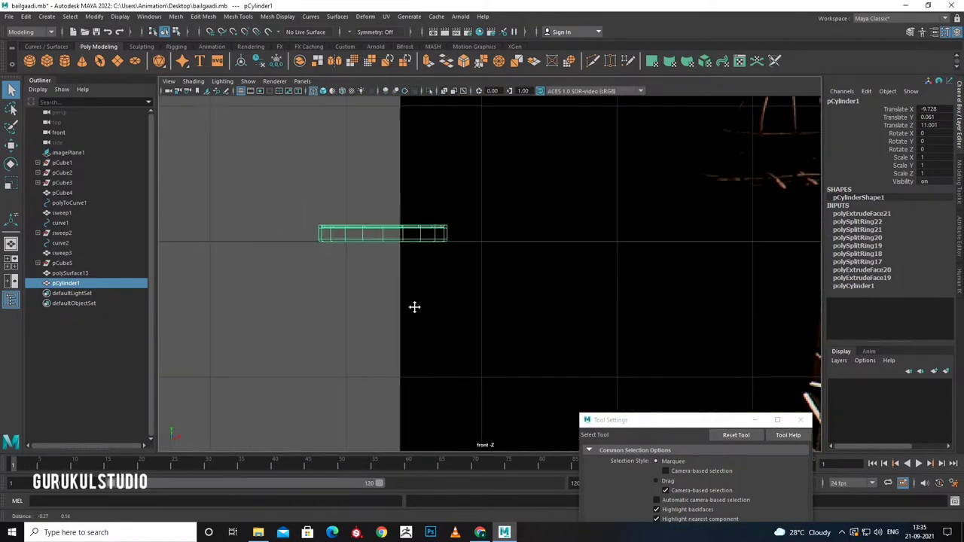
{"action": "scroll", "coordinate": [389, 241], "scroll_direction": "up", "scroll_amount": 2}
Scale the cylinder down to about 0.643 and raise its top vertices to stretch it taller.
{"action": "key", "text": "r"}
{"action": "left_click_drag", "start_coordinate": [400, 243], "coordinate": [378, 245]}
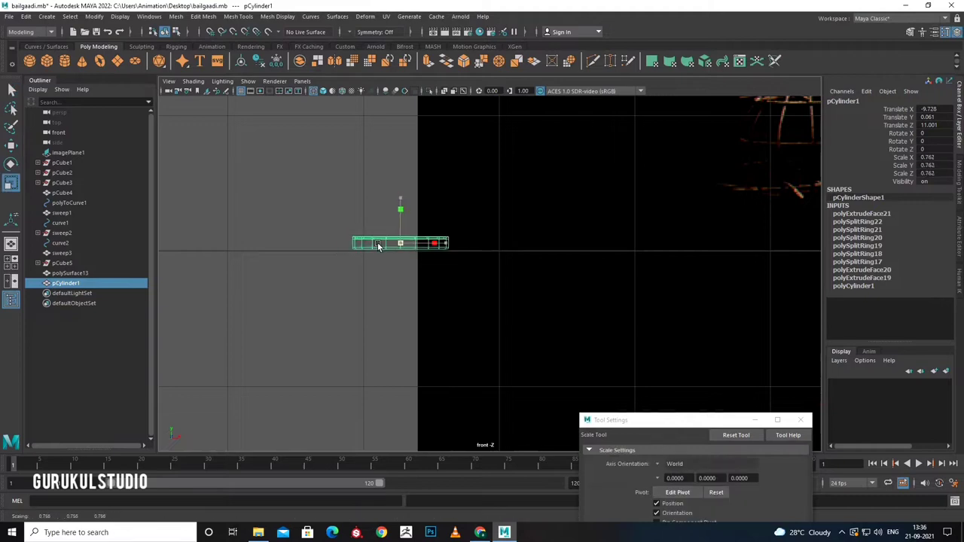
{"action": "right_click_drag", "start_coordinate": [380, 247], "coordinate": [381, 212]}
{"action": "left_click_drag", "start_coordinate": [335, 215], "coordinate": [449, 242]}
{"action": "key", "text": "w"}
{"action": "left_click_drag", "start_coordinate": [400, 201], "coordinate": [399, 188]}
{"action": "scroll", "coordinate": [397, 259], "scroll_direction": "up", "scroll_amount": 1}
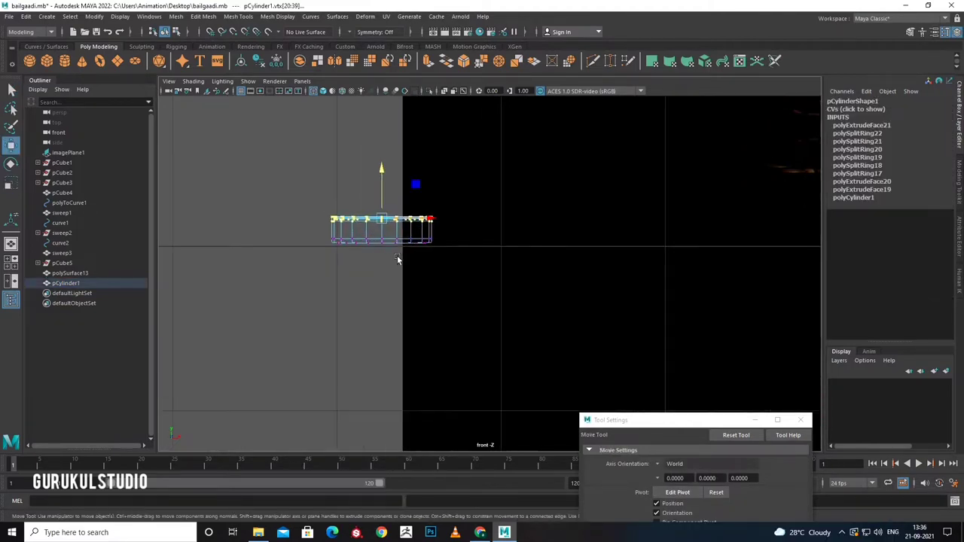
{"action": "scroll", "coordinate": [359, 245], "scroll_direction": "up", "scroll_amount": 2}
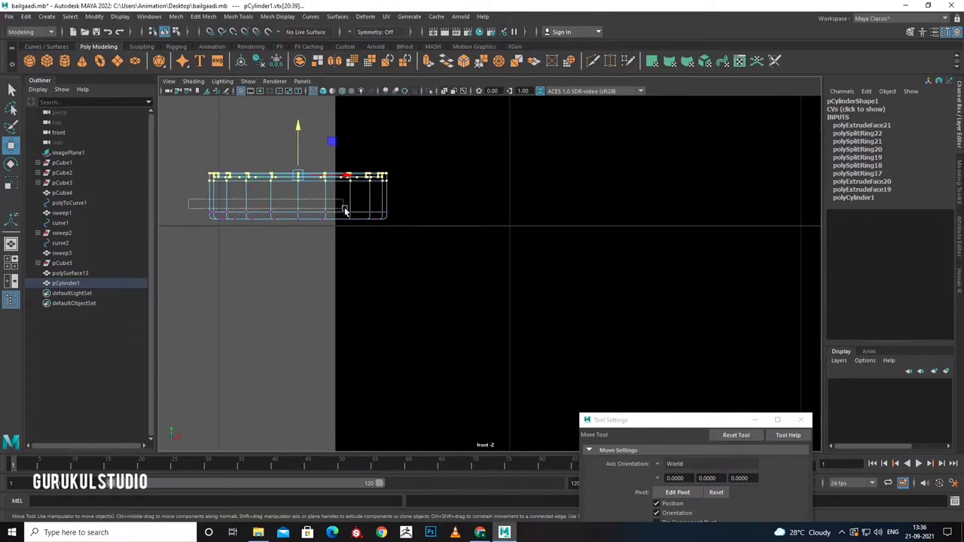
Shift the bottom vertex row slightly and duplicate the cylinder as pCylinder2.
{"action": "left_click_drag", "start_coordinate": [395, 215], "coordinate": [395, 216]}
{"action": "left_click_drag", "start_coordinate": [297, 175], "coordinate": [295, 179]}
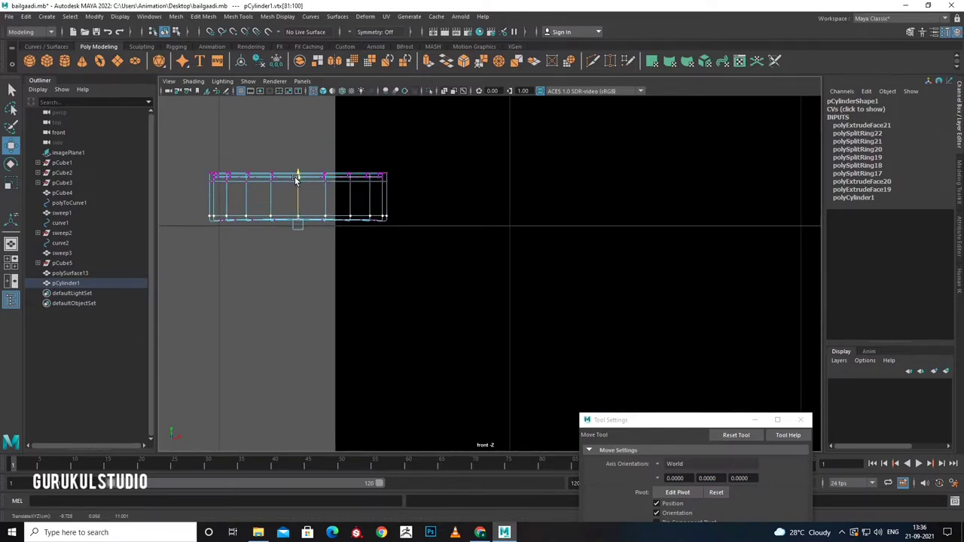
{"action": "key", "text": "F8"}
{"action": "scroll", "coordinate": [338, 231], "scroll_direction": "up", "scroll_amount": 1}
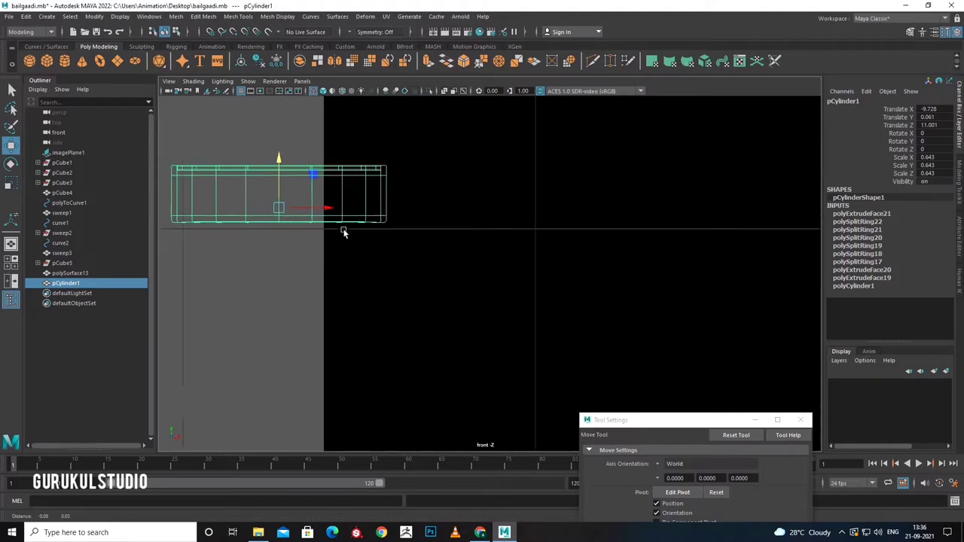
{"action": "middle_click_drag", "start_coordinate": [338, 231], "coordinate": [372, 286], "text": "alt"}
{"action": "key", "text": "ctrl+d"}
{"action": "key", "text": "r"}
{"action": "key", "text": "space"}
Shrink pCylinder2 and slide it to the large ring's edge.
{"action": "key", "text": "space"}
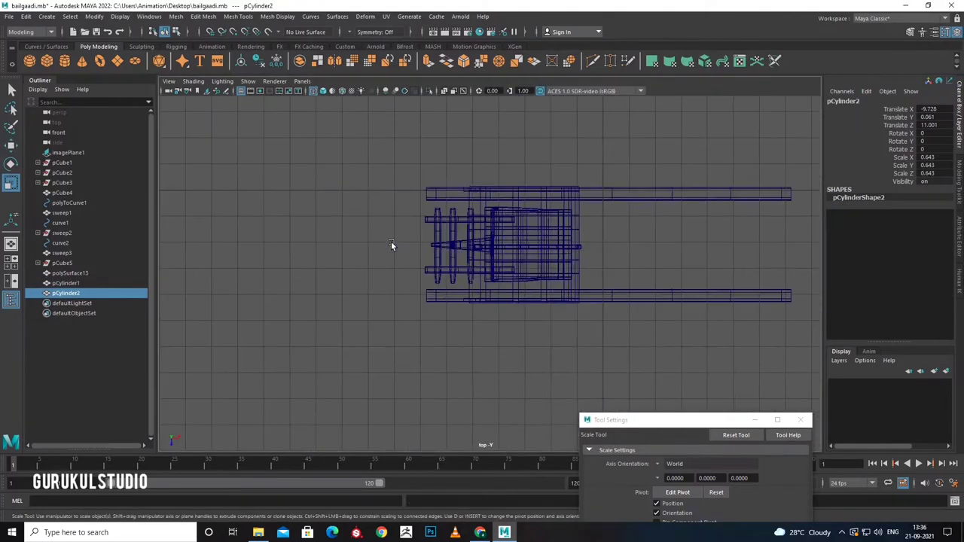
{"action": "scroll", "coordinate": [375, 295], "scroll_direction": "down", "scroll_amount": 1}
{"action": "key", "text": "space"}
{"action": "key", "text": "space"}
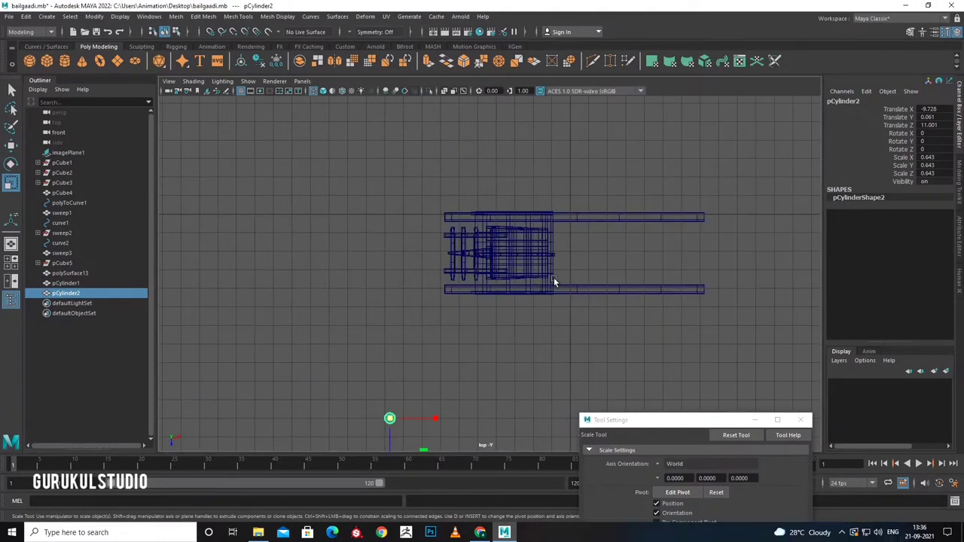
{"action": "key", "text": "space"}
{"action": "key", "text": "space"}
{"action": "key", "text": "f"}
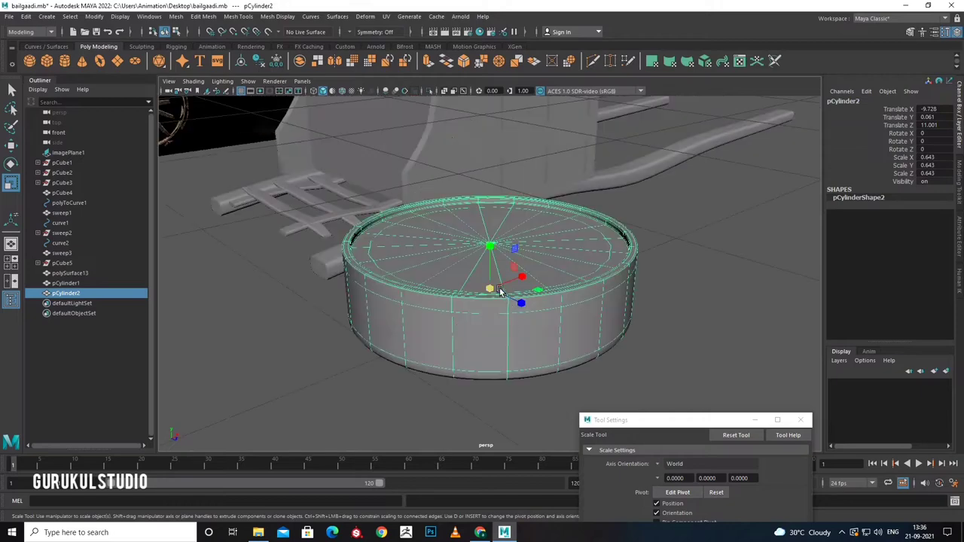
{"action": "left_click_drag", "start_coordinate": [491, 289], "coordinate": [385, 313]}
{"action": "key", "text": "4"}
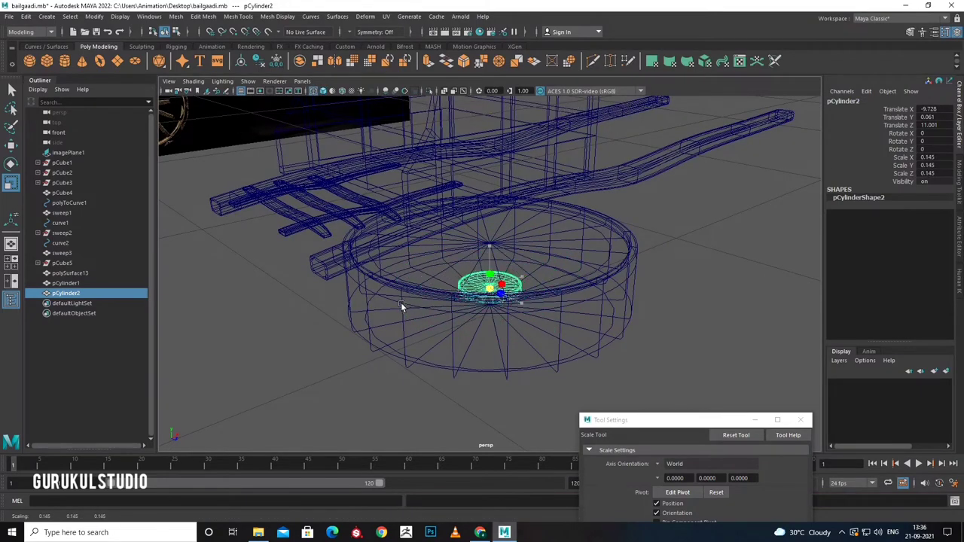
{"action": "key", "text": "w"}
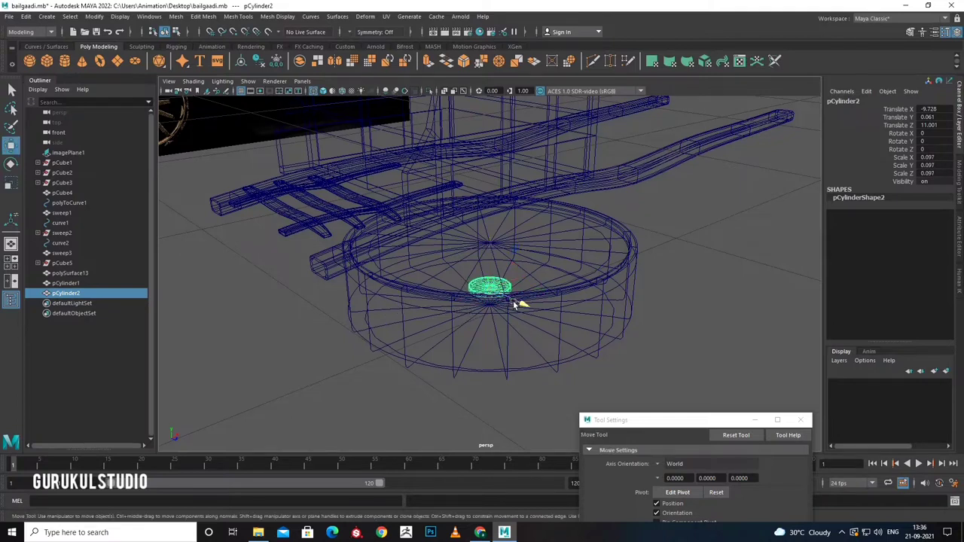
{"action": "left_click_drag", "start_coordinate": [514, 303], "coordinate": [613, 346]}
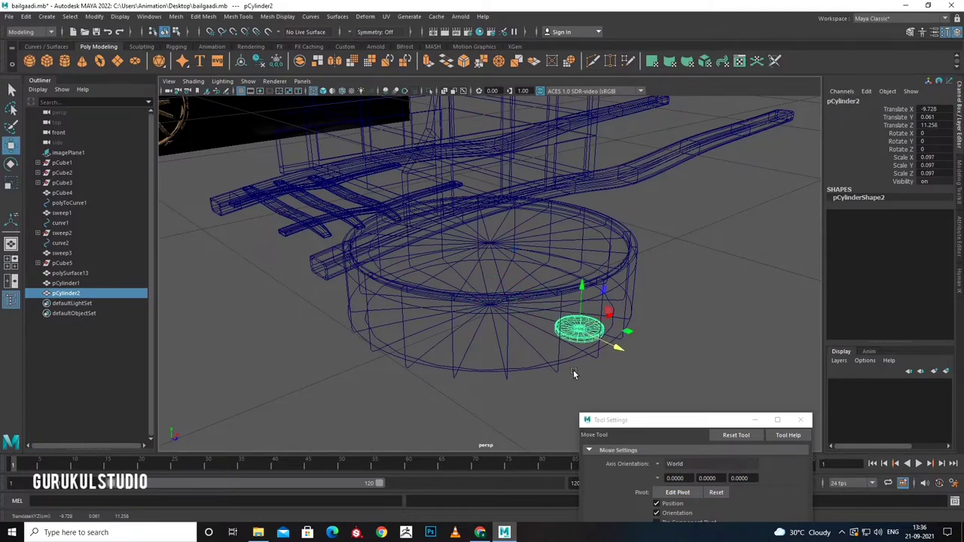
{"action": "mouse_move", "coordinate": [588, 360]}
{"action": "middle_mouse_down"}
{"action": "mouse_move", "coordinate": [621, 352]}
{"action": "mouse_move", "coordinate": [636, 365]}
{"action": "middle_mouse_up"}
{"action": "key", "text": "5"}
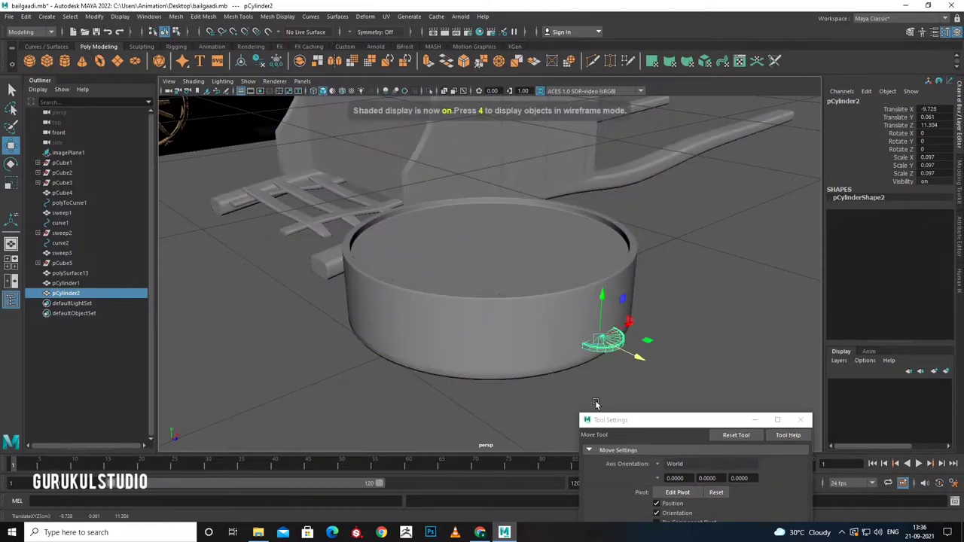
Fit the small piece at the rim, stack two copies above it, and select all four.
{"action": "mouse_move", "coordinate": [596, 403]}
{"action": "left_mouse_down", "text": "alt"}
{"action": "mouse_move", "coordinate": [679, 327]}
{"action": "mouse_move", "coordinate": [650, 305]}
{"action": "left_mouse_up", "text": "alt"}
{"action": "scroll", "coordinate": [678, 327], "scroll_direction": "up", "scroll_amount": 5}
{"action": "middle_click_drag", "start_coordinate": [610, 307], "coordinate": [597, 311]}
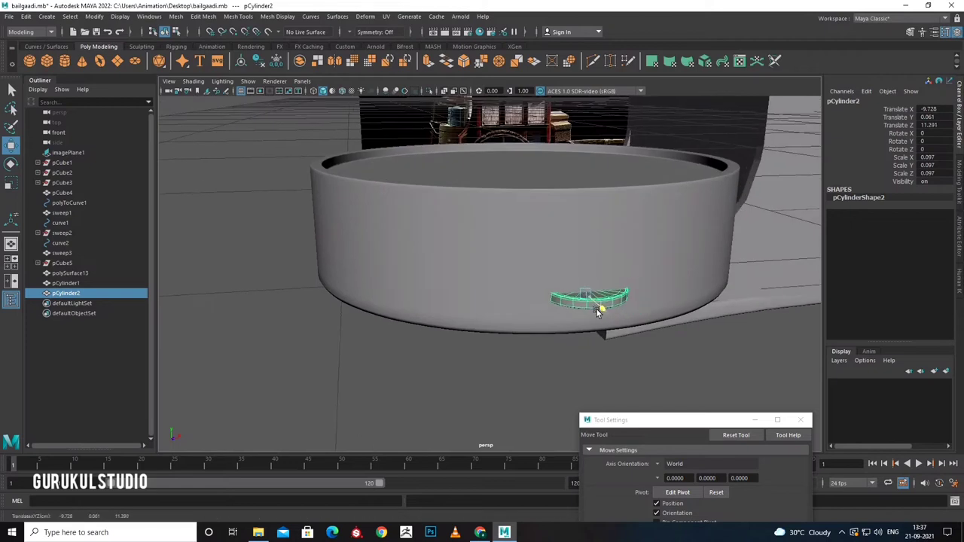
{"action": "key", "text": "ctrl+d"}
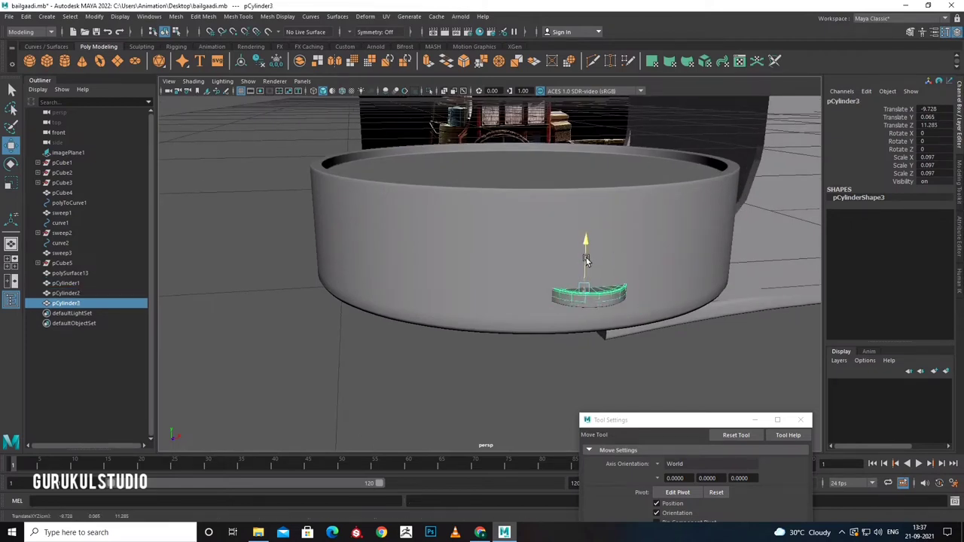
{"action": "mouse_move", "coordinate": [587, 273]}
{"action": "left_mouse_down"}
{"action": "mouse_move", "coordinate": [587, 258]}
{"action": "mouse_move", "coordinate": [625, 277]}
{"action": "left_mouse_up"}
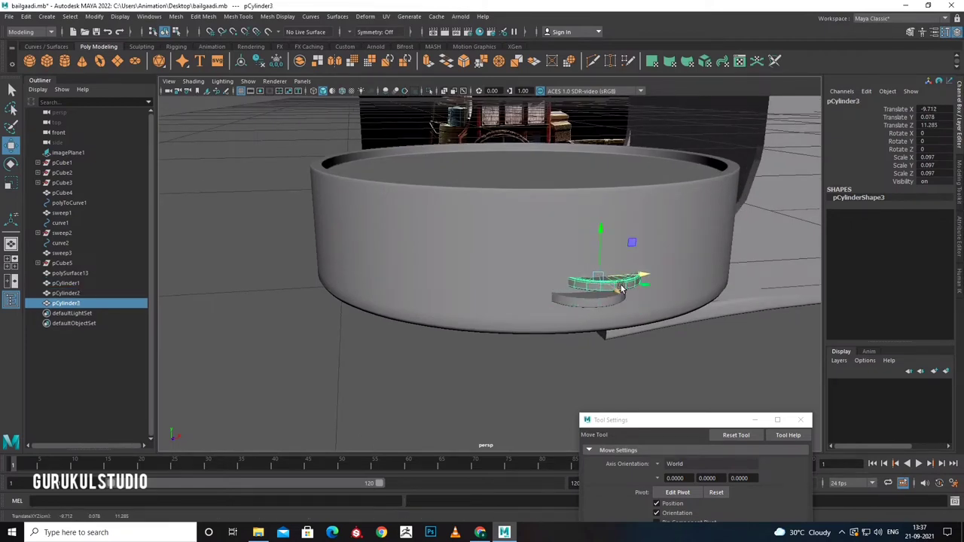
{"action": "key", "text": "ctrl+d"}
{"action": "left_click_drag", "start_coordinate": [594, 254], "coordinate": [627, 265]}
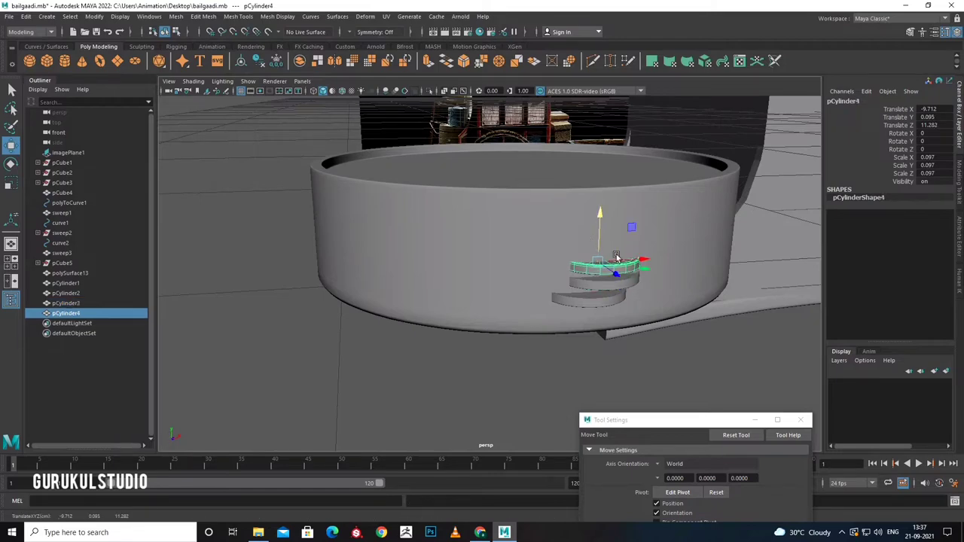
{"action": "right_click", "coordinate": [625, 266]}
{"action": "scroll", "coordinate": [618, 339], "scroll_direction": "down", "scroll_amount": 5}
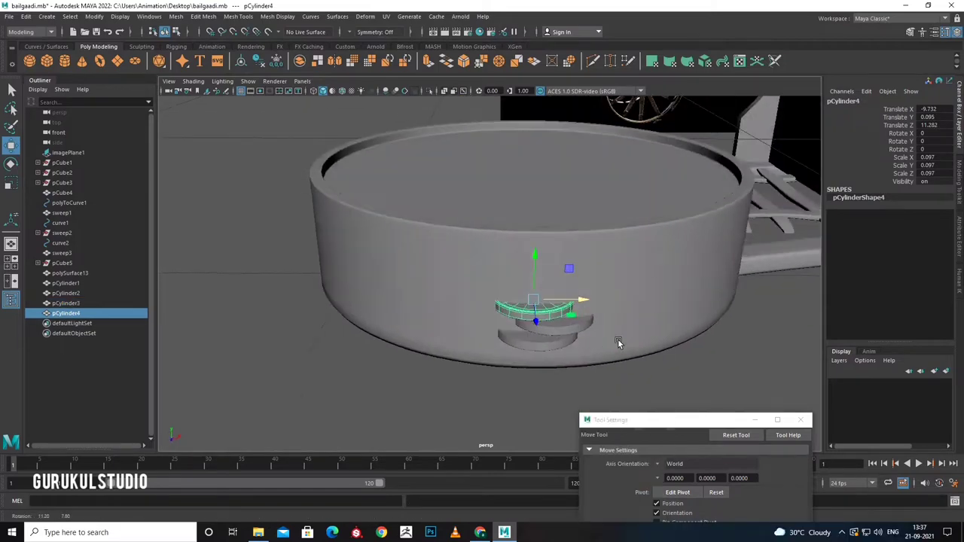
Combine the four pieces into pCylinder5 and move it toward the cart by the house.
{"action": "left_click", "coordinate": [299, 61]}
{"action": "scroll", "coordinate": [438, 288], "scroll_direction": "down", "scroll_amount": 5}
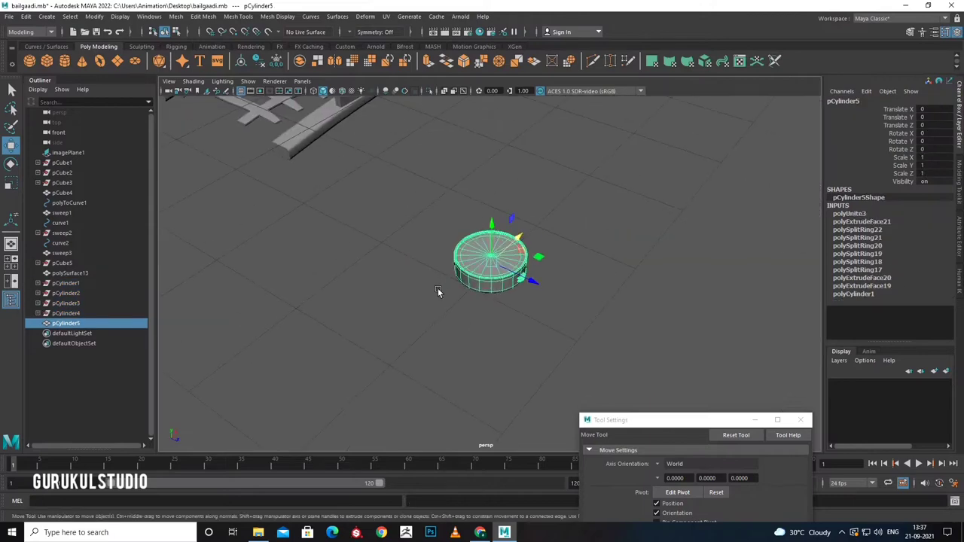
{"action": "left_click_drag", "start_coordinate": [459, 333], "coordinate": [499, 320], "text": "alt"}
{"action": "middle_click_drag", "start_coordinate": [496, 314], "coordinate": [342, 275]}
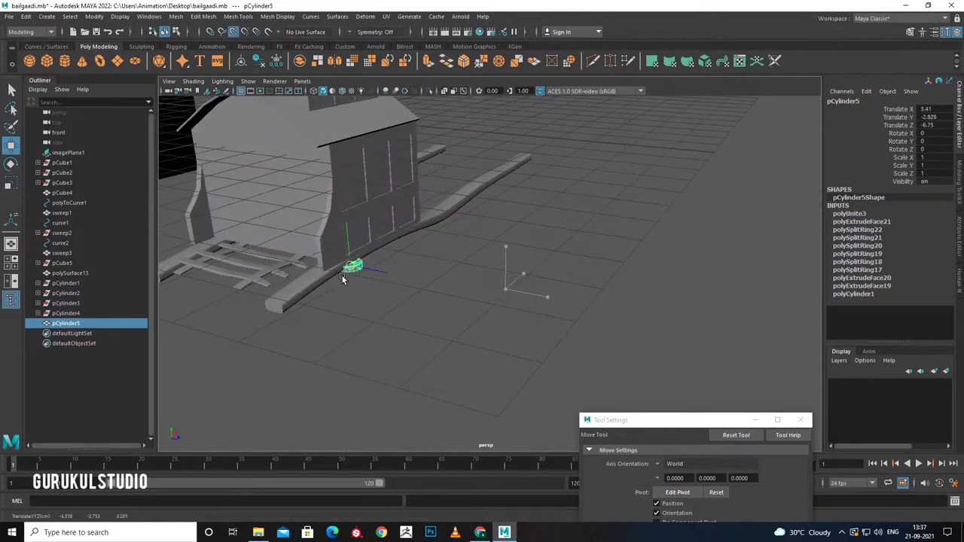
{"action": "key", "text": "f"}
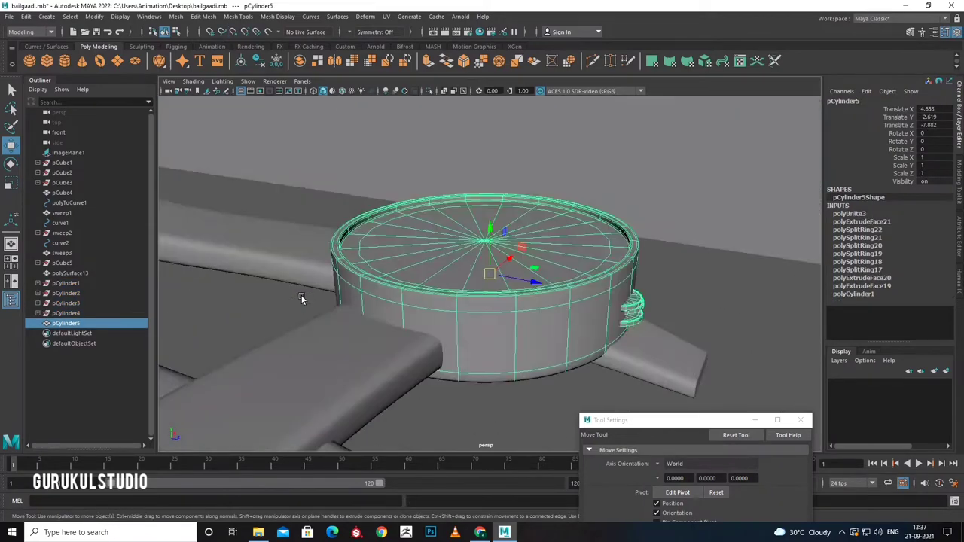
Place the ring on the cart bed, enlarge it and raise it slightly.
{"action": "scroll", "coordinate": [340, 303], "scroll_direction": "down", "scroll_amount": 2}
{"action": "mouse_move", "coordinate": [340, 302]}
{"action": "left_mouse_down", "text": "alt"}
{"action": "mouse_move", "coordinate": [402, 303]}
{"action": "mouse_move", "coordinate": [373, 318]}
{"action": "mouse_move", "coordinate": [319, 266]}
{"action": "mouse_move", "coordinate": [347, 282]}
{"action": "left_mouse_up", "text": "alt"}
{"action": "scroll", "coordinate": [347, 286], "scroll_direction": "up", "scroll_amount": 3}
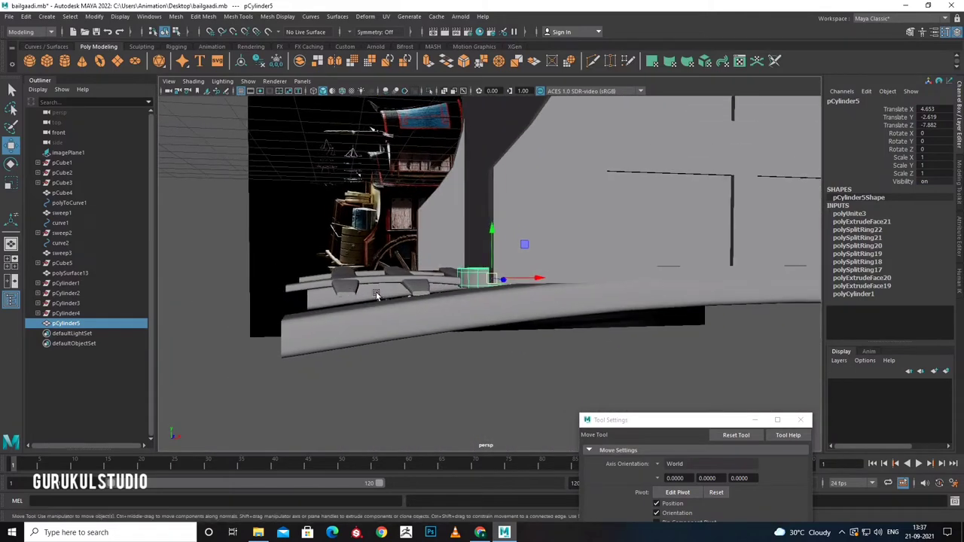
{"action": "left_click_drag", "start_coordinate": [536, 280], "coordinate": [464, 288]}
{"action": "key", "text": "r"}
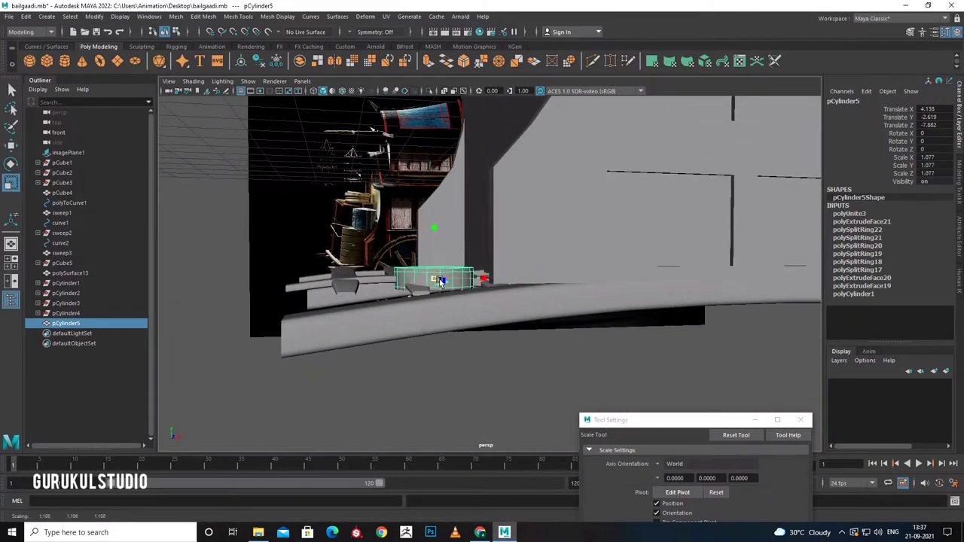
{"action": "key", "text": "w"}
{"action": "left_click_drag", "start_coordinate": [434, 255], "coordinate": [433, 238]}
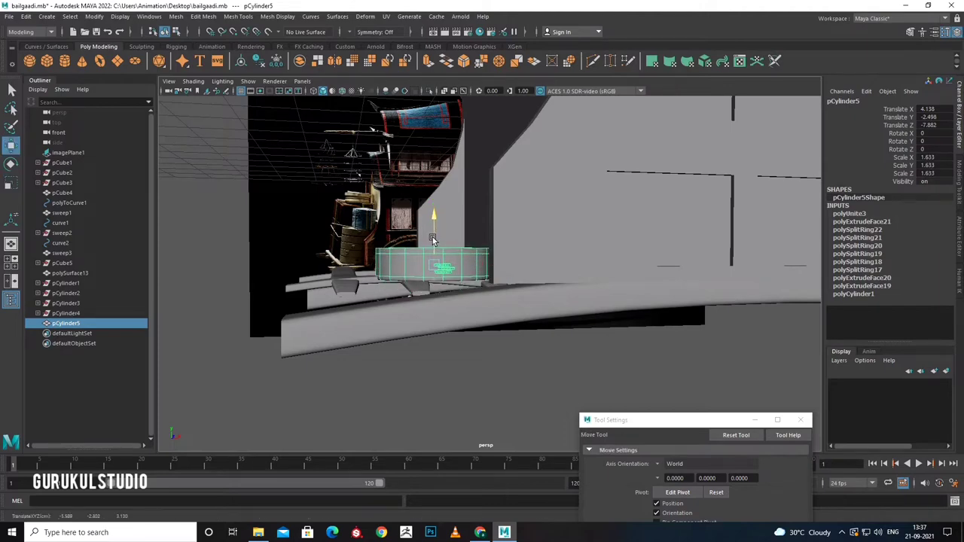
{"action": "mouse_move", "coordinate": [435, 256]}
{"action": "left_mouse_down", "text": "alt"}
{"action": "mouse_move", "coordinate": [458, 330]}
{"action": "mouse_move", "coordinate": [404, 316]}
{"action": "left_mouse_up", "text": "alt"}
Stack duplicated ring copies upward into a barrel on the cart bed.
{"action": "key", "text": "ctrl+d"}
{"action": "mouse_move", "coordinate": [400, 260]}
{"action": "left_mouse_down"}
{"action": "mouse_move", "coordinate": [399, 217]}
{"action": "mouse_move", "coordinate": [430, 280]}
{"action": "mouse_move", "coordinate": [390, 294]}
{"action": "mouse_move", "coordinate": [370, 285]}
{"action": "left_mouse_up"}
{"action": "key", "text": "e"}
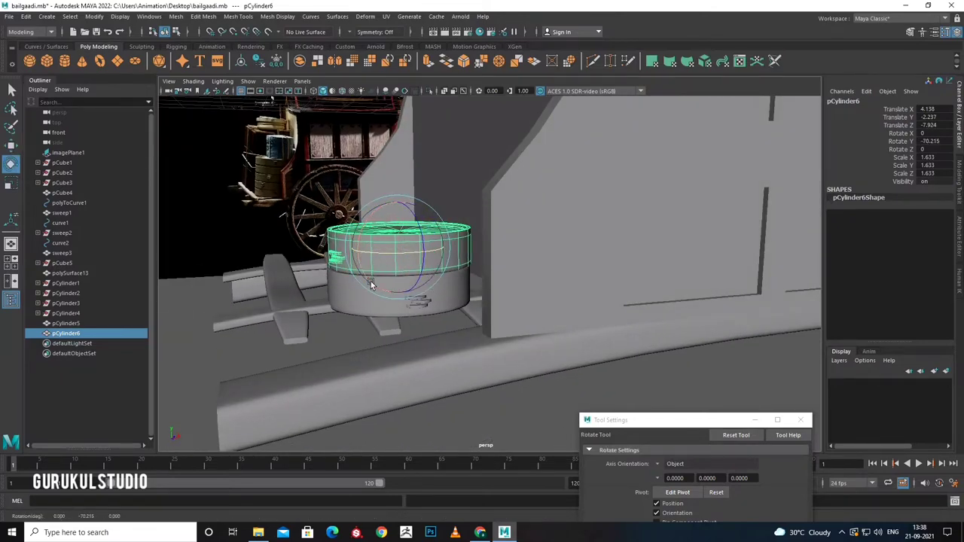
{"action": "key", "text": "ctrl+d"}
{"action": "key", "text": "w"}
{"action": "mouse_move", "coordinate": [398, 227]}
{"action": "left_mouse_down"}
{"action": "mouse_move", "coordinate": [397, 193]}
{"action": "mouse_move", "coordinate": [432, 209]}
{"action": "mouse_move", "coordinate": [395, 160]}
{"action": "mouse_move", "coordinate": [426, 232]}
{"action": "mouse_move", "coordinate": [413, 274]}
{"action": "mouse_move", "coordinate": [400, 257]}
{"action": "mouse_move", "coordinate": [416, 247]}
{"action": "left_mouse_up"}
{"action": "key", "text": "ctrl+d"}
{"action": "key", "text": "ctrl+d"}
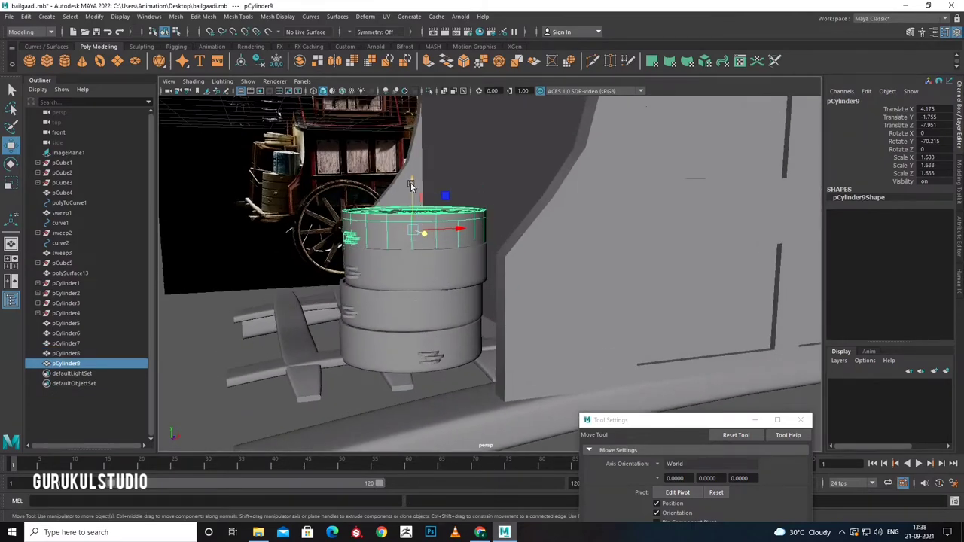
{"action": "mouse_move", "coordinate": [410, 183]}
{"action": "left_mouse_down"}
{"action": "mouse_move", "coordinate": [411, 146]}
{"action": "mouse_move", "coordinate": [445, 189]}
{"action": "mouse_move", "coordinate": [480, 201]}
{"action": "left_mouse_up"}
Rotate the lower rings around Y so each segment's pattern differs.
{"action": "key", "text": "e"}
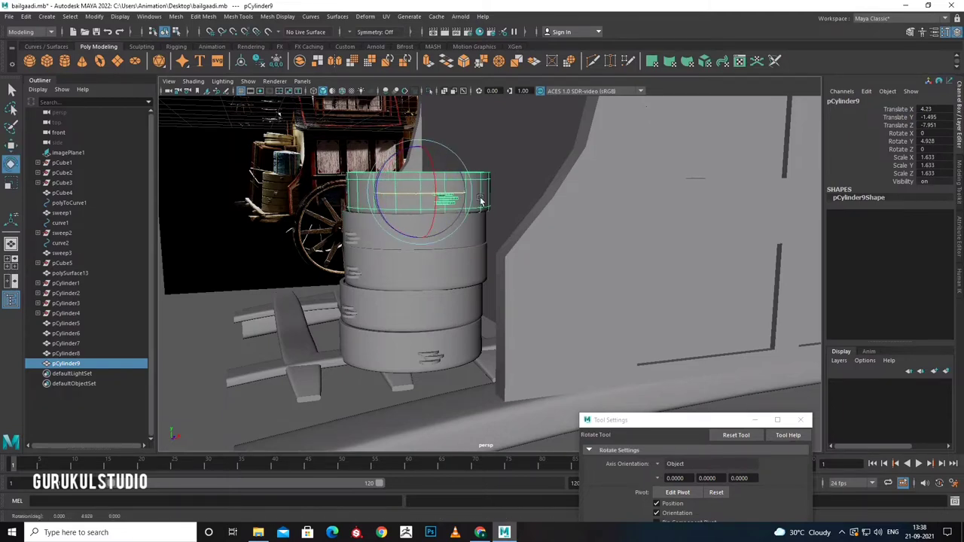
{"action": "left_click", "coordinate": [384, 238]}
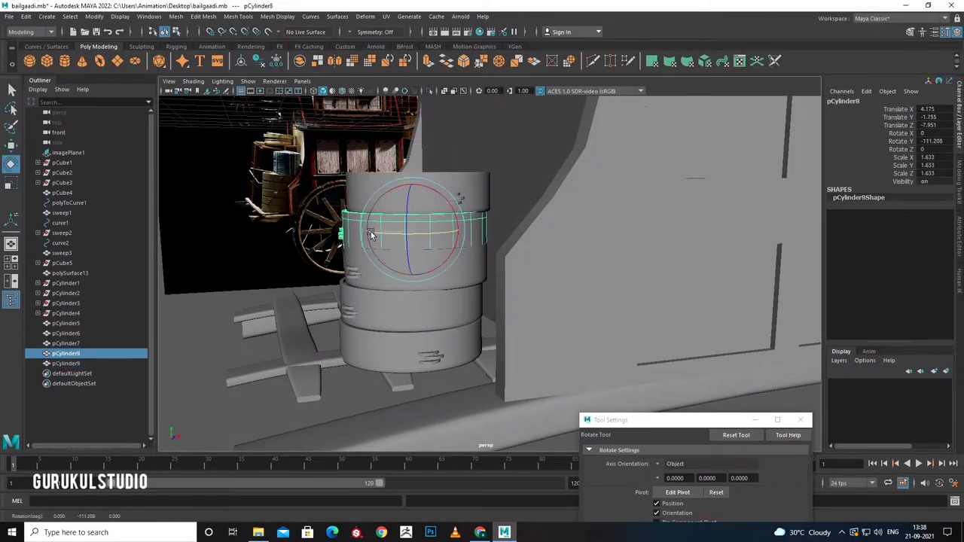
{"action": "mouse_move", "coordinate": [376, 229]}
{"action": "left_mouse_down"}
{"action": "mouse_move", "coordinate": [390, 240]}
{"action": "mouse_move", "coordinate": [360, 236]}
{"action": "left_mouse_up"}
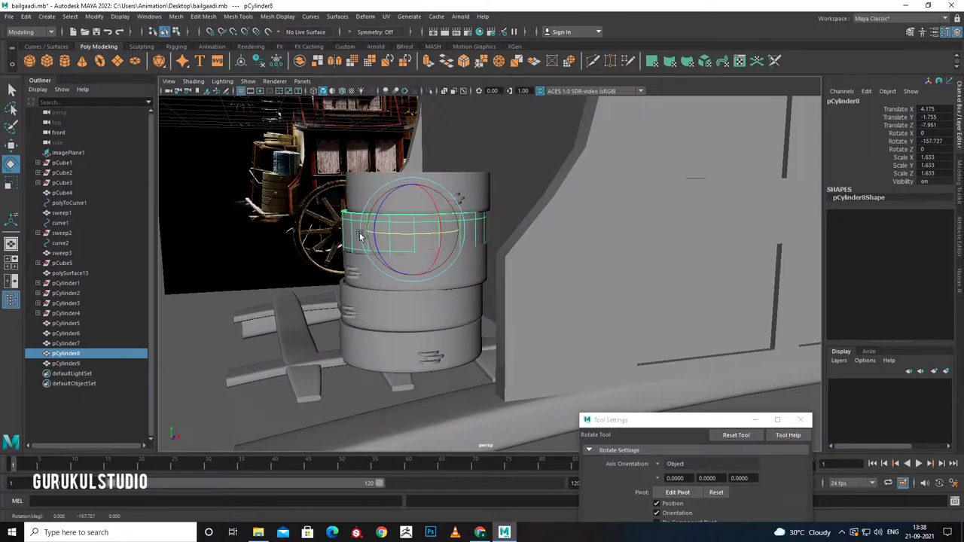
{"action": "left_click", "coordinate": [360, 277]}
{"action": "left_click_drag", "start_coordinate": [384, 267], "coordinate": [394, 301]}
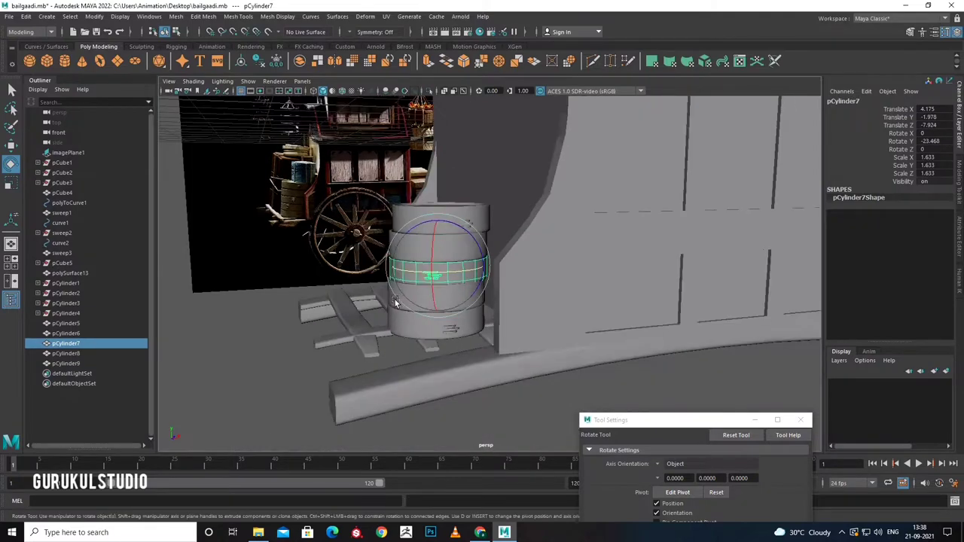
{"action": "right_click_drag", "start_coordinate": [527, 395], "coordinate": [488, 351], "text": "alt"}
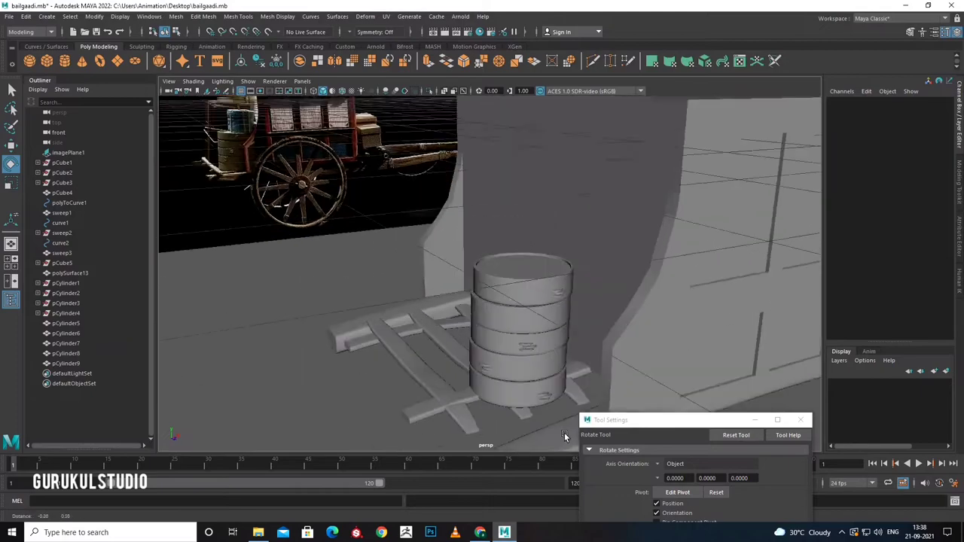
{"action": "key", "text": "space"}
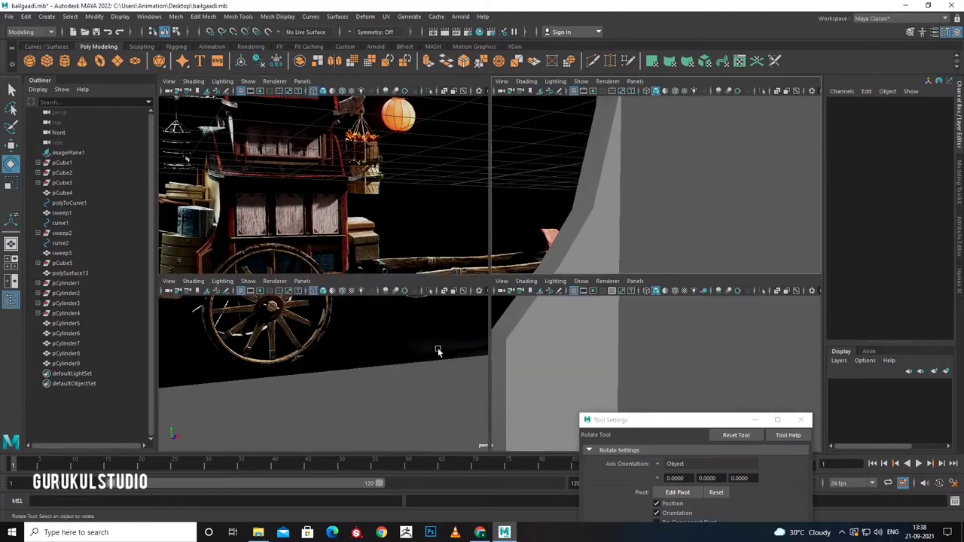
{"action": "key", "text": "space"}
{"action": "mouse_move", "coordinate": [488, 350]}
{"action": "left_mouse_down", "text": "alt"}
{"action": "mouse_move", "coordinate": [512, 316]}
{"action": "mouse_move", "coordinate": [514, 338]}
{"action": "left_mouse_up", "text": "alt"}
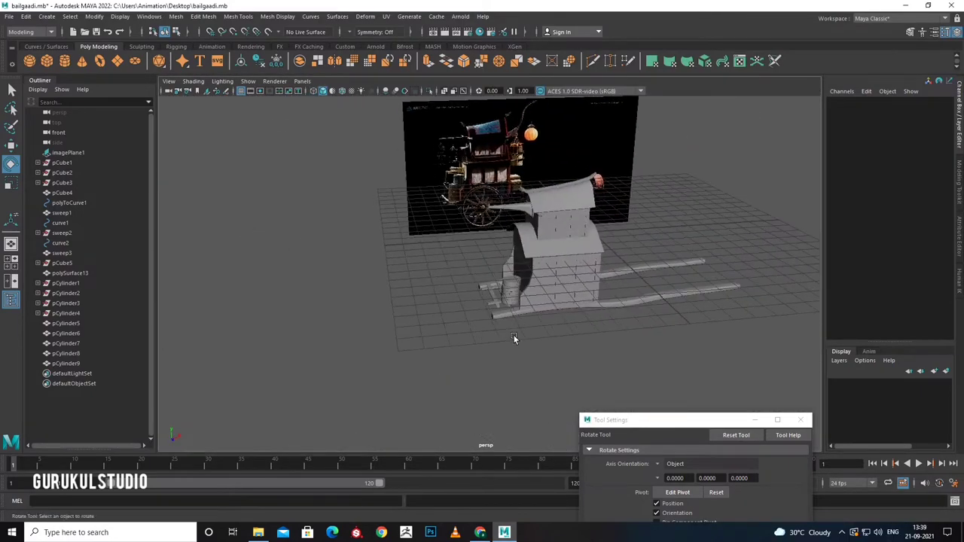
Draw a new polygon cylinder on the grid and frame it.
{"action": "left_click", "coordinate": [64, 60]}
{"action": "mouse_move", "coordinate": [290, 339]}
{"action": "left_mouse_down"}
{"action": "mouse_move", "coordinate": [304, 325]}
{"action": "mouse_move", "coordinate": [302, 290]}
{"action": "left_mouse_up"}
{"action": "key", "text": "e"}
{"action": "key", "text": "f"}
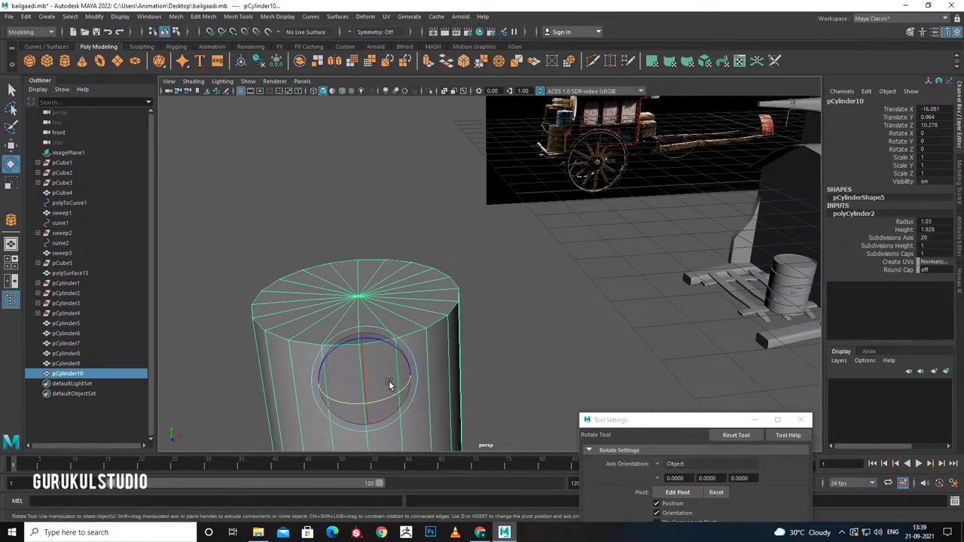
Scale the new cylinder down to 0.464.
{"action": "right_click", "coordinate": [418, 254]}
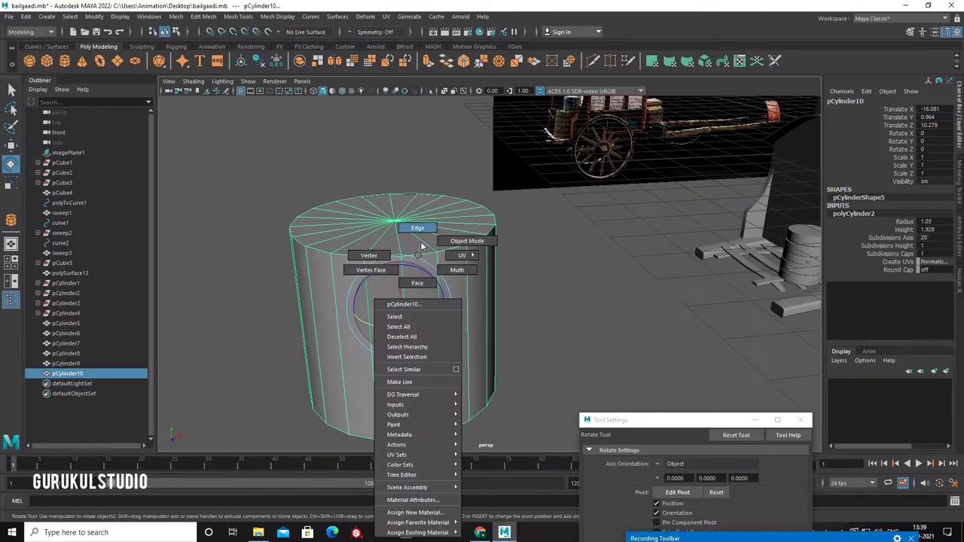
{"action": "left_click", "coordinate": [419, 282]}
{"action": "mouse_move", "coordinate": [415, 312]}
{"action": "left_mouse_down", "text": "alt"}
{"action": "mouse_move", "coordinate": [445, 338]}
{"action": "mouse_move", "coordinate": [429, 353]}
{"action": "mouse_move", "coordinate": [408, 308]}
{"action": "left_mouse_up", "text": "alt"}
{"action": "key", "text": "F8"}
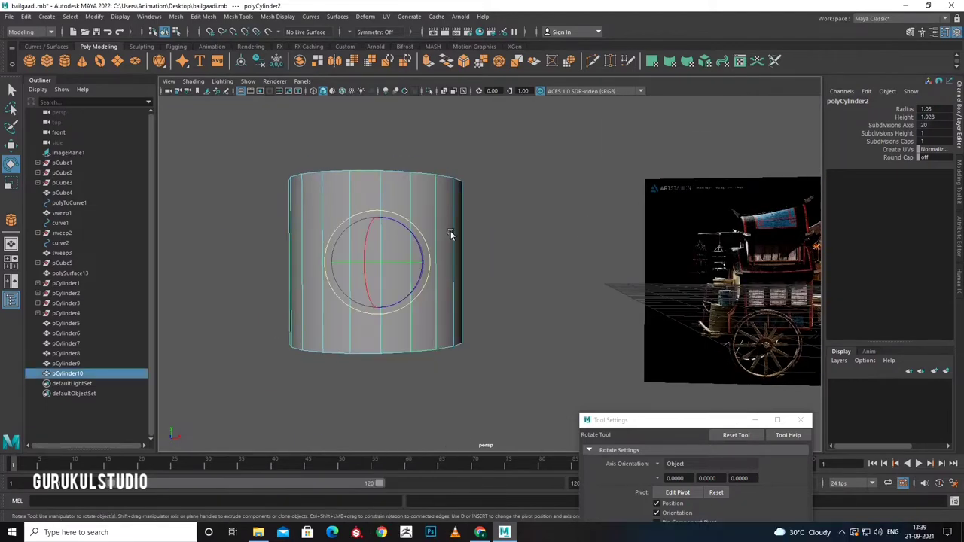
{"action": "key", "text": "r"}
{"action": "key", "text": "r"}
{"action": "left_click_drag", "start_coordinate": [334, 276], "coordinate": [395, 363]}
Insert an edge loop near the cylinder's top.
{"action": "scroll", "coordinate": [426, 329], "scroll_direction": "up", "scroll_amount": 5}
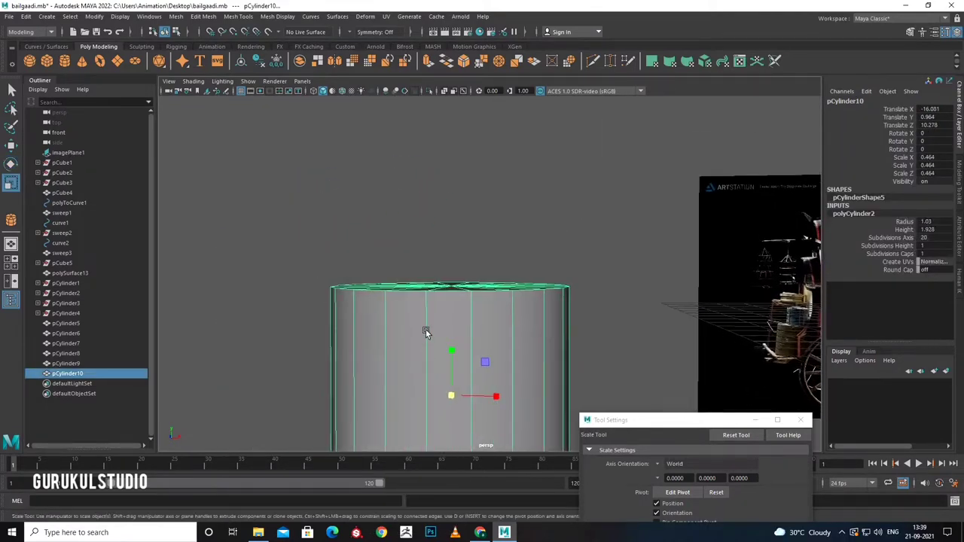
{"action": "right_click_drag", "start_coordinate": [426, 265], "coordinate": [386, 283], "text": "shift"}
{"action": "left_click", "coordinate": [427, 358]}
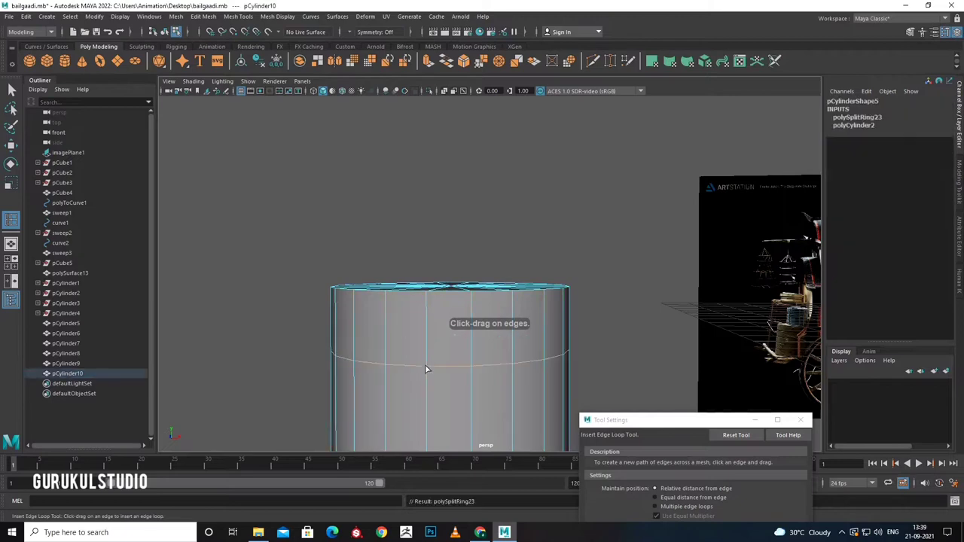
{"action": "right_click_drag", "start_coordinate": [430, 347], "coordinate": [478, 245]}
Extrude the top face band outward 0.077 into a lid-like rim.
{"action": "key", "text": "w"}
{"action": "double_click", "coordinate": [429, 341]}
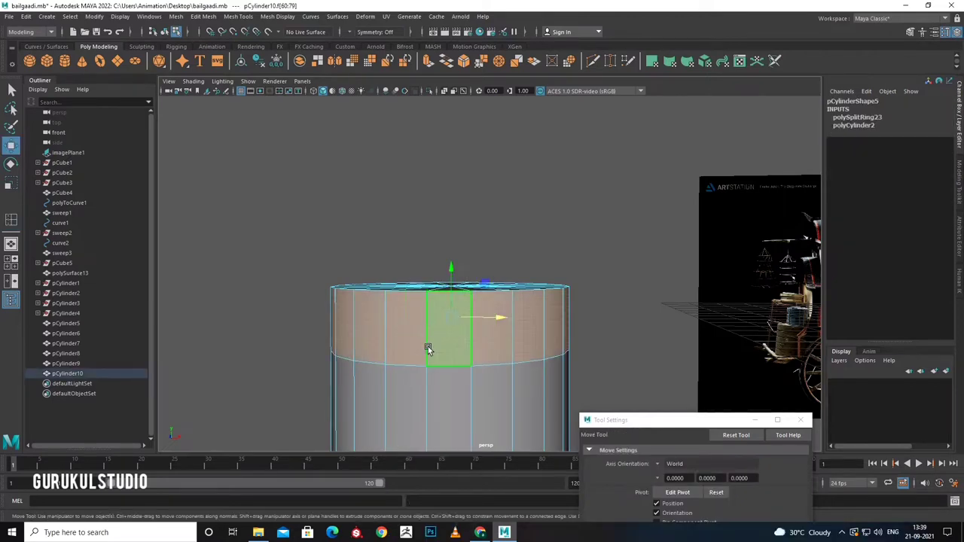
{"action": "key", "text": "ctrl+e"}
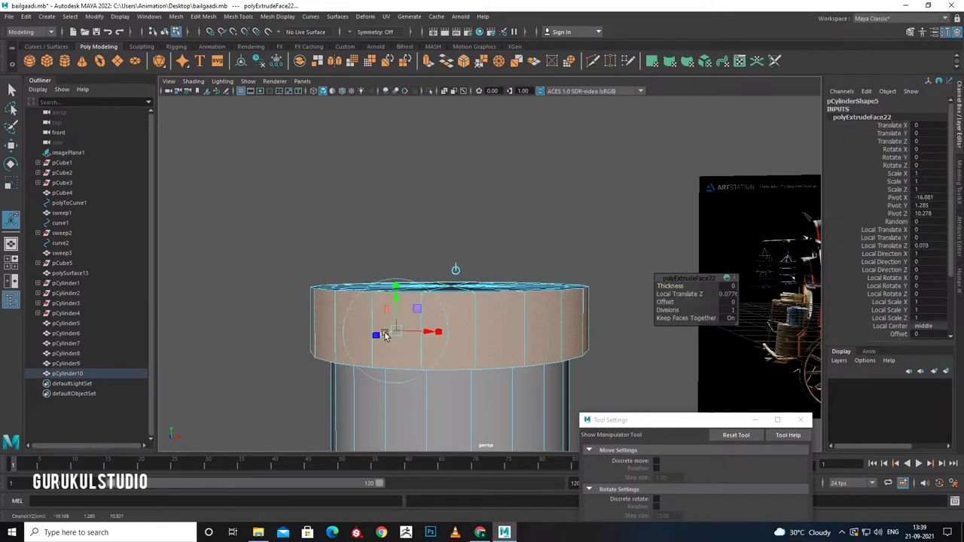
{"action": "mouse_move", "coordinate": [404, 333]}
{"action": "left_mouse_down", "text": "alt"}
{"action": "mouse_move", "coordinate": [409, 357]}
{"action": "mouse_move", "coordinate": [397, 366]}
{"action": "mouse_move", "coordinate": [351, 259]}
{"action": "left_mouse_up", "text": "alt"}
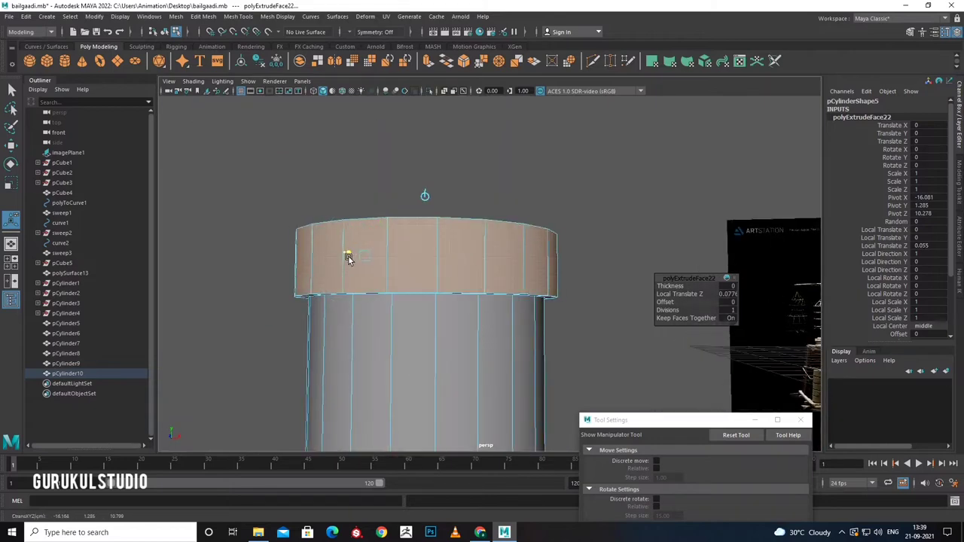
{"action": "key", "text": "q"}
{"action": "key", "text": "F8"}
Select a vertical edge on the cylinder in edge mode.
{"action": "scroll", "coordinate": [444, 324], "scroll_direction": "down", "scroll_amount": 5}
{"action": "scroll", "coordinate": [452, 334], "scroll_direction": "up", "scroll_amount": 3}
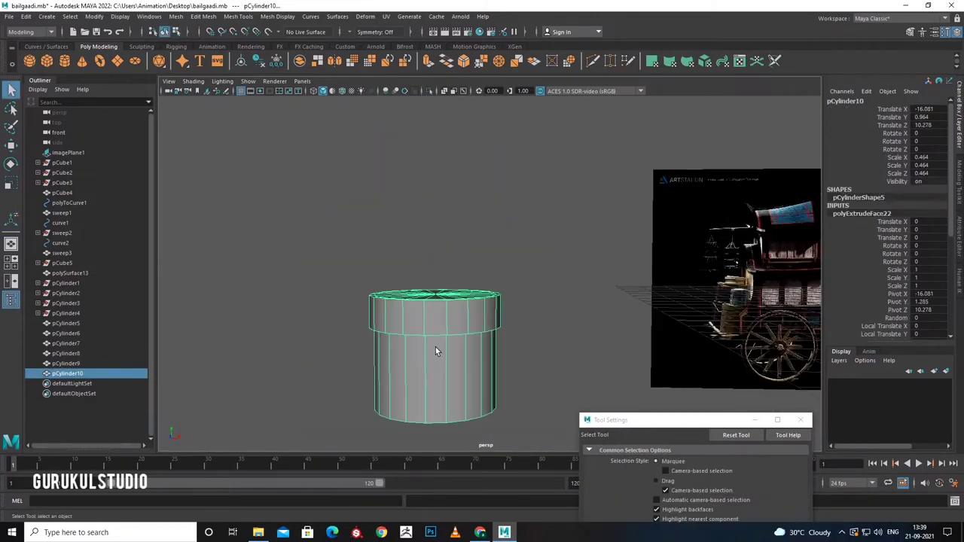
{"action": "scroll", "coordinate": [435, 347], "scroll_direction": "up", "scroll_amount": 2}
{"action": "scroll", "coordinate": [444, 335], "scroll_direction": "down", "scroll_amount": 3}
{"action": "right_click_drag", "start_coordinate": [454, 264], "coordinate": [455, 228]}
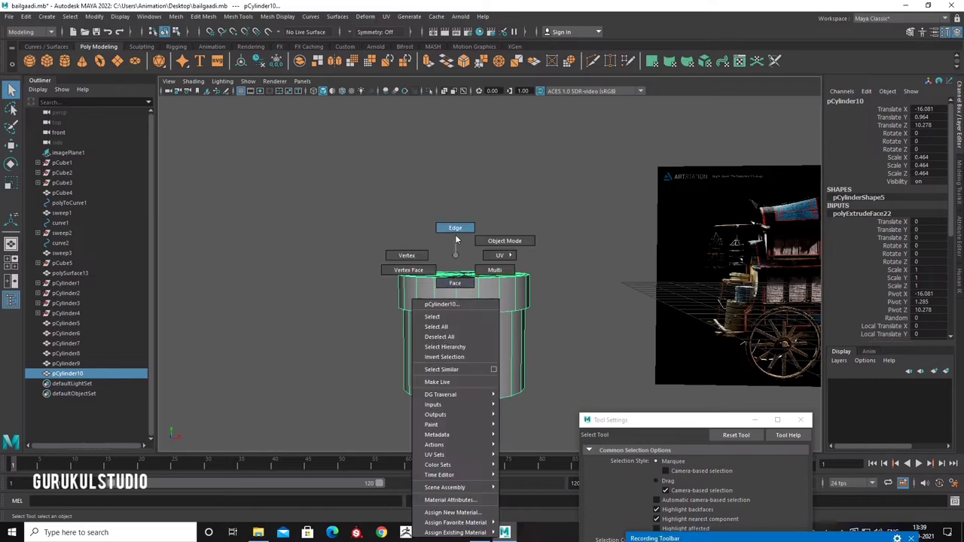
{"action": "left_click", "coordinate": [496, 343]}
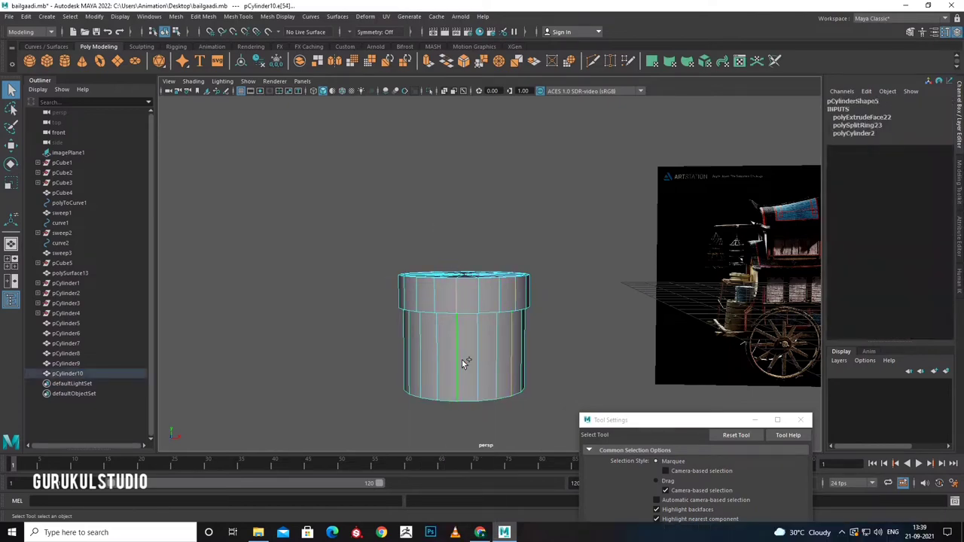
{"action": "left_click", "coordinate": [415, 374]}
{"action": "mouse_move", "coordinate": [421, 387]}
{"action": "left_mouse_down", "text": "alt"}
{"action": "mouse_move", "coordinate": [444, 314]}
{"action": "mouse_move", "coordinate": [456, 321]}
{"action": "left_mouse_up", "text": "alt"}
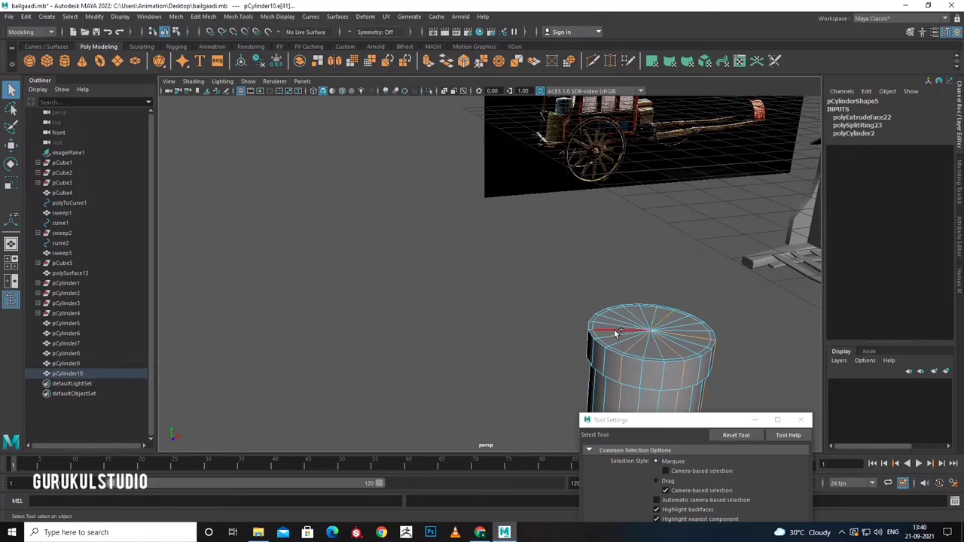
Convert the selected edges to a curve, view in wireframe, then undo the conversion.
{"action": "left_click", "coordinate": [71, 16]}
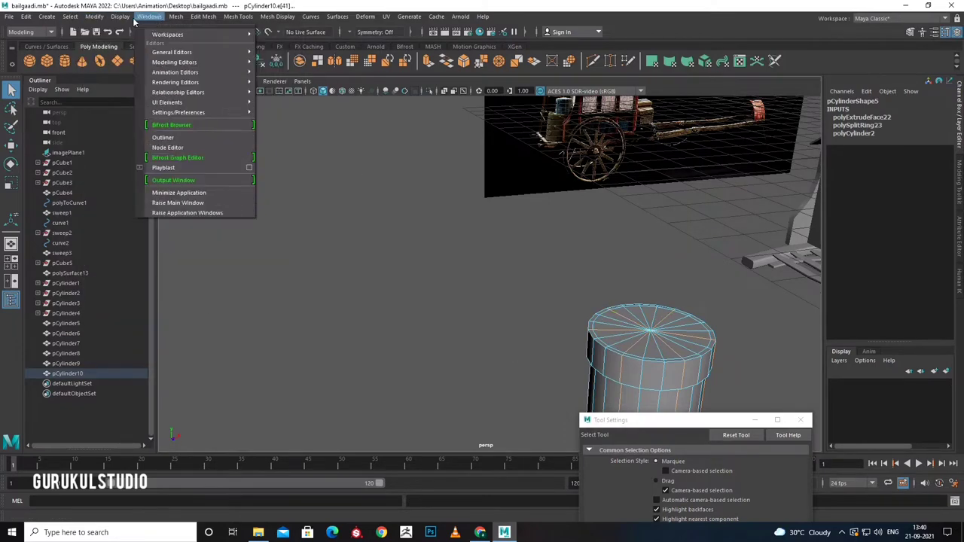
{"action": "mouse_move", "coordinate": [111, 260]}
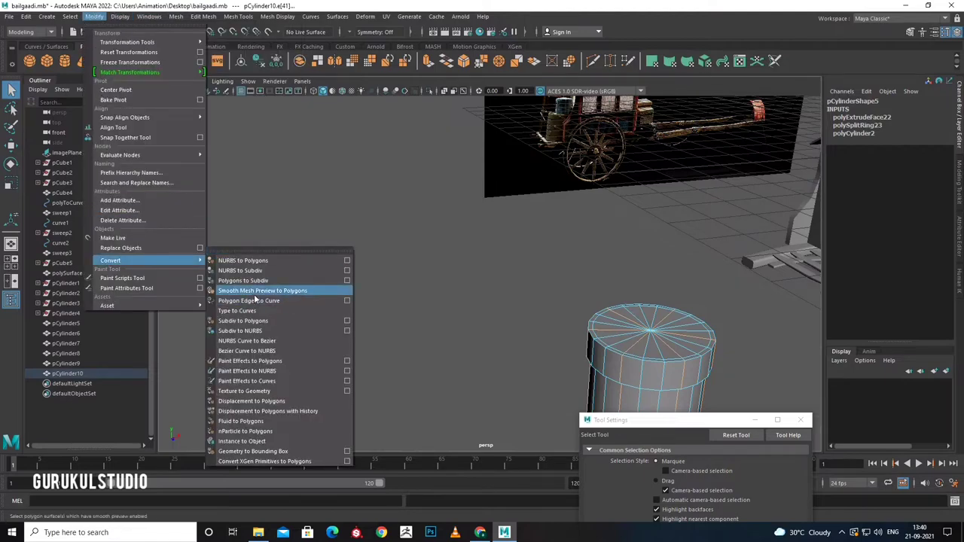
{"action": "left_click", "coordinate": [249, 300]}
{"action": "right_click_drag", "start_coordinate": [617, 260], "coordinate": [655, 243]}
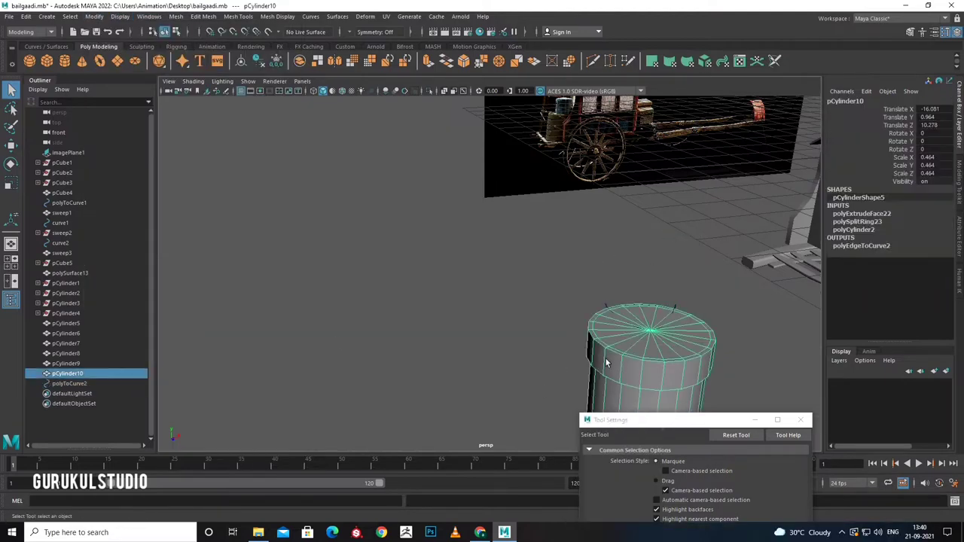
{"action": "left_click_drag", "start_coordinate": [605, 359], "coordinate": [572, 362], "text": "alt"}
{"action": "key", "text": "4"}
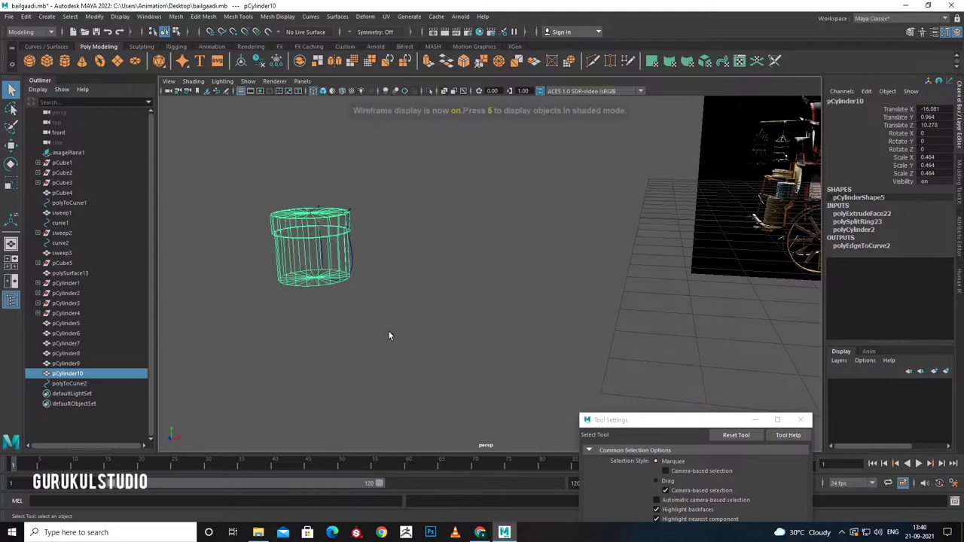
{"action": "key", "text": "f"}
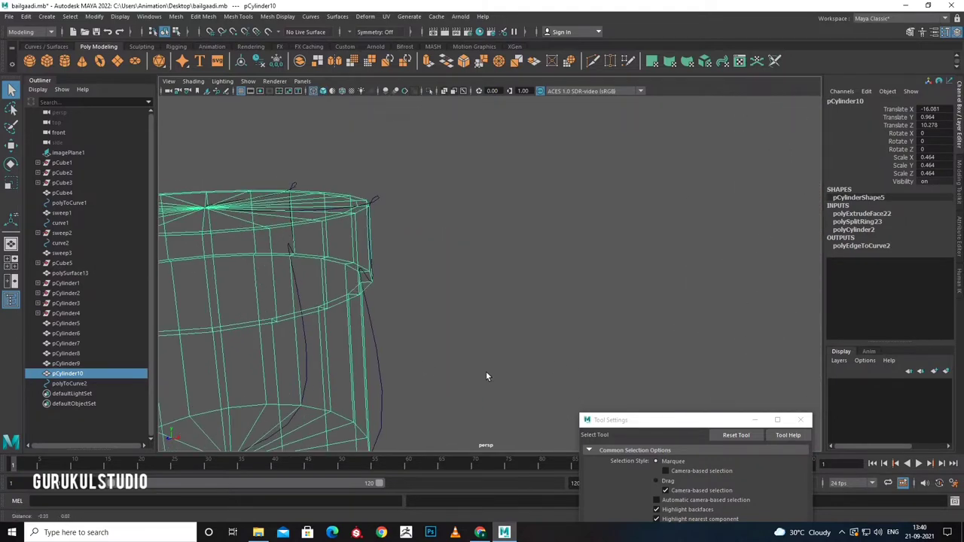
{"action": "key", "text": "ctrl+z"}
{"action": "key", "text": "ctrl+z"}
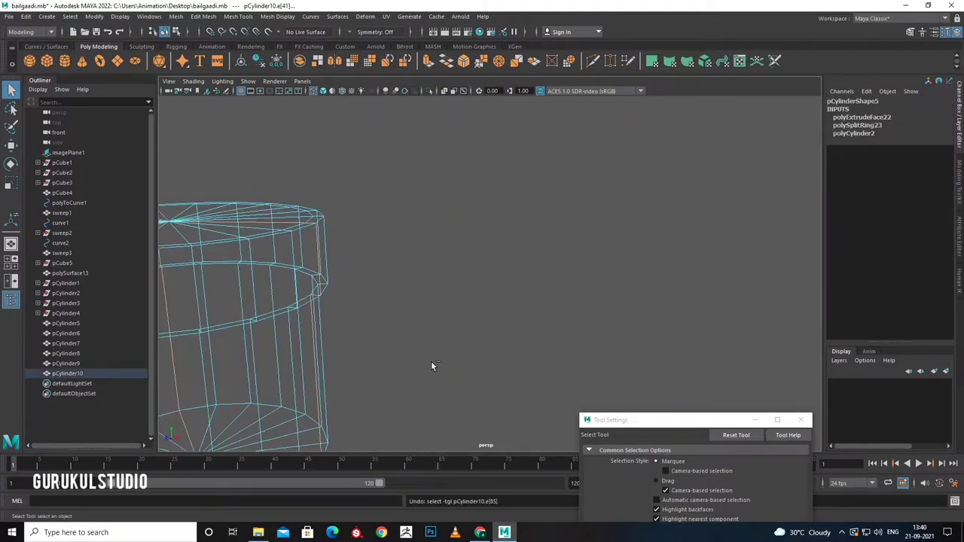
{"action": "key", "text": "["}
{"action": "key", "text": "["}
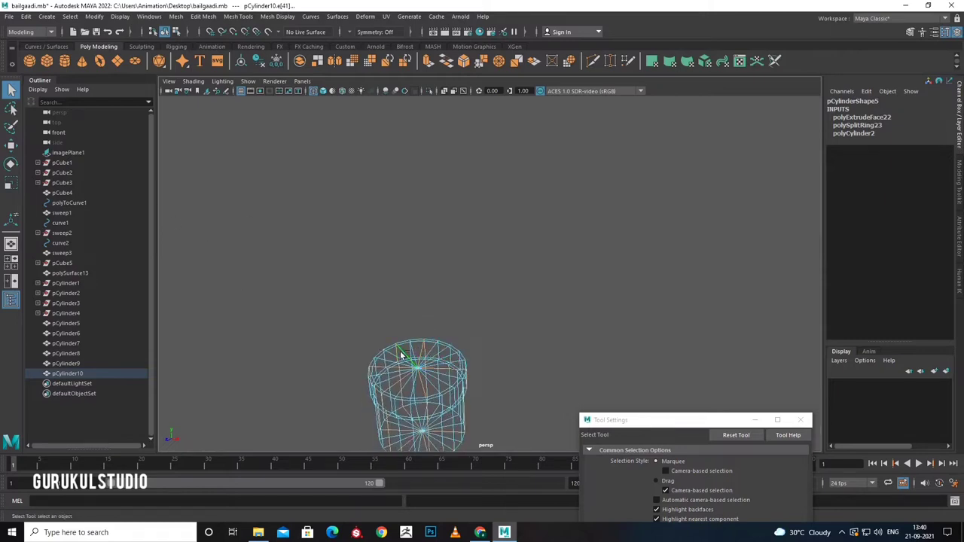
Convert the edges to curve polyToCurve2 via the Polygon Edges to Curve option box.
{"action": "left_click", "coordinate": [150, 16]}
{"action": "mouse_move", "coordinate": [111, 261]}
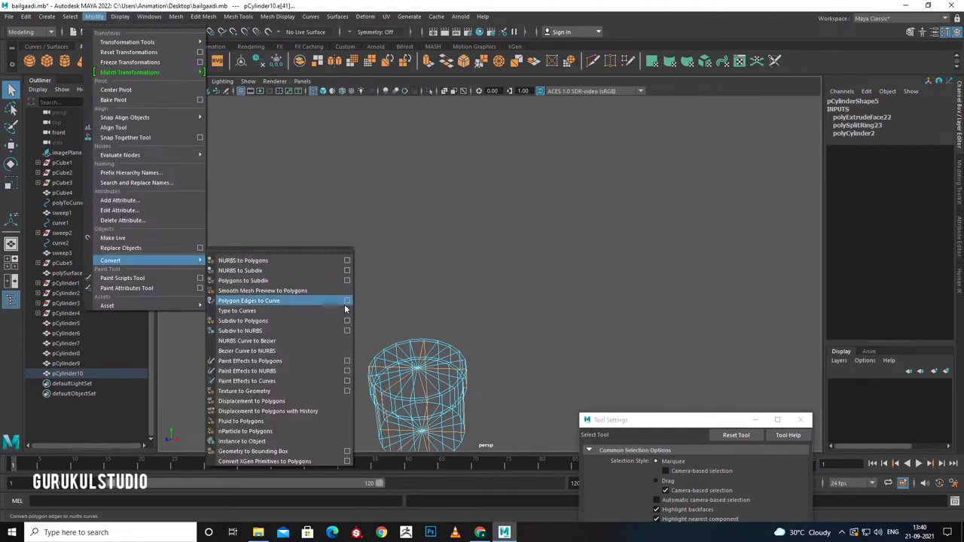
{"action": "left_click", "coordinate": [347, 301]}
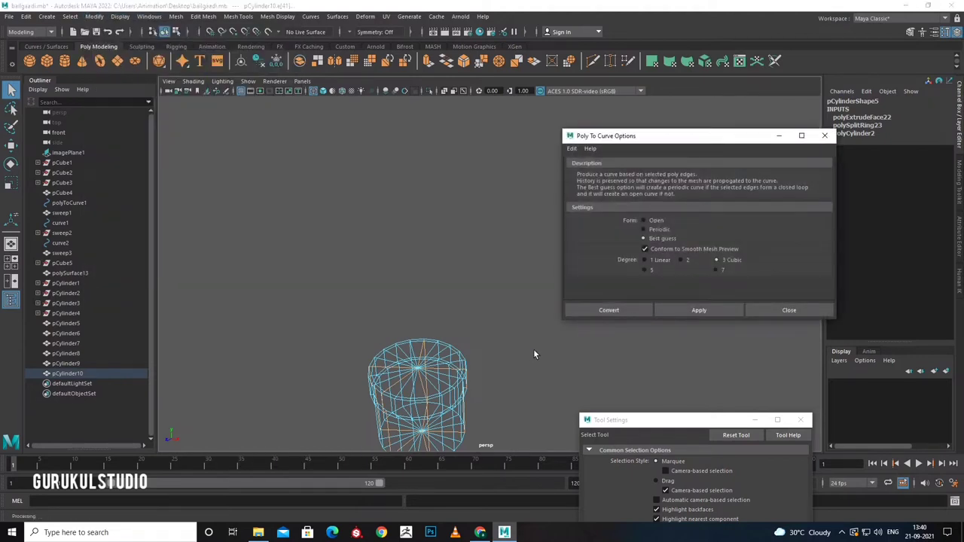
{"action": "left_click", "coordinate": [622, 309]}
{"action": "key", "text": "f"}
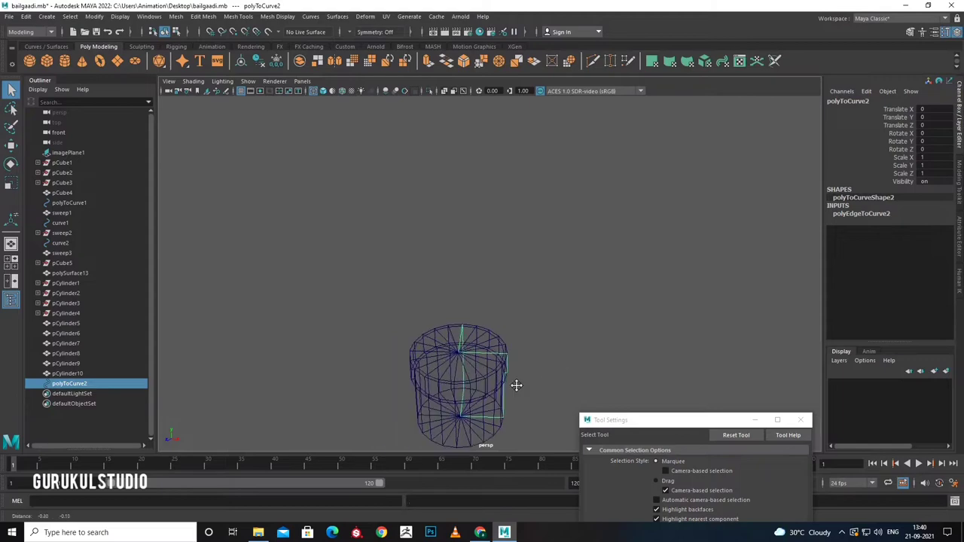
{"action": "scroll", "coordinate": [519, 348], "scroll_direction": "down", "scroll_amount": 2}
{"action": "scroll", "coordinate": [490, 313], "scroll_direction": "down", "scroll_amount": 2}
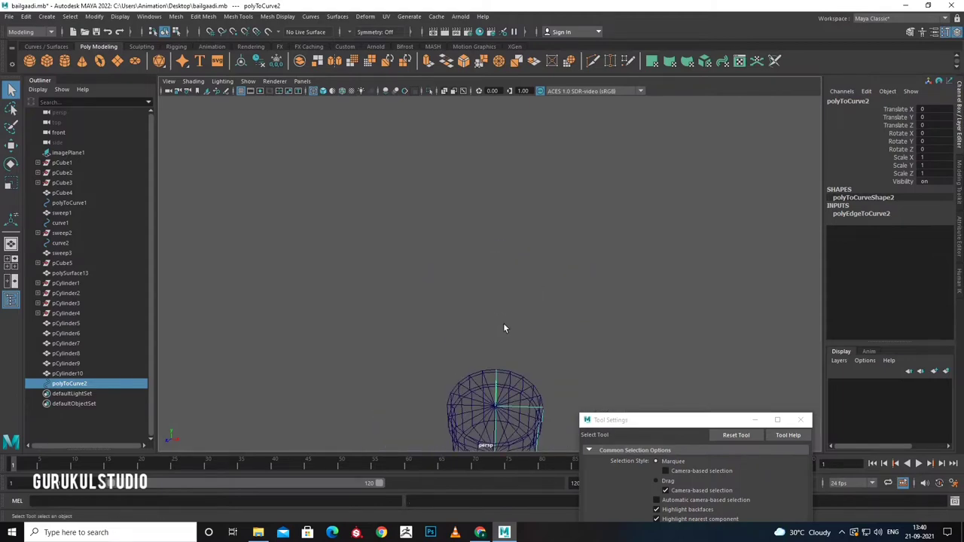
{"action": "key", "text": "space"}
{"action": "key", "text": "space"}
{"action": "left_click", "coordinate": [47, 16]}
Sweep a mesh, sweep4, along the curve, trying line and arc profiles.
{"action": "left_click", "coordinate": [67, 222]}
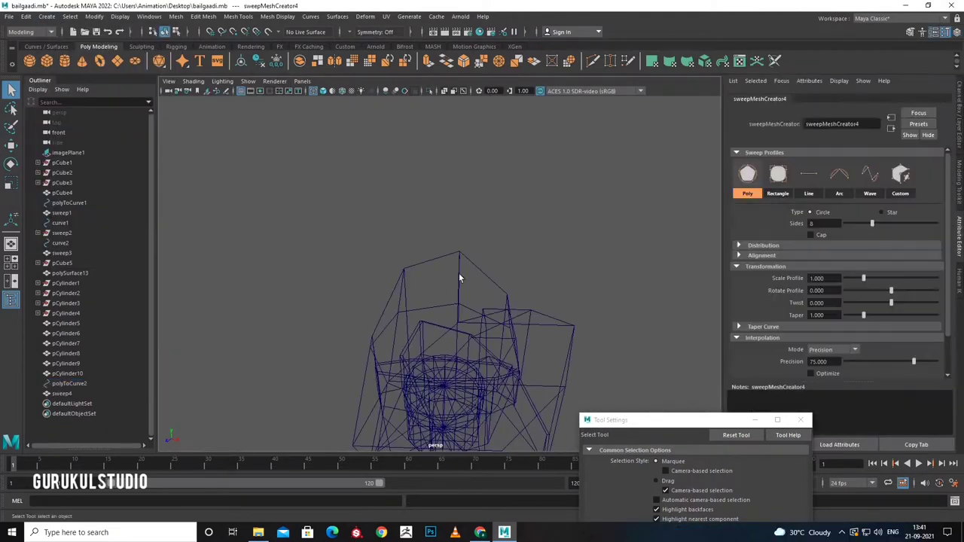
{"action": "left_click", "coordinate": [808, 175]}
{"action": "left_click_drag", "start_coordinate": [863, 246], "coordinate": [846, 250]}
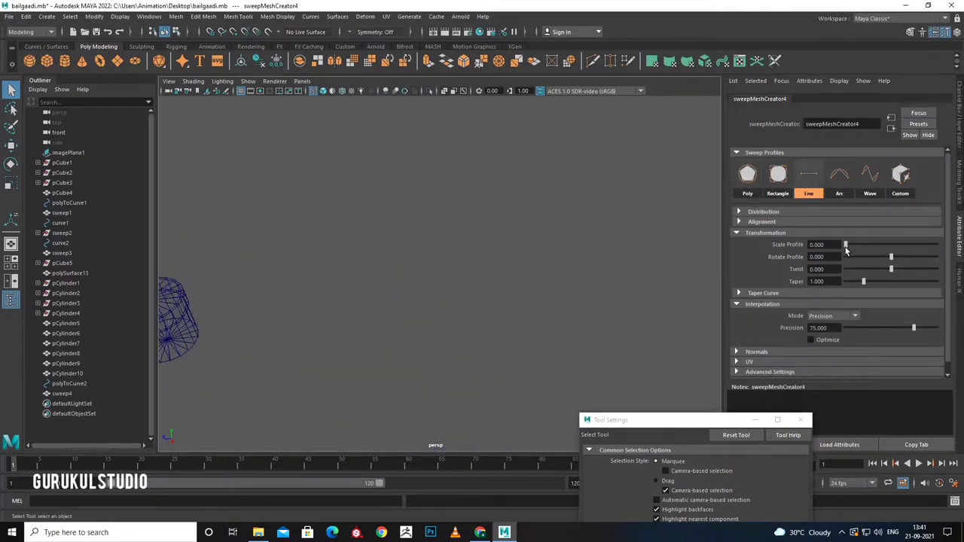
{"action": "key", "text": "5"}
{"action": "key", "text": "f"}
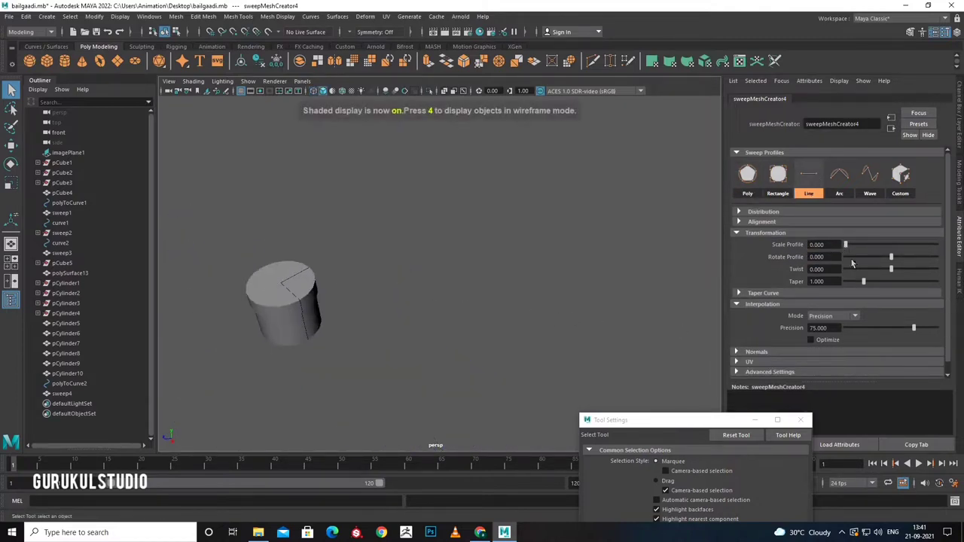
{"action": "left_click_drag", "start_coordinate": [846, 246], "coordinate": [848, 246]}
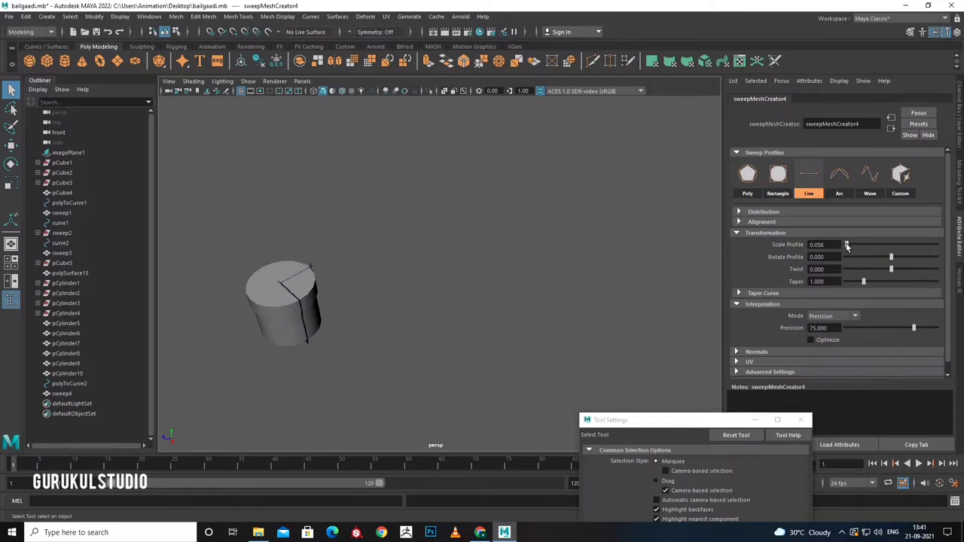
{"action": "left_click", "coordinate": [839, 175]}
{"action": "scroll", "coordinate": [565, 324], "scroll_direction": "up", "scroll_amount": 5}
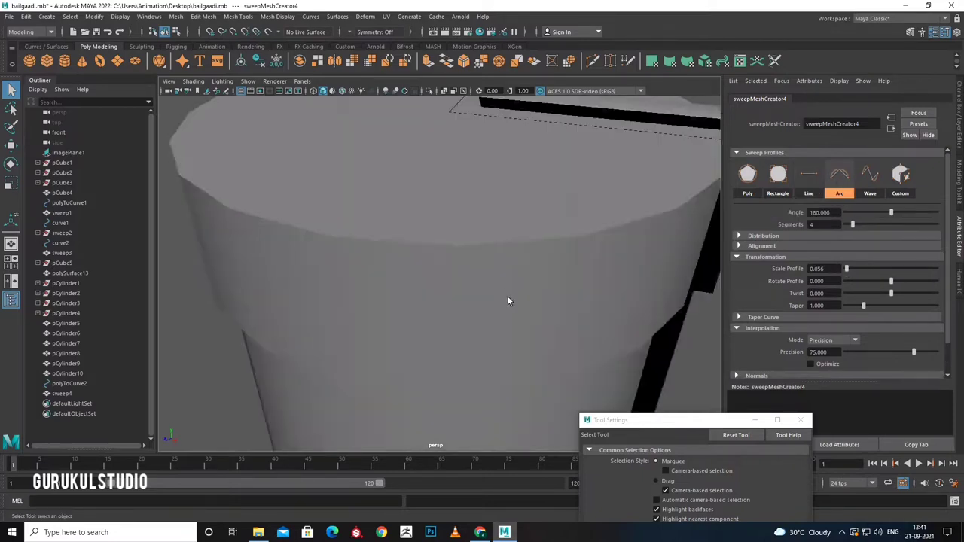
{"action": "left_click_drag", "start_coordinate": [508, 304], "coordinate": [690, 299], "text": "alt"}
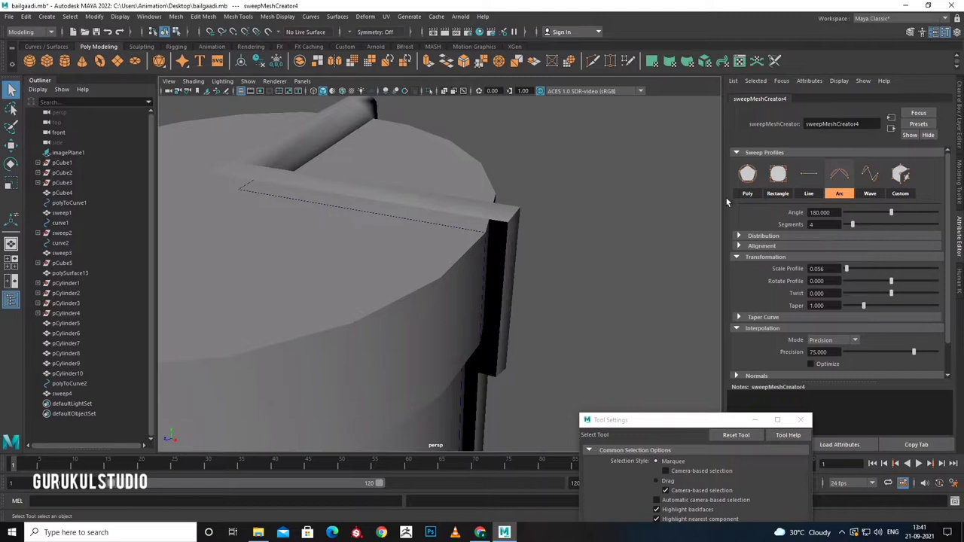
Make the sweep profile a round tube with scale 0.02.
{"action": "left_click", "coordinate": [748, 176]}
{"action": "left_click_drag", "start_coordinate": [601, 278], "coordinate": [830, 280], "text": "alt"}
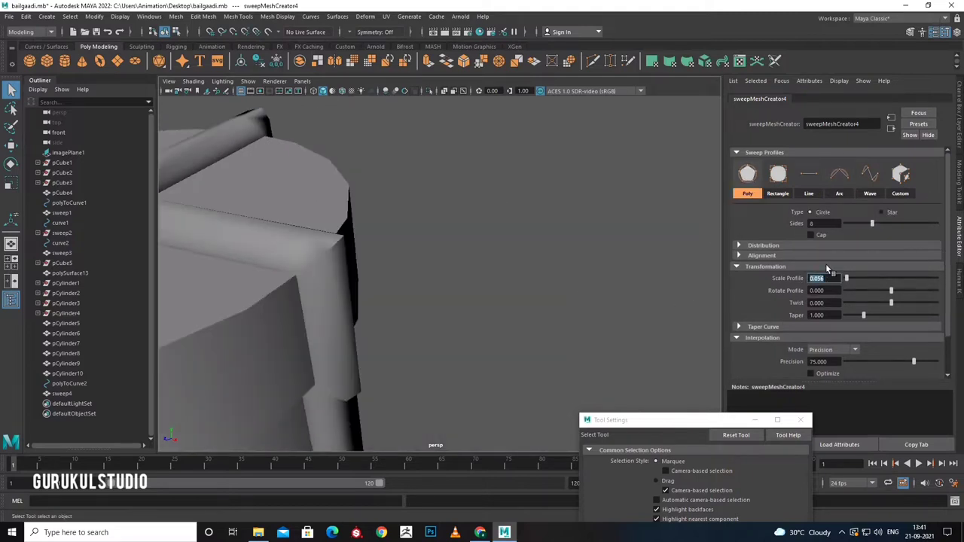
{"action": "type", "text": "0.01"}
{"action": "key", "text": "Return"}
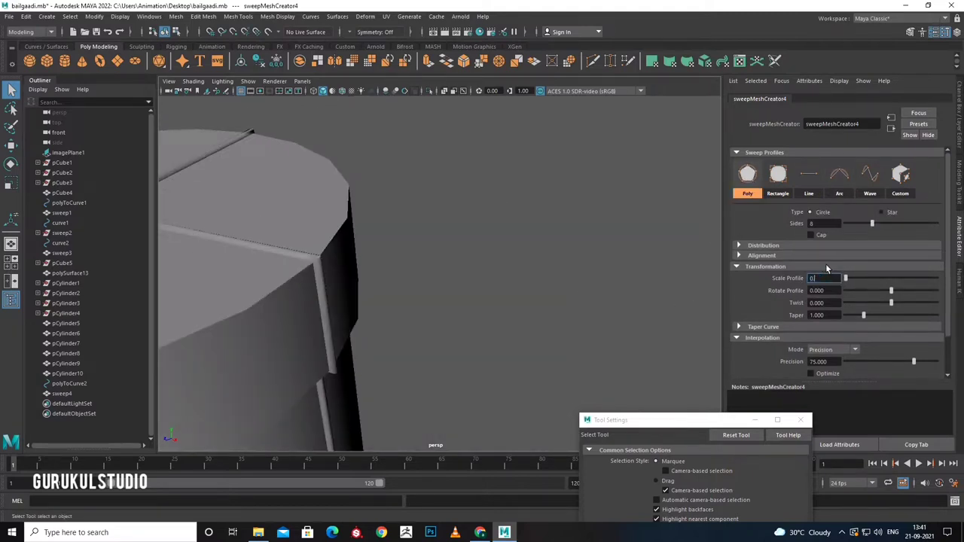
{"action": "type", "text": ".03"}
{"action": "key", "text": "Return"}
{"action": "type", "text": "0.02"}
{"action": "key", "text": "Return"}
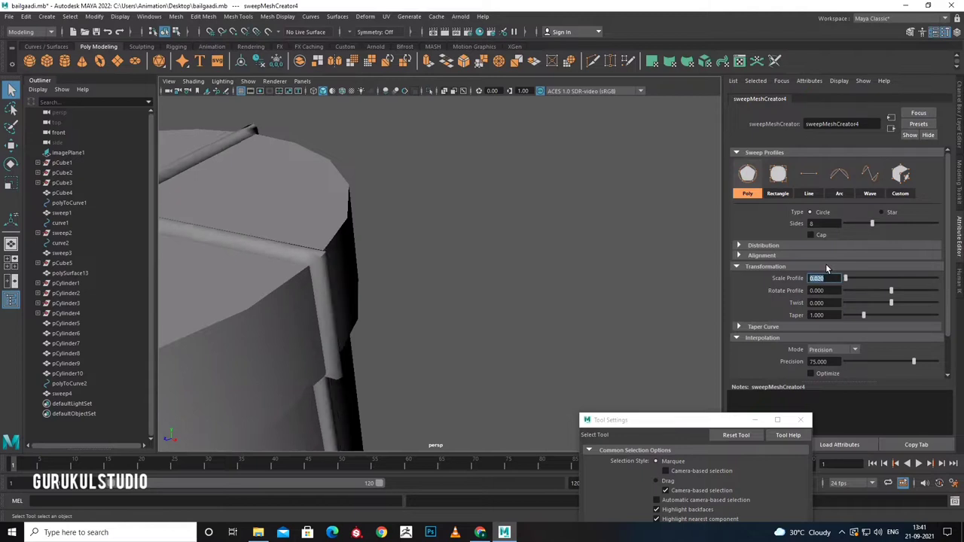
Raise interpolation precision to 81.667 and set interpolation mode to EP to EP.
{"action": "left_click_drag", "start_coordinate": [913, 362], "coordinate": [919, 365]}
{"action": "left_click", "coordinate": [832, 350]}
{"action": "left_click", "coordinate": [821, 361]}
{"action": "scroll", "coordinate": [465, 347], "scroll_direction": "down", "scroll_amount": 5}
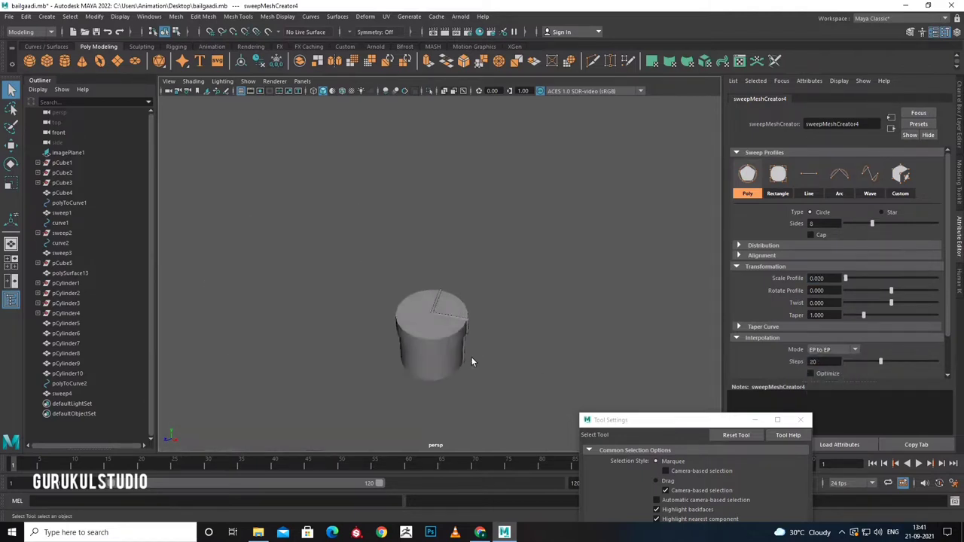
{"action": "scroll", "coordinate": [471, 362], "scroll_direction": "up", "scroll_amount": 5}
Select the sweep4 strap, then deselect it and select the cylinder.
{"action": "left_click", "coordinate": [423, 389]}
{"action": "right_click", "coordinate": [449, 388]}
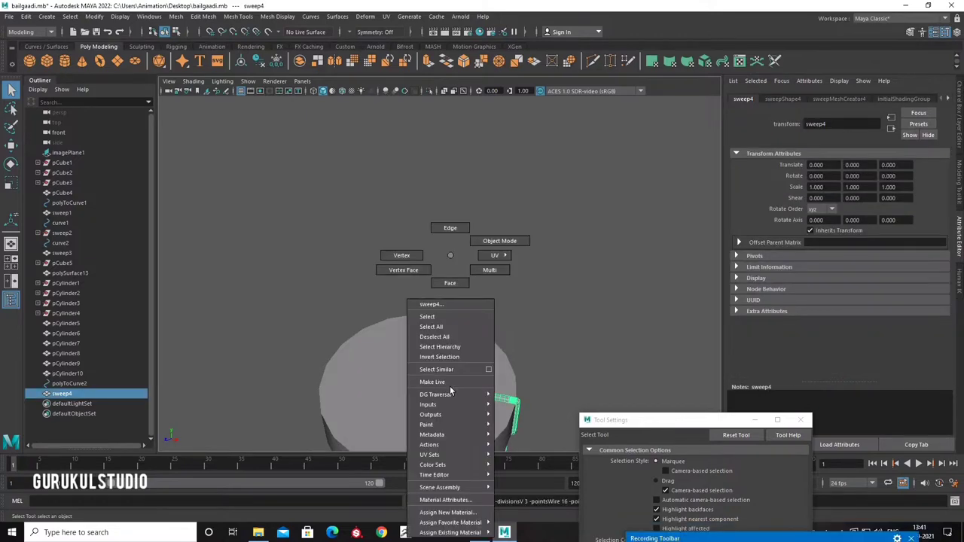
{"action": "left_click", "coordinate": [490, 301]}
{"action": "scroll", "coordinate": [490, 300], "scroll_direction": "up", "scroll_amount": 5}
{"action": "scroll", "coordinate": [421, 392], "scroll_direction": "down", "scroll_amount": 5}
{"action": "scroll", "coordinate": [470, 376], "scroll_direction": "up", "scroll_amount": 3}
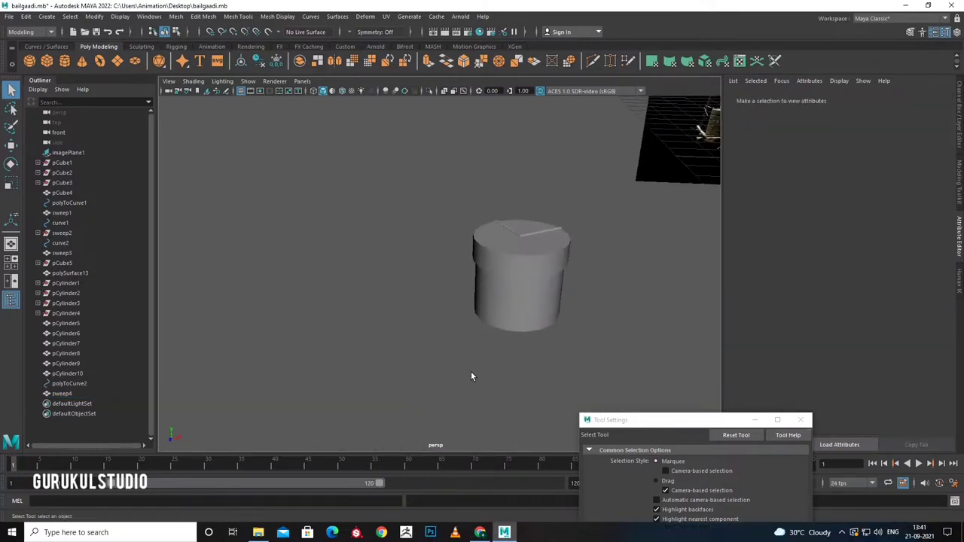
{"action": "left_click", "coordinate": [506, 305]}
Convert the cylinder's top edges into a new curve, polyToCurve3.
{"action": "left_click_drag", "start_coordinate": [507, 305], "coordinate": [514, 322], "text": "alt"}
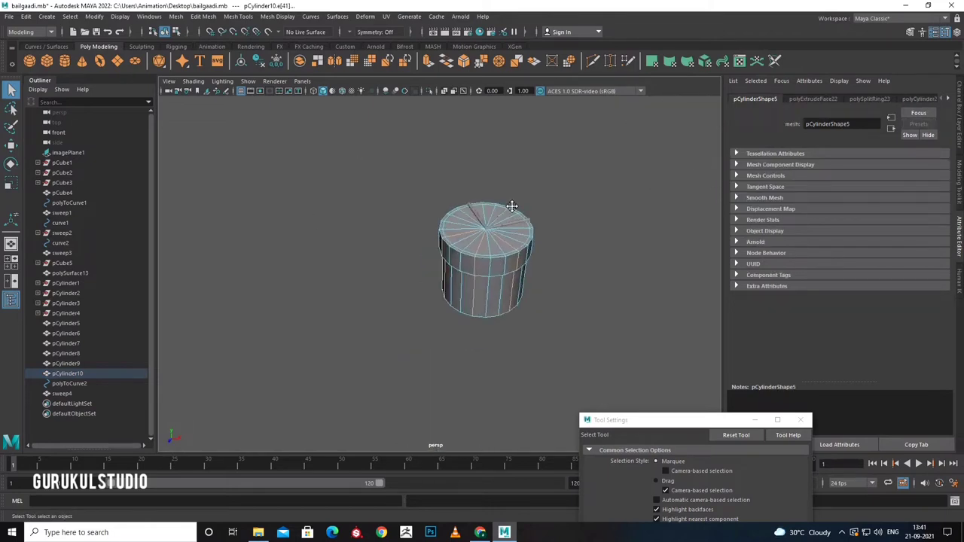
{"action": "left_click_drag", "start_coordinate": [513, 321], "coordinate": [500, 232], "text": "alt"}
{"action": "left_click_drag", "start_coordinate": [379, 293], "coordinate": [455, 343]}
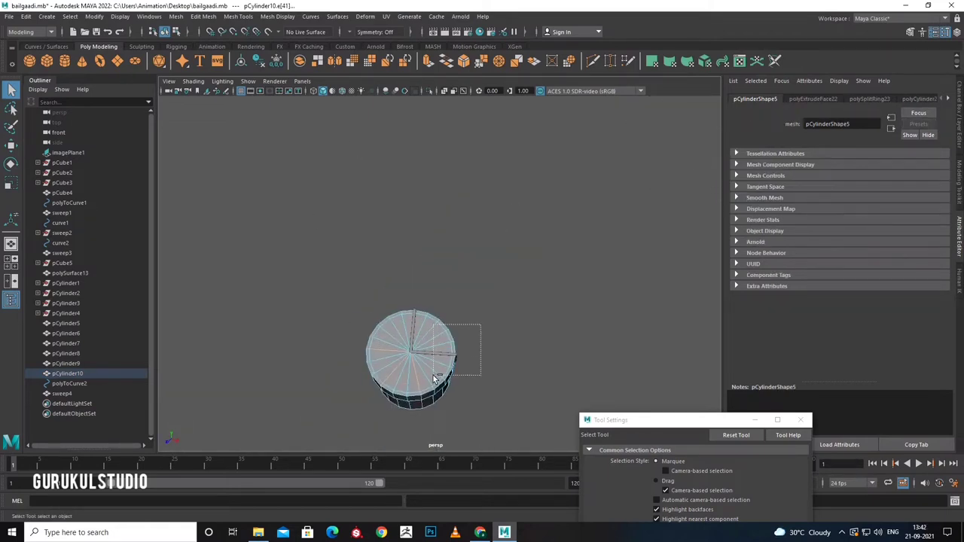
{"action": "mouse_move", "coordinate": [467, 379]}
{"action": "left_mouse_down", "text": "alt"}
{"action": "mouse_move", "coordinate": [447, 334]}
{"action": "mouse_move", "coordinate": [466, 349]}
{"action": "left_mouse_up", "text": "alt"}
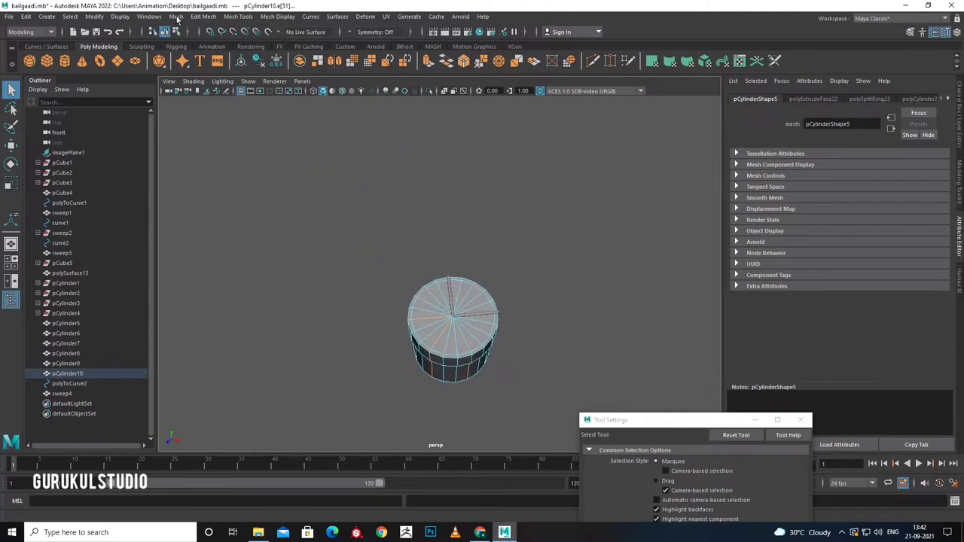
{"action": "left_click", "coordinate": [94, 15]}
{"action": "mouse_move", "coordinate": [111, 260]}
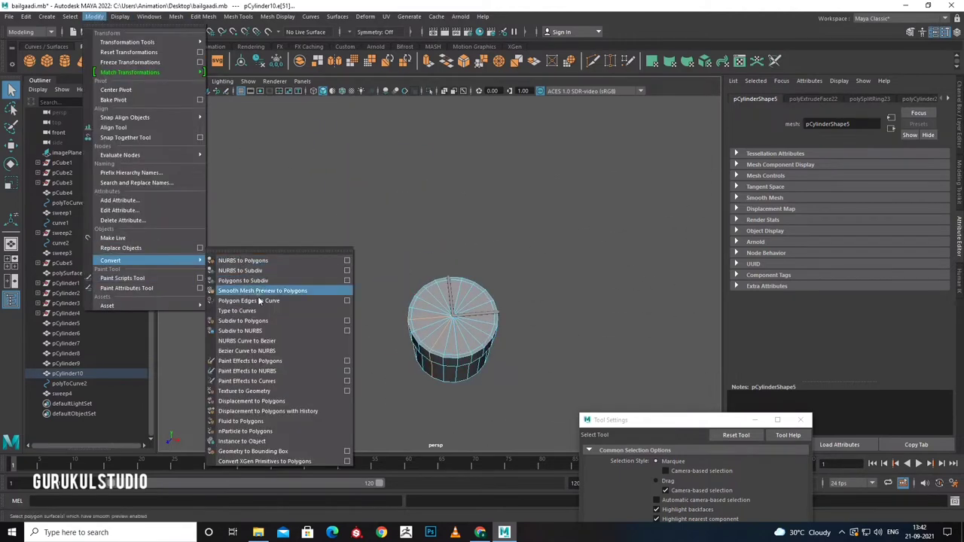
{"action": "left_click", "coordinate": [259, 301]}
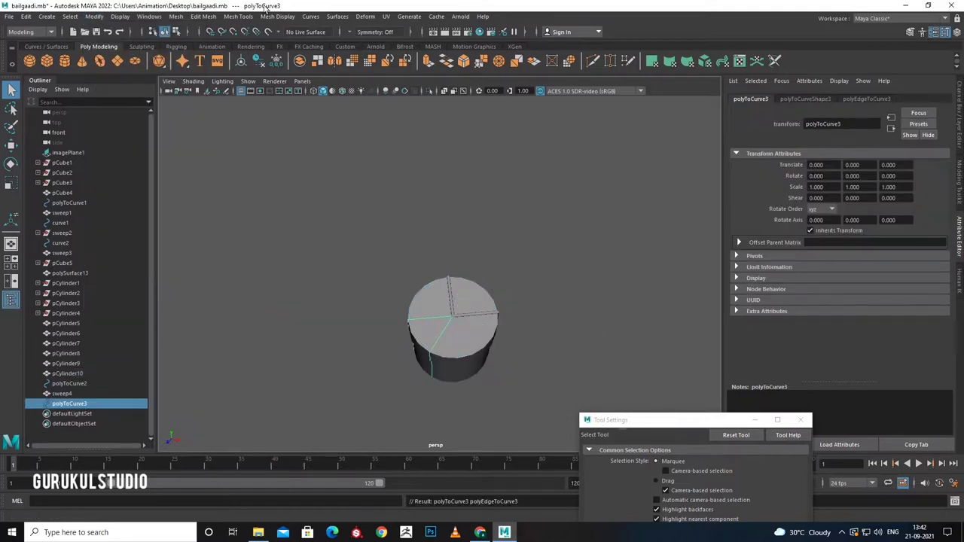
Sweep a mesh, sweep5, along the curve with a thin 0.020 profile.
{"action": "left_click", "coordinate": [70, 16]}
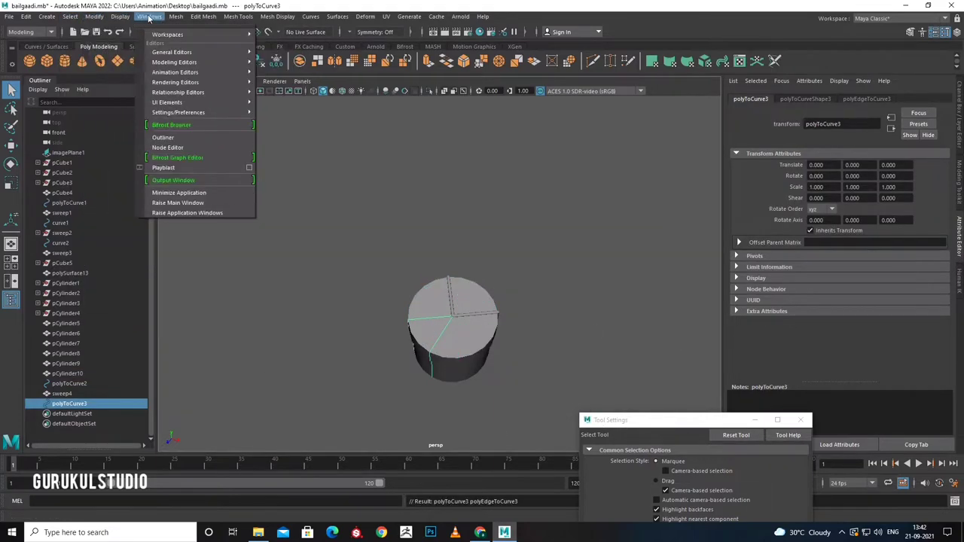
{"action": "mouse_move", "coordinate": [46, 16]}
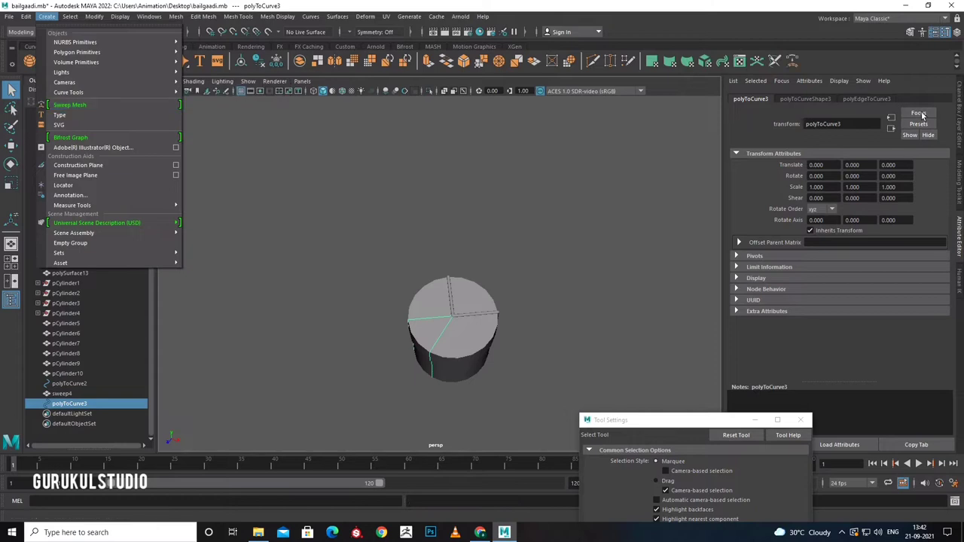
{"action": "key", "text": "g"}
{"action": "left_click_drag", "start_coordinate": [850, 286], "coordinate": [846, 278]}
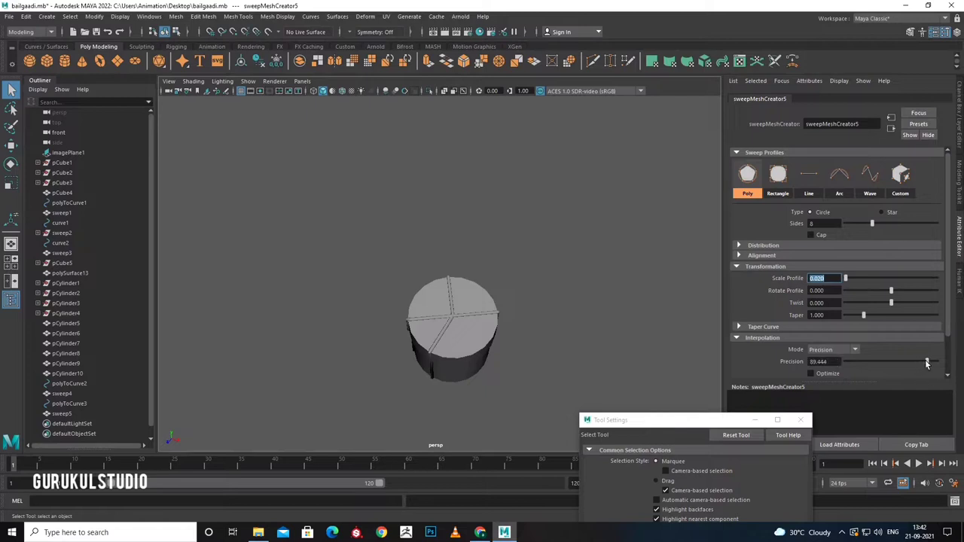
{"action": "left_click", "coordinate": [443, 338]}
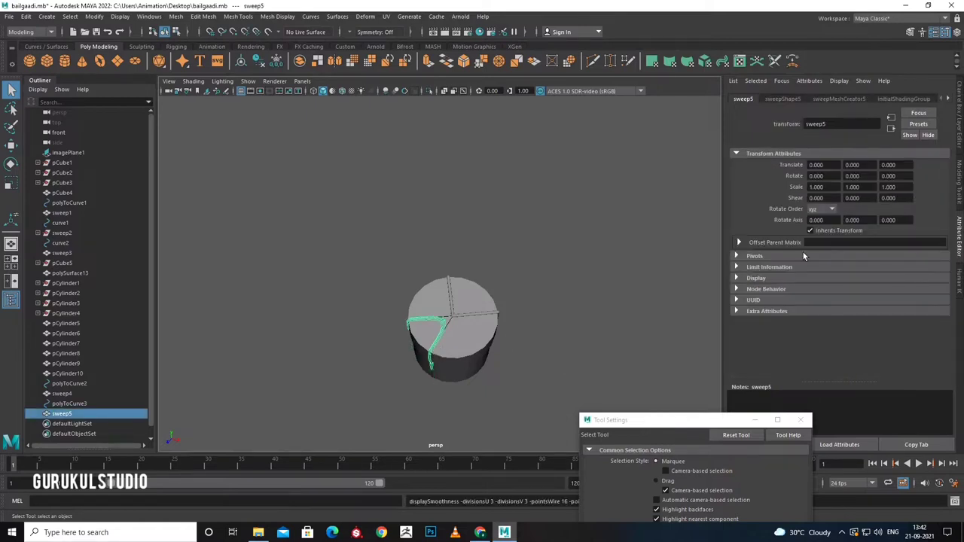
{"action": "scroll", "coordinate": [584, 355], "scroll_direction": "up", "scroll_amount": 5}
{"action": "left_click_drag", "start_coordinate": [584, 355], "coordinate": [604, 314], "text": "alt"}
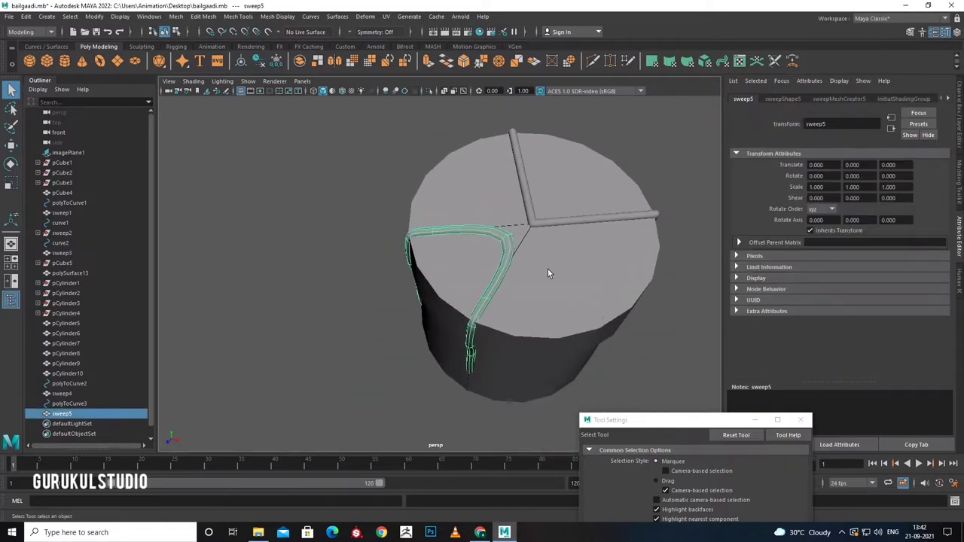
Raise the sweep5 precision to 100 and orbit out to the cart scene.
{"action": "left_click", "coordinate": [836, 99]}
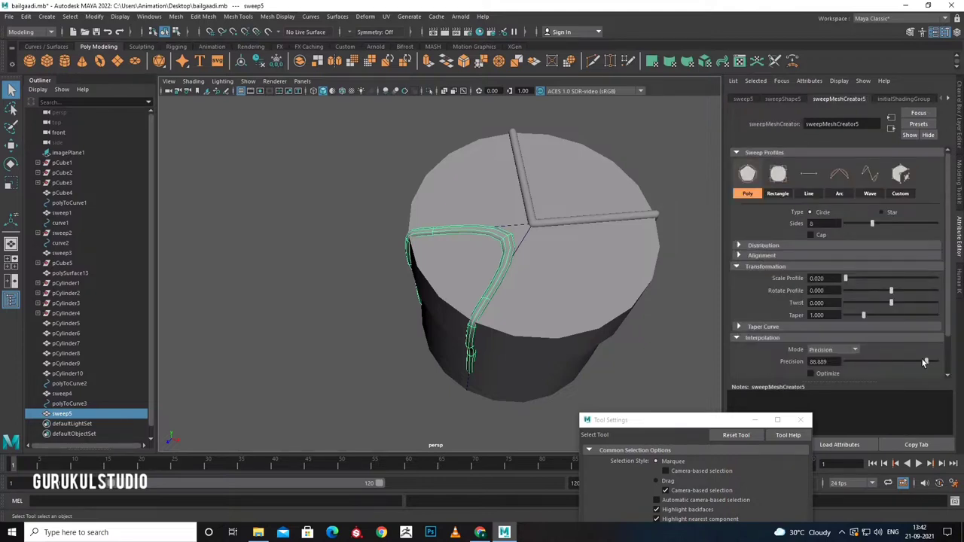
{"action": "left_click_drag", "start_coordinate": [925, 362], "coordinate": [941, 364]}
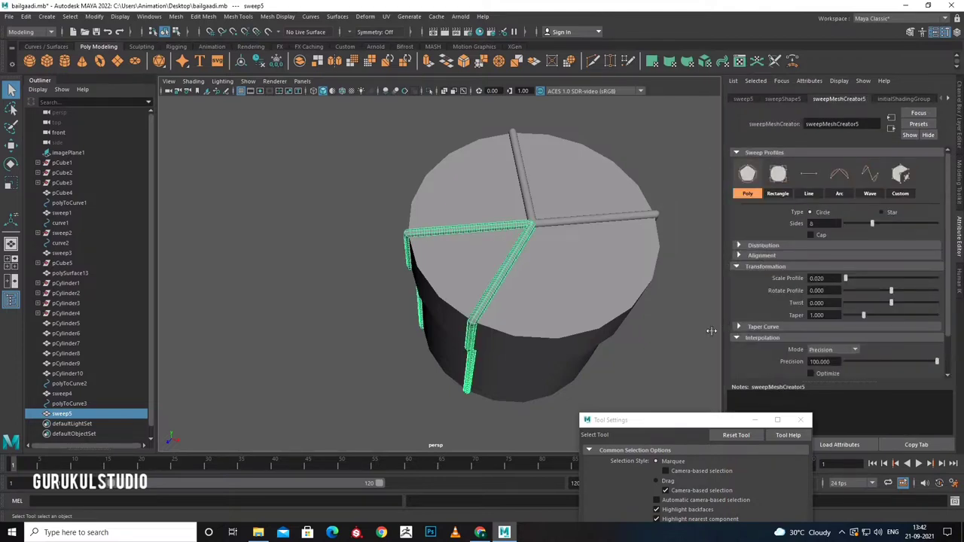
{"action": "scroll", "coordinate": [659, 332], "scroll_direction": "up", "scroll_amount": 5}
{"action": "left_click_drag", "start_coordinate": [659, 331], "coordinate": [501, 243], "text": "alt"}
{"action": "right_click_drag", "start_coordinate": [494, 198], "coordinate": [557, 183]}
{"action": "scroll", "coordinate": [568, 317], "scroll_direction": "down", "scroll_amount": 5}
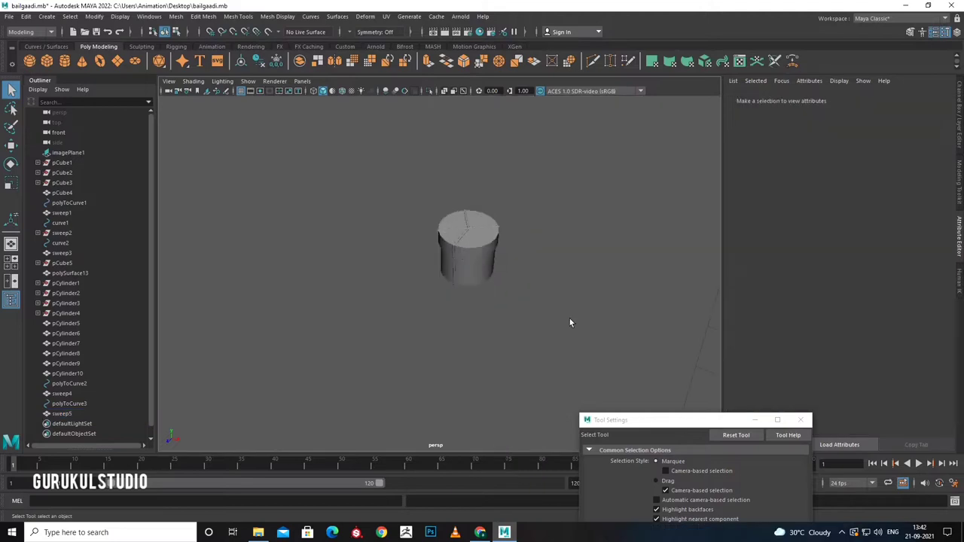
{"action": "mouse_move", "coordinate": [555, 361]}
{"action": "left_mouse_down", "text": "alt"}
{"action": "mouse_move", "coordinate": [596, 288]}
{"action": "mouse_move", "coordinate": [579, 326]}
{"action": "mouse_move", "coordinate": [546, 355]}
{"action": "mouse_move", "coordinate": [373, 223]}
{"action": "mouse_move", "coordinate": [430, 299]}
{"action": "mouse_move", "coordinate": [471, 245]}
{"action": "left_mouse_up", "text": "alt"}
Snap the pivot of strap sweep4 to the lid centre.
{"action": "left_click", "coordinate": [544, 357]}
{"action": "scroll", "coordinate": [471, 244], "scroll_direction": "down", "scroll_amount": 3}
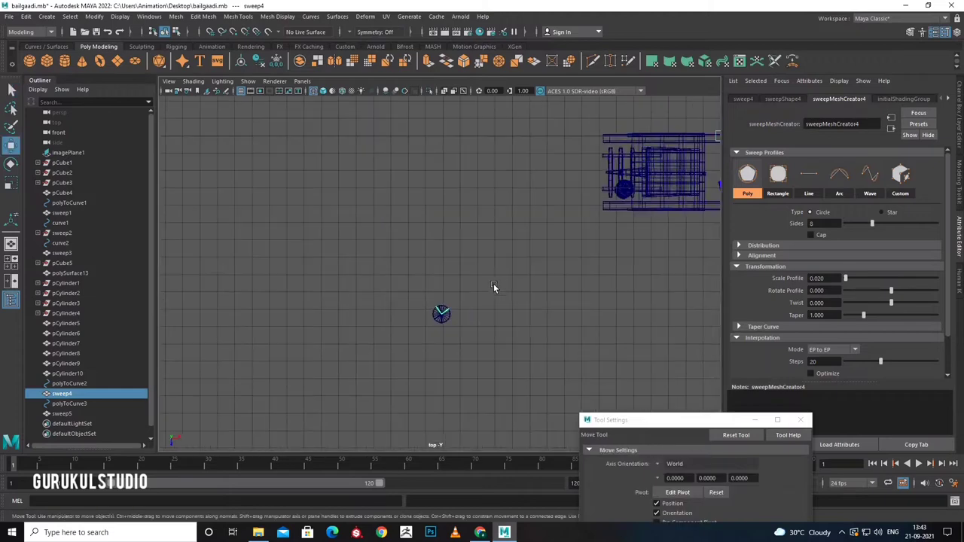
{"action": "key", "text": "w"}
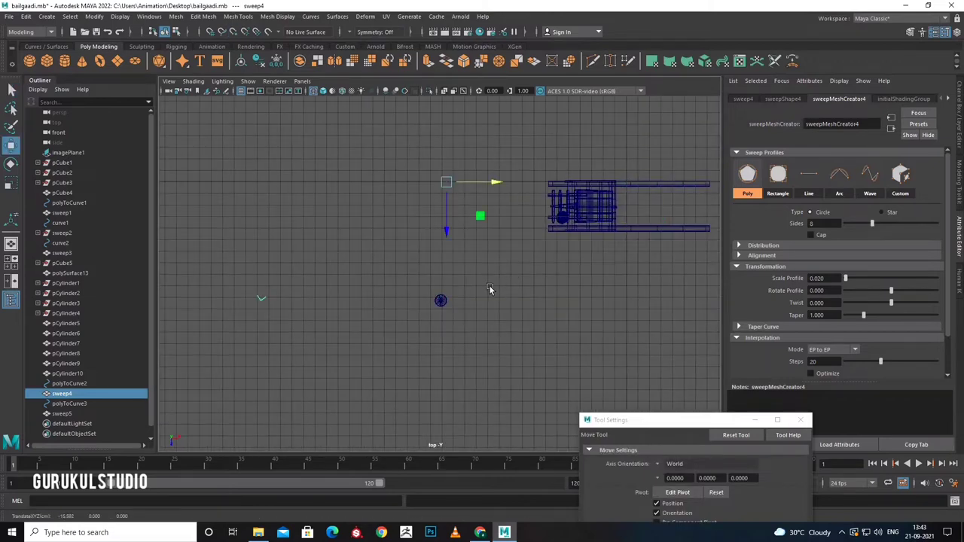
{"action": "mouse_move", "coordinate": [489, 286]}
{"action": "middle_mouse_down"}
{"action": "mouse_move", "coordinate": [549, 269]}
{"action": "mouse_move", "coordinate": [366, 387]}
{"action": "middle_mouse_up"}
{"action": "scroll", "coordinate": [364, 387], "scroll_direction": "up", "scroll_amount": 5}
{"action": "scroll", "coordinate": [425, 378], "scroll_direction": "up", "scroll_amount": 5}
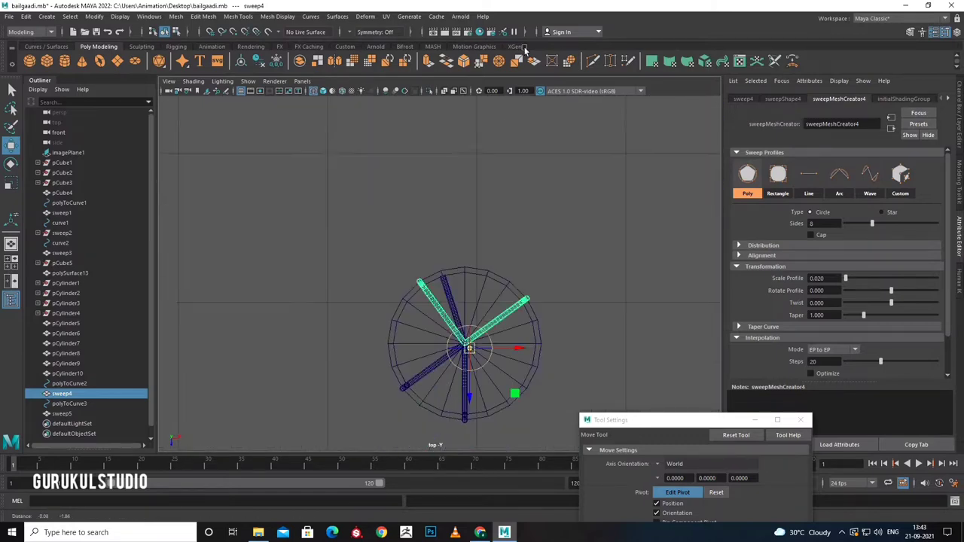
{"action": "middle_click_drag", "start_coordinate": [451, 344], "coordinate": [501, 305], "text": "alt"}
{"action": "left_click_drag", "start_coordinate": [502, 304], "coordinate": [483, 290]}
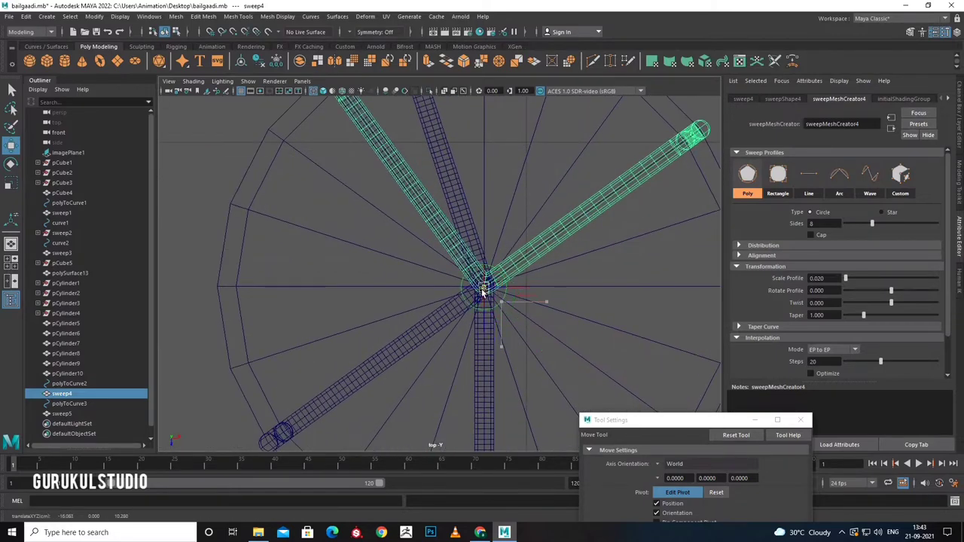
Duplicate and rotate the strap twice, creating sweep6 and sweep7 across the lid.
{"action": "key", "text": "ctrl+d"}
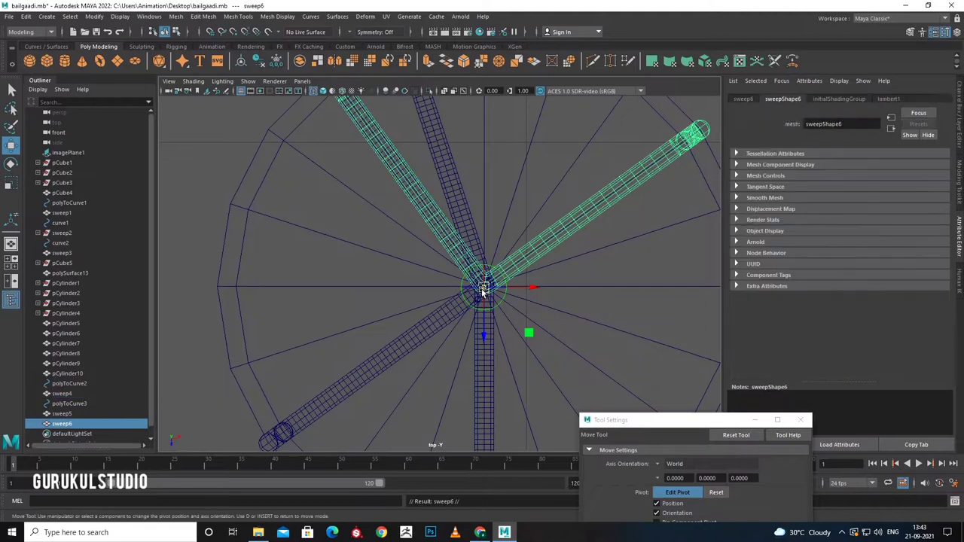
{"action": "key", "text": "e"}
{"action": "mouse_move", "coordinate": [485, 270]}
{"action": "left_mouse_down"}
{"action": "mouse_move", "coordinate": [492, 250]}
{"action": "mouse_move", "coordinate": [482, 246]}
{"action": "left_mouse_up"}
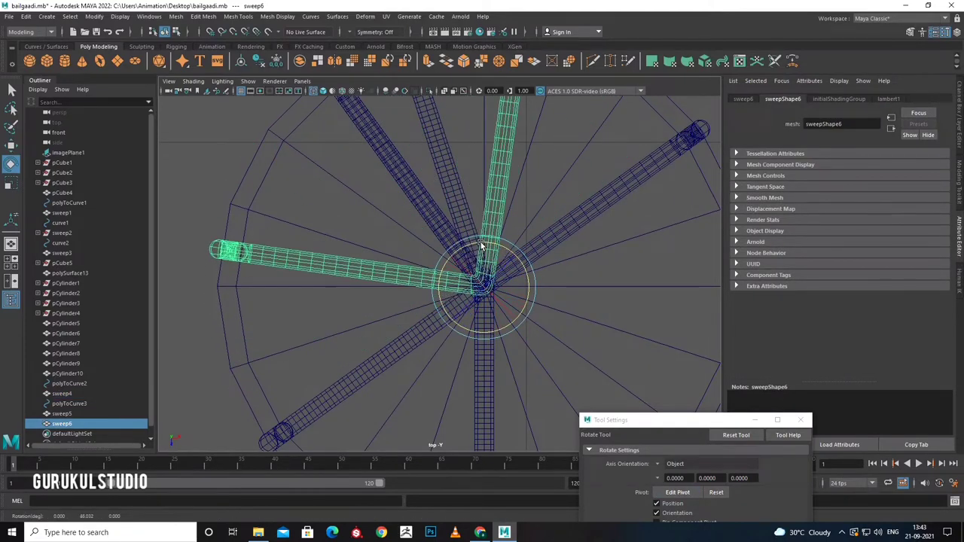
{"action": "key", "text": "ctrl+d"}
{"action": "left_click_drag", "start_coordinate": [482, 245], "coordinate": [556, 289]}
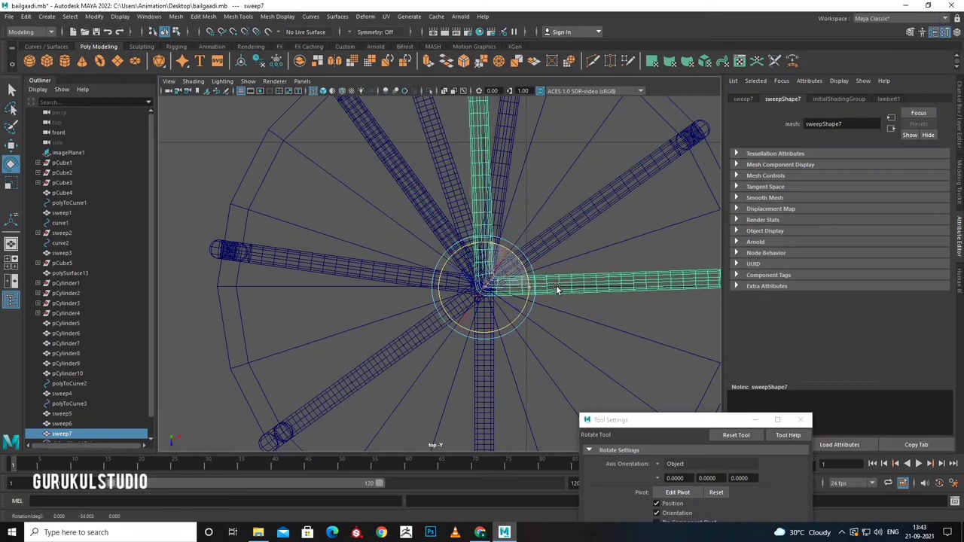
Undo a stray lid face selection, clear selection, and return to single perspective view.
{"action": "right_click", "coordinate": [513, 246]}
{"action": "key", "text": "f"}
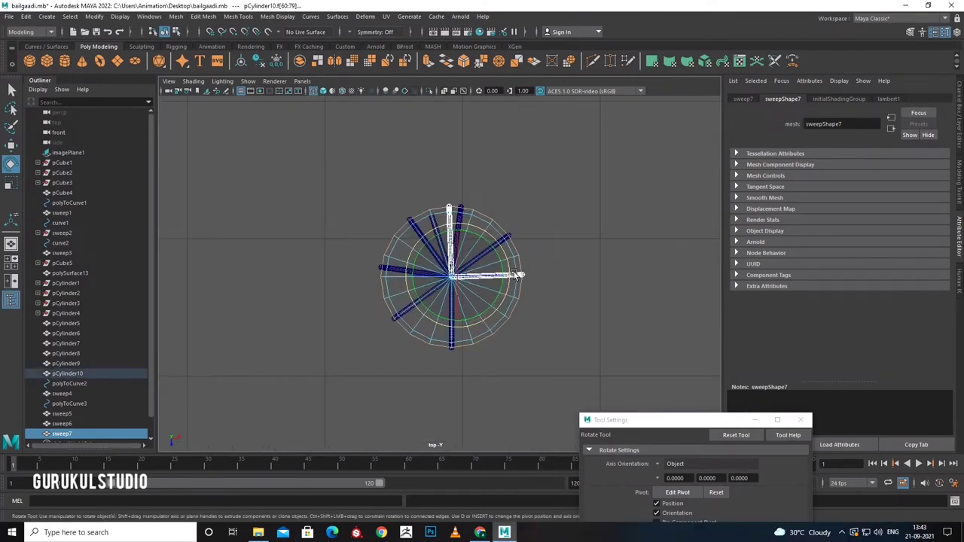
{"action": "scroll", "coordinate": [514, 272], "scroll_direction": "up", "scroll_amount": 2}
{"action": "scroll", "coordinate": [504, 259], "scroll_direction": "up", "scroll_amount": 1}
{"action": "left_click", "coordinate": [502, 255]}
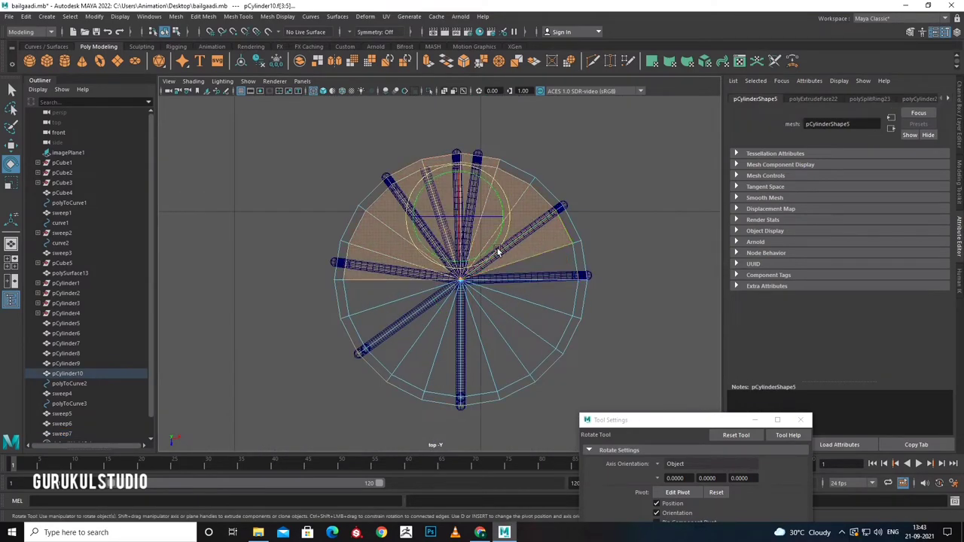
{"action": "key", "text": "ctrl+z"}
{"action": "key", "text": "ctrl+z"}
{"action": "key", "text": "ctrl+z"}
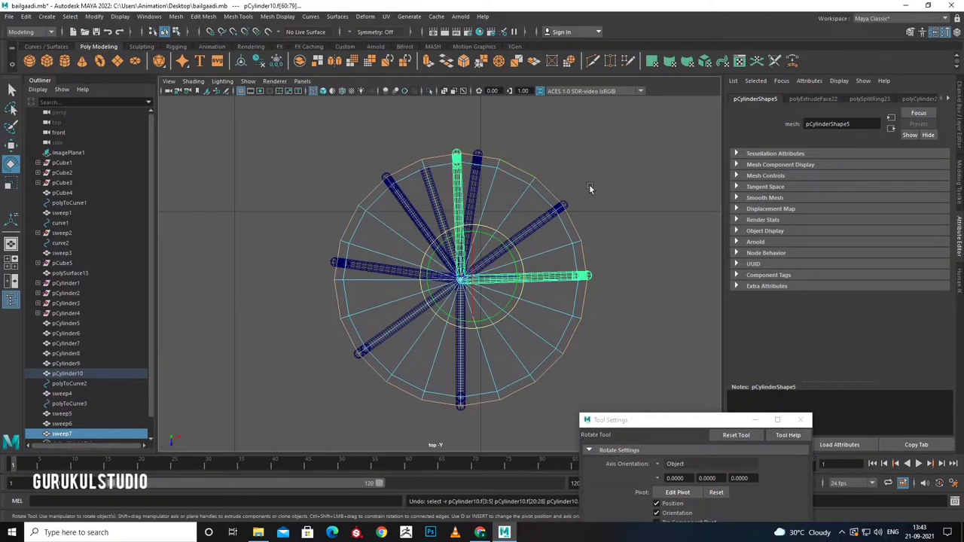
{"action": "key", "text": "space"}
{"action": "key", "text": "space"}
{"action": "scroll", "coordinate": [610, 221], "scroll_direction": "up", "scroll_amount": 3}
{"action": "key", "text": "ctrl+z"}
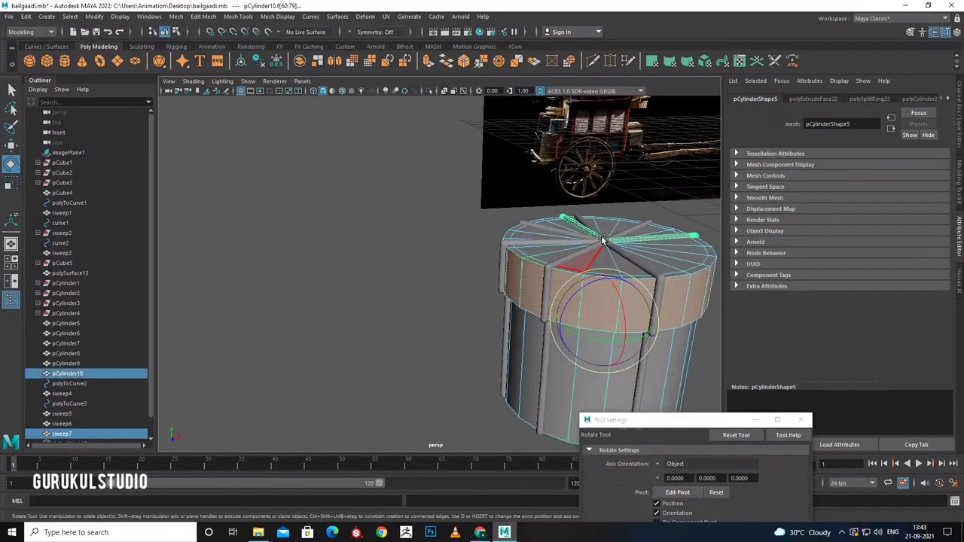
{"action": "left_click", "coordinate": [480, 299]}
{"action": "scroll", "coordinate": [480, 300], "scroll_direction": "down", "scroll_amount": 3}
{"action": "left_click_drag", "start_coordinate": [481, 300], "coordinate": [471, 281], "text": "alt"}
Select the strap mesh sweep8 and turn off its smooth preview.
{"action": "scroll", "coordinate": [471, 281], "scroll_direction": "down", "scroll_amount": 3}
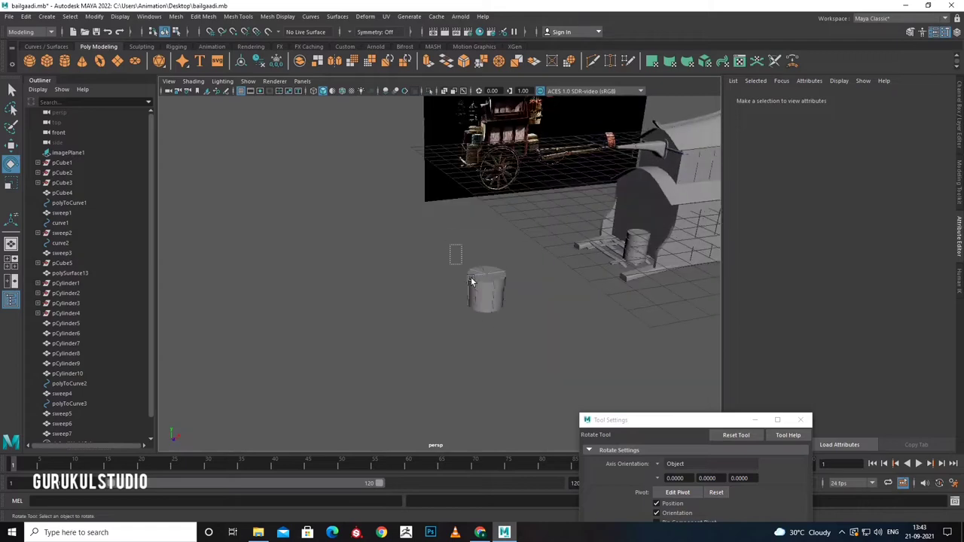
{"action": "left_click", "coordinate": [471, 281]}
{"action": "key", "text": "w"}
{"action": "scroll", "coordinate": [542, 267], "scroll_direction": "up", "scroll_amount": 3}
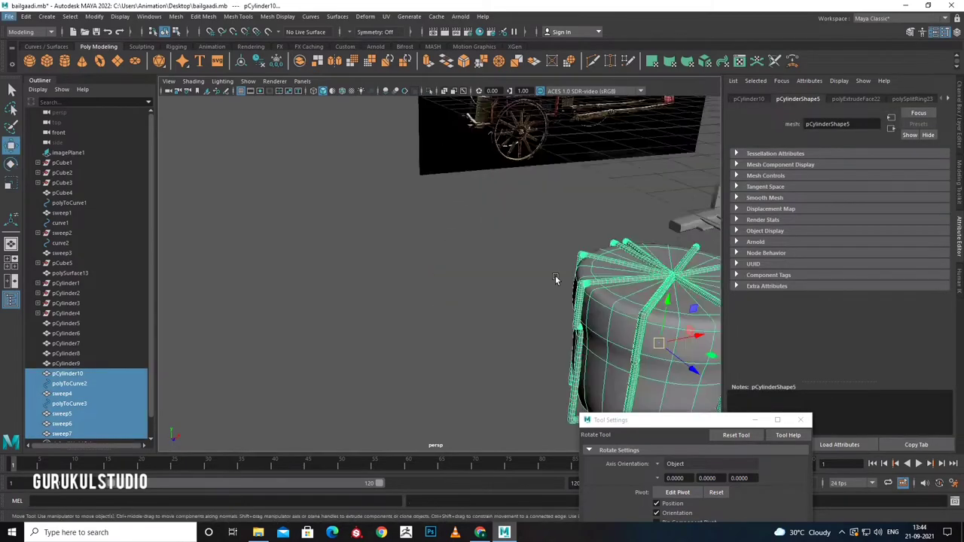
{"action": "left_click", "coordinate": [555, 280]}
{"action": "scroll", "coordinate": [555, 279], "scroll_direction": "up", "scroll_amount": 3}
{"action": "key", "text": "w"}
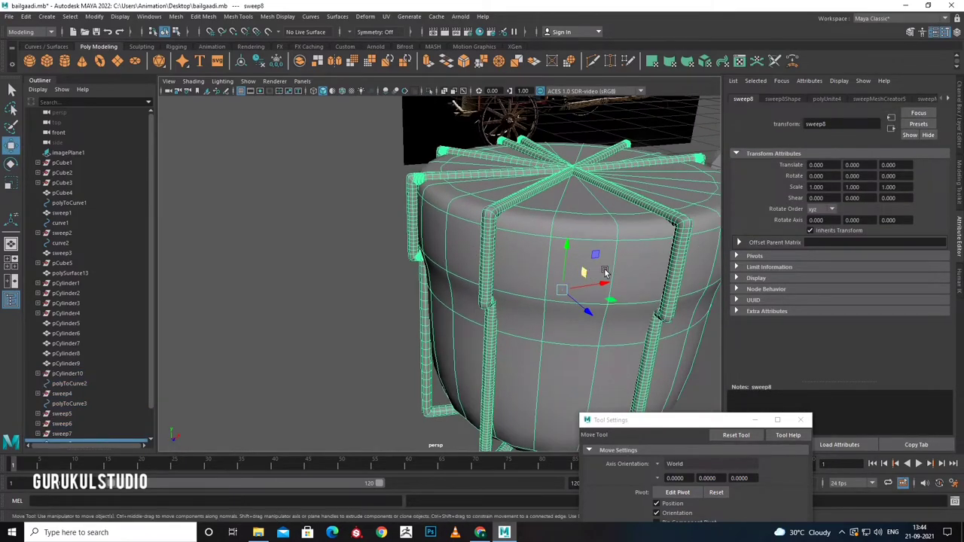
{"action": "key", "text": "1"}
{"action": "right_click_drag", "start_coordinate": [605, 272], "coordinate": [560, 273], "text": "shift"}
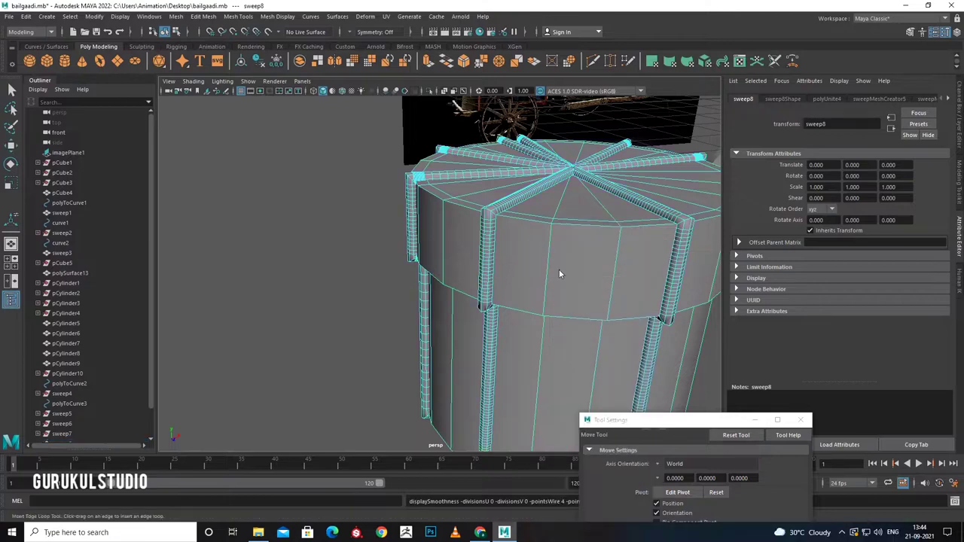
Insert several edge loops near the top rim of sweep8.
{"action": "left_click", "coordinate": [552, 226]}
{"action": "left_click_drag", "start_coordinate": [552, 225], "coordinate": [537, 310], "text": "alt"}
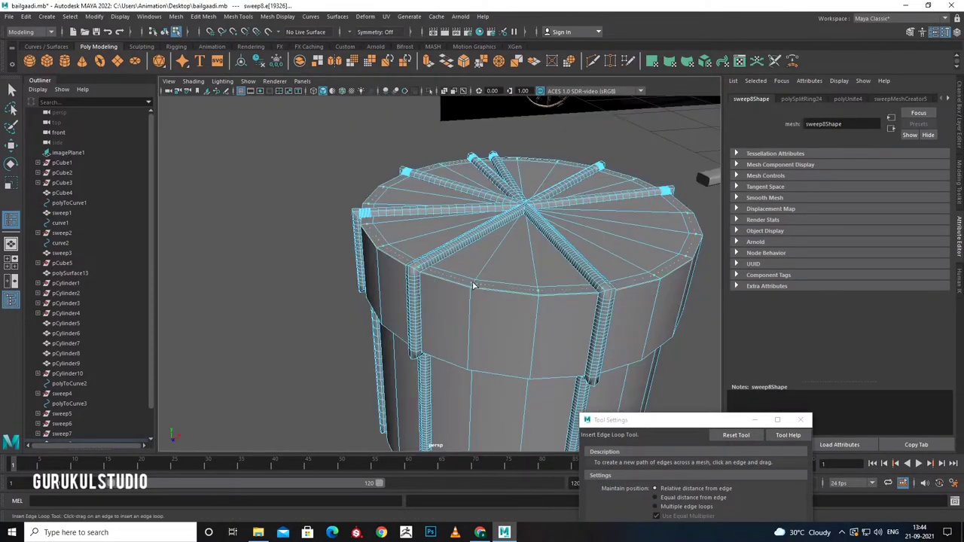
{"action": "left_click", "coordinate": [472, 288]}
{"action": "left_click_drag", "start_coordinate": [472, 289], "coordinate": [461, 326], "text": "alt"}
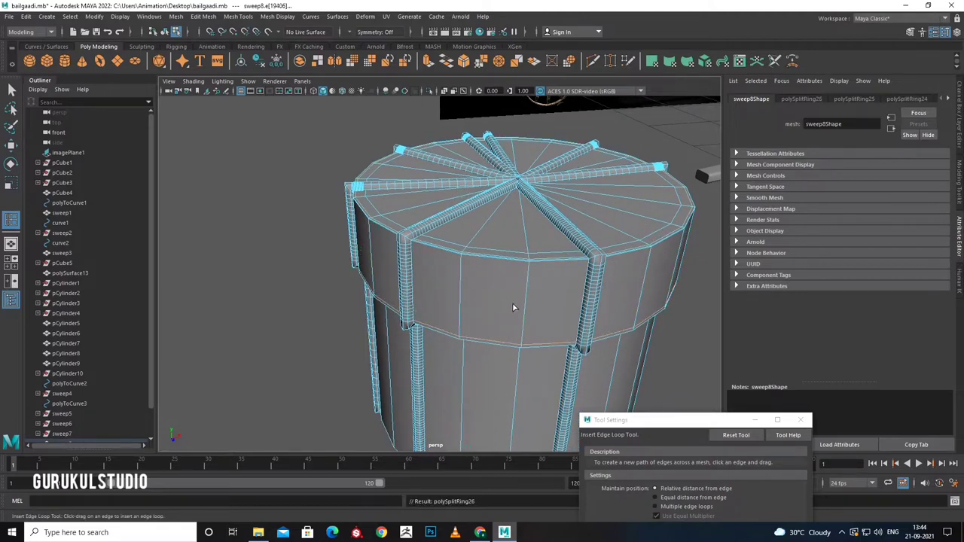
{"action": "left_click_drag", "start_coordinate": [513, 308], "coordinate": [550, 322], "text": "alt"}
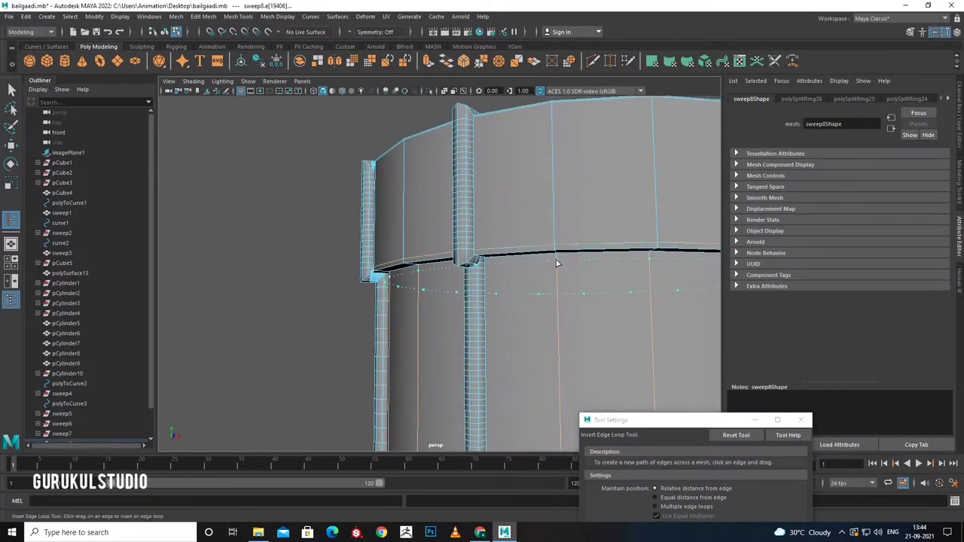
{"action": "left_click", "coordinate": [552, 265]}
{"action": "mouse_move", "coordinate": [552, 265]}
{"action": "left_mouse_down", "text": "alt"}
{"action": "mouse_move", "coordinate": [540, 323]}
{"action": "mouse_move", "coordinate": [536, 315]}
{"action": "left_mouse_up", "text": "alt"}
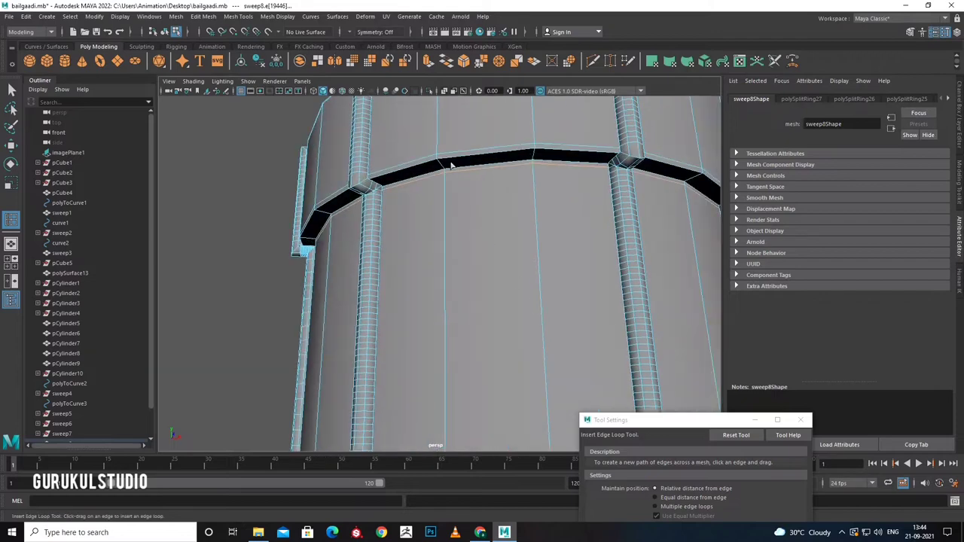
{"action": "left_click", "coordinate": [441, 162]}
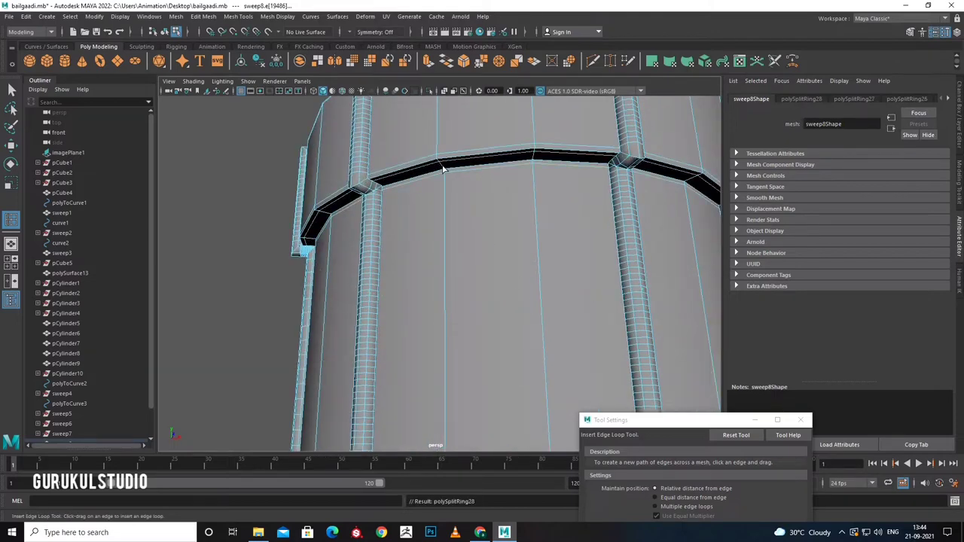
{"action": "scroll", "coordinate": [452, 174], "scroll_direction": "down", "scroll_amount": 5}
{"action": "left_click_drag", "start_coordinate": [469, 182], "coordinate": [496, 207], "text": "alt"}
{"action": "key", "text": "3"}
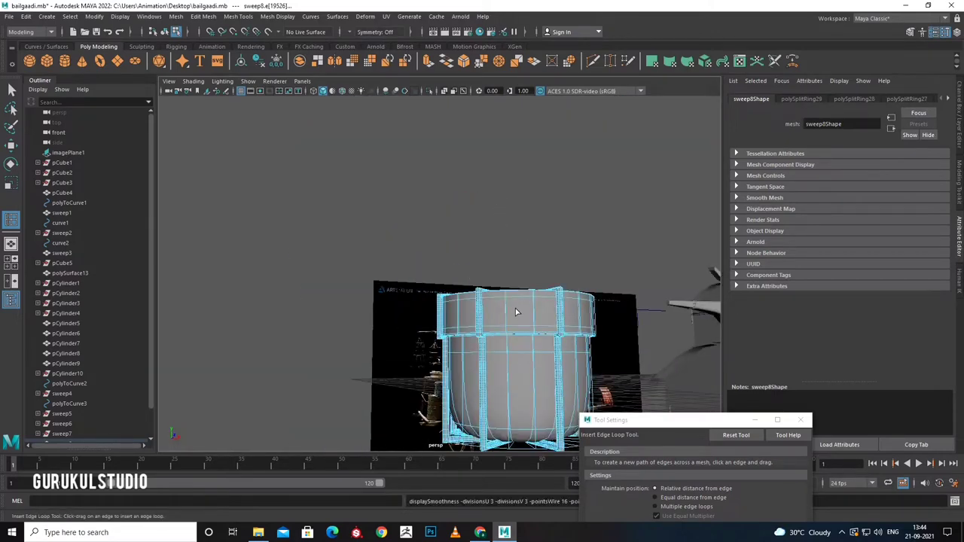
Add one more edge loop around the top cylinder and return to object selection.
{"action": "key", "text": "q"}
{"action": "right_click_drag", "start_coordinate": [512, 309], "coordinate": [509, 260]}
{"action": "key", "text": "1"}
{"action": "left_click", "coordinate": [521, 319]}
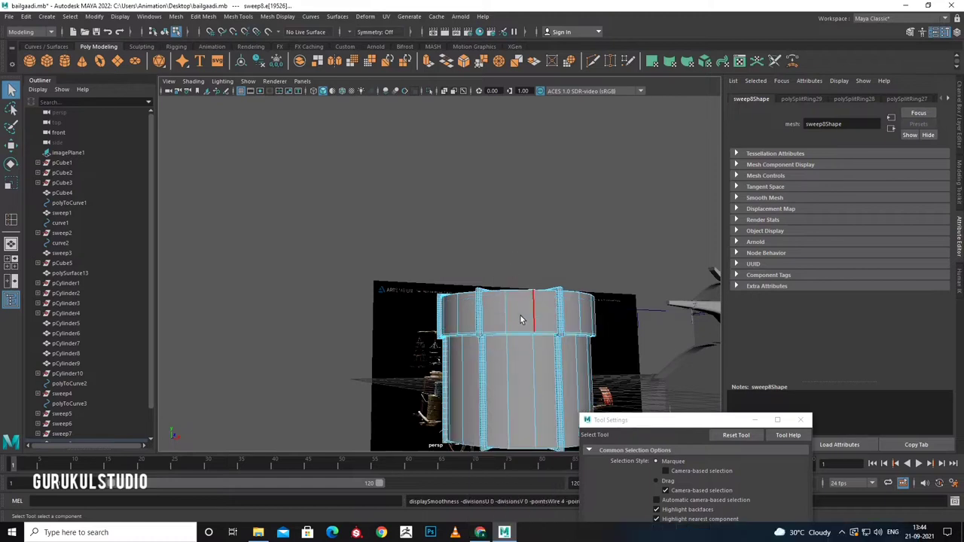
{"action": "key", "text": "g"}
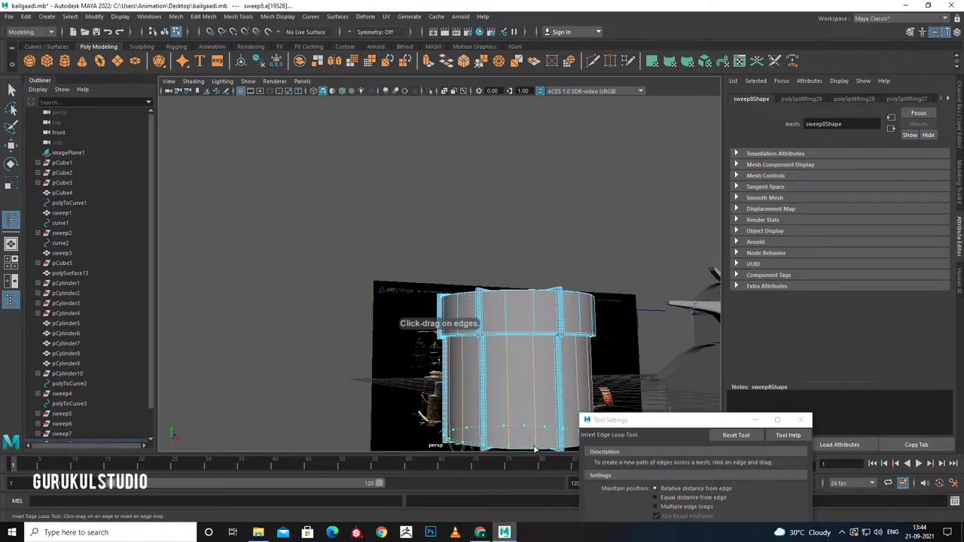
{"action": "left_click_drag", "start_coordinate": [534, 449], "coordinate": [530, 381]}
{"action": "key", "text": "q"}
{"action": "left_click", "coordinate": [529, 380]}
{"action": "key", "text": "F8"}
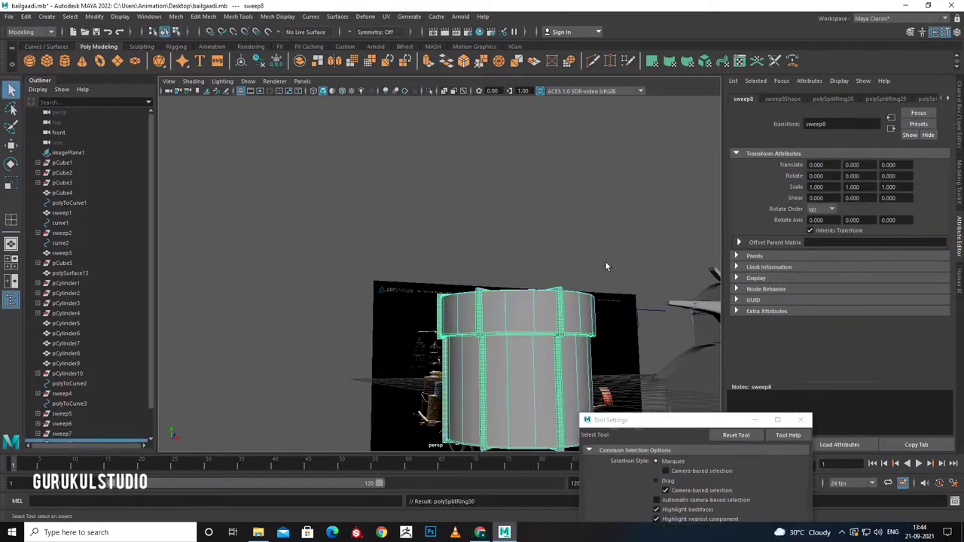
Reselect sweep8 and frame it in the front reference view.
{"action": "scroll", "coordinate": [538, 323], "scroll_direction": "down", "scroll_amount": 3}
{"action": "left_click", "coordinate": [478, 325]}
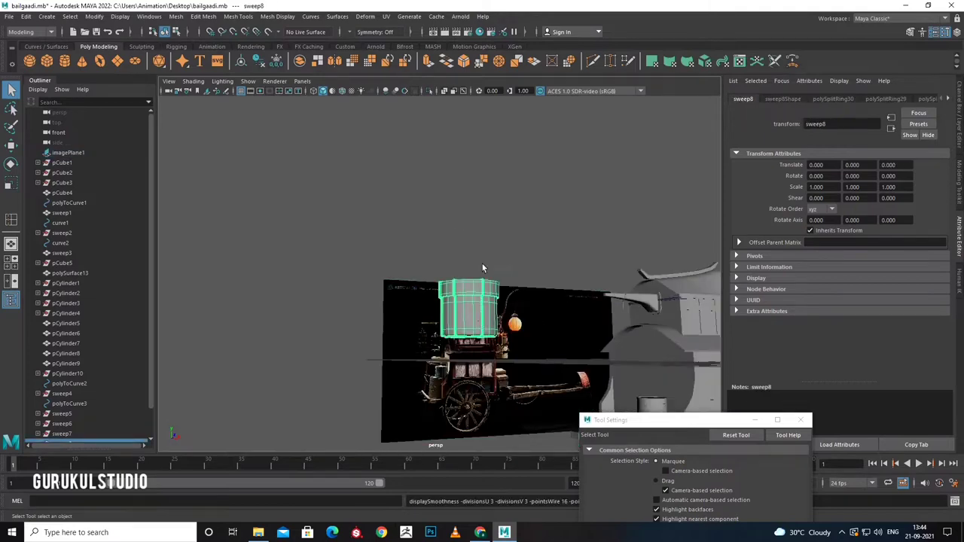
{"action": "left_click", "coordinate": [482, 264]}
{"action": "mouse_move", "coordinate": [482, 264]}
{"action": "left_mouse_down", "text": "alt"}
{"action": "mouse_move", "coordinate": [468, 294]}
{"action": "mouse_move", "coordinate": [493, 312]}
{"action": "mouse_move", "coordinate": [555, 226]}
{"action": "mouse_move", "coordinate": [587, 205]}
{"action": "mouse_move", "coordinate": [419, 304]}
{"action": "left_mouse_up", "text": "alt"}
{"action": "left_click", "coordinate": [468, 294]}
{"action": "left_click", "coordinate": [472, 316]}
{"action": "key", "text": "w"}
{"action": "right_click_drag", "start_coordinate": [420, 305], "coordinate": [517, 263], "text": "alt"}
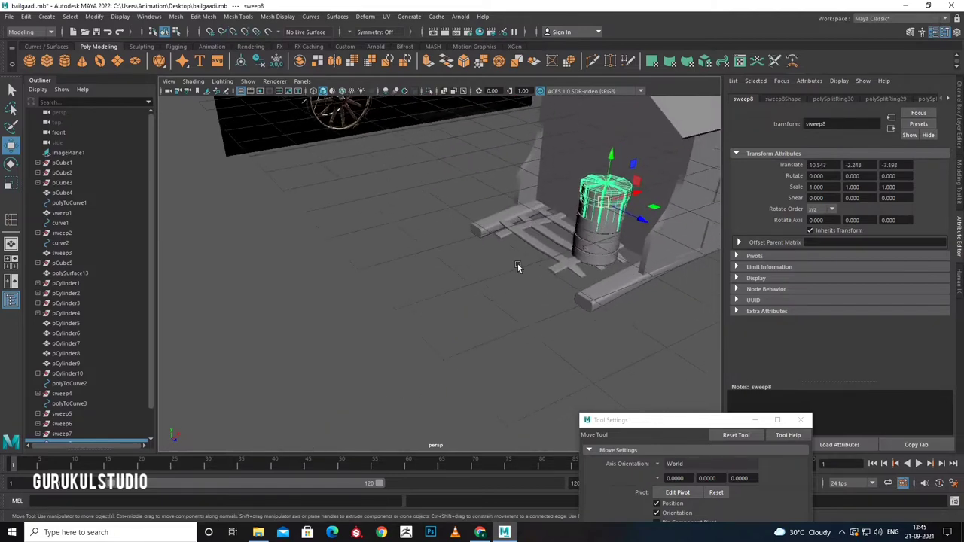
{"action": "key", "text": "space"}
{"action": "key", "text": "space"}
{"action": "scroll", "coordinate": [407, 360], "scroll_direction": "up", "scroll_amount": 5}
{"action": "key", "text": "f"}
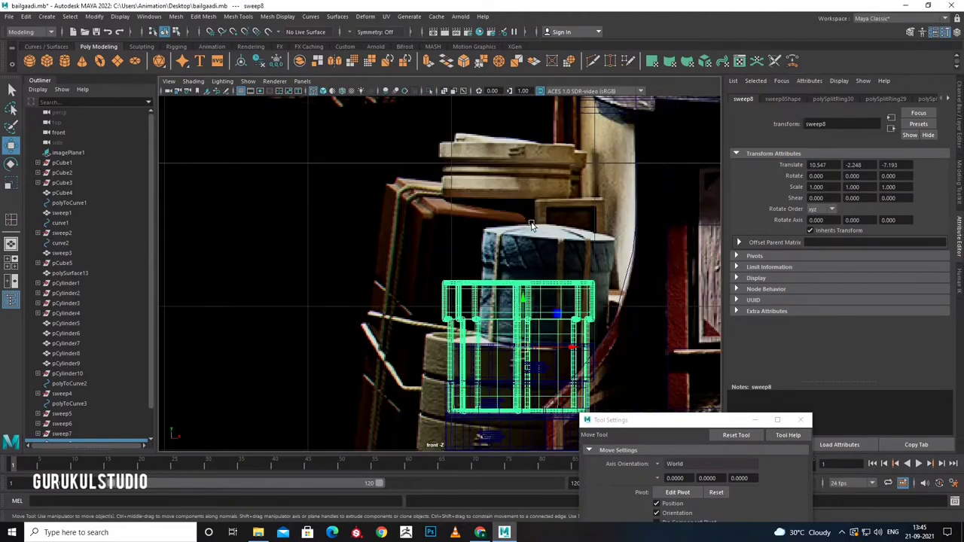
Scale sweep8 to 0.892 and move it onto the reference barrel stack.
{"action": "key", "text": "r"}
{"action": "left_click_drag", "start_coordinate": [483, 293], "coordinate": [443, 301]}
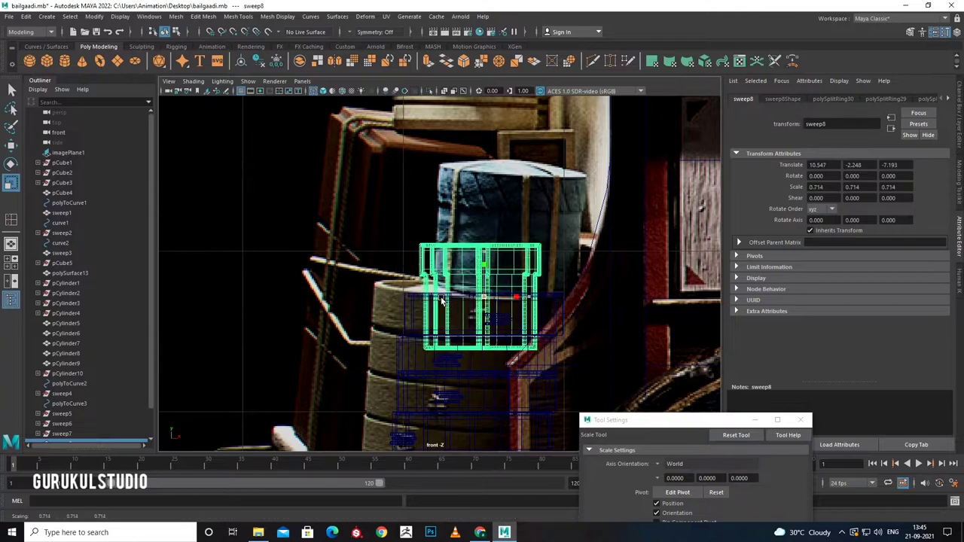
{"action": "key", "text": "w"}
{"action": "left_click_drag", "start_coordinate": [485, 275], "coordinate": [486, 259]}
{"action": "mouse_move", "coordinate": [527, 239]}
{"action": "left_mouse_down"}
{"action": "mouse_move", "coordinate": [561, 240]}
{"action": "mouse_move", "coordinate": [532, 251]}
{"action": "left_mouse_up"}
{"action": "key", "text": "r"}
{"action": "key", "text": "w"}
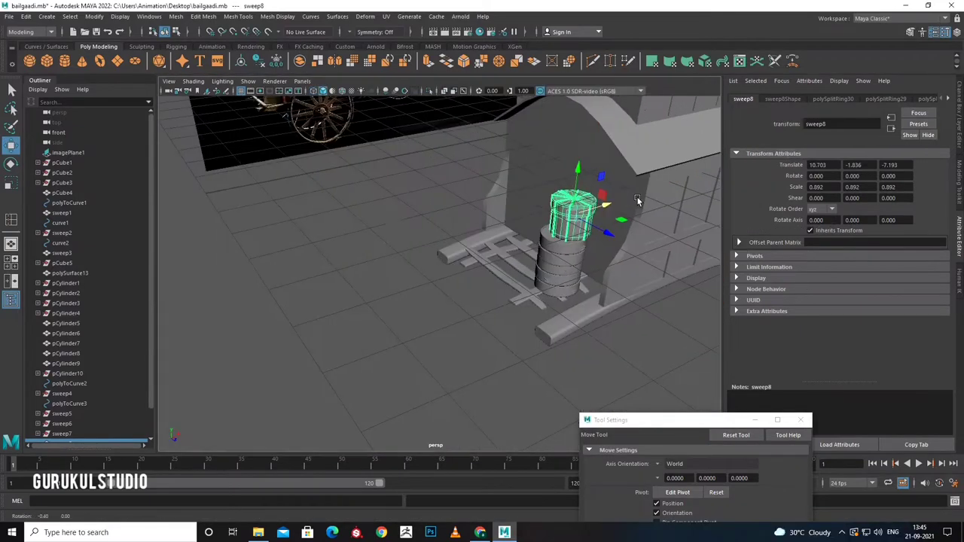
{"action": "right_click_drag", "start_coordinate": [495, 121], "coordinate": [497, 128]}
{"action": "left_click", "coordinate": [567, 253]}
{"action": "left_click_drag", "start_coordinate": [567, 253], "coordinate": [472, 348], "text": "alt"}
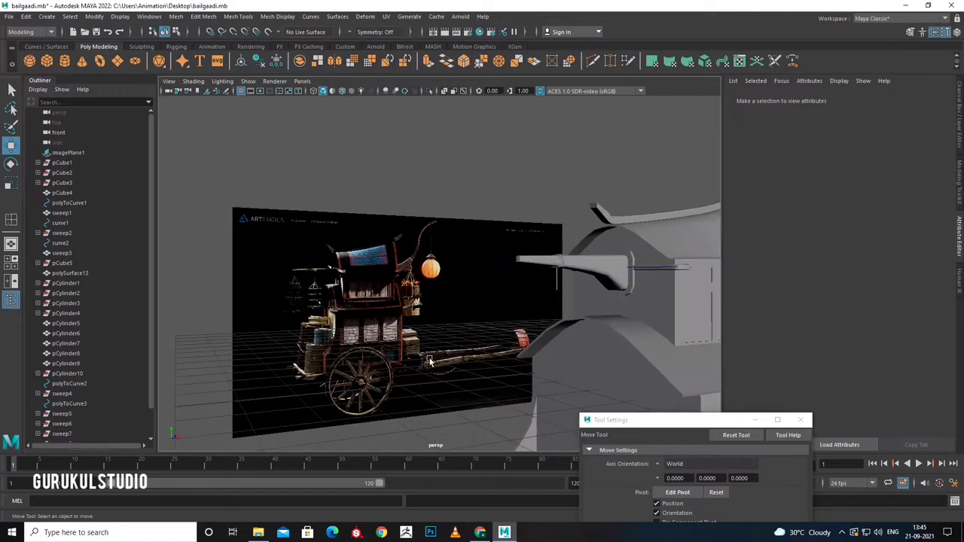
Group the stacked barrel cylinders pCylinder5–9, excluding the lid, as group2.
{"action": "key", "text": "space"}
{"action": "key", "text": "space"}
{"action": "scroll", "coordinate": [440, 369], "scroll_direction": "up", "scroll_amount": 2}
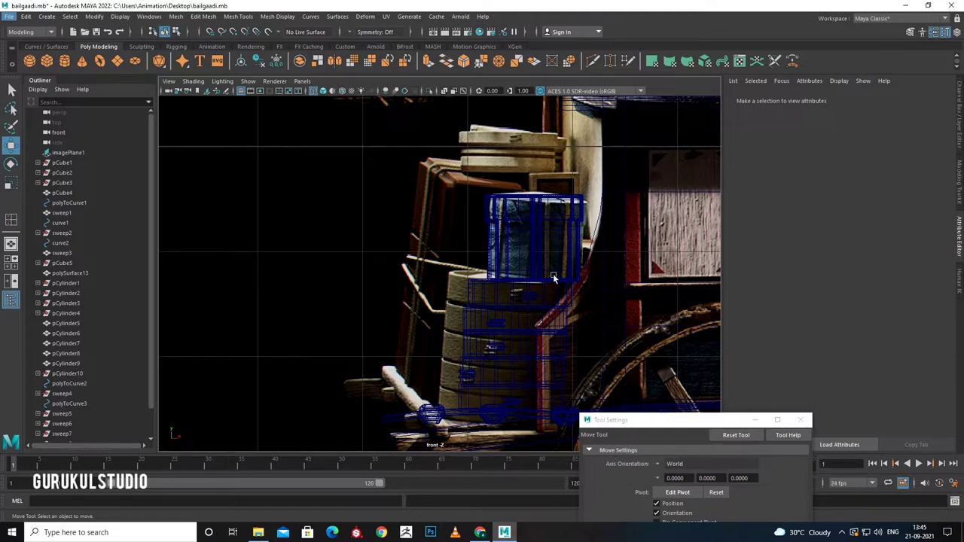
{"action": "mouse_move", "coordinate": [449, 203]}
{"action": "left_mouse_down"}
{"action": "mouse_move", "coordinate": [567, 405]}
{"action": "mouse_move", "coordinate": [533, 403]}
{"action": "left_mouse_up"}
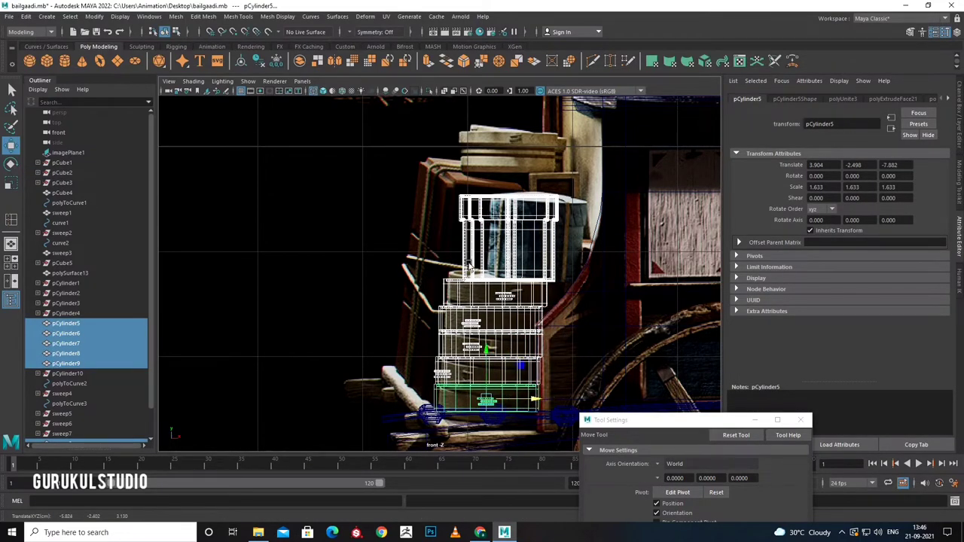
{"action": "left_click", "coordinate": [508, 256], "text": "ctrl"}
{"action": "key", "text": "ctrl+g"}
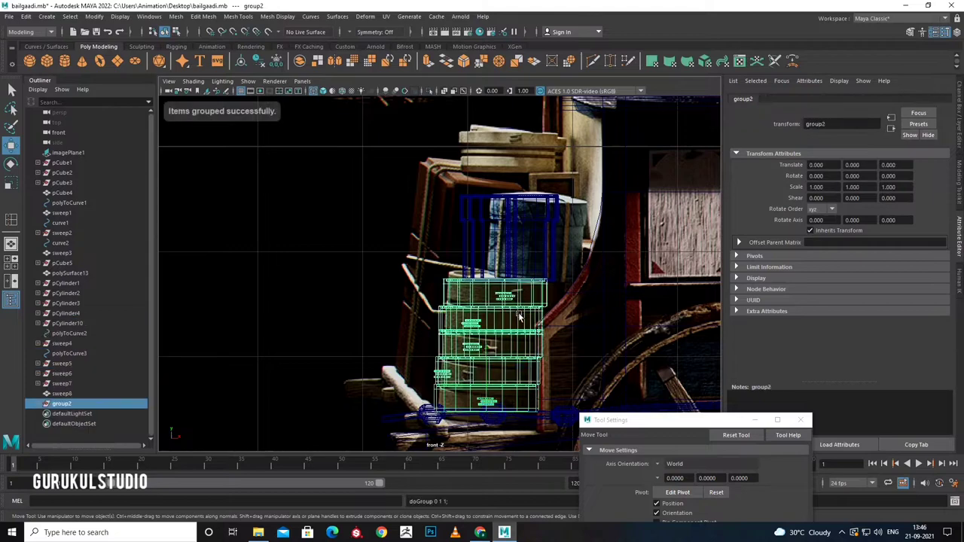
Scale group2 to 1.295 and raise it slightly to match the reference barrels.
{"action": "key", "text": "r"}
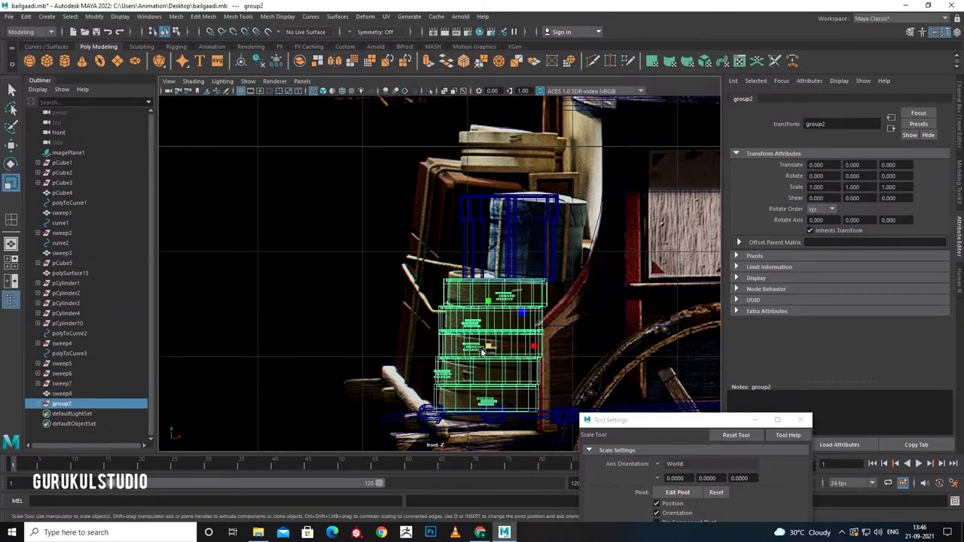
{"action": "mouse_move", "coordinate": [489, 348]}
{"action": "left_mouse_down"}
{"action": "mouse_move", "coordinate": [512, 367]}
{"action": "mouse_move", "coordinate": [525, 348]}
{"action": "mouse_move", "coordinate": [503, 315]}
{"action": "left_mouse_up"}
{"action": "key", "text": "w"}
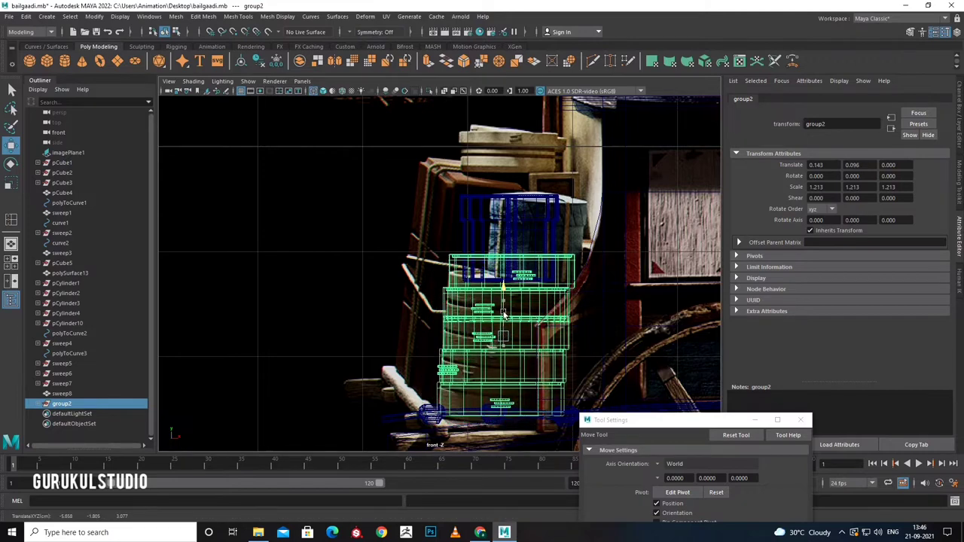
{"action": "left_click", "coordinate": [556, 263]}
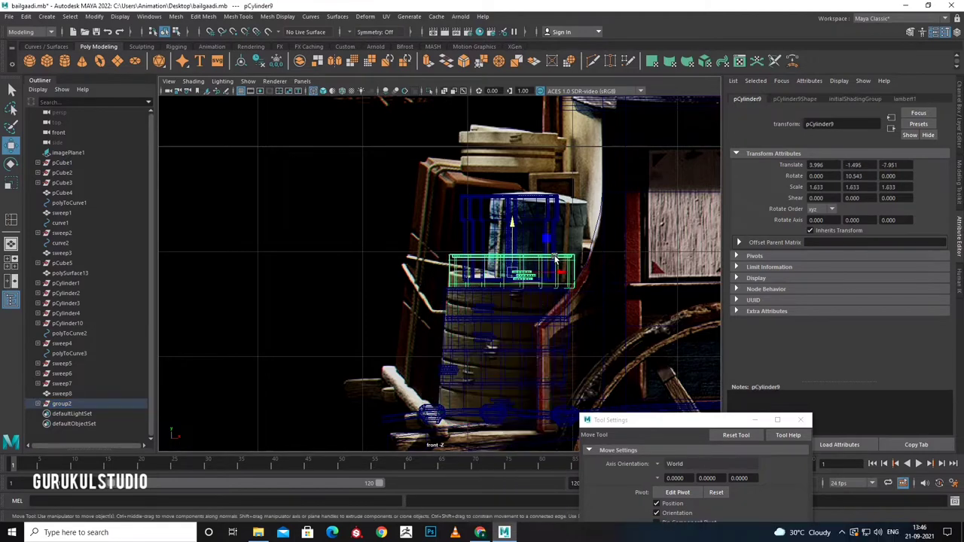
{"action": "left_click", "coordinate": [554, 259]}
{"action": "left_click", "coordinate": [531, 294]}
{"action": "key", "text": "Up"}
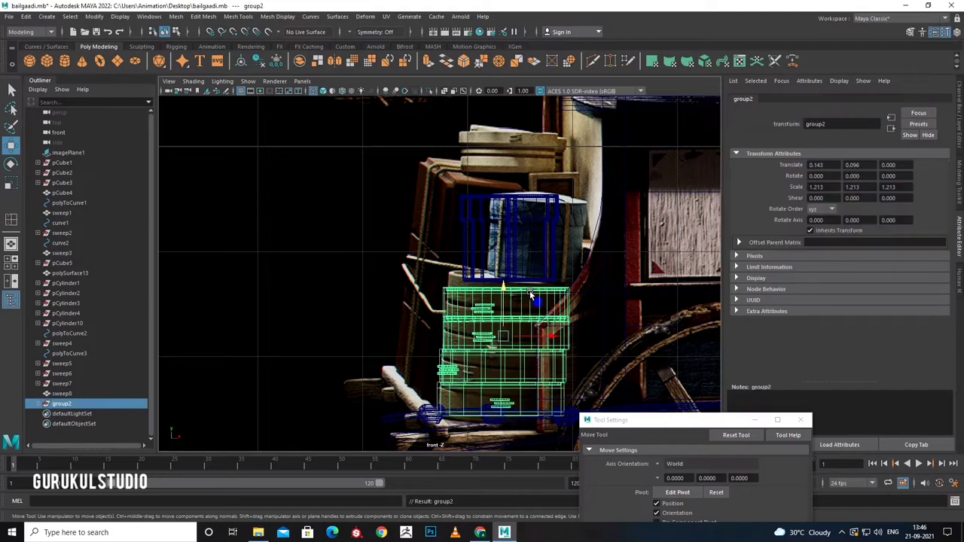
{"action": "key", "text": "r"}
{"action": "left_click_drag", "start_coordinate": [503, 336], "coordinate": [513, 344]}
{"action": "key", "text": "w"}
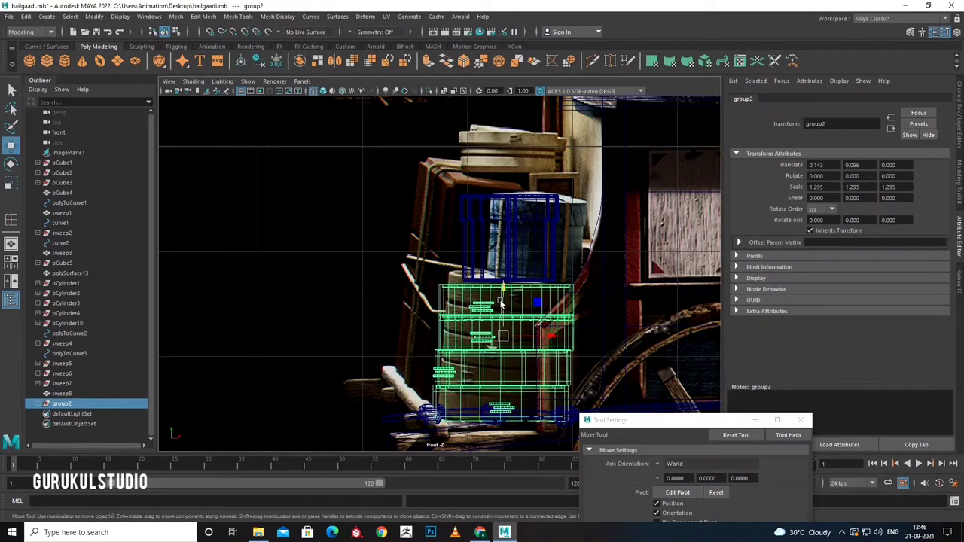
{"action": "left_click_drag", "start_coordinate": [503, 305], "coordinate": [503, 297]}
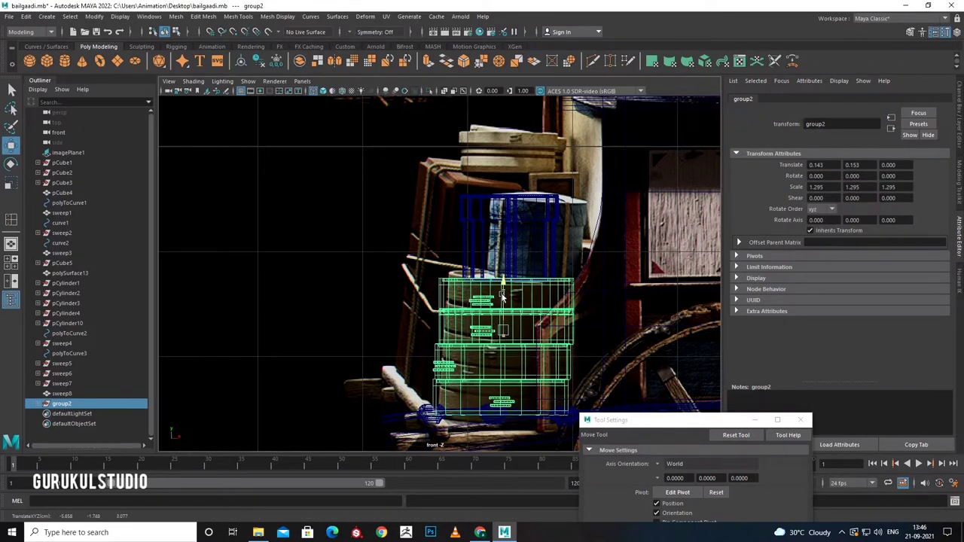
Reselect sweep8 and orbit the perspective view to check the stack.
{"action": "left_click", "coordinate": [547, 244]}
{"action": "key", "text": "space"}
{"action": "key", "text": "space"}
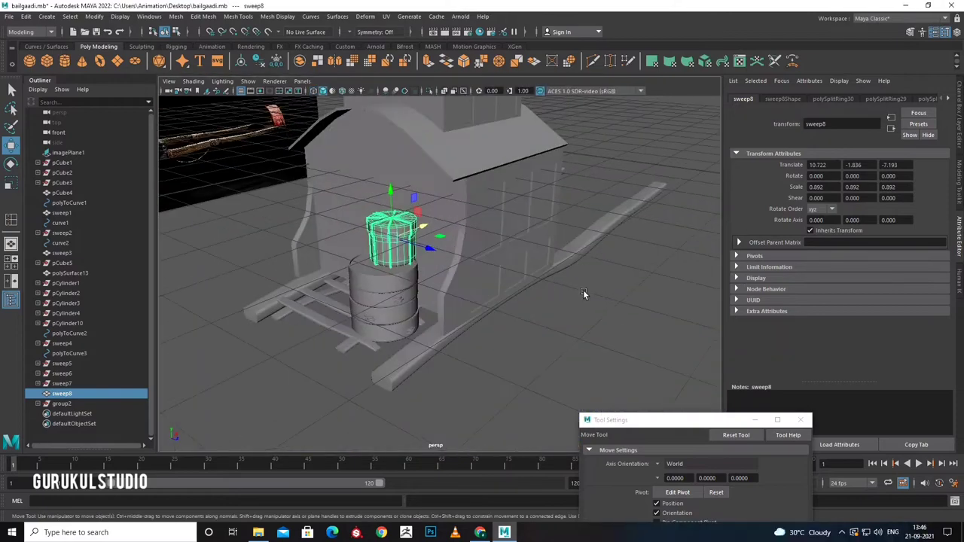
{"action": "mouse_move", "coordinate": [583, 292]}
{"action": "left_mouse_down", "text": "alt"}
{"action": "mouse_move", "coordinate": [457, 346]}
{"action": "mouse_move", "coordinate": [296, 365]}
{"action": "left_mouse_up", "text": "alt"}
{"action": "key", "text": "space"}
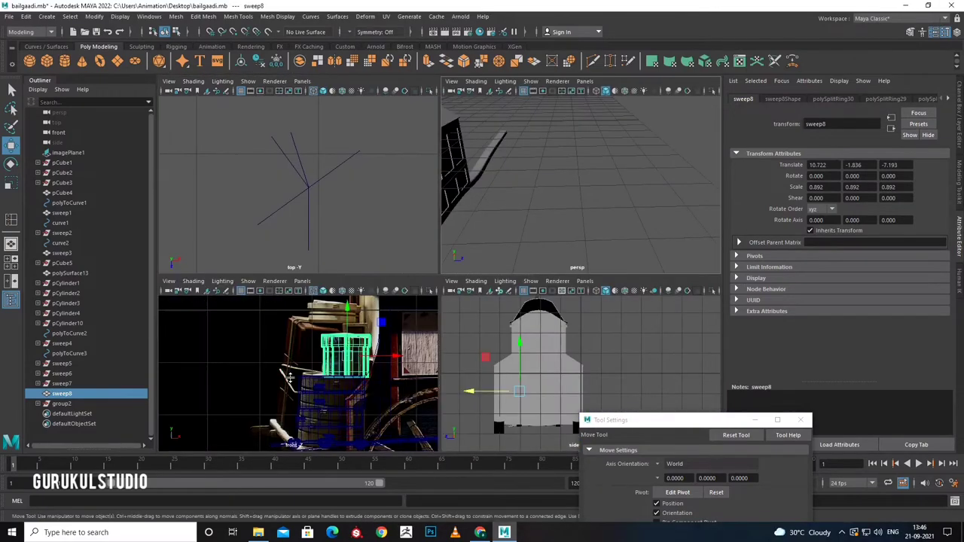
{"action": "key", "text": "space"}
{"action": "key", "text": "space"}
{"action": "key", "text": "space"}
Create a new polygon cube pCube6 beside the barrels.
{"action": "key", "text": "4"}
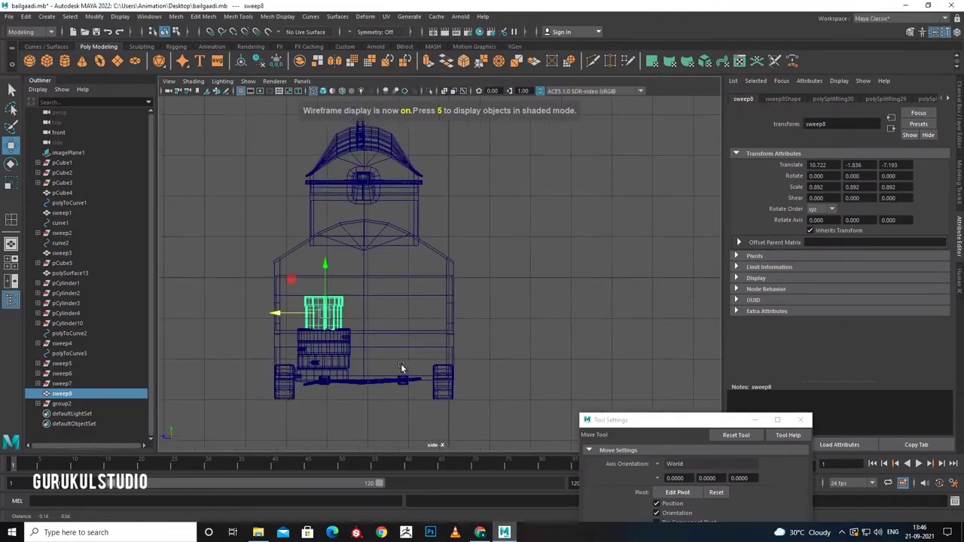
{"action": "middle_click_drag", "start_coordinate": [400, 368], "coordinate": [420, 373], "text": "alt"}
{"action": "left_click", "coordinate": [46, 60]}
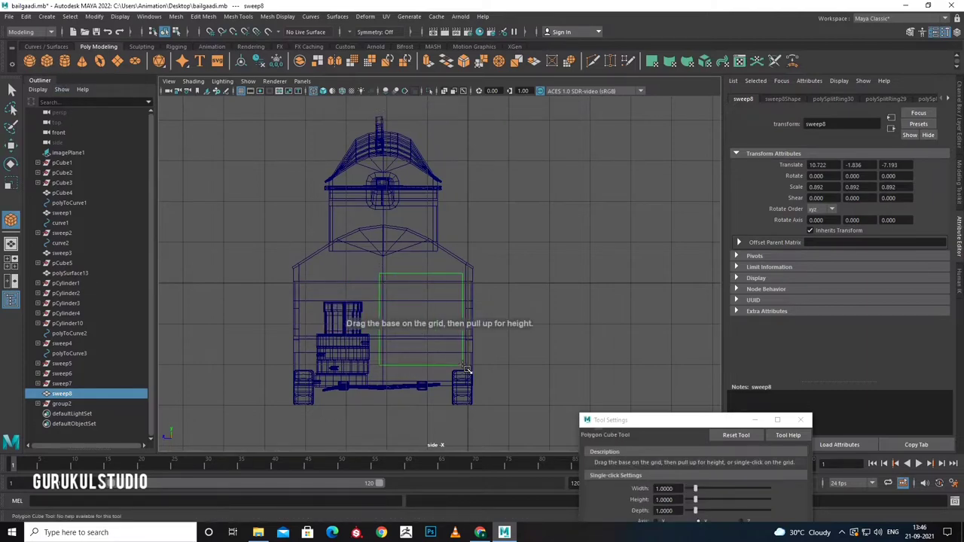
{"action": "left_click_drag", "start_coordinate": [463, 379], "coordinate": [462, 380]}
{"action": "key", "text": "space"}
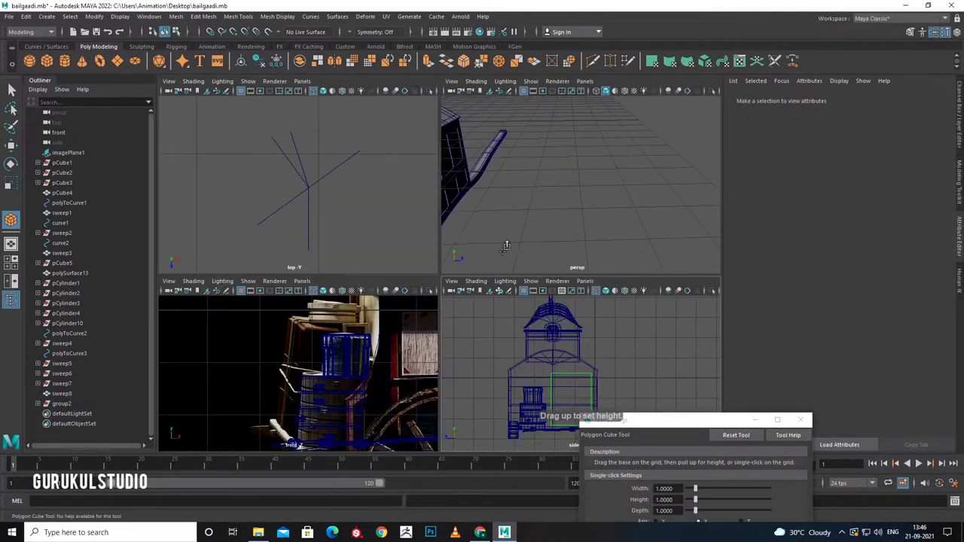
{"action": "key", "text": "space"}
{"action": "left_click_drag", "start_coordinate": [415, 306], "coordinate": [617, 256], "text": "alt"}
{"action": "key", "text": "4"}
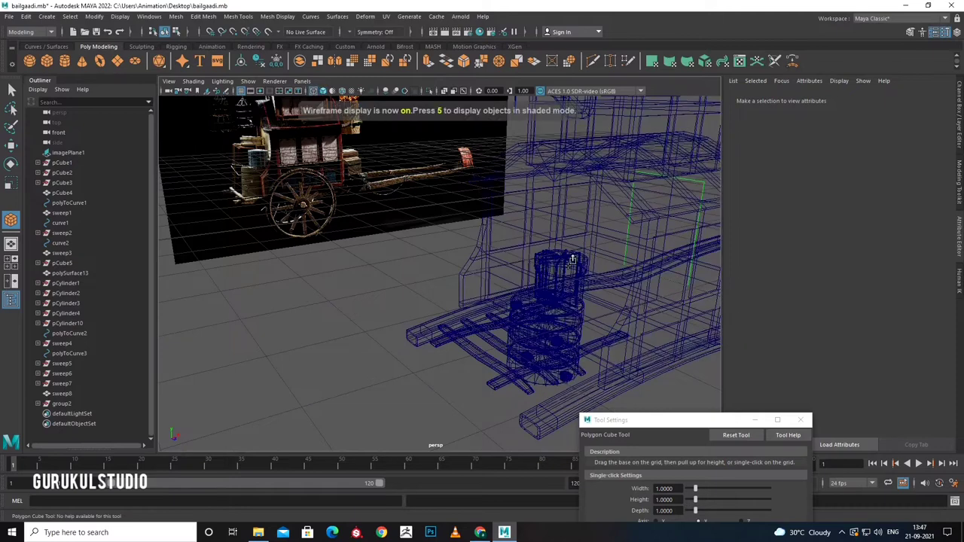
{"action": "left_click", "coordinate": [618, 256]}
Move and shape pCube6 onto the cart, lining it up with the reference crate.
{"action": "key", "text": "w"}
{"action": "mouse_move", "coordinate": [670, 272]}
{"action": "left_mouse_down"}
{"action": "mouse_move", "coordinate": [530, 273]}
{"action": "mouse_move", "coordinate": [0, 384]}
{"action": "left_mouse_up"}
{"action": "key", "text": "5"}
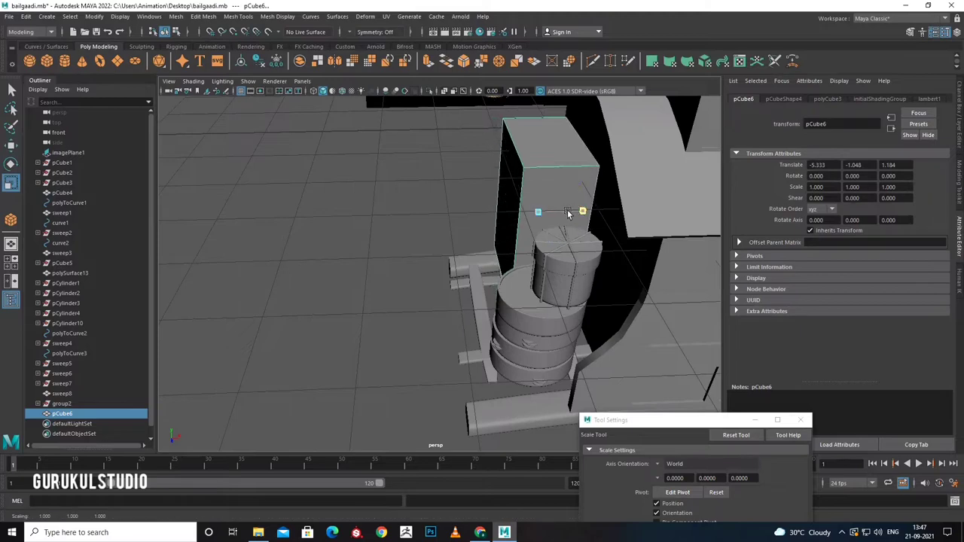
{"action": "mouse_move", "coordinate": [591, 208]}
{"action": "left_mouse_down"}
{"action": "mouse_move", "coordinate": [574, 206]}
{"action": "mouse_move", "coordinate": [499, 295]}
{"action": "left_mouse_up"}
{"action": "key", "text": "r"}
{"action": "key", "text": "w"}
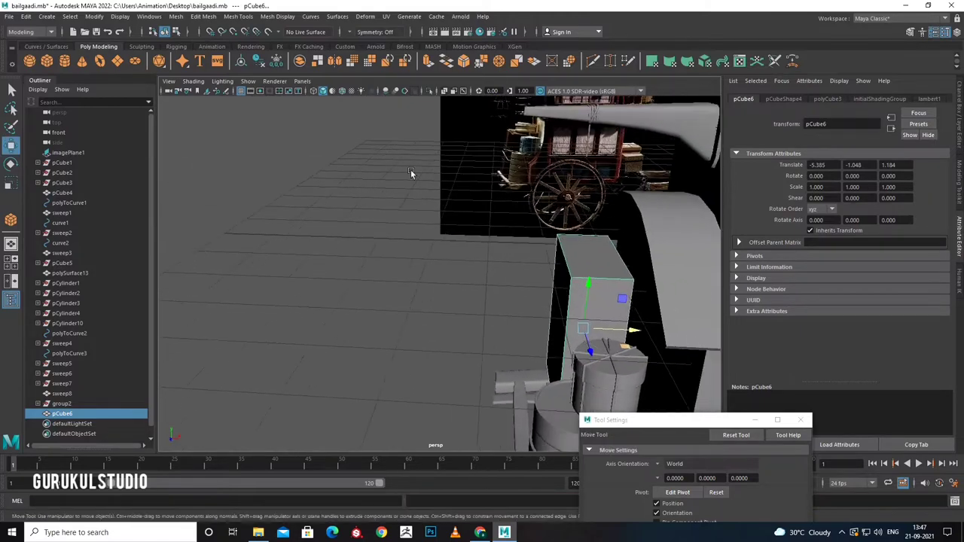
{"action": "middle_click_drag", "start_coordinate": [498, 295], "coordinate": [527, 301], "text": "alt"}
{"action": "left_click_drag", "start_coordinate": [587, 315], "coordinate": [577, 316]}
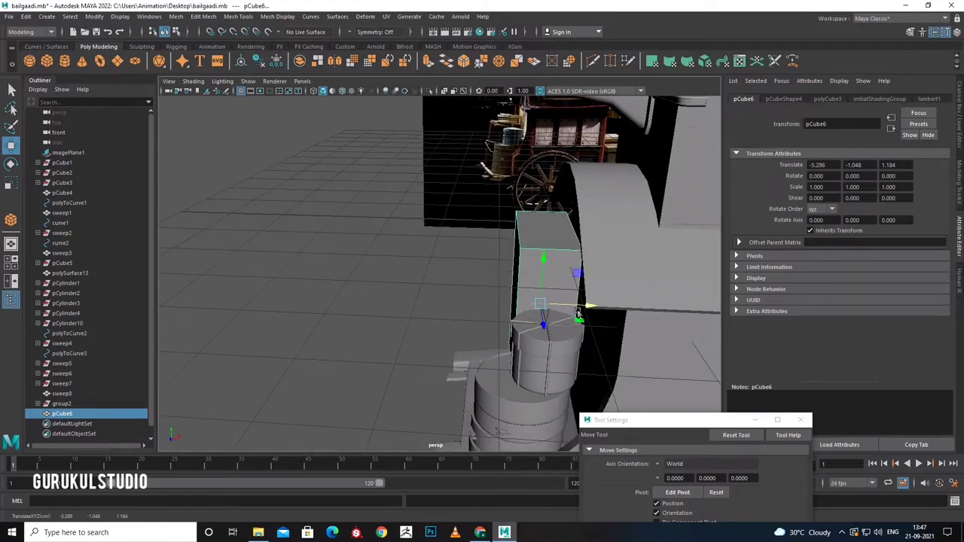
{"action": "key", "text": "space"}
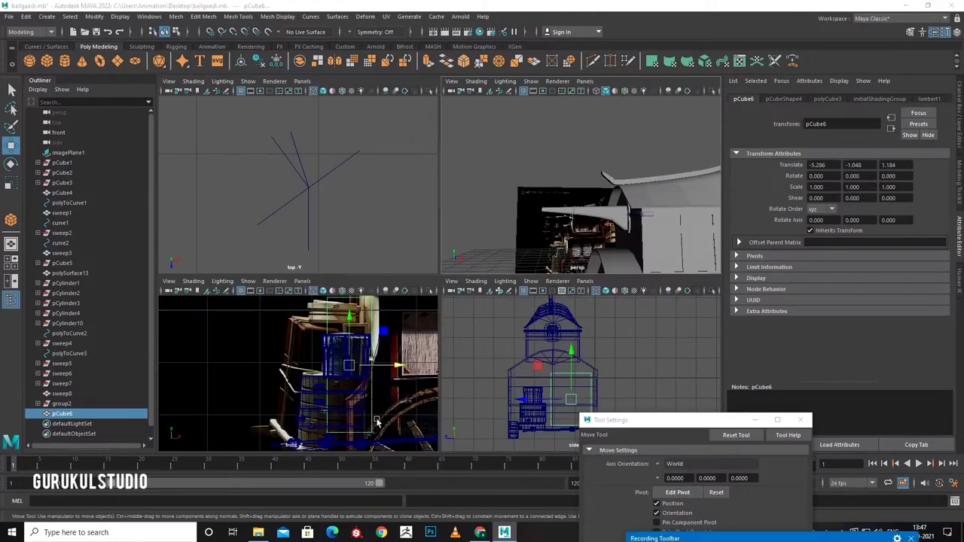
{"action": "key", "text": "space"}
{"action": "middle_click_drag", "start_coordinate": [485, 269], "coordinate": [467, 331], "text": "alt"}
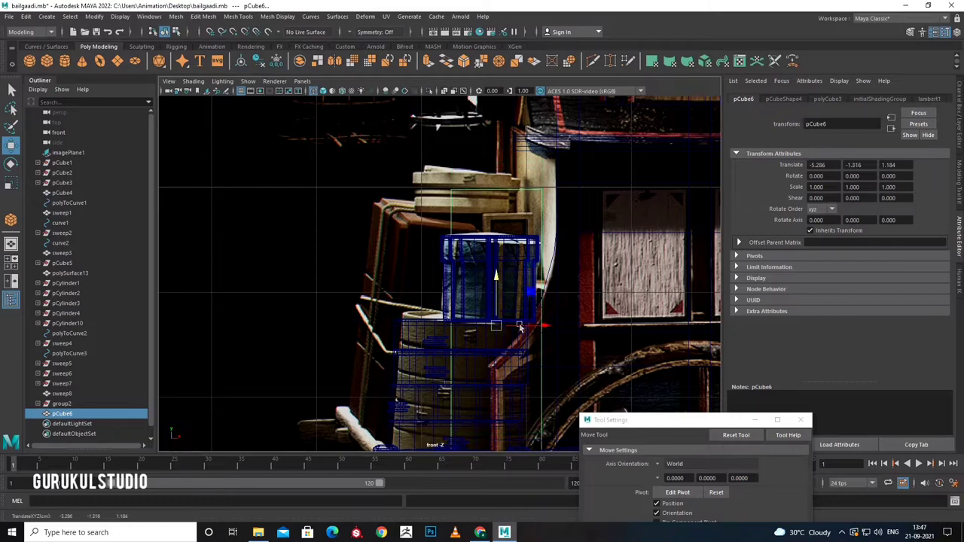
{"action": "mouse_move", "coordinate": [467, 331]}
{"action": "left_mouse_down"}
{"action": "mouse_move", "coordinate": [465, 341]}
{"action": "mouse_move", "coordinate": [474, 329]}
{"action": "left_mouse_up"}
Raise pCube6 slightly to sit at translate -5.984, -1.227, 1.184.
{"action": "key", "text": "r"}
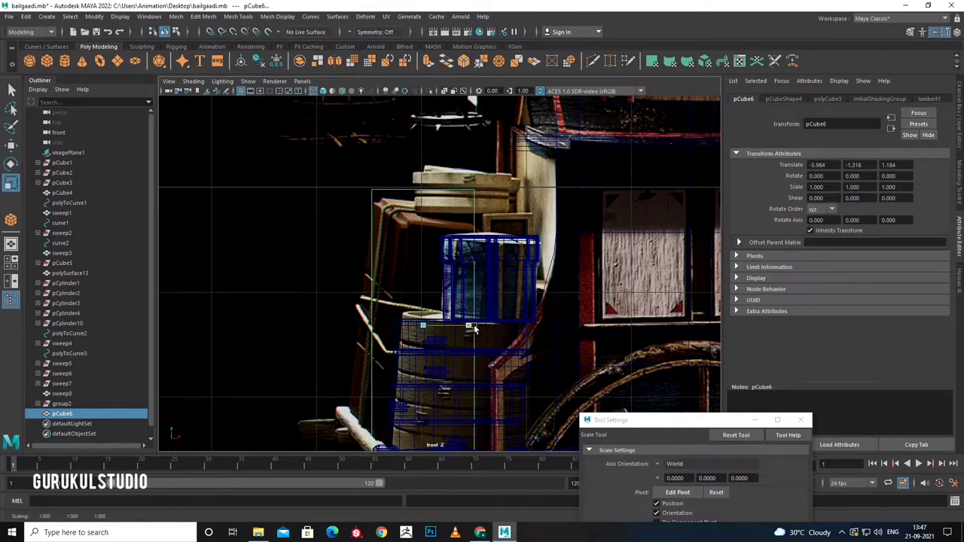
{"action": "key", "text": "space"}
{"action": "key", "text": "space"}
{"action": "mouse_move", "coordinate": [566, 207]}
{"action": "left_mouse_down", "text": "alt"}
{"action": "mouse_move", "coordinate": [450, 317]}
{"action": "mouse_move", "coordinate": [286, 379]}
{"action": "left_mouse_up", "text": "alt"}
{"action": "key", "text": "f"}
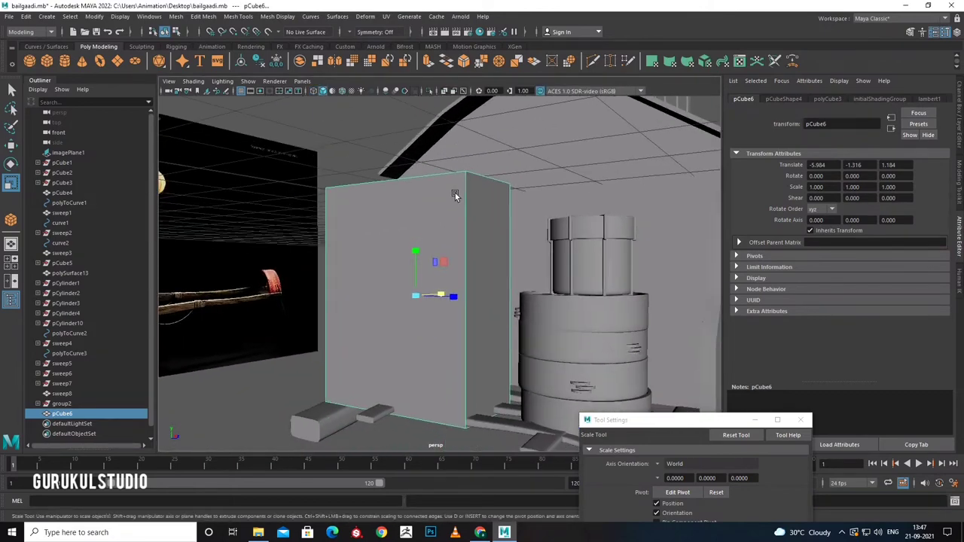
{"action": "key", "text": "w"}
{"action": "left_click_drag", "start_coordinate": [418, 270], "coordinate": [416, 259]}
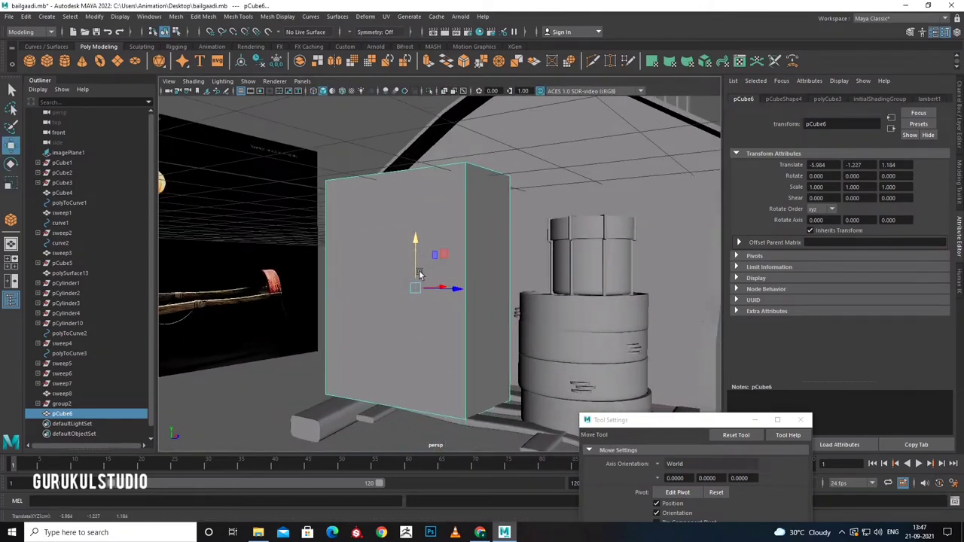
Adjust the box's top vertices to the front reference, then return to Object Mode.
{"action": "key", "text": "space"}
{"action": "key", "text": "space"}
{"action": "right_click_drag", "start_coordinate": [397, 190], "coordinate": [345, 183]}
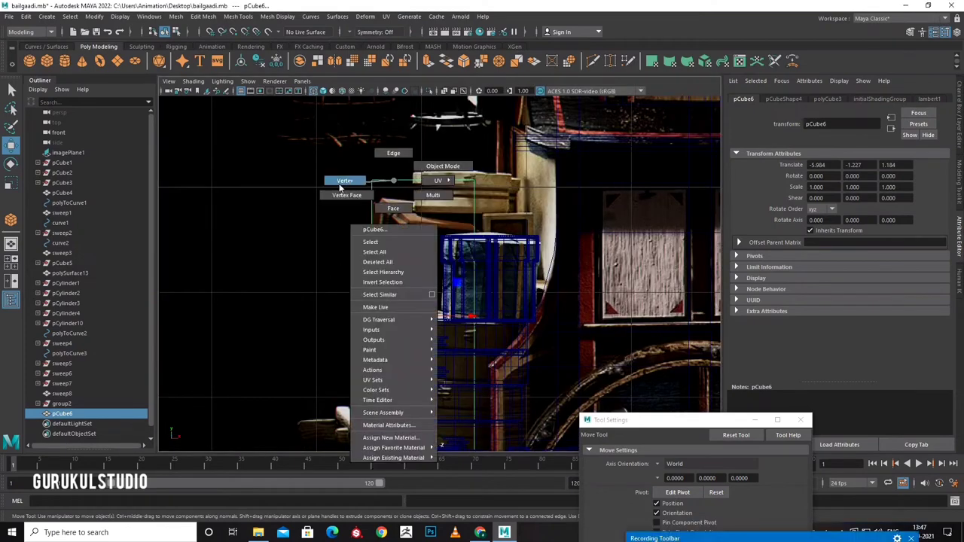
{"action": "left_click_drag", "start_coordinate": [347, 219], "coordinate": [426, 169]}
{"action": "key", "text": "F8"}
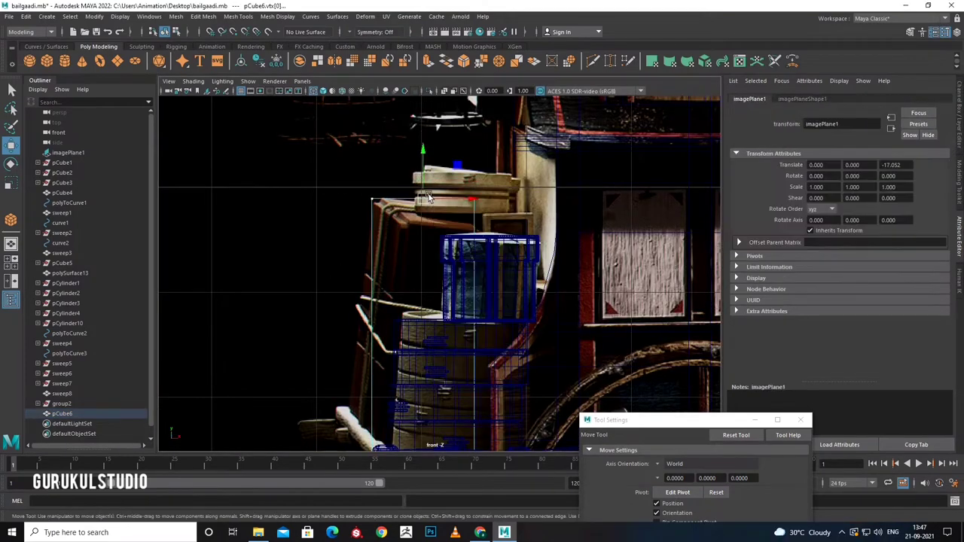
{"action": "key", "text": "space"}
{"action": "key", "text": "space"}
Extrude the box's front face and scale it slightly inward.
{"action": "right_click_drag", "start_coordinate": [340, 226], "coordinate": [340, 260]}
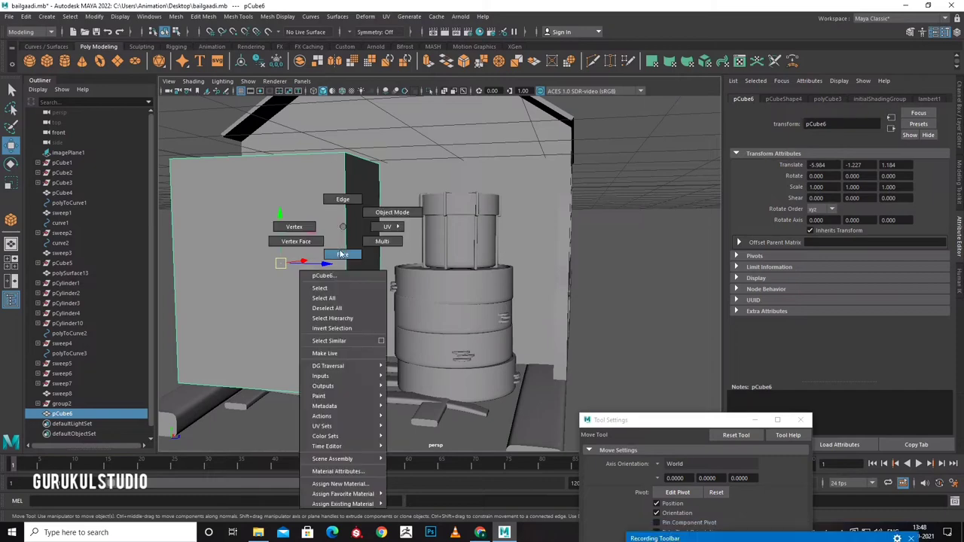
{"action": "left_click", "coordinate": [307, 238]}
{"action": "key", "text": "ctrl+e"}
{"action": "left_click_drag", "start_coordinate": [344, 278], "coordinate": [312, 280], "text": "alt"}
{"action": "right_click_drag", "start_coordinate": [313, 279], "coordinate": [382, 325], "text": "alt"}
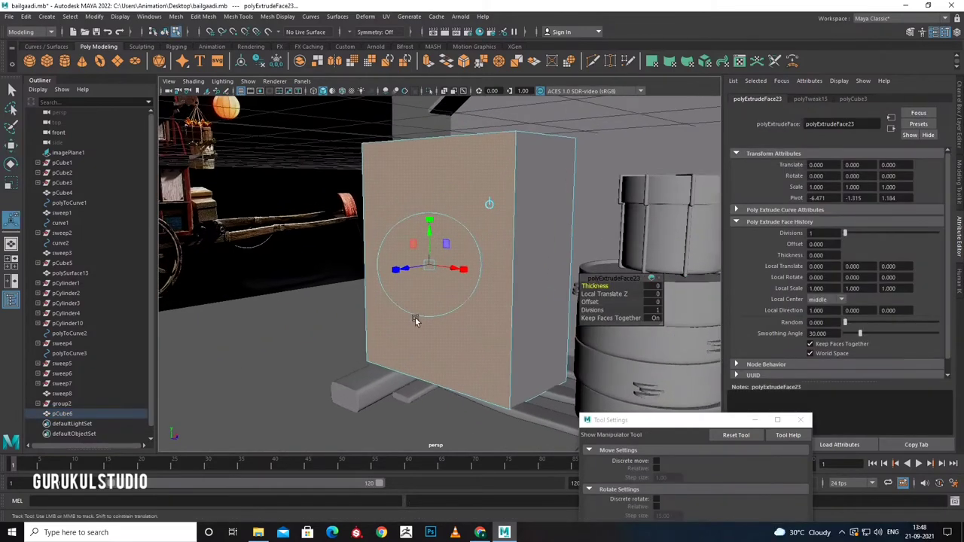
{"action": "left_click_drag", "start_coordinate": [430, 277], "coordinate": [431, 279]}
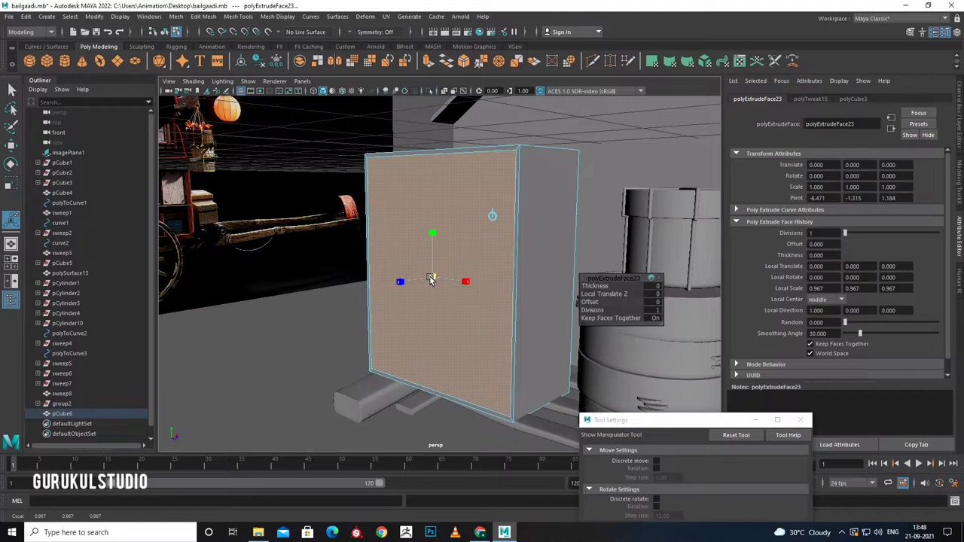
{"action": "key", "text": "q"}
{"action": "mouse_move", "coordinate": [461, 251]}
{"action": "right_mouse_down"}
{"action": "mouse_move", "coordinate": [500, 243]}
{"action": "mouse_move", "coordinate": [494, 251]}
{"action": "right_mouse_up"}
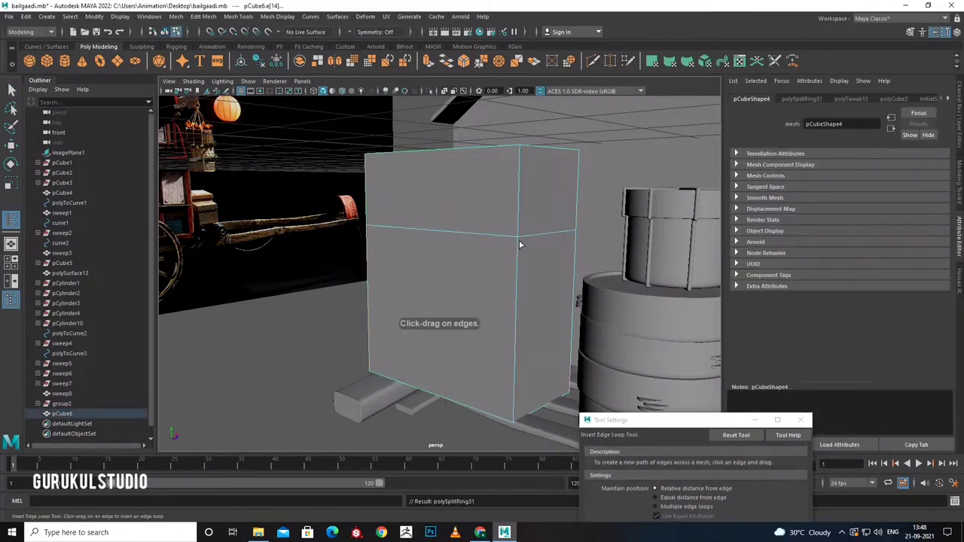
Insert a horizontal edge loop, then extrude and inset the front panel faces twice.
{"action": "left_click", "coordinate": [519, 245]}
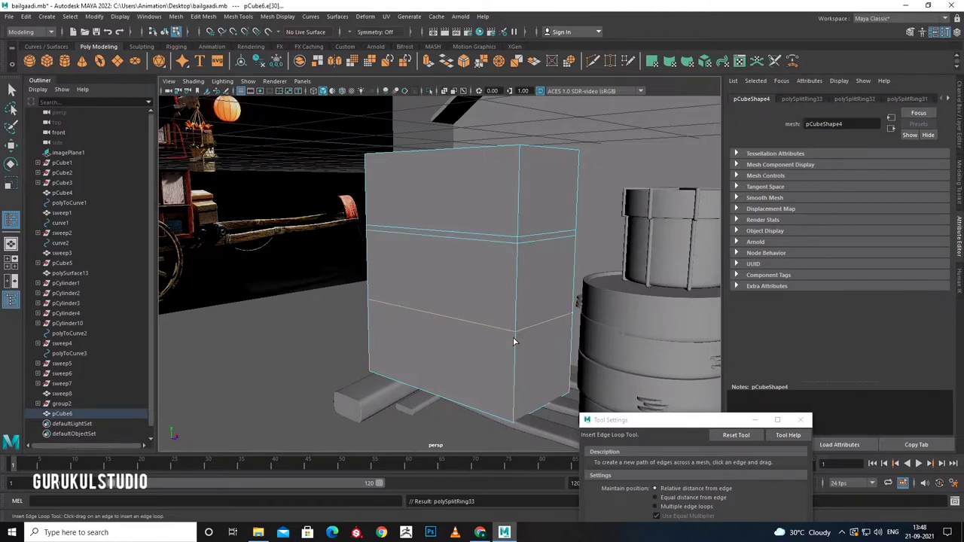
{"action": "key", "text": "q"}
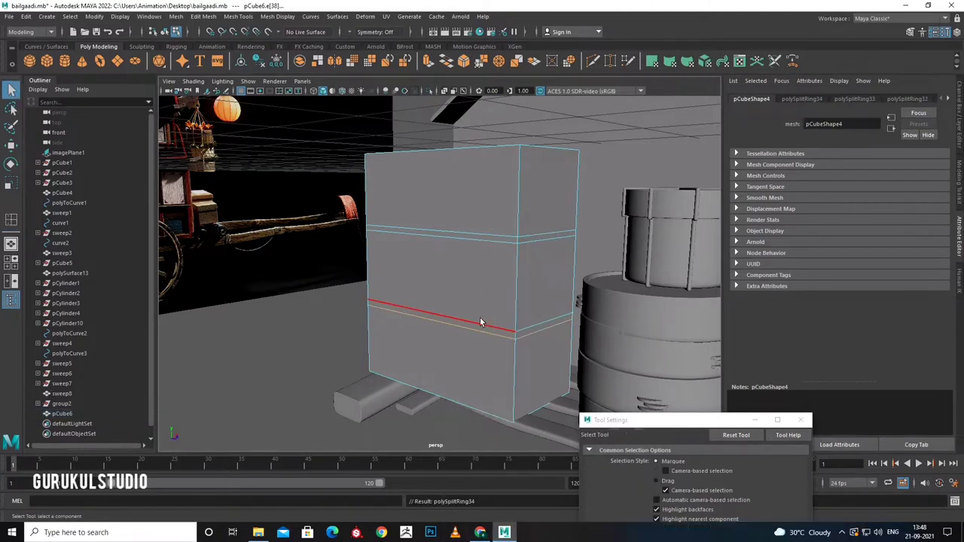
{"action": "key", "text": "F11"}
{"action": "left_click_drag", "start_coordinate": [479, 318], "coordinate": [463, 220]}
{"action": "key", "text": "ctrl+e"}
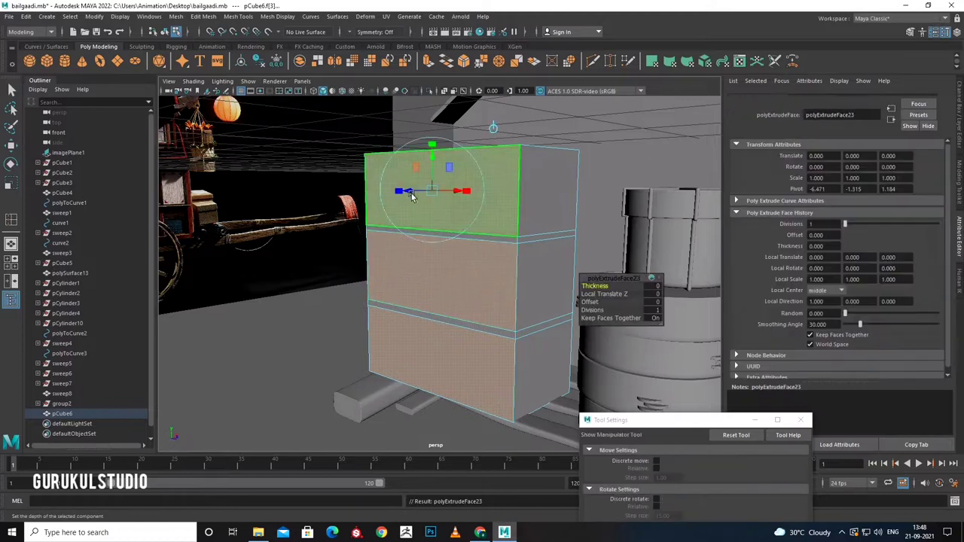
{"action": "mouse_move", "coordinate": [465, 193]}
{"action": "left_mouse_down"}
{"action": "mouse_move", "coordinate": [430, 193]}
{"action": "mouse_move", "coordinate": [462, 195]}
{"action": "left_mouse_up"}
{"action": "left_click_drag", "start_coordinate": [468, 230], "coordinate": [431, 257], "text": "alt"}
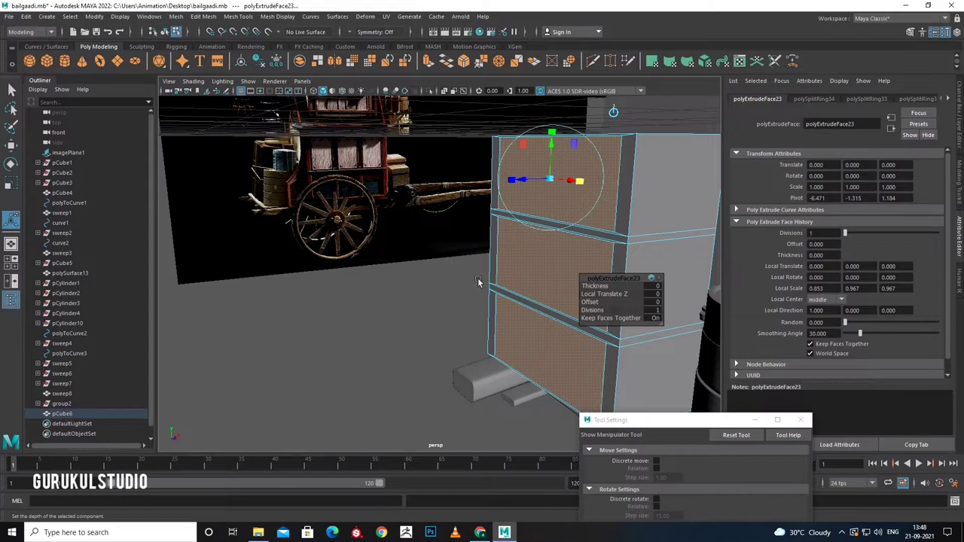
{"action": "mouse_move", "coordinate": [576, 182]}
{"action": "left_mouse_down"}
{"action": "mouse_move", "coordinate": [577, 189]}
{"action": "mouse_move", "coordinate": [548, 179]}
{"action": "left_mouse_up"}
{"action": "key", "text": "ctrl+e"}
{"action": "key", "text": "w"}
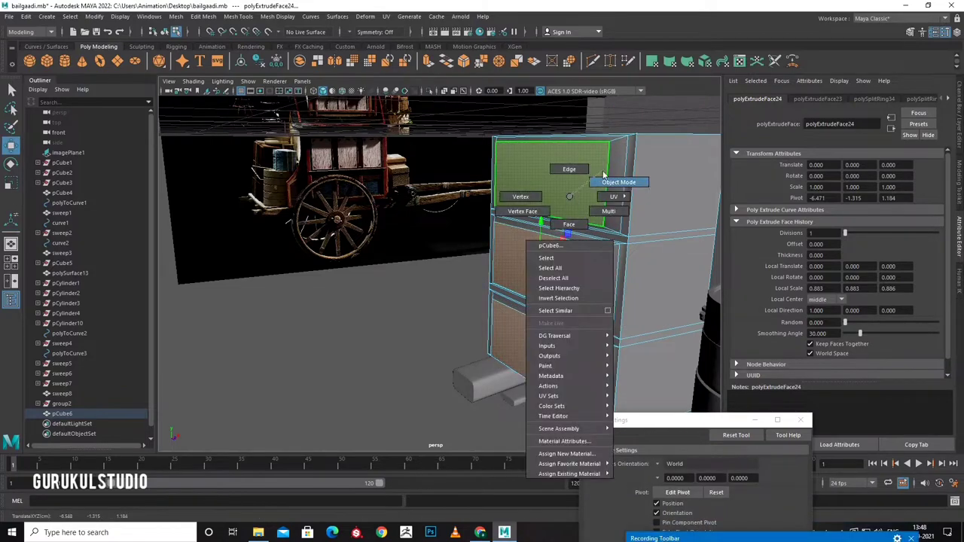
{"action": "right_click_drag", "start_coordinate": [565, 197], "coordinate": [573, 165]}
Cut diagonal and vertical edges across pCube6 with Multi-Cut in the side view.
{"action": "mouse_move", "coordinate": [474, 327]}
{"action": "left_mouse_down", "text": "alt"}
{"action": "mouse_move", "coordinate": [434, 322]}
{"action": "mouse_move", "coordinate": [391, 385]}
{"action": "mouse_move", "coordinate": [374, 354]}
{"action": "mouse_move", "coordinate": [436, 340]}
{"action": "left_mouse_up", "text": "alt"}
{"action": "left_click", "coordinate": [374, 354]}
{"action": "key", "text": "space"}
{"action": "key", "text": "space"}
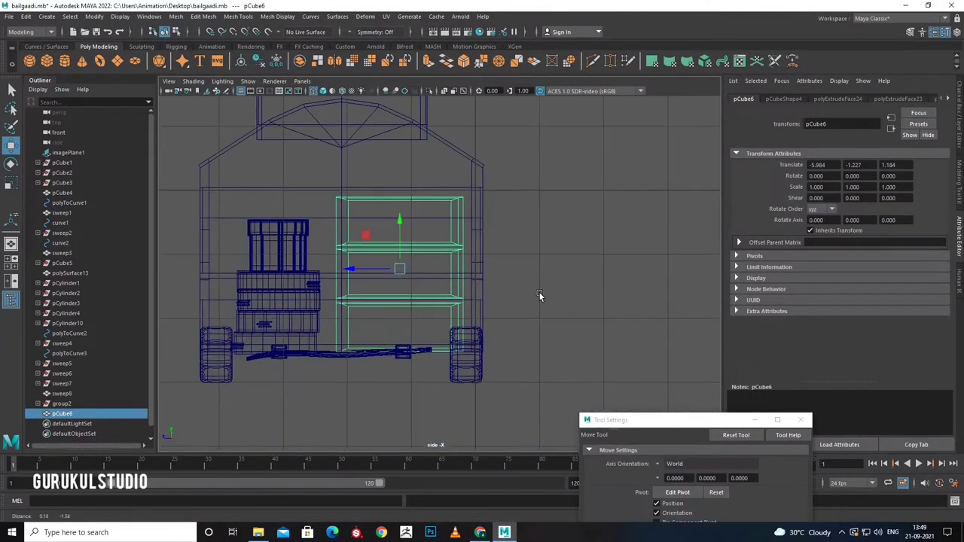
{"action": "left_click", "coordinate": [593, 62]}
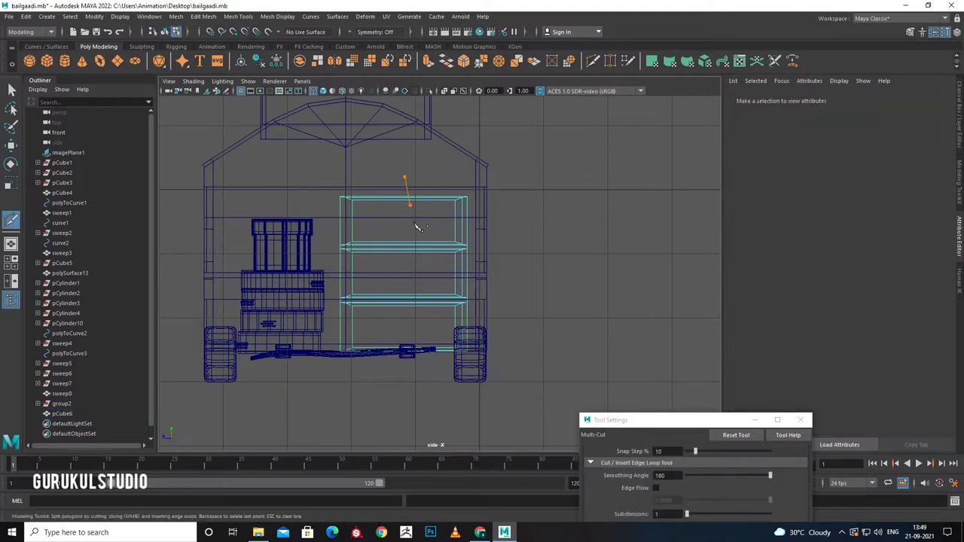
{"action": "left_click_drag", "start_coordinate": [444, 412], "coordinate": [445, 412]}
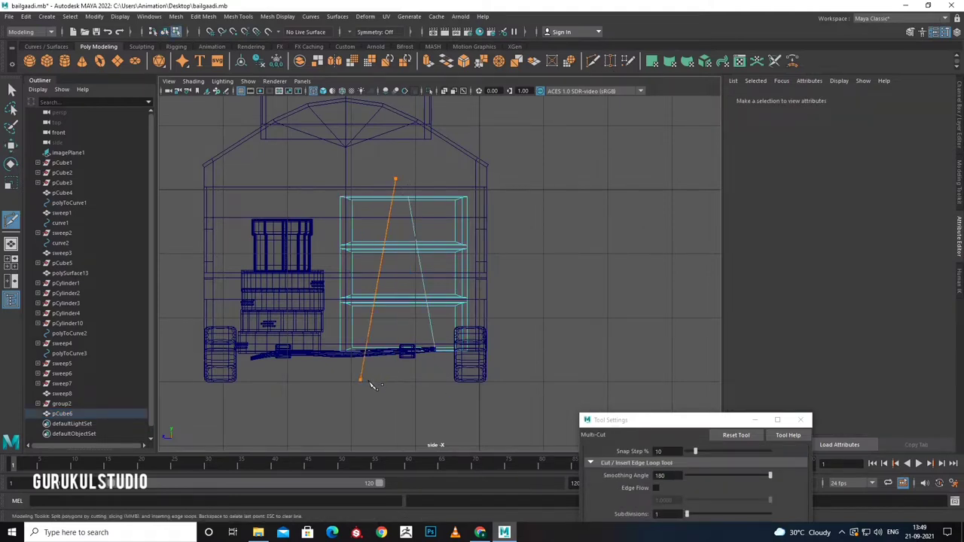
{"action": "left_click", "coordinate": [366, 351]}
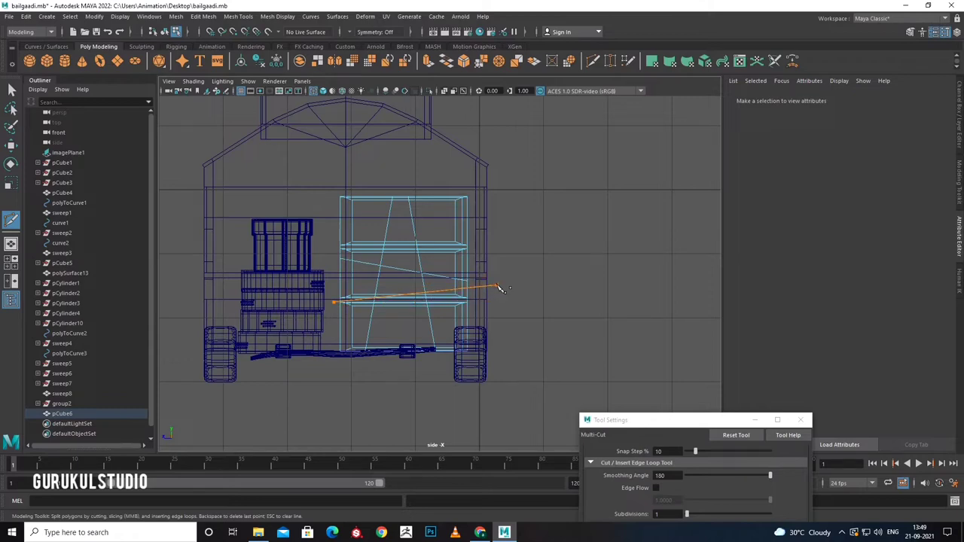
{"action": "key", "text": "space"}
{"action": "key", "text": "space"}
Convert an edge loop across the box front into a curve and sweep a 0.010-scale rope along it.
{"action": "key", "text": "q"}
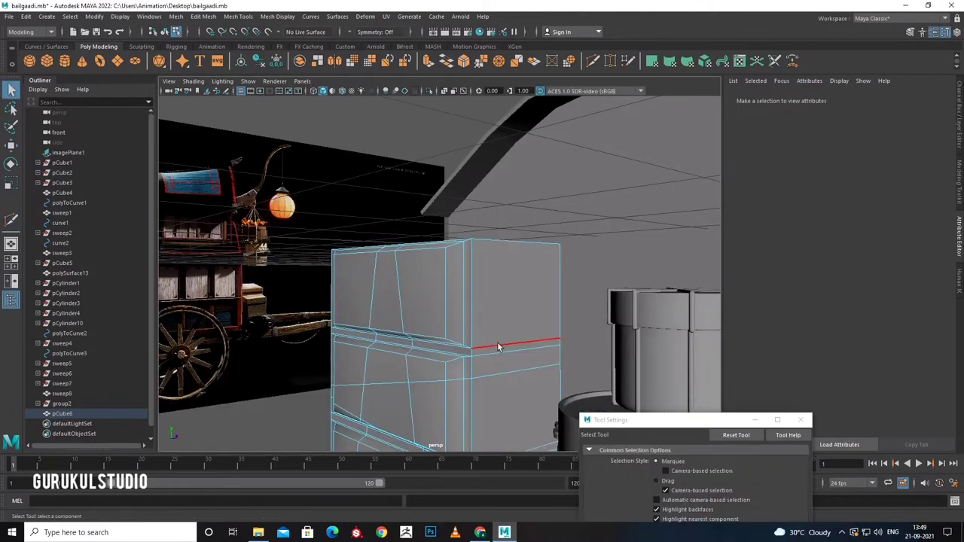
{"action": "double_click", "coordinate": [498, 374]}
{"action": "mouse_move", "coordinate": [495, 381]}
{"action": "left_mouse_down", "text": "alt"}
{"action": "mouse_move", "coordinate": [261, 297]}
{"action": "mouse_move", "coordinate": [363, 334]}
{"action": "mouse_move", "coordinate": [577, 261]}
{"action": "mouse_move", "coordinate": [487, 304]}
{"action": "mouse_move", "coordinate": [510, 325]}
{"action": "left_mouse_up", "text": "alt"}
{"action": "scroll", "coordinate": [510, 325], "scroll_direction": "up", "scroll_amount": 4}
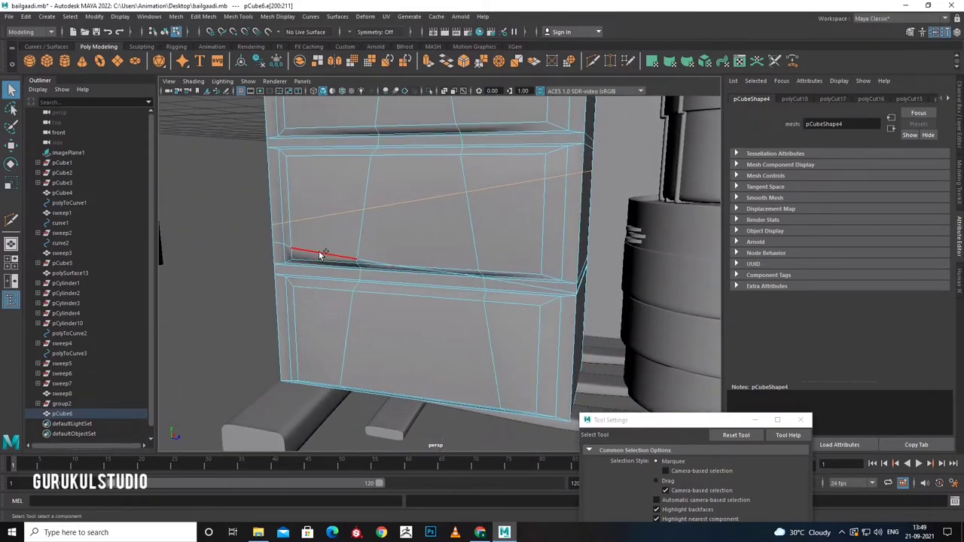
{"action": "left_click", "coordinate": [92, 17]}
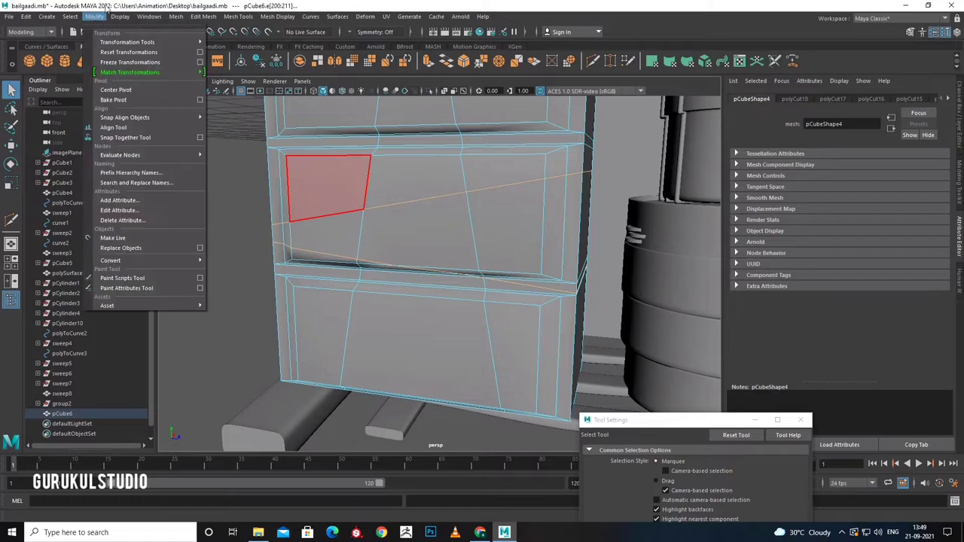
{"action": "mouse_move", "coordinate": [111, 260]}
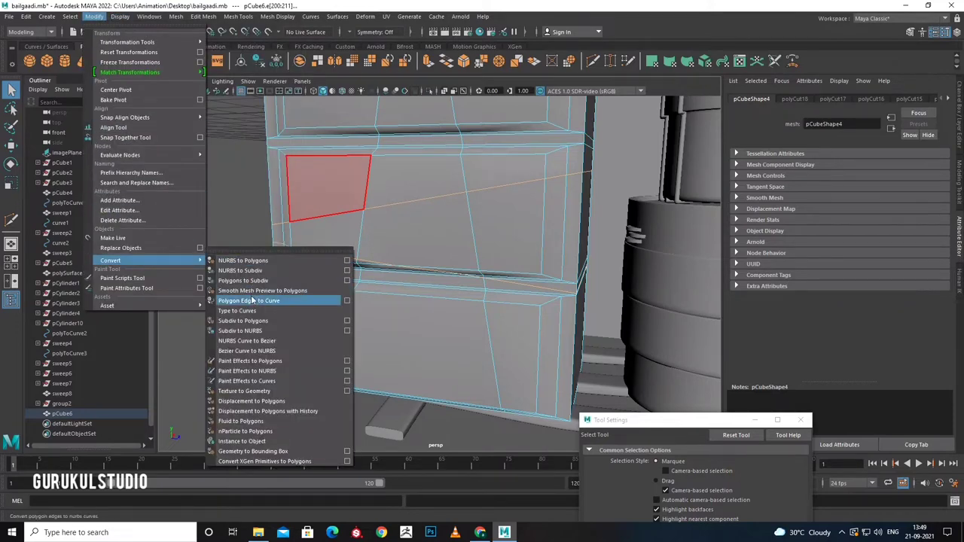
{"action": "left_click", "coordinate": [253, 301]}
{"action": "right_click_drag", "start_coordinate": [590, 209], "coordinate": [539, 254], "text": "alt"}
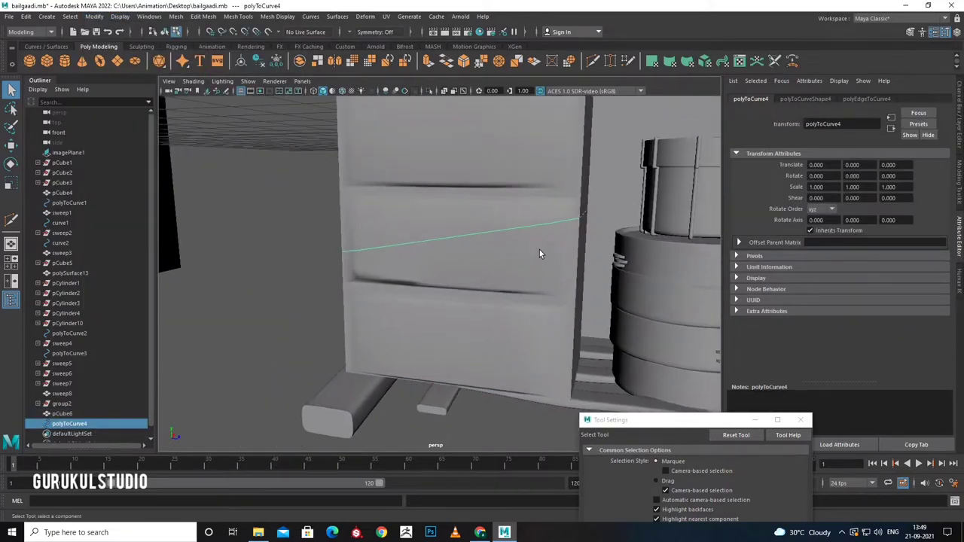
{"action": "left_click", "coordinate": [793, 60]}
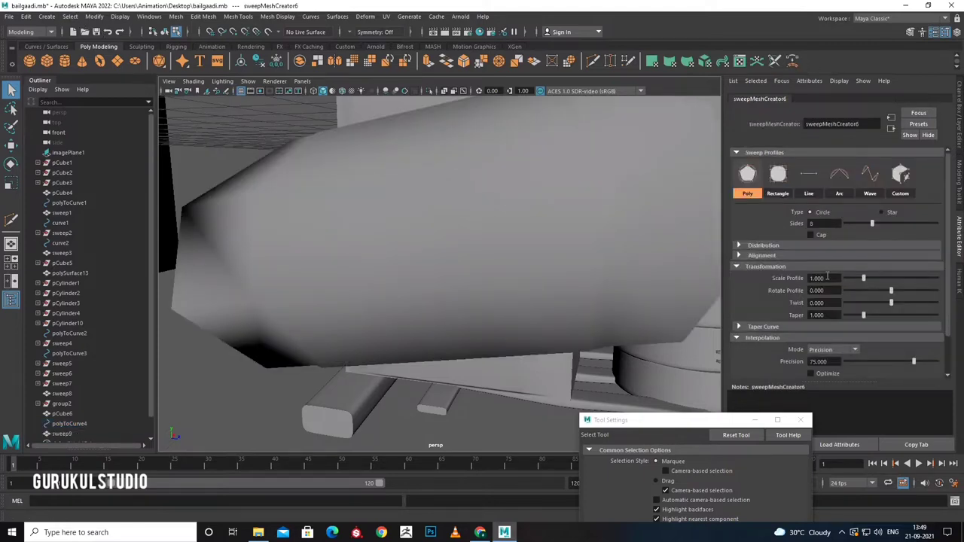
{"action": "type", "text": "0.010"}
{"action": "key", "text": "Return"}
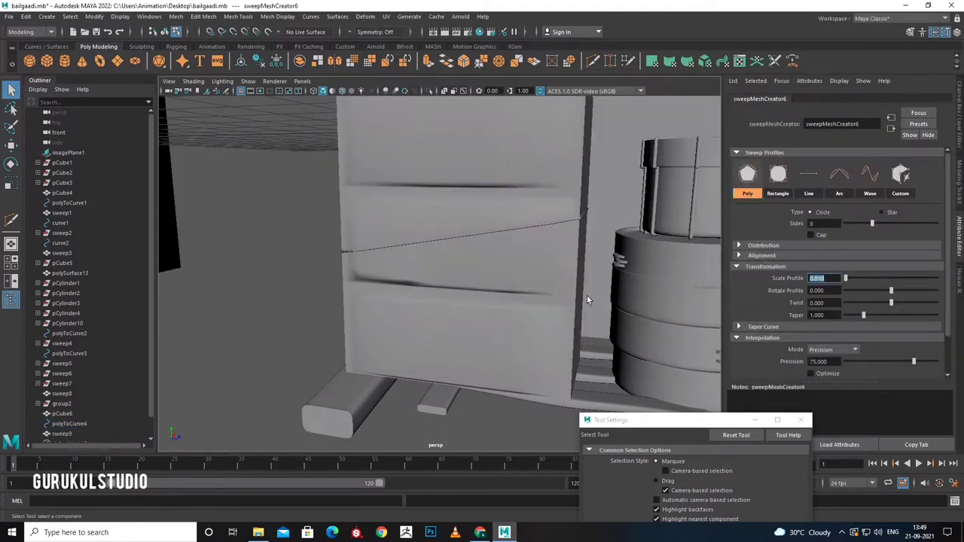
Select another edge loop across pCube6 and sweep a rope strap along it.
{"action": "left_click_drag", "start_coordinate": [588, 300], "coordinate": [711, 322], "text": "alt"}
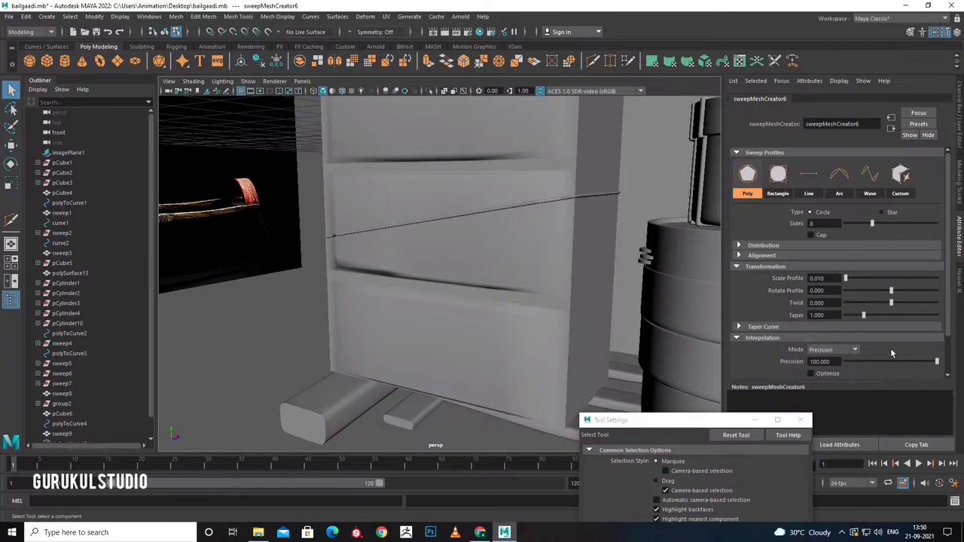
{"action": "key", "text": "a"}
{"action": "left_click", "coordinate": [437, 238]}
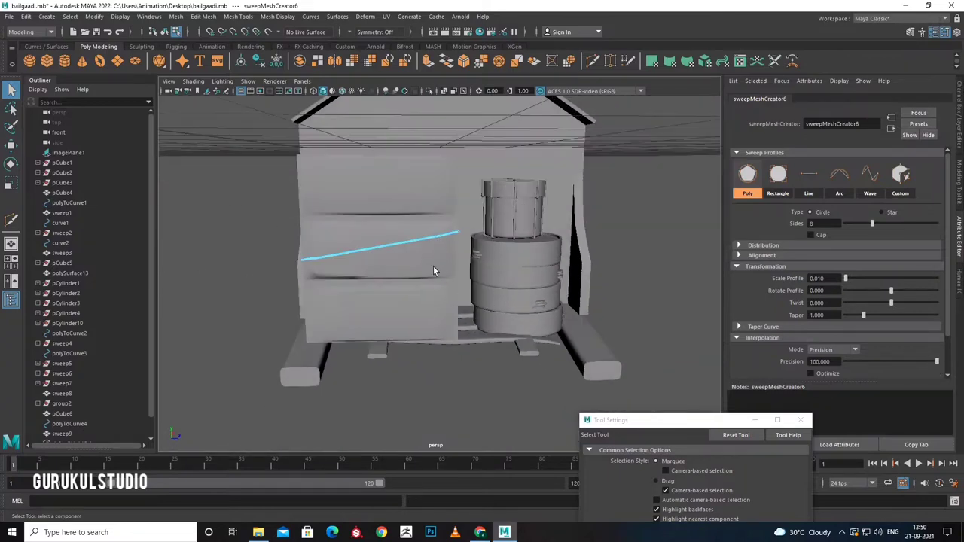
{"action": "right_click_drag", "start_coordinate": [433, 269], "coordinate": [422, 372]}
{"action": "scroll", "coordinate": [432, 323], "scroll_direction": "up", "scroll_amount": 5}
{"action": "left_click", "coordinate": [393, 322]}
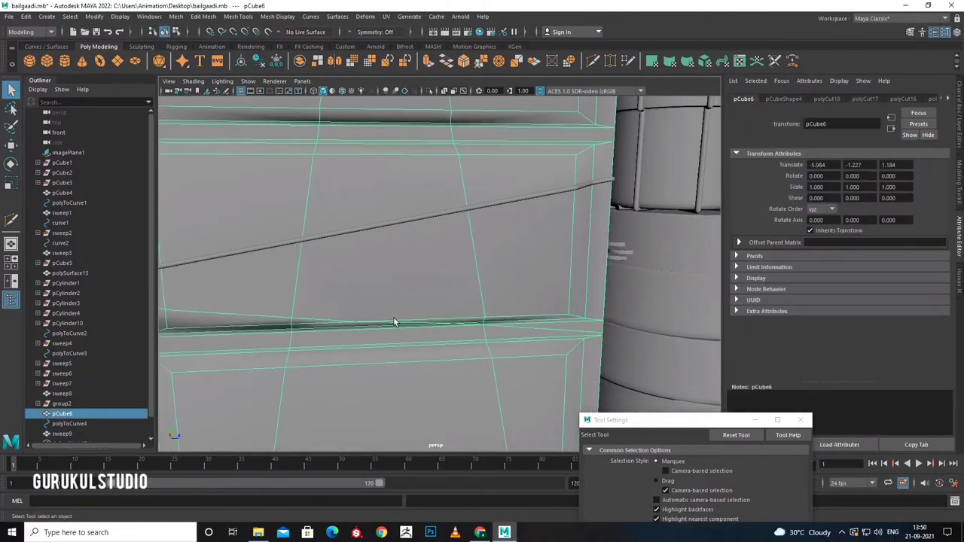
{"action": "right_click_drag", "start_coordinate": [248, 256], "coordinate": [247, 226]}
{"action": "double_click", "coordinate": [225, 306]}
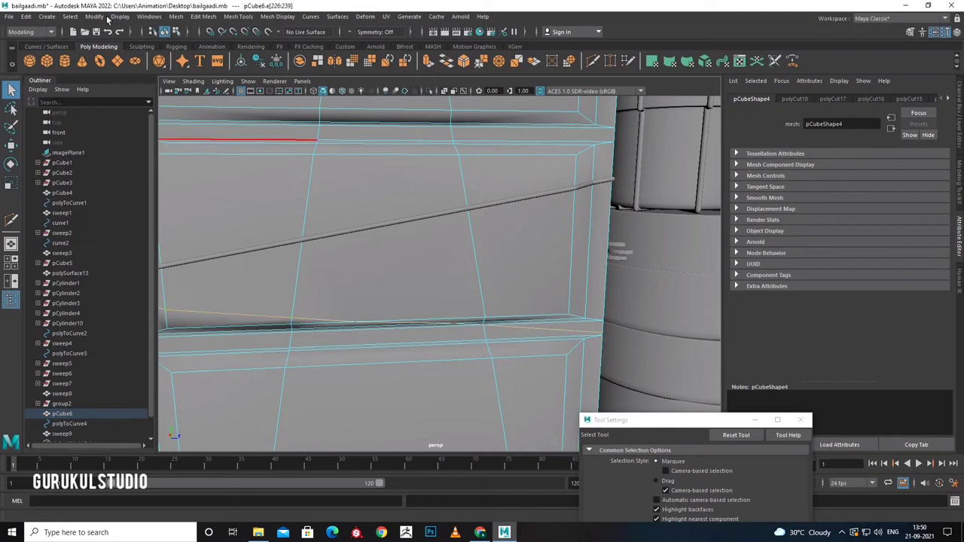
{"action": "left_click", "coordinate": [792, 61]}
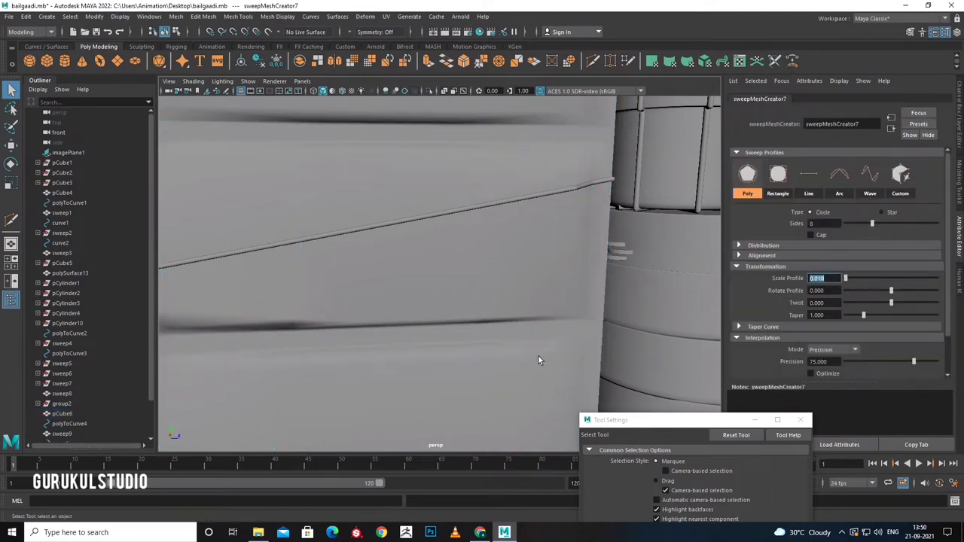
Convert a third edge loop to curve polyToCurve5, sweep it at 0.01 profile scale, and raise precision.
{"action": "scroll", "coordinate": [538, 360], "scroll_direction": "down", "scroll_amount": 3}
{"action": "left_click", "coordinate": [407, 297]}
{"action": "right_click_drag", "start_coordinate": [276, 305], "coordinate": [265, 226]}
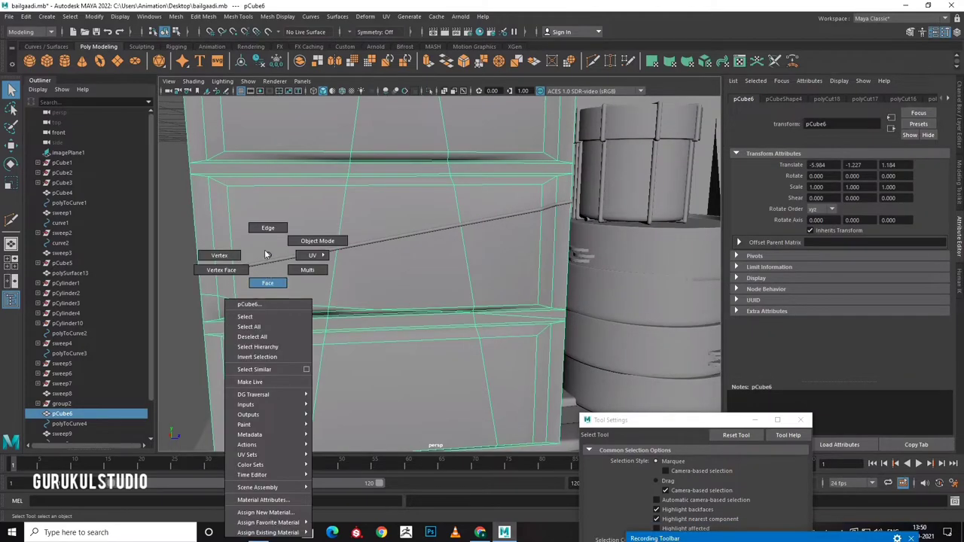
{"action": "left_click", "coordinate": [92, 16]}
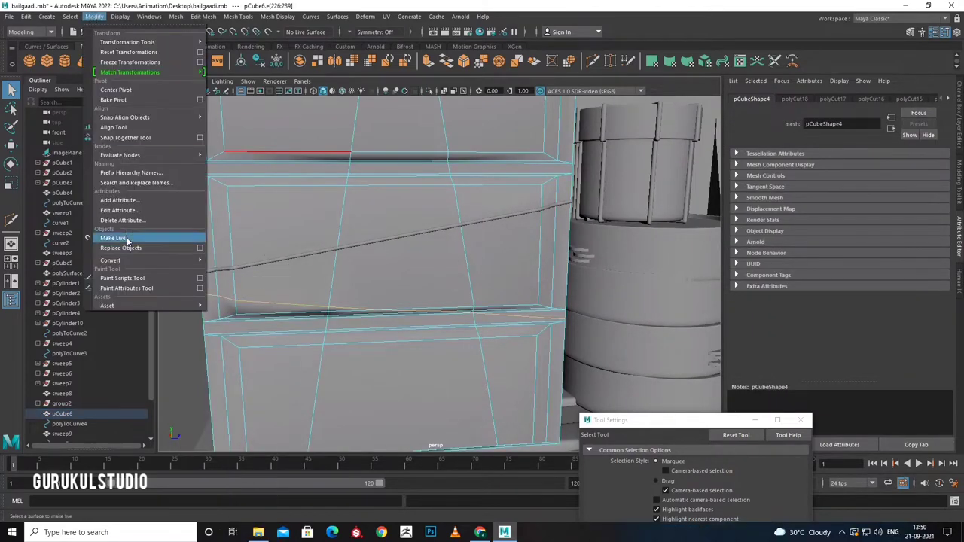
{"action": "left_click", "coordinate": [309, 300]}
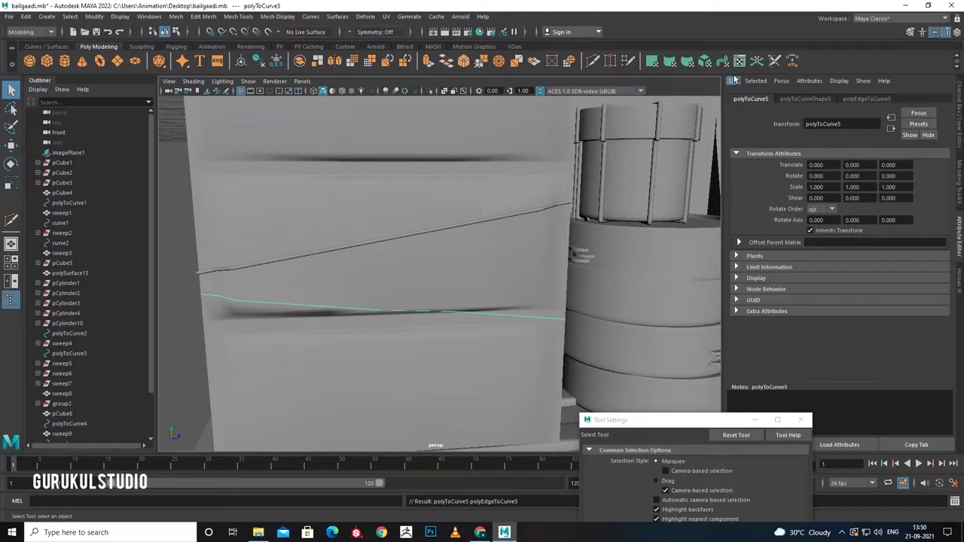
{"action": "left_click", "coordinate": [791, 61]}
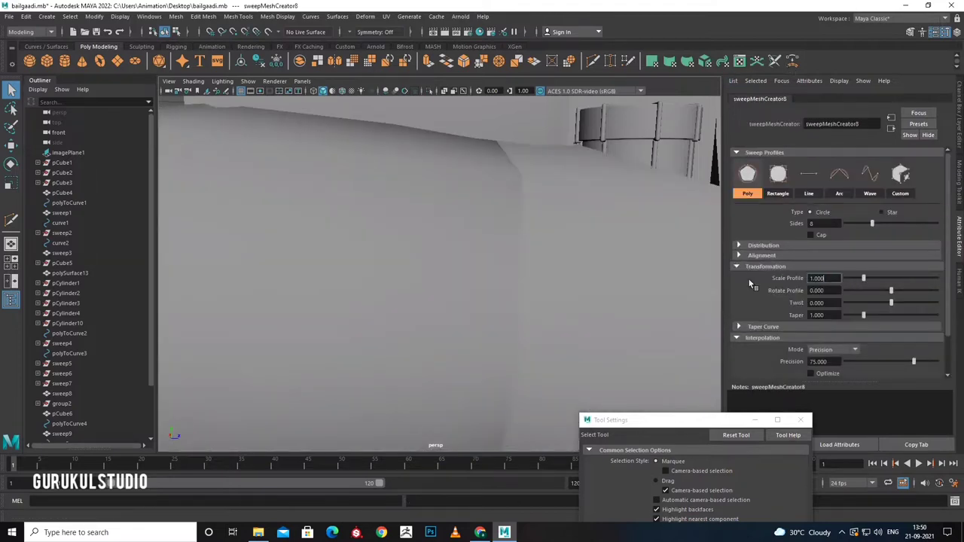
{"action": "type", "text": "0.01"}
{"action": "key", "text": "Return"}
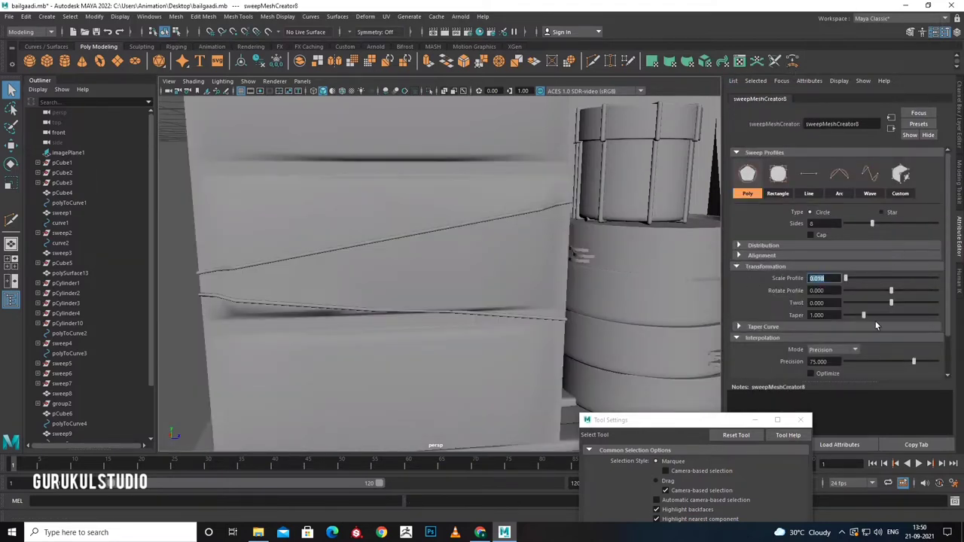
{"action": "left_click_drag", "start_coordinate": [913, 362], "coordinate": [915, 363]}
{"action": "scroll", "coordinate": [523, 297], "scroll_direction": "down", "scroll_amount": 3}
{"action": "left_click", "coordinate": [476, 269]}
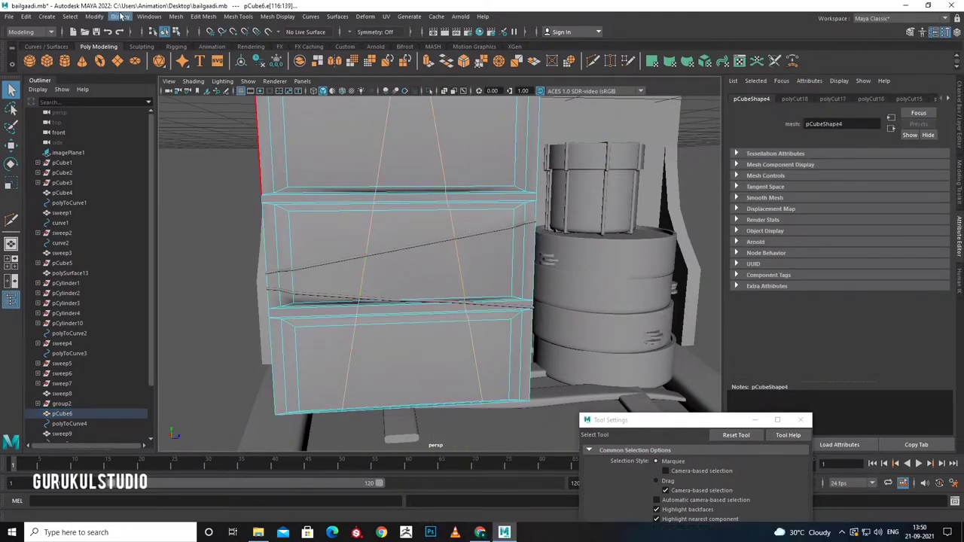
Convert selected crate edges into a curve and sweep a rope along it at 0.010 profile scale.
{"action": "left_click", "coordinate": [94, 15]}
{"action": "mouse_move", "coordinate": [143, 260]}
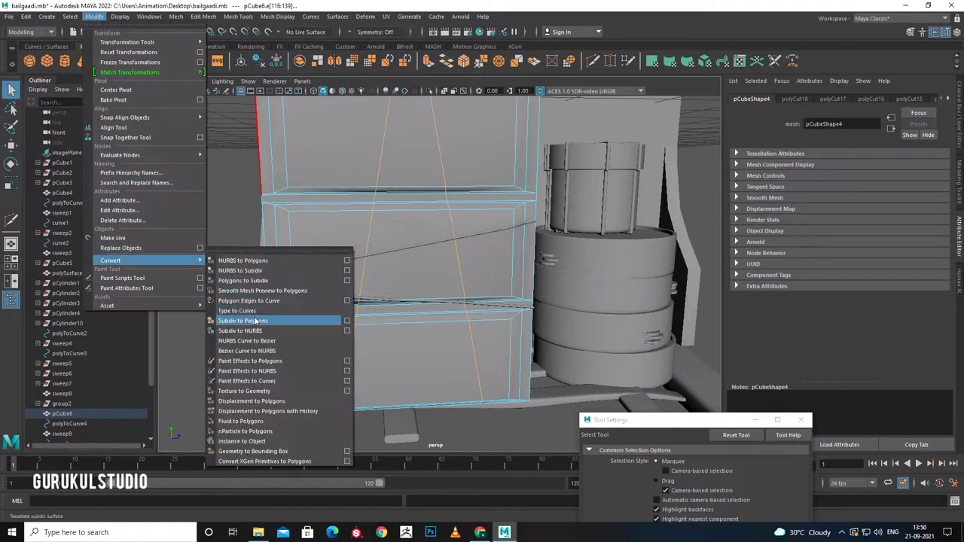
{"action": "left_click", "coordinate": [271, 301]}
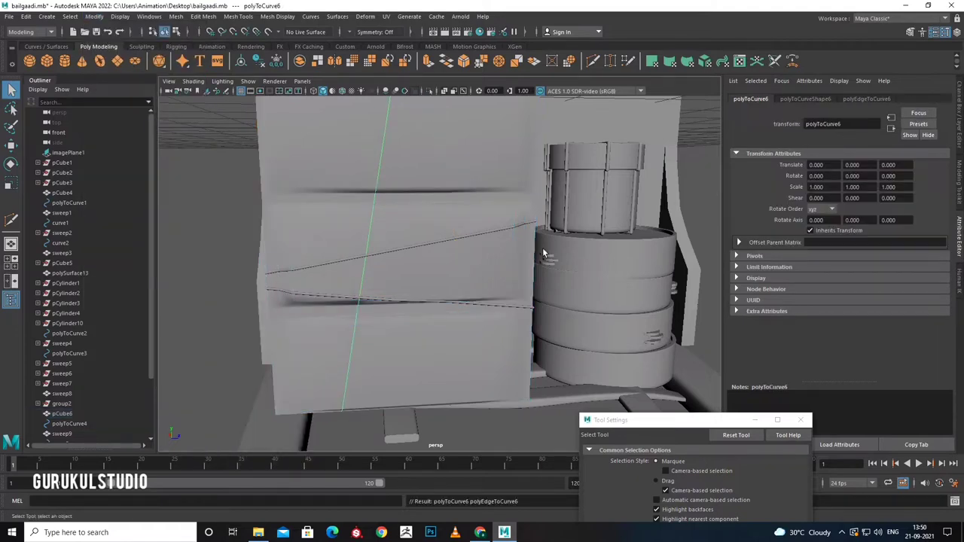
{"action": "left_click", "coordinate": [788, 64]}
{"action": "type", "text": "0.1"}
{"action": "key", "text": "Return"}
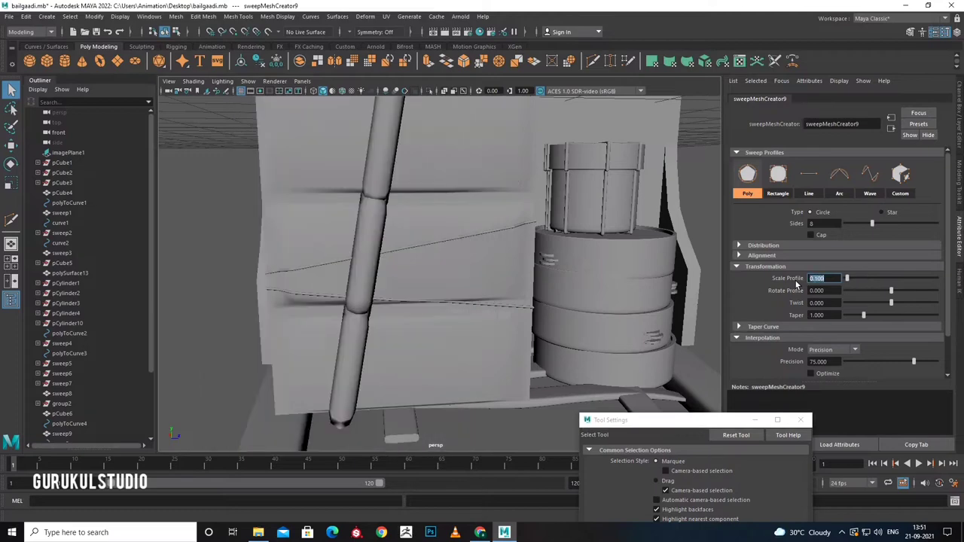
{"action": "type", "text": "1"}
{"action": "key", "text": "Return"}
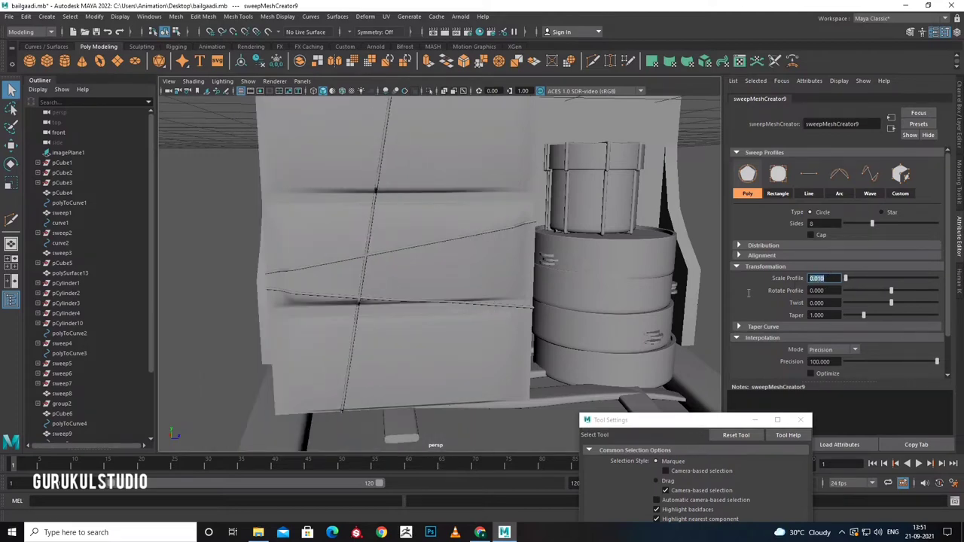
Convert the vertical edges to curve polyToCurve7 and sweep a second 0.010-scale strap down pCube6.
{"action": "mouse_move", "coordinate": [461, 264]}
{"action": "right_mouse_down"}
{"action": "mouse_move", "coordinate": [461, 201]}
{"action": "mouse_move", "coordinate": [417, 193]}
{"action": "right_mouse_up"}
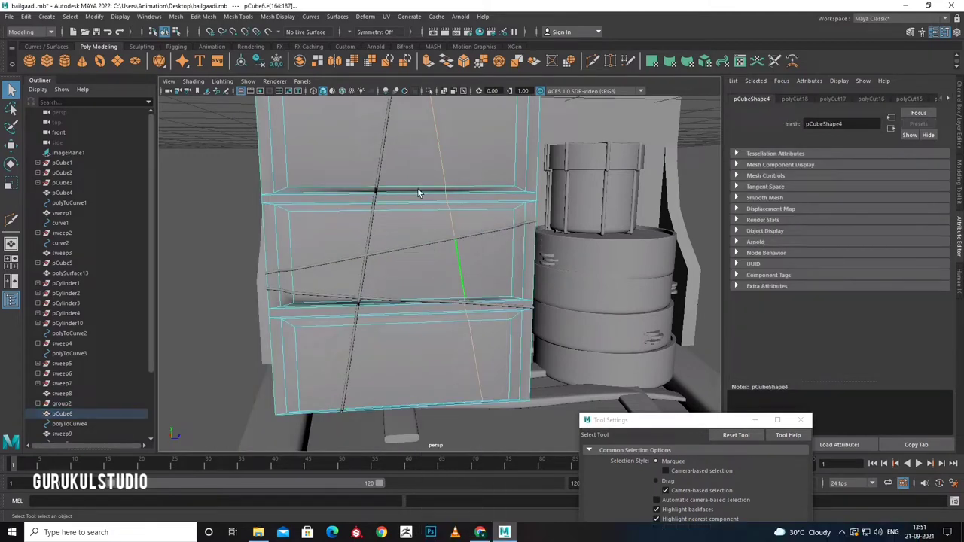
{"action": "left_click", "coordinate": [94, 16]}
{"action": "left_click", "coordinate": [256, 299]}
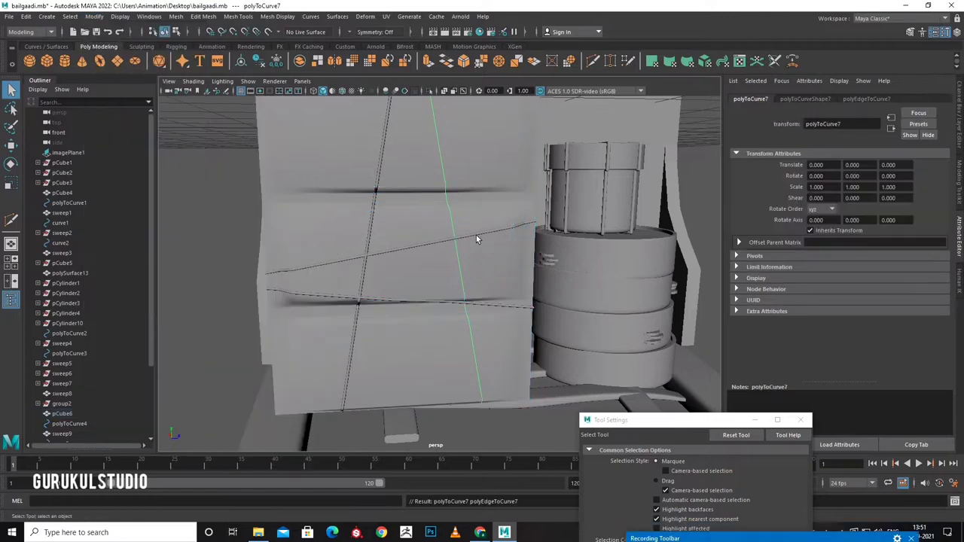
{"action": "right_click_drag", "start_coordinate": [476, 236], "coordinate": [510, 214]}
{"action": "left_click", "coordinate": [785, 66]}
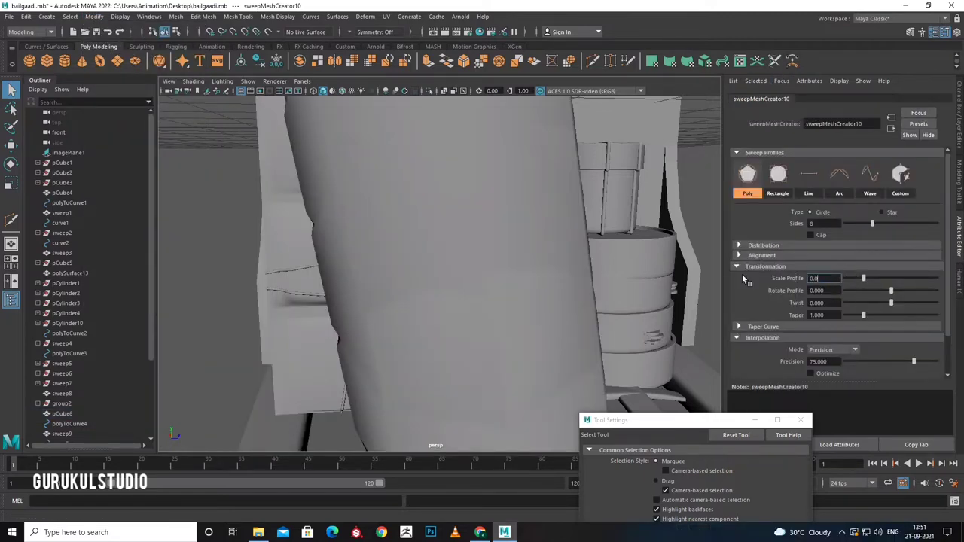
{"action": "type", "text": "10"}
{"action": "key", "text": "Return"}
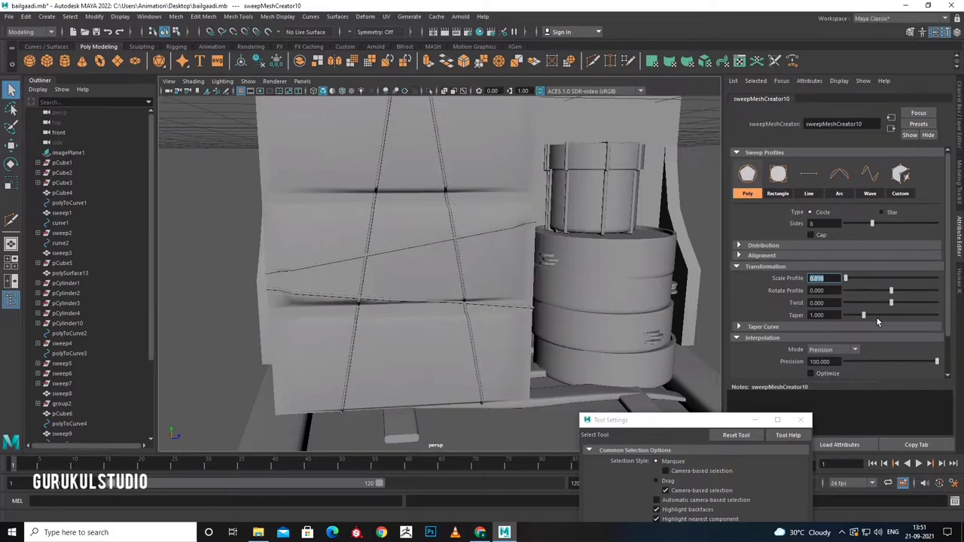
{"action": "right_click_drag", "start_coordinate": [484, 215], "coordinate": [531, 204]}
{"action": "scroll", "coordinate": [456, 390], "scroll_direction": "down", "scroll_amount": 3}
{"action": "scroll", "coordinate": [457, 390], "scroll_direction": "up", "scroll_amount": 4}
{"action": "left_click", "coordinate": [436, 376]}
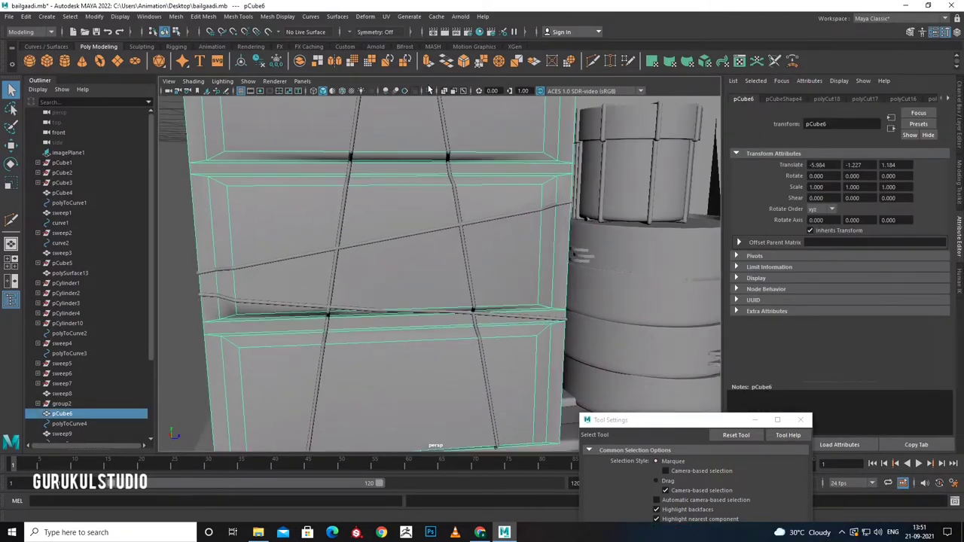
Isolate the crate to check its diagonal and horizontal cut edges, then restore the full scene.
{"action": "left_click", "coordinate": [431, 93]}
{"action": "right_click", "coordinate": [447, 176]}
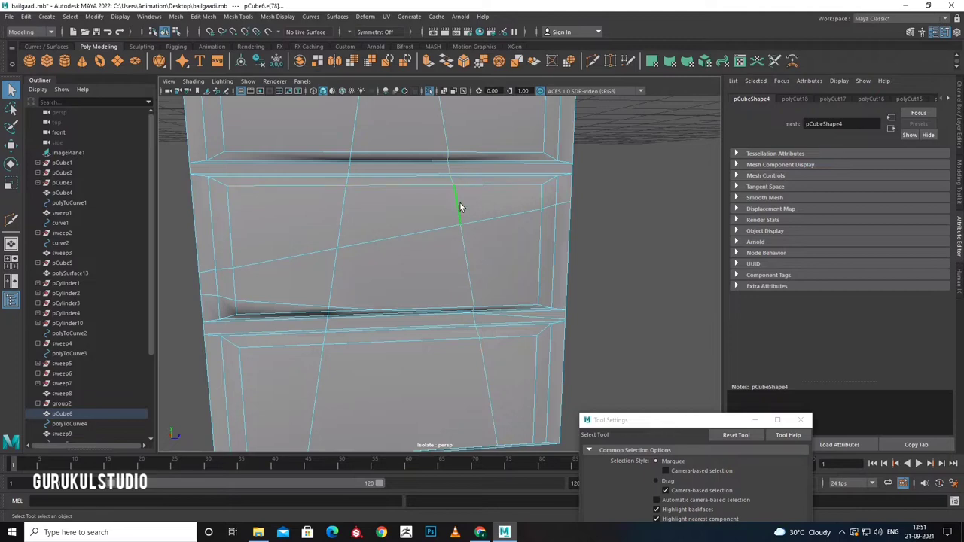
{"action": "right_click_drag", "start_coordinate": [459, 202], "coordinate": [338, 245], "text": "shift"}
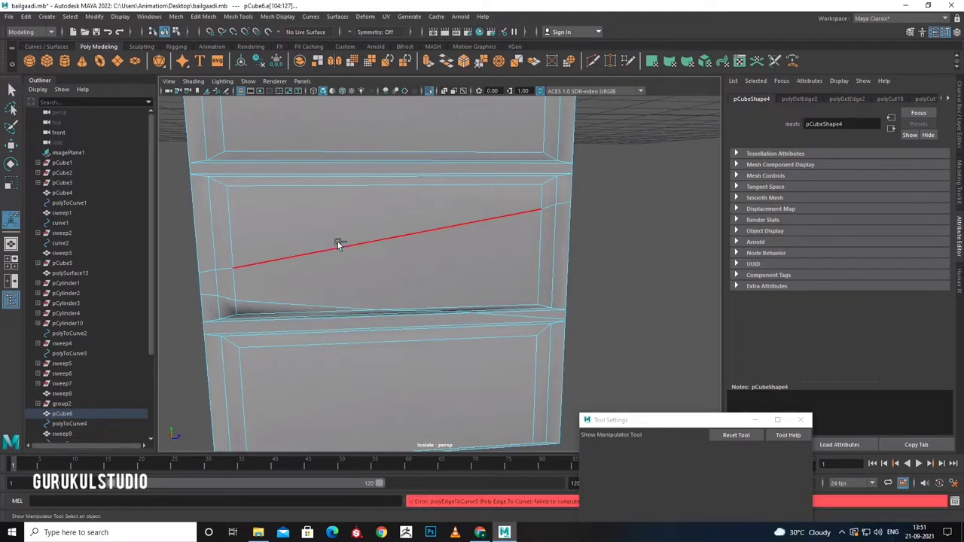
{"action": "left_click", "coordinate": [285, 290]}
{"action": "right_click", "coordinate": [274, 294], "text": "shift"}
{"action": "left_click", "coordinate": [514, 179]}
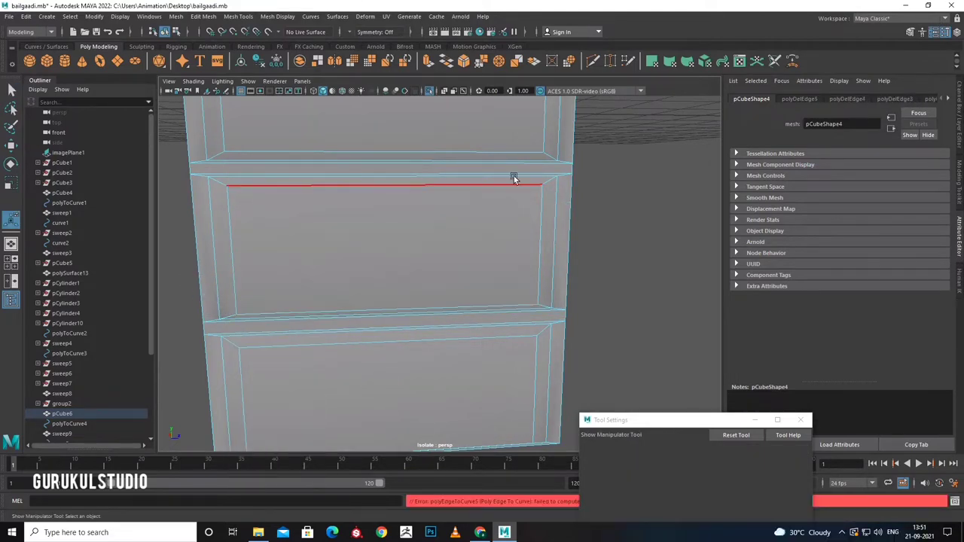
{"action": "right_click_drag", "start_coordinate": [514, 178], "coordinate": [555, 181]}
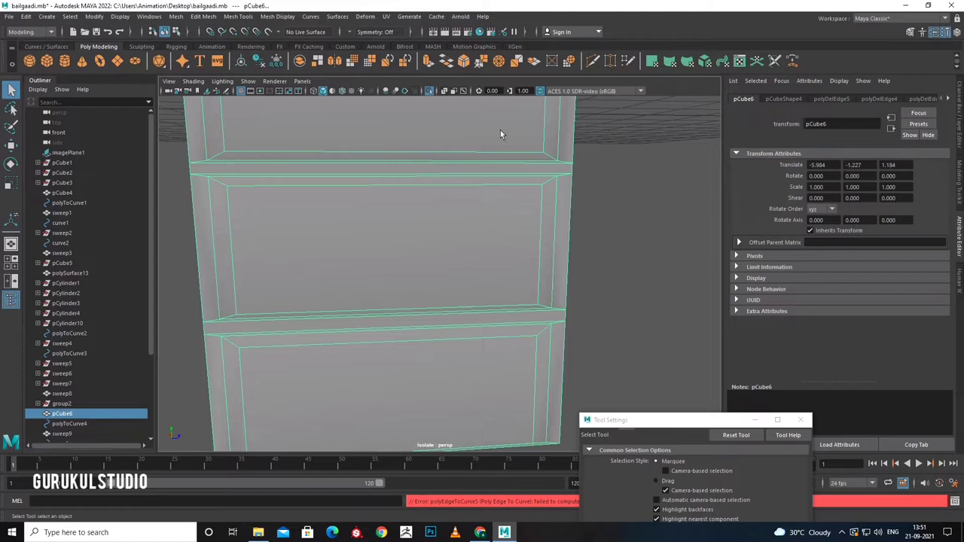
{"action": "left_click", "coordinate": [430, 91]}
{"action": "left_click_drag", "start_coordinate": [432, 198], "coordinate": [393, 224], "text": "alt"}
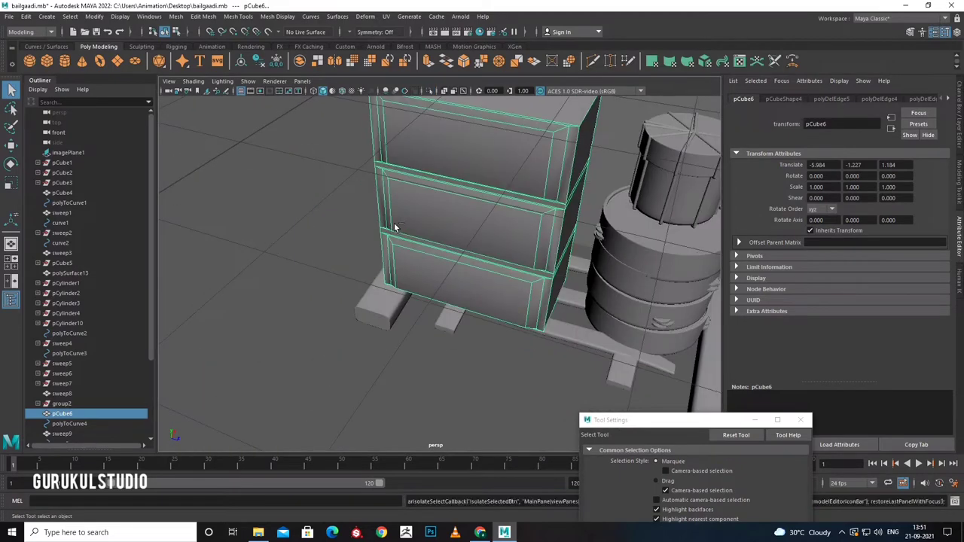
{"action": "key", "text": "ctrl+z"}
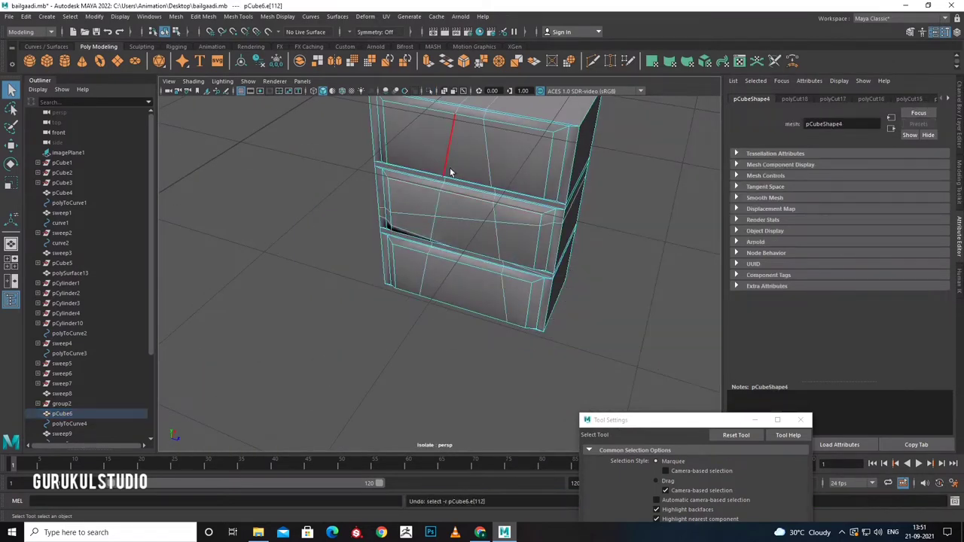
{"action": "left_click_drag", "start_coordinate": [427, 96], "coordinate": [447, 159], "text": "alt"}
{"action": "left_click", "coordinate": [429, 92]}
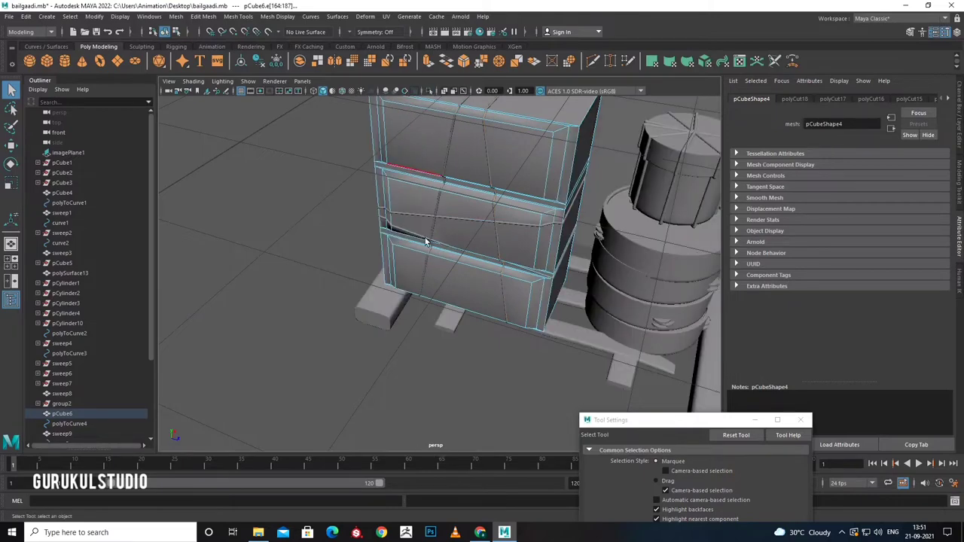
{"action": "mouse_move", "coordinate": [422, 196]}
{"action": "left_mouse_down", "text": "alt"}
{"action": "mouse_move", "coordinate": [387, 231]}
{"action": "mouse_move", "coordinate": [531, 357]}
{"action": "left_mouse_up", "text": "alt"}
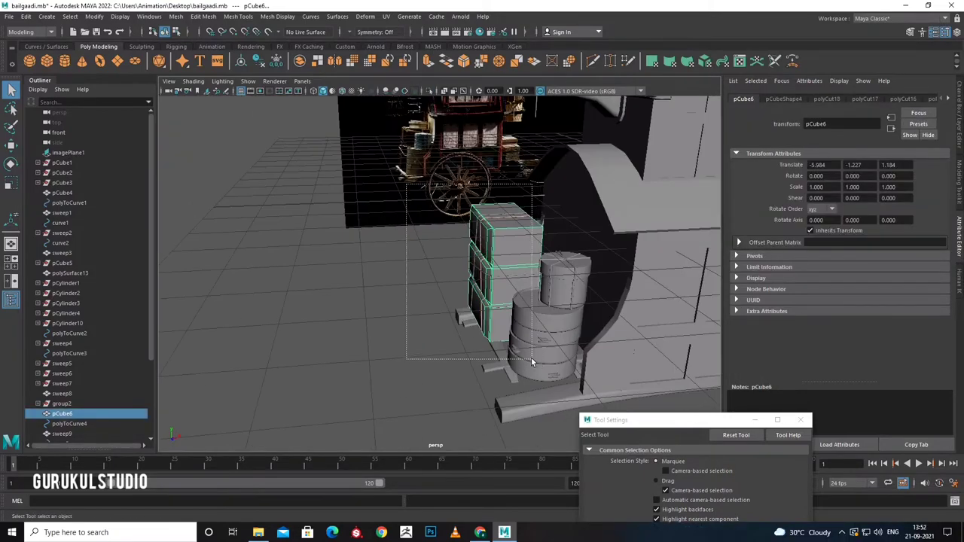
Delete construction history from the crate, its rope straps and nearby objects.
{"action": "left_click", "coordinate": [570, 367]}
{"action": "left_click_drag", "start_coordinate": [595, 248], "coordinate": [452, 407]}
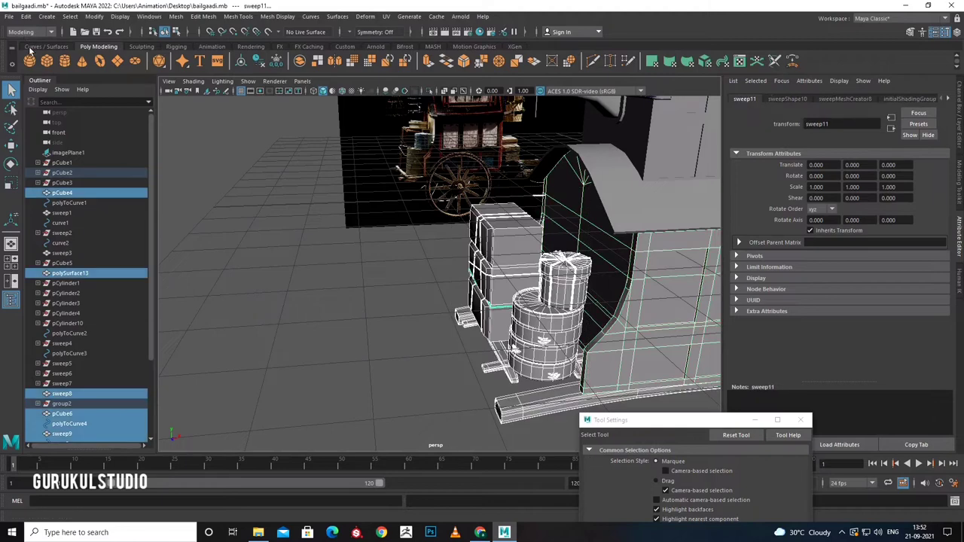
{"action": "left_click", "coordinate": [26, 17]}
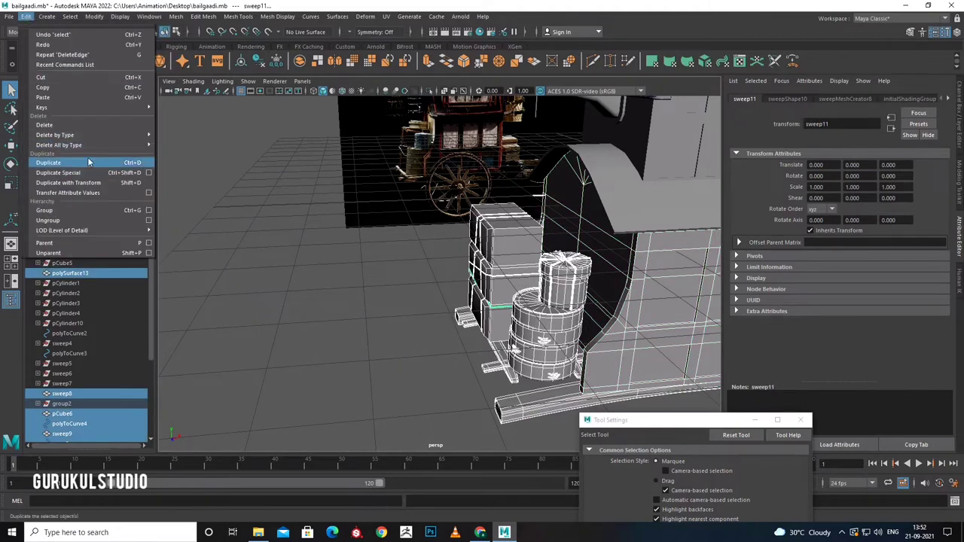
{"action": "left_click", "coordinate": [173, 130]}
{"action": "left_click", "coordinate": [456, 295]}
Frame the crate and select the horizontal, lower diagonal and vertical rope straps.
{"action": "key", "text": "f"}
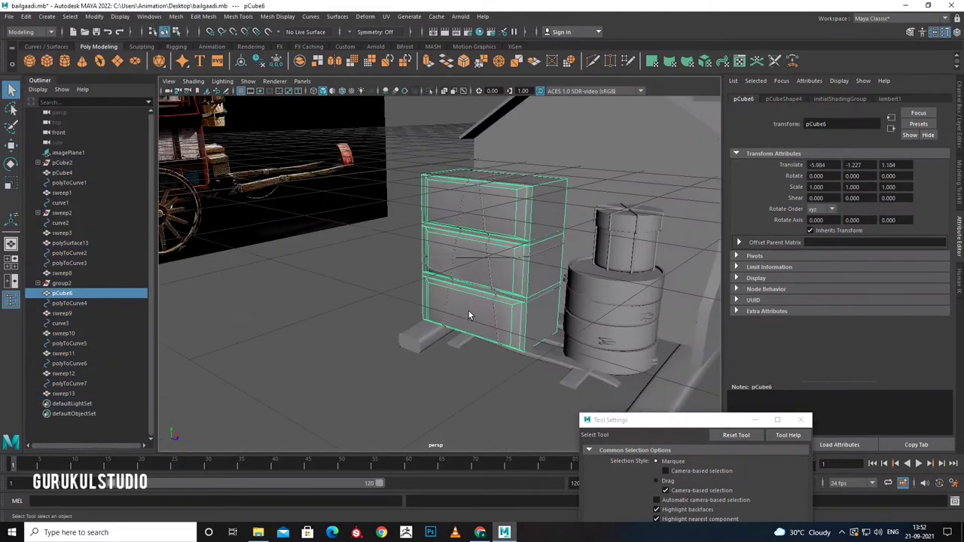
{"action": "left_click_drag", "start_coordinate": [479, 396], "coordinate": [480, 399]}
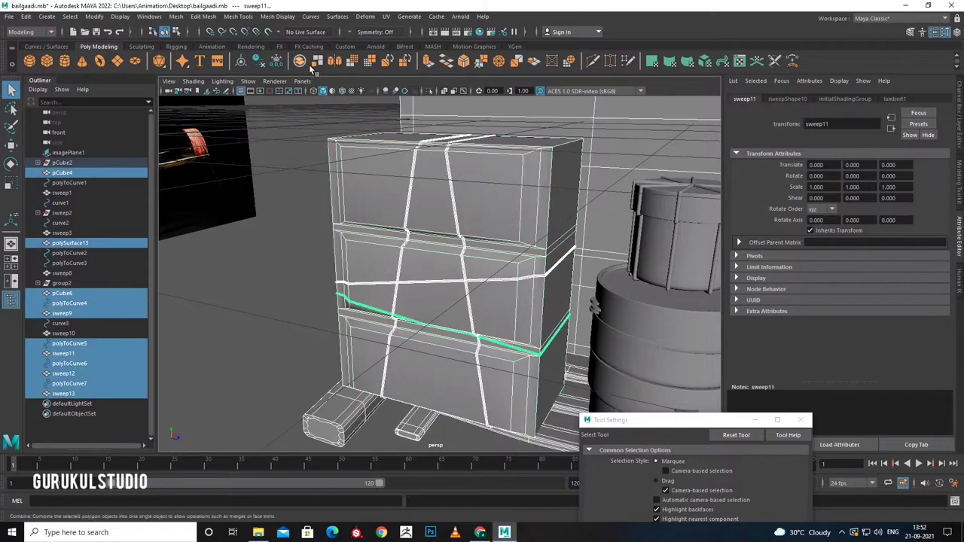
{"action": "left_click", "coordinate": [321, 267]}
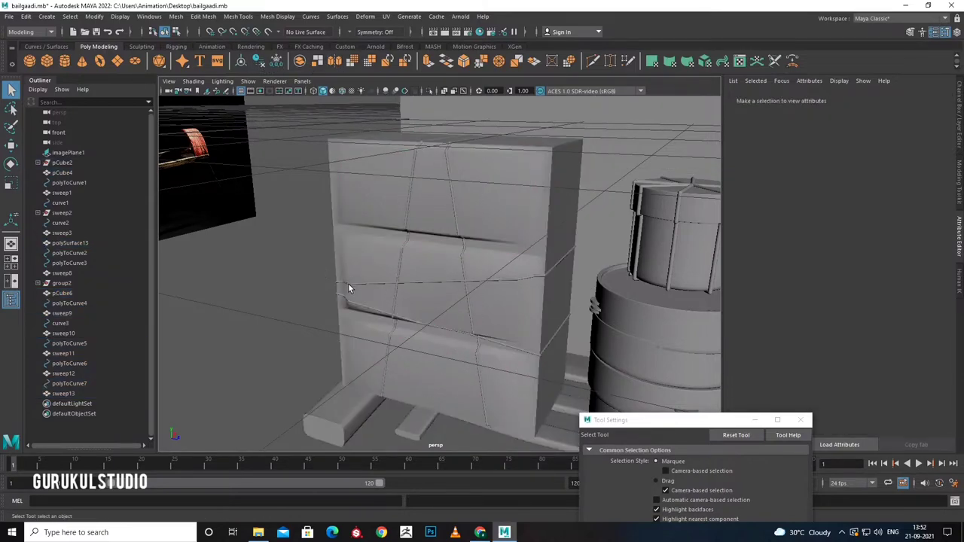
{"action": "left_click", "coordinate": [348, 284]}
{"action": "left_click", "coordinate": [399, 273], "text": "shift"}
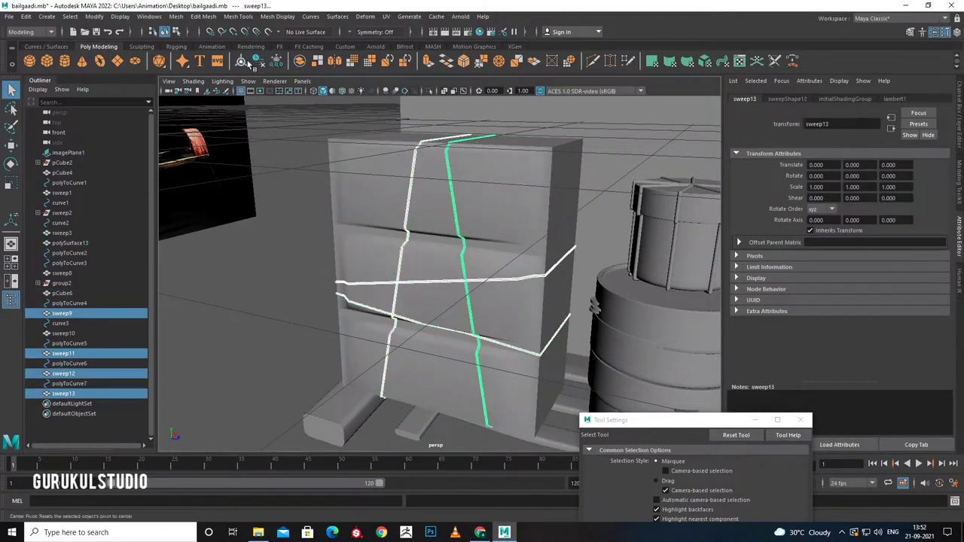
Move the rope straps aside and delete the crate's middle edge loop.
{"action": "key", "text": "w"}
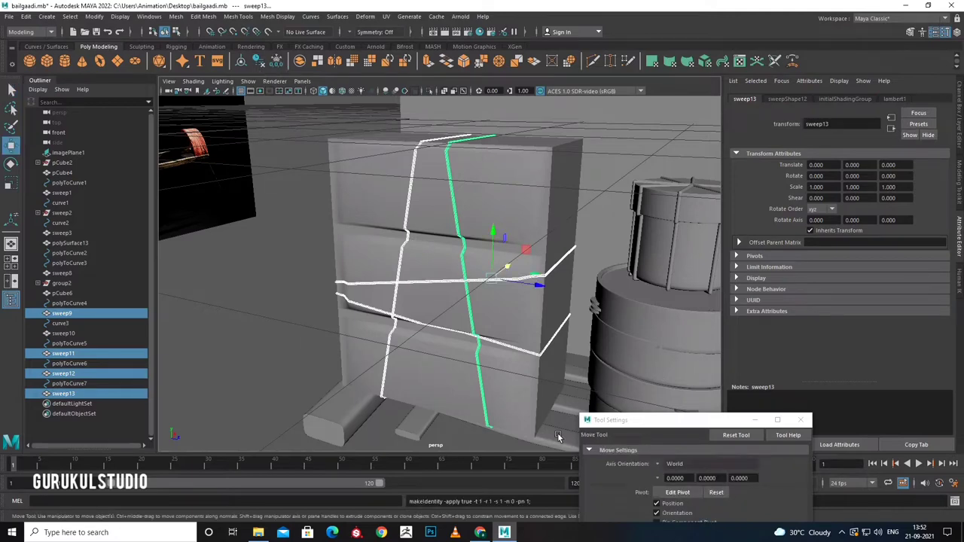
{"action": "left_click_drag", "start_coordinate": [540, 285], "coordinate": [441, 290]}
{"action": "right_click_drag", "start_coordinate": [473, 260], "coordinate": [474, 230]}
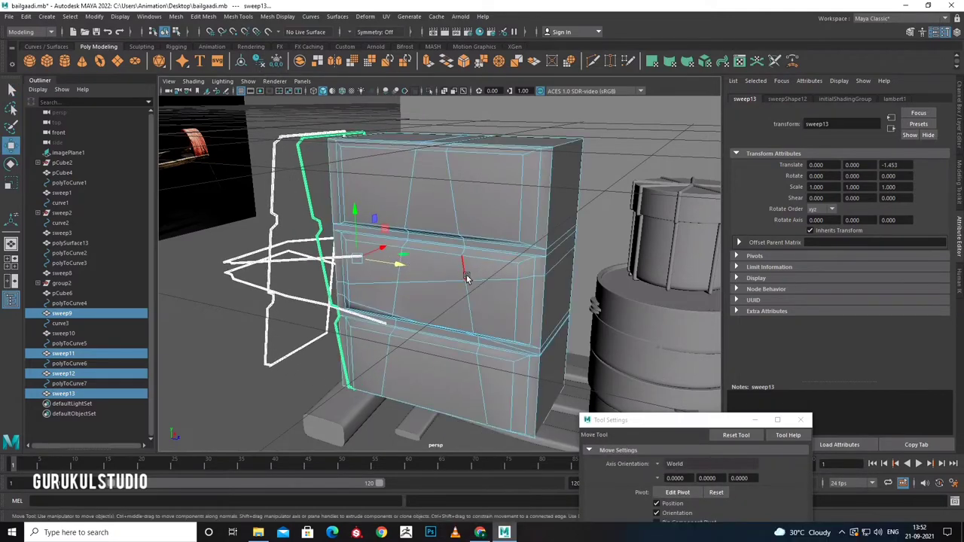
{"action": "right_click", "coordinate": [465, 278], "text": "shift"}
{"action": "right_click_drag", "start_coordinate": [438, 283], "coordinate": [325, 304], "text": "shift"}
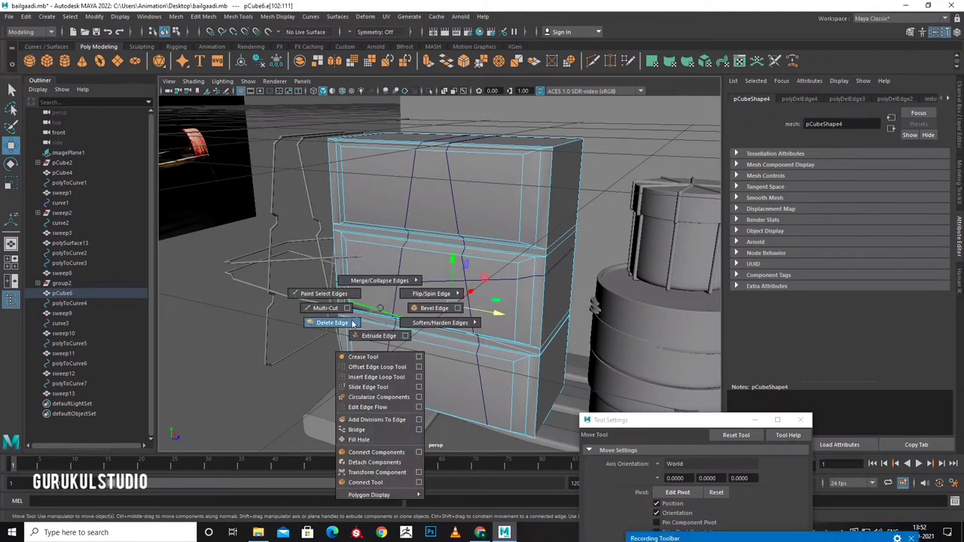
Reselect the four straps and set Translate Z back to 0 in the Channel Box.
{"action": "left_click_drag", "start_coordinate": [324, 296], "coordinate": [328, 294]}
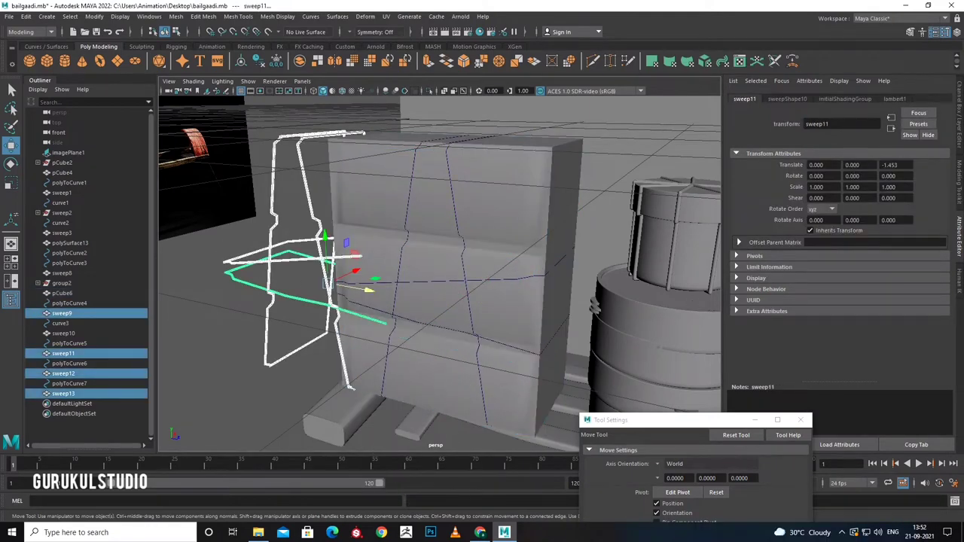
{"action": "left_click", "coordinate": [958, 142]}
{"action": "type", "text": "0"}
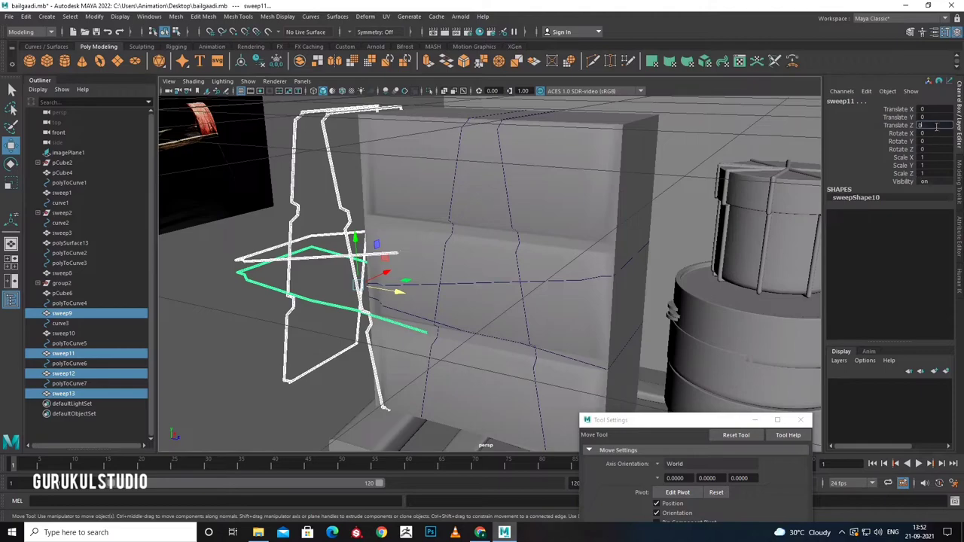
{"action": "key", "text": "Return"}
{"action": "left_click", "coordinate": [298, 347]}
{"action": "mouse_move", "coordinate": [300, 345]}
{"action": "left_mouse_down", "text": "alt"}
{"action": "mouse_move", "coordinate": [426, 346]}
{"action": "mouse_move", "coordinate": [449, 374]}
{"action": "mouse_move", "coordinate": [402, 389]}
{"action": "left_mouse_up", "text": "alt"}
{"action": "right_click_drag", "start_coordinate": [402, 387], "coordinate": [415, 364], "text": "alt"}
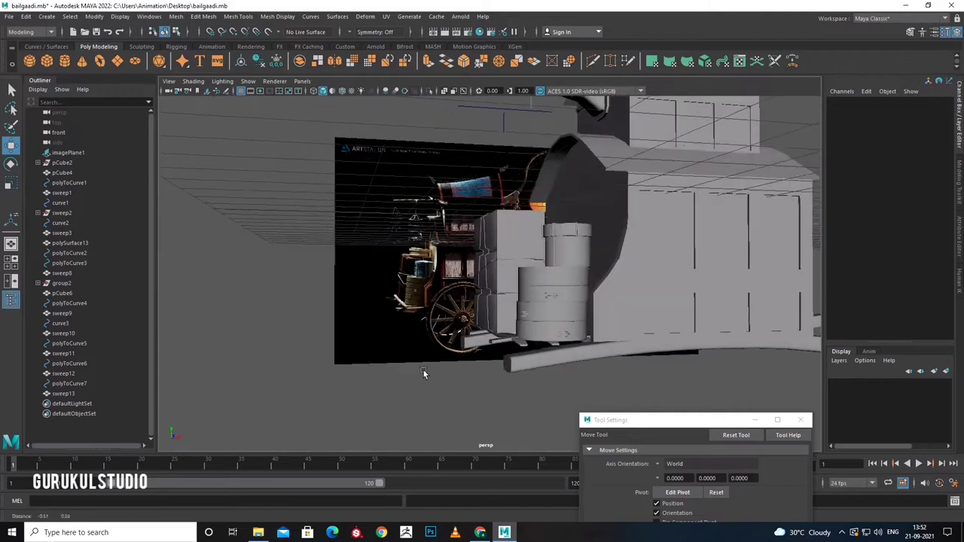
Select a rope strap, undo its frozen transforms and frame it in the view.
{"action": "left_click_drag", "start_coordinate": [415, 365], "coordinate": [463, 397], "text": "alt"}
{"action": "scroll", "coordinate": [434, 383], "scroll_direction": "up", "scroll_amount": 3}
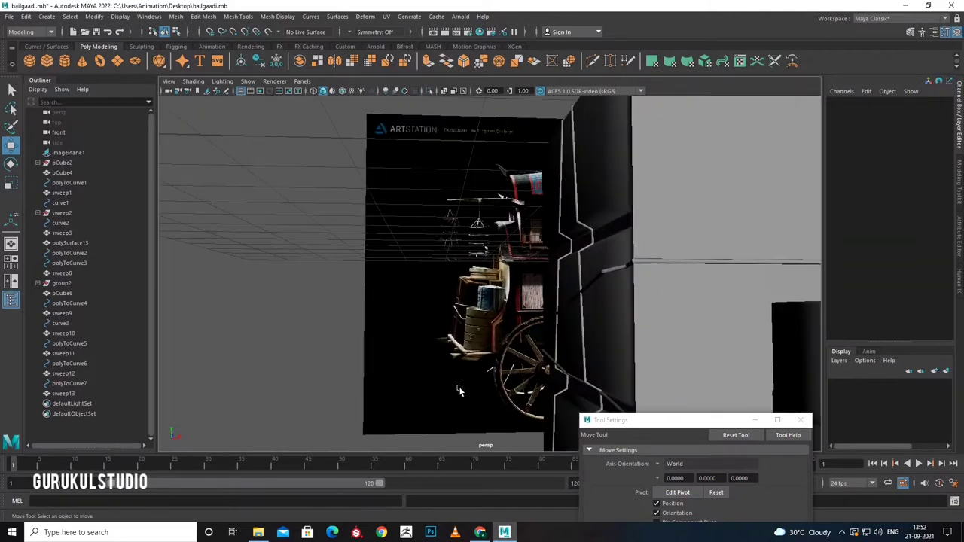
{"action": "right_click_drag", "start_coordinate": [462, 397], "coordinate": [538, 295], "text": "alt"}
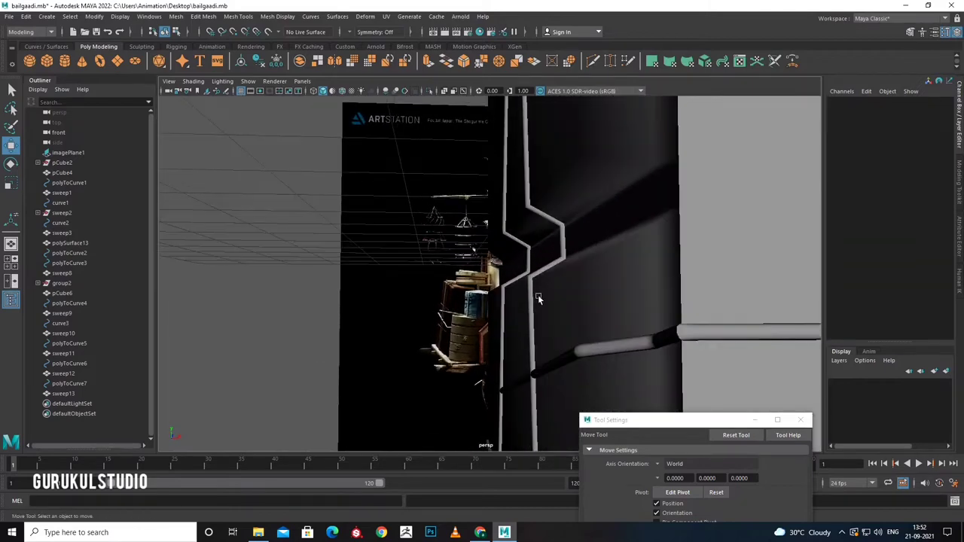
{"action": "left_click", "coordinate": [536, 276]}
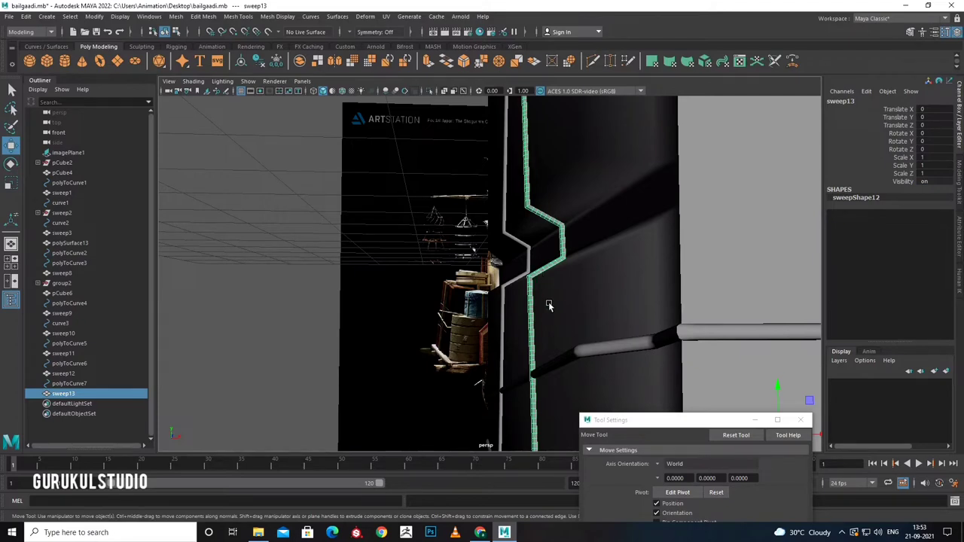
{"action": "key", "text": "ctrl+z"}
{"action": "key", "text": "ctrl+z"}
{"action": "key", "text": "ctrl+z"}
{"action": "key", "text": "ctrl+z"}
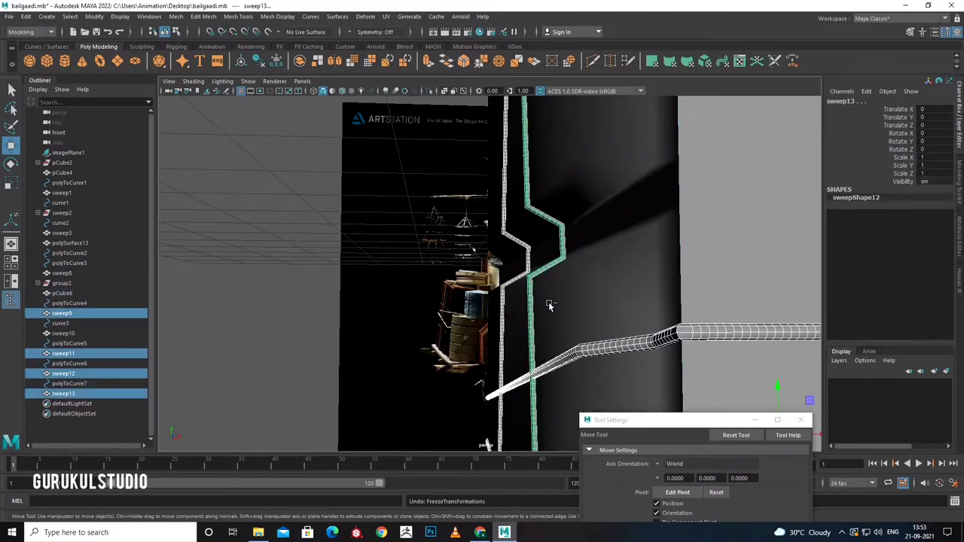
{"action": "right_click", "coordinate": [501, 259]}
{"action": "key", "text": "f"}
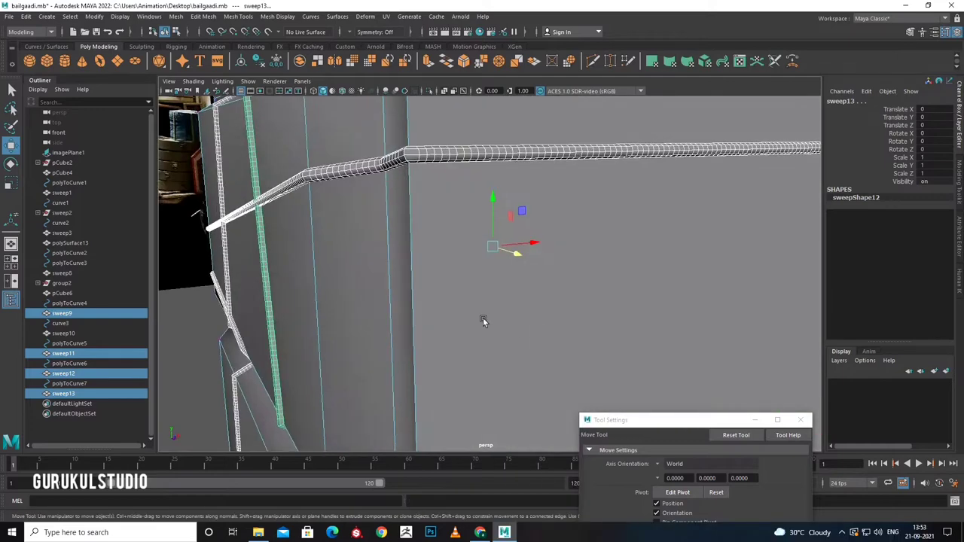
{"action": "right_click", "coordinate": [458, 221], "text": "shift"}
{"action": "left_click_drag", "start_coordinate": [603, 247], "coordinate": [449, 344], "text": "alt"}
Maximize the front view in wireframe and zoom in on the crate panel pCube6.
{"action": "key", "text": "space"}
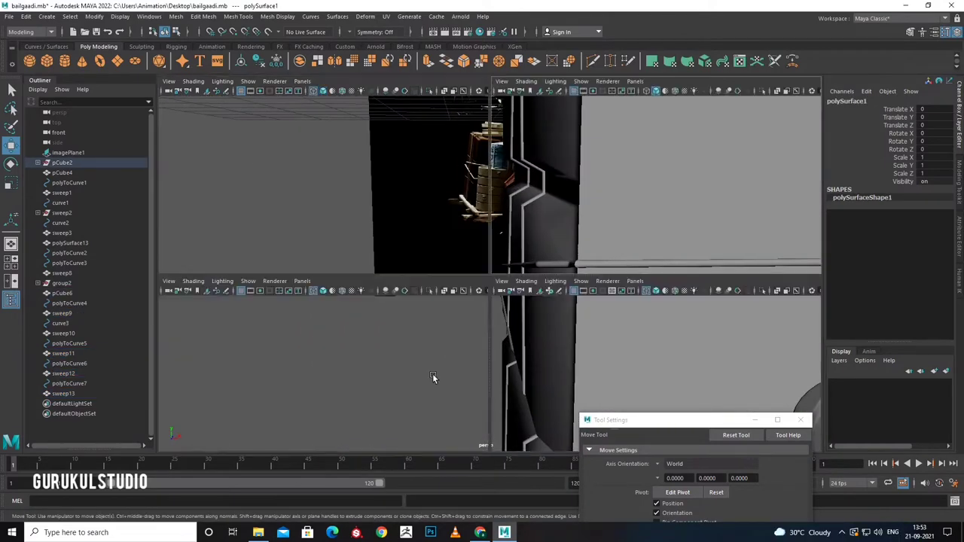
{"action": "key", "text": "space"}
{"action": "scroll", "coordinate": [349, 390], "scroll_direction": "up", "scroll_amount": 3}
{"action": "key", "text": "4"}
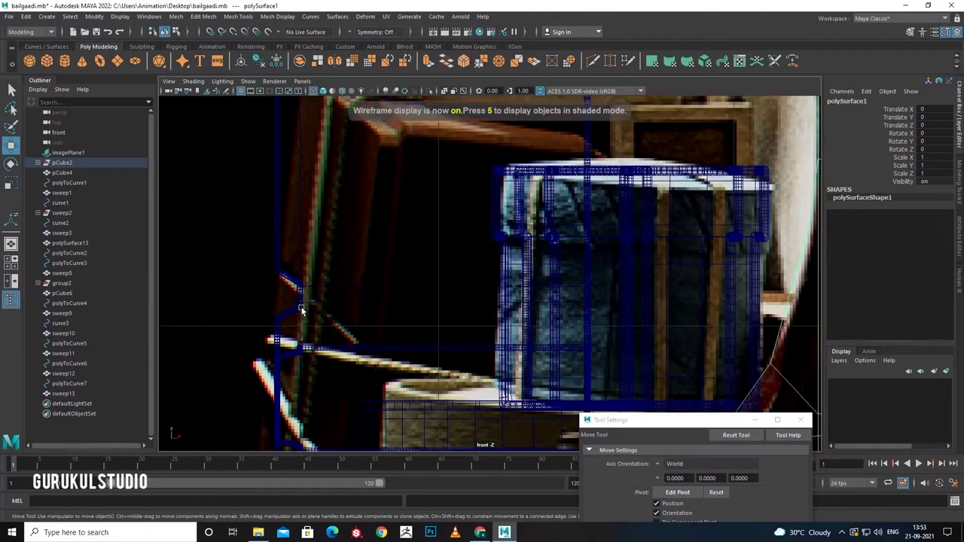
{"action": "scroll", "coordinate": [295, 297], "scroll_direction": "up", "scroll_amount": 3}
{"action": "scroll", "coordinate": [572, 351], "scroll_direction": "up", "scroll_amount": 5}
{"action": "scroll", "coordinate": [456, 361], "scroll_direction": "up", "scroll_amount": 3}
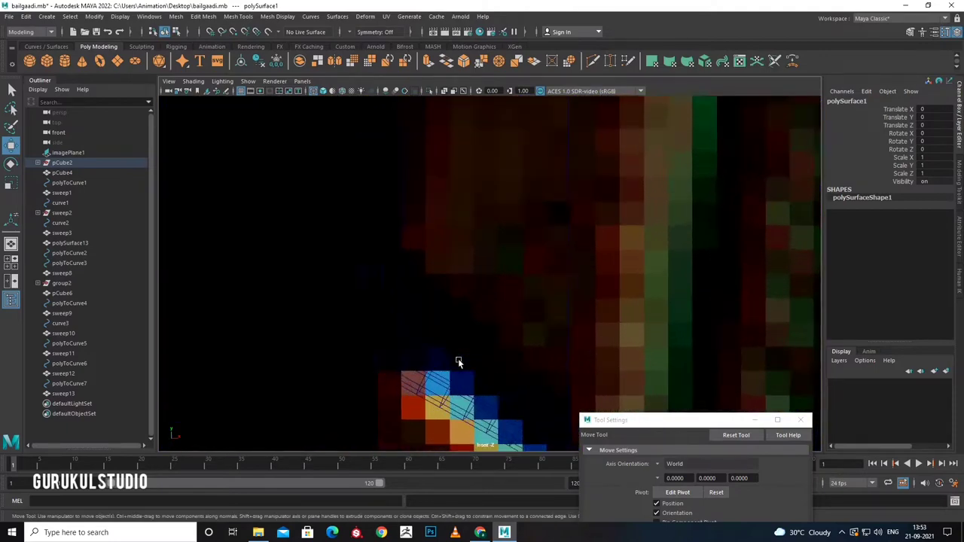
{"action": "scroll", "coordinate": [525, 302], "scroll_direction": "up", "scroll_amount": 3}
{"action": "left_click", "coordinate": [442, 367]}
{"action": "scroll", "coordinate": [451, 369], "scroll_direction": "down", "scroll_amount": 5}
{"action": "scroll", "coordinate": [482, 373], "scroll_direction": "up", "scroll_amount": 2}
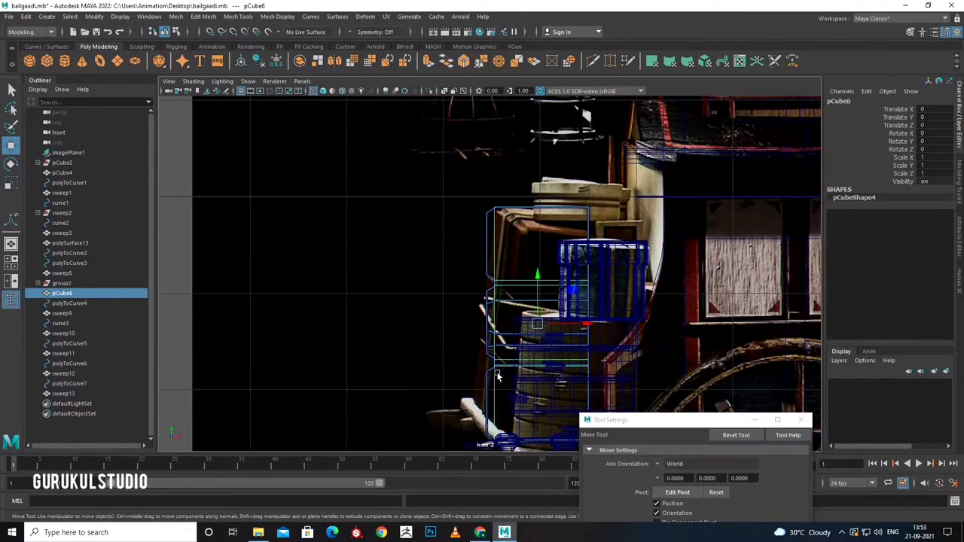
{"action": "scroll", "coordinate": [490, 374], "scroll_direction": "up", "scroll_amount": 4}
{"action": "scroll", "coordinate": [497, 375], "scroll_direction": "up", "scroll_amount": 4}
{"action": "scroll", "coordinate": [493, 354], "scroll_direction": "up", "scroll_amount": 3}
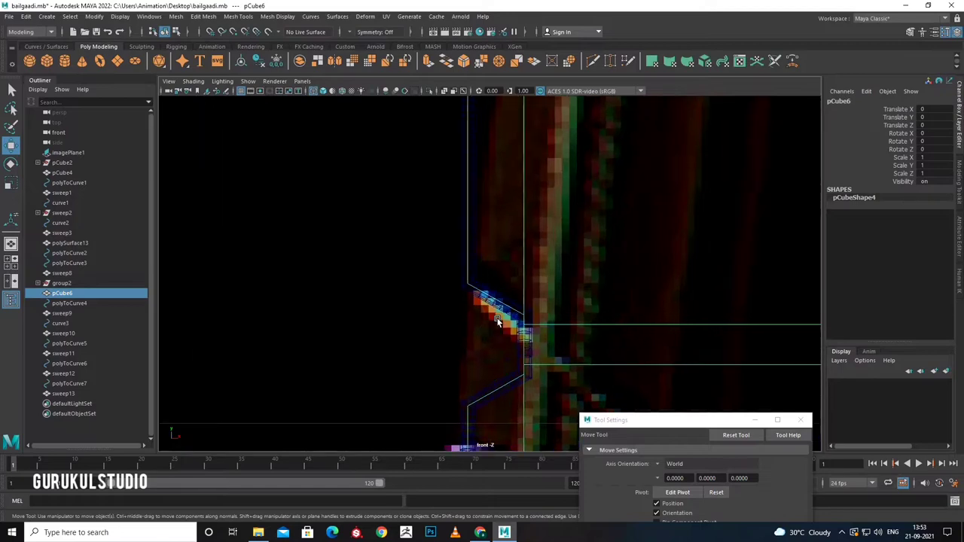
Narrow the selection to the sweep12 strap and isolate it in the front view.
{"action": "left_click", "coordinate": [483, 328], "text": "shift"}
{"action": "left_click", "coordinate": [502, 294]}
{"action": "scroll", "coordinate": [520, 306], "scroll_direction": "up", "scroll_amount": 2}
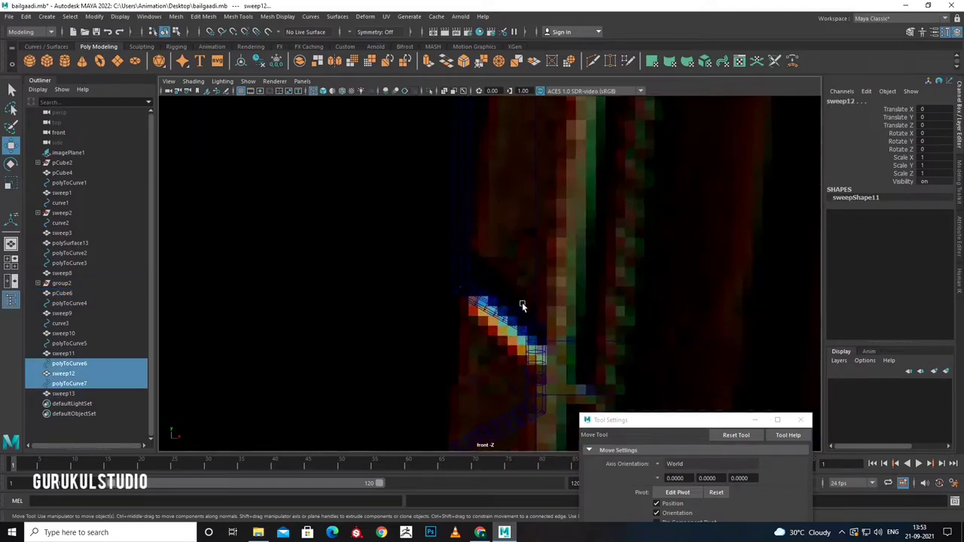
{"action": "scroll", "coordinate": [522, 317], "scroll_direction": "up", "scroll_amount": 2}
{"action": "scroll", "coordinate": [523, 315], "scroll_direction": "up", "scroll_amount": 2}
{"action": "scroll", "coordinate": [523, 316], "scroll_direction": "down", "scroll_amount": 10}
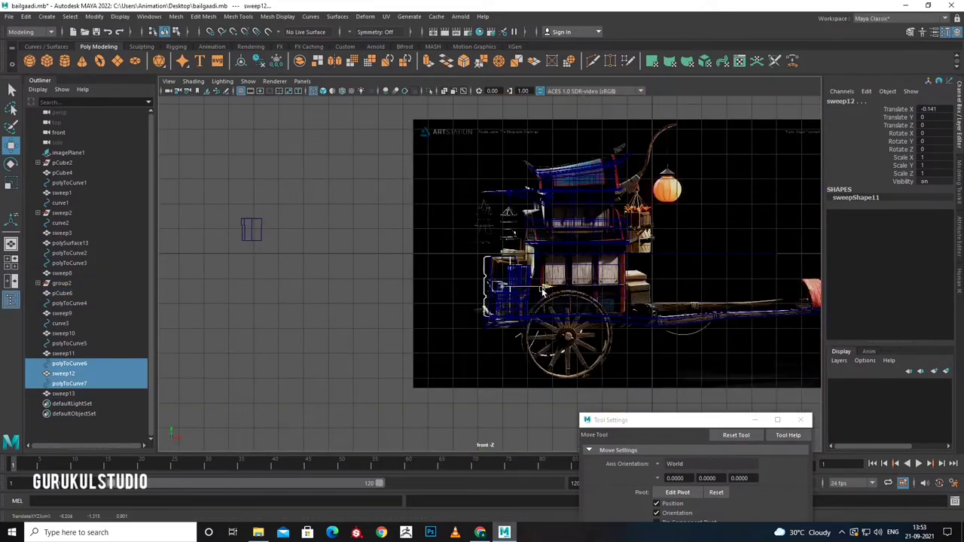
{"action": "right_click", "coordinate": [476, 256]}
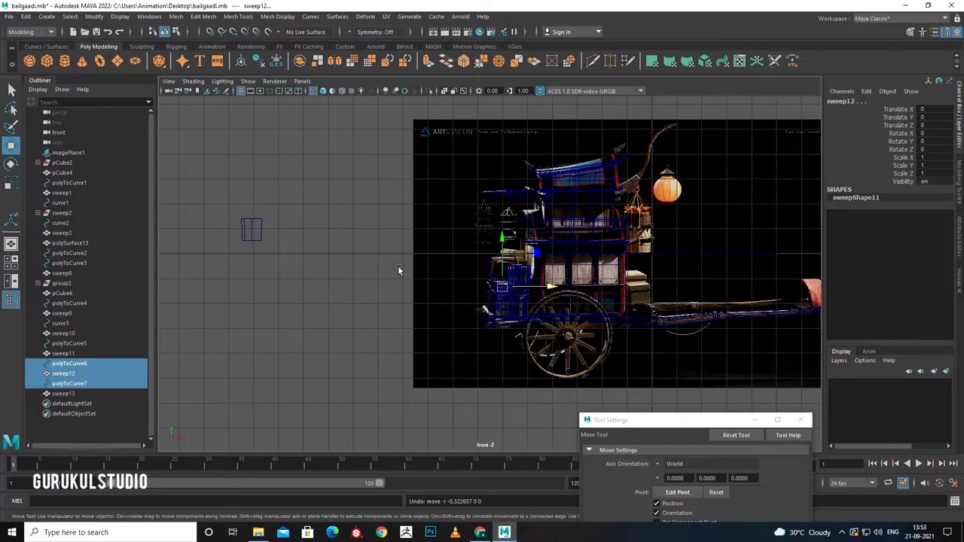
{"action": "right_click", "coordinate": [372, 248]}
{"action": "scroll", "coordinate": [523, 305], "scroll_direction": "up", "scroll_amount": 3}
{"action": "scroll", "coordinate": [524, 305], "scroll_direction": "up", "scroll_amount": 3}
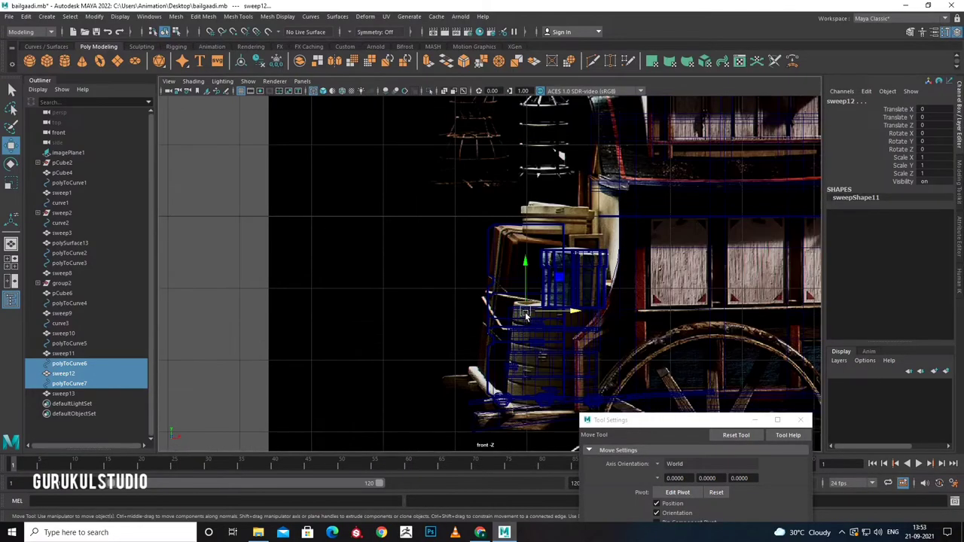
{"action": "right_click", "coordinate": [522, 303]}
Undo the stray strap selections and return to the full perspective view.
{"action": "key", "text": "ctrl+1"}
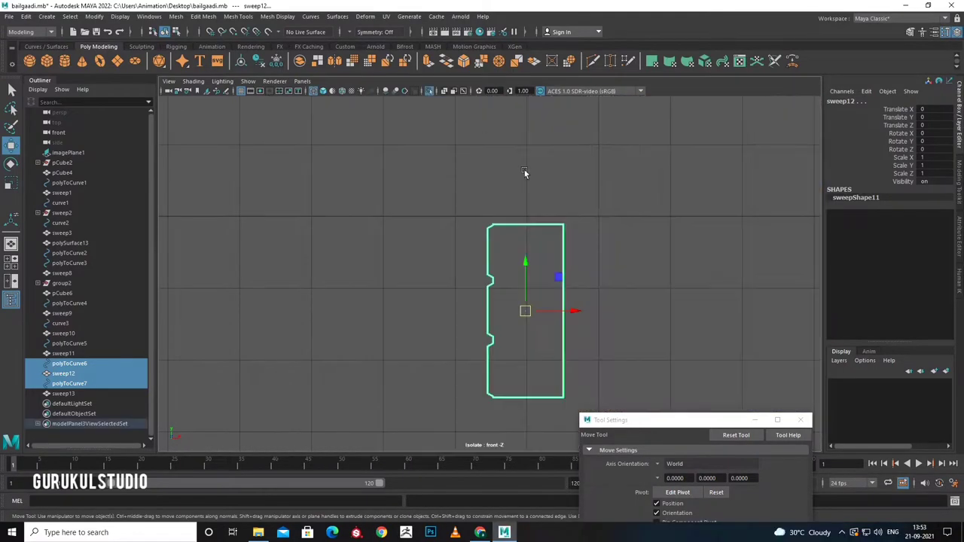
{"action": "right_click_drag", "start_coordinate": [522, 225], "coordinate": [513, 251]}
{"action": "key", "text": "space"}
{"action": "key", "text": "space"}
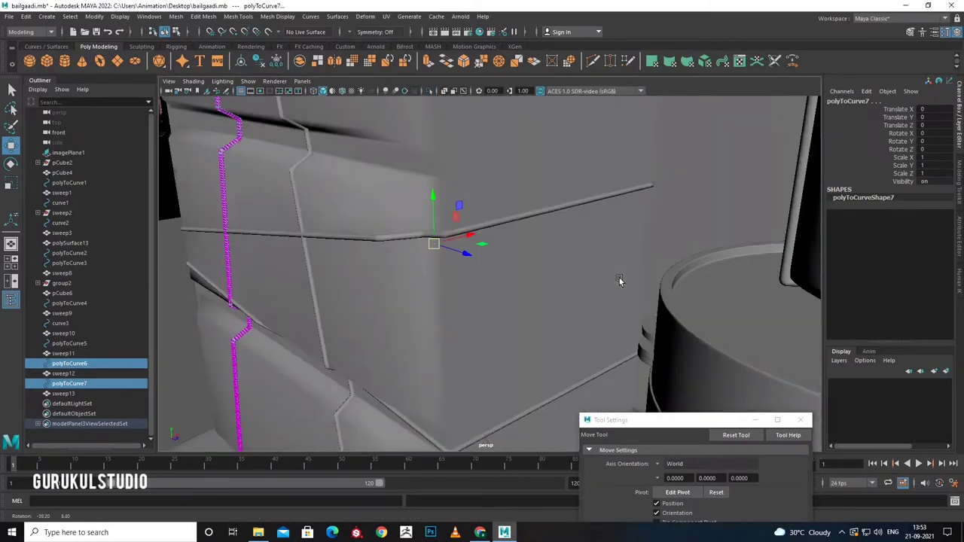
{"action": "key", "text": "ctrl+z"}
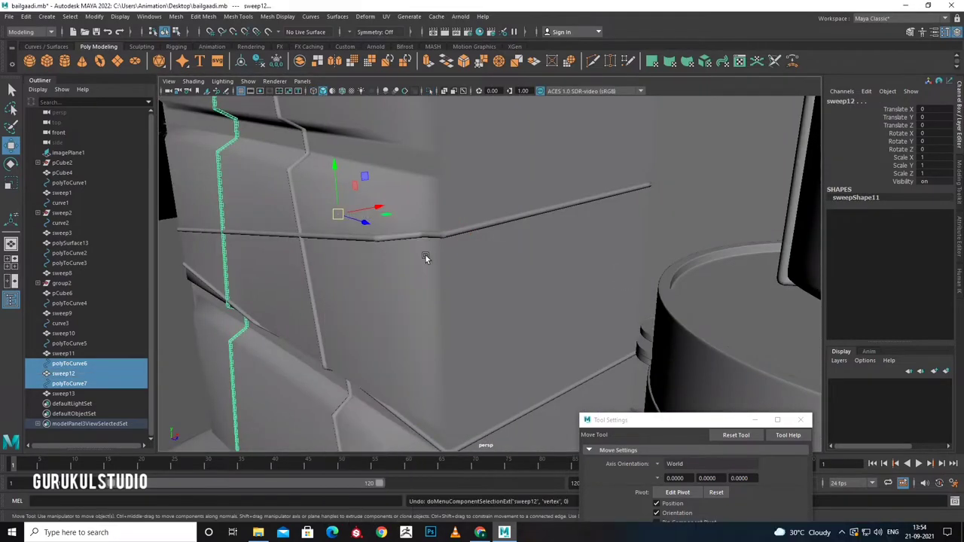
{"action": "left_click_drag", "start_coordinate": [387, 293], "coordinate": [441, 349], "text": "alt"}
{"action": "key", "text": "ctrl+z"}
{"action": "key", "text": "ctrl+z"}
{"action": "key", "text": "ctrl+z"}
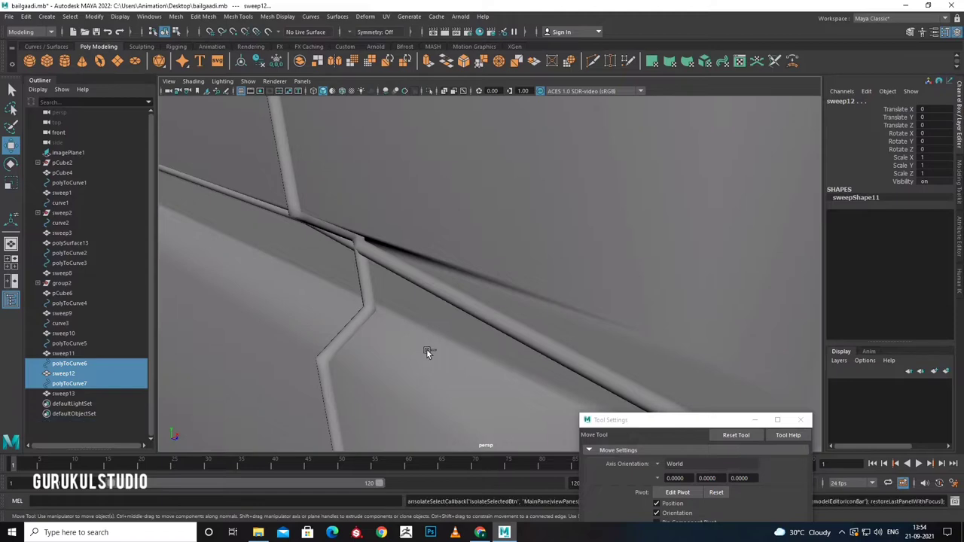
{"action": "key", "text": "ctrl+z"}
{"action": "key", "text": "ctrl+z"}
{"action": "key", "text": "ctrl+z"}
{"action": "key", "text": "ctrl+z"}
{"action": "key", "text": "ctrl+z"}
{"action": "right_click", "coordinate": [409, 254]}
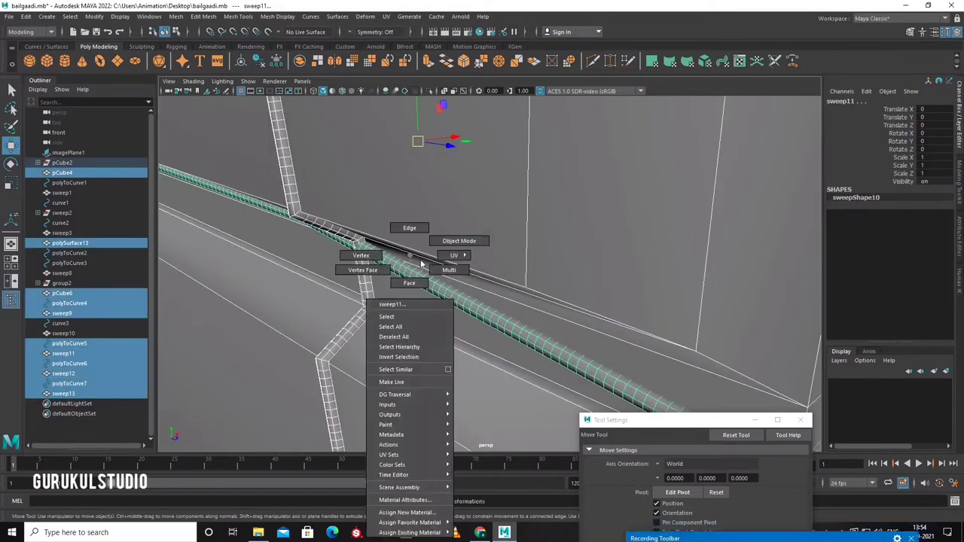
{"action": "key", "text": "ctrl+z"}
{"action": "key", "text": "ctrl+z"}
{"action": "key", "text": "ctrl+z"}
Save the scene as bailgaadi.mb and switch the display to wireframe.
{"action": "key", "text": "ctrl+s"}
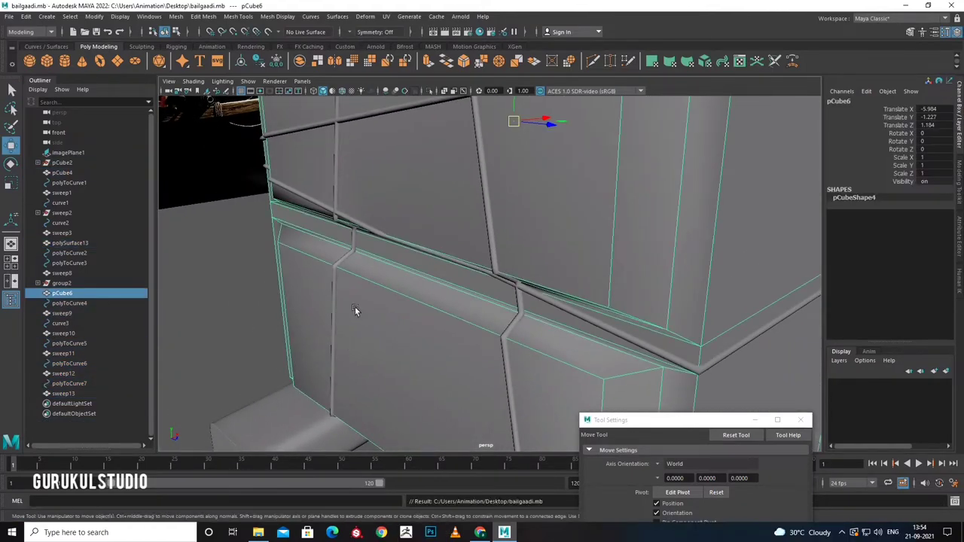
{"action": "key", "text": "4"}
{"action": "scroll", "coordinate": [357, 260], "scroll_direction": "up", "scroll_amount": 2}
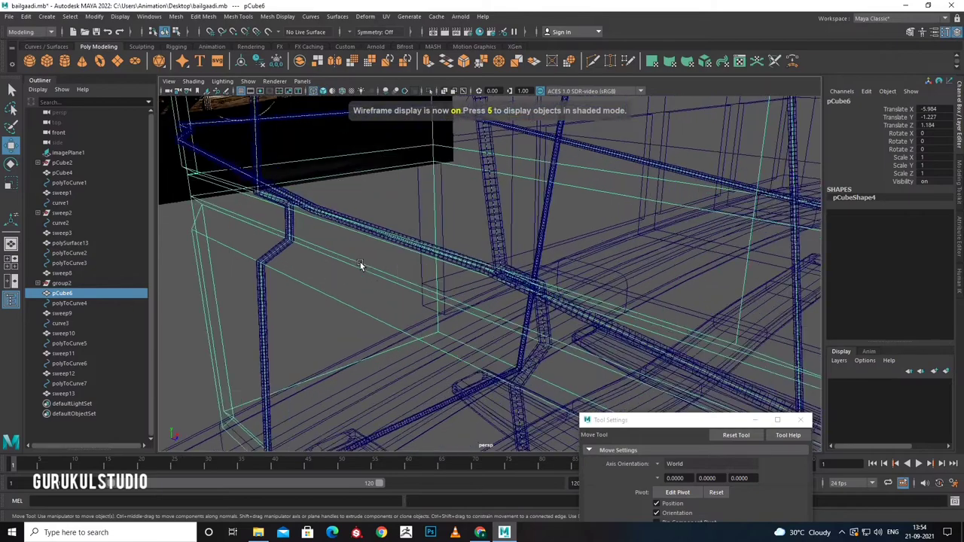
{"action": "scroll", "coordinate": [360, 262], "scroll_direction": "up", "scroll_amount": 2}
{"action": "scroll", "coordinate": [373, 279], "scroll_direction": "up", "scroll_amount": 2}
Select the sweep12 strap and polyToCurve7 curve, frame them, then clear the selection.
{"action": "left_click", "coordinate": [335, 282]}
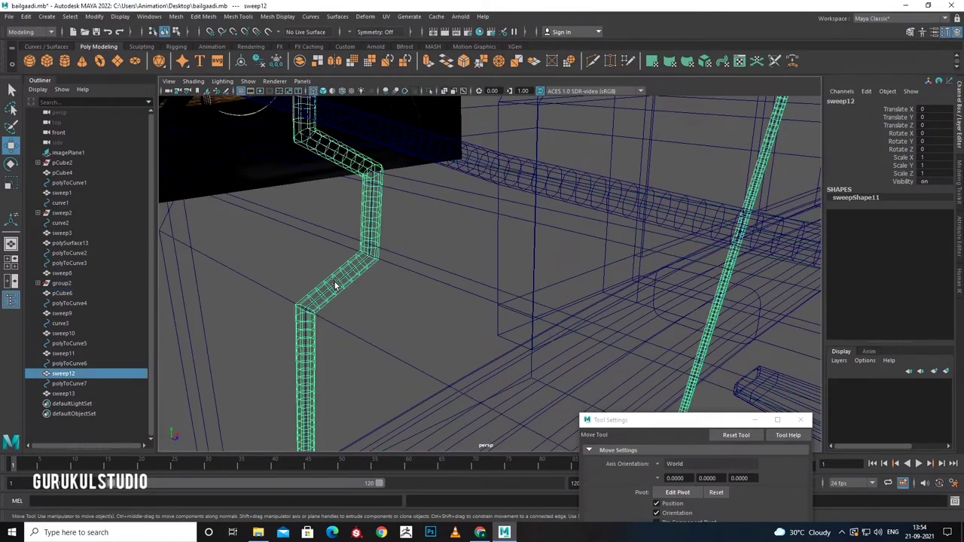
{"action": "left_click", "coordinate": [77, 385]}
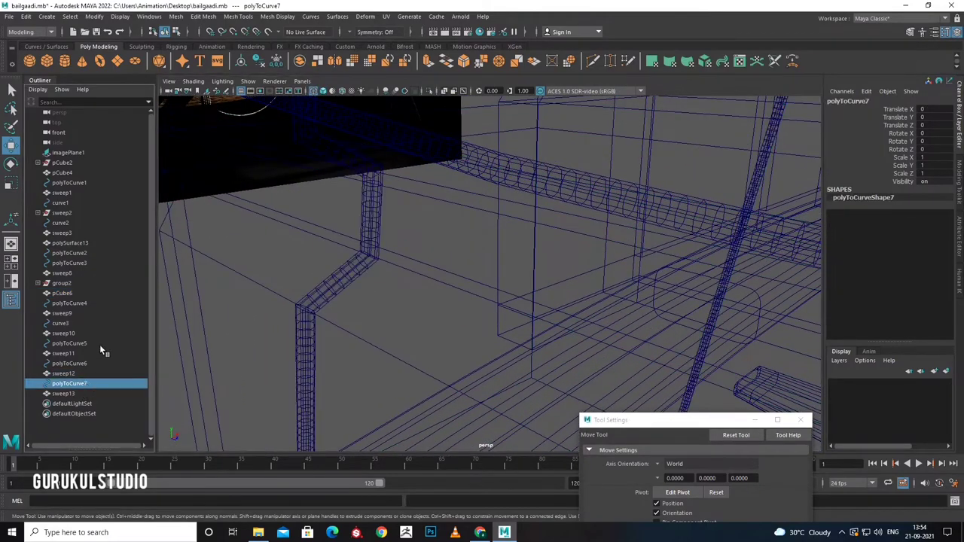
{"action": "key", "text": "f"}
{"action": "mouse_move", "coordinate": [389, 304]}
{"action": "middle_mouse_down", "text": "alt"}
{"action": "mouse_move", "coordinate": [353, 314]}
{"action": "mouse_move", "coordinate": [533, 390]}
{"action": "mouse_move", "coordinate": [468, 322]}
{"action": "middle_mouse_up", "text": "alt"}
{"action": "right_click", "coordinate": [456, 299]}
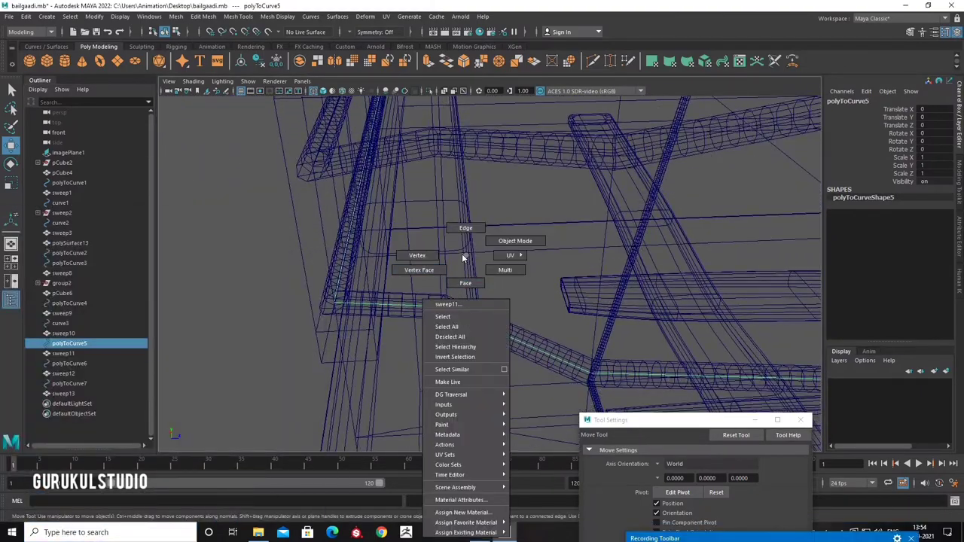
{"action": "right_click", "coordinate": [418, 305]}
{"action": "left_click", "coordinate": [385, 311]}
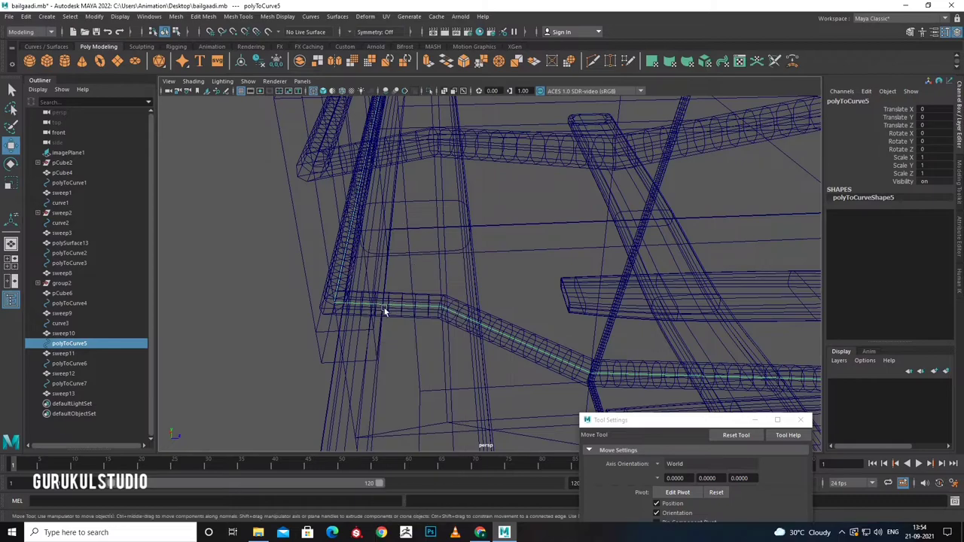
{"action": "right_click", "coordinate": [439, 311]}
{"action": "left_click", "coordinate": [414, 302]}
Pull a polyToCurve5 control point down so strap sweep11 bends along the crate.
{"action": "mouse_move", "coordinate": [414, 302]}
{"action": "left_mouse_down", "text": "alt"}
{"action": "mouse_move", "coordinate": [456, 399]}
{"action": "mouse_move", "coordinate": [462, 268]}
{"action": "left_mouse_up", "text": "alt"}
{"action": "left_click", "coordinate": [483, 268]}
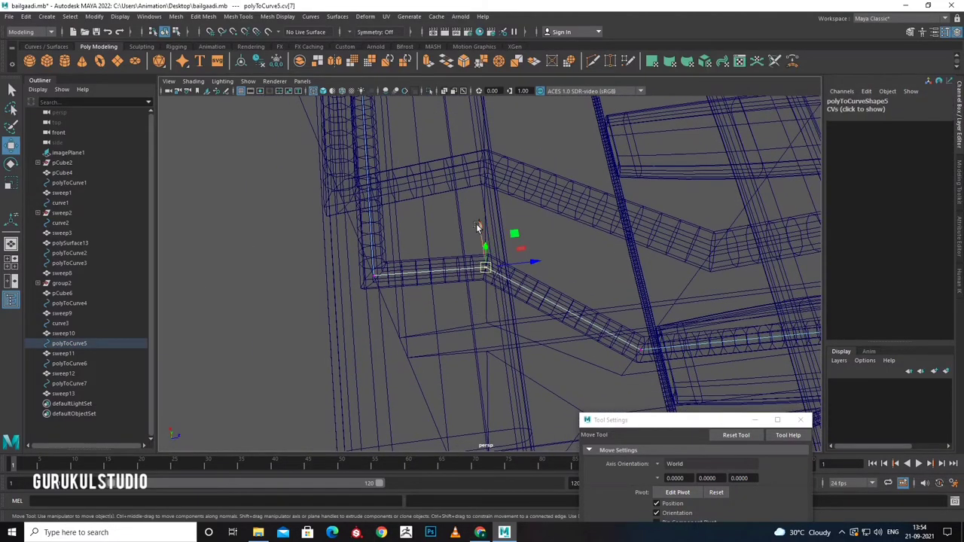
{"action": "left_click_drag", "start_coordinate": [476, 226], "coordinate": [500, 286]}
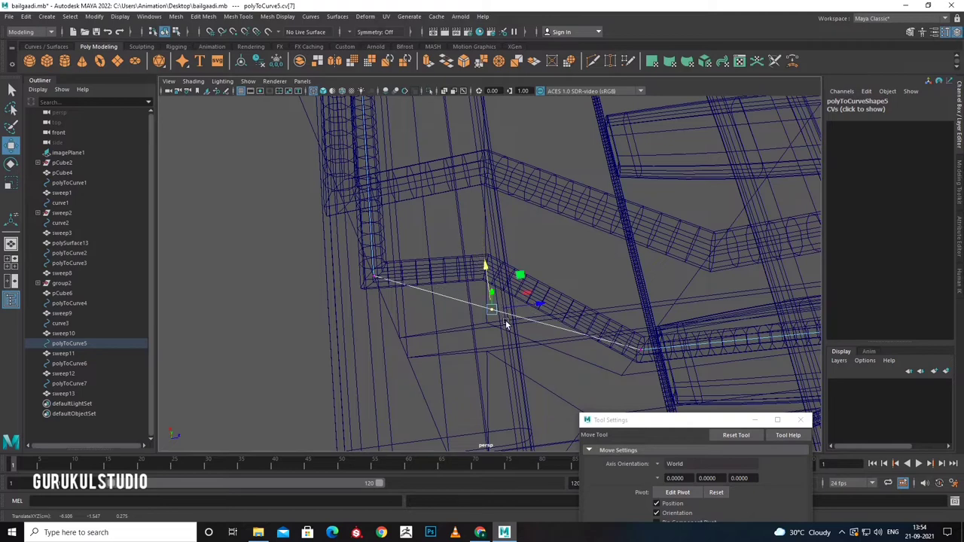
{"action": "key", "text": "F8"}
{"action": "left_click_drag", "start_coordinate": [505, 325], "coordinate": [511, 336]}
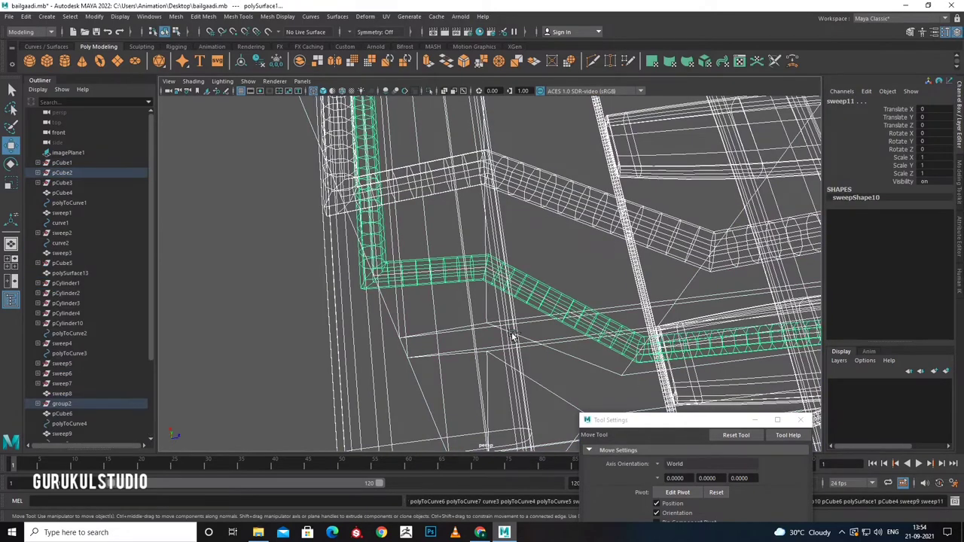
Undo the last attribute changes and return the cart to shaded display.
{"action": "key", "text": "ctrl+z"}
{"action": "key", "text": "ctrl+z"}
{"action": "key", "text": "ctrl+z"}
{"action": "key", "text": "ctrl+z"}
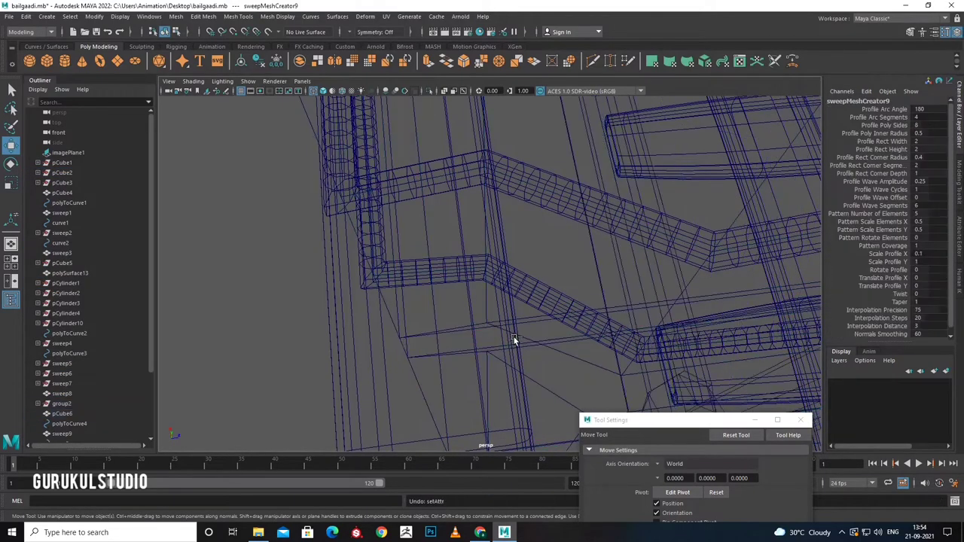
{"action": "key", "text": "ctrl+z"}
{"action": "key", "text": "ctrl+z"}
{"action": "key", "text": "ctrl+z"}
{"action": "key", "text": "ctrl+z"}
{"action": "key", "text": "ctrl+z"}
{"action": "key", "text": "ctrl+z"}
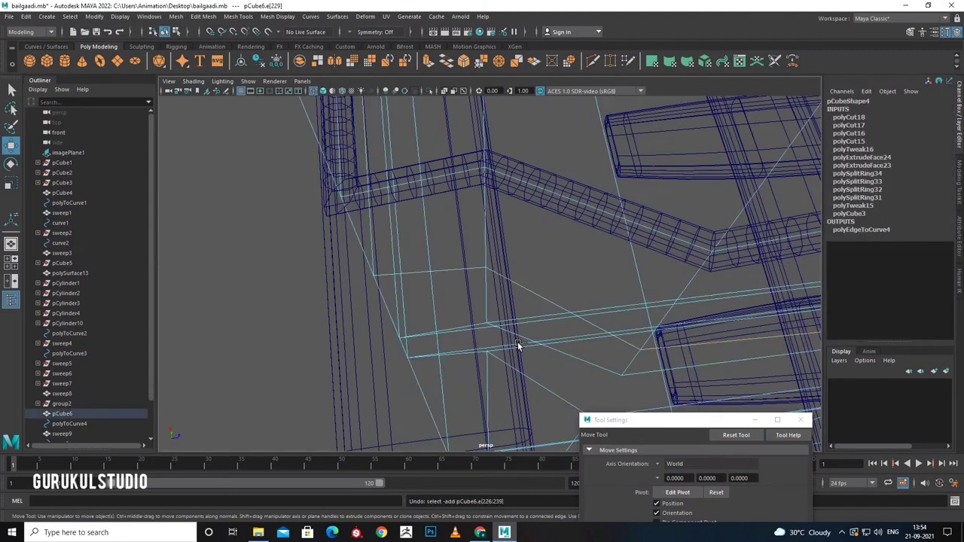
{"action": "key", "text": "ctrl+z"}
{"action": "key", "text": "ctrl+z"}
{"action": "key", "text": "ctrl+z"}
{"action": "key", "text": "ctrl+z"}
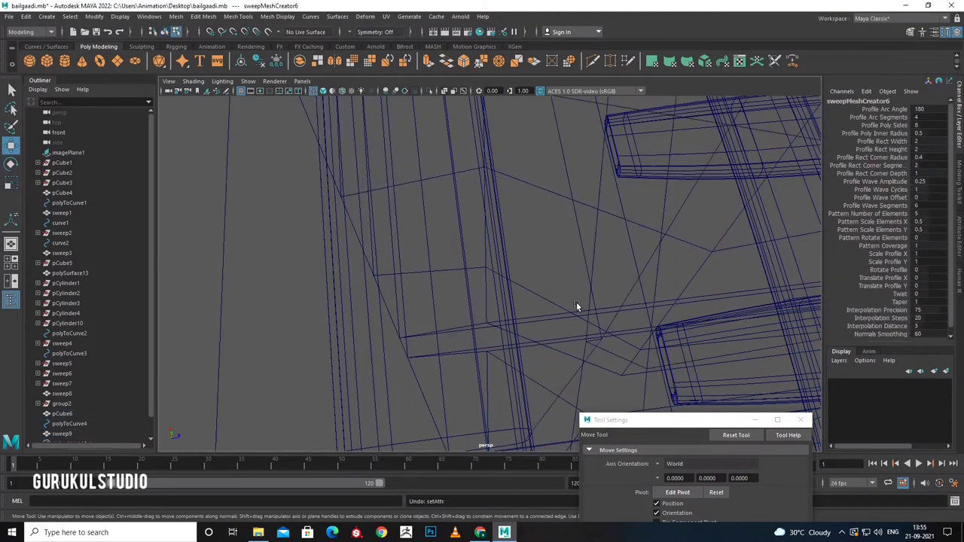
{"action": "key", "text": "space"}
{"action": "key", "text": "space"}
{"action": "key", "text": "5"}
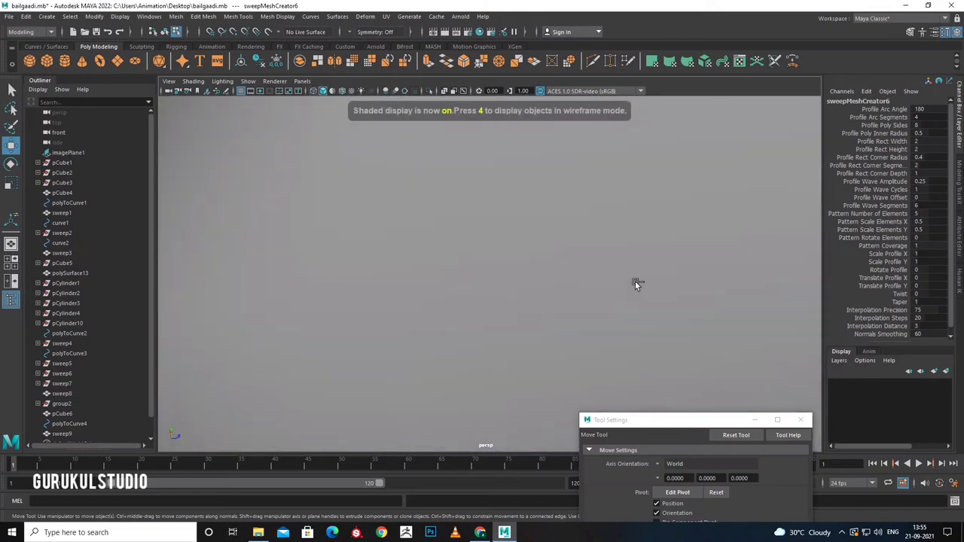
Show sweepMeshCreator6's sweep profile settings in the Attribute Editor.
{"action": "left_click", "coordinate": [844, 532]}
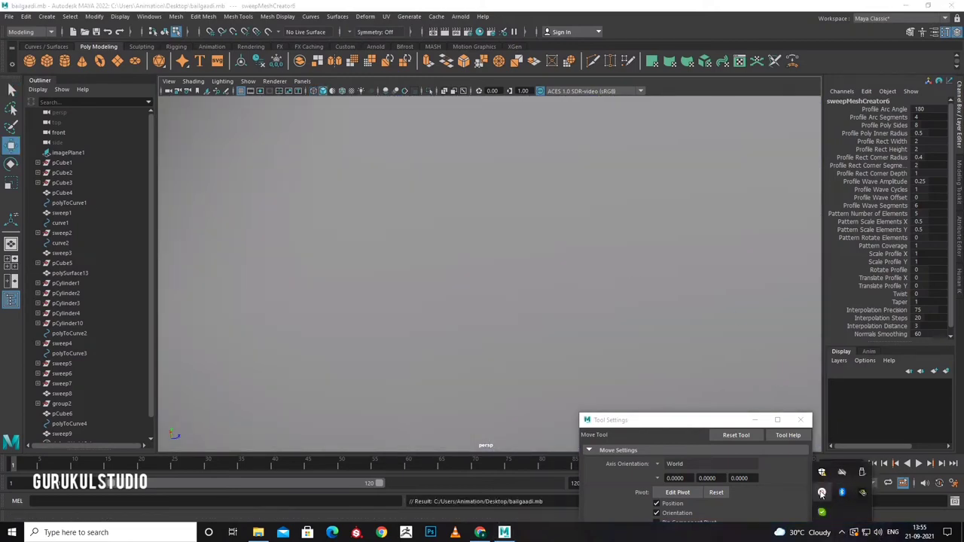
{"action": "left_click", "coordinate": [821, 493]}
{"action": "left_click_drag", "start_coordinate": [661, 322], "coordinate": [743, 345], "text": "alt"}
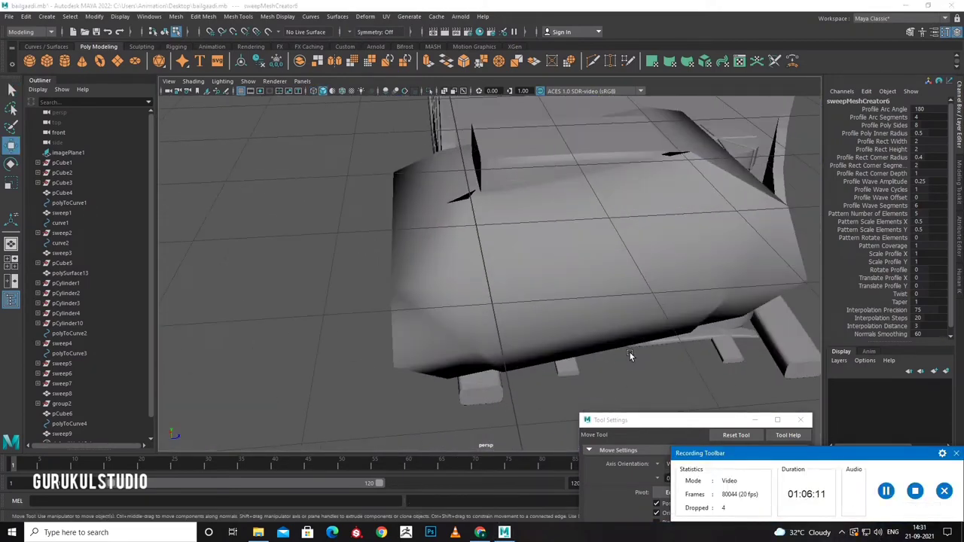
{"action": "key", "text": "super"}
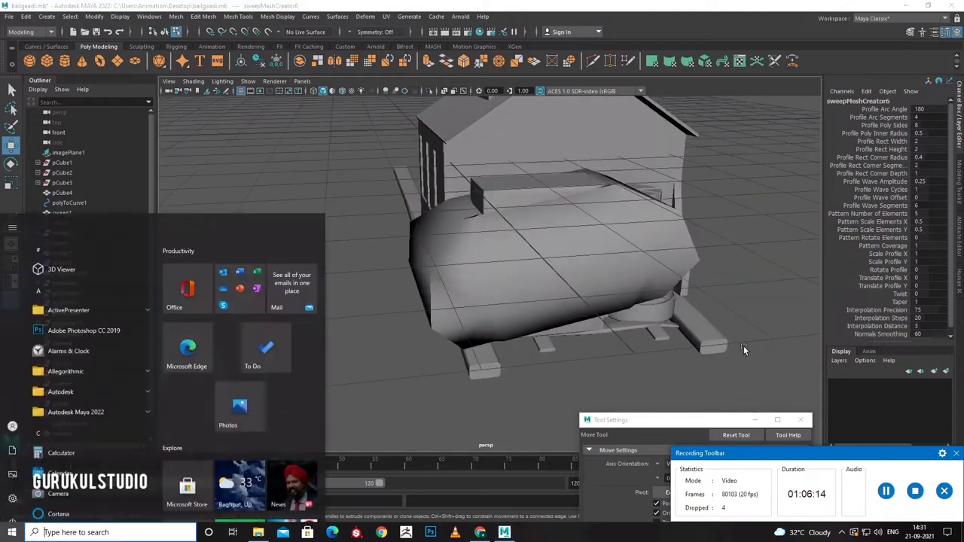
{"action": "key", "text": "Escape"}
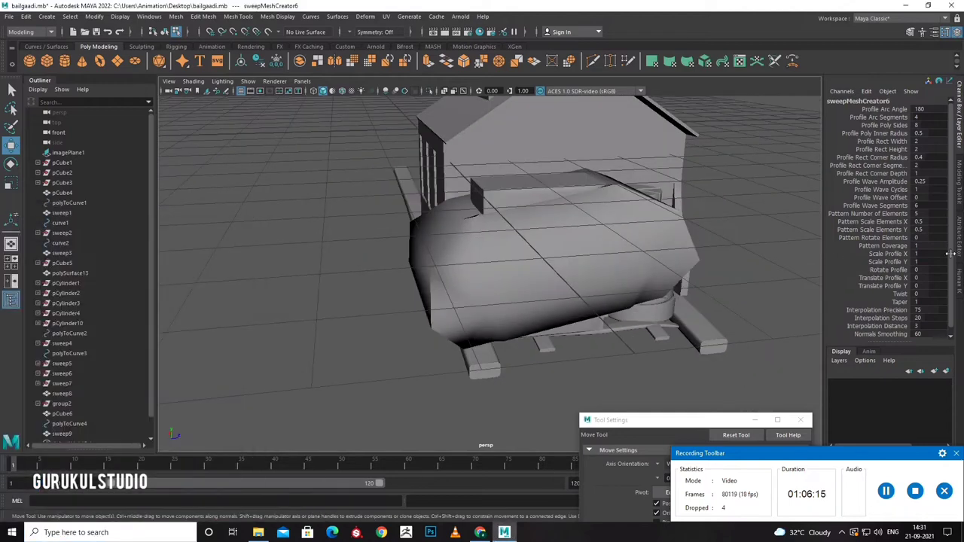
{"action": "key", "text": "ctrl+a"}
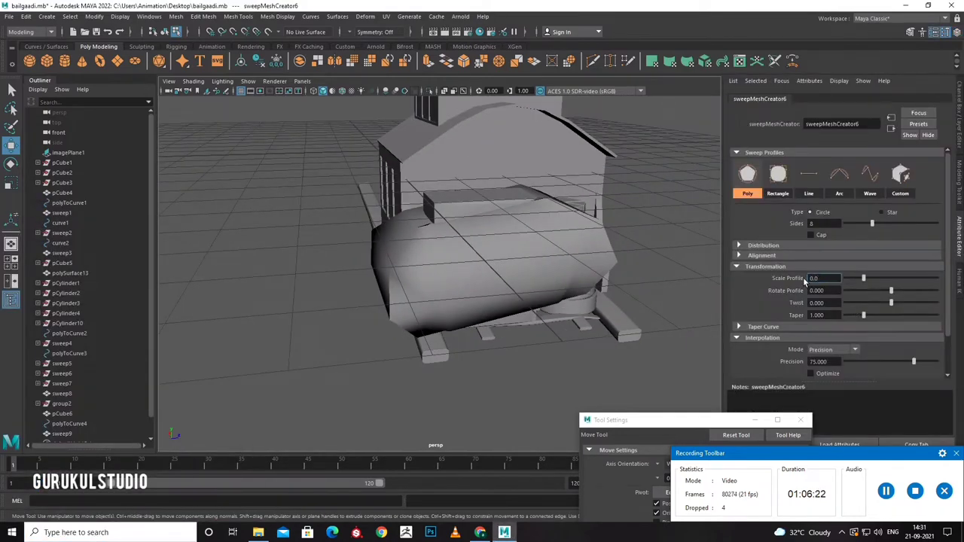
Give the latest sweep tube a 0.010 profile scale and show the scene in wireframe.
{"action": "type", "text": "1"}
{"action": "key", "text": "Return"}
{"action": "left_click_drag", "start_coordinate": [572, 302], "coordinate": [555, 286], "text": "alt"}
{"action": "scroll", "coordinate": [527, 294], "scroll_direction": "up", "scroll_amount": 5}
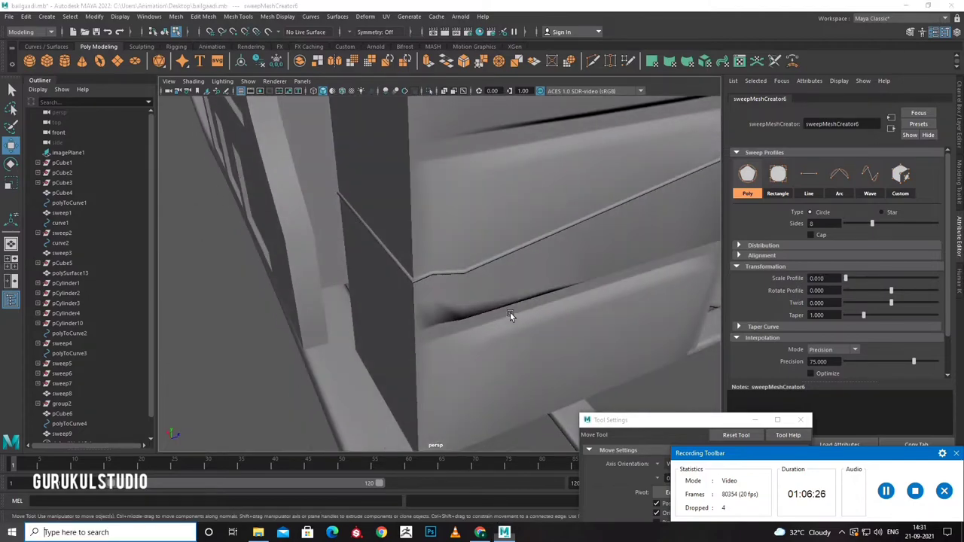
{"action": "scroll", "coordinate": [510, 316], "scroll_direction": "up", "scroll_amount": 2}
{"action": "key", "text": "4"}
Lower the corner control vertex of the curve behind the sweep tube in Y.
{"action": "scroll", "coordinate": [451, 275], "scroll_direction": "down", "scroll_amount": 3}
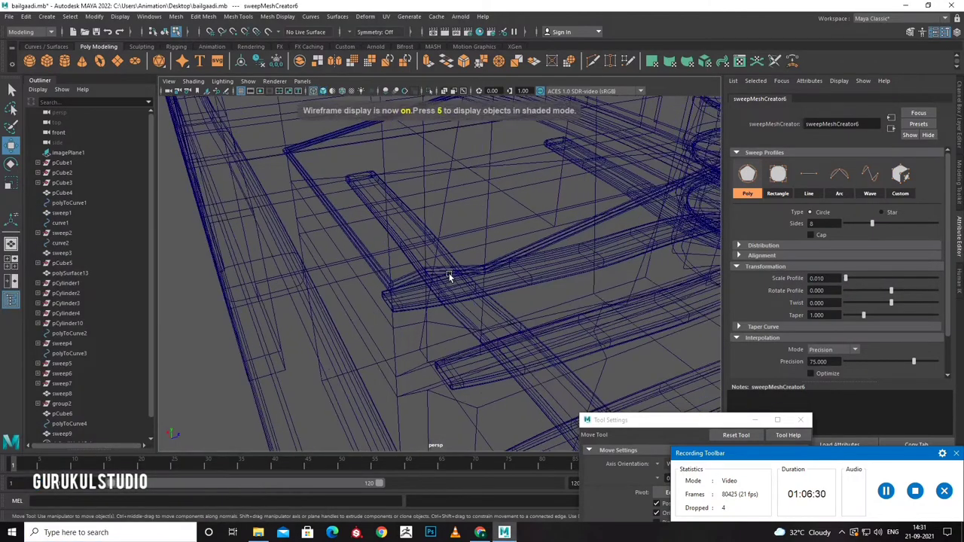
{"action": "mouse_move", "coordinate": [452, 276]}
{"action": "left_mouse_down", "text": "alt"}
{"action": "mouse_move", "coordinate": [452, 318]}
{"action": "mouse_move", "coordinate": [454, 211]}
{"action": "mouse_move", "coordinate": [455, 273]}
{"action": "mouse_move", "coordinate": [478, 301]}
{"action": "mouse_move", "coordinate": [552, 320]}
{"action": "mouse_move", "coordinate": [491, 298]}
{"action": "left_mouse_up", "text": "alt"}
{"action": "scroll", "coordinate": [444, 220], "scroll_direction": "up", "scroll_amount": 2}
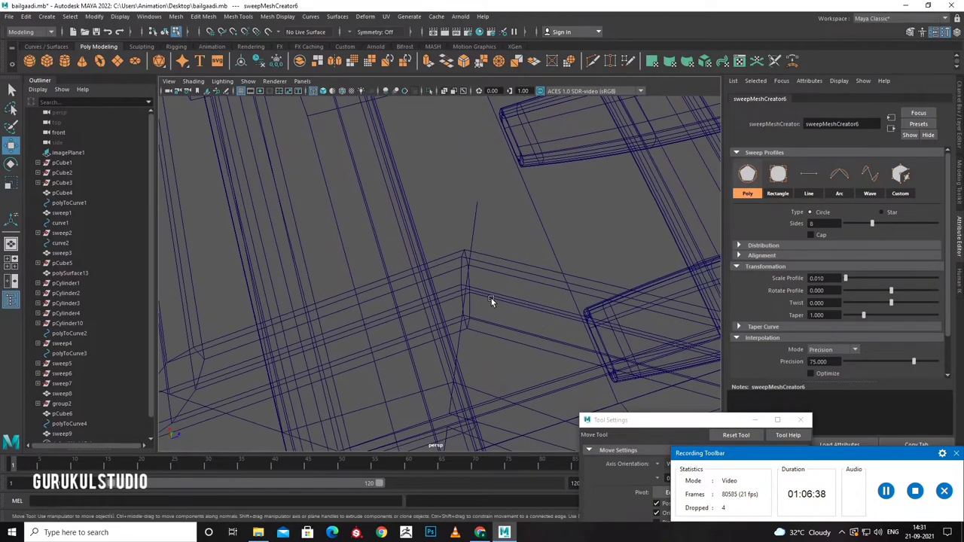
{"action": "left_click", "coordinate": [490, 292]}
{"action": "right_click", "coordinate": [470, 291]}
{"action": "left_click", "coordinate": [434, 285]}
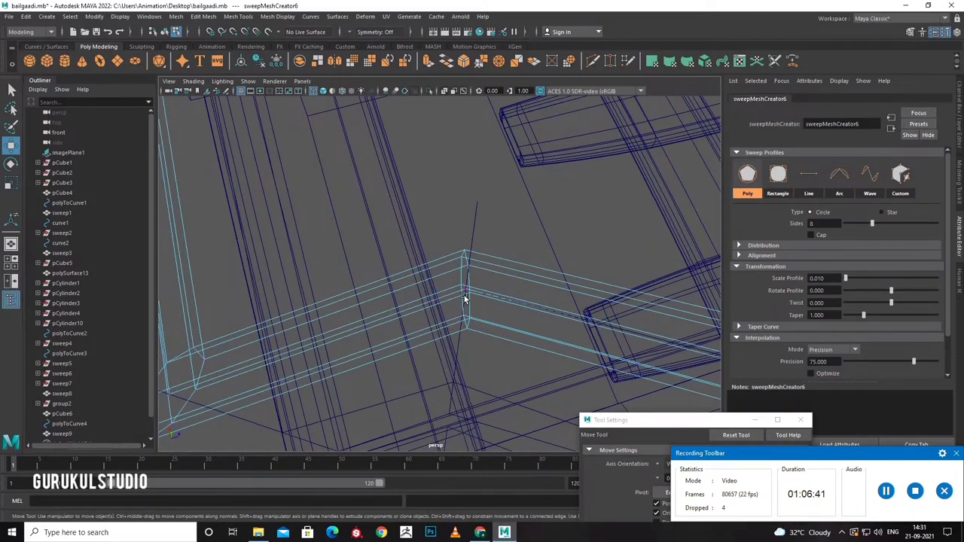
{"action": "left_click", "coordinate": [465, 256]}
{"action": "mouse_move", "coordinate": [451, 249]}
{"action": "left_mouse_down"}
{"action": "mouse_move", "coordinate": [463, 367]}
{"action": "mouse_move", "coordinate": [490, 324]}
{"action": "mouse_move", "coordinate": [426, 274]}
{"action": "left_mouse_up"}
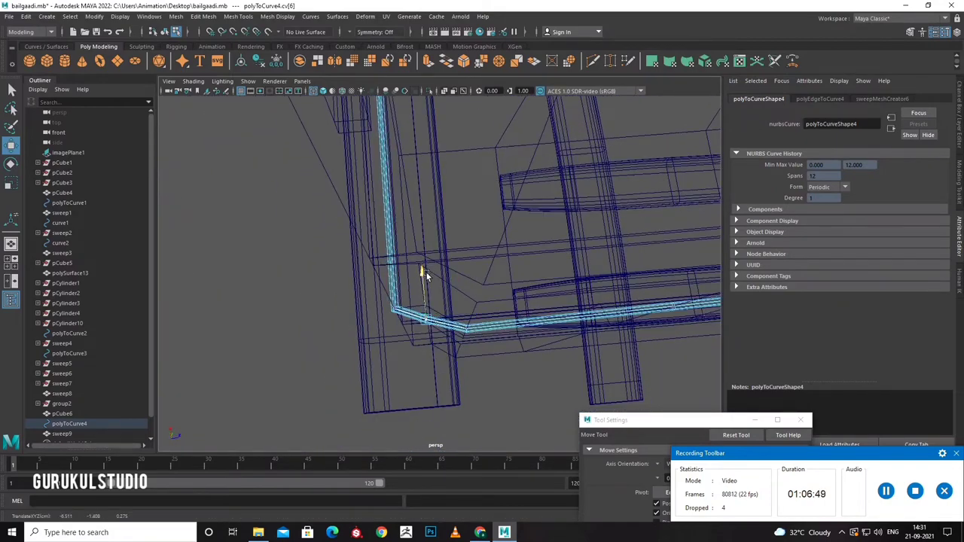
{"action": "mouse_move", "coordinate": [505, 346]}
{"action": "left_mouse_down", "text": "alt"}
{"action": "mouse_move", "coordinate": [553, 328]}
{"action": "mouse_move", "coordinate": [490, 362]}
{"action": "left_mouse_up", "text": "alt"}
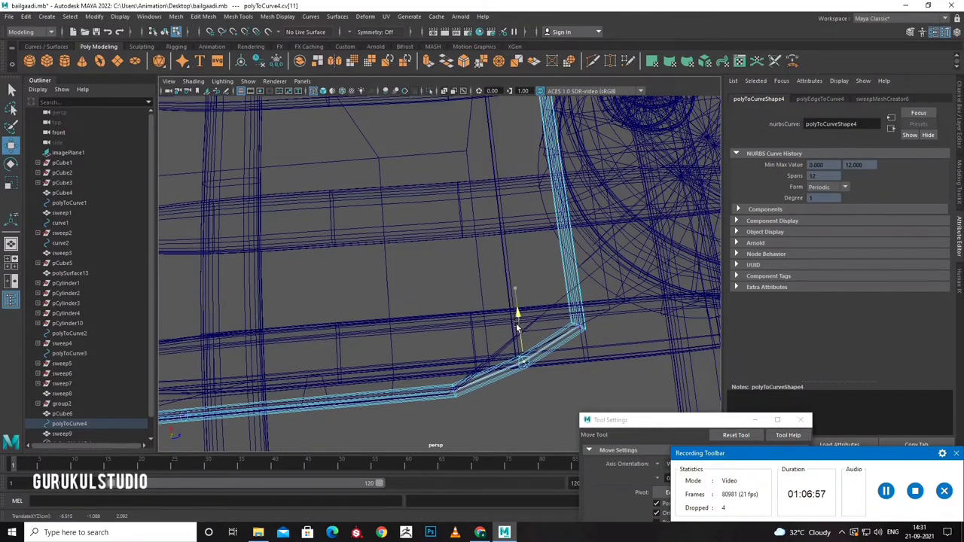
{"action": "left_click_drag", "start_coordinate": [517, 327], "coordinate": [509, 329], "text": "alt"}
Convert pCube6's edge loop to a curve and sweep a tube along it at 0.010 profile scale.
{"action": "right_click_drag", "start_coordinate": [454, 256], "coordinate": [518, 253]}
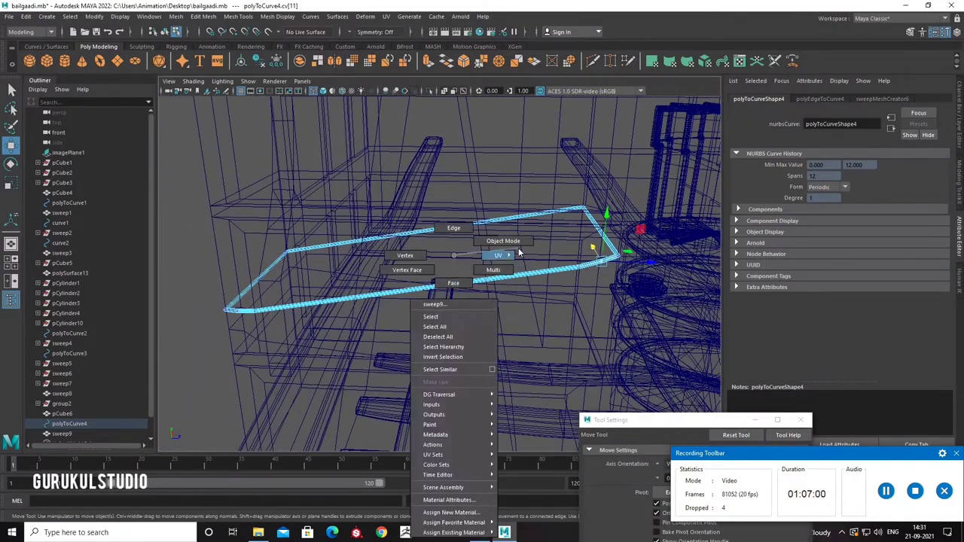
{"action": "right_click_drag", "start_coordinate": [458, 253], "coordinate": [517, 240]}
{"action": "left_click", "coordinate": [499, 311]}
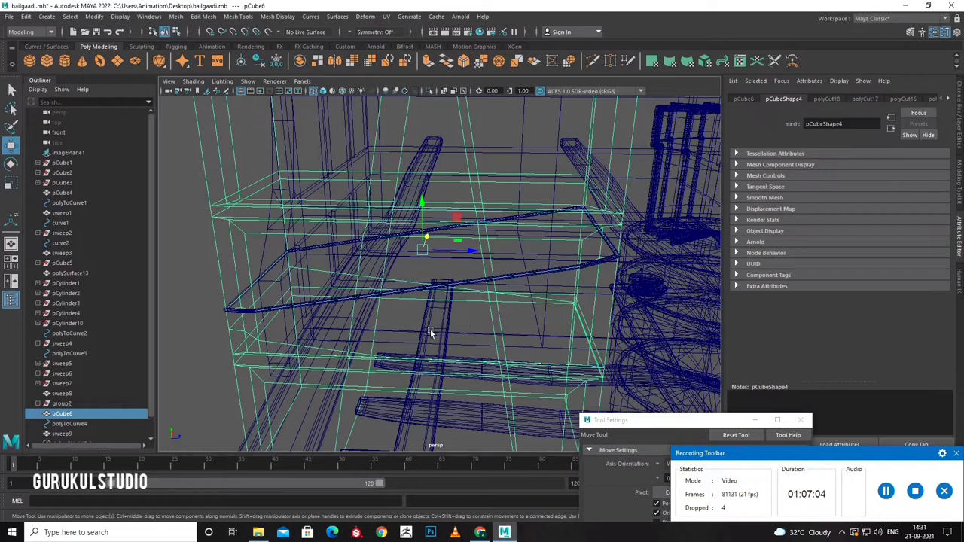
{"action": "left_click_drag", "start_coordinate": [431, 334], "coordinate": [441, 308], "text": "alt"}
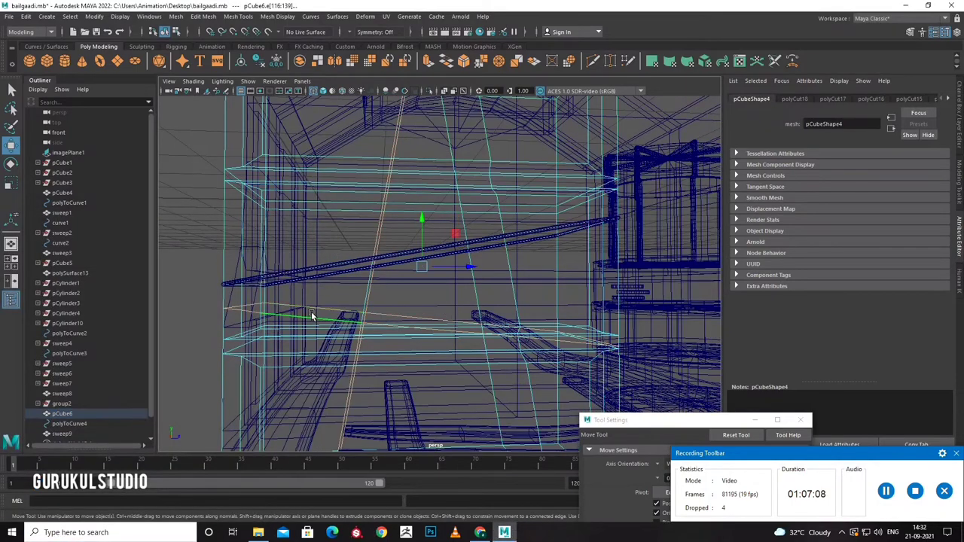
{"action": "right_click_drag", "start_coordinate": [419, 274], "coordinate": [418, 271]}
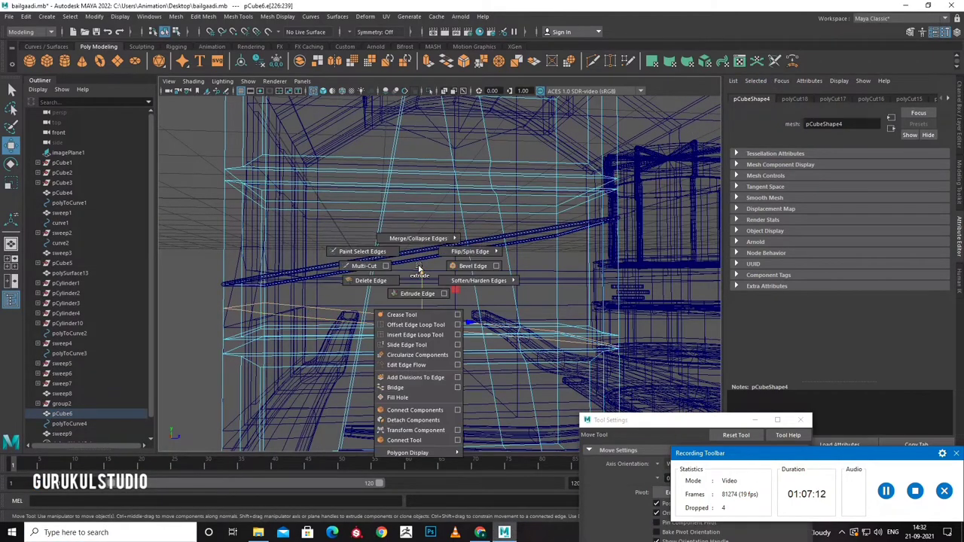
{"action": "left_click", "coordinate": [92, 16]}
{"action": "mouse_move", "coordinate": [110, 260]}
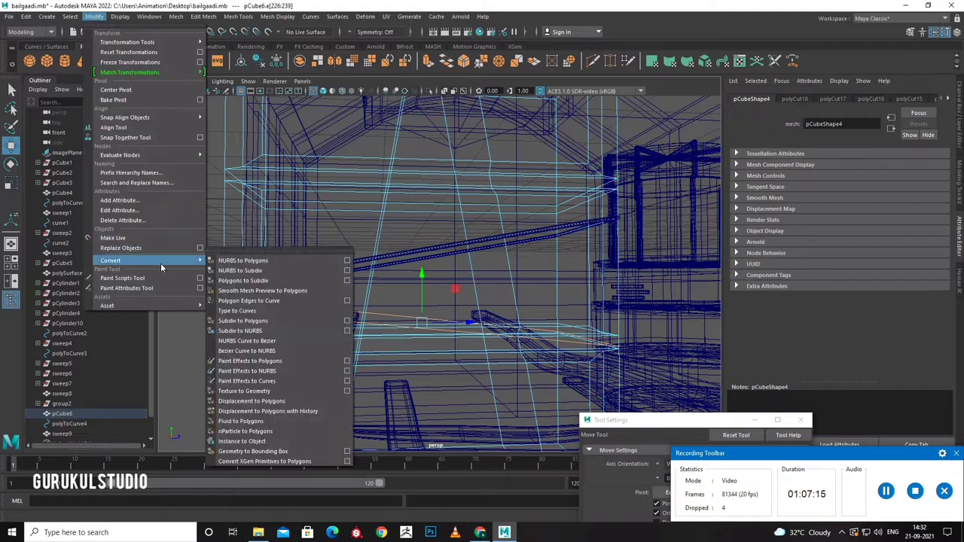
{"action": "left_click", "coordinate": [243, 302]}
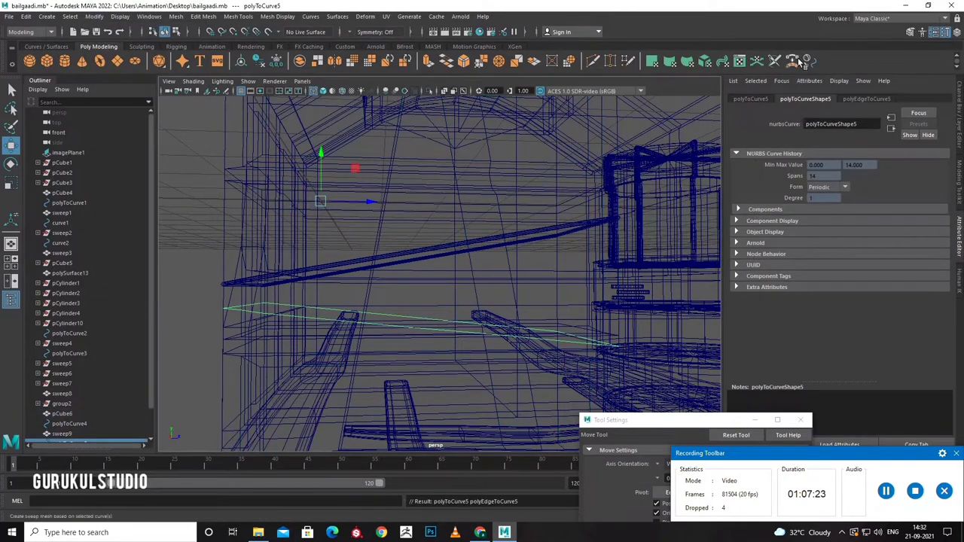
{"action": "left_click", "coordinate": [801, 62]}
{"action": "type", "text": "0"}
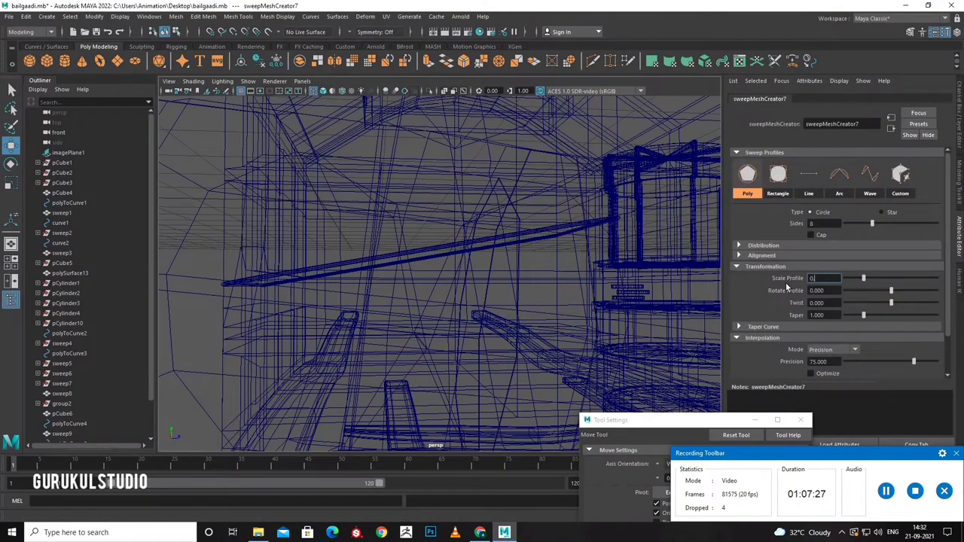
{"action": "type", "text": ".010"}
{"action": "key", "text": "Return"}
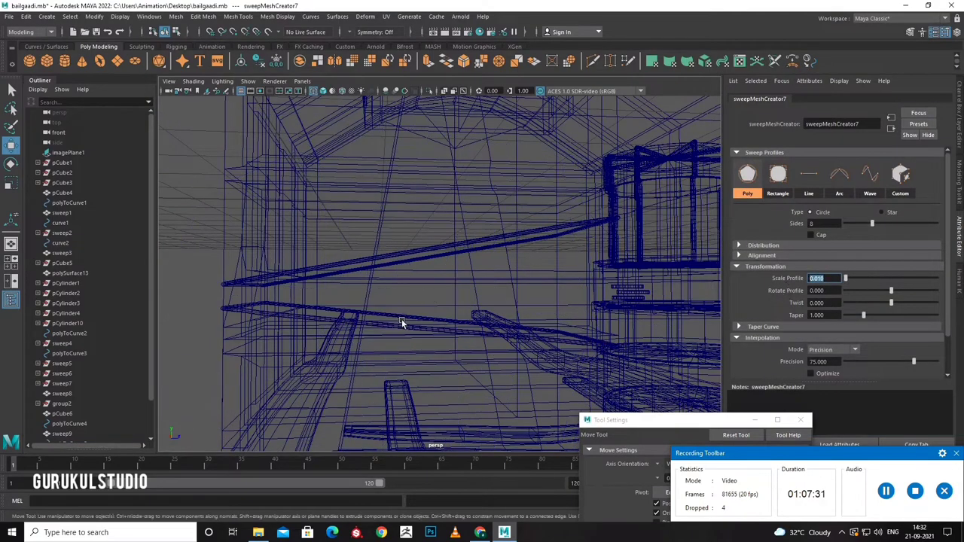
Move one point of polyToCurve5 to reshape the new sweep10 tube.
{"action": "mouse_move", "coordinate": [401, 323]}
{"action": "left_mouse_down", "text": "alt"}
{"action": "mouse_move", "coordinate": [426, 379]}
{"action": "mouse_move", "coordinate": [482, 308]}
{"action": "mouse_move", "coordinate": [461, 249]}
{"action": "mouse_move", "coordinate": [424, 278]}
{"action": "left_mouse_up", "text": "alt"}
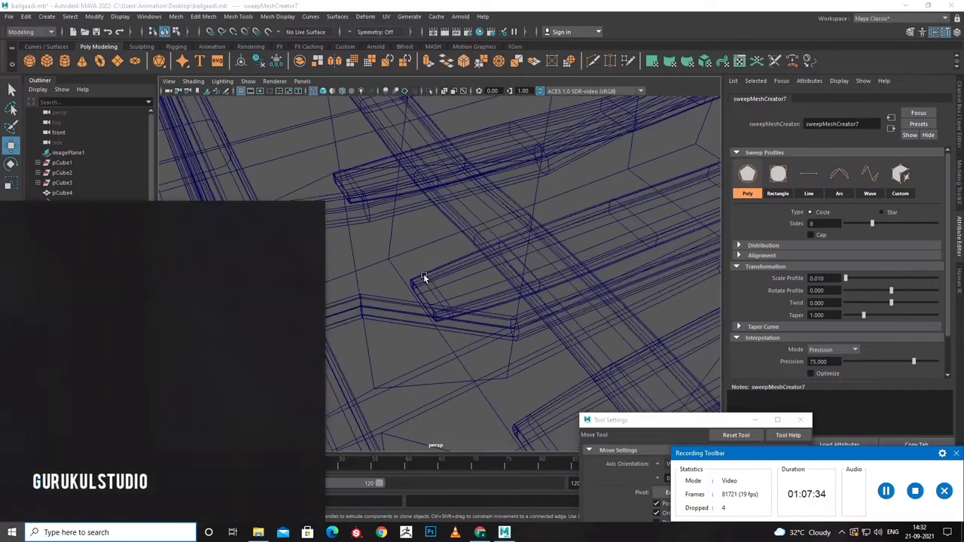
{"action": "right_click_drag", "start_coordinate": [369, 307], "coordinate": [336, 271]}
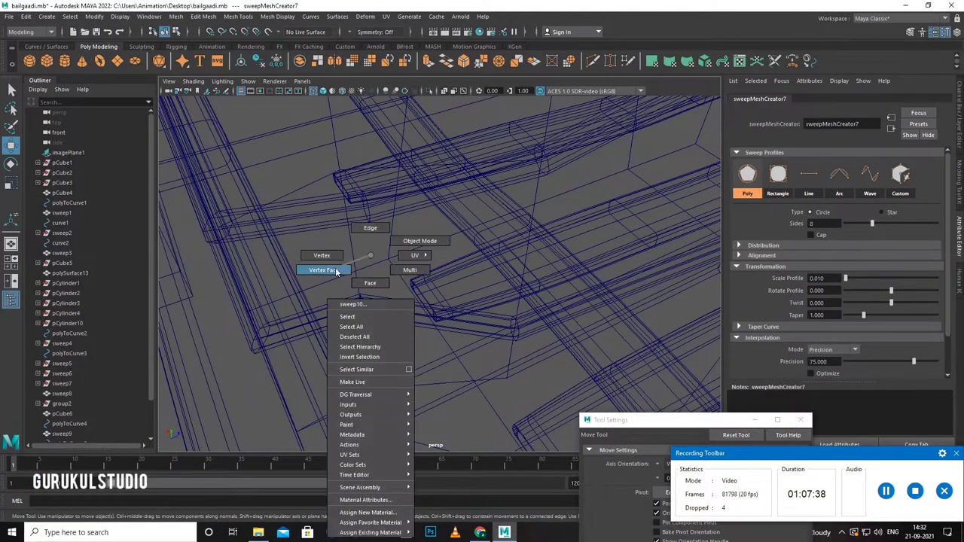
{"action": "left_click", "coordinate": [375, 306]}
{"action": "left_click_drag", "start_coordinate": [375, 307], "coordinate": [397, 317], "text": "alt"}
{"action": "left_click", "coordinate": [403, 349]}
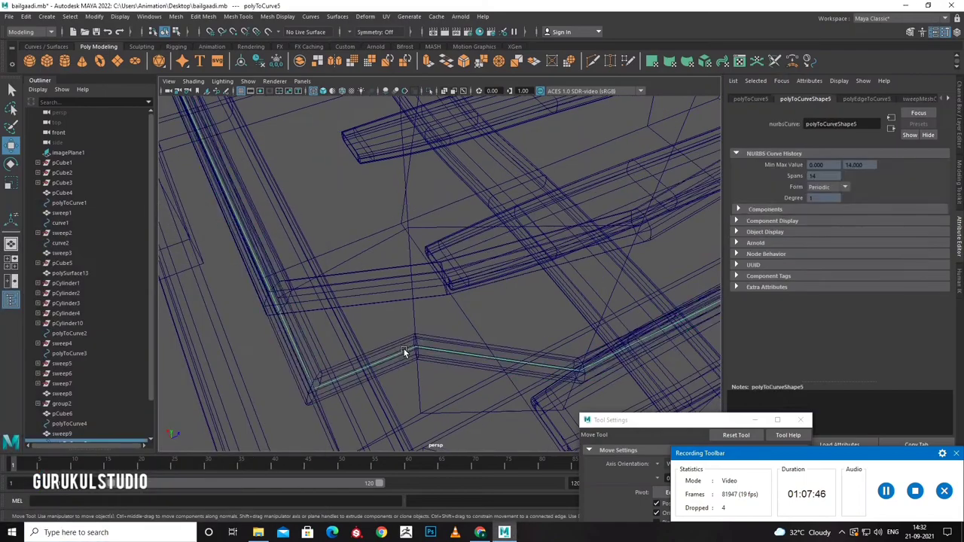
{"action": "right_click_drag", "start_coordinate": [403, 287], "coordinate": [384, 320]}
{"action": "left_click", "coordinate": [397, 315]}
{"action": "left_click_drag", "start_coordinate": [396, 316], "coordinate": [411, 366]}
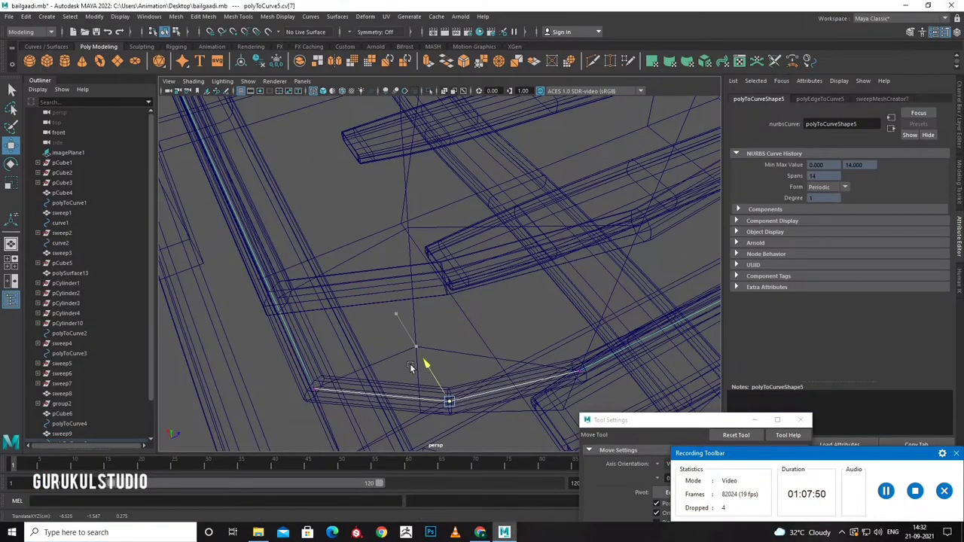
{"action": "mouse_move", "coordinate": [467, 347]}
{"action": "left_mouse_down", "text": "alt"}
{"action": "mouse_move", "coordinate": [443, 319]}
{"action": "mouse_move", "coordinate": [469, 341]}
{"action": "mouse_move", "coordinate": [394, 351]}
{"action": "mouse_move", "coordinate": [398, 317]}
{"action": "mouse_move", "coordinate": [459, 303]}
{"action": "mouse_move", "coordinate": [479, 338]}
{"action": "mouse_move", "coordinate": [449, 348]}
{"action": "mouse_move", "coordinate": [423, 335]}
{"action": "mouse_move", "coordinate": [406, 294]}
{"action": "mouse_move", "coordinate": [369, 316]}
{"action": "mouse_move", "coordinate": [395, 272]}
{"action": "mouse_move", "coordinate": [455, 235]}
{"action": "left_mouse_up", "text": "alt"}
{"action": "key", "text": "super"}
{"action": "key", "text": "super"}
{"action": "right_click", "coordinate": [424, 263]}
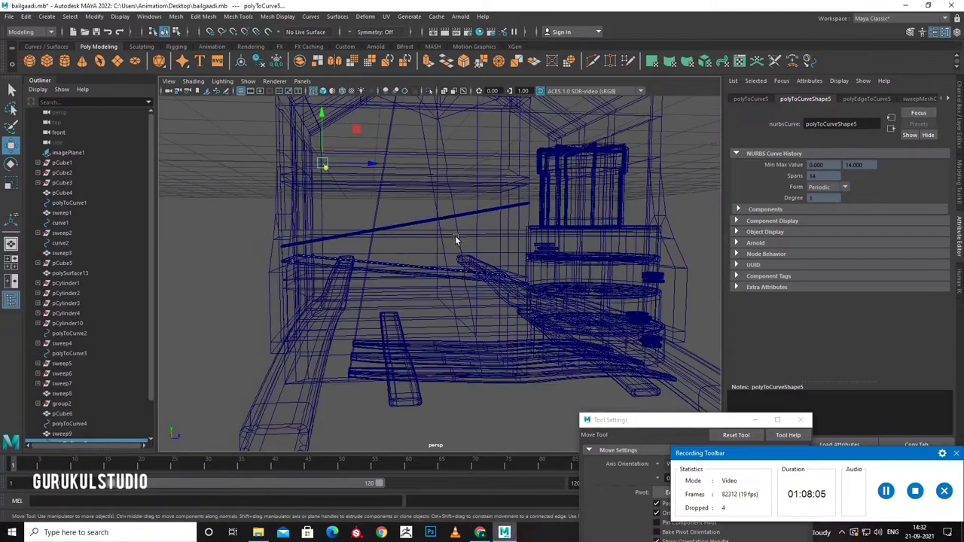
Sweep a tube along another pCube6 edge loop with 0.010 profile scale and precision 90.
{"action": "right_click_drag", "start_coordinate": [455, 235], "coordinate": [451, 219]}
{"action": "left_click", "coordinate": [451, 219]}
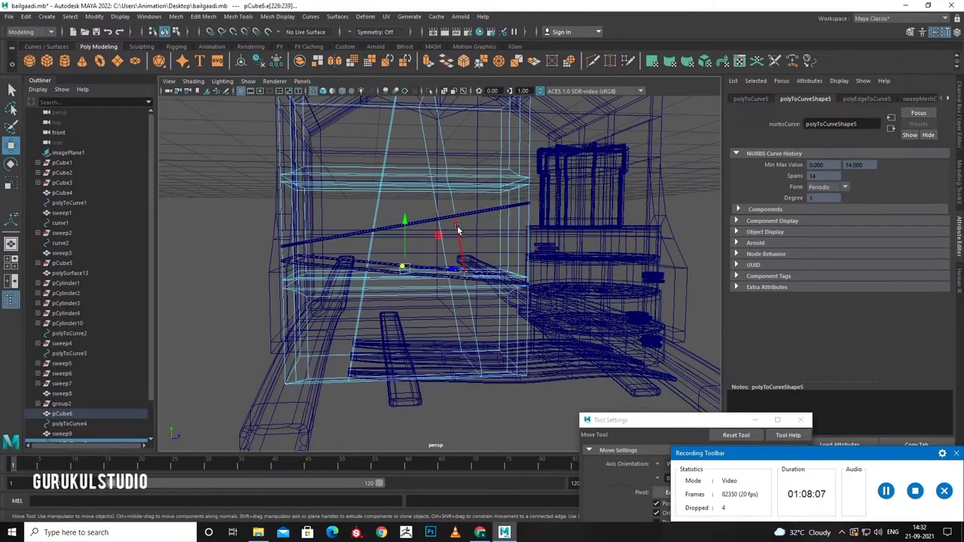
{"action": "left_click", "coordinate": [808, 61]}
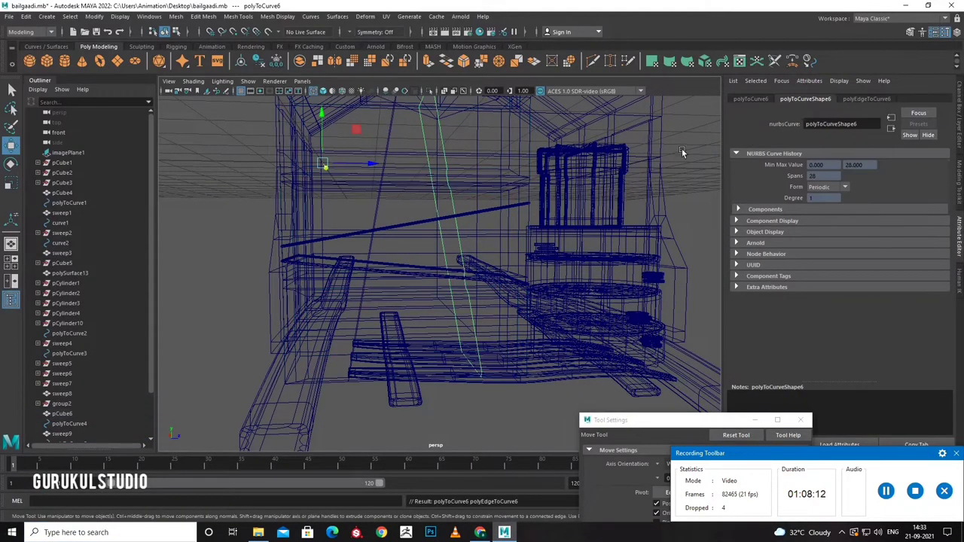
{"action": "left_click", "coordinate": [806, 61]}
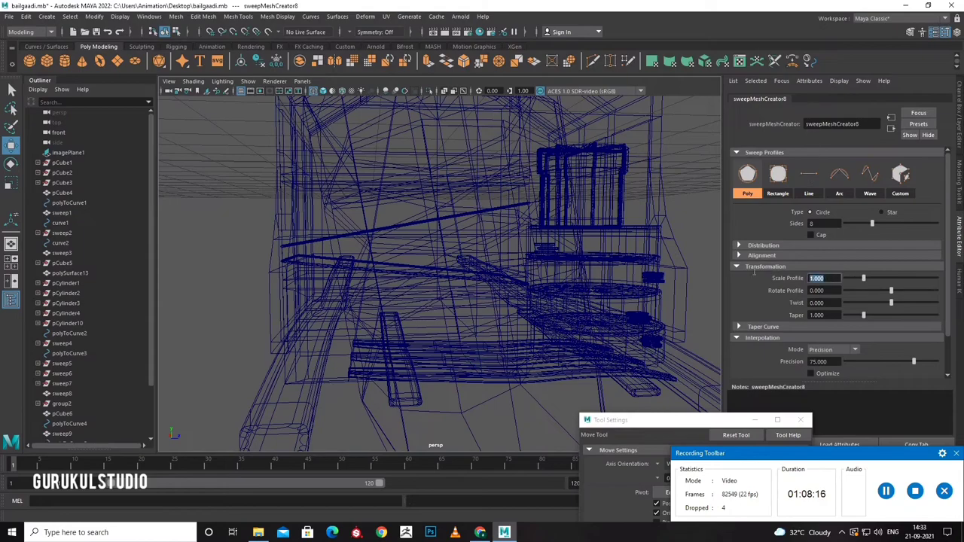
{"action": "type", "text": "10"}
{"action": "key", "text": "Return"}
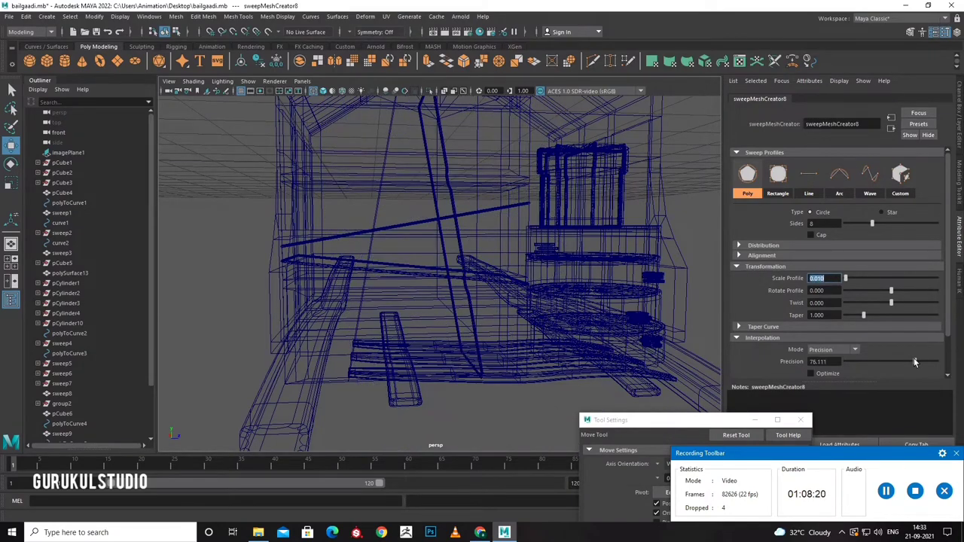
{"action": "left_click_drag", "start_coordinate": [914, 359], "coordinate": [927, 362]}
{"action": "scroll", "coordinate": [434, 327], "scroll_direction": "up", "scroll_amount": 5}
{"action": "scroll", "coordinate": [435, 327], "scroll_direction": "down", "scroll_amount": 2}
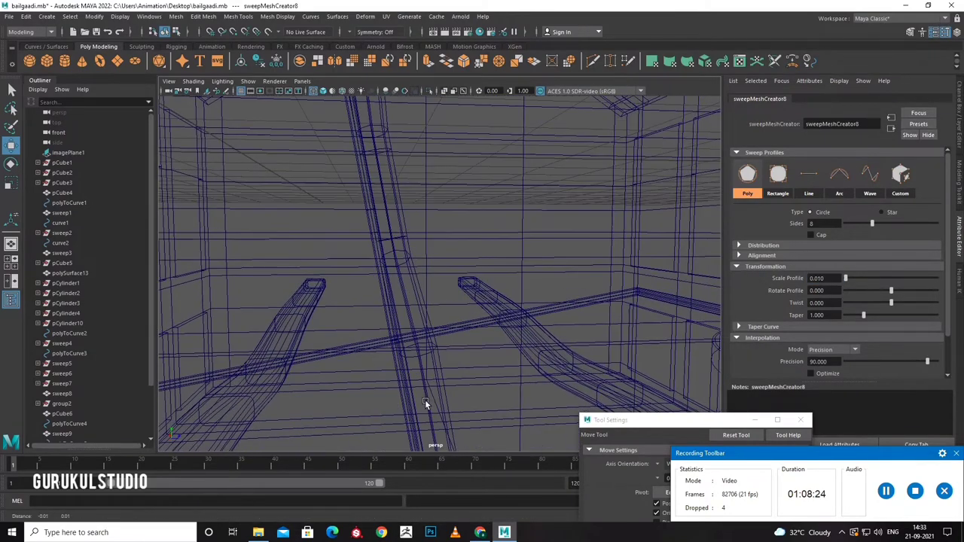
Select the new sweep11 tube in object mode and centre the view on it.
{"action": "right_click", "coordinate": [387, 235]}
{"action": "left_click", "coordinate": [391, 230]}
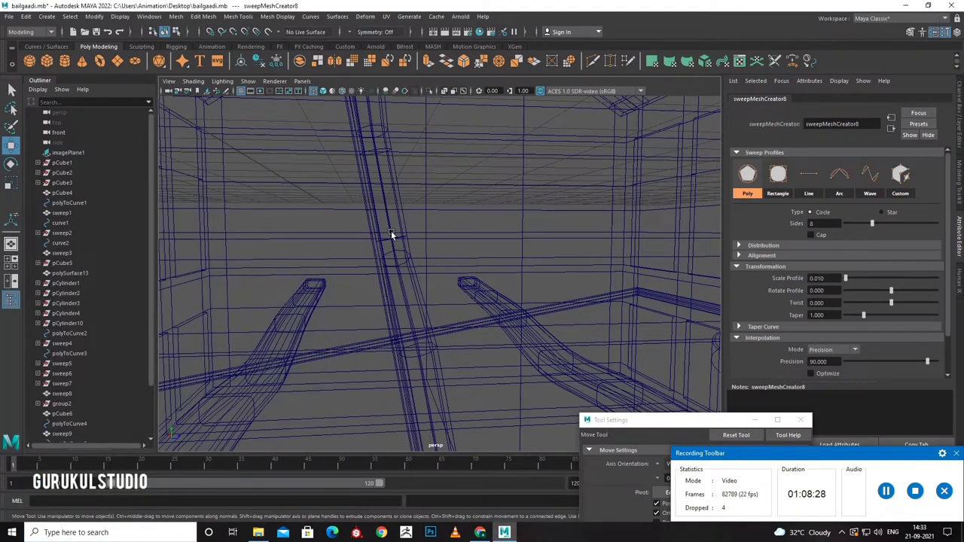
{"action": "left_click", "coordinate": [391, 230]}
{"action": "mouse_move", "coordinate": [391, 231]}
{"action": "left_mouse_down", "text": "alt"}
{"action": "mouse_move", "coordinate": [377, 253]}
{"action": "mouse_move", "coordinate": [426, 259]}
{"action": "mouse_move", "coordinate": [314, 282]}
{"action": "mouse_move", "coordinate": [347, 257]}
{"action": "mouse_move", "coordinate": [615, 298]}
{"action": "left_mouse_up", "text": "alt"}
{"action": "key", "text": "super"}
{"action": "key", "text": "Escape"}
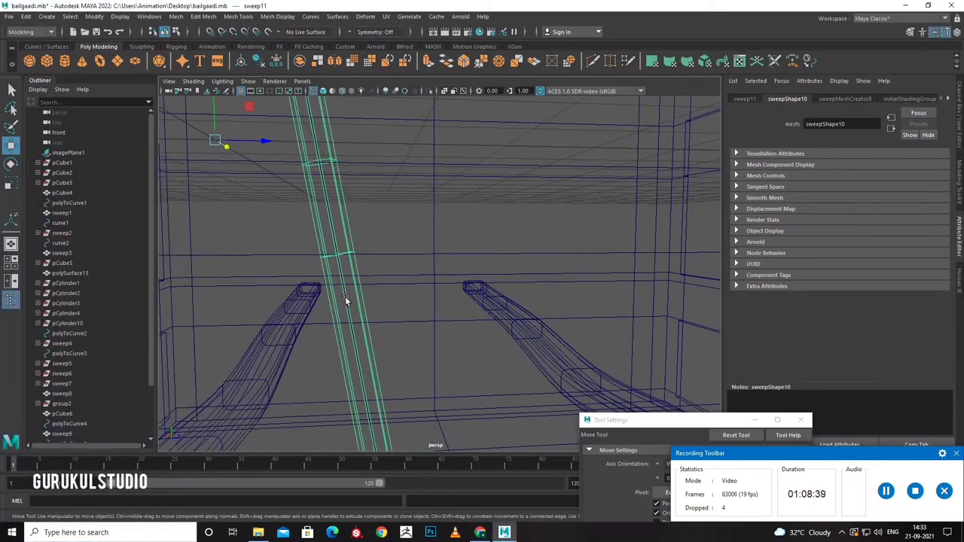
{"action": "mouse_move", "coordinate": [331, 228]}
{"action": "left_mouse_down", "text": "alt"}
{"action": "mouse_move", "coordinate": [350, 244]}
{"action": "mouse_move", "coordinate": [325, 262]}
{"action": "left_mouse_up", "text": "alt"}
{"action": "key", "text": "super"}
{"action": "key", "text": "Escape"}
{"action": "left_click", "coordinate": [269, 271]}
{"action": "right_click", "coordinate": [270, 271]}
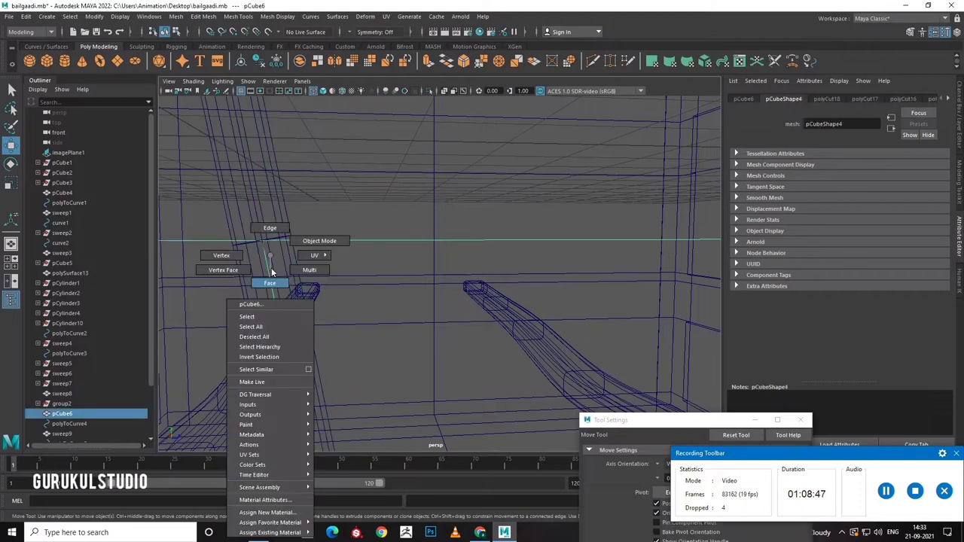
{"action": "left_click", "coordinate": [273, 261]}
{"action": "right_click", "coordinate": [377, 223]}
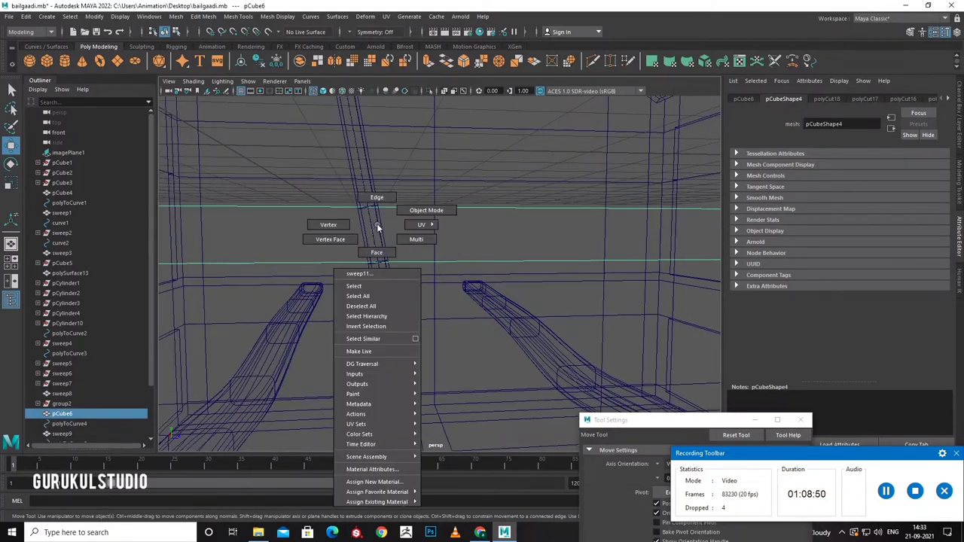
{"action": "key", "text": "ctrl+z"}
{"action": "key", "text": "ctrl+z"}
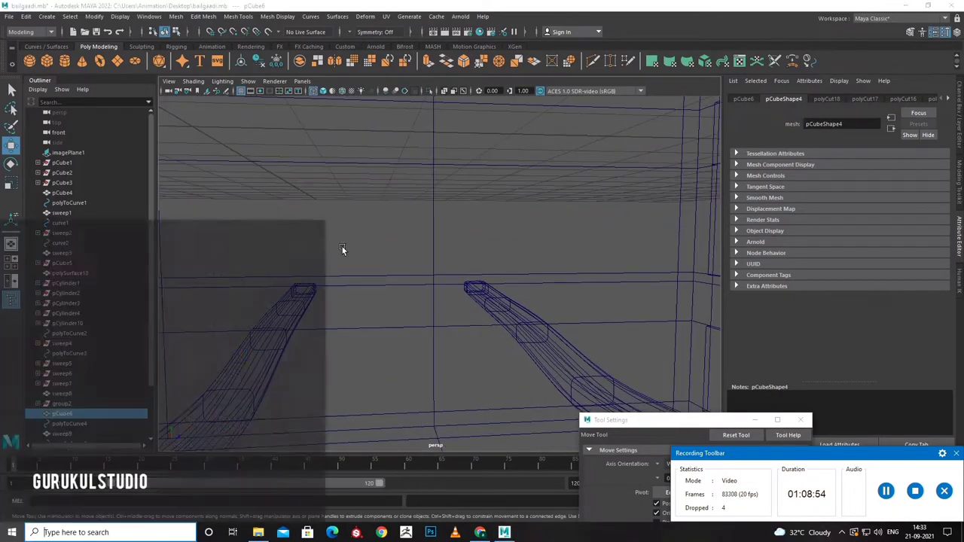
{"action": "key", "text": "F9"}
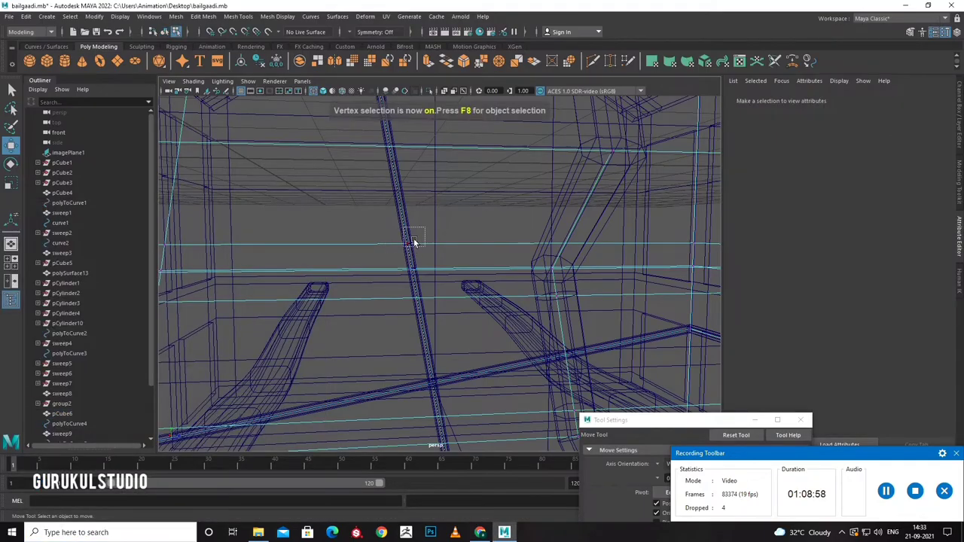
{"action": "left_click", "coordinate": [414, 238]}
{"action": "mouse_move", "coordinate": [452, 264]}
{"action": "left_mouse_down", "text": "alt"}
{"action": "mouse_move", "coordinate": [418, 294]}
{"action": "mouse_move", "coordinate": [376, 279]}
{"action": "mouse_move", "coordinate": [442, 267]}
{"action": "mouse_move", "coordinate": [418, 259]}
{"action": "mouse_move", "coordinate": [351, 302]}
{"action": "mouse_move", "coordinate": [231, 269]}
{"action": "mouse_move", "coordinate": [251, 258]}
{"action": "mouse_move", "coordinate": [507, 241]}
{"action": "mouse_move", "coordinate": [301, 293]}
{"action": "mouse_move", "coordinate": [391, 279]}
{"action": "mouse_move", "coordinate": [264, 259]}
{"action": "left_mouse_up", "text": "alt"}
{"action": "left_click", "coordinate": [230, 269]}
{"action": "right_click", "coordinate": [263, 259]}
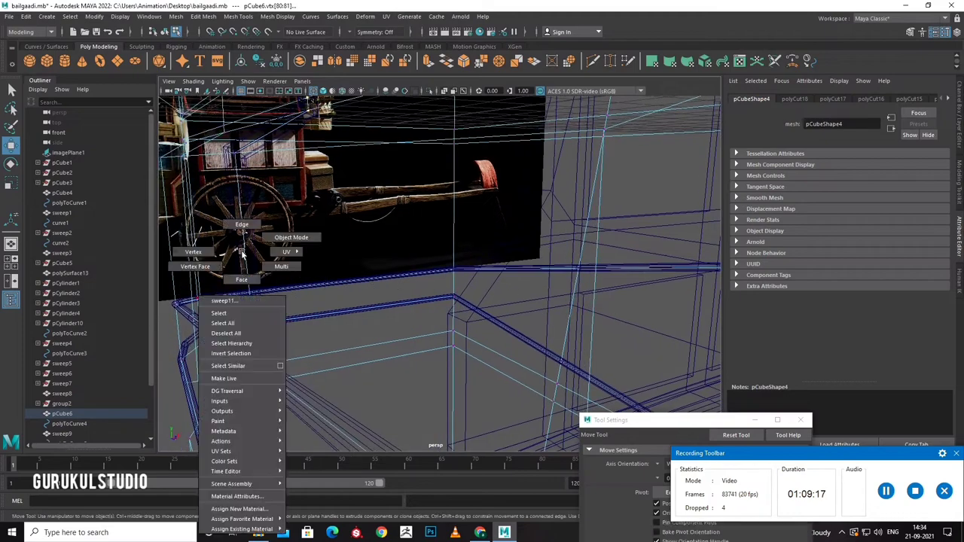
{"action": "right_click_drag", "start_coordinate": [268, 256], "coordinate": [265, 274]}
{"action": "left_click", "coordinate": [265, 274]}
{"action": "mouse_move", "coordinate": [265, 273]}
{"action": "left_mouse_down", "text": "alt"}
{"action": "mouse_move", "coordinate": [276, 286]}
{"action": "mouse_move", "coordinate": [334, 301]}
{"action": "mouse_move", "coordinate": [344, 291]}
{"action": "mouse_move", "coordinate": [428, 307]}
{"action": "left_mouse_up", "text": "alt"}
{"action": "left_click_drag", "start_coordinate": [280, 337], "coordinate": [262, 347], "text": "alt"}
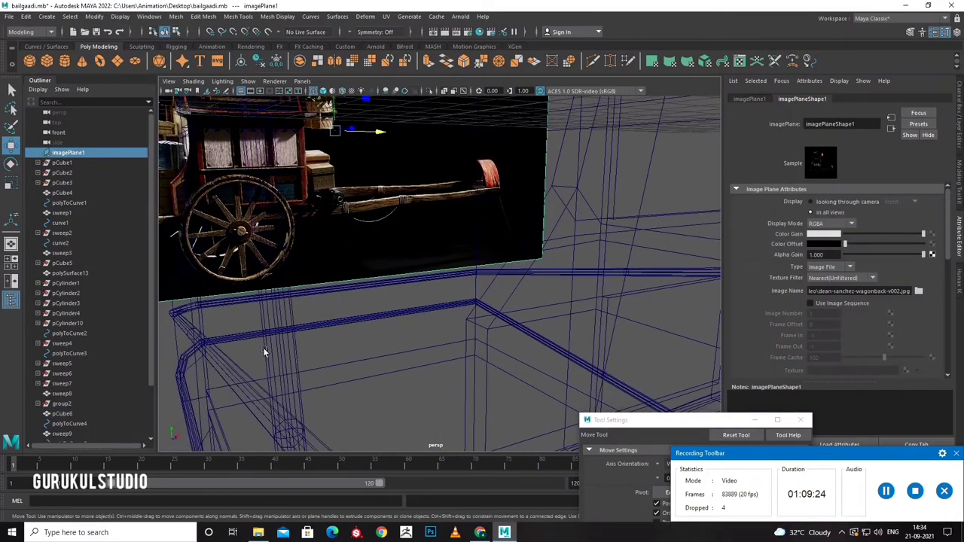
{"action": "left_click", "coordinate": [280, 361]}
{"action": "right_click", "coordinate": [287, 255]}
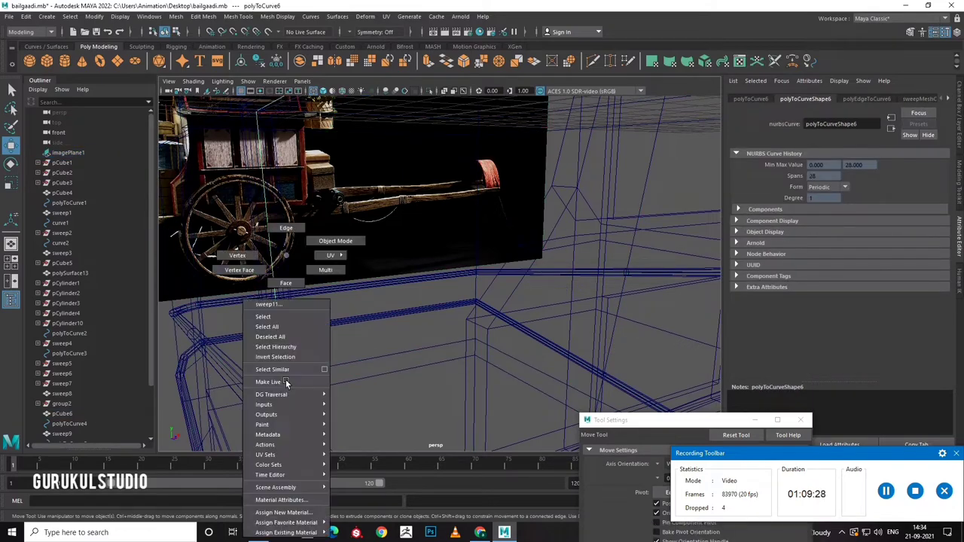
{"action": "key", "text": "Escape"}
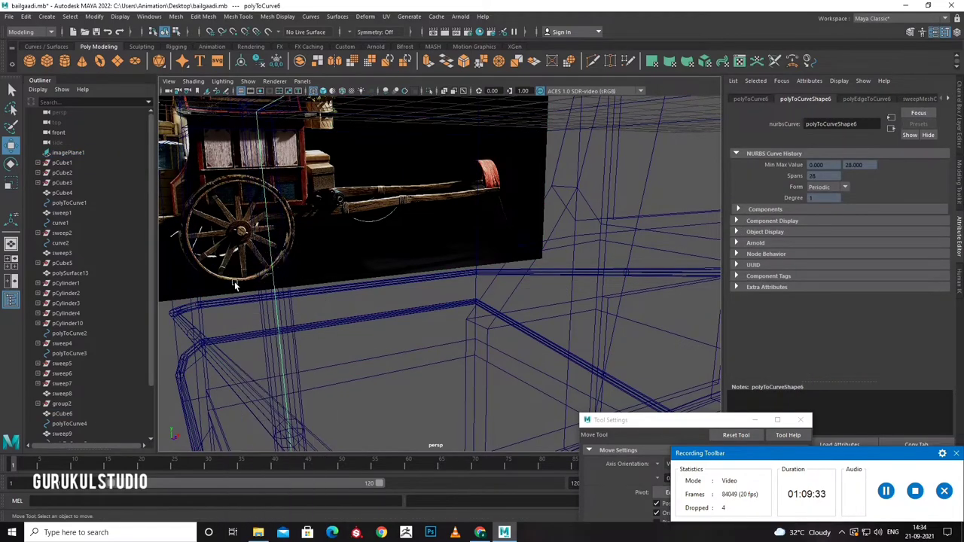
{"action": "left_click_drag", "start_coordinate": [286, 255], "coordinate": [272, 336], "text": "alt"}
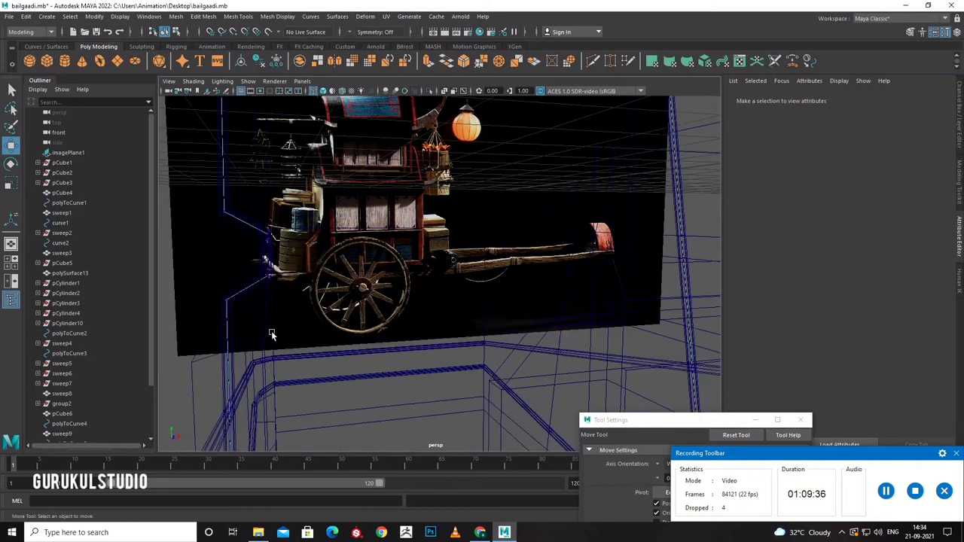
{"action": "mouse_move", "coordinate": [285, 296]}
{"action": "left_mouse_down"}
{"action": "mouse_move", "coordinate": [323, 331]}
{"action": "mouse_move", "coordinate": [320, 343]}
{"action": "mouse_move", "coordinate": [313, 289]}
{"action": "mouse_move", "coordinate": [342, 353]}
{"action": "left_mouse_up"}
{"action": "right_click_drag", "start_coordinate": [341, 353], "coordinate": [442, 376], "text": "alt"}
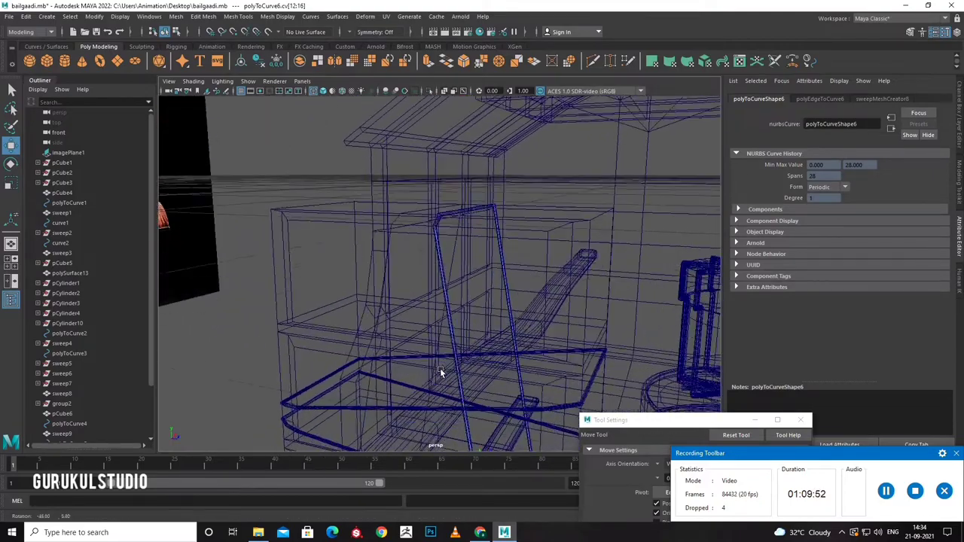
{"action": "mouse_move", "coordinate": [441, 376]}
{"action": "left_mouse_down", "text": "alt"}
{"action": "mouse_move", "coordinate": [450, 280]}
{"action": "mouse_move", "coordinate": [439, 264]}
{"action": "left_mouse_up", "text": "alt"}
{"action": "right_click_drag", "start_coordinate": [433, 262], "coordinate": [477, 239]}
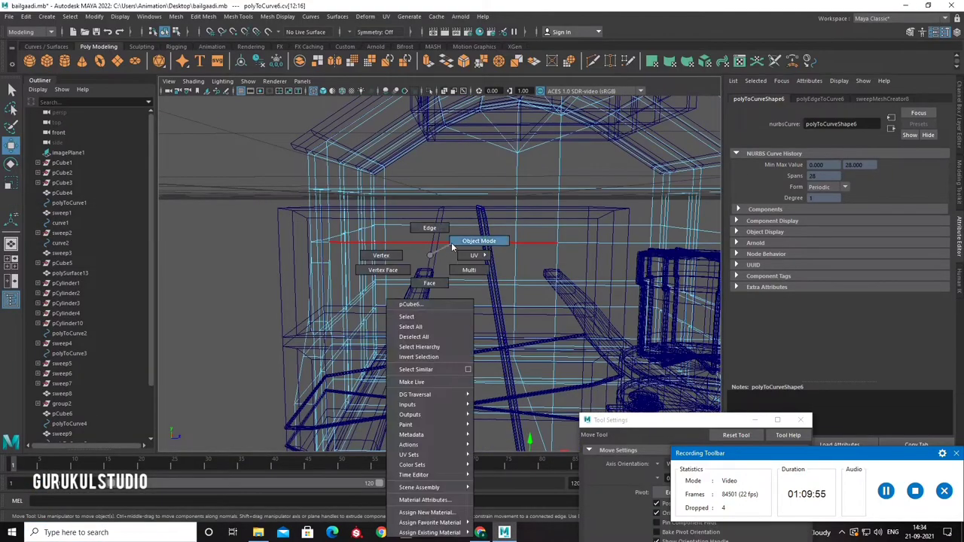
{"action": "right_click_drag", "start_coordinate": [292, 209], "coordinate": [292, 185]}
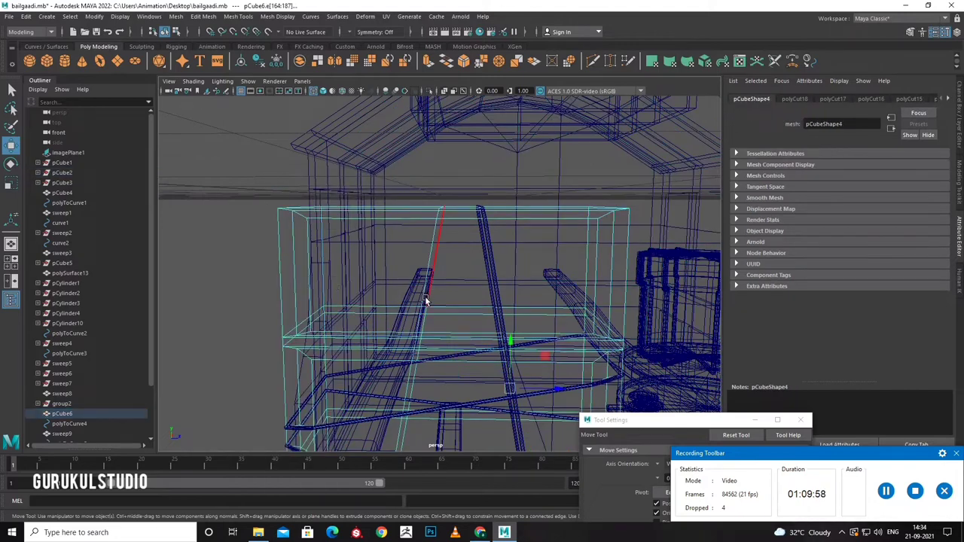
Confirm the 0.01 profile scale on the strap tubes and pick the sweep near the shaft tip.
{"action": "left_click", "coordinate": [635, 167]}
{"action": "type", "text": "0.01"}
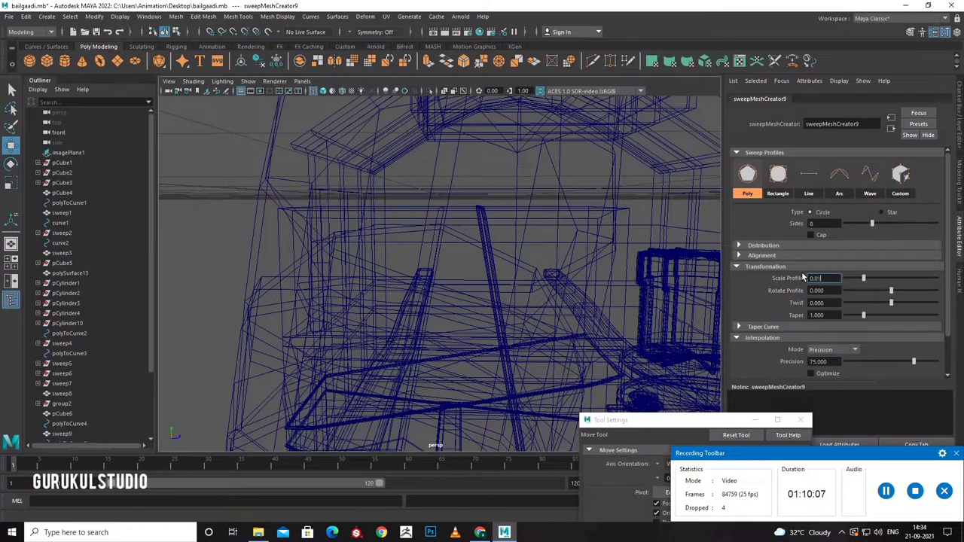
{"action": "key", "text": "Return"}
{"action": "mouse_move", "coordinate": [595, 332]}
{"action": "left_mouse_down", "text": "alt"}
{"action": "mouse_move", "coordinate": [570, 338]}
{"action": "mouse_move", "coordinate": [554, 314]}
{"action": "mouse_move", "coordinate": [553, 357]}
{"action": "mouse_move", "coordinate": [507, 366]}
{"action": "left_mouse_up", "text": "alt"}
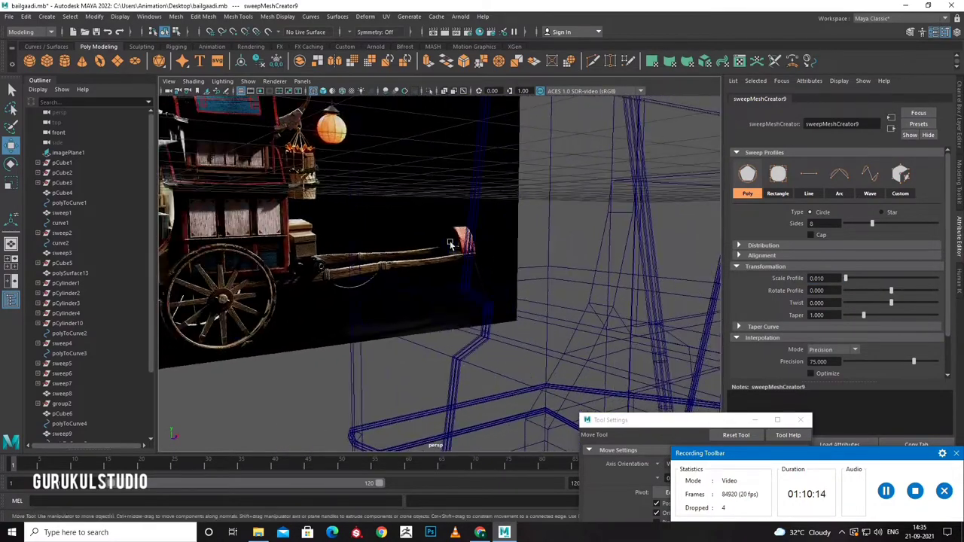
{"action": "left_click", "coordinate": [482, 260]}
{"action": "left_click", "coordinate": [490, 308]}
{"action": "right_click", "coordinate": [481, 301]}
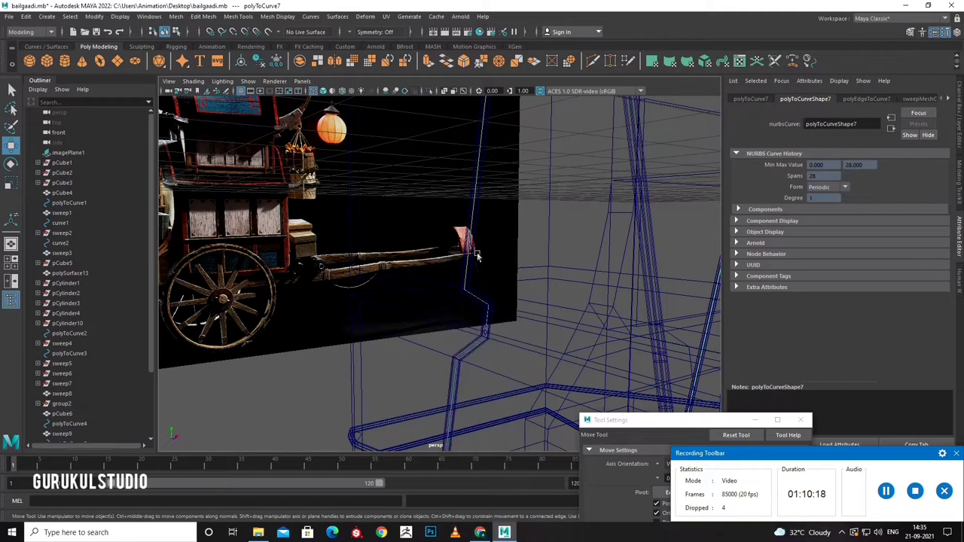
{"action": "right_click", "coordinate": [469, 248]}
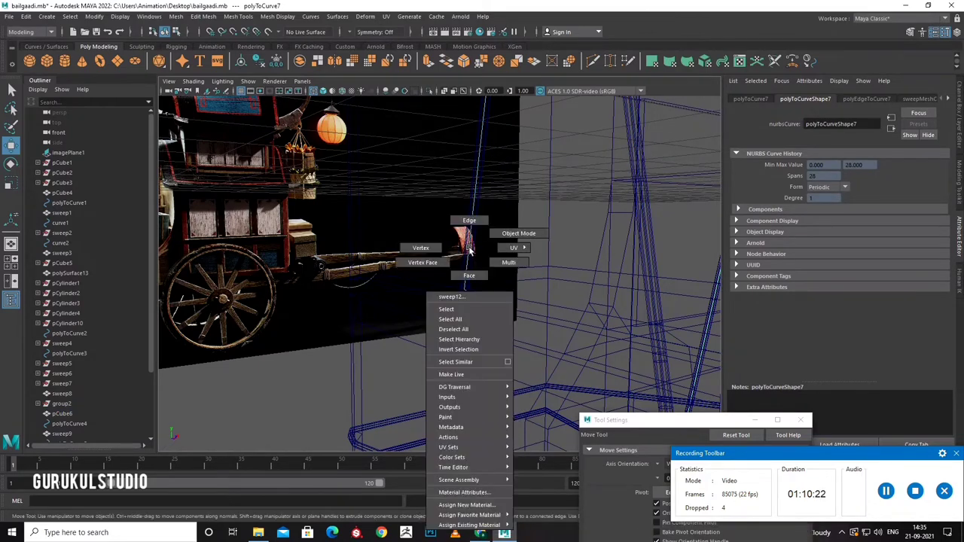
{"action": "scroll", "coordinate": [469, 248], "scroll_direction": "up", "scroll_amount": 1}
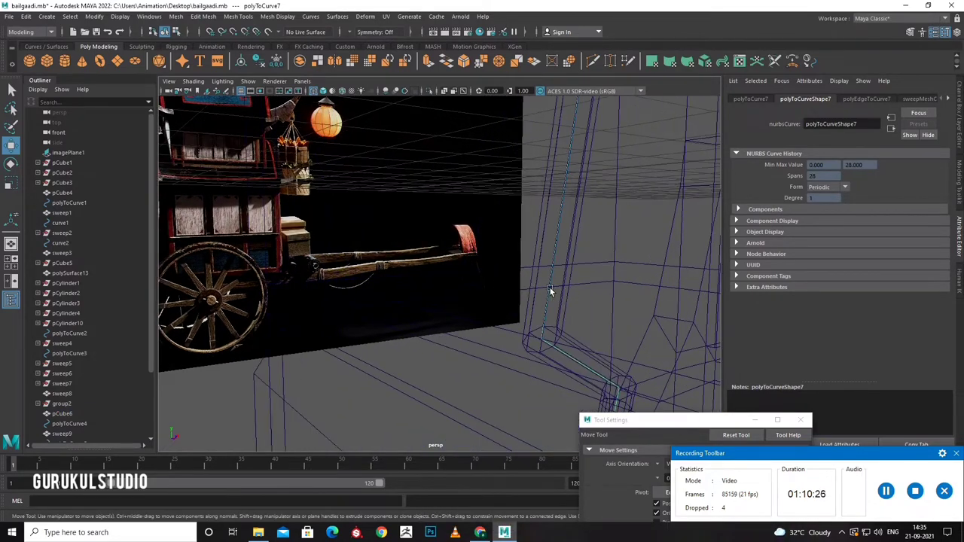
{"action": "right_click", "coordinate": [548, 256]}
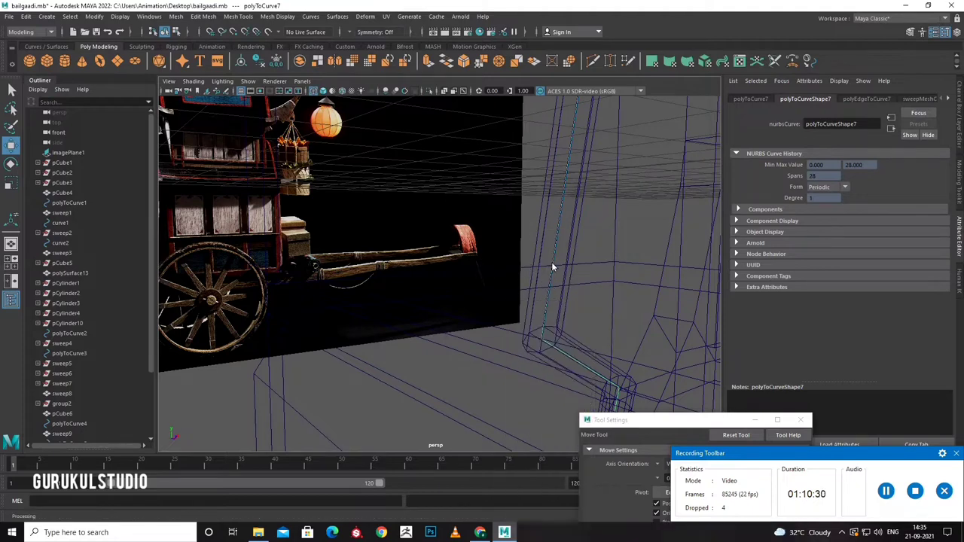
{"action": "left_click", "coordinate": [553, 261]}
{"action": "left_click", "coordinate": [594, 241]}
Select a sweep tube and its source curve, then pick the lantern pole curve.
{"action": "left_click_drag", "start_coordinate": [562, 275], "coordinate": [552, 284], "text": "alt"}
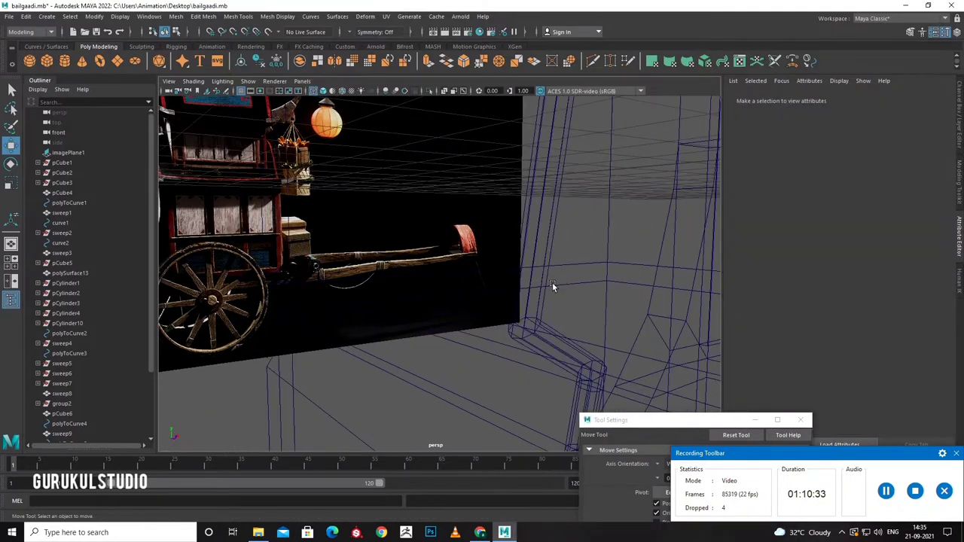
{"action": "left_click", "coordinate": [529, 286]}
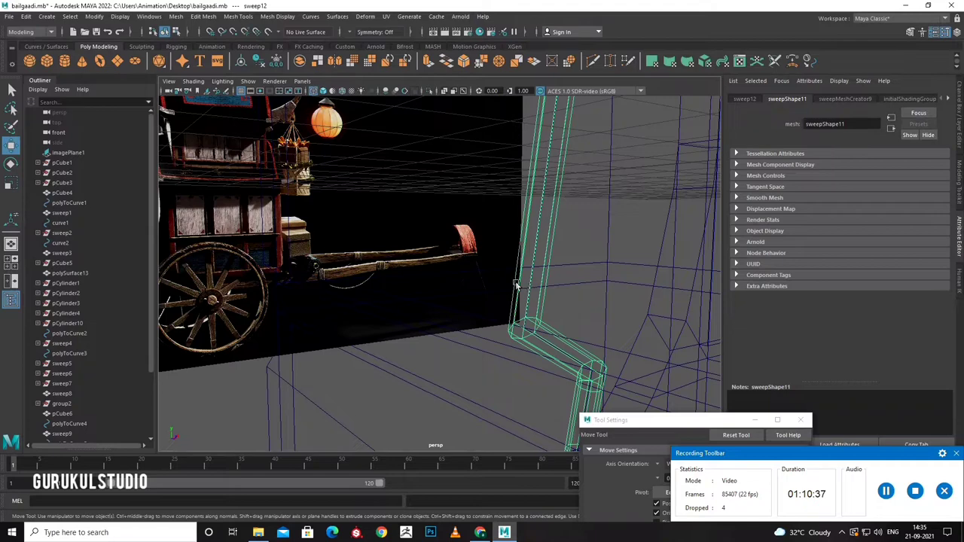
{"action": "left_click", "coordinate": [553, 228]}
{"action": "left_click", "coordinate": [551, 259]}
{"action": "right_click", "coordinate": [551, 259]}
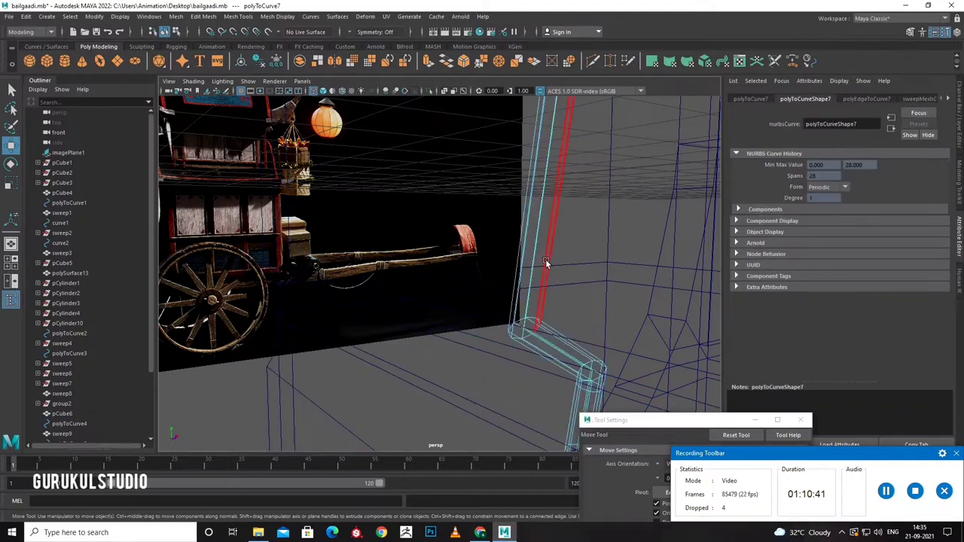
{"action": "right_click", "coordinate": [533, 257]}
{"action": "left_click", "coordinate": [530, 257]}
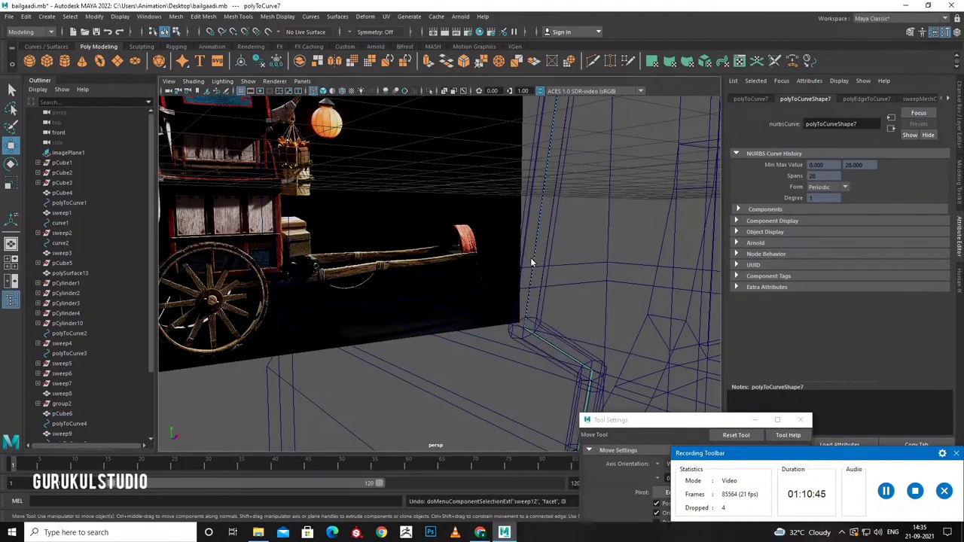
{"action": "right_click", "coordinate": [530, 258]}
{"action": "left_click", "coordinate": [575, 281]}
{"action": "mouse_move", "coordinate": [575, 282]}
{"action": "left_mouse_down", "text": "alt"}
{"action": "mouse_move", "coordinate": [564, 357]}
{"action": "mouse_move", "coordinate": [332, 294]}
{"action": "mouse_move", "coordinate": [349, 254]}
{"action": "mouse_move", "coordinate": [307, 278]}
{"action": "mouse_move", "coordinate": [406, 329]}
{"action": "mouse_move", "coordinate": [410, 315]}
{"action": "mouse_move", "coordinate": [498, 337]}
{"action": "mouse_move", "coordinate": [519, 234]}
{"action": "left_mouse_up", "text": "alt"}
{"action": "left_click", "coordinate": [331, 294]}
{"action": "key", "text": "super"}
{"action": "key", "text": "Escape"}
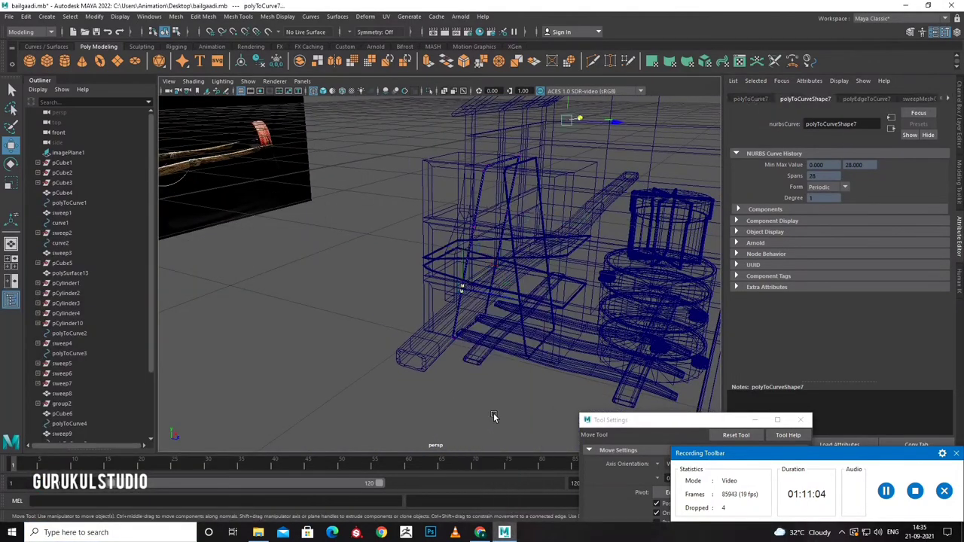
Deselect the left and right vertical tubes and select the upper frame curve.
{"action": "left_click", "coordinate": [493, 413]}
{"action": "mouse_move", "coordinate": [549, 332]}
{"action": "left_mouse_down", "text": "alt"}
{"action": "mouse_move", "coordinate": [444, 313]}
{"action": "mouse_move", "coordinate": [454, 302]}
{"action": "left_mouse_up", "text": "alt"}
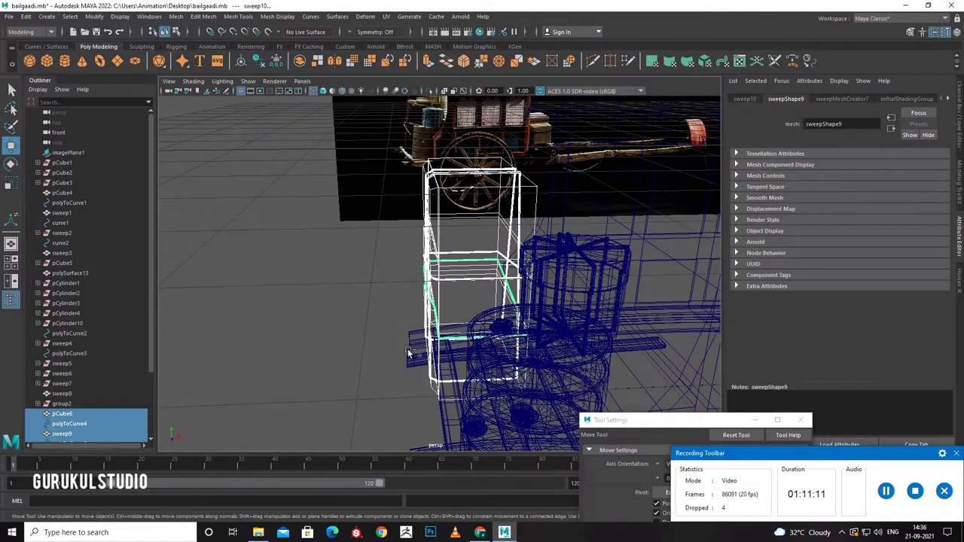
{"action": "left_click_drag", "start_coordinate": [388, 399], "coordinate": [376, 323], "text": "alt"}
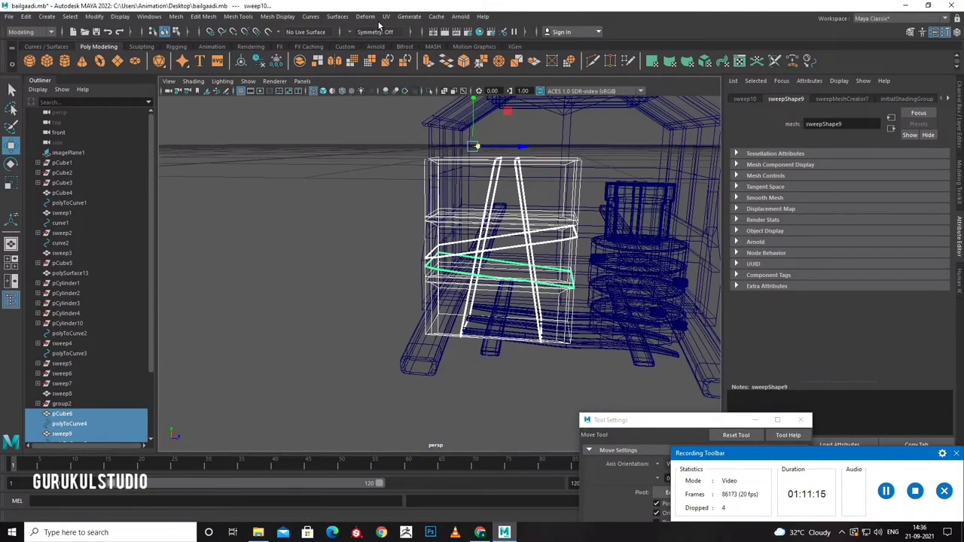
{"action": "left_click", "coordinate": [35, 19]}
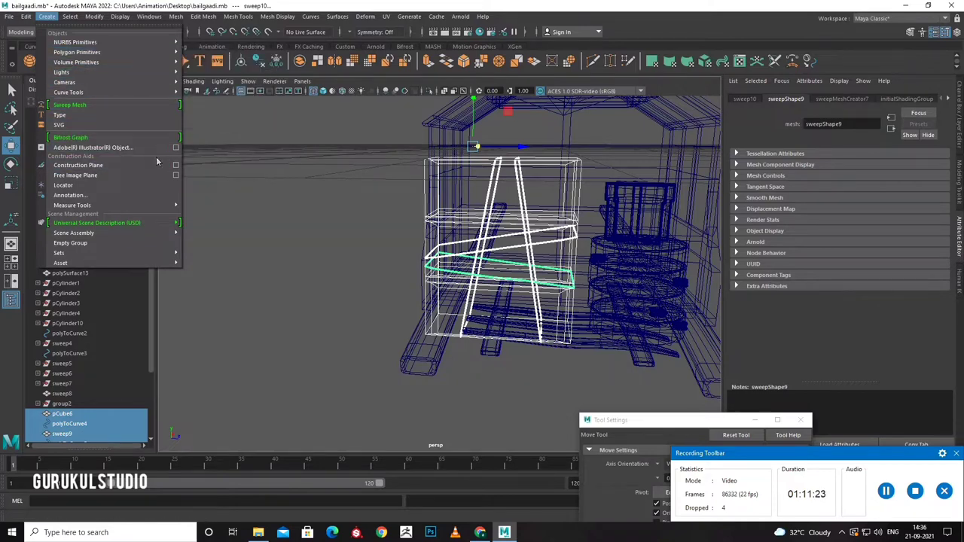
{"action": "left_click", "coordinate": [26, 16]}
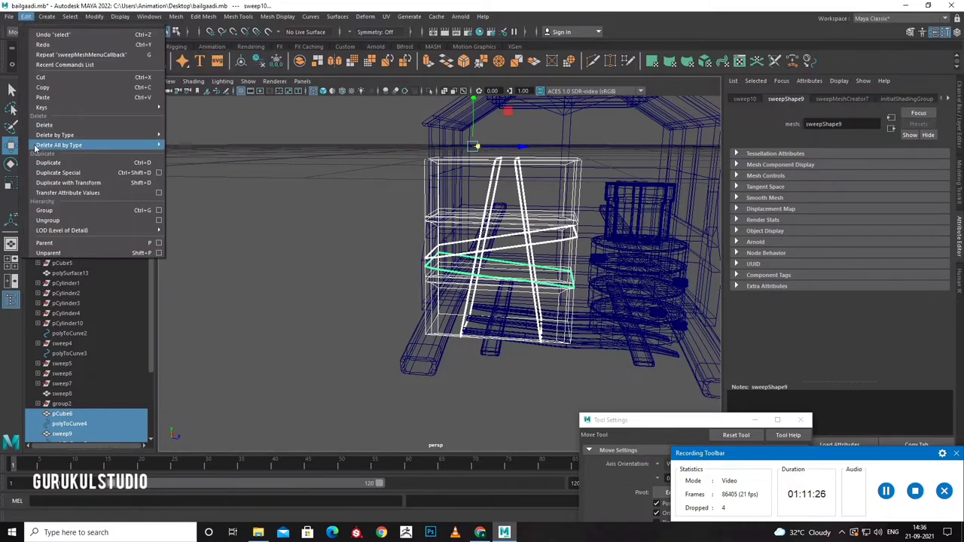
{"action": "mouse_move", "coordinate": [636, 334]}
{"action": "left_mouse_down", "text": "alt"}
{"action": "mouse_move", "coordinate": [534, 307]}
{"action": "mouse_move", "coordinate": [530, 316]}
{"action": "left_mouse_up", "text": "alt"}
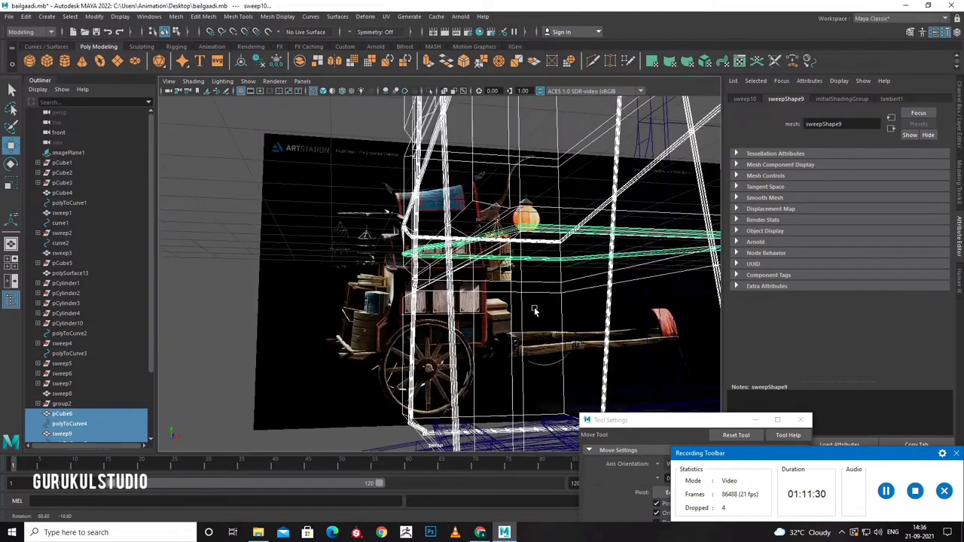
{"action": "left_click_drag", "start_coordinate": [483, 343], "coordinate": [500, 350], "text": "alt"}
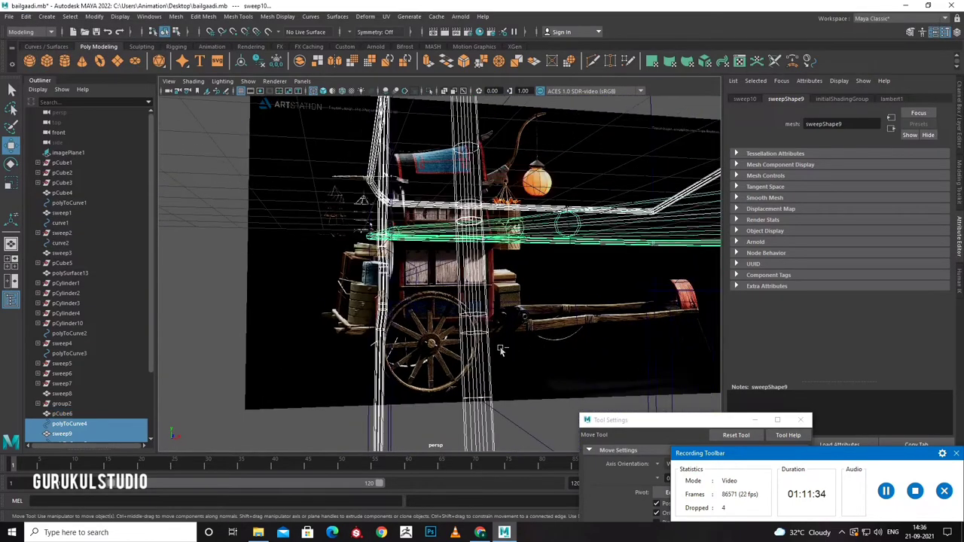
{"action": "left_click", "coordinate": [486, 344], "text": "ctrl"}
{"action": "left_click", "coordinate": [383, 340], "text": "ctrl"}
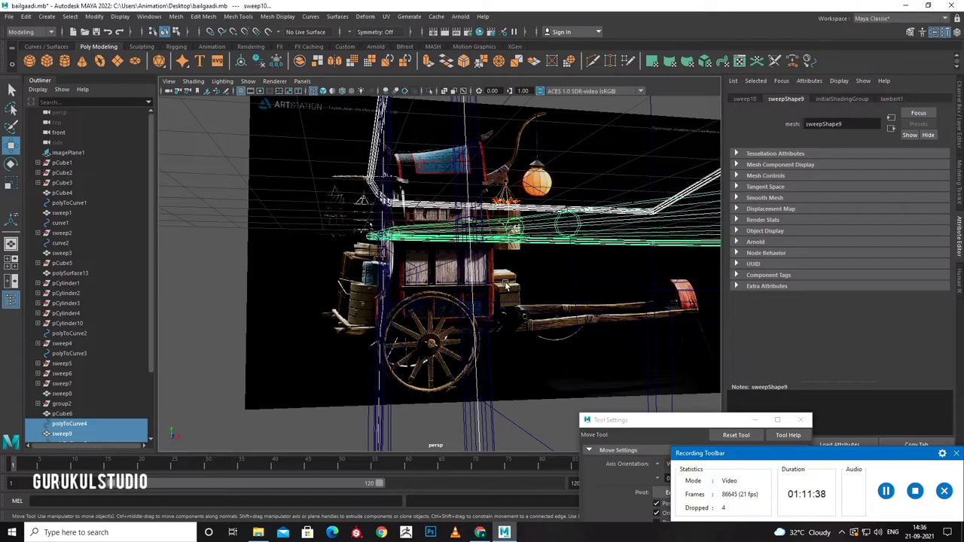
{"action": "left_click", "coordinate": [539, 210]}
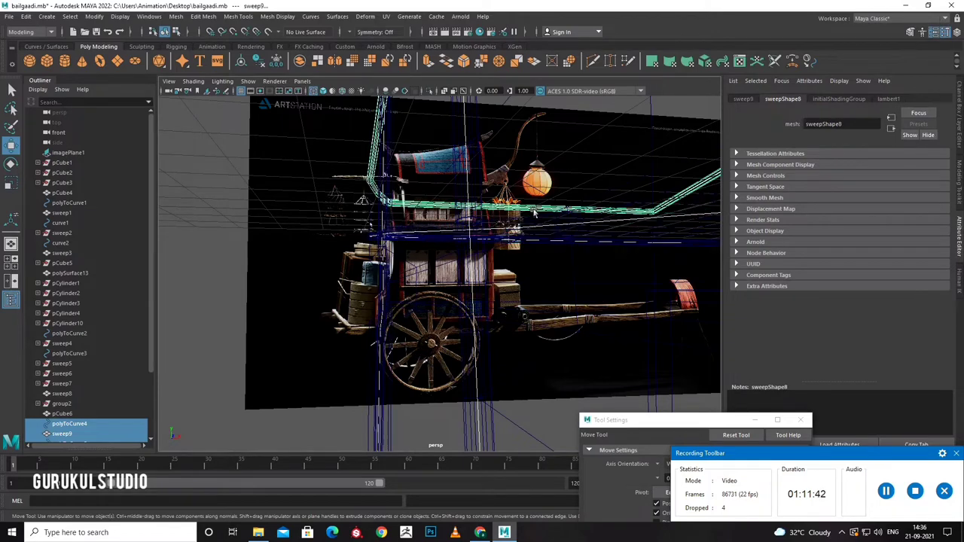
Select only the sweep9 loop on the crate and undo the last two changes.
{"action": "left_click_drag", "start_coordinate": [543, 215], "coordinate": [549, 241], "text": "alt"}
{"action": "right_click_drag", "start_coordinate": [549, 241], "coordinate": [549, 289], "text": "alt"}
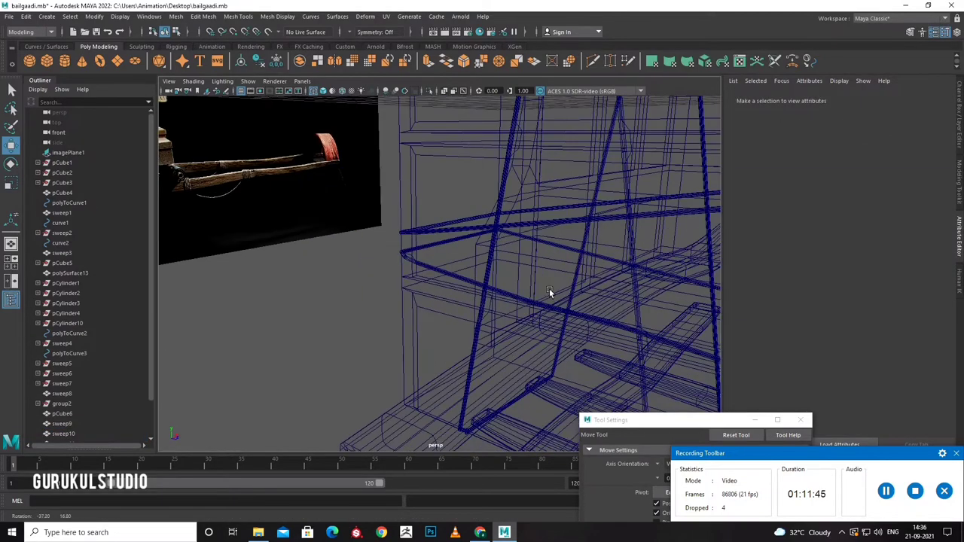
{"action": "left_click_drag", "start_coordinate": [549, 288], "coordinate": [588, 302], "text": "alt"}
{"action": "left_click", "coordinate": [546, 216]}
{"action": "left_click", "coordinate": [566, 244]}
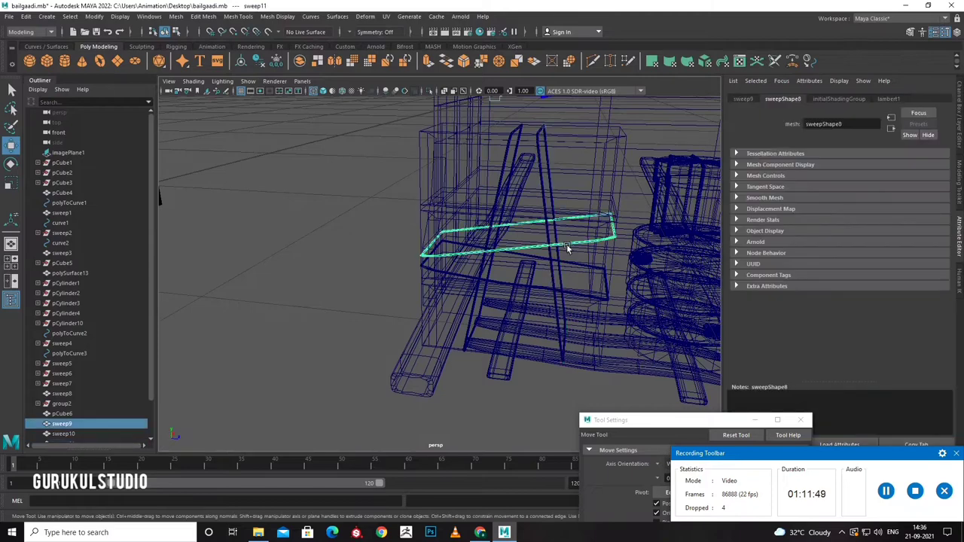
{"action": "key", "text": "3"}
{"action": "key", "text": "ctrl+z"}
{"action": "key", "text": "ctrl+z"}
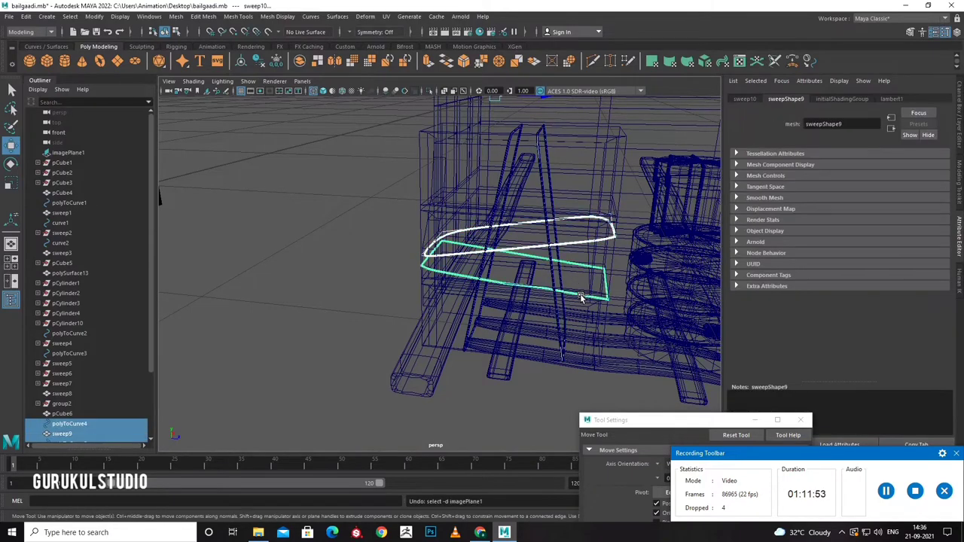
{"action": "key", "text": "ctrl+z"}
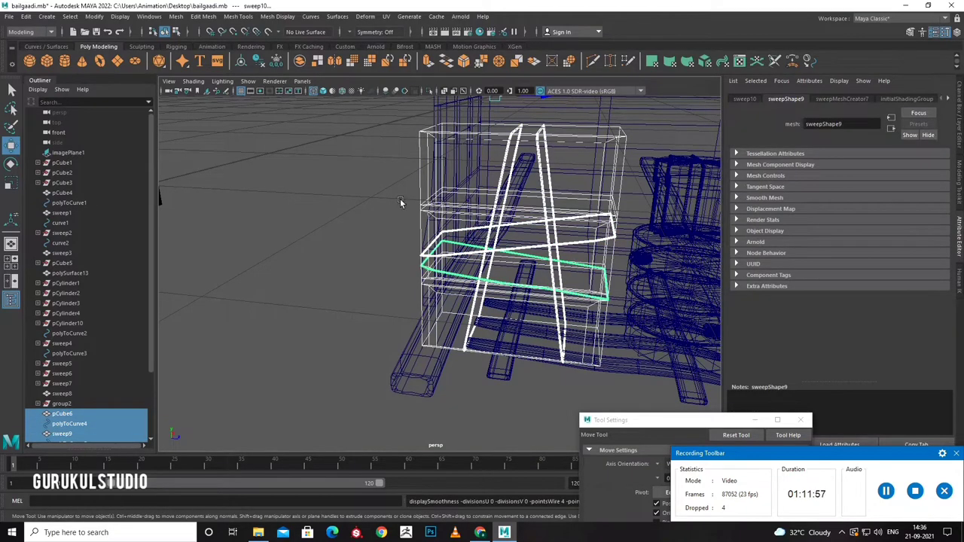
{"action": "right_click", "coordinate": [466, 221]}
{"action": "mouse_move", "coordinate": [452, 256]}
{"action": "left_mouse_down", "text": "alt"}
{"action": "mouse_move", "coordinate": [411, 299]}
{"action": "mouse_move", "coordinate": [443, 244]}
{"action": "left_mouse_up", "text": "alt"}
Set Interpolation Precision to 100 on the horizontal and lower strap loop sweeps.
{"action": "left_click", "coordinate": [442, 243]}
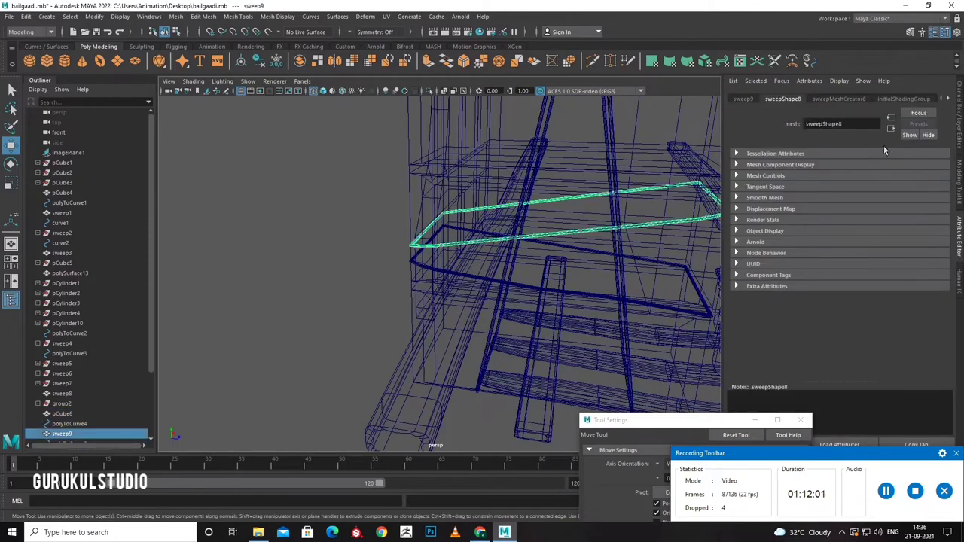
{"action": "left_click", "coordinate": [851, 98]}
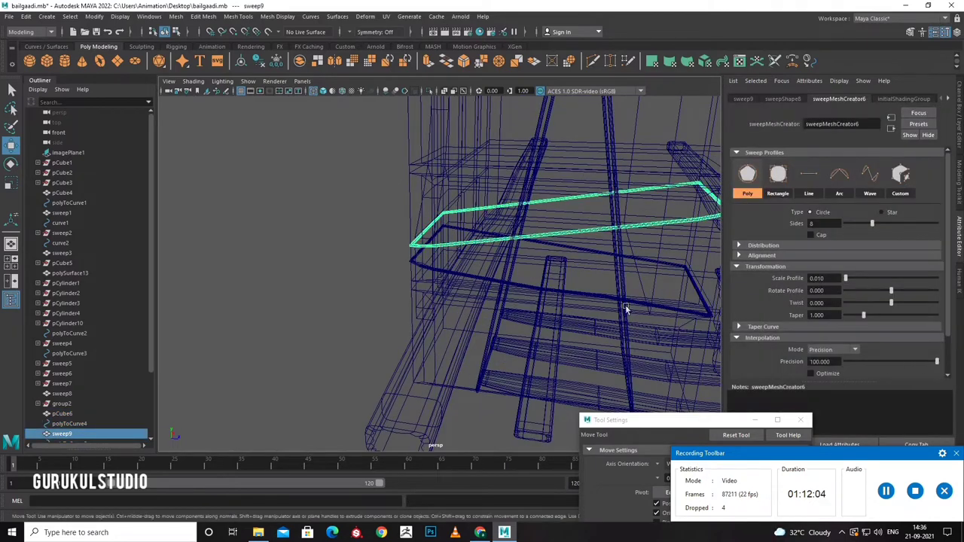
{"action": "left_click", "coordinate": [698, 317]}
{"action": "left_click", "coordinate": [582, 290]}
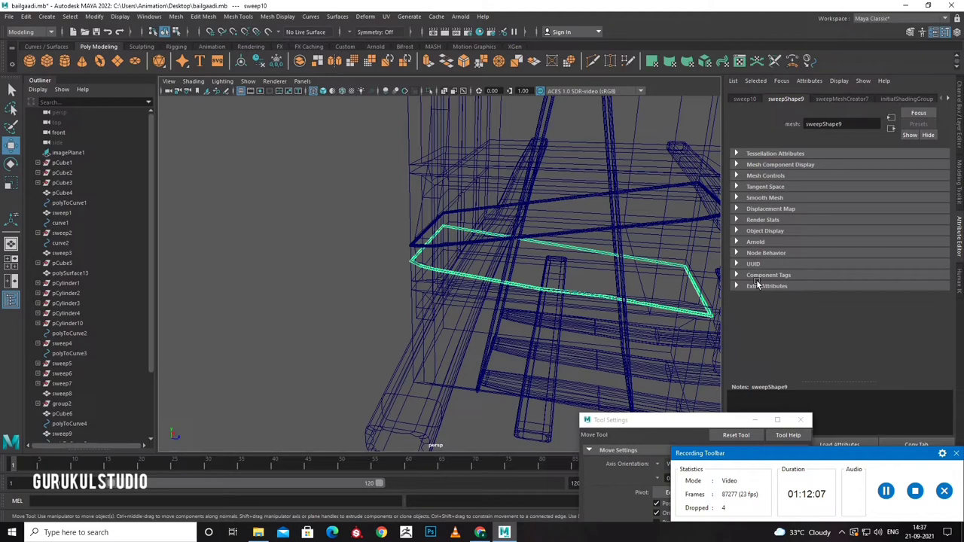
{"action": "left_click", "coordinate": [744, 98]}
{"action": "left_click", "coordinate": [837, 100]}
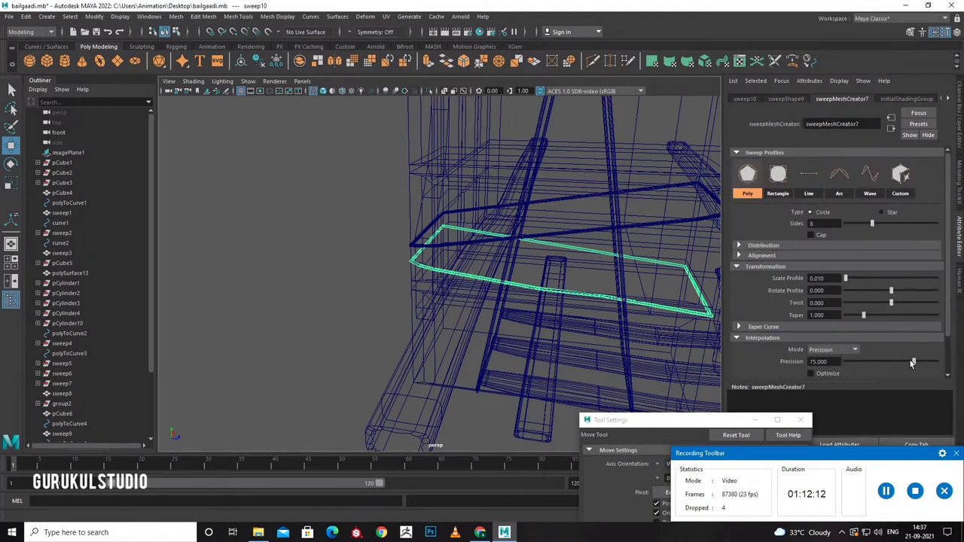
Select the vertical and diagonal strap beams, then undo back to the earlier strap selection.
{"action": "left_click", "coordinate": [619, 271]}
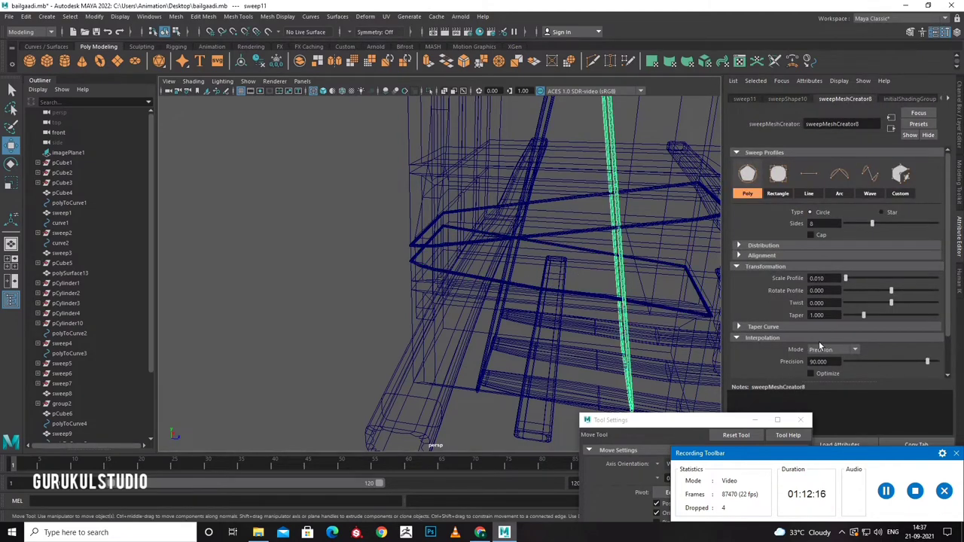
{"action": "left_click", "coordinate": [506, 265]}
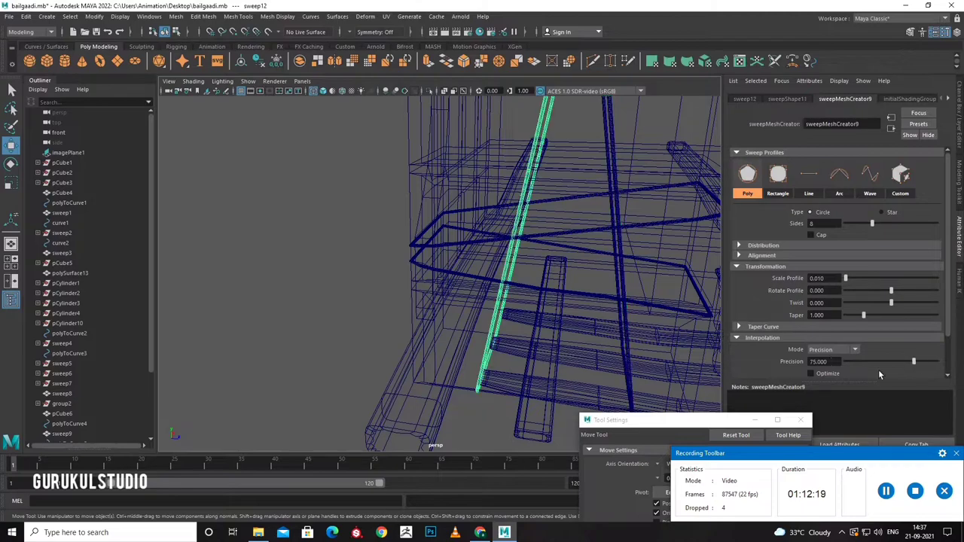
{"action": "scroll", "coordinate": [528, 298], "scroll_direction": "up", "scroll_amount": 3}
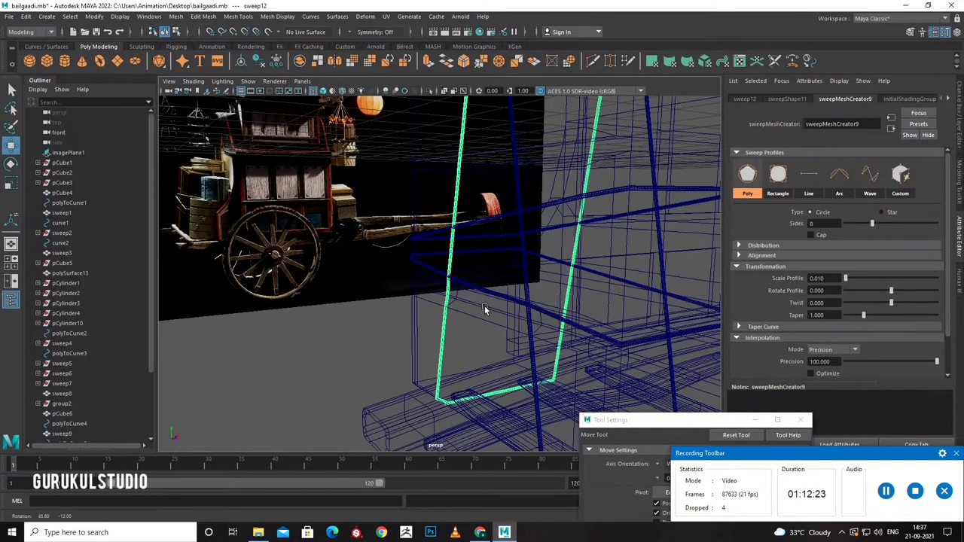
{"action": "left_click", "coordinate": [504, 291], "text": "shift"}
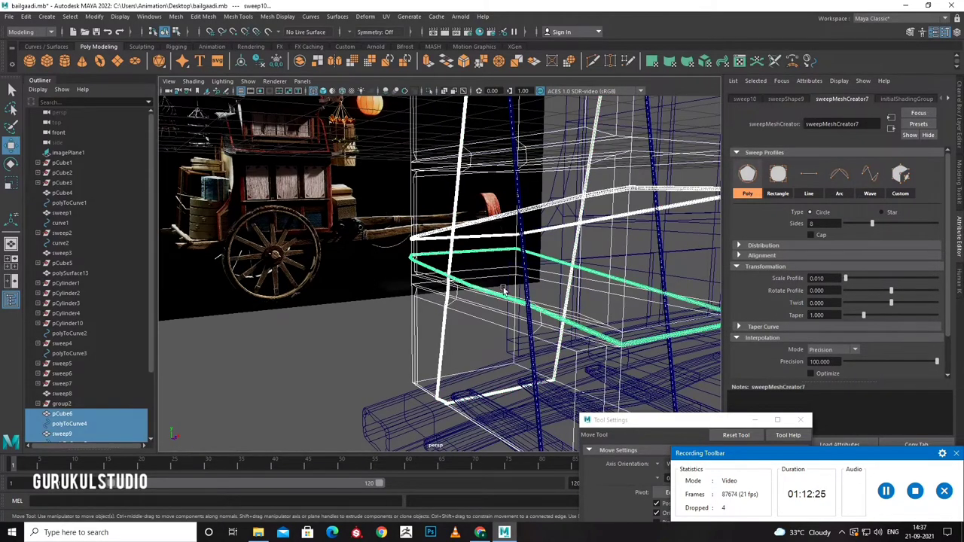
{"action": "left_click", "coordinate": [551, 231], "text": "shift"}
{"action": "left_click", "coordinate": [456, 218], "text": "shift"}
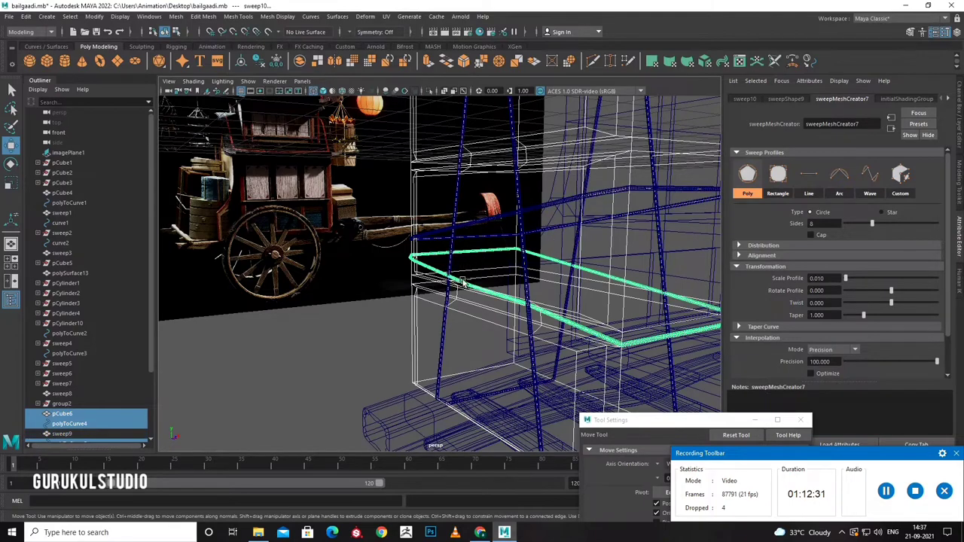
{"action": "left_click", "coordinate": [471, 288]}
{"action": "key", "text": "ctrl+z"}
{"action": "key", "text": "ctrl+z"}
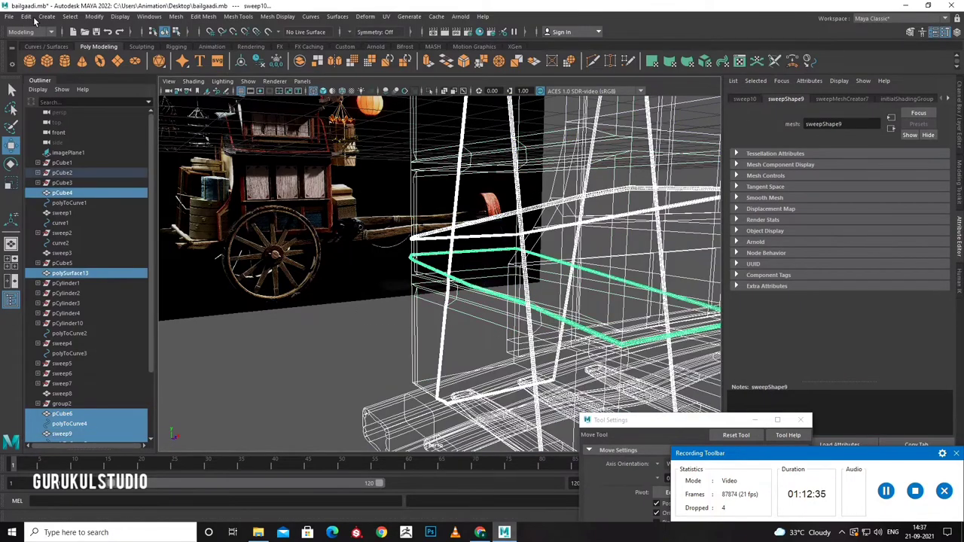
Switch the viewport to shaded display and bring the crate straps into close view.
{"action": "left_click", "coordinate": [25, 15]}
{"action": "right_click_drag", "start_coordinate": [175, 141], "coordinate": [399, 253], "text": "alt"}
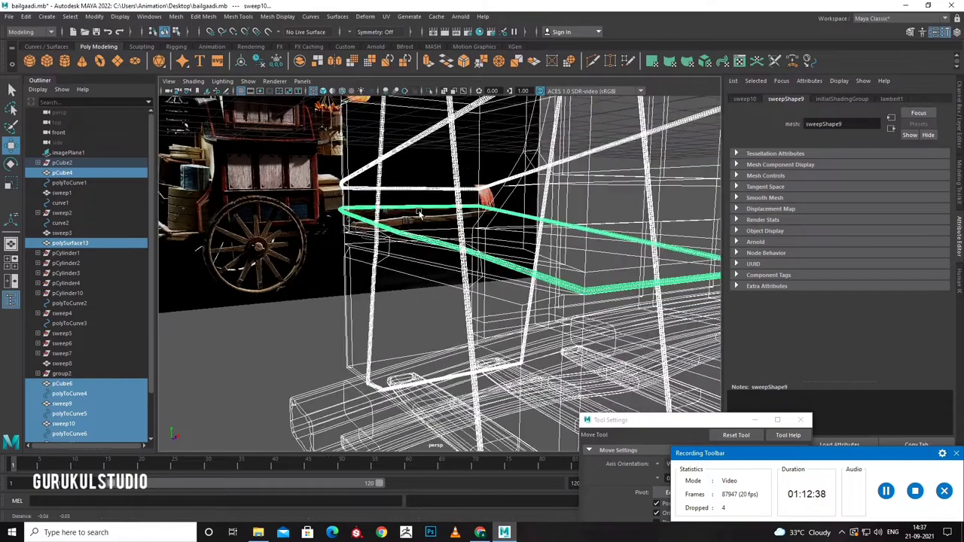
{"action": "key", "text": "5"}
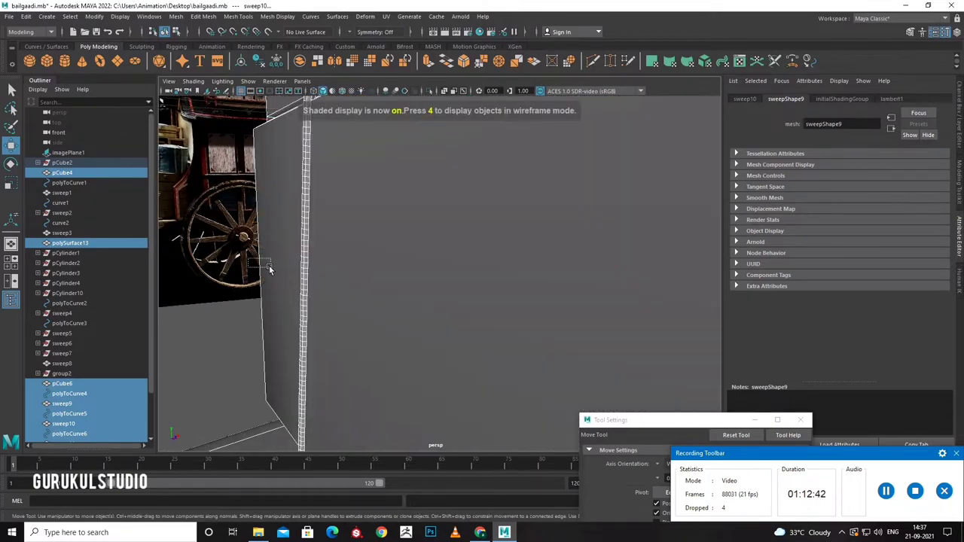
{"action": "left_click", "coordinate": [269, 269]}
{"action": "left_click", "coordinate": [268, 268]}
{"action": "mouse_move", "coordinate": [267, 269]}
{"action": "right_mouse_down", "text": "alt"}
{"action": "mouse_move", "coordinate": [331, 289]}
{"action": "mouse_move", "coordinate": [338, 309]}
{"action": "right_mouse_up", "text": "alt"}
{"action": "left_click_drag", "start_coordinate": [338, 309], "coordinate": [396, 289], "text": "alt"}
{"action": "right_click_drag", "start_coordinate": [396, 289], "coordinate": [387, 281], "text": "alt"}
Freeze transformations on the upper and lower strap loops and both vertical straps.
{"action": "left_click", "coordinate": [387, 280], "text": "shift"}
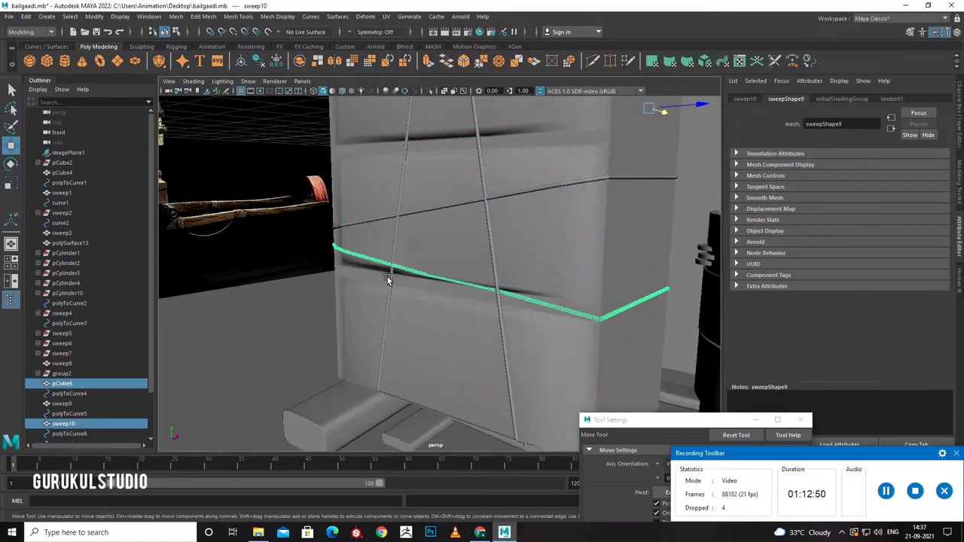
{"action": "left_click", "coordinate": [387, 280], "text": "shift"}
{"action": "left_click", "coordinate": [383, 263], "text": "shift"}
{"action": "left_click", "coordinate": [382, 219]}
{"action": "left_click", "coordinate": [386, 271], "text": "shift"}
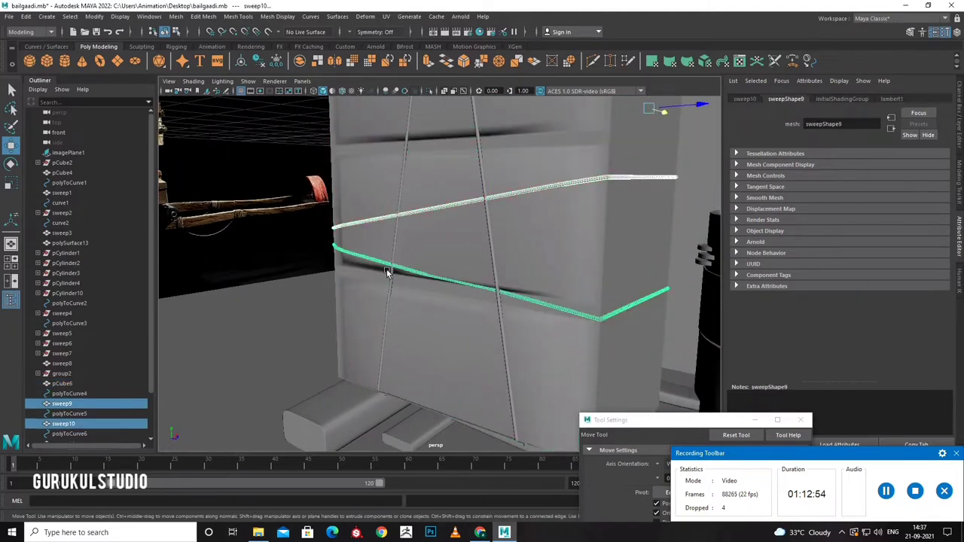
{"action": "left_click", "coordinate": [390, 273], "text": "shift"}
{"action": "left_click", "coordinate": [496, 295], "text": "shift"}
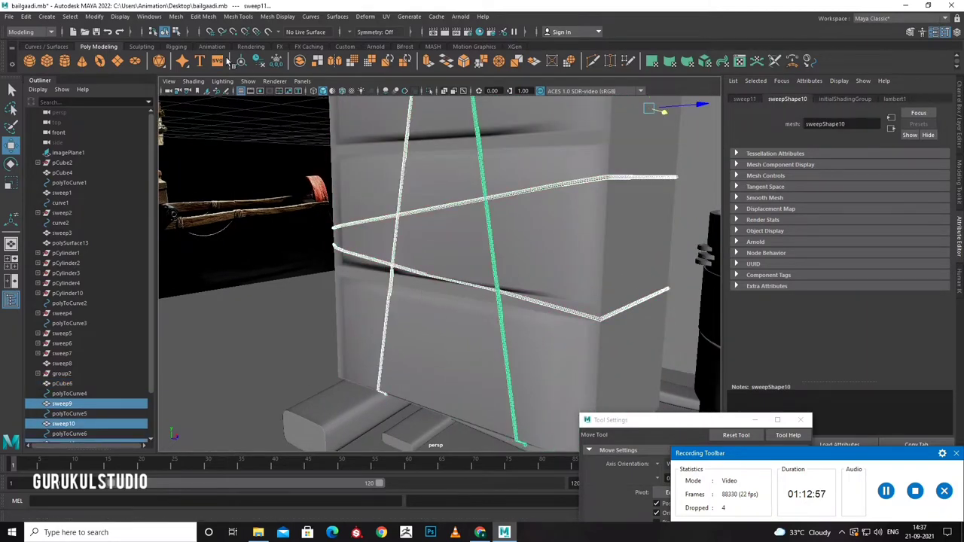
{"action": "left_click", "coordinate": [276, 61]}
{"action": "mouse_move", "coordinate": [567, 229]}
{"action": "left_mouse_down", "text": "alt"}
{"action": "mouse_move", "coordinate": [437, 215]}
{"action": "mouse_move", "coordinate": [477, 238]}
{"action": "mouse_move", "coordinate": [416, 181]}
{"action": "left_mouse_up", "text": "alt"}
{"action": "left_click", "coordinate": [493, 204]}
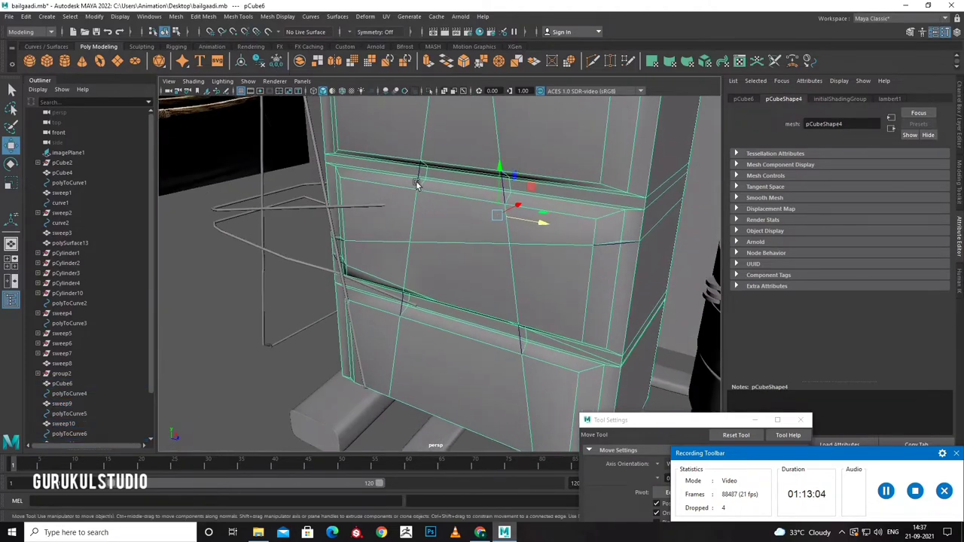
Delete four extra edges from the crate box pCube6.
{"action": "left_click", "coordinate": [471, 190]}
{"action": "left_click", "coordinate": [412, 246]}
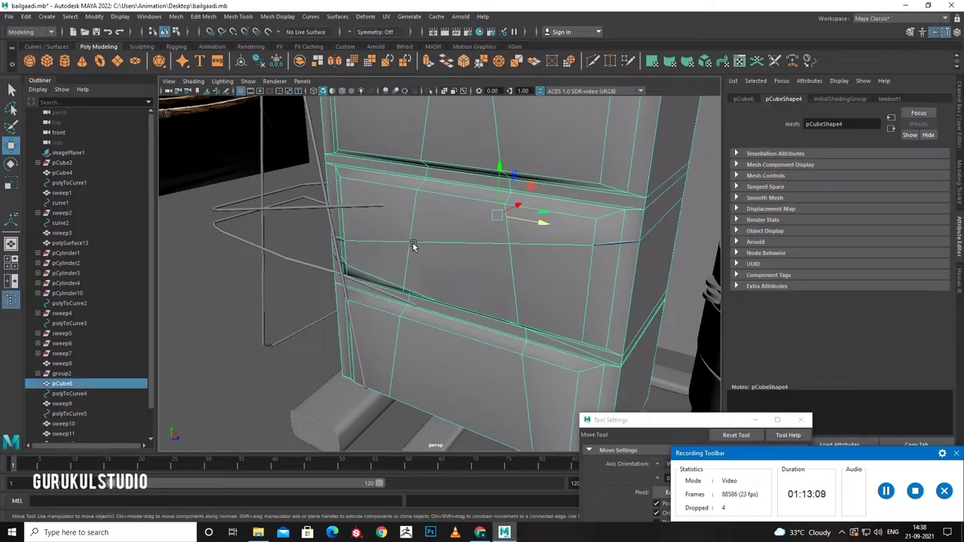
{"action": "left_click", "coordinate": [426, 242]}
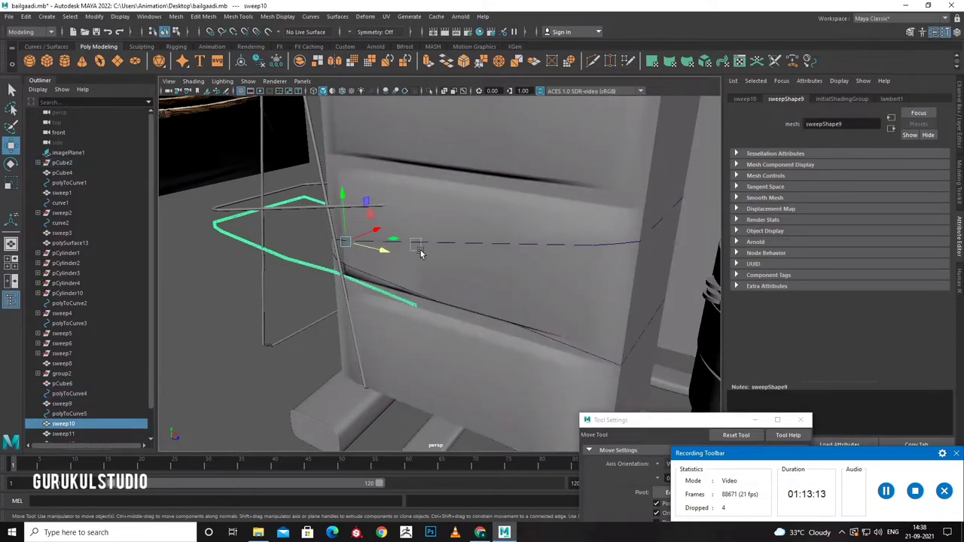
{"action": "left_click", "coordinate": [433, 195]}
{"action": "left_click", "coordinate": [400, 249], "text": "shift"}
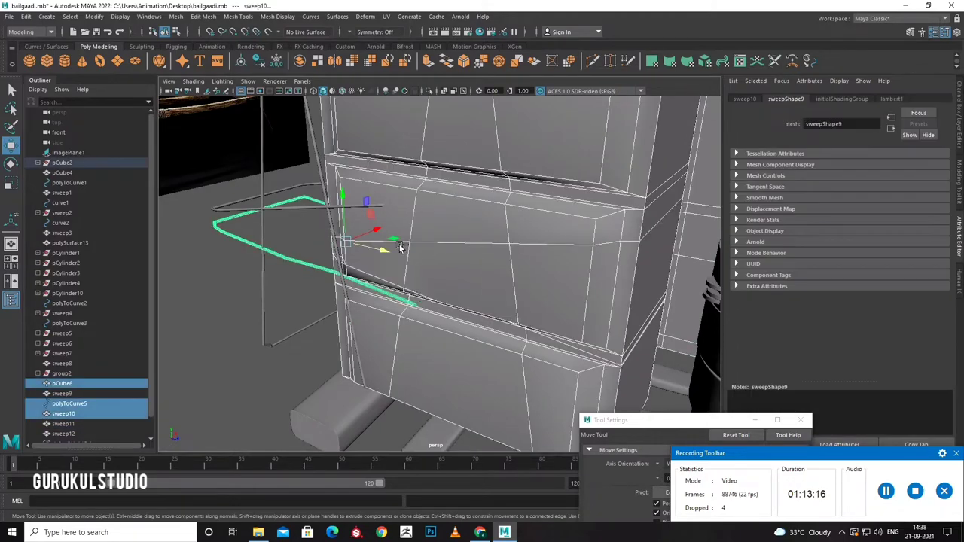
{"action": "left_click", "coordinate": [433, 269], "text": "ctrl"}
{"action": "left_click", "coordinate": [289, 243], "text": "ctrl"}
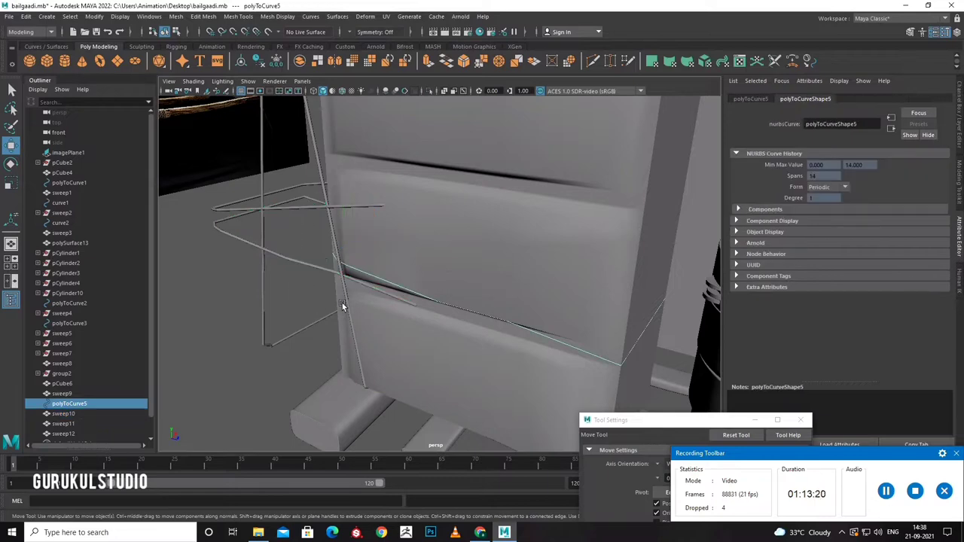
{"action": "mouse_move", "coordinate": [430, 262]}
{"action": "right_mouse_down"}
{"action": "mouse_move", "coordinate": [454, 204]}
{"action": "mouse_move", "coordinate": [326, 262]}
{"action": "right_mouse_up"}
{"action": "left_click", "coordinate": [453, 207]}
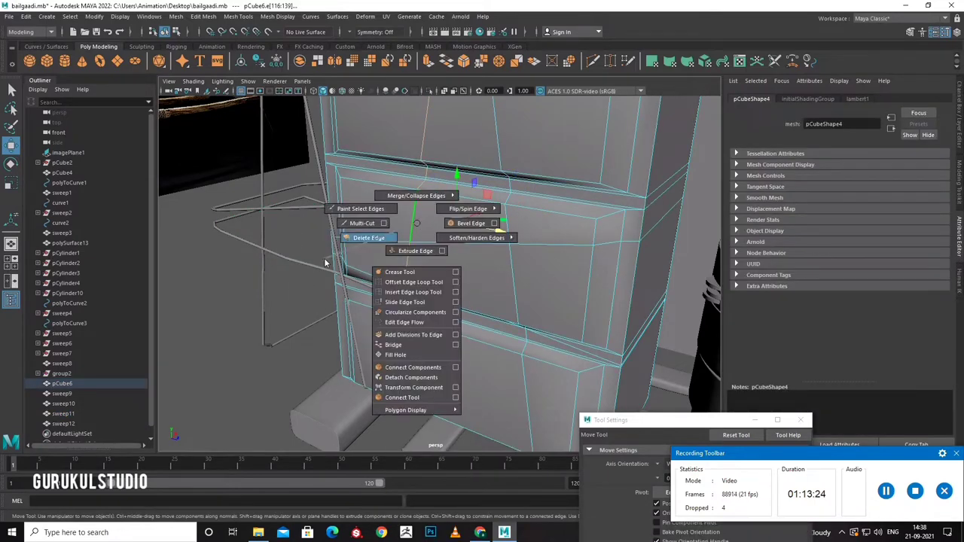
{"action": "mouse_move", "coordinate": [474, 213]}
{"action": "right_mouse_down", "text": "shift"}
{"action": "mouse_move", "coordinate": [428, 247]}
{"action": "mouse_move", "coordinate": [344, 279]}
{"action": "right_mouse_up", "text": "shift"}
{"action": "right_click_drag", "start_coordinate": [312, 247], "coordinate": [380, 197]}
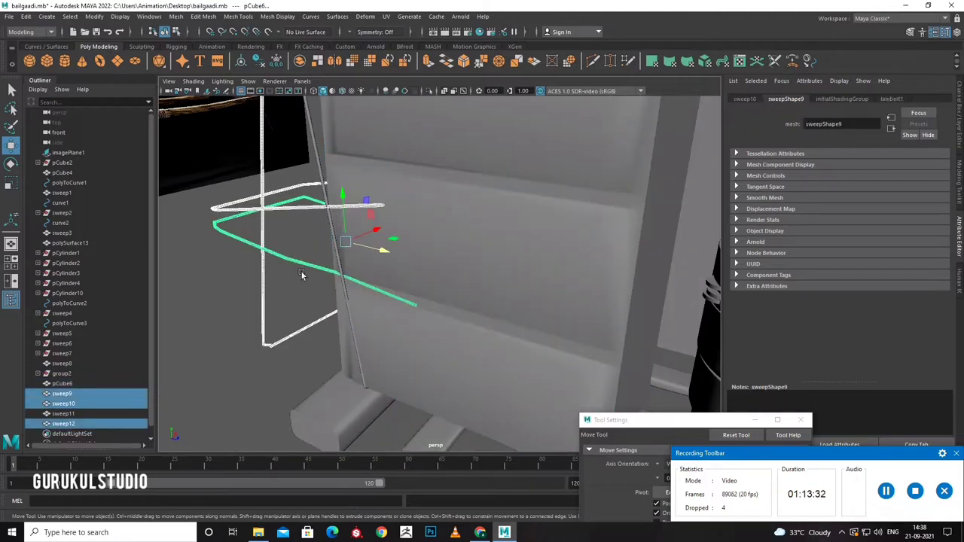
Reset the sweep10 and sweep11 straps to Translate Z 0.
{"action": "key", "text": "ctrl+a"}
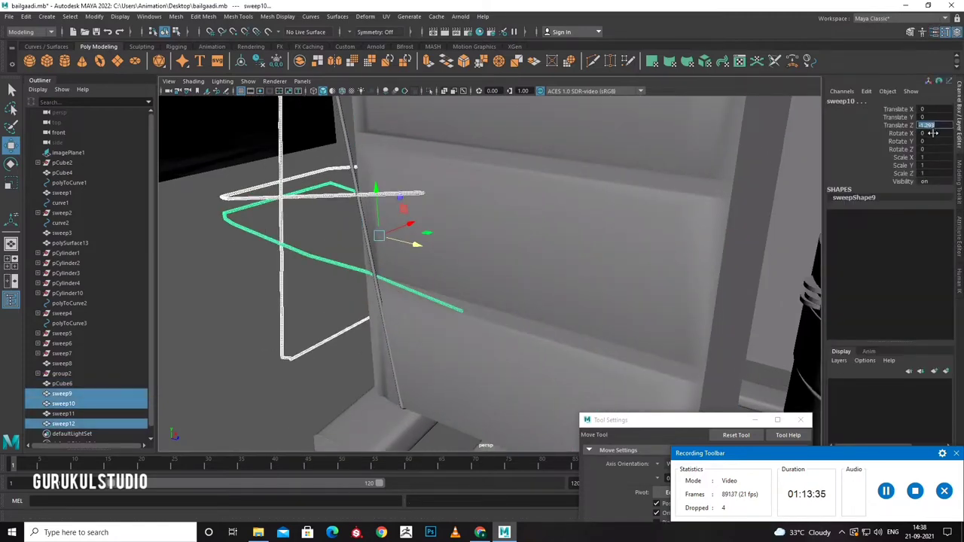
{"action": "type", "text": "0"}
{"action": "key", "text": "Return"}
{"action": "scroll", "coordinate": [551, 293], "scroll_direction": "down", "scroll_amount": 5}
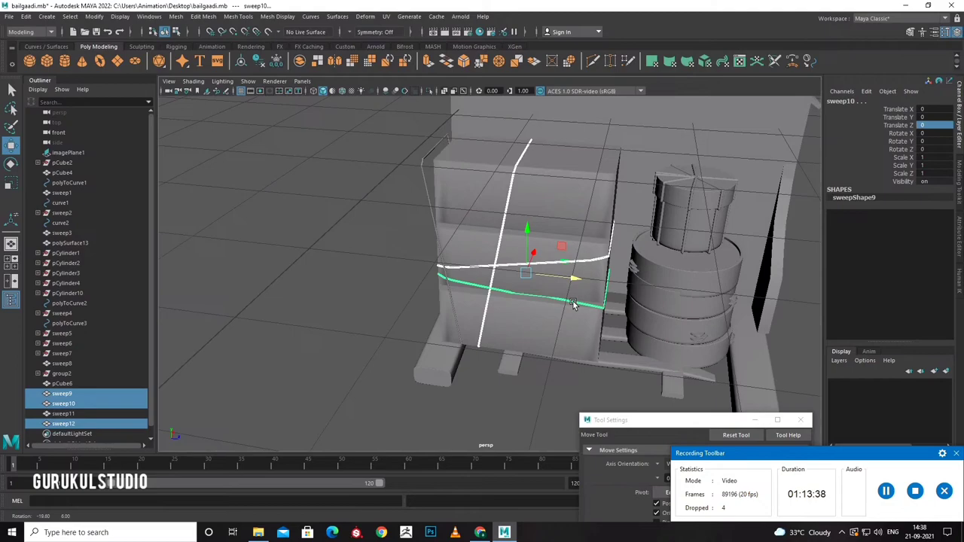
{"action": "left_click", "coordinate": [438, 239]}
{"action": "key", "text": "Return"}
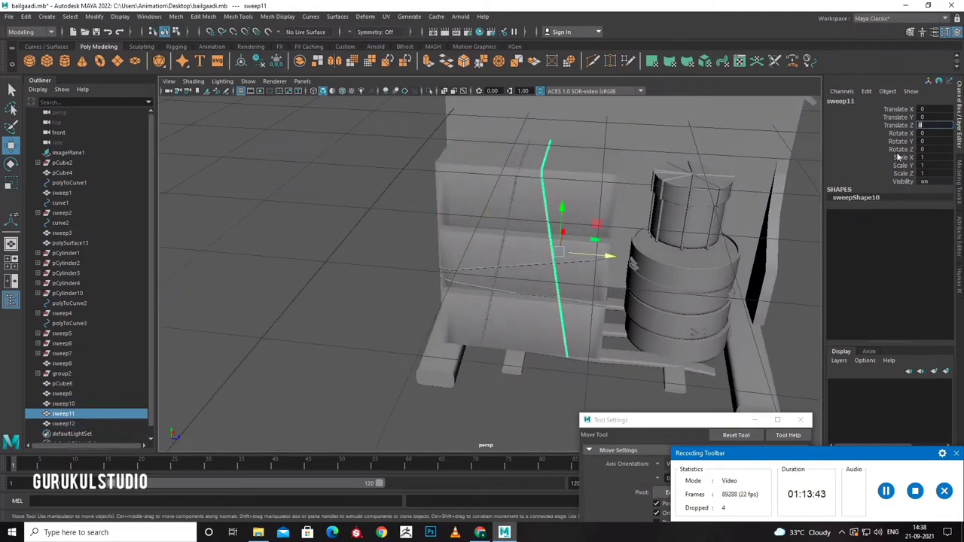
{"action": "left_click", "coordinate": [528, 399]}
{"action": "left_click_drag", "start_coordinate": [528, 400], "coordinate": [520, 348], "text": "alt"}
Insert the first supporting edge loops along the crate box's frame.
{"action": "left_click", "coordinate": [520, 343]}
{"action": "scroll", "coordinate": [520, 342], "scroll_direction": "up", "scroll_amount": 5}
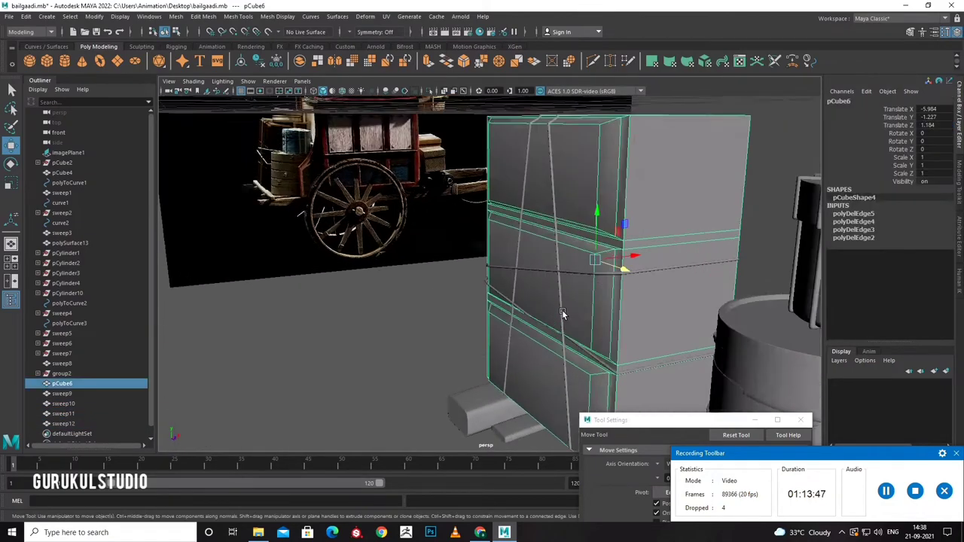
{"action": "scroll", "coordinate": [612, 262], "scroll_direction": "up", "scroll_amount": 3}
{"action": "right_click_drag", "start_coordinate": [612, 263], "coordinate": [561, 310], "text": "shift"}
{"action": "mouse_move", "coordinate": [561, 310]}
{"action": "left_mouse_down", "text": "alt"}
{"action": "mouse_move", "coordinate": [624, 312]}
{"action": "mouse_move", "coordinate": [592, 294]}
{"action": "left_mouse_up", "text": "alt"}
{"action": "left_click", "coordinate": [592, 295]}
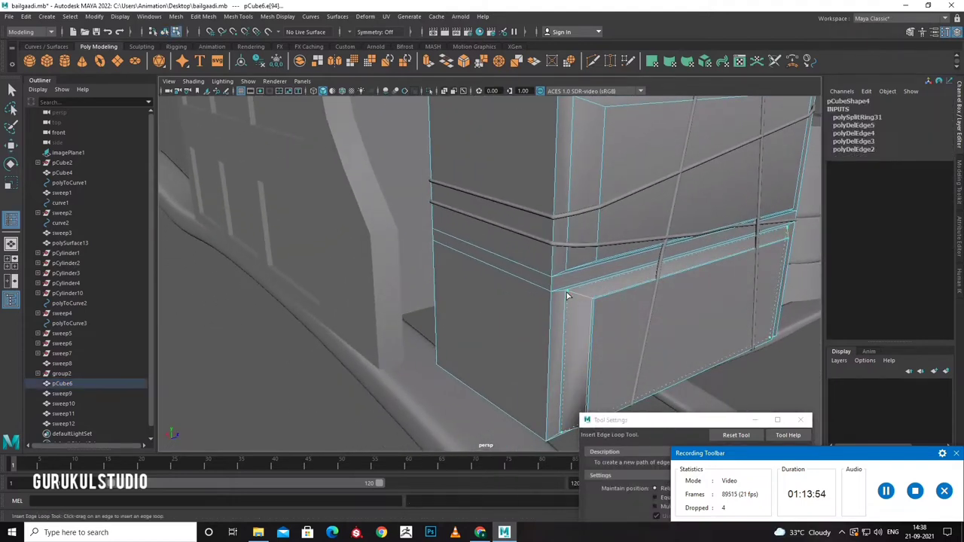
{"action": "left_click", "coordinate": [568, 295]}
{"action": "left_click", "coordinate": [587, 265]}
{"action": "left_click", "coordinate": [569, 273]}
{"action": "mouse_move", "coordinate": [569, 273]}
{"action": "left_mouse_down", "text": "alt"}
{"action": "mouse_move", "coordinate": [564, 307]}
{"action": "mouse_move", "coordinate": [577, 216]}
{"action": "mouse_move", "coordinate": [590, 205]}
{"action": "mouse_move", "coordinate": [594, 289]}
{"action": "mouse_move", "coordinate": [576, 232]}
{"action": "mouse_move", "coordinate": [500, 219]}
{"action": "left_mouse_up", "text": "alt"}
Add more edge loops on the crate's other sides.
{"action": "left_click", "coordinate": [570, 213]}
{"action": "left_click", "coordinate": [590, 205]}
{"action": "left_click", "coordinate": [577, 233]}
{"action": "left_click", "coordinate": [401, 190]}
{"action": "left_click_drag", "start_coordinate": [402, 190], "coordinate": [436, 212], "text": "alt"}
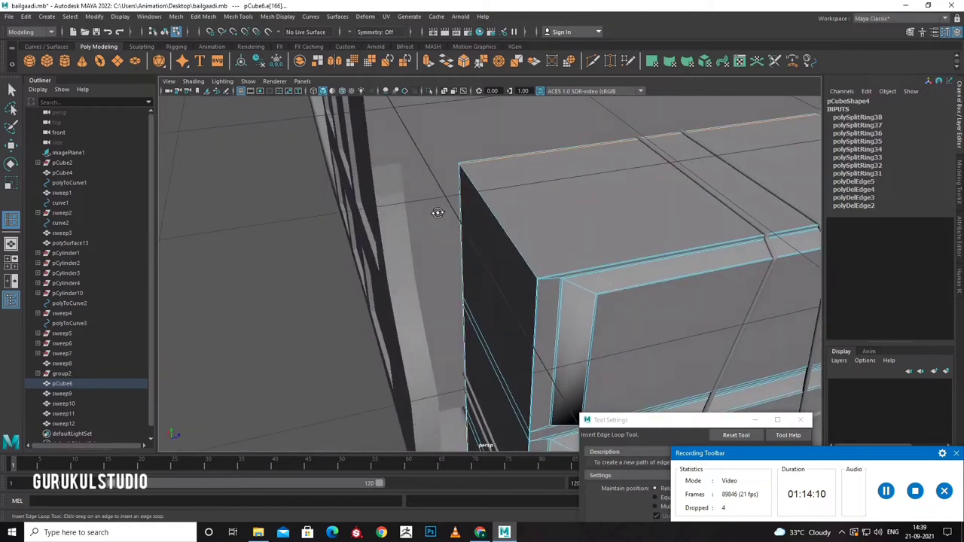
{"action": "left_click", "coordinate": [550, 279]}
{"action": "left_click_drag", "start_coordinate": [549, 278], "coordinate": [506, 289], "text": "alt"}
{"action": "left_click", "coordinate": [604, 248]}
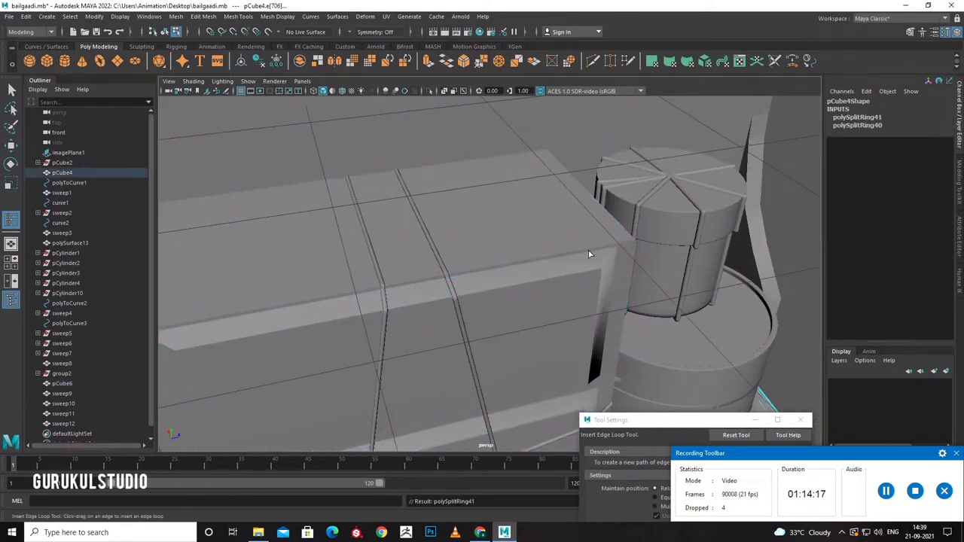
Undo the loop on the neighbouring box and add loops near the crate's lower corner.
{"action": "left_click", "coordinate": [609, 249]}
{"action": "key", "text": "ctrl+z"}
{"action": "left_click", "coordinate": [548, 318]}
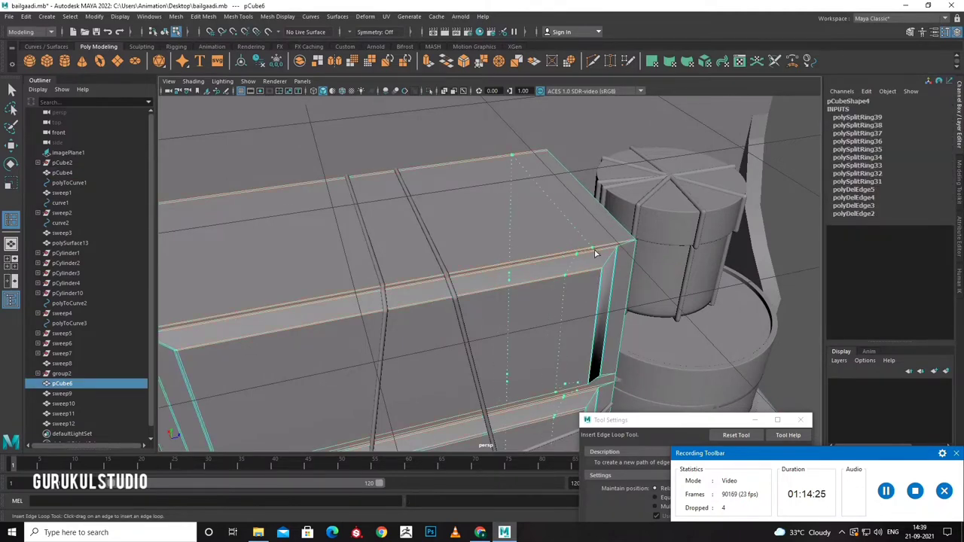
{"action": "left_click", "coordinate": [634, 246]}
{"action": "mouse_move", "coordinate": [635, 246]}
{"action": "left_mouse_down", "text": "alt"}
{"action": "mouse_move", "coordinate": [574, 146]}
{"action": "mouse_move", "coordinate": [548, 320]}
{"action": "left_mouse_up", "text": "alt"}
{"action": "left_click", "coordinate": [582, 155]}
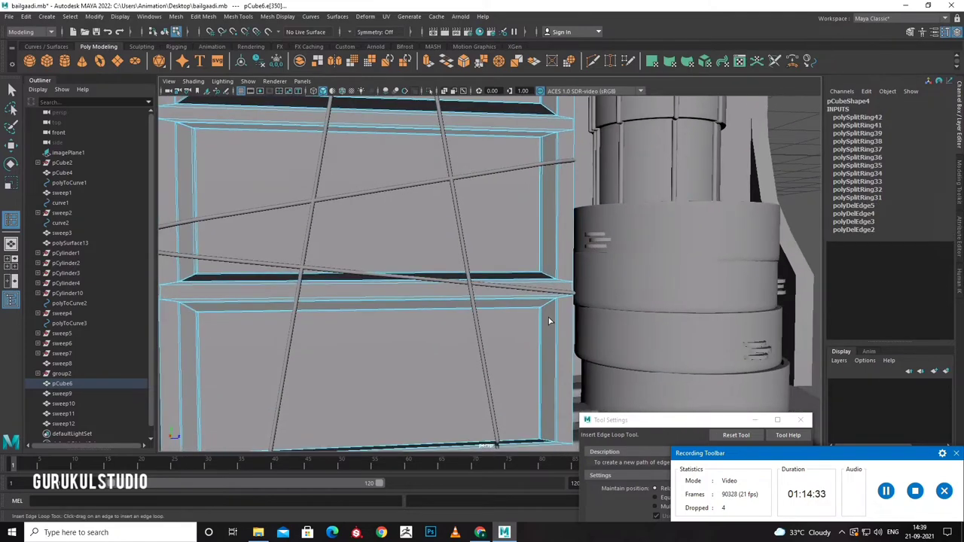
{"action": "left_click", "coordinate": [571, 442]}
Preview smoothed, add final loops along the upper frame, and return to the Select Tool.
{"action": "key", "text": "3"}
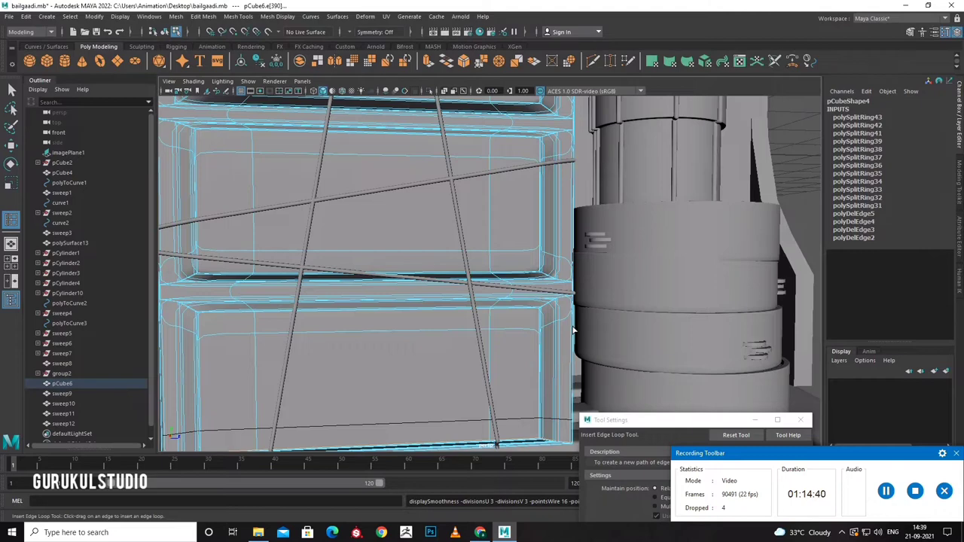
{"action": "mouse_move", "coordinate": [573, 329]}
{"action": "left_mouse_down"}
{"action": "mouse_move", "coordinate": [593, 257]}
{"action": "mouse_move", "coordinate": [592, 207]}
{"action": "left_mouse_up"}
{"action": "left_click", "coordinate": [573, 275]}
{"action": "left_click", "coordinate": [588, 261]}
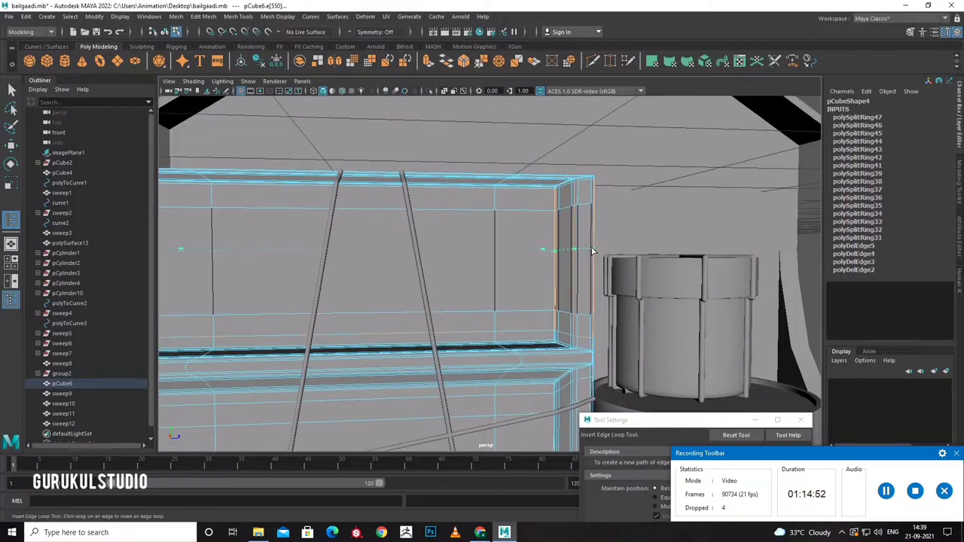
{"action": "left_click", "coordinate": [592, 205]}
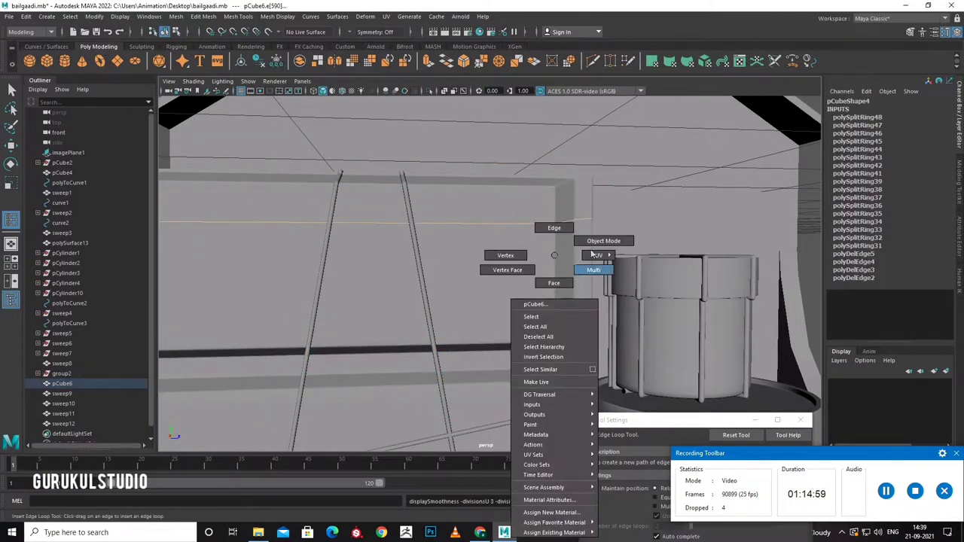
{"action": "right_click_drag", "start_coordinate": [555, 264], "coordinate": [584, 289]}
{"action": "left_click", "coordinate": [555, 298]}
{"action": "scroll", "coordinate": [555, 298], "scroll_direction": "down", "scroll_amount": 2}
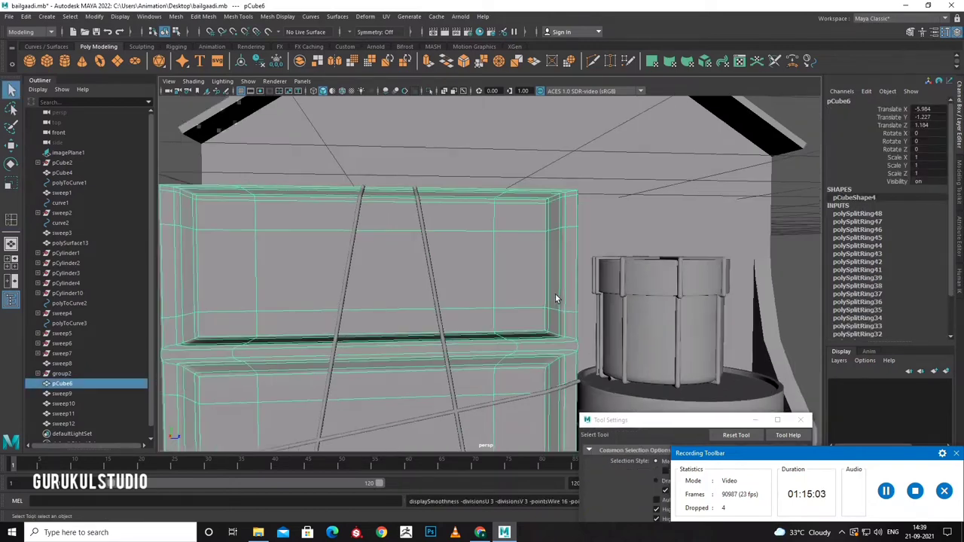
{"action": "scroll", "coordinate": [555, 298], "scroll_direction": "down", "scroll_amount": 2}
{"action": "left_click", "coordinate": [194, 337]}
{"action": "mouse_move", "coordinate": [194, 336]}
{"action": "left_mouse_down", "text": "alt"}
{"action": "mouse_move", "coordinate": [233, 362]}
{"action": "mouse_move", "coordinate": [394, 366]}
{"action": "mouse_move", "coordinate": [371, 328]}
{"action": "left_mouse_up", "text": "alt"}
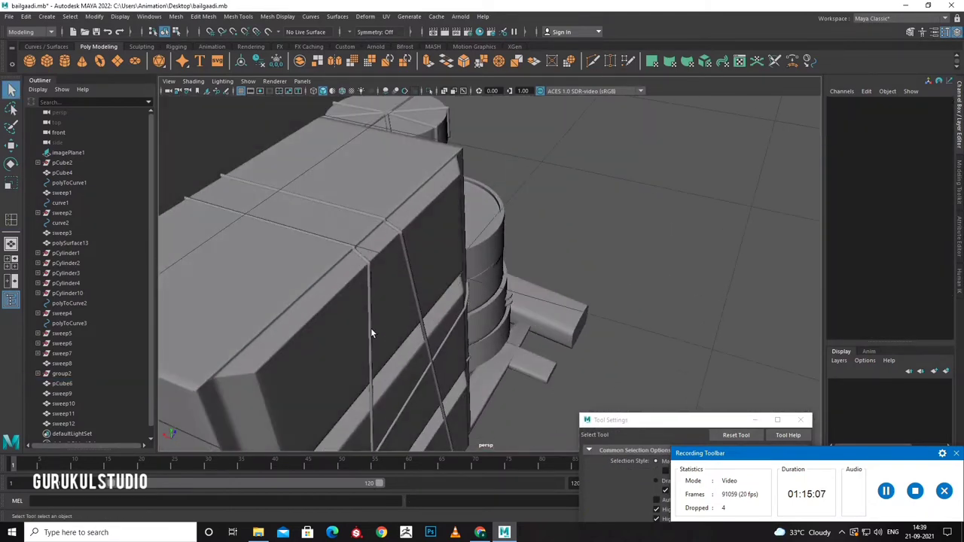
Combine the crate box and its four rope sweeps into one mesh.
{"action": "left_click", "coordinate": [371, 331]}
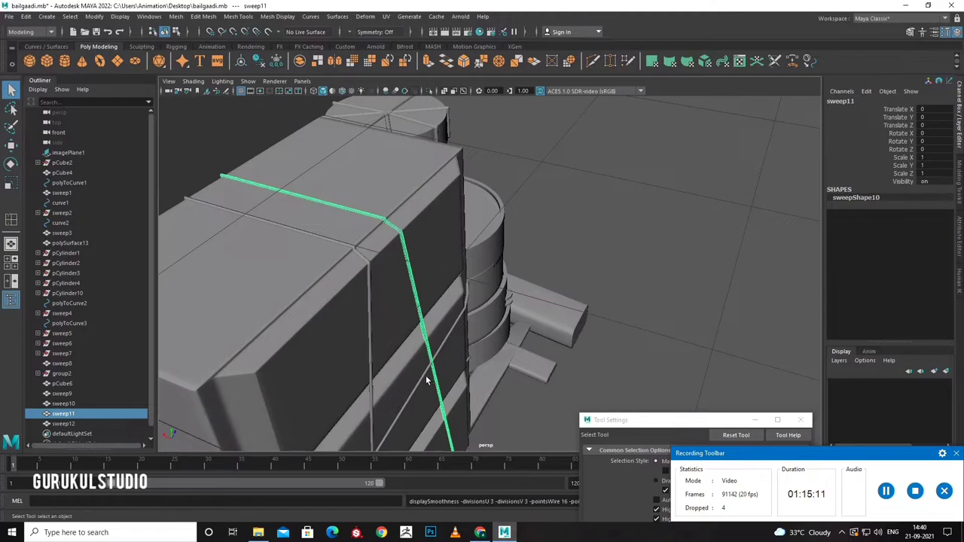
{"action": "mouse_move", "coordinate": [426, 381]}
{"action": "left_mouse_down", "text": "alt"}
{"action": "mouse_move", "coordinate": [391, 359]}
{"action": "mouse_move", "coordinate": [424, 382]}
{"action": "mouse_move", "coordinate": [452, 357]}
{"action": "mouse_move", "coordinate": [487, 388]}
{"action": "mouse_move", "coordinate": [515, 392]}
{"action": "mouse_move", "coordinate": [440, 309]}
{"action": "mouse_move", "coordinate": [477, 332]}
{"action": "mouse_move", "coordinate": [485, 355]}
{"action": "mouse_move", "coordinate": [426, 322]}
{"action": "left_mouse_up", "text": "alt"}
{"action": "left_click", "coordinate": [426, 322]}
{"action": "left_click", "coordinate": [398, 311], "text": "shift"}
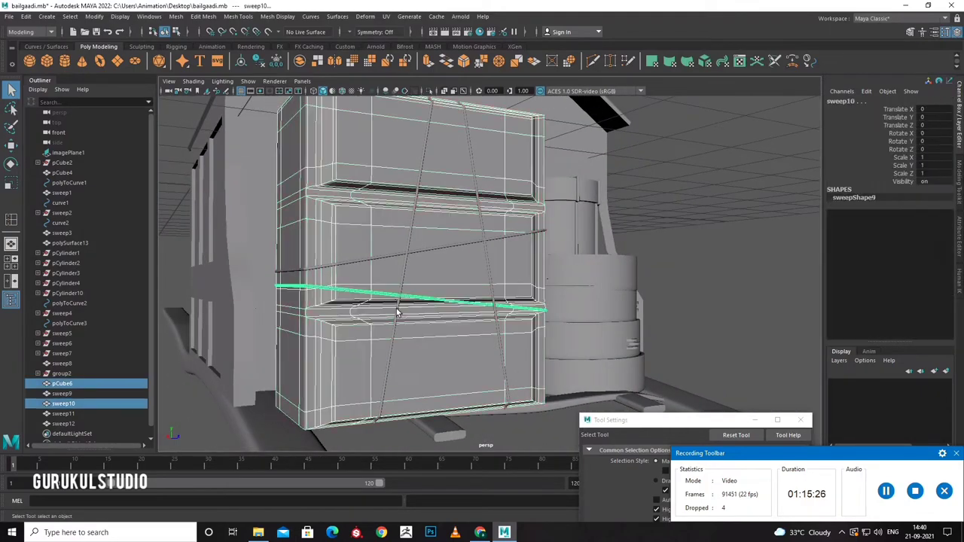
{"action": "left_click", "coordinate": [398, 311], "text": "shift"}
{"action": "left_click", "coordinate": [497, 318], "text": "shift"}
{"action": "left_click", "coordinate": [490, 239], "text": "shift"}
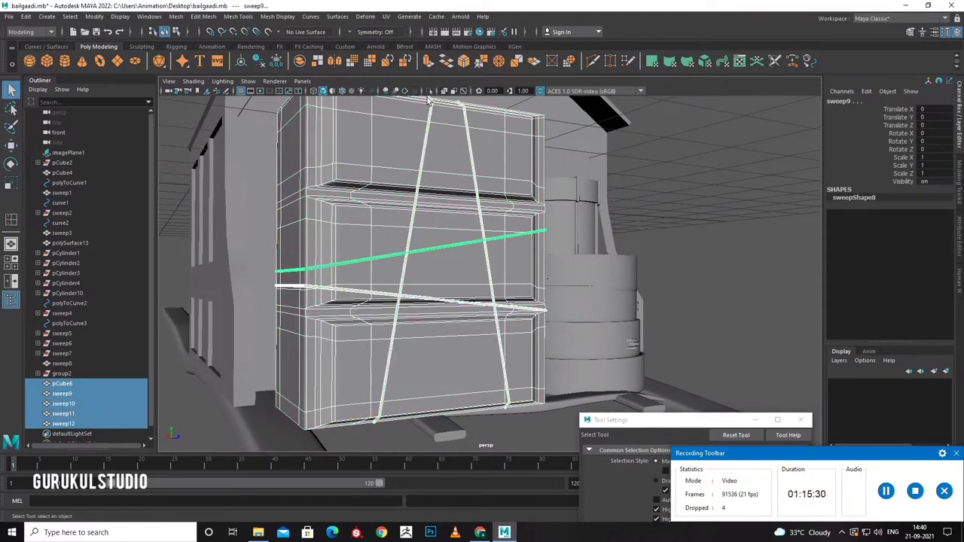
{"action": "left_click", "coordinate": [336, 61]}
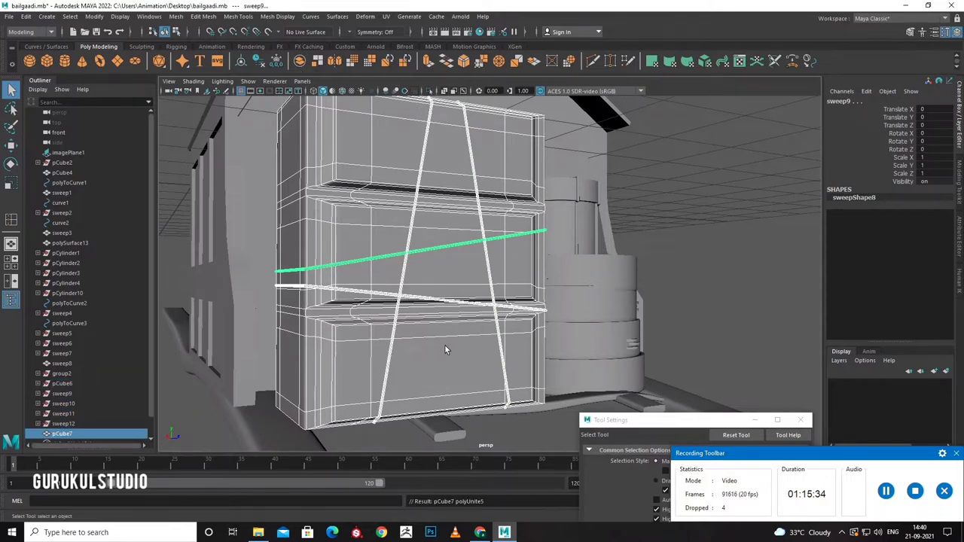
Put the combined crate's pivot at its base and tilt it about Z by roughly -9.
{"action": "key", "text": "w"}
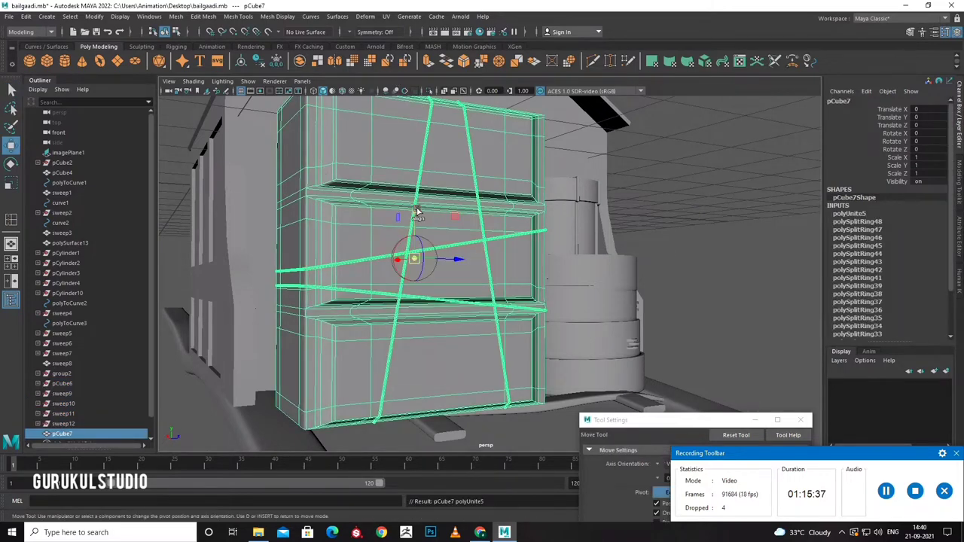
{"action": "mouse_move", "coordinate": [413, 215]}
{"action": "left_mouse_down"}
{"action": "mouse_move", "coordinate": [419, 368]}
{"action": "mouse_move", "coordinate": [507, 409]}
{"action": "left_mouse_up"}
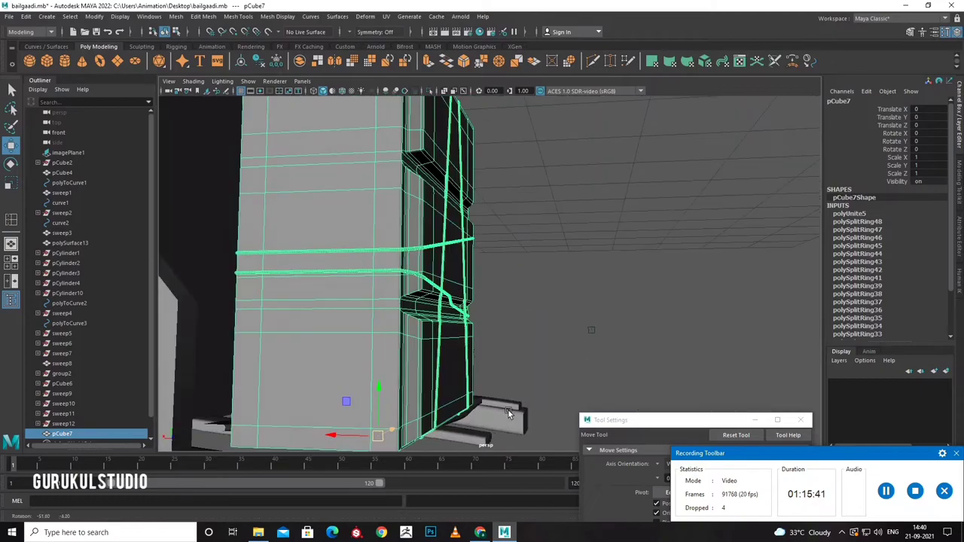
{"action": "key", "text": "e"}
{"action": "mouse_move", "coordinate": [454, 346]}
{"action": "left_mouse_down"}
{"action": "mouse_move", "coordinate": [468, 392]}
{"action": "mouse_move", "coordinate": [483, 306]}
{"action": "mouse_move", "coordinate": [466, 287]}
{"action": "left_mouse_up"}
{"action": "right_click", "coordinate": [467, 286]}
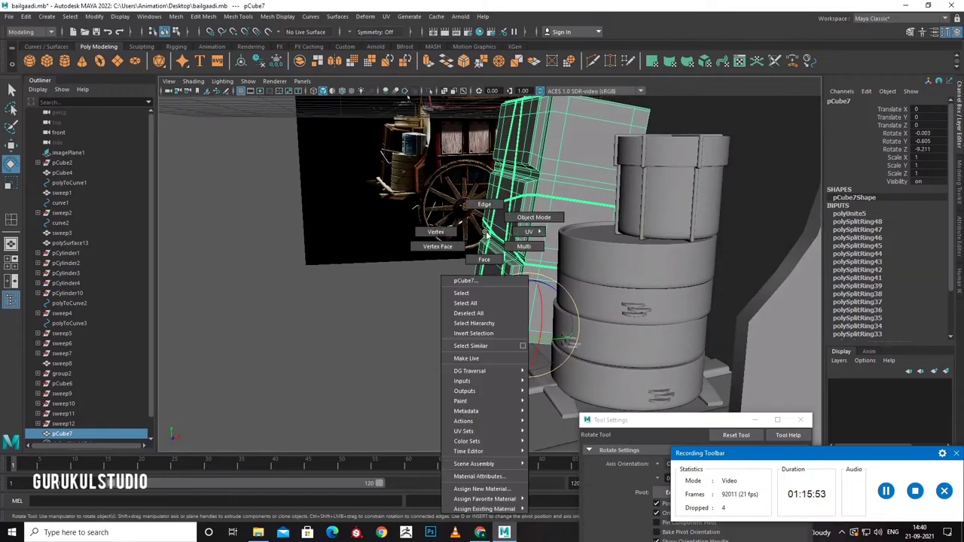
{"action": "left_click", "coordinate": [393, 320]}
{"action": "left_click_drag", "start_coordinate": [393, 320], "coordinate": [375, 332], "text": "alt"}
Move the tub pCylinder11 to the left in the front view.
{"action": "key", "text": "a"}
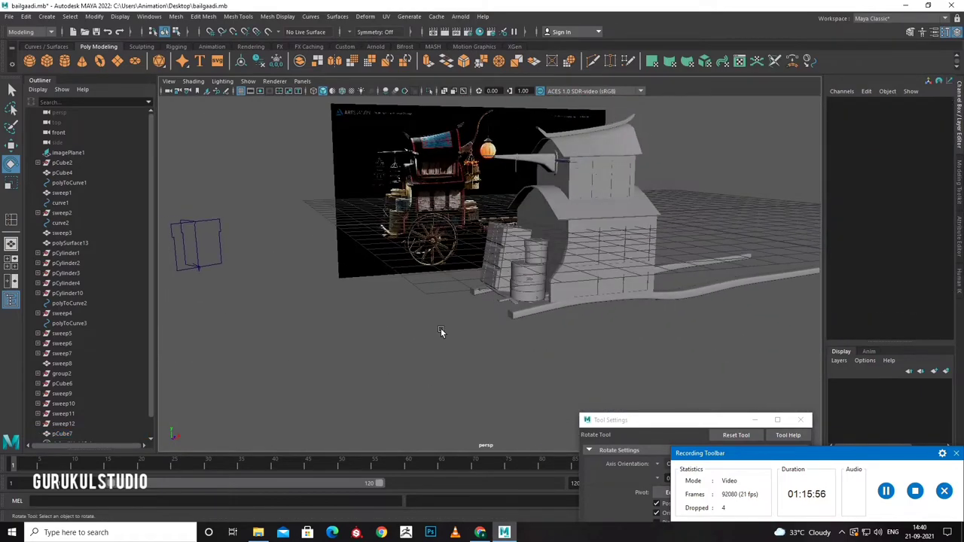
{"action": "mouse_move", "coordinate": [441, 332]}
{"action": "left_mouse_down", "text": "alt"}
{"action": "mouse_move", "coordinate": [472, 348]}
{"action": "mouse_move", "coordinate": [471, 334]}
{"action": "mouse_move", "coordinate": [489, 329]}
{"action": "mouse_move", "coordinate": [647, 369]}
{"action": "left_mouse_up", "text": "alt"}
{"action": "left_click", "coordinate": [653, 371]}
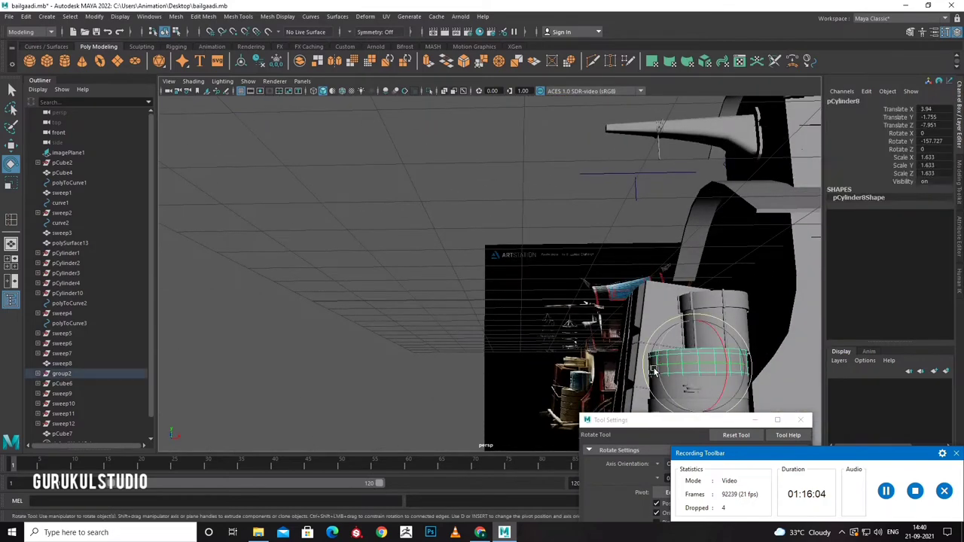
{"action": "key", "text": "w"}
{"action": "key", "text": "space"}
{"action": "key", "text": "space"}
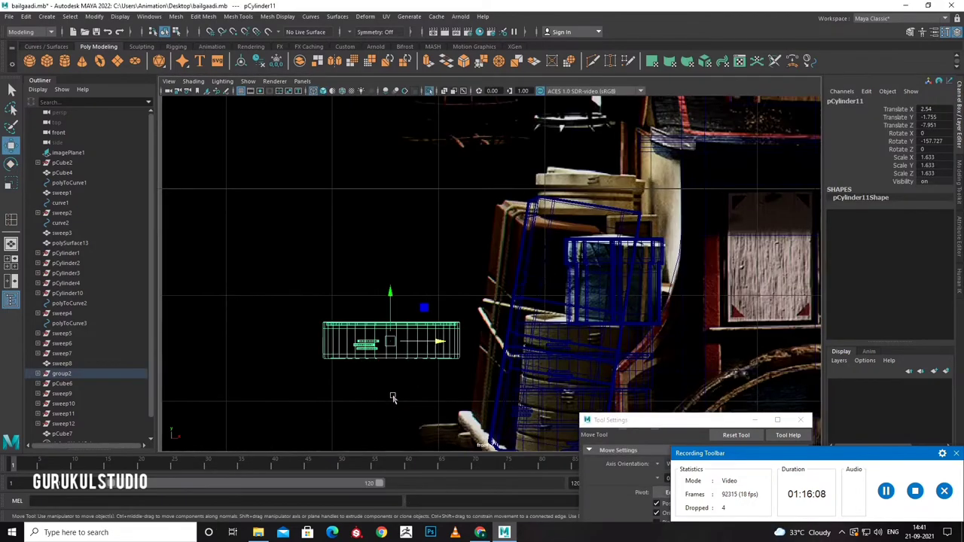
{"action": "left_click_drag", "start_coordinate": [414, 377], "coordinate": [371, 377]}
{"action": "middle_click_drag", "start_coordinate": [371, 376], "coordinate": [437, 383], "text": "alt"}
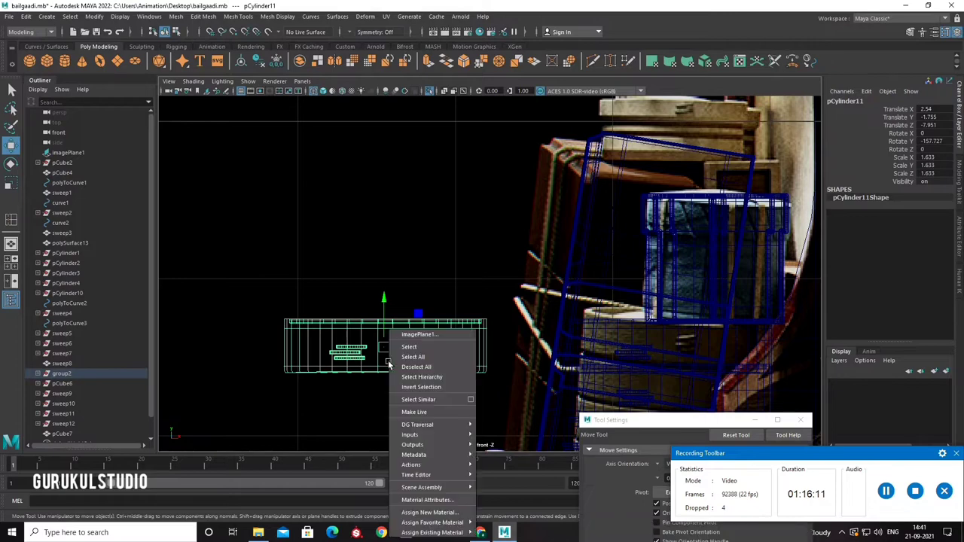
Insert a middle edge loop on the tub, scale it outward, and select the top vertices.
{"action": "right_click_drag", "start_coordinate": [387, 366], "coordinate": [386, 359]}
{"action": "right_click", "coordinate": [383, 256]}
{"action": "middle_click_drag", "start_coordinate": [382, 256], "coordinate": [415, 354], "text": "alt"}
{"action": "right_click", "coordinate": [454, 283]}
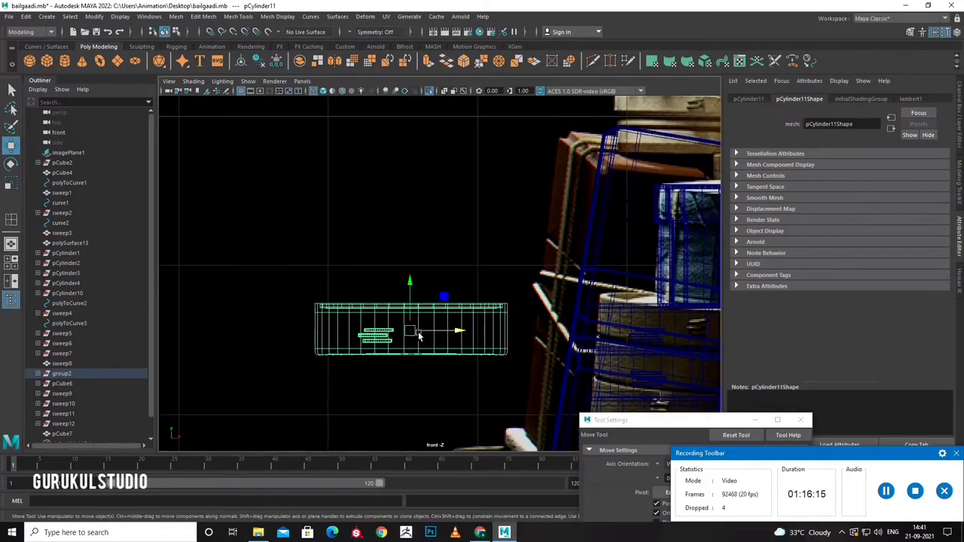
{"action": "right_click_drag", "start_coordinate": [419, 256], "coordinate": [388, 348]}
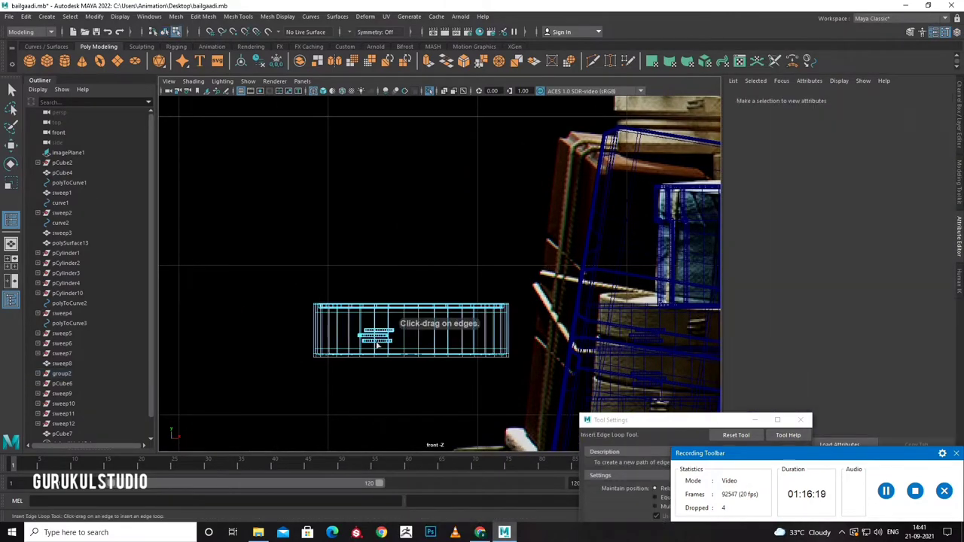
{"action": "left_click", "coordinate": [390, 341]}
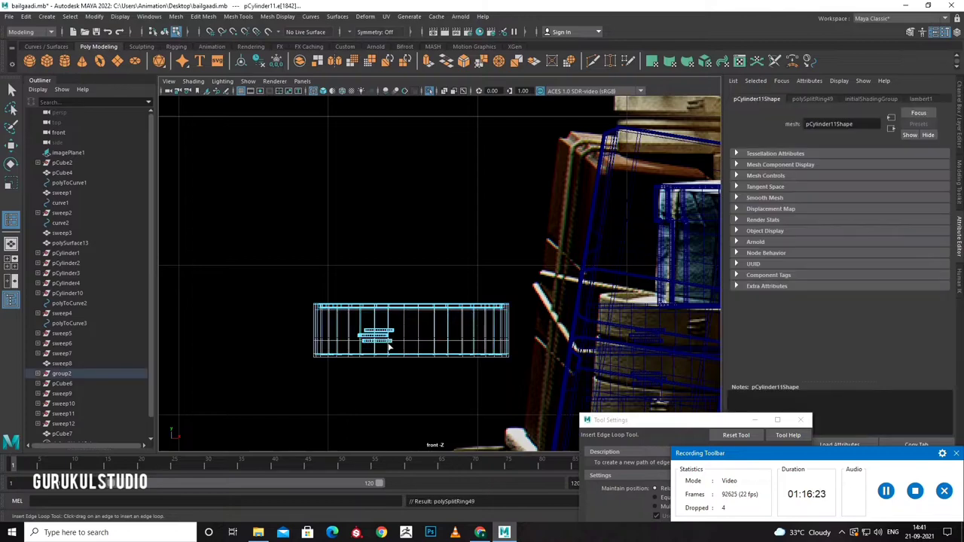
{"action": "key", "text": "r"}
{"action": "left_click_drag", "start_coordinate": [411, 341], "coordinate": [419, 345]}
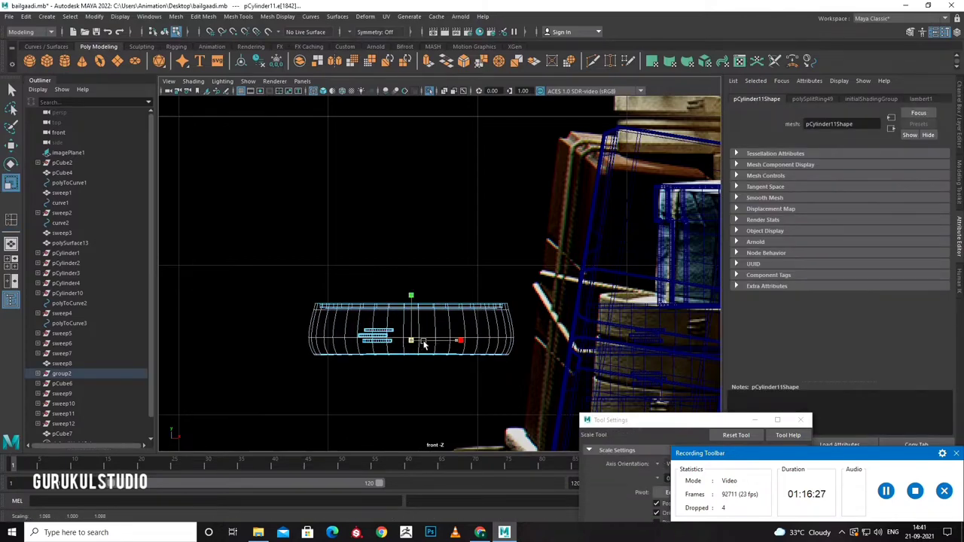
{"action": "middle_click_drag", "start_coordinate": [425, 343], "coordinate": [394, 384], "text": "alt"}
{"action": "right_click_drag", "start_coordinate": [324, 253], "coordinate": [288, 265]}
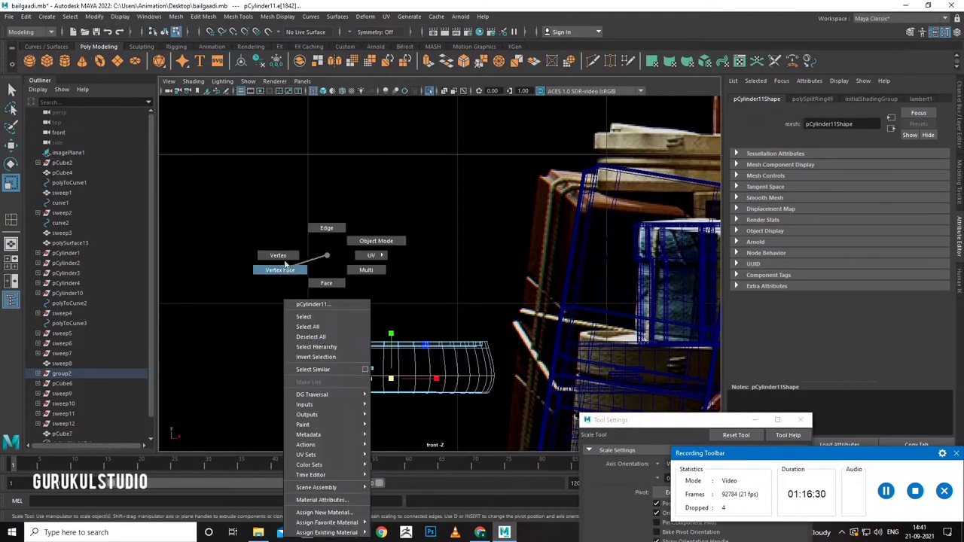
{"action": "left_click_drag", "start_coordinate": [259, 304], "coordinate": [484, 351]}
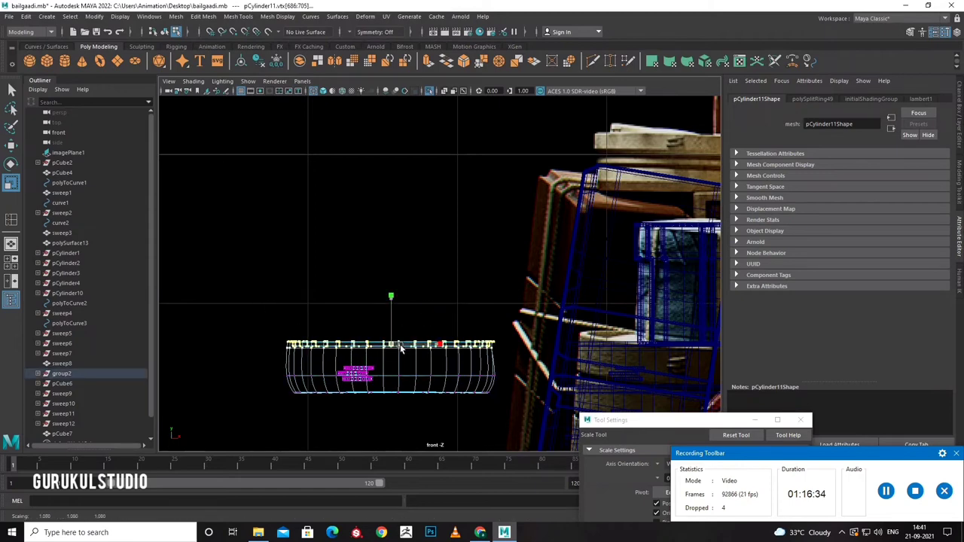
Add more horizontal edge loops near the tub's top, then return to the Select Tool.
{"action": "right_click_drag", "start_coordinate": [403, 265], "coordinate": [342, 286], "text": "shift"}
{"action": "scroll", "coordinate": [341, 286], "scroll_direction": "up", "scroll_amount": 2}
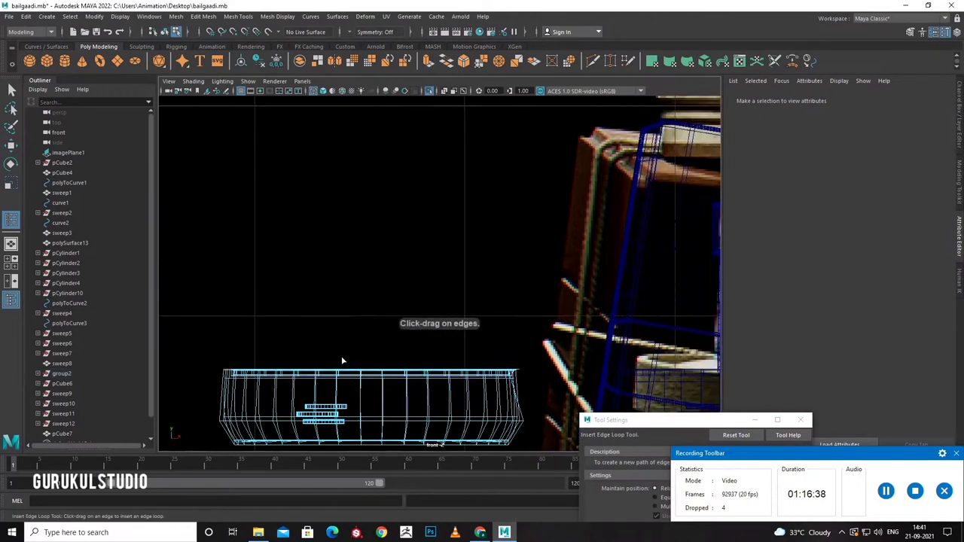
{"action": "middle_click_drag", "start_coordinate": [345, 362], "coordinate": [316, 352], "text": "alt"}
{"action": "left_click", "coordinate": [319, 340]}
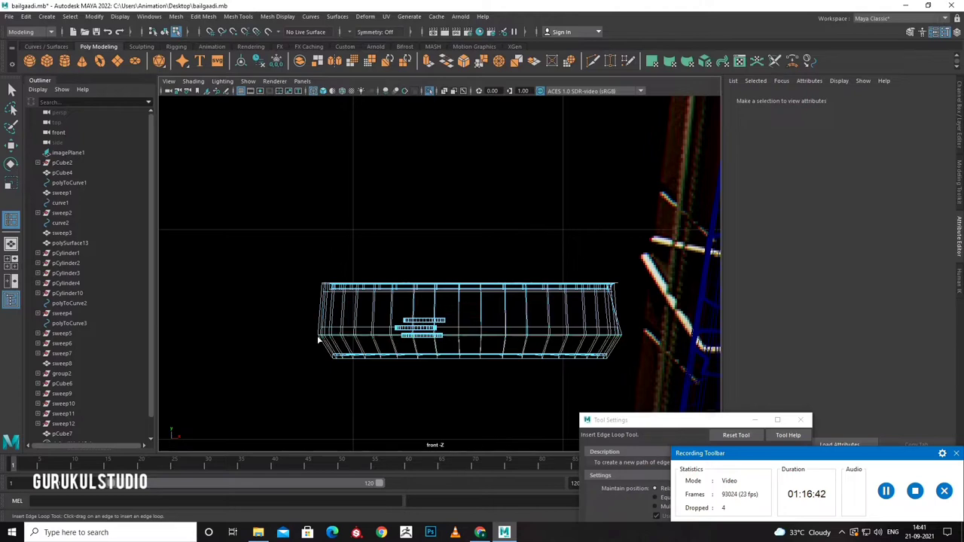
{"action": "left_click_drag", "start_coordinate": [317, 331], "coordinate": [321, 334]}
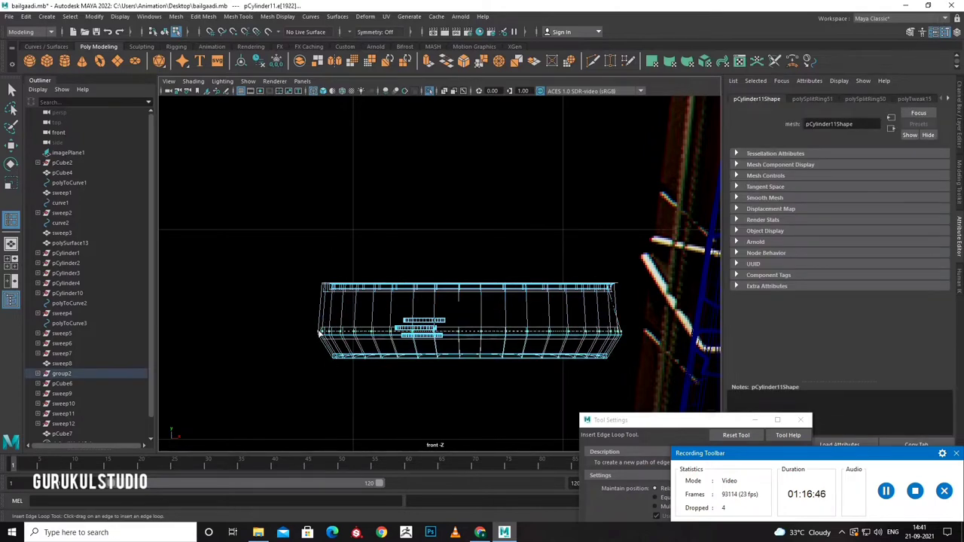
{"action": "right_click_drag", "start_coordinate": [353, 312], "coordinate": [415, 284]}
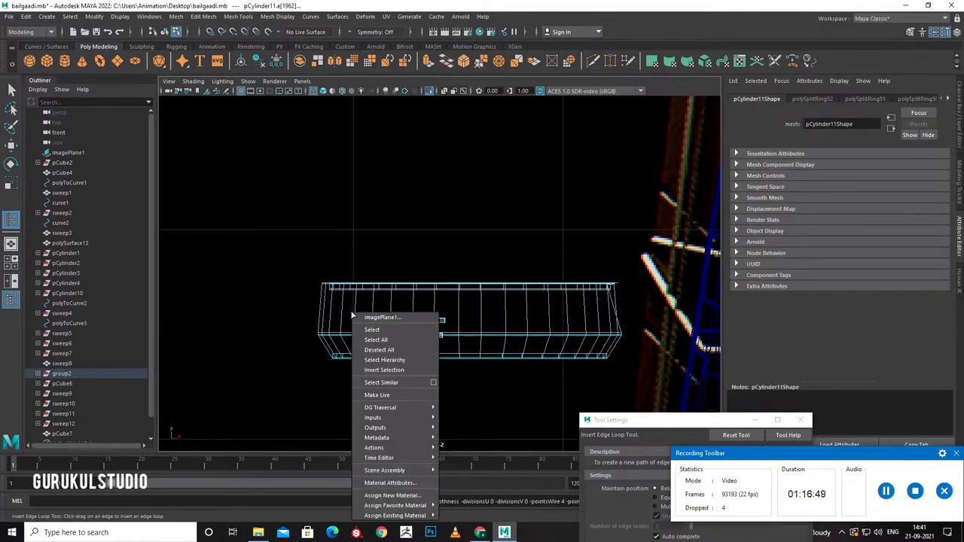
{"action": "key", "text": "q"}
{"action": "left_click", "coordinate": [436, 331]}
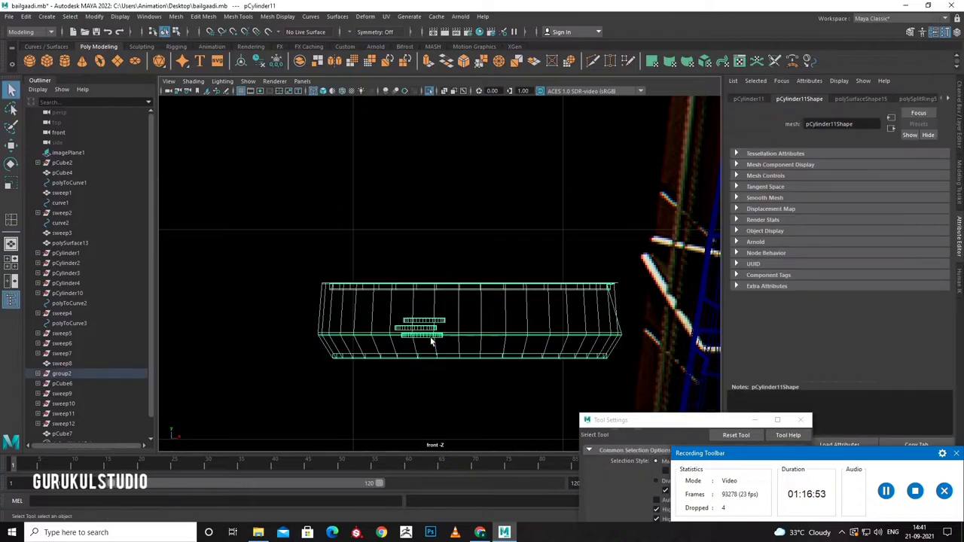
{"action": "left_click", "coordinate": [448, 378]}
Move the cylinder's top row of vertices up.
{"action": "left_click_drag", "start_coordinate": [530, 218], "coordinate": [366, 401], "text": "alt"}
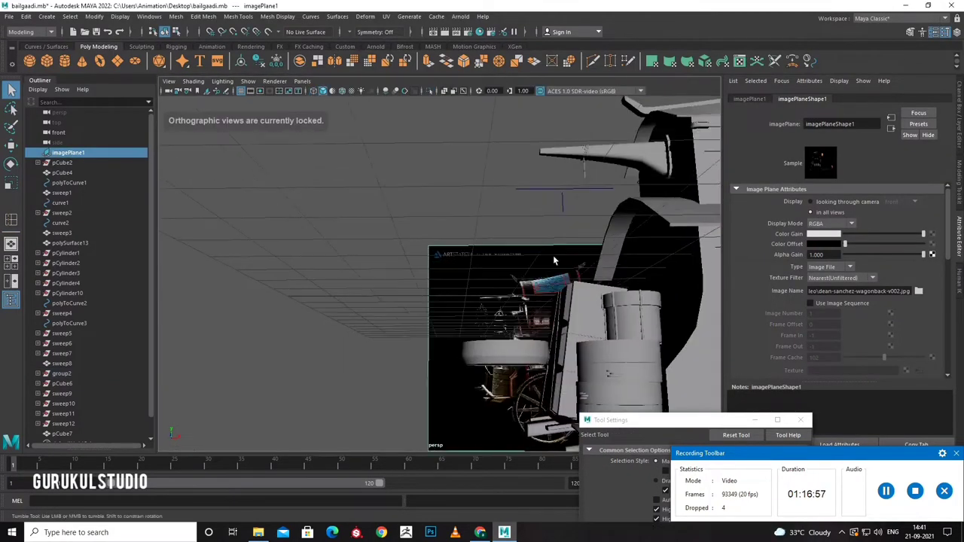
{"action": "scroll", "coordinate": [365, 401], "scroll_direction": "up", "scroll_amount": 3}
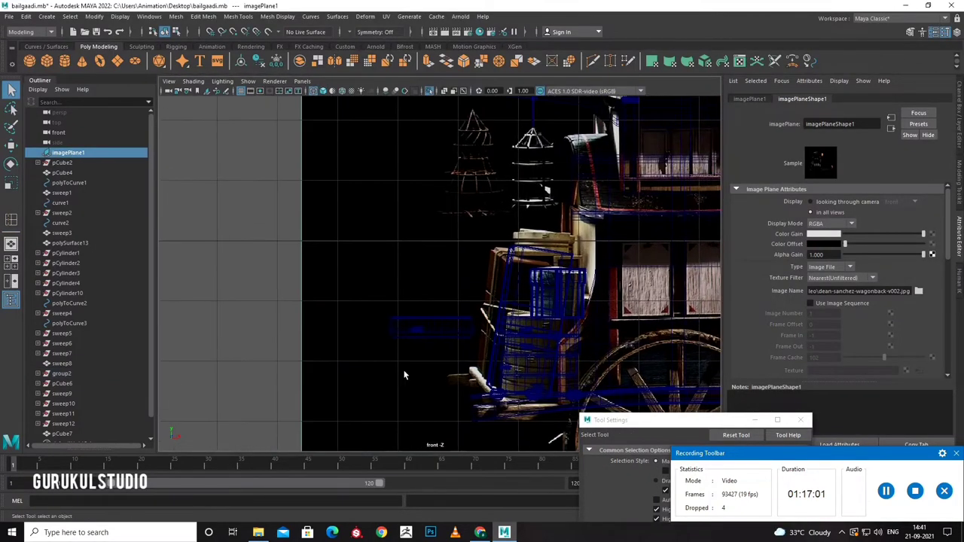
{"action": "scroll", "coordinate": [363, 354], "scroll_direction": "up", "scroll_amount": 2}
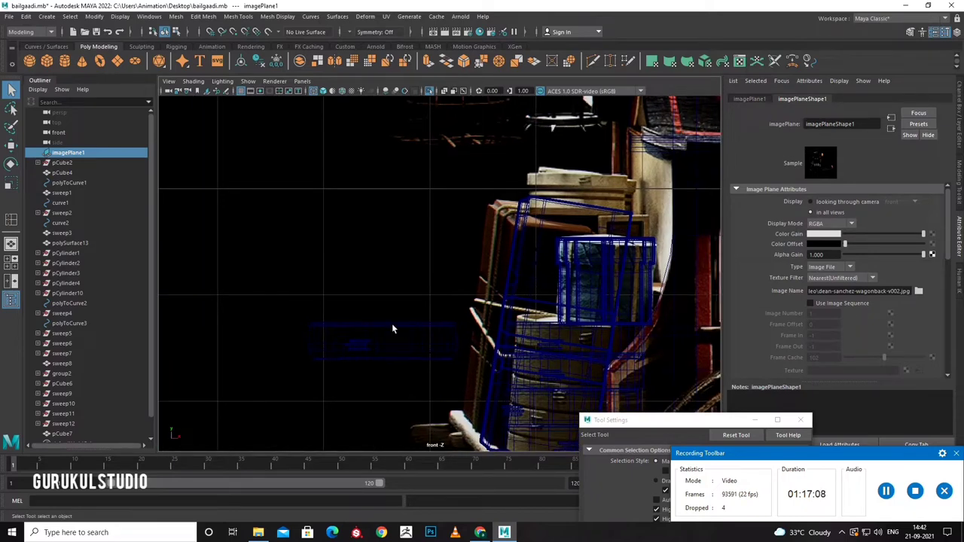
{"action": "right_click_drag", "start_coordinate": [391, 328], "coordinate": [322, 286]}
{"action": "left_click_drag", "start_coordinate": [442, 335], "coordinate": [448, 330]}
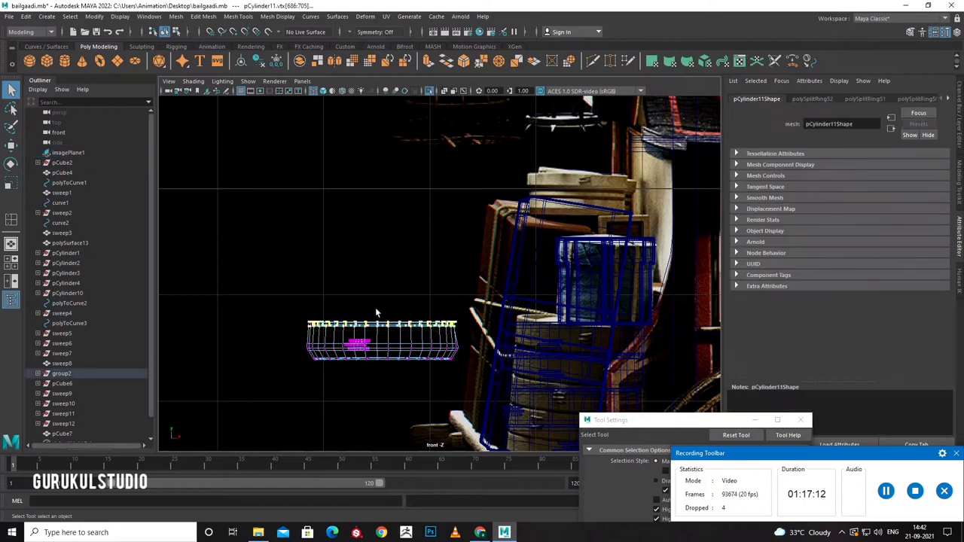
{"action": "key", "text": "w"}
{"action": "left_click_drag", "start_coordinate": [382, 301], "coordinate": [385, 292]}
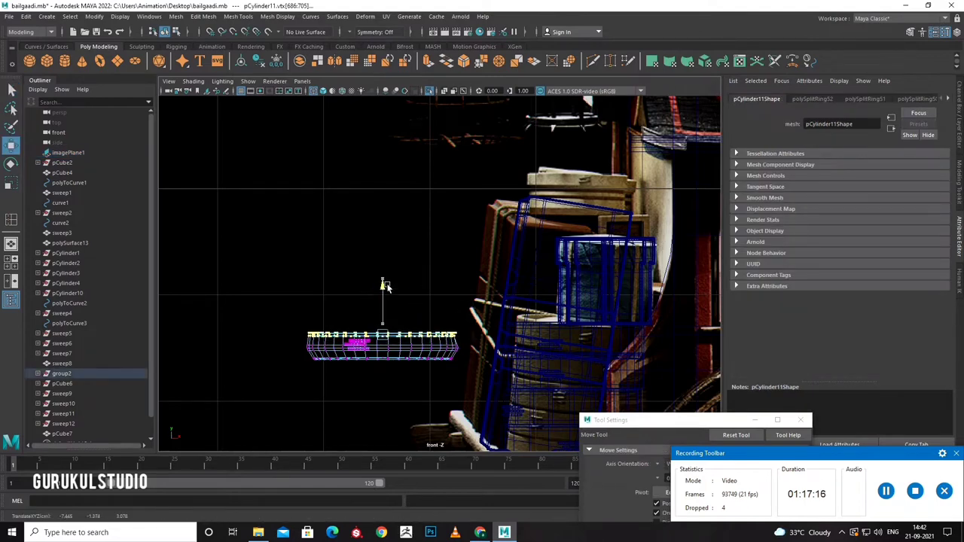
Move pCylinder12 left and scale it flat vertically.
{"action": "left_click", "coordinate": [537, 340]}
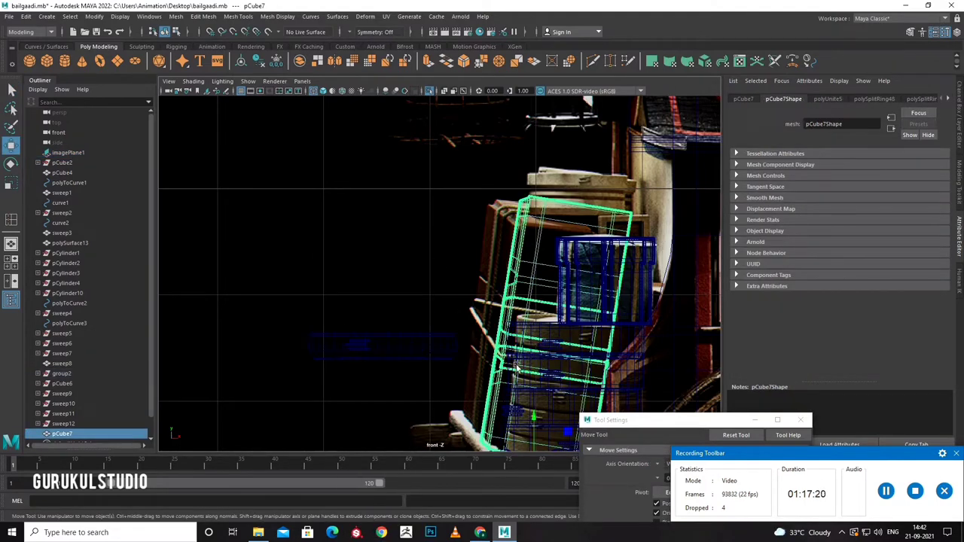
{"action": "left_click", "coordinate": [517, 371]}
{"action": "left_click_drag", "start_coordinate": [586, 367], "coordinate": [429, 375]}
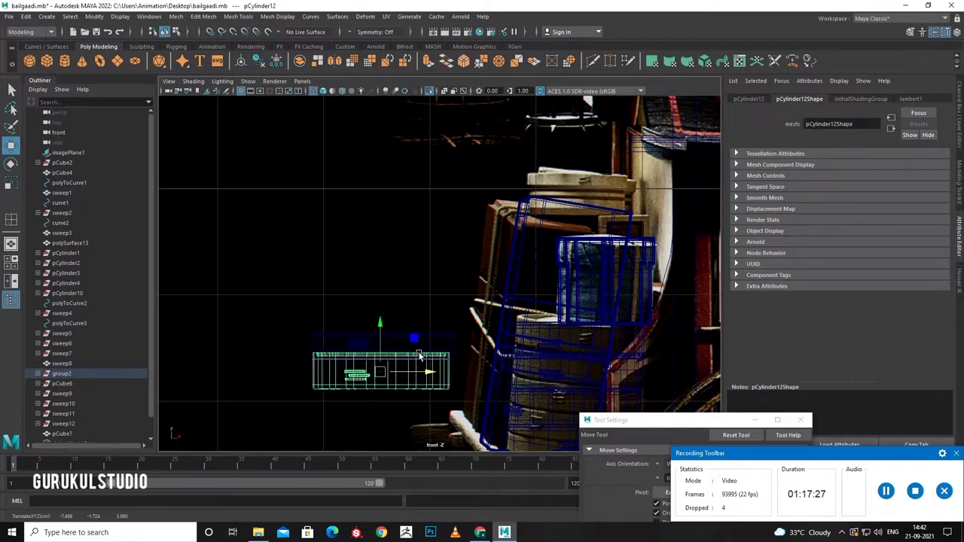
{"action": "key", "text": "r"}
{"action": "mouse_move", "coordinate": [380, 328]}
{"action": "left_mouse_down"}
{"action": "mouse_move", "coordinate": [386, 358]}
{"action": "mouse_move", "coordinate": [376, 294]}
{"action": "left_mouse_up"}
{"action": "key", "text": "w"}
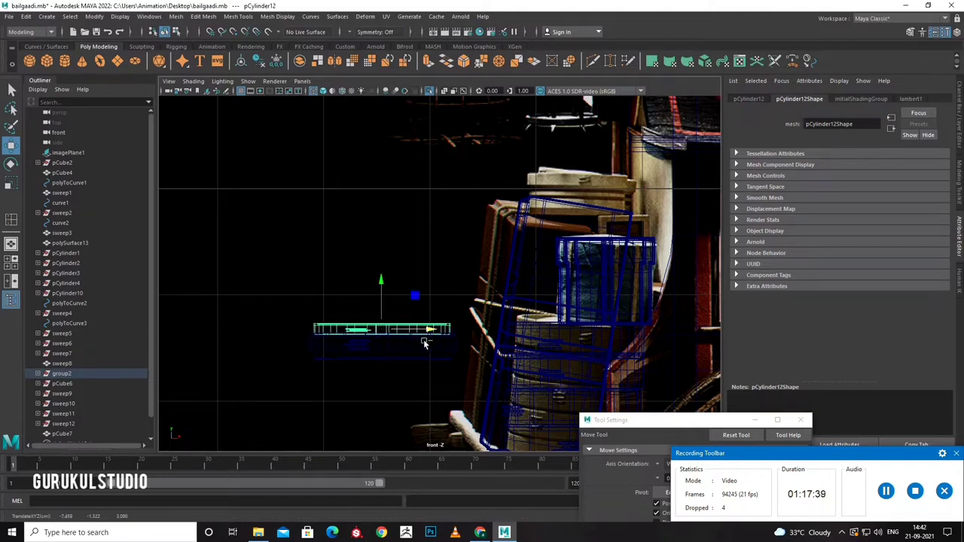
Duplicate the flat cylinder, raise the copy above it, and widen it slightly.
{"action": "key", "text": "ctrl+d"}
{"action": "left_click_drag", "start_coordinate": [382, 298], "coordinate": [378, 285]}
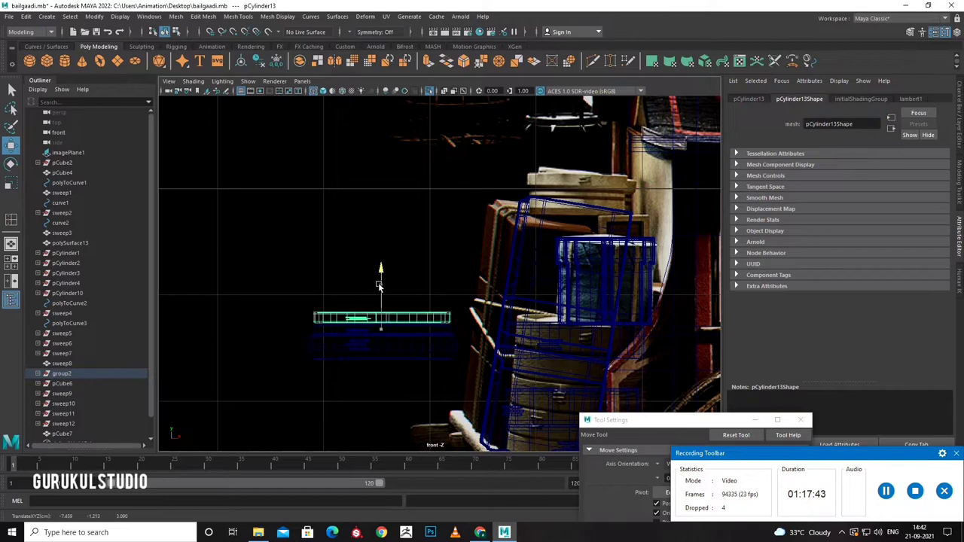
{"action": "key", "text": "r"}
{"action": "left_click_drag", "start_coordinate": [381, 317], "coordinate": [394, 321]}
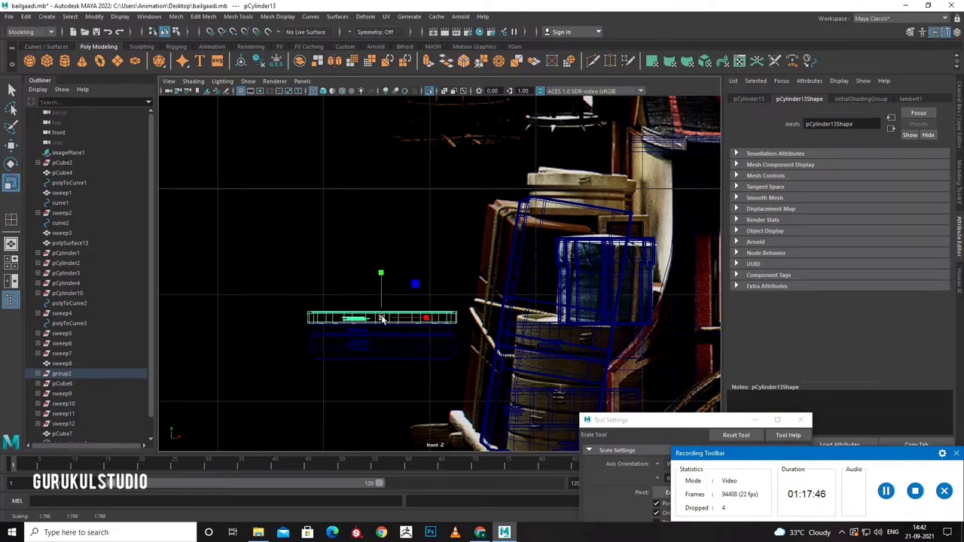
{"action": "key", "text": "w"}
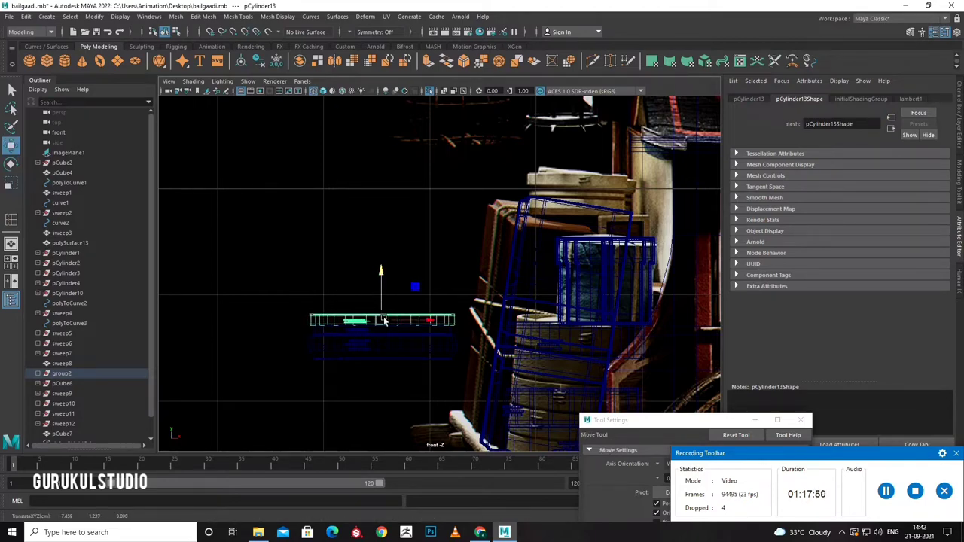
{"action": "key", "text": "space"}
{"action": "key", "text": "space"}
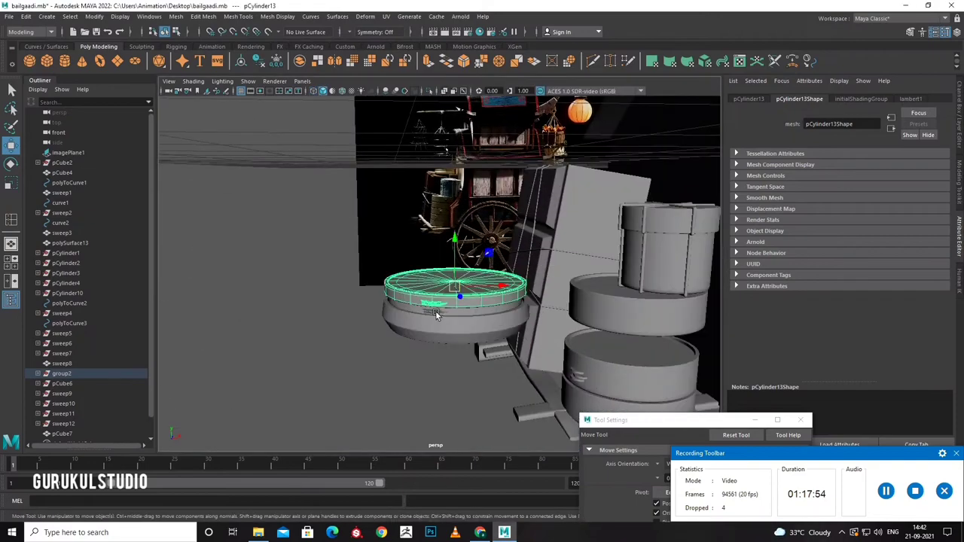
Move the ring toward the crate and scale it uniformly to 0.909.
{"action": "mouse_move", "coordinate": [450, 280]}
{"action": "left_mouse_down", "text": "alt"}
{"action": "mouse_move", "coordinate": [419, 353]}
{"action": "mouse_move", "coordinate": [401, 349]}
{"action": "mouse_move", "coordinate": [460, 320]}
{"action": "left_mouse_up", "text": "alt"}
{"action": "mouse_move", "coordinate": [461, 320]}
{"action": "left_mouse_down"}
{"action": "mouse_move", "coordinate": [360, 408]}
{"action": "mouse_move", "coordinate": [396, 414]}
{"action": "mouse_move", "coordinate": [444, 320]}
{"action": "mouse_move", "coordinate": [351, 286]}
{"action": "left_mouse_up"}
{"action": "left_click", "coordinate": [351, 282]}
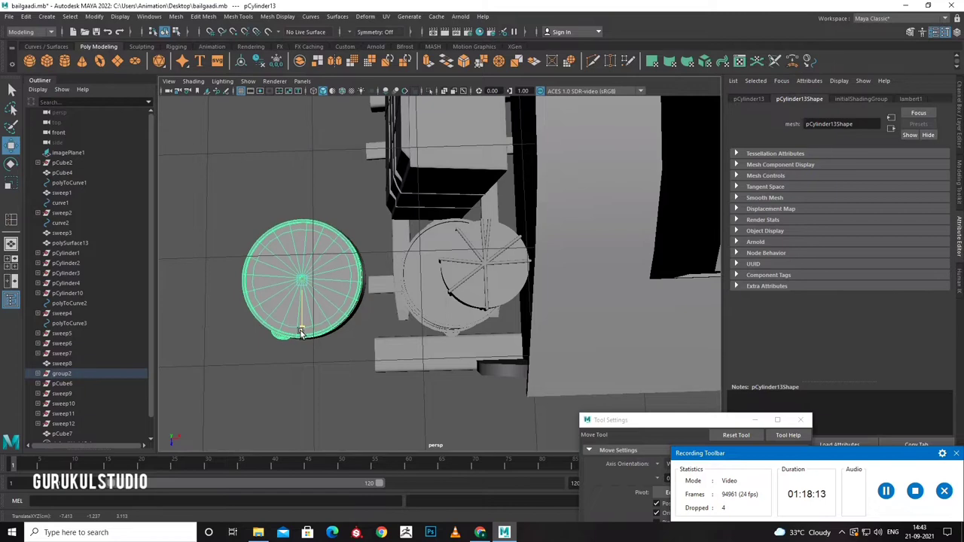
{"action": "mouse_move", "coordinate": [300, 333]}
{"action": "left_mouse_down", "text": "alt"}
{"action": "mouse_move", "coordinate": [289, 297]}
{"action": "mouse_move", "coordinate": [297, 322]}
{"action": "mouse_move", "coordinate": [322, 302]}
{"action": "mouse_move", "coordinate": [318, 363]}
{"action": "left_mouse_up", "text": "alt"}
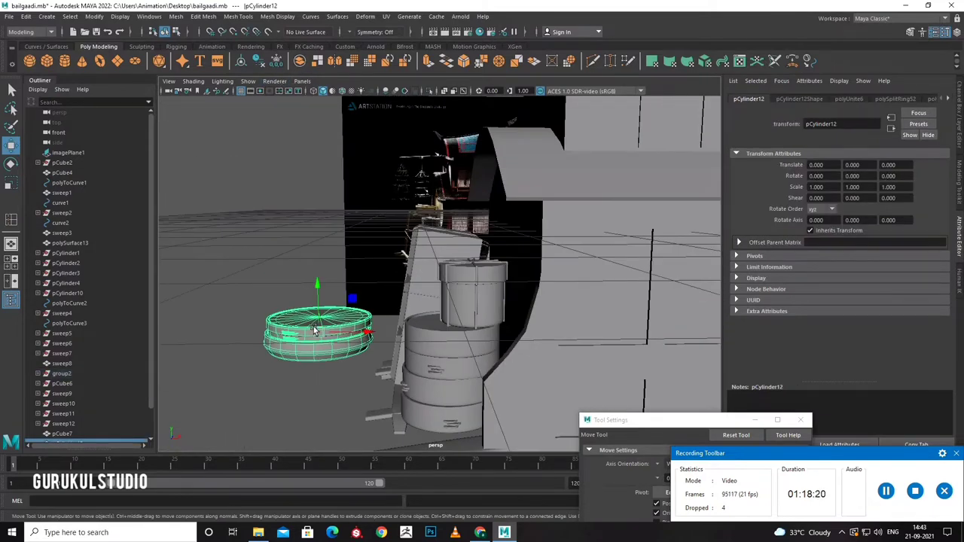
{"action": "mouse_move", "coordinate": [314, 330]}
{"action": "left_mouse_down"}
{"action": "mouse_move", "coordinate": [387, 300]}
{"action": "mouse_move", "coordinate": [409, 226]}
{"action": "mouse_move", "coordinate": [441, 226]}
{"action": "mouse_move", "coordinate": [465, 313]}
{"action": "mouse_move", "coordinate": [447, 310]}
{"action": "left_mouse_up"}
{"action": "key", "text": "r"}
{"action": "left_click_drag", "start_coordinate": [376, 217], "coordinate": [362, 219]}
{"action": "mouse_move", "coordinate": [361, 220]}
{"action": "left_mouse_down", "text": "alt"}
{"action": "mouse_move", "coordinate": [372, 252]}
{"action": "mouse_move", "coordinate": [385, 242]}
{"action": "mouse_move", "coordinate": [380, 206]}
{"action": "mouse_move", "coordinate": [367, 360]}
{"action": "left_mouse_up", "text": "alt"}
{"action": "key", "text": "w"}
Nudge the ring onto the crate in front view and begin drawing a new cube.
{"action": "key", "text": "space"}
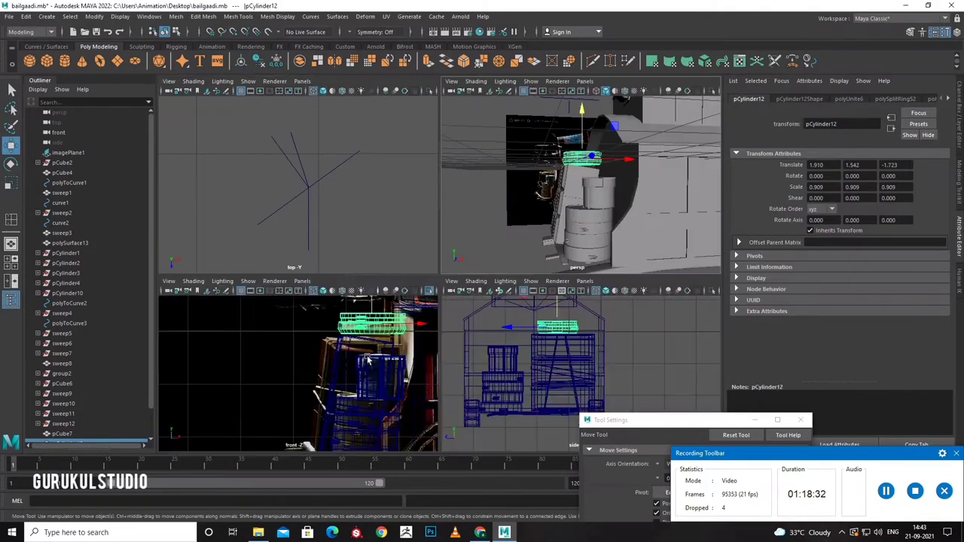
{"action": "key", "text": "space"}
{"action": "left_click_drag", "start_coordinate": [637, 177], "coordinate": [652, 183]}
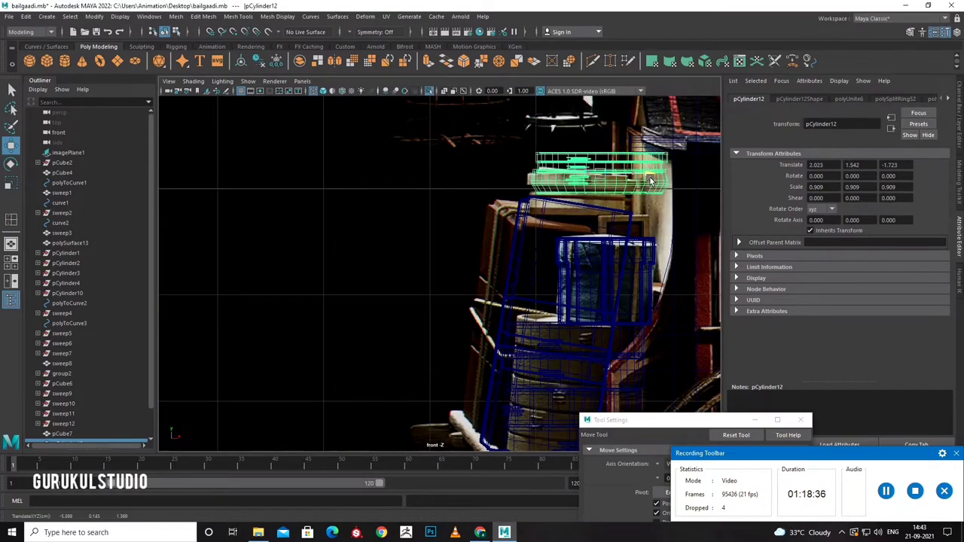
{"action": "left_click_drag", "start_coordinate": [603, 137], "coordinate": [603, 141]}
{"action": "key", "text": "space"}
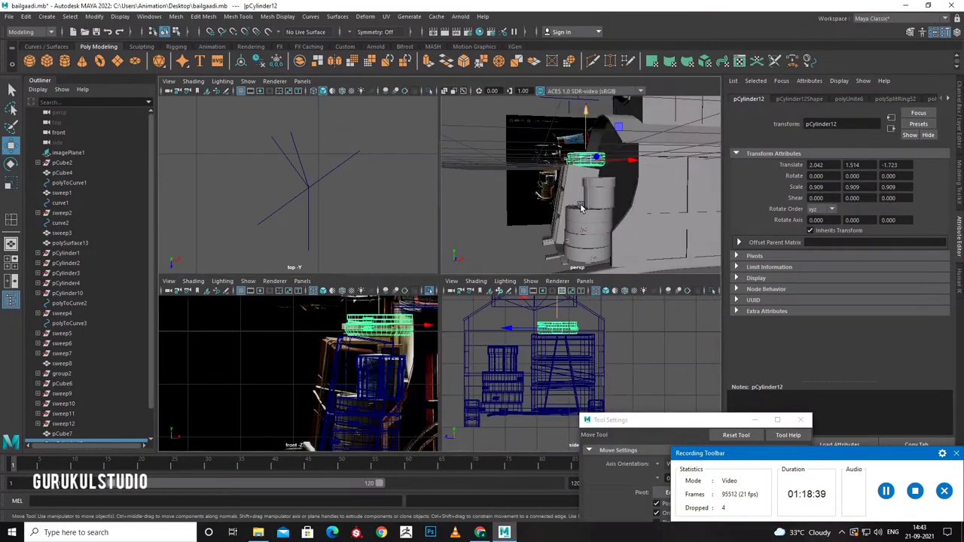
{"action": "key", "text": "space"}
{"action": "mouse_move", "coordinate": [569, 258]}
{"action": "left_mouse_down", "text": "alt"}
{"action": "mouse_move", "coordinate": [548, 217]}
{"action": "mouse_move", "coordinate": [391, 391]}
{"action": "mouse_move", "coordinate": [433, 418]}
{"action": "mouse_move", "coordinate": [414, 373]}
{"action": "left_mouse_up", "text": "alt"}
{"action": "left_click", "coordinate": [47, 61]}
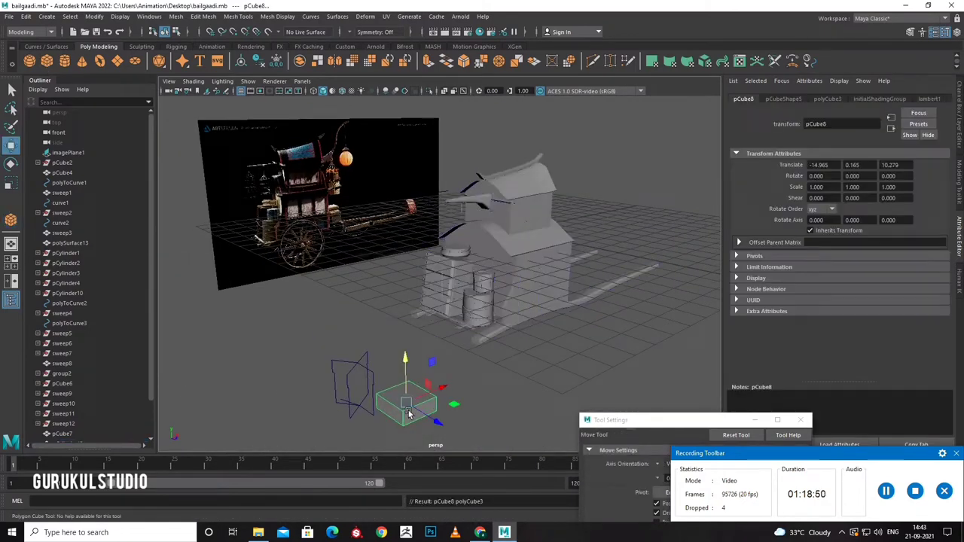
Slide the new cube along X.
{"action": "key", "text": "w"}
{"action": "left_click", "coordinate": [361, 396]}
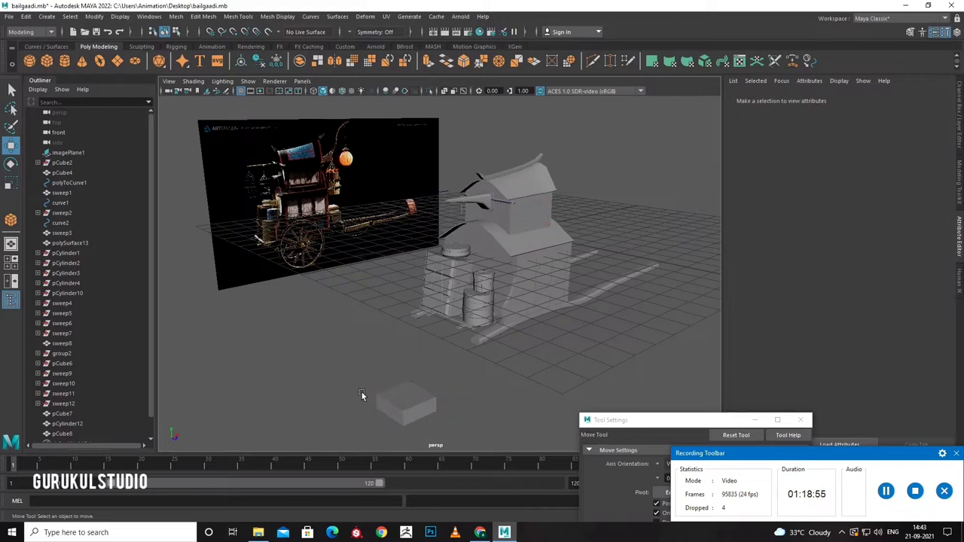
{"action": "left_click", "coordinate": [406, 403]}
{"action": "left_click_drag", "start_coordinate": [407, 403], "coordinate": [422, 382], "text": "alt"}
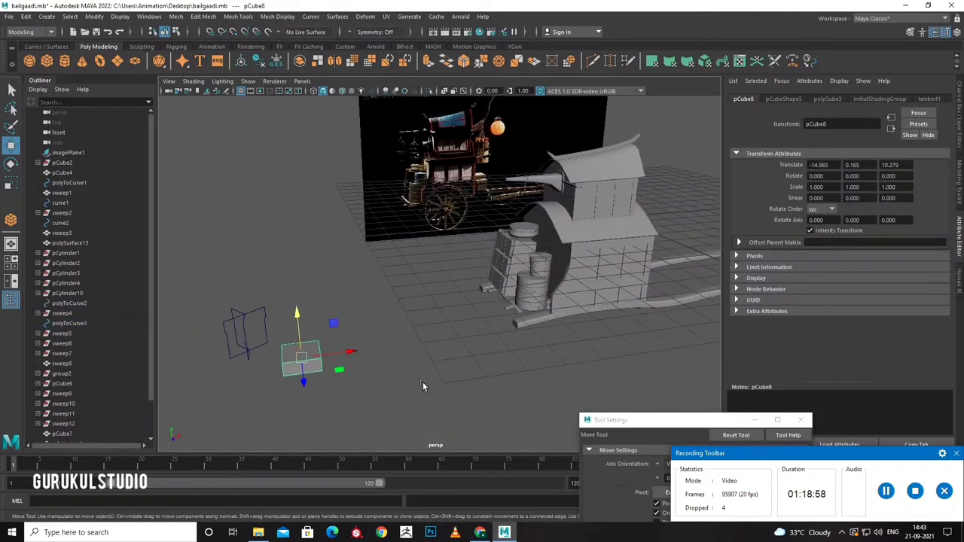
{"action": "left_click_drag", "start_coordinate": [347, 351], "coordinate": [443, 351]}
Reselect the new cube and scale it taller.
{"action": "left_click_drag", "start_coordinate": [215, 299], "coordinate": [275, 352]}
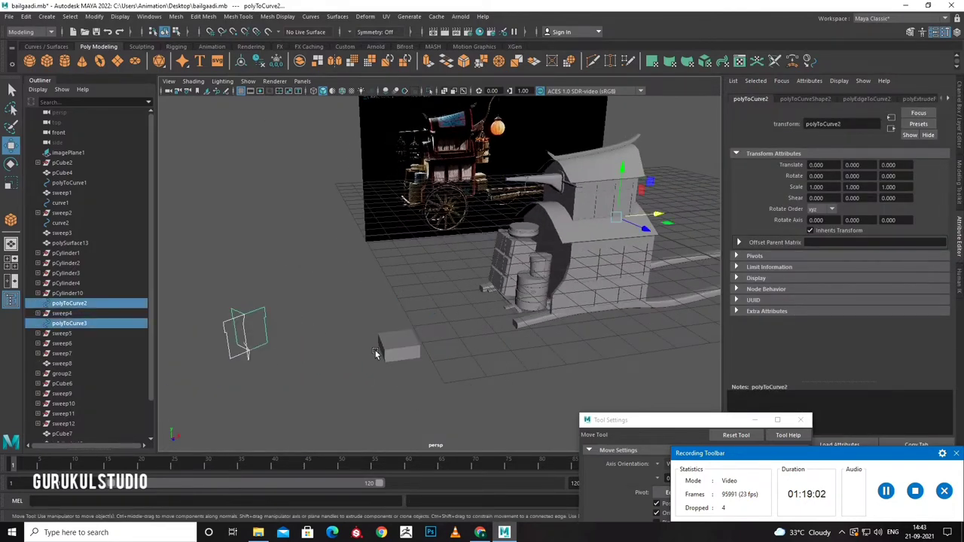
{"action": "mouse_move", "coordinate": [376, 354]}
{"action": "left_mouse_down", "text": "alt"}
{"action": "mouse_move", "coordinate": [340, 352]}
{"action": "mouse_move", "coordinate": [457, 389]}
{"action": "left_mouse_up", "text": "alt"}
{"action": "left_click", "coordinate": [340, 352]}
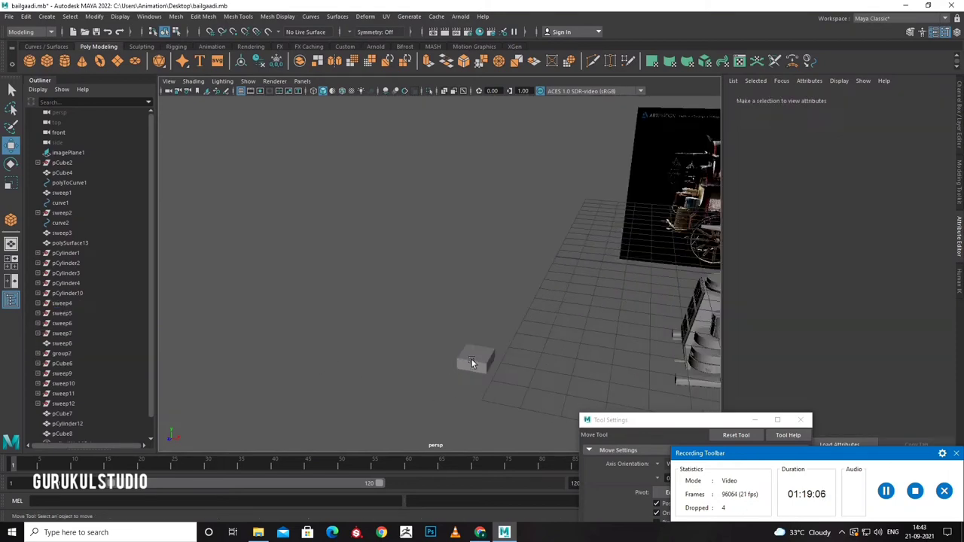
{"action": "left_click", "coordinate": [471, 363]}
{"action": "key", "text": "r"}
{"action": "mouse_move", "coordinate": [476, 314]}
{"action": "left_mouse_down"}
{"action": "mouse_move", "coordinate": [469, 236]}
{"action": "mouse_move", "coordinate": [495, 344]}
{"action": "mouse_move", "coordinate": [456, 366]}
{"action": "left_mouse_up"}
Extrude one face of the cube and save the scene.
{"action": "right_click_drag", "start_coordinate": [470, 256], "coordinate": [473, 303]}
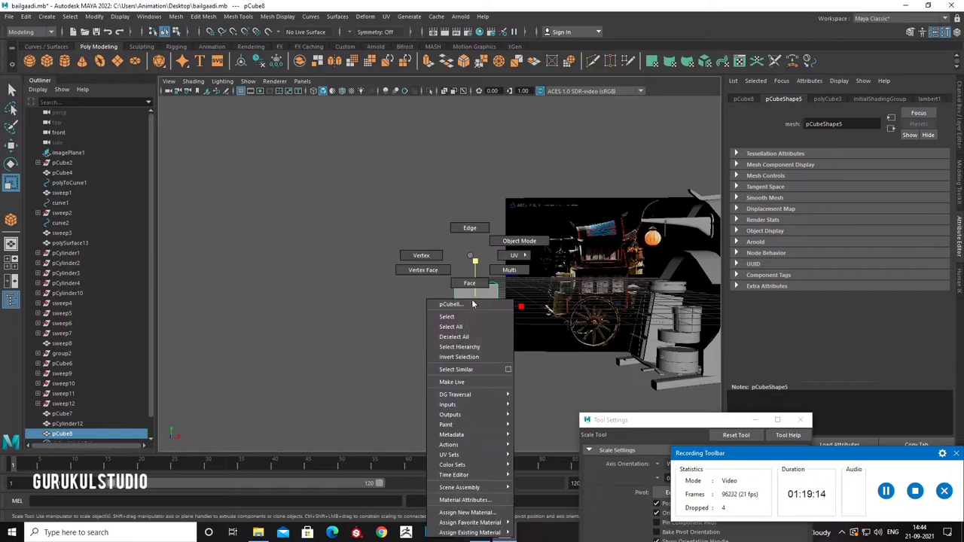
{"action": "left_click", "coordinate": [469, 283]}
{"action": "left_click", "coordinate": [482, 318]}
{"action": "mouse_move", "coordinate": [482, 319]}
{"action": "left_mouse_down", "text": "alt"}
{"action": "mouse_move", "coordinate": [476, 342]}
{"action": "mouse_move", "coordinate": [400, 374]}
{"action": "mouse_move", "coordinate": [527, 369]}
{"action": "mouse_move", "coordinate": [492, 382]}
{"action": "mouse_move", "coordinate": [513, 369]}
{"action": "left_mouse_up", "text": "alt"}
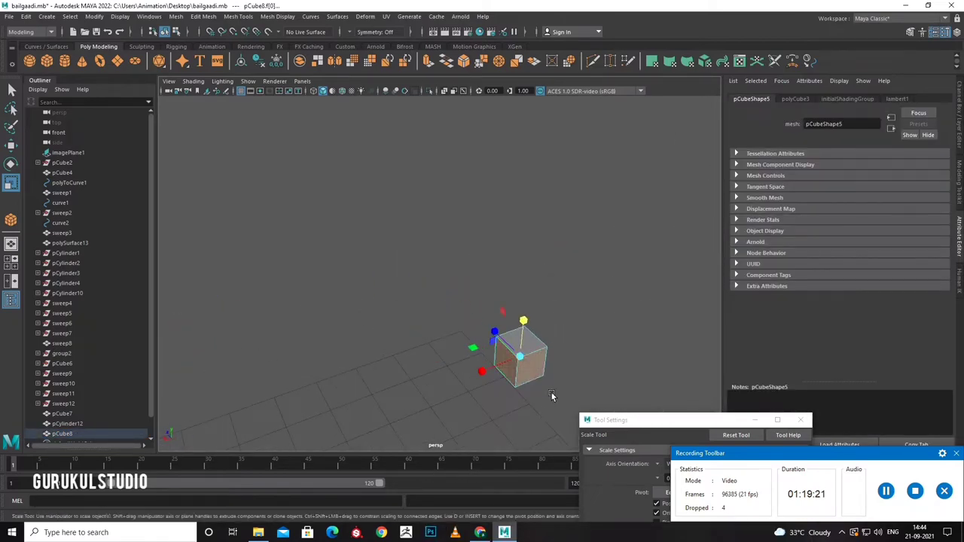
{"action": "mouse_move", "coordinate": [551, 395]}
{"action": "left_mouse_down", "text": "alt"}
{"action": "mouse_move", "coordinate": [452, 365]}
{"action": "mouse_move", "coordinate": [480, 361]}
{"action": "mouse_move", "coordinate": [513, 383]}
{"action": "mouse_move", "coordinate": [387, 398]}
{"action": "mouse_move", "coordinate": [456, 350]}
{"action": "mouse_move", "coordinate": [402, 355]}
{"action": "mouse_move", "coordinate": [460, 377]}
{"action": "mouse_move", "coordinate": [437, 390]}
{"action": "left_mouse_up", "text": "alt"}
{"action": "key", "text": "ctrl+e"}
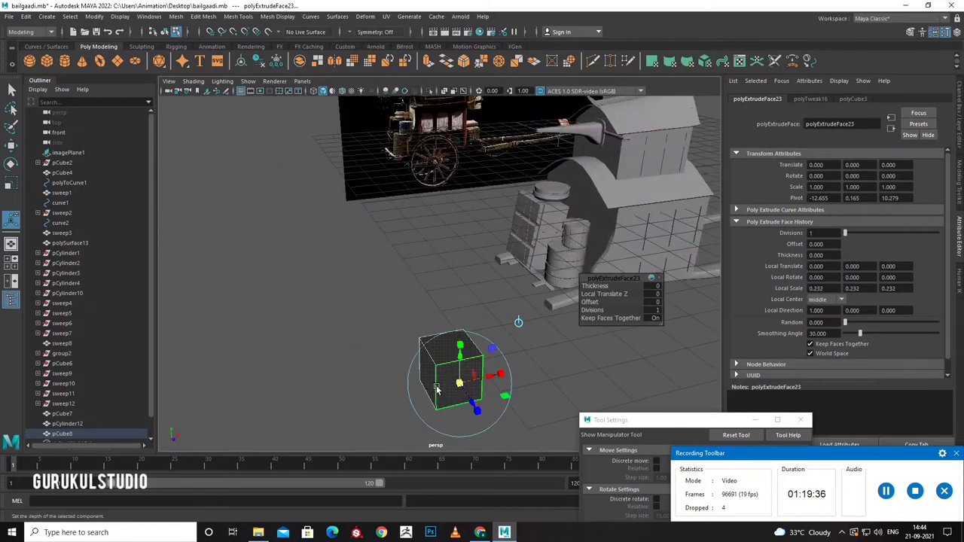
{"action": "left_click", "coordinate": [436, 397]}
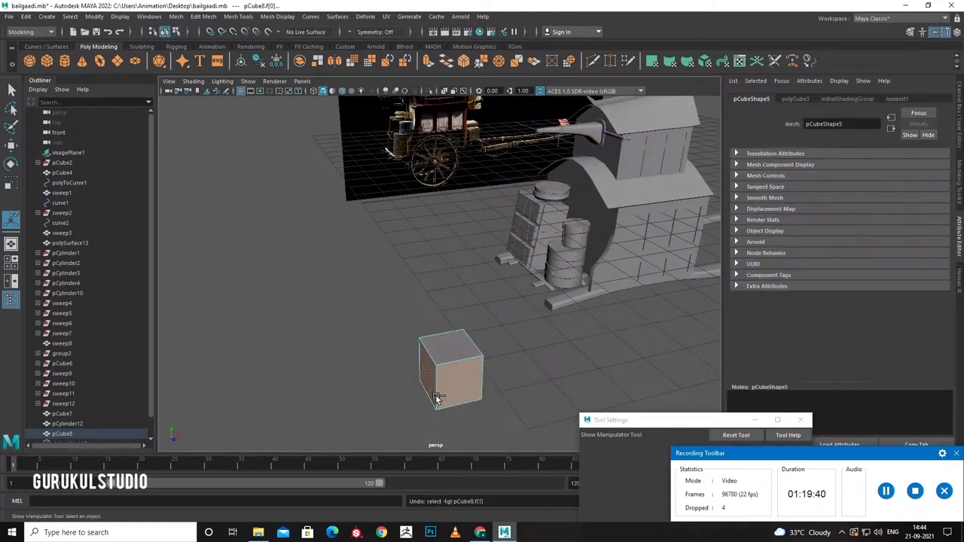
{"action": "key", "text": "ctrl+s"}
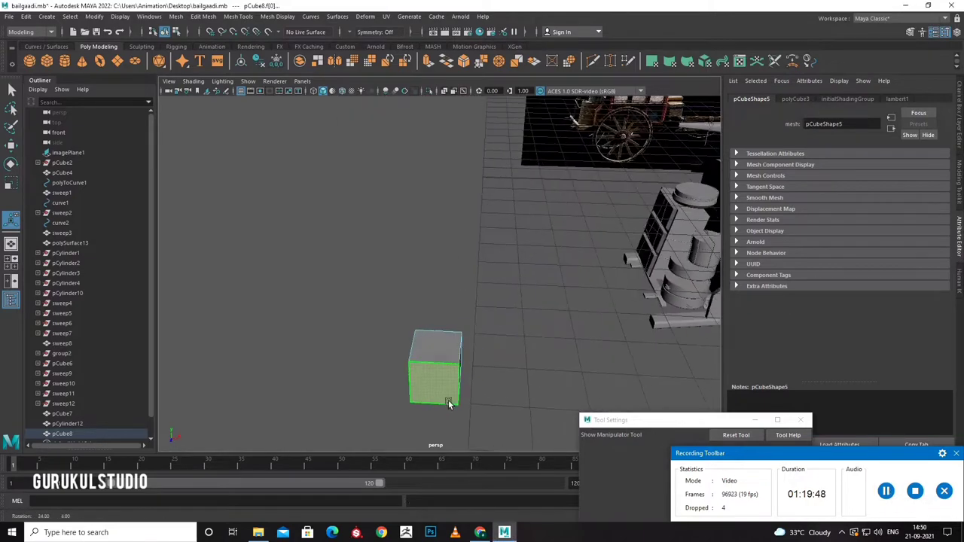
Extrude the selected cube face again.
{"action": "left_click_drag", "start_coordinate": [463, 400], "coordinate": [441, 406], "text": "alt"}
{"action": "key", "text": "super+e"}
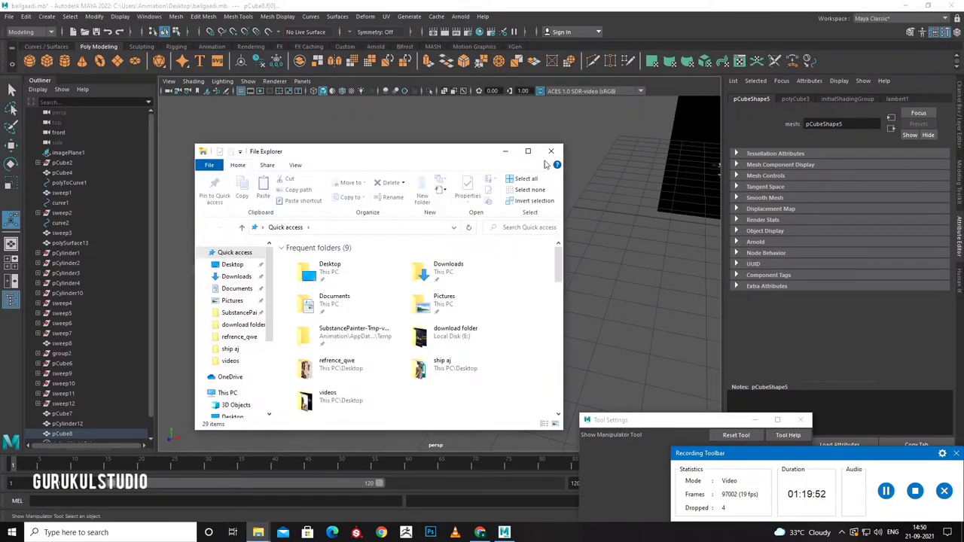
{"action": "key", "text": "alt+F4"}
{"action": "key", "text": "ctrl+e"}
{"action": "mouse_move", "coordinate": [477, 367]}
{"action": "left_mouse_down", "text": "alt"}
{"action": "mouse_move", "coordinate": [503, 275]}
{"action": "mouse_move", "coordinate": [467, 261]}
{"action": "mouse_move", "coordinate": [426, 296]}
{"action": "mouse_move", "coordinate": [449, 281]}
{"action": "left_mouse_up", "text": "alt"}
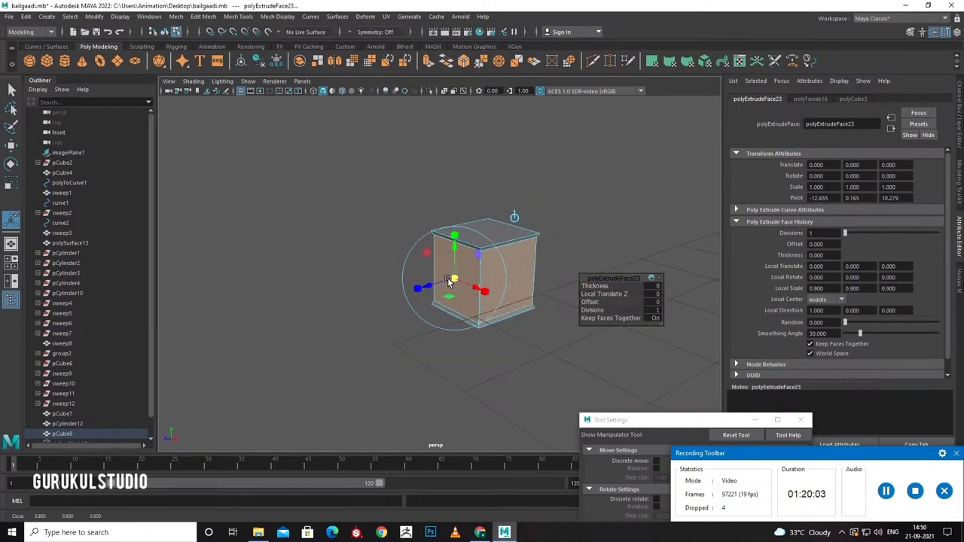
{"action": "left_click", "coordinate": [447, 281]}
Extrude the cube's right face and inset it to 0.867 scale.
{"action": "left_click", "coordinate": [486, 295]}
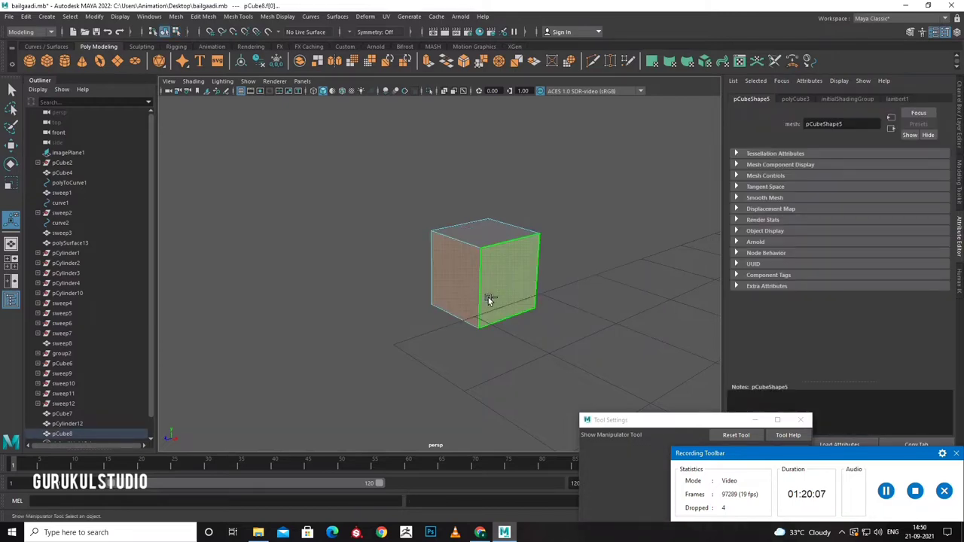
{"action": "mouse_move", "coordinate": [488, 298]}
{"action": "left_mouse_down", "text": "alt"}
{"action": "mouse_move", "coordinate": [404, 323]}
{"action": "mouse_move", "coordinate": [439, 319]}
{"action": "left_mouse_up", "text": "alt"}
{"action": "key", "text": "ctrl+e"}
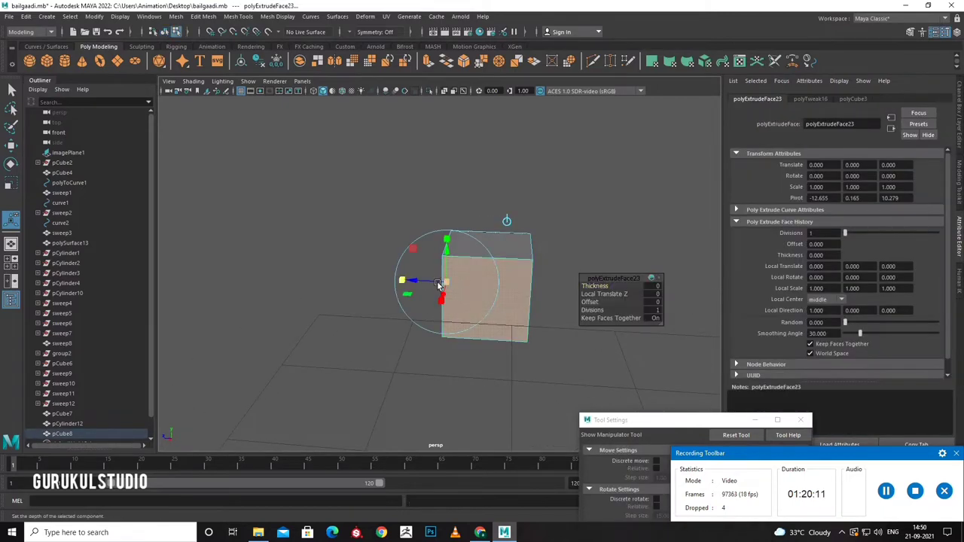
{"action": "mouse_move", "coordinate": [439, 284]}
{"action": "left_mouse_down"}
{"action": "mouse_move", "coordinate": [475, 320]}
{"action": "mouse_move", "coordinate": [528, 345]}
{"action": "mouse_move", "coordinate": [482, 331]}
{"action": "mouse_move", "coordinate": [463, 343]}
{"action": "mouse_move", "coordinate": [468, 326]}
{"action": "mouse_move", "coordinate": [543, 360]}
{"action": "left_mouse_up"}
{"action": "left_click", "coordinate": [479, 343]}
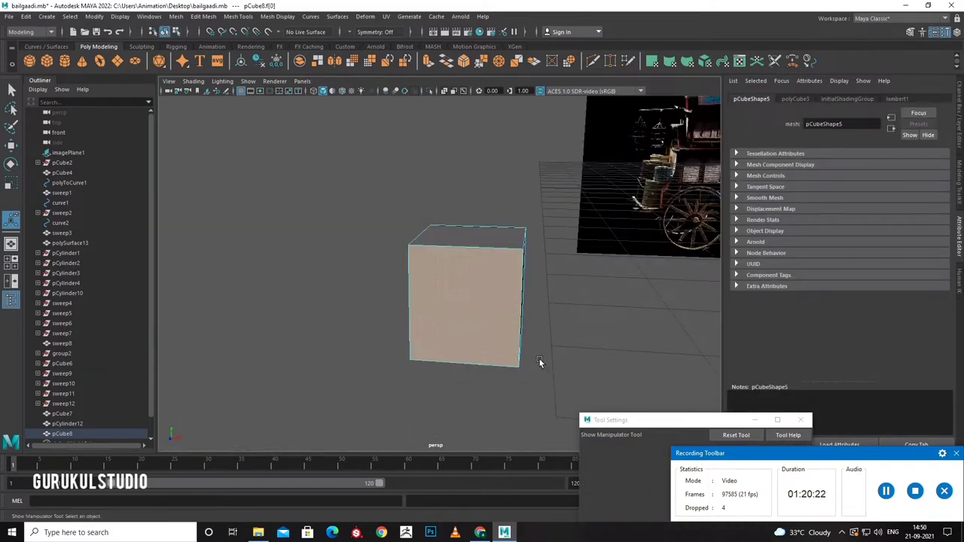
Extrude two more side faces, scale them inward, and push the panel slightly in.
{"action": "key", "text": "ctrl+e"}
{"action": "left_click_drag", "start_coordinate": [466, 306], "coordinate": [512, 379]}
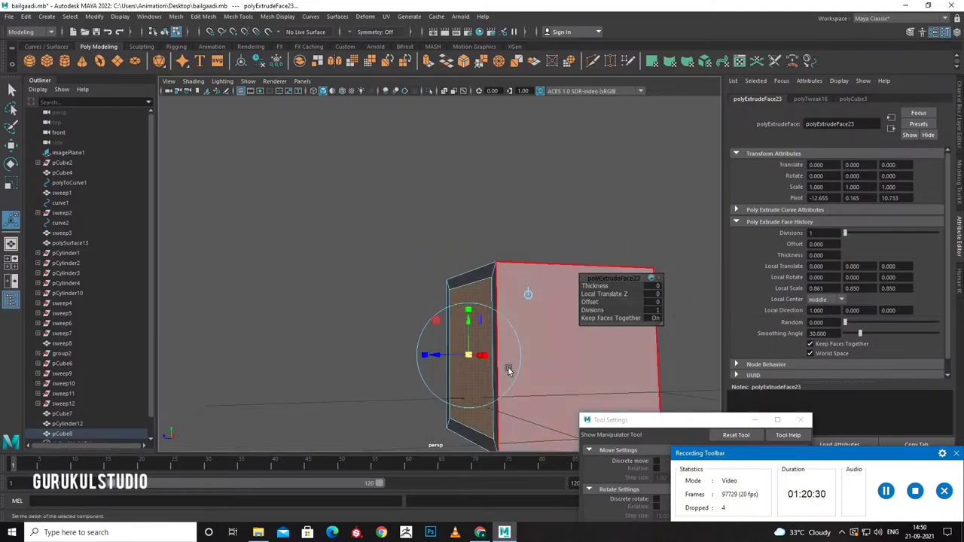
{"action": "left_click", "coordinate": [508, 368]}
{"action": "key", "text": "F11"}
{"action": "key", "text": "ctrl+e"}
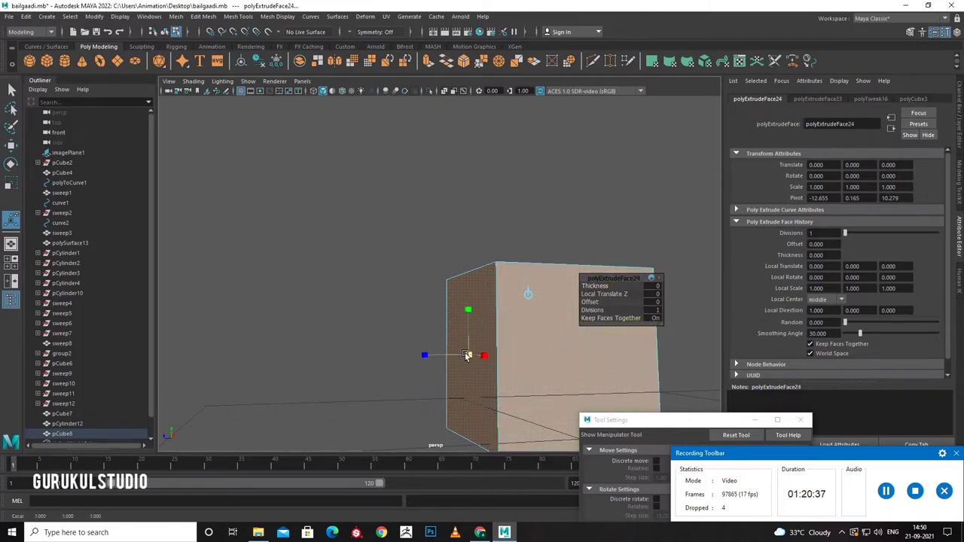
{"action": "mouse_move", "coordinate": [466, 356]}
{"action": "left_mouse_down"}
{"action": "mouse_move", "coordinate": [452, 360]}
{"action": "mouse_move", "coordinate": [500, 339]}
{"action": "mouse_move", "coordinate": [447, 338]}
{"action": "left_mouse_up"}
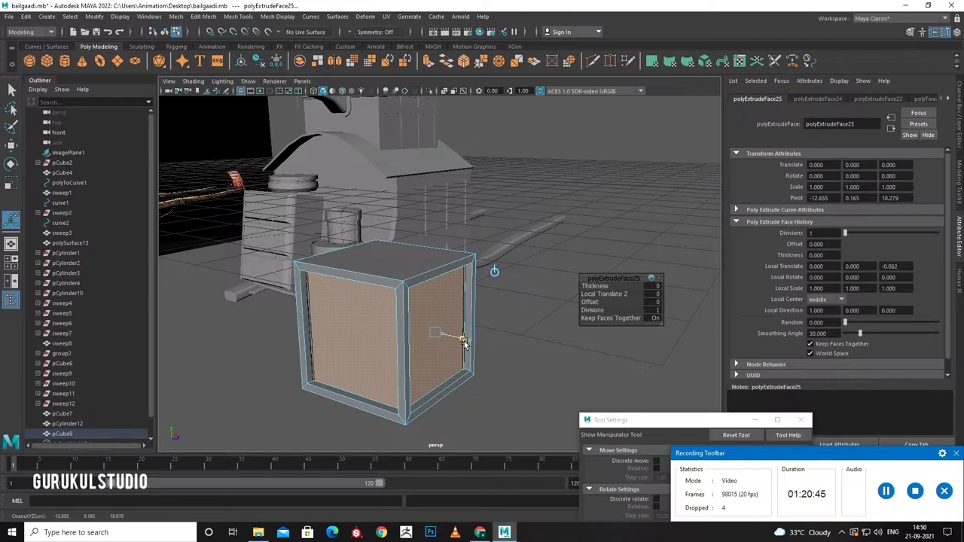
{"action": "right_click_drag", "start_coordinate": [458, 256], "coordinate": [493, 269]}
{"action": "scroll", "coordinate": [493, 270], "scroll_direction": "up", "scroll_amount": 5}
{"action": "left_click_drag", "start_coordinate": [482, 324], "coordinate": [484, 253], "text": "alt"}
Insert edge loops near the box's top edge and frame borders.
{"action": "right_click_drag", "start_coordinate": [484, 254], "coordinate": [485, 280], "text": "shift"}
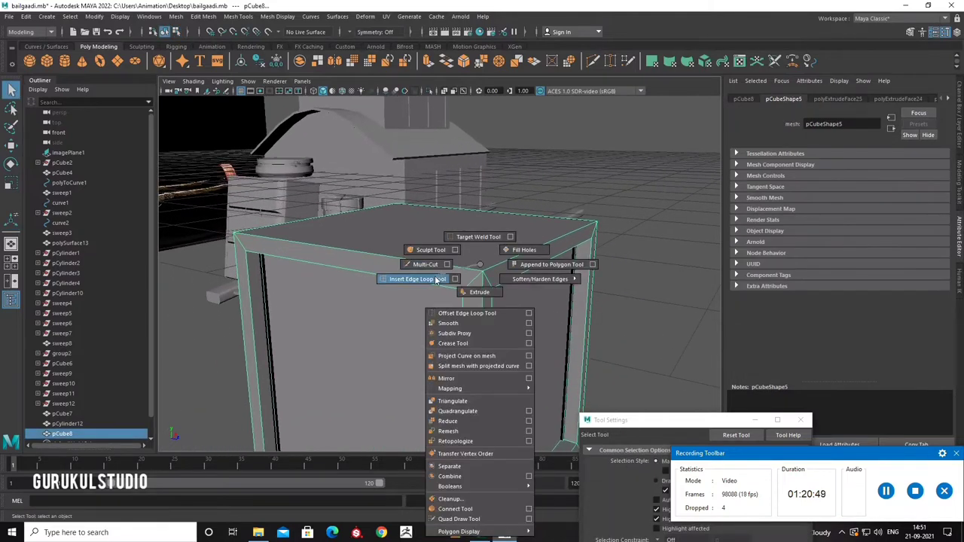
{"action": "left_click", "coordinate": [470, 283]}
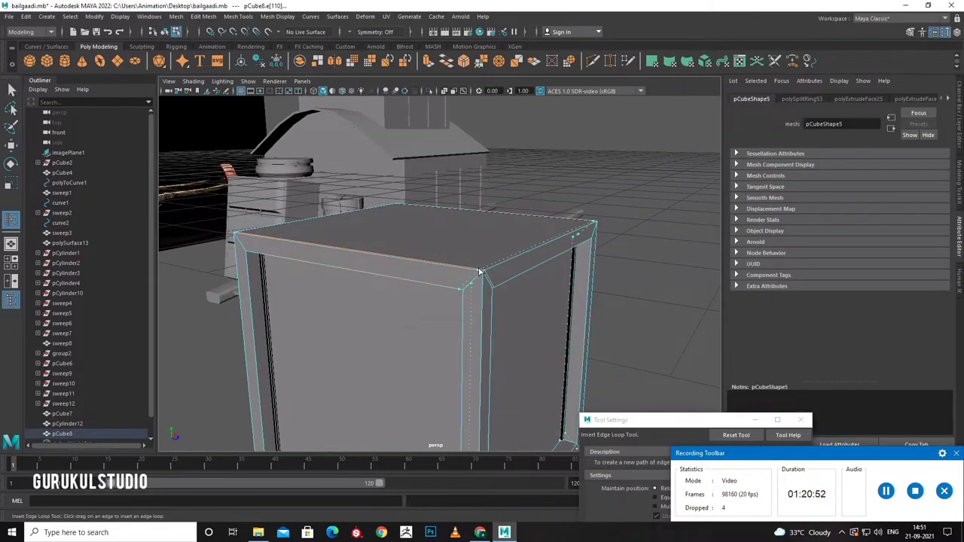
{"action": "left_click", "coordinate": [479, 271]}
{"action": "mouse_move", "coordinate": [479, 271]}
{"action": "left_mouse_down", "text": "alt"}
{"action": "mouse_move", "coordinate": [409, 281]}
{"action": "mouse_move", "coordinate": [464, 306]}
{"action": "mouse_move", "coordinate": [486, 335]}
{"action": "left_mouse_up", "text": "alt"}
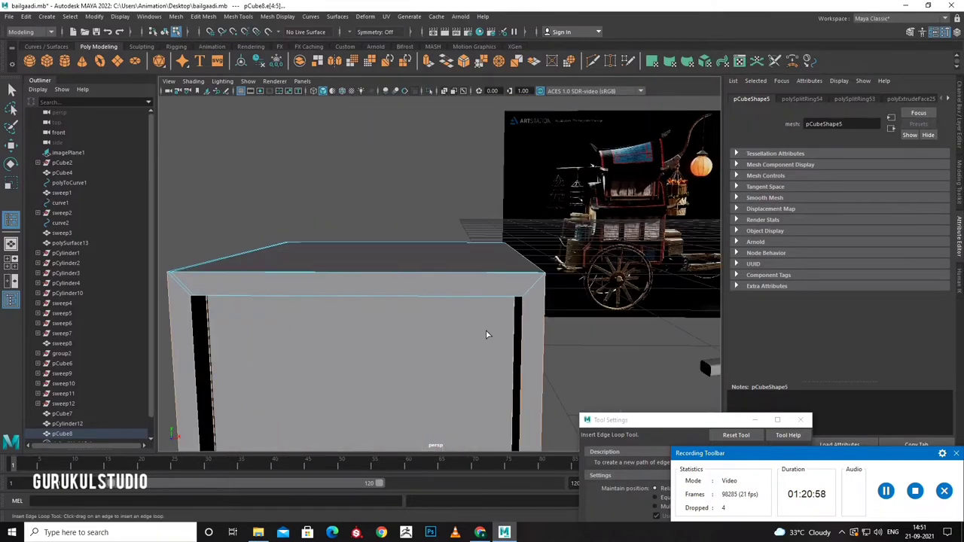
{"action": "left_click", "coordinate": [519, 301]}
{"action": "mouse_move", "coordinate": [519, 302]}
{"action": "left_mouse_down", "text": "alt"}
{"action": "mouse_move", "coordinate": [515, 344]}
{"action": "mouse_move", "coordinate": [279, 323]}
{"action": "left_mouse_up", "text": "alt"}
{"action": "left_click", "coordinate": [536, 333]}
Undo the recent edge loops after checking the smooth preview.
{"action": "key", "text": "ctrl+z"}
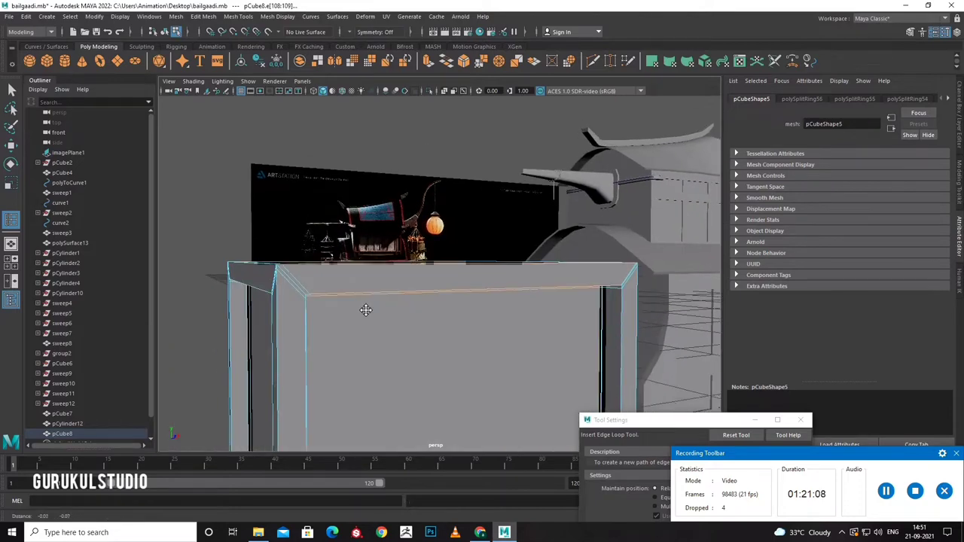
{"action": "key", "text": "ctrl+z"}
{"action": "key", "text": "ctrl+z"}
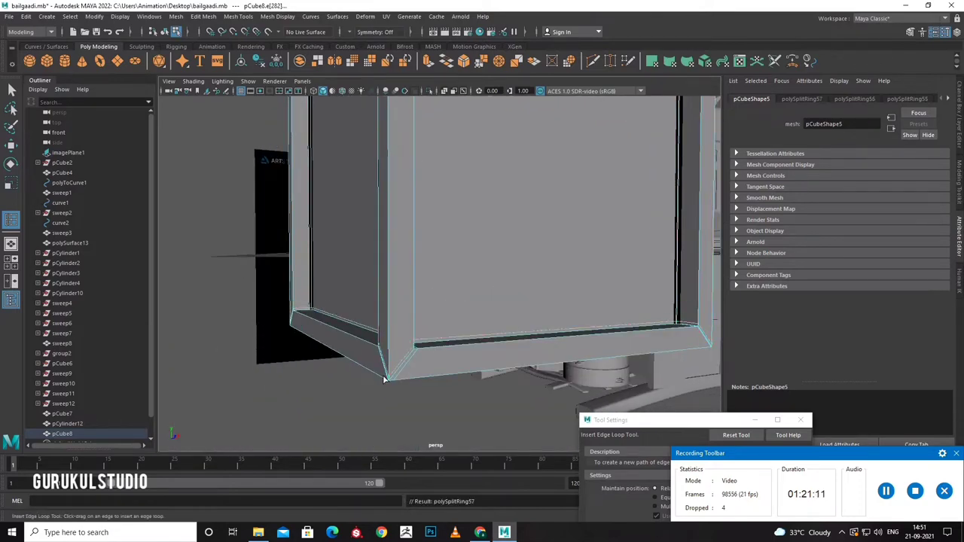
{"action": "key", "text": "3"}
{"action": "key", "text": "ctrl+z"}
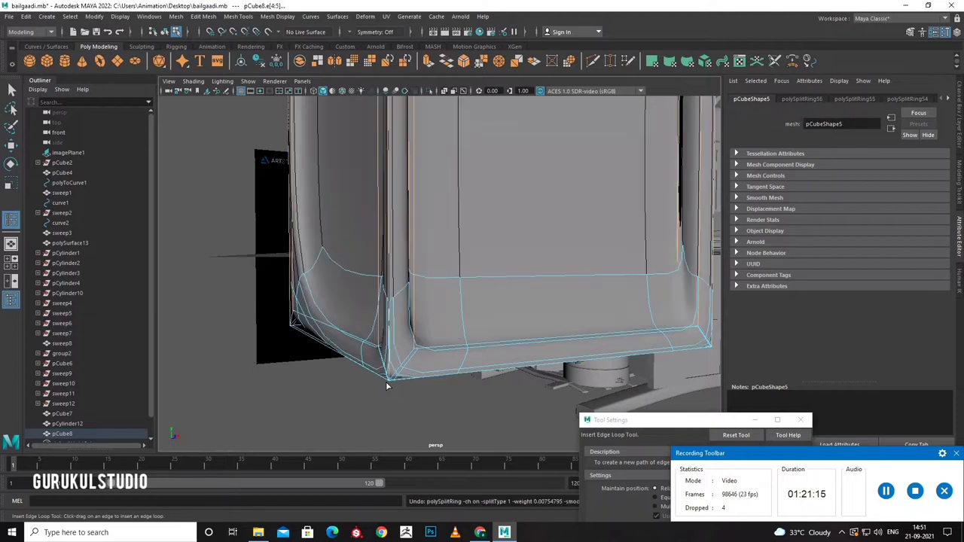
{"action": "key", "text": "ctrl+z"}
{"action": "key", "text": "ctrl+z"}
{"action": "key", "text": "ctrl+z"}
{"action": "key", "text": "ctrl+z"}
{"action": "key", "text": "ctrl+z"}
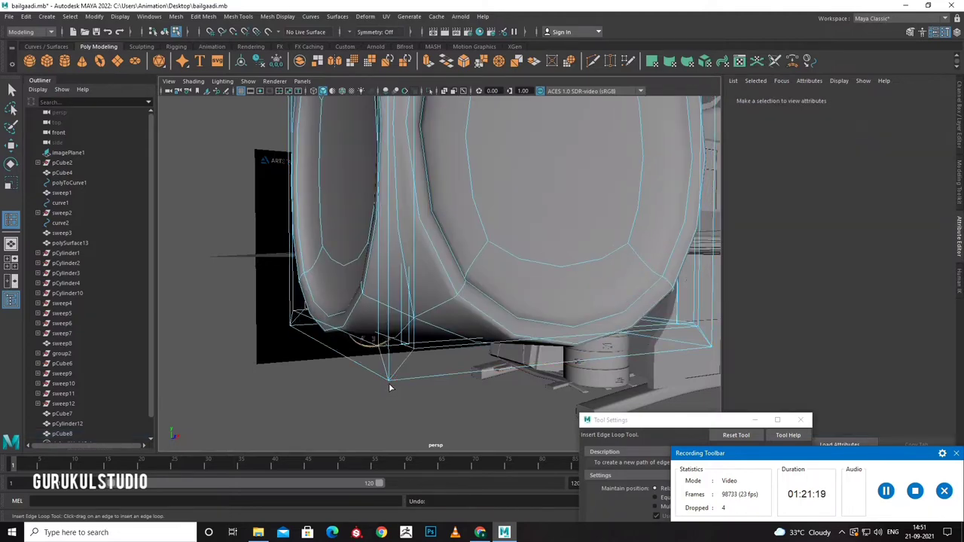
{"action": "key", "text": "ctrl+z"}
{"action": "key", "text": "ctrl+z"}
{"action": "key", "text": "ctrl+z"}
{"action": "key", "text": "ctrl+z"}
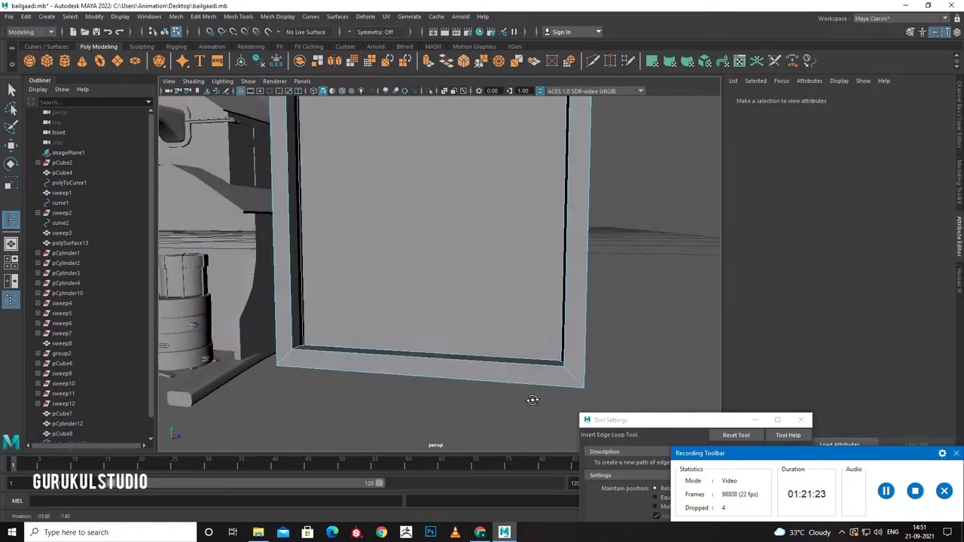
{"action": "key", "text": "ctrl+z"}
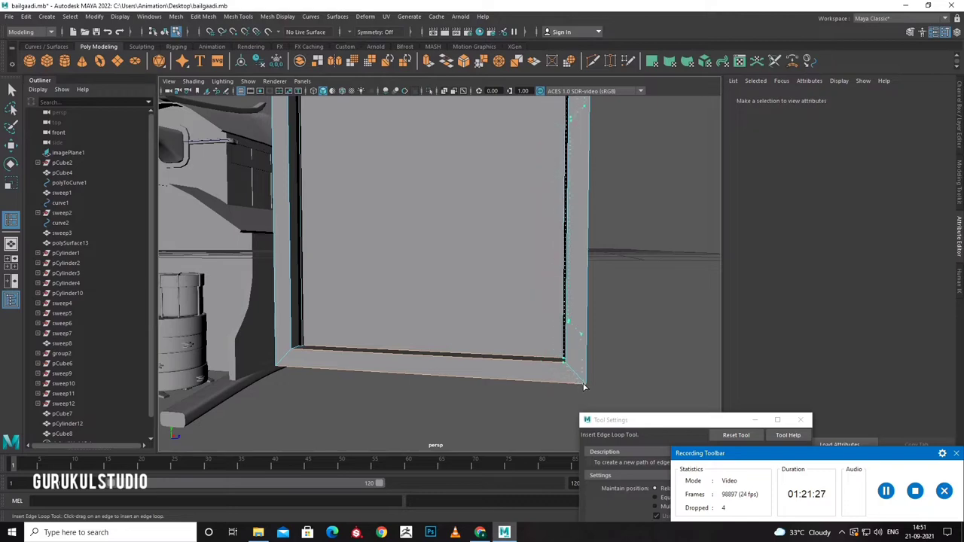
Add support edge loops along the frame edges and corners, previewing smoothed.
{"action": "left_click", "coordinate": [584, 386]}
{"action": "left_click", "coordinate": [586, 384]}
{"action": "mouse_move", "coordinate": [586, 385]}
{"action": "left_mouse_down", "text": "alt"}
{"action": "mouse_move", "coordinate": [411, 368]}
{"action": "mouse_move", "coordinate": [469, 410]}
{"action": "left_mouse_up", "text": "alt"}
{"action": "left_click", "coordinate": [377, 361]}
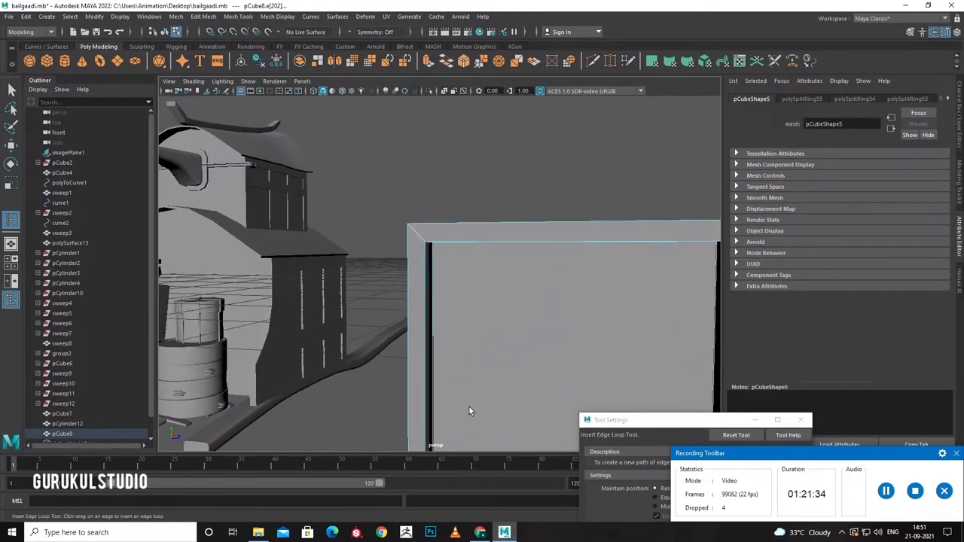
{"action": "key", "text": "3"}
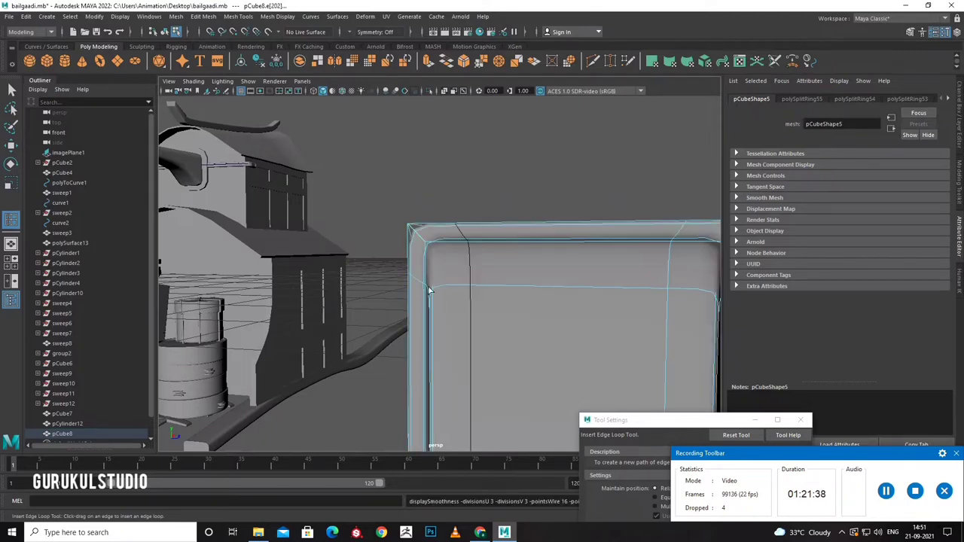
{"action": "left_click", "coordinate": [429, 290]}
{"action": "mouse_move", "coordinate": [429, 289]}
{"action": "left_mouse_down", "text": "alt"}
{"action": "mouse_move", "coordinate": [466, 313]}
{"action": "mouse_move", "coordinate": [409, 279]}
{"action": "mouse_move", "coordinate": [441, 233]}
{"action": "mouse_move", "coordinate": [426, 128]}
{"action": "left_mouse_up", "text": "alt"}
{"action": "left_click", "coordinate": [400, 276]}
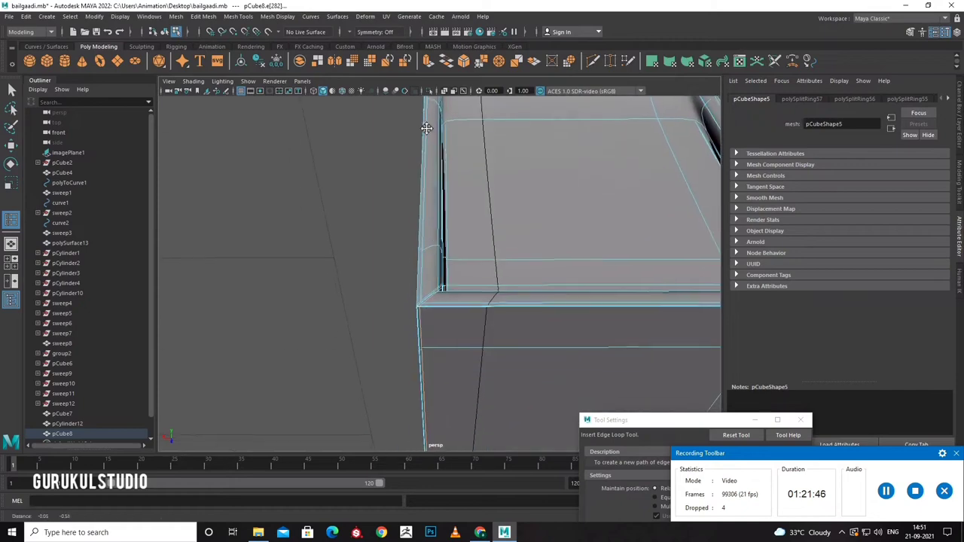
Add the remaining support loops along the front edge and top of the box.
{"action": "mouse_move", "coordinate": [444, 305]}
{"action": "left_mouse_down"}
{"action": "mouse_move", "coordinate": [448, 344]}
{"action": "mouse_move", "coordinate": [263, 263]}
{"action": "mouse_move", "coordinate": [436, 318]}
{"action": "left_mouse_up"}
{"action": "left_click", "coordinate": [422, 309]}
{"action": "left_click", "coordinate": [508, 347]}
{"action": "scroll", "coordinate": [509, 345], "scroll_direction": "down", "scroll_amount": 5}
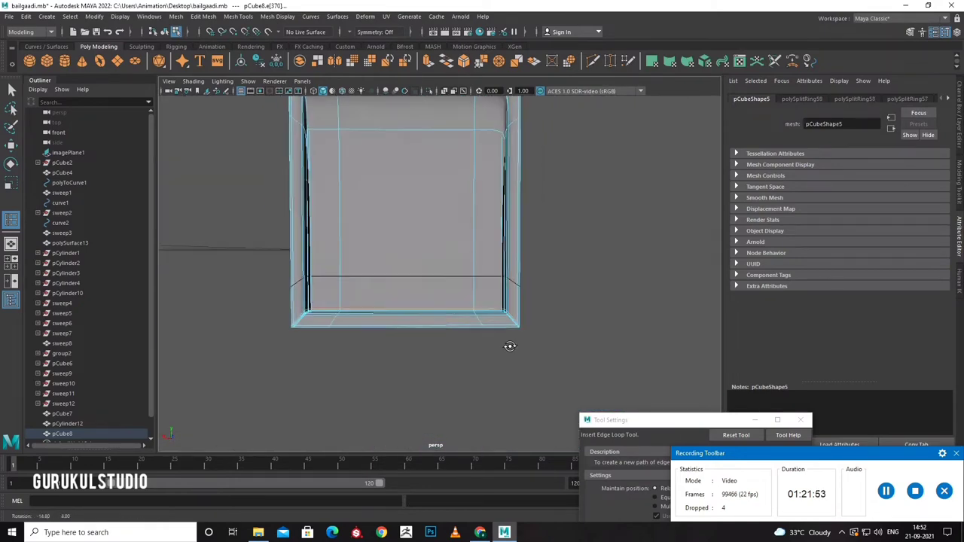
{"action": "mouse_move", "coordinate": [510, 345]}
{"action": "left_mouse_down", "text": "alt"}
{"action": "mouse_move", "coordinate": [409, 355]}
{"action": "mouse_move", "coordinate": [517, 166]}
{"action": "mouse_move", "coordinate": [499, 233]}
{"action": "left_mouse_up", "text": "alt"}
{"action": "left_click", "coordinate": [518, 133]}
{"action": "key", "text": "q"}
{"action": "mouse_move", "coordinate": [526, 276]}
{"action": "left_mouse_down", "text": "alt"}
{"action": "mouse_move", "coordinate": [455, 291]}
{"action": "mouse_move", "coordinate": [473, 304]}
{"action": "left_mouse_up", "text": "alt"}
{"action": "scroll", "coordinate": [528, 271], "scroll_direction": "down", "scroll_amount": 5}
Move the framed box onto the wagon, make it shorter, and lower it beside the tub.
{"action": "scroll", "coordinate": [455, 291], "scroll_direction": "down", "scroll_amount": 3}
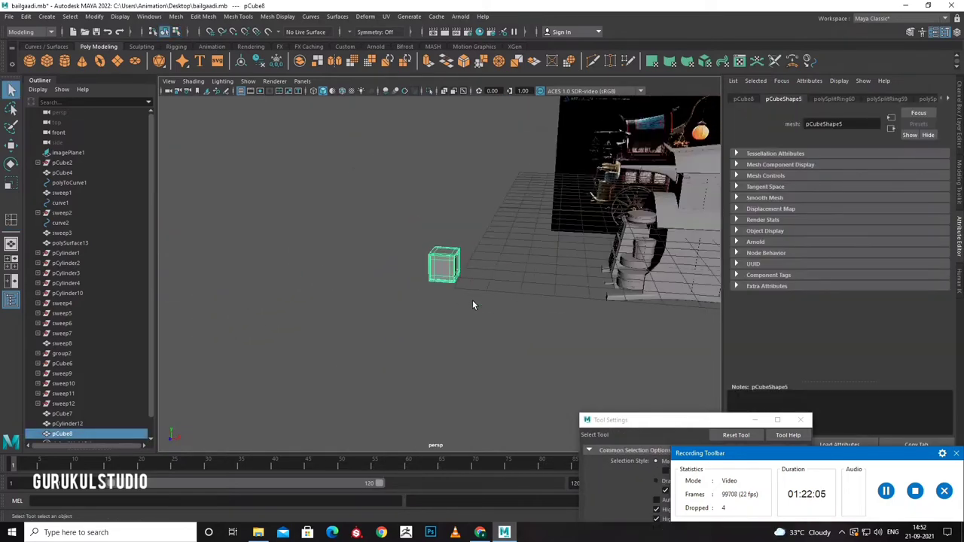
{"action": "key", "text": "w"}
{"action": "left_click_drag", "start_coordinate": [443, 265], "coordinate": [638, 235]}
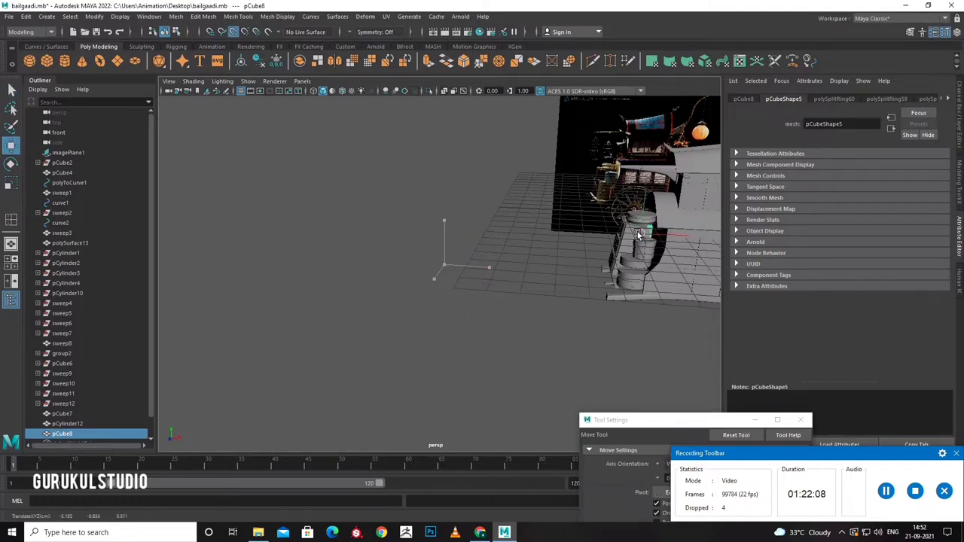
{"action": "key", "text": "f"}
{"action": "scroll", "coordinate": [583, 320], "scroll_direction": "down", "scroll_amount": 3}
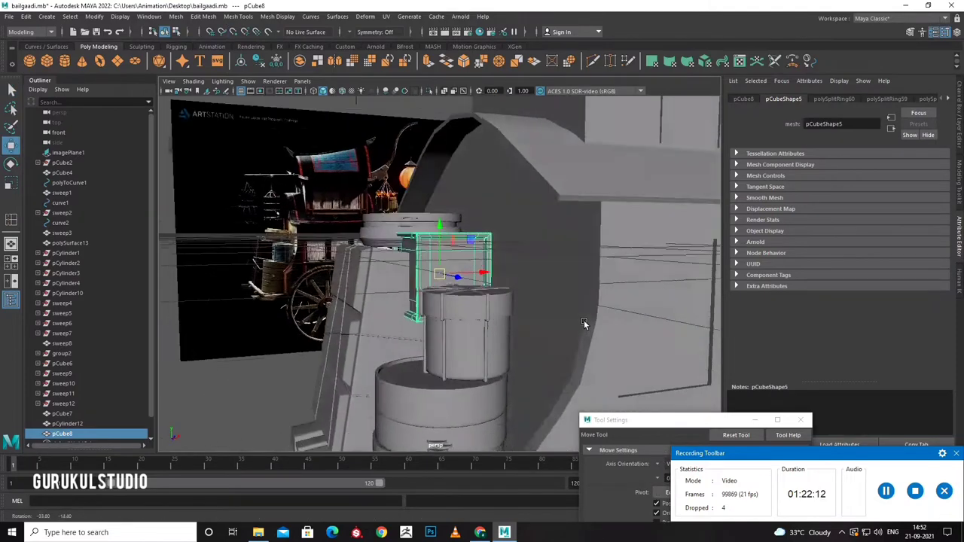
{"action": "scroll", "coordinate": [539, 378], "scroll_direction": "down", "scroll_amount": 2}
{"action": "key", "text": "r"}
{"action": "mouse_move", "coordinate": [486, 304]}
{"action": "left_mouse_down"}
{"action": "mouse_move", "coordinate": [476, 316]}
{"action": "mouse_move", "coordinate": [541, 316]}
{"action": "mouse_move", "coordinate": [424, 381]}
{"action": "mouse_move", "coordinate": [461, 375]}
{"action": "mouse_move", "coordinate": [495, 332]}
{"action": "left_mouse_up"}
{"action": "key", "text": "w"}
{"action": "left_click_drag", "start_coordinate": [503, 263], "coordinate": [500, 315]}
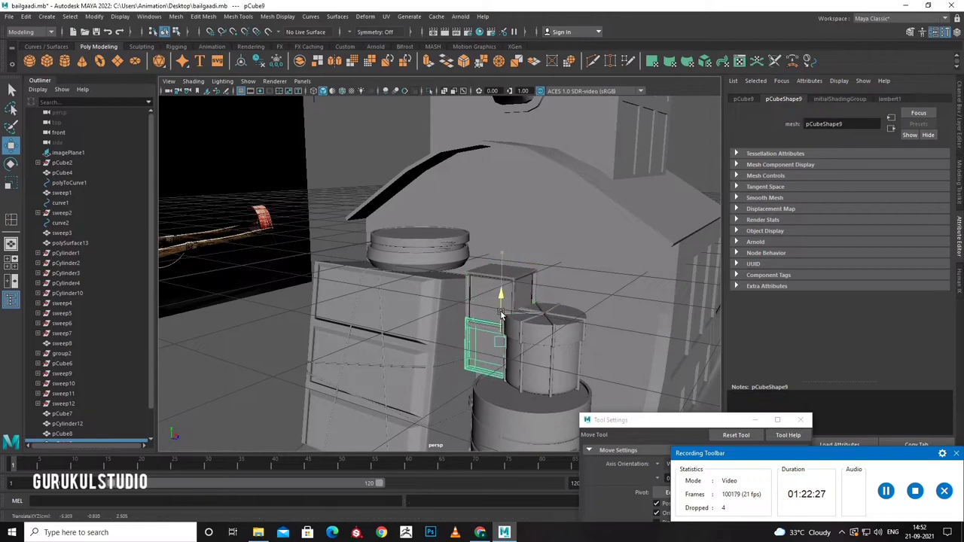
Shift the tub sweep8 to the right along X and save the scene.
{"action": "left_click", "coordinate": [538, 361]}
{"action": "mouse_move", "coordinate": [573, 355]}
{"action": "left_mouse_down"}
{"action": "mouse_move", "coordinate": [592, 363]}
{"action": "mouse_move", "coordinate": [545, 373]}
{"action": "left_mouse_up"}
{"action": "right_click", "coordinate": [548, 254]}
{"action": "left_click", "coordinate": [318, 381]}
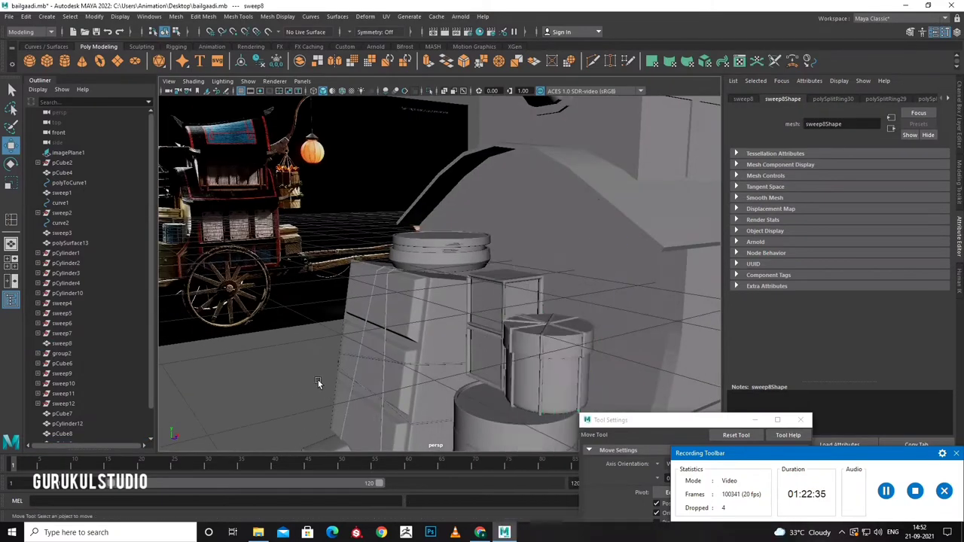
{"action": "key", "text": "ctrl+s"}
{"action": "mouse_move", "coordinate": [594, 271]}
{"action": "left_mouse_down", "text": "alt"}
{"action": "mouse_move", "coordinate": [479, 356]}
{"action": "mouse_move", "coordinate": [523, 330]}
{"action": "mouse_move", "coordinate": [424, 327]}
{"action": "mouse_move", "coordinate": [470, 405]}
{"action": "left_mouse_up", "text": "alt"}
{"action": "mouse_move", "coordinate": [302, 249]}
{"action": "left_mouse_down", "text": "alt"}
{"action": "mouse_move", "coordinate": [340, 302]}
{"action": "mouse_move", "coordinate": [409, 314]}
{"action": "mouse_move", "coordinate": [397, 318]}
{"action": "left_mouse_up", "text": "alt"}
{"action": "scroll", "coordinate": [409, 315], "scroll_direction": "up", "scroll_amount": 3}
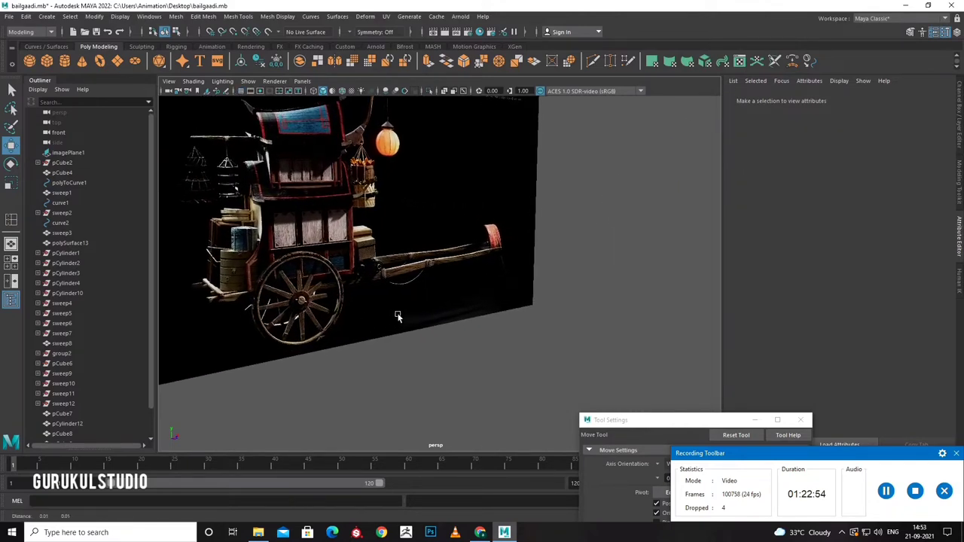
Maximise the front view and zoom in on the lantern pole in the reference.
{"action": "scroll", "coordinate": [398, 318], "scroll_direction": "down", "scroll_amount": 3}
{"action": "scroll", "coordinate": [458, 338], "scroll_direction": "down", "scroll_amount": 2}
{"action": "key", "text": "space"}
{"action": "key", "text": "space"}
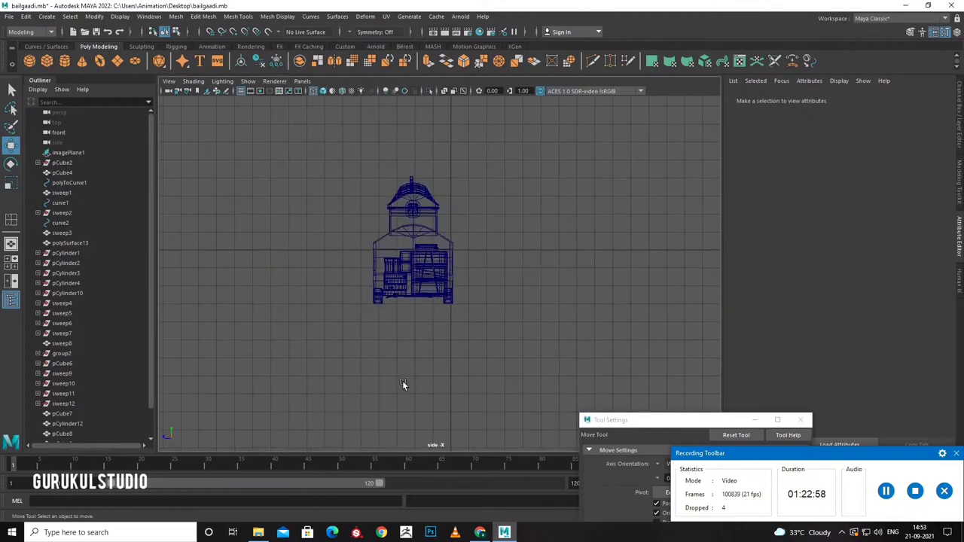
{"action": "key", "text": "space"}
{"action": "key", "text": "space"}
{"action": "scroll", "coordinate": [444, 362], "scroll_direction": "up", "scroll_amount": 3}
{"action": "scroll", "coordinate": [318, 371], "scroll_direction": "up", "scroll_amount": 2}
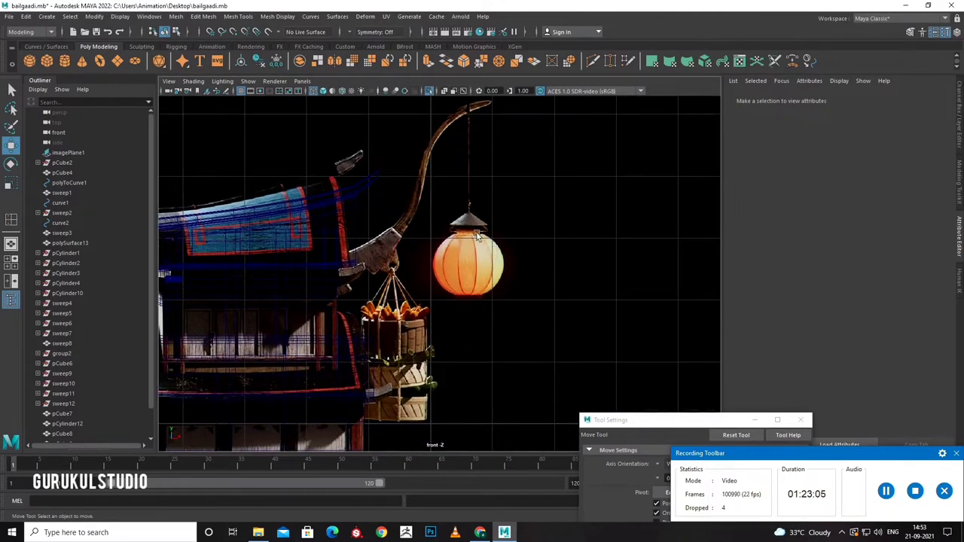
{"action": "middle_click_drag", "start_coordinate": [475, 238], "coordinate": [432, 285], "text": "alt"}
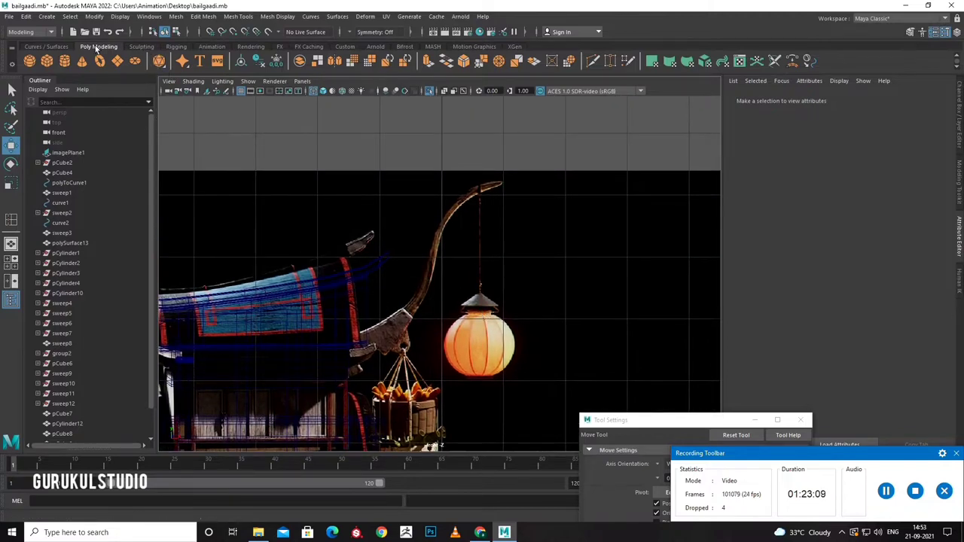
{"action": "scroll", "coordinate": [95, 45], "scroll_direction": "up", "scroll_amount": 1}
Draw an EP curve from the pole's tip down along the curved lantern pole.
{"action": "left_click", "coordinate": [81, 62]}
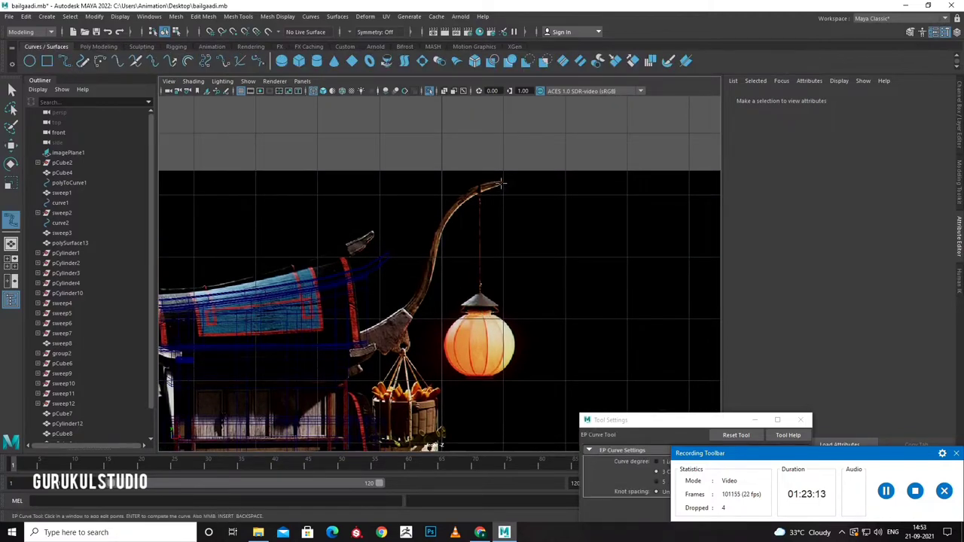
{"action": "left_click", "coordinate": [500, 182]}
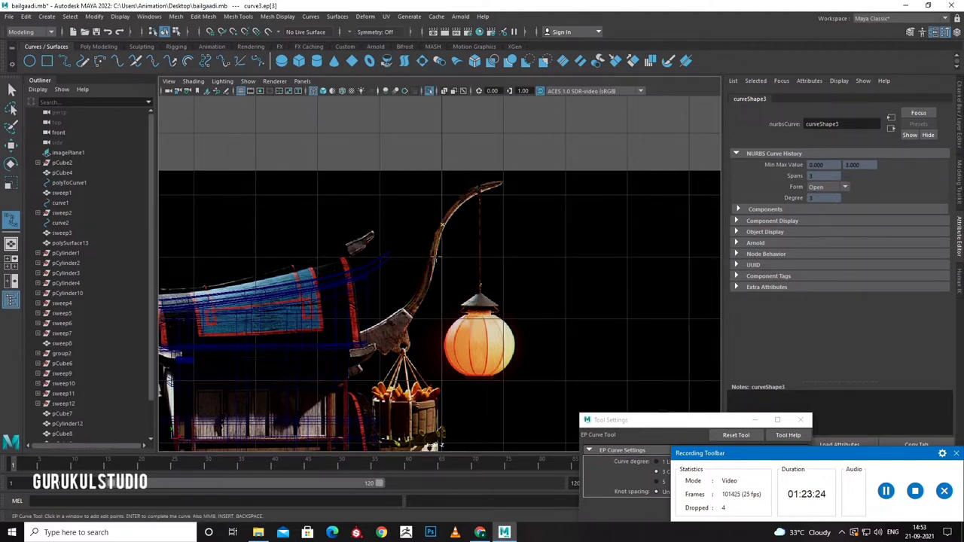
{"action": "left_click", "coordinate": [412, 307]}
{"action": "left_click", "coordinate": [344, 347]}
Sweep the pole curve into a mesh with a Rectangle profile.
{"action": "key", "text": "w"}
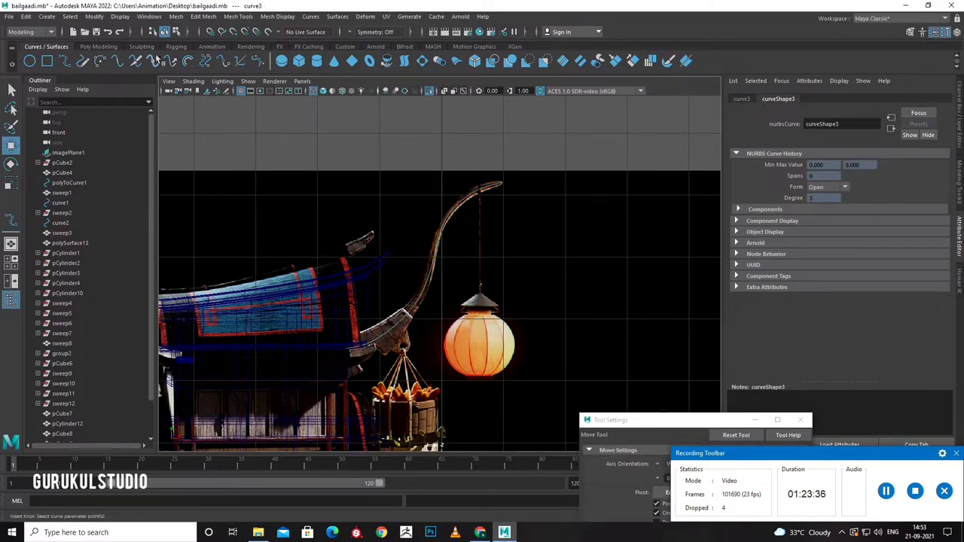
{"action": "left_click", "coordinate": [156, 61]}
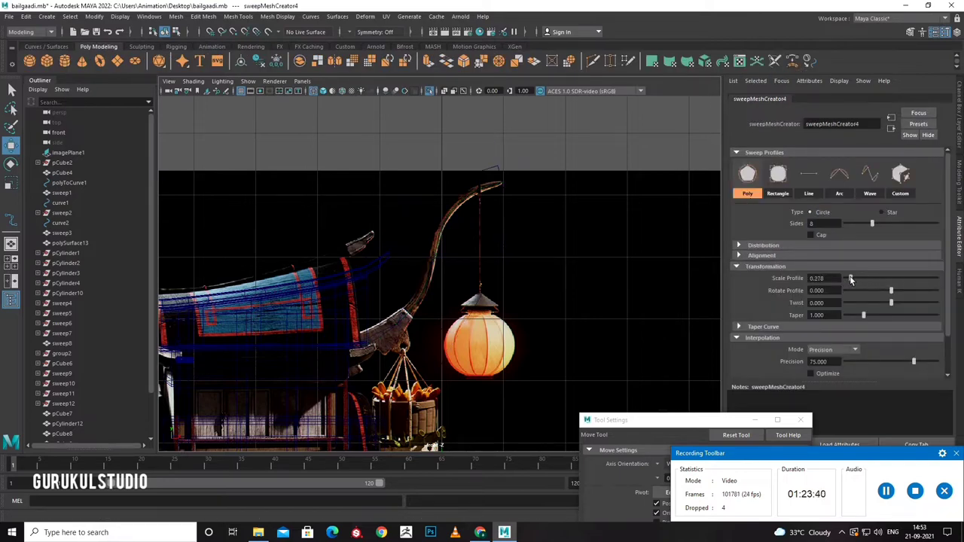
{"action": "left_click", "coordinate": [778, 176]}
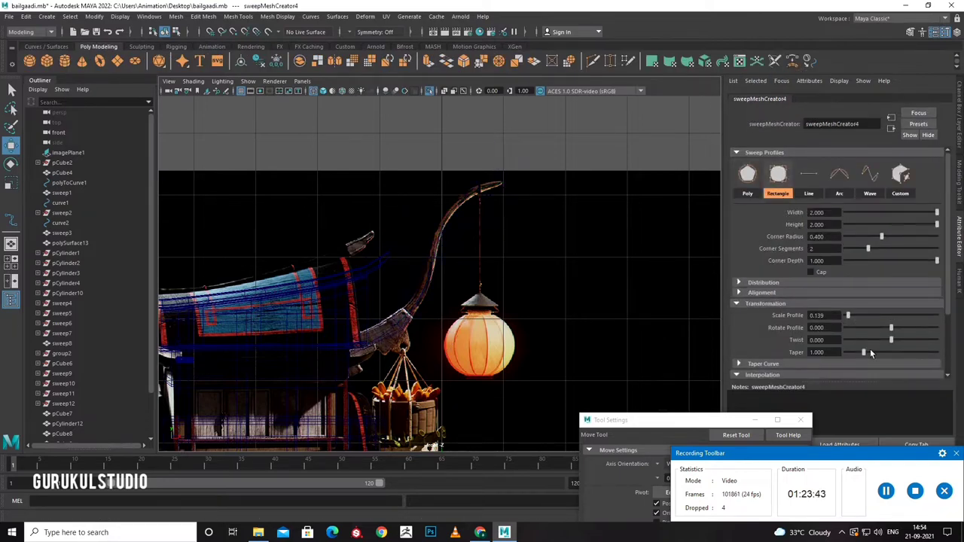
{"action": "left_click", "coordinate": [738, 374]}
{"action": "scroll", "coordinate": [828, 301], "scroll_direction": "down", "scroll_amount": 3}
{"action": "left_click", "coordinate": [833, 326]}
{"action": "left_click", "coordinate": [829, 337]}
{"action": "scroll", "coordinate": [466, 223], "scroll_direction": "up", "scroll_amount": 3}
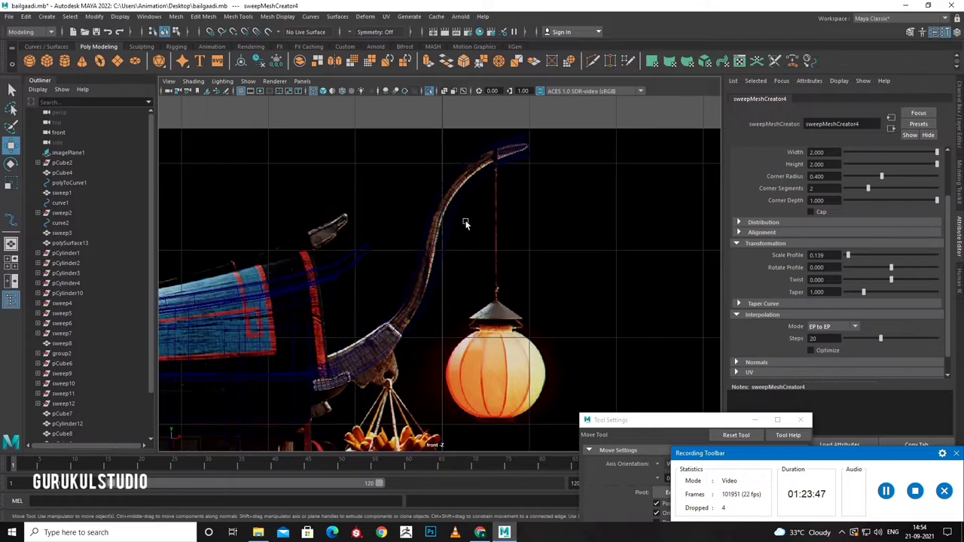
Set the sweep taper to 1.750 and move the taper curve point to 0.420/0.283.
{"action": "left_click_drag", "start_coordinate": [864, 292], "coordinate": [897, 300]}
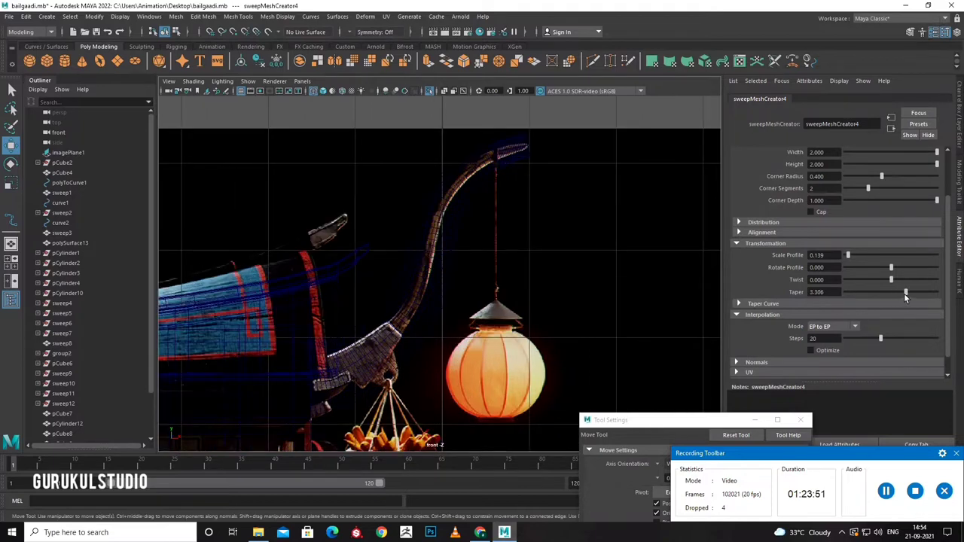
{"action": "left_click_drag", "start_coordinate": [878, 298], "coordinate": [877, 299]}
{"action": "scroll", "coordinate": [876, 325], "scroll_direction": "down", "scroll_amount": 1}
{"action": "left_click", "coordinate": [749, 283]}
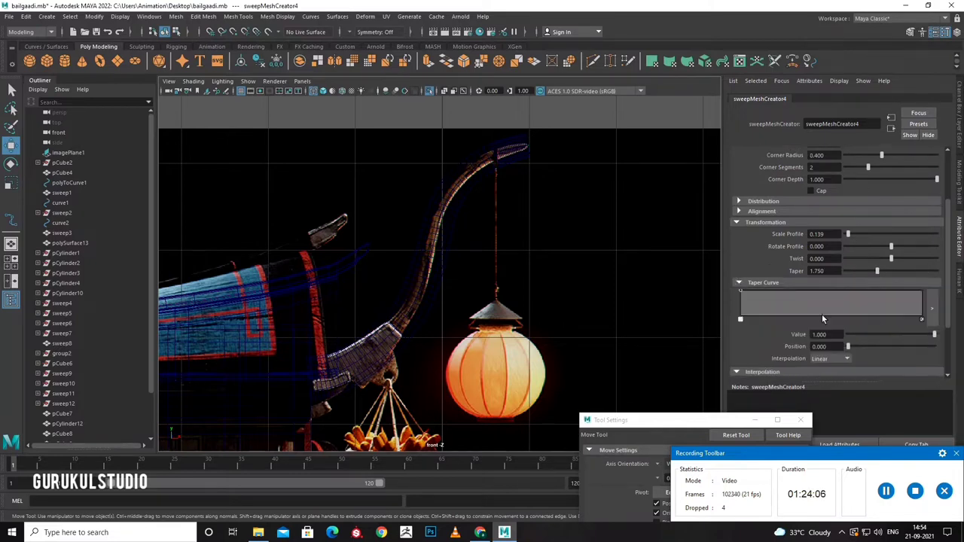
{"action": "mouse_move", "coordinate": [739, 293]}
{"action": "left_mouse_down"}
{"action": "mouse_move", "coordinate": [811, 294]}
{"action": "mouse_move", "coordinate": [791, 304]}
{"action": "left_mouse_up"}
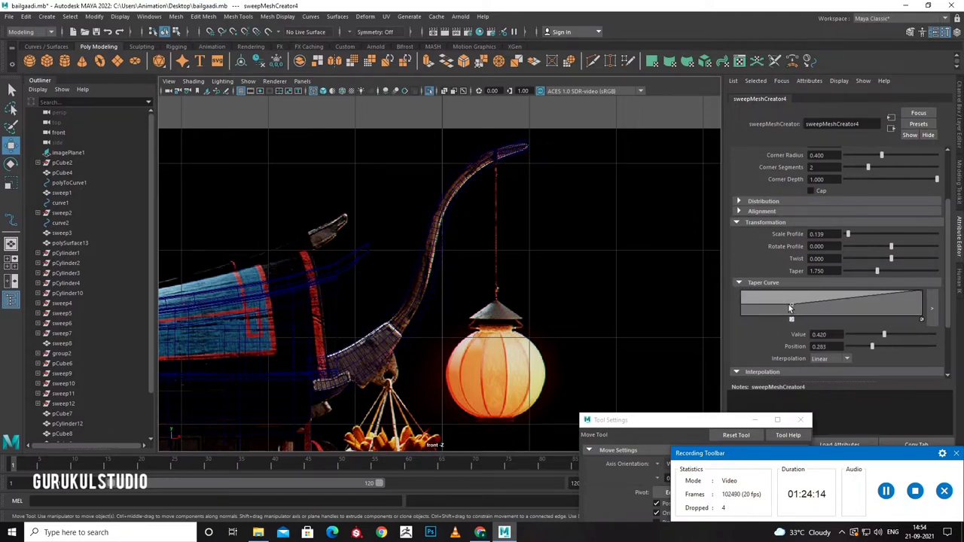
{"action": "right_click", "coordinate": [425, 313]}
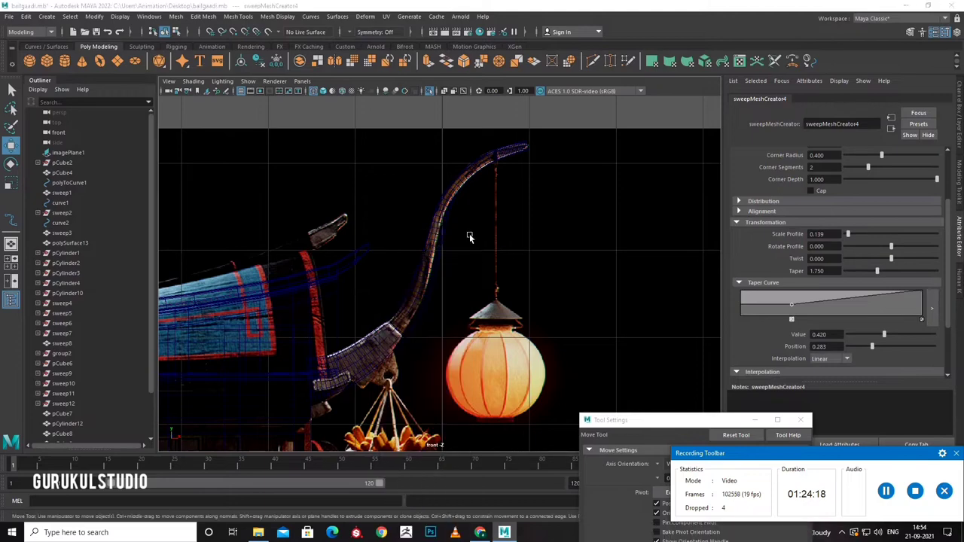
{"action": "key", "text": "space"}
{"action": "key", "text": "space"}
{"action": "left_click_drag", "start_coordinate": [493, 319], "coordinate": [413, 383], "text": "alt"}
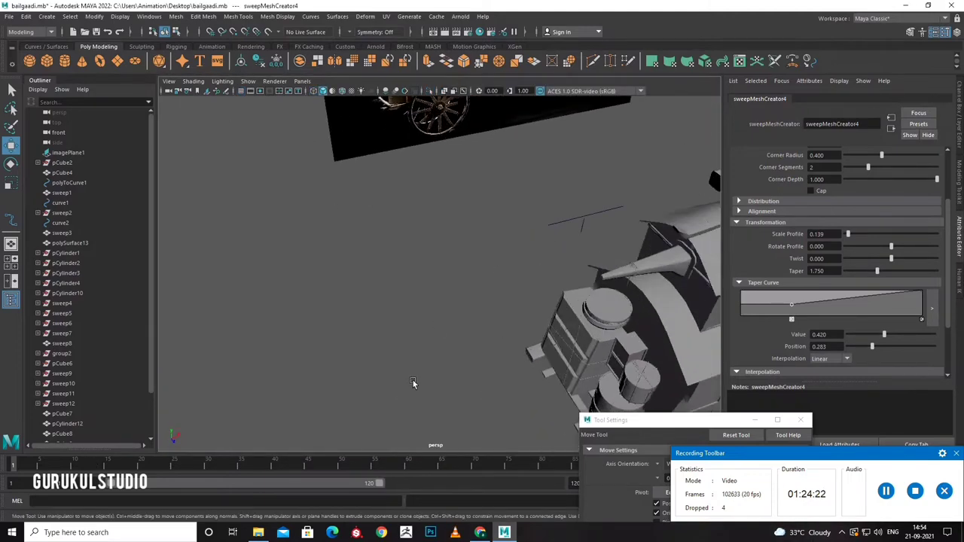
Lengthen the pole by moving its bottom edge loop downward.
{"action": "scroll", "coordinate": [414, 383], "scroll_direction": "up", "scroll_amount": 10}
{"action": "left_click_drag", "start_coordinate": [387, 342], "coordinate": [452, 241], "text": "alt"}
{"action": "left_click", "coordinate": [452, 241]}
{"action": "right_click_drag", "start_coordinate": [409, 251], "coordinate": [409, 226]}
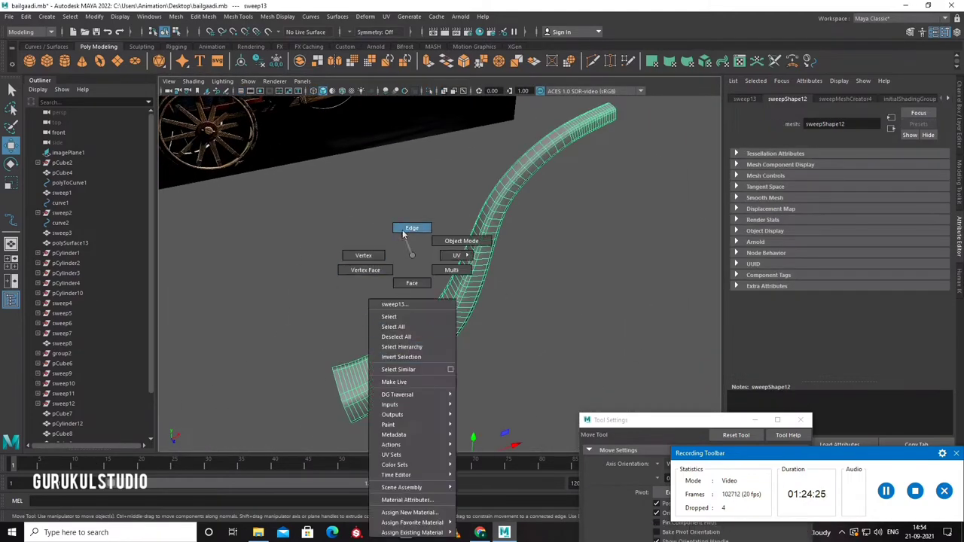
{"action": "left_click", "coordinate": [335, 385]}
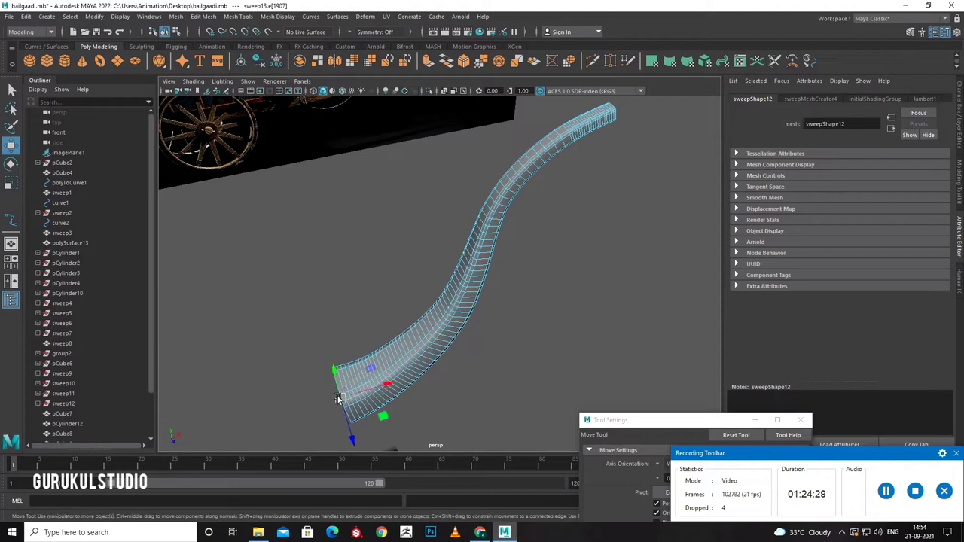
{"action": "left_click_drag", "start_coordinate": [345, 393], "coordinate": [349, 406]}
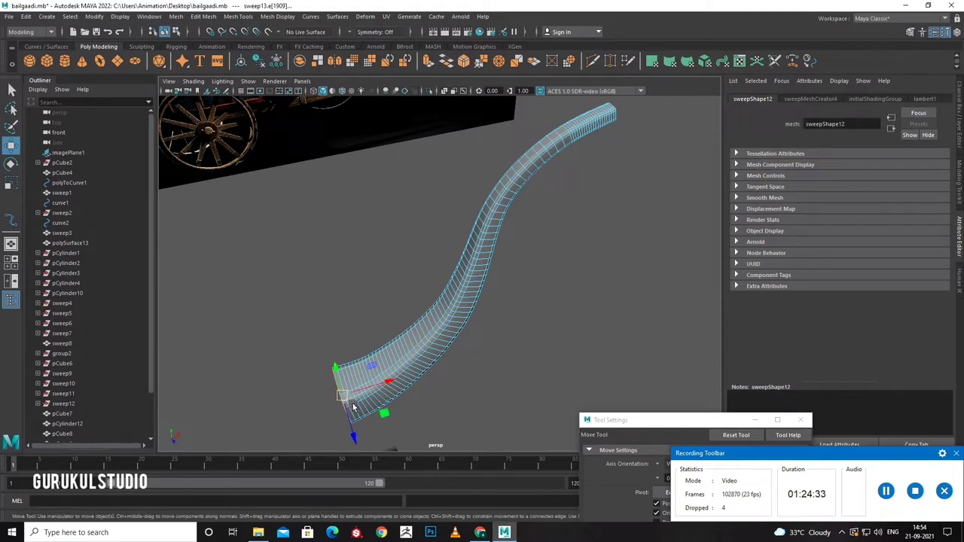
Fill Hole to cap both open ends of the pole tube.
{"action": "right_click_drag", "start_coordinate": [283, 345], "coordinate": [287, 477], "text": "shift"}
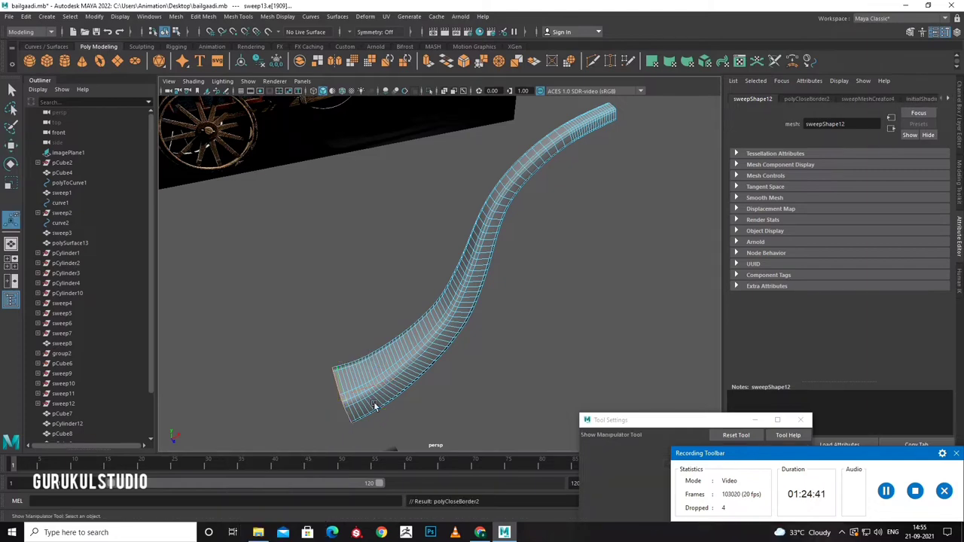
{"action": "left_click_drag", "start_coordinate": [372, 398], "coordinate": [480, 282], "text": "alt"}
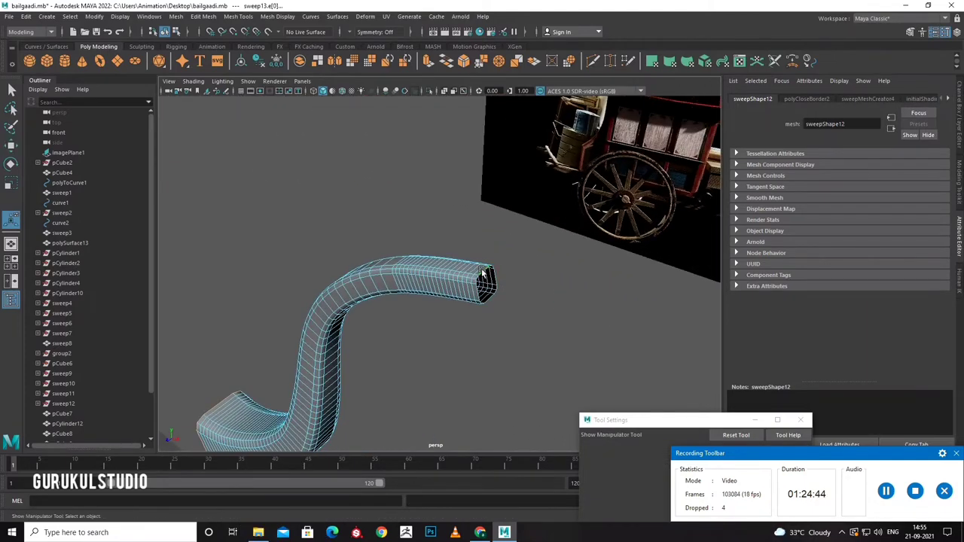
{"action": "right_click", "coordinate": [483, 274], "text": "shift"}
{"action": "right_click_drag", "start_coordinate": [483, 406], "coordinate": [482, 405], "text": "shift"}
{"action": "right_click", "coordinate": [491, 278]}
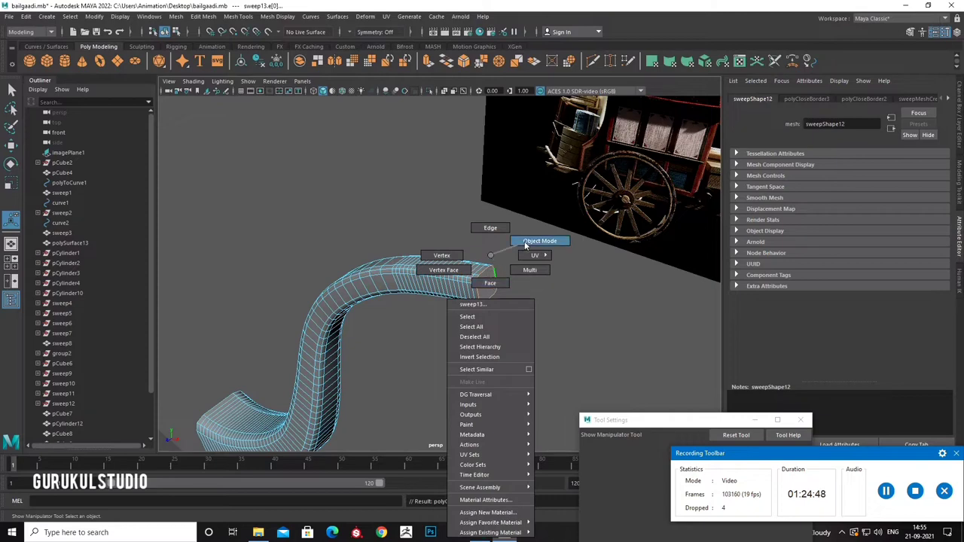
{"action": "right_click_drag", "start_coordinate": [524, 241], "coordinate": [524, 241]}
{"action": "mouse_move", "coordinate": [525, 241]}
{"action": "left_mouse_down", "text": "alt"}
{"action": "mouse_move", "coordinate": [426, 294]}
{"action": "mouse_move", "coordinate": [387, 279]}
{"action": "left_mouse_up", "text": "alt"}
Move the pole sweep onto the cart body and save the scene.
{"action": "key", "text": "w"}
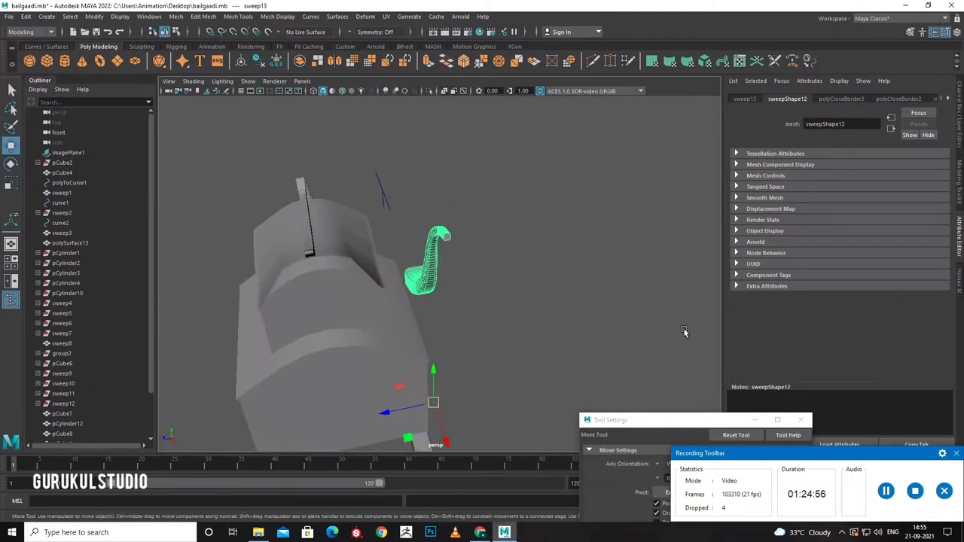
{"action": "mouse_move", "coordinate": [372, 274]}
{"action": "left_mouse_down"}
{"action": "mouse_move", "coordinate": [264, 285]}
{"action": "mouse_move", "coordinate": [447, 338]}
{"action": "mouse_move", "coordinate": [470, 313]}
{"action": "left_mouse_up"}
{"action": "key", "text": "super"}
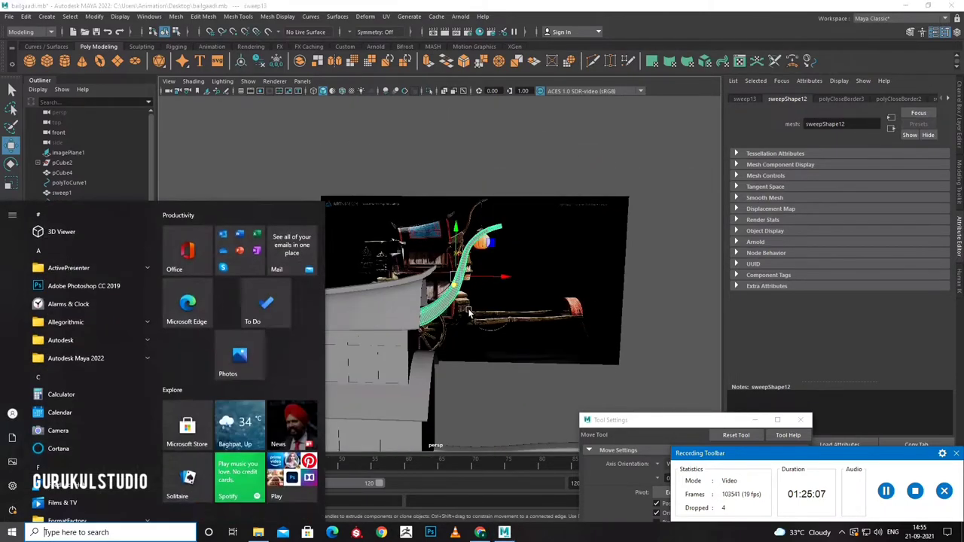
{"action": "key", "text": "Escape"}
{"action": "key", "text": "ctrl+s"}
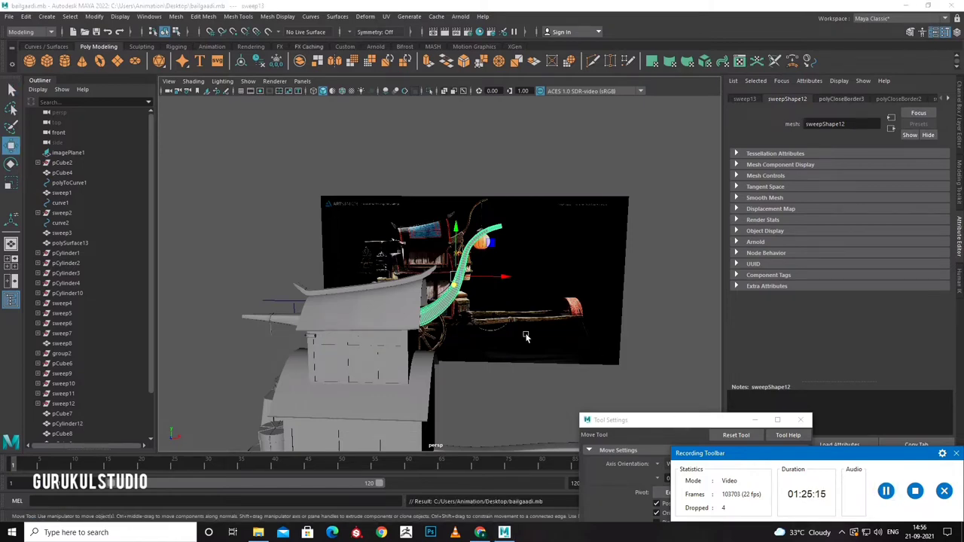
Delete the construction history of the pole and its path curve.
{"action": "mouse_move", "coordinate": [528, 344]}
{"action": "left_mouse_down", "text": "alt"}
{"action": "mouse_move", "coordinate": [512, 336]}
{"action": "mouse_move", "coordinate": [527, 334]}
{"action": "mouse_move", "coordinate": [494, 316]}
{"action": "left_mouse_up", "text": "alt"}
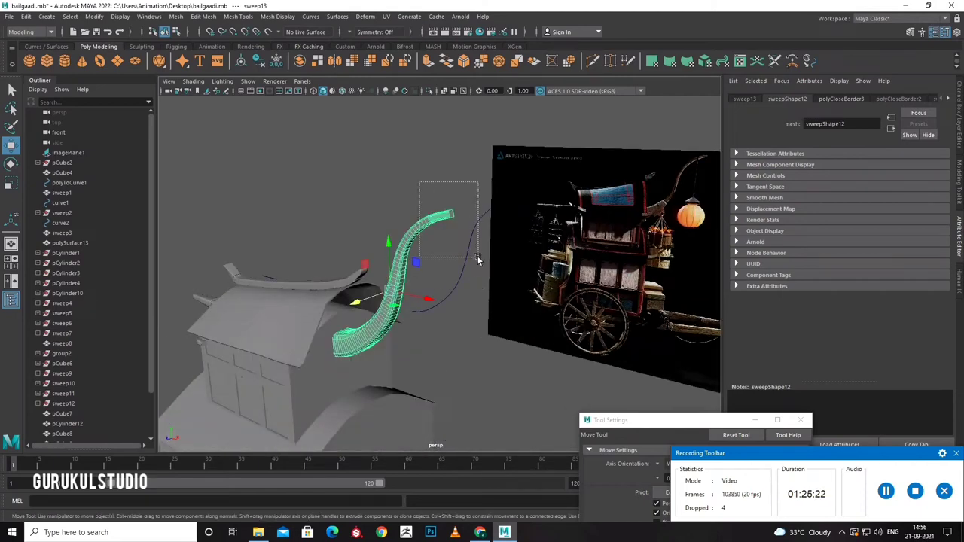
{"action": "left_click_drag", "start_coordinate": [477, 259], "coordinate": [479, 260]}
{"action": "left_click", "coordinate": [54, 18]}
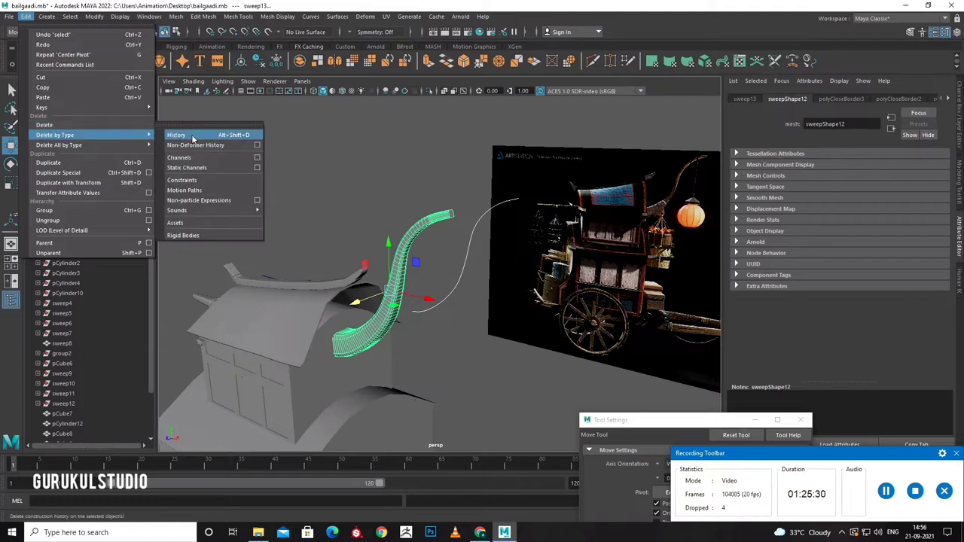
{"action": "left_click", "coordinate": [826, 63]}
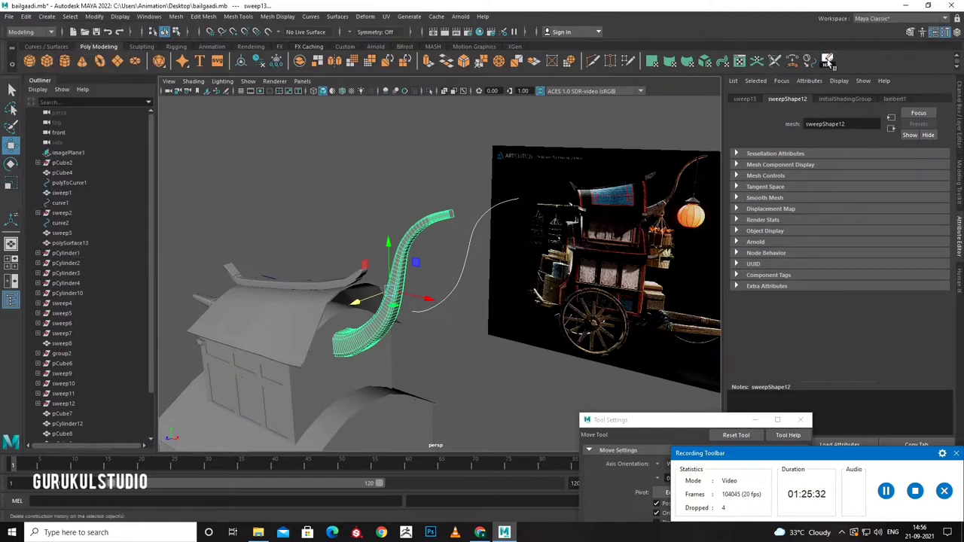
{"action": "left_click", "coordinate": [464, 239]}
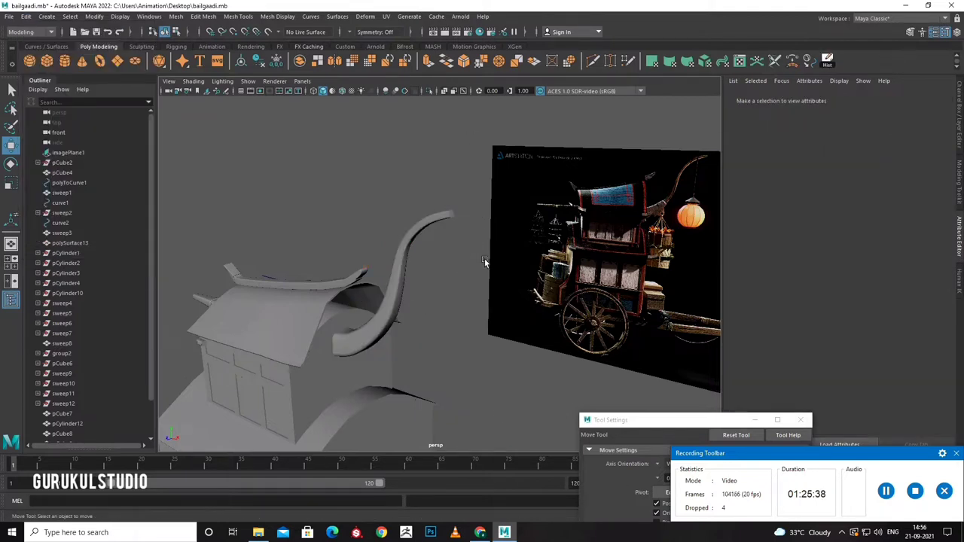
Duplicate a ring of faces near the pole tip as a separate band piece.
{"action": "left_click_drag", "start_coordinate": [484, 259], "coordinate": [476, 352], "text": "alt"}
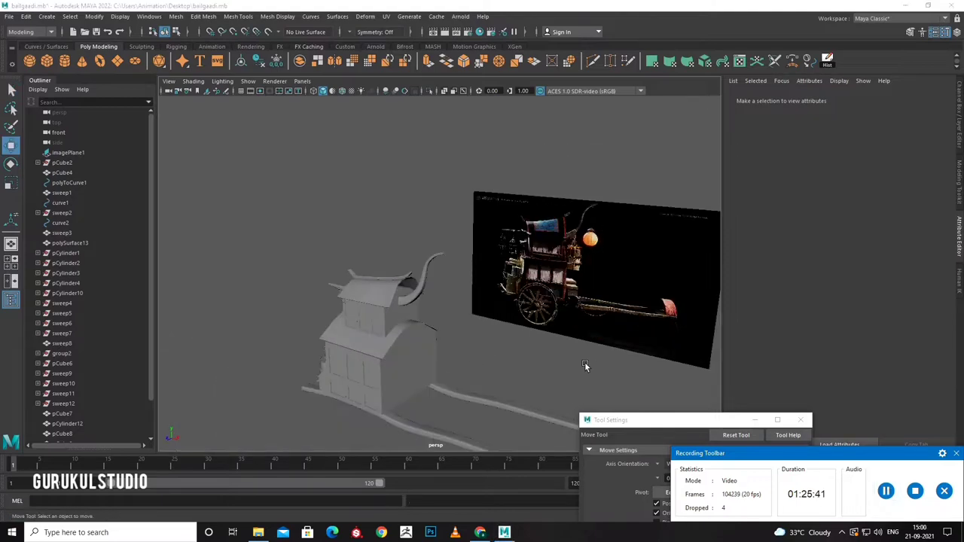
{"action": "key", "text": "space"}
{"action": "key", "text": "space"}
{"action": "scroll", "coordinate": [549, 338], "scroll_direction": "up", "scroll_amount": 3}
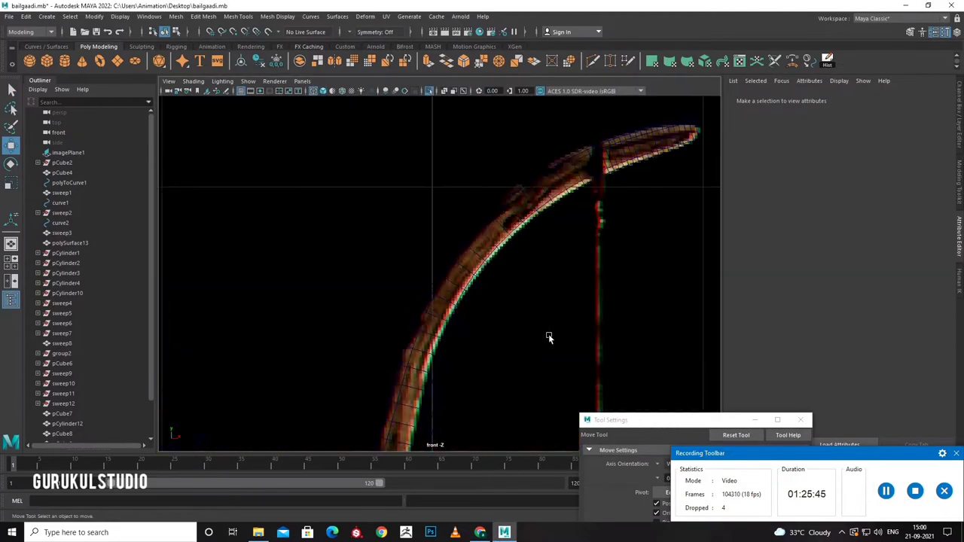
{"action": "scroll", "coordinate": [548, 338], "scroll_direction": "up", "scroll_amount": 2}
{"action": "right_click", "coordinate": [576, 211]}
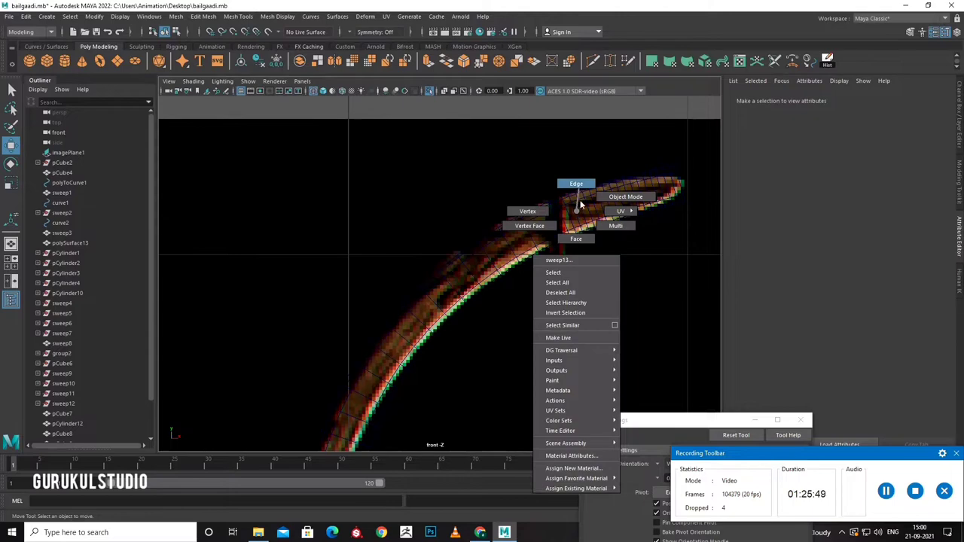
{"action": "left_click", "coordinate": [580, 204]}
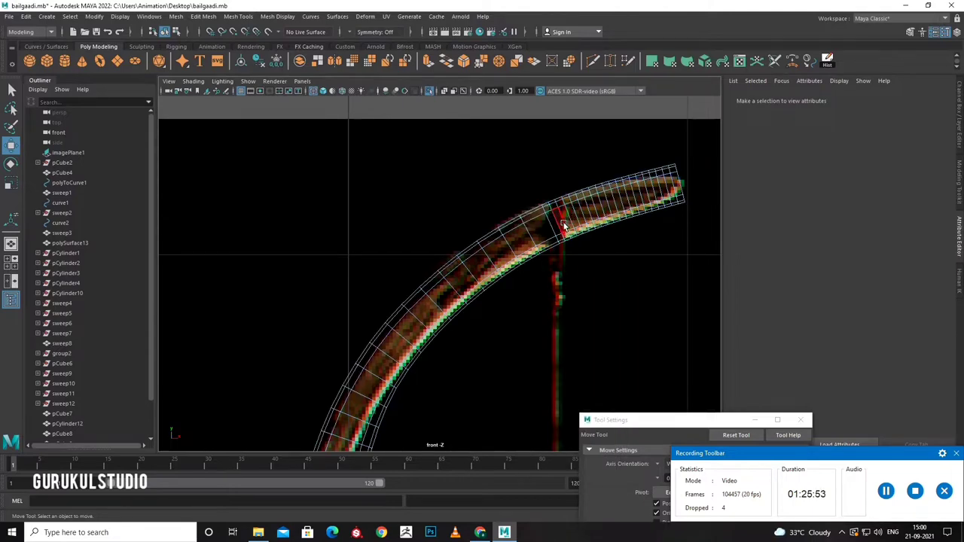
{"action": "left_click", "coordinate": [561, 225]}
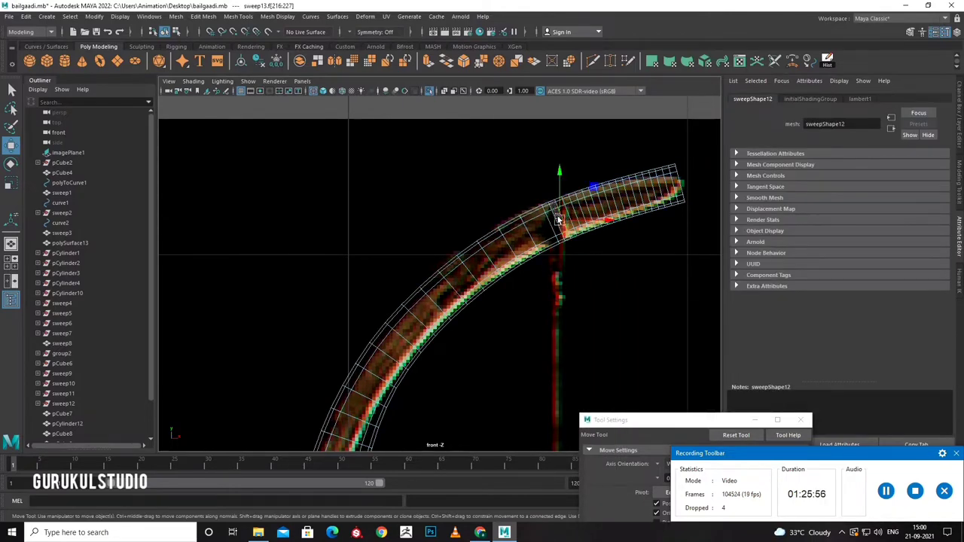
{"action": "right_click_drag", "start_coordinate": [559, 220], "coordinate": [557, 338], "text": "shift"}
Rotate the duplicated band upright and shift it slightly left along the pole.
{"action": "right_click", "coordinate": [610, 181]}
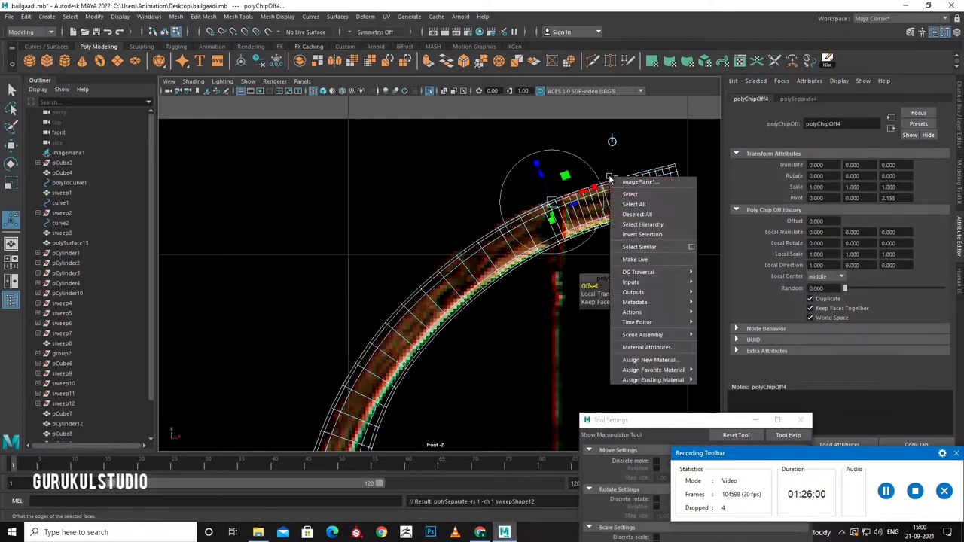
{"action": "left_click", "coordinate": [676, 155]}
{"action": "key", "text": "q"}
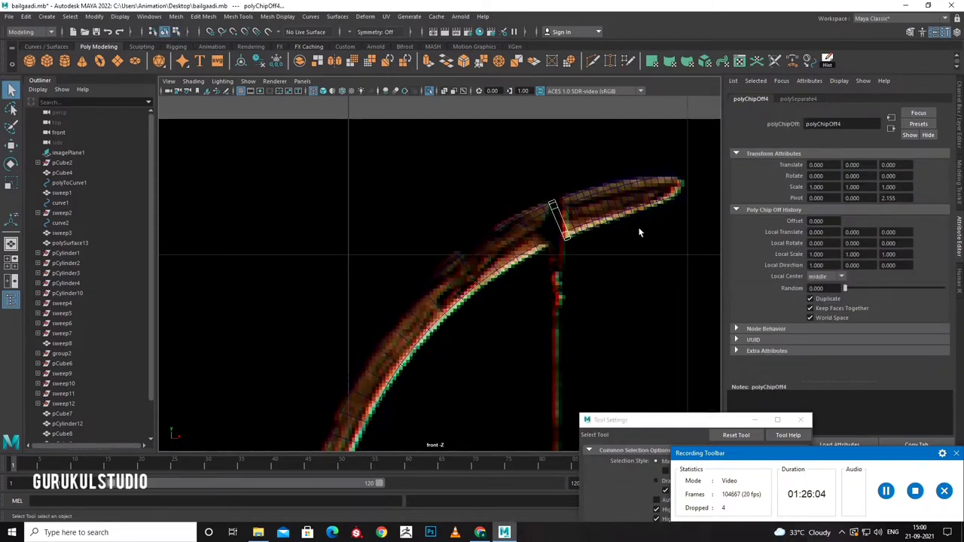
{"action": "key", "text": "r"}
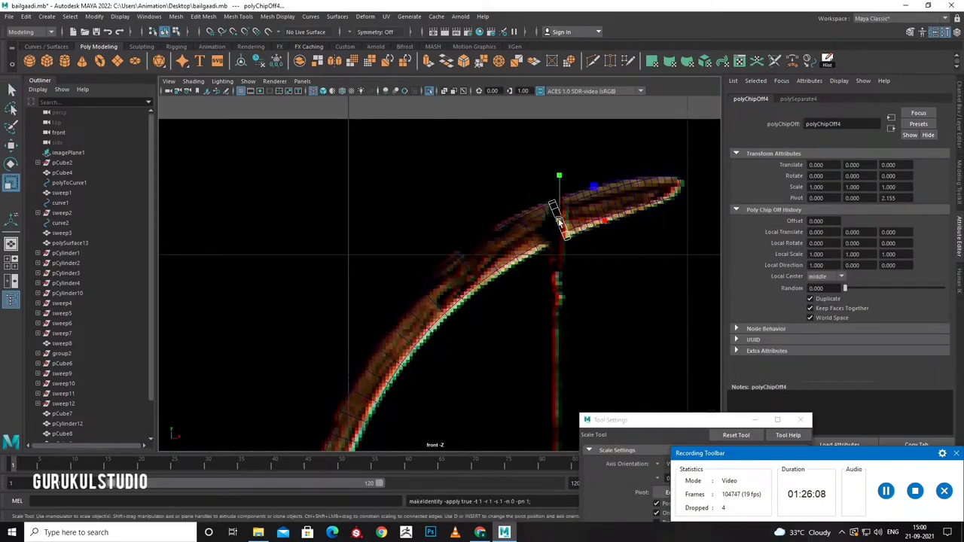
{"action": "key", "text": "e"}
{"action": "left_click_drag", "start_coordinate": [578, 189], "coordinate": [597, 202]}
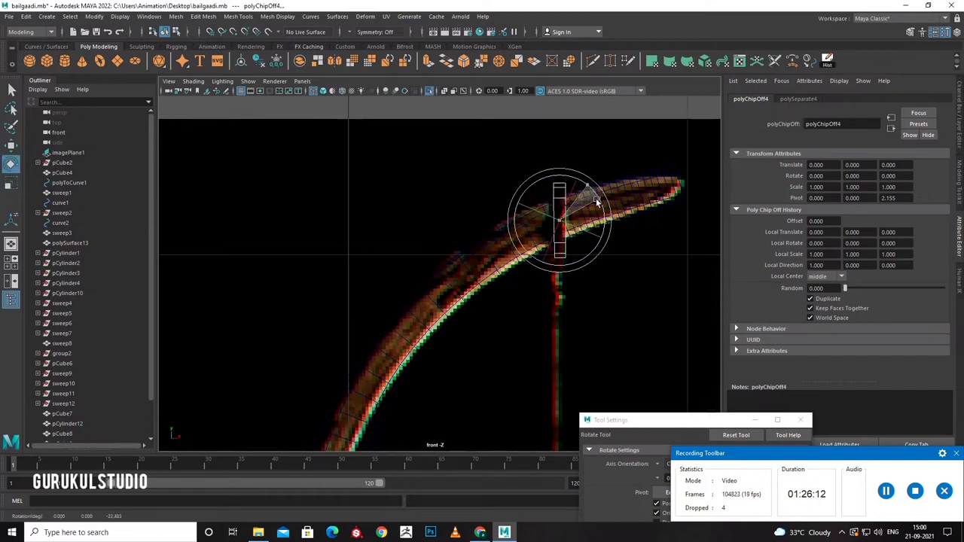
{"action": "key", "text": "w"}
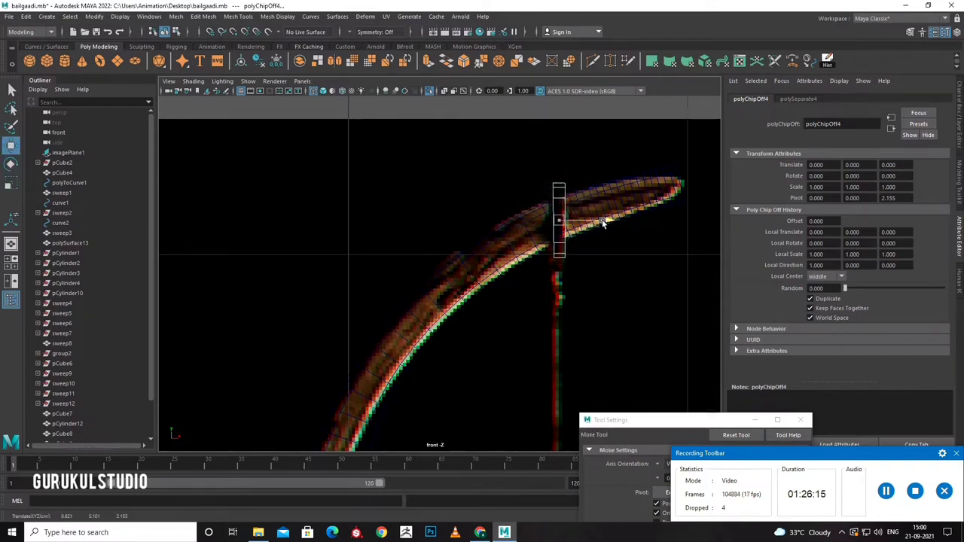
{"action": "left_click_drag", "start_coordinate": [602, 217], "coordinate": [599, 224]}
In perspective, extrude a face on the strap and scale it down into a narrower strip.
{"action": "key", "text": "space"}
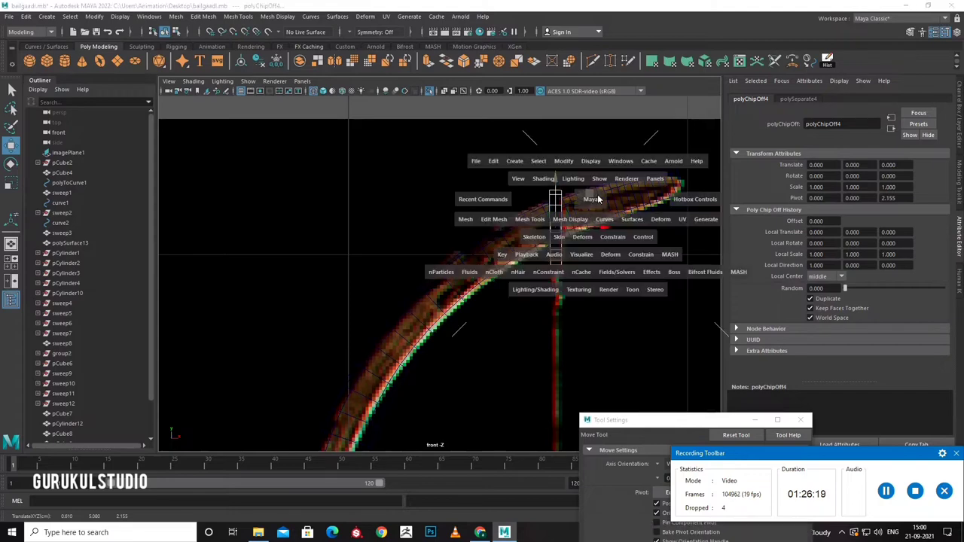
{"action": "left_click", "coordinate": [570, 205]}
{"action": "scroll", "coordinate": [529, 188], "scroll_direction": "up", "scroll_amount": 5}
{"action": "left_click_drag", "start_coordinate": [529, 188], "coordinate": [600, 378], "text": "alt"}
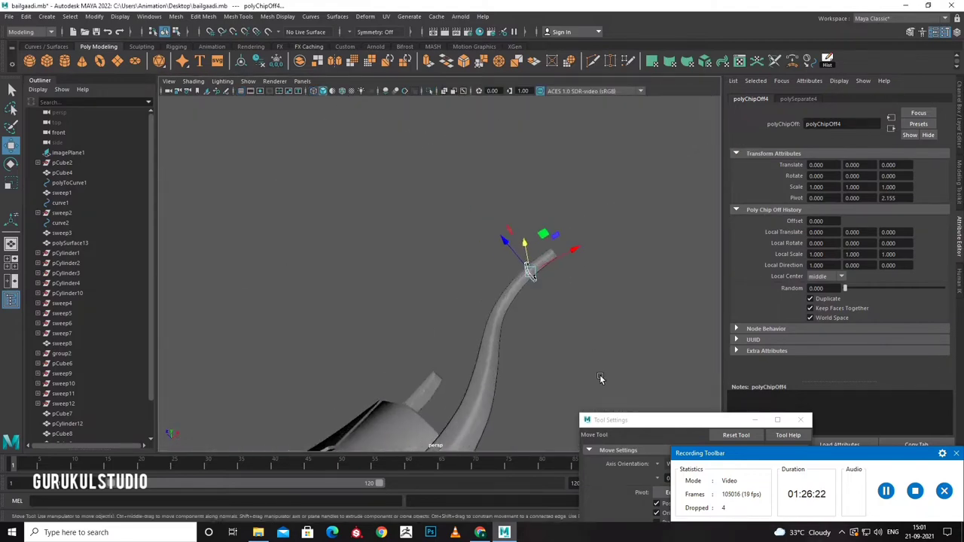
{"action": "scroll", "coordinate": [548, 291], "scroll_direction": "up", "scroll_amount": 4}
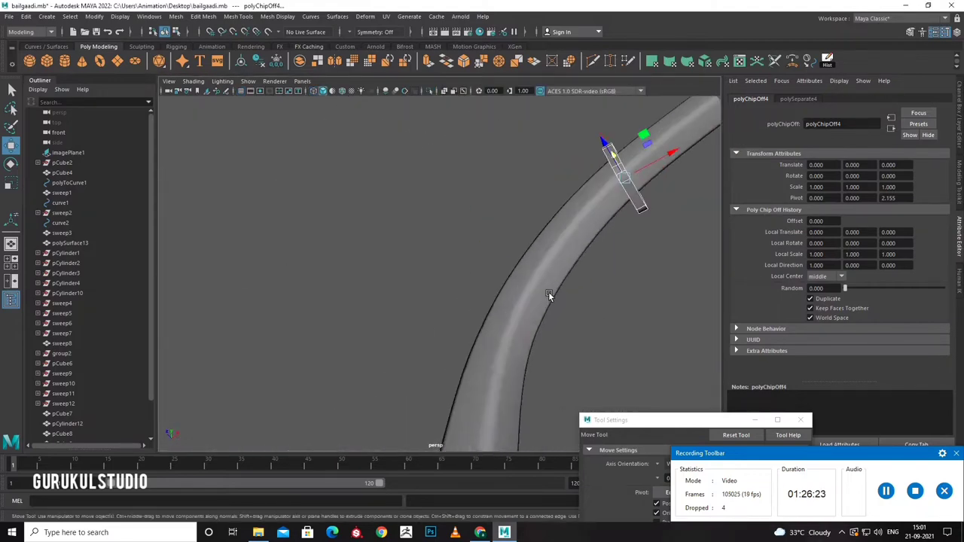
{"action": "scroll", "coordinate": [548, 291], "scroll_direction": "up", "scroll_amount": 4}
{"action": "left_click", "coordinate": [581, 247]}
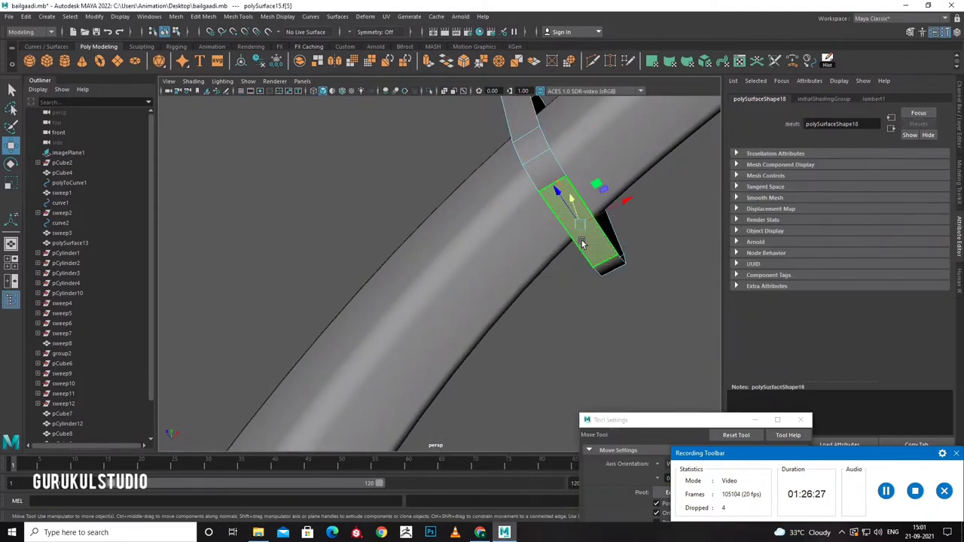
{"action": "key", "text": "ctrl+e"}
{"action": "mouse_move", "coordinate": [572, 216]}
{"action": "left_mouse_down"}
{"action": "mouse_move", "coordinate": [565, 203]}
{"action": "mouse_move", "coordinate": [614, 208]}
{"action": "mouse_move", "coordinate": [572, 241]}
{"action": "mouse_move", "coordinate": [560, 298]}
{"action": "mouse_move", "coordinate": [570, 386]}
{"action": "left_mouse_up"}
Extrude the strip twice more, pulling it down into a long hanging bar.
{"action": "key", "text": "ctrl+e"}
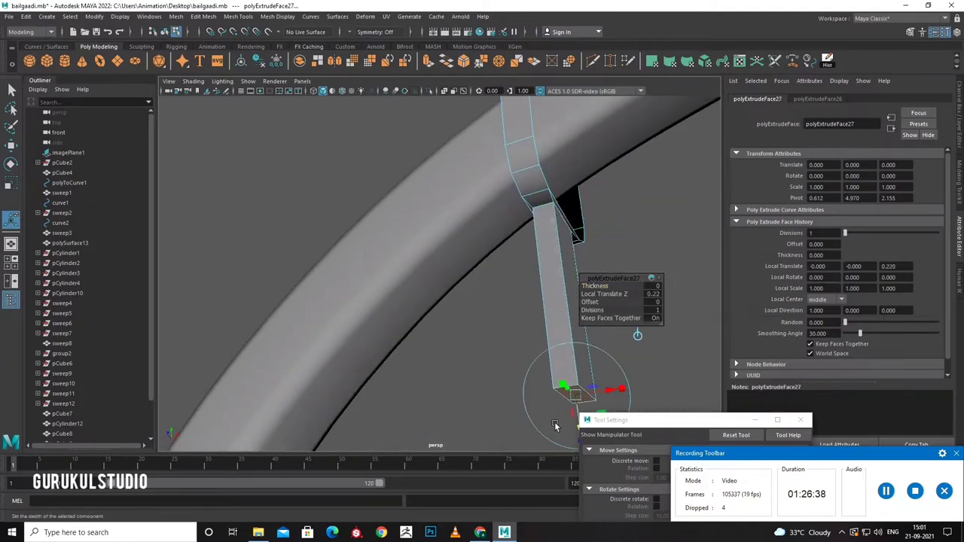
{"action": "mouse_move", "coordinate": [570, 385]}
{"action": "right_mouse_down", "text": "alt"}
{"action": "mouse_move", "coordinate": [528, 339]}
{"action": "mouse_move", "coordinate": [499, 282]}
{"action": "right_mouse_up", "text": "alt"}
{"action": "mouse_move", "coordinate": [498, 282]}
{"action": "left_mouse_down"}
{"action": "mouse_move", "coordinate": [504, 218]}
{"action": "mouse_move", "coordinate": [512, 365]}
{"action": "left_mouse_up"}
{"action": "key", "text": "ctrl+e"}
Apply a Shrink Wrap deformer and change the shrinkWrap2 projection settings.
{"action": "key", "text": "q"}
{"action": "key", "text": "F8"}
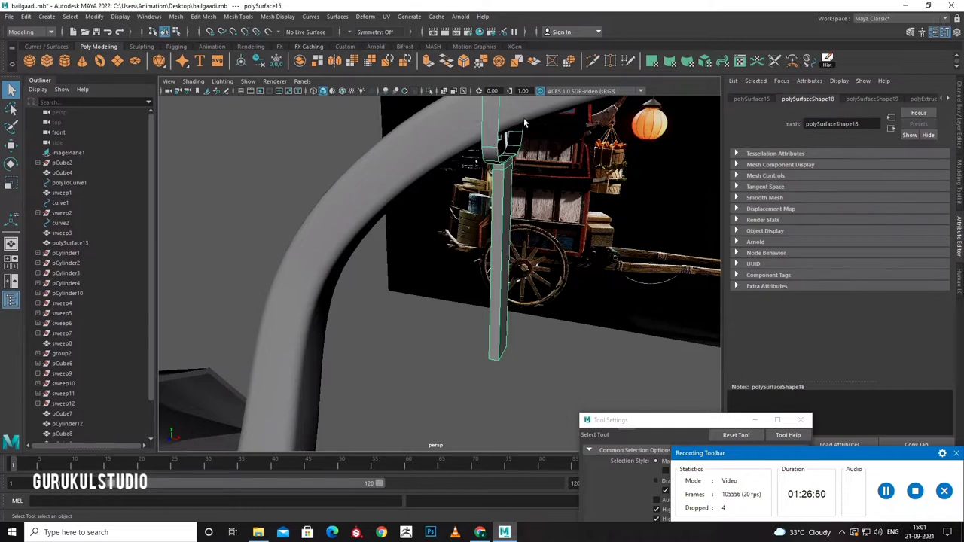
{"action": "left_click", "coordinate": [368, 16]}
{"action": "left_click", "coordinate": [430, 128]}
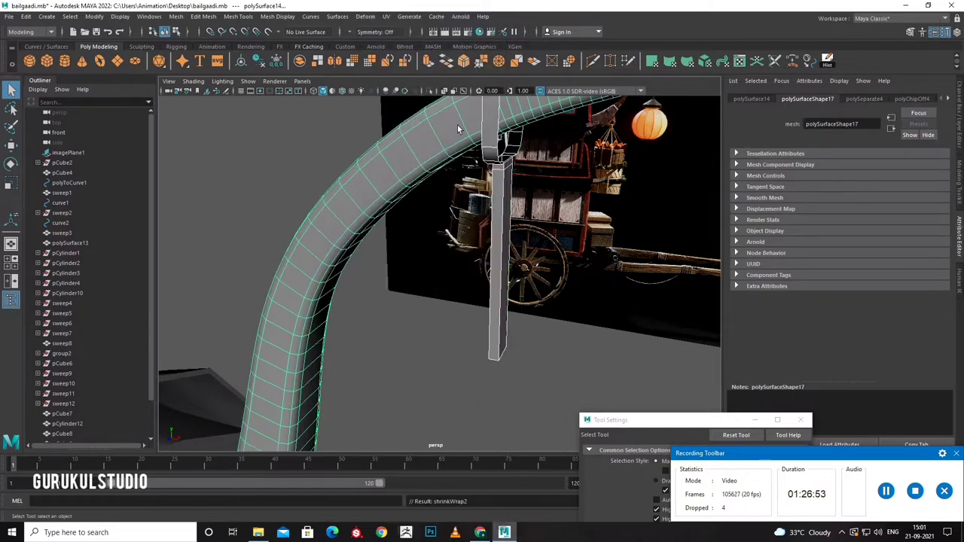
{"action": "left_click", "coordinate": [950, 100]}
{"action": "left_click", "coordinate": [879, 99]}
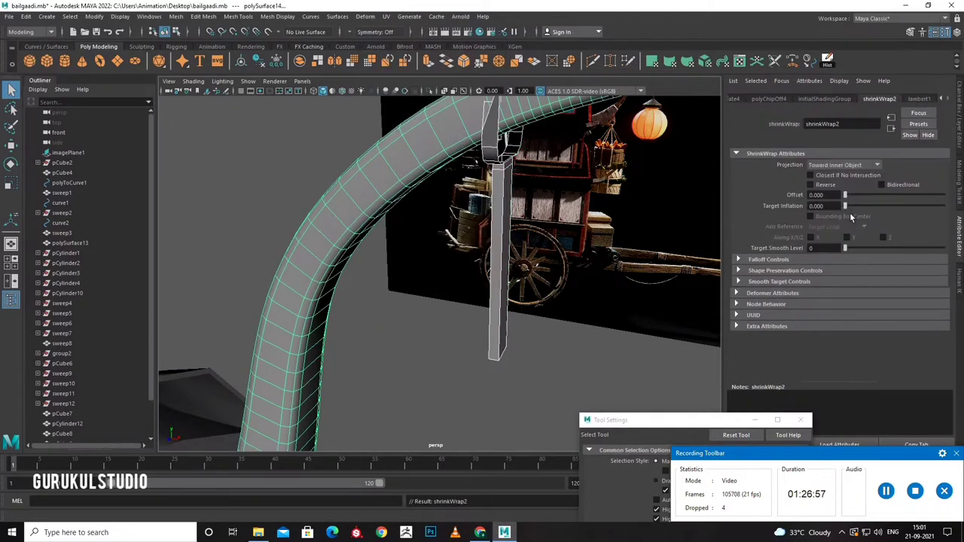
{"action": "left_click", "coordinate": [849, 164]}
{"action": "left_click", "coordinate": [842, 216]}
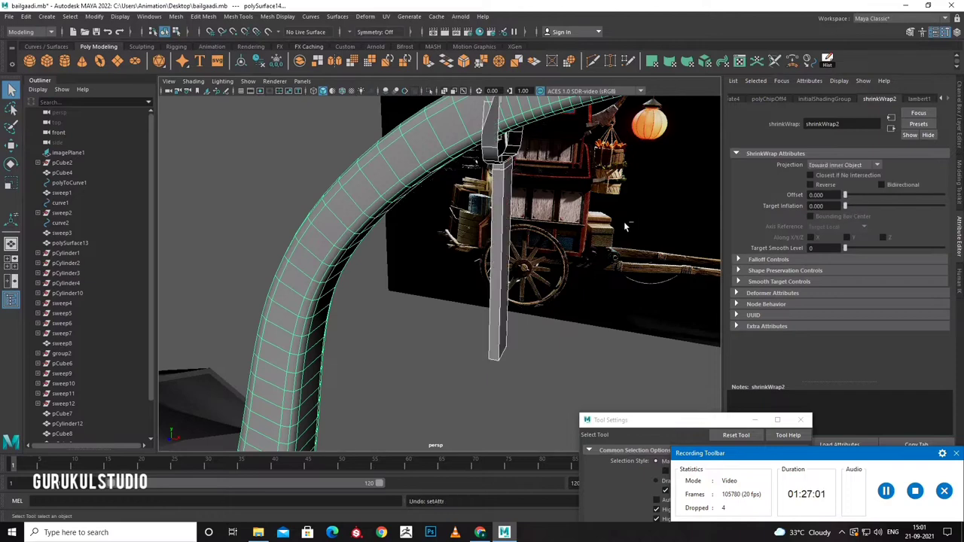
Extrude the strap's face loop and push it inward so it wraps around the pole.
{"action": "left_click", "coordinate": [500, 226]}
{"action": "mouse_move", "coordinate": [563, 223]}
{"action": "left_mouse_down", "text": "alt"}
{"action": "mouse_move", "coordinate": [572, 213]}
{"action": "mouse_move", "coordinate": [551, 286]}
{"action": "mouse_move", "coordinate": [515, 264]}
{"action": "left_mouse_up", "text": "alt"}
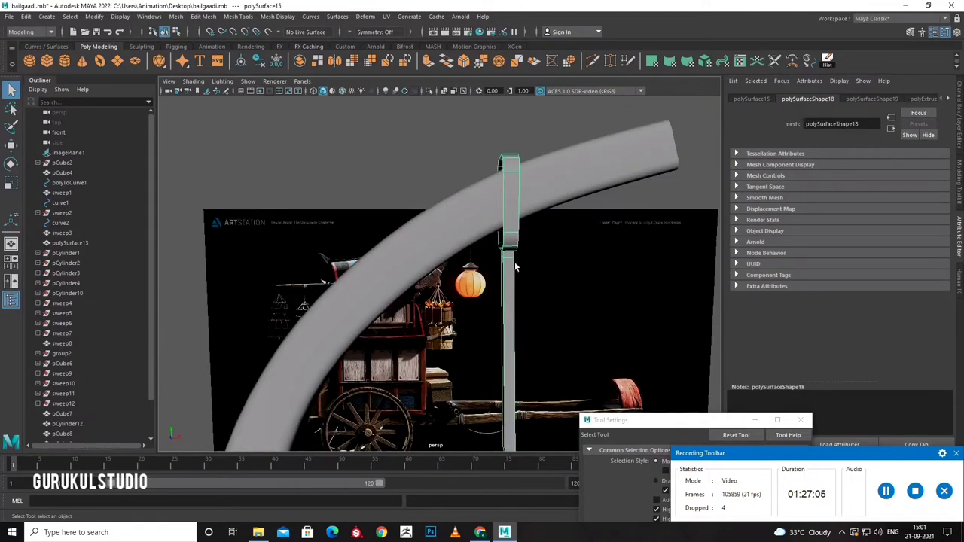
{"action": "key", "text": "space"}
{"action": "key", "text": "space"}
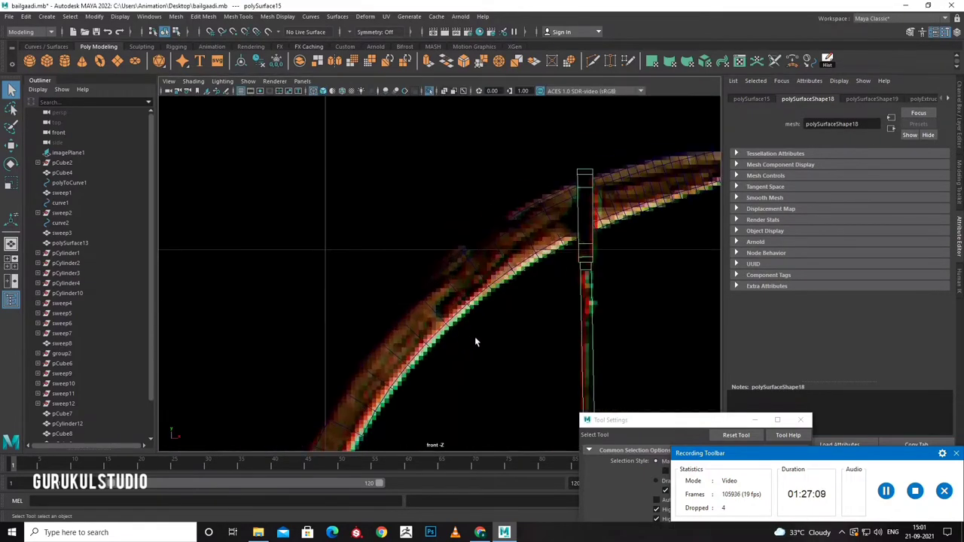
{"action": "key", "text": "space"}
{"action": "key", "text": "space"}
{"action": "key", "text": "space"}
{"action": "scroll", "coordinate": [637, 158], "scroll_direction": "up", "scroll_amount": 3}
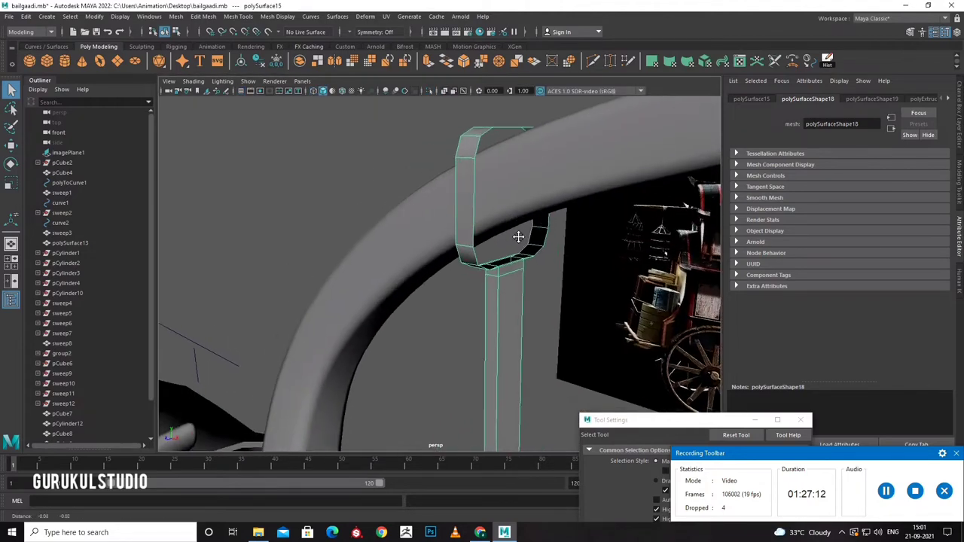
{"action": "mouse_move", "coordinate": [572, 249]}
{"action": "left_mouse_down", "text": "alt"}
{"action": "mouse_move", "coordinate": [508, 236]}
{"action": "mouse_move", "coordinate": [551, 249]}
{"action": "left_mouse_up", "text": "alt"}
{"action": "key", "text": "ctrl+e"}
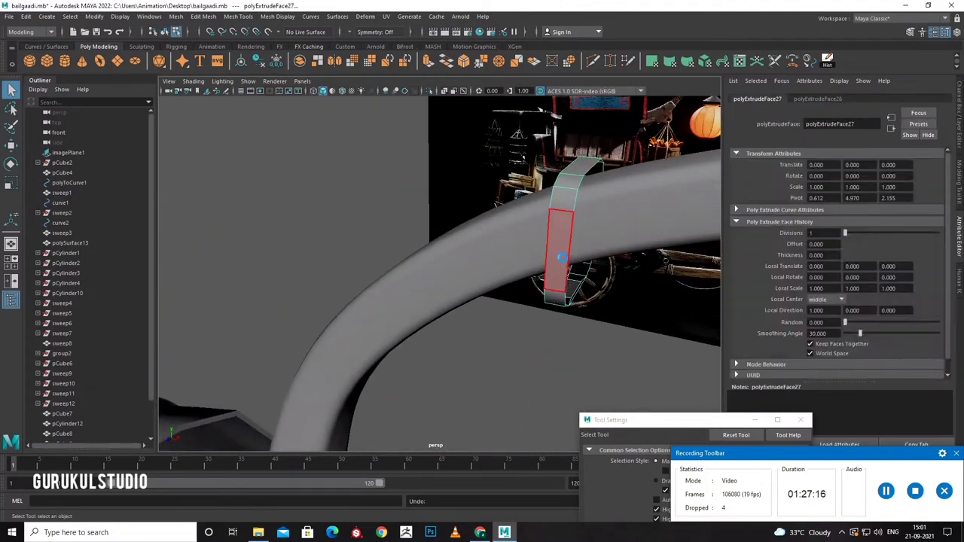
{"action": "right_click_drag", "start_coordinate": [578, 256], "coordinate": [626, 241]}
{"action": "right_click", "coordinate": [577, 256]}
{"action": "key", "text": "ctrl+z"}
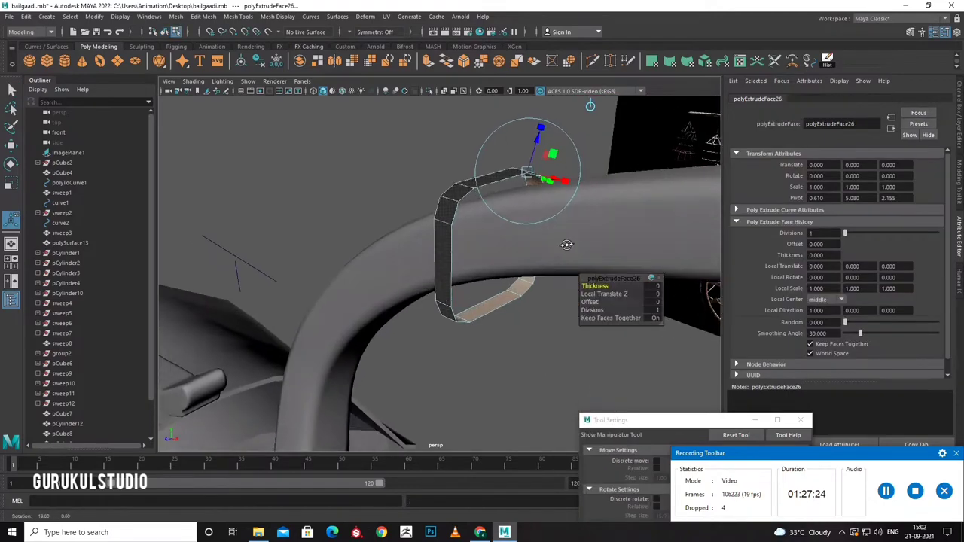
{"action": "left_click_drag", "start_coordinate": [533, 141], "coordinate": [519, 180]}
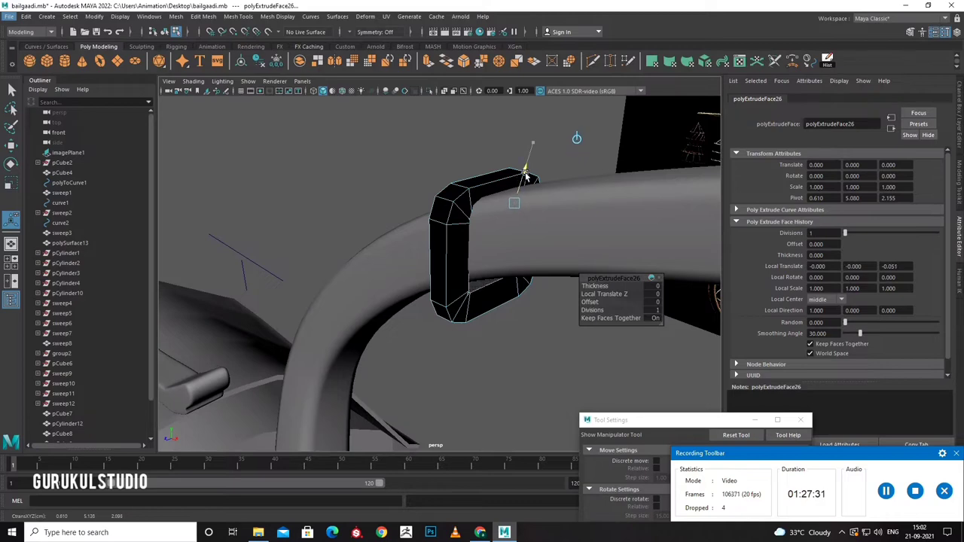
Move the ring slightly down and tilt it to follow the pole's curve.
{"action": "key", "text": "w"}
{"action": "mouse_move", "coordinate": [520, 181]}
{"action": "left_mouse_down", "text": "alt"}
{"action": "mouse_move", "coordinate": [550, 172]}
{"action": "mouse_move", "coordinate": [577, 204]}
{"action": "mouse_move", "coordinate": [615, 198]}
{"action": "left_mouse_up", "text": "alt"}
{"action": "mouse_move", "coordinate": [582, 128]}
{"action": "left_mouse_down"}
{"action": "mouse_move", "coordinate": [562, 181]}
{"action": "mouse_move", "coordinate": [599, 197]}
{"action": "mouse_move", "coordinate": [612, 167]}
{"action": "left_mouse_up"}
{"action": "key", "text": "r"}
{"action": "key", "text": "w"}
{"action": "key", "text": "e"}
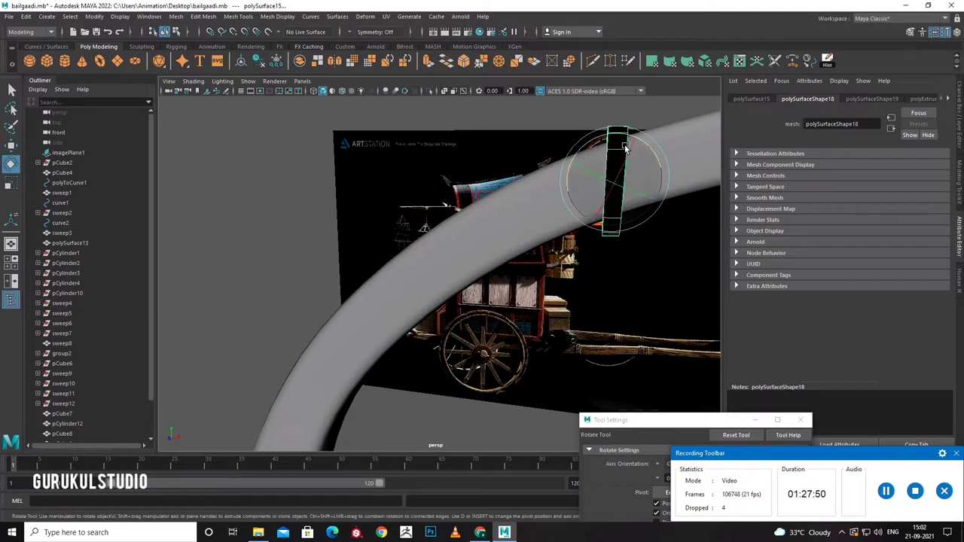
{"action": "left_click_drag", "start_coordinate": [622, 155], "coordinate": [573, 211], "text": "alt"}
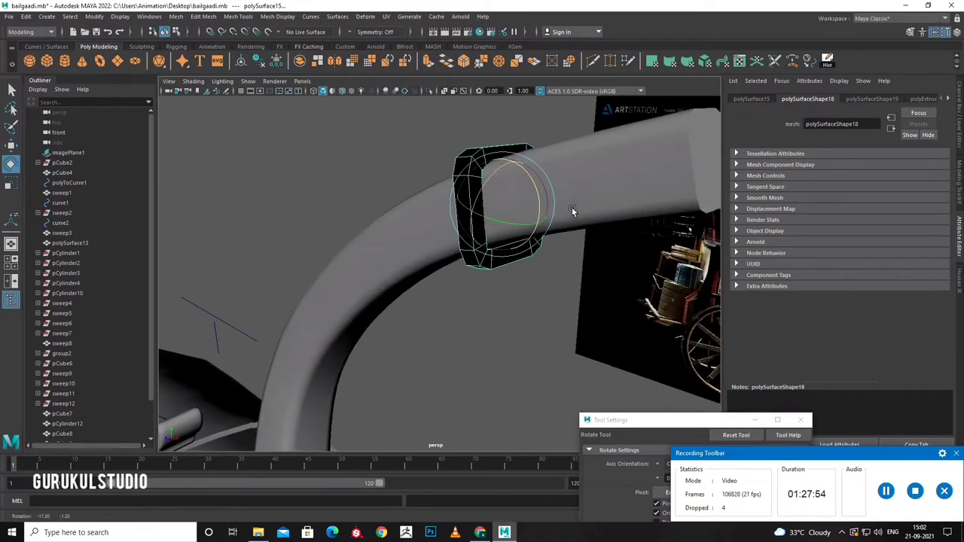
{"action": "mouse_move", "coordinate": [527, 183]}
{"action": "left_mouse_down"}
{"action": "mouse_move", "coordinate": [537, 181]}
{"action": "mouse_move", "coordinate": [502, 177]}
{"action": "mouse_move", "coordinate": [501, 198]}
{"action": "mouse_move", "coordinate": [502, 184]}
{"action": "left_mouse_up"}
{"action": "key", "text": "w"}
{"action": "key", "text": "w"}
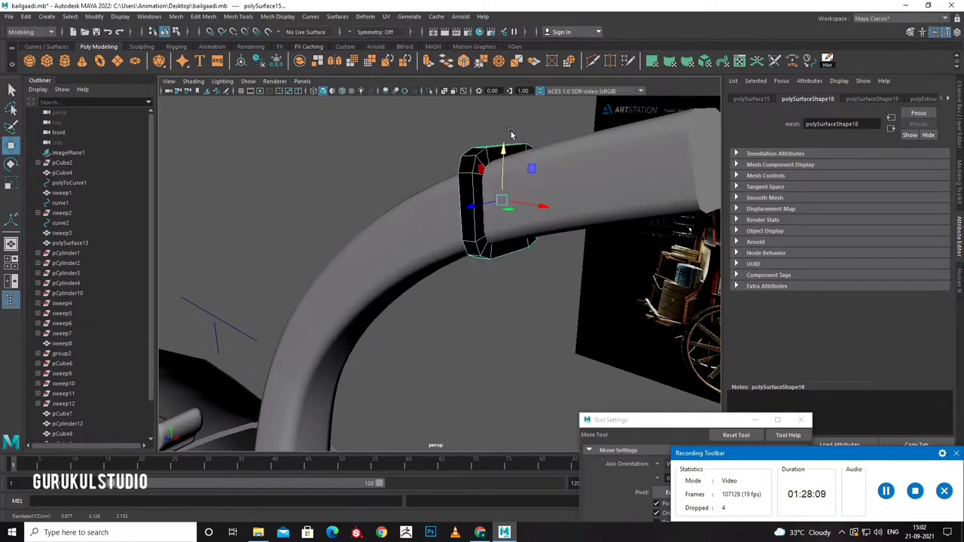
Reverse the ring's normals and extrude its bottom face down into a long thin bar.
{"action": "left_click", "coordinate": [277, 16]}
{"action": "left_click", "coordinate": [301, 73]}
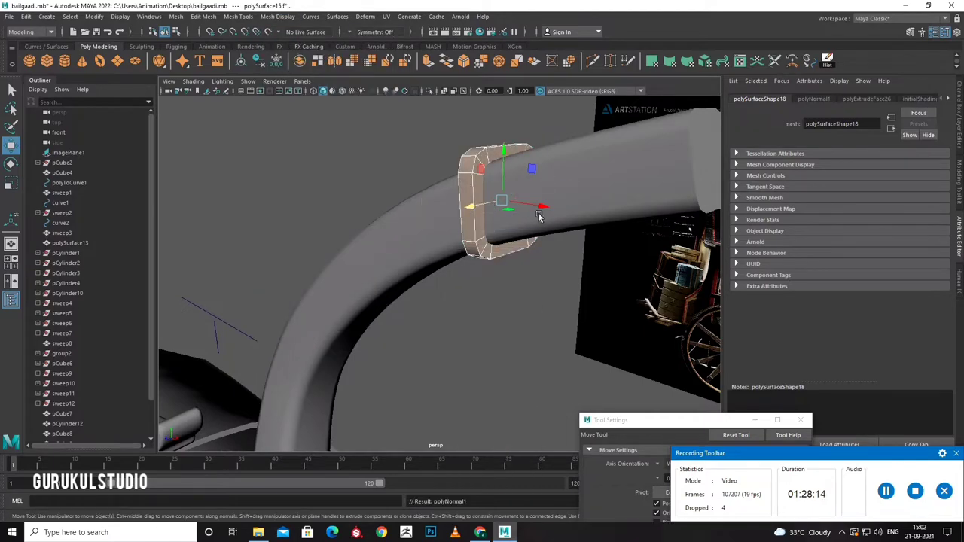
{"action": "left_click_drag", "start_coordinate": [498, 209], "coordinate": [529, 239], "text": "alt"}
{"action": "right_click_drag", "start_coordinate": [494, 204], "coordinate": [462, 172]}
{"action": "left_click", "coordinate": [463, 172]}
{"action": "key", "text": "ctrl+e"}
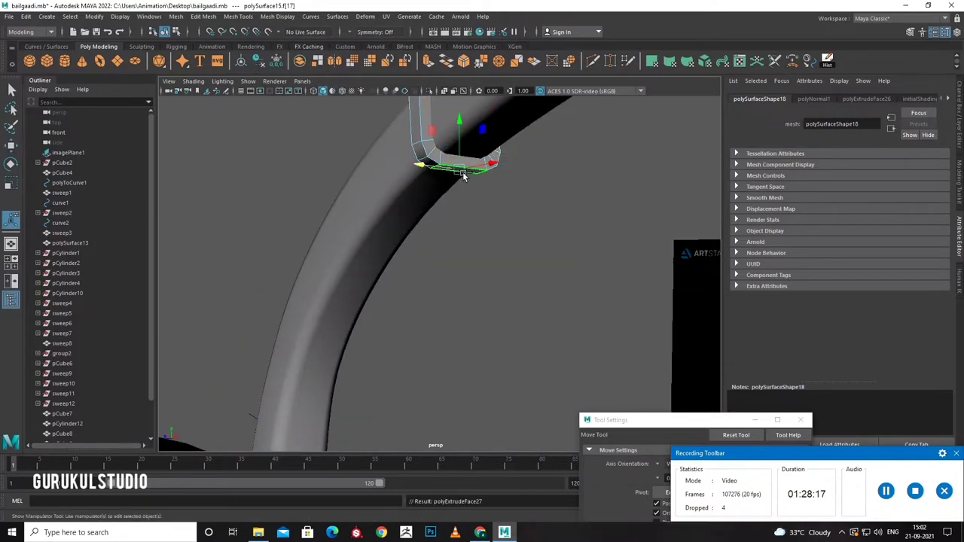
{"action": "left_click_drag", "start_coordinate": [462, 172], "coordinate": [452, 272], "text": "alt"}
{"action": "key", "text": "ctrl+e"}
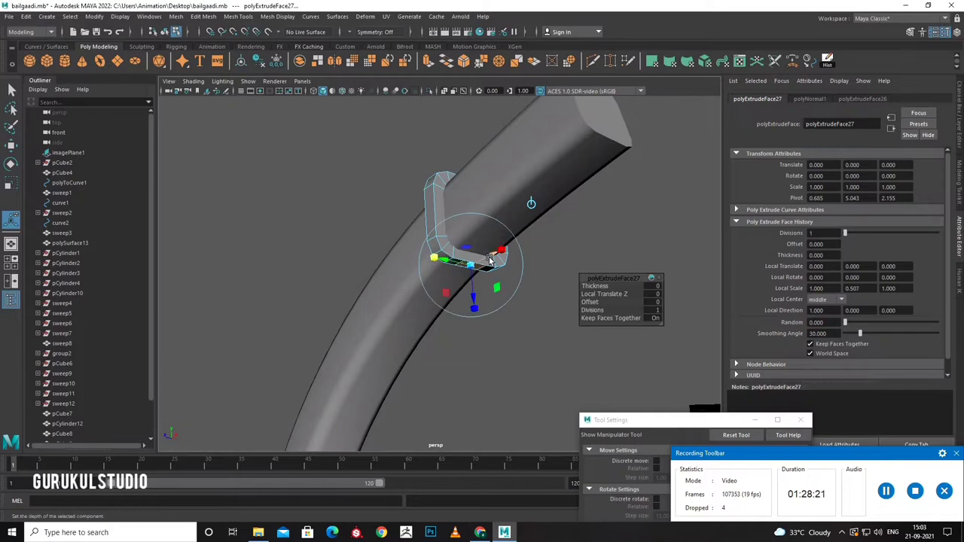
{"action": "key", "text": "ctrl+e"}
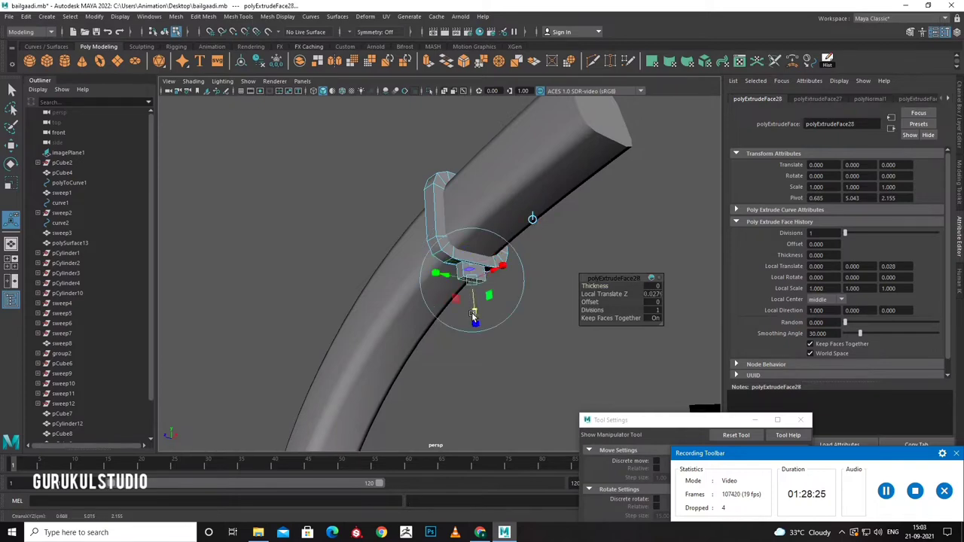
{"action": "mouse_move", "coordinate": [472, 301]}
{"action": "left_mouse_down"}
{"action": "mouse_move", "coordinate": [503, 388]}
{"action": "mouse_move", "coordinate": [502, 252]}
{"action": "left_mouse_up"}
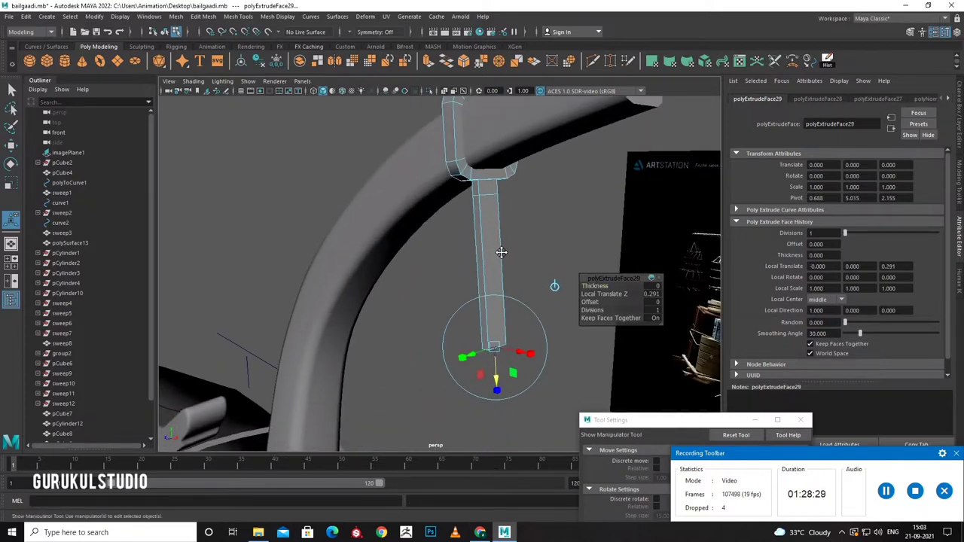
Circularize the bar's end face and edge loop to give it a round end.
{"action": "mouse_move", "coordinate": [497, 282]}
{"action": "right_mouse_down", "text": "shift"}
{"action": "mouse_move", "coordinate": [514, 403]}
{"action": "mouse_move", "coordinate": [506, 362]}
{"action": "right_mouse_up", "text": "shift"}
{"action": "right_click", "coordinate": [488, 200]}
{"action": "left_click", "coordinate": [488, 169]}
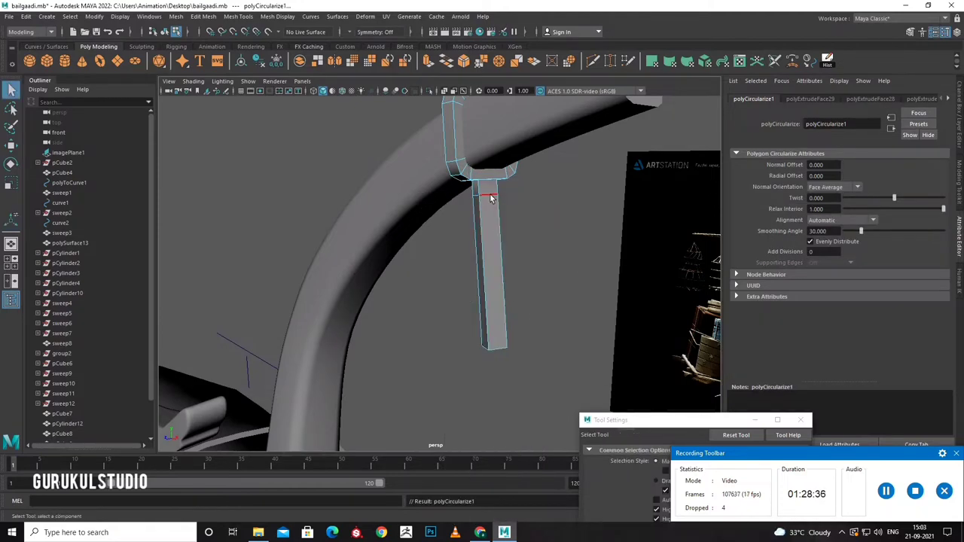
{"action": "right_click_drag", "start_coordinate": [490, 201], "coordinate": [502, 284], "text": "shift"}
{"action": "key", "text": "q"}
{"action": "mouse_move", "coordinate": [501, 284]}
{"action": "left_mouse_down", "text": "alt"}
{"action": "mouse_move", "coordinate": [601, 174]}
{"action": "mouse_move", "coordinate": [529, 355]}
{"action": "mouse_move", "coordinate": [527, 342]}
{"action": "left_mouse_up", "text": "alt"}
{"action": "left_click", "coordinate": [600, 174]}
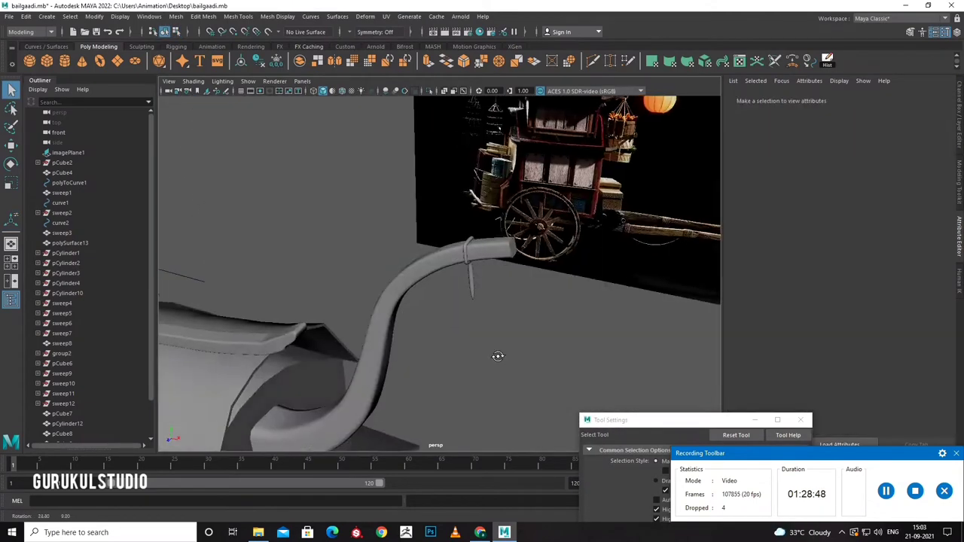
Save the bailgaadi.mb scene.
{"action": "key", "text": "space"}
{"action": "key", "text": "space"}
{"action": "scroll", "coordinate": [422, 351], "scroll_direction": "down", "scroll_amount": 5}
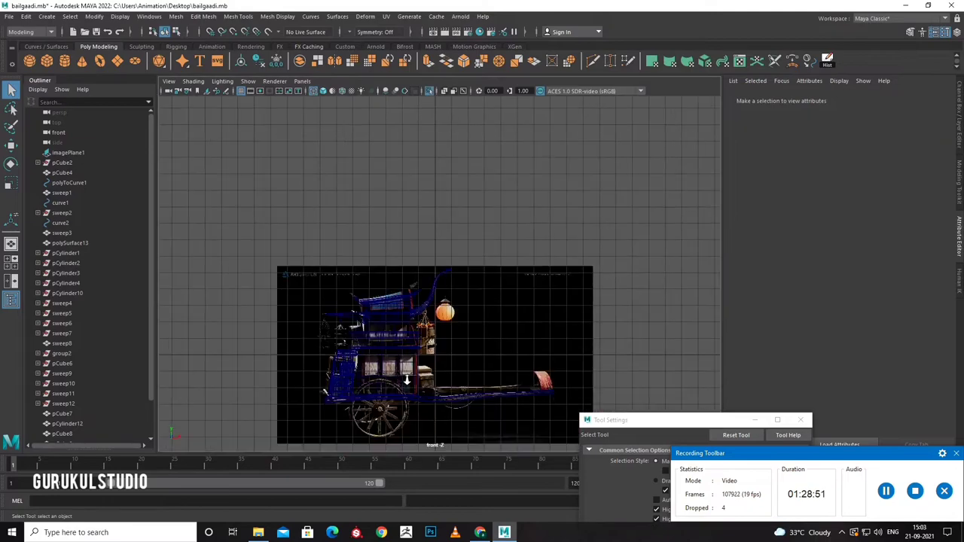
{"action": "scroll", "coordinate": [422, 351], "scroll_direction": "up", "scroll_amount": 3}
{"action": "scroll", "coordinate": [422, 351], "scroll_direction": "up", "scroll_amount": 3}
{"action": "scroll", "coordinate": [506, 259], "scroll_direction": "down", "scroll_amount": 4}
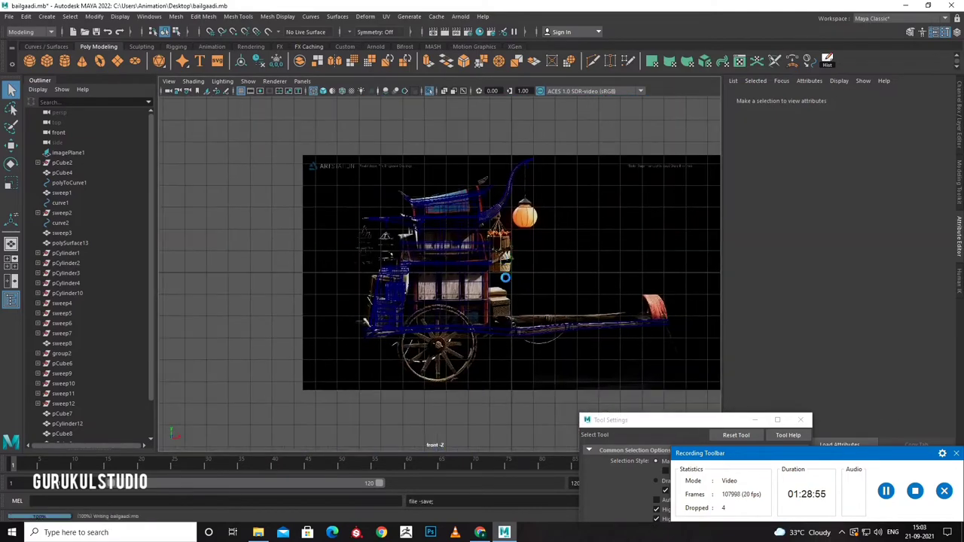
{"action": "scroll", "coordinate": [504, 256], "scroll_direction": "up", "scroll_amount": 2}
{"action": "scroll", "coordinate": [504, 253], "scroll_direction": "up", "scroll_amount": 2}
{"action": "scroll", "coordinate": [503, 250], "scroll_direction": "up", "scroll_amount": 2}
{"action": "scroll", "coordinate": [520, 264], "scroll_direction": "down", "scroll_amount": 4}
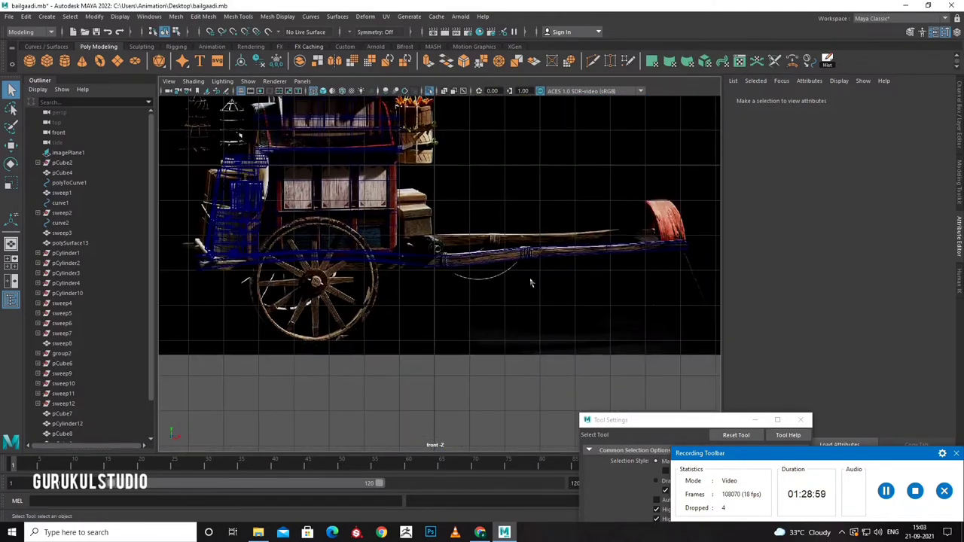
{"action": "scroll", "coordinate": [530, 278], "scroll_direction": "up", "scroll_amount": 5}
{"action": "scroll", "coordinate": [516, 279], "scroll_direction": "up", "scroll_amount": 2}
{"action": "scroll", "coordinate": [497, 256], "scroll_direction": "up", "scroll_amount": 2}
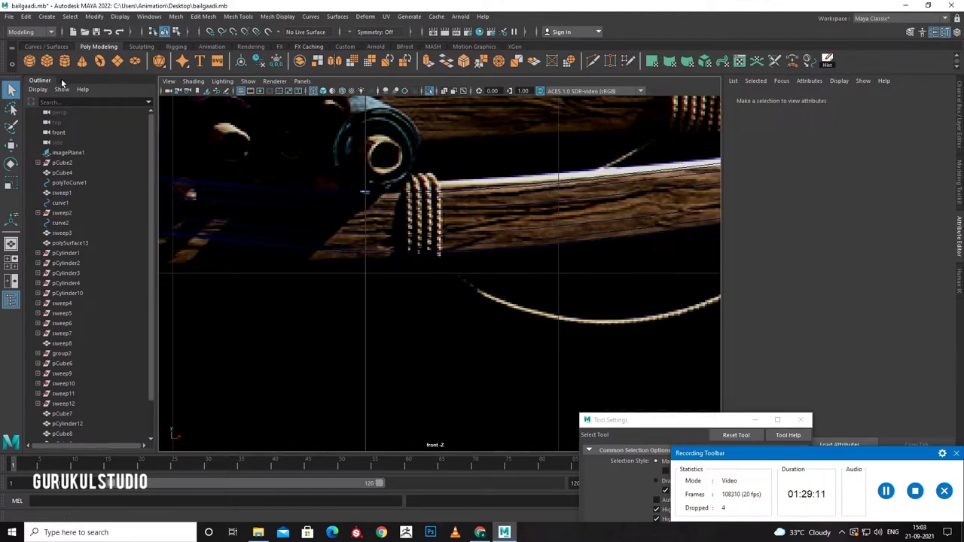
Create NURBS square nurbsSquare1 from the Curves/Surfaces shelf and maximize the perspective panel.
{"action": "left_click", "coordinate": [46, 45]}
{"action": "left_click", "coordinate": [46, 60]}
{"action": "key", "text": "space"}
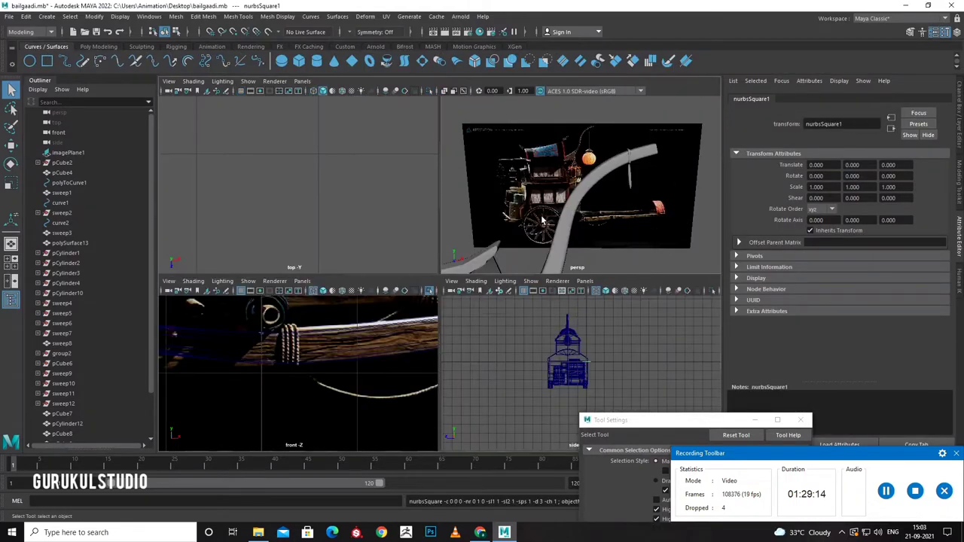
{"action": "key", "text": "space"}
{"action": "scroll", "coordinate": [465, 314], "scroll_direction": "down", "scroll_amount": 4}
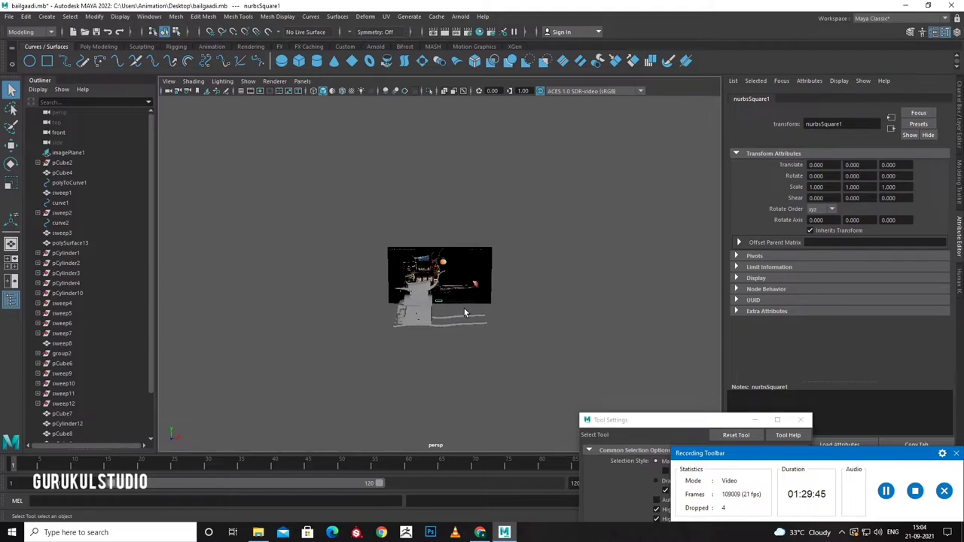
Rotate nurbsSquare1 a quarter turn to Rotate Z 90.
{"action": "scroll", "coordinate": [465, 312], "scroll_direction": "up", "scroll_amount": 3}
{"action": "left_click_drag", "start_coordinate": [464, 313], "coordinate": [405, 360], "text": "alt"}
{"action": "key", "text": "e"}
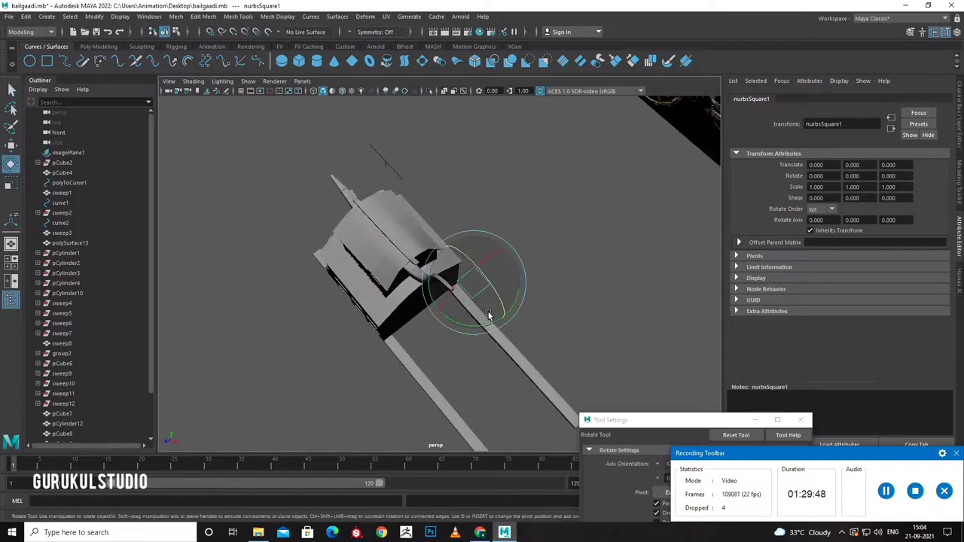
{"action": "mouse_move", "coordinate": [488, 312]}
{"action": "left_mouse_down", "text": "alt"}
{"action": "mouse_move", "coordinate": [466, 304]}
{"action": "mouse_move", "coordinate": [541, 413]}
{"action": "mouse_move", "coordinate": [647, 315]}
{"action": "left_mouse_up", "text": "alt"}
{"action": "left_click", "coordinate": [906, 175]}
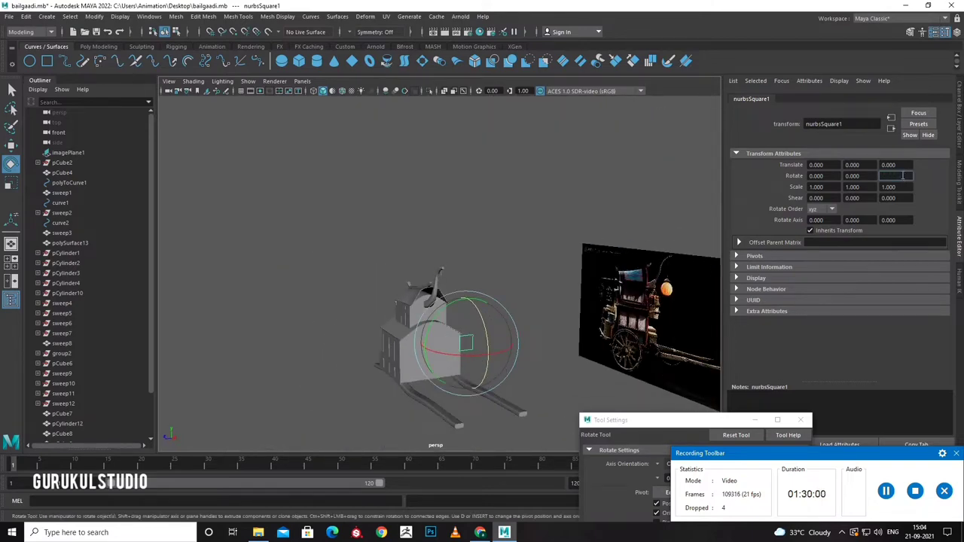
{"action": "type", "text": "90.000"}
Move the square curve onto the cart shaft, adjusting its height in the front view.
{"action": "key", "text": "w"}
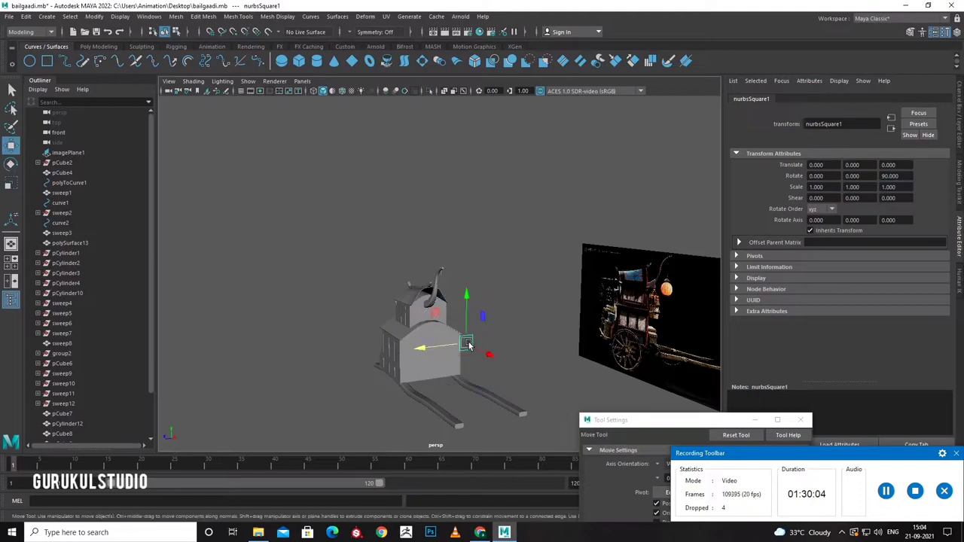
{"action": "left_click_drag", "start_coordinate": [467, 345], "coordinate": [418, 396]}
{"action": "key", "text": "space"}
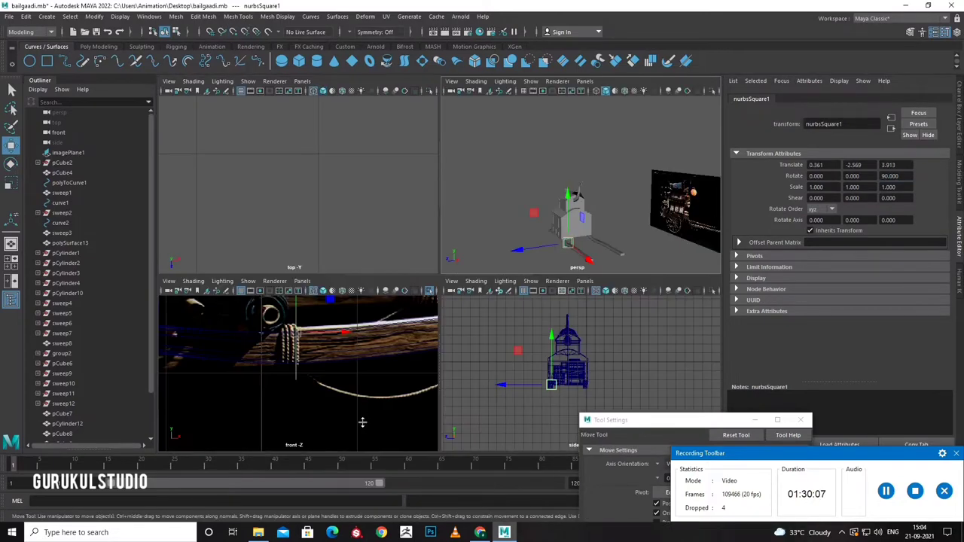
{"action": "key", "text": "space"}
{"action": "left_click_drag", "start_coordinate": [435, 149], "coordinate": [436, 141]}
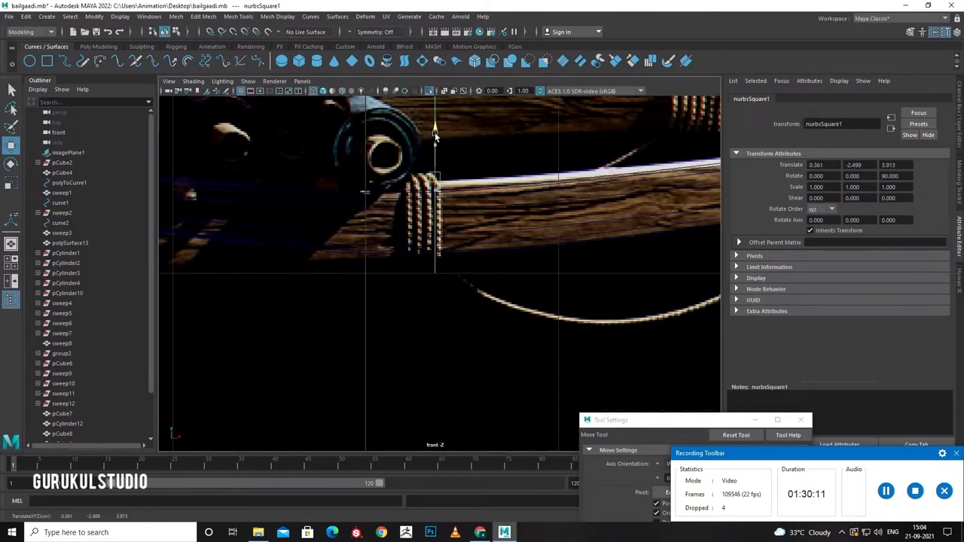
{"action": "key", "text": "space"}
{"action": "key", "text": "space"}
{"action": "key", "text": "f"}
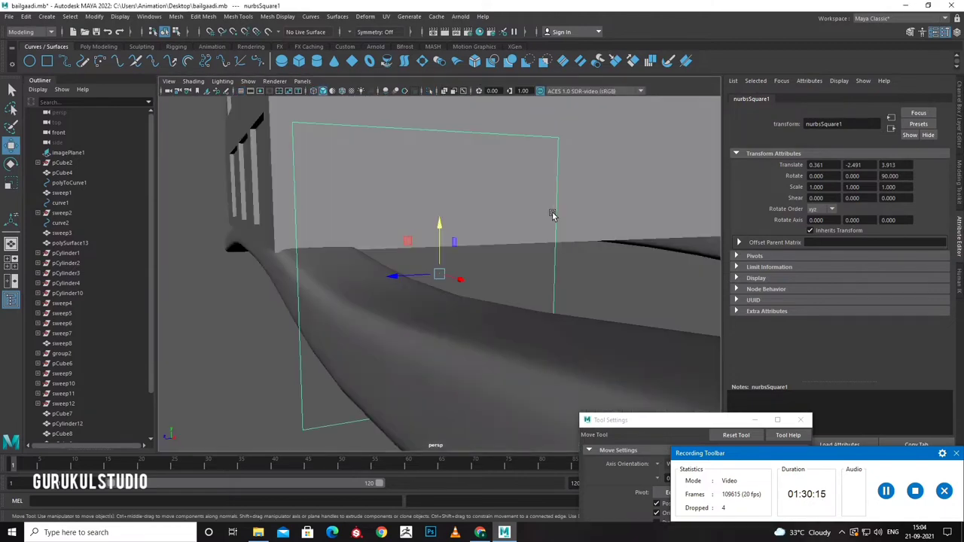
{"action": "mouse_move", "coordinate": [552, 211]}
{"action": "left_mouse_down", "text": "alt"}
{"action": "mouse_move", "coordinate": [464, 342]}
{"action": "mouse_move", "coordinate": [441, 256]}
{"action": "left_mouse_up", "text": "alt"}
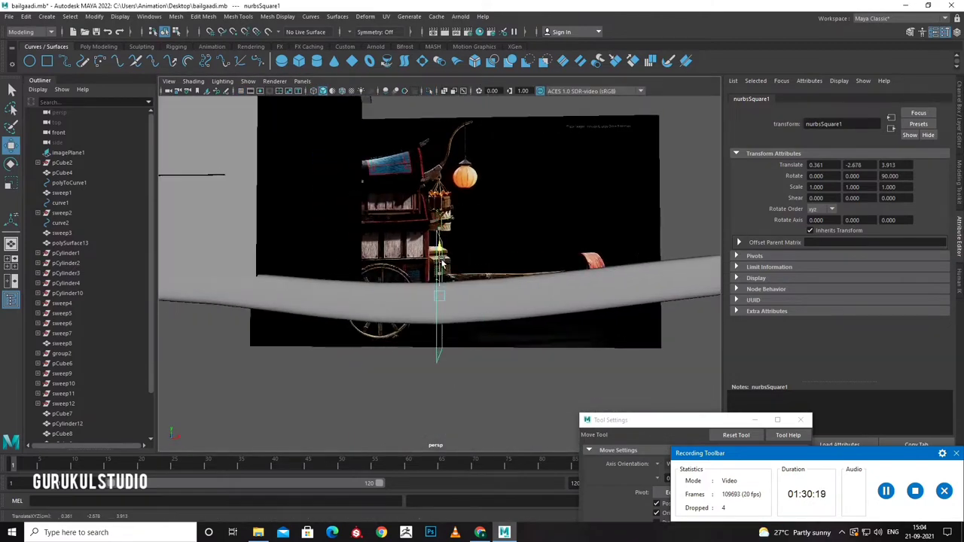
Scale the square curve down uniformly to 0.784.
{"action": "key", "text": "g"}
{"action": "key", "text": "r"}
{"action": "key", "text": "ctrl+z"}
{"action": "key", "text": "ctrl+z"}
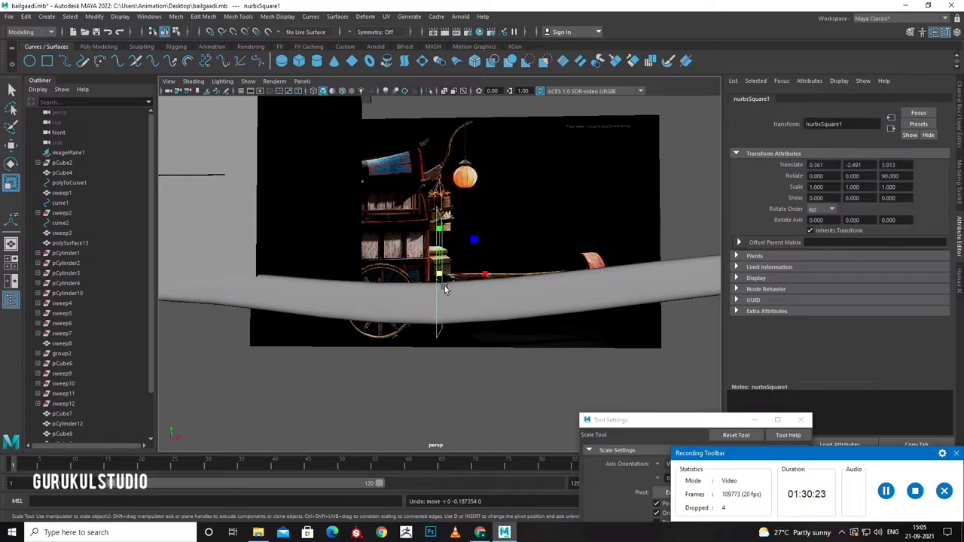
{"action": "key", "text": "w"}
{"action": "mouse_move", "coordinate": [440, 256]}
{"action": "left_mouse_down"}
{"action": "mouse_move", "coordinate": [440, 303]}
{"action": "mouse_move", "coordinate": [419, 312]}
{"action": "mouse_move", "coordinate": [487, 366]}
{"action": "left_mouse_up"}
Slide the square further along the shaft and shrink it slightly.
{"action": "key", "text": "r"}
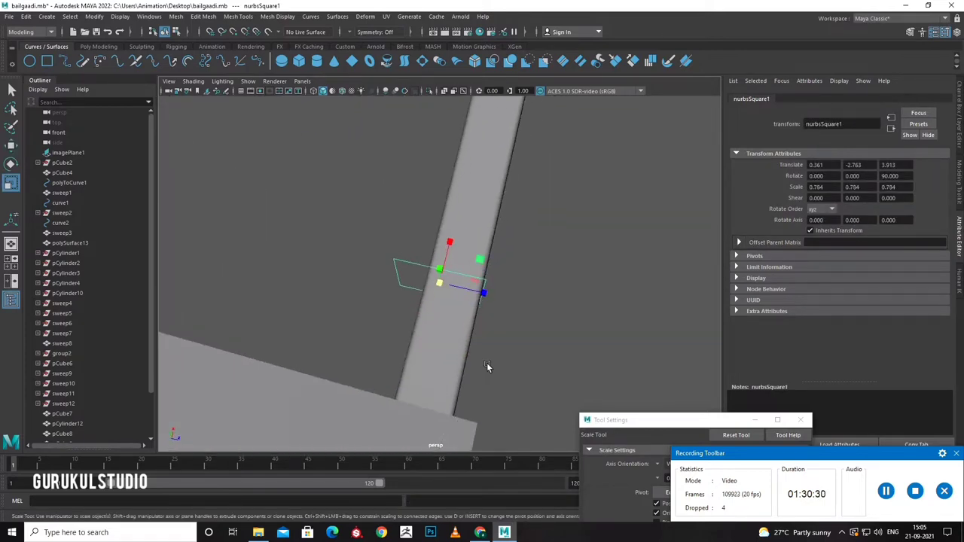
{"action": "key", "text": "w"}
{"action": "mouse_move", "coordinate": [482, 292]}
{"action": "left_mouse_down"}
{"action": "mouse_move", "coordinate": [497, 301]}
{"action": "mouse_move", "coordinate": [484, 308]}
{"action": "mouse_move", "coordinate": [482, 279]}
{"action": "mouse_move", "coordinate": [475, 285]}
{"action": "mouse_move", "coordinate": [484, 324]}
{"action": "mouse_move", "coordinate": [497, 252]}
{"action": "mouse_move", "coordinate": [476, 251]}
{"action": "left_mouse_up"}
{"action": "key", "text": "r"}
{"action": "mouse_move", "coordinate": [476, 251]}
{"action": "left_mouse_down", "text": "alt"}
{"action": "mouse_move", "coordinate": [462, 316]}
{"action": "mouse_move", "coordinate": [516, 323]}
{"action": "mouse_move", "coordinate": [612, 294]}
{"action": "mouse_move", "coordinate": [471, 315]}
{"action": "left_mouse_up", "text": "alt"}
{"action": "key", "text": "w"}
{"action": "mouse_move", "coordinate": [478, 271]}
{"action": "left_mouse_down"}
{"action": "mouse_move", "coordinate": [418, 304]}
{"action": "mouse_move", "coordinate": [439, 303]}
{"action": "mouse_move", "coordinate": [396, 314]}
{"action": "mouse_move", "coordinate": [467, 316]}
{"action": "mouse_move", "coordinate": [485, 365]}
{"action": "left_mouse_up"}
{"action": "key", "text": "r"}
Duplicate the square twice, shrinking the newest copy to 0.544 and nudging it along Z.
{"action": "key", "text": "w"}
{"action": "key", "text": "ctrl+d"}
{"action": "key", "text": "r"}
{"action": "key", "text": "w"}
{"action": "key", "text": "ctrl+d"}
{"action": "key", "text": "r"}
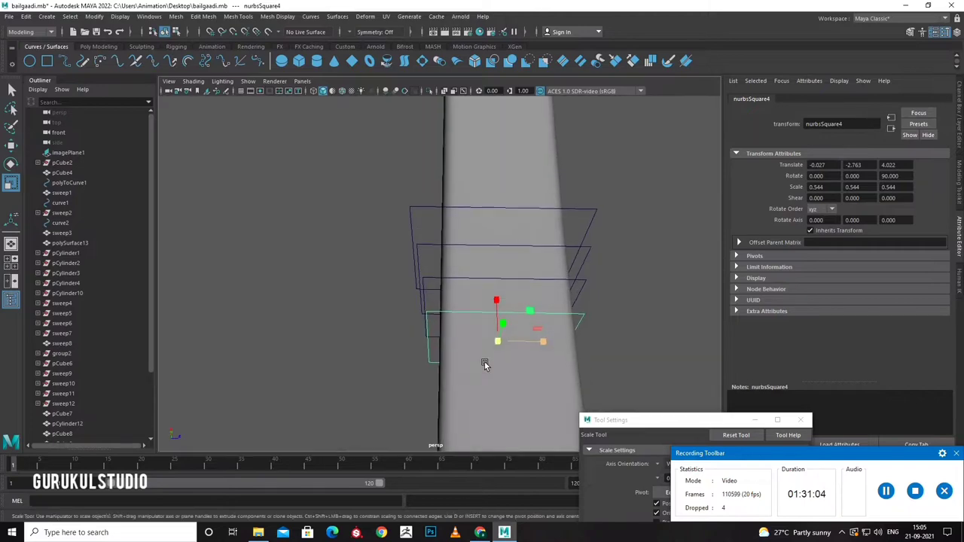
{"action": "key", "text": "w"}
{"action": "left_click_drag", "start_coordinate": [544, 345], "coordinate": [547, 343]}
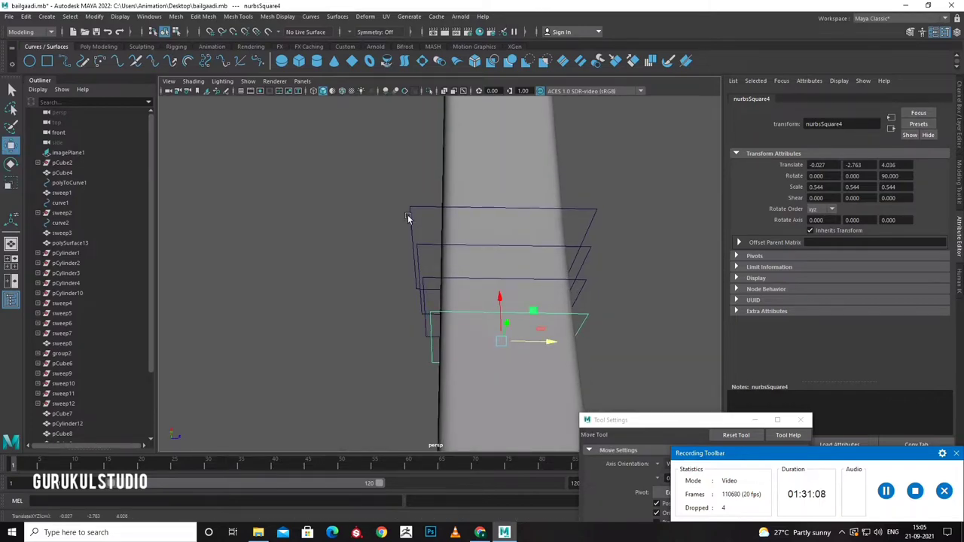
Check the four square profiles by selecting each from several view angles.
{"action": "left_click", "coordinate": [431, 286]}
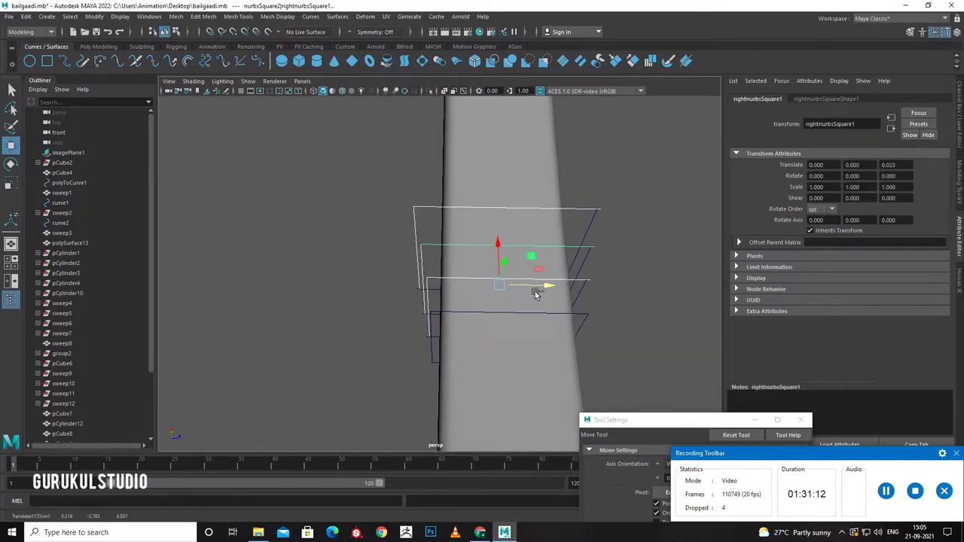
{"action": "mouse_move", "coordinate": [536, 293]}
{"action": "left_mouse_down", "text": "alt"}
{"action": "mouse_move", "coordinate": [452, 258]}
{"action": "mouse_move", "coordinate": [459, 294]}
{"action": "mouse_move", "coordinate": [572, 341]}
{"action": "mouse_move", "coordinate": [396, 374]}
{"action": "left_mouse_up", "text": "alt"}
{"action": "left_click", "coordinate": [459, 295]}
{"action": "left_click", "coordinate": [419, 350]}
{"action": "mouse_move", "coordinate": [423, 306]}
{"action": "left_mouse_down", "text": "alt"}
{"action": "mouse_move", "coordinate": [493, 389]}
{"action": "mouse_move", "coordinate": [517, 308]}
{"action": "mouse_move", "coordinate": [416, 317]}
{"action": "left_mouse_up", "text": "alt"}
{"action": "left_click", "coordinate": [572, 234]}
{"action": "left_click", "coordinate": [518, 330]}
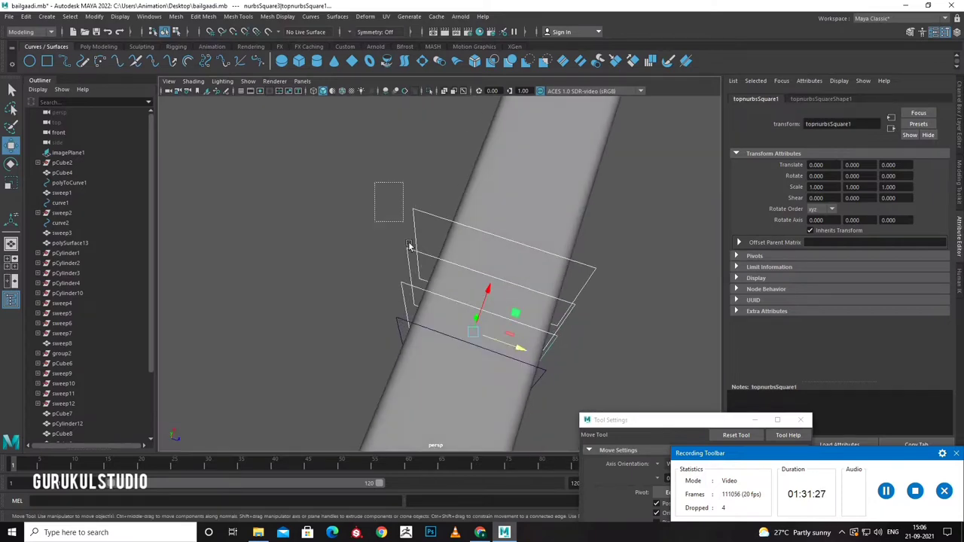
{"action": "left_click_drag", "start_coordinate": [373, 182], "coordinate": [411, 323]}
{"action": "left_click_drag", "start_coordinate": [401, 192], "coordinate": [420, 242]}
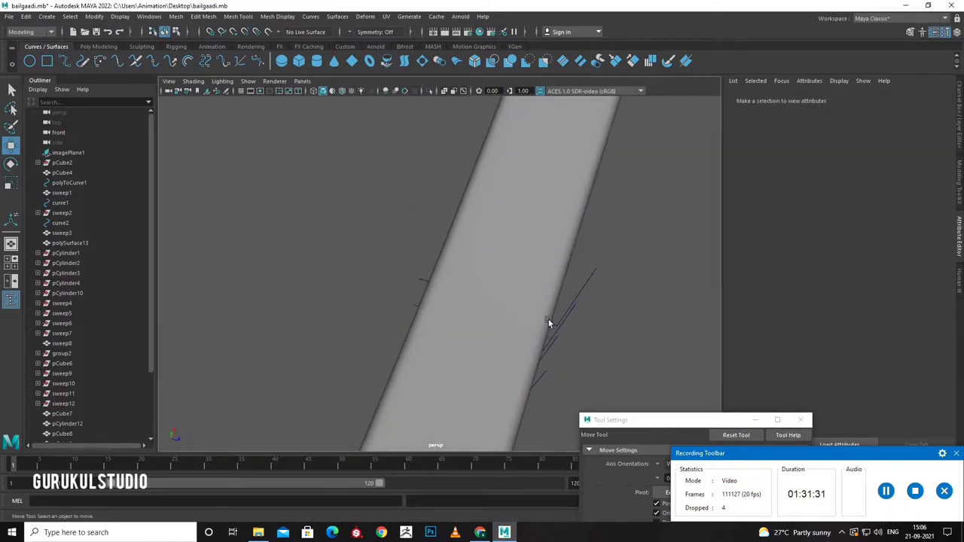
{"action": "left_click", "coordinate": [587, 314]}
Zoom into the front view and select pCube4 near the rope wrapping.
{"action": "left_click", "coordinate": [575, 356]}
{"action": "key", "text": "space"}
{"action": "key", "text": "space"}
{"action": "scroll", "coordinate": [400, 380], "scroll_direction": "up", "scroll_amount": 5}
{"action": "scroll", "coordinate": [421, 374], "scroll_direction": "up", "scroll_amount": 3}
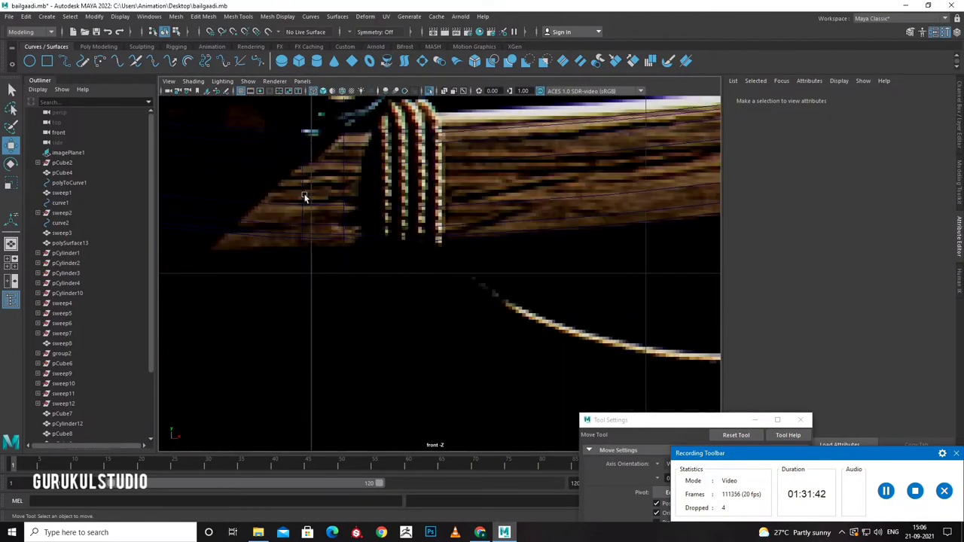
{"action": "left_click", "coordinate": [305, 198]}
{"action": "left_click_drag", "start_coordinate": [452, 173], "coordinate": [512, 322]}
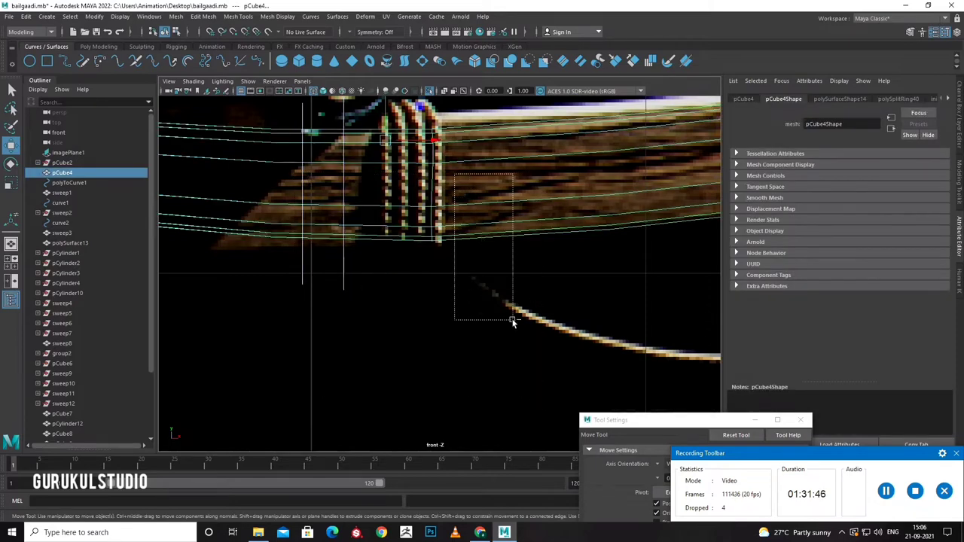
{"action": "key", "text": "ctrl+z"}
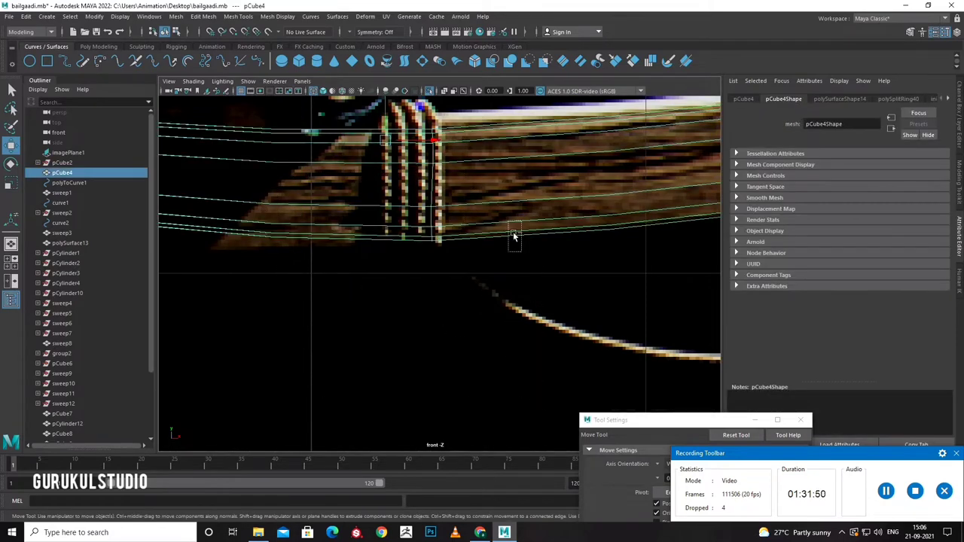
{"action": "key", "text": "ctrl+z"}
{"action": "key", "text": "ctrl+z"}
{"action": "scroll", "coordinate": [407, 200], "scroll_direction": "up", "scroll_amount": 5}
Switch pCube4 to edge mode and raise an edge loop along Y.
{"action": "right_click", "coordinate": [406, 200]}
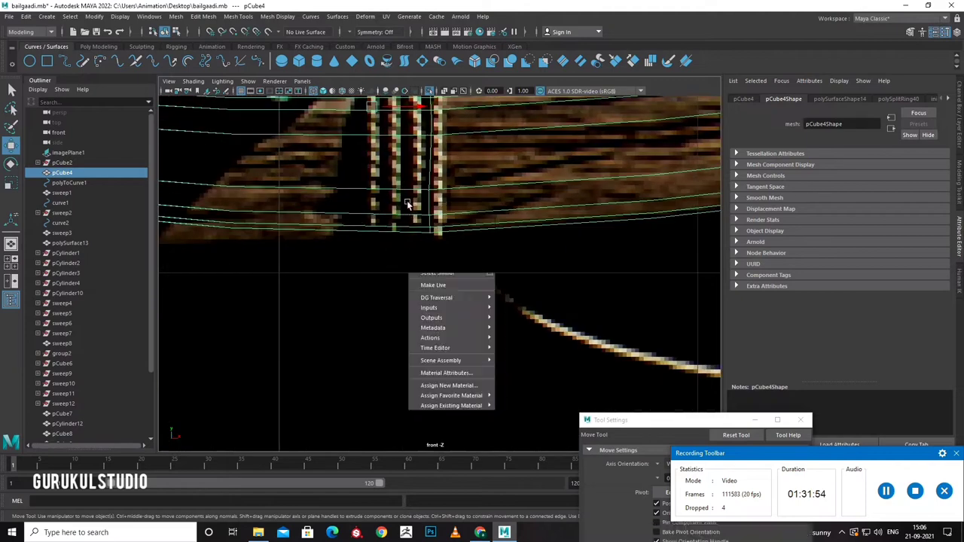
{"action": "right_click", "coordinate": [416, 195]}
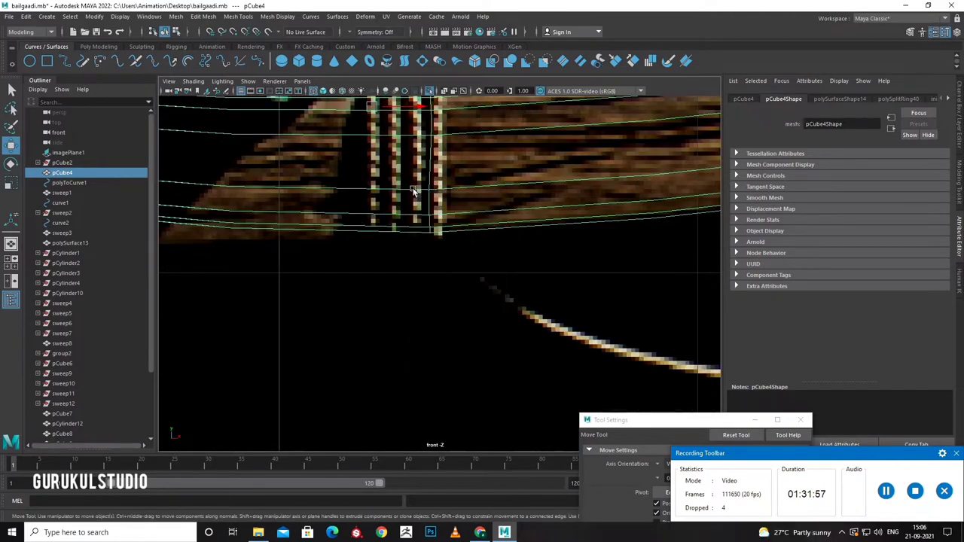
{"action": "right_click_drag", "start_coordinate": [415, 195], "coordinate": [424, 179]}
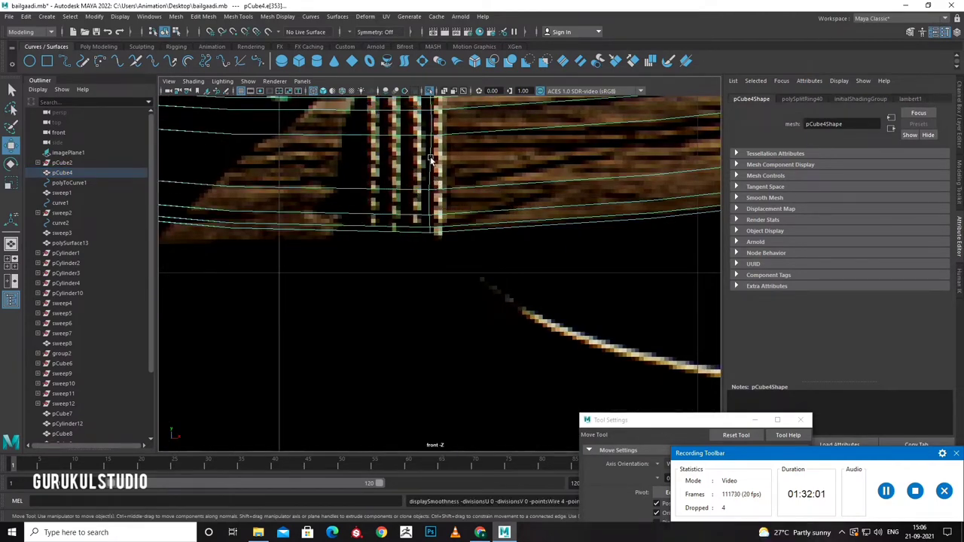
{"action": "left_click", "coordinate": [372, 210]}
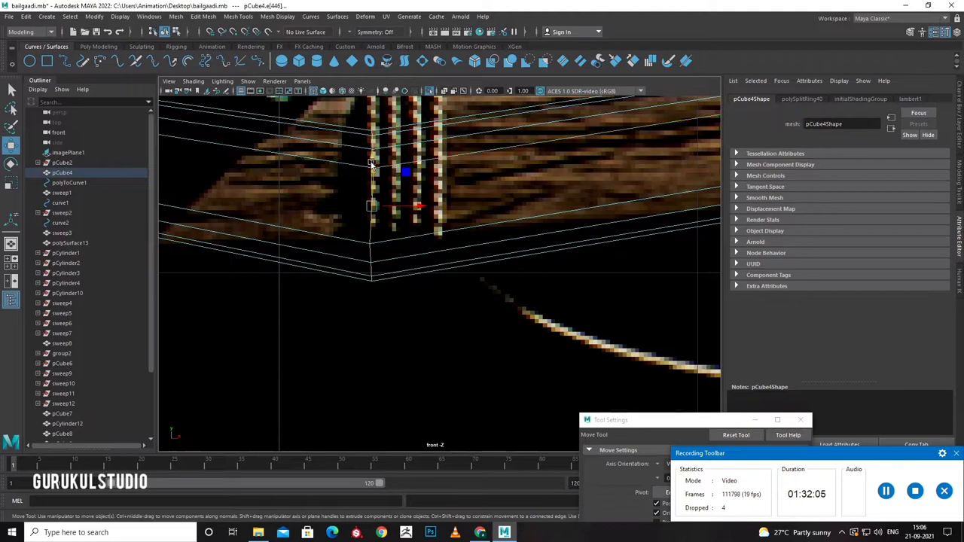
{"action": "left_click_drag", "start_coordinate": [372, 158], "coordinate": [375, 147]}
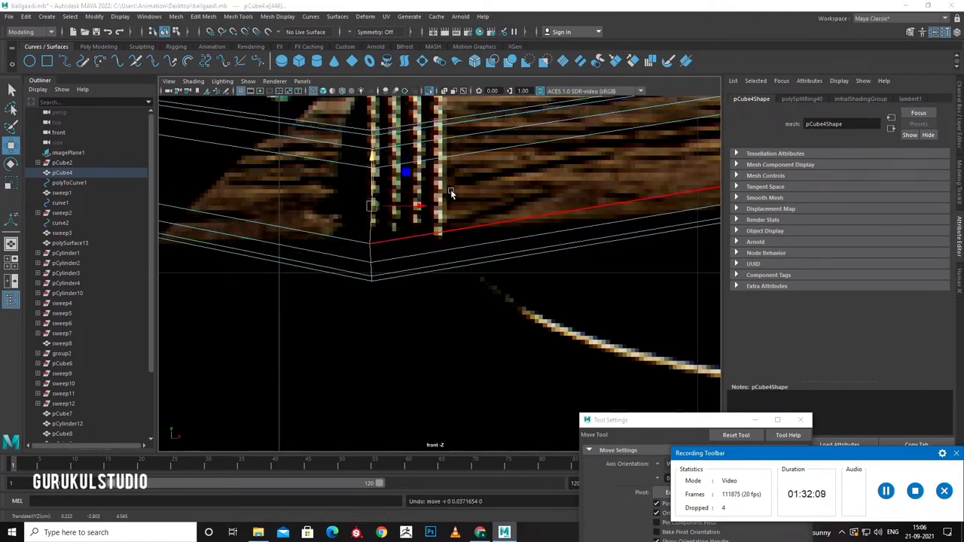
{"action": "key", "text": "space"}
{"action": "key", "text": "space"}
{"action": "mouse_move", "coordinate": [519, 250]}
{"action": "left_mouse_down", "text": "alt"}
{"action": "mouse_move", "coordinate": [417, 242]}
{"action": "mouse_move", "coordinate": [428, 216]}
{"action": "left_mouse_up", "text": "alt"}
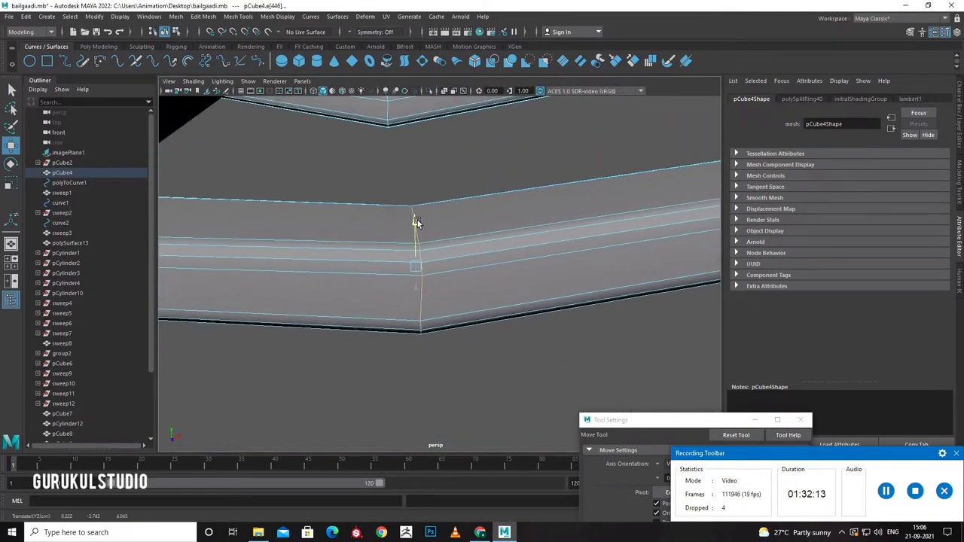
{"action": "key", "text": "space"}
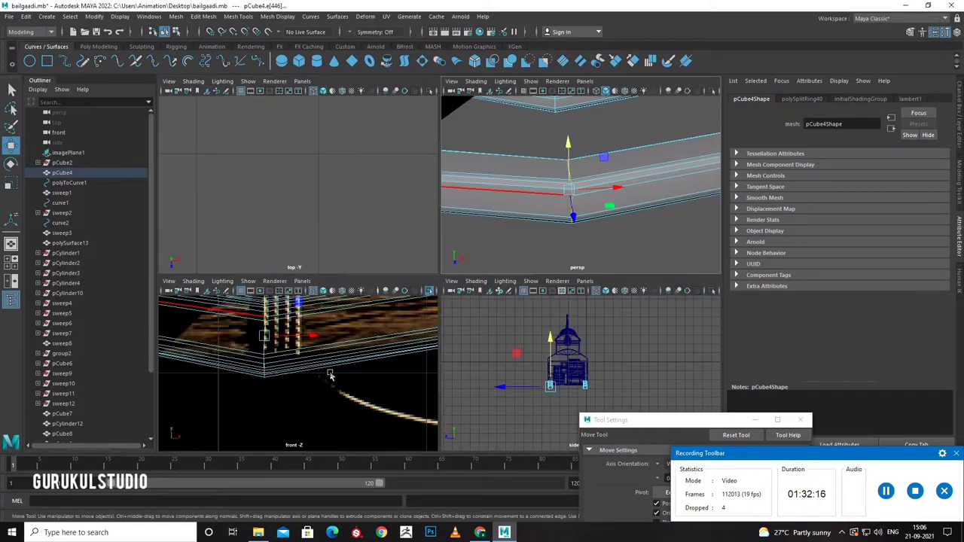
{"action": "key", "text": "space"}
Raise the lower edge loop, then extract polyToCurve2 from edge e[446] with Edge to Curve.
{"action": "left_click", "coordinate": [372, 138]}
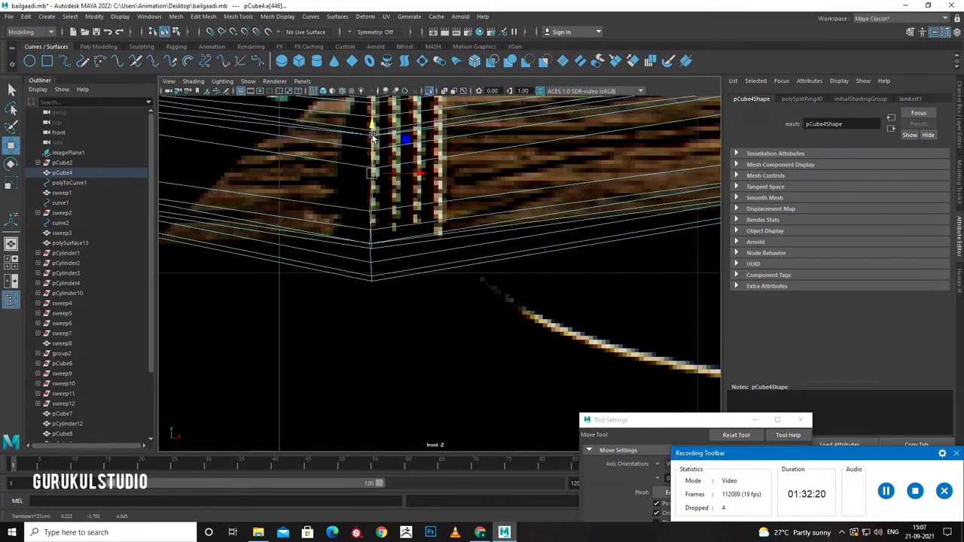
{"action": "left_click", "coordinate": [380, 173]}
{"action": "left_click_drag", "start_coordinate": [382, 176], "coordinate": [384, 143]}
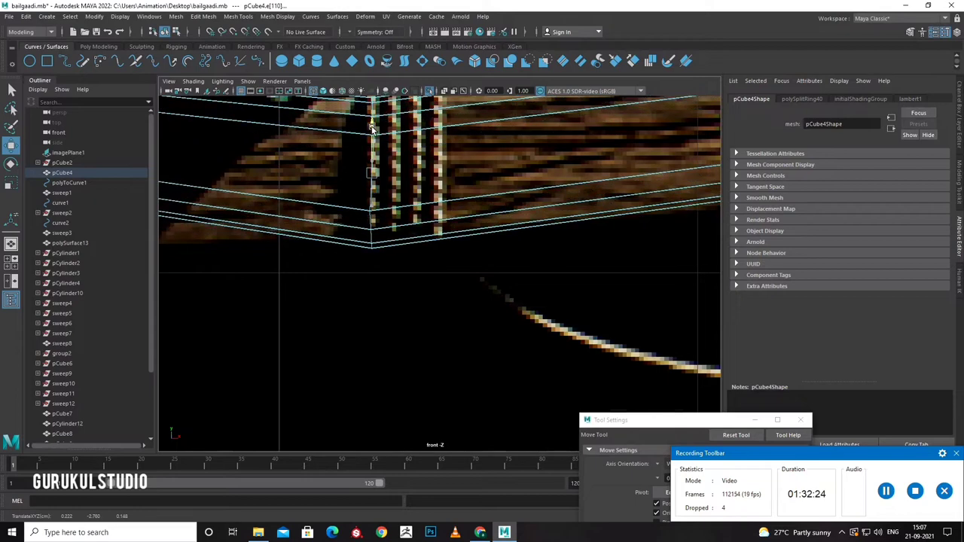
{"action": "left_click", "coordinate": [419, 207]}
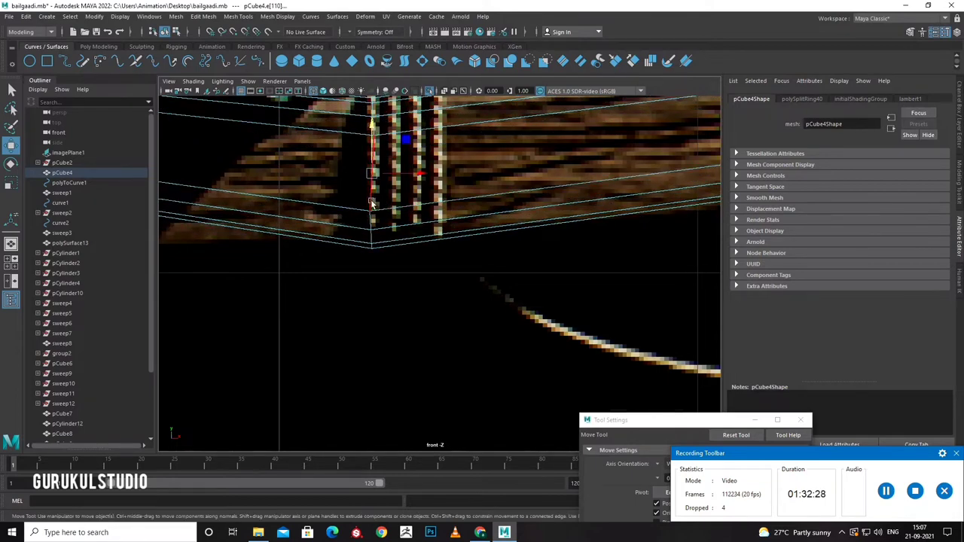
{"action": "left_click", "coordinate": [113, 47]}
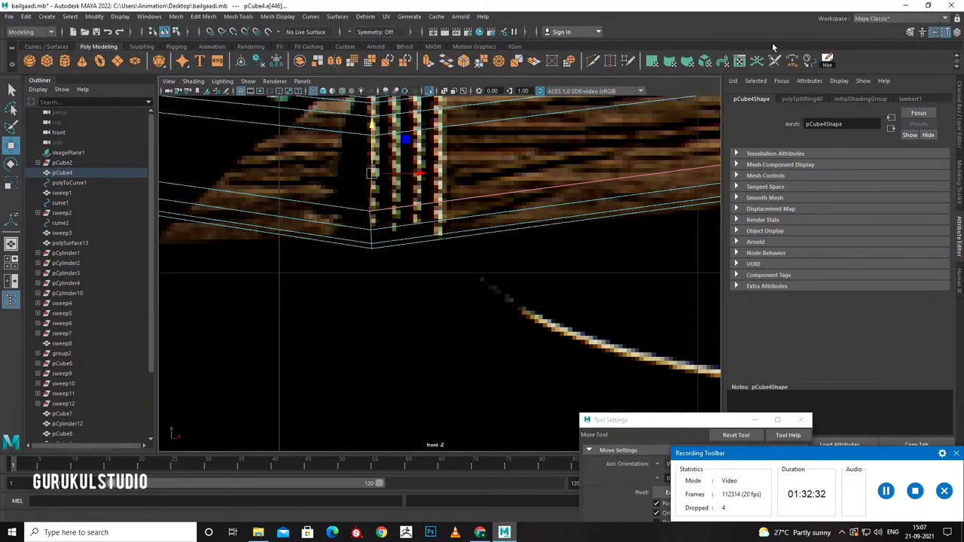
{"action": "left_click", "coordinate": [811, 61]}
Sweep a mesh along polyToCurve2 and reduce its Scale Profile from 0.1 to 0.030, then 0.008.
{"action": "left_click", "coordinate": [793, 64]}
{"action": "type", "text": "0.1"}
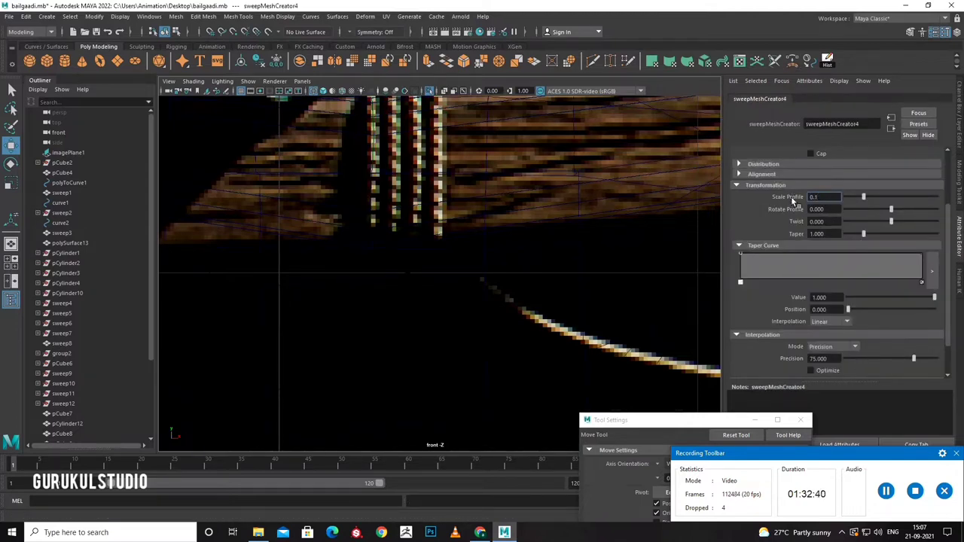
{"action": "key", "text": "Return"}
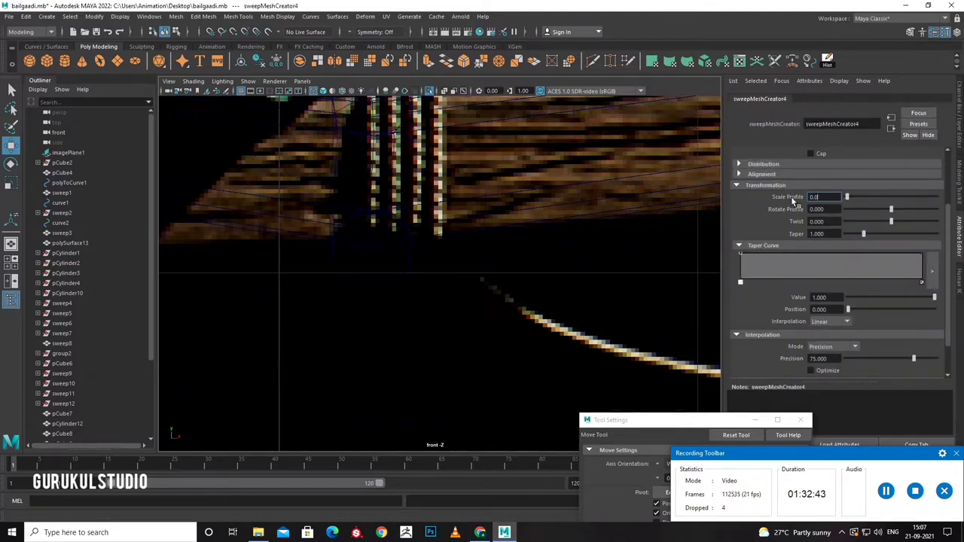
{"action": "type", "text": "3"}
{"action": "key", "text": "Return"}
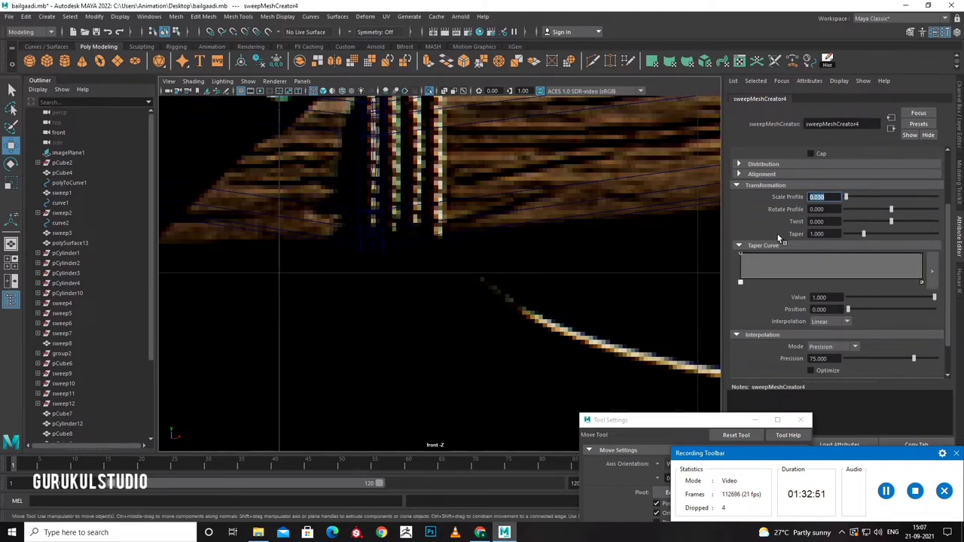
{"action": "type", "text": "0"}
{"action": "key", "text": "Return"}
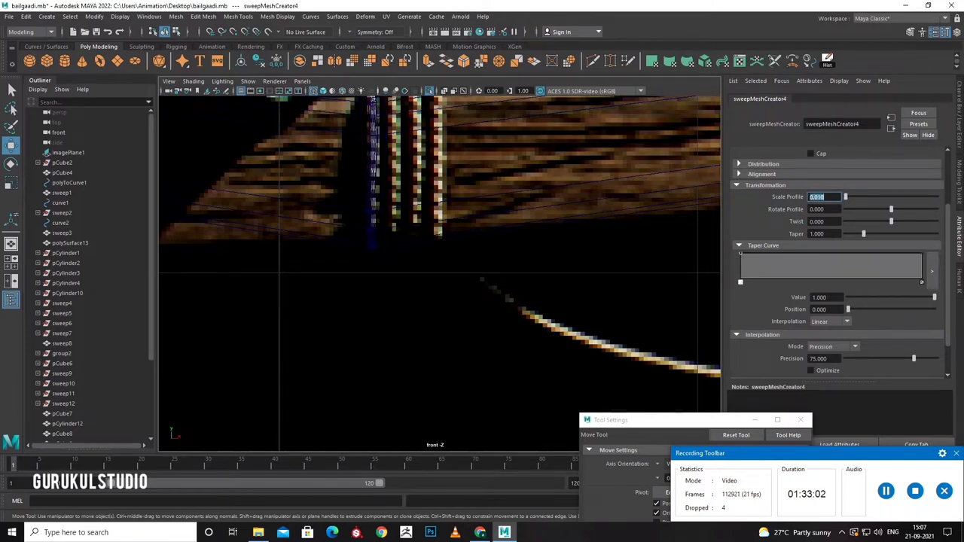
{"action": "type", "text": "8"}
{"action": "key", "text": "Return"}
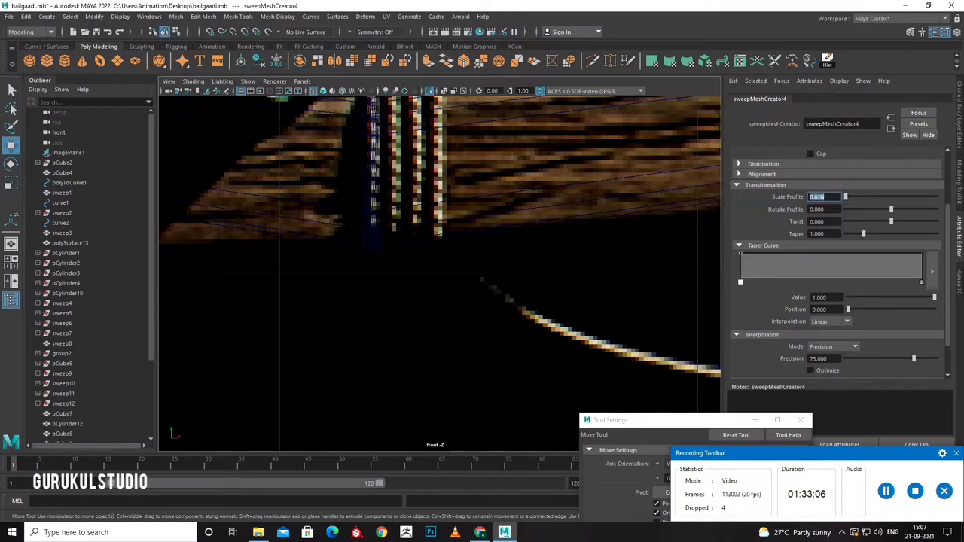
{"action": "scroll", "coordinate": [472, 289], "scroll_direction": "up", "scroll_amount": 3}
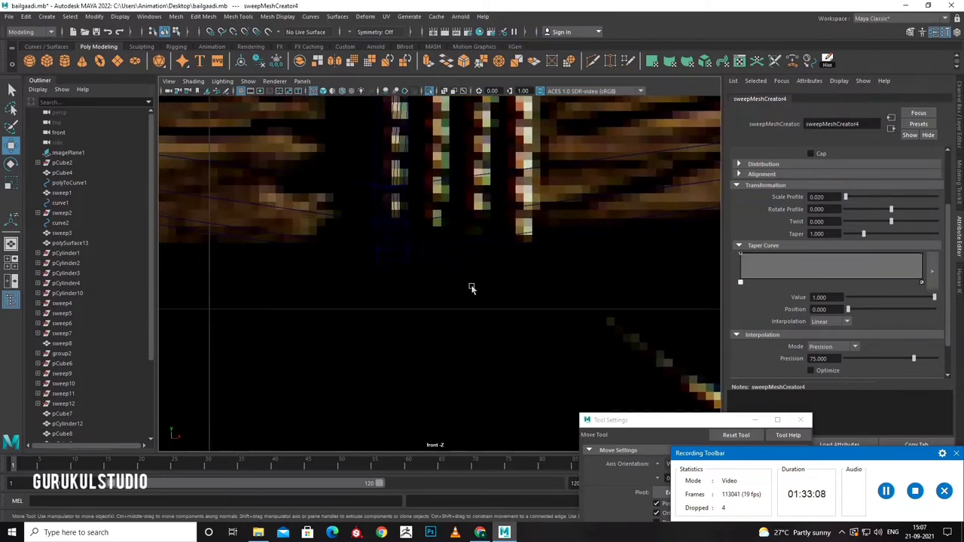
{"action": "left_click", "coordinate": [388, 254]}
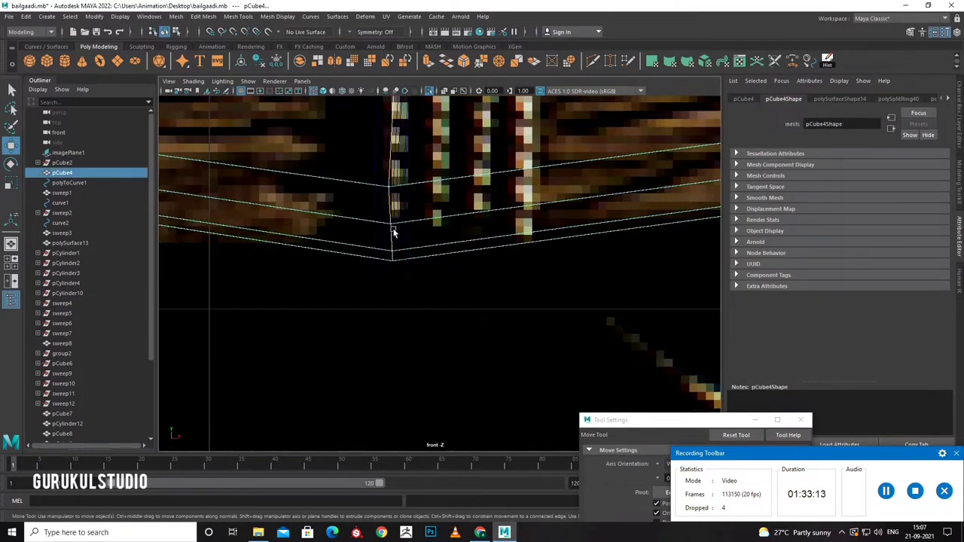
Shift polyToCurve3 slightly and sweep a rope mesh along it with profile scale 0.030.
{"action": "left_click", "coordinate": [392, 215]}
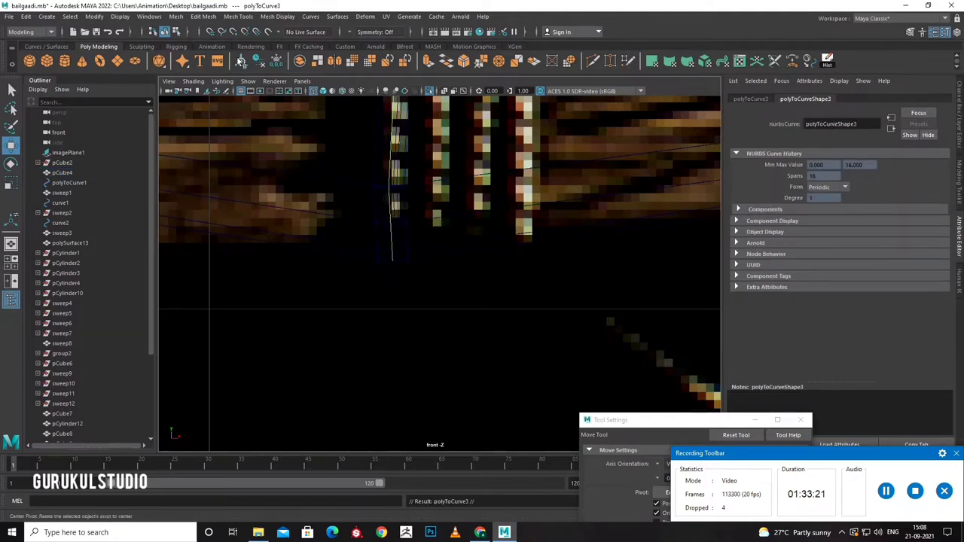
{"action": "left_click", "coordinate": [437, 116]}
{"action": "left_click_drag", "start_coordinate": [437, 116], "coordinate": [479, 123]}
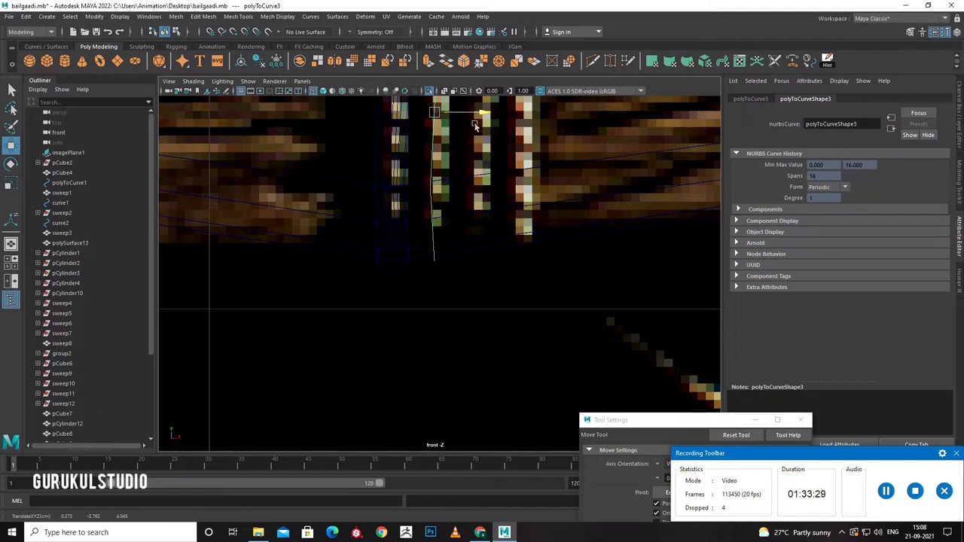
{"action": "left_click", "coordinate": [791, 60]}
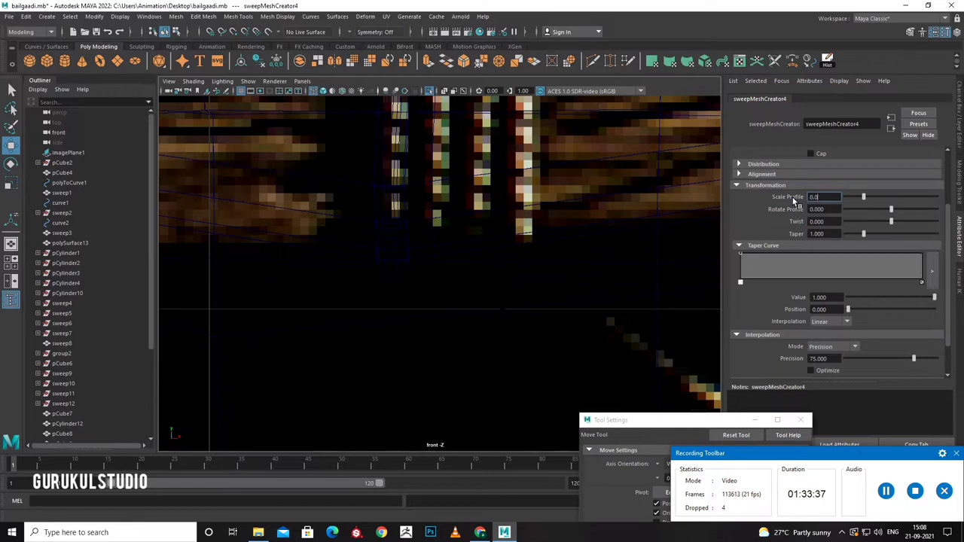
{"action": "type", "text": "3"}
{"action": "key", "text": "Return"}
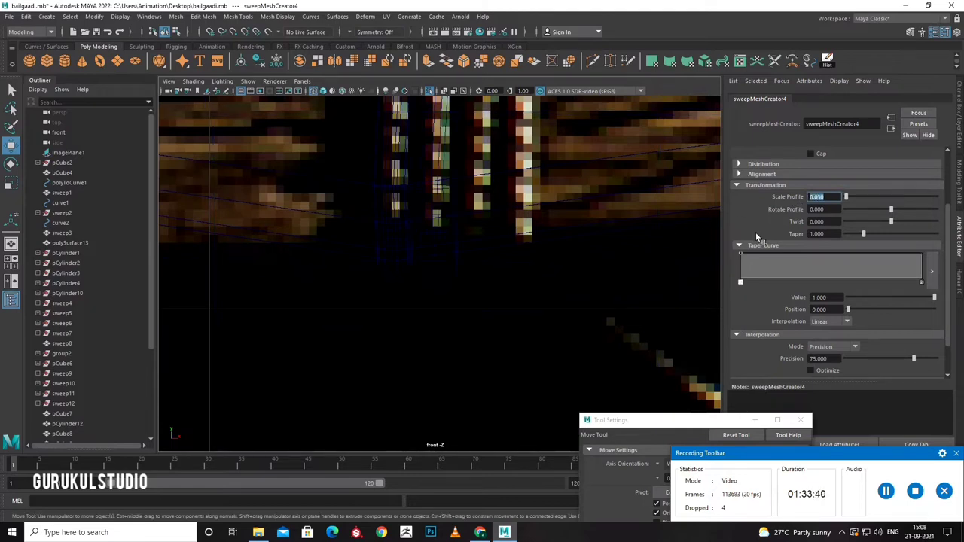
Sweep a rope mesh along polyToCurve4 with profile scale 0.040.
{"action": "left_click", "coordinate": [435, 251]}
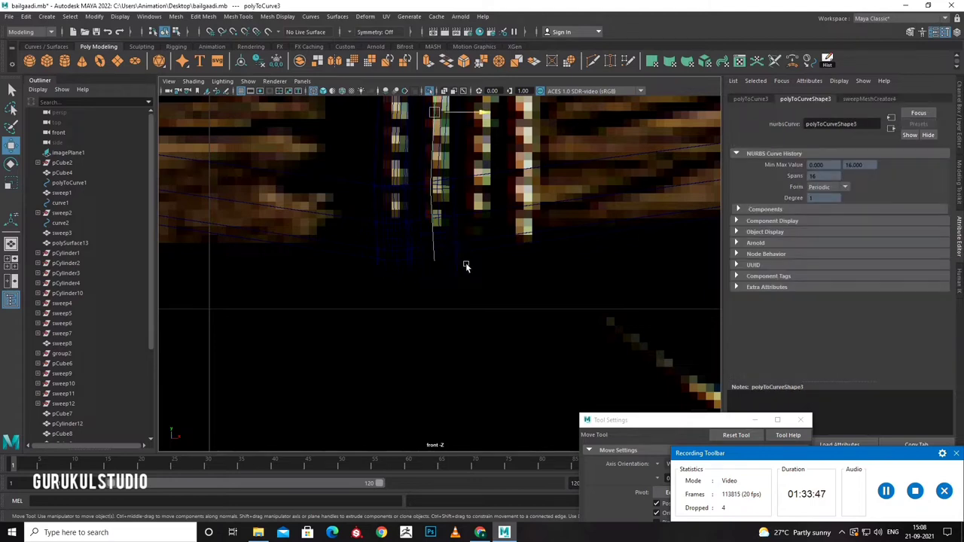
{"action": "left_click", "coordinate": [481, 197]}
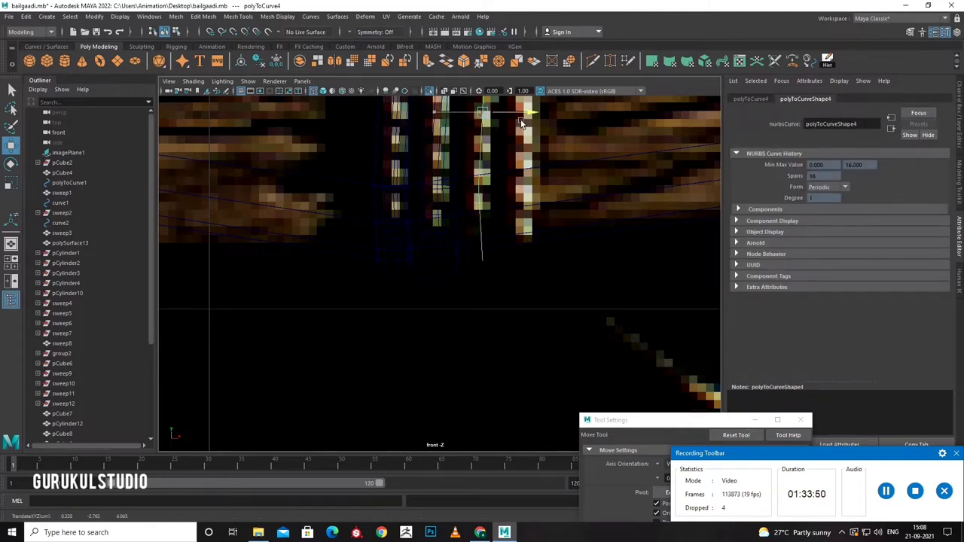
{"action": "left_click", "coordinate": [780, 82]}
{"action": "left_click", "coordinate": [792, 96]}
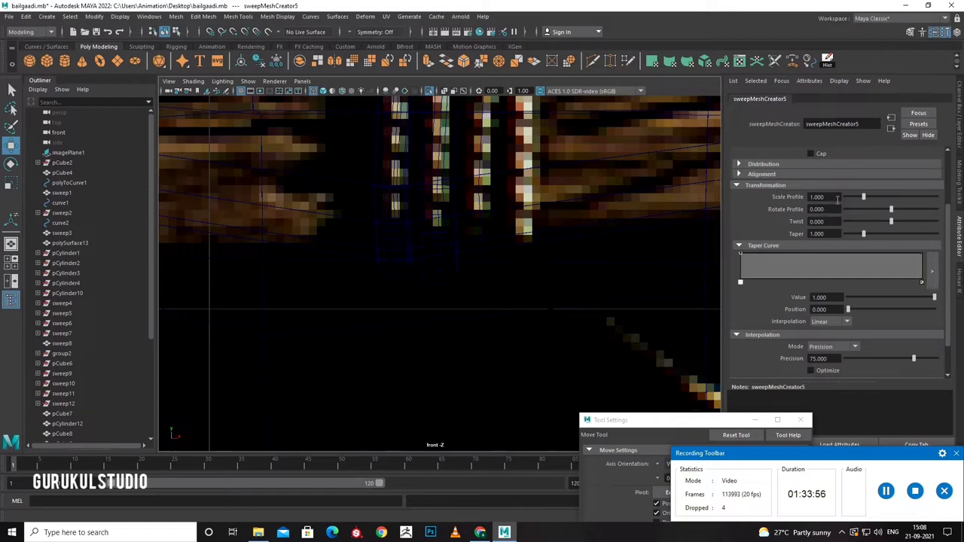
{"action": "type", "text": "40"}
{"action": "key", "text": "Return"}
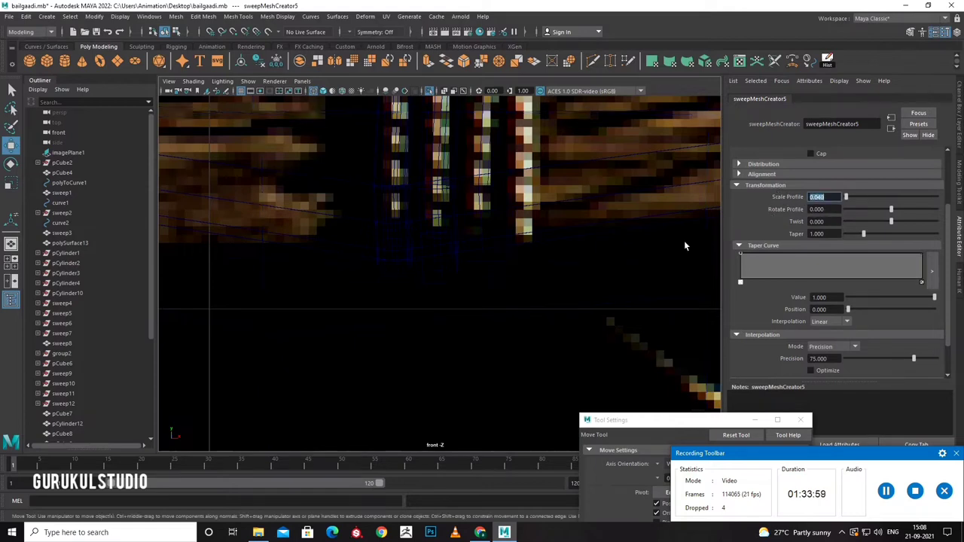
Nudge polyToCurve5 slightly and sweep another rope binding mesh along it.
{"action": "scroll", "coordinate": [448, 268], "scroll_direction": "up", "scroll_amount": 1}
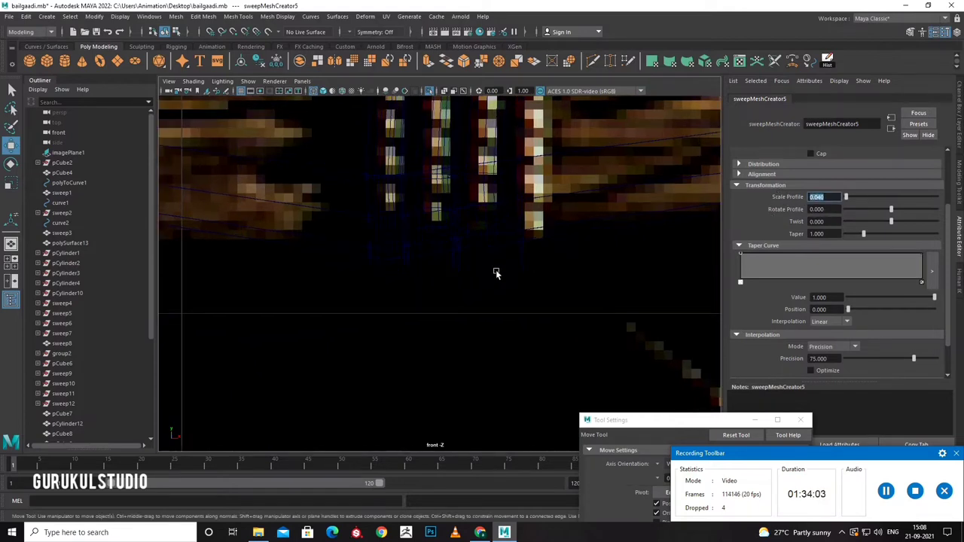
{"action": "left_click", "coordinate": [491, 250]}
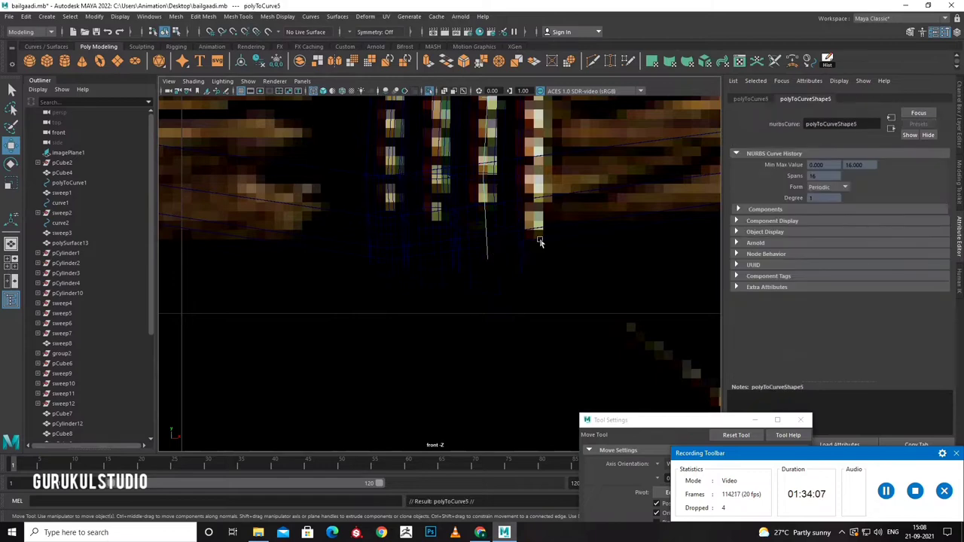
{"action": "scroll", "coordinate": [497, 281], "scroll_direction": "up", "scroll_amount": 2}
{"action": "left_click_drag", "start_coordinate": [501, 247], "coordinate": [504, 241]}
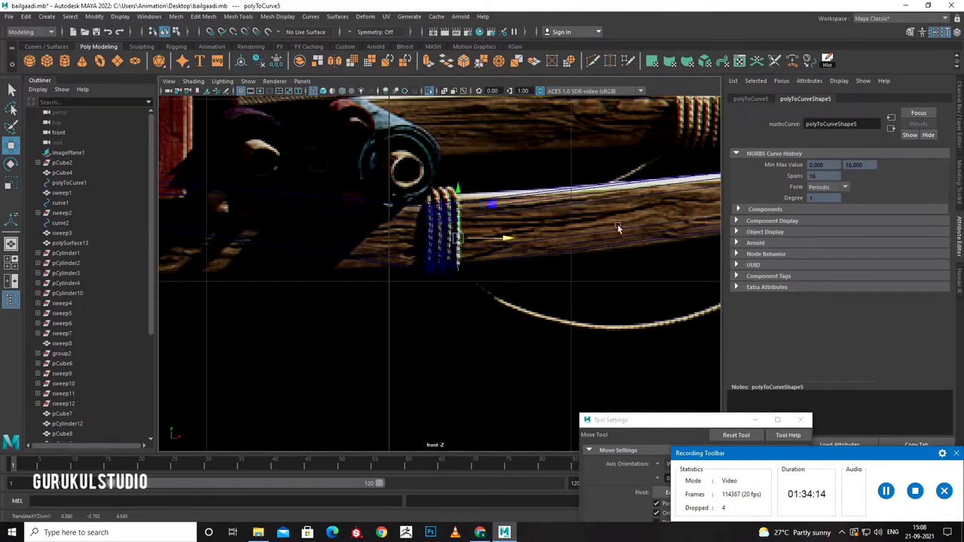
{"action": "left_click", "coordinate": [790, 62]}
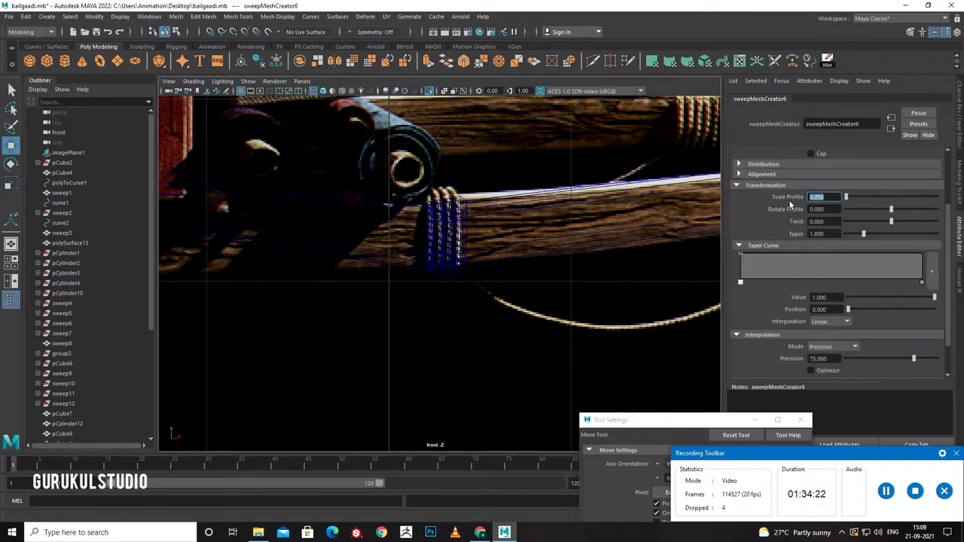
{"action": "scroll", "coordinate": [639, 250], "scroll_direction": "down", "scroll_amount": 3}
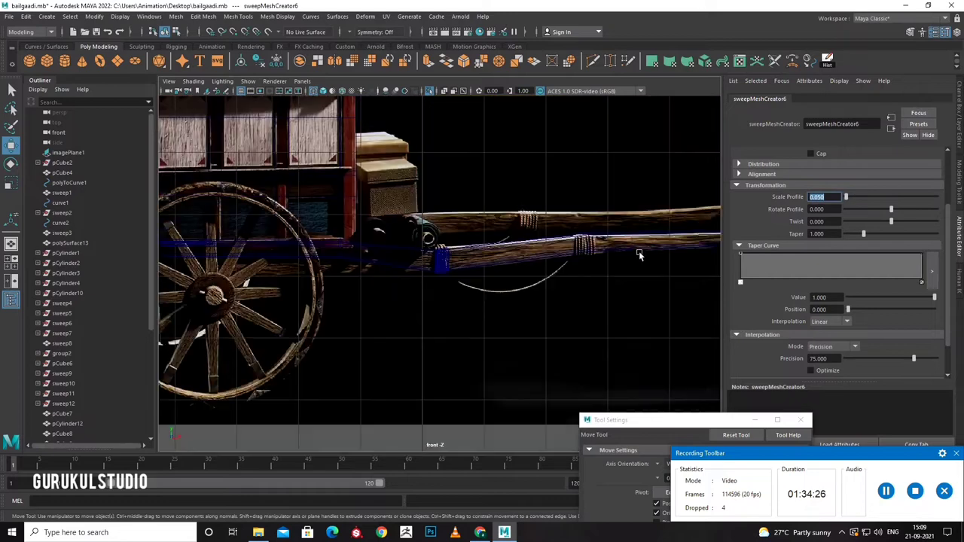
{"action": "scroll", "coordinate": [527, 234], "scroll_direction": "up", "scroll_amount": 3}
{"action": "left_click", "coordinate": [486, 216]}
{"action": "left_click", "coordinate": [505, 289]}
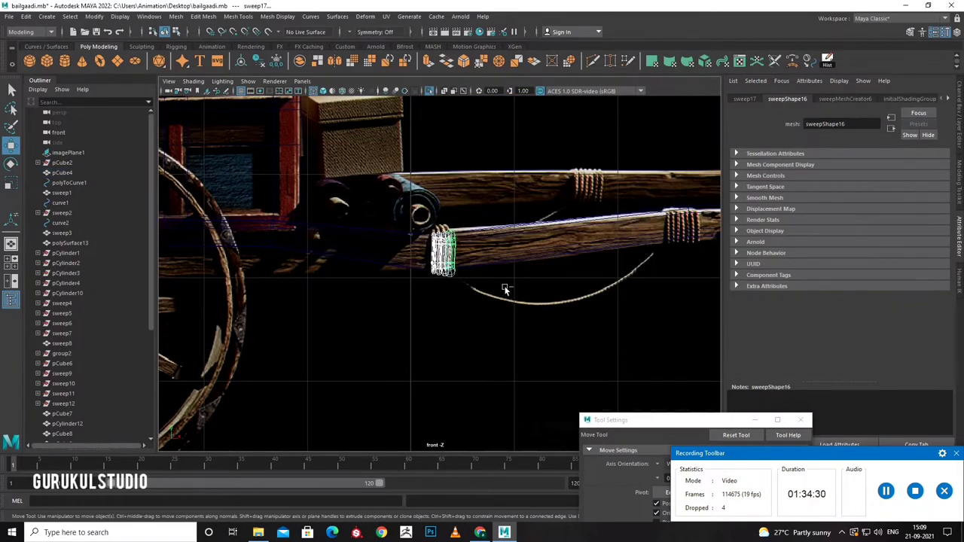
Zoom into a perspective view of the shaft and select its rope bindings.
{"action": "scroll", "coordinate": [506, 292], "scroll_direction": "down", "scroll_amount": 5}
{"action": "scroll", "coordinate": [527, 225], "scroll_direction": "up", "scroll_amount": 2}
{"action": "scroll", "coordinate": [559, 175], "scroll_direction": "up", "scroll_amount": 2}
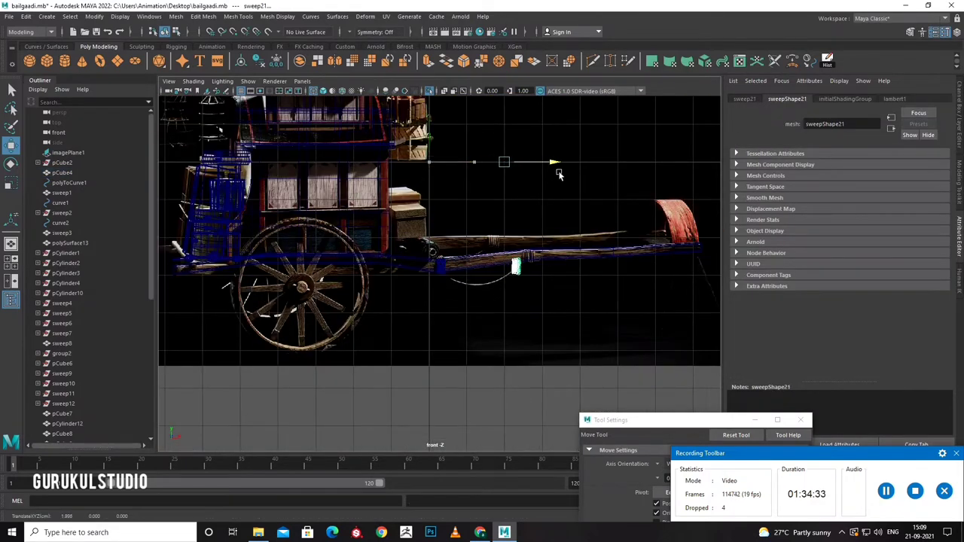
{"action": "scroll", "coordinate": [517, 141], "scroll_direction": "up", "scroll_amount": 2}
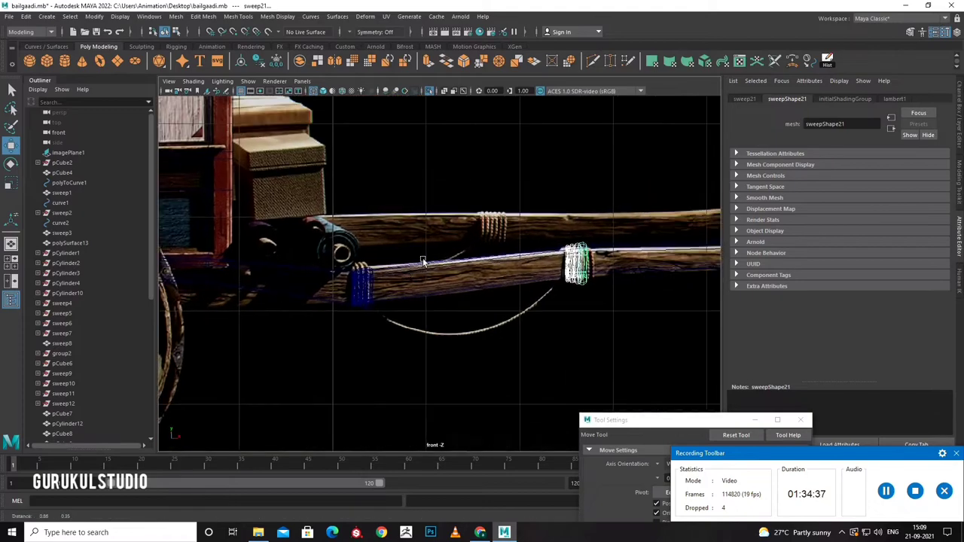
{"action": "scroll", "coordinate": [455, 260], "scroll_direction": "up", "scroll_amount": 2}
{"action": "scroll", "coordinate": [455, 260], "scroll_direction": "up", "scroll_amount": 1}
{"action": "scroll", "coordinate": [533, 216], "scroll_direction": "up", "scroll_amount": 1}
{"action": "mouse_move", "coordinate": [533, 217]}
{"action": "left_mouse_down", "text": "alt"}
{"action": "mouse_move", "coordinate": [576, 227]}
{"action": "mouse_move", "coordinate": [519, 286]}
{"action": "mouse_move", "coordinate": [483, 304]}
{"action": "mouse_move", "coordinate": [558, 277]}
{"action": "mouse_move", "coordinate": [490, 286]}
{"action": "mouse_move", "coordinate": [417, 267]}
{"action": "left_mouse_up", "text": "alt"}
{"action": "left_click", "coordinate": [453, 309]}
Group the selected bindings and try moving them, then undo those changes.
{"action": "key", "text": "ctrl+g"}
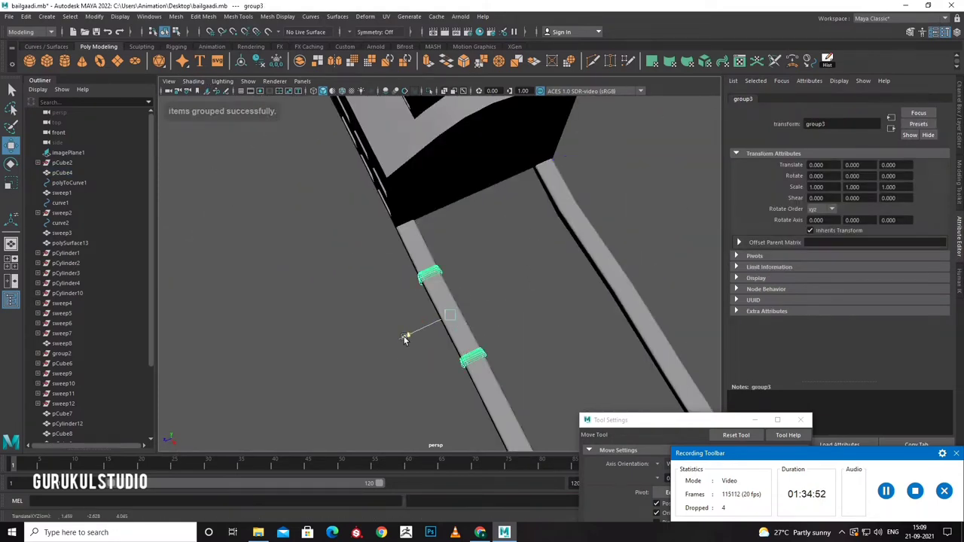
{"action": "middle_click_drag", "start_coordinate": [409, 334], "coordinate": [566, 304]}
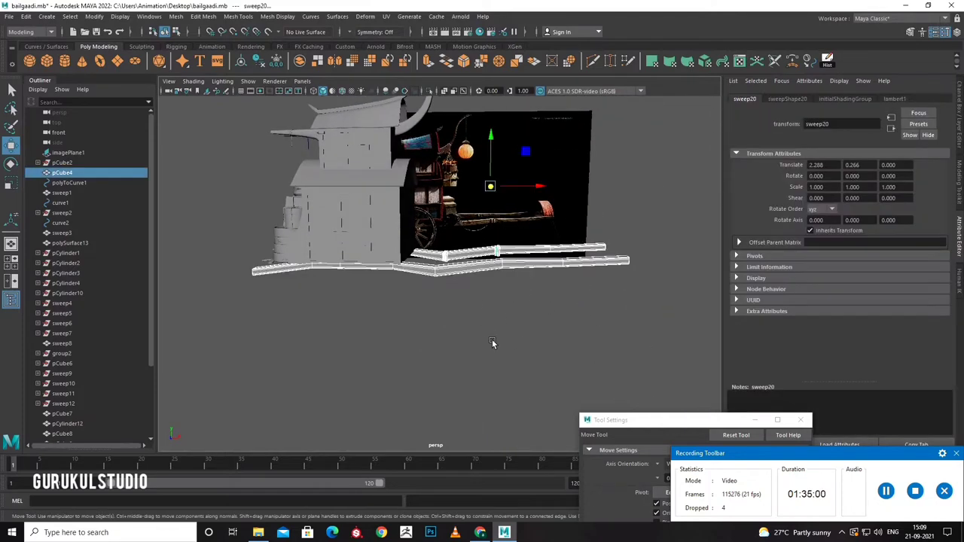
{"action": "key", "text": "ctrl+z"}
{"action": "key", "text": "ctrl+z"}
{"action": "key", "text": "ctrl+z"}
{"action": "key", "text": "ctrl+z"}
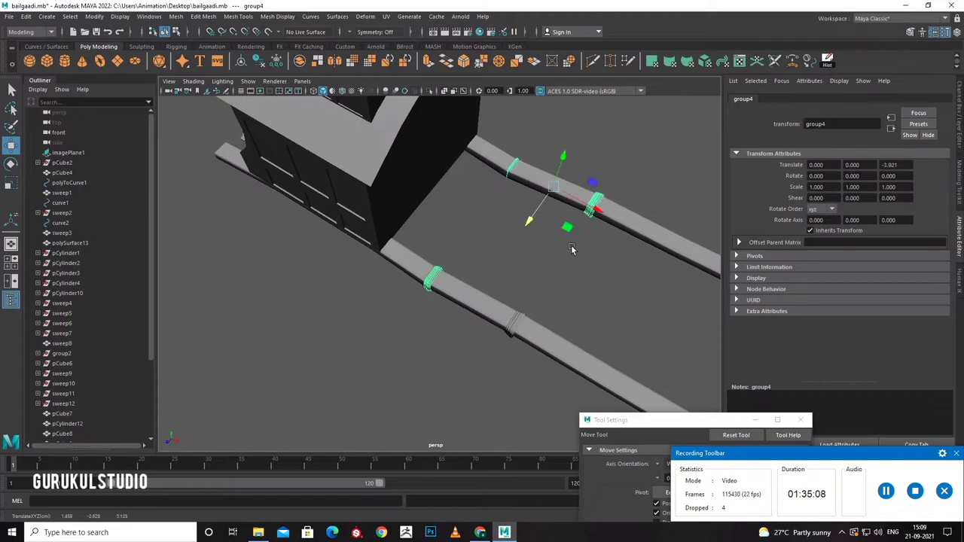
{"action": "mouse_move", "coordinate": [538, 305]}
{"action": "left_mouse_down", "text": "alt"}
{"action": "mouse_move", "coordinate": [487, 335]}
{"action": "mouse_move", "coordinate": [507, 330]}
{"action": "mouse_move", "coordinate": [587, 226]}
{"action": "mouse_move", "coordinate": [553, 242]}
{"action": "left_mouse_up", "text": "alt"}
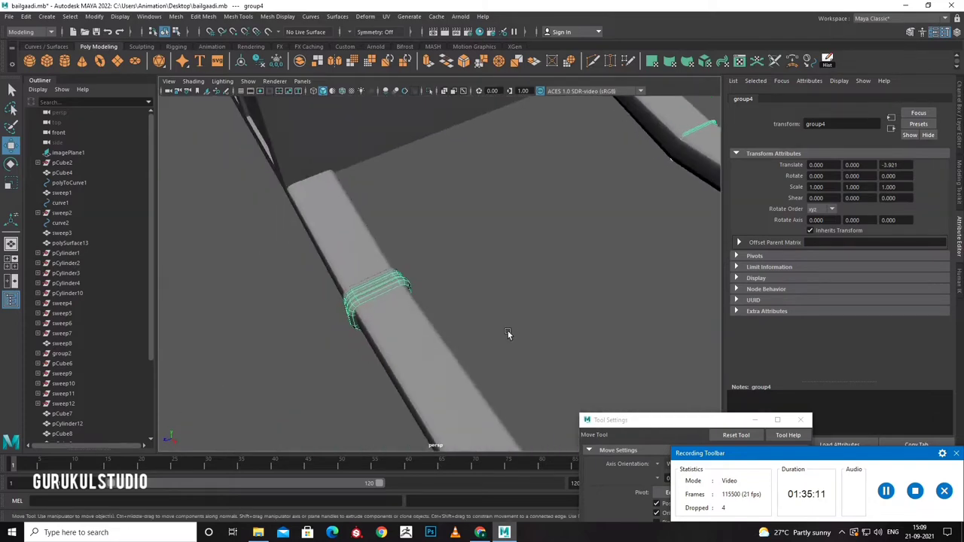
{"action": "key", "text": "ctrl+z"}
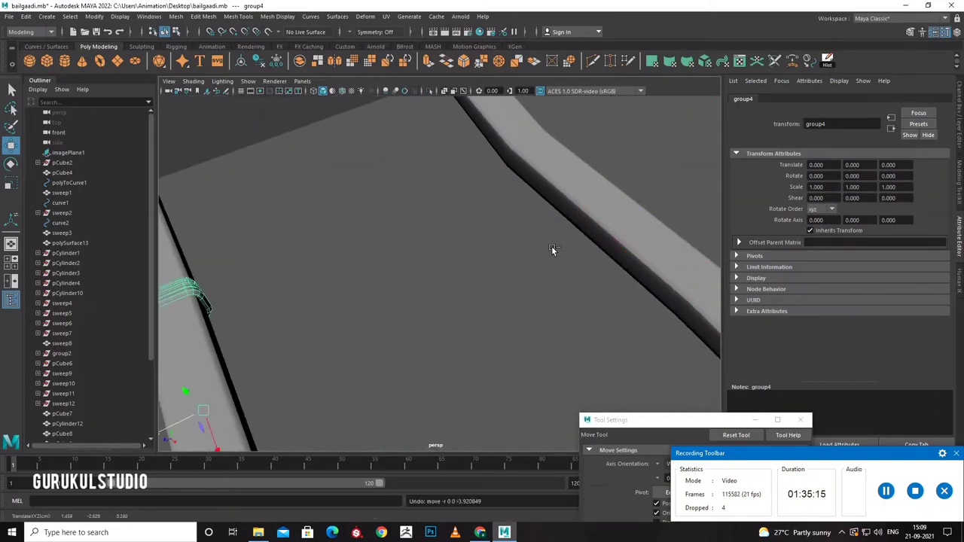
{"action": "key", "text": "ctrl+z"}
{"action": "key", "text": "ctrl+z"}
{"action": "key", "text": "ctrl+z"}
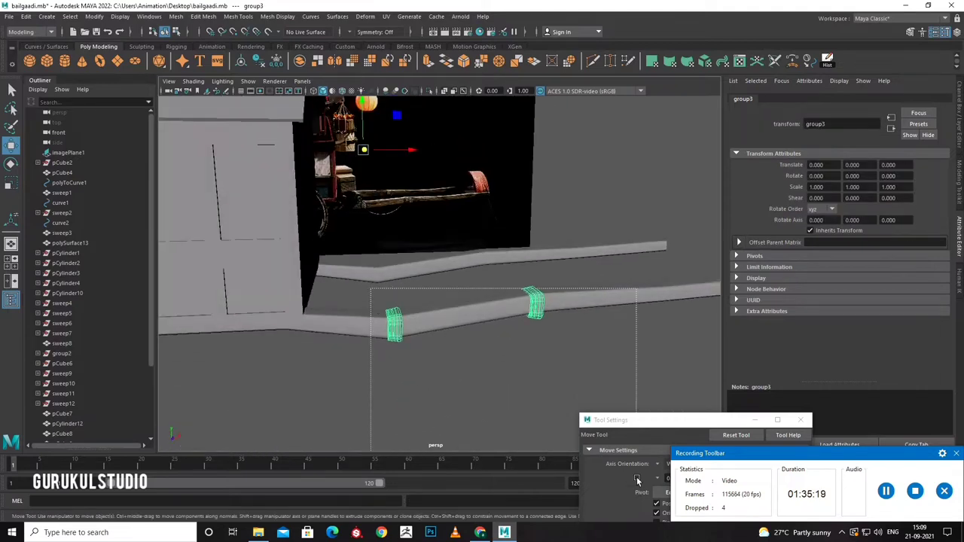
{"action": "key", "text": "ctrl+z"}
{"action": "key", "text": "ctrl+z"}
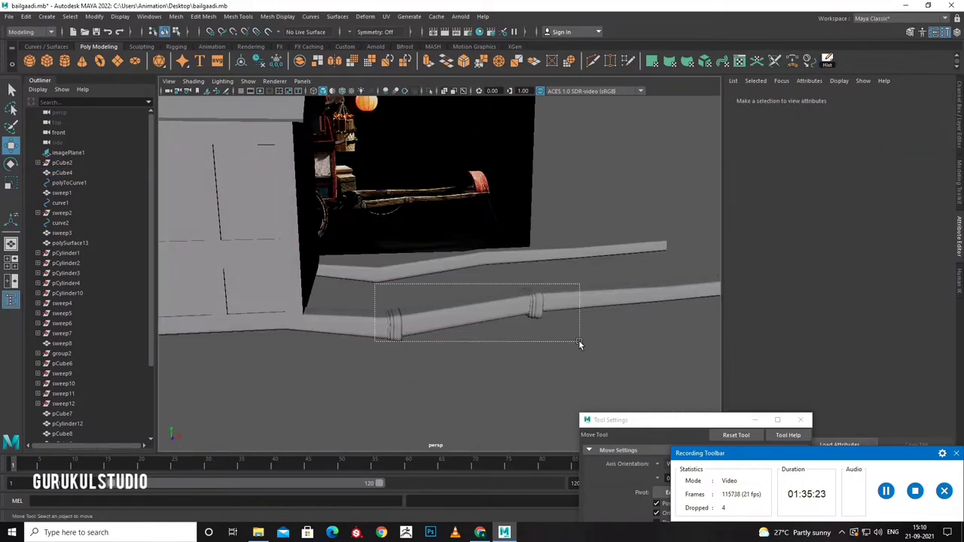
Duplicate the lower-shaft rope bindings and move the copies onto the upper shaft.
{"action": "left_click_drag", "start_coordinate": [579, 344], "coordinate": [472, 376]}
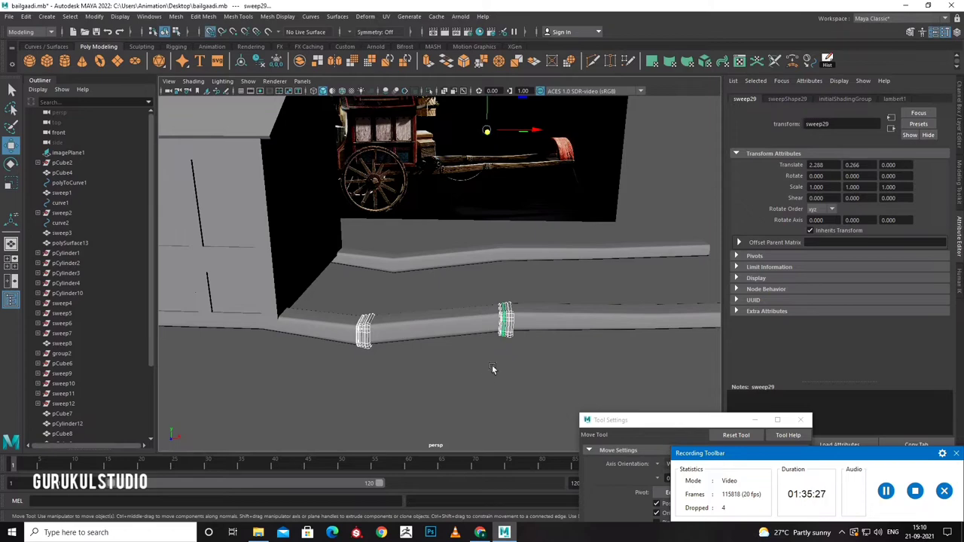
{"action": "key", "text": "ctrl+z"}
{"action": "mouse_move", "coordinate": [355, 301]}
{"action": "left_mouse_down"}
{"action": "mouse_move", "coordinate": [490, 415]}
{"action": "mouse_move", "coordinate": [469, 392]}
{"action": "mouse_move", "coordinate": [496, 265]}
{"action": "left_mouse_up"}
{"action": "key", "text": "]"}
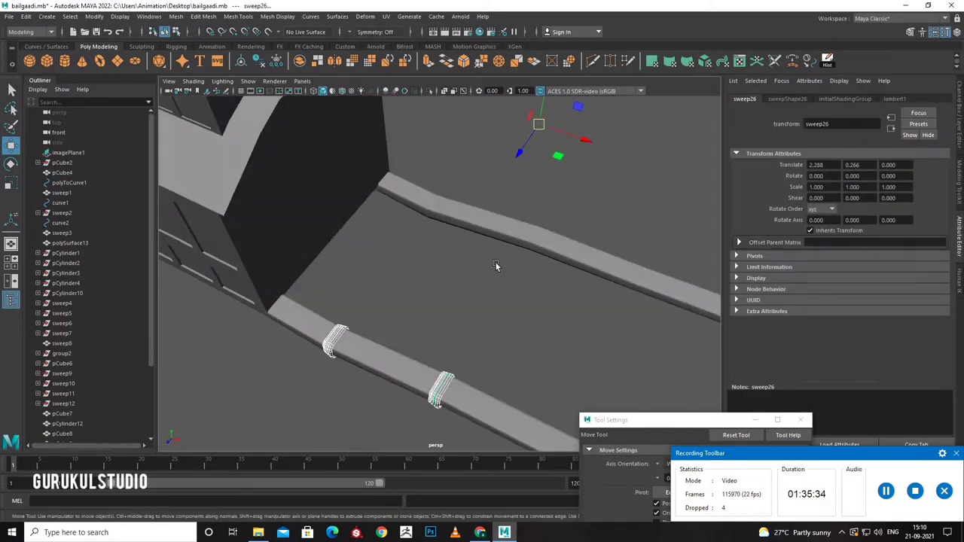
{"action": "key", "text": "ctrl+d"}
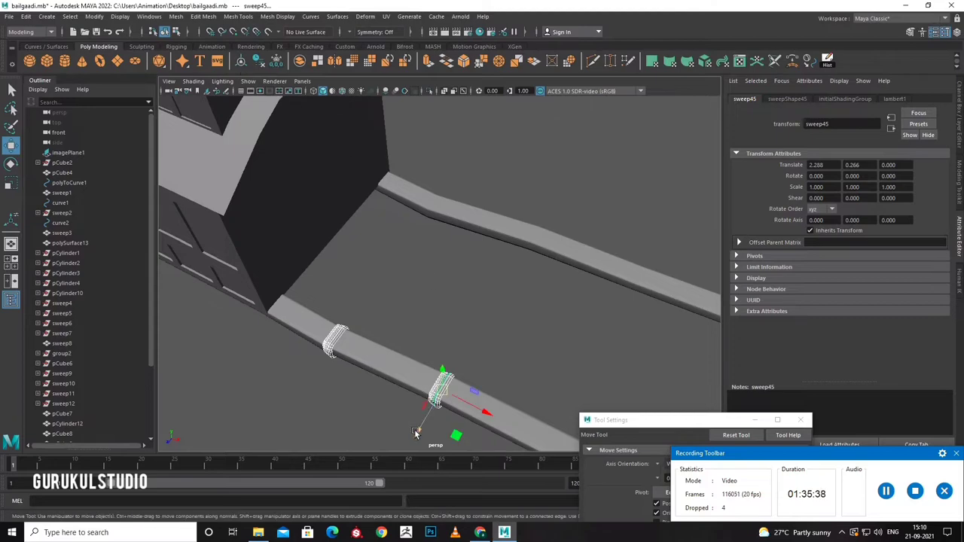
{"action": "left_click_drag", "start_coordinate": [415, 433], "coordinate": [544, 304]}
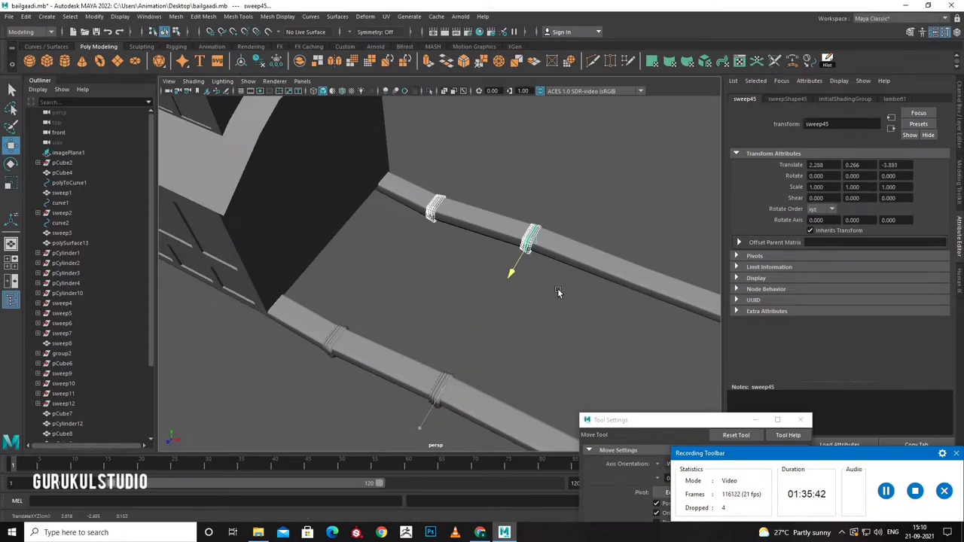
{"action": "mouse_move", "coordinate": [559, 288]}
{"action": "left_mouse_down", "text": "alt"}
{"action": "mouse_move", "coordinate": [518, 290]}
{"action": "mouse_move", "coordinate": [531, 319]}
{"action": "mouse_move", "coordinate": [493, 352]}
{"action": "mouse_move", "coordinate": [370, 323]}
{"action": "mouse_move", "coordinate": [452, 264]}
{"action": "mouse_move", "coordinate": [531, 364]}
{"action": "left_mouse_up", "text": "alt"}
{"action": "left_click", "coordinate": [531, 319]}
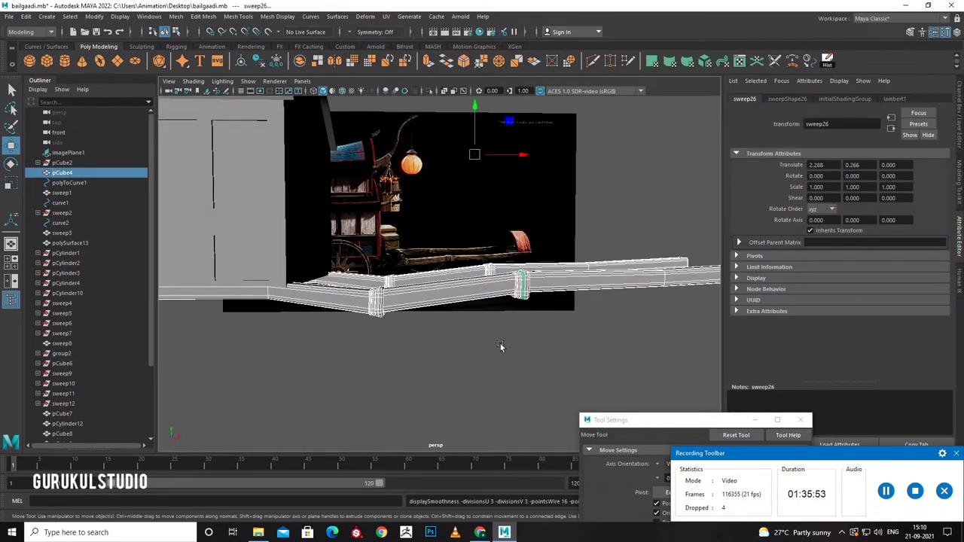
{"action": "middle_click_drag", "start_coordinate": [500, 346], "coordinate": [463, 309]}
Raise sweep26 slightly and shift it along the pole in the front view.
{"action": "key", "text": "space"}
{"action": "key", "text": "space"}
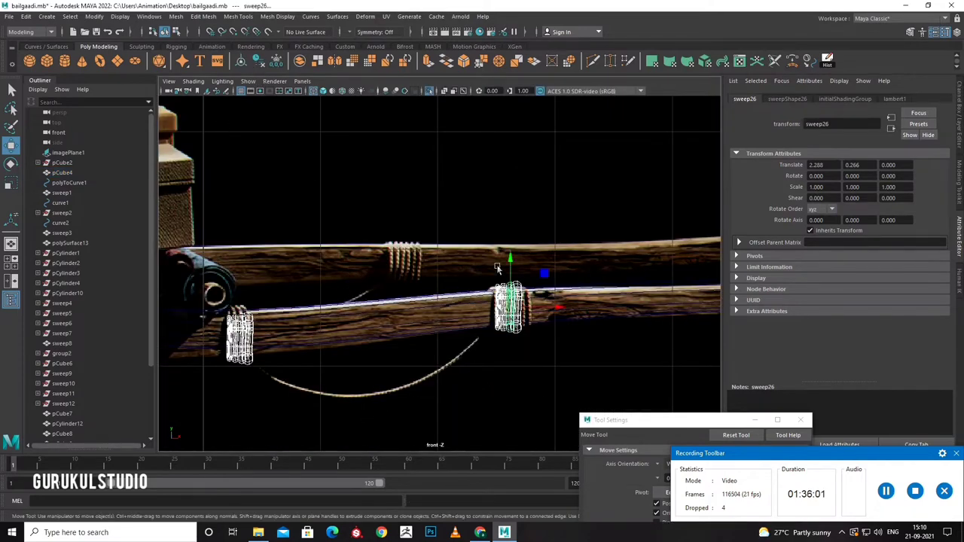
{"action": "left_click_drag", "start_coordinate": [511, 265], "coordinate": [510, 258]}
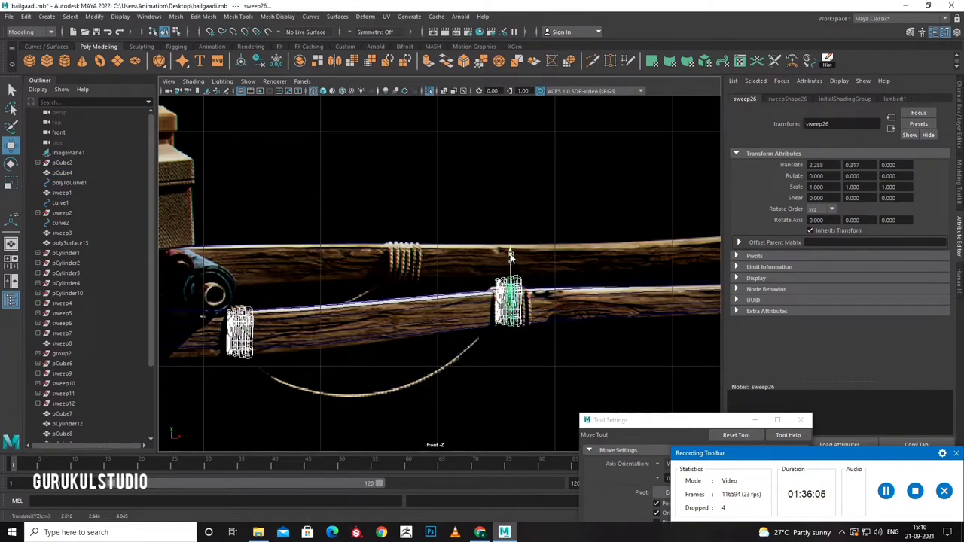
{"action": "left_click_drag", "start_coordinate": [510, 257], "coordinate": [517, 268]}
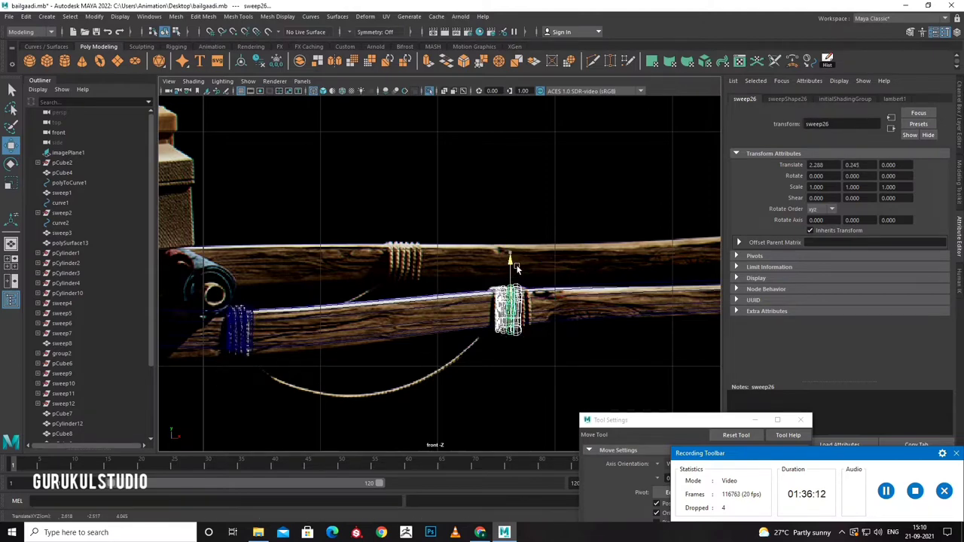
{"action": "key", "text": "space"}
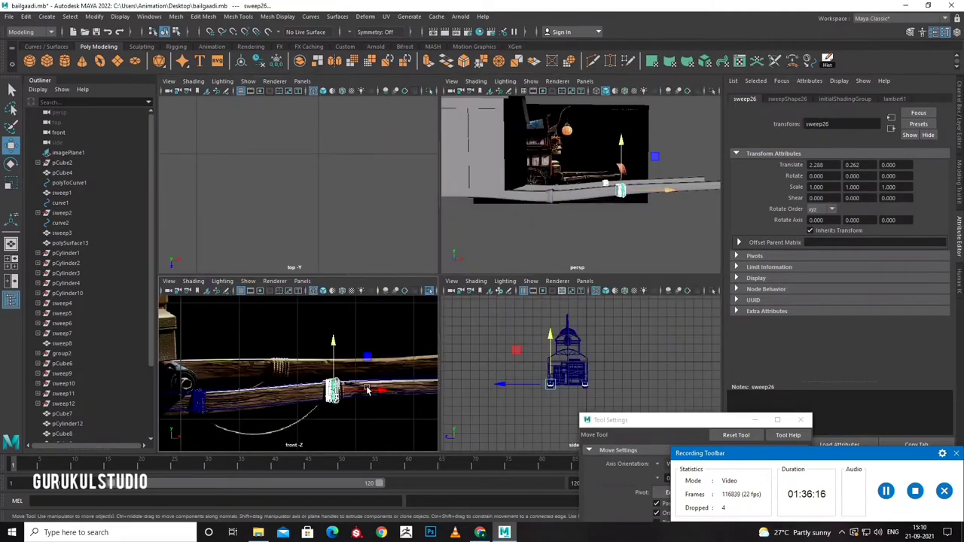
{"action": "key", "text": "space"}
{"action": "left_click_drag", "start_coordinate": [563, 309], "coordinate": [566, 308]}
{"action": "key", "text": "space"}
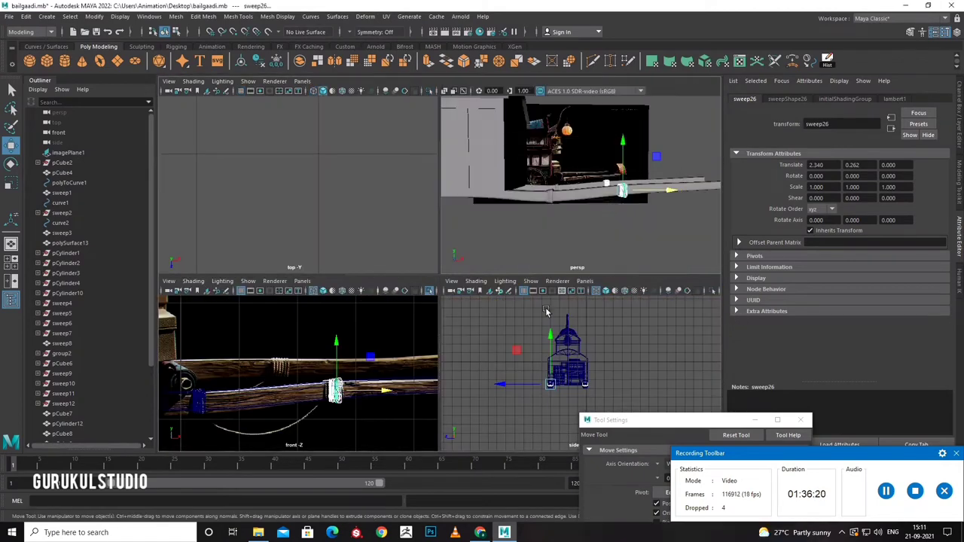
Return to the maximized perspective view and orbit closer to the cart.
{"action": "key", "text": "space"}
{"action": "left_click", "coordinate": [492, 355]}
{"action": "mouse_move", "coordinate": [493, 354]}
{"action": "left_mouse_down", "text": "alt"}
{"action": "mouse_move", "coordinate": [533, 380]}
{"action": "mouse_move", "coordinate": [571, 339]}
{"action": "mouse_move", "coordinate": [407, 346]}
{"action": "mouse_move", "coordinate": [441, 370]}
{"action": "mouse_move", "coordinate": [522, 384]}
{"action": "mouse_move", "coordinate": [514, 364]}
{"action": "mouse_move", "coordinate": [447, 405]}
{"action": "mouse_move", "coordinate": [434, 366]}
{"action": "mouse_move", "coordinate": [495, 367]}
{"action": "mouse_move", "coordinate": [475, 383]}
{"action": "mouse_move", "coordinate": [443, 383]}
{"action": "mouse_move", "coordinate": [327, 343]}
{"action": "left_mouse_up", "text": "alt"}
{"action": "scroll", "coordinate": [452, 381], "scroll_direction": "up", "scroll_amount": 5}
{"action": "scroll", "coordinate": [470, 373], "scroll_direction": "up", "scroll_amount": 3}
{"action": "scroll", "coordinate": [474, 367], "scroll_direction": "down", "scroll_amount": 3}
Draw a new polygon cylinder beside the cart and rotate it 90° in X.
{"action": "left_click", "coordinate": [65, 61]}
{"action": "mouse_move", "coordinate": [248, 334]}
{"action": "left_mouse_down", "text": "alt"}
{"action": "mouse_move", "coordinate": [339, 374]}
{"action": "mouse_move", "coordinate": [407, 239]}
{"action": "left_mouse_up", "text": "alt"}
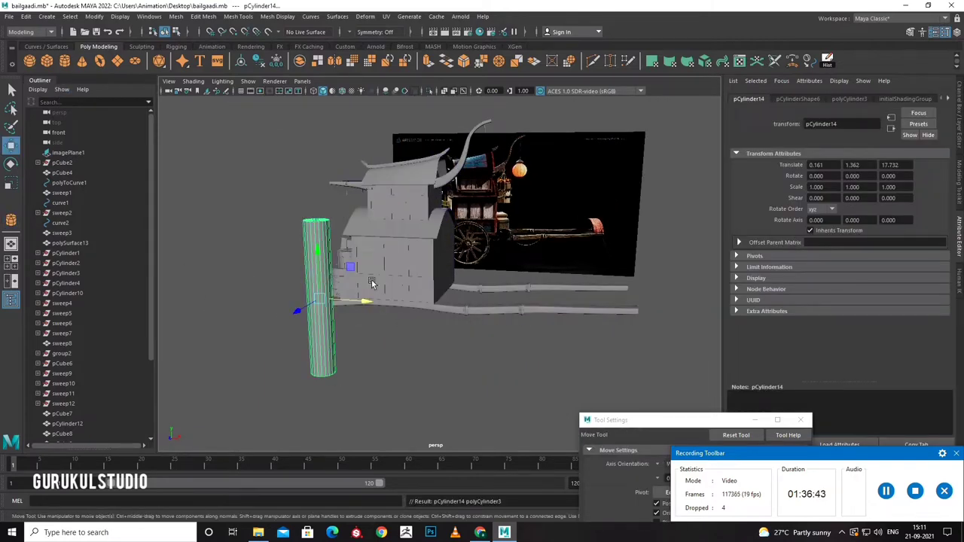
{"action": "key", "text": "e"}
{"action": "left_click_drag", "start_coordinate": [371, 282], "coordinate": [293, 318]}
{"action": "type", "text": "90"}
{"action": "key", "text": "Return"}
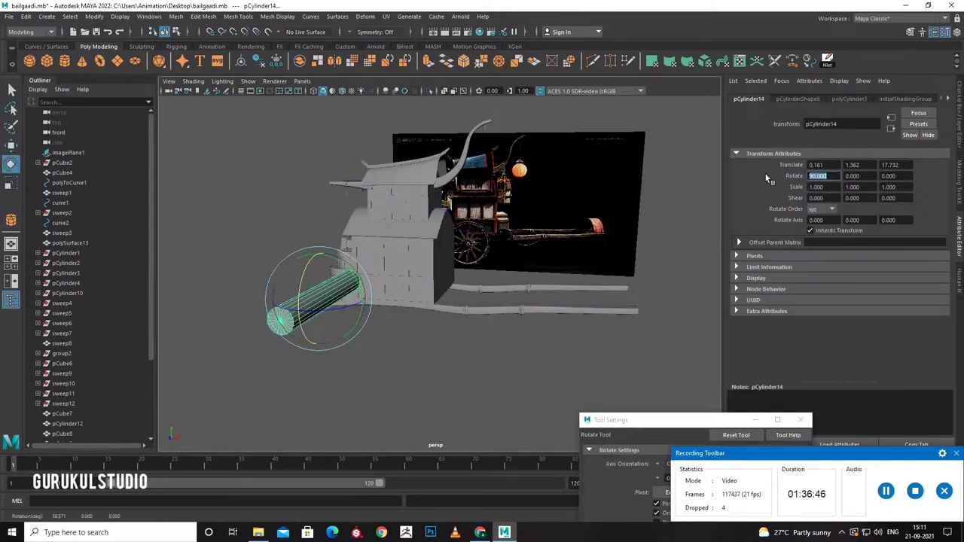
Set the cylinder's Subdivisions Caps to 10 in the Channel Box.
{"action": "left_click", "coordinate": [960, 130]}
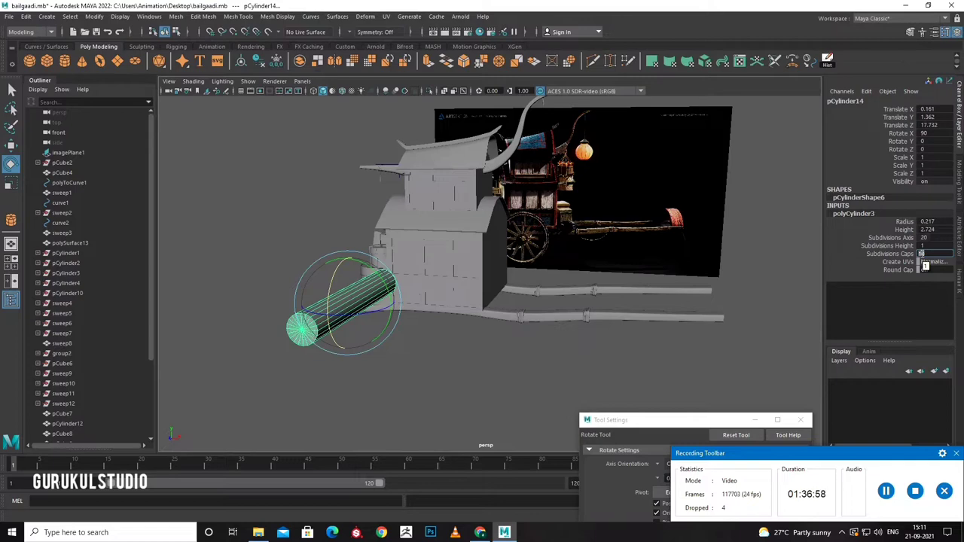
{"action": "left_click_drag", "start_coordinate": [374, 385], "coordinate": [354, 392], "text": "alt"}
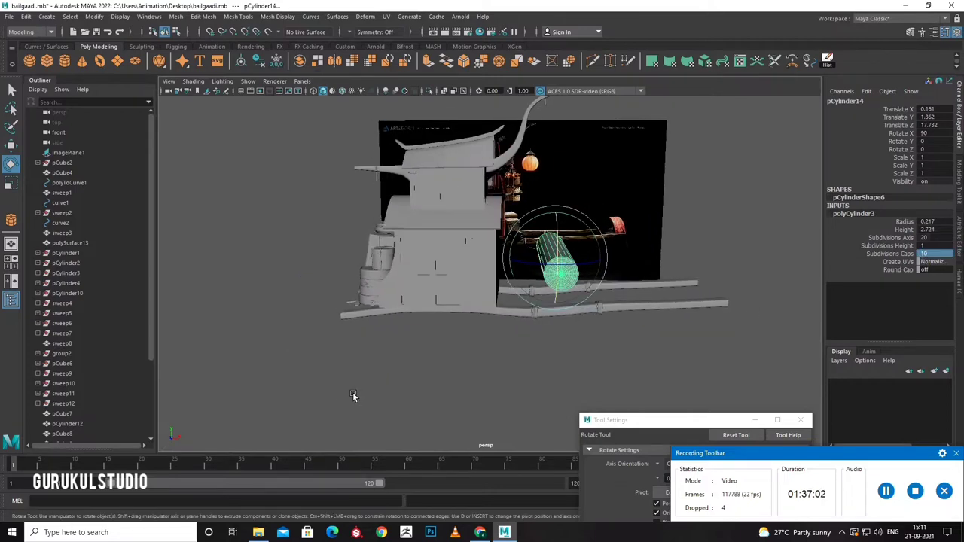
{"action": "key", "text": "space"}
{"action": "key", "text": "space"}
{"action": "scroll", "coordinate": [382, 393], "scroll_direction": "up", "scroll_amount": 3}
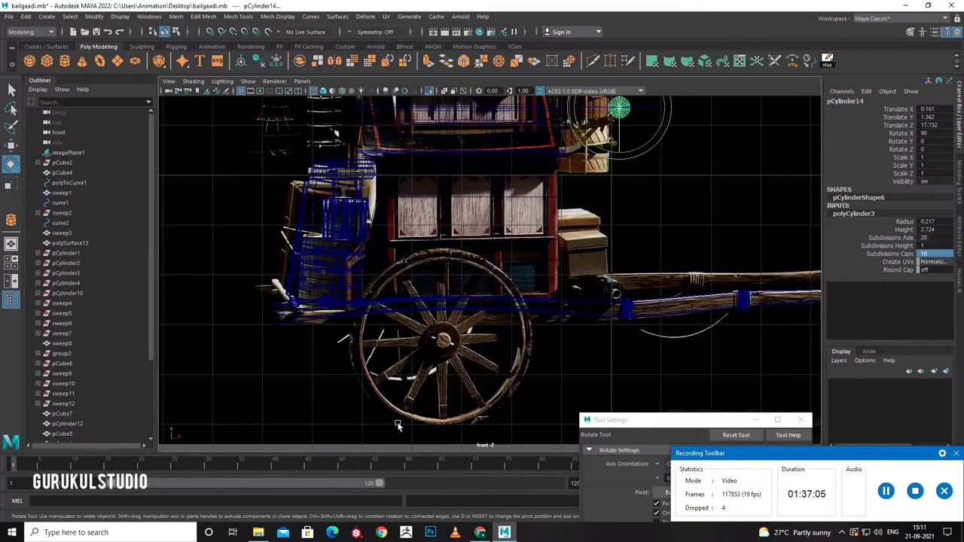
{"action": "scroll", "coordinate": [383, 393], "scroll_direction": "down", "scroll_amount": 3}
{"action": "scroll", "coordinate": [404, 381], "scroll_direction": "down", "scroll_amount": 2}
{"action": "scroll", "coordinate": [546, 188], "scroll_direction": "up", "scroll_amount": 10}
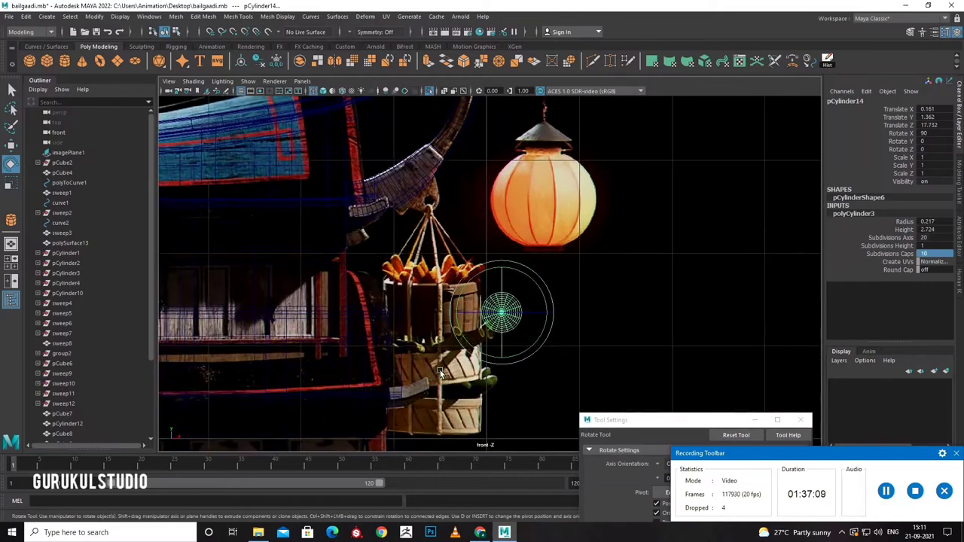
{"action": "right_click_drag", "start_coordinate": [494, 255], "coordinate": [489, 316]}
{"action": "scroll", "coordinate": [489, 316], "scroll_direction": "up", "scroll_amount": 3}
{"action": "scroll", "coordinate": [521, 212], "scroll_direction": "up", "scroll_amount": 3}
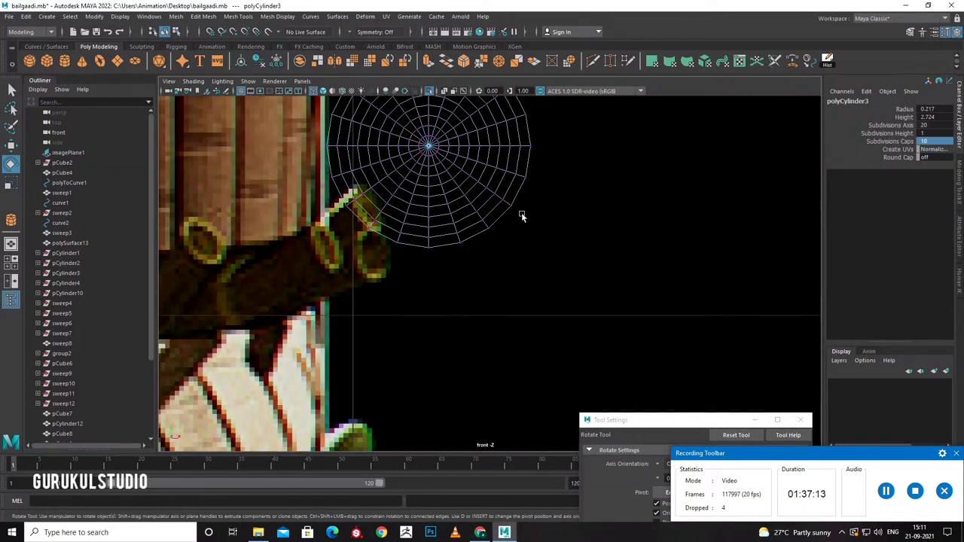
{"action": "scroll", "coordinate": [504, 275], "scroll_direction": "up", "scroll_amount": 4}
Delete the cylinder's centre cap faces and extrude the remaining cap faces into a hub.
{"action": "scroll", "coordinate": [504, 275], "scroll_direction": "up", "scroll_amount": 4}
{"action": "left_click_drag", "start_coordinate": [381, 191], "coordinate": [408, 202]}
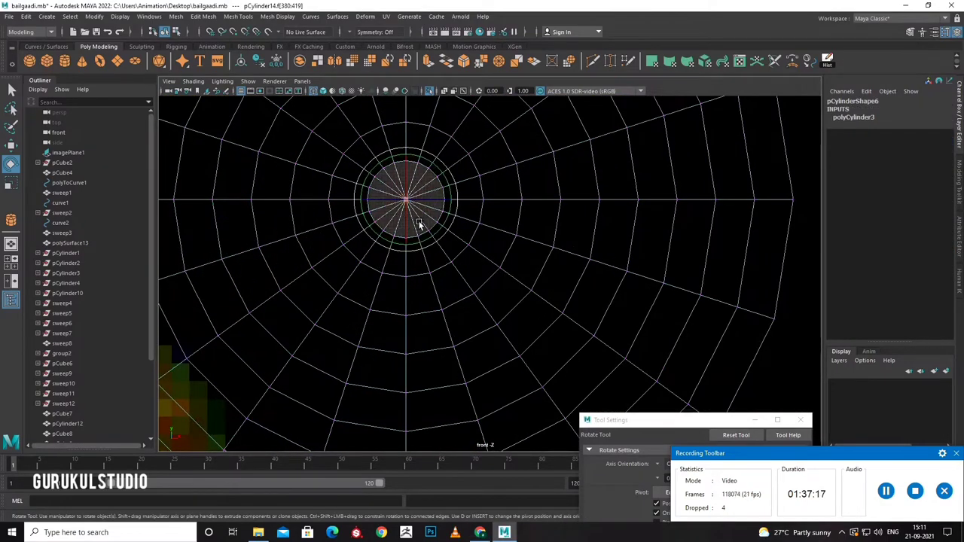
{"action": "key", "text": "shift+period"}
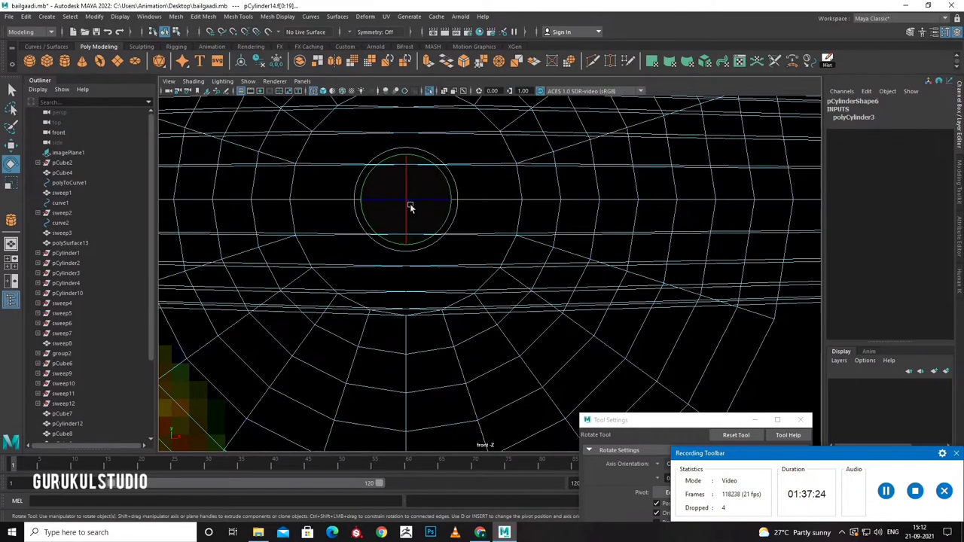
{"action": "key", "text": "Delete"}
{"action": "key", "text": "q"}
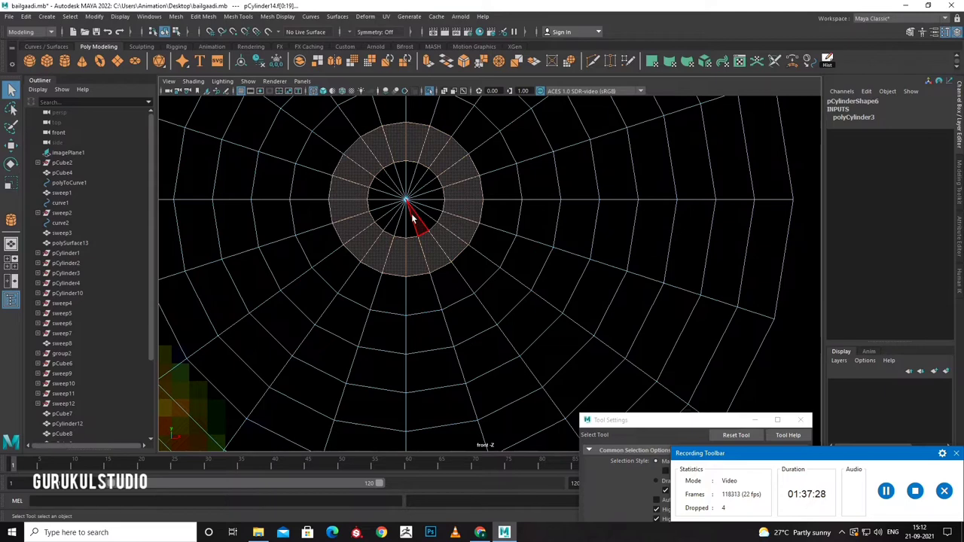
{"action": "key", "text": "ctrl+e"}
Isolate the new cylinder in the view and reselect it for face editing.
{"action": "key", "text": "space"}
{"action": "key", "text": "space"}
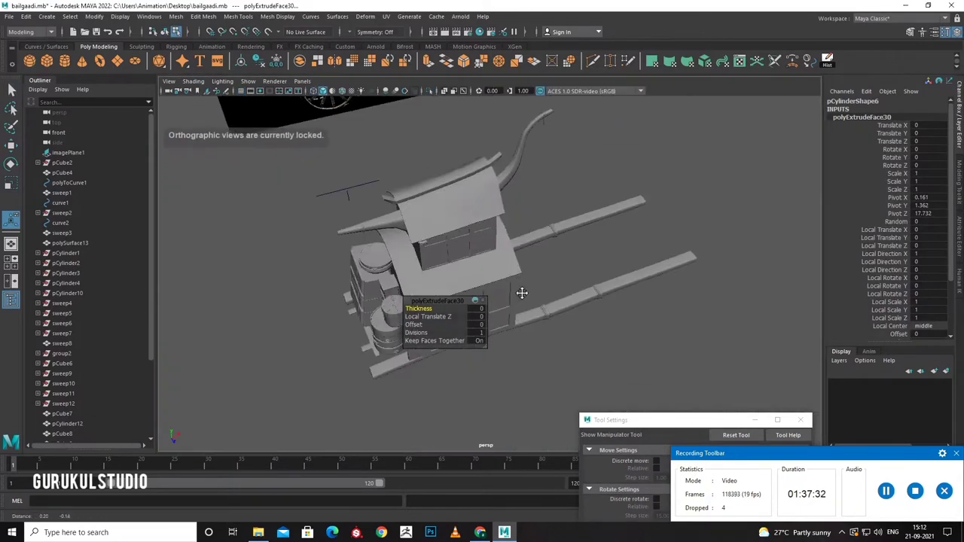
{"action": "key", "text": "ctrl+1"}
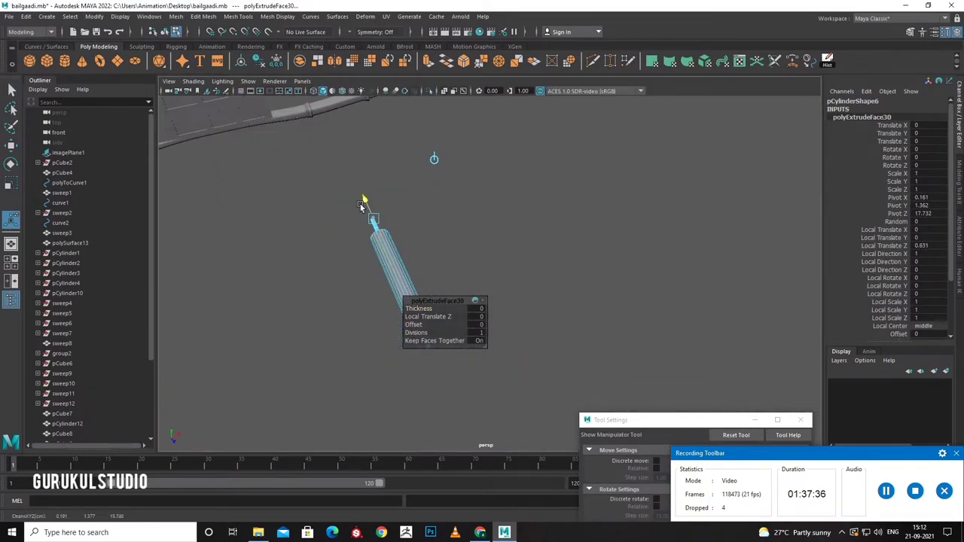
{"action": "mouse_move", "coordinate": [362, 205]}
{"action": "left_mouse_down", "text": "alt"}
{"action": "mouse_move", "coordinate": [334, 276]}
{"action": "mouse_move", "coordinate": [223, 346]}
{"action": "left_mouse_up", "text": "alt"}
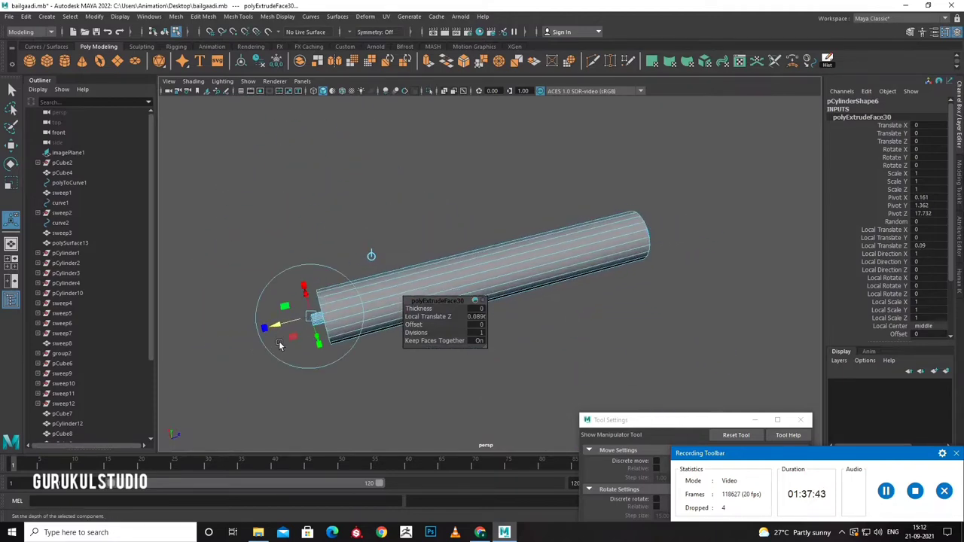
{"action": "key", "text": "space"}
{"action": "key", "text": "space"}
{"action": "key", "text": "f"}
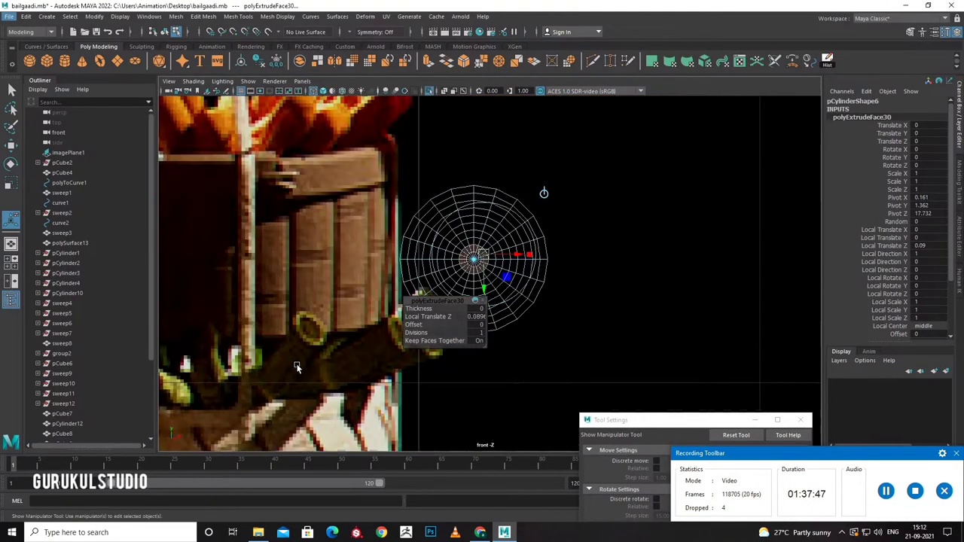
{"action": "scroll", "coordinate": [338, 320], "scroll_direction": "up", "scroll_amount": 5}
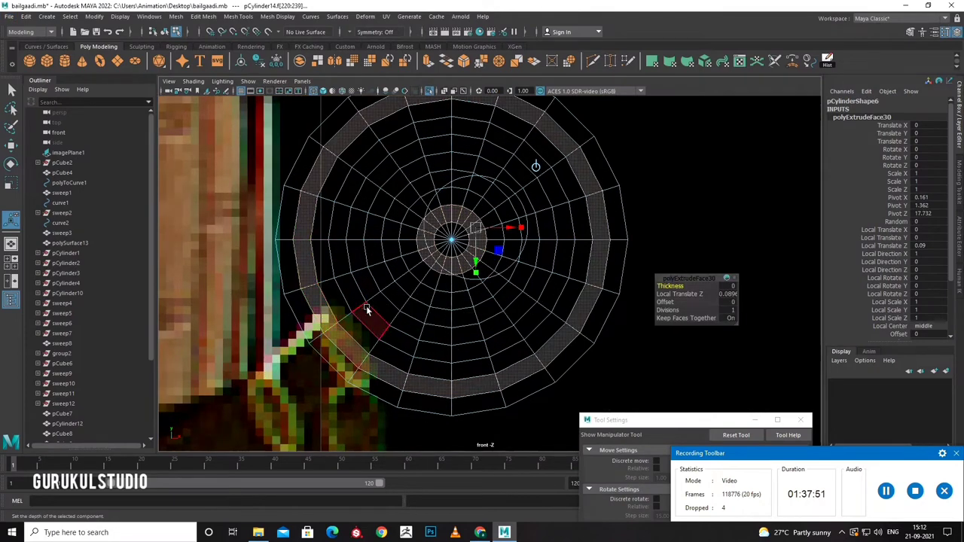
{"action": "key", "text": "Delete"}
{"action": "key", "text": "space"}
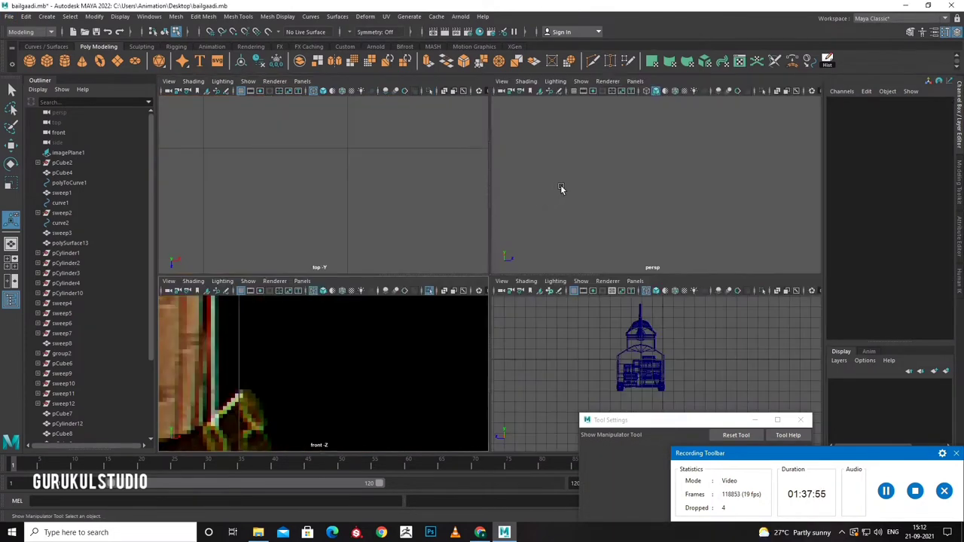
{"action": "key", "text": "space"}
{"action": "key", "text": "a"}
{"action": "right_click", "coordinate": [489, 256]}
{"action": "left_click", "coordinate": [494, 277]}
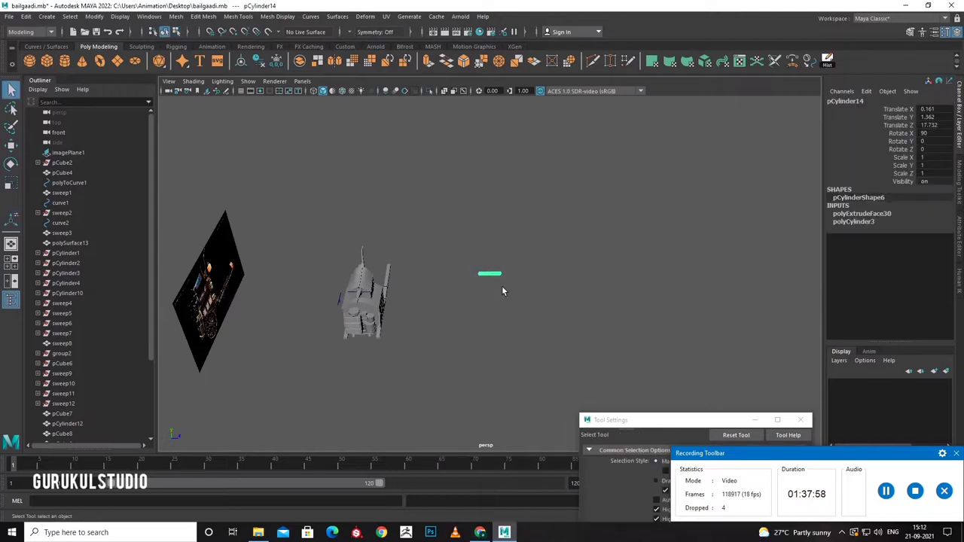
{"action": "key", "text": "space"}
{"action": "key", "text": "space"}
Select every other concentric cap face ring, extrude them and scale them inward.
{"action": "right_click", "coordinate": [377, 256]}
{"action": "left_click", "coordinate": [329, 256]}
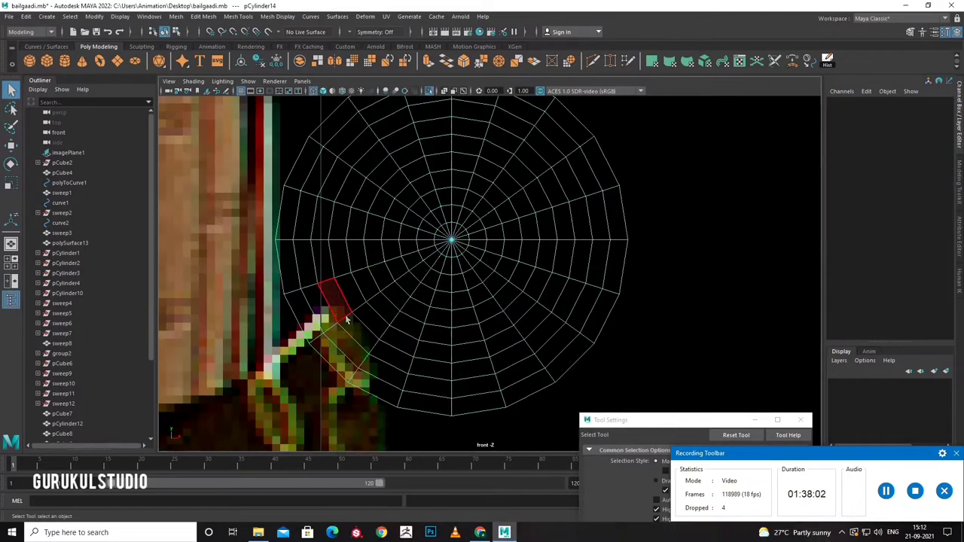
{"action": "left_click", "coordinate": [333, 321]}
{"action": "double_click", "coordinate": [331, 335], "text": "shift"}
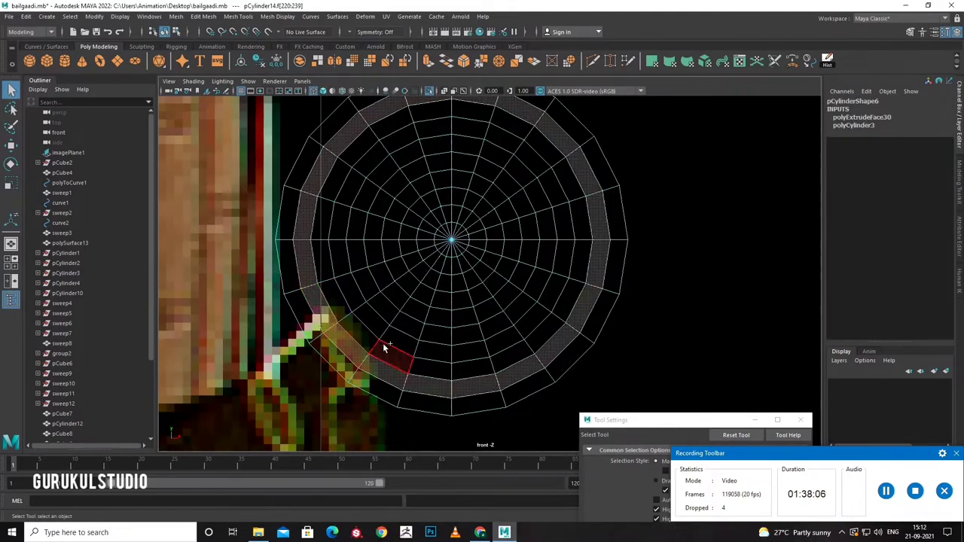
{"action": "double_click", "coordinate": [354, 287], "text": "shift"}
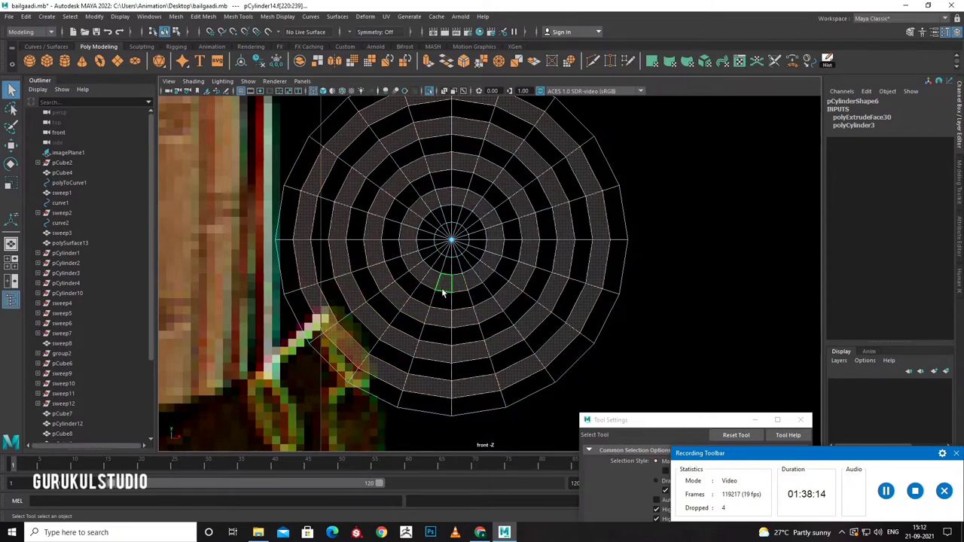
{"action": "key", "text": "ctrl+e"}
{"action": "left_click_drag", "start_coordinate": [628, 170], "coordinate": [567, 179]}
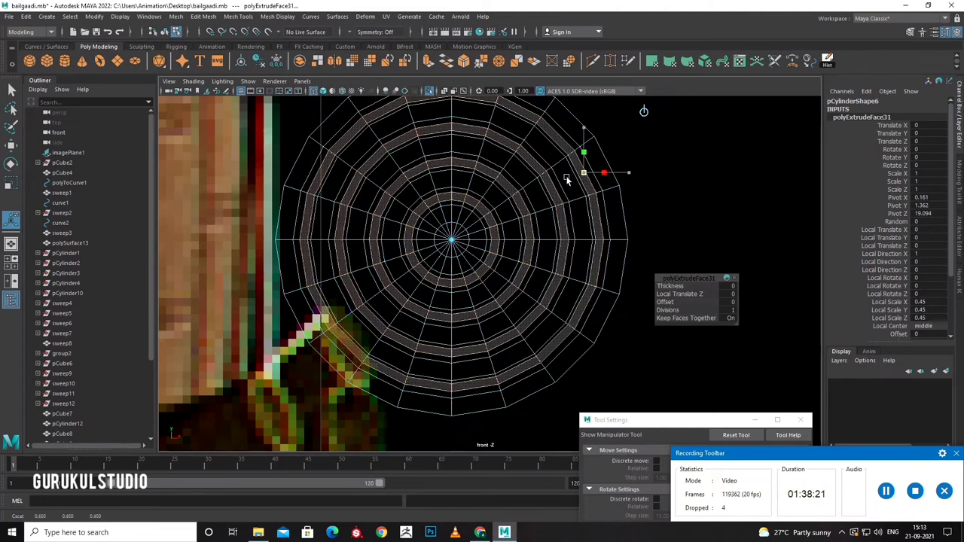
Extrude the alternating rings again and push them slightly into the cap.
{"action": "key", "text": "ctrl+e"}
{"action": "key", "text": "space"}
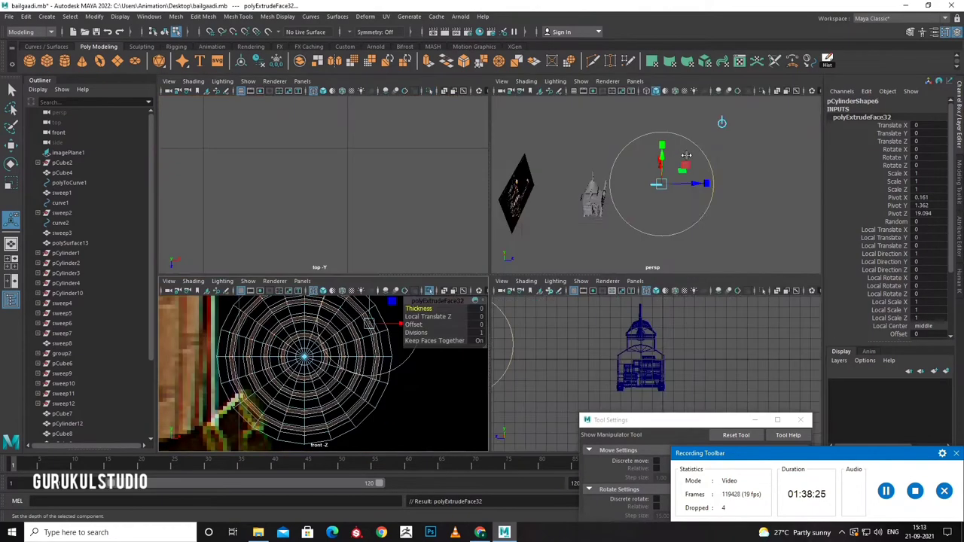
{"action": "key", "text": "space"}
{"action": "scroll", "coordinate": [595, 261], "scroll_direction": "up", "scroll_amount": 5}
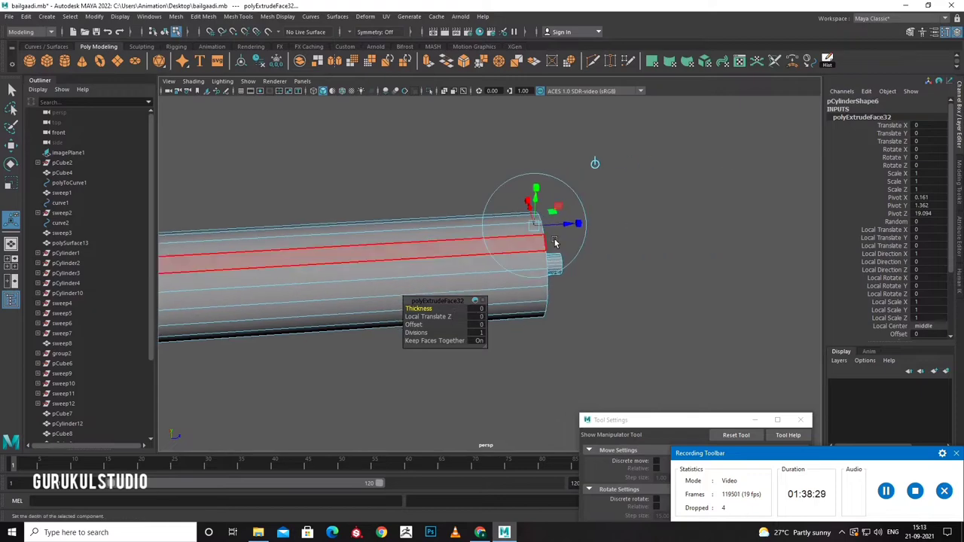
{"action": "left_click_drag", "start_coordinate": [552, 261], "coordinate": [595, 231], "text": "alt"}
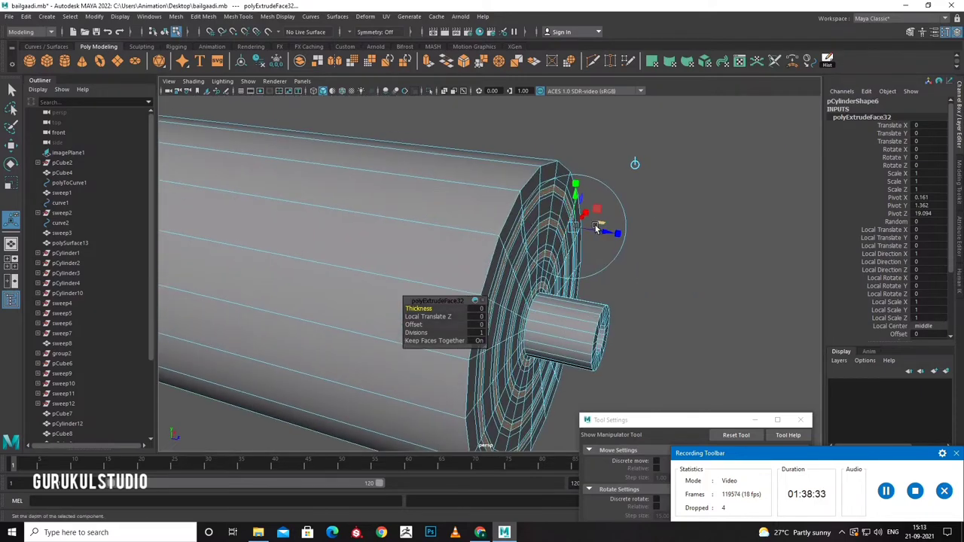
{"action": "left_click", "coordinate": [595, 230]}
Return to object selection, face the cylinder's end and switch to Insert Edge Loop.
{"action": "left_click_drag", "start_coordinate": [595, 229], "coordinate": [547, 185], "text": "alt"}
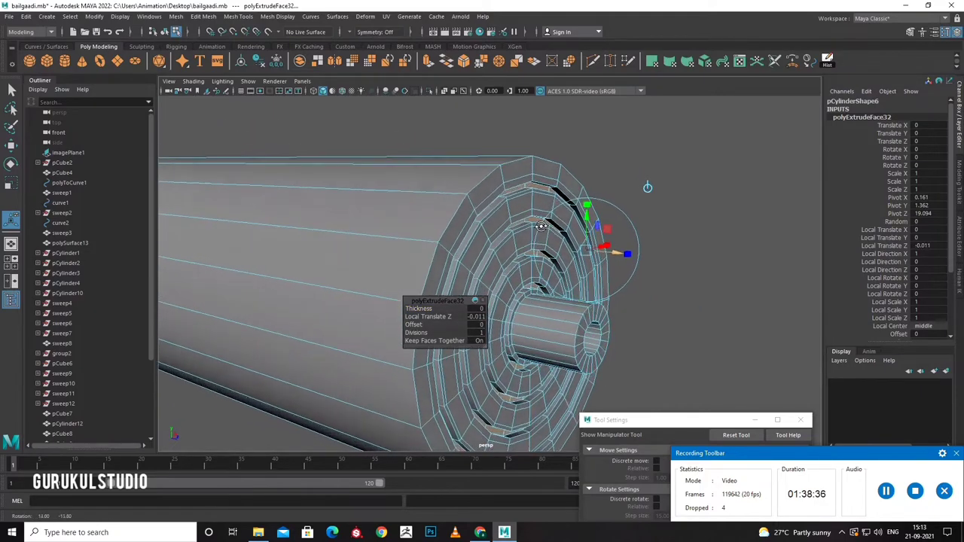
{"action": "right_click_drag", "start_coordinate": [547, 184], "coordinate": [595, 173]}
{"action": "scroll", "coordinate": [547, 264], "scroll_direction": "down", "scroll_amount": 5}
{"action": "middle_click_drag", "start_coordinate": [541, 269], "coordinate": [599, 263], "text": "alt"}
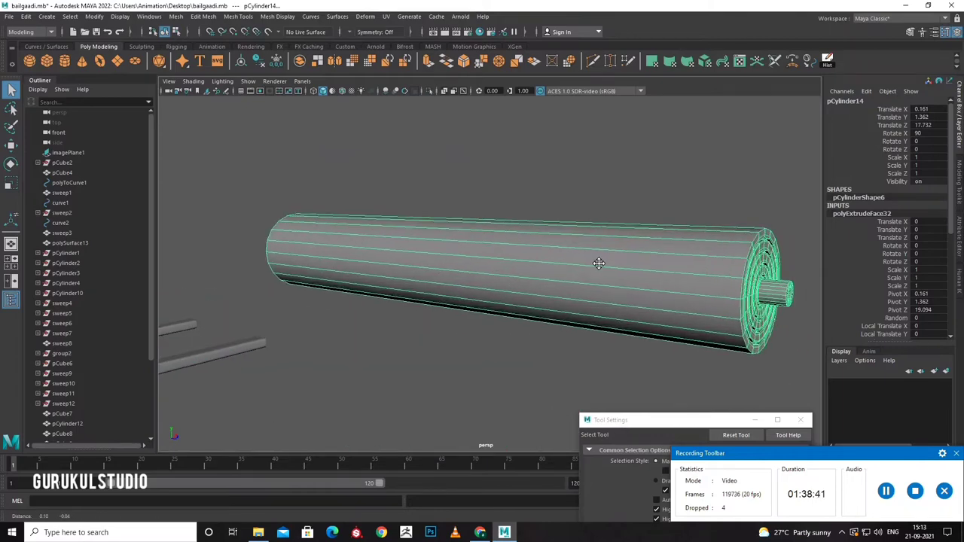
{"action": "left_click_drag", "start_coordinate": [598, 262], "coordinate": [553, 273], "text": "alt"}
{"action": "scroll", "coordinate": [446, 260], "scroll_direction": "up", "scroll_amount": 5}
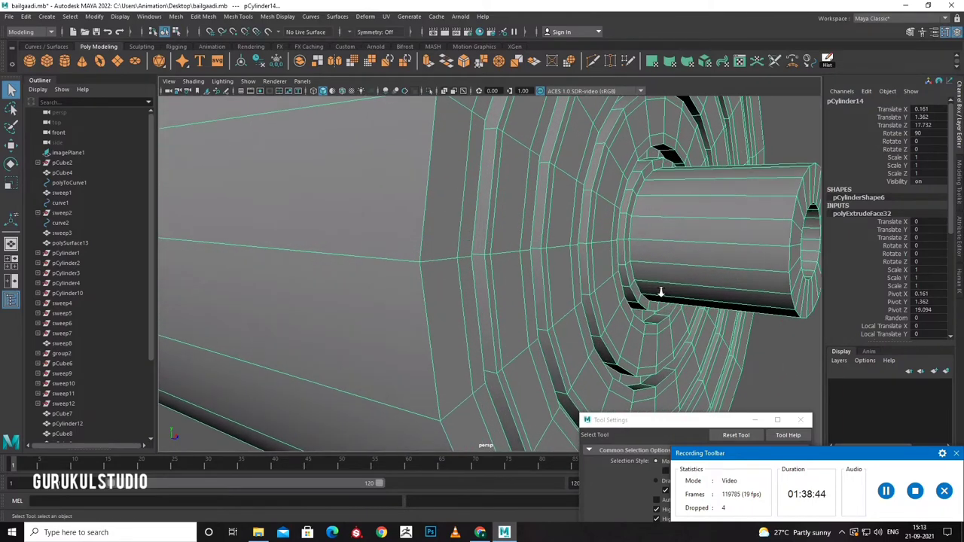
{"action": "right_click_drag", "start_coordinate": [446, 259], "coordinate": [376, 266], "text": "shift"}
Insert two edge loops along the cylinder's surface and zoom out to the whole cylinder.
{"action": "left_click", "coordinate": [204, 265]}
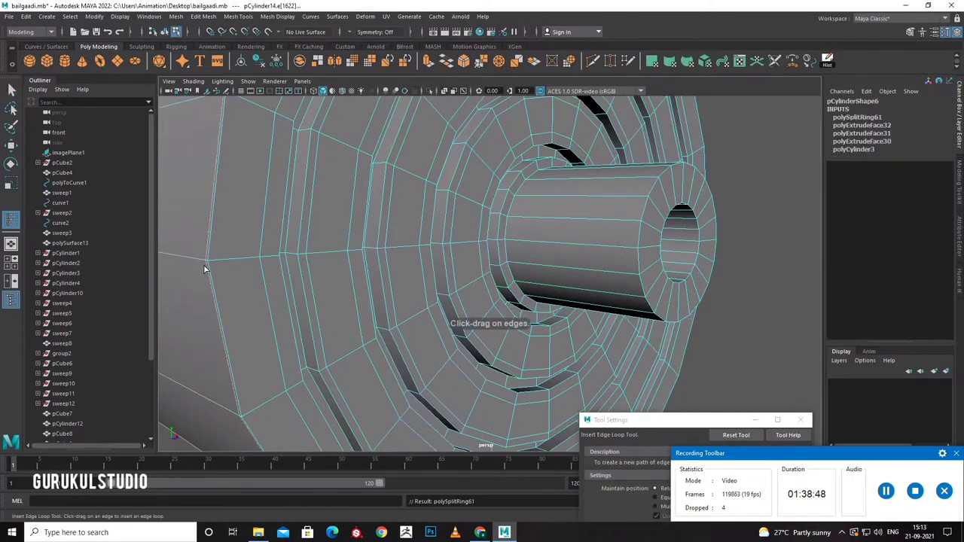
{"action": "left_click", "coordinate": [211, 264]}
{"action": "scroll", "coordinate": [252, 263], "scroll_direction": "up", "scroll_amount": 2}
{"action": "scroll", "coordinate": [252, 263], "scroll_direction": "up", "scroll_amount": 3}
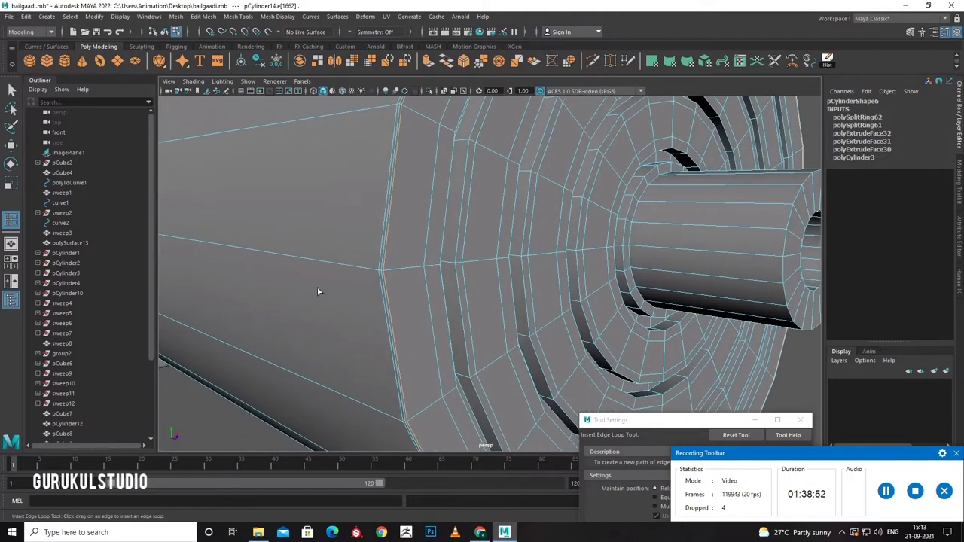
{"action": "scroll", "coordinate": [318, 291], "scroll_direction": "up", "scroll_amount": 2}
{"action": "left_click_drag", "start_coordinate": [389, 284], "coordinate": [492, 293], "text": "alt"}
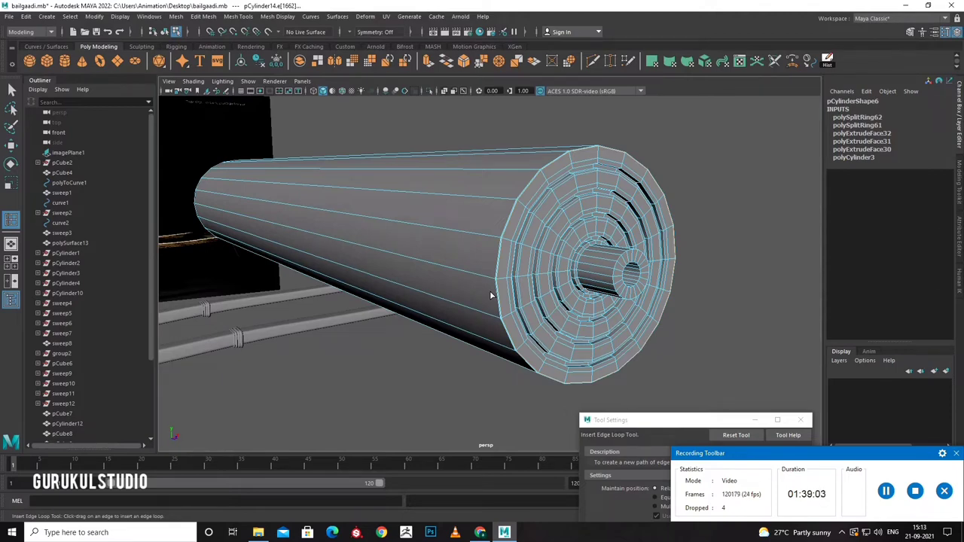
{"action": "scroll", "coordinate": [490, 295], "scroll_direction": "up", "scroll_amount": 3}
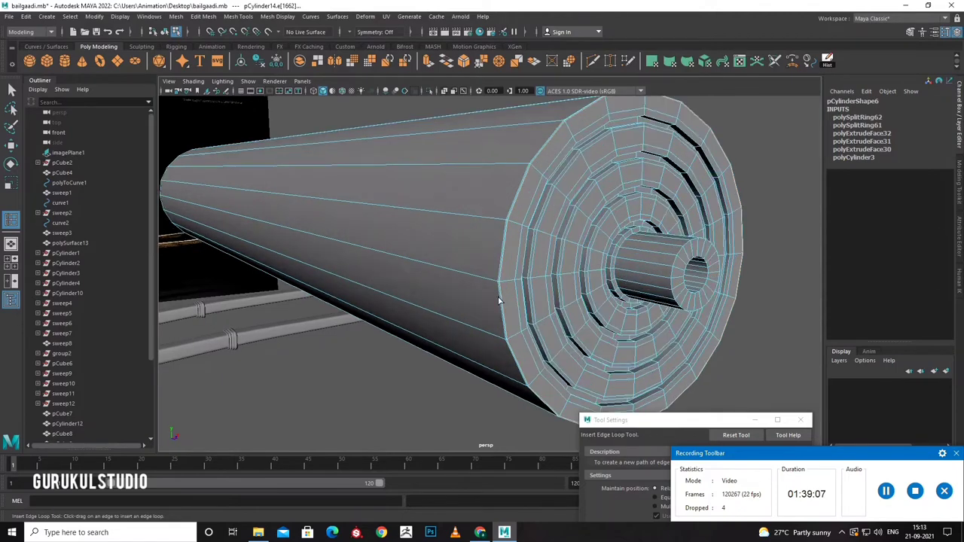
{"action": "scroll", "coordinate": [641, 303], "scroll_direction": "up", "scroll_amount": 3}
Add supporting edge loops beside the cap edge and the concentric end-ring grooves.
{"action": "left_click", "coordinate": [624, 294]}
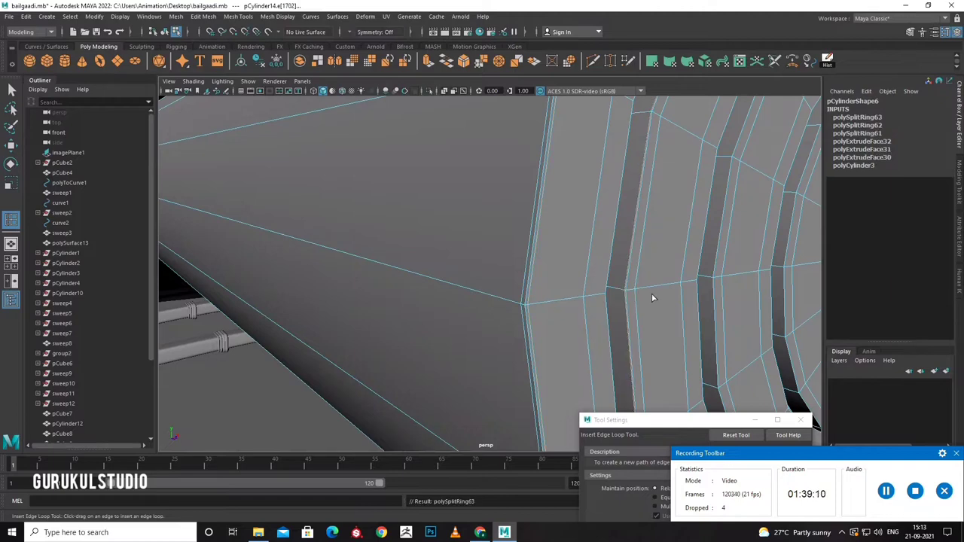
{"action": "scroll", "coordinate": [551, 315], "scroll_direction": "down", "scroll_amount": 3}
{"action": "left_click", "coordinate": [540, 309]}
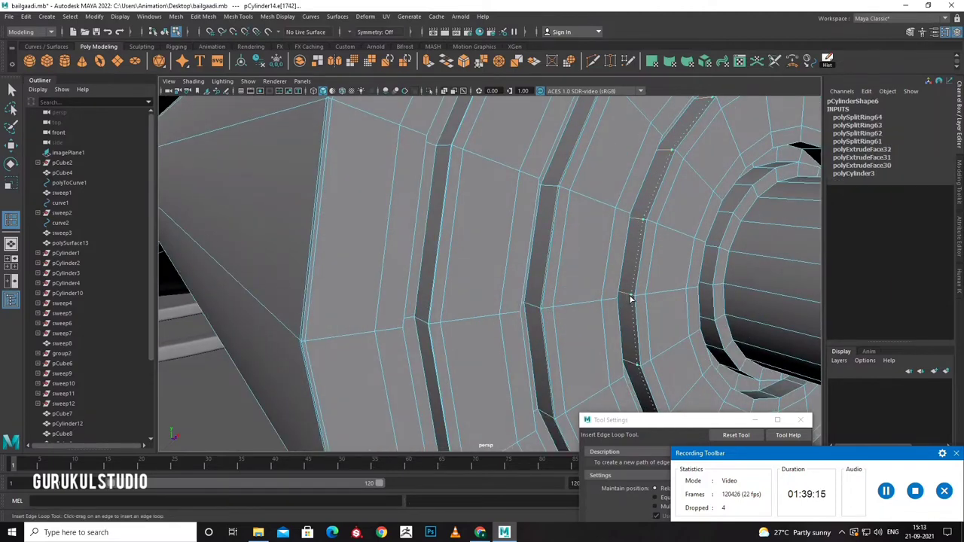
{"action": "left_click", "coordinate": [632, 300]}
{"action": "left_click", "coordinate": [709, 287]}
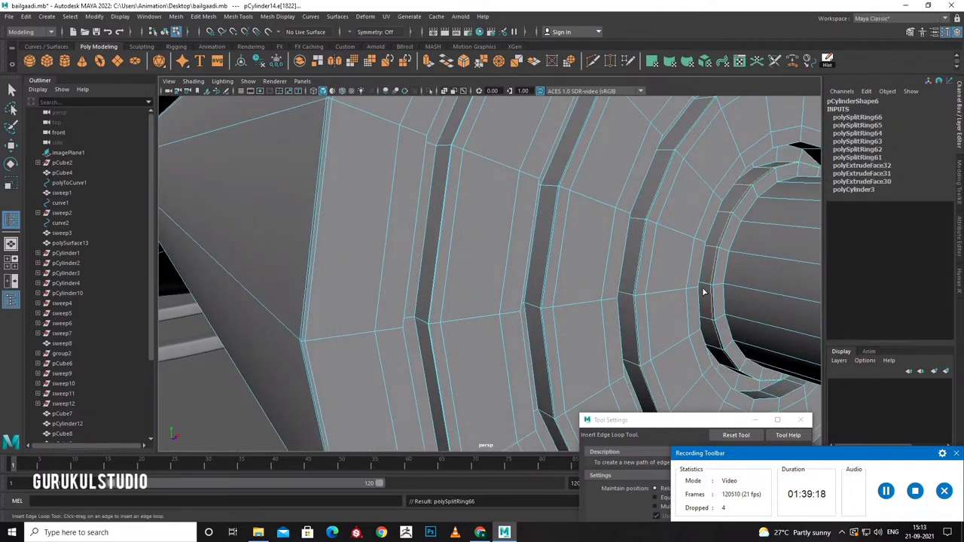
{"action": "scroll", "coordinate": [633, 298], "scroll_direction": "down", "scroll_amount": 3}
Add supporting edge loops around the hub opening and along the hub.
{"action": "left_click", "coordinate": [560, 288]}
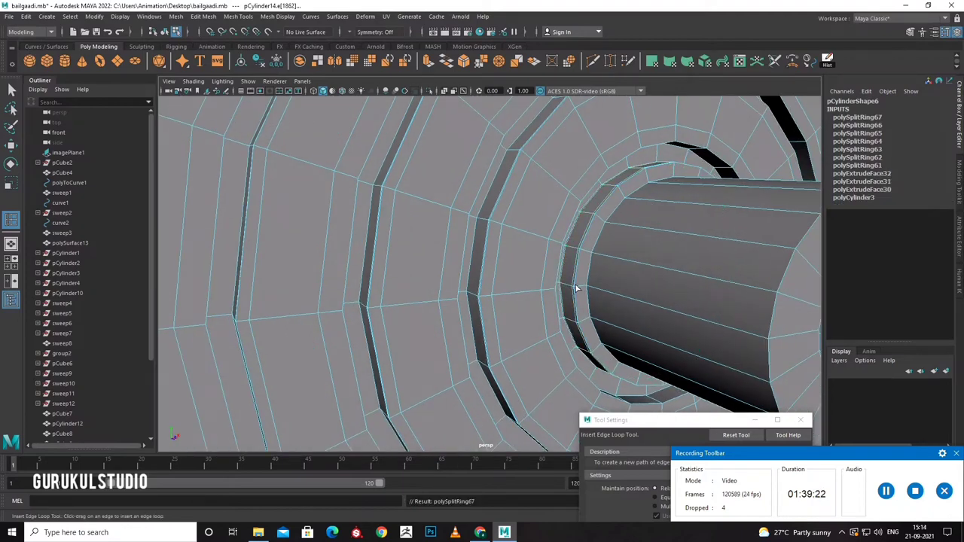
{"action": "left_click", "coordinate": [578, 290]}
{"action": "left_click", "coordinate": [586, 289]}
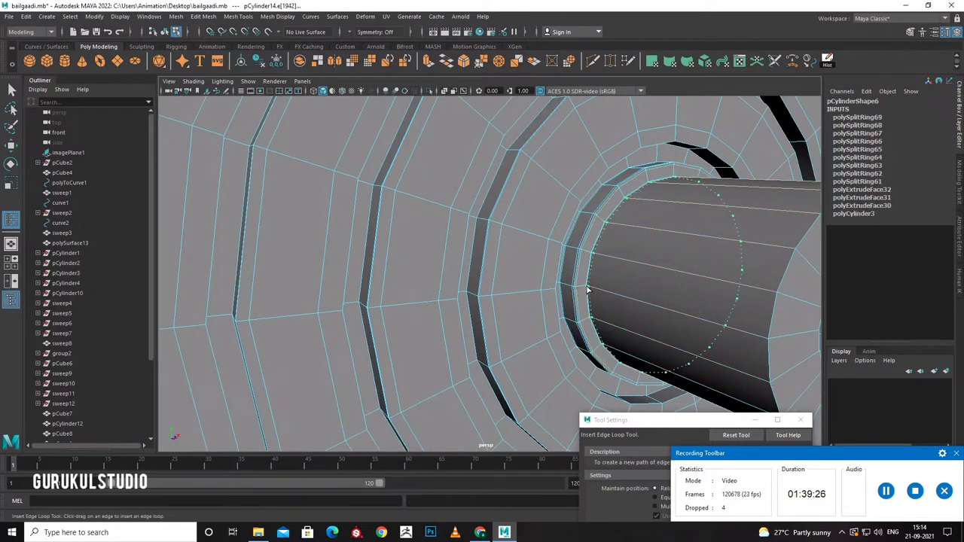
{"action": "left_click", "coordinate": [588, 290]}
{"action": "left_click", "coordinate": [765, 344]}
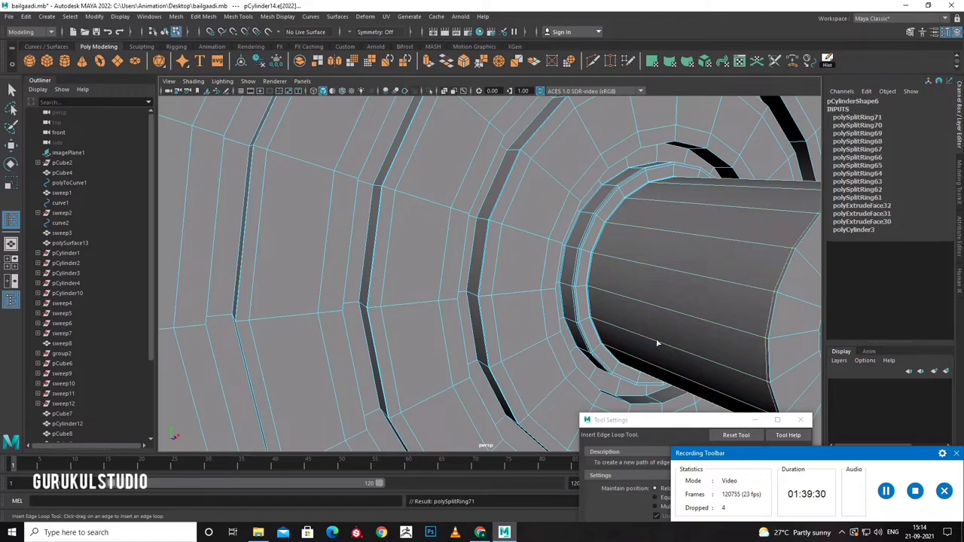
Insert the last supporting edge loops beside the end rings, checking from another angle.
{"action": "mouse_move", "coordinate": [657, 340]}
{"action": "left_mouse_down", "text": "alt"}
{"action": "mouse_move", "coordinate": [443, 327]}
{"action": "mouse_move", "coordinate": [405, 344]}
{"action": "mouse_move", "coordinate": [438, 339]}
{"action": "mouse_move", "coordinate": [456, 312]}
{"action": "mouse_move", "coordinate": [384, 329]}
{"action": "mouse_move", "coordinate": [427, 327]}
{"action": "left_mouse_up", "text": "alt"}
{"action": "left_click", "coordinate": [498, 325]}
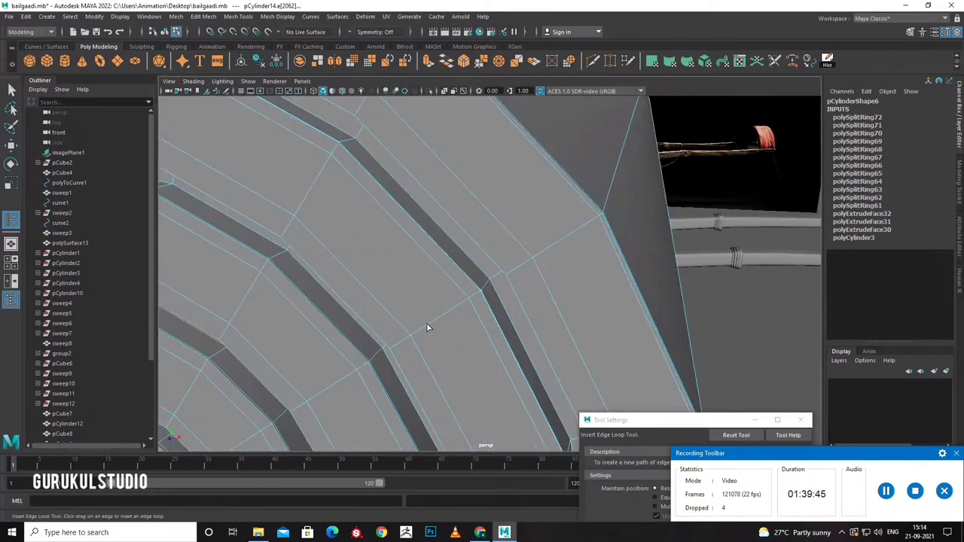
{"action": "mouse_move", "coordinate": [424, 336]}
{"action": "right_mouse_down", "text": "alt"}
{"action": "mouse_move", "coordinate": [402, 339]}
{"action": "mouse_move", "coordinate": [446, 346]}
{"action": "right_mouse_up", "text": "alt"}
{"action": "left_click", "coordinate": [381, 358]}
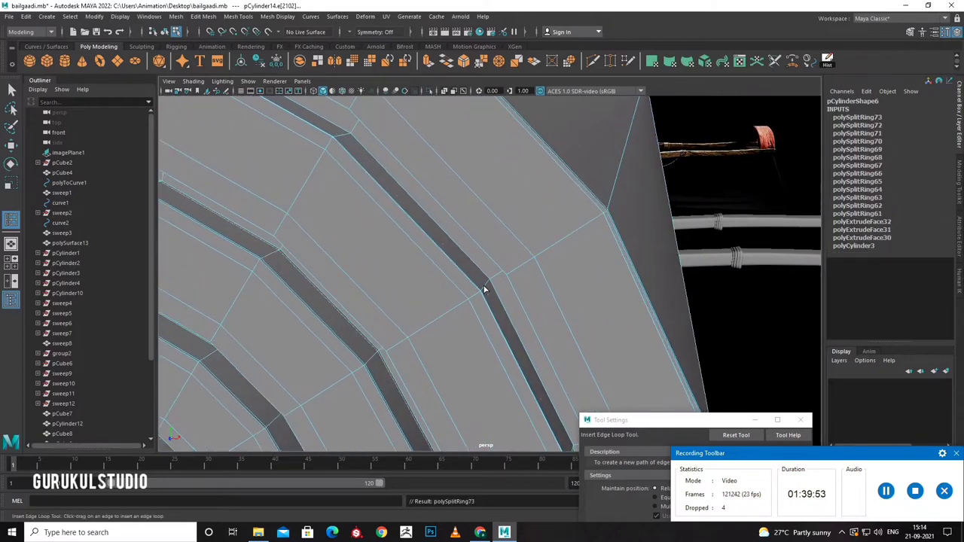
{"action": "left_click", "coordinate": [488, 285]}
{"action": "mouse_move", "coordinate": [478, 297]}
{"action": "left_mouse_down", "text": "alt"}
{"action": "mouse_move", "coordinate": [407, 333]}
{"action": "mouse_move", "coordinate": [438, 327]}
{"action": "mouse_move", "coordinate": [414, 373]}
{"action": "mouse_move", "coordinate": [455, 361]}
{"action": "left_mouse_up", "text": "alt"}
Select the roller's middle edge ring and split a new edge loop around it.
{"action": "right_click_drag", "start_coordinate": [490, 242], "coordinate": [537, 229]}
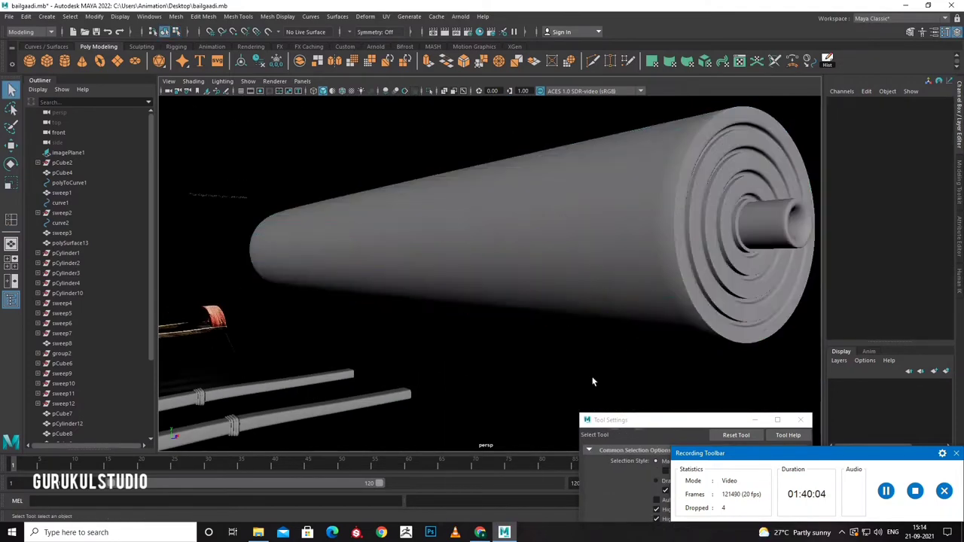
{"action": "mouse_move", "coordinate": [527, 354]}
{"action": "left_mouse_down", "text": "alt"}
{"action": "mouse_move", "coordinate": [558, 320]}
{"action": "mouse_move", "coordinate": [577, 256]}
{"action": "mouse_move", "coordinate": [377, 190]}
{"action": "left_mouse_up", "text": "alt"}
{"action": "left_click_drag", "start_coordinate": [376, 190], "coordinate": [414, 302]}
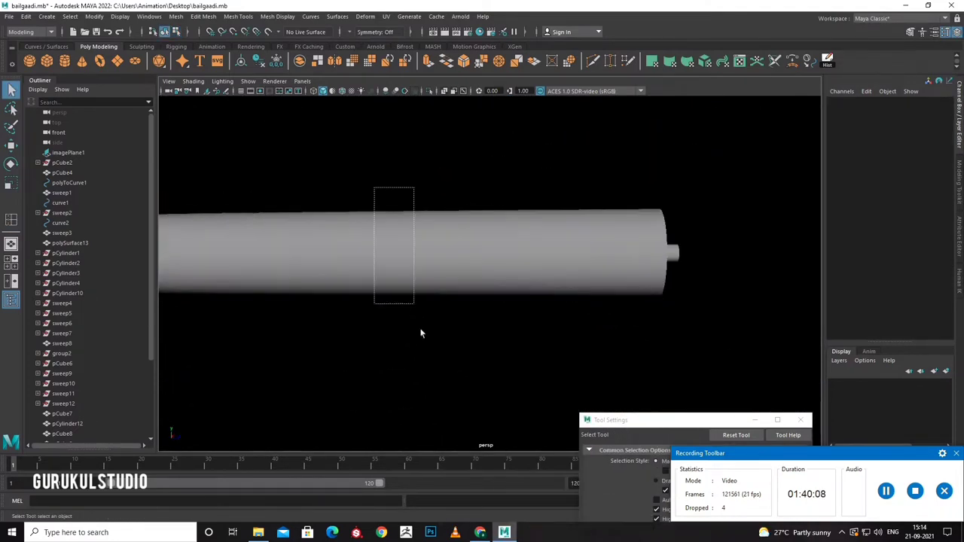
{"action": "right_click_drag", "start_coordinate": [398, 236], "coordinate": [395, 129]}
{"action": "right_click_drag", "start_coordinate": [409, 236], "coordinate": [354, 273], "text": "shift"}
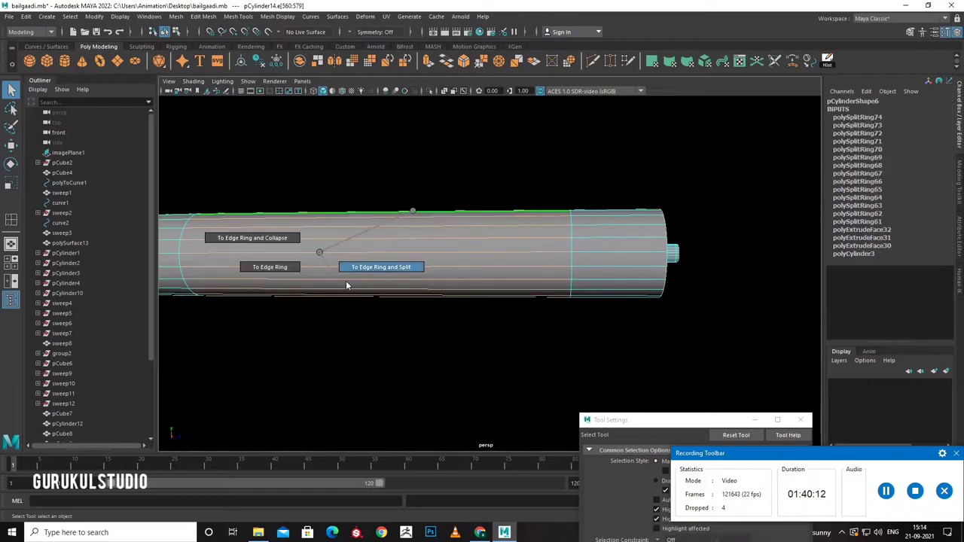
Return to object mode with one roller half left and select it, undoing an accidental move.
{"action": "right_click_drag", "start_coordinate": [365, 231], "coordinate": [406, 203]}
{"action": "left_click", "coordinate": [345, 268]}
{"action": "scroll", "coordinate": [345, 269], "scroll_direction": "down", "scroll_amount": 3}
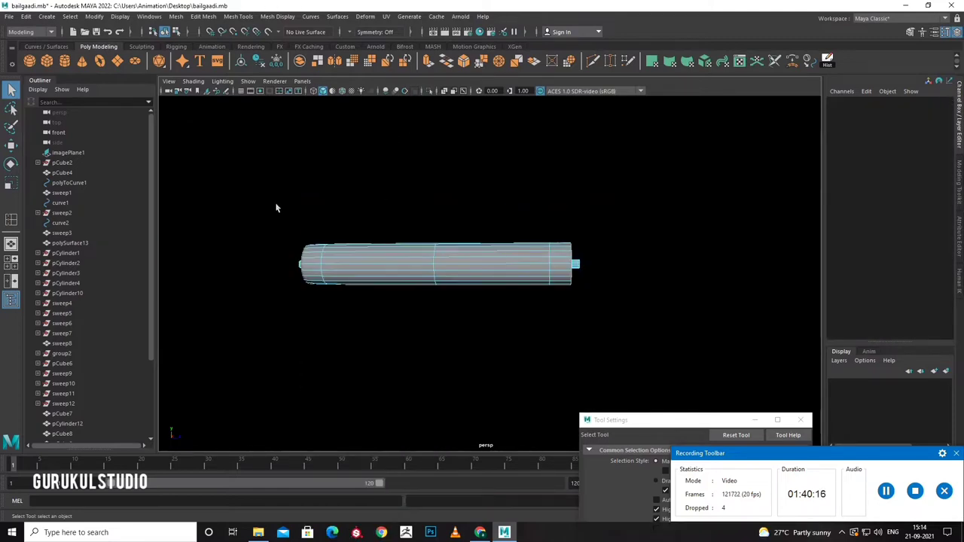
{"action": "scroll", "coordinate": [434, 279], "scroll_direction": "down", "scroll_amount": 2}
{"action": "mouse_move", "coordinate": [434, 279]}
{"action": "right_mouse_down"}
{"action": "mouse_move", "coordinate": [465, 267]}
{"action": "mouse_move", "coordinate": [488, 237]}
{"action": "right_mouse_up"}
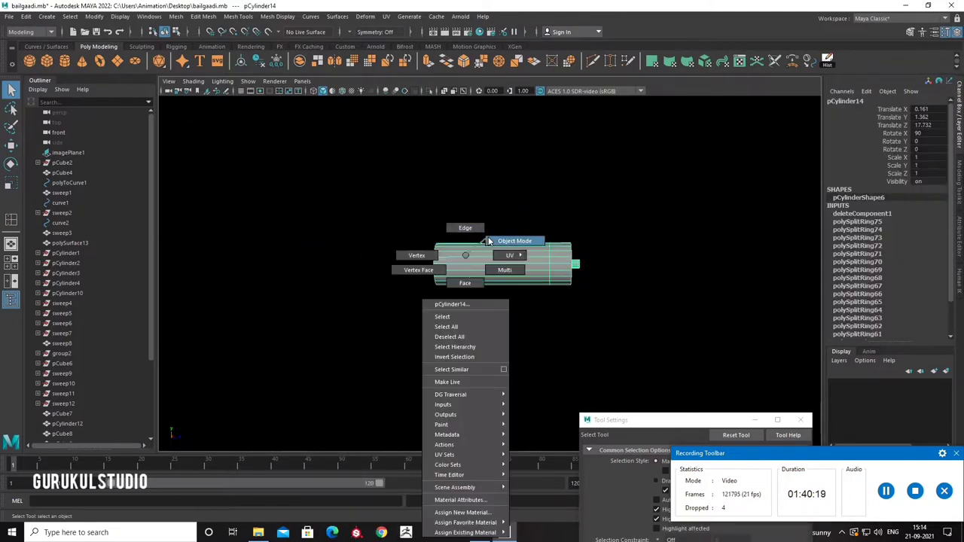
{"action": "key", "text": "w"}
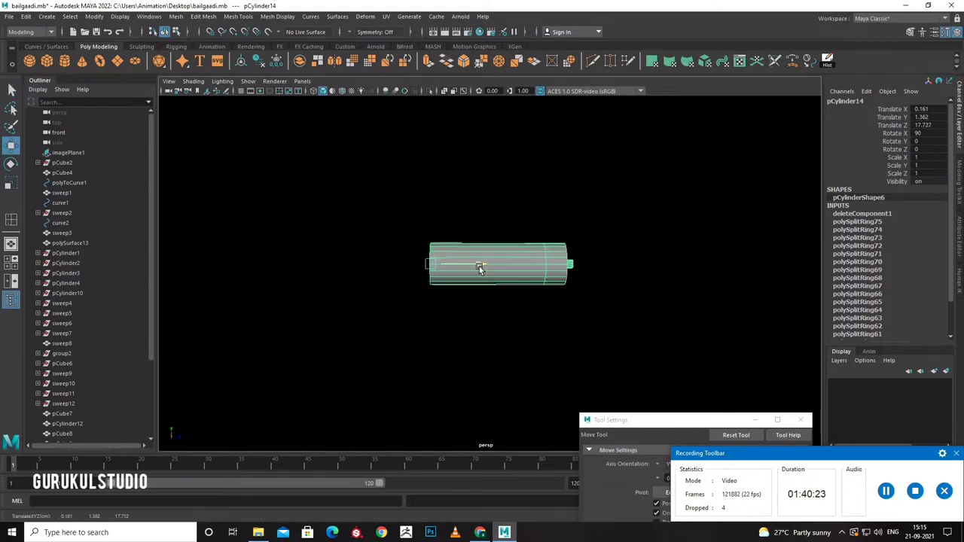
{"action": "left_click_drag", "start_coordinate": [479, 266], "coordinate": [471, 267]}
{"action": "key", "text": "ctrl+z"}
Make a mirrored copy of the half roller with Duplicate Special, Scale Z -1, and slide it left.
{"action": "left_click", "coordinate": [26, 16]}
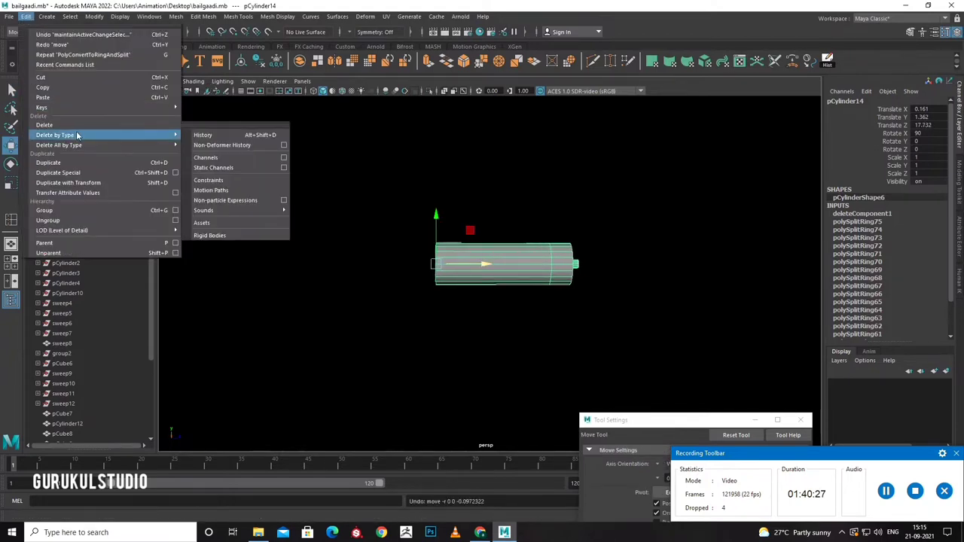
{"action": "left_click", "coordinate": [175, 178]}
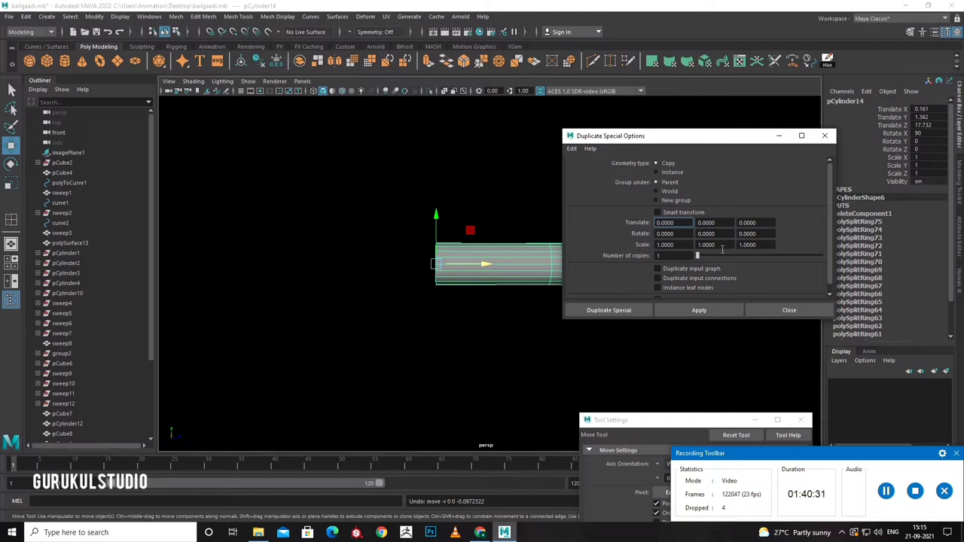
{"action": "type", "text": "-"}
{"action": "left_click", "coordinate": [587, 311]}
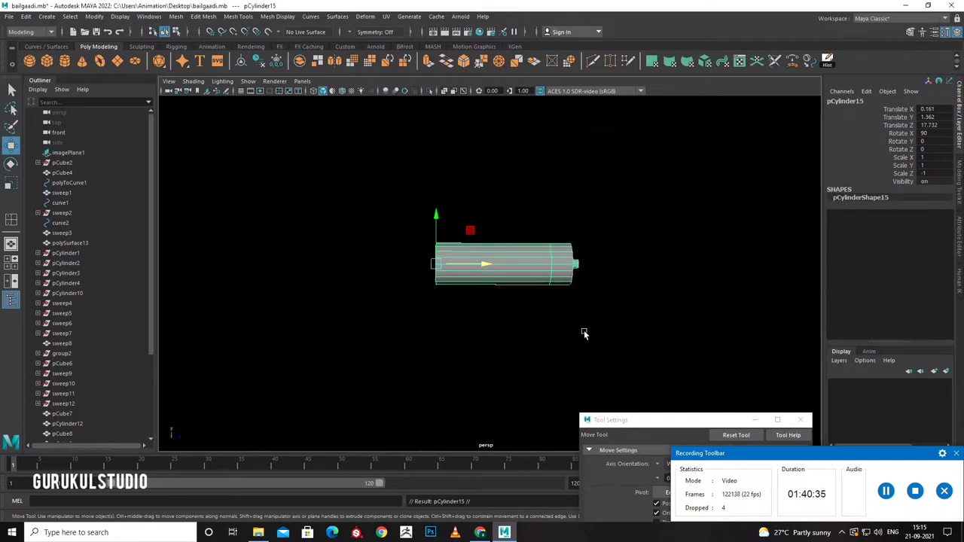
{"action": "left_click_drag", "start_coordinate": [464, 261], "coordinate": [331, 263]}
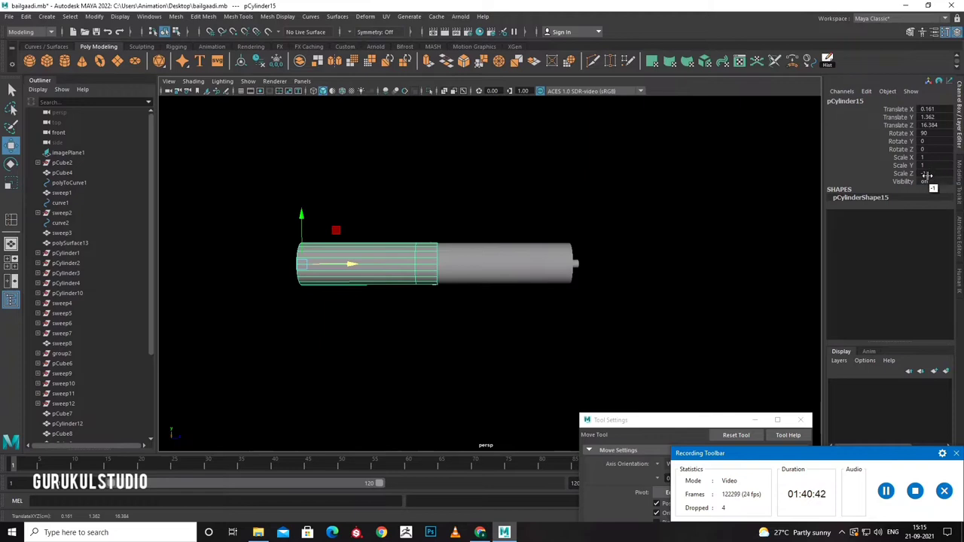
{"action": "mouse_move", "coordinate": [354, 269]}
{"action": "left_mouse_down"}
{"action": "mouse_move", "coordinate": [410, 272]}
{"action": "mouse_move", "coordinate": [365, 269]}
{"action": "mouse_move", "coordinate": [399, 265]}
{"action": "left_mouse_up"}
Rotate the copy 180° in Y, move it to meet the original, and select both halves.
{"action": "key", "text": "e"}
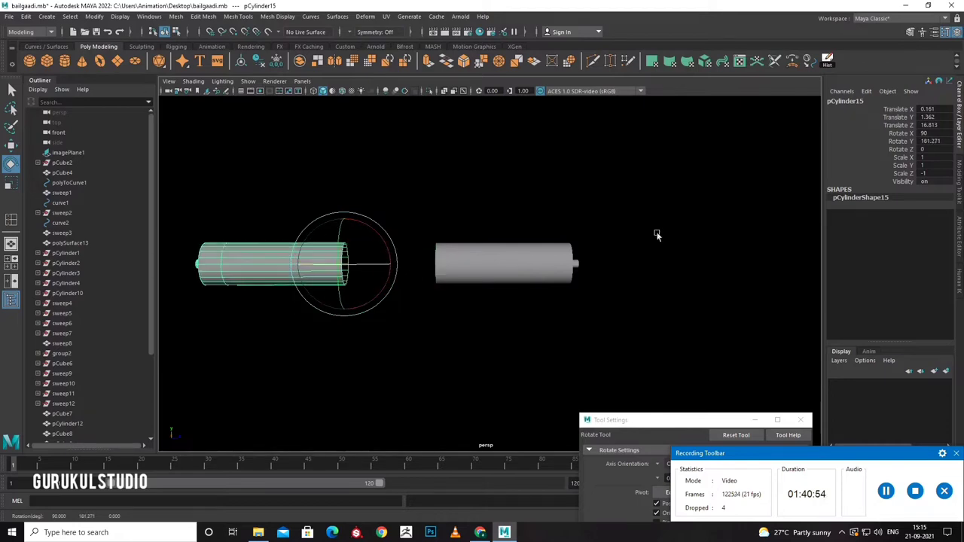
{"action": "type", "text": "1"}
{"action": "key", "text": "Return"}
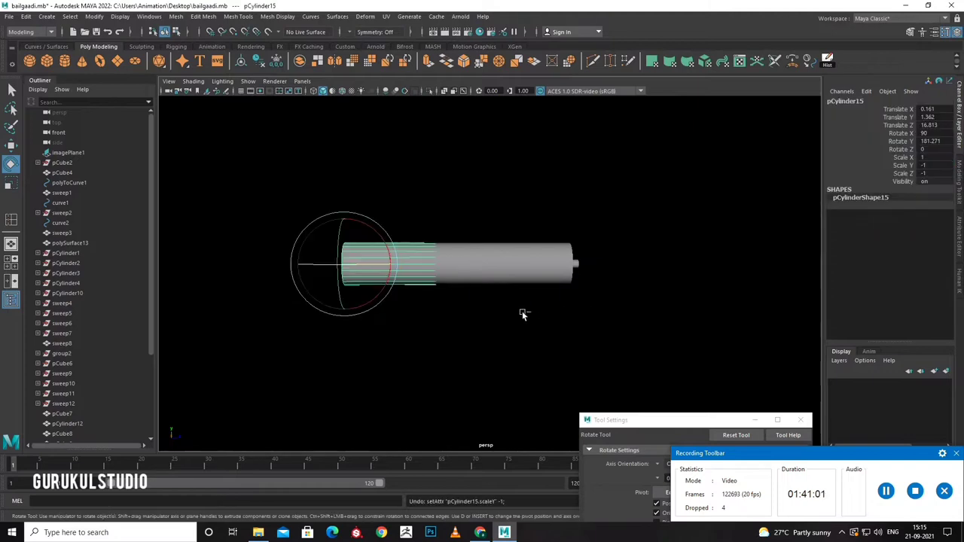
{"action": "key", "text": "ctrl+z"}
{"action": "type", "text": "80"}
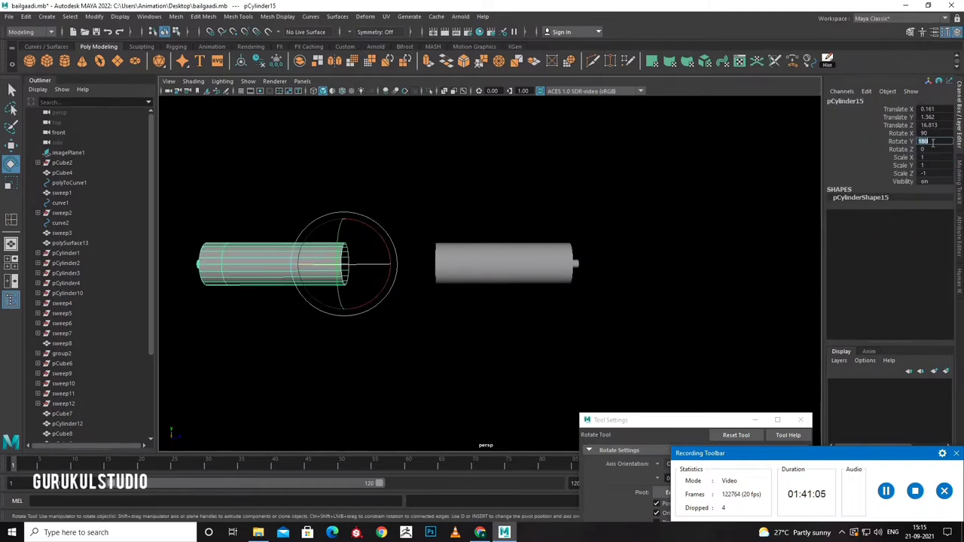
{"action": "key", "text": "Return"}
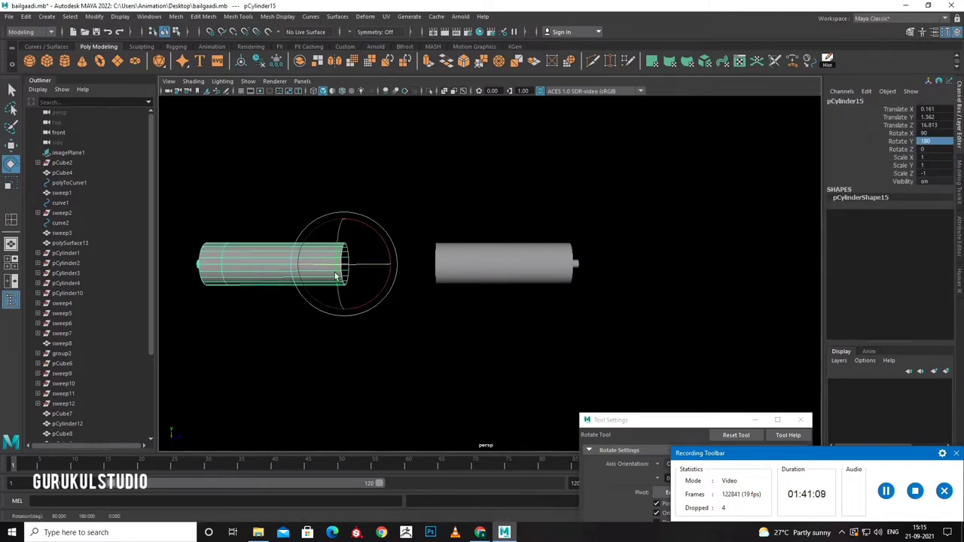
{"action": "key", "text": "w"}
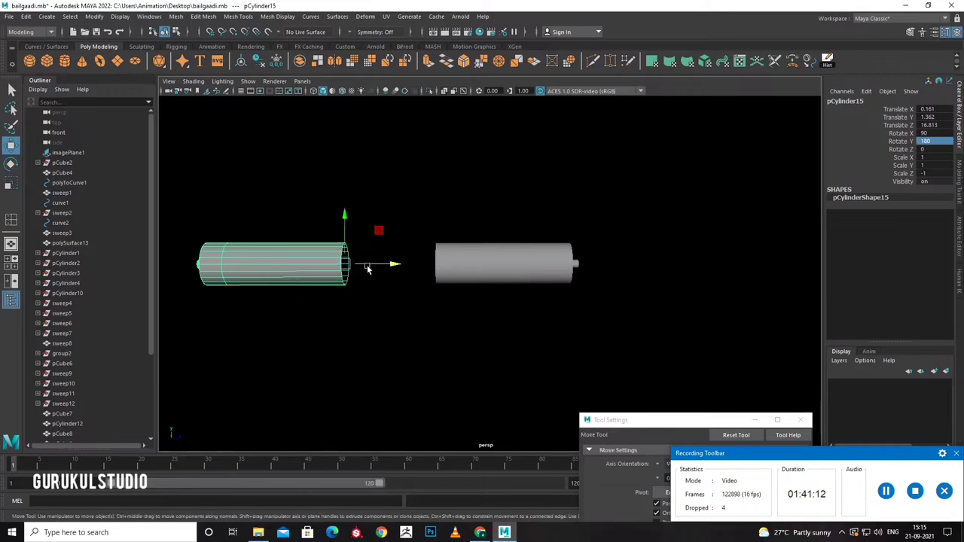
{"action": "left_click_drag", "start_coordinate": [368, 269], "coordinate": [454, 269]}
{"action": "left_click", "coordinate": [452, 268], "text": "shift"}
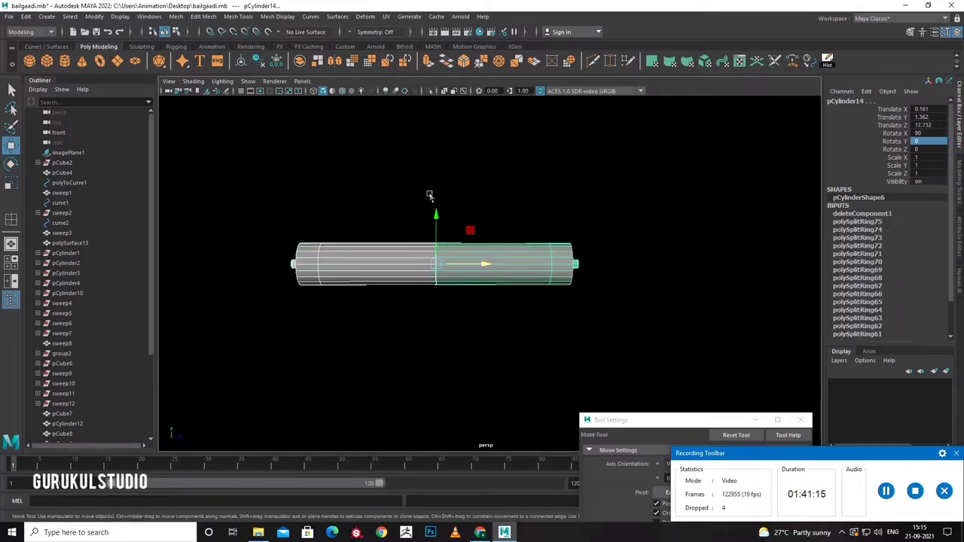
Combine the two halves into one mesh and merge the seam vertices within 0.01.
{"action": "left_click", "coordinate": [300, 61]}
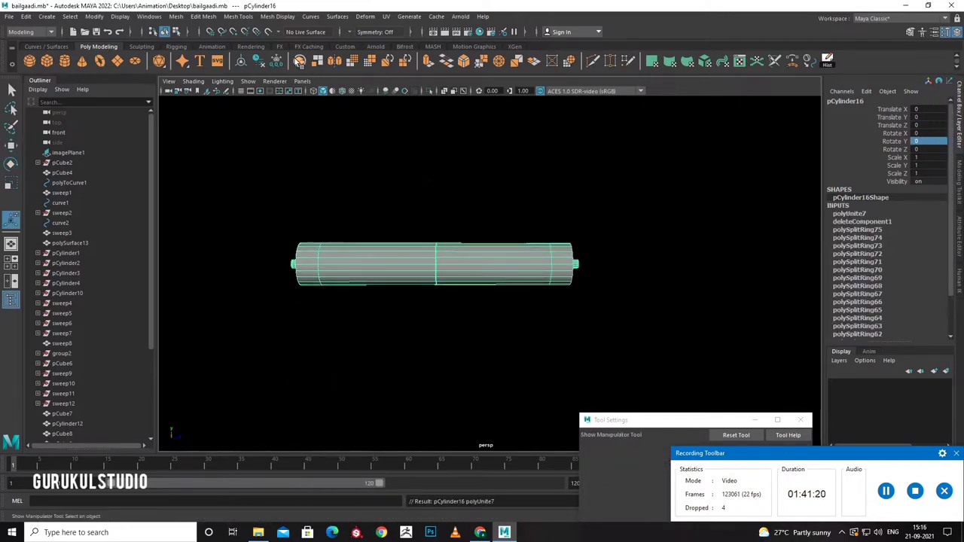
{"action": "key", "text": "q"}
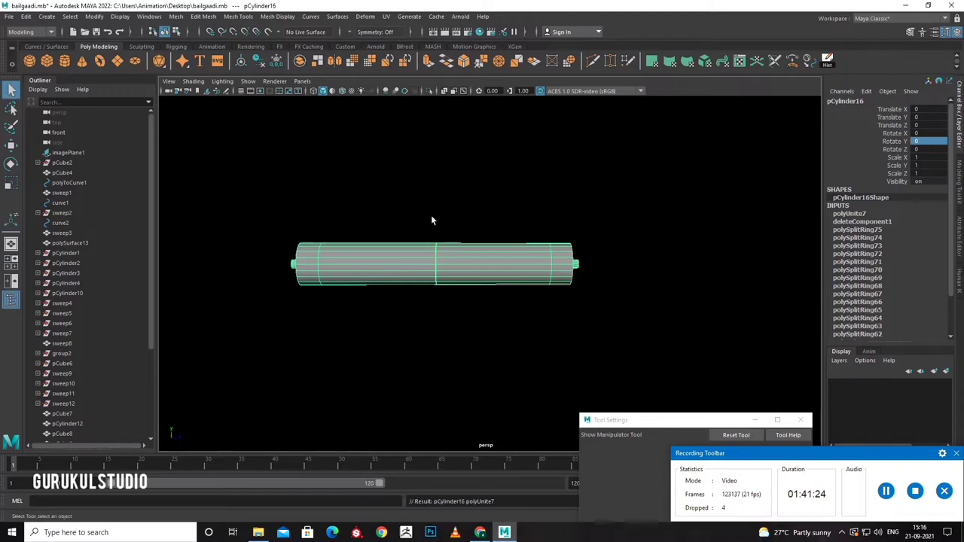
{"action": "right_click_drag", "start_coordinate": [451, 207], "coordinate": [452, 178]}
{"action": "left_click_drag", "start_coordinate": [426, 197], "coordinate": [454, 352]}
{"action": "right_click_drag", "start_coordinate": [452, 285], "coordinate": [479, 278], "text": "shift"}
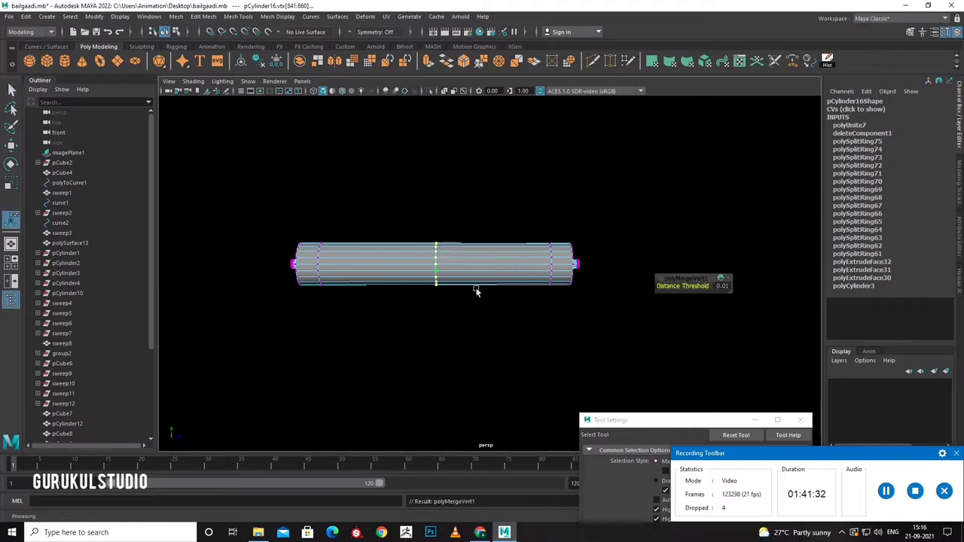
{"action": "right_click_drag", "start_coordinate": [521, 244], "coordinate": [570, 224]}
{"action": "scroll", "coordinate": [551, 307], "scroll_direction": "down", "scroll_amount": 3}
{"action": "key", "text": "ctrl+1"}
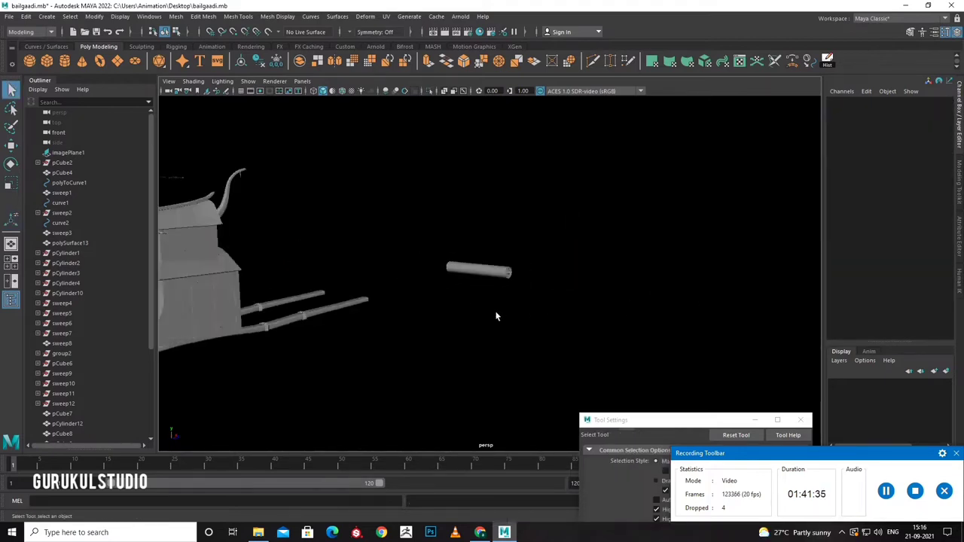
Move the combined roller toward the cart and zoom in on the front view.
{"action": "left_click", "coordinate": [503, 278]}
{"action": "key", "text": "w"}
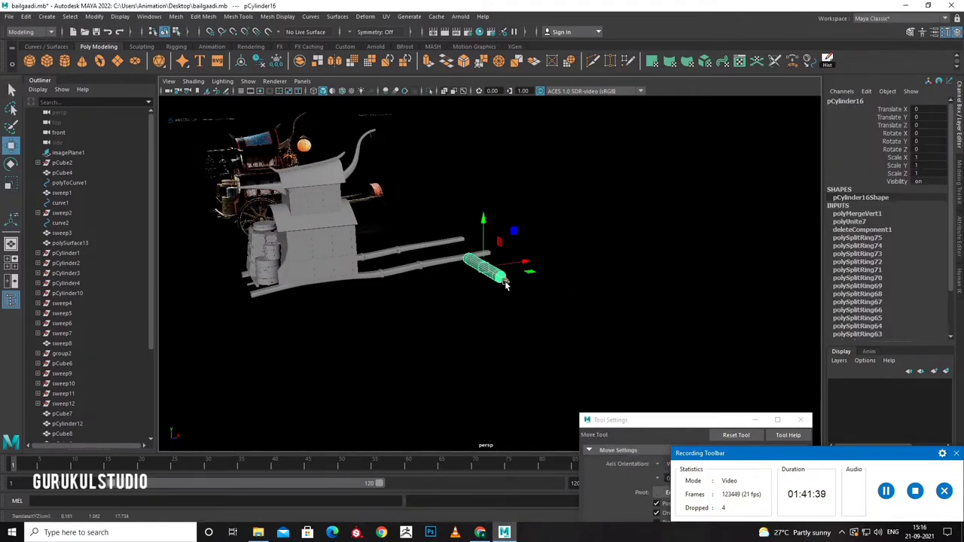
{"action": "middle_click_drag", "start_coordinate": [515, 283], "coordinate": [396, 257]}
{"action": "left_click_drag", "start_coordinate": [395, 257], "coordinate": [385, 271], "text": "alt"}
{"action": "key", "text": "space"}
{"action": "key", "text": "space"}
{"action": "scroll", "coordinate": [385, 271], "scroll_direction": "down", "scroll_amount": 2}
{"action": "scroll", "coordinate": [391, 302], "scroll_direction": "up", "scroll_amount": 2}
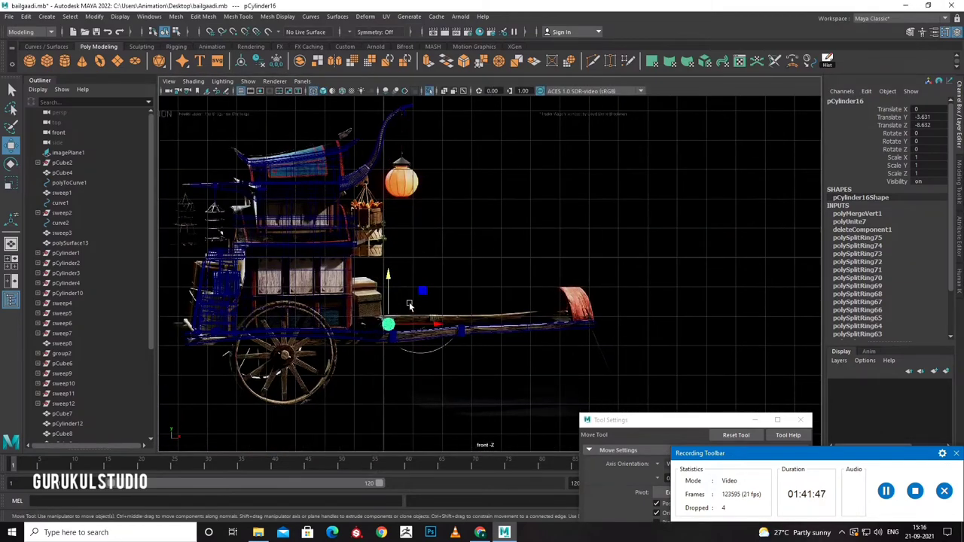
{"action": "scroll", "coordinate": [391, 301], "scroll_direction": "up", "scroll_amount": 3}
{"action": "scroll", "coordinate": [392, 301], "scroll_direction": "up", "scroll_amount": 2}
{"action": "scroll", "coordinate": [451, 293], "scroll_direction": "up", "scroll_amount": 2}
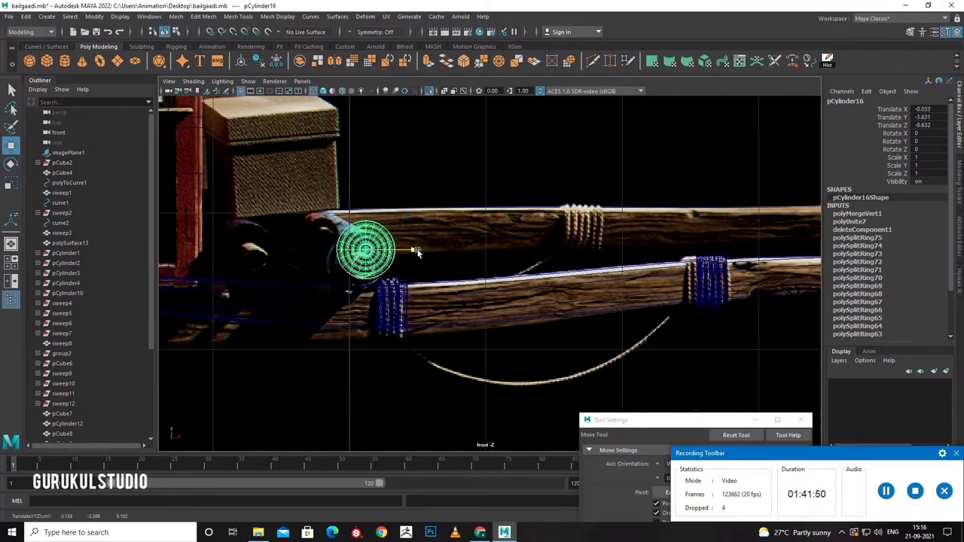
Settle the roller onto the shaft, then make two roughly half-size duplicates of it.
{"action": "mouse_move", "coordinate": [397, 232]}
{"action": "left_mouse_down"}
{"action": "mouse_move", "coordinate": [382, 241]}
{"action": "mouse_move", "coordinate": [412, 257]}
{"action": "mouse_move", "coordinate": [372, 260]}
{"action": "mouse_move", "coordinate": [422, 278]}
{"action": "mouse_move", "coordinate": [351, 257]}
{"action": "mouse_move", "coordinate": [228, 313]}
{"action": "left_mouse_up"}
{"action": "key", "text": "r"}
{"action": "key", "text": "ctrl+d"}
{"action": "key", "text": "w"}
{"action": "key", "text": "r"}
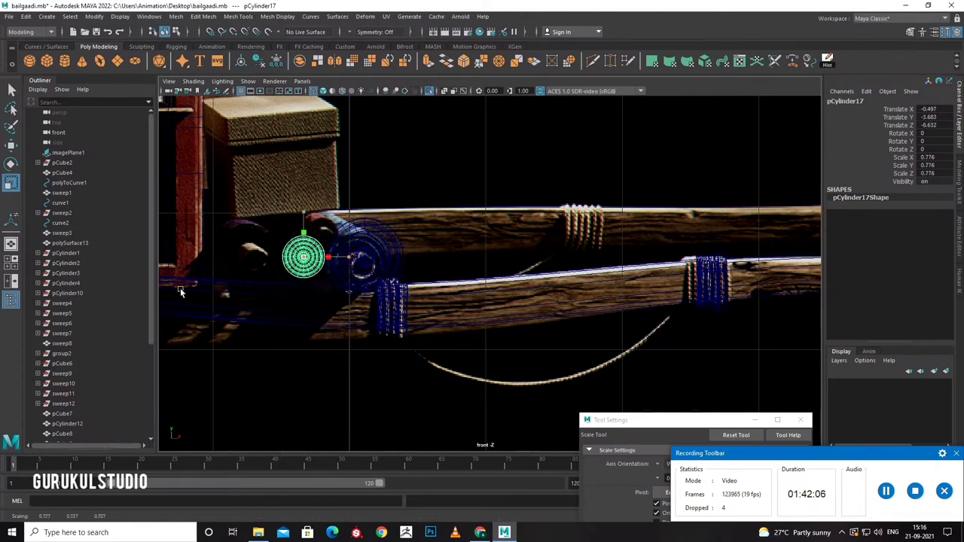
{"action": "mouse_move", "coordinate": [312, 282]}
{"action": "left_mouse_down"}
{"action": "mouse_move", "coordinate": [283, 268]}
{"action": "mouse_move", "coordinate": [311, 257]}
{"action": "mouse_move", "coordinate": [302, 203]}
{"action": "left_mouse_up"}
{"action": "key", "text": "ctrl+d"}
{"action": "key", "text": "w"}
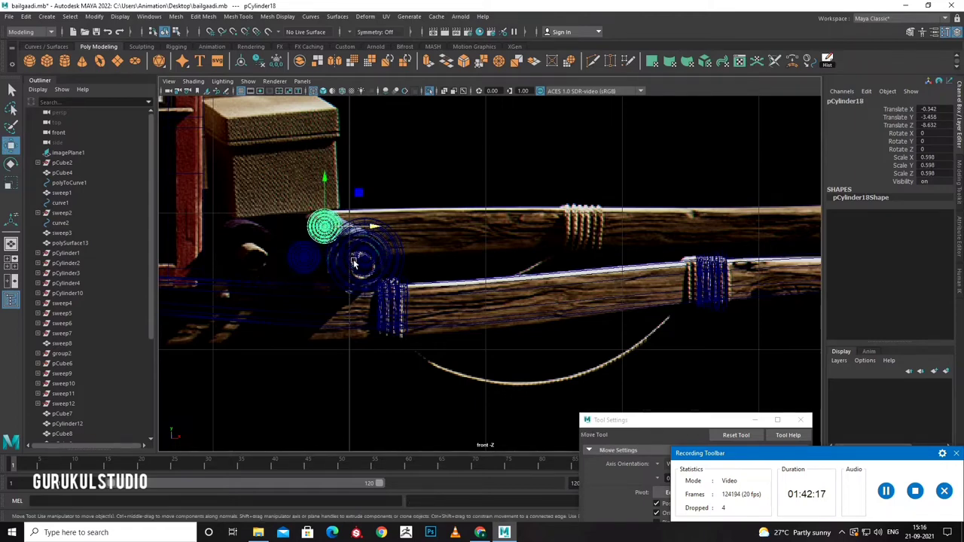
Duplicate the full-size roller and move the copy left beside the original.
{"action": "left_click", "coordinate": [360, 252]}
{"action": "key", "text": "ctrl+d"}
{"action": "left_click_drag", "start_coordinate": [422, 258], "coordinate": [307, 256]}
{"action": "key", "text": "space"}
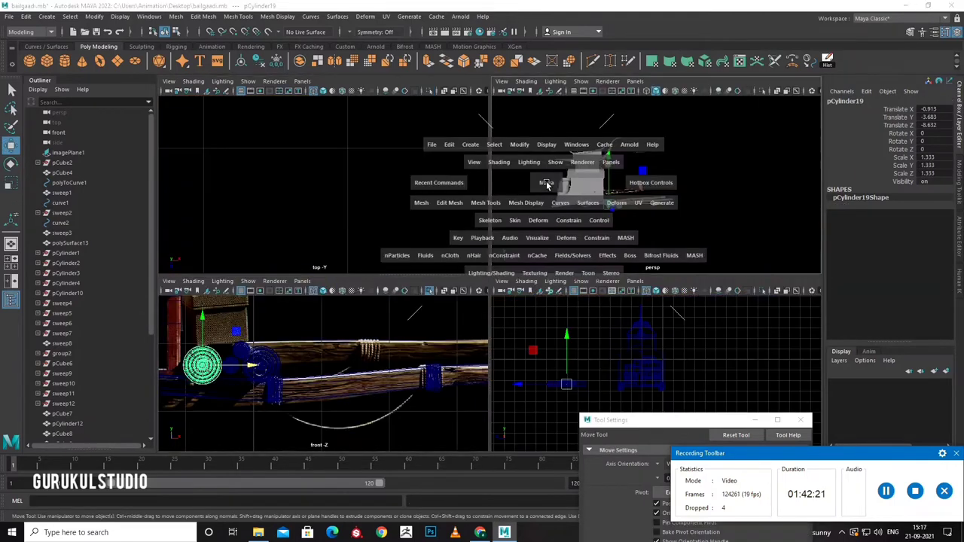
{"action": "key", "text": "space"}
Move the full-size copy roller into position beside the original big cylinder.
{"action": "key", "text": "f"}
{"action": "left_click_drag", "start_coordinate": [465, 312], "coordinate": [308, 211], "text": "alt"}
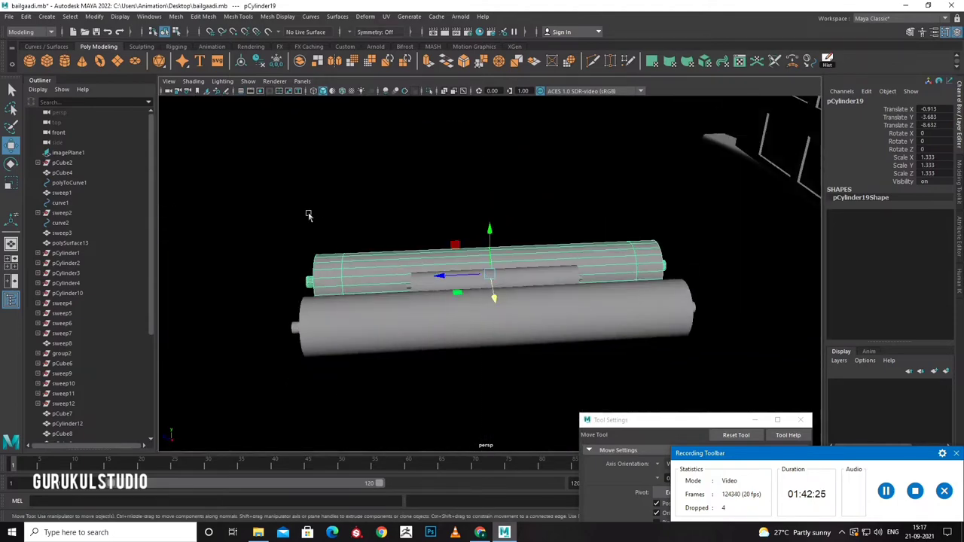
{"action": "left_click", "coordinate": [445, 297]}
{"action": "mouse_move", "coordinate": [445, 297]}
{"action": "left_mouse_down", "text": "alt"}
{"action": "mouse_move", "coordinate": [781, 310]}
{"action": "mouse_move", "coordinate": [555, 281]}
{"action": "left_mouse_up", "text": "alt"}
{"action": "middle_click_drag", "start_coordinate": [555, 280], "coordinate": [591, 292], "text": "alt"}
{"action": "left_click_drag", "start_coordinate": [591, 292], "coordinate": [576, 313], "text": "alt"}
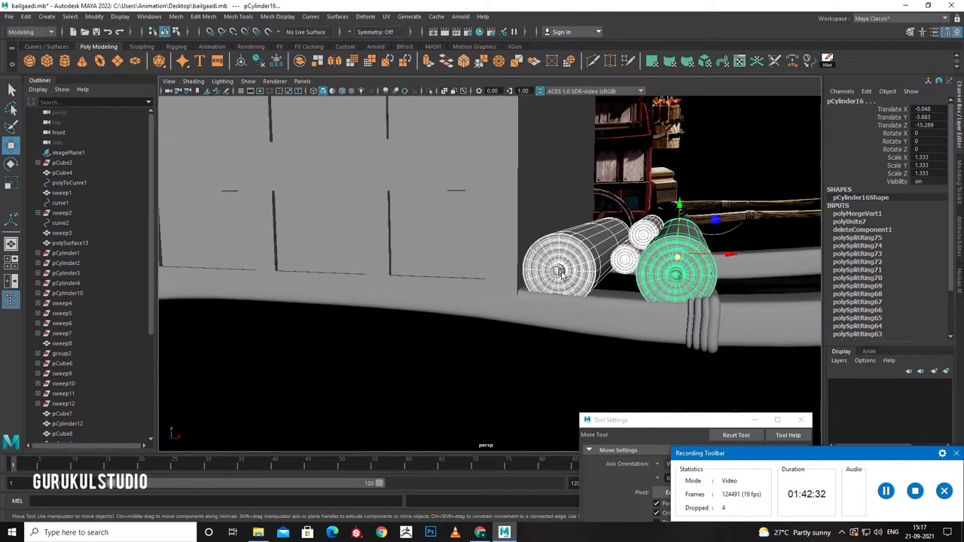
{"action": "left_click", "coordinate": [527, 221]}
{"action": "mouse_move", "coordinate": [528, 221]}
{"action": "left_mouse_down"}
{"action": "mouse_move", "coordinate": [585, 294]}
{"action": "mouse_move", "coordinate": [570, 326]}
{"action": "mouse_move", "coordinate": [614, 315]}
{"action": "mouse_move", "coordinate": [536, 309]}
{"action": "mouse_move", "coordinate": [514, 265]}
{"action": "mouse_move", "coordinate": [516, 280]}
{"action": "left_mouse_up"}
Stretch both ends of the smaller long cylinder outward along X.
{"action": "left_click", "coordinate": [514, 265]}
{"action": "right_click_drag", "start_coordinate": [516, 279], "coordinate": [463, 315]}
{"action": "mouse_move", "coordinate": [463, 315]}
{"action": "left_mouse_down", "text": "alt"}
{"action": "mouse_move", "coordinate": [392, 240]}
{"action": "mouse_move", "coordinate": [451, 308]}
{"action": "left_mouse_up", "text": "alt"}
{"action": "left_click_drag", "start_coordinate": [383, 282], "coordinate": [294, 277]}
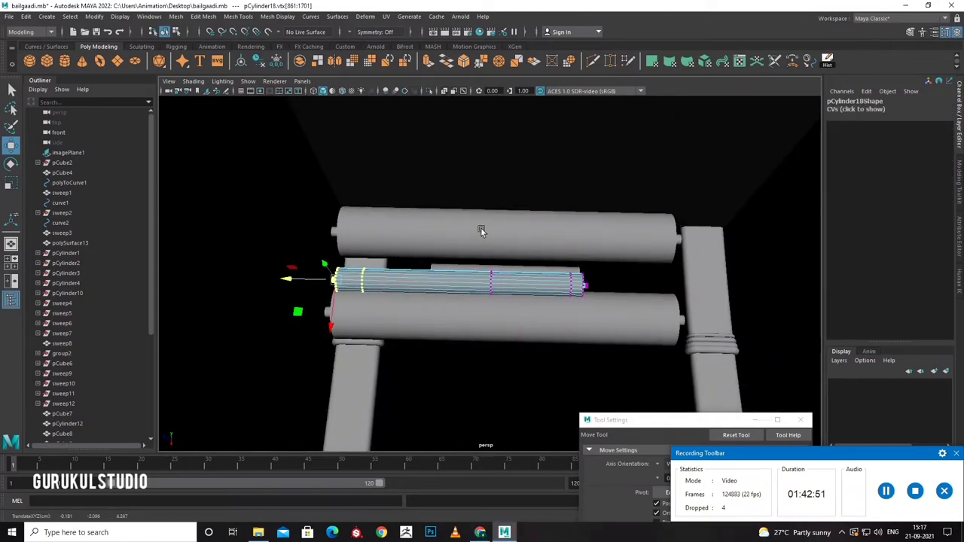
{"action": "mouse_move", "coordinate": [481, 230]}
{"action": "left_mouse_down"}
{"action": "mouse_move", "coordinate": [603, 301]}
{"action": "mouse_move", "coordinate": [651, 303]}
{"action": "left_mouse_up"}
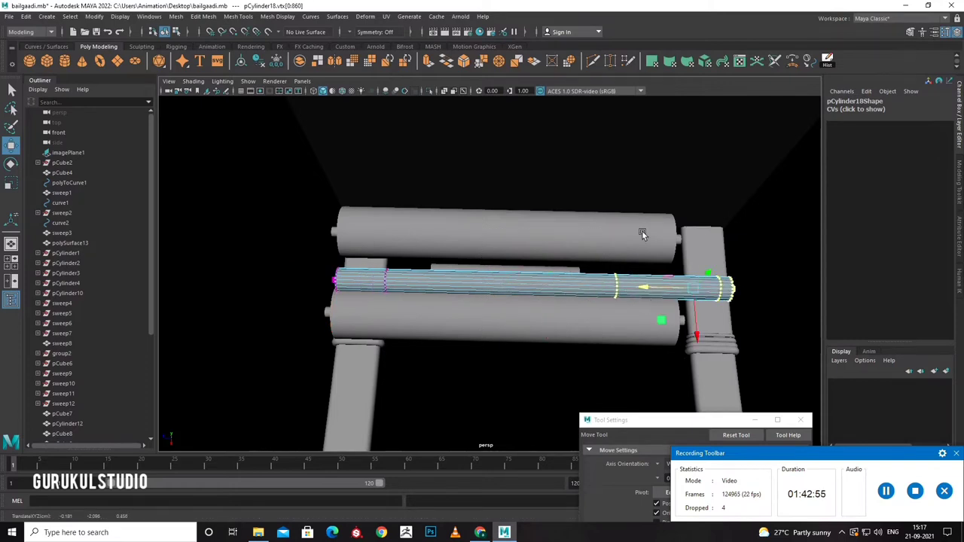
Stretch both ends of the other small cylinder outward along X.
{"action": "left_click", "coordinate": [570, 274]}
{"action": "left_click_drag", "start_coordinate": [570, 273], "coordinate": [577, 302], "text": "alt"}
{"action": "right_click_drag", "start_coordinate": [489, 301], "coordinate": [482, 271]}
{"action": "left_click_drag", "start_coordinate": [343, 248], "coordinate": [441, 307]}
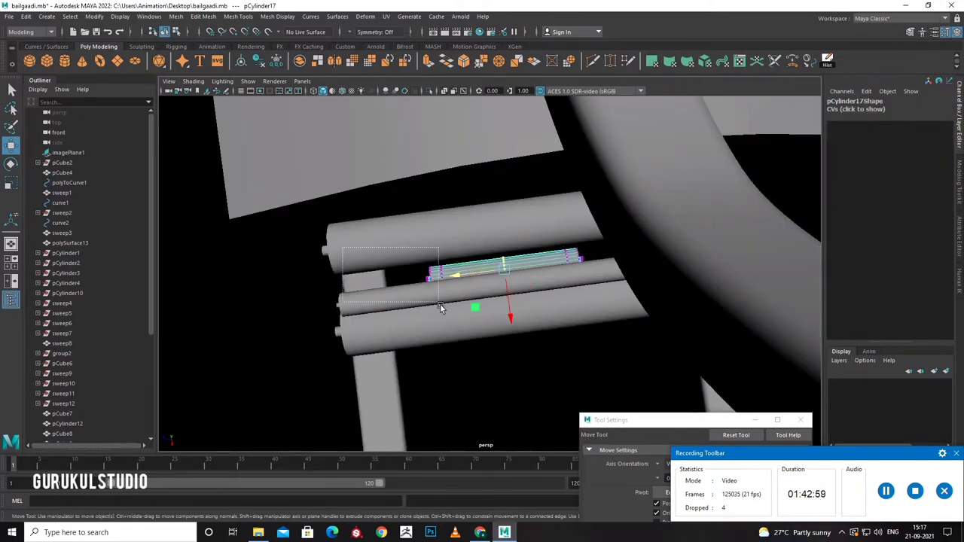
{"action": "mouse_move", "coordinate": [382, 283]}
{"action": "left_mouse_down"}
{"action": "mouse_move", "coordinate": [294, 285]}
{"action": "mouse_move", "coordinate": [465, 278]}
{"action": "mouse_move", "coordinate": [531, 237]}
{"action": "mouse_move", "coordinate": [515, 271]}
{"action": "left_mouse_up"}
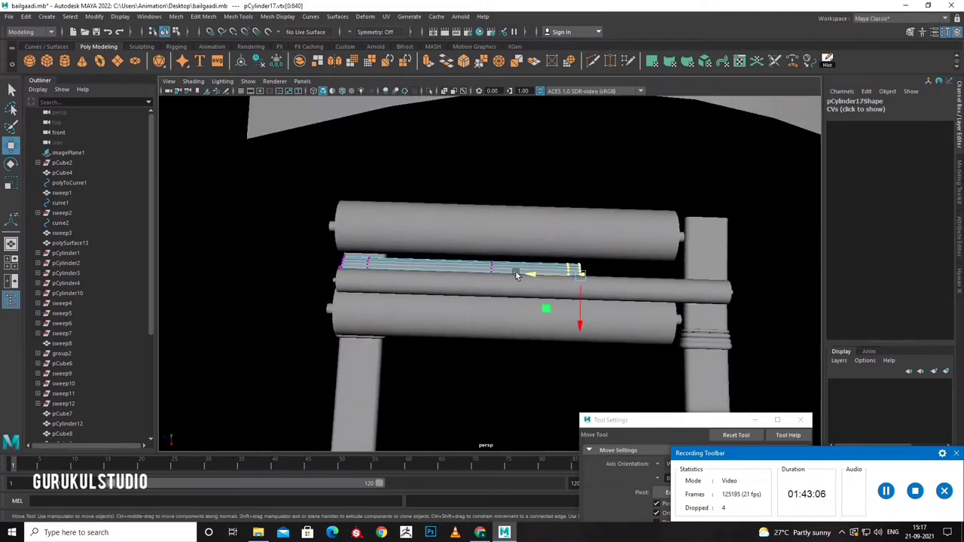
{"action": "left_click_drag", "start_coordinate": [633, 284], "coordinate": [680, 291]}
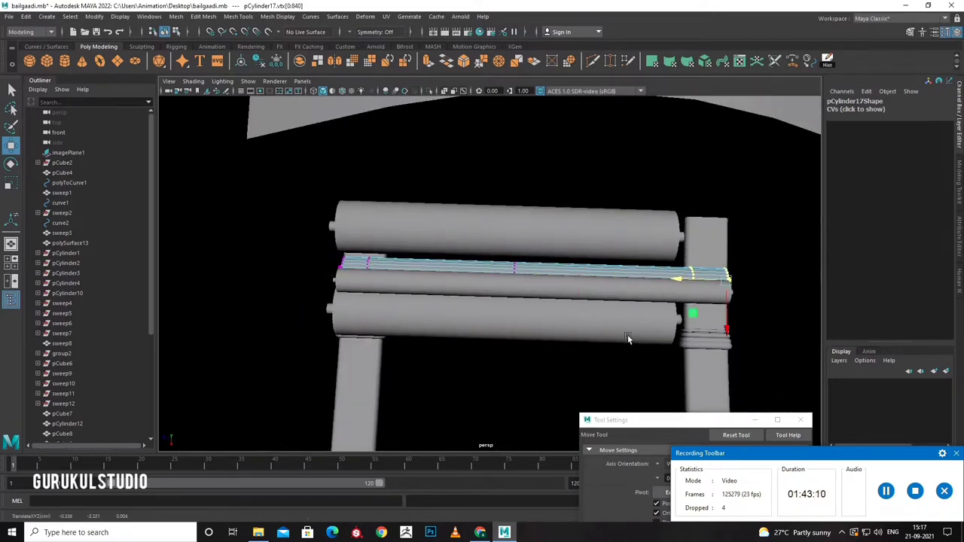
Stretch the big cylinder's right-end vertices outward to lengthen it.
{"action": "right_click_drag", "start_coordinate": [629, 339], "coordinate": [632, 302]}
{"action": "left_click_drag", "start_coordinate": [707, 256], "coordinate": [604, 413]}
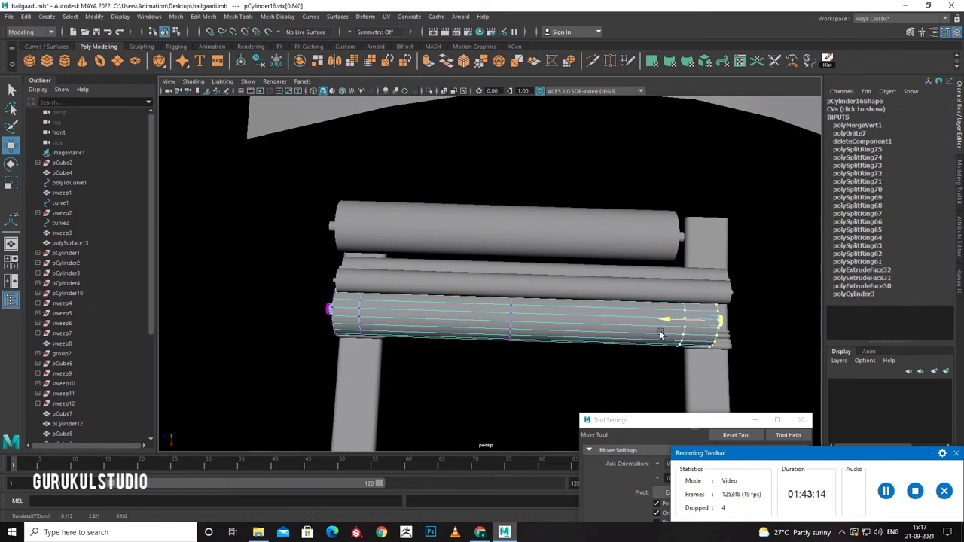
{"action": "left_click_drag", "start_coordinate": [661, 334], "coordinate": [532, 353], "text": "alt"}
{"action": "scroll", "coordinate": [531, 353], "scroll_direction": "up", "scroll_amount": 2}
Select the full-size copy roller's right-end vertices, then return it to object mode.
{"action": "left_click", "coordinate": [529, 290]}
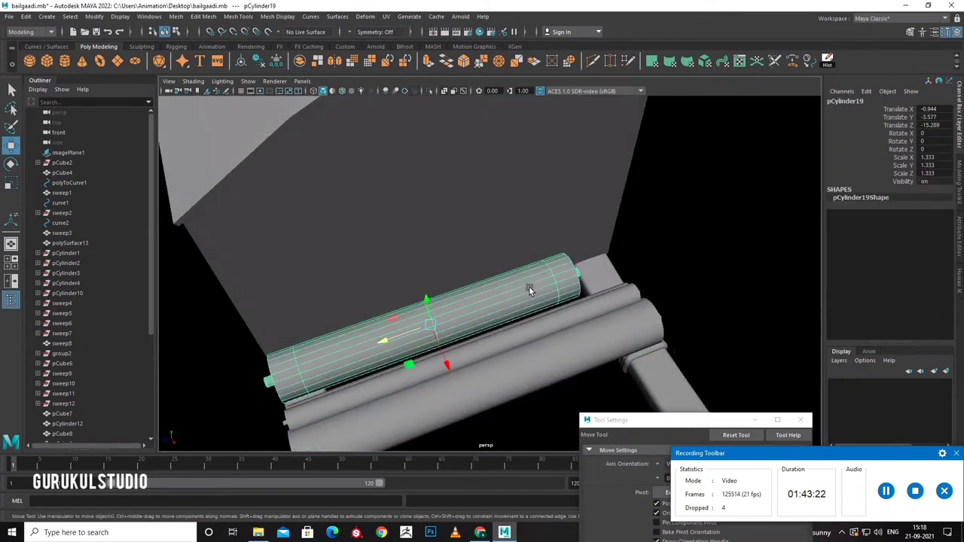
{"action": "right_click_drag", "start_coordinate": [529, 290], "coordinate": [522, 288]}
{"action": "mouse_move", "coordinate": [522, 289]}
{"action": "left_mouse_down", "text": "alt"}
{"action": "mouse_move", "coordinate": [619, 256]}
{"action": "mouse_move", "coordinate": [535, 324]}
{"action": "mouse_move", "coordinate": [590, 330]}
{"action": "left_mouse_up", "text": "alt"}
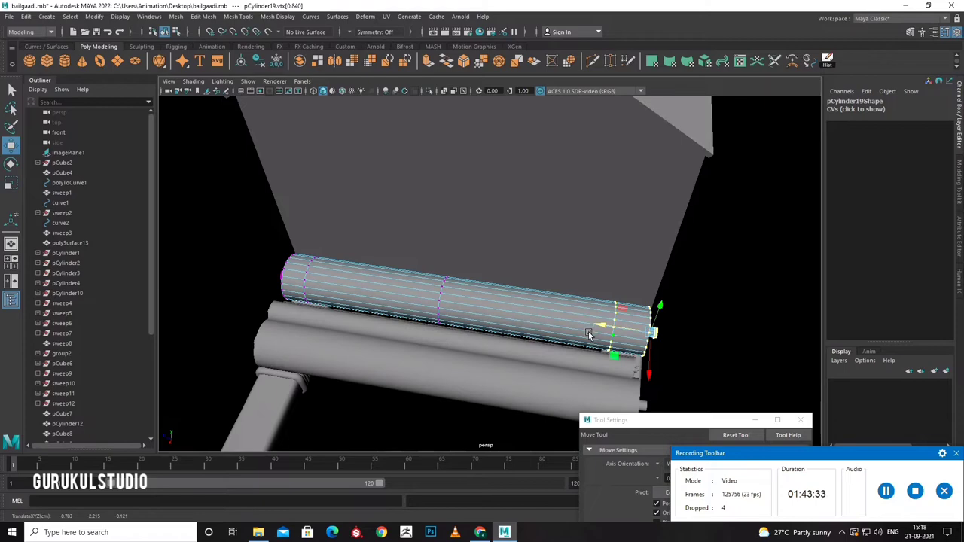
{"action": "mouse_move", "coordinate": [561, 331]}
{"action": "left_mouse_down", "text": "alt"}
{"action": "mouse_move", "coordinate": [535, 308]}
{"action": "mouse_move", "coordinate": [570, 337]}
{"action": "left_mouse_up", "text": "alt"}
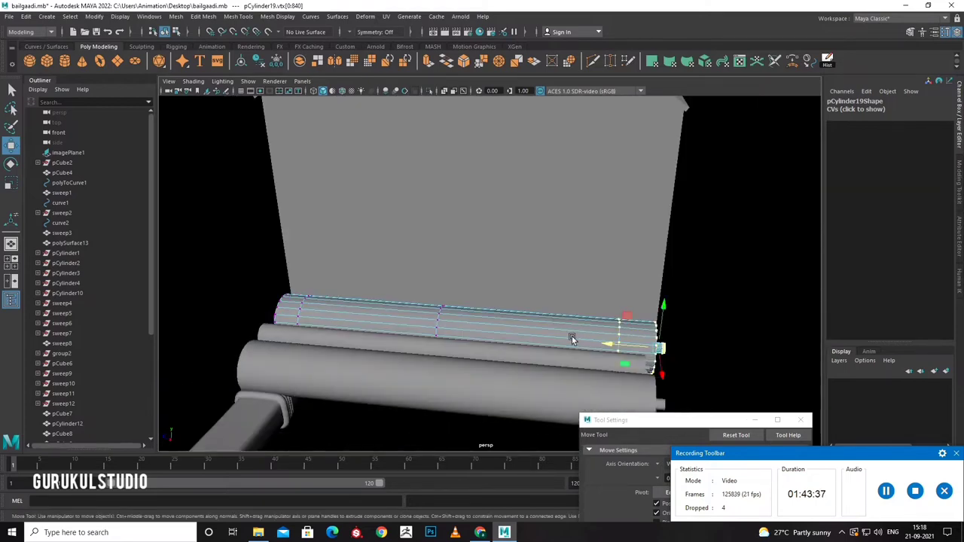
{"action": "right_click_drag", "start_coordinate": [564, 259], "coordinate": [601, 236]}
{"action": "mouse_move", "coordinate": [600, 237]}
{"action": "left_mouse_down", "text": "alt"}
{"action": "mouse_move", "coordinate": [586, 339]}
{"action": "mouse_move", "coordinate": [522, 392]}
{"action": "mouse_move", "coordinate": [517, 309]}
{"action": "mouse_move", "coordinate": [558, 348]}
{"action": "left_mouse_up", "text": "alt"}
Move big roll pCylinder16 left and up, then scale it down slightly.
{"action": "left_click", "coordinate": [522, 392]}
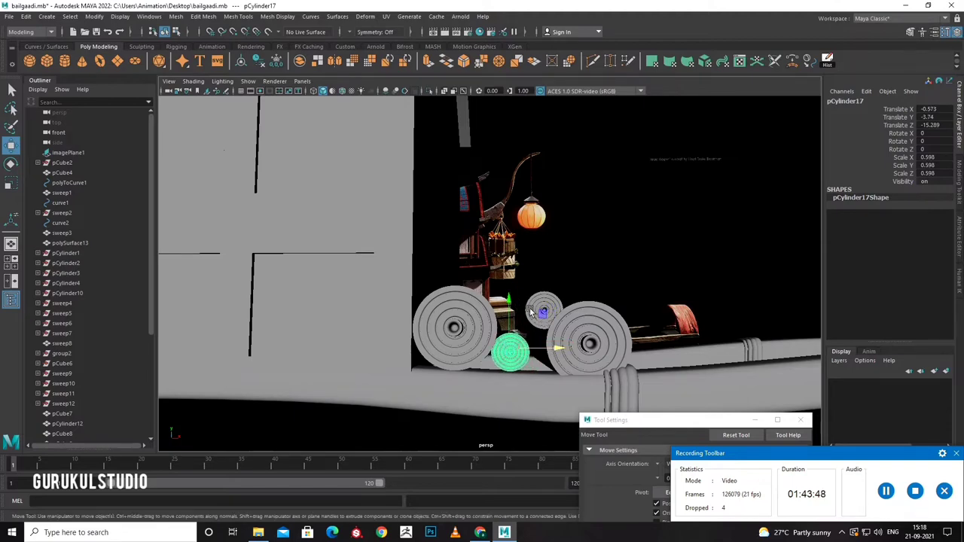
{"action": "left_click", "coordinate": [546, 320]}
{"action": "mouse_move", "coordinate": [546, 320]}
{"action": "left_mouse_down", "text": "alt"}
{"action": "mouse_move", "coordinate": [543, 333]}
{"action": "mouse_move", "coordinate": [559, 335]}
{"action": "left_mouse_up", "text": "alt"}
{"action": "left_click", "coordinate": [558, 334]}
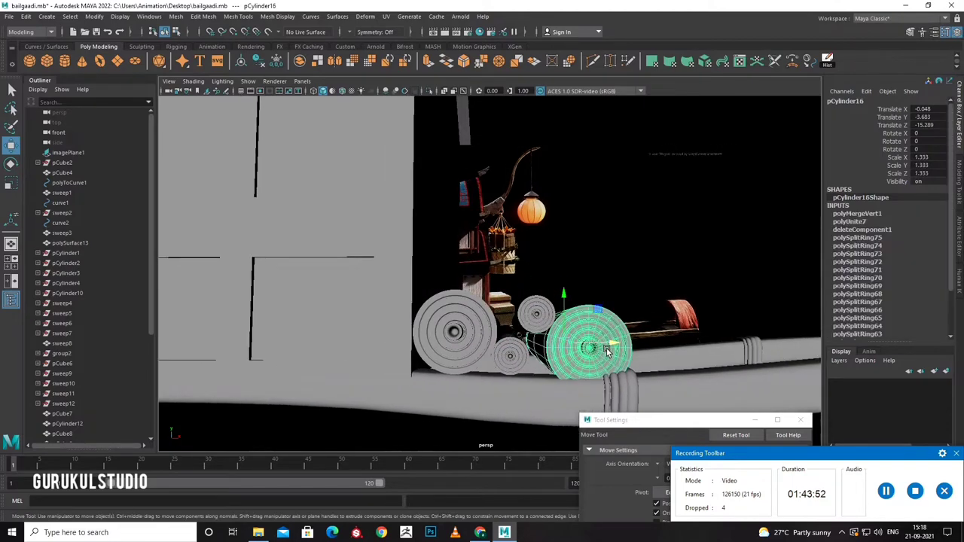
{"action": "left_click_drag", "start_coordinate": [615, 347], "coordinate": [595, 349]}
{"action": "left_click_drag", "start_coordinate": [552, 311], "coordinate": [550, 303]}
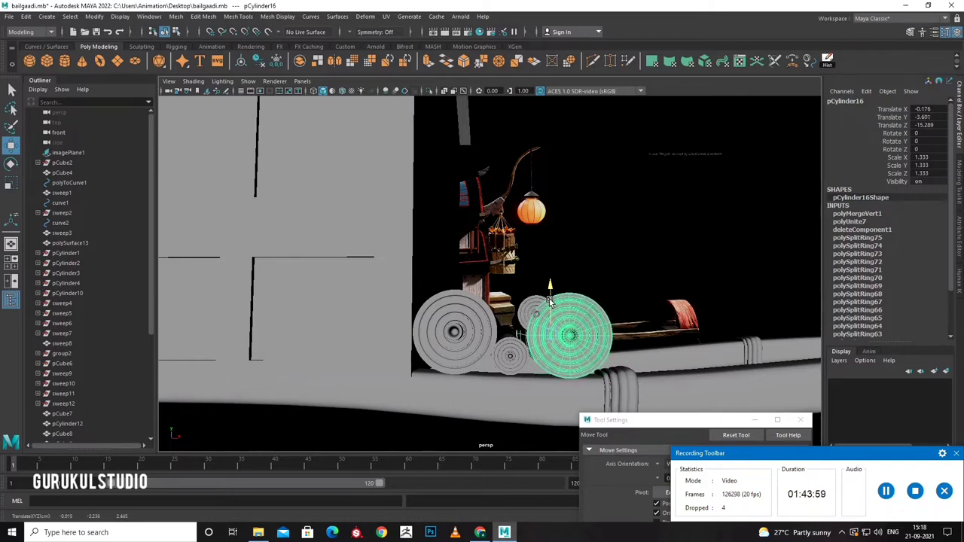
{"action": "key", "text": "r"}
{"action": "mouse_move", "coordinate": [550, 336]}
{"action": "left_mouse_down"}
{"action": "mouse_move", "coordinate": [537, 341]}
{"action": "mouse_move", "coordinate": [557, 325]}
{"action": "mouse_move", "coordinate": [551, 344]}
{"action": "mouse_move", "coordinate": [569, 343]}
{"action": "left_mouse_up"}
Lower small roll pCylinder18 to rest atop the large rolls at Translate Y -3.494.
{"action": "left_click", "coordinate": [536, 324]}
{"action": "key", "text": "w"}
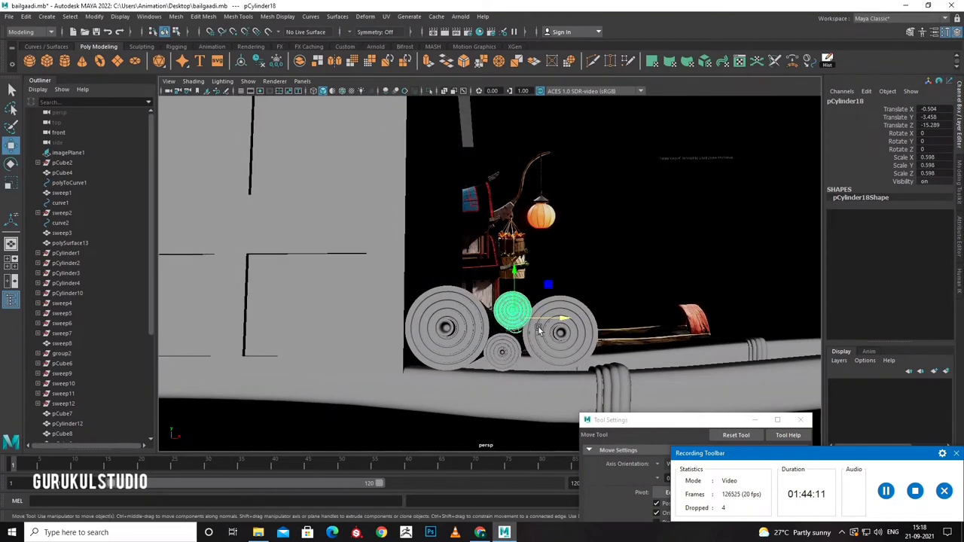
{"action": "left_click", "coordinate": [540, 330]}
{"action": "left_click", "coordinate": [556, 326]}
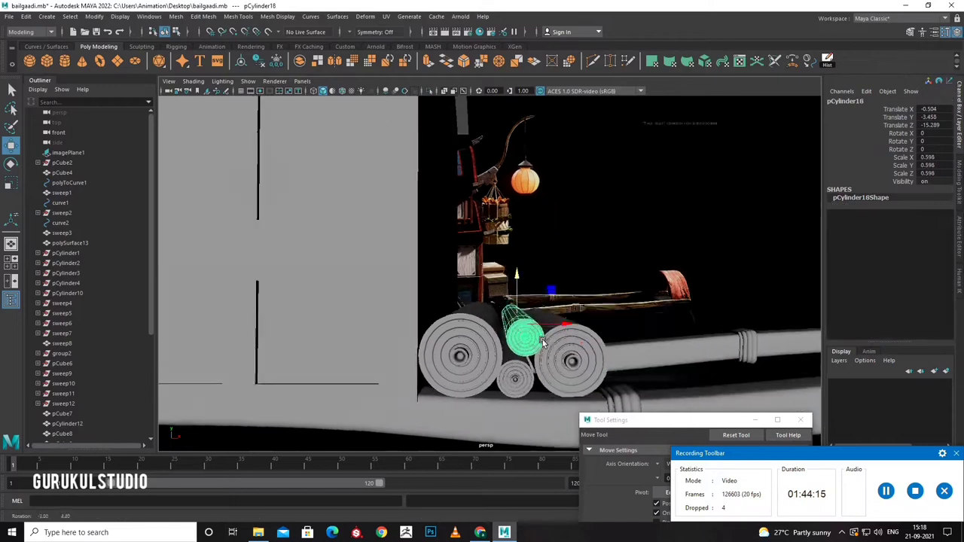
{"action": "mouse_move", "coordinate": [556, 326]}
{"action": "left_mouse_down", "text": "alt"}
{"action": "mouse_move", "coordinate": [488, 353]}
{"action": "mouse_move", "coordinate": [617, 316]}
{"action": "left_mouse_up", "text": "alt"}
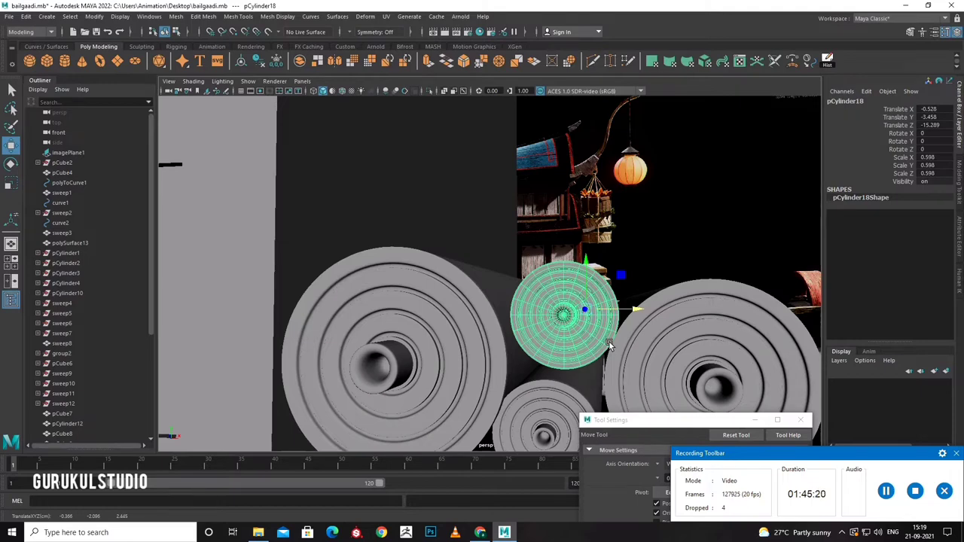
{"action": "left_click_drag", "start_coordinate": [609, 342], "coordinate": [650, 330], "text": "alt"}
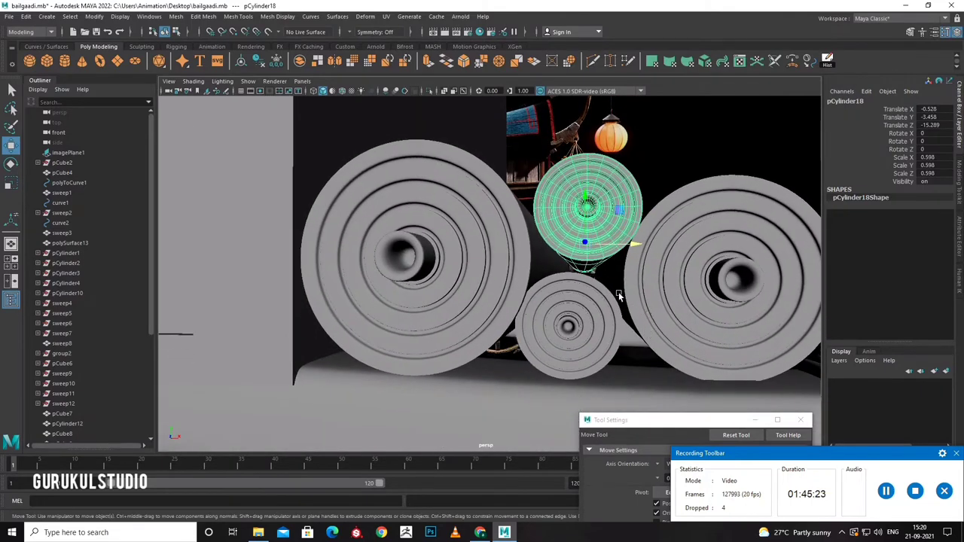
{"action": "mouse_move", "coordinate": [586, 198]}
{"action": "left_mouse_down"}
{"action": "mouse_move", "coordinate": [600, 236]}
{"action": "mouse_move", "coordinate": [532, 280]}
{"action": "mouse_move", "coordinate": [677, 322]}
{"action": "mouse_move", "coordinate": [763, 316]}
{"action": "left_mouse_up"}
Duplicate the shaft frame piece polySurface13.
{"action": "left_click", "coordinate": [532, 295]}
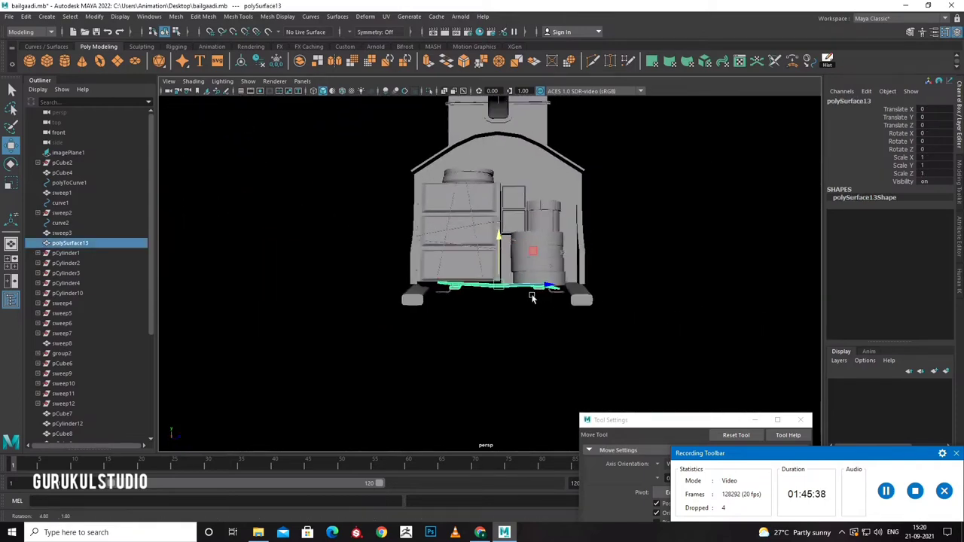
{"action": "mouse_move", "coordinate": [532, 294]}
{"action": "left_mouse_down", "text": "alt"}
{"action": "mouse_move", "coordinate": [437, 311]}
{"action": "mouse_move", "coordinate": [566, 290]}
{"action": "mouse_move", "coordinate": [547, 318]}
{"action": "mouse_move", "coordinate": [576, 339]}
{"action": "left_mouse_up", "text": "alt"}
{"action": "key", "text": "ctrl+d"}
{"action": "scroll", "coordinate": [576, 340], "scroll_direction": "up", "scroll_amount": 3}
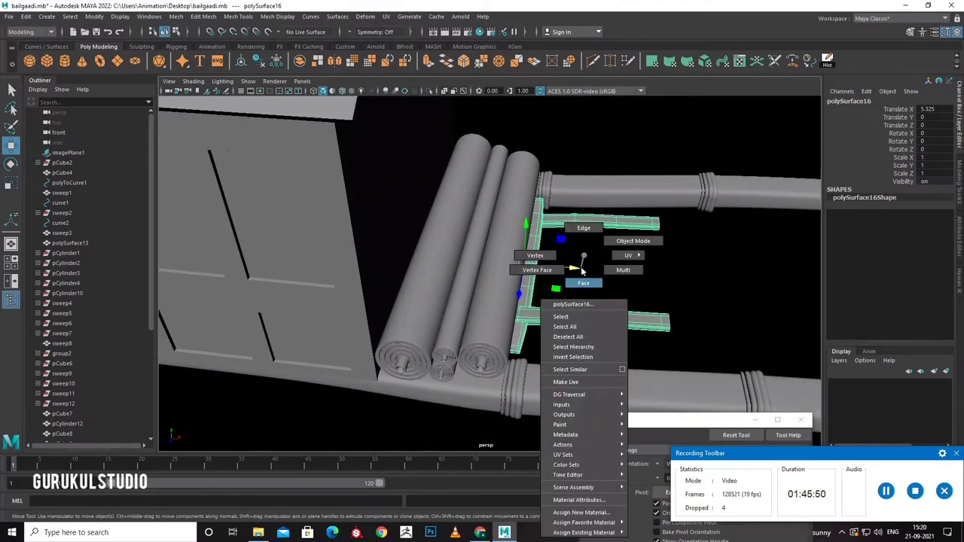
{"action": "right_click_drag", "start_coordinate": [580, 274], "coordinate": [586, 219]}
{"action": "mouse_move", "coordinate": [585, 218]}
{"action": "left_mouse_down", "text": "alt"}
{"action": "mouse_move", "coordinate": [628, 264]}
{"action": "mouse_move", "coordinate": [700, 186]}
{"action": "mouse_move", "coordinate": [612, 354]}
{"action": "left_mouse_up", "text": "alt"}
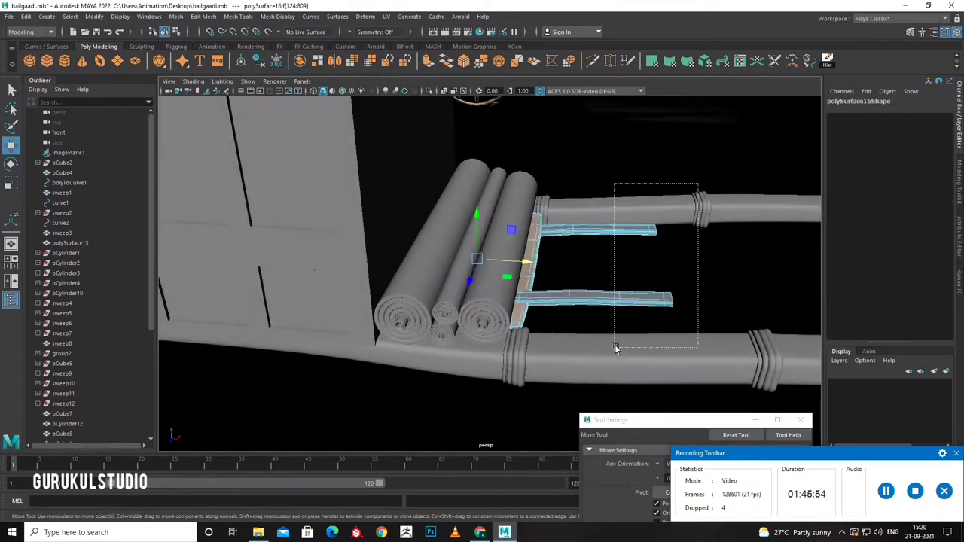
{"action": "right_click_drag", "start_coordinate": [574, 297], "coordinate": [564, 321]}
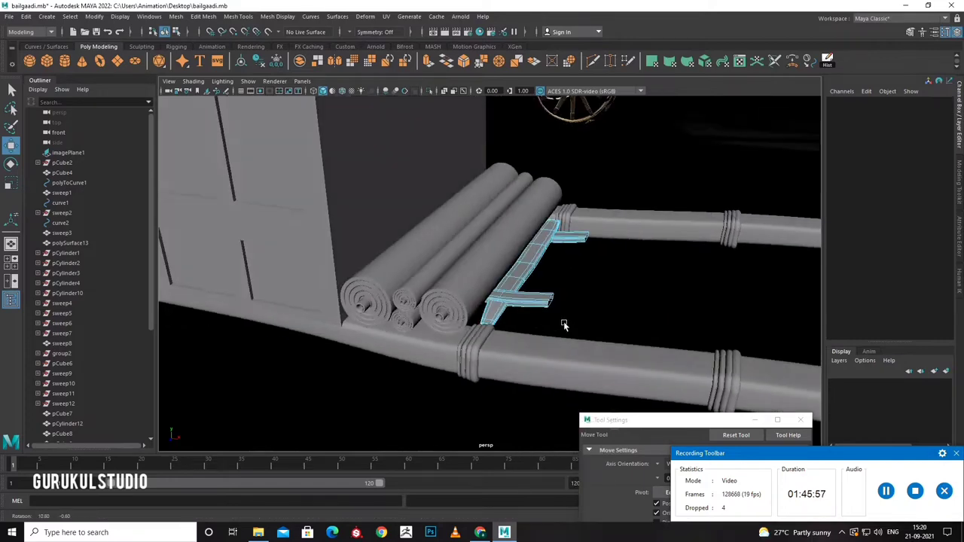
{"action": "mouse_move", "coordinate": [563, 322]}
{"action": "left_mouse_down", "text": "alt"}
{"action": "mouse_move", "coordinate": [574, 325]}
{"action": "mouse_move", "coordinate": [602, 305]}
{"action": "left_mouse_up", "text": "alt"}
Cap both open ends of the copy with Fill Hole on their border edges.
{"action": "right_click_drag", "start_coordinate": [602, 305], "coordinate": [602, 226]}
{"action": "double_click", "coordinate": [607, 301]}
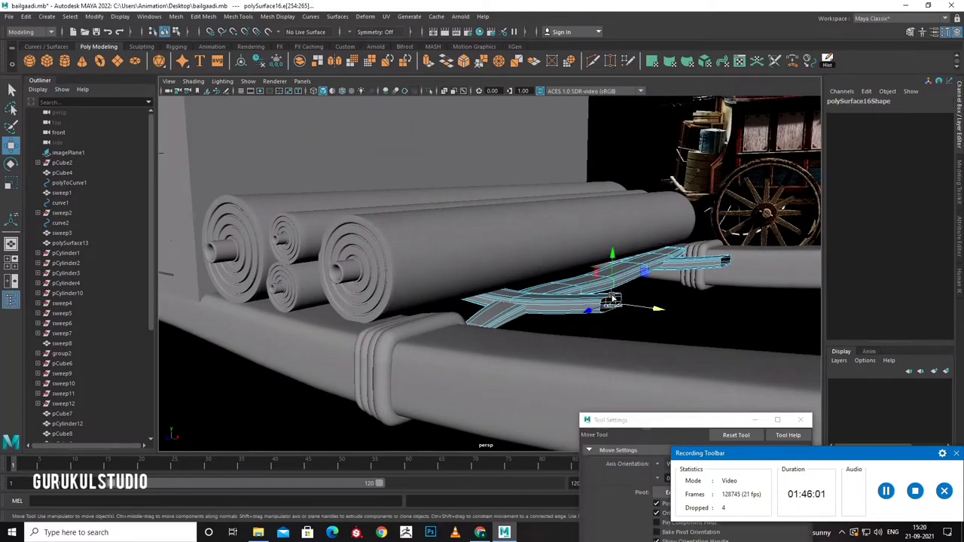
{"action": "mouse_move", "coordinate": [609, 297]}
{"action": "right_mouse_down", "text": "shift"}
{"action": "mouse_move", "coordinate": [607, 417]}
{"action": "mouse_move", "coordinate": [592, 426]}
{"action": "right_mouse_up", "text": "shift"}
{"action": "left_click_drag", "start_coordinate": [630, 399], "coordinate": [647, 354], "text": "alt"}
{"action": "double_click", "coordinate": [725, 317]}
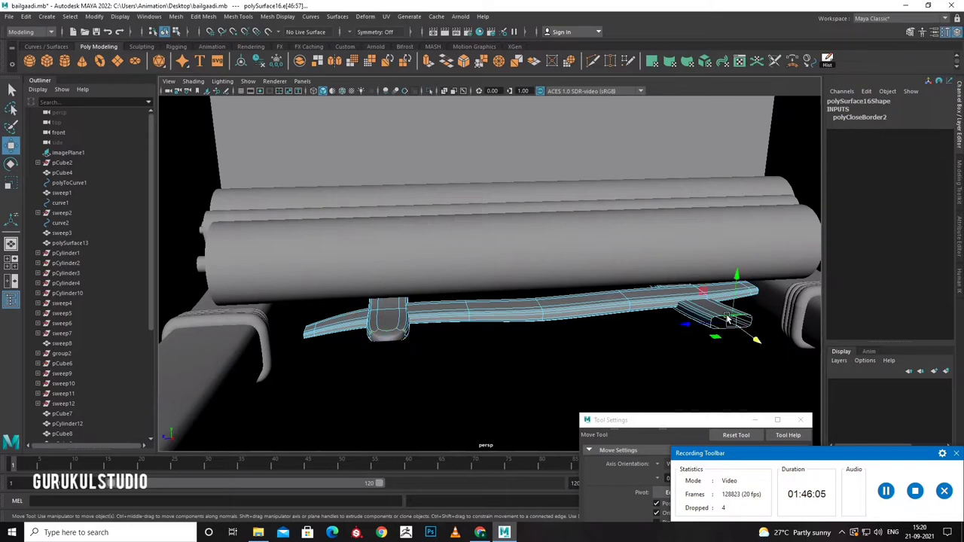
{"action": "mouse_move", "coordinate": [725, 317]}
{"action": "right_mouse_down", "text": "shift"}
{"action": "mouse_move", "coordinate": [700, 418]}
{"action": "mouse_move", "coordinate": [705, 446]}
{"action": "mouse_move", "coordinate": [725, 324]}
{"action": "right_mouse_up", "text": "shift"}
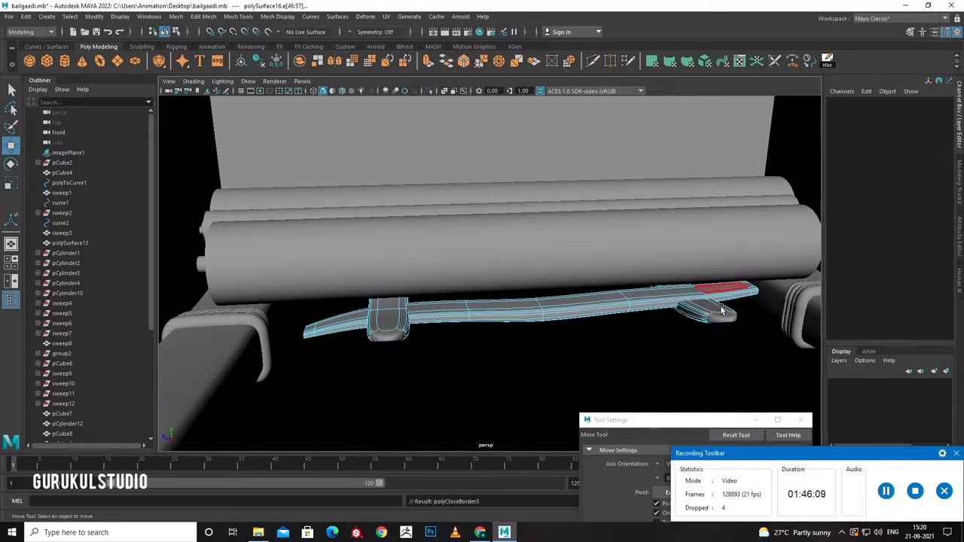
Extrude the cross piece's end face with Ctrl+E to form the plank.
{"action": "key", "text": "ctrl+e"}
{"action": "left_click_drag", "start_coordinate": [688, 316], "coordinate": [648, 343], "text": "alt"}
{"action": "left_click", "coordinate": [520, 360]}
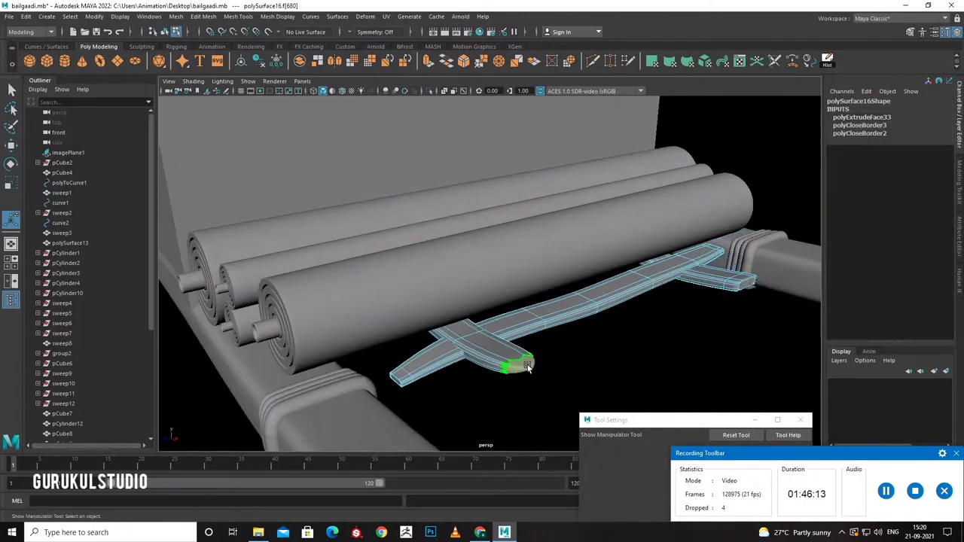
{"action": "key", "text": "ctrl+e"}
{"action": "key", "text": "F8"}
{"action": "key", "text": "q"}
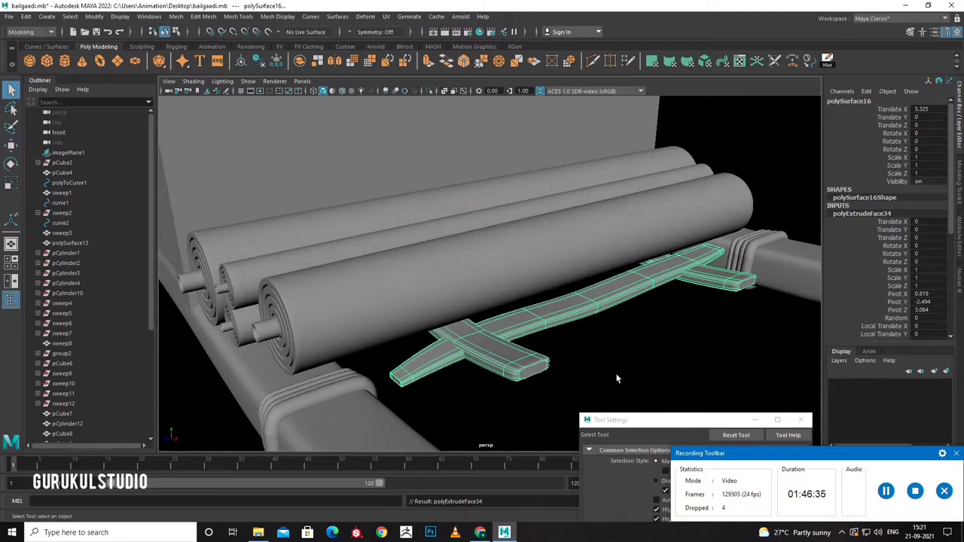
{"action": "mouse_move", "coordinate": [583, 256]}
{"action": "right_mouse_down"}
{"action": "mouse_move", "coordinate": [592, 260]}
{"action": "mouse_move", "coordinate": [613, 241]}
{"action": "right_mouse_up"}
{"action": "left_click_drag", "start_coordinate": [677, 366], "coordinate": [668, 356], "text": "alt"}
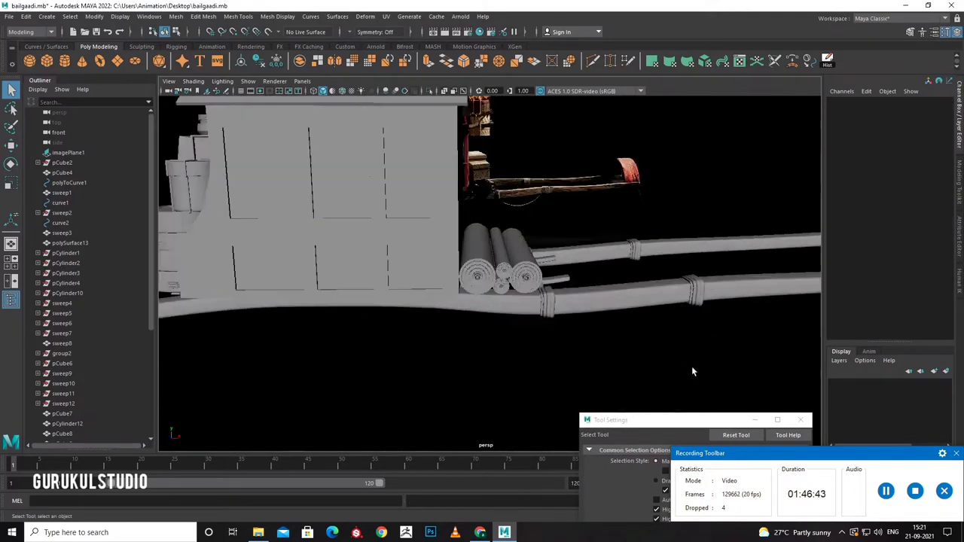
Draw a new polygon cube sitting on the cart beside the rolls.
{"action": "scroll", "coordinate": [668, 355], "scroll_direction": "up", "scroll_amount": 3}
{"action": "key", "text": "space"}
{"action": "key", "text": "space"}
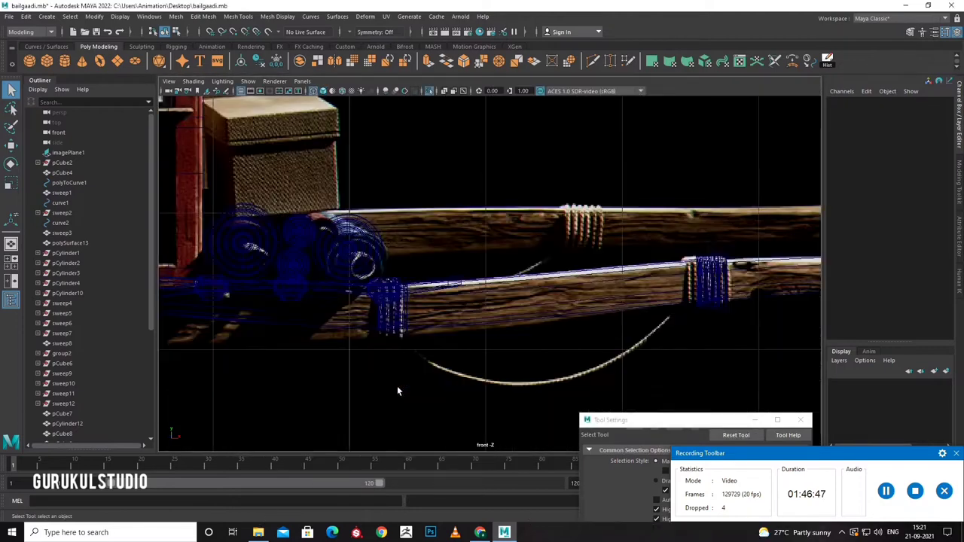
{"action": "scroll", "coordinate": [398, 385], "scroll_direction": "down", "scroll_amount": 2}
{"action": "scroll", "coordinate": [398, 386], "scroll_direction": "up", "scroll_amount": 3}
{"action": "scroll", "coordinate": [519, 406], "scroll_direction": "down", "scroll_amount": 8}
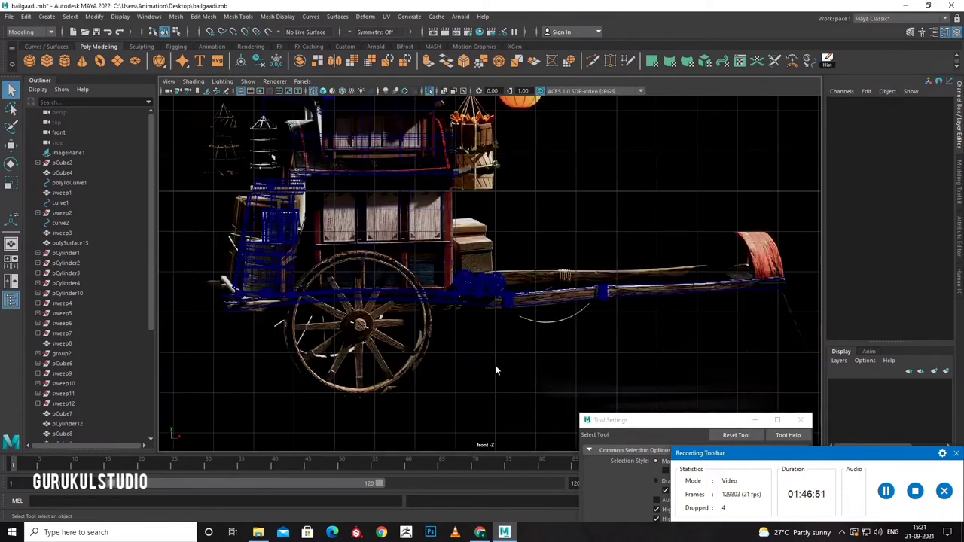
{"action": "scroll", "coordinate": [495, 370], "scroll_direction": "up", "scroll_amount": 4}
{"action": "scroll", "coordinate": [294, 301], "scroll_direction": "down", "scroll_amount": 5}
{"action": "scroll", "coordinate": [343, 295], "scroll_direction": "up", "scroll_amount": 1}
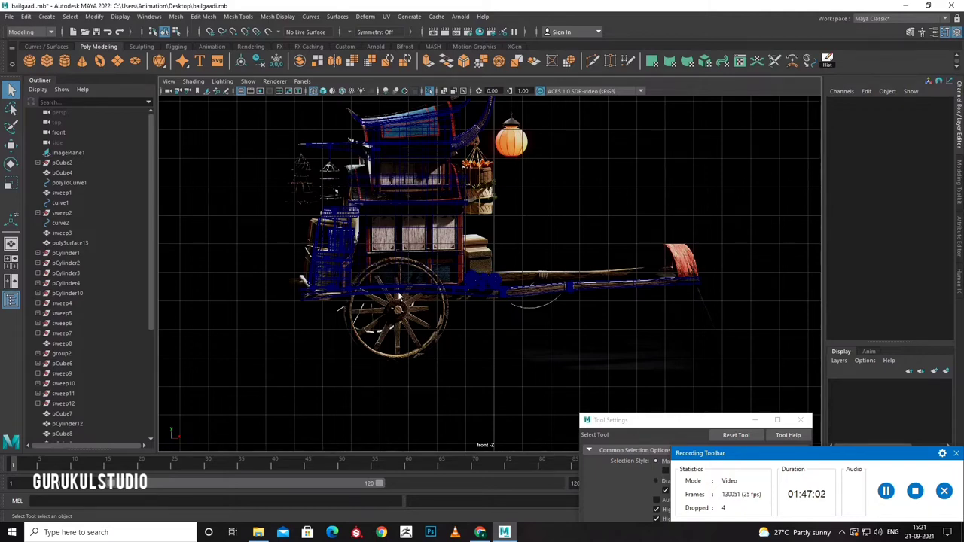
{"action": "left_click", "coordinate": [47, 61]}
{"action": "key", "text": "space"}
{"action": "key", "text": "space"}
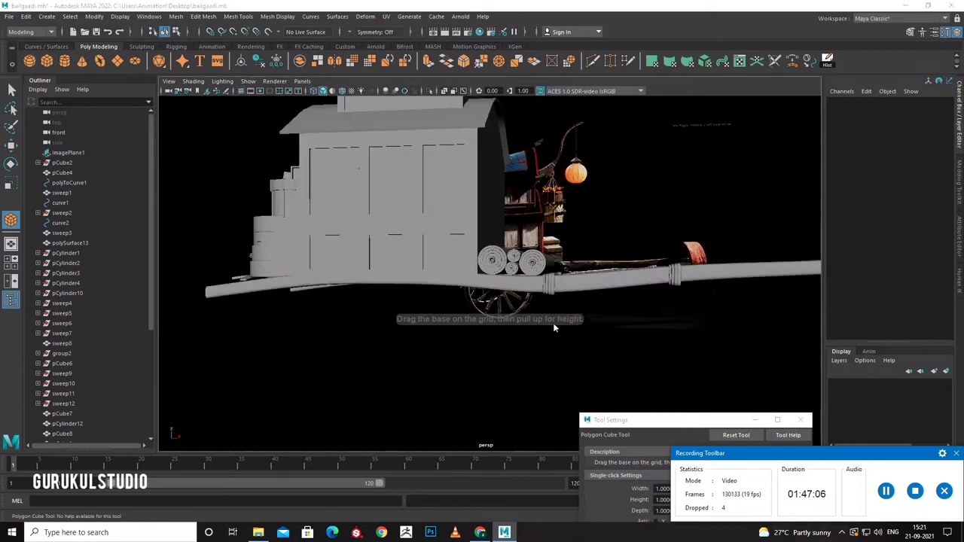
{"action": "mouse_move", "coordinate": [448, 354]}
{"action": "left_mouse_down", "text": "alt"}
{"action": "mouse_move", "coordinate": [495, 381]}
{"action": "mouse_move", "coordinate": [505, 366]}
{"action": "mouse_move", "coordinate": [510, 254]}
{"action": "left_mouse_up", "text": "alt"}
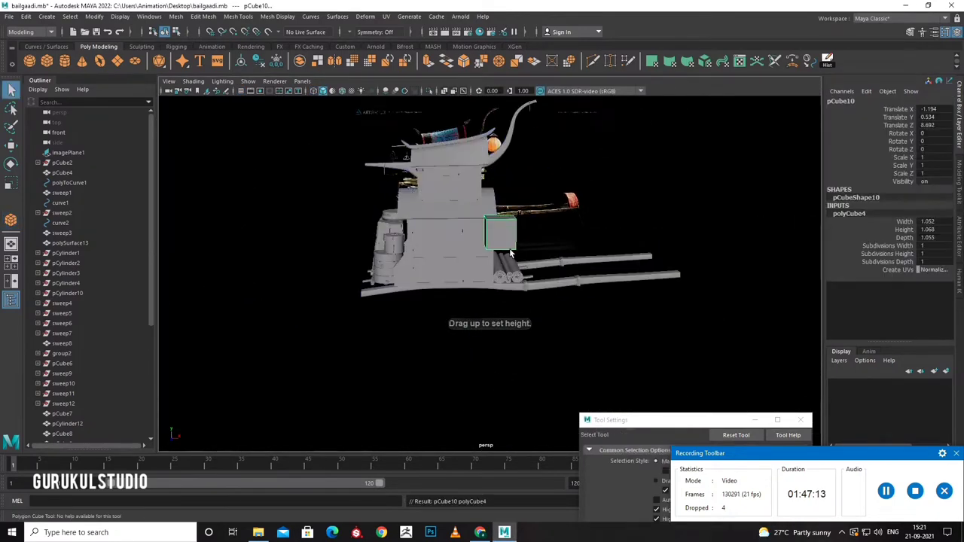
{"action": "middle_click_drag", "start_coordinate": [511, 254], "coordinate": [521, 325], "text": "alt"}
{"action": "scroll", "coordinate": [521, 325], "scroll_direction": "up", "scroll_amount": 2}
{"action": "left_click_drag", "start_coordinate": [527, 348], "coordinate": [545, 351], "text": "alt"}
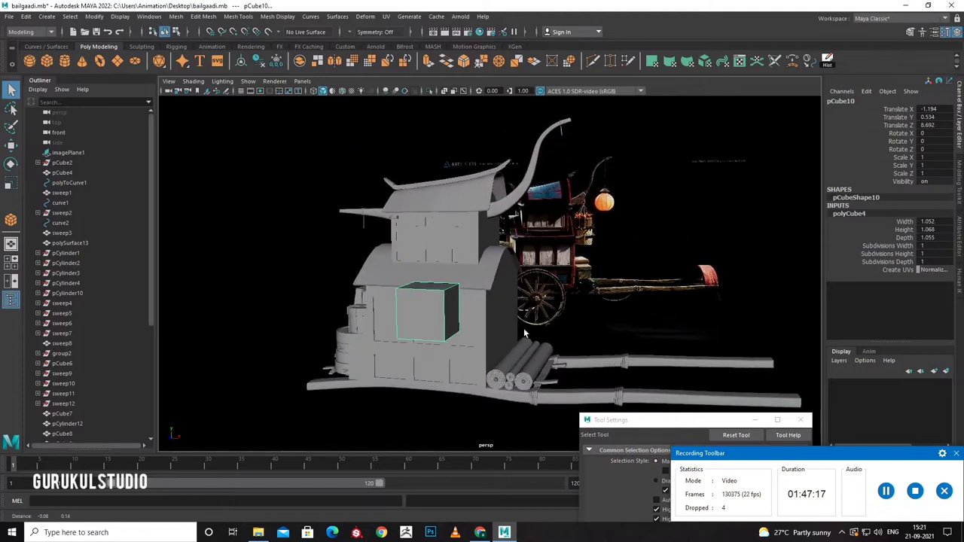
Insert an edge loop around the new cube.
{"action": "right_click", "coordinate": [488, 340], "text": "shift"}
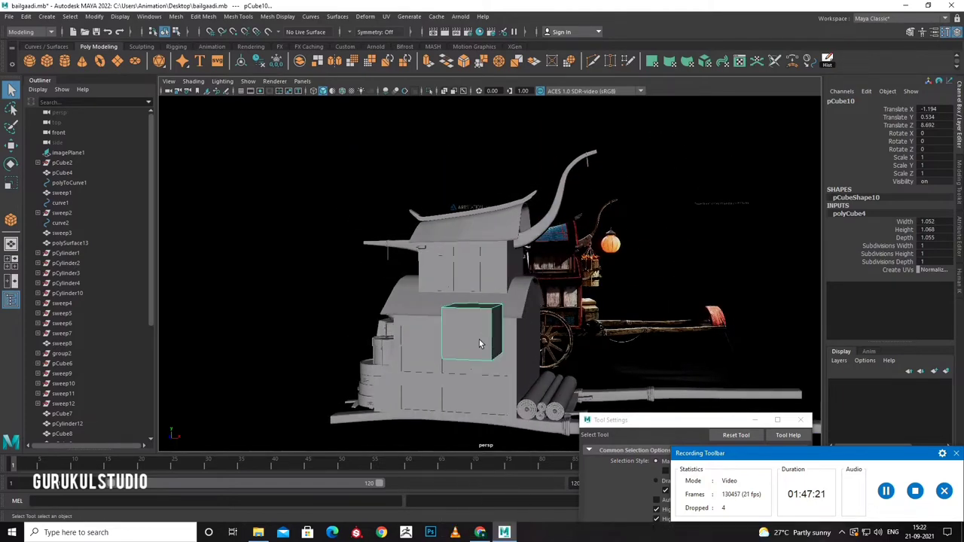
{"action": "right_click", "coordinate": [481, 346], "text": "shift"}
{"action": "right_click_drag", "start_coordinate": [487, 331], "coordinate": [429, 280], "text": "shift"}
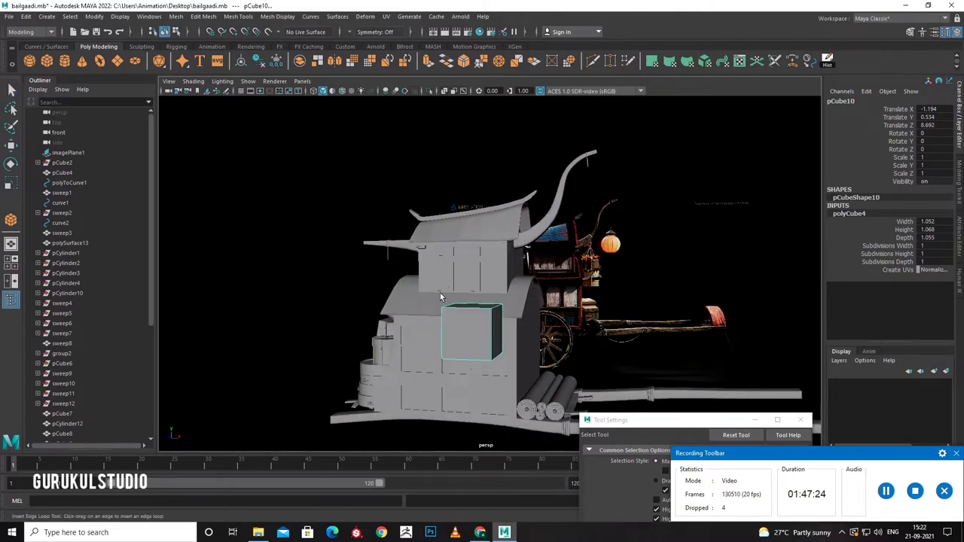
{"action": "left_click", "coordinate": [491, 325]}
Extrude the cube's top face and widen it into an overhanging lid.
{"action": "right_click", "coordinate": [475, 267]}
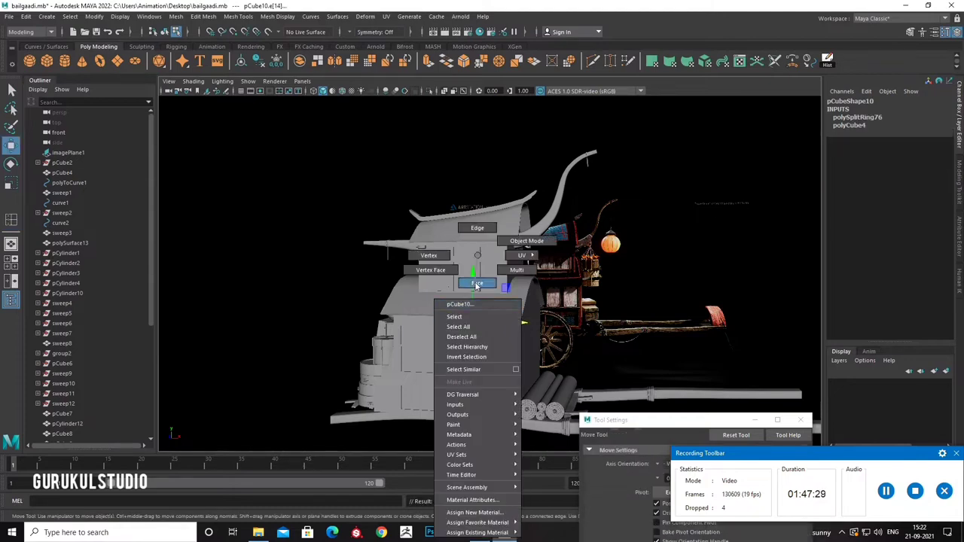
{"action": "left_click", "coordinate": [474, 290]}
{"action": "left_click", "coordinate": [471, 316]}
{"action": "key", "text": "w"}
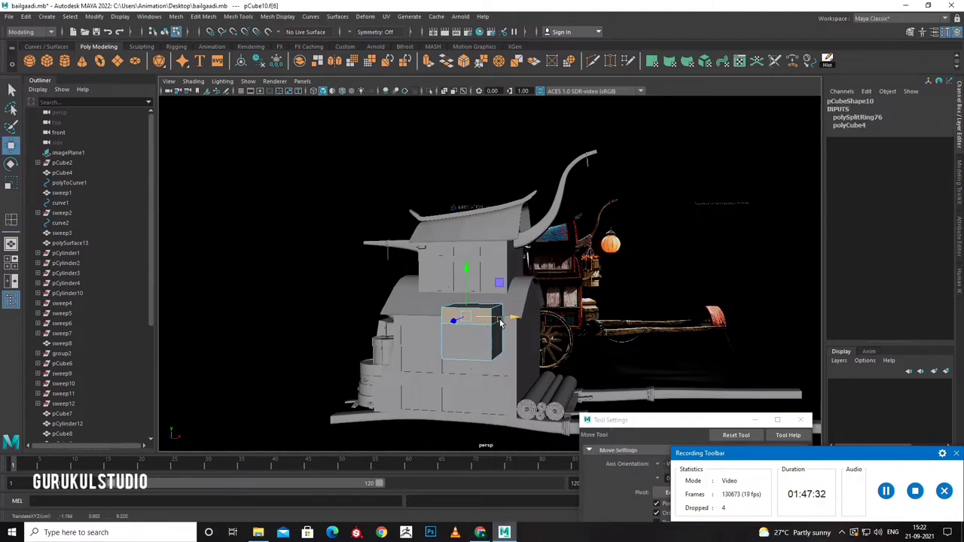
{"action": "key", "text": "q"}
{"action": "key", "text": "ctrl+e"}
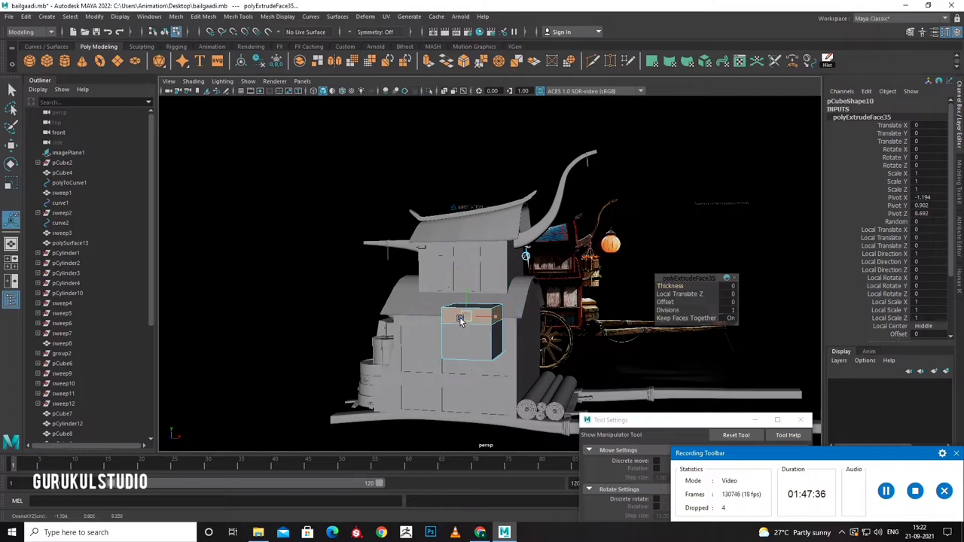
{"action": "mouse_move", "coordinate": [454, 324]}
{"action": "left_mouse_down"}
{"action": "mouse_move", "coordinate": [452, 342]}
{"action": "mouse_move", "coordinate": [508, 370]}
{"action": "left_mouse_up"}
{"action": "right_click_drag", "start_coordinate": [508, 369], "coordinate": [614, 357], "text": "alt"}
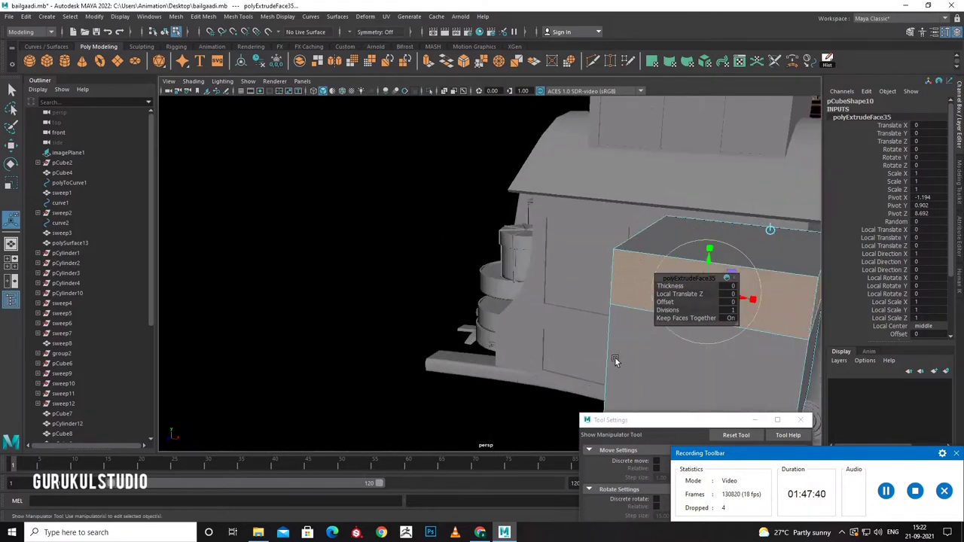
{"action": "mouse_move", "coordinate": [614, 357]}
{"action": "left_mouse_down", "text": "alt"}
{"action": "mouse_move", "coordinate": [482, 303]}
{"action": "mouse_move", "coordinate": [467, 308]}
{"action": "mouse_move", "coordinate": [467, 395]}
{"action": "left_mouse_up", "text": "alt"}
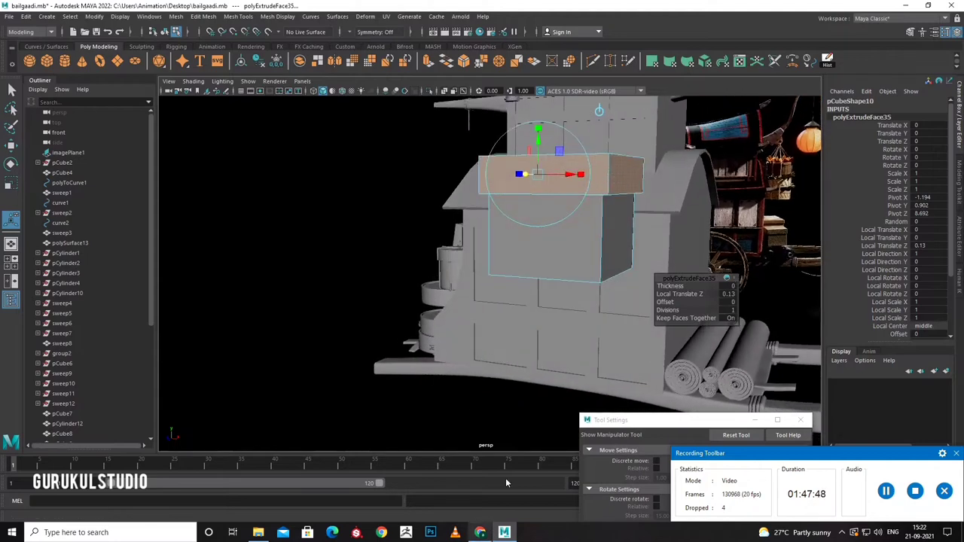
Add two more edge loops, one across the overhanging top and one below it.
{"action": "key", "text": "q"}
{"action": "right_click_drag", "start_coordinate": [597, 160], "coordinate": [542, 193]}
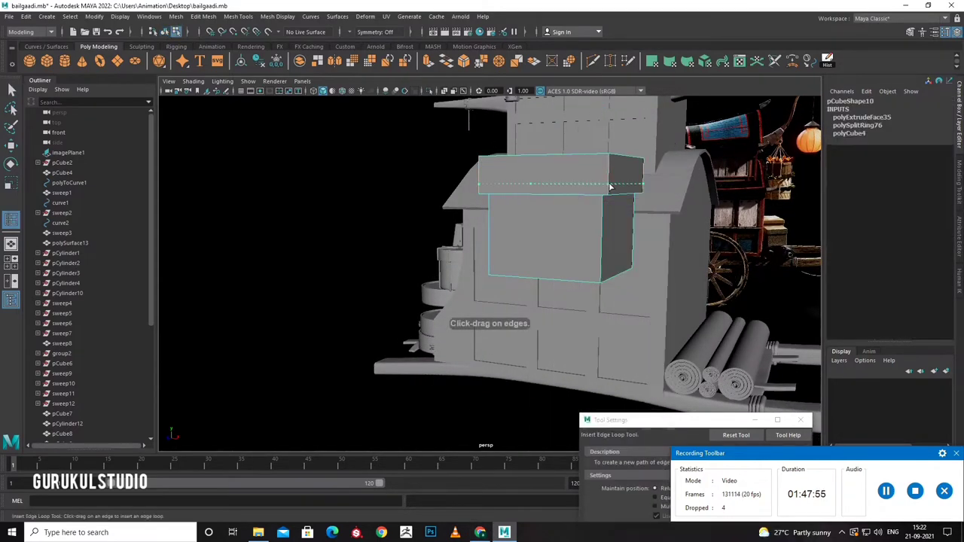
{"action": "left_click", "coordinate": [610, 184]}
{"action": "scroll", "coordinate": [607, 193], "scroll_direction": "up", "scroll_amount": 5}
{"action": "middle_click_drag", "start_coordinate": [490, 262], "coordinate": [489, 271], "text": "alt"}
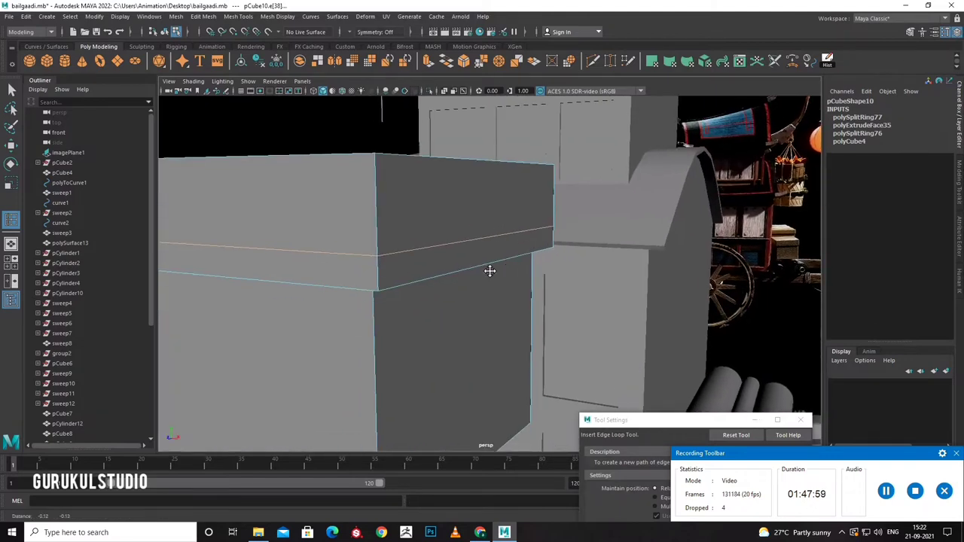
{"action": "left_click", "coordinate": [379, 277]}
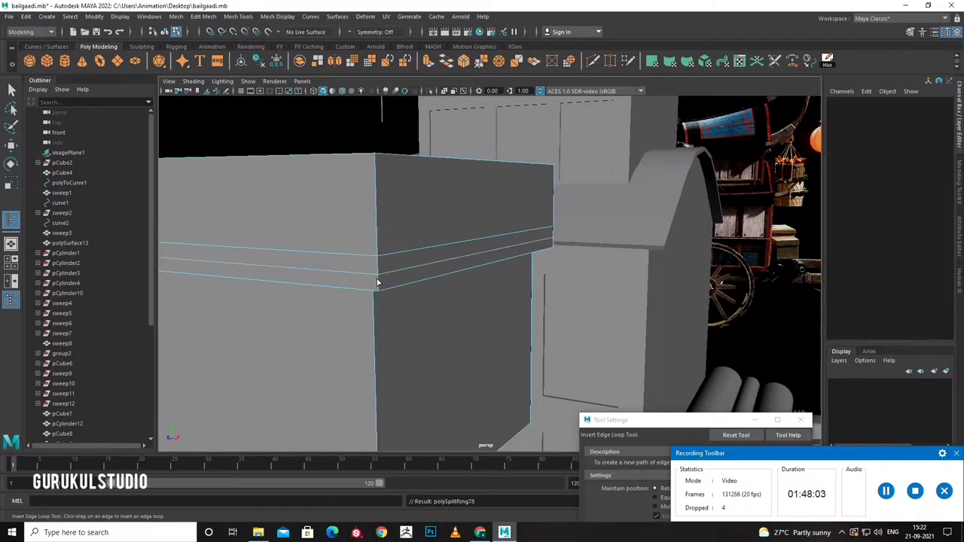
{"action": "key", "text": "q"}
Extrude the thin band of faces below the lid outward into a ledge.
{"action": "right_click", "coordinate": [375, 256]}
{"action": "left_click", "coordinate": [374, 283]}
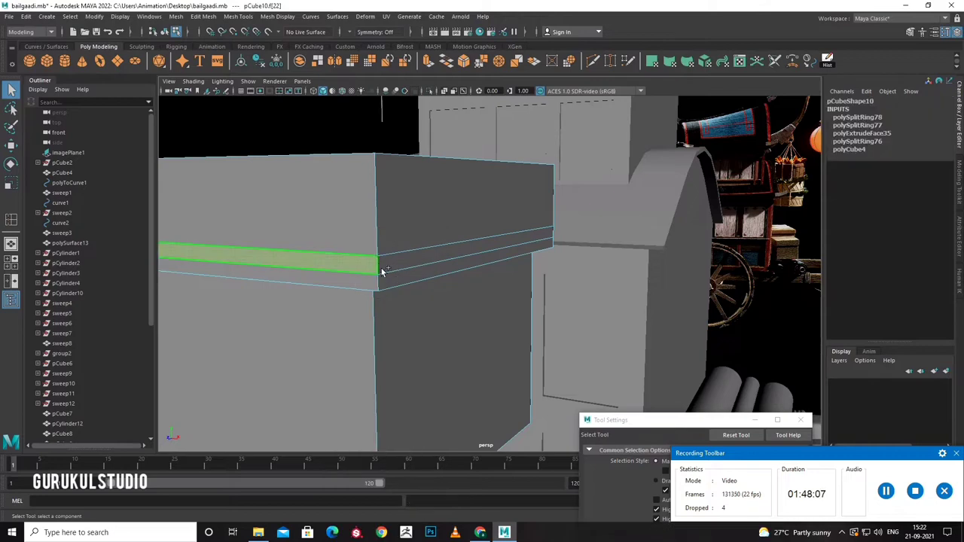
{"action": "left_click", "coordinate": [384, 266], "text": "shift"}
{"action": "key", "text": "ctrl+e"}
{"action": "scroll", "coordinate": [454, 315], "scroll_direction": "down", "scroll_amount": 5}
{"action": "left_click_drag", "start_coordinate": [454, 314], "coordinate": [468, 257], "text": "alt"}
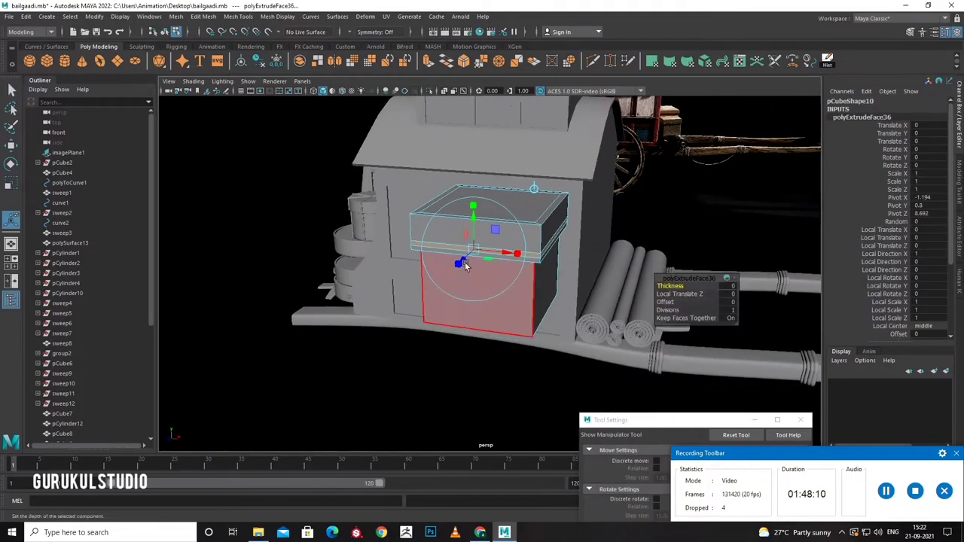
{"action": "key", "text": "F8"}
{"action": "key", "text": "q"}
{"action": "scroll", "coordinate": [502, 262], "scroll_direction": "up", "scroll_amount": 5}
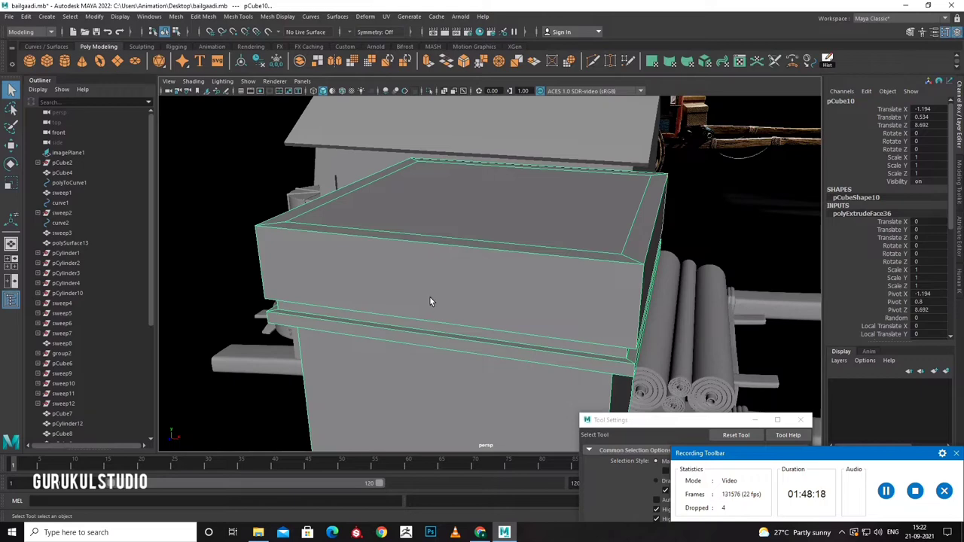
Insert edge loops along pCube10 and around its lower ledge.
{"action": "scroll", "coordinate": [429, 301], "scroll_direction": "down", "scroll_amount": 3}
{"action": "right_click_drag", "start_coordinate": [429, 301], "coordinate": [358, 281], "text": "shift"}
{"action": "scroll", "coordinate": [452, 294], "scroll_direction": "up", "scroll_amount": 5}
{"action": "left_click", "coordinate": [504, 165]}
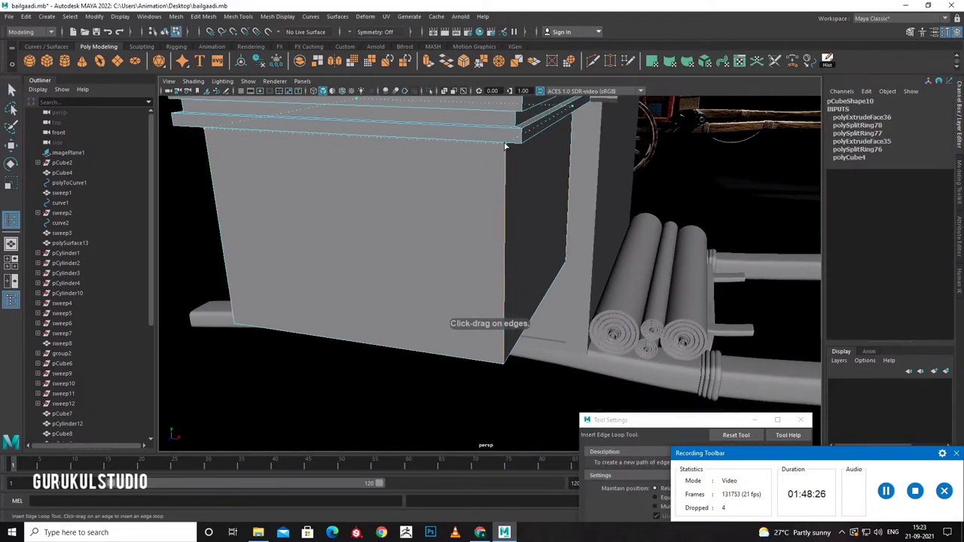
{"action": "left_click_drag", "start_coordinate": [497, 176], "coordinate": [491, 281], "text": "alt"}
{"action": "middle_click_drag", "start_coordinate": [491, 282], "coordinate": [488, 320], "text": "alt"}
{"action": "mouse_move", "coordinate": [488, 320]}
{"action": "left_mouse_down", "text": "alt"}
{"action": "mouse_move", "coordinate": [553, 290]}
{"action": "mouse_move", "coordinate": [550, 331]}
{"action": "left_mouse_up", "text": "alt"}
{"action": "left_click", "coordinate": [553, 307]}
{"action": "scroll", "coordinate": [554, 307], "scroll_direction": "down", "scroll_amount": 3}
{"action": "scroll", "coordinate": [550, 335], "scroll_direction": "up", "scroll_amount": 5}
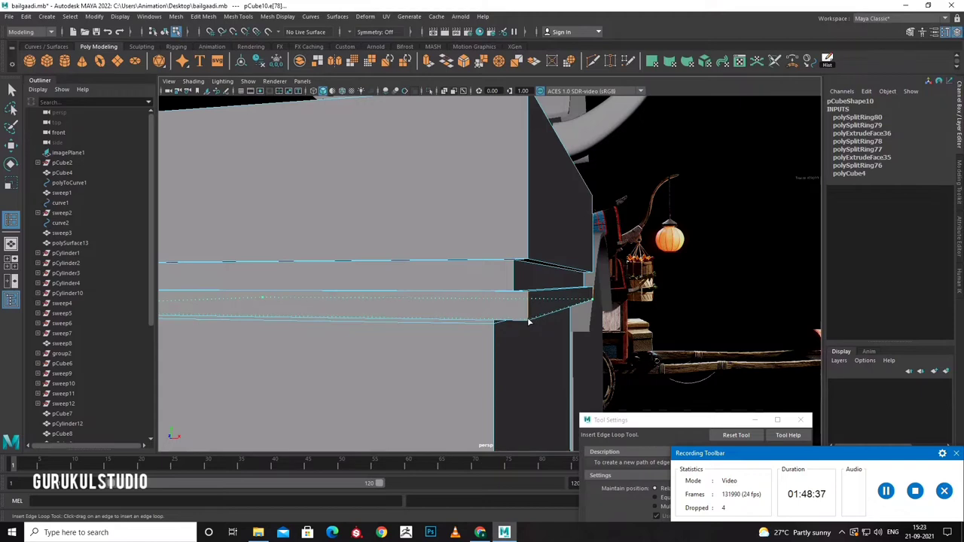
{"action": "left_click", "coordinate": [529, 294]}
{"action": "left_click", "coordinate": [529, 294]}
Add more edge loops at the ledge, rim, top edge and around the lid.
{"action": "mouse_move", "coordinate": [528, 294]}
{"action": "left_mouse_down", "text": "alt"}
{"action": "mouse_move", "coordinate": [507, 243]}
{"action": "mouse_move", "coordinate": [462, 233]}
{"action": "mouse_move", "coordinate": [491, 263]}
{"action": "mouse_move", "coordinate": [490, 231]}
{"action": "mouse_move", "coordinate": [460, 257]}
{"action": "mouse_move", "coordinate": [559, 301]}
{"action": "mouse_move", "coordinate": [545, 262]}
{"action": "mouse_move", "coordinate": [572, 293]}
{"action": "mouse_move", "coordinate": [555, 285]}
{"action": "mouse_move", "coordinate": [527, 338]}
{"action": "left_mouse_up", "text": "alt"}
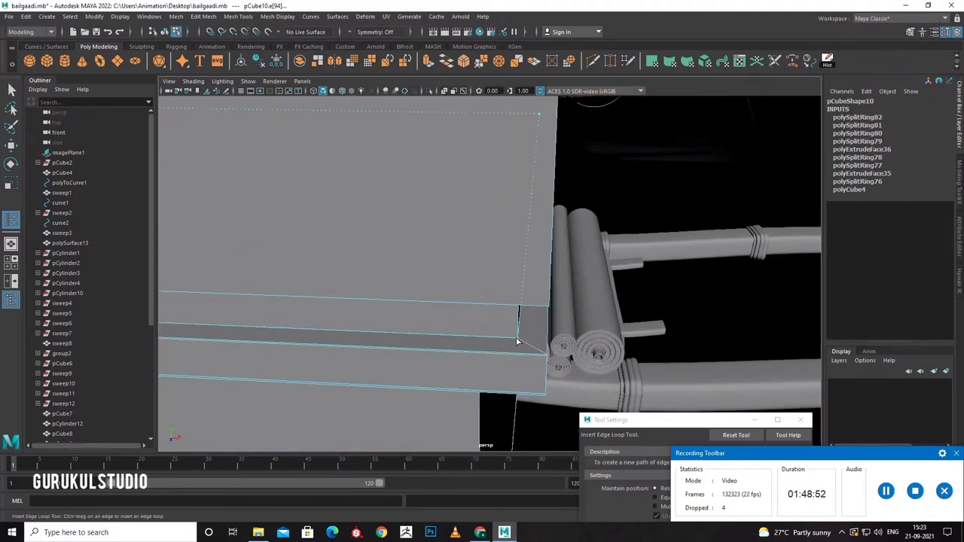
{"action": "left_click", "coordinate": [517, 341]}
{"action": "left_click", "coordinate": [545, 353]}
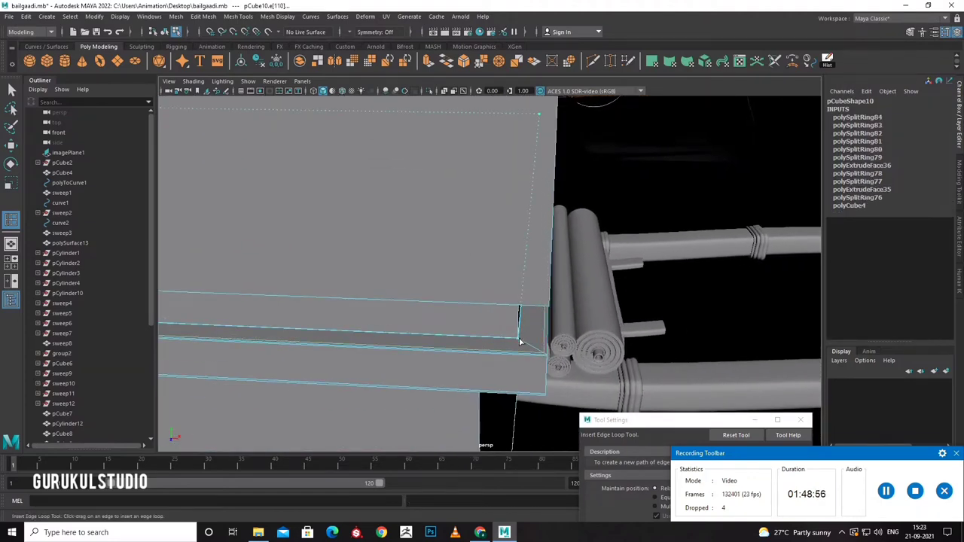
{"action": "left_click", "coordinate": [519, 341]}
{"action": "mouse_move", "coordinate": [516, 333]}
{"action": "left_mouse_down", "text": "alt"}
{"action": "mouse_move", "coordinate": [512, 406]}
{"action": "mouse_move", "coordinate": [549, 355]}
{"action": "mouse_move", "coordinate": [570, 385]}
{"action": "left_mouse_up", "text": "alt"}
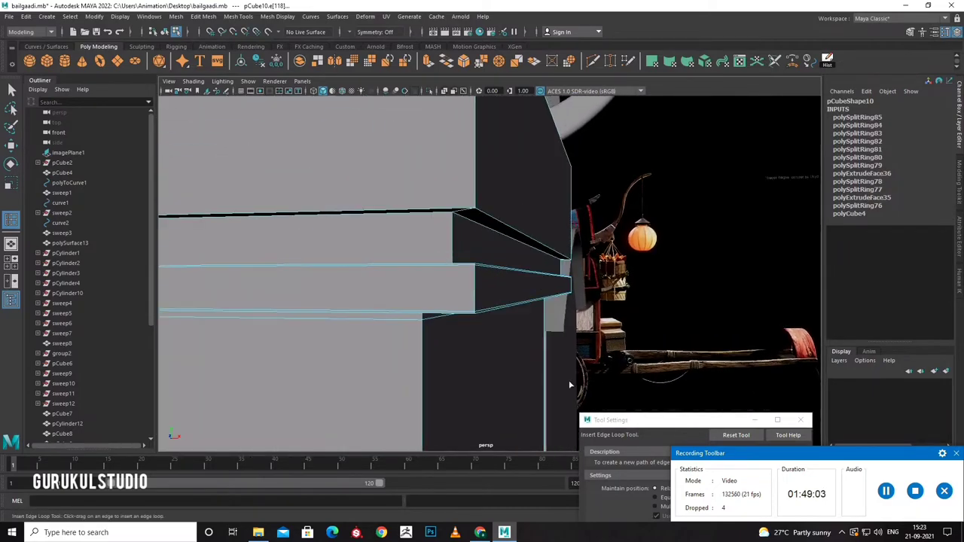
{"action": "mouse_move", "coordinate": [452, 217]}
{"action": "left_mouse_down"}
{"action": "mouse_move", "coordinate": [475, 214]}
{"action": "mouse_move", "coordinate": [518, 342]}
{"action": "left_mouse_up"}
{"action": "left_click", "coordinate": [476, 210]}
{"action": "left_click", "coordinate": [561, 374]}
{"action": "mouse_move", "coordinate": [561, 373]}
{"action": "left_mouse_down", "text": "alt"}
{"action": "mouse_move", "coordinate": [525, 367]}
{"action": "mouse_move", "coordinate": [497, 346]}
{"action": "mouse_move", "coordinate": [526, 318]}
{"action": "mouse_move", "coordinate": [555, 333]}
{"action": "left_mouse_up", "text": "alt"}
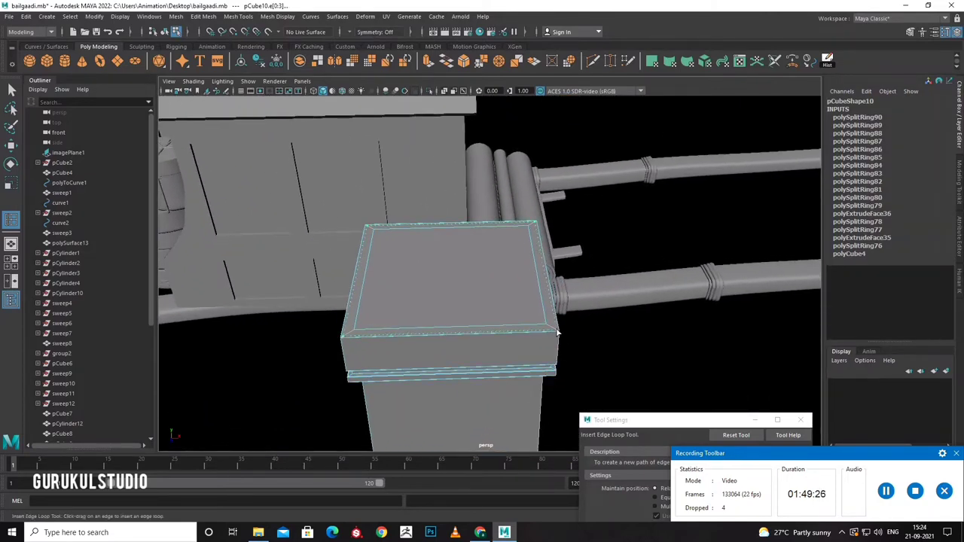
{"action": "left_click", "coordinate": [555, 328]}
{"action": "key", "text": "q"}
Check the box with smooth preview on and off, then reselect it.
{"action": "key", "text": "3"}
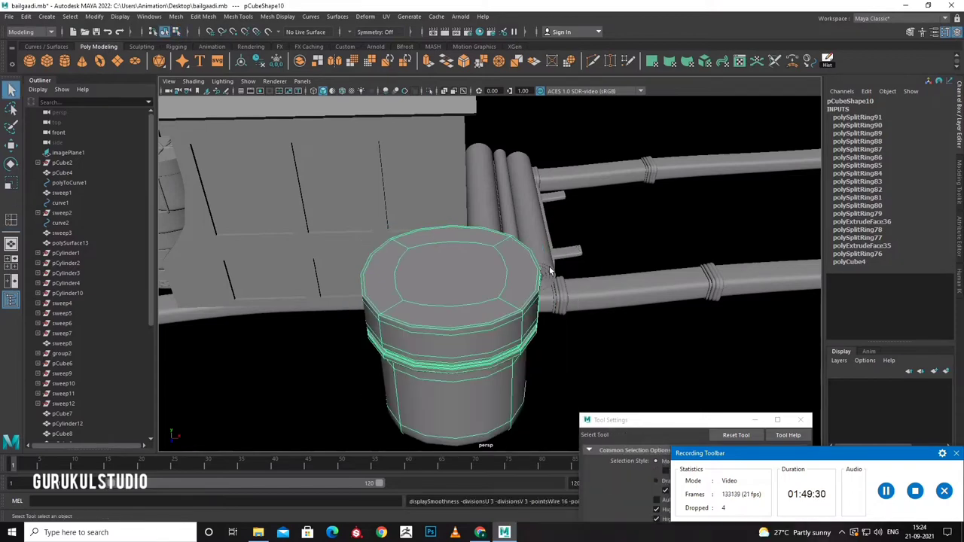
{"action": "key", "text": "1"}
{"action": "right_click_drag", "start_coordinate": [507, 296], "coordinate": [442, 282], "text": "shift"}
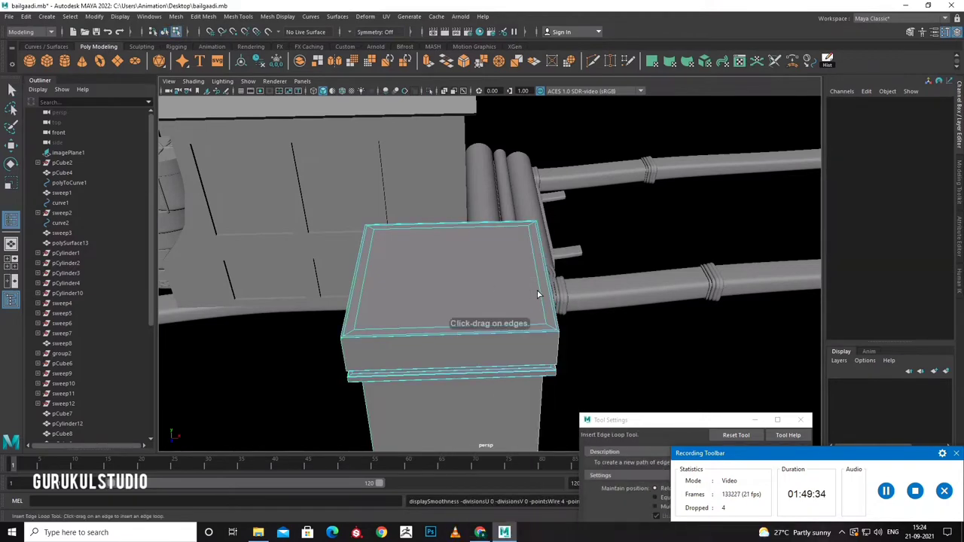
{"action": "key", "text": "3"}
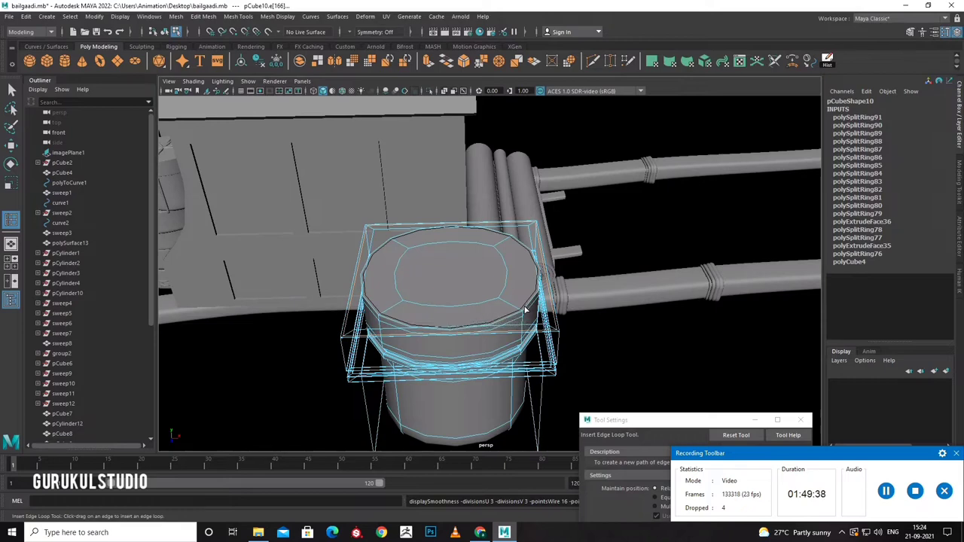
{"action": "key", "text": "q"}
{"action": "right_click", "coordinate": [525, 302]}
{"action": "left_click", "coordinate": [569, 345]}
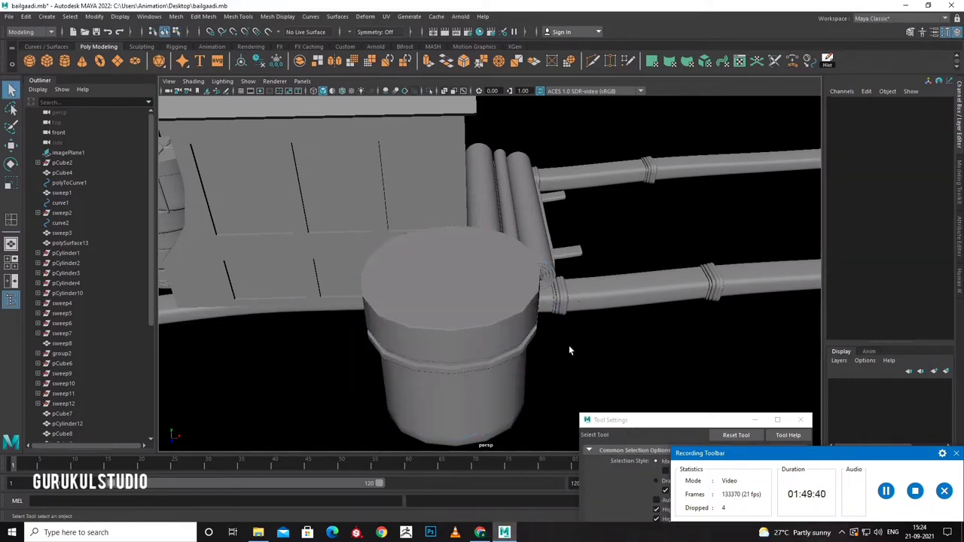
{"action": "left_click", "coordinate": [510, 333]}
{"action": "key", "text": "1"}
Add supporting edge loops near the top rim, lid edge and bottom, then preview the smoothed box.
{"action": "right_click_drag", "start_coordinate": [473, 279], "coordinate": [436, 278], "text": "shift"}
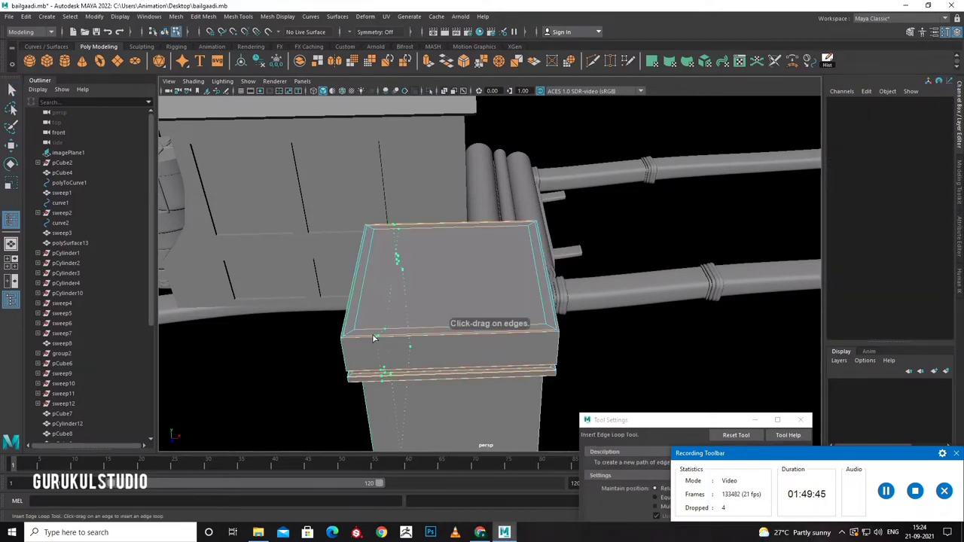
{"action": "left_click", "coordinate": [373, 338]}
{"action": "left_click", "coordinate": [375, 263]}
{"action": "left_click", "coordinate": [555, 327]}
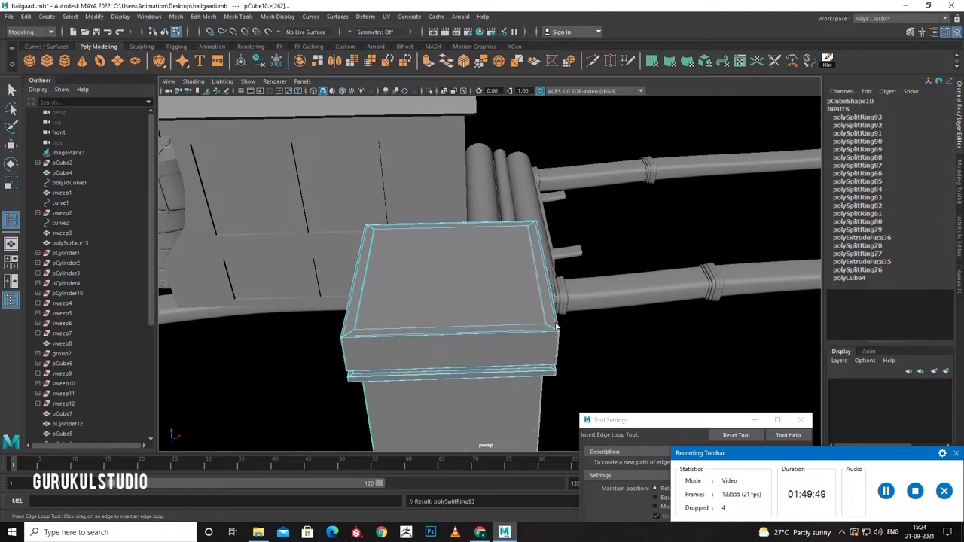
{"action": "left_click", "coordinate": [557, 325]}
{"action": "left_click", "coordinate": [536, 232]}
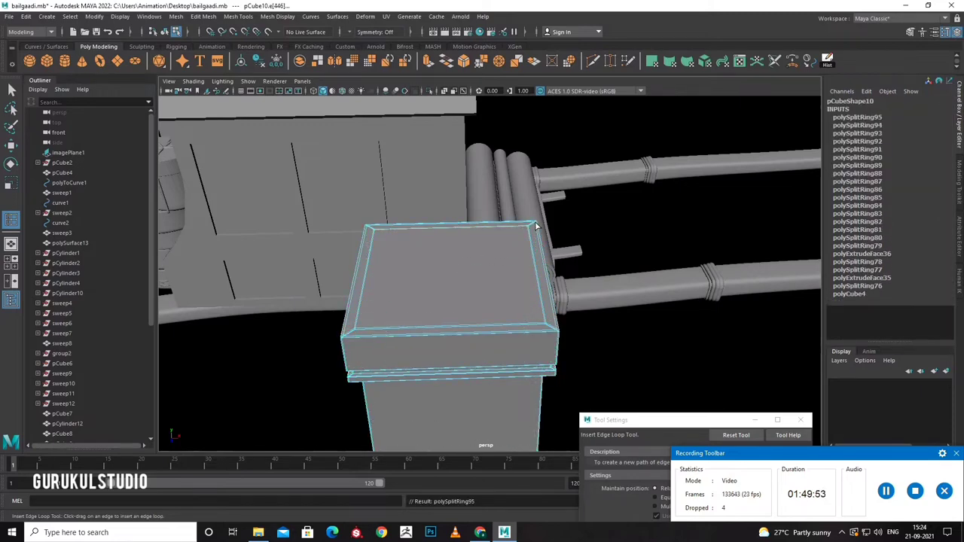
{"action": "key", "text": "3"}
{"action": "right_click_drag", "start_coordinate": [536, 239], "coordinate": [619, 390]}
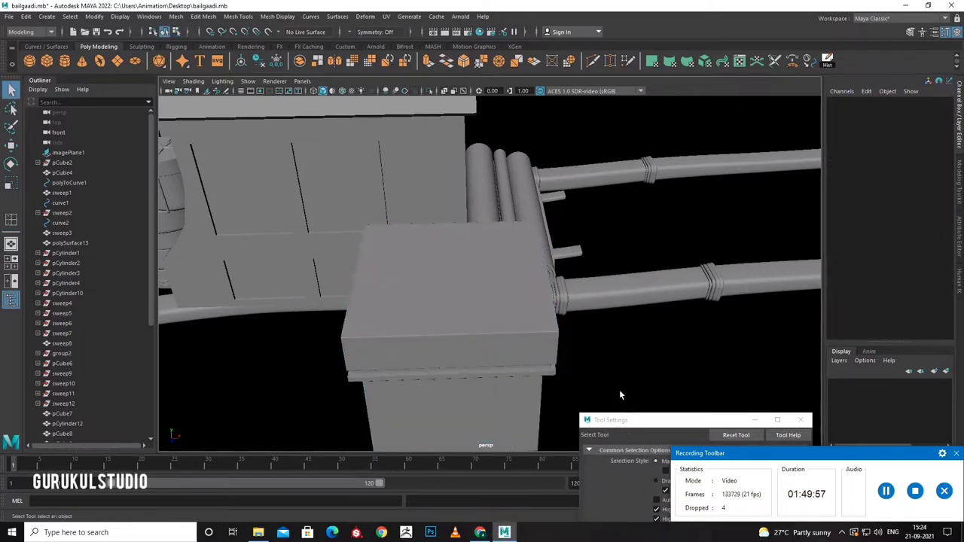
{"action": "left_click_drag", "start_coordinate": [619, 389], "coordinate": [498, 375], "text": "alt"}
Move pCube10 toward the house and up onto the cart platform.
{"action": "left_click", "coordinate": [401, 239]}
{"action": "key", "text": "w"}
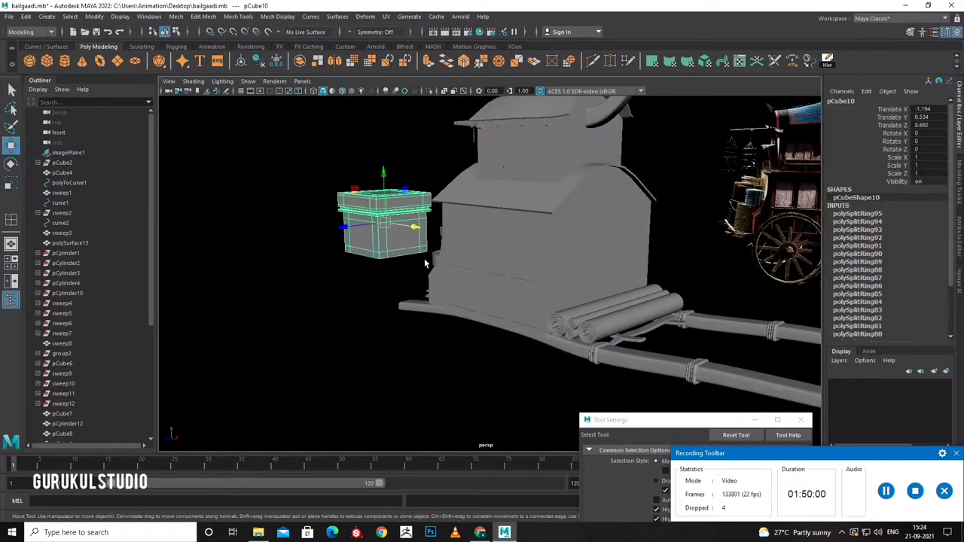
{"action": "left_click_drag", "start_coordinate": [424, 258], "coordinate": [565, 282]}
{"action": "mouse_move", "coordinate": [583, 317]}
{"action": "left_mouse_down"}
{"action": "mouse_move", "coordinate": [584, 292]}
{"action": "mouse_move", "coordinate": [561, 311]}
{"action": "mouse_move", "coordinate": [618, 293]}
{"action": "mouse_move", "coordinate": [542, 301]}
{"action": "mouse_move", "coordinate": [478, 292]}
{"action": "mouse_move", "coordinate": [565, 277]}
{"action": "mouse_move", "coordinate": [554, 273]}
{"action": "mouse_move", "coordinate": [554, 236]}
{"action": "left_mouse_up"}
Duplicate the box twice and position the copies, pCube11 and pCube12, on the cart.
{"action": "key", "text": "ctrl+d"}
{"action": "key", "text": "ctrl+d"}
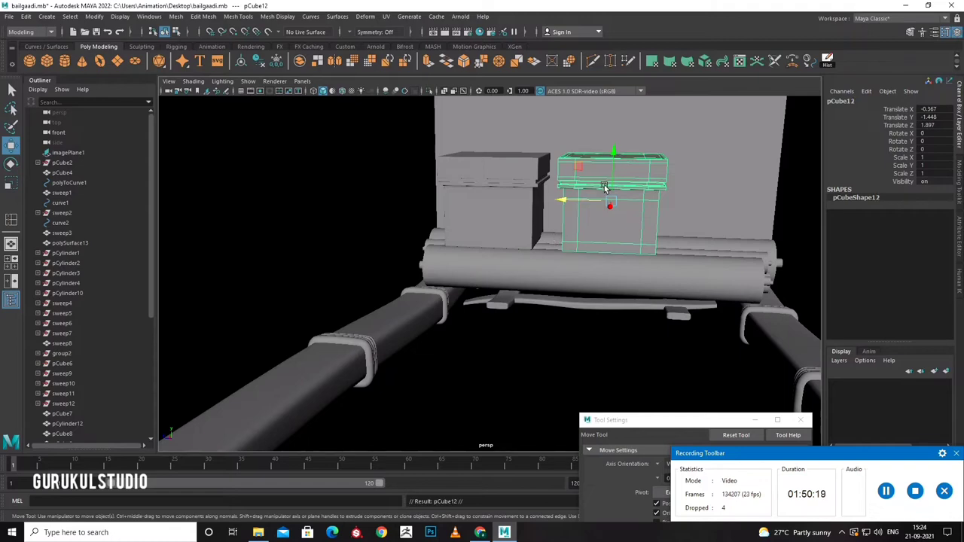
{"action": "key", "text": "r"}
{"action": "mouse_move", "coordinate": [604, 187]}
{"action": "left_mouse_down", "text": "alt"}
{"action": "mouse_move", "coordinate": [632, 249]}
{"action": "mouse_move", "coordinate": [656, 250]}
{"action": "left_mouse_up", "text": "alt"}
{"action": "key", "text": "w"}
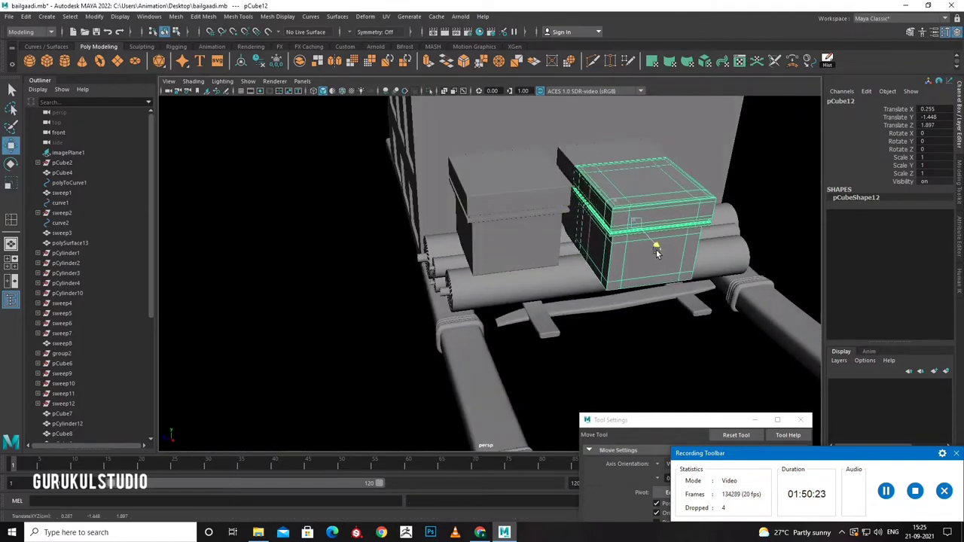
{"action": "left_click_drag", "start_coordinate": [677, 293], "coordinate": [668, 206], "text": "alt"}
{"action": "right_click_drag", "start_coordinate": [668, 206], "coordinate": [631, 203]}
{"action": "mouse_move", "coordinate": [631, 204]}
{"action": "left_mouse_down", "text": "alt"}
{"action": "mouse_move", "coordinate": [669, 205]}
{"action": "mouse_move", "coordinate": [673, 216]}
{"action": "mouse_move", "coordinate": [572, 143]}
{"action": "mouse_move", "coordinate": [621, 173]}
{"action": "mouse_move", "coordinate": [625, 203]}
{"action": "mouse_move", "coordinate": [617, 204]}
{"action": "mouse_move", "coordinate": [612, 105]}
{"action": "left_mouse_up", "text": "alt"}
{"action": "key", "text": "F8"}
{"action": "left_click", "coordinate": [618, 204]}
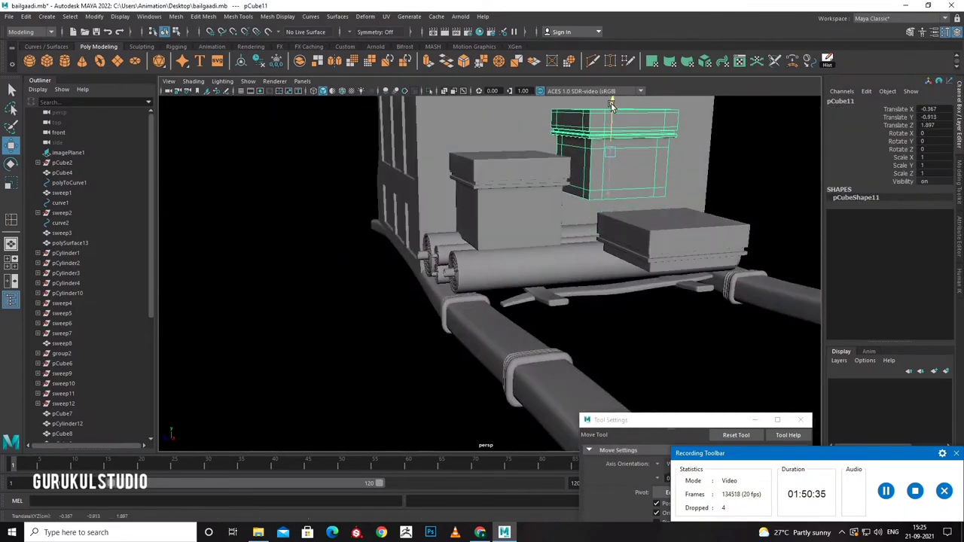
{"action": "left_click", "coordinate": [662, 246]}
{"action": "mouse_move", "coordinate": [662, 245]}
{"action": "left_mouse_down", "text": "alt"}
{"action": "mouse_move", "coordinate": [661, 217]}
{"action": "mouse_move", "coordinate": [627, 222]}
{"action": "left_mouse_up", "text": "alt"}
Insert a vertical centre edge loop across the upper box.
{"action": "left_click", "coordinate": [633, 154]}
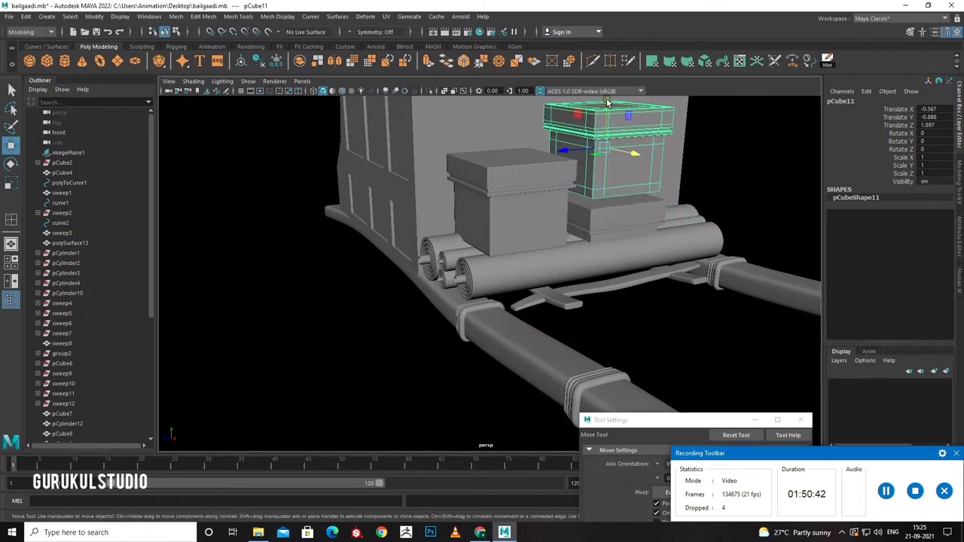
{"action": "mouse_move", "coordinate": [632, 153]}
{"action": "left_mouse_down", "text": "alt"}
{"action": "mouse_move", "coordinate": [637, 263]}
{"action": "mouse_move", "coordinate": [628, 184]}
{"action": "mouse_move", "coordinate": [605, 128]}
{"action": "left_mouse_up", "text": "alt"}
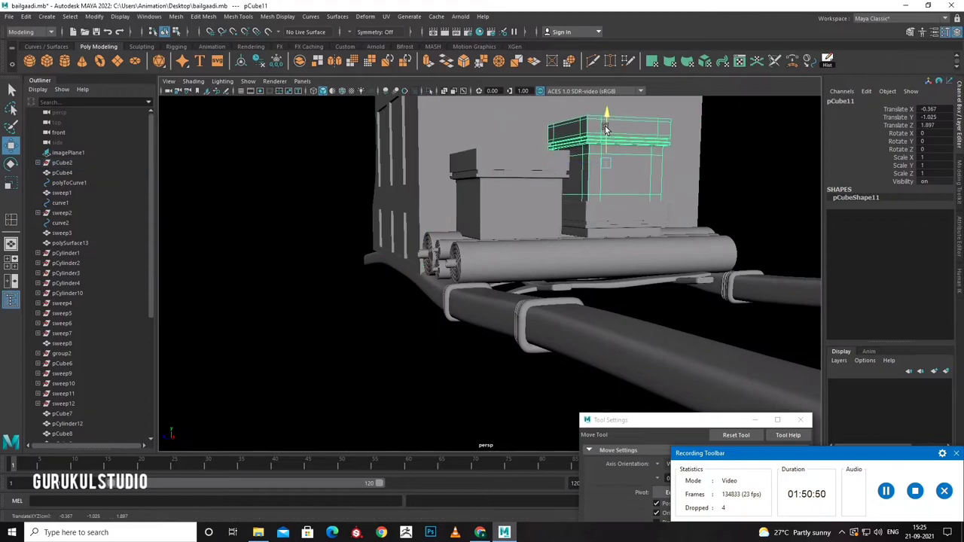
{"action": "left_click", "coordinate": [614, 201]}
{"action": "mouse_move", "coordinate": [614, 201]}
{"action": "left_mouse_down", "text": "alt"}
{"action": "mouse_move", "coordinate": [637, 233]}
{"action": "mouse_move", "coordinate": [566, 220]}
{"action": "mouse_move", "coordinate": [642, 303]}
{"action": "mouse_move", "coordinate": [609, 315]}
{"action": "mouse_move", "coordinate": [595, 302]}
{"action": "mouse_move", "coordinate": [605, 309]}
{"action": "mouse_move", "coordinate": [620, 262]}
{"action": "left_mouse_up", "text": "alt"}
{"action": "left_click", "coordinate": [642, 303]}
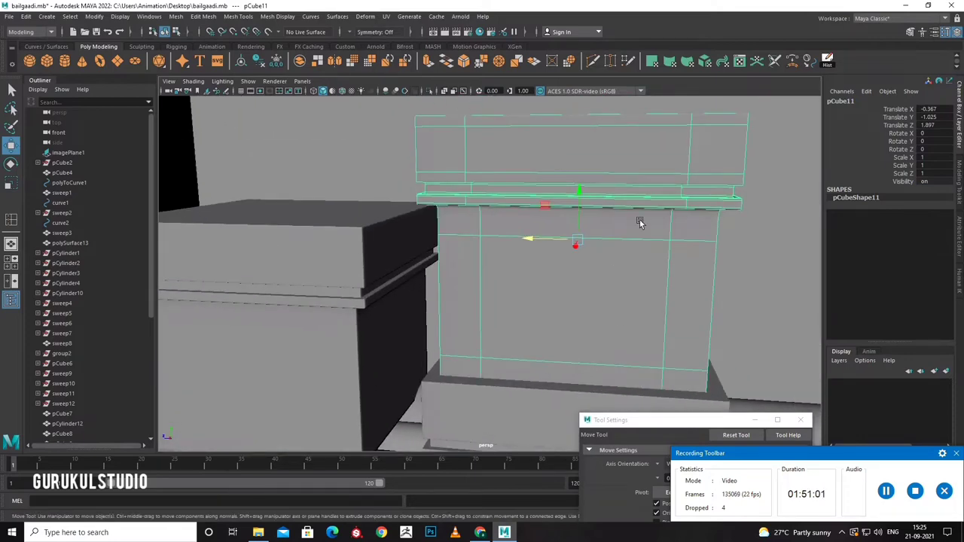
{"action": "mouse_move", "coordinate": [614, 215]}
{"action": "right_mouse_down", "text": "shift"}
{"action": "mouse_move", "coordinate": [572, 216]}
{"action": "mouse_move", "coordinate": [645, 183]}
{"action": "right_mouse_up", "text": "shift"}
{"action": "left_click", "coordinate": [575, 226]}
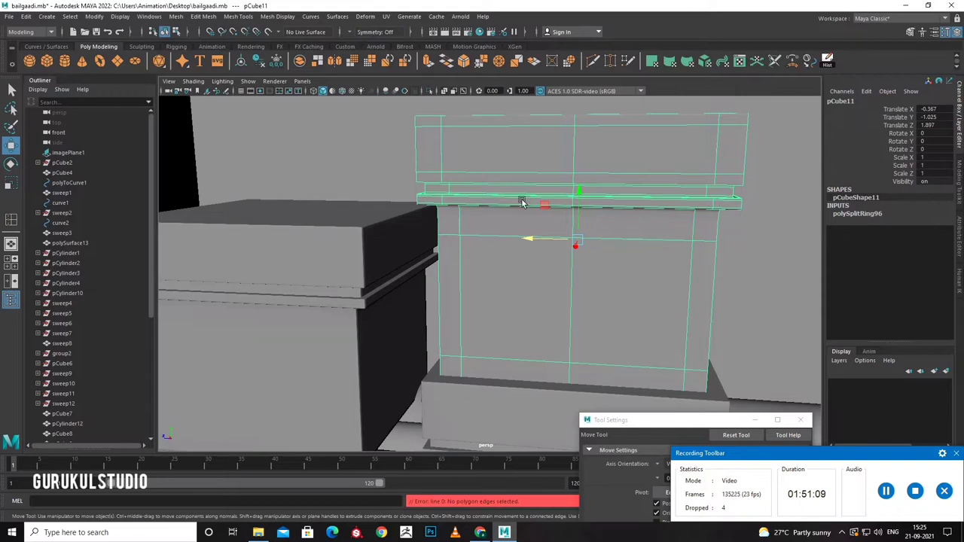
Sweep a mesh along the extracted curve with Scale Profile 0.01.
{"action": "left_click", "coordinate": [693, 301]}
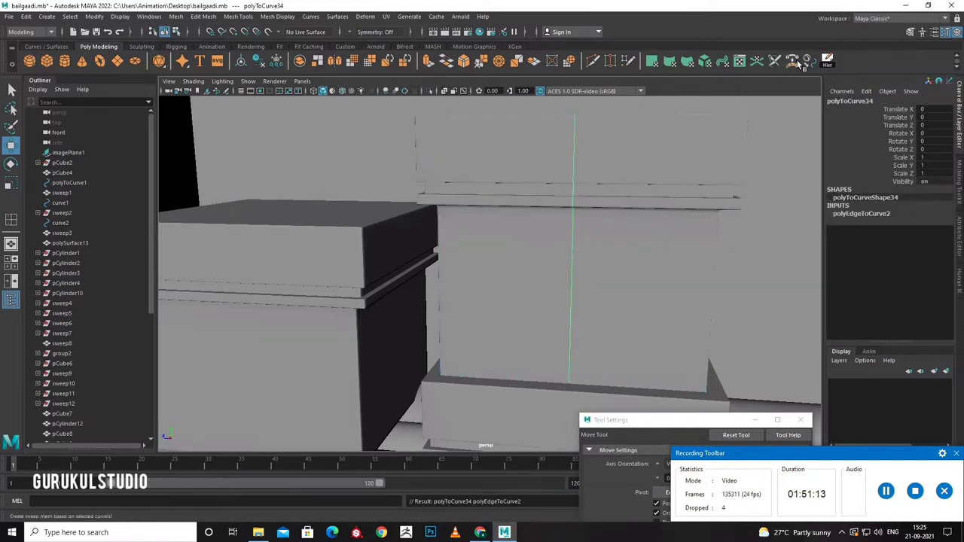
{"action": "key", "text": "f"}
{"action": "key", "text": "ctrl+a"}
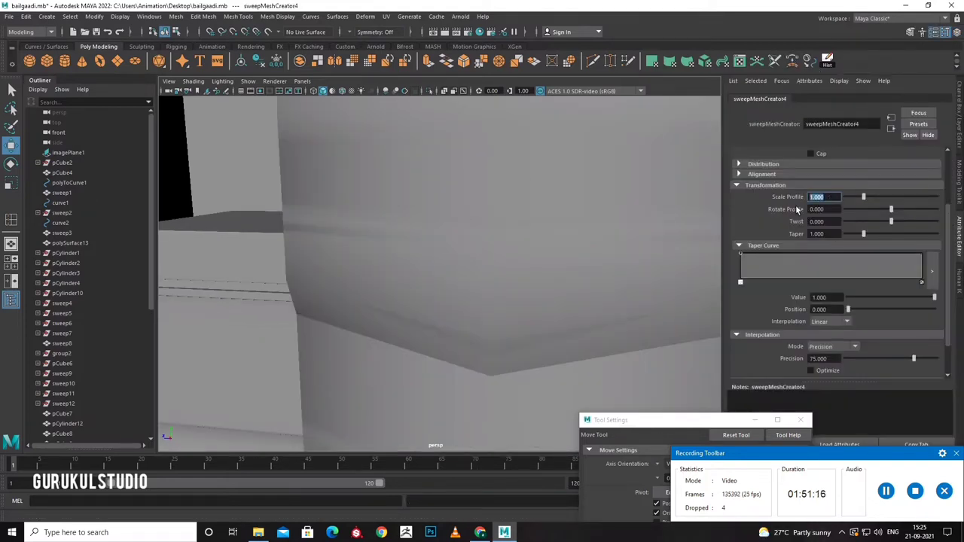
{"action": "type", "text": ".01"}
{"action": "key", "text": "Return"}
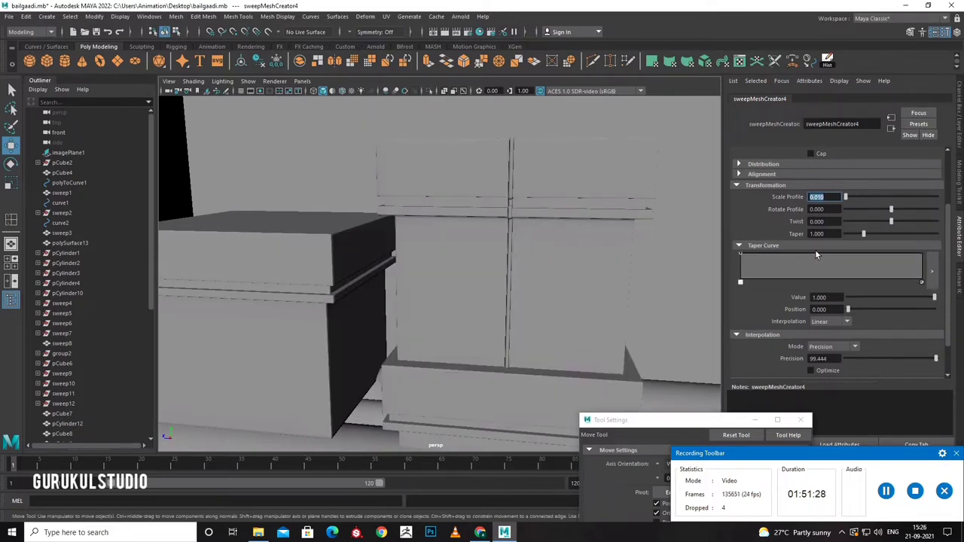
Move the thin sweep strips along Z onto the box face.
{"action": "right_click_drag", "start_coordinate": [499, 172], "coordinate": [557, 158]}
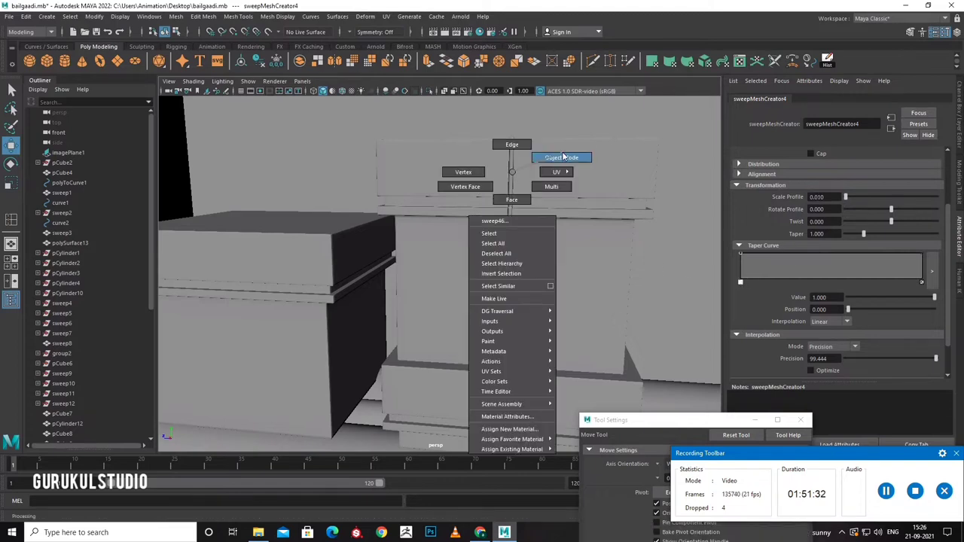
{"action": "left_click", "coordinate": [511, 180]}
{"action": "mouse_move", "coordinate": [500, 202]}
{"action": "left_mouse_down", "text": "alt"}
{"action": "mouse_move", "coordinate": [444, 226]}
{"action": "mouse_move", "coordinate": [433, 251]}
{"action": "mouse_move", "coordinate": [416, 252]}
{"action": "mouse_move", "coordinate": [481, 257]}
{"action": "left_mouse_up", "text": "alt"}
{"action": "left_click", "coordinate": [489, 265]}
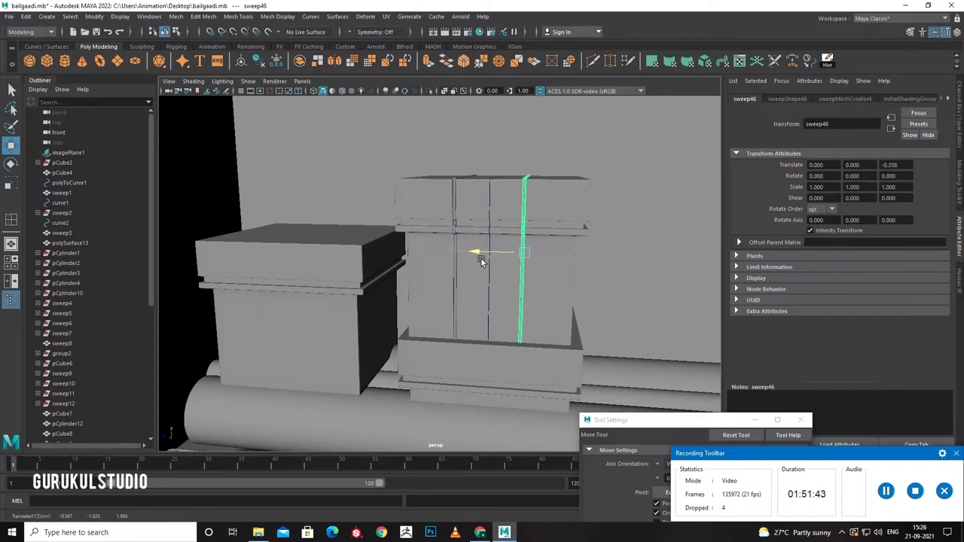
{"action": "left_click", "coordinate": [489, 277]}
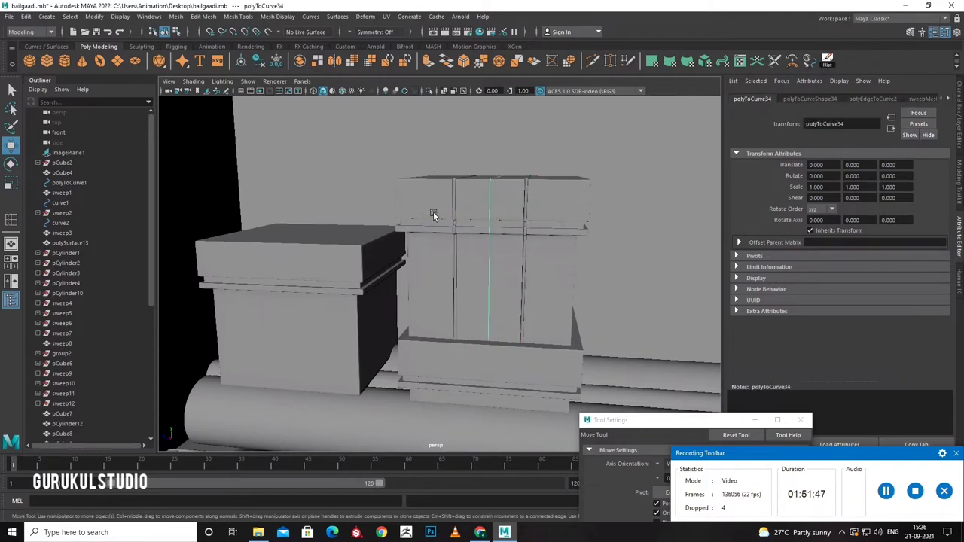
{"action": "left_click_drag", "start_coordinate": [433, 211], "coordinate": [540, 269]}
{"action": "left_click", "coordinate": [489, 280]}
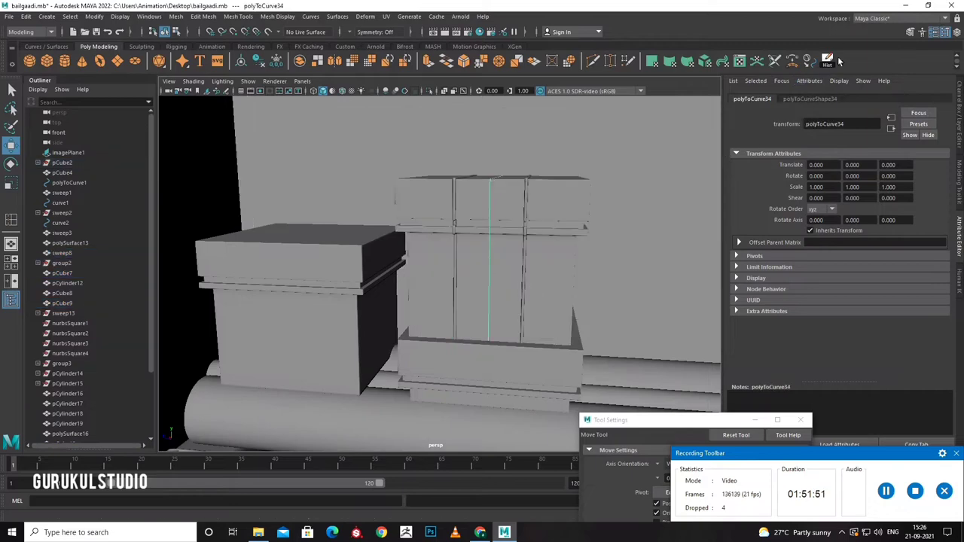
{"action": "mouse_move", "coordinate": [511, 236]}
{"action": "left_mouse_down", "text": "alt"}
{"action": "mouse_move", "coordinate": [518, 249]}
{"action": "mouse_move", "coordinate": [469, 277]}
{"action": "mouse_move", "coordinate": [488, 297]}
{"action": "left_mouse_up", "text": "alt"}
{"action": "scroll", "coordinate": [488, 297], "scroll_direction": "up", "scroll_amount": 5}
Switch to the four-view layout and zoom the front view in over the reference.
{"action": "scroll", "coordinate": [527, 286], "scroll_direction": "down", "scroll_amount": 5}
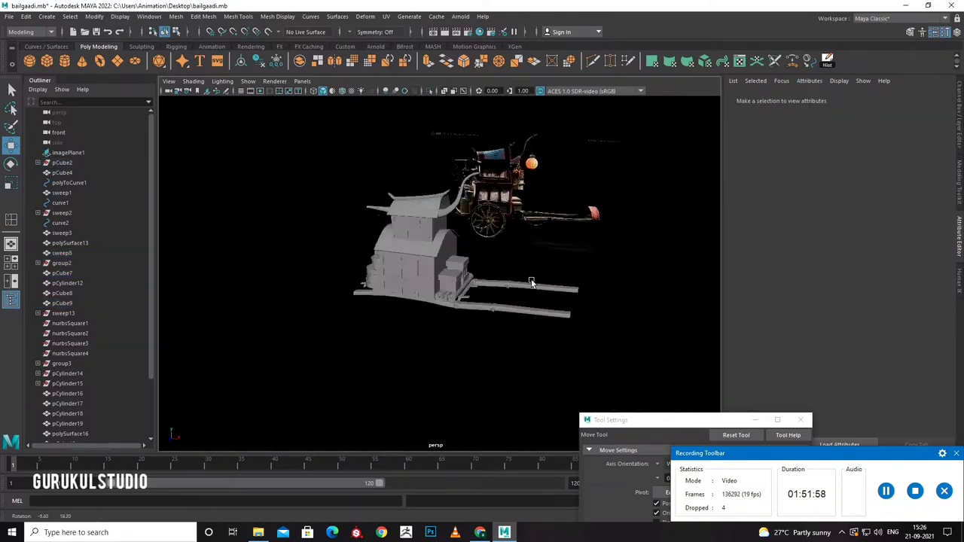
{"action": "scroll", "coordinate": [569, 273], "scroll_direction": "up", "scroll_amount": 3}
{"action": "mouse_move", "coordinate": [569, 273]}
{"action": "left_mouse_down", "text": "alt"}
{"action": "mouse_move", "coordinate": [558, 299]}
{"action": "mouse_move", "coordinate": [507, 333]}
{"action": "left_mouse_up", "text": "alt"}
{"action": "key", "text": "space"}
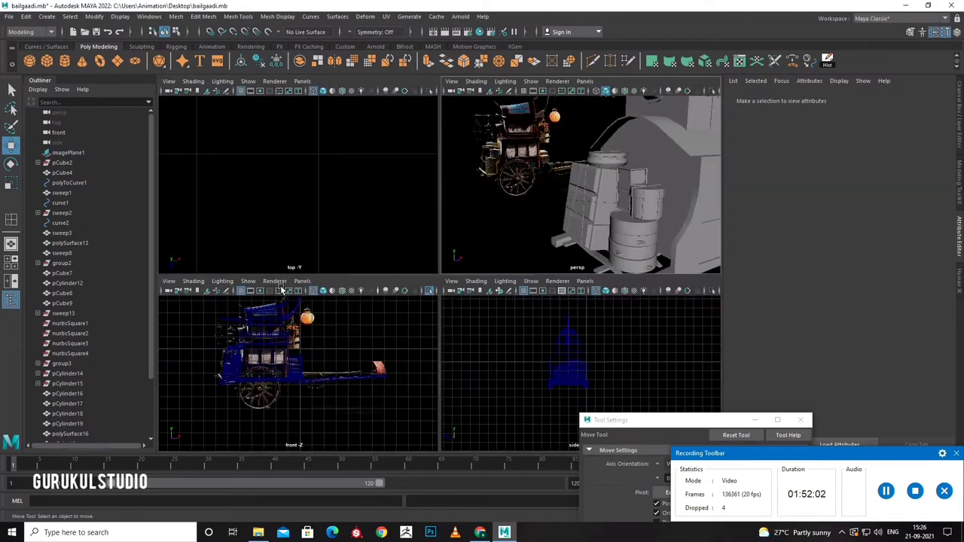
{"action": "key", "text": "space"}
{"action": "scroll", "coordinate": [238, 325], "scroll_direction": "up", "scroll_amount": 5}
{"action": "scroll", "coordinate": [311, 349], "scroll_direction": "up", "scroll_amount": 2}
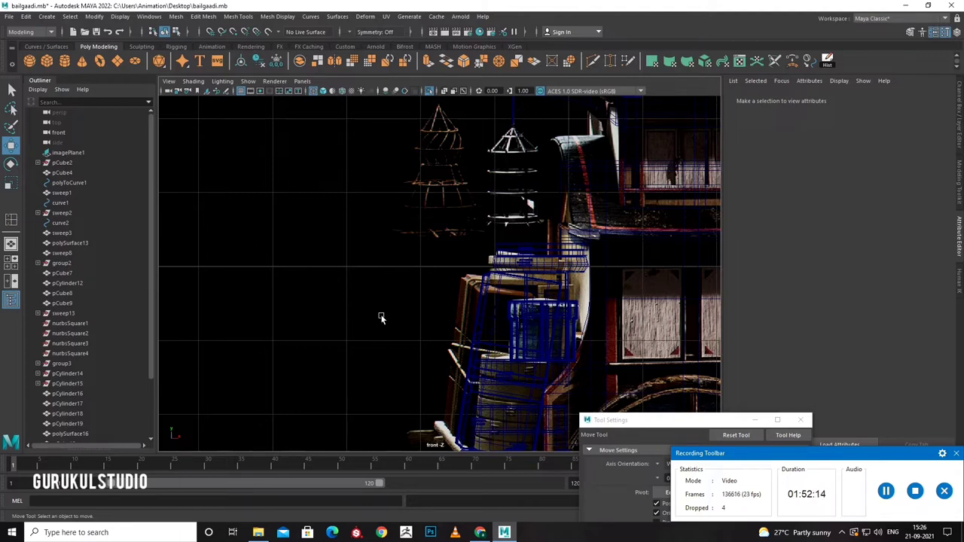
{"action": "scroll", "coordinate": [407, 301], "scroll_direction": "down", "scroll_amount": 5}
{"action": "scroll", "coordinate": [422, 296], "scroll_direction": "up", "scroll_amount": 2}
{"action": "scroll", "coordinate": [422, 297], "scroll_direction": "up", "scroll_amount": 1}
{"action": "scroll", "coordinate": [419, 301], "scroll_direction": "up", "scroll_amount": 1}
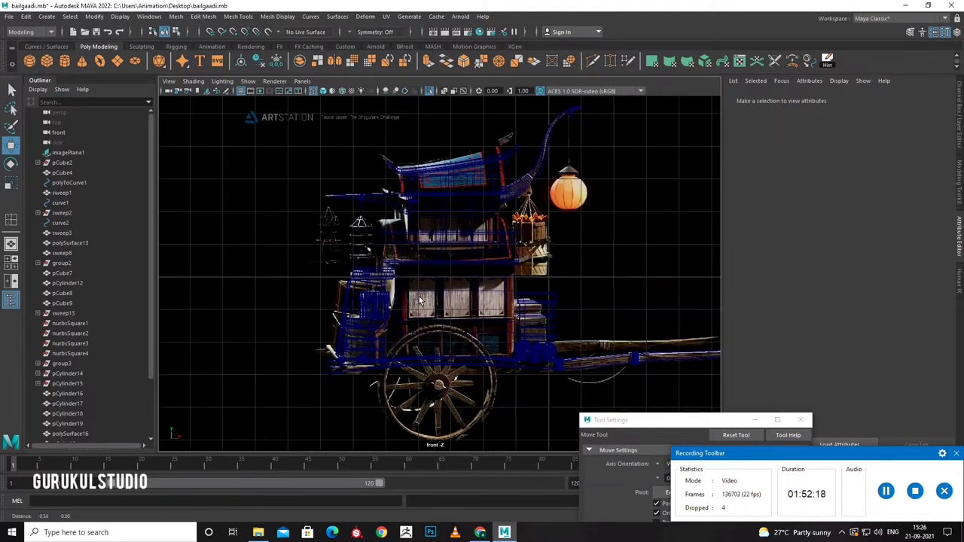
{"action": "scroll", "coordinate": [603, 226], "scroll_direction": "up", "scroll_amount": 3}
{"action": "scroll", "coordinate": [490, 196], "scroll_direction": "up", "scroll_amount": 3}
{"action": "scroll", "coordinate": [466, 264], "scroll_direction": "up", "scroll_amount": 1}
{"action": "scroll", "coordinate": [480, 410], "scroll_direction": "up", "scroll_amount": 1}
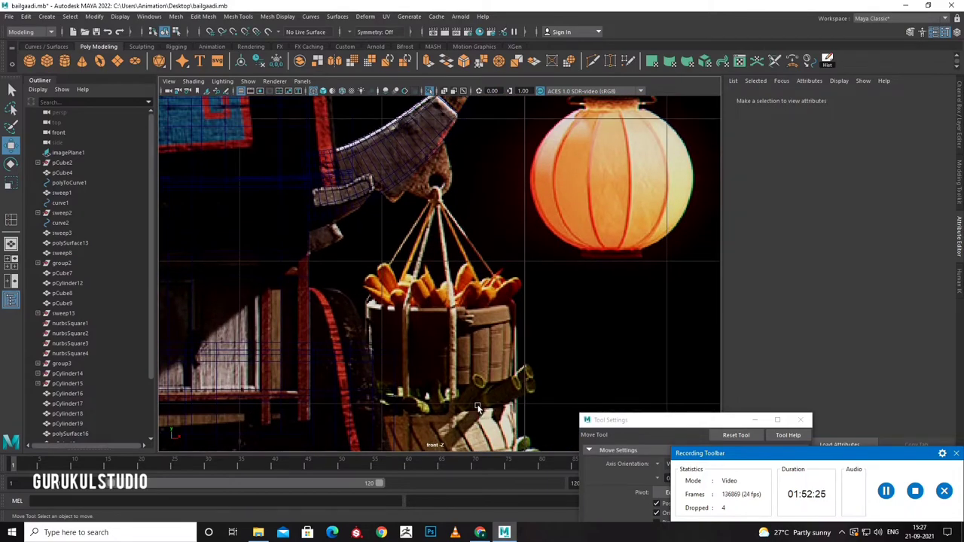
{"action": "scroll", "coordinate": [477, 408], "scroll_direction": "down", "scroll_amount": 1}
{"action": "scroll", "coordinate": [470, 338], "scroll_direction": "down", "scroll_amount": 3}
{"action": "scroll", "coordinate": [470, 337], "scroll_direction": "up", "scroll_amount": 1}
{"action": "scroll", "coordinate": [465, 340], "scroll_direction": "up", "scroll_amount": 2}
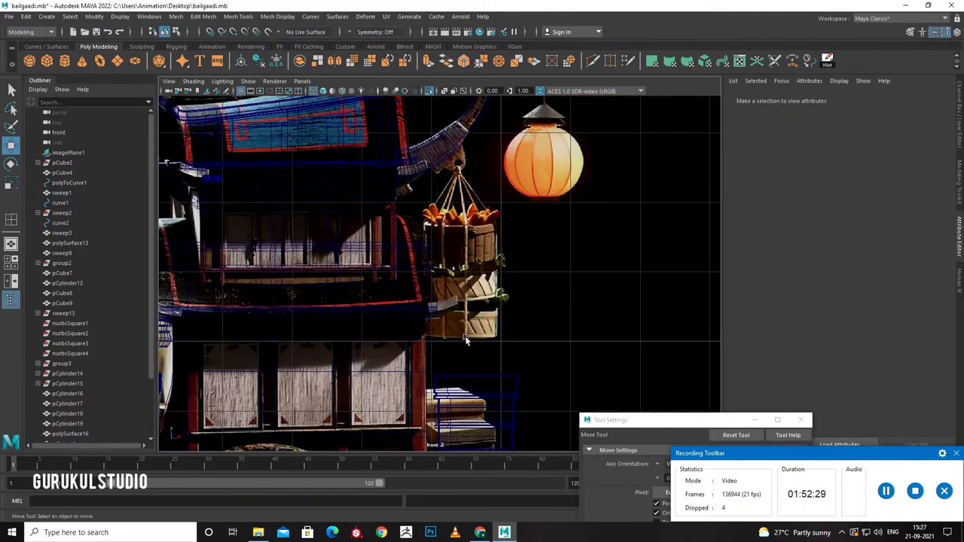
{"action": "scroll", "coordinate": [466, 341], "scroll_direction": "up", "scroll_amount": 1}
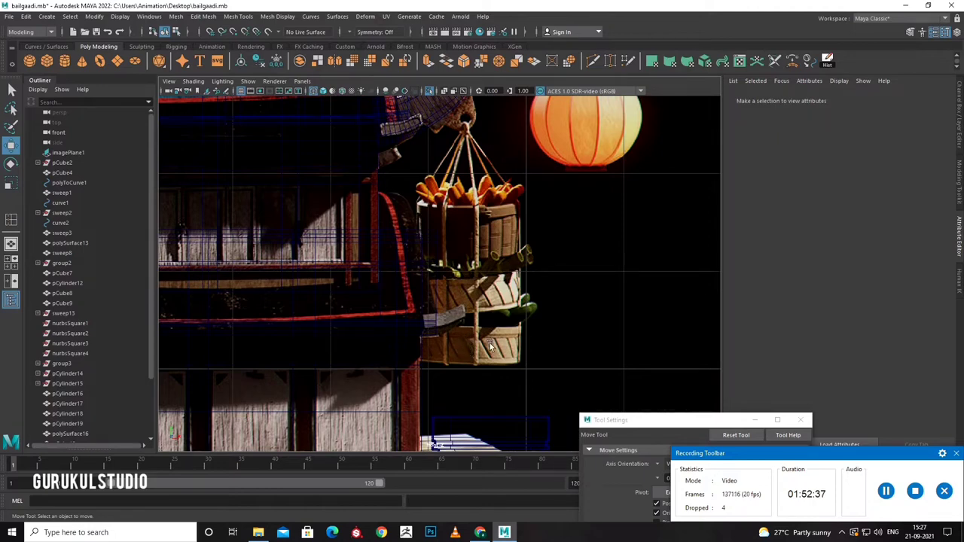
{"action": "scroll", "coordinate": [493, 343], "scroll_direction": "down", "scroll_amount": 3}
{"action": "scroll", "coordinate": [490, 341], "scroll_direction": "up", "scroll_amount": 1}
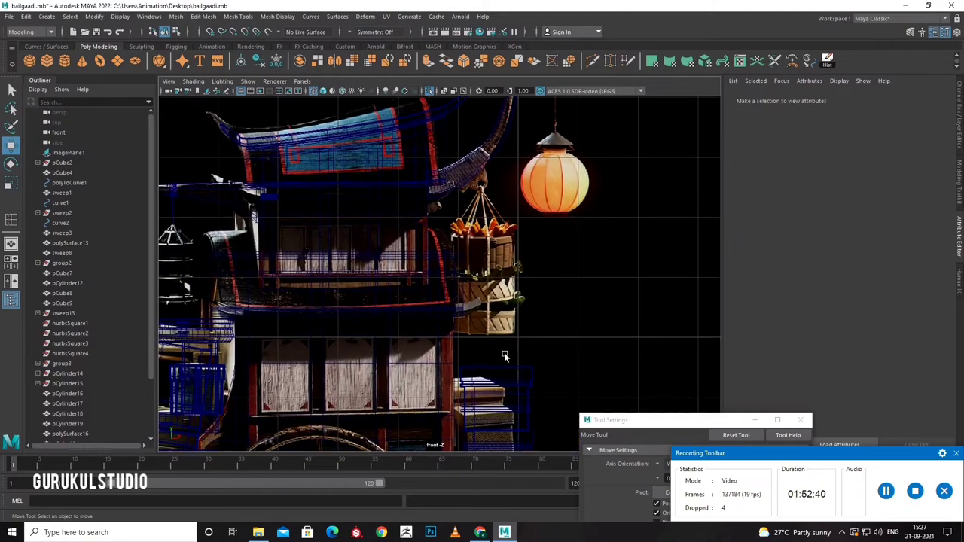
{"action": "scroll", "coordinate": [466, 324], "scroll_direction": "up", "scroll_amount": 2}
{"action": "scroll", "coordinate": [446, 312], "scroll_direction": "down", "scroll_amount": 3}
{"action": "scroll", "coordinate": [551, 309], "scroll_direction": "up", "scroll_amount": 3}
{"action": "scroll", "coordinate": [550, 309], "scroll_direction": "up", "scroll_amount": 2}
Pick the Polygon Cylinder tool from the Poly Modeling shelf.
{"action": "key", "text": "super"}
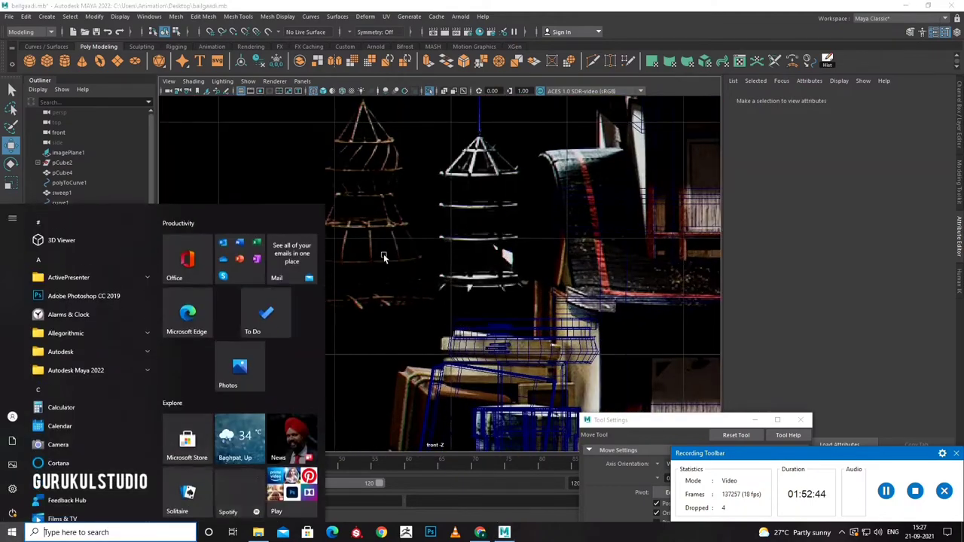
{"action": "key", "text": "Escape"}
{"action": "left_click", "coordinate": [44, 47]}
{"action": "left_click", "coordinate": [99, 47]}
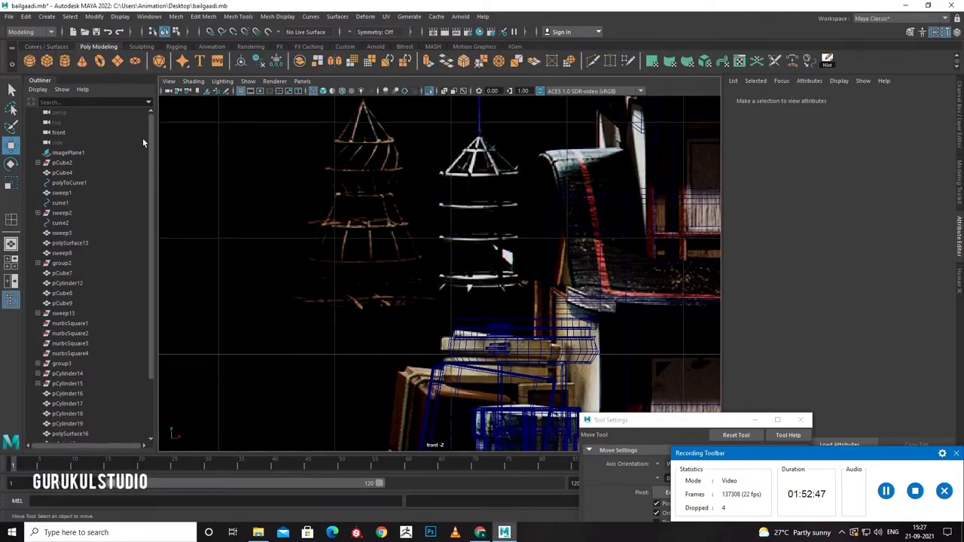
{"action": "left_click", "coordinate": [65, 60]}
{"action": "key", "text": "space"}
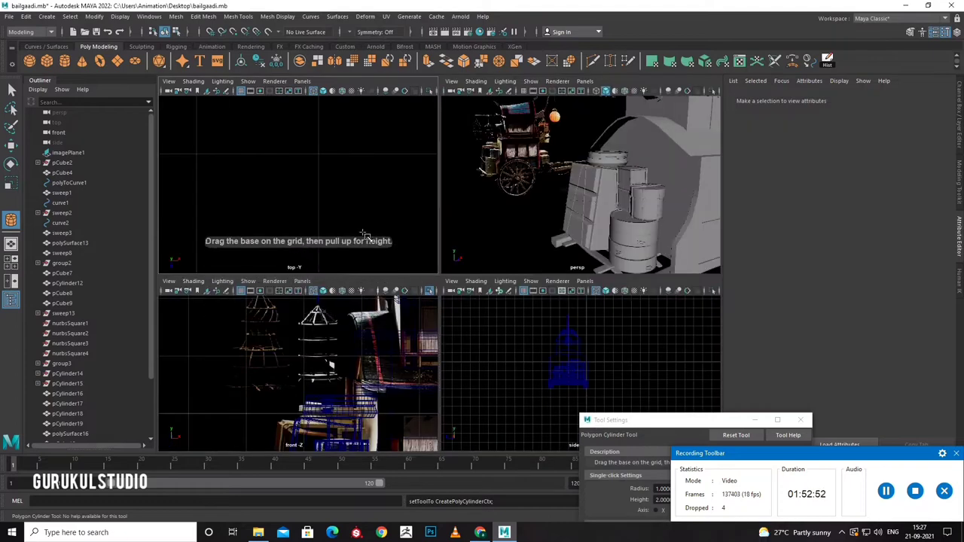
Draw a cylinder in the top view beside the cart.
{"action": "key", "text": "space"}
{"action": "left_click_drag", "start_coordinate": [381, 243], "coordinate": [409, 267]}
{"action": "left_click_drag", "start_coordinate": [394, 217], "coordinate": [410, 244]}
{"action": "key", "text": "space"}
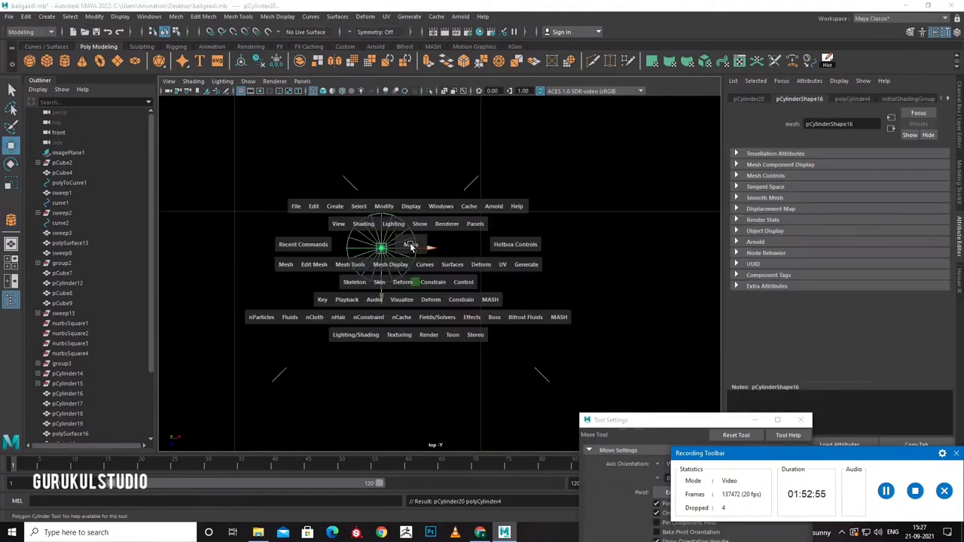
{"action": "key", "text": "space"}
{"action": "key", "text": "space"}
{"action": "key", "text": "space"}
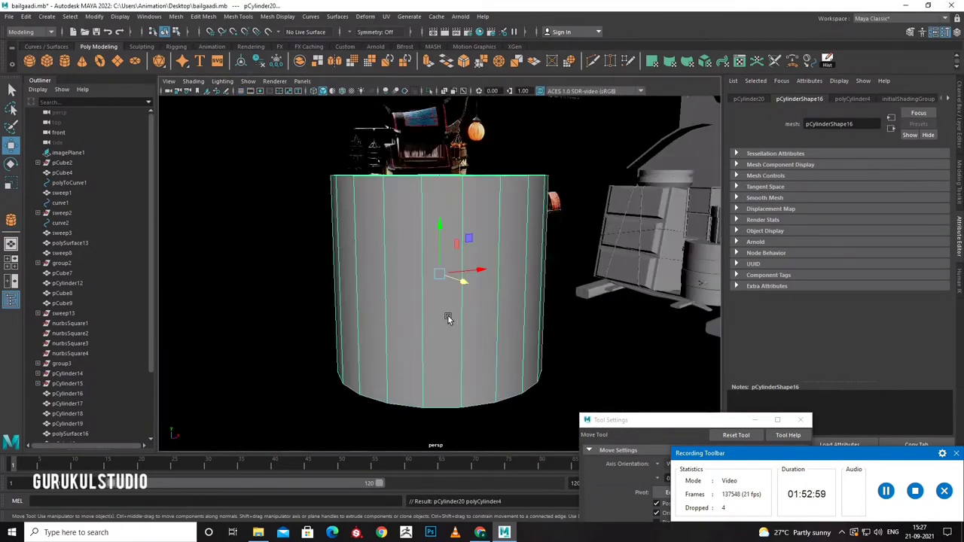
{"action": "scroll", "coordinate": [447, 314], "scroll_direction": "down", "scroll_amount": 5}
{"action": "left_click_drag", "start_coordinate": [447, 314], "coordinate": [409, 301], "text": "alt"}
{"action": "key", "text": "r"}
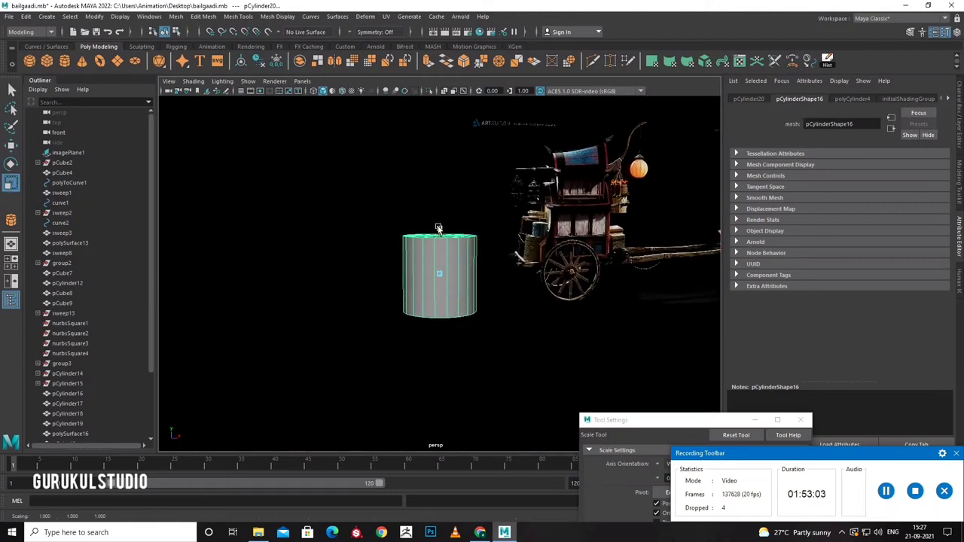
{"action": "mouse_move", "coordinate": [437, 228]}
{"action": "left_mouse_down"}
{"action": "mouse_move", "coordinate": [438, 197]}
{"action": "mouse_move", "coordinate": [482, 225]}
{"action": "left_mouse_up"}
{"action": "key", "text": "ctrl+z"}
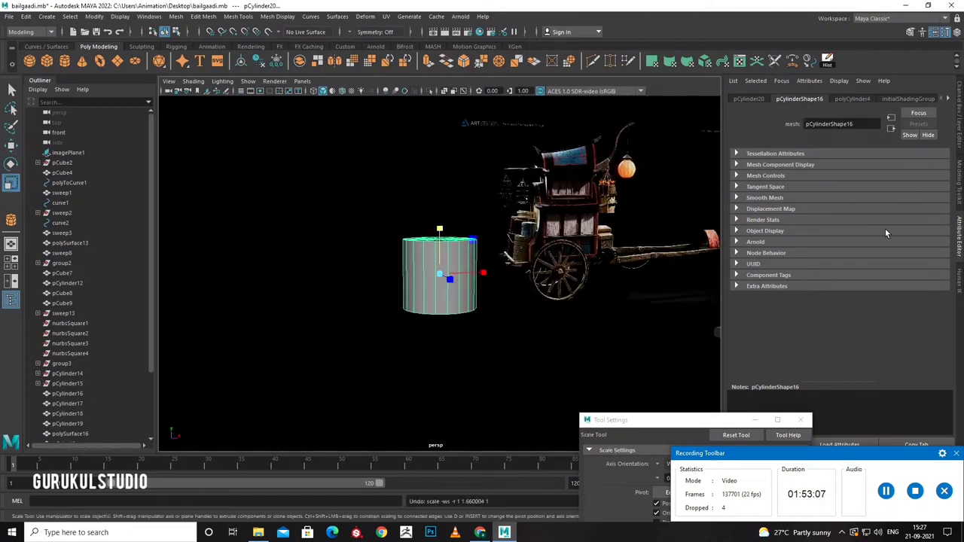
Set the cylinder to 5 height subdivisions and 2 cap subdivisions.
{"action": "left_click", "coordinate": [960, 149]}
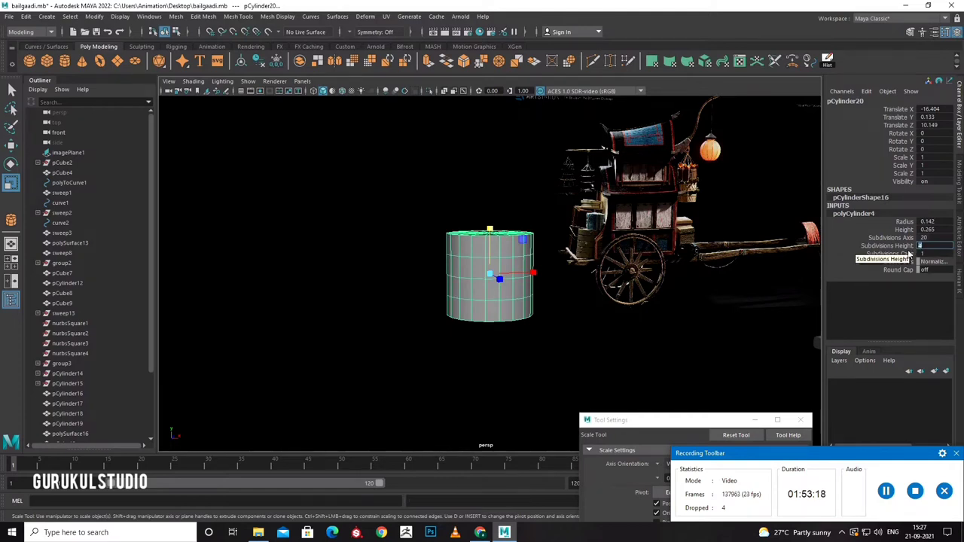
{"action": "key", "text": "Return"}
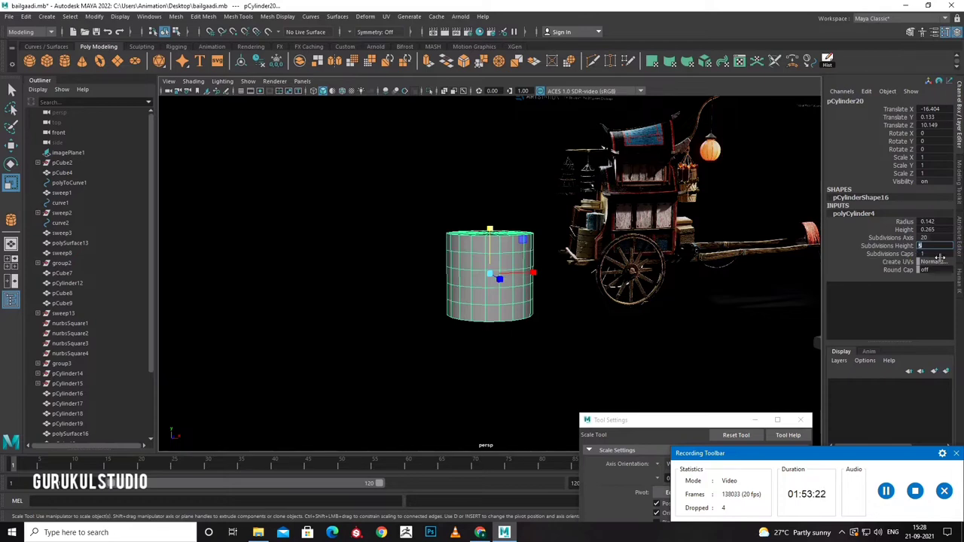
{"action": "left_click", "coordinate": [937, 255]}
Pull the cylinder's top centre vertex up into a cone and adjust its height.
{"action": "left_click_drag", "start_coordinate": [326, 407], "coordinate": [415, 387], "text": "alt"}
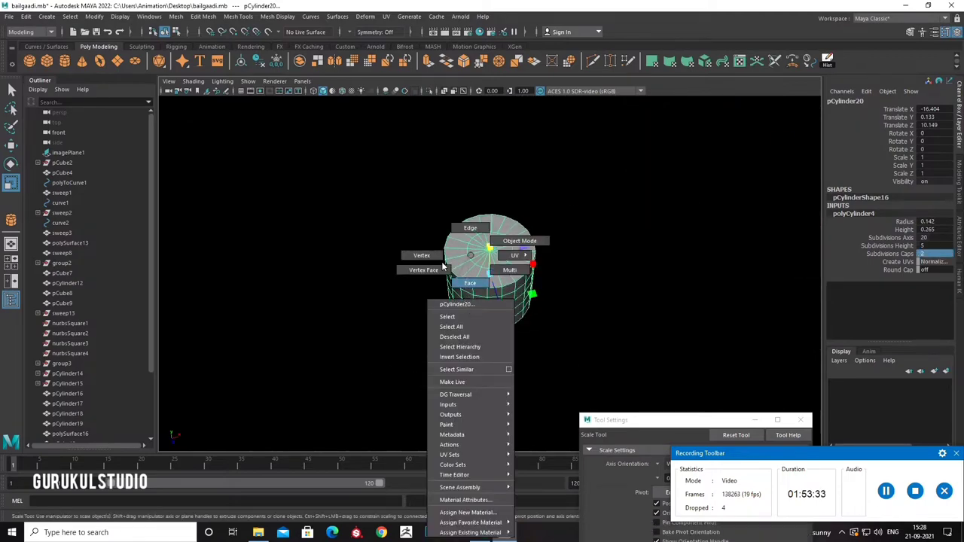
{"action": "right_click_drag", "start_coordinate": [461, 273], "coordinate": [422, 276]}
{"action": "left_click", "coordinate": [486, 281]}
{"action": "mouse_move", "coordinate": [479, 287]}
{"action": "left_mouse_down", "text": "alt"}
{"action": "mouse_move", "coordinate": [493, 170]}
{"action": "mouse_move", "coordinate": [491, 184]}
{"action": "left_mouse_up", "text": "alt"}
{"action": "key", "text": "w"}
{"action": "right_click_drag", "start_coordinate": [491, 188], "coordinate": [502, 338]}
{"action": "double_click", "coordinate": [498, 234]}
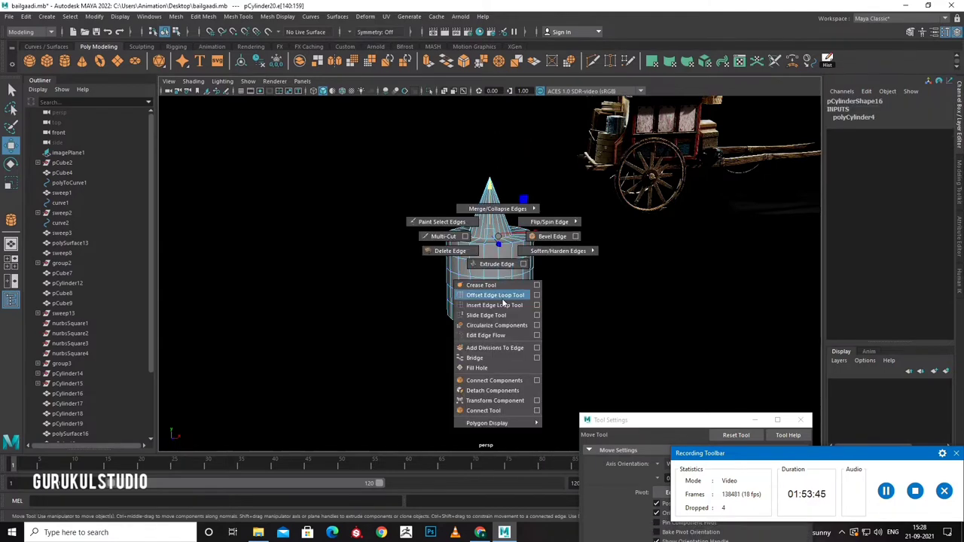
{"action": "key", "text": "F9"}
{"action": "key", "text": "q"}
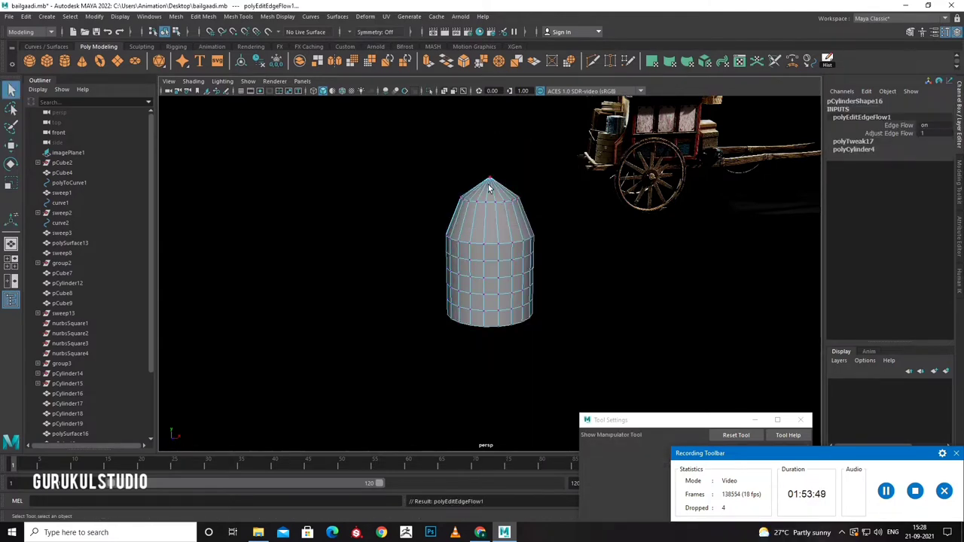
Raise the cone's tip vertex further into a sharp point.
{"action": "mouse_move", "coordinate": [502, 339]}
{"action": "left_mouse_down", "text": "alt"}
{"action": "mouse_move", "coordinate": [499, 261]}
{"action": "mouse_move", "coordinate": [481, 248]}
{"action": "left_mouse_up", "text": "alt"}
{"action": "left_click", "coordinate": [482, 287]}
{"action": "key", "text": "w"}
{"action": "left_click_drag", "start_coordinate": [478, 298], "coordinate": [461, 301], "text": "alt"}
{"action": "double_click", "coordinate": [461, 300]}
Pull the cone's tip vertex upward to make the point taller.
{"action": "left_click", "coordinate": [478, 253]}
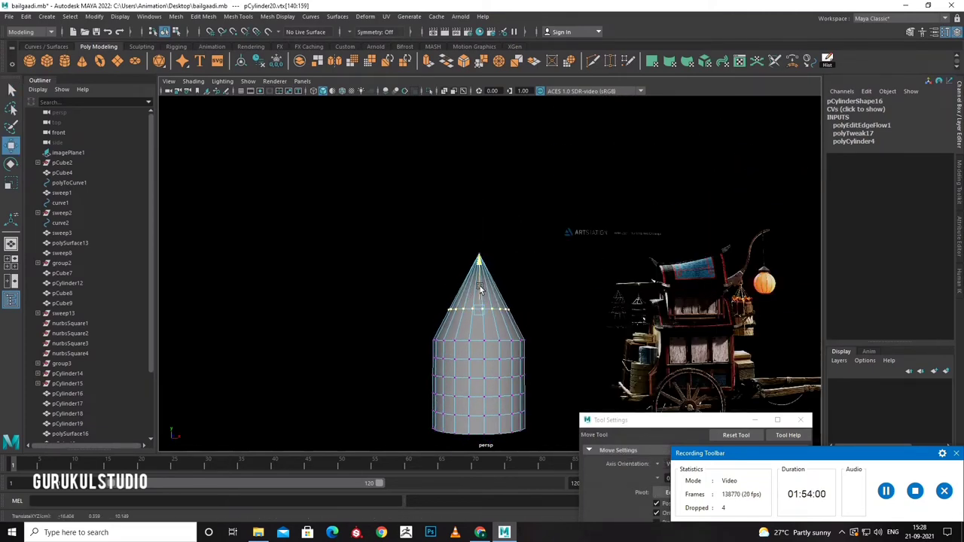
{"action": "mouse_move", "coordinate": [479, 260]}
{"action": "left_mouse_down"}
{"action": "mouse_move", "coordinate": [479, 232]}
{"action": "mouse_move", "coordinate": [415, 314]}
{"action": "left_mouse_up"}
{"action": "scroll", "coordinate": [419, 263], "scroll_direction": "up", "scroll_amount": 3}
{"action": "scroll", "coordinate": [445, 236], "scroll_direction": "up", "scroll_amount": 2}
Select all the cylinder's faces and try an extrusion, then undo it.
{"action": "right_click", "coordinate": [445, 235]}
{"action": "left_click", "coordinate": [476, 223]}
{"action": "right_click", "coordinate": [417, 254]}
{"action": "left_click", "coordinate": [283, 174]}
{"action": "left_click_drag", "start_coordinate": [283, 175], "coordinate": [515, 450]}
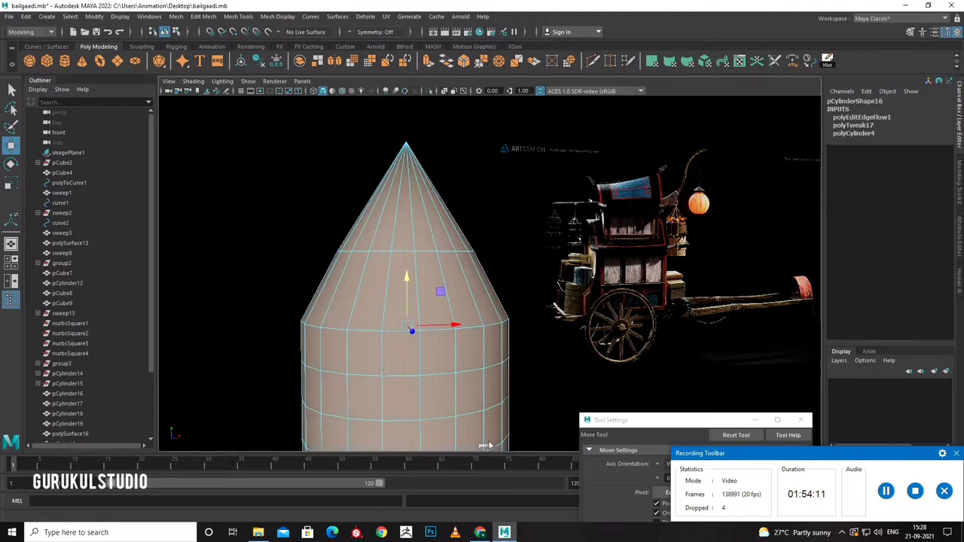
{"action": "key", "text": "ctrl+e"}
{"action": "left_click_drag", "start_coordinate": [409, 344], "coordinate": [445, 297], "text": "alt"}
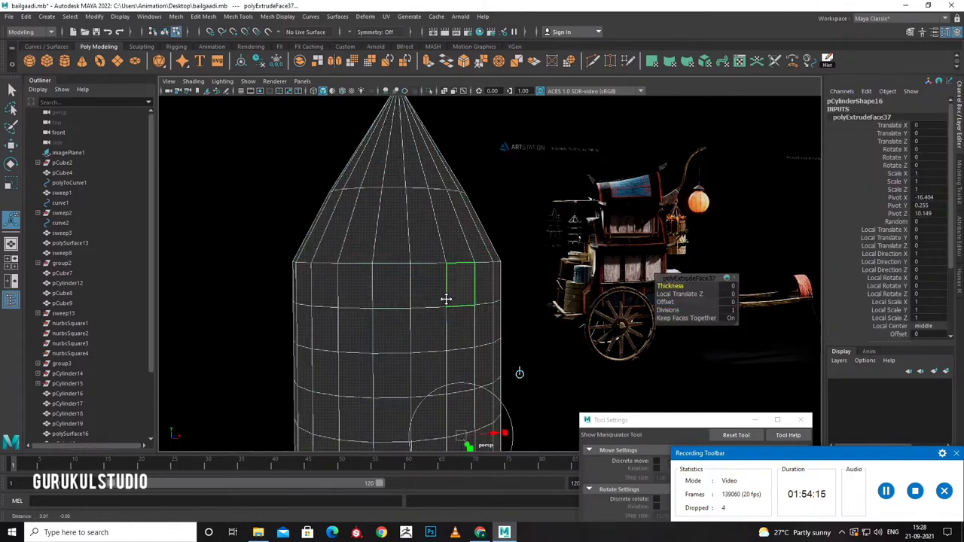
{"action": "key", "text": "ctrl+z"}
Extrude the faces with Keep Faces Together off and scale each extrusion inward.
{"action": "left_click_drag", "start_coordinate": [521, 387], "coordinate": [436, 223], "text": "alt"}
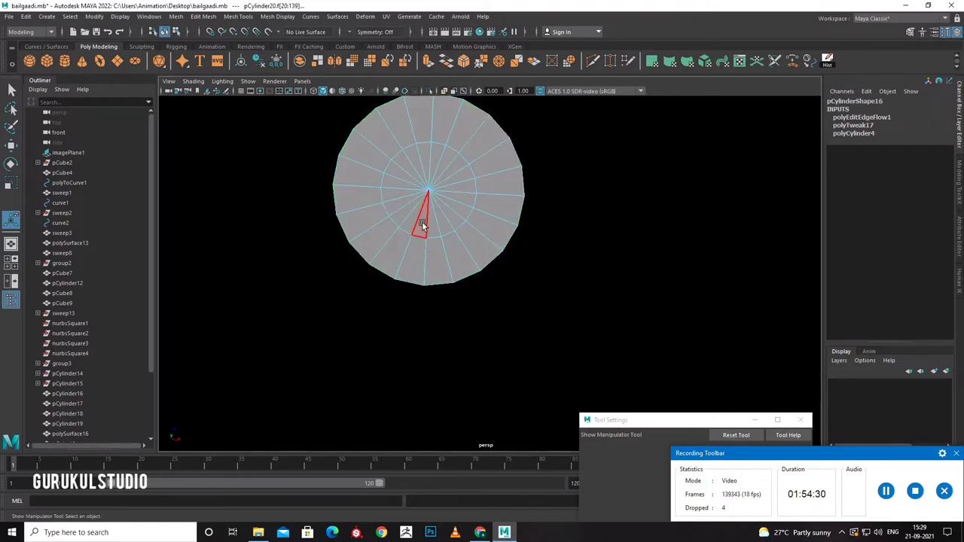
{"action": "left_click_drag", "start_coordinate": [429, 257], "coordinate": [419, 329], "text": "alt"}
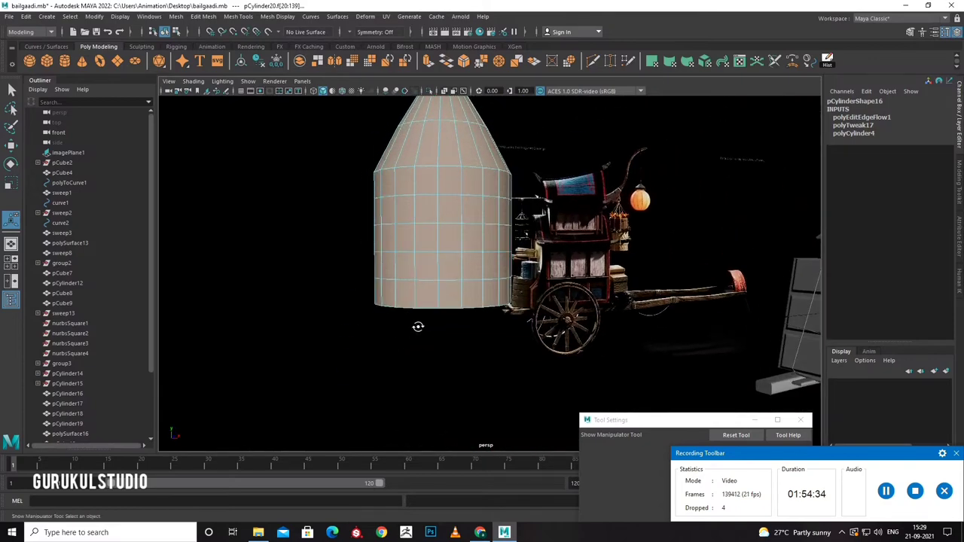
{"action": "right_click_drag", "start_coordinate": [417, 327], "coordinate": [386, 393], "text": "alt"}
{"action": "mouse_move", "coordinate": [386, 392]}
{"action": "left_mouse_down", "text": "alt"}
{"action": "mouse_move", "coordinate": [403, 365]}
{"action": "mouse_move", "coordinate": [379, 341]}
{"action": "mouse_move", "coordinate": [409, 383]}
{"action": "left_mouse_up", "text": "alt"}
{"action": "key", "text": "ctrl+e"}
{"action": "left_click", "coordinate": [700, 317]}
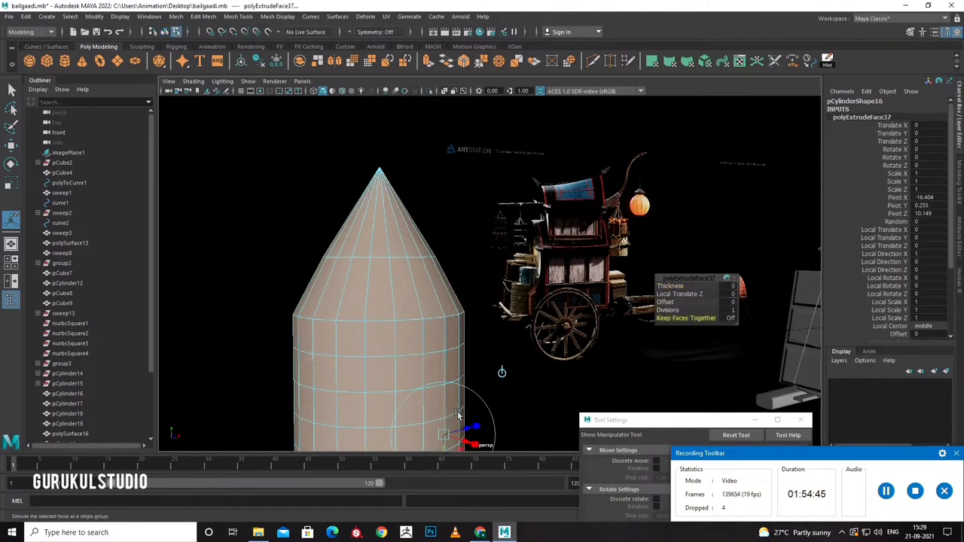
{"action": "left_click_drag", "start_coordinate": [443, 434], "coordinate": [443, 439]}
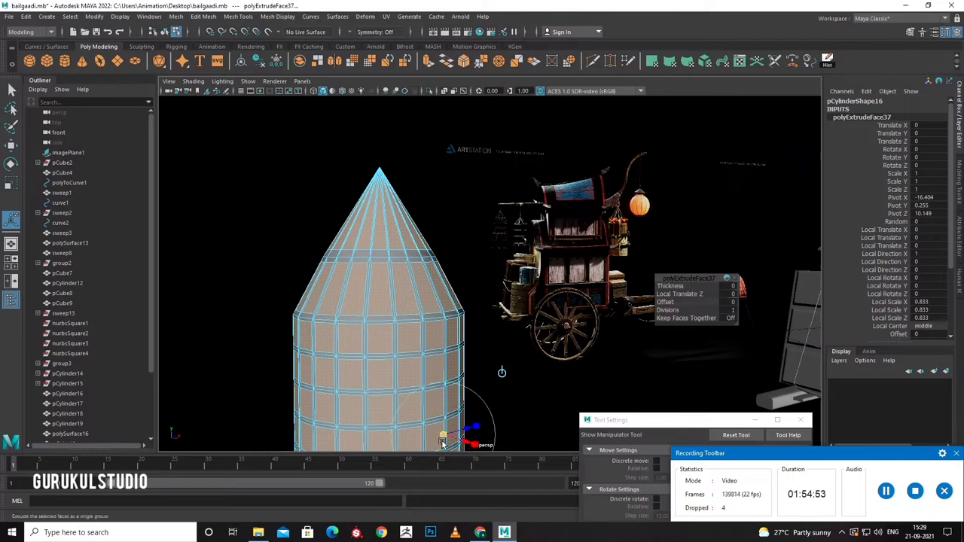
{"action": "left_click", "coordinate": [443, 439]}
Extrude the cage's edges and thicken them outward into bars.
{"action": "right_click_drag", "start_coordinate": [414, 257], "coordinate": [420, 283]}
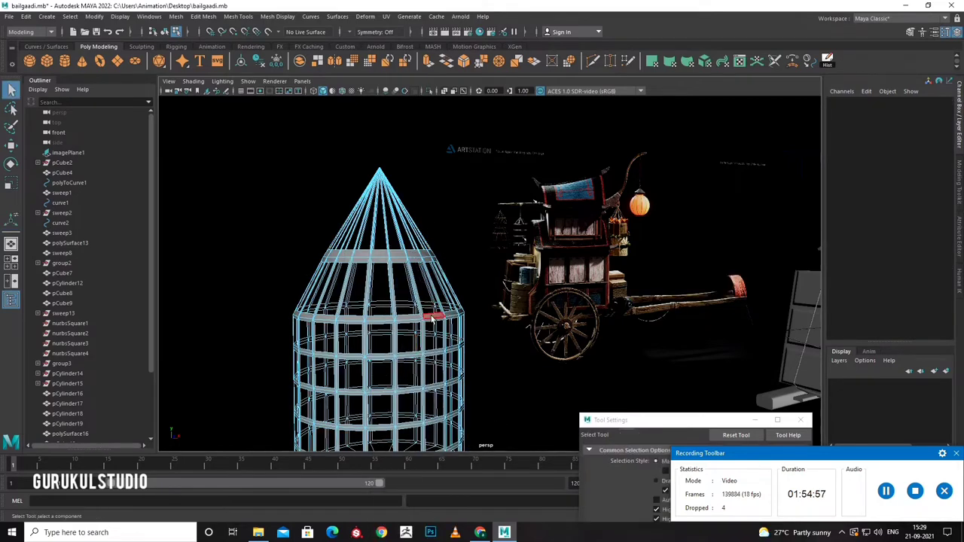
{"action": "left_click", "coordinate": [430, 318]}
{"action": "key", "text": "ctrl+e"}
{"action": "left_click_drag", "start_coordinate": [436, 324], "coordinate": [436, 302], "text": "alt"}
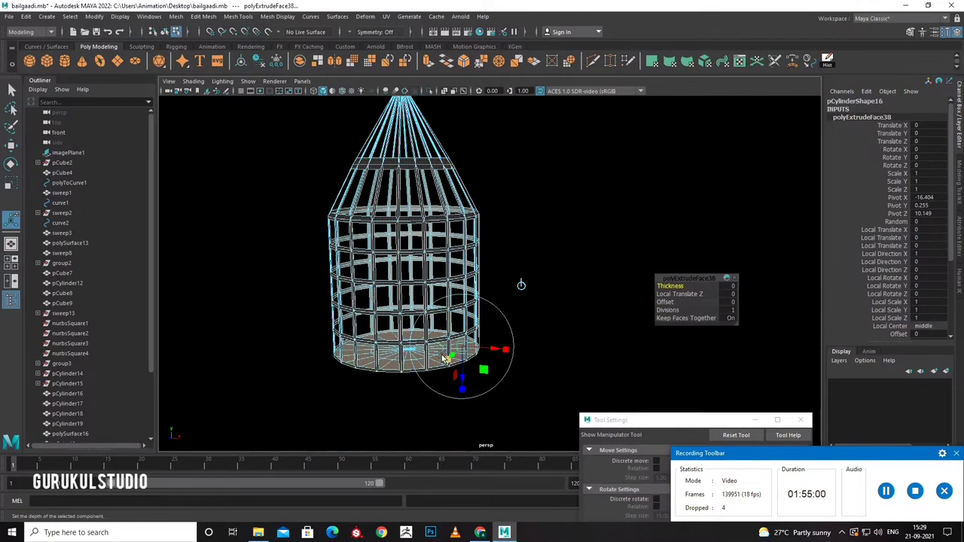
{"action": "left_click_drag", "start_coordinate": [467, 368], "coordinate": [461, 382]}
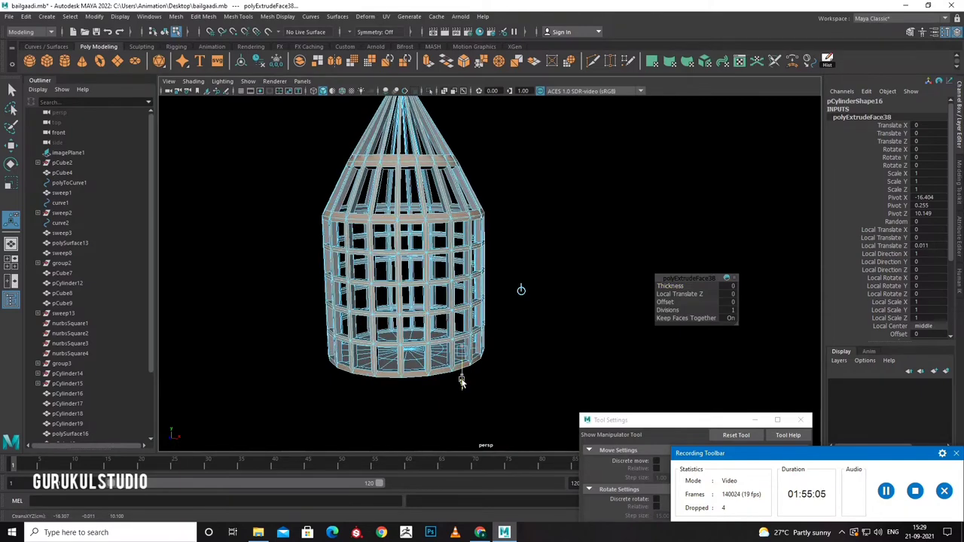
{"action": "right_click_drag", "start_coordinate": [461, 382], "coordinate": [452, 278]}
Deselect the finished cage and orbit around to inspect it.
{"action": "left_click", "coordinate": [510, 300]}
{"action": "scroll", "coordinate": [473, 314], "scroll_direction": "down", "scroll_amount": 3}
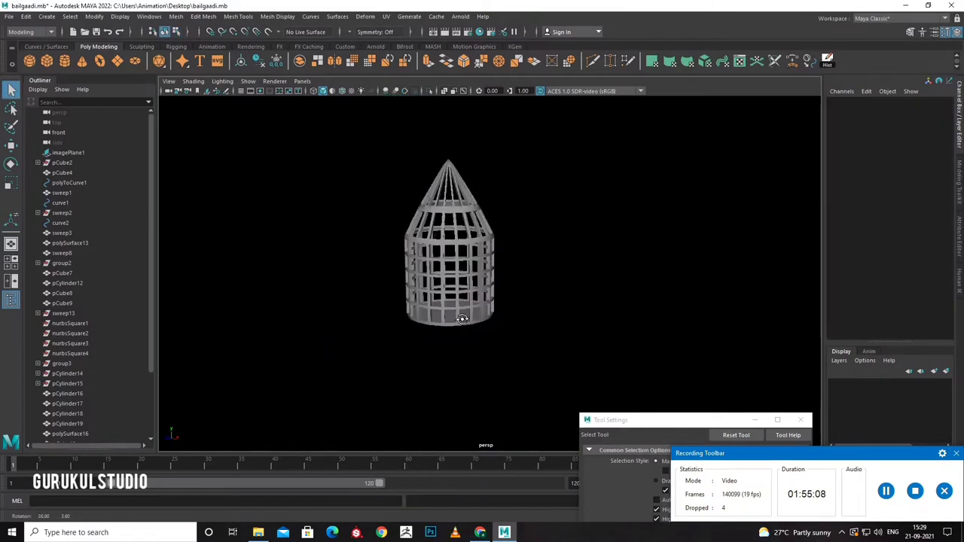
{"action": "scroll", "coordinate": [473, 314], "scroll_direction": "down", "scroll_amount": 3}
{"action": "mouse_move", "coordinate": [512, 290]}
{"action": "left_mouse_down", "text": "alt"}
{"action": "mouse_move", "coordinate": [477, 334]}
{"action": "mouse_move", "coordinate": [314, 329]}
{"action": "mouse_move", "coordinate": [443, 328]}
{"action": "left_mouse_up", "text": "alt"}
{"action": "scroll", "coordinate": [493, 308], "scroll_direction": "up", "scroll_amount": 3}
{"action": "scroll", "coordinate": [470, 315], "scroll_direction": "up", "scroll_amount": 3}
Undo the cage back to the plain cylinder and delete two horizontal edge loops.
{"action": "left_click", "coordinate": [440, 334]}
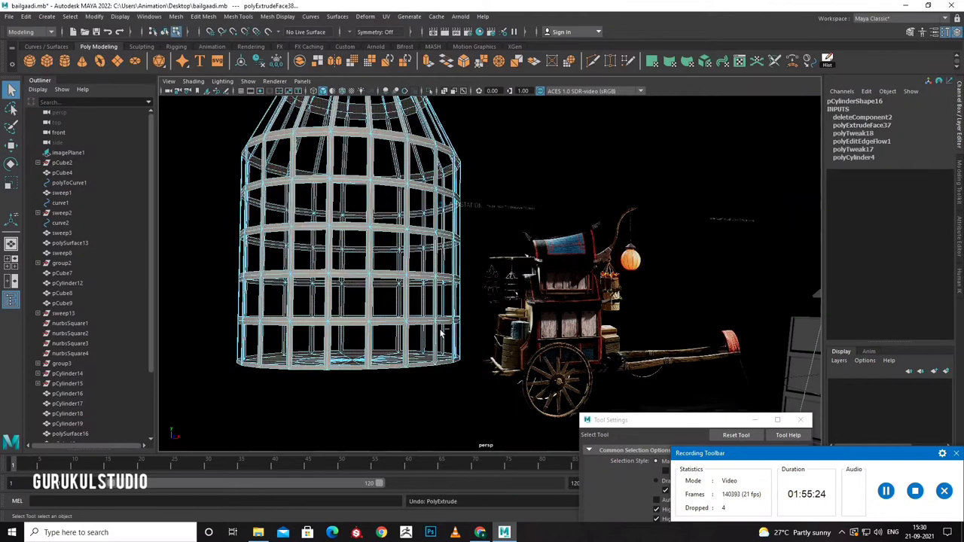
{"action": "key", "text": "ctrl+z"}
{"action": "key", "text": "ctrl+z"}
{"action": "double_click", "coordinate": [344, 322]}
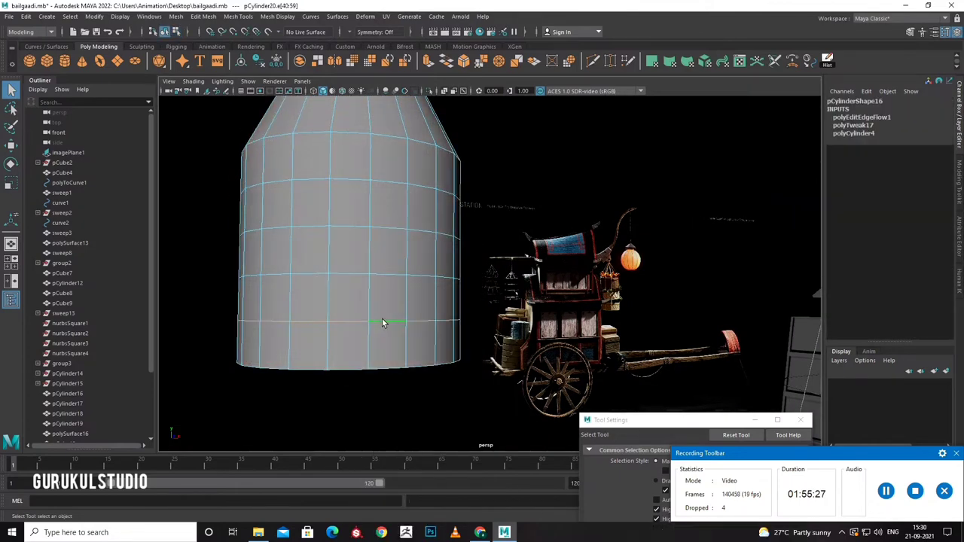
{"action": "key", "text": "Delete"}
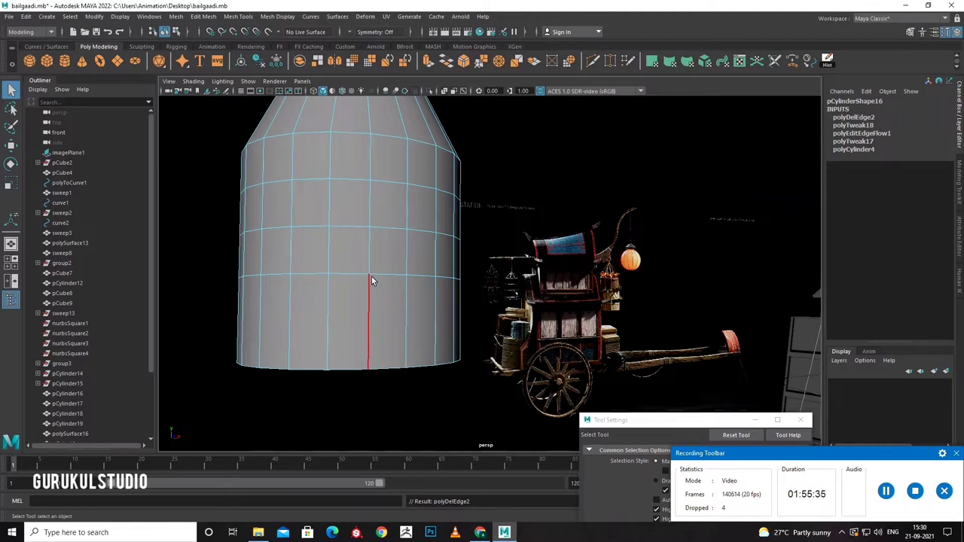
{"action": "right_click_drag", "start_coordinate": [364, 232], "coordinate": [340, 243], "text": "shift"}
{"action": "left_click_drag", "start_coordinate": [340, 243], "coordinate": [348, 286], "text": "alt"}
Move the remaining edge loops so the rings are evenly spaced.
{"action": "double_click", "coordinate": [335, 289]}
{"action": "key", "text": "w"}
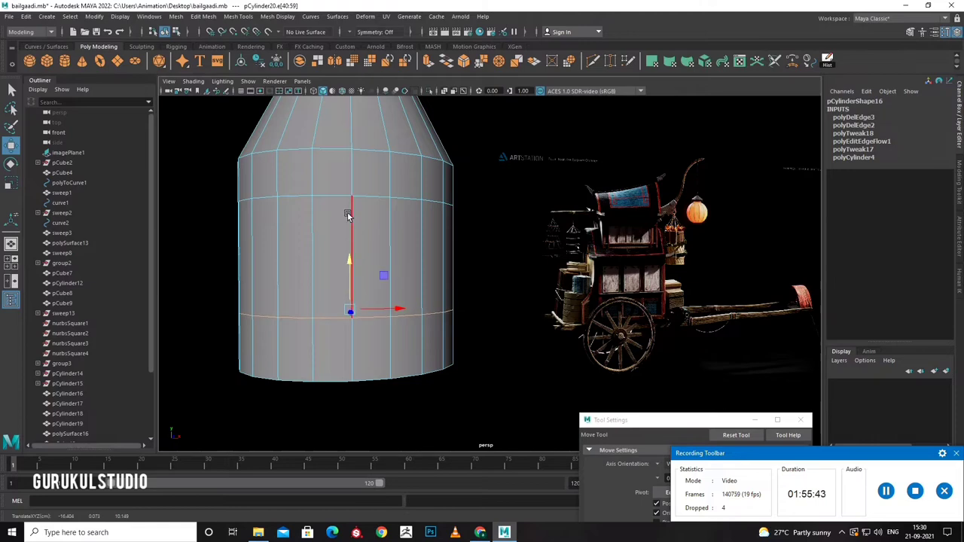
{"action": "double_click", "coordinate": [346, 197]}
{"action": "left_click_drag", "start_coordinate": [345, 183], "coordinate": [349, 185]}
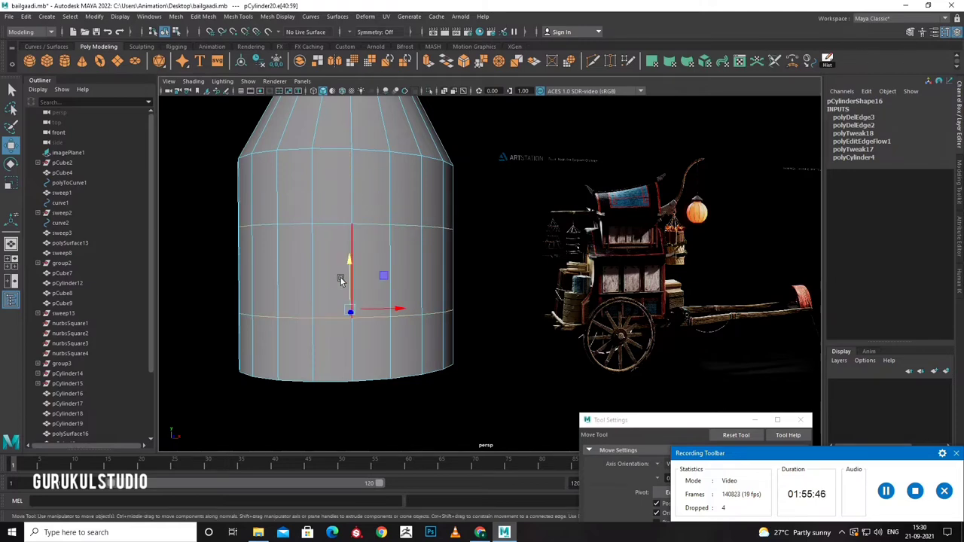
Extrude the cylinder's faces separately and delete the inner faces to open the cage.
{"action": "right_click_drag", "start_coordinate": [349, 263], "coordinate": [344, 288]}
{"action": "left_click_drag", "start_coordinate": [344, 289], "coordinate": [374, 289], "text": "alt"}
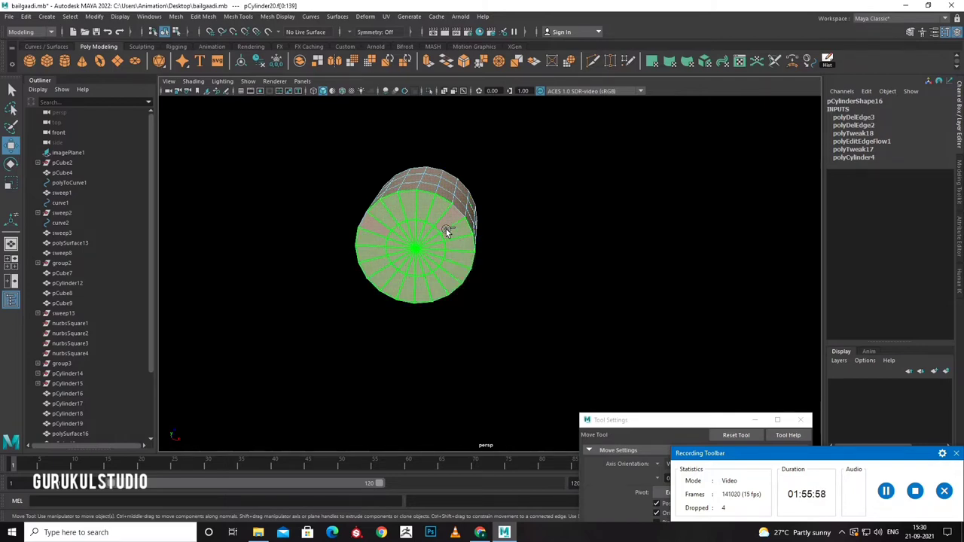
{"action": "left_click", "coordinate": [430, 279]}
{"action": "mouse_move", "coordinate": [430, 279]}
{"action": "left_mouse_down", "text": "alt"}
{"action": "mouse_move", "coordinate": [438, 338]}
{"action": "mouse_move", "coordinate": [482, 301]}
{"action": "left_mouse_up", "text": "alt"}
{"action": "key", "text": "ctrl+e"}
{"action": "left_click", "coordinate": [700, 318]}
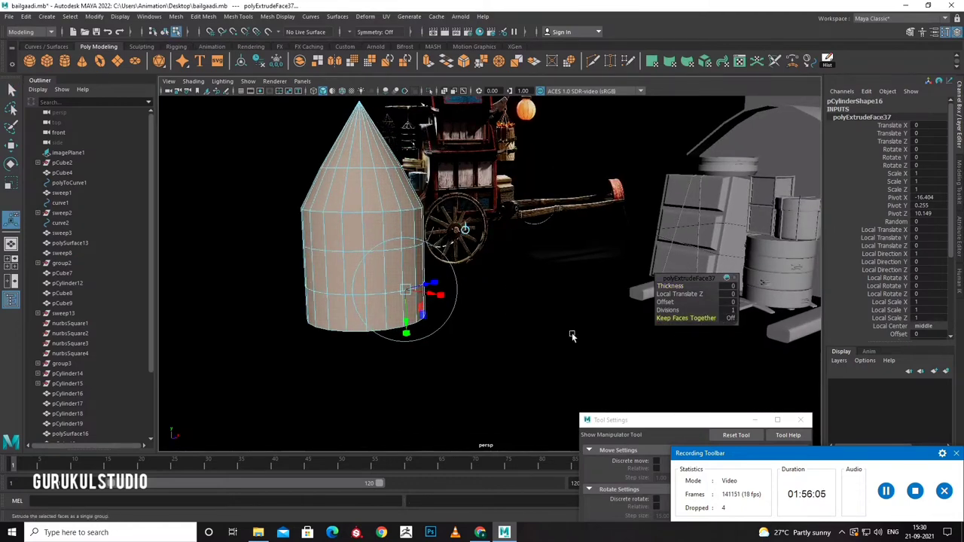
{"action": "scroll", "coordinate": [506, 334], "scroll_direction": "up", "scroll_amount": 2}
{"action": "key", "text": "shift+period"}
{"action": "key", "text": "shift+period"}
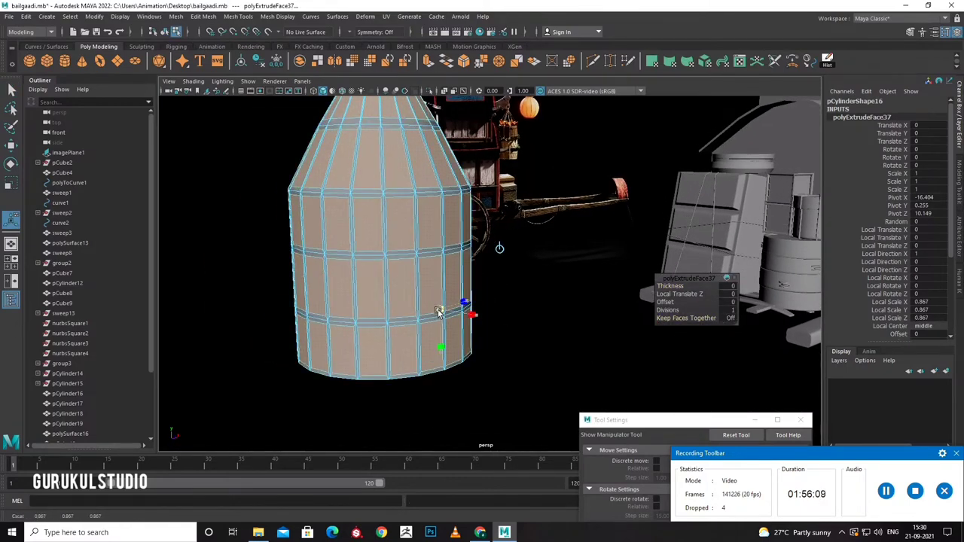
{"action": "key", "text": "Delete"}
Extrude the cage edges into solid bars (Local Translate Z 0.012) and maximise the front view.
{"action": "right_click_drag", "start_coordinate": [425, 287], "coordinate": [441, 241]}
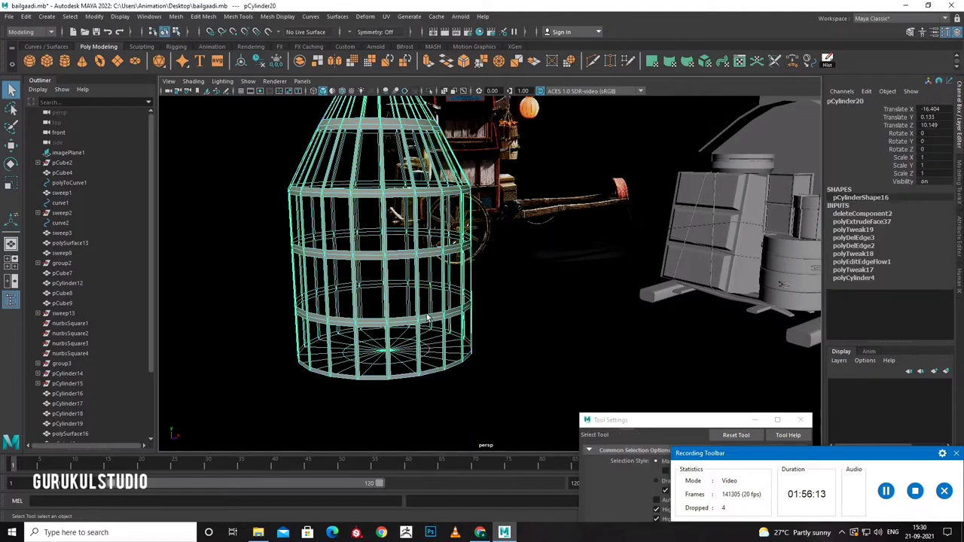
{"action": "right_click_drag", "start_coordinate": [426, 319], "coordinate": [424, 273]}
{"action": "left_click", "coordinate": [424, 325]}
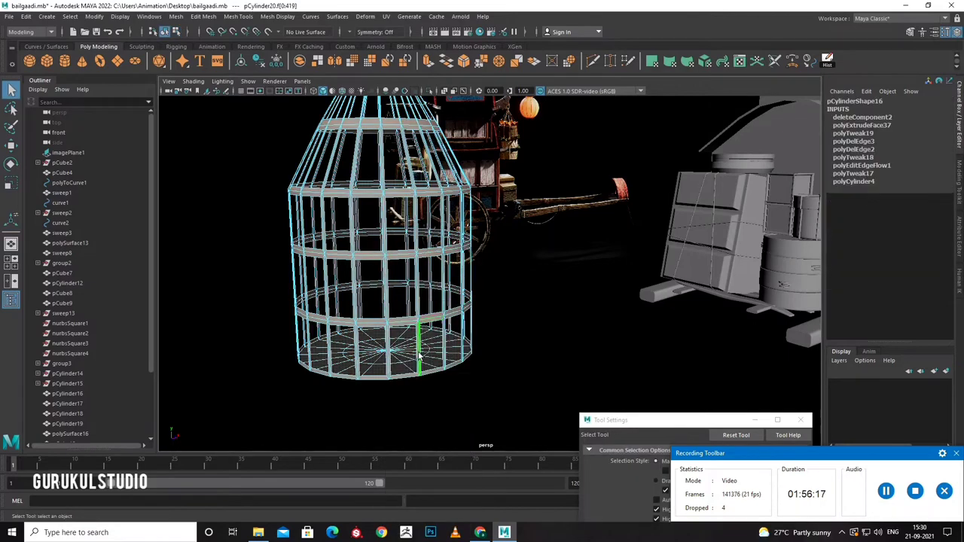
{"action": "key", "text": "ctrl+e"}
{"action": "left_click_drag", "start_coordinate": [411, 365], "coordinate": [428, 370]}
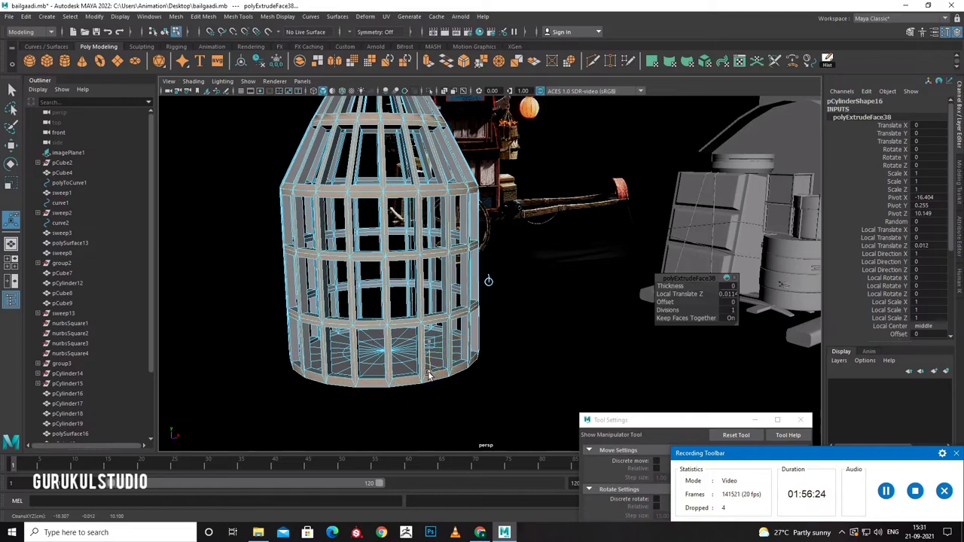
{"action": "right_click_drag", "start_coordinate": [423, 316], "coordinate": [458, 309]}
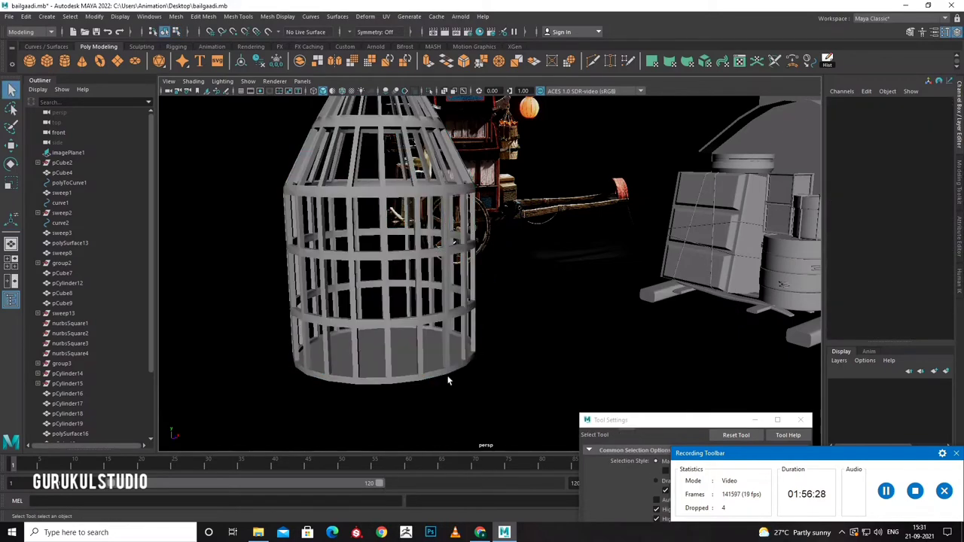
{"action": "mouse_move", "coordinate": [457, 308]}
{"action": "left_mouse_down", "text": "alt"}
{"action": "mouse_move", "coordinate": [435, 351]}
{"action": "mouse_move", "coordinate": [447, 366]}
{"action": "left_mouse_up", "text": "alt"}
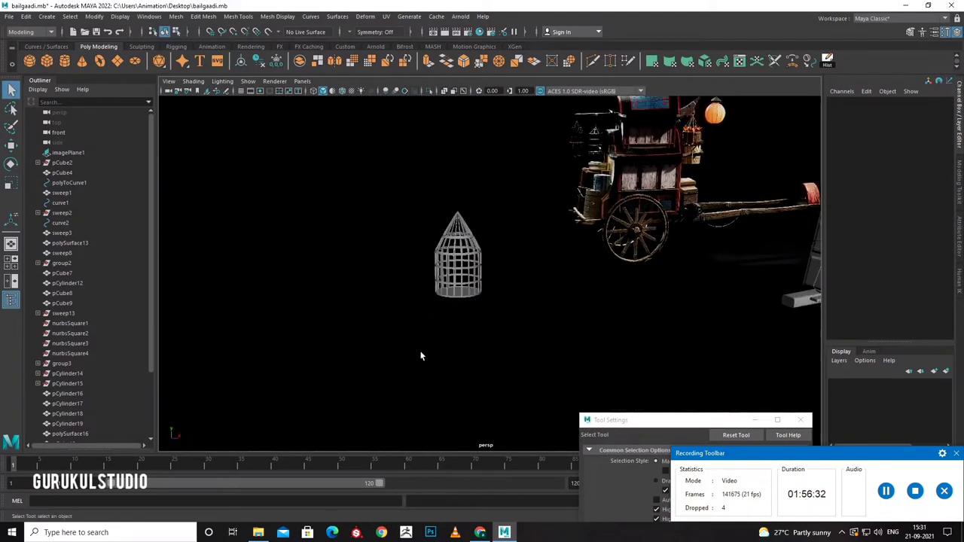
{"action": "key", "text": "space"}
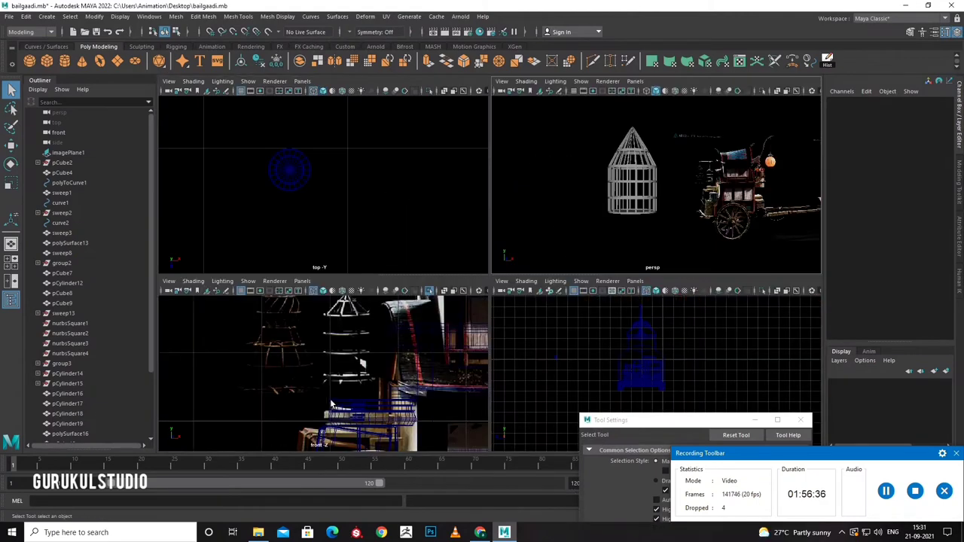
{"action": "key", "text": "space"}
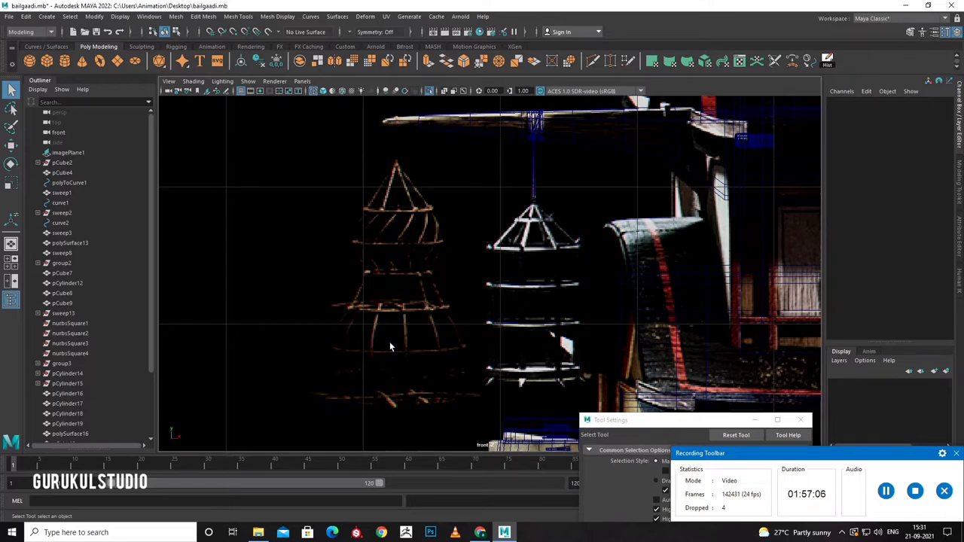
Select the wire cage and move it up to sit just under the building's roof beam.
{"action": "scroll", "coordinate": [396, 350], "scroll_direction": "down", "scroll_amount": 5}
{"action": "key", "text": "space"}
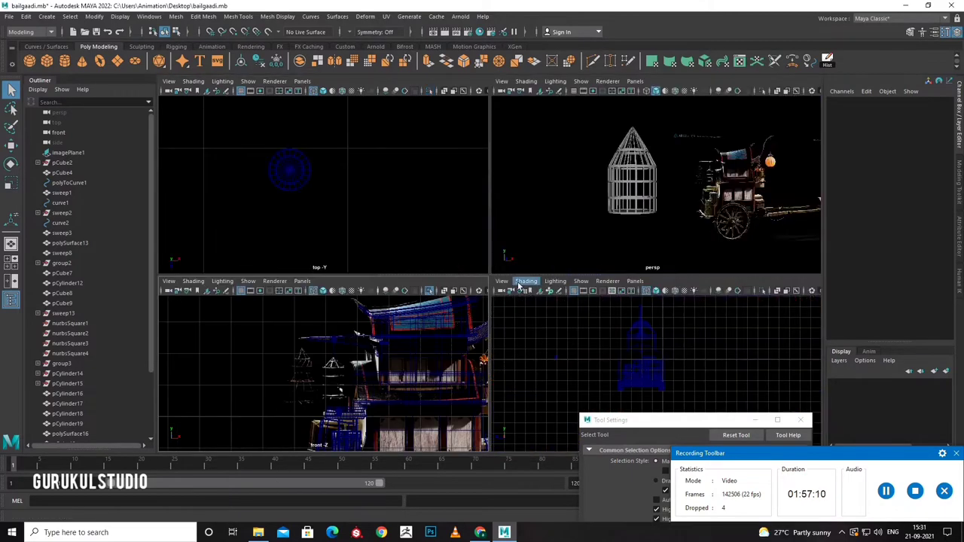
{"action": "key", "text": "space"}
{"action": "left_click", "coordinate": [470, 279]}
{"action": "left_click_drag", "start_coordinate": [519, 303], "coordinate": [541, 281], "text": "alt"}
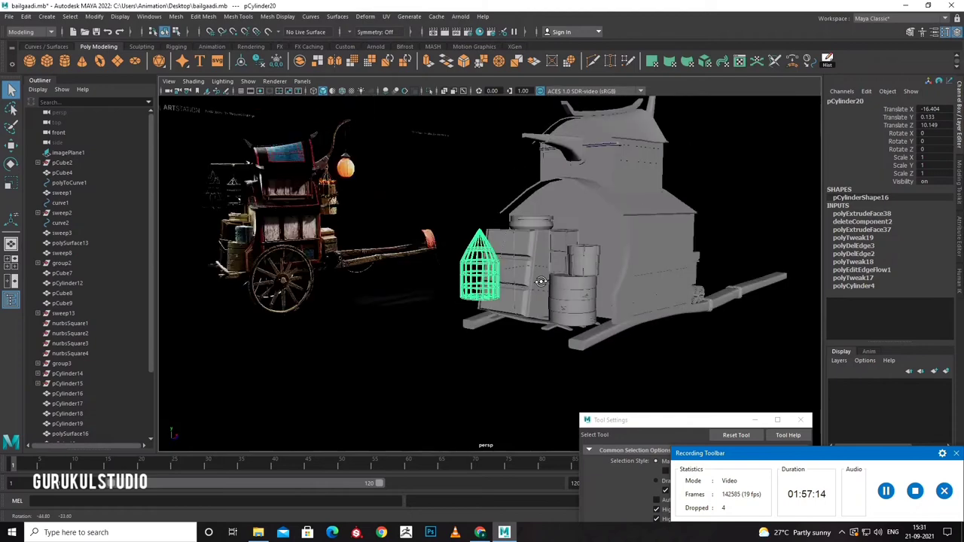
{"action": "key", "text": "w"}
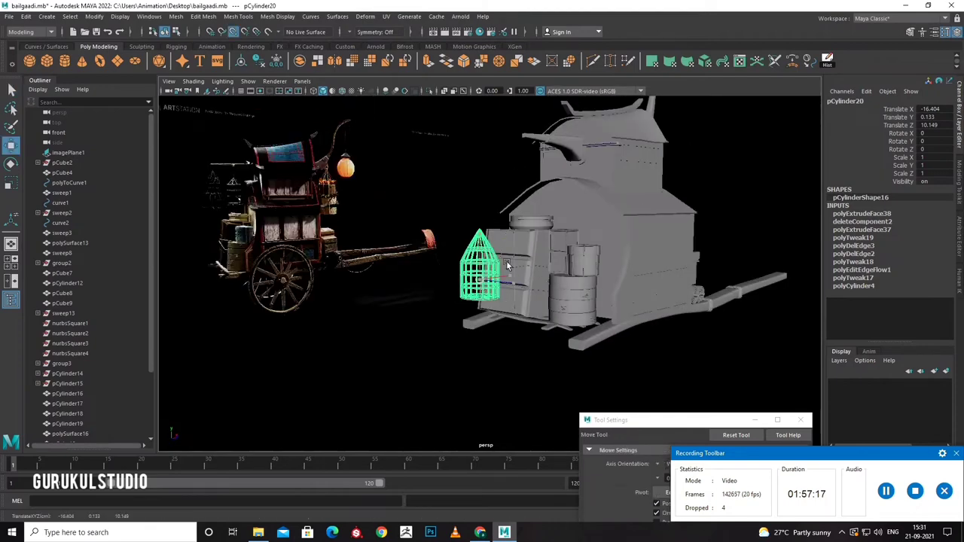
{"action": "mouse_move", "coordinate": [479, 293]}
{"action": "left_mouse_down"}
{"action": "mouse_move", "coordinate": [544, 160]}
{"action": "mouse_move", "coordinate": [542, 204]}
{"action": "left_mouse_up"}
{"action": "key", "text": "f"}
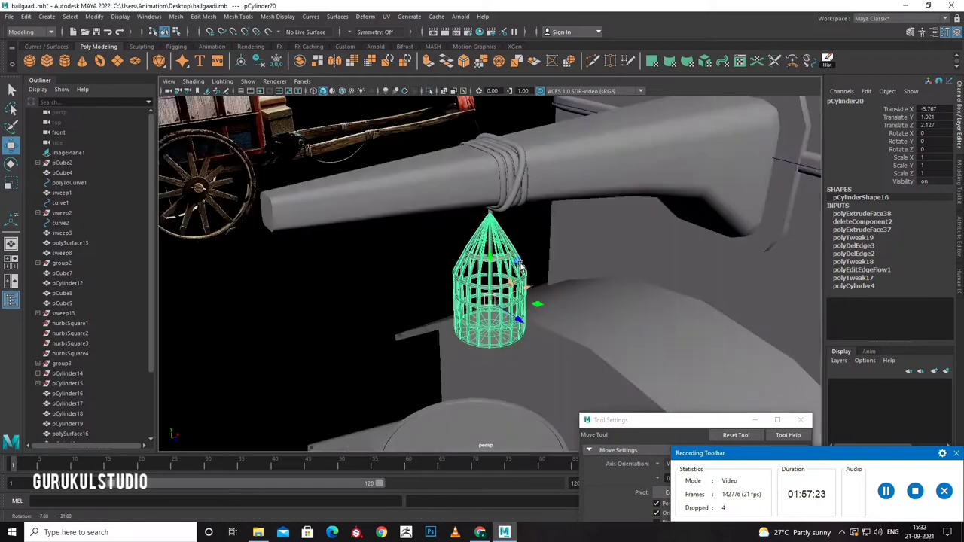
{"action": "mouse_move", "coordinate": [520, 265]}
{"action": "left_mouse_down", "text": "alt"}
{"action": "mouse_move", "coordinate": [518, 256]}
{"action": "mouse_move", "coordinate": [488, 337]}
{"action": "mouse_move", "coordinate": [533, 370]}
{"action": "mouse_move", "coordinate": [526, 360]}
{"action": "mouse_move", "coordinate": [576, 351]}
{"action": "left_mouse_up", "text": "alt"}
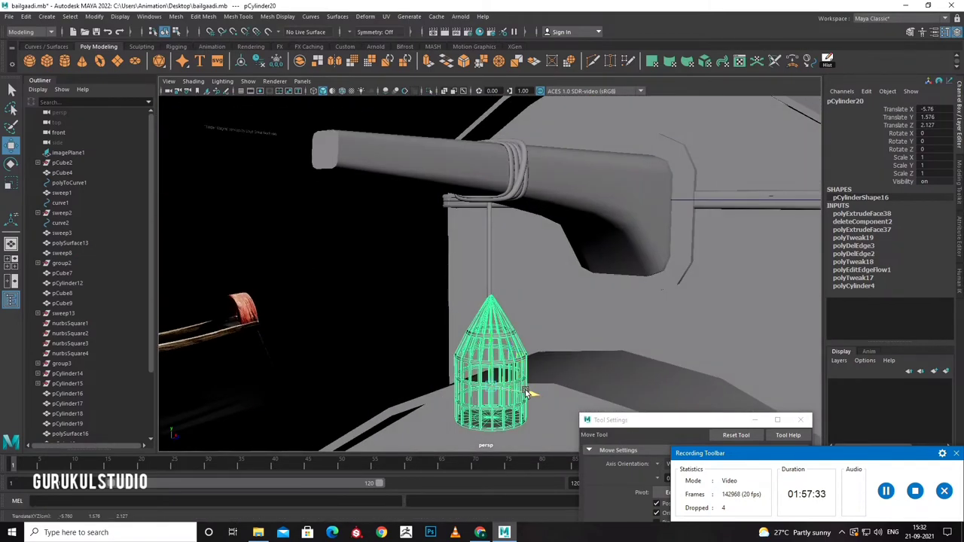
{"action": "mouse_move", "coordinate": [525, 390]}
{"action": "left_mouse_down"}
{"action": "mouse_move", "coordinate": [508, 402]}
{"action": "mouse_move", "coordinate": [554, 406]}
{"action": "left_mouse_up"}
Scale the cage to about 1.789 and lower it back beneath the beam.
{"action": "key", "text": "r"}
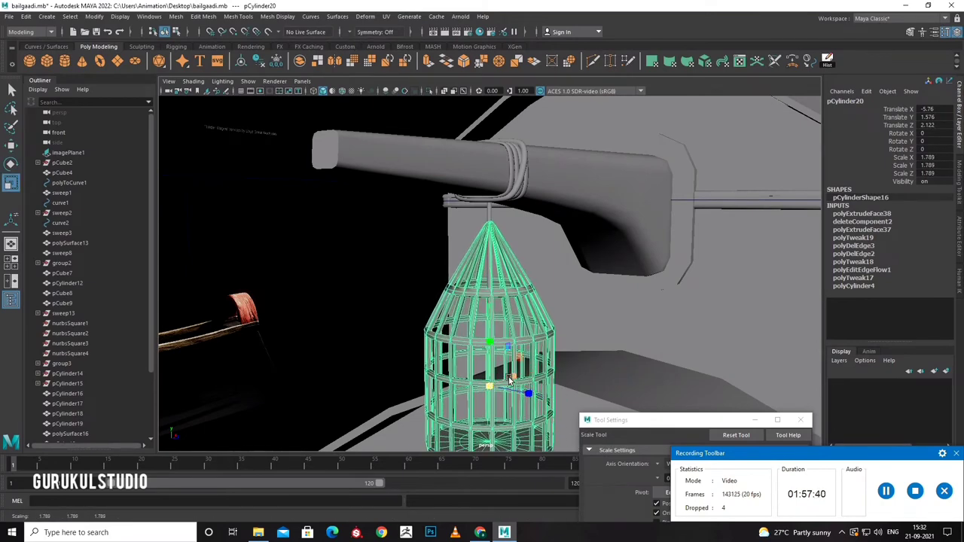
{"action": "key", "text": "w"}
{"action": "mouse_move", "coordinate": [491, 332]}
{"action": "left_mouse_down"}
{"action": "mouse_move", "coordinate": [490, 399]}
{"action": "mouse_move", "coordinate": [420, 350]}
{"action": "mouse_move", "coordinate": [507, 346]}
{"action": "mouse_move", "coordinate": [432, 394]}
{"action": "mouse_move", "coordinate": [485, 345]}
{"action": "mouse_move", "coordinate": [488, 376]}
{"action": "mouse_move", "coordinate": [546, 345]}
{"action": "mouse_move", "coordinate": [513, 354]}
{"action": "left_mouse_up"}
{"action": "left_click", "coordinate": [415, 351]}
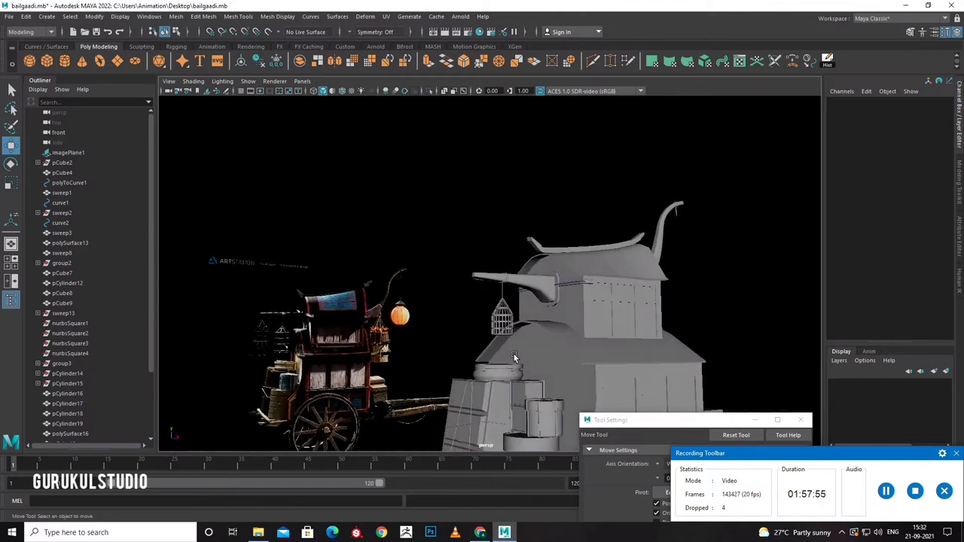
Orbit and zoom around the building and cart to inspect them, ending in the front view.
{"action": "mouse_move", "coordinate": [527, 295]}
{"action": "left_mouse_down", "text": "alt"}
{"action": "mouse_move", "coordinate": [402, 317]}
{"action": "mouse_move", "coordinate": [540, 291]}
{"action": "mouse_move", "coordinate": [528, 275]}
{"action": "mouse_move", "coordinate": [531, 302]}
{"action": "mouse_move", "coordinate": [559, 300]}
{"action": "mouse_move", "coordinate": [531, 305]}
{"action": "left_mouse_up", "text": "alt"}
{"action": "scroll", "coordinate": [559, 297], "scroll_direction": "down", "scroll_amount": 5}
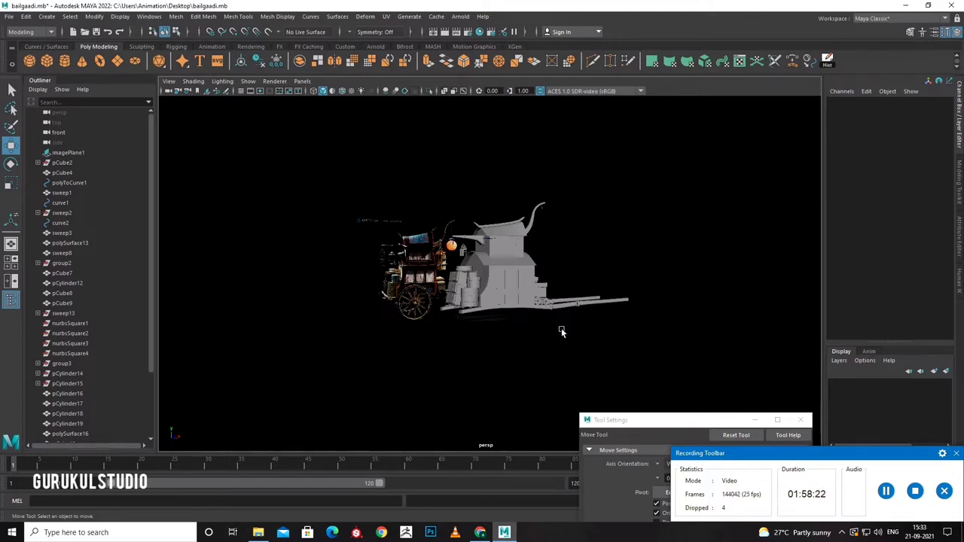
{"action": "mouse_move", "coordinate": [560, 331]}
{"action": "left_mouse_down", "text": "alt"}
{"action": "mouse_move", "coordinate": [502, 335]}
{"action": "mouse_move", "coordinate": [550, 320]}
{"action": "mouse_move", "coordinate": [520, 333]}
{"action": "mouse_move", "coordinate": [571, 348]}
{"action": "left_mouse_up", "text": "alt"}
{"action": "scroll", "coordinate": [569, 343], "scroll_direction": "up", "scroll_amount": 5}
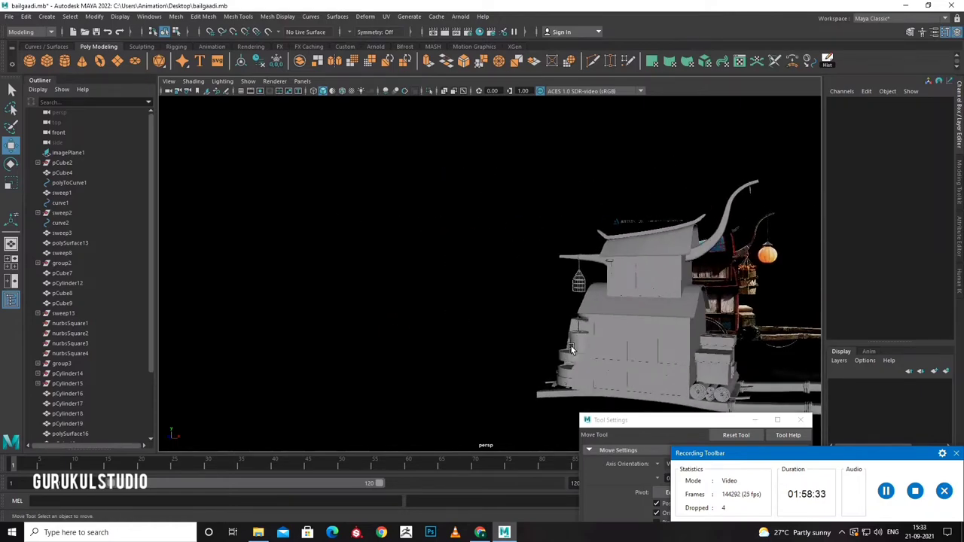
{"action": "scroll", "coordinate": [588, 266], "scroll_direction": "up", "scroll_amount": 4}
{"action": "scroll", "coordinate": [596, 262], "scroll_direction": "up", "scroll_amount": 3}
{"action": "mouse_move", "coordinate": [595, 262]}
{"action": "left_mouse_down", "text": "alt"}
{"action": "mouse_move", "coordinate": [619, 267]}
{"action": "mouse_move", "coordinate": [550, 290]}
{"action": "mouse_move", "coordinate": [482, 284]}
{"action": "mouse_move", "coordinate": [508, 304]}
{"action": "mouse_move", "coordinate": [421, 264]}
{"action": "mouse_move", "coordinate": [434, 288]}
{"action": "left_mouse_up", "text": "alt"}
{"action": "key", "text": "space"}
{"action": "key", "text": "space"}
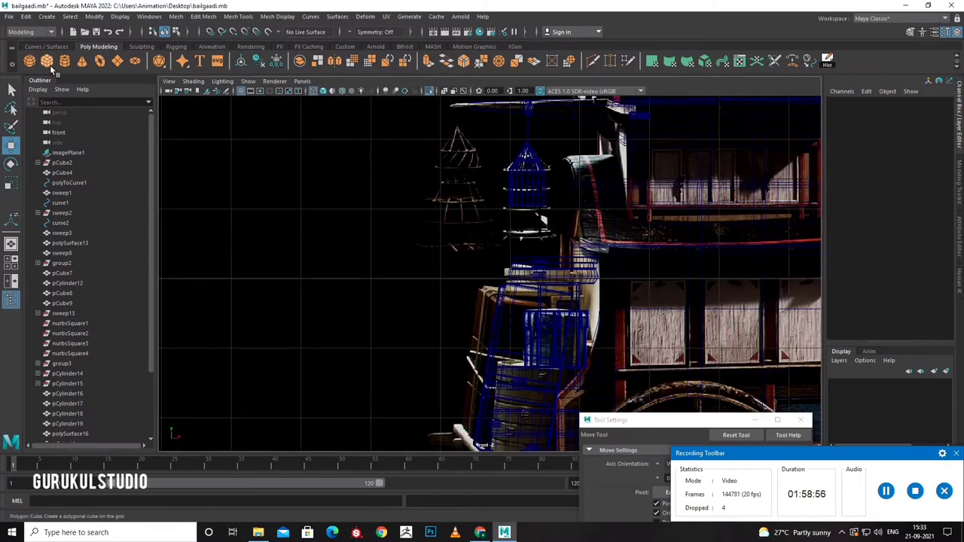
Create a polygon sphere in front of the cart and set its Rotate X to 90.
{"action": "left_click", "coordinate": [28, 61]}
{"action": "left_click_drag", "start_coordinate": [317, 285], "coordinate": [360, 313]}
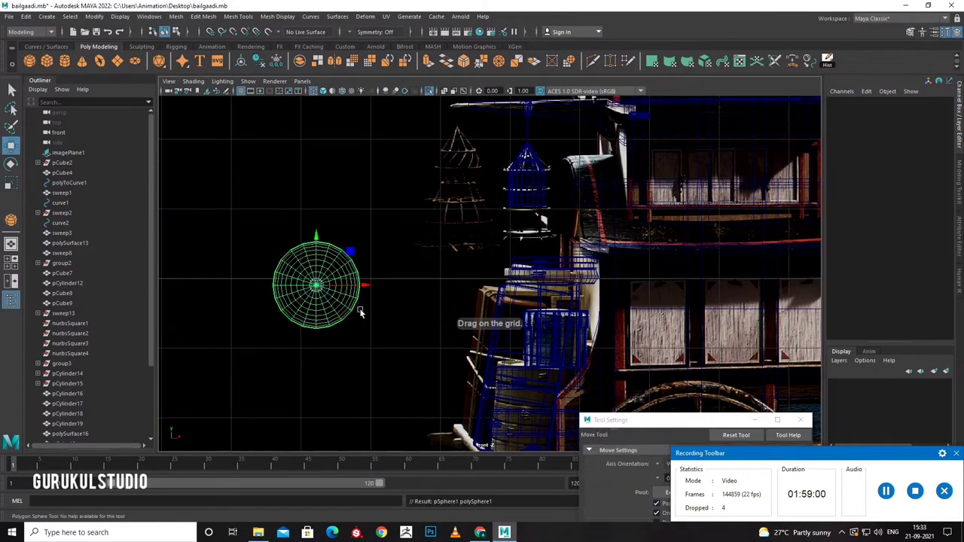
{"action": "key", "text": "space"}
{"action": "key", "text": "space"}
{"action": "left_click_drag", "start_coordinate": [527, 226], "coordinate": [572, 234], "text": "alt"}
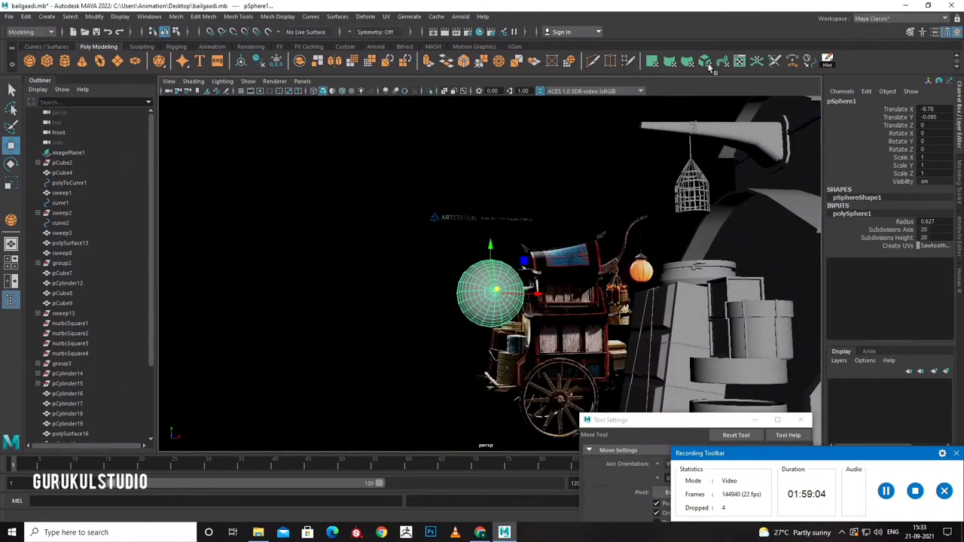
{"action": "key", "text": "e"}
{"action": "left_click_drag", "start_coordinate": [518, 259], "coordinate": [515, 316]}
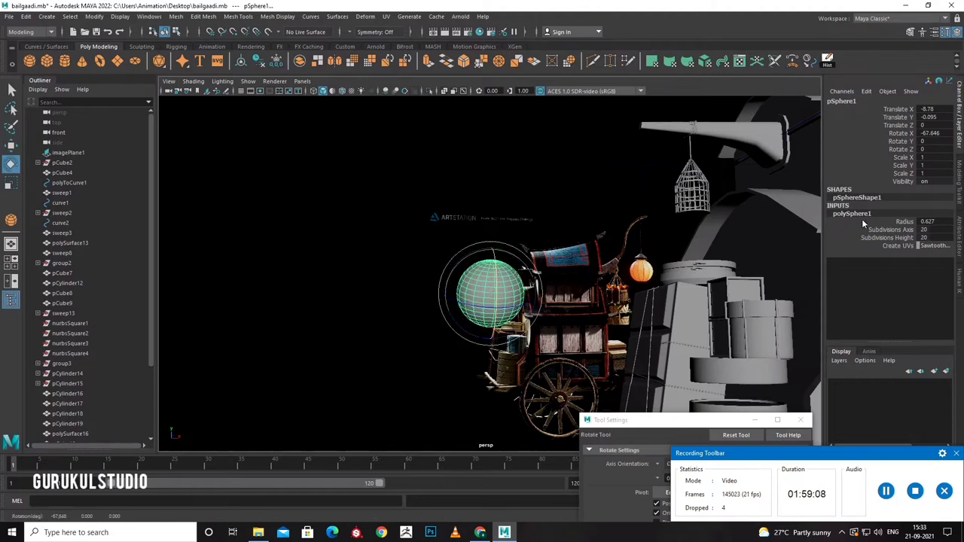
{"action": "type", "text": "0"}
{"action": "key", "text": "Return"}
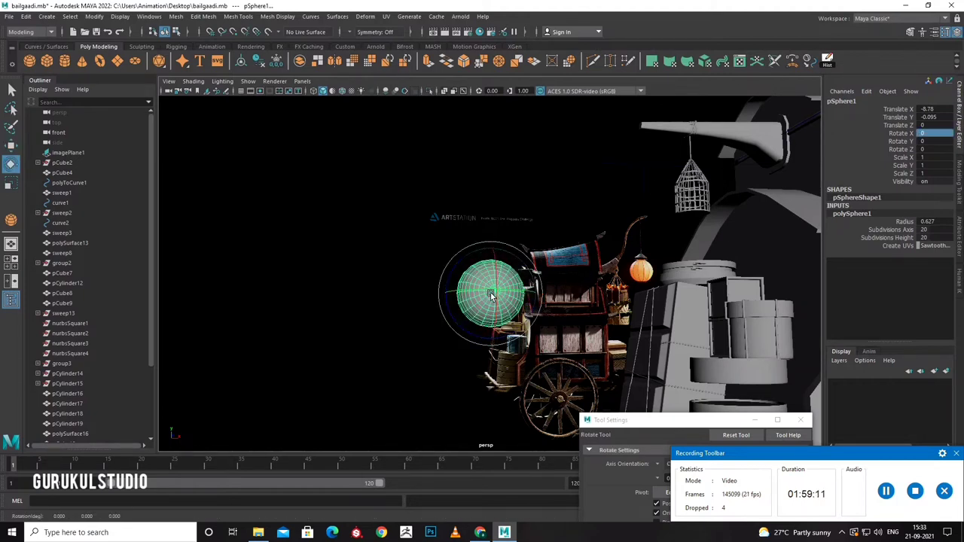
{"action": "type", "text": "90"}
{"action": "key", "text": "Return"}
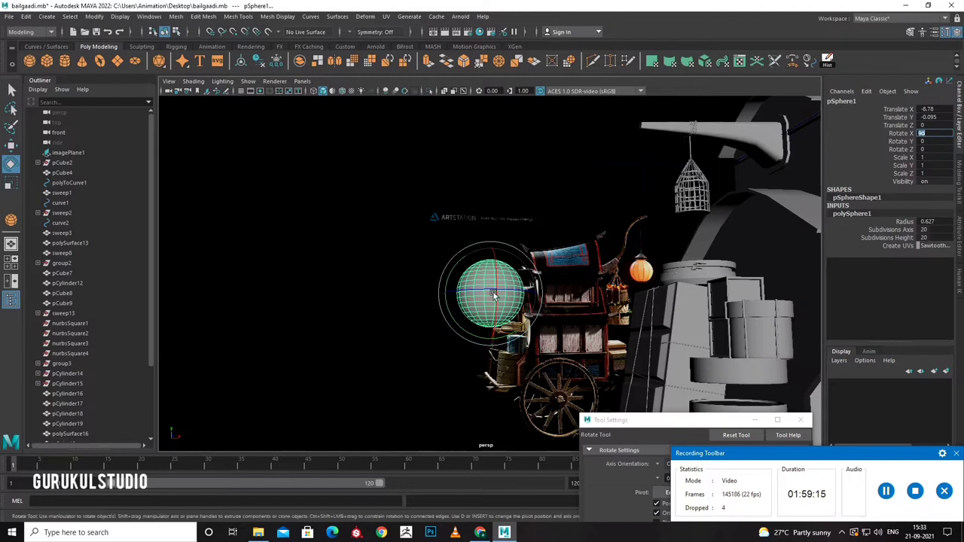
{"action": "key", "text": "f"}
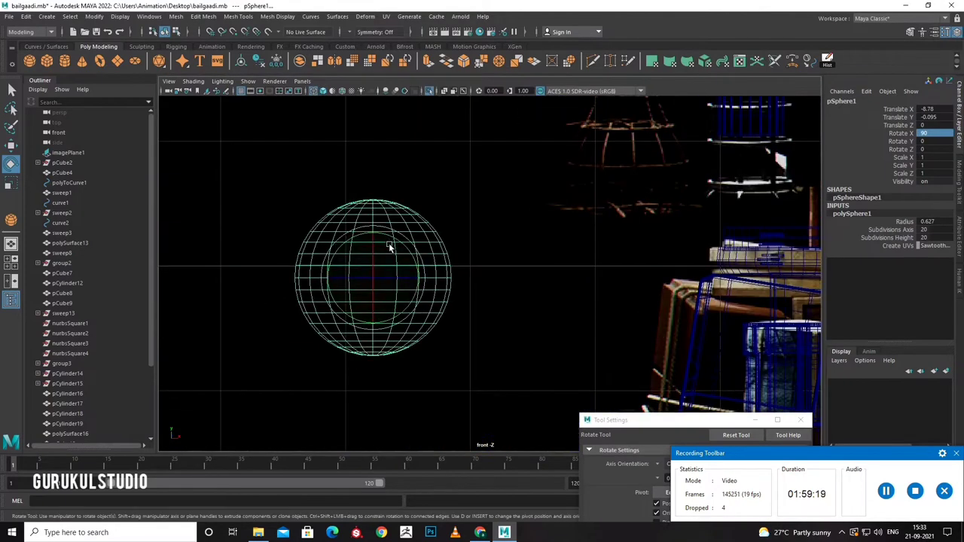
Set the sphere's polySphere1 Subdivisions Axis and Height to 6.
{"action": "right_click", "coordinate": [389, 247]}
{"action": "left_click_drag", "start_coordinate": [297, 206], "coordinate": [408, 252]}
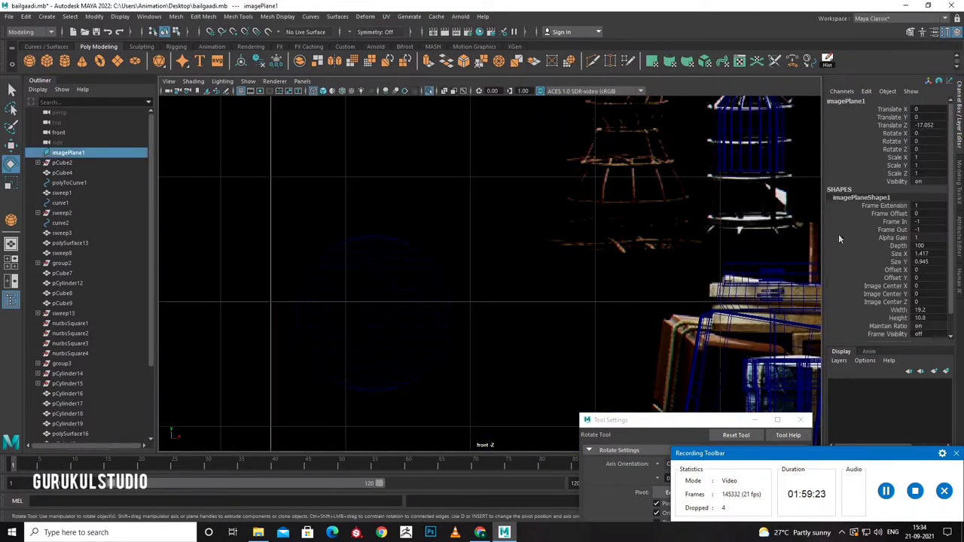
{"action": "left_click", "coordinate": [430, 293]}
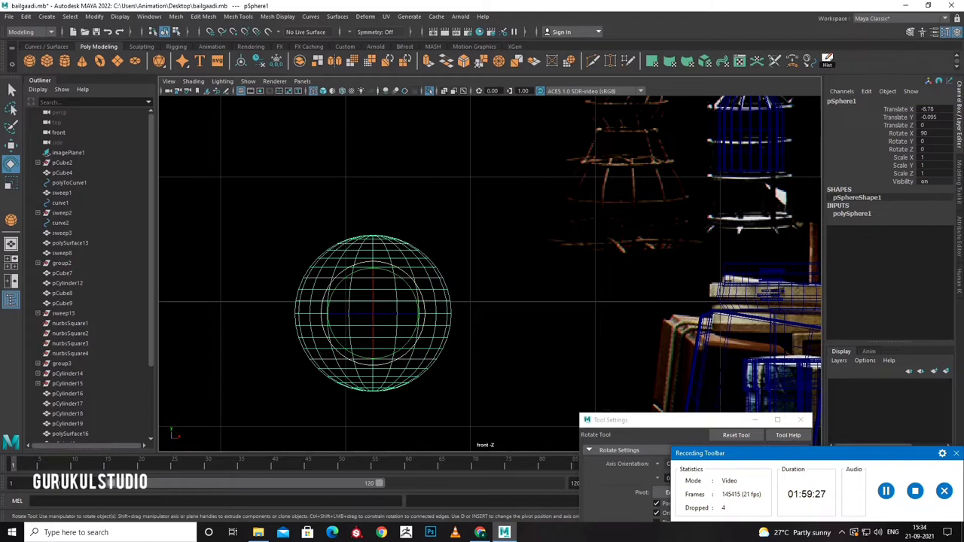
{"action": "left_click", "coordinate": [960, 181]}
{"action": "left_click", "coordinate": [929, 213]}
{"action": "type", "text": "10"}
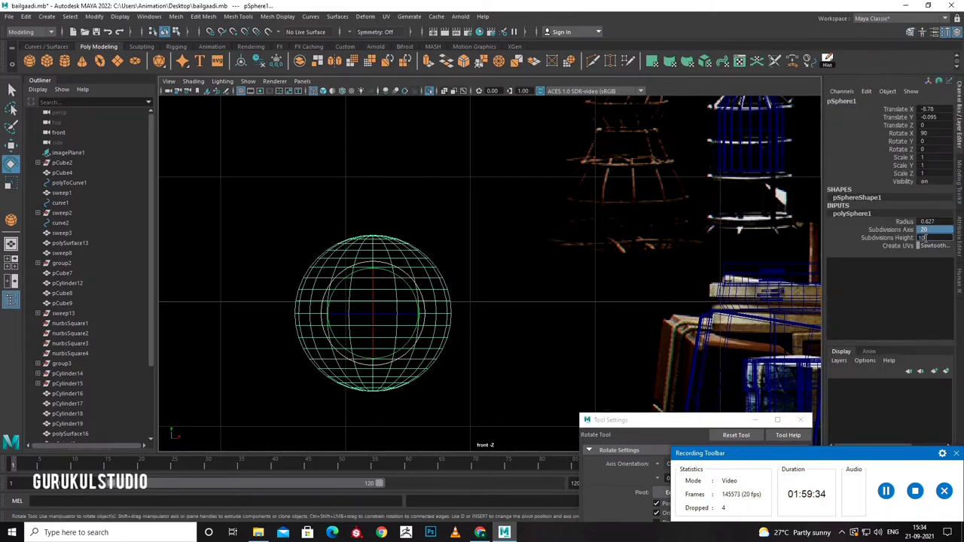
{"action": "key", "text": "Return"}
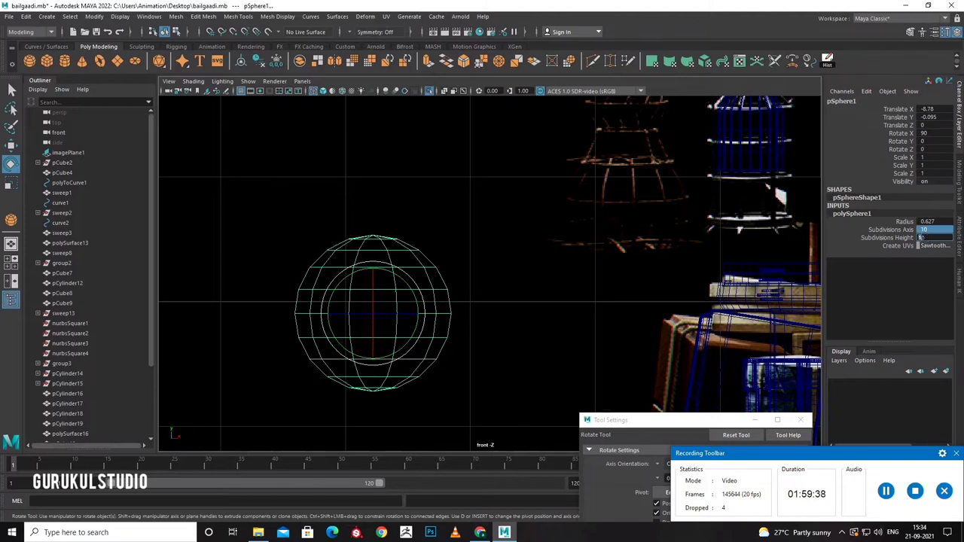
{"action": "type", "text": "6"}
{"action": "key", "text": "Return"}
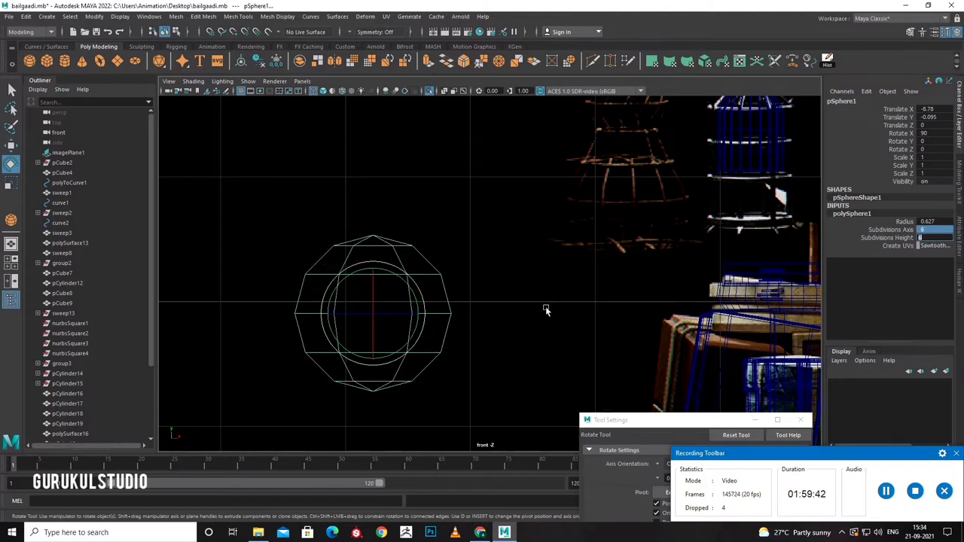
Delete the sphere's top faces and extrude the remaining faces into a thick-barred frame.
{"action": "right_click_drag", "start_coordinate": [398, 248], "coordinate": [445, 246]}
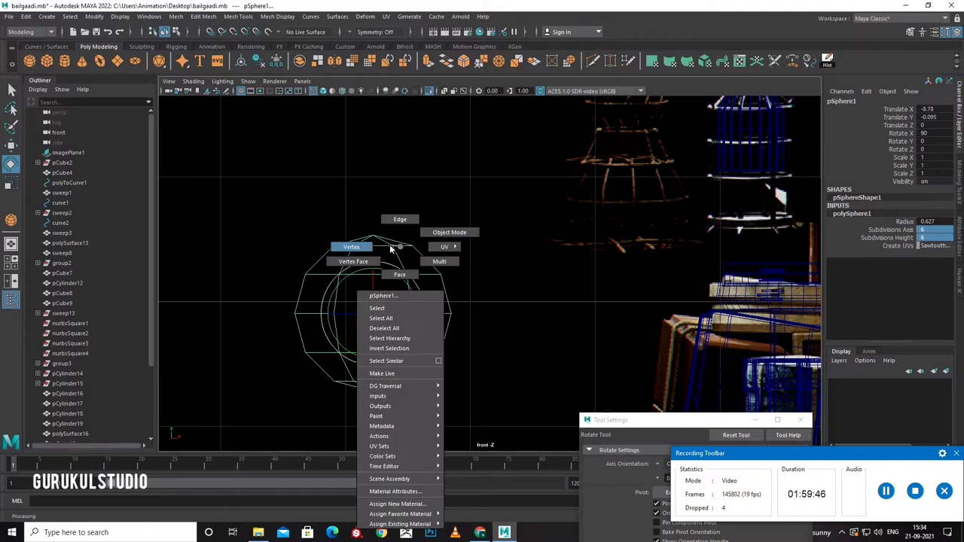
{"action": "left_click_drag", "start_coordinate": [325, 224], "coordinate": [455, 255]}
{"action": "key", "text": "Delete"}
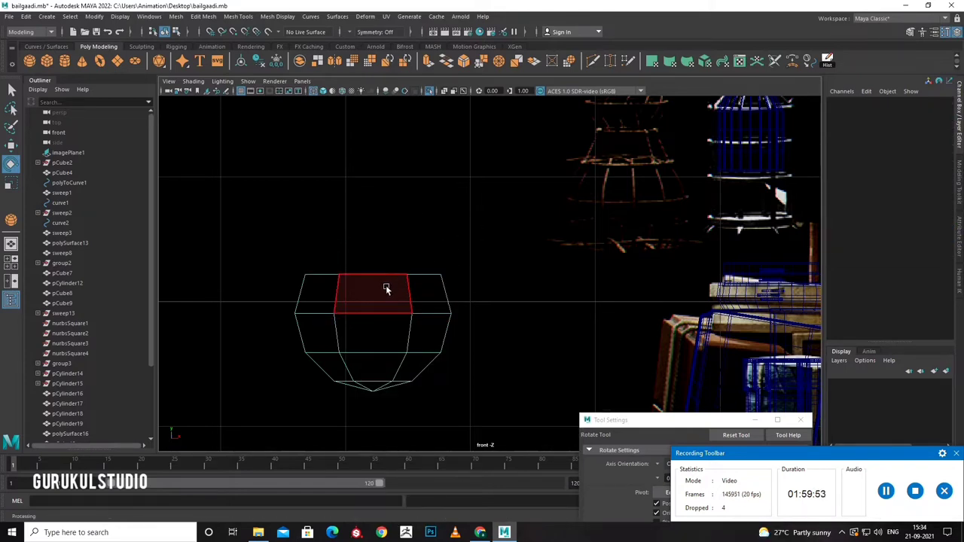
{"action": "left_click_drag", "start_coordinate": [259, 261], "coordinate": [457, 356]}
{"action": "key", "text": "ctrl+e"}
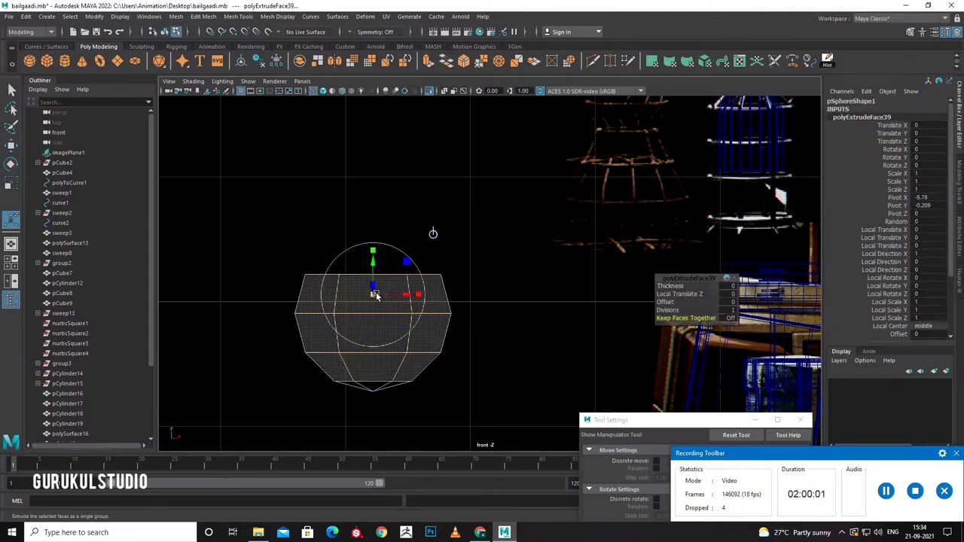
{"action": "left_click_drag", "start_coordinate": [376, 295], "coordinate": [374, 297]}
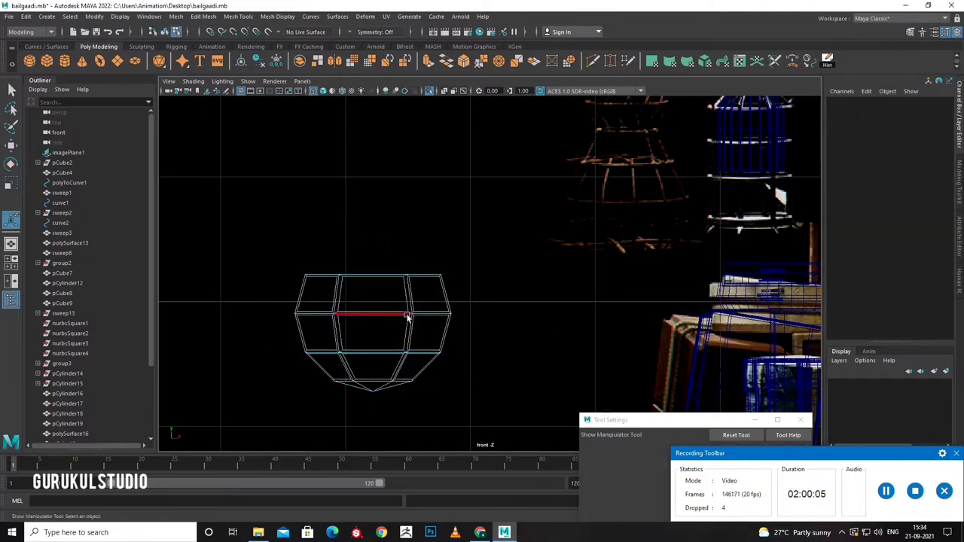
Extrude a selected bowl edge, then return to object mode with low-resolution display.
{"action": "right_click_drag", "start_coordinate": [409, 280], "coordinate": [357, 253]}
{"action": "left_click", "coordinate": [408, 292]}
{"action": "key", "text": "ctrl+e"}
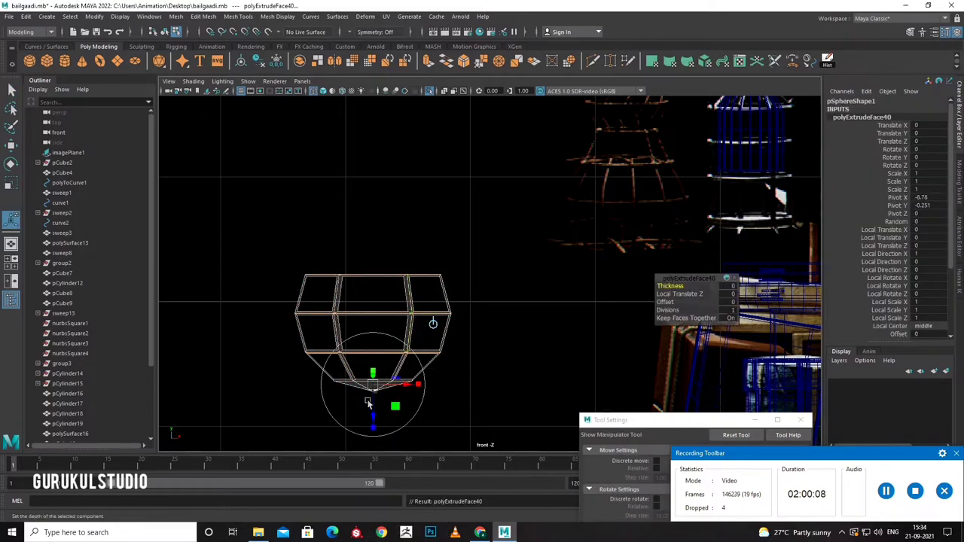
{"action": "right_click_drag", "start_coordinate": [405, 255], "coordinate": [449, 312]}
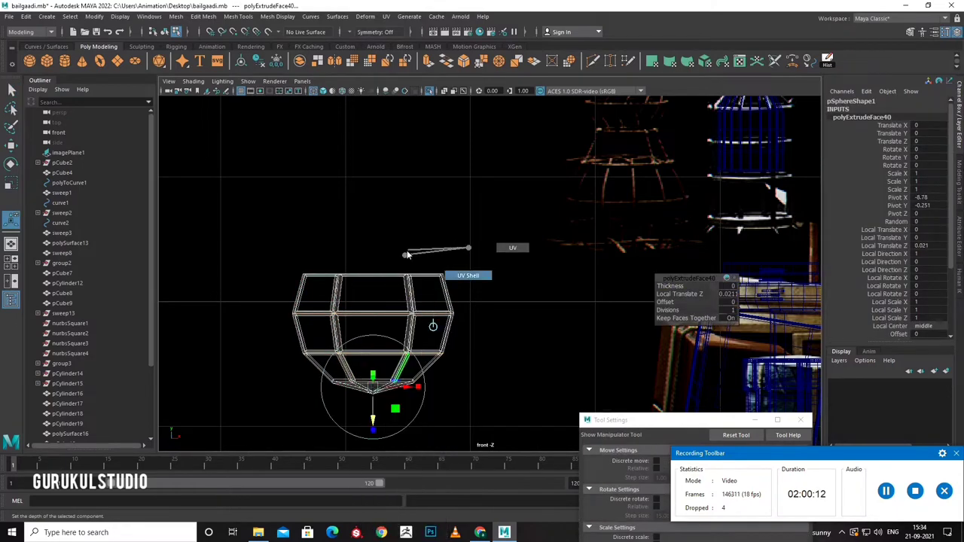
{"action": "right_click_drag", "start_coordinate": [404, 255], "coordinate": [454, 241]}
{"action": "left_click", "coordinate": [442, 274]}
{"action": "key", "text": "1"}
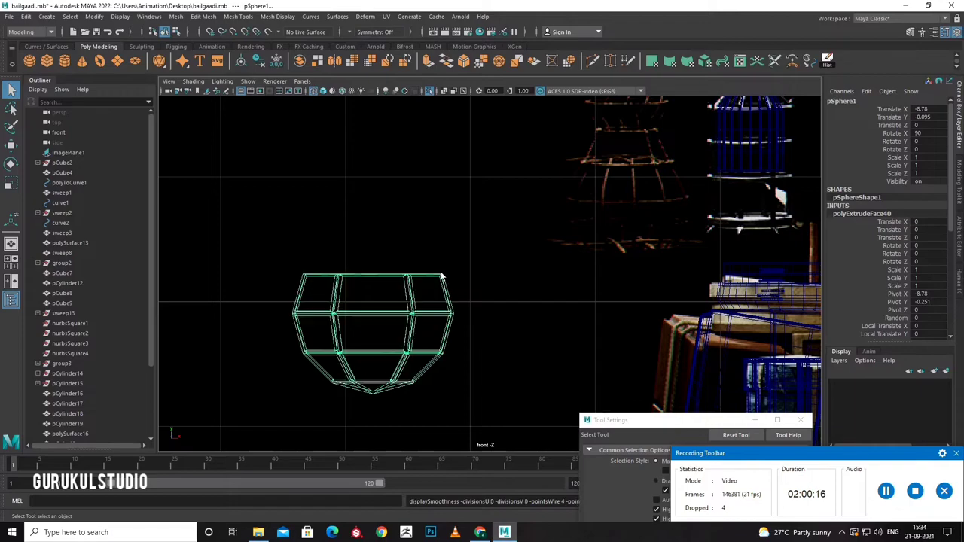
Inspect the new cage in perspective, then maximize the front view with Multi-Cut active.
{"action": "key", "text": "space"}
{"action": "left_click_drag", "start_coordinate": [560, 242], "coordinate": [482, 226]}
{"action": "left_click", "coordinate": [448, 349]}
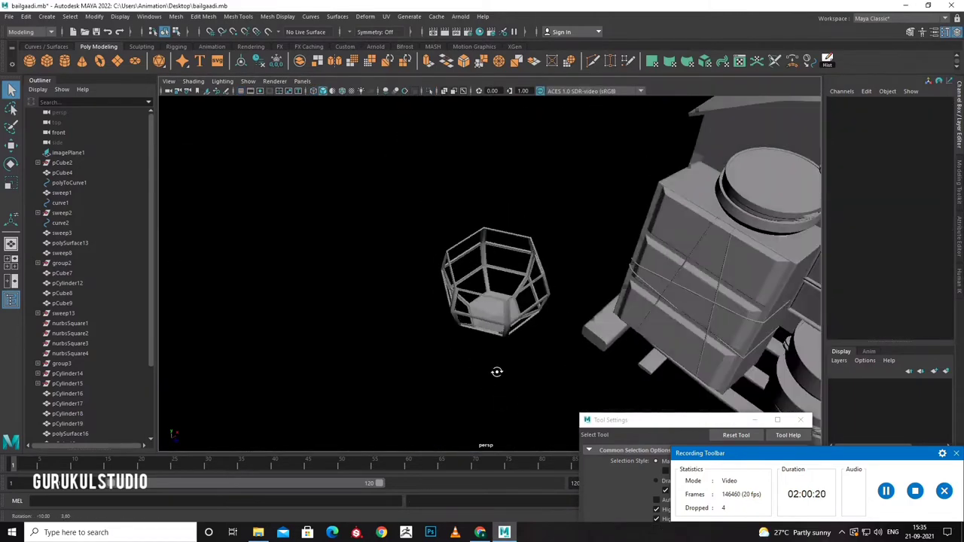
{"action": "mouse_move", "coordinate": [448, 349]}
{"action": "left_mouse_down", "text": "alt"}
{"action": "mouse_move", "coordinate": [476, 299]}
{"action": "mouse_move", "coordinate": [457, 314]}
{"action": "mouse_move", "coordinate": [490, 324]}
{"action": "mouse_move", "coordinate": [527, 307]}
{"action": "mouse_move", "coordinate": [562, 308]}
{"action": "mouse_move", "coordinate": [482, 301]}
{"action": "mouse_move", "coordinate": [434, 329]}
{"action": "mouse_move", "coordinate": [516, 312]}
{"action": "mouse_move", "coordinate": [494, 256]}
{"action": "left_mouse_up", "text": "alt"}
{"action": "left_click", "coordinate": [525, 310]}
{"action": "scroll", "coordinate": [526, 310], "scroll_direction": "up", "scroll_amount": 3}
{"action": "scroll", "coordinate": [552, 326], "scroll_direction": "up", "scroll_amount": 3}
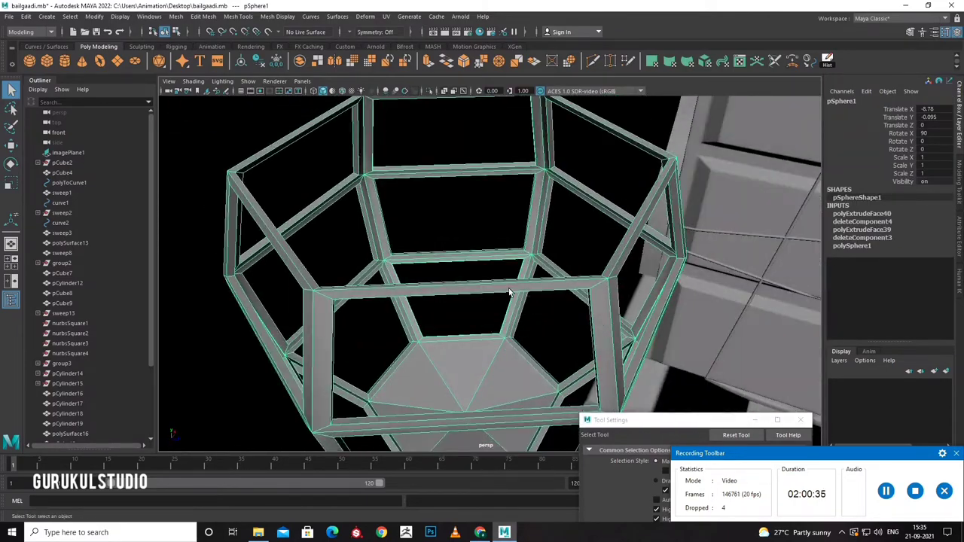
{"action": "right_click_drag", "start_coordinate": [494, 256], "coordinate": [495, 285]}
{"action": "key", "text": "space"}
{"action": "key", "text": "space"}
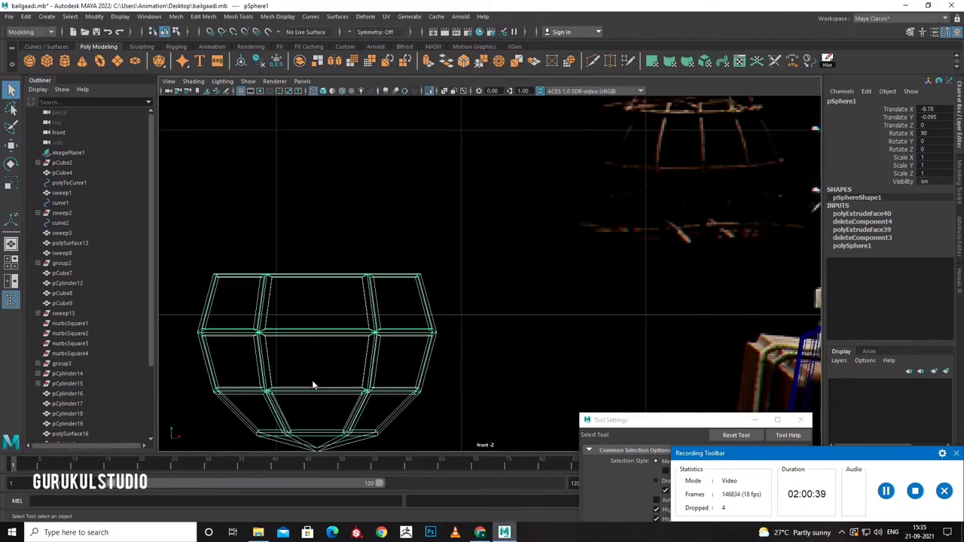
{"action": "left_click", "coordinate": [593, 62]}
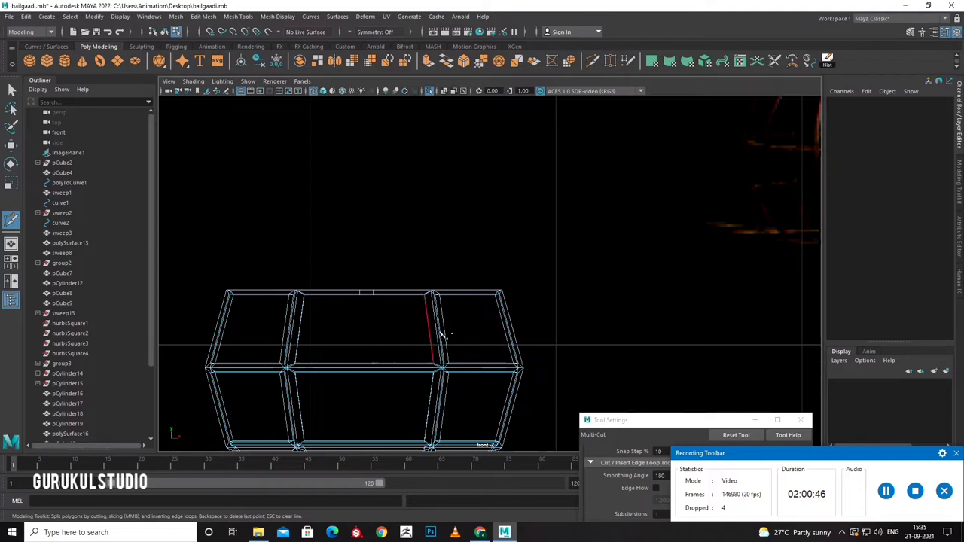
Inspect the cage in side and perspective views and select an edge on its lower ring.
{"action": "key", "text": "space"}
{"action": "key", "text": "space"}
{"action": "scroll", "coordinate": [640, 312], "scroll_direction": "up", "scroll_amount": 5}
{"action": "middle_click_drag", "start_coordinate": [598, 253], "coordinate": [541, 374], "text": "alt"}
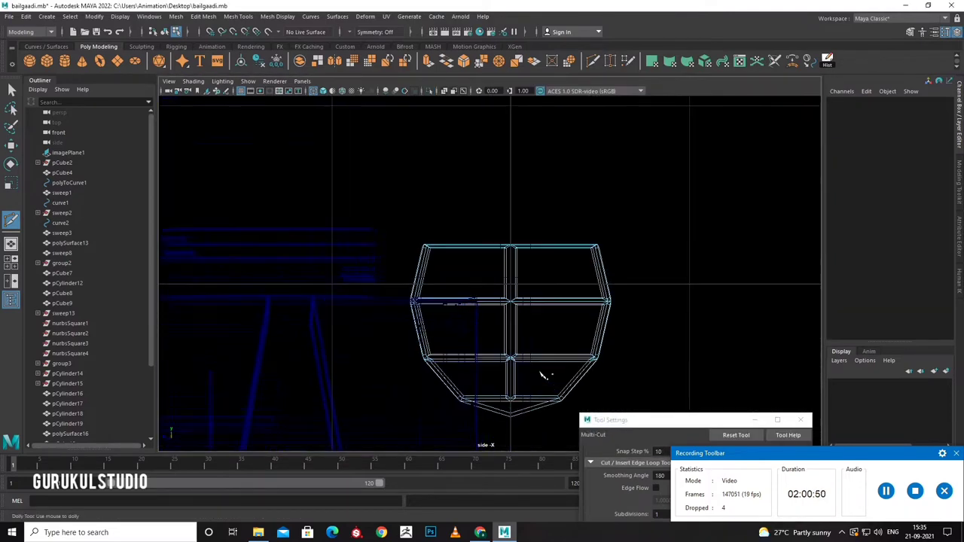
{"action": "scroll", "coordinate": [540, 374], "scroll_direction": "up", "scroll_amount": 3}
{"action": "scroll", "coordinate": [531, 376], "scroll_direction": "up", "scroll_amount": 3}
{"action": "scroll", "coordinate": [572, 279], "scroll_direction": "up", "scroll_amount": 1}
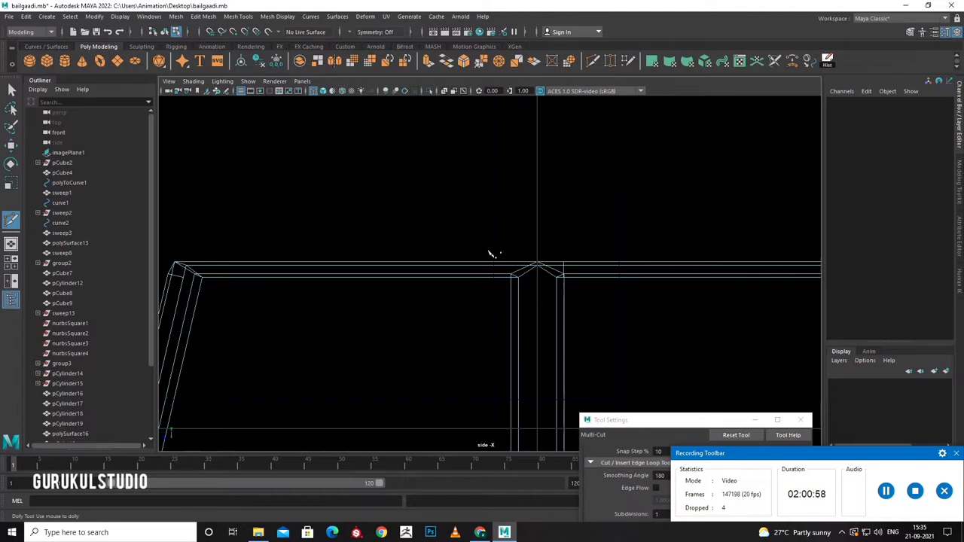
{"action": "key", "text": "space"}
{"action": "key", "text": "space"}
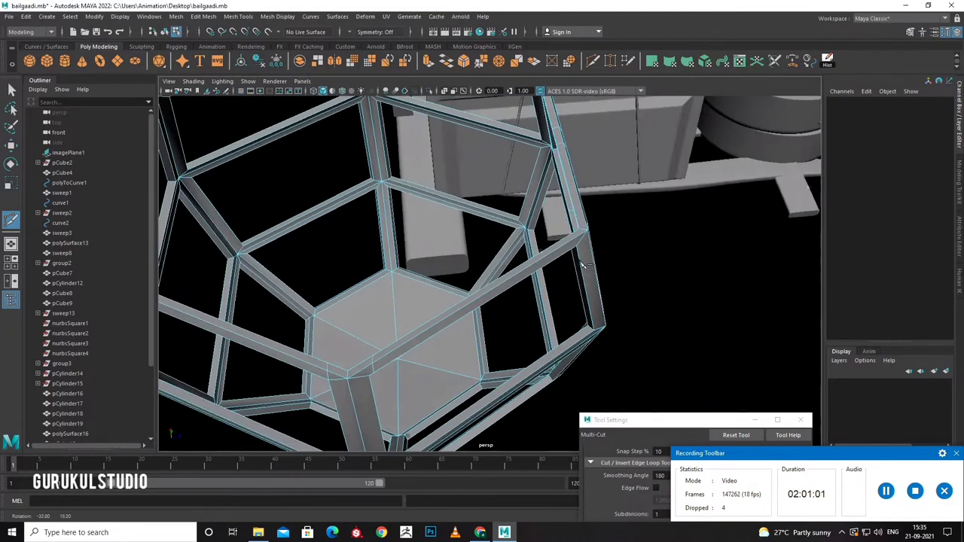
{"action": "mouse_move", "coordinate": [482, 301]}
{"action": "left_mouse_down", "text": "alt"}
{"action": "mouse_move", "coordinate": [555, 301]}
{"action": "mouse_move", "coordinate": [524, 303]}
{"action": "mouse_move", "coordinate": [533, 260]}
{"action": "left_mouse_up", "text": "alt"}
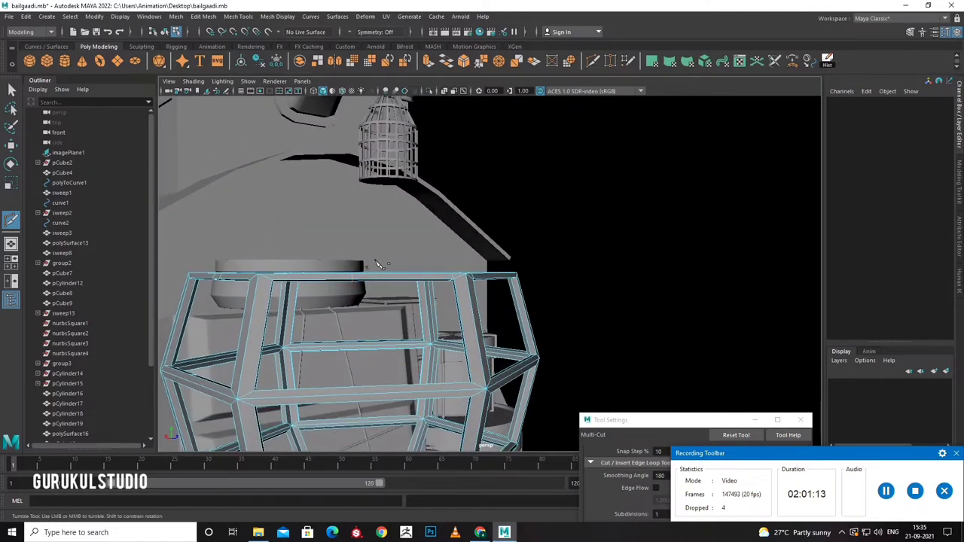
{"action": "mouse_move", "coordinate": [380, 300]}
{"action": "left_mouse_down", "text": "alt"}
{"action": "mouse_move", "coordinate": [399, 336]}
{"action": "mouse_move", "coordinate": [380, 361]}
{"action": "left_mouse_up", "text": "alt"}
{"action": "right_click_drag", "start_coordinate": [376, 270], "coordinate": [382, 364]}
{"action": "key", "text": "w"}
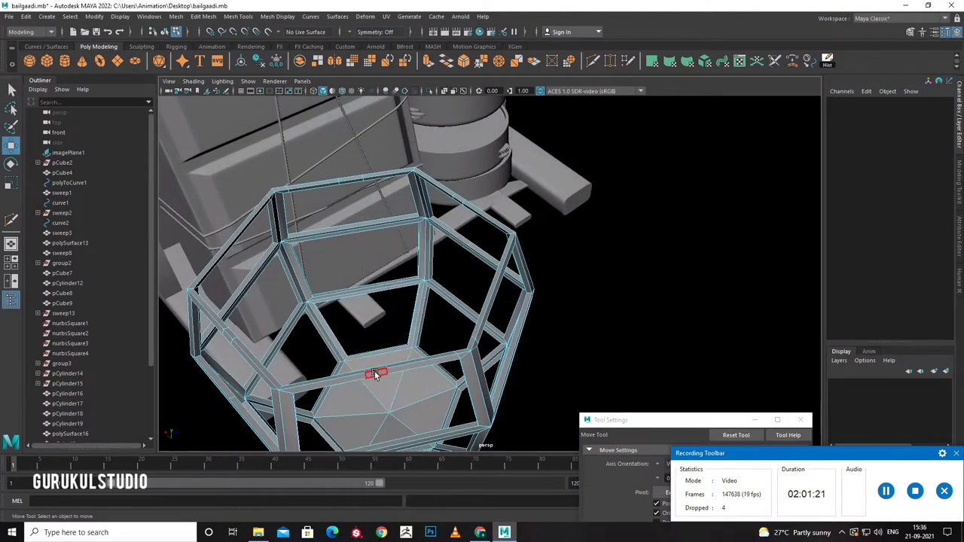
{"action": "left_click", "coordinate": [377, 374]}
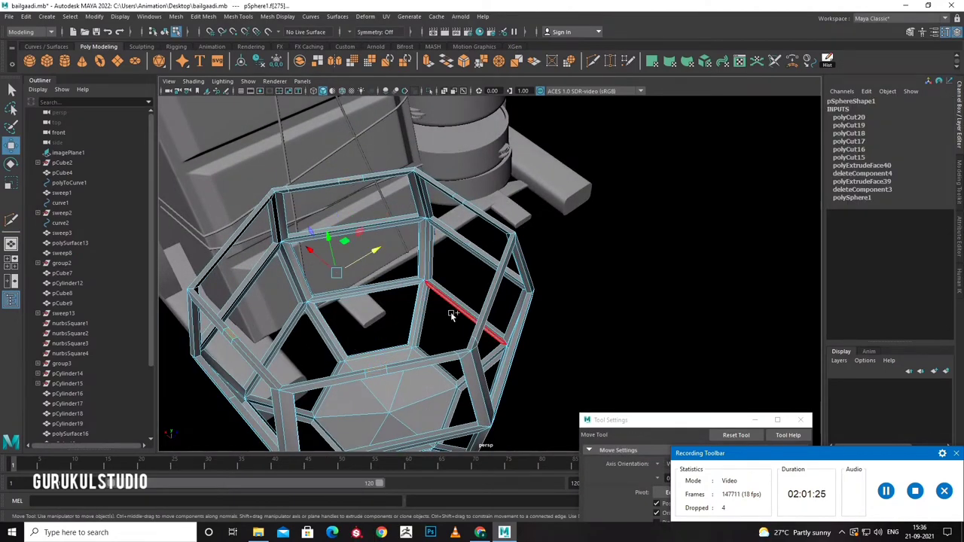
{"action": "mouse_move", "coordinate": [450, 315]}
{"action": "left_mouse_down", "text": "alt"}
{"action": "mouse_move", "coordinate": [529, 318]}
{"action": "mouse_move", "coordinate": [458, 334]}
{"action": "mouse_move", "coordinate": [529, 343]}
{"action": "mouse_move", "coordinate": [518, 319]}
{"action": "left_mouse_up", "text": "alt"}
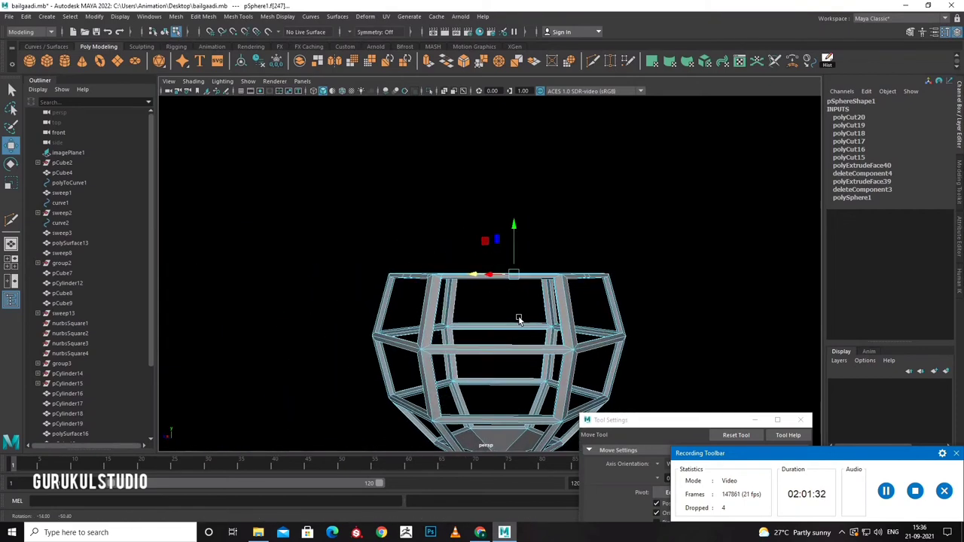
Add several Multi-Cut edge cuts across the cage's top edge and bars.
{"action": "left_click", "coordinate": [591, 60]}
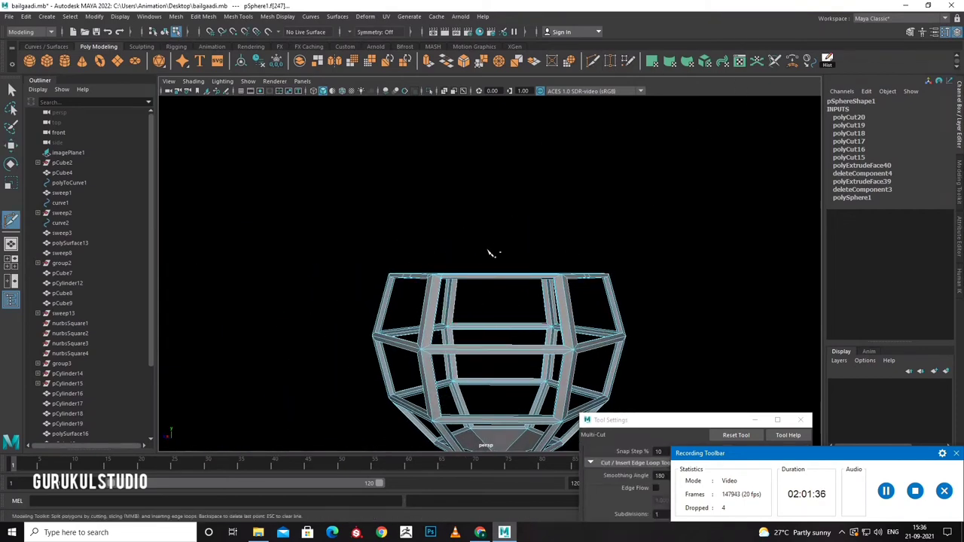
{"action": "key", "text": "Return"}
{"action": "mouse_move", "coordinate": [507, 307]}
{"action": "left_mouse_down", "text": "alt"}
{"action": "mouse_move", "coordinate": [527, 351]}
{"action": "mouse_move", "coordinate": [520, 318]}
{"action": "mouse_move", "coordinate": [510, 329]}
{"action": "left_mouse_up", "text": "alt"}
{"action": "scroll", "coordinate": [528, 351], "scroll_direction": "up", "scroll_amount": 3}
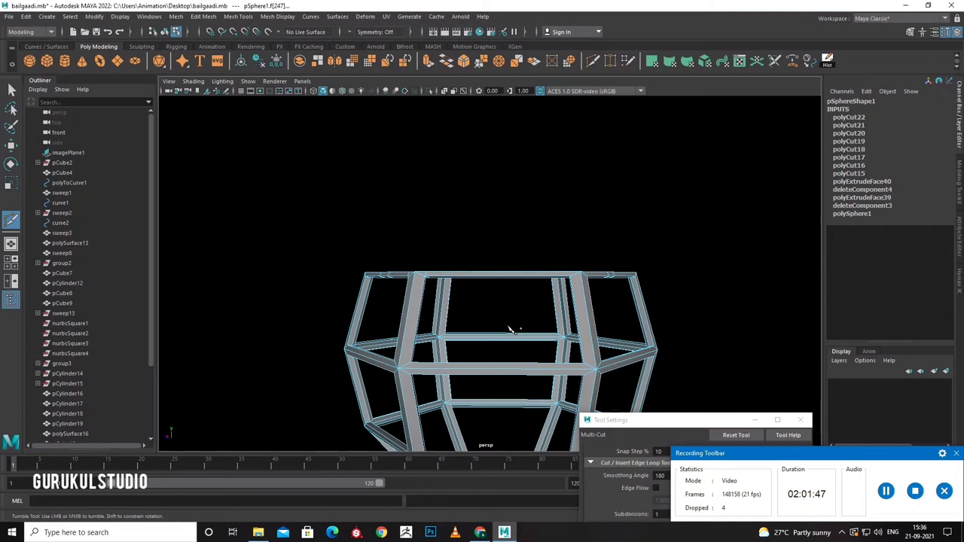
{"action": "left_click", "coordinate": [486, 276]}
{"action": "key", "text": "Return"}
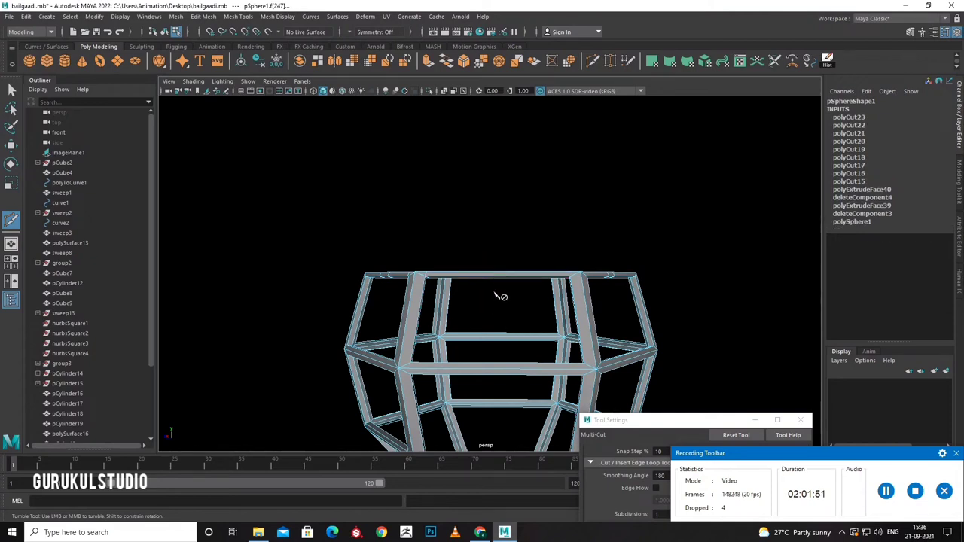
{"action": "left_click", "coordinate": [506, 276]}
{"action": "left_click", "coordinate": [510, 276]}
{"action": "left_click", "coordinate": [510, 275]}
{"action": "left_click", "coordinate": [527, 286]}
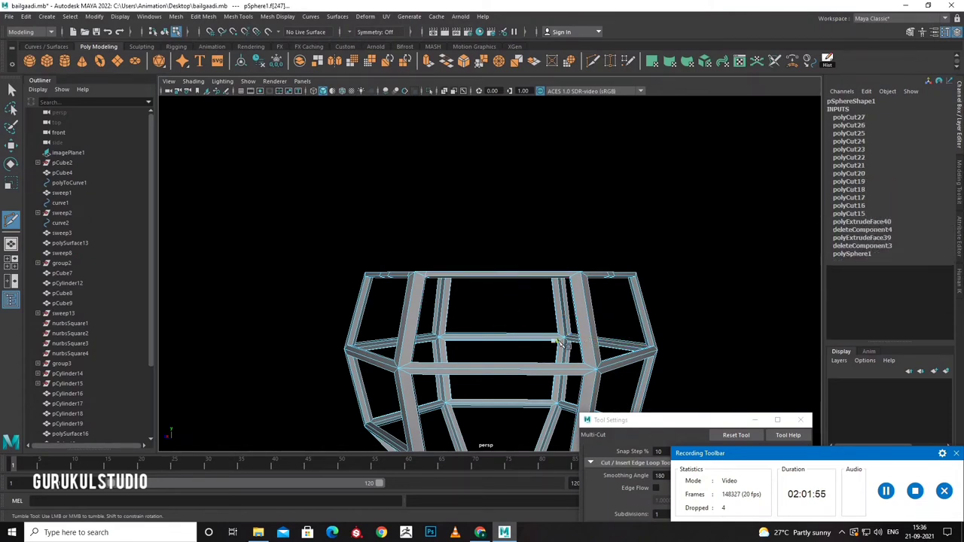
{"action": "left_click_drag", "start_coordinate": [561, 343], "coordinate": [520, 374], "text": "alt"}
{"action": "right_click_drag", "start_coordinate": [542, 271], "coordinate": [581, 253]}
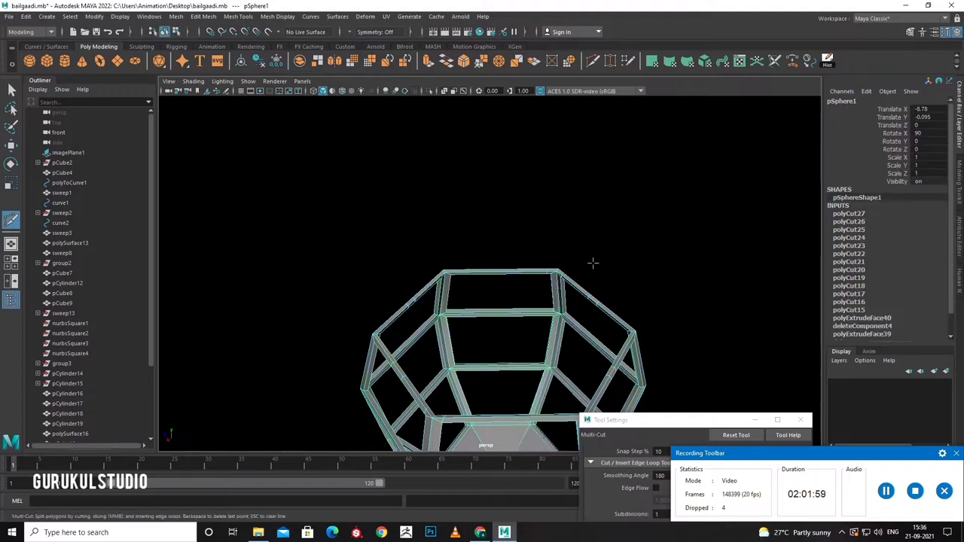
{"action": "mouse_move", "coordinate": [592, 263]}
{"action": "left_mouse_down", "text": "alt"}
{"action": "mouse_move", "coordinate": [519, 331]}
{"action": "mouse_move", "coordinate": [516, 322]}
{"action": "left_mouse_up", "text": "alt"}
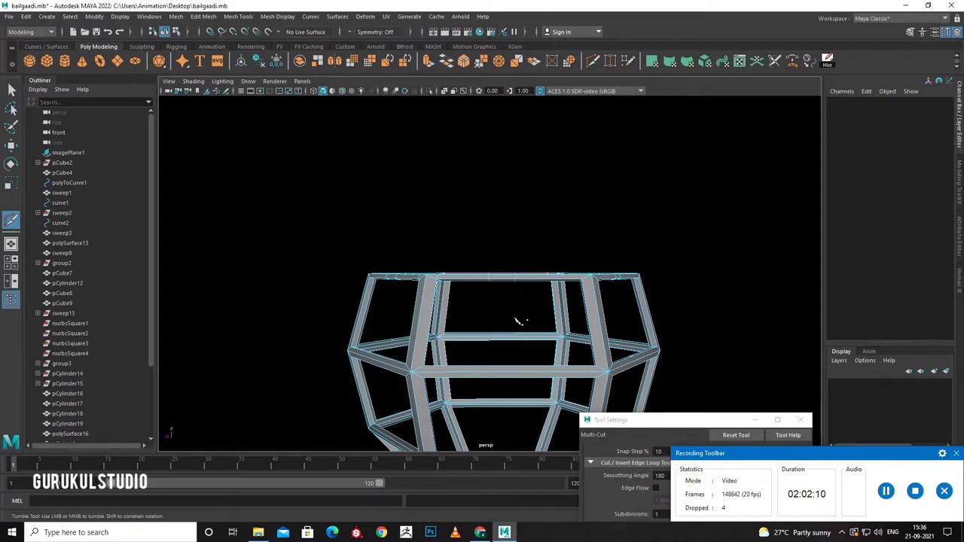
{"action": "left_click_drag", "start_coordinate": [517, 322], "coordinate": [510, 351], "text": "alt"}
Extrude the cage's top faces into short prongs (Local Translate Z 0.239), then return to object mode.
{"action": "key", "text": "w"}
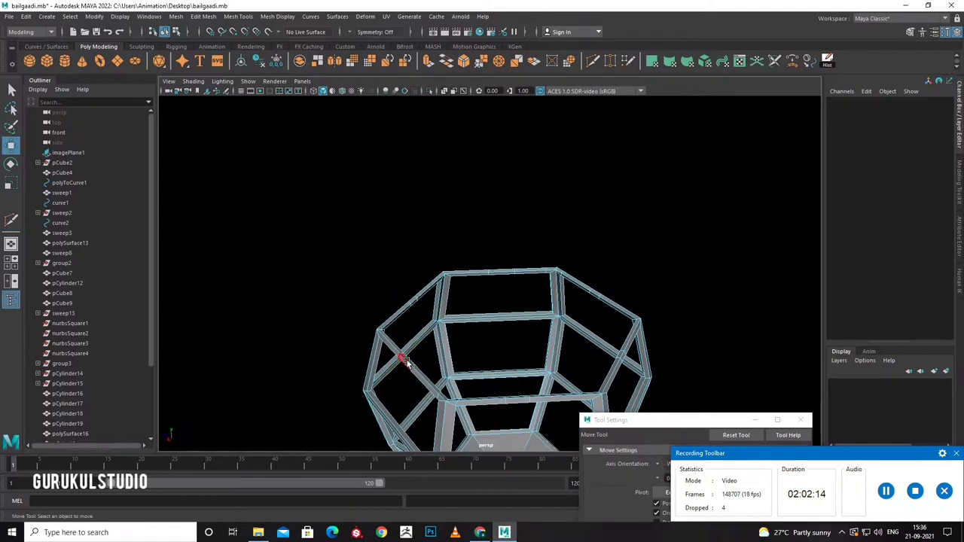
{"action": "left_click", "coordinate": [407, 362]}
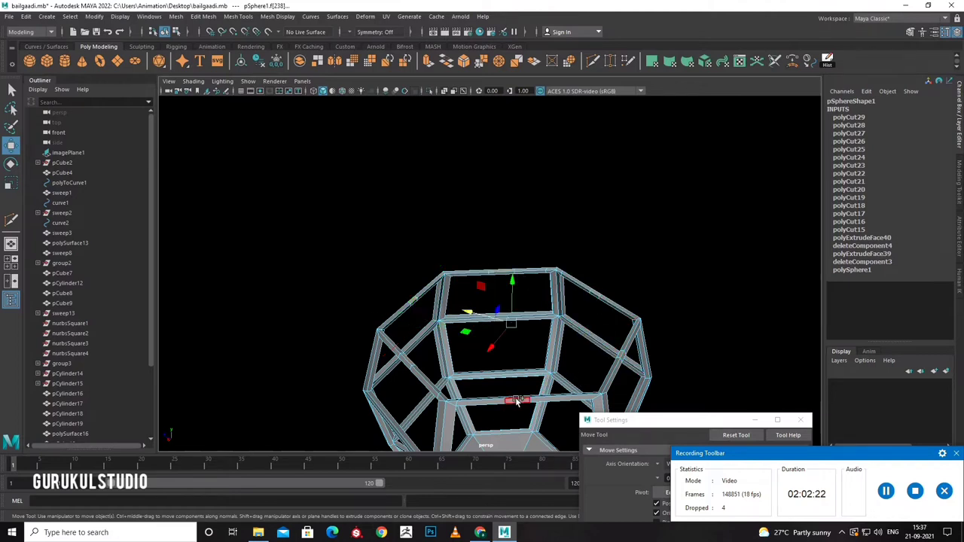
{"action": "key", "text": "ctrl+e"}
{"action": "left_click_drag", "start_coordinate": [416, 279], "coordinate": [457, 125]}
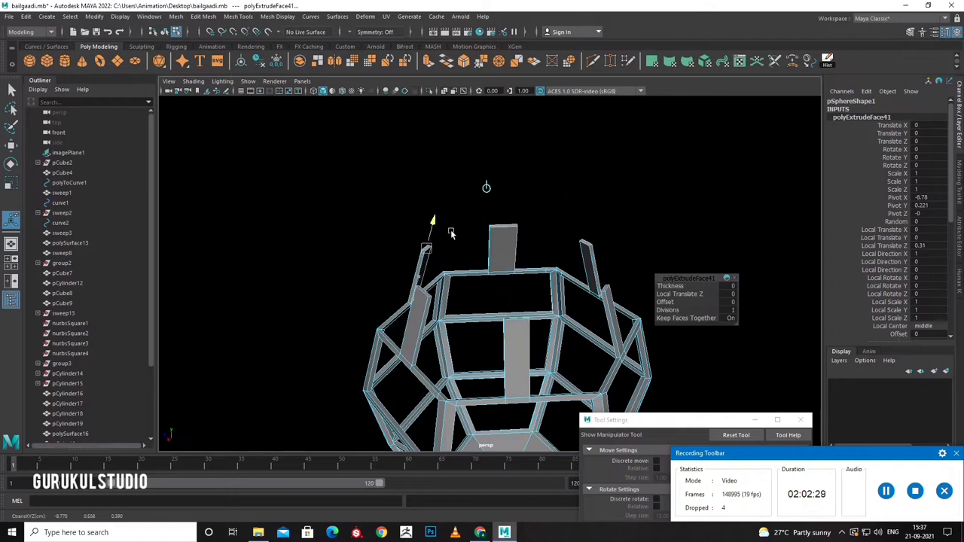
{"action": "mouse_move", "coordinate": [457, 125]}
{"action": "left_mouse_down"}
{"action": "mouse_move", "coordinate": [478, 218]}
{"action": "mouse_move", "coordinate": [457, 283]}
{"action": "left_mouse_up"}
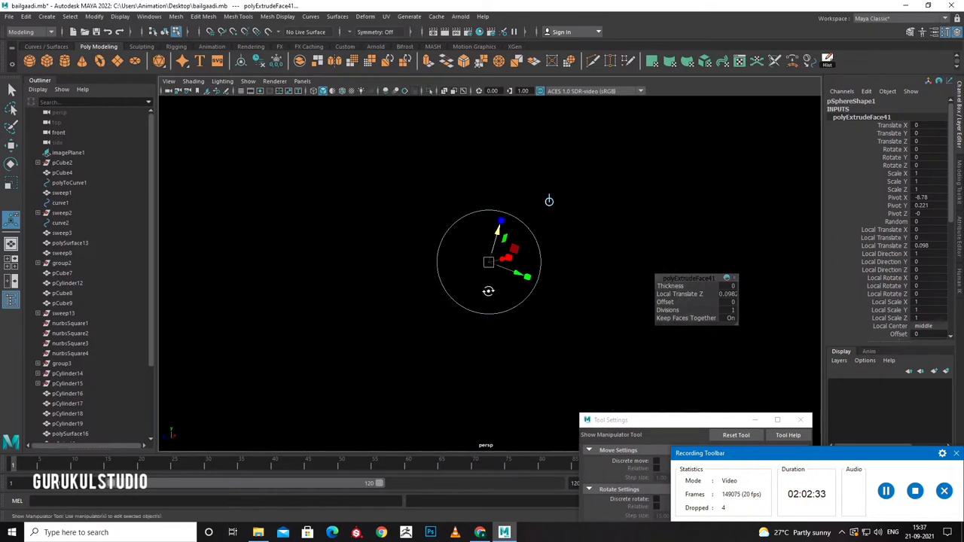
{"action": "key", "text": "space"}
{"action": "key", "text": "space"}
{"action": "scroll", "coordinate": [490, 344], "scroll_direction": "up", "scroll_amount": 4}
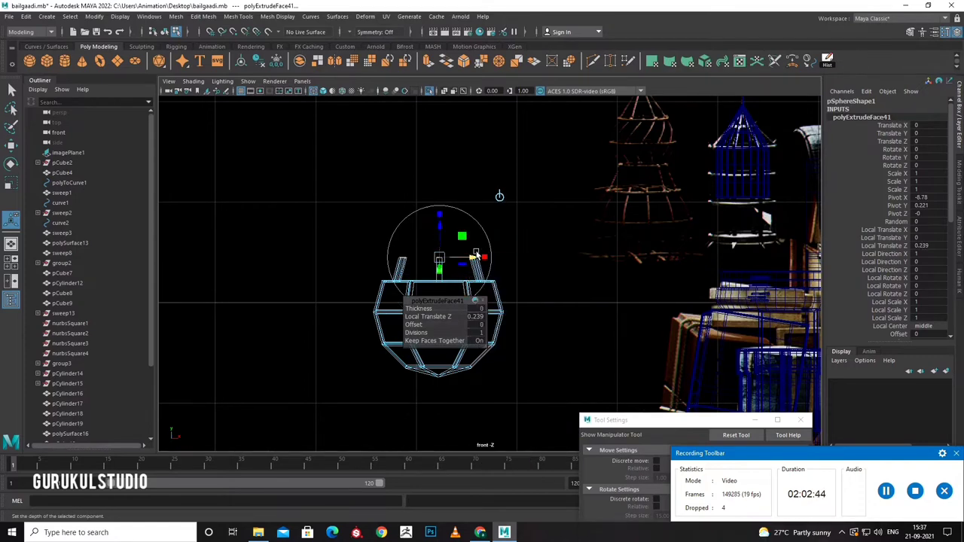
{"action": "right_click_drag", "start_coordinate": [476, 257], "coordinate": [524, 252]}
{"action": "scroll", "coordinate": [482, 260], "scroll_direction": "down", "scroll_amount": 4}
{"action": "scroll", "coordinate": [476, 268], "scroll_direction": "up", "scroll_amount": 2}
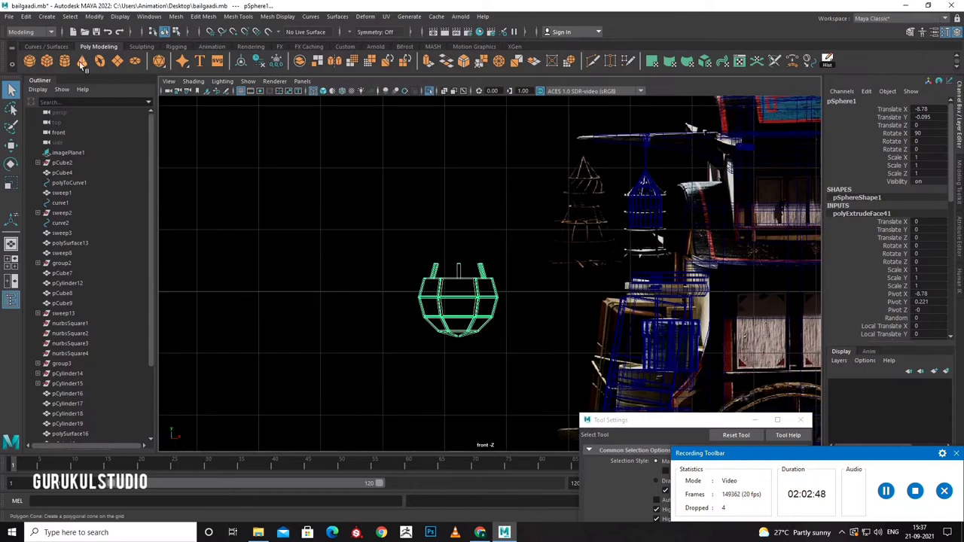
Create a second polygon sphere above the cage with Rotate X 90 and 10 subdivisions.
{"action": "left_click", "coordinate": [29, 61]}
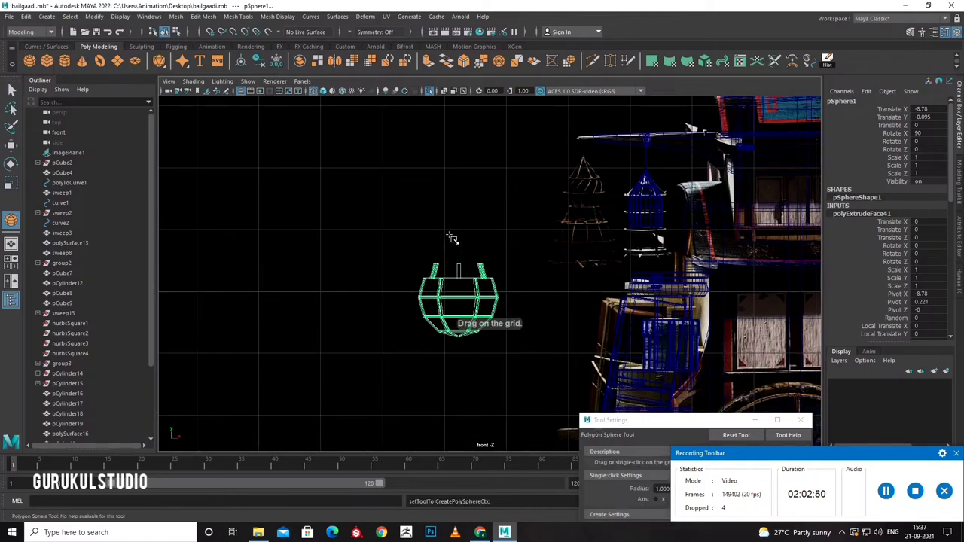
{"action": "left_click", "coordinate": [476, 261]}
{"action": "key", "text": "e"}
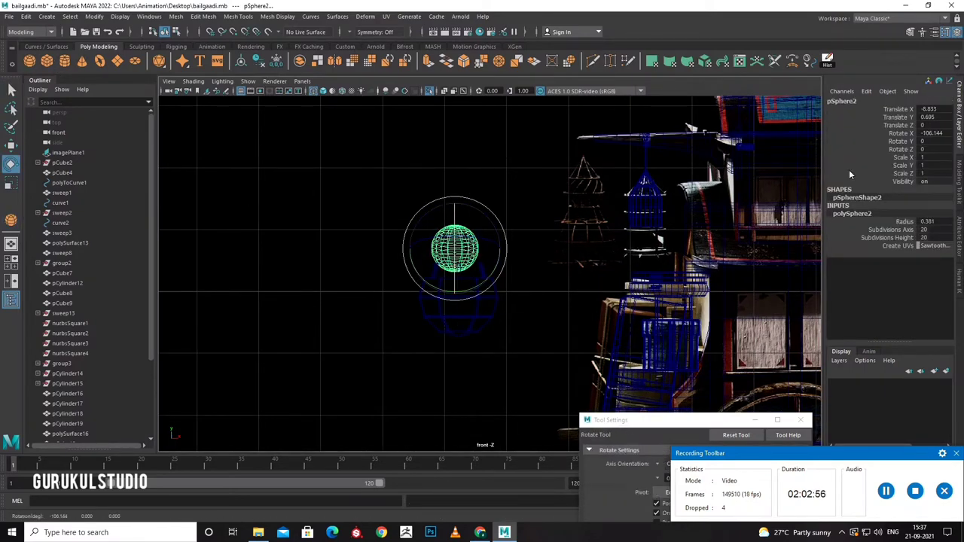
{"action": "type", "text": "0"}
{"action": "key", "text": "Return"}
{"action": "scroll", "coordinate": [501, 309], "scroll_direction": "up", "scroll_amount": 4}
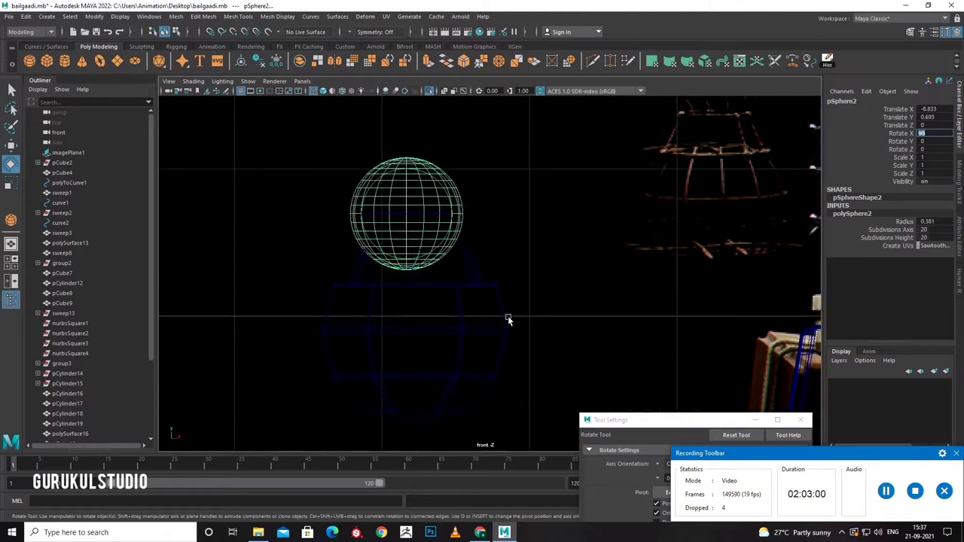
{"action": "scroll", "coordinate": [486, 295], "scroll_direction": "up", "scroll_amount": 1}
{"action": "type", "text": "10"}
{"action": "key", "text": "Return"}
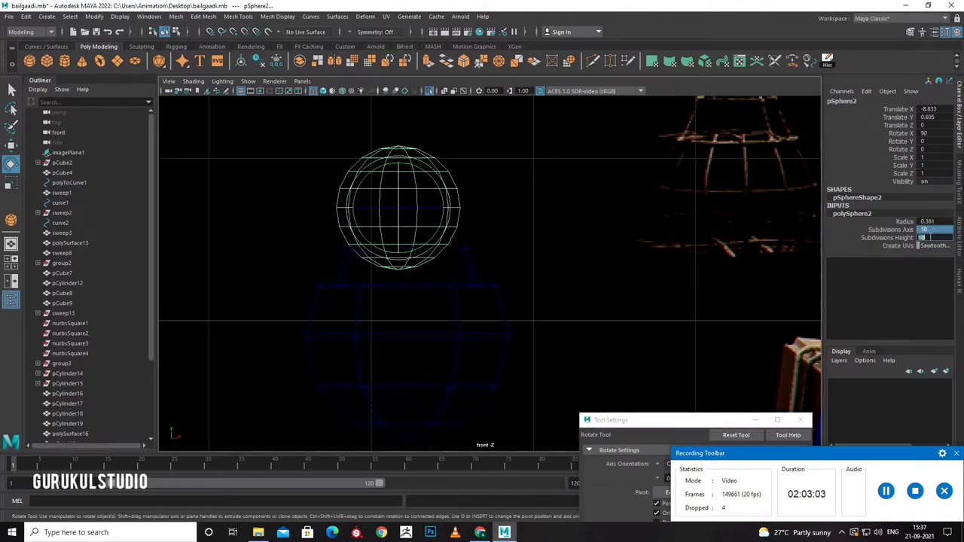
Shift the new sphere onto the cage top and scale it to about 1.458.
{"action": "left_click", "coordinate": [441, 246]}
{"action": "left_click", "coordinate": [443, 246]}
{"action": "key", "text": "w"}
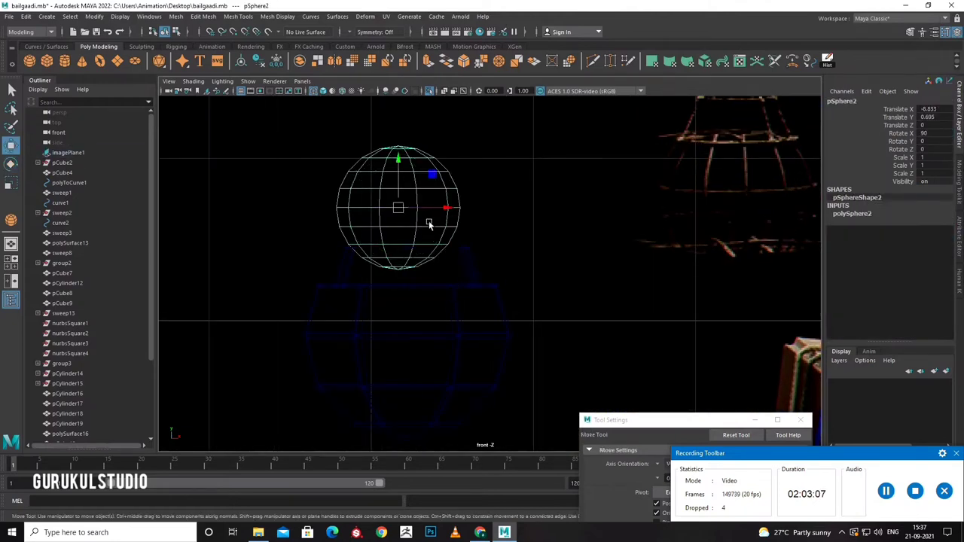
{"action": "mouse_move", "coordinate": [439, 208]}
{"action": "left_mouse_down"}
{"action": "mouse_move", "coordinate": [450, 209]}
{"action": "mouse_move", "coordinate": [409, 206]}
{"action": "mouse_move", "coordinate": [456, 217]}
{"action": "left_mouse_up"}
{"action": "key", "text": "r"}
{"action": "key", "text": "space"}
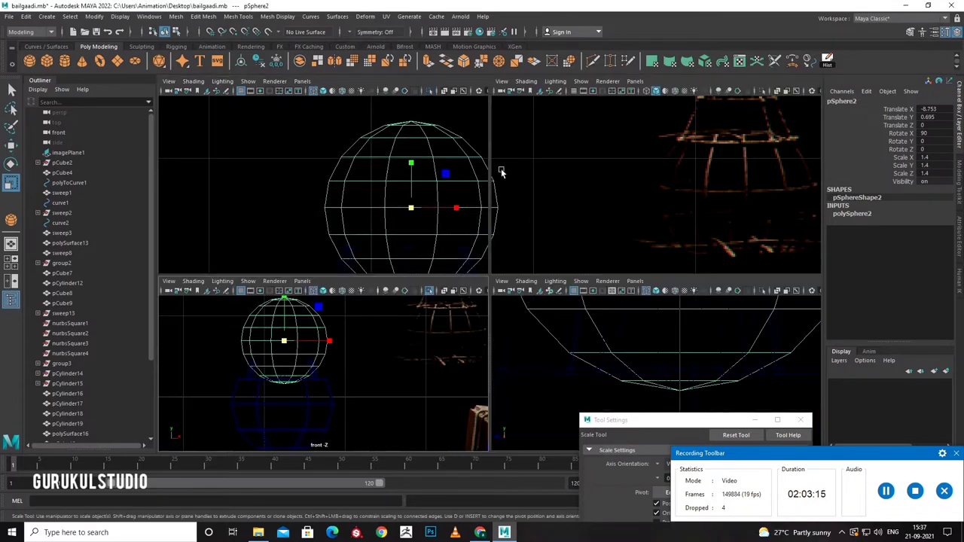
{"action": "key", "text": "space"}
{"action": "scroll", "coordinate": [538, 219], "scroll_direction": "down", "scroll_amount": 5}
{"action": "left_click_drag", "start_coordinate": [537, 219], "coordinate": [545, 327], "text": "alt"}
{"action": "scroll", "coordinate": [544, 327], "scroll_direction": "up", "scroll_amount": 5}
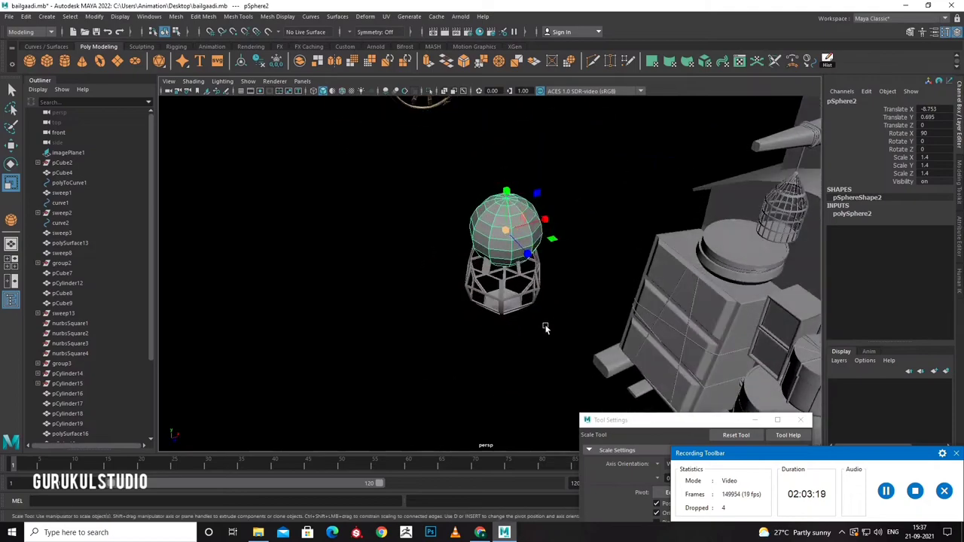
{"action": "scroll", "coordinate": [580, 276], "scroll_direction": "up", "scroll_amount": 3}
{"action": "mouse_move", "coordinate": [580, 276]}
{"action": "left_mouse_down", "text": "alt"}
{"action": "mouse_move", "coordinate": [503, 202]}
{"action": "mouse_move", "coordinate": [463, 220]}
{"action": "left_mouse_up", "text": "alt"}
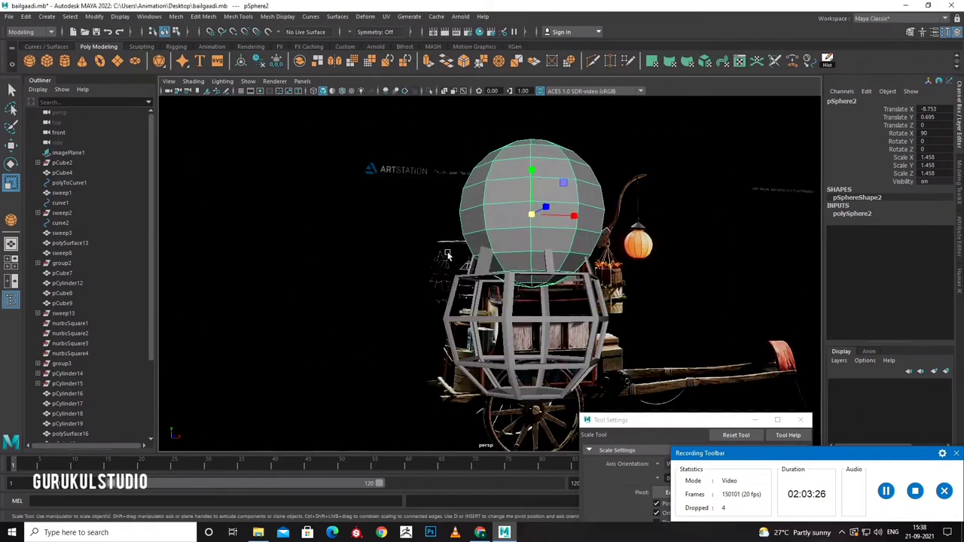
Check the sphere in the four-view layout and open its component mode menu.
{"action": "key", "text": "space"}
{"action": "key", "text": "space"}
{"action": "scroll", "coordinate": [399, 316], "scroll_direction": "down", "scroll_amount": 2}
{"action": "scroll", "coordinate": [412, 359], "scroll_direction": "down", "scroll_amount": 5}
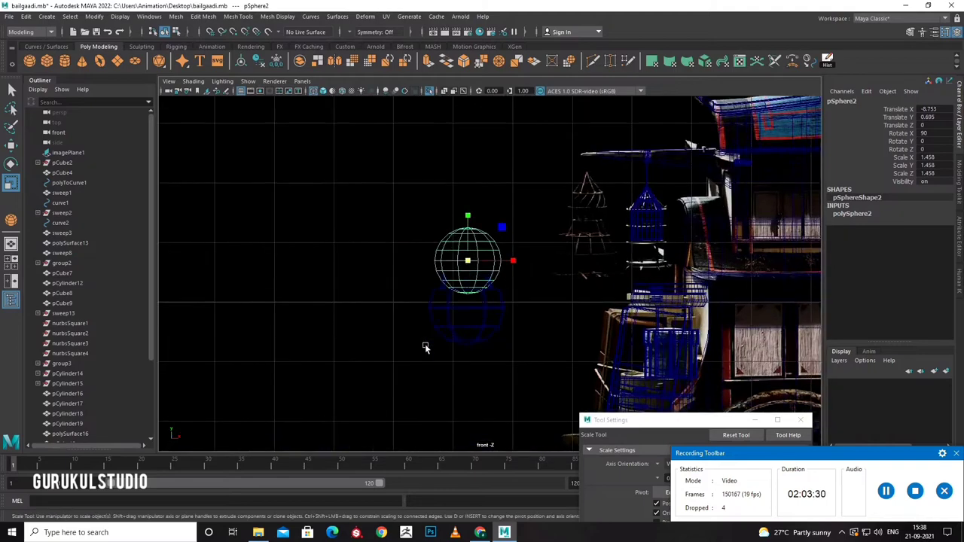
{"action": "scroll", "coordinate": [424, 344], "scroll_direction": "up", "scroll_amount": 3}
{"action": "scroll", "coordinate": [417, 333], "scroll_direction": "up", "scroll_amount": 2}
{"action": "scroll", "coordinate": [426, 332], "scroll_direction": "up", "scroll_amount": 2}
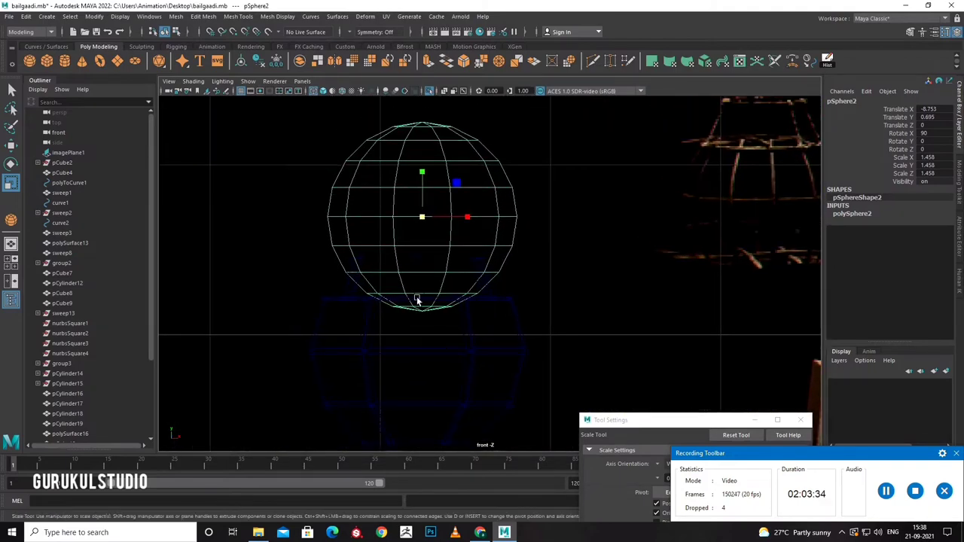
{"action": "mouse_move", "coordinate": [414, 256]}
{"action": "right_mouse_down"}
{"action": "mouse_move", "coordinate": [393, 281]}
{"action": "mouse_move", "coordinate": [404, 281]}
{"action": "right_mouse_up"}
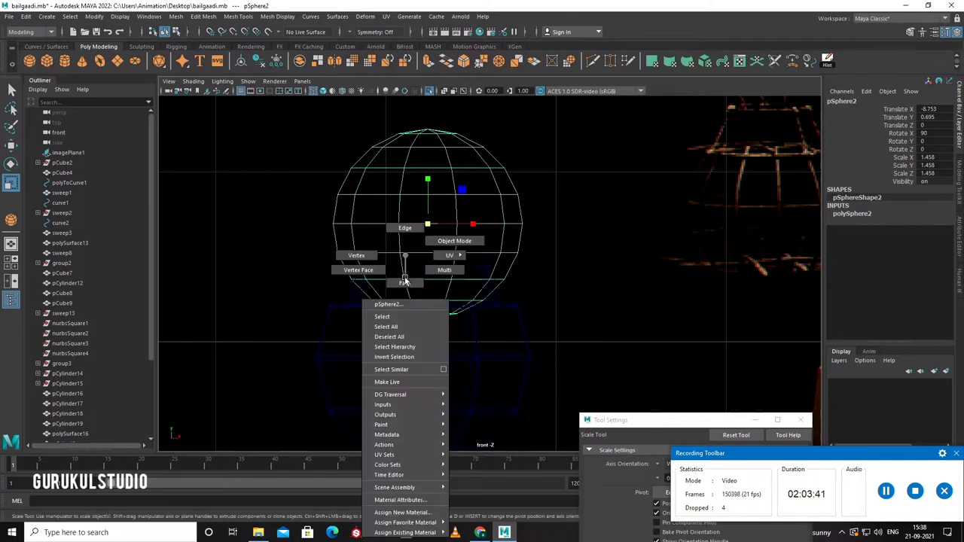
Delete the sphere's bottom and top cap faces in front view, then undo to restart.
{"action": "left_click_drag", "start_coordinate": [322, 273], "coordinate": [585, 337]}
{"action": "key", "text": "Delete"}
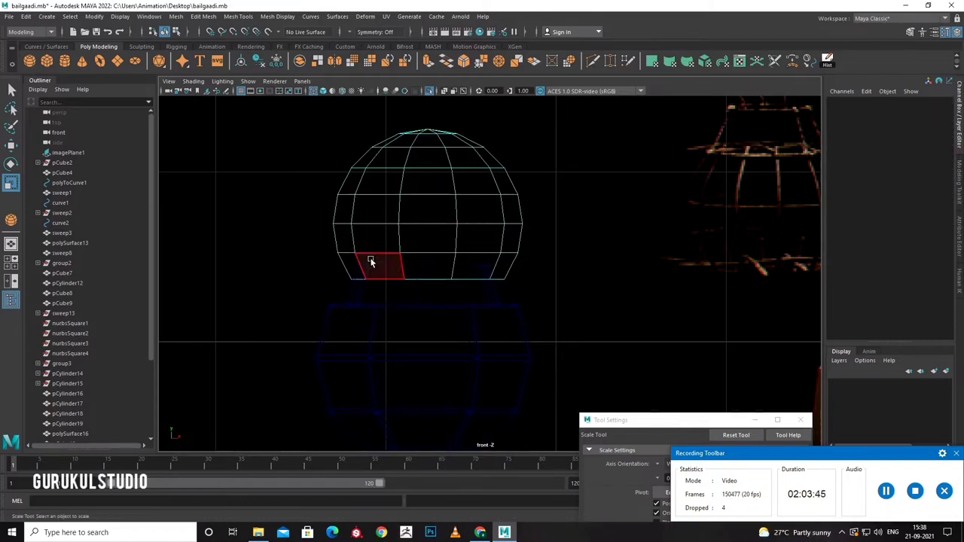
{"action": "mouse_move", "coordinate": [497, 280]}
{"action": "middle_mouse_down", "text": "alt"}
{"action": "mouse_move", "coordinate": [495, 364]}
{"action": "mouse_move", "coordinate": [482, 396]}
{"action": "middle_mouse_up", "text": "alt"}
{"action": "left_click_drag", "start_coordinate": [344, 228], "coordinate": [485, 257]}
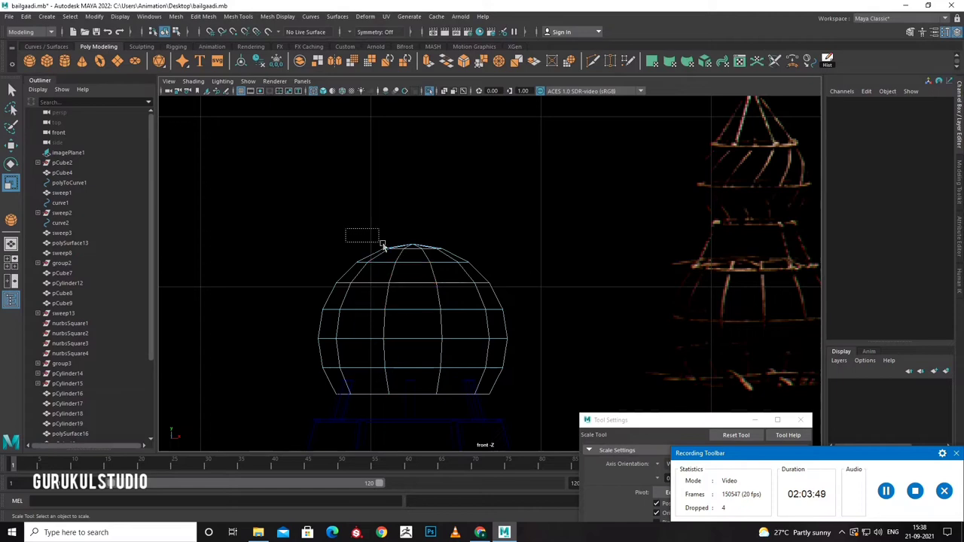
{"action": "key", "text": "Delete"}
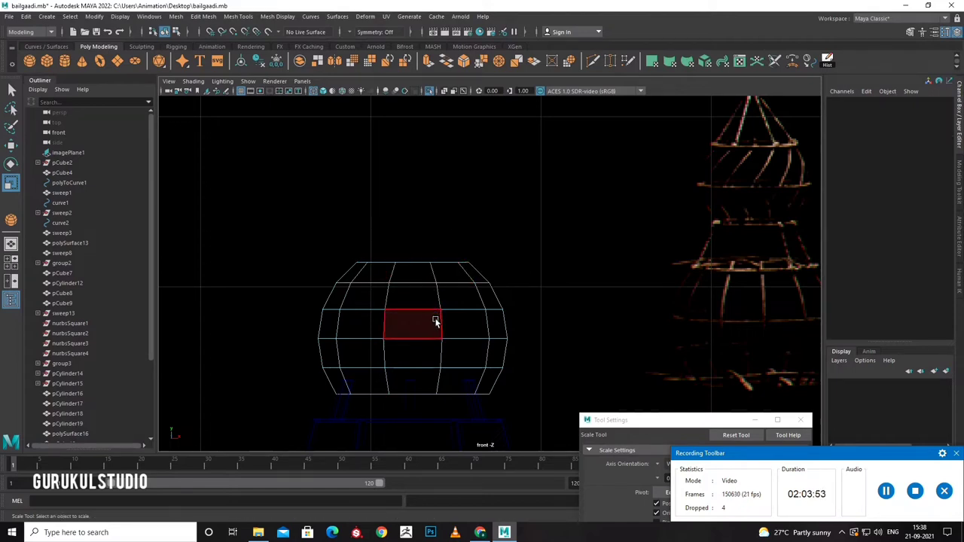
{"action": "right_click_drag", "start_coordinate": [435, 311], "coordinate": [432, 224]}
{"action": "double_click", "coordinate": [413, 338]}
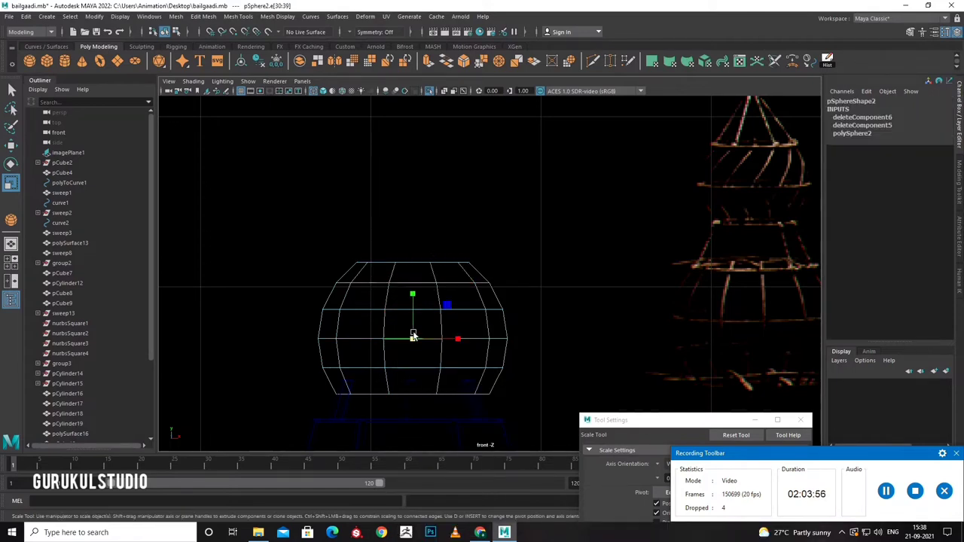
{"action": "key", "text": "w"}
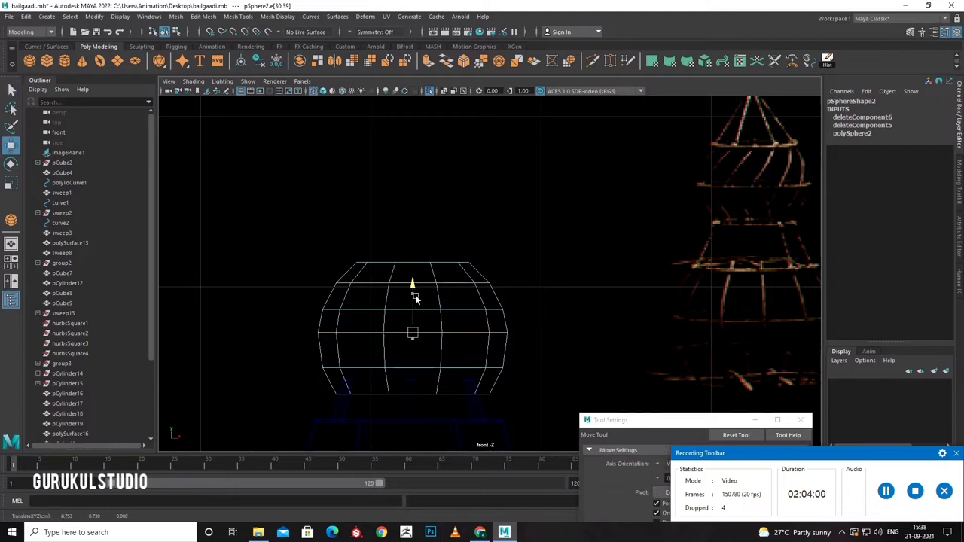
{"action": "key", "text": "ctrl+z"}
{"action": "key", "text": "ctrl+z"}
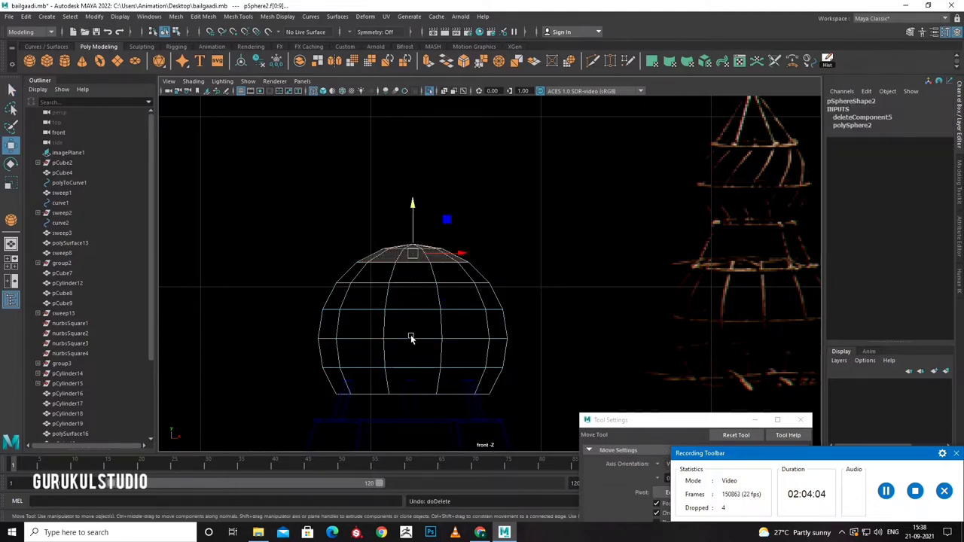
{"action": "key", "text": "ctrl+z"}
{"action": "key", "text": "ctrl+z"}
Remove the second sphere's bottom and top cap faces again.
{"action": "left_click_drag", "start_coordinate": [411, 446], "coordinate": [475, 460]}
{"action": "key", "text": "Delete"}
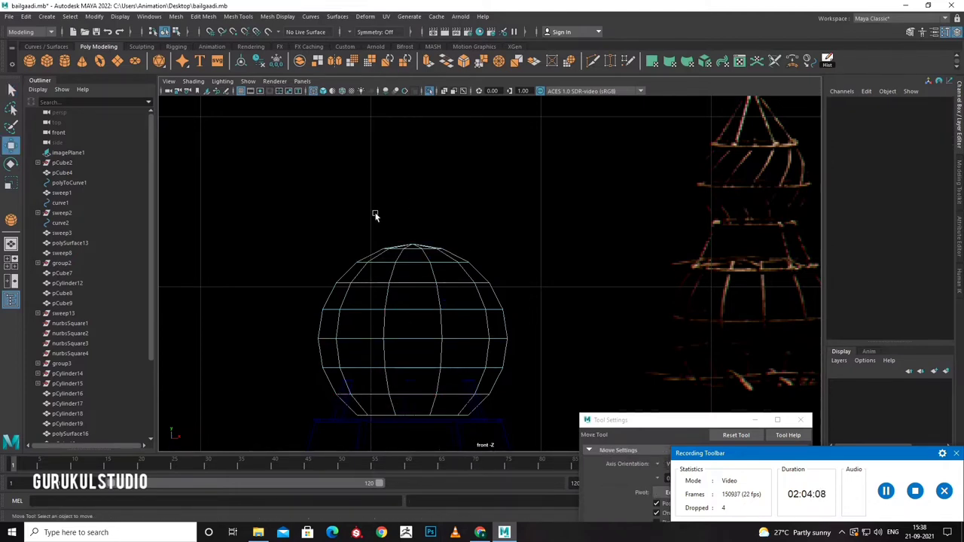
{"action": "left_click_drag", "start_coordinate": [455, 256], "coordinate": [455, 257]}
{"action": "key", "text": "Delete"}
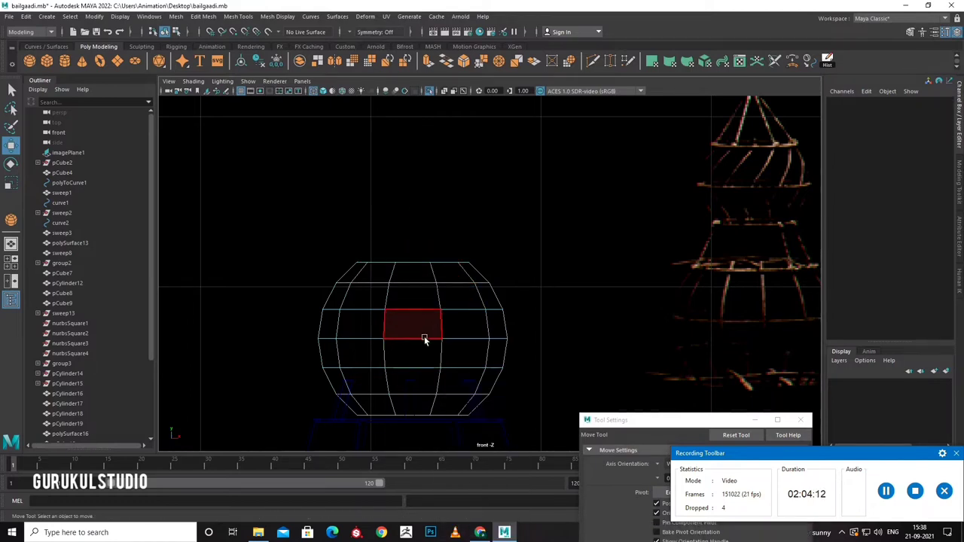
Twist the sphere's middle band slightly with the Rotate tool, retrying after an unwanted pinch.
{"action": "left_click", "coordinate": [423, 341]}
{"action": "key", "text": "e"}
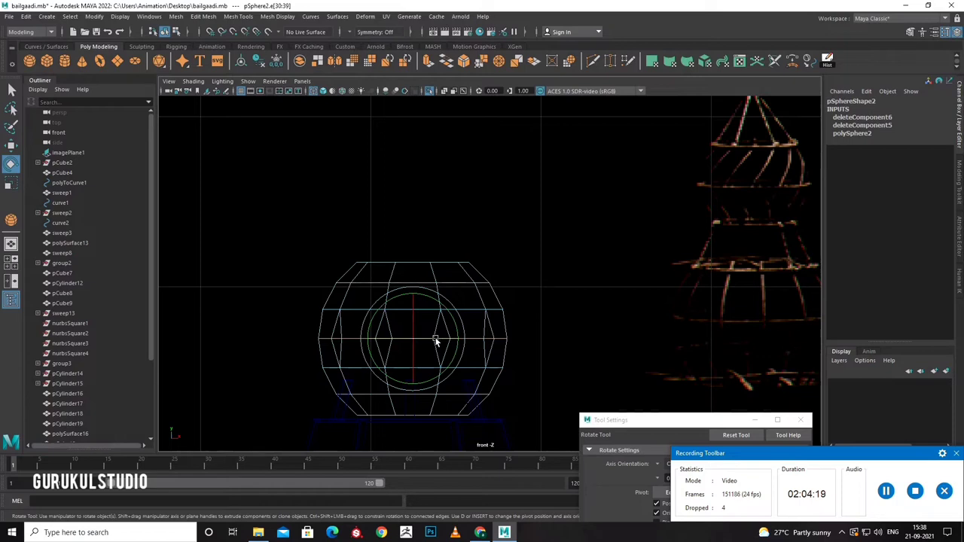
{"action": "key", "text": "ctrl+z"}
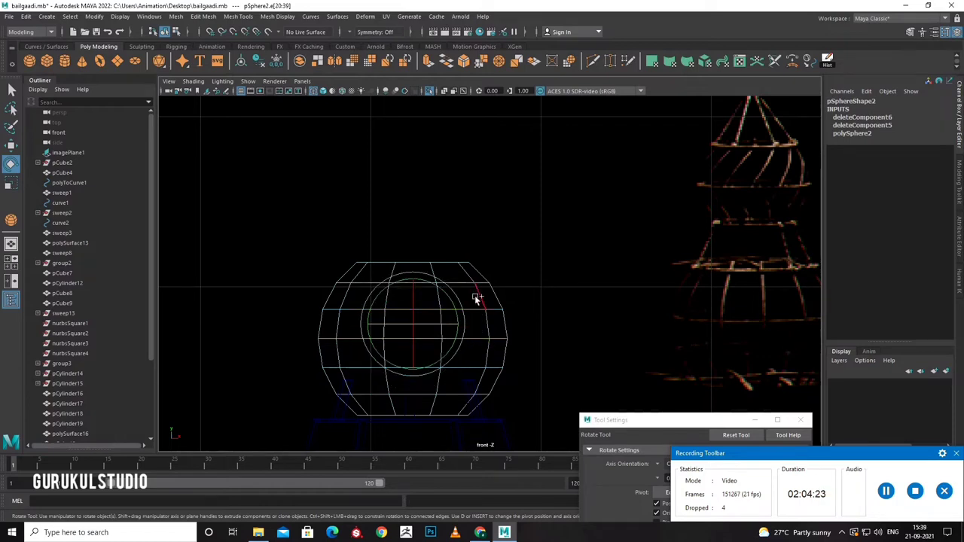
{"action": "key", "text": "ctrl+z"}
{"action": "left_click", "coordinate": [478, 367]}
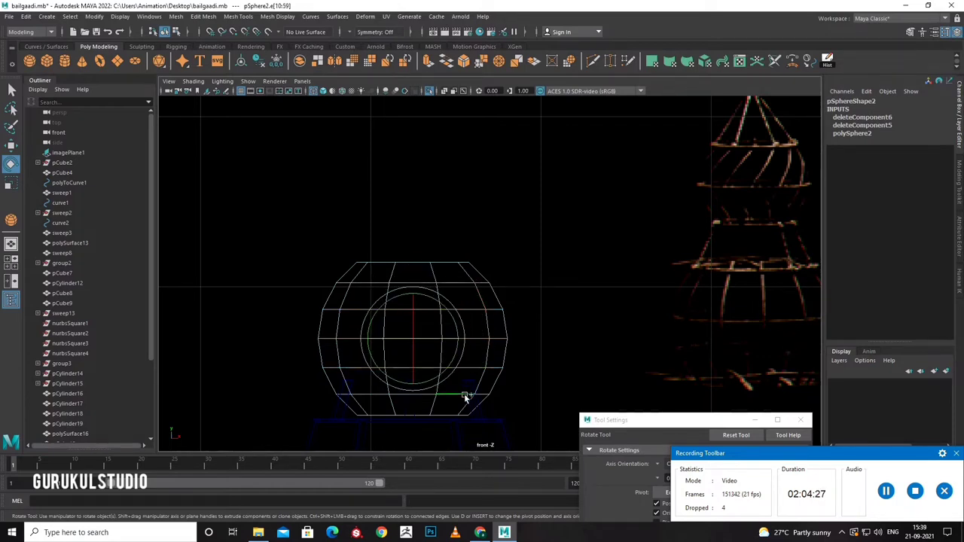
{"action": "mouse_move", "coordinate": [439, 341]}
{"action": "left_mouse_down"}
{"action": "mouse_move", "coordinate": [431, 345]}
{"action": "mouse_move", "coordinate": [437, 350]}
{"action": "left_mouse_up"}
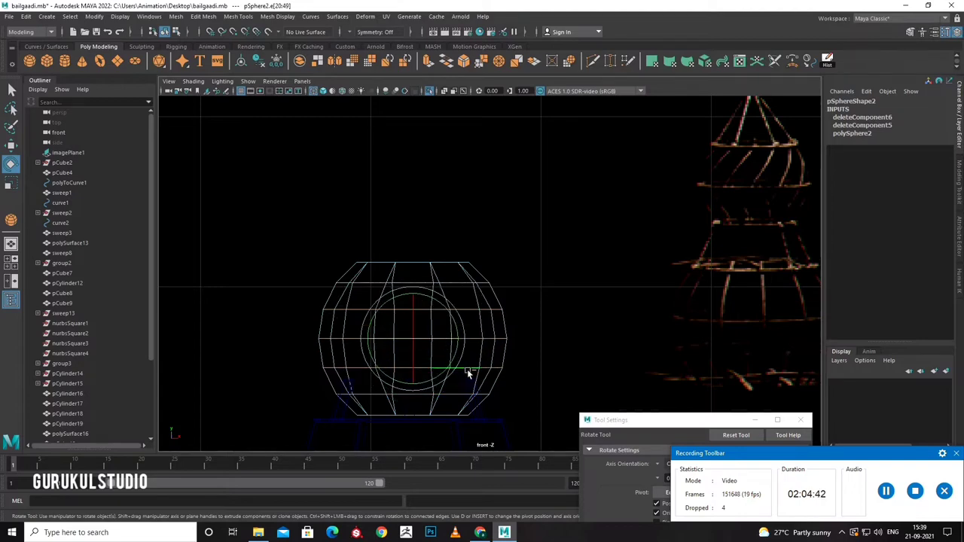
{"action": "left_click_drag", "start_coordinate": [466, 373], "coordinate": [459, 326]}
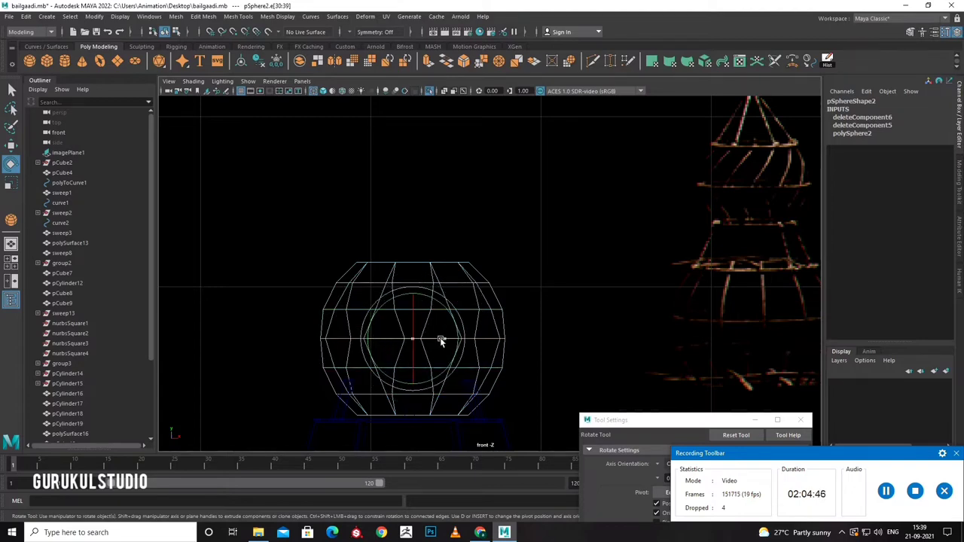
Switch to perspective and orbit to view the open globe above the cart.
{"action": "key", "text": "space"}
{"action": "key", "text": "space"}
{"action": "mouse_move", "coordinate": [571, 281]}
{"action": "left_mouse_down", "text": "alt"}
{"action": "mouse_move", "coordinate": [613, 276]}
{"action": "mouse_move", "coordinate": [564, 193]}
{"action": "left_mouse_up", "text": "alt"}
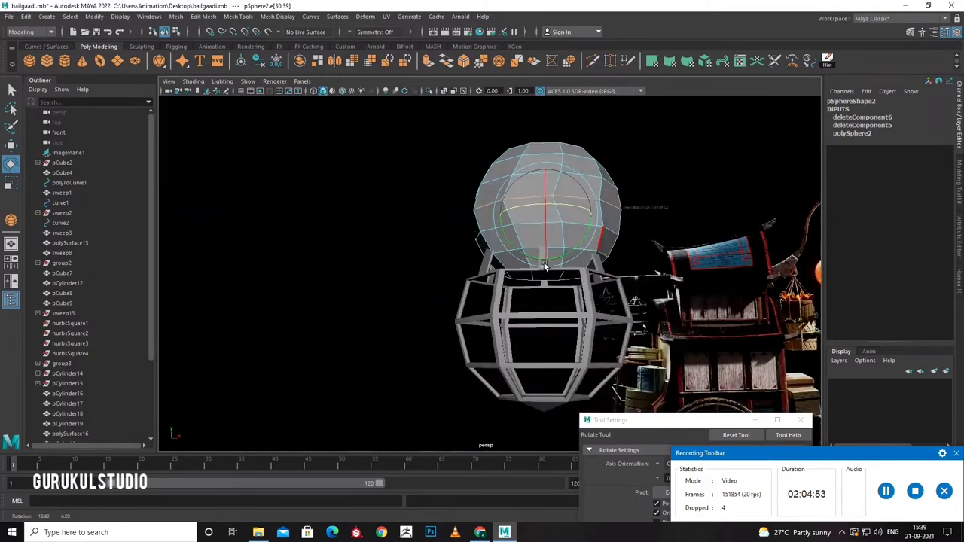
{"action": "right_click_drag", "start_coordinate": [564, 192], "coordinate": [552, 230]}
Extrude the sphere's faces separately into shrunken insets, then extrude the frame into thick lattice bars.
{"action": "left_click", "coordinate": [552, 231]}
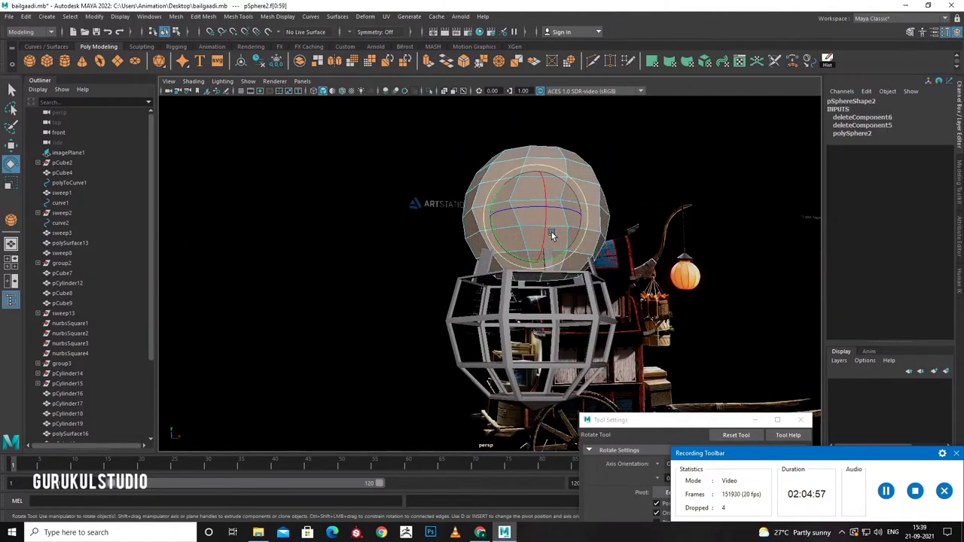
{"action": "key", "text": "ctrl+e"}
{"action": "left_click", "coordinate": [712, 316]}
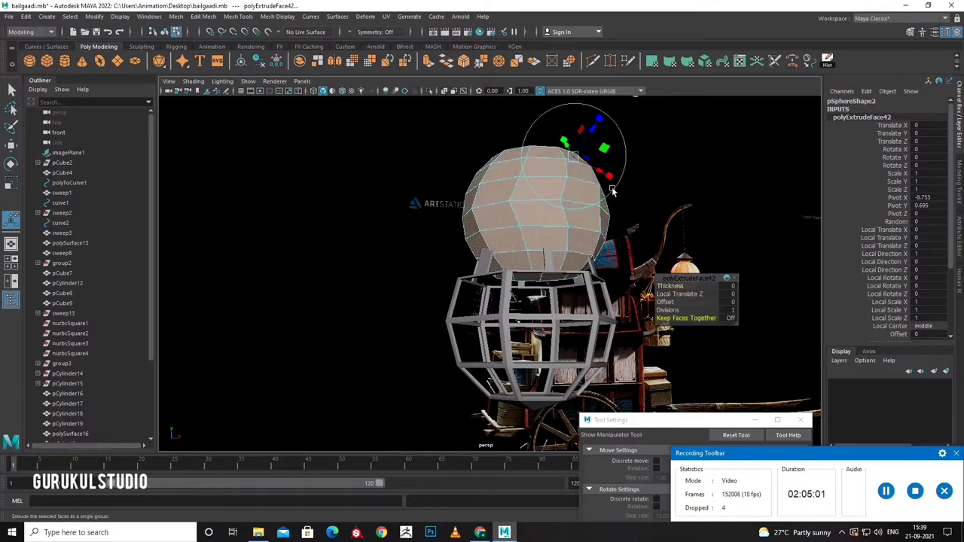
{"action": "left_click_drag", "start_coordinate": [578, 162], "coordinate": [571, 162]}
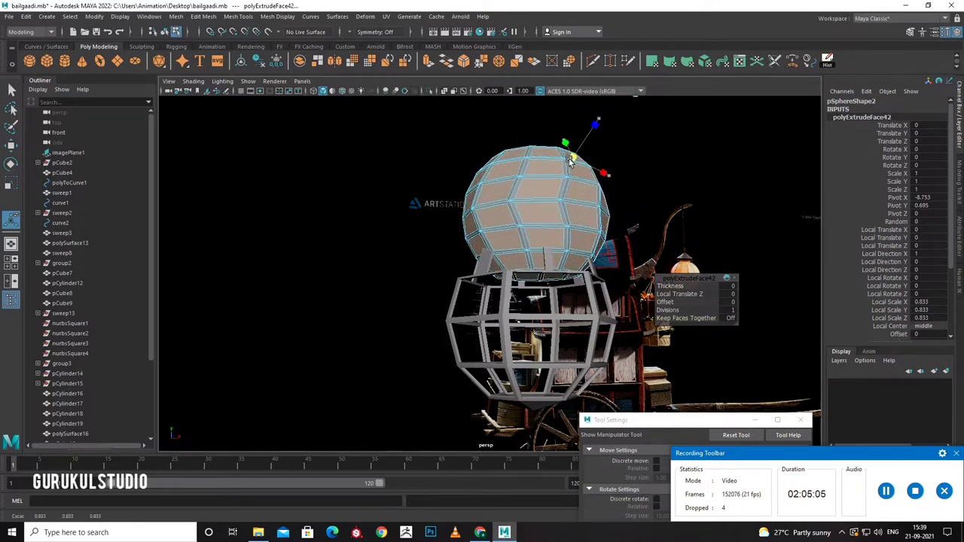
{"action": "right_click_drag", "start_coordinate": [573, 181], "coordinate": [563, 215]}
{"action": "key", "text": "ctrl+e"}
{"action": "left_click_drag", "start_coordinate": [563, 214], "coordinate": [527, 268], "text": "alt"}
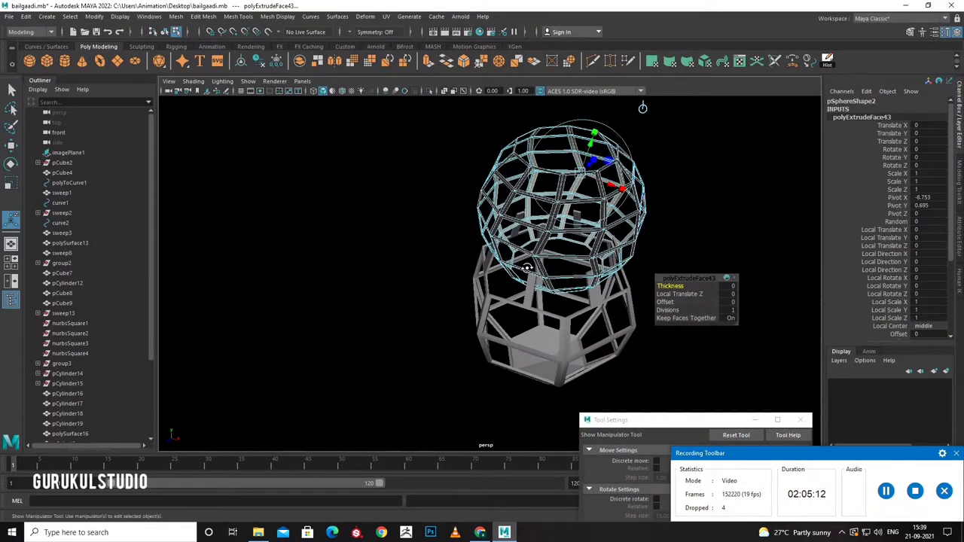
{"action": "left_click_drag", "start_coordinate": [595, 179], "coordinate": [594, 167]}
{"action": "key", "text": "q"}
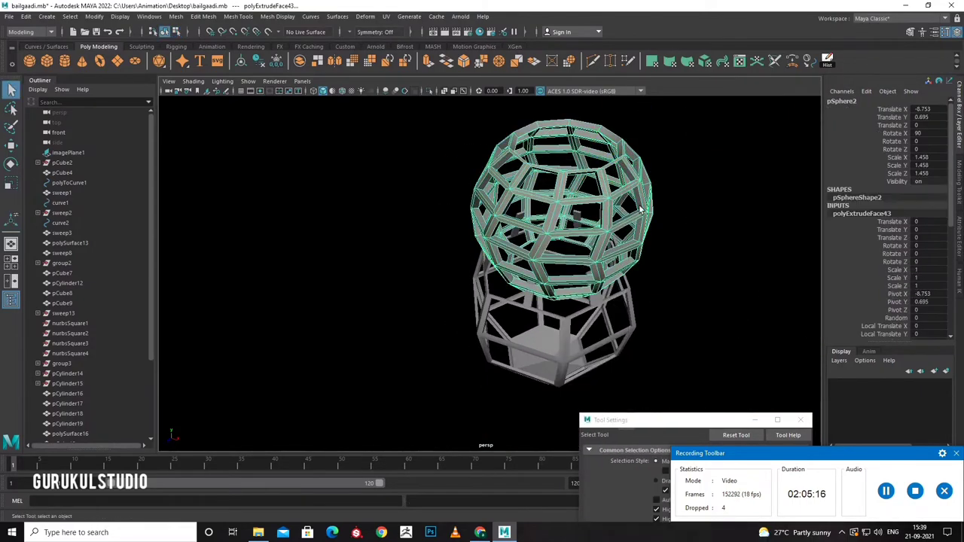
{"action": "left_click", "coordinate": [652, 271]}
{"action": "scroll", "coordinate": [538, 295], "scroll_direction": "up", "scroll_amount": 5}
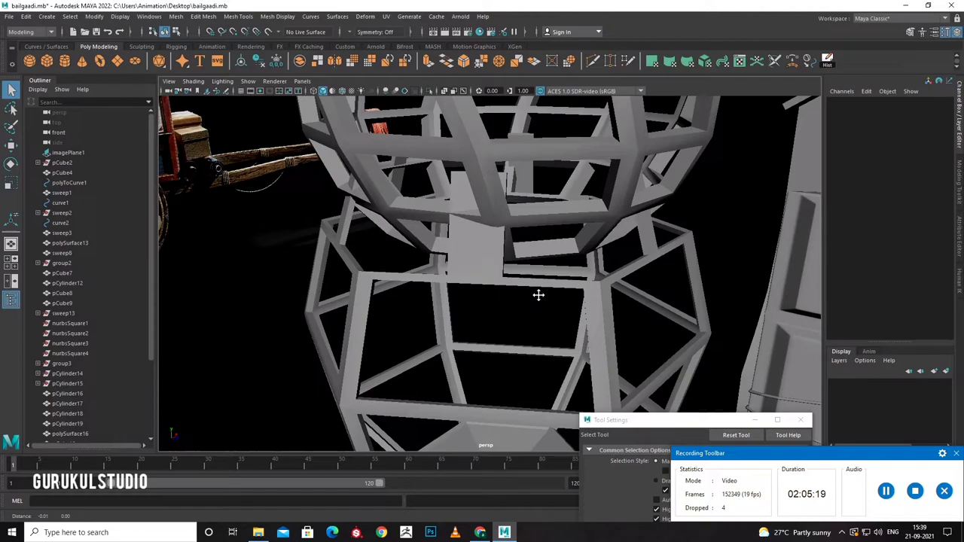
Select the lower cage's top vertices and move them up toward the lattice sphere.
{"action": "left_click_drag", "start_coordinate": [538, 295], "coordinate": [552, 270], "text": "alt"}
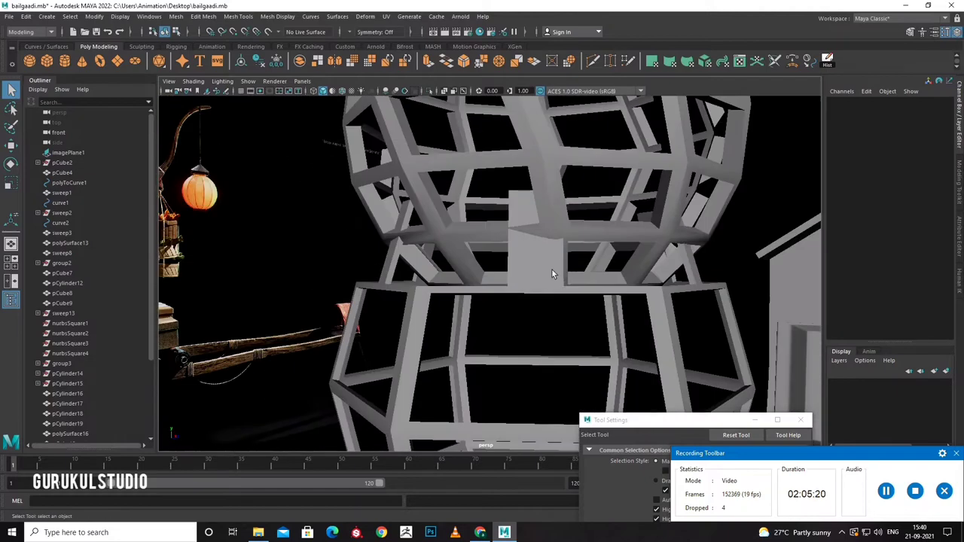
{"action": "left_click", "coordinate": [522, 197]}
{"action": "mouse_move", "coordinate": [580, 222]}
{"action": "left_mouse_down", "text": "alt"}
{"action": "mouse_move", "coordinate": [527, 196]}
{"action": "mouse_move", "coordinate": [488, 160]}
{"action": "mouse_move", "coordinate": [500, 210]}
{"action": "left_mouse_up", "text": "alt"}
{"action": "key", "text": "w"}
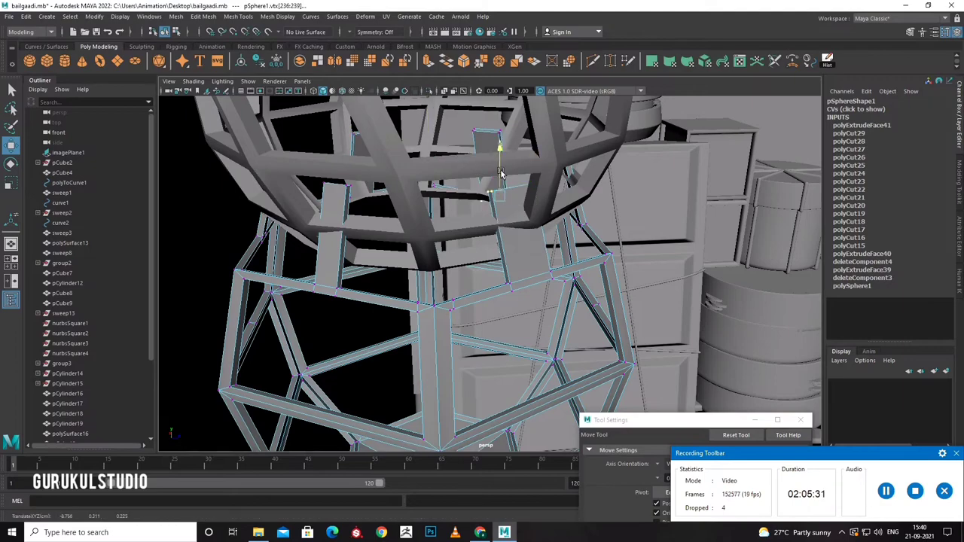
{"action": "left_click", "coordinate": [482, 206]}
{"action": "mouse_move", "coordinate": [482, 207]}
{"action": "left_mouse_down", "text": "alt"}
{"action": "mouse_move", "coordinate": [435, 213]}
{"action": "mouse_move", "coordinate": [488, 195]}
{"action": "left_mouse_up", "text": "alt"}
{"action": "mouse_move", "coordinate": [561, 226]}
{"action": "left_mouse_down", "text": "alt"}
{"action": "mouse_move", "coordinate": [527, 203]}
{"action": "mouse_move", "coordinate": [508, 217]}
{"action": "mouse_move", "coordinate": [585, 240]}
{"action": "mouse_move", "coordinate": [534, 194]}
{"action": "left_mouse_up", "text": "alt"}
{"action": "left_click", "coordinate": [527, 203]}
{"action": "mouse_move", "coordinate": [513, 238]}
{"action": "left_mouse_down", "text": "alt"}
{"action": "mouse_move", "coordinate": [604, 268]}
{"action": "mouse_move", "coordinate": [619, 143]}
{"action": "mouse_move", "coordinate": [516, 296]}
{"action": "mouse_move", "coordinate": [535, 226]}
{"action": "left_mouse_up", "text": "alt"}
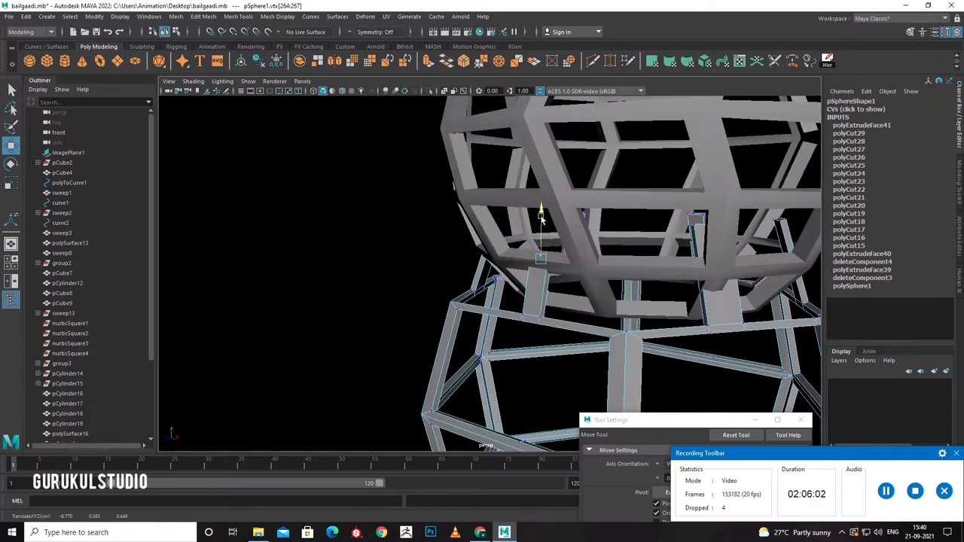
{"action": "mouse_move", "coordinate": [550, 286]}
{"action": "left_mouse_down", "text": "alt"}
{"action": "mouse_move", "coordinate": [387, 215]}
{"action": "mouse_move", "coordinate": [485, 190]}
{"action": "mouse_move", "coordinate": [539, 203]}
{"action": "mouse_move", "coordinate": [437, 249]}
{"action": "left_mouse_up", "text": "alt"}
Adjust the vertices where the two cages meet, then review both tiers together.
{"action": "mouse_move", "coordinate": [397, 130]}
{"action": "left_mouse_down"}
{"action": "mouse_move", "coordinate": [451, 166]}
{"action": "mouse_move", "coordinate": [445, 309]}
{"action": "left_mouse_up"}
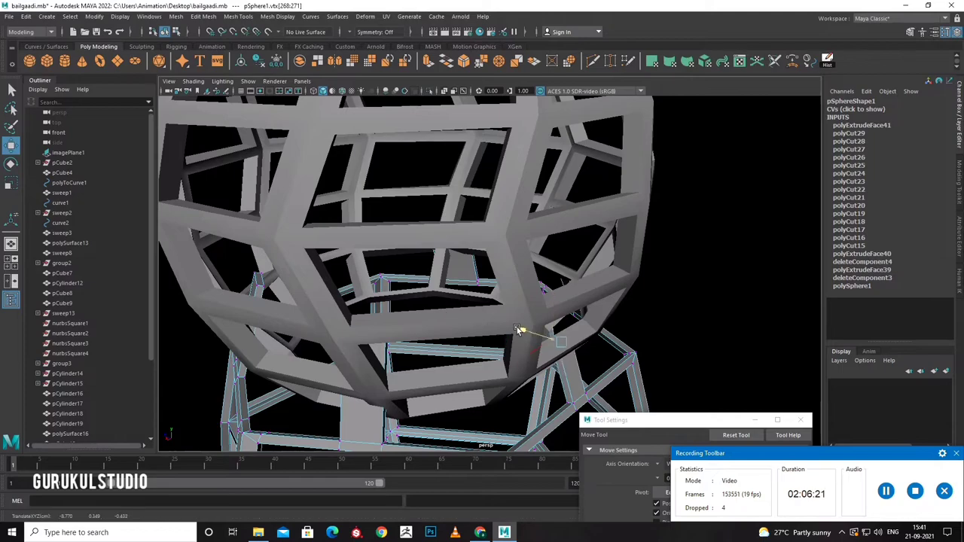
{"action": "mouse_move", "coordinate": [523, 332]}
{"action": "left_mouse_down", "text": "alt"}
{"action": "mouse_move", "coordinate": [492, 208]}
{"action": "mouse_move", "coordinate": [505, 166]}
{"action": "left_mouse_up", "text": "alt"}
{"action": "mouse_move", "coordinate": [505, 165]}
{"action": "left_mouse_down"}
{"action": "mouse_move", "coordinate": [603, 249]}
{"action": "mouse_move", "coordinate": [640, 252]}
{"action": "mouse_move", "coordinate": [677, 284]}
{"action": "left_mouse_up"}
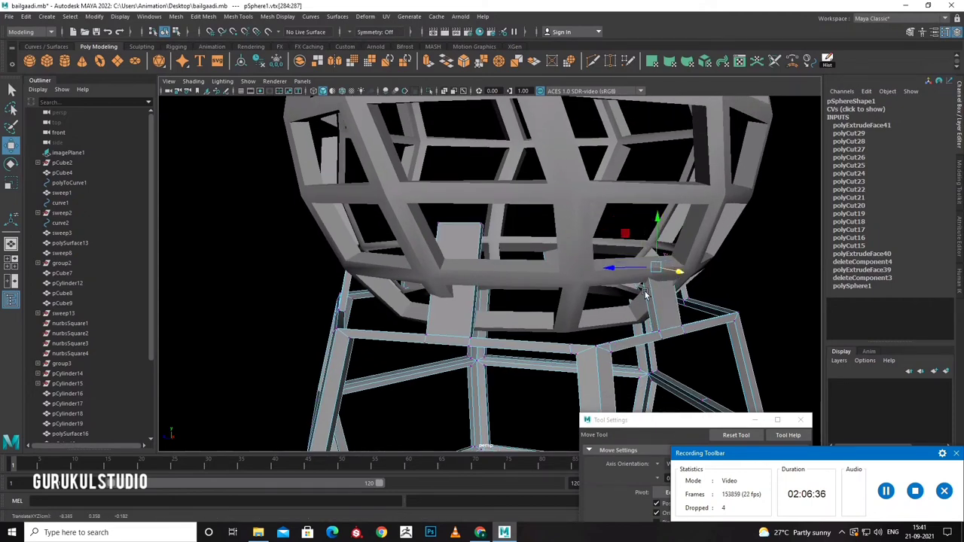
{"action": "mouse_move", "coordinate": [426, 197]}
{"action": "left_mouse_down"}
{"action": "mouse_move", "coordinate": [464, 215]}
{"action": "mouse_move", "coordinate": [486, 246]}
{"action": "mouse_move", "coordinate": [429, 186]}
{"action": "mouse_move", "coordinate": [421, 194]}
{"action": "left_mouse_up"}
{"action": "left_click_drag", "start_coordinate": [422, 227], "coordinate": [335, 295], "text": "alt"}
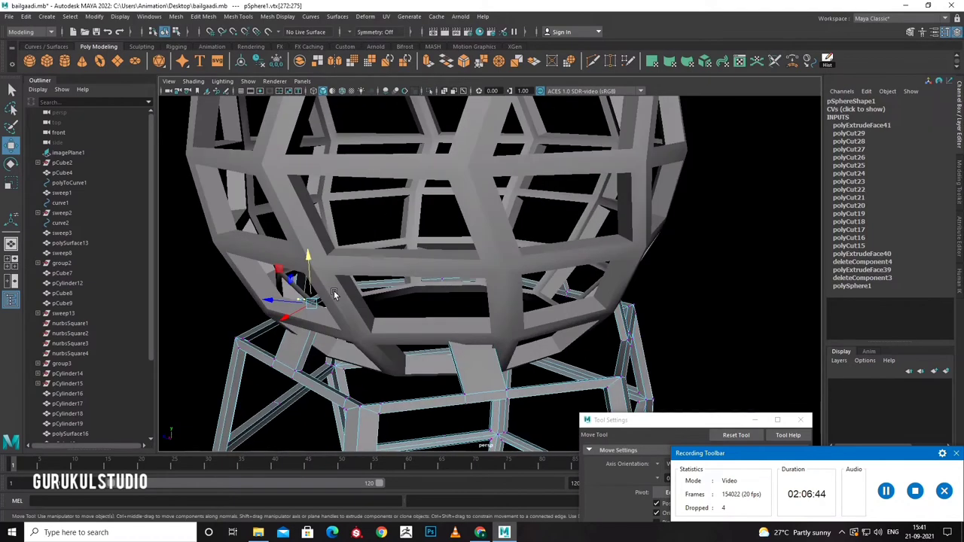
{"action": "scroll", "coordinate": [517, 213], "scroll_direction": "down", "scroll_amount": 6}
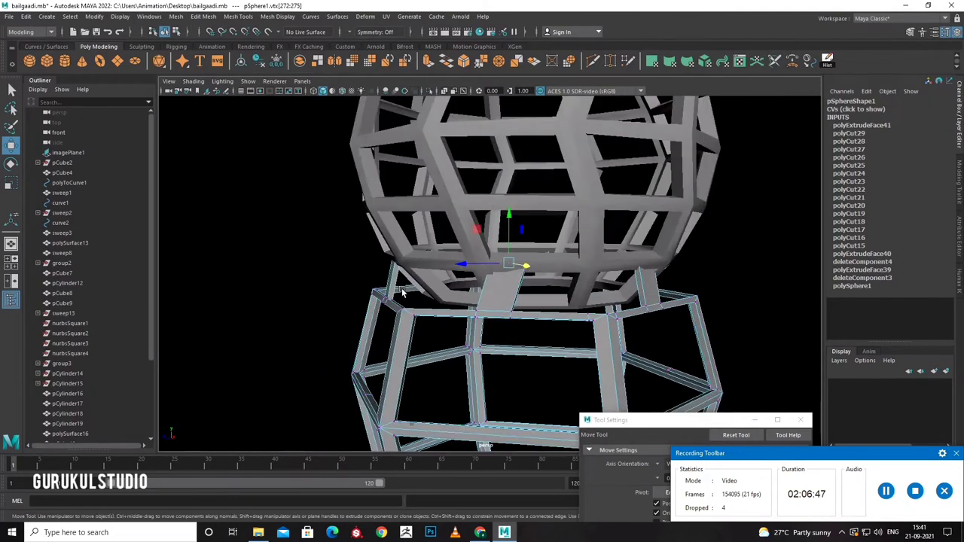
{"action": "mouse_move", "coordinate": [719, 238]}
{"action": "left_mouse_down", "text": "alt"}
{"action": "mouse_move", "coordinate": [592, 278]}
{"action": "mouse_move", "coordinate": [652, 278]}
{"action": "mouse_move", "coordinate": [572, 293]}
{"action": "mouse_move", "coordinate": [555, 372]}
{"action": "mouse_move", "coordinate": [491, 351]}
{"action": "left_mouse_up", "text": "alt"}
{"action": "scroll", "coordinate": [572, 298], "scroll_direction": "up", "scroll_amount": 3}
{"action": "left_click", "coordinate": [491, 351]}
{"action": "scroll", "coordinate": [467, 353], "scroll_direction": "up", "scroll_amount": 3}
{"action": "scroll", "coordinate": [499, 333], "scroll_direction": "up", "scroll_amount": 2}
Extrude a top bar face of pSphere2 upward 0.275 into a stem and return to object mode.
{"action": "mouse_move", "coordinate": [414, 271]}
{"action": "right_mouse_down"}
{"action": "mouse_move", "coordinate": [437, 241]}
{"action": "mouse_move", "coordinate": [435, 264]}
{"action": "right_mouse_up"}
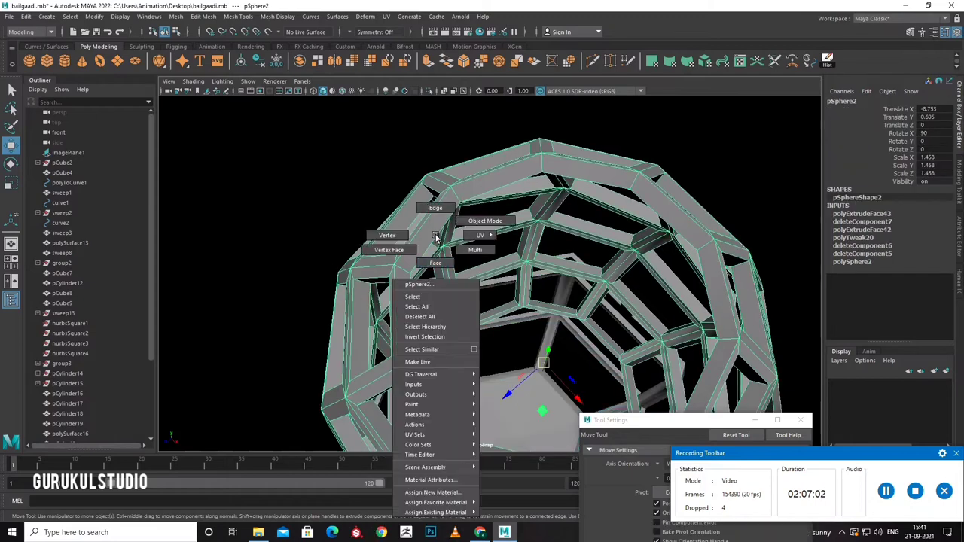
{"action": "left_click", "coordinate": [399, 315]}
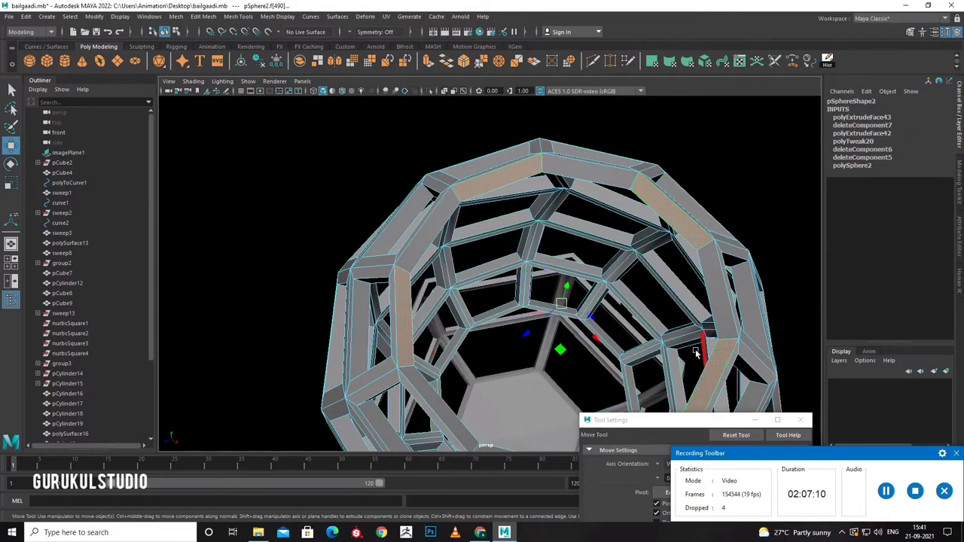
{"action": "mouse_move", "coordinate": [697, 354]}
{"action": "left_mouse_down", "text": "alt"}
{"action": "mouse_move", "coordinate": [584, 378]}
{"action": "mouse_move", "coordinate": [545, 367]}
{"action": "mouse_move", "coordinate": [561, 354]}
{"action": "mouse_move", "coordinate": [549, 258]}
{"action": "mouse_move", "coordinate": [515, 411]}
{"action": "left_mouse_up", "text": "alt"}
{"action": "left_click", "coordinate": [568, 375]}
{"action": "key", "text": "ctrl+e"}
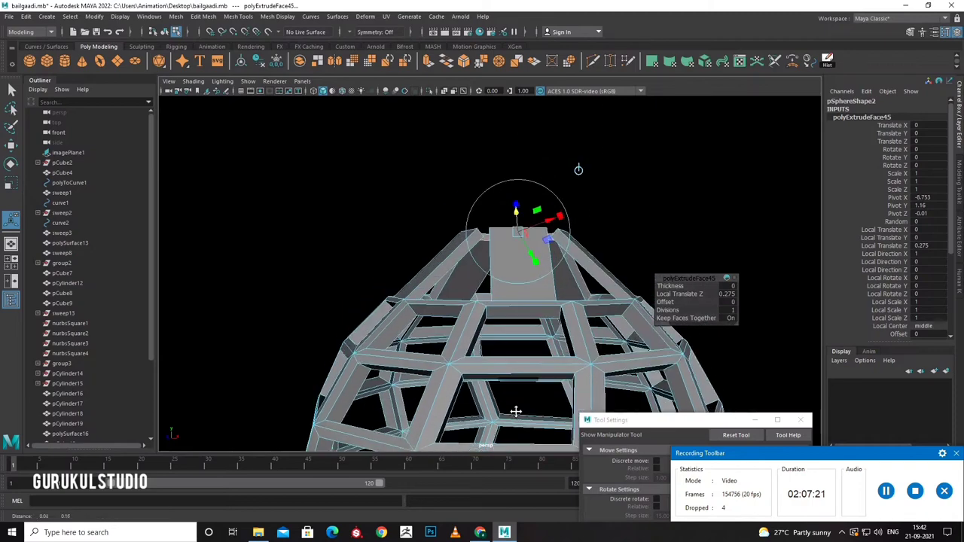
{"action": "key", "text": "w"}
{"action": "left_click_drag", "start_coordinate": [507, 207], "coordinate": [524, 166]}
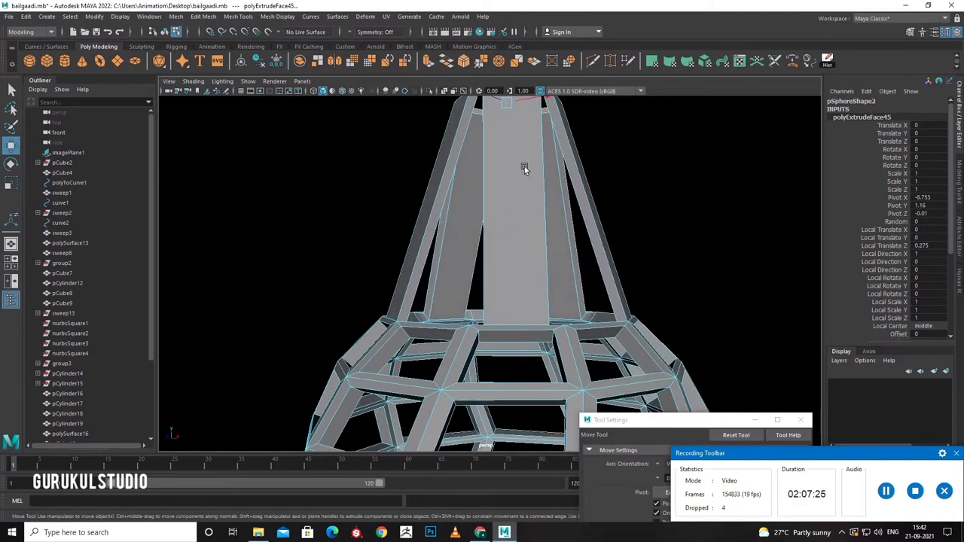
{"action": "middle_click_drag", "start_coordinate": [524, 167], "coordinate": [495, 315], "text": "alt"}
{"action": "right_click_drag", "start_coordinate": [486, 290], "coordinate": [511, 272]}
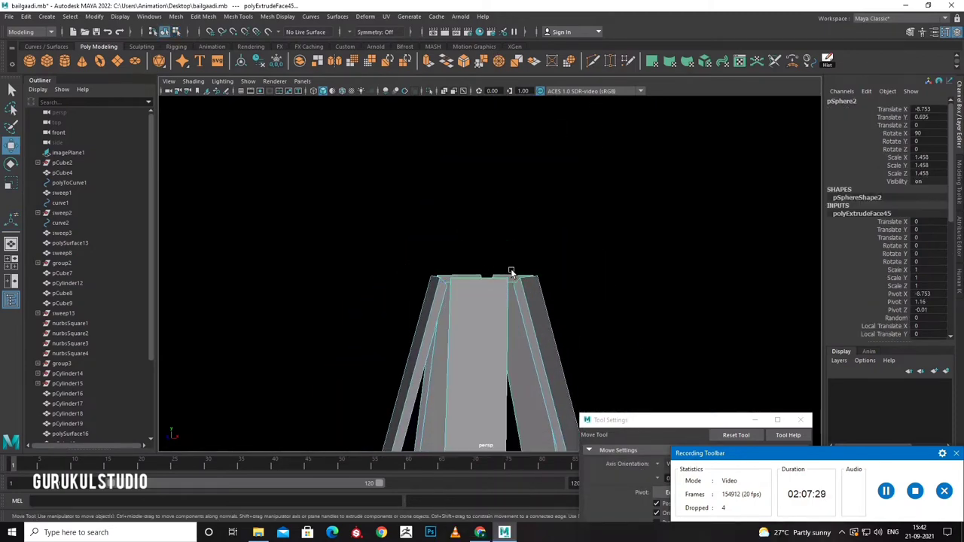
{"action": "scroll", "coordinate": [510, 272], "scroll_direction": "down", "scroll_amount": 5}
{"action": "left_click_drag", "start_coordinate": [511, 272], "coordinate": [441, 280], "text": "alt"}
Select the horn-shaped beam and orbit to view the cart, lantern and house.
{"action": "left_click", "coordinate": [507, 414]}
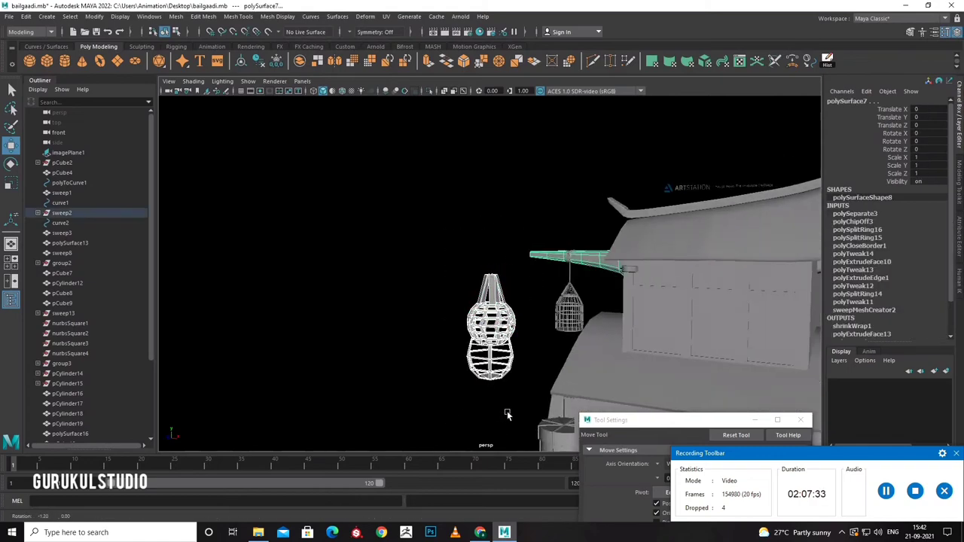
{"action": "scroll", "coordinate": [510, 409], "scroll_direction": "up", "scroll_amount": 4}
{"action": "scroll", "coordinate": [509, 409], "scroll_direction": "up", "scroll_amount": 2}
{"action": "scroll", "coordinate": [452, 226], "scroll_direction": "up", "scroll_amount": 3}
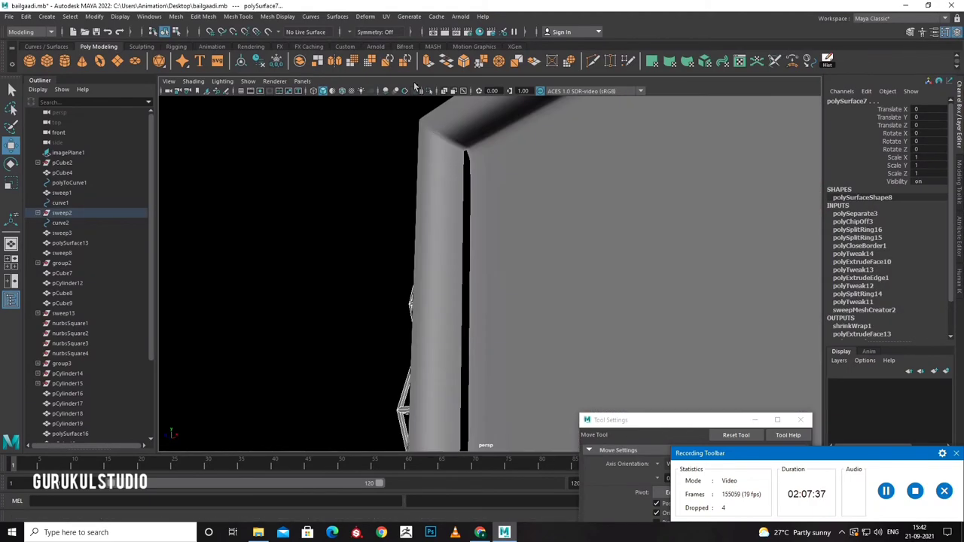
{"action": "scroll", "coordinate": [316, 327], "scroll_direction": "down", "scroll_amount": 3}
{"action": "scroll", "coordinate": [377, 402], "scroll_direction": "down", "scroll_amount": 4}
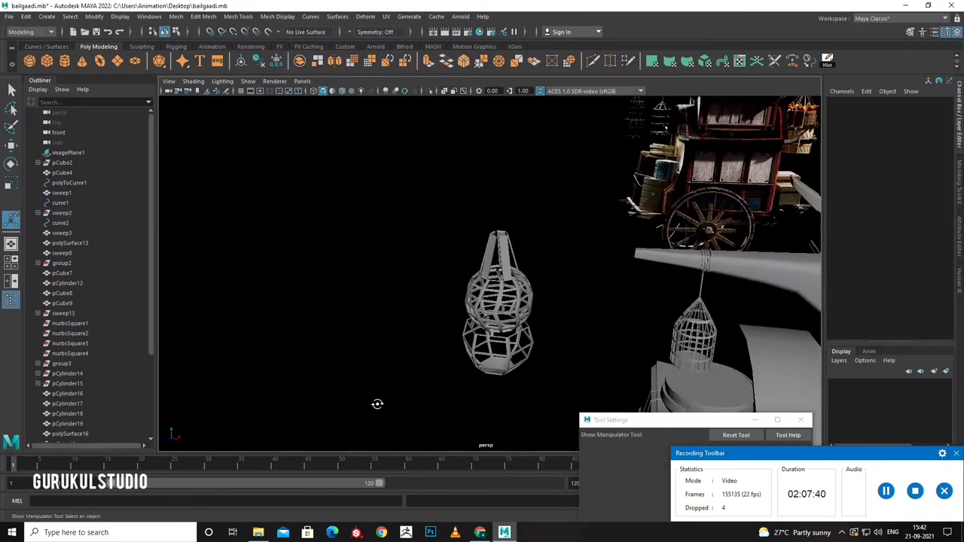
{"action": "mouse_move", "coordinate": [377, 402]}
{"action": "left_mouse_down", "text": "alt"}
{"action": "mouse_move", "coordinate": [465, 366]}
{"action": "mouse_move", "coordinate": [512, 268]}
{"action": "mouse_move", "coordinate": [478, 283]}
{"action": "mouse_move", "coordinate": [421, 233]}
{"action": "mouse_move", "coordinate": [522, 239]}
{"action": "mouse_move", "coordinate": [494, 290]}
{"action": "left_mouse_up", "text": "alt"}
{"action": "left_click", "coordinate": [512, 267]}
{"action": "key", "text": "q"}
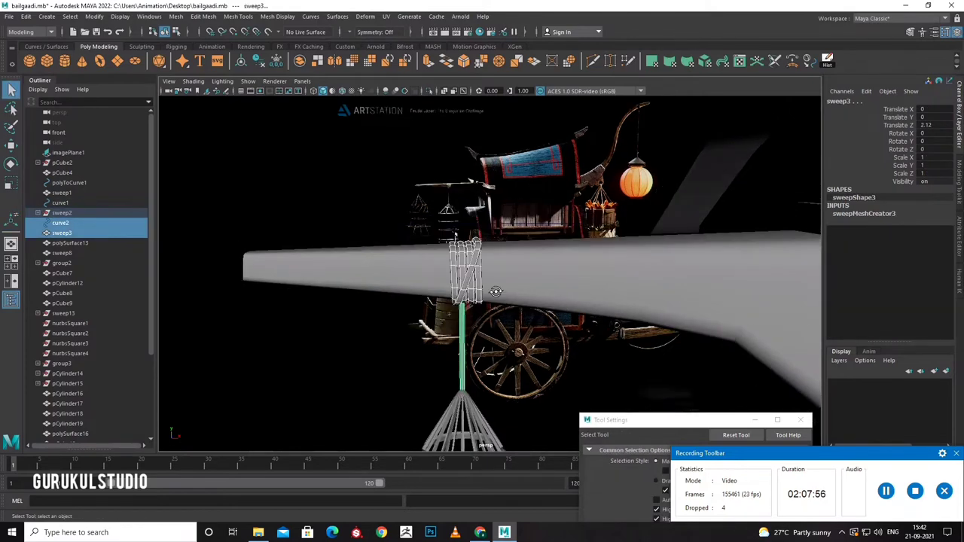
Duplicate the rope wrap and slide the copy toward the beam tip, shrinking it to fit.
{"action": "left_click", "coordinate": [475, 379]}
{"action": "key", "text": "ctrl+d"}
{"action": "key", "text": "w"}
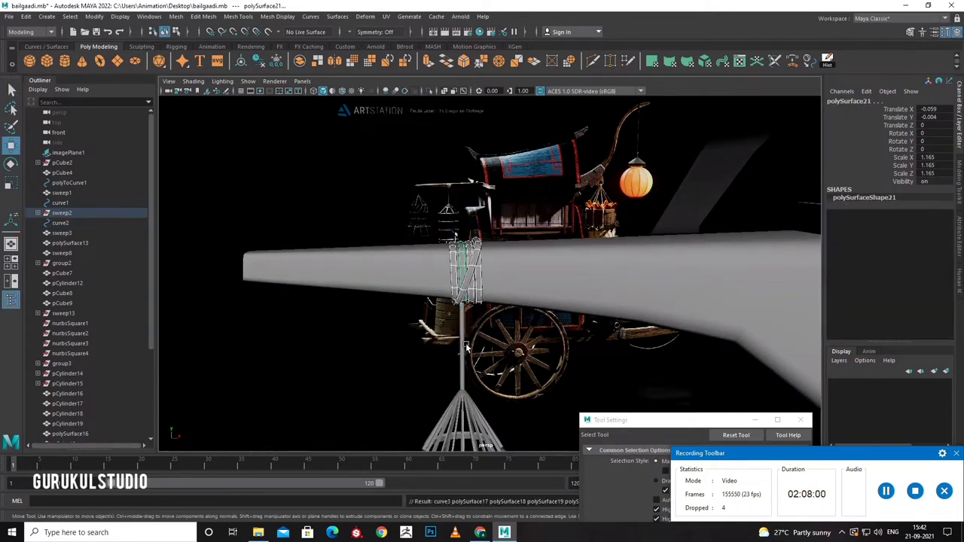
{"action": "left_click_drag", "start_coordinate": [506, 272], "coordinate": [419, 280]}
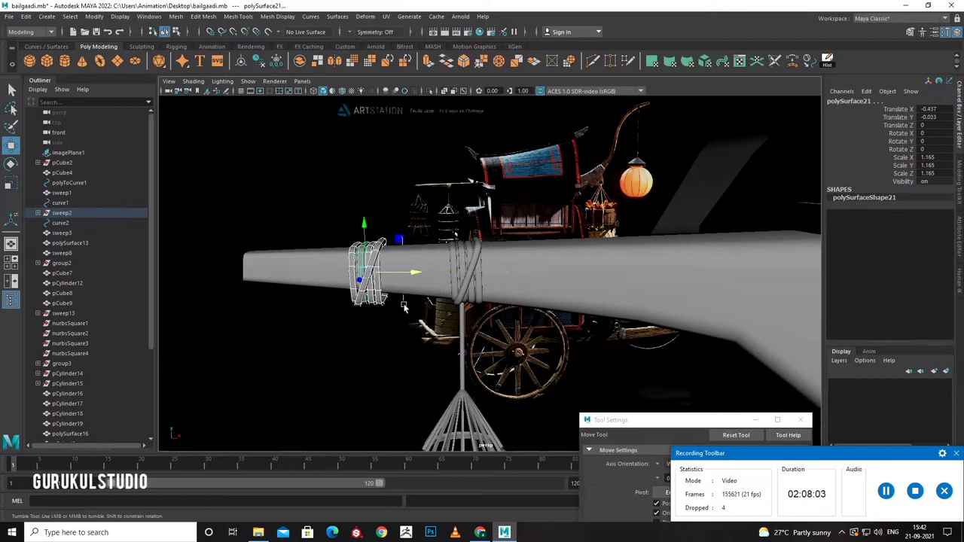
{"action": "scroll", "coordinate": [403, 305], "scroll_direction": "up", "scroll_amount": 5, "text": "alt"}
{"action": "mouse_move", "coordinate": [376, 309]}
{"action": "left_mouse_down", "text": "alt"}
{"action": "mouse_move", "coordinate": [462, 308]}
{"action": "mouse_move", "coordinate": [477, 294]}
{"action": "mouse_move", "coordinate": [491, 356]}
{"action": "left_mouse_up", "text": "alt"}
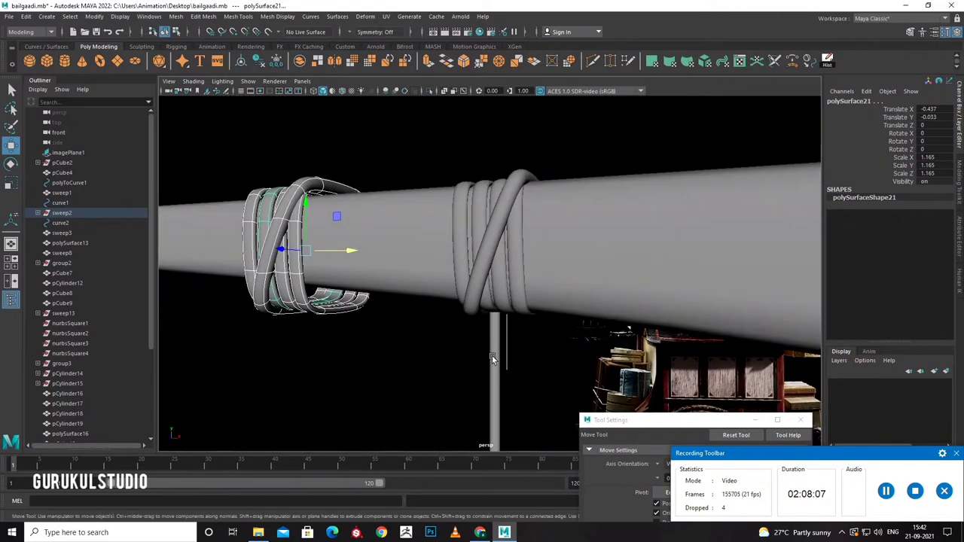
{"action": "left_click_drag", "start_coordinate": [303, 251], "coordinate": [309, 262]}
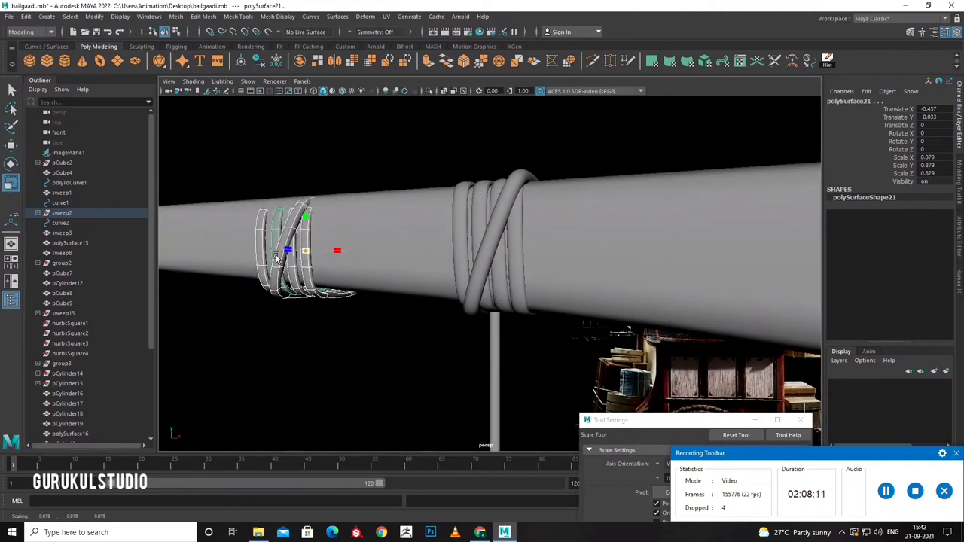
{"action": "mouse_move", "coordinate": [305, 213]}
{"action": "left_mouse_down"}
{"action": "mouse_move", "coordinate": [303, 205]}
{"action": "mouse_move", "coordinate": [354, 331]}
{"action": "mouse_move", "coordinate": [458, 333]}
{"action": "left_mouse_up"}
{"action": "key", "text": "r"}
{"action": "left_click", "coordinate": [361, 341]}
Move the vertical hanging rod under the new rope wrap.
{"action": "left_click", "coordinate": [536, 316]}
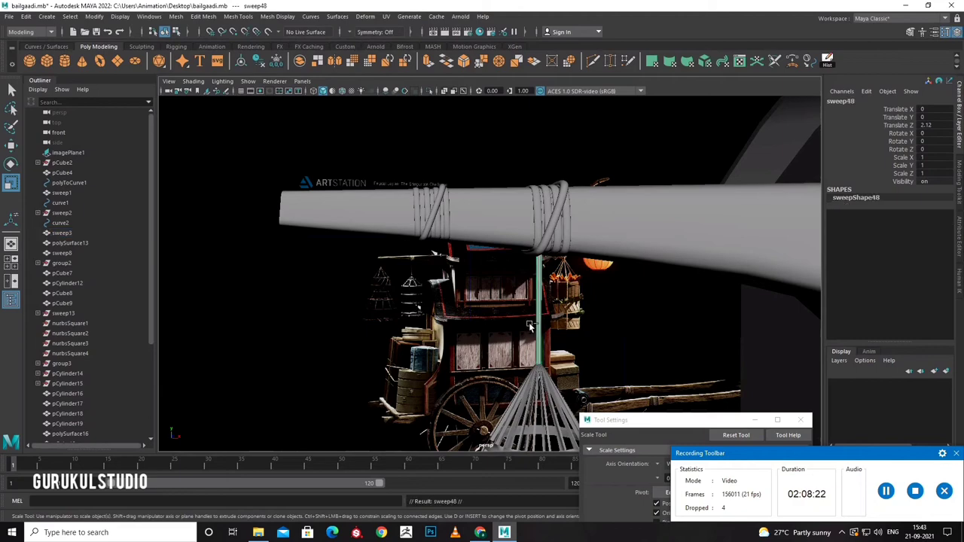
{"action": "left_click_drag", "start_coordinate": [516, 339], "coordinate": [313, 185], "text": "alt"}
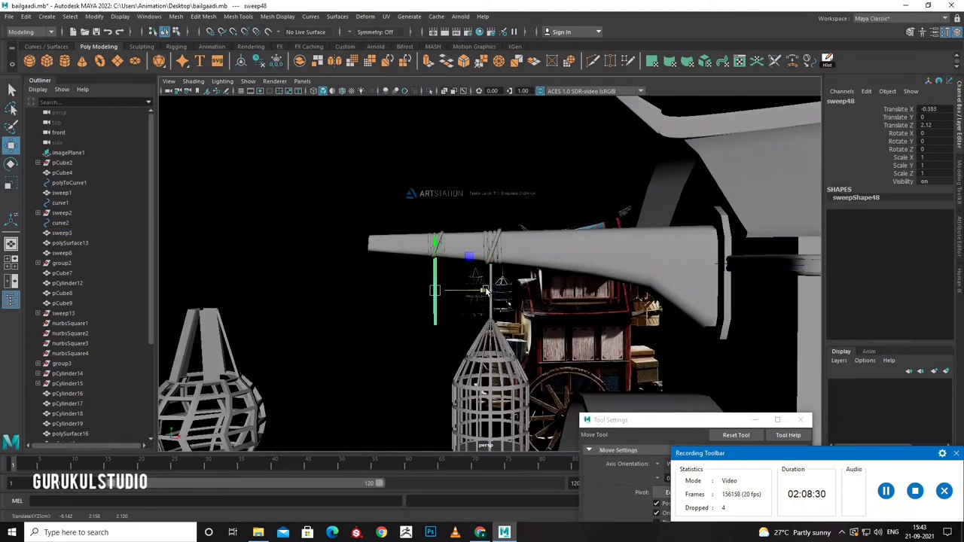
{"action": "left_click", "coordinate": [474, 206]}
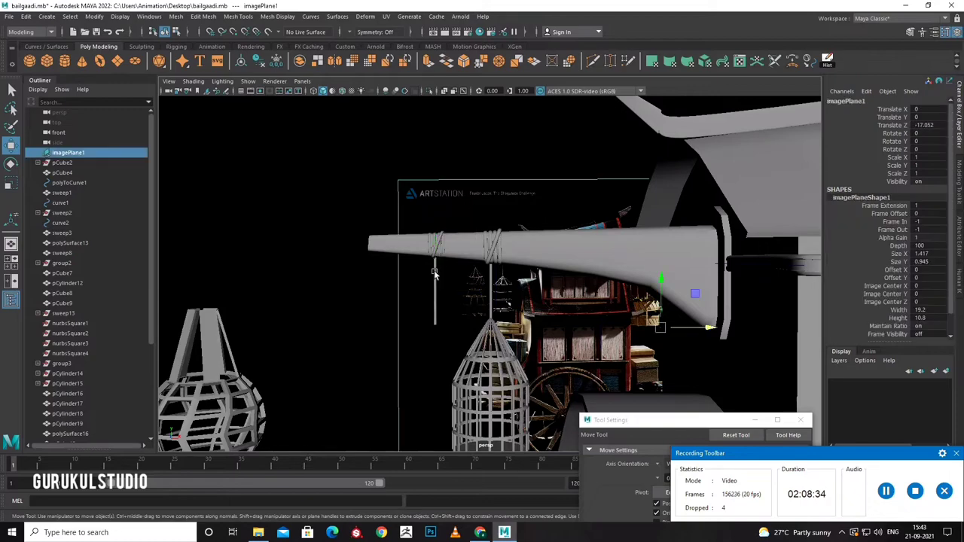
{"action": "mouse_move", "coordinate": [473, 207]}
{"action": "left_mouse_down", "text": "alt"}
{"action": "mouse_move", "coordinate": [414, 264]}
{"action": "mouse_move", "coordinate": [426, 151]}
{"action": "left_mouse_up", "text": "alt"}
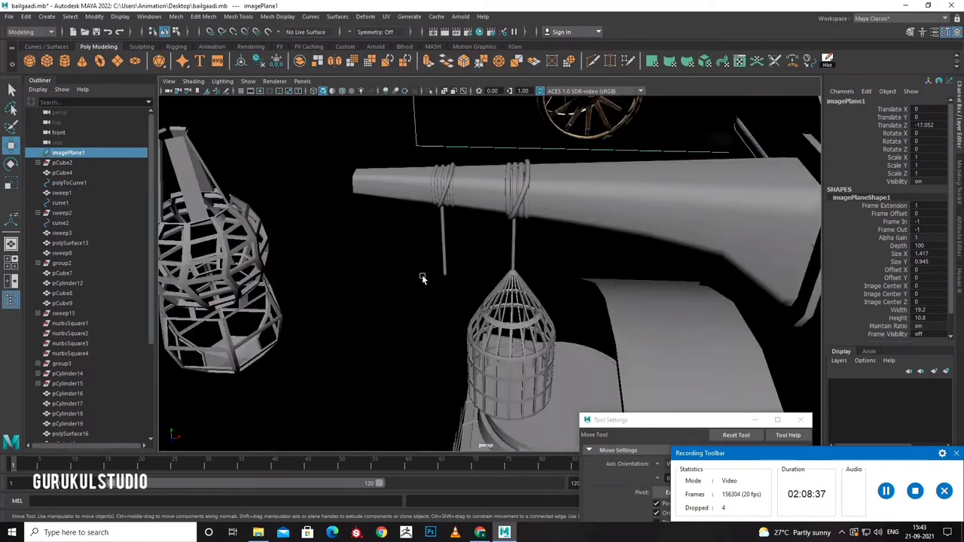
{"action": "left_click", "coordinate": [426, 147]}
{"action": "left_click_drag", "start_coordinate": [474, 230], "coordinate": [406, 229]}
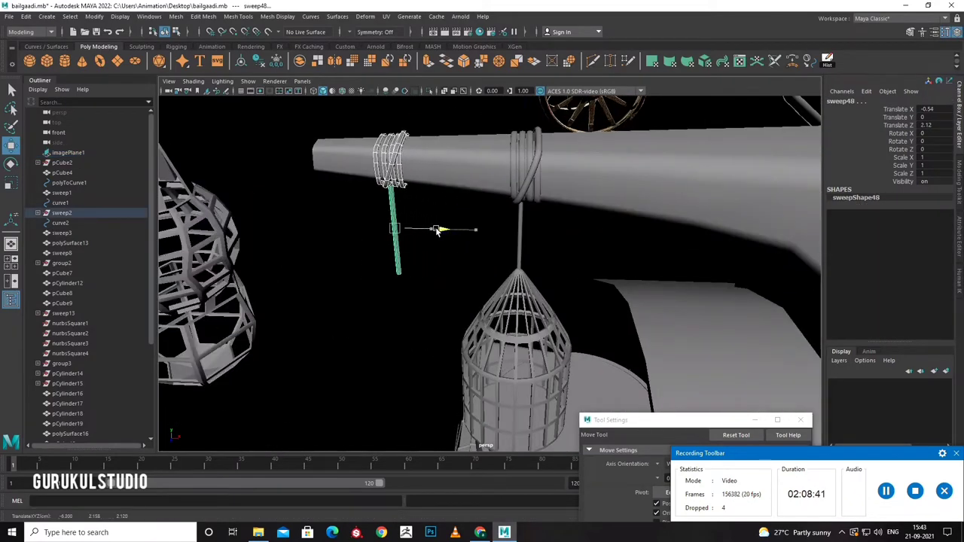
{"action": "left_click_drag", "start_coordinate": [412, 265], "coordinate": [429, 260], "text": "alt"}
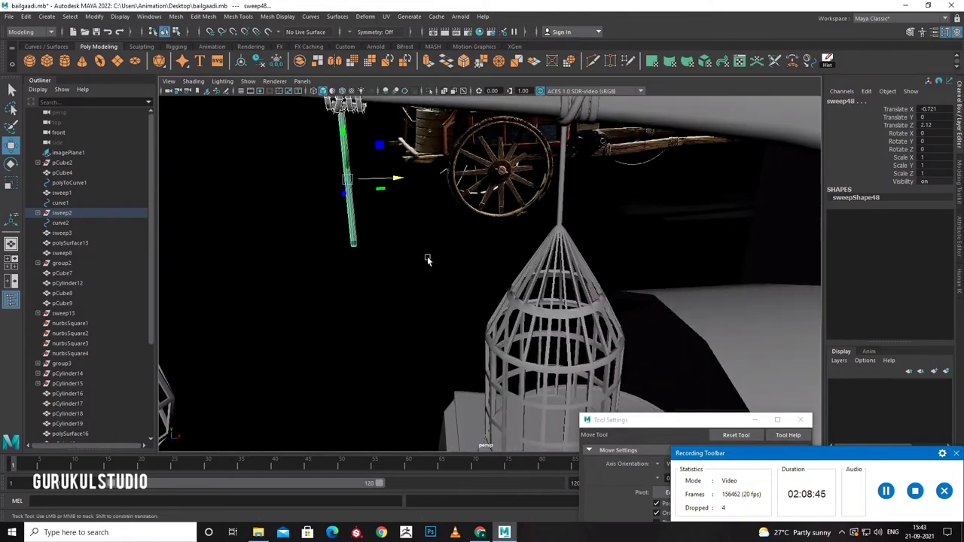
Raise and shrink the tip wrap to hug the beam, undoing an accidental lantern move.
{"action": "left_click", "coordinate": [308, 314]}
{"action": "mouse_move", "coordinate": [308, 314]}
{"action": "left_mouse_down", "text": "alt"}
{"action": "mouse_move", "coordinate": [372, 323]}
{"action": "mouse_move", "coordinate": [282, 218]}
{"action": "left_mouse_up", "text": "alt"}
{"action": "left_click", "coordinate": [282, 218]}
{"action": "left_click_drag", "start_coordinate": [317, 188], "coordinate": [317, 181]}
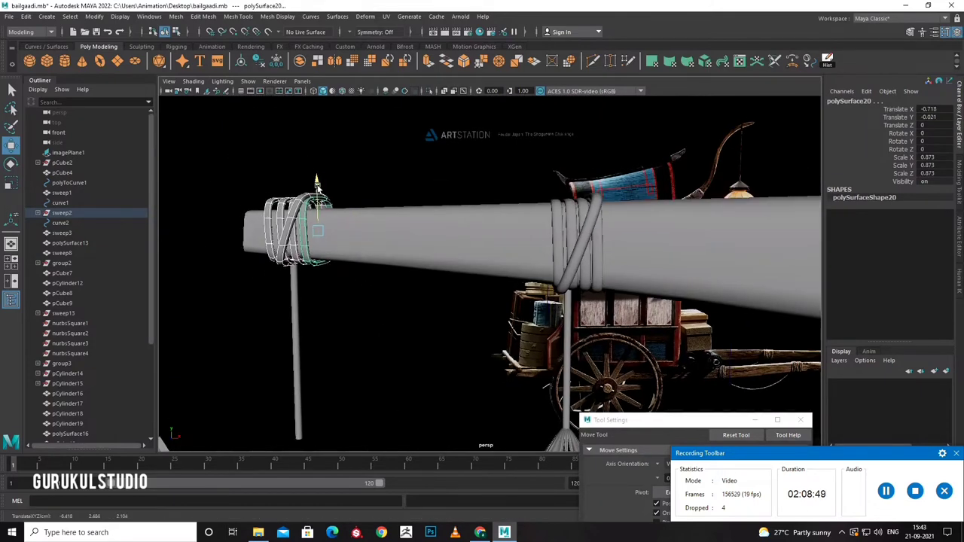
{"action": "left_click_drag", "start_coordinate": [312, 233], "coordinate": [306, 236]}
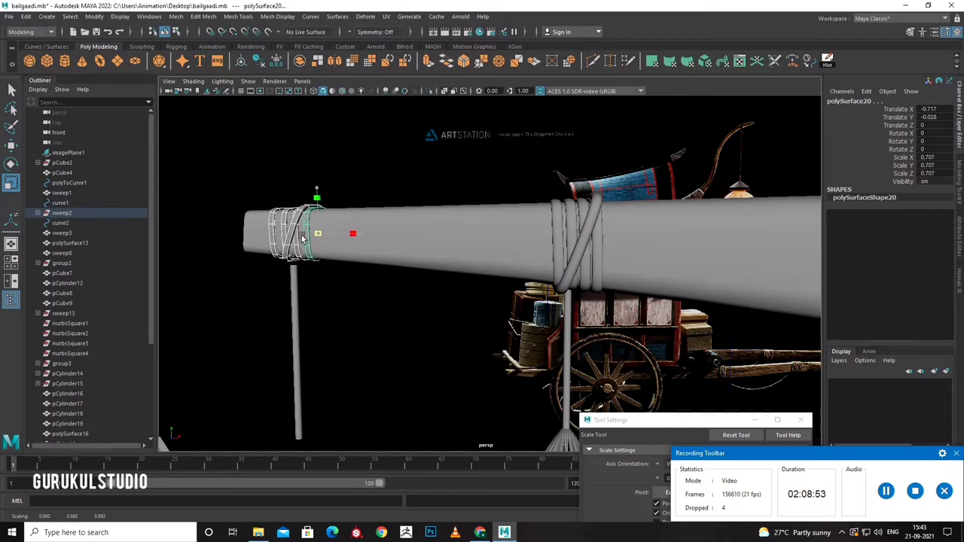
{"action": "left_click_drag", "start_coordinate": [309, 284], "coordinate": [426, 265], "text": "alt"}
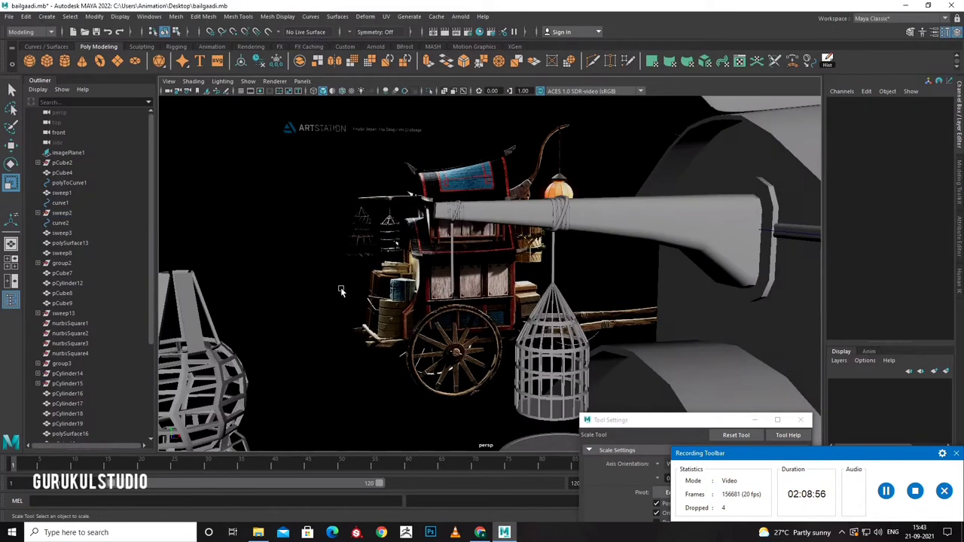
{"action": "left_click", "coordinate": [435, 252]}
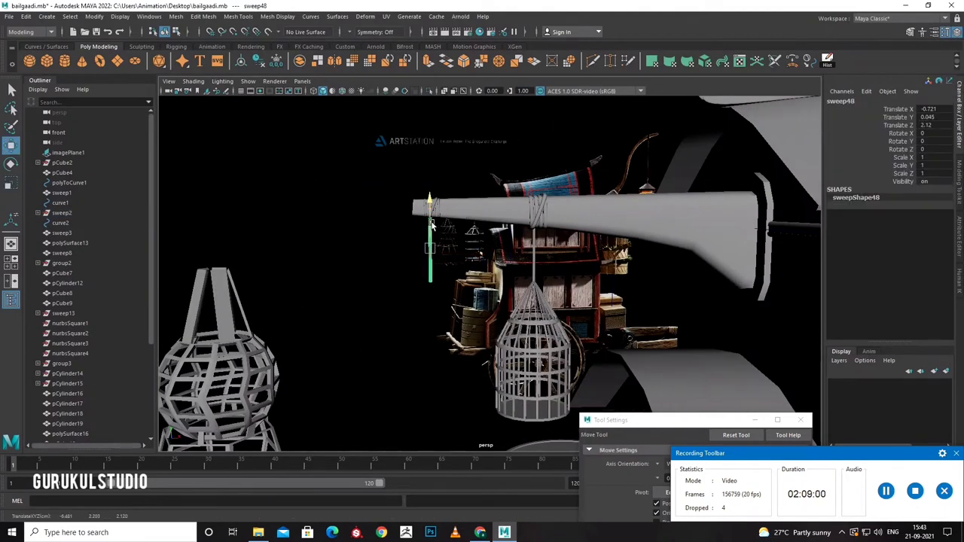
{"action": "mouse_move", "coordinate": [431, 225]}
{"action": "left_mouse_down", "text": "alt"}
{"action": "mouse_move", "coordinate": [290, 316]}
{"action": "mouse_move", "coordinate": [565, 333]}
{"action": "left_mouse_up", "text": "alt"}
{"action": "left_click", "coordinate": [291, 317], "text": "shift"}
{"action": "key", "text": "ctrl+z"}
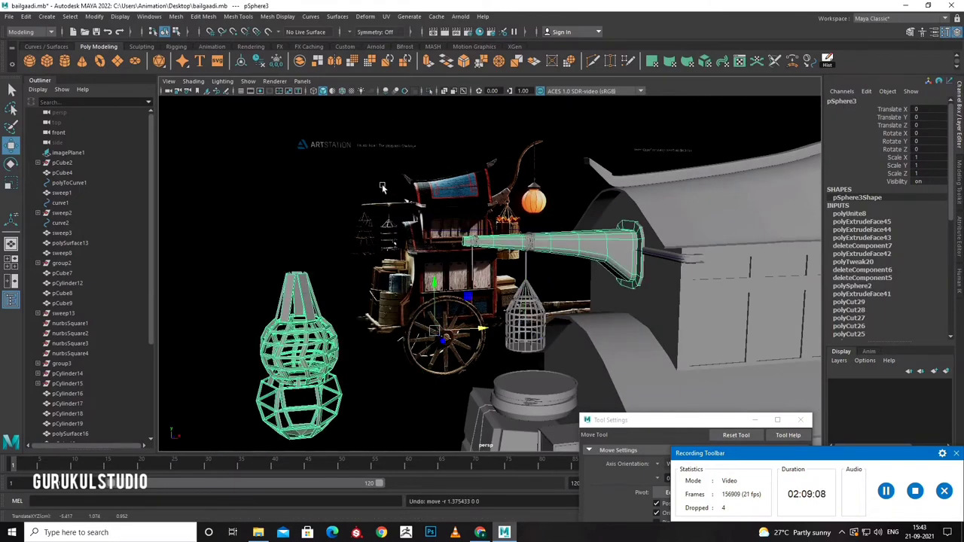
Extract and combine the lantern pieces into one mesh, then hang it under the new rod.
{"action": "left_click", "coordinate": [317, 61]}
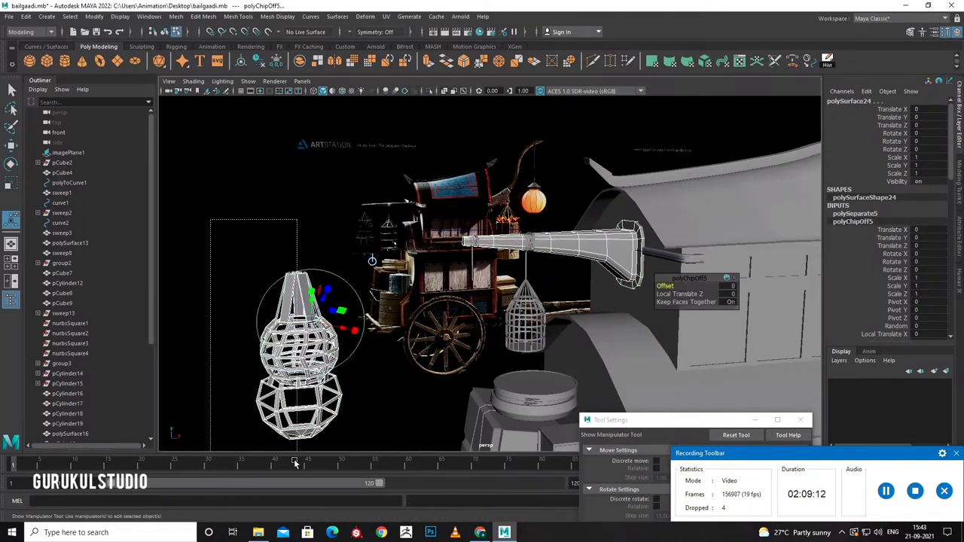
{"action": "right_click_drag", "start_coordinate": [298, 316], "coordinate": [281, 275]}
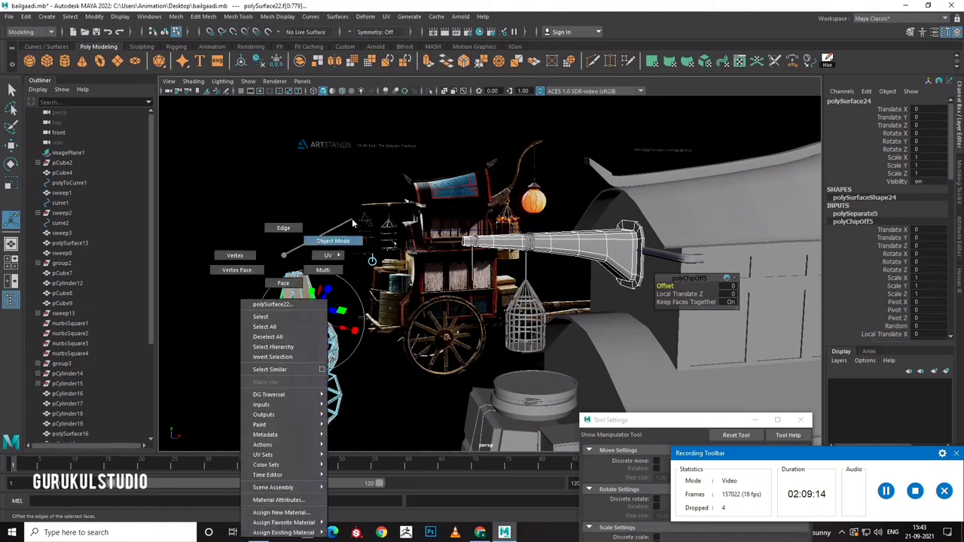
{"action": "left_click", "coordinate": [299, 60]}
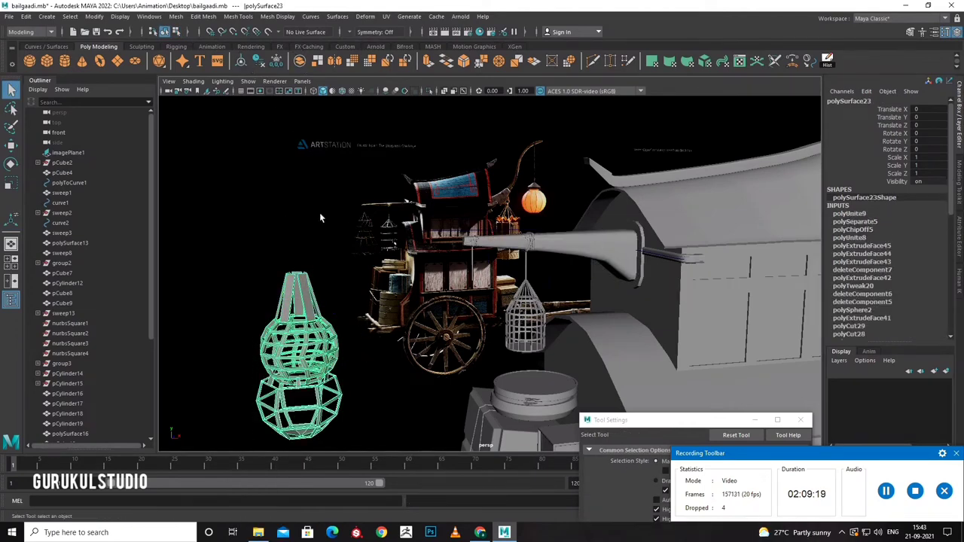
{"action": "key", "text": "w"}
{"action": "mouse_move", "coordinate": [343, 335]}
{"action": "left_mouse_down"}
{"action": "mouse_move", "coordinate": [474, 335]}
{"action": "mouse_move", "coordinate": [507, 375]}
{"action": "left_mouse_up"}
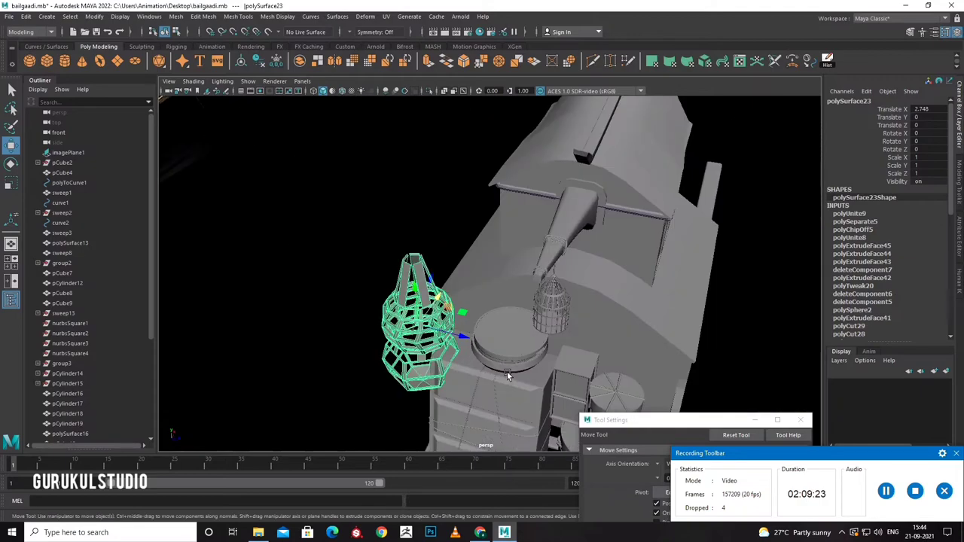
{"action": "middle_click_drag", "start_coordinate": [507, 375], "coordinate": [610, 399]}
{"action": "mouse_move", "coordinate": [610, 399]}
{"action": "left_mouse_down", "text": "alt"}
{"action": "mouse_move", "coordinate": [505, 379]}
{"action": "mouse_move", "coordinate": [413, 388]}
{"action": "mouse_move", "coordinate": [506, 394]}
{"action": "left_mouse_up", "text": "alt"}
{"action": "left_click_drag", "start_coordinate": [493, 330], "coordinate": [505, 260]}
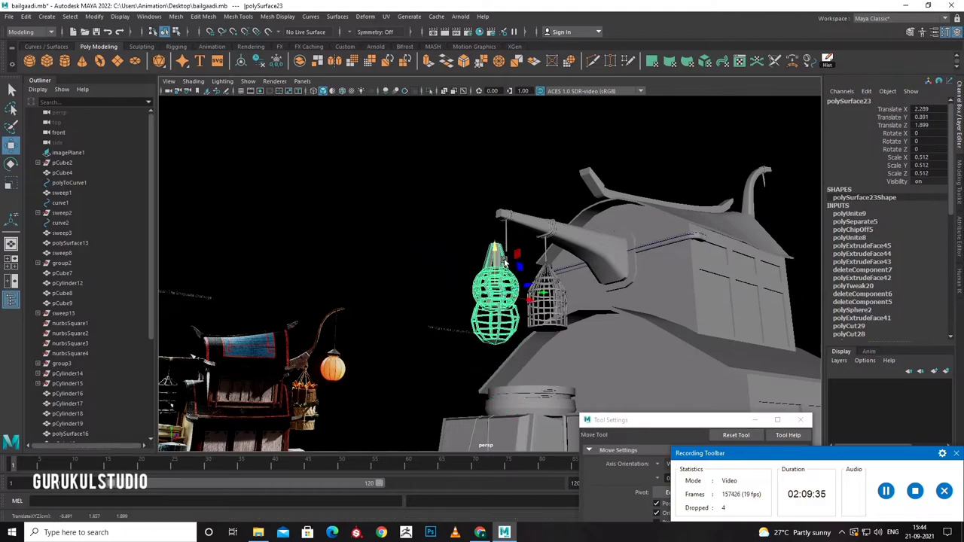
{"action": "mouse_move", "coordinate": [529, 297]}
{"action": "left_mouse_down"}
{"action": "mouse_move", "coordinate": [526, 336]}
{"action": "mouse_move", "coordinate": [448, 359]}
{"action": "mouse_move", "coordinate": [432, 250]}
{"action": "left_mouse_up"}
Scale down the lantern's top vertex ring to narrow it, then return to object mode.
{"action": "right_click_drag", "start_coordinate": [432, 250], "coordinate": [399, 250]}
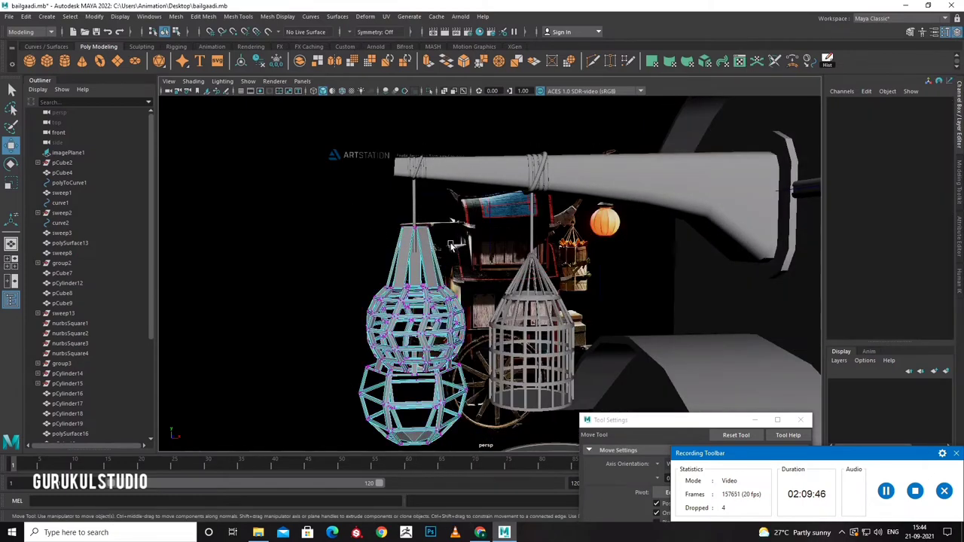
{"action": "key", "text": "r"}
{"action": "mouse_move", "coordinate": [393, 217]}
{"action": "left_mouse_down"}
{"action": "mouse_move", "coordinate": [433, 245]}
{"action": "mouse_move", "coordinate": [410, 230]}
{"action": "left_mouse_up"}
{"action": "key", "text": "r"}
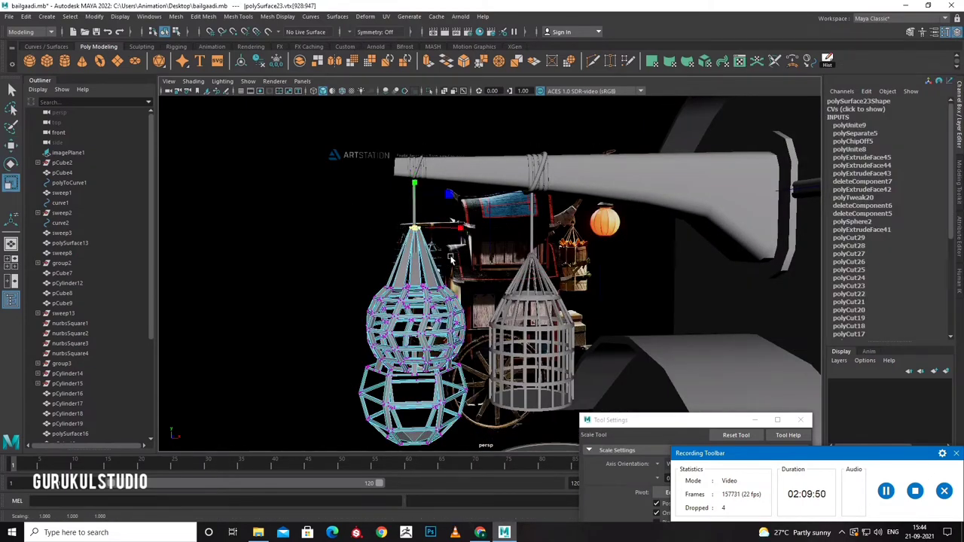
{"action": "right_click_drag", "start_coordinate": [451, 258], "coordinate": [439, 239]}
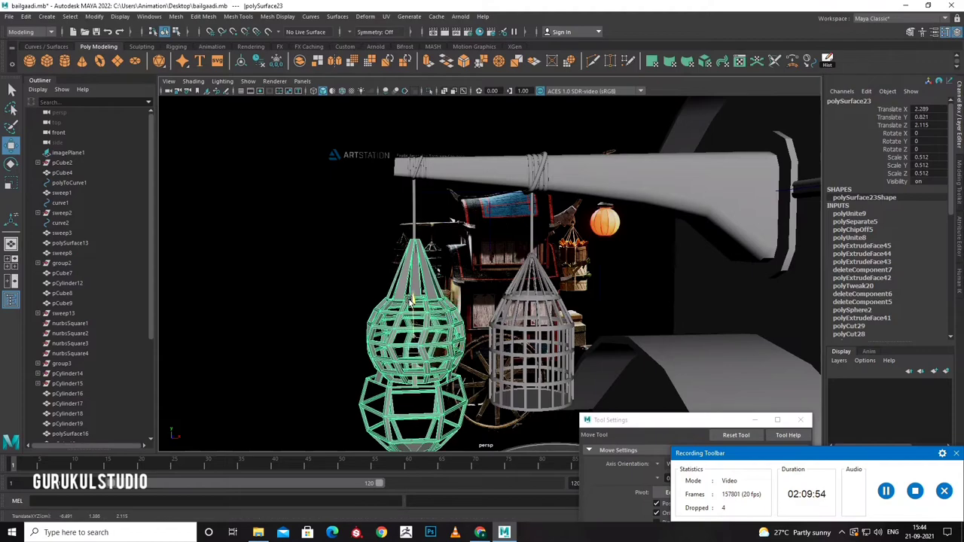
{"action": "left_click", "coordinate": [344, 334]}
{"action": "mouse_move", "coordinate": [344, 334]}
{"action": "left_mouse_down", "text": "alt"}
{"action": "mouse_move", "coordinate": [401, 374]}
{"action": "mouse_move", "coordinate": [493, 383]}
{"action": "mouse_move", "coordinate": [490, 362]}
{"action": "mouse_move", "coordinate": [384, 322]}
{"action": "mouse_move", "coordinate": [426, 361]}
{"action": "mouse_move", "coordinate": [406, 338]}
{"action": "mouse_move", "coordinate": [447, 352]}
{"action": "mouse_move", "coordinate": [437, 309]}
{"action": "mouse_move", "coordinate": [440, 386]}
{"action": "mouse_move", "coordinate": [440, 348]}
{"action": "left_mouse_up", "text": "alt"}
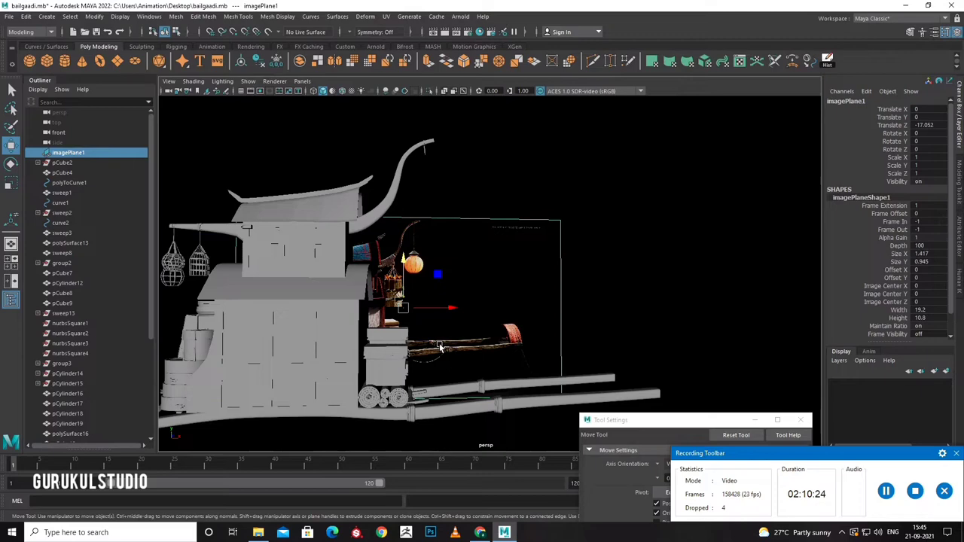
Zoom and orbit to an overhead view of the house and cart.
{"action": "right_click_drag", "start_coordinate": [441, 348], "coordinate": [512, 381], "text": "alt"}
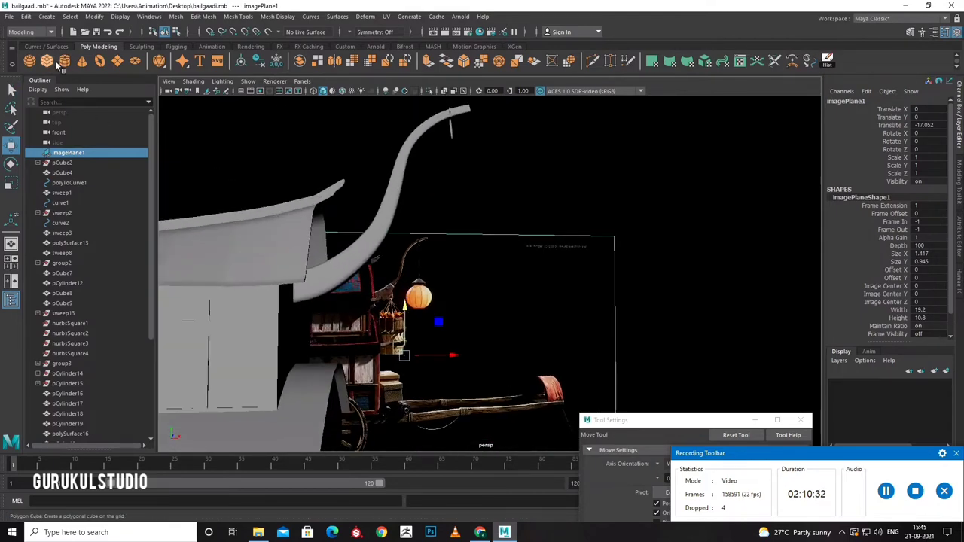
{"action": "right_click_drag", "start_coordinate": [312, 360], "coordinate": [278, 354], "text": "alt"}
{"action": "left_click_drag", "start_coordinate": [361, 362], "coordinate": [377, 392], "text": "alt"}
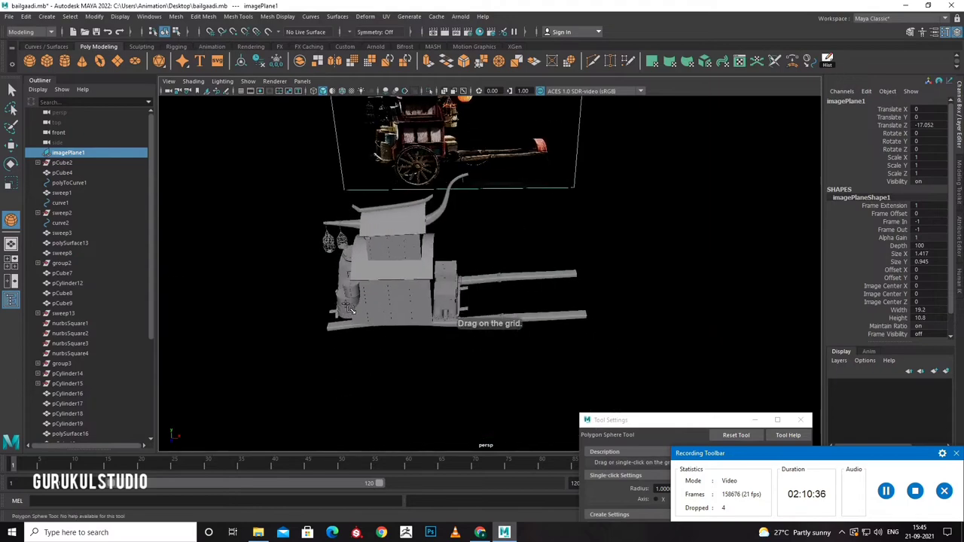
Toggle wireframe and shaded display, then put the new sphere pSphere4 in Edge mode and pick an edge.
{"action": "key", "text": "4"}
{"action": "key", "text": "5"}
{"action": "key", "text": "w"}
{"action": "mouse_move", "coordinate": [406, 385]}
{"action": "right_mouse_down", "text": "alt"}
{"action": "mouse_move", "coordinate": [409, 398]}
{"action": "mouse_move", "coordinate": [414, 380]}
{"action": "mouse_move", "coordinate": [506, 338]}
{"action": "right_mouse_up", "text": "alt"}
{"action": "right_click", "coordinate": [382, 255]}
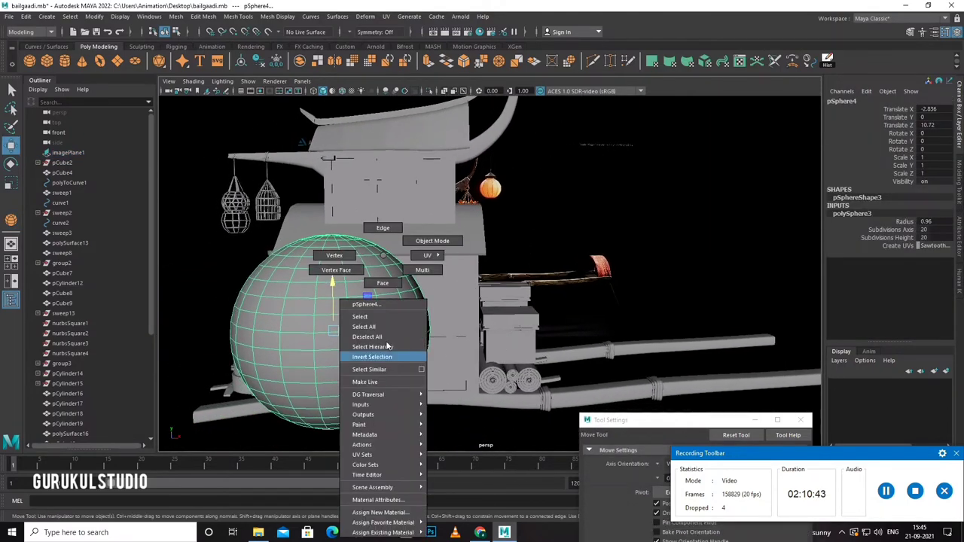
{"action": "left_click", "coordinate": [382, 229]}
{"action": "left_click", "coordinate": [345, 341]}
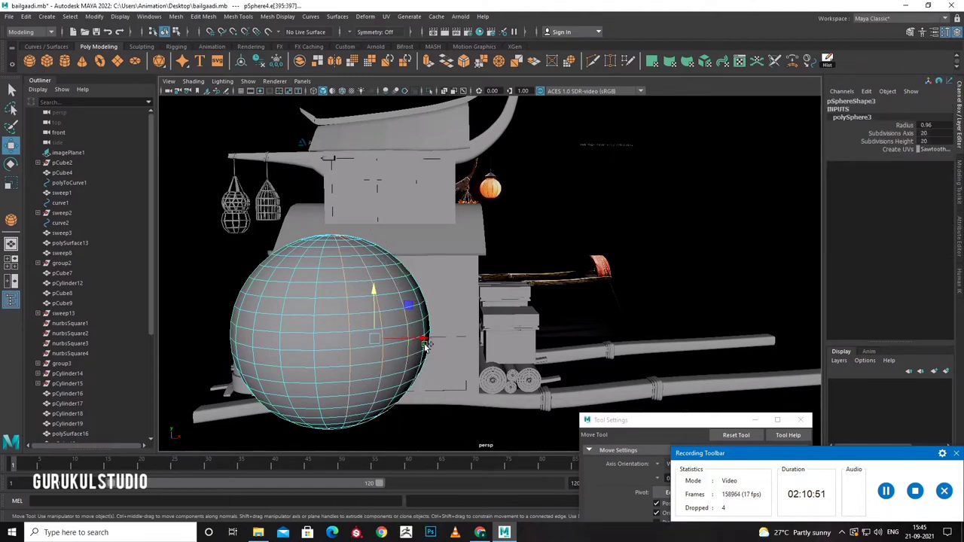
{"action": "mouse_move", "coordinate": [425, 345]}
{"action": "left_mouse_down", "text": "alt"}
{"action": "mouse_move", "coordinate": [392, 376]}
{"action": "mouse_move", "coordinate": [409, 387]}
{"action": "mouse_move", "coordinate": [396, 361]}
{"action": "mouse_move", "coordinate": [424, 361]}
{"action": "left_mouse_up", "text": "alt"}
Select the whole sphere in Object Mode in the front view.
{"action": "key", "text": "space"}
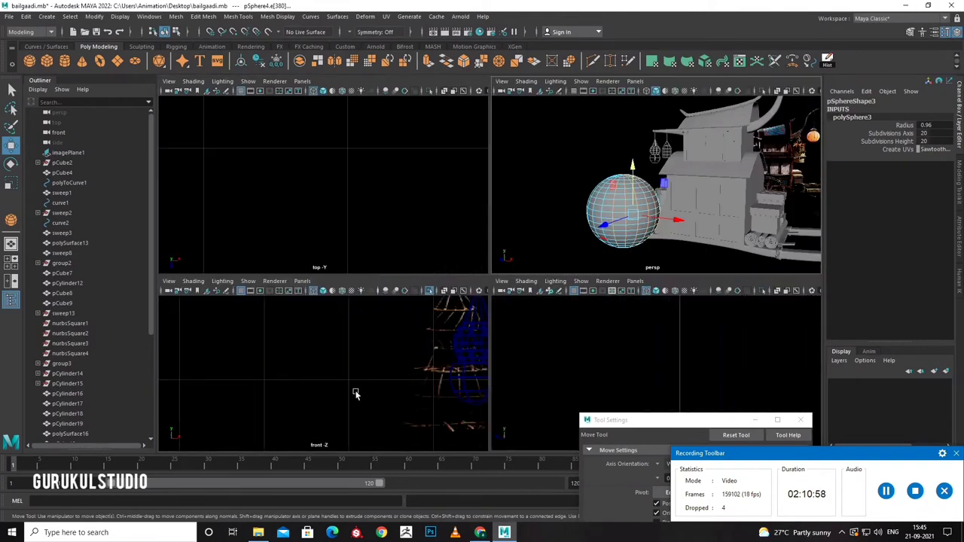
{"action": "key", "text": "space"}
{"action": "middle_click_drag", "start_coordinate": [406, 422], "coordinate": [472, 346], "text": "alt"}
{"action": "scroll", "coordinate": [323, 282], "scroll_direction": "up", "scroll_amount": 3}
{"action": "right_click_drag", "start_coordinate": [476, 282], "coordinate": [517, 254]}
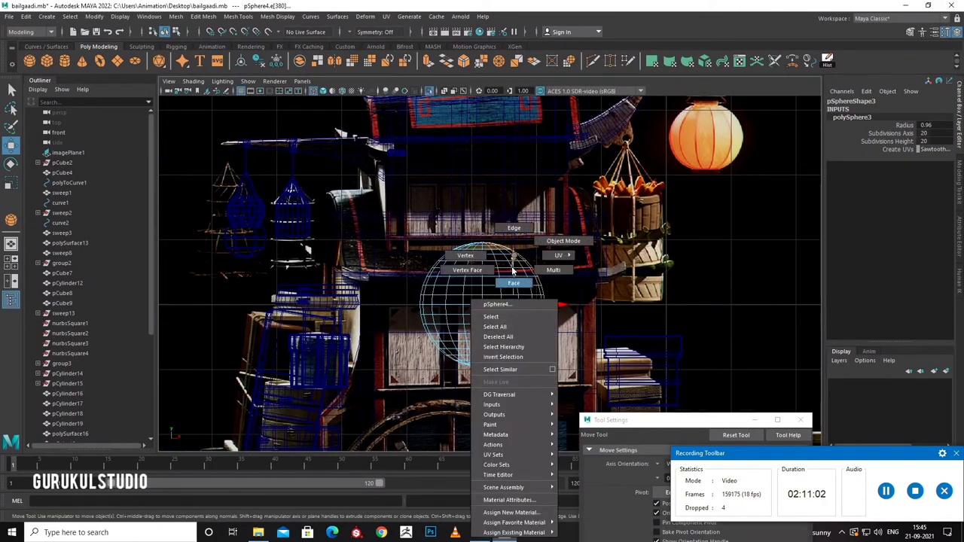
{"action": "left_click", "coordinate": [516, 254]}
{"action": "scroll", "coordinate": [504, 275], "scroll_direction": "up", "scroll_amount": 3}
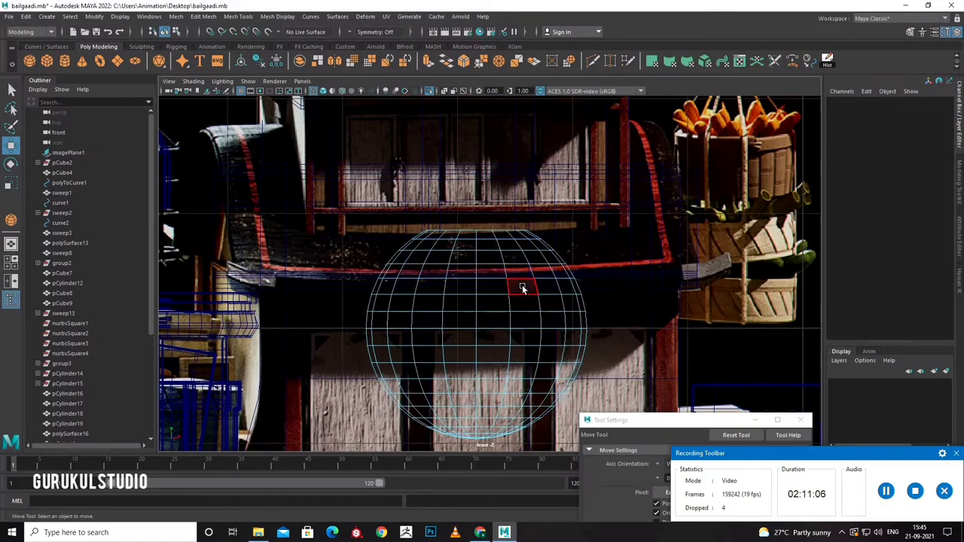
{"action": "right_click_drag", "start_coordinate": [505, 298], "coordinate": [557, 351]}
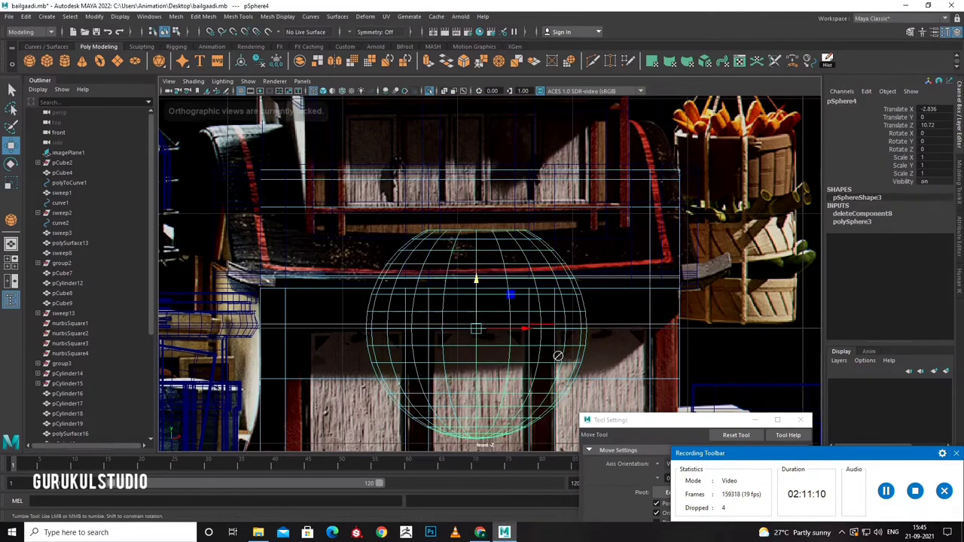
{"action": "right_click_drag", "start_coordinate": [535, 255], "coordinate": [590, 253]}
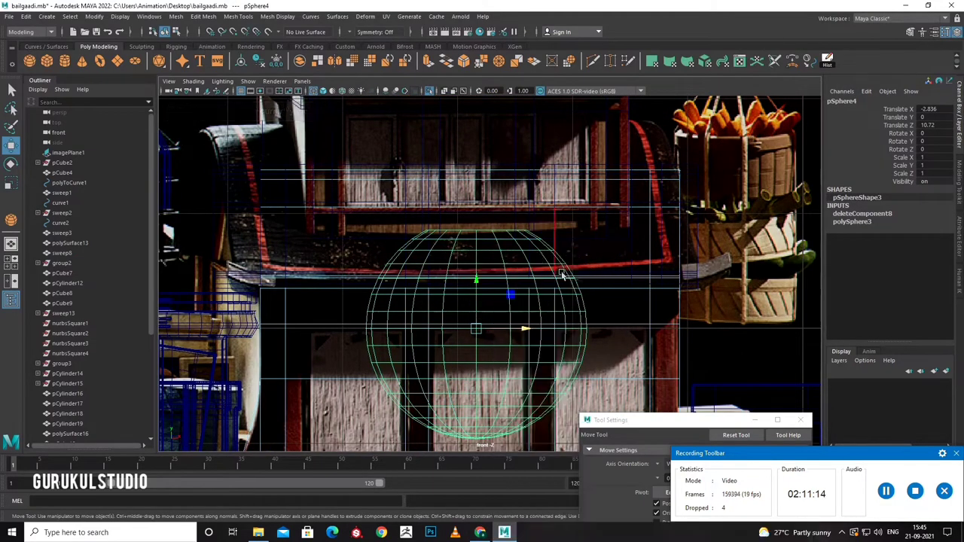
Move the sphere left to Translate X -4.792, clear of the house.
{"action": "key", "text": "space"}
{"action": "key", "text": "space"}
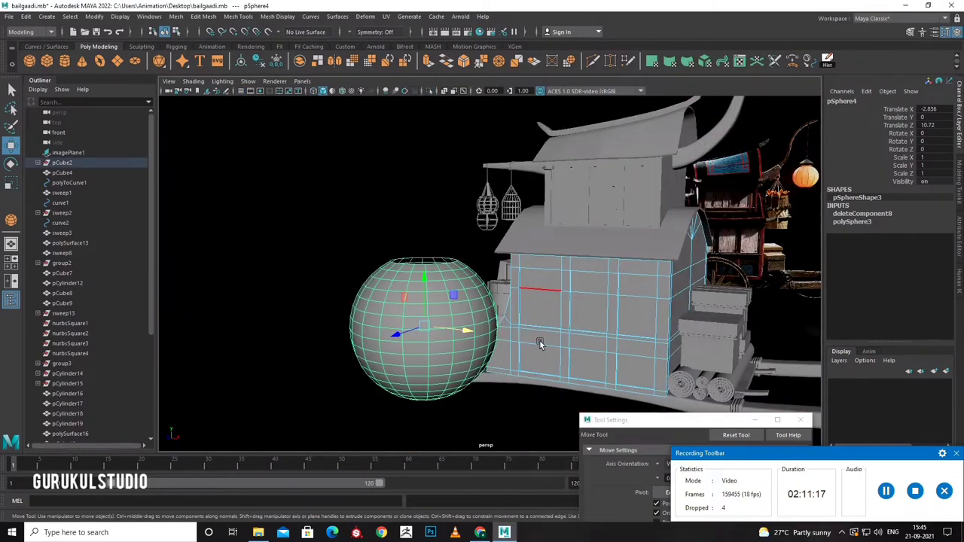
{"action": "mouse_move", "coordinate": [453, 355]}
{"action": "left_mouse_down"}
{"action": "mouse_move", "coordinate": [405, 326]}
{"action": "mouse_move", "coordinate": [447, 359]}
{"action": "left_mouse_up"}
{"action": "scroll", "coordinate": [447, 359], "scroll_direction": "up", "scroll_amount": 5}
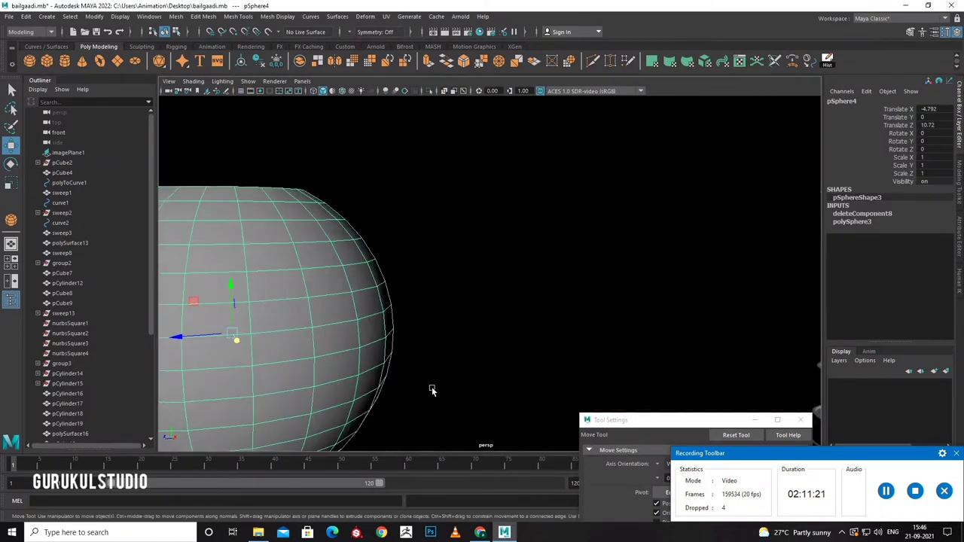
{"action": "scroll", "coordinate": [432, 389], "scroll_direction": "down", "scroll_amount": 3}
Select an edge on the sphere and orbit to bring the cart into view.
{"action": "right_click_drag", "start_coordinate": [357, 316], "coordinate": [343, 285]}
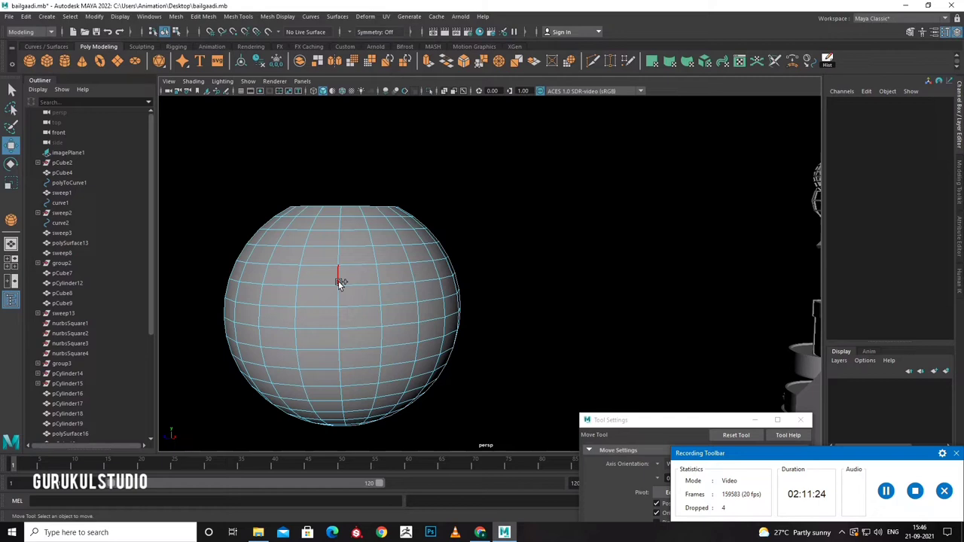
{"action": "left_click", "coordinate": [341, 282]}
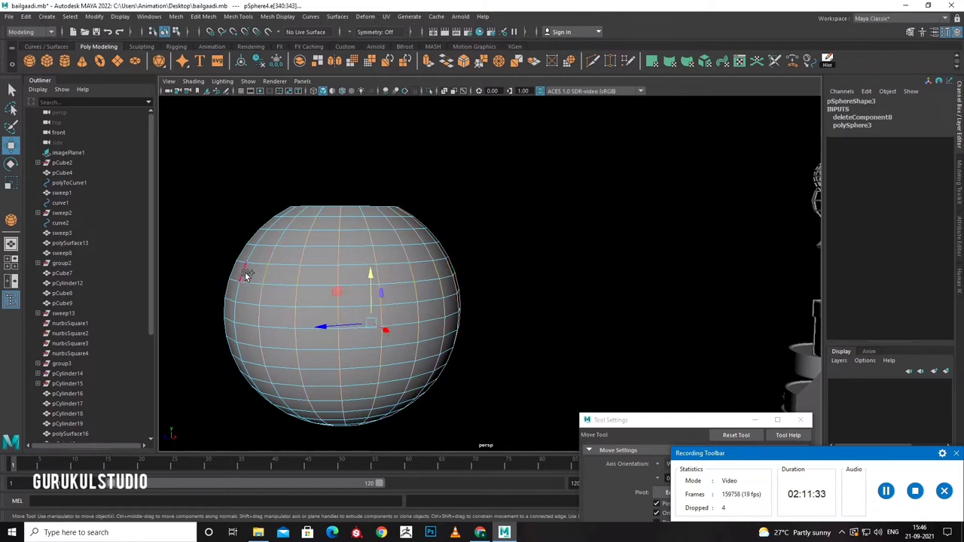
{"action": "mouse_move", "coordinate": [229, 270]}
{"action": "left_mouse_down", "text": "alt"}
{"action": "mouse_move", "coordinate": [287, 313]}
{"action": "mouse_move", "coordinate": [396, 327]}
{"action": "mouse_move", "coordinate": [352, 331]}
{"action": "mouse_move", "coordinate": [591, 357]}
{"action": "left_mouse_up", "text": "alt"}
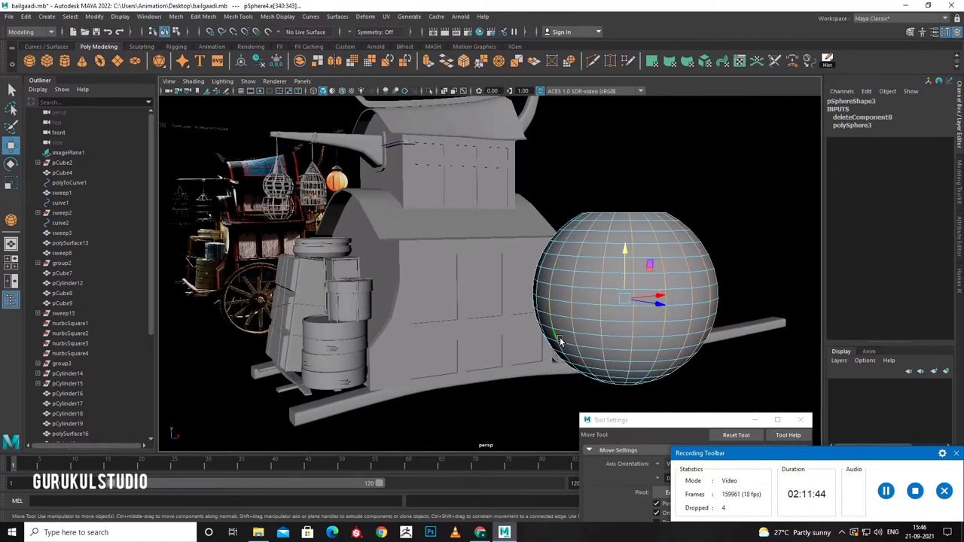
{"action": "left_click_drag", "start_coordinate": [560, 342], "coordinate": [651, 331], "text": "alt"}
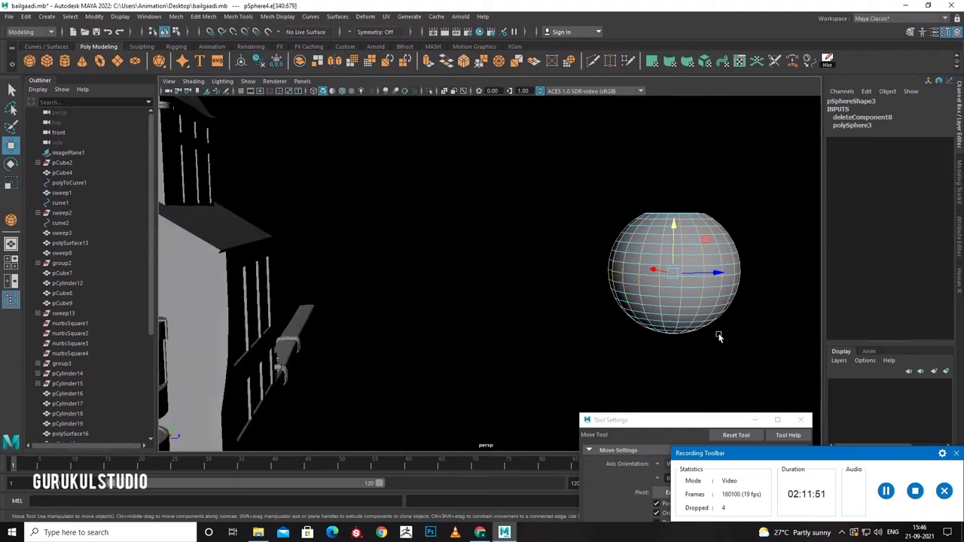
Bevel the sphere's selected edges with Fraction 1.
{"action": "mouse_move", "coordinate": [718, 336]}
{"action": "left_mouse_down", "text": "alt"}
{"action": "mouse_move", "coordinate": [634, 394]}
{"action": "mouse_move", "coordinate": [631, 378]}
{"action": "left_mouse_up", "text": "alt"}
{"action": "right_click_drag", "start_coordinate": [646, 341], "coordinate": [700, 338], "text": "shift"}
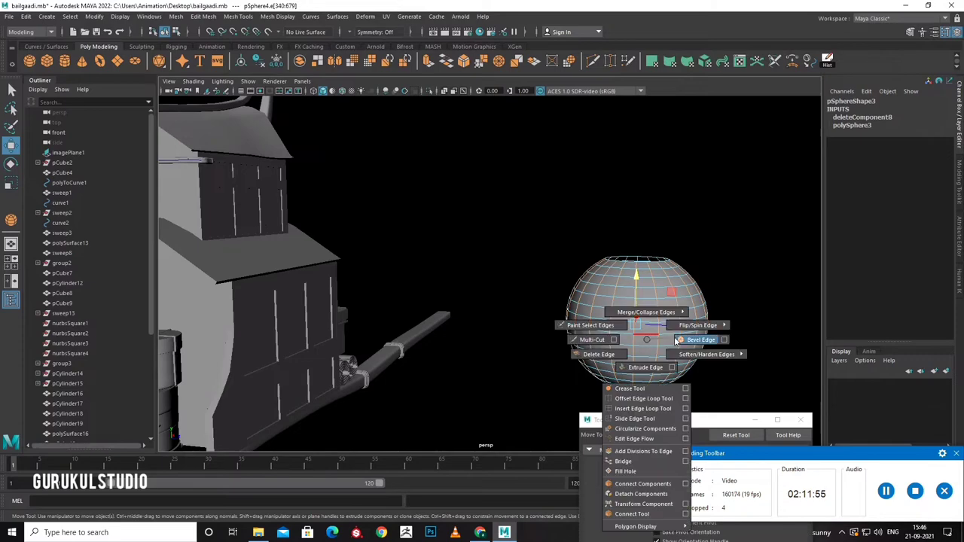
{"action": "left_click_drag", "start_coordinate": [668, 301], "coordinate": [713, 326], "text": "alt"}
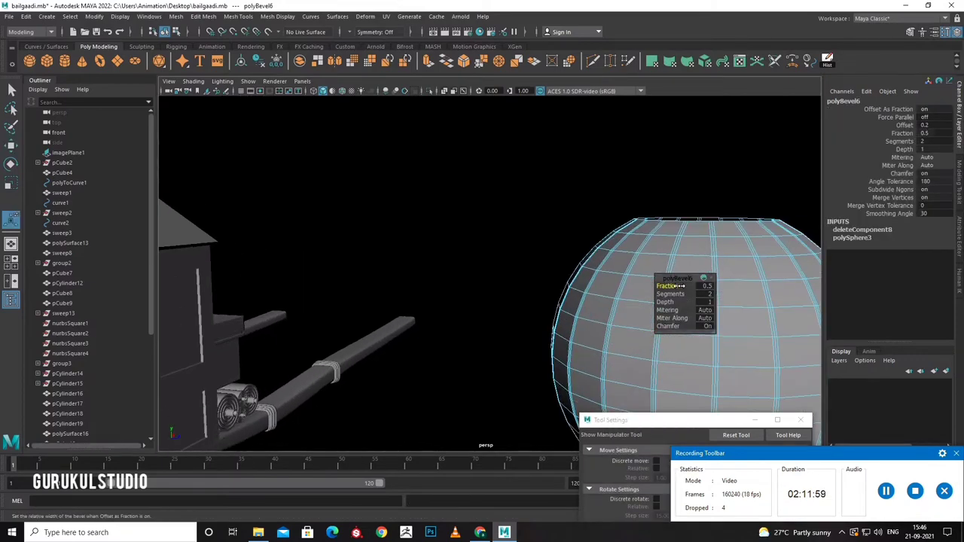
{"action": "left_click_drag", "start_coordinate": [680, 286], "coordinate": [684, 286]}
{"action": "key", "text": "q"}
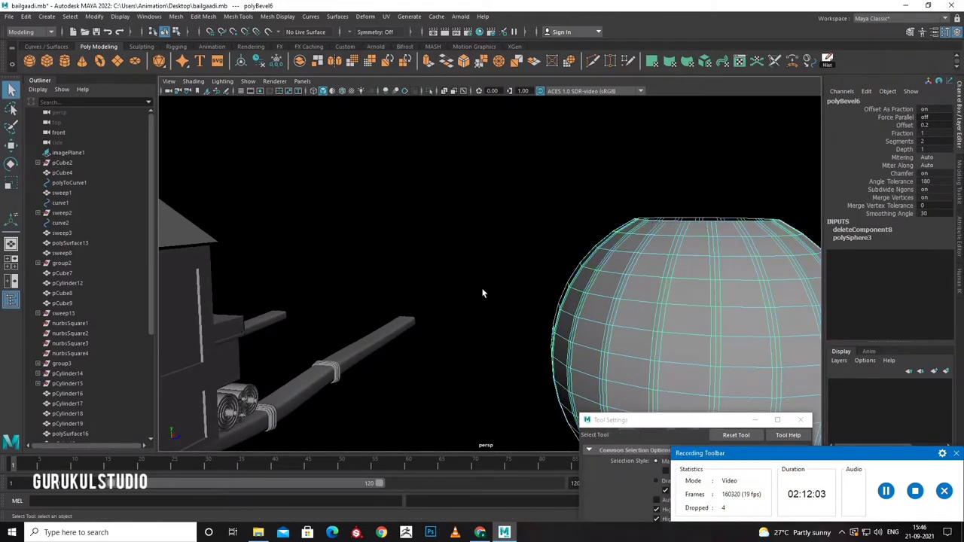
Deselect the sphere and maximize the front view with the cart reference image.
{"action": "left_click", "coordinate": [482, 290]}
{"action": "mouse_move", "coordinate": [482, 291]}
{"action": "left_mouse_down", "text": "alt"}
{"action": "mouse_move", "coordinate": [590, 319]}
{"action": "mouse_move", "coordinate": [506, 363]}
{"action": "mouse_move", "coordinate": [506, 348]}
{"action": "left_mouse_up", "text": "alt"}
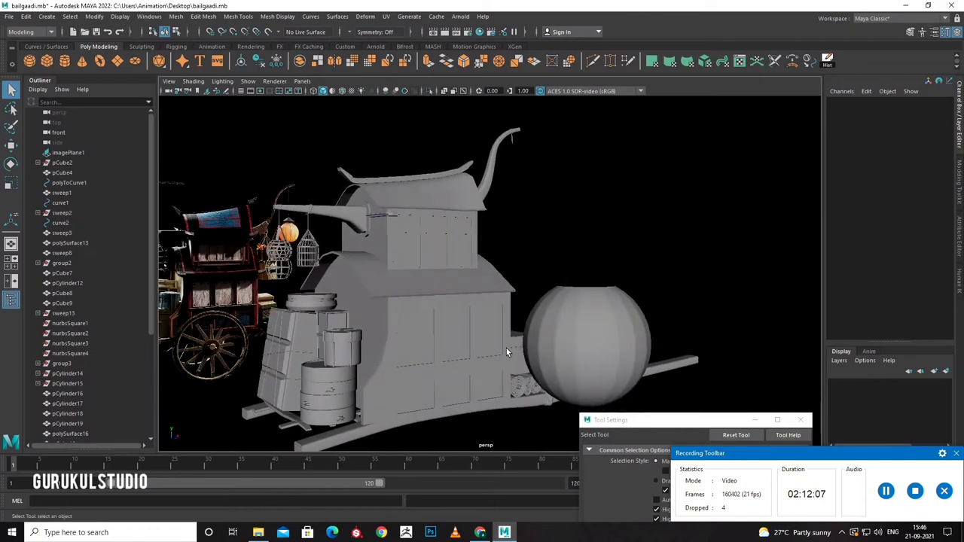
{"action": "key", "text": "space"}
{"action": "key", "text": "space"}
Frame and select the sphere in the single front view.
{"action": "middle_click_drag", "start_coordinate": [469, 390], "coordinate": [460, 394], "text": "alt"}
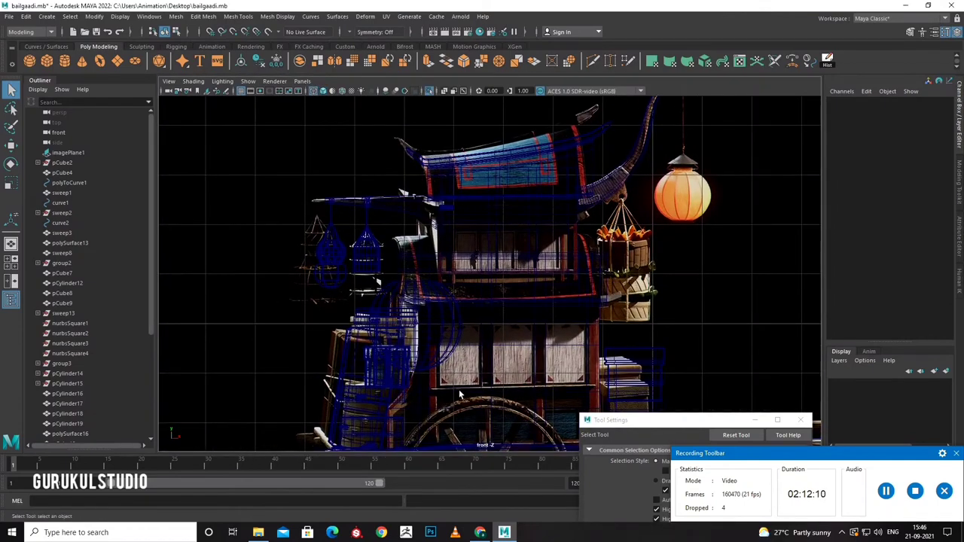
{"action": "scroll", "coordinate": [459, 394], "scroll_direction": "up", "scroll_amount": 2}
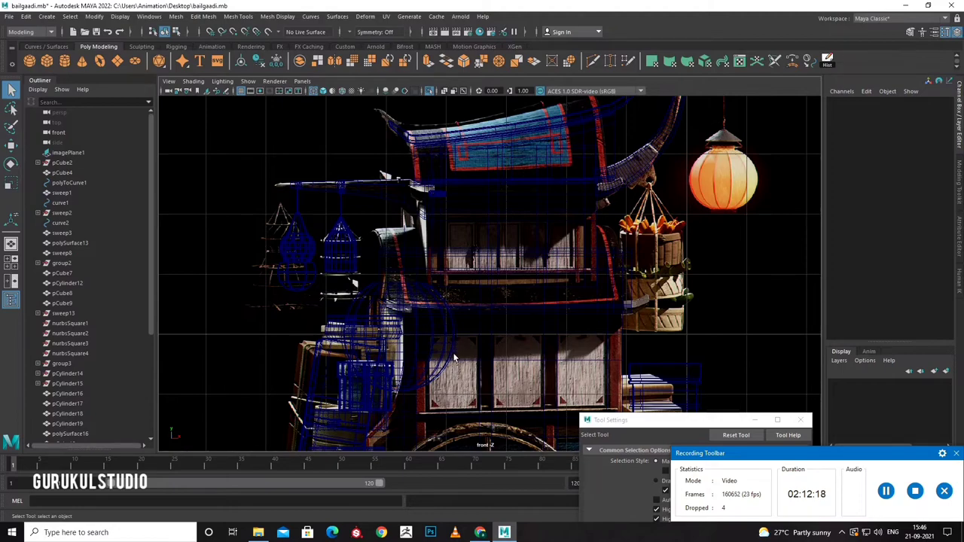
{"action": "key", "text": "space"}
{"action": "key", "text": "space"}
{"action": "left_click", "coordinate": [482, 293]}
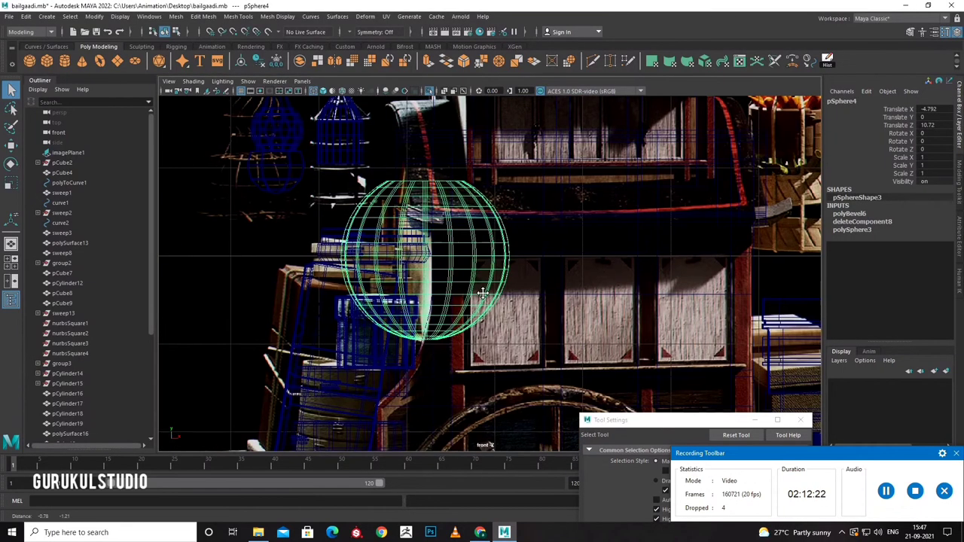
{"action": "scroll", "coordinate": [482, 293], "scroll_direction": "up", "scroll_amount": 3}
{"action": "left_click", "coordinate": [406, 300]}
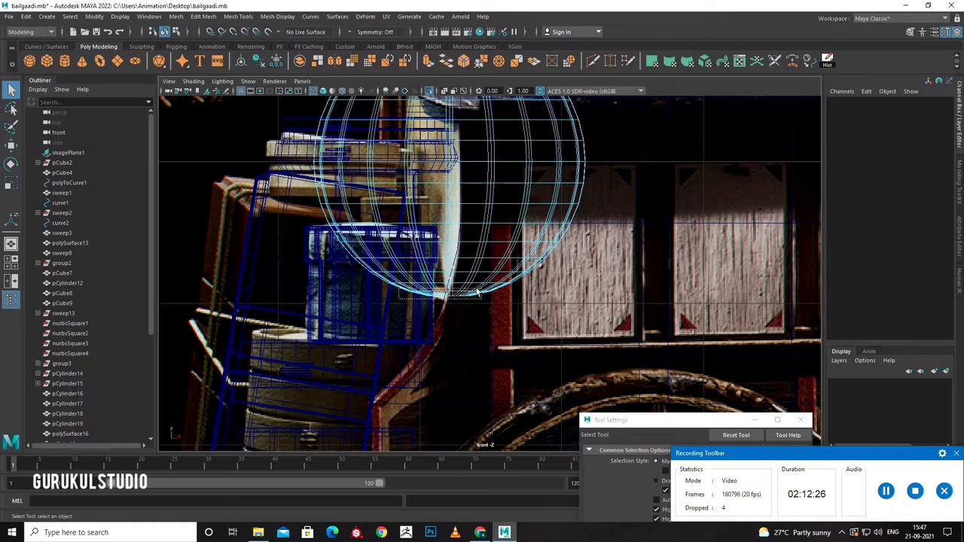
{"action": "left_click_drag", "start_coordinate": [489, 300], "coordinate": [491, 300]}
{"action": "left_click", "coordinate": [513, 335]}
Extrude the sphere's bottom edge loop and pull it down into a collar.
{"action": "right_click", "coordinate": [456, 295]}
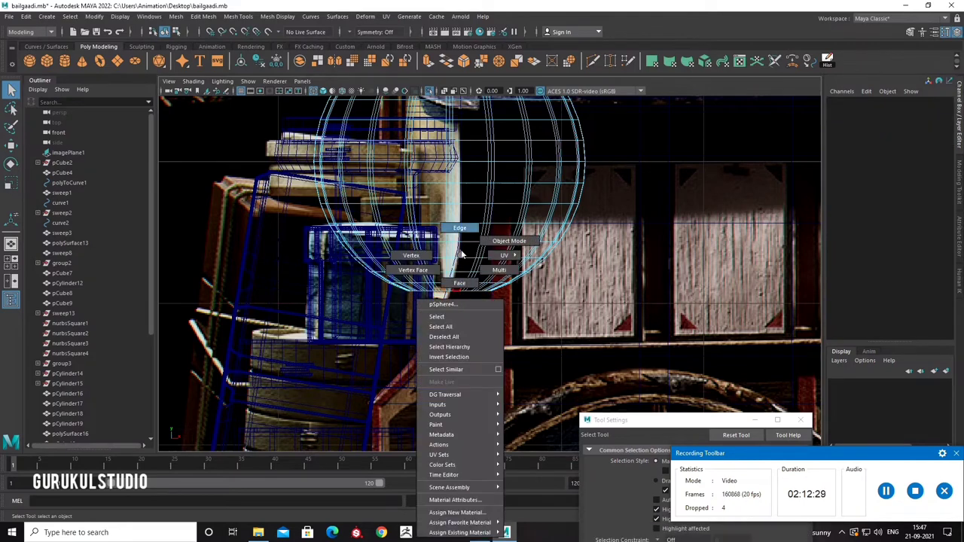
{"action": "double_click", "coordinate": [457, 295]}
{"action": "key", "text": "ctrl+e"}
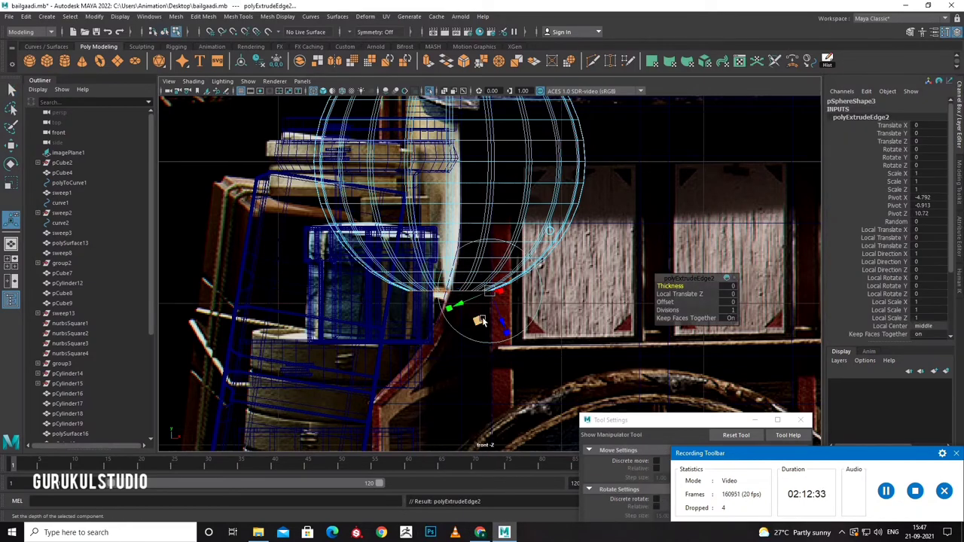
{"action": "mouse_move", "coordinate": [457, 275]}
{"action": "left_mouse_down"}
{"action": "mouse_move", "coordinate": [446, 260]}
{"action": "mouse_move", "coordinate": [464, 234]}
{"action": "left_mouse_up"}
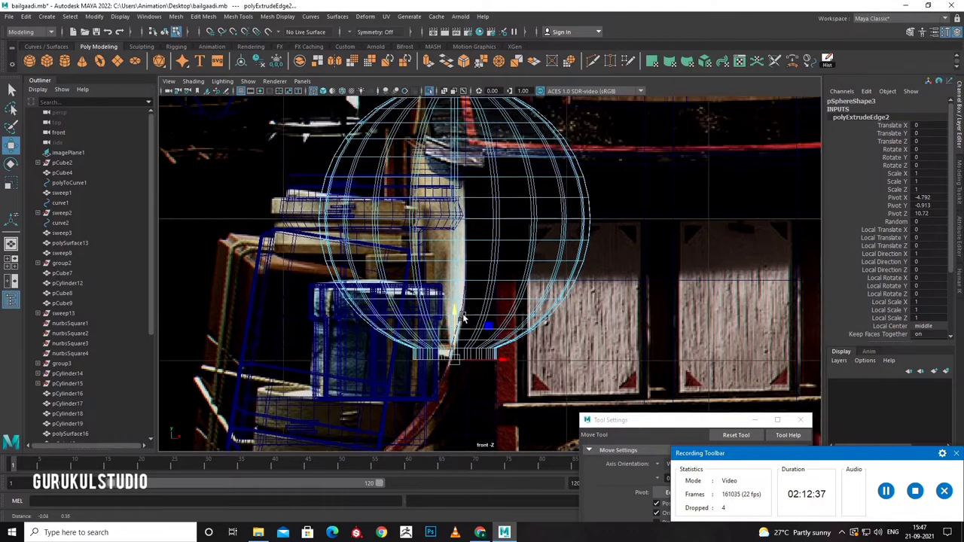
Extrude the sphere's top edge loop into a second rim.
{"action": "key", "text": "ctrl+e"}
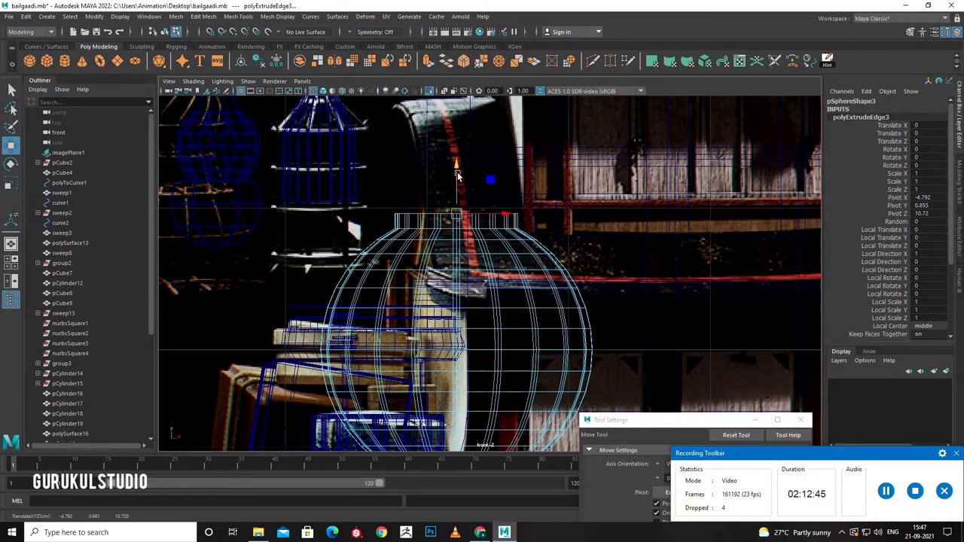
{"action": "scroll", "coordinate": [456, 164], "scroll_direction": "down", "scroll_amount": 5}
{"action": "scroll", "coordinate": [514, 287], "scroll_direction": "up", "scroll_amount": 2}
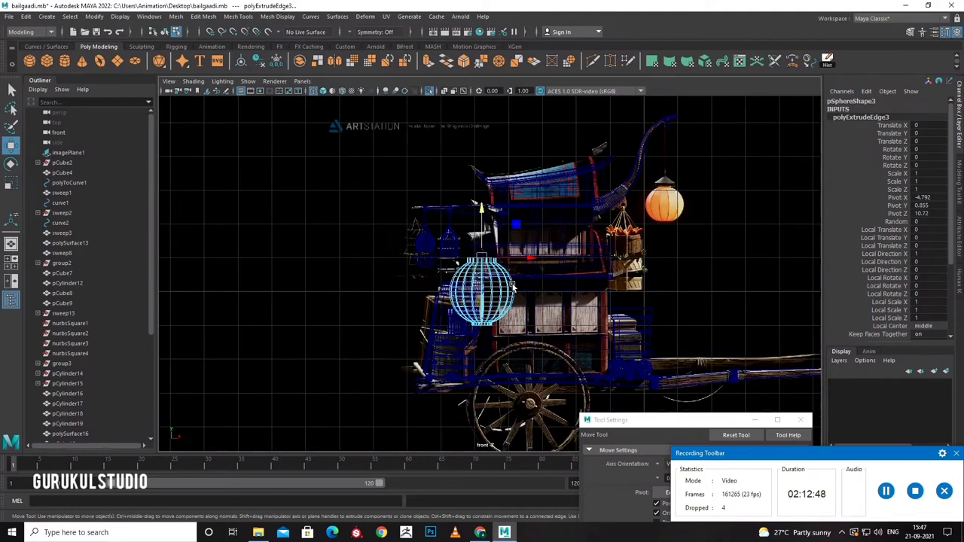
{"action": "scroll", "coordinate": [514, 286], "scroll_direction": "up", "scroll_amount": 2}
{"action": "scroll", "coordinate": [474, 222], "scroll_direction": "up", "scroll_amount": 1}
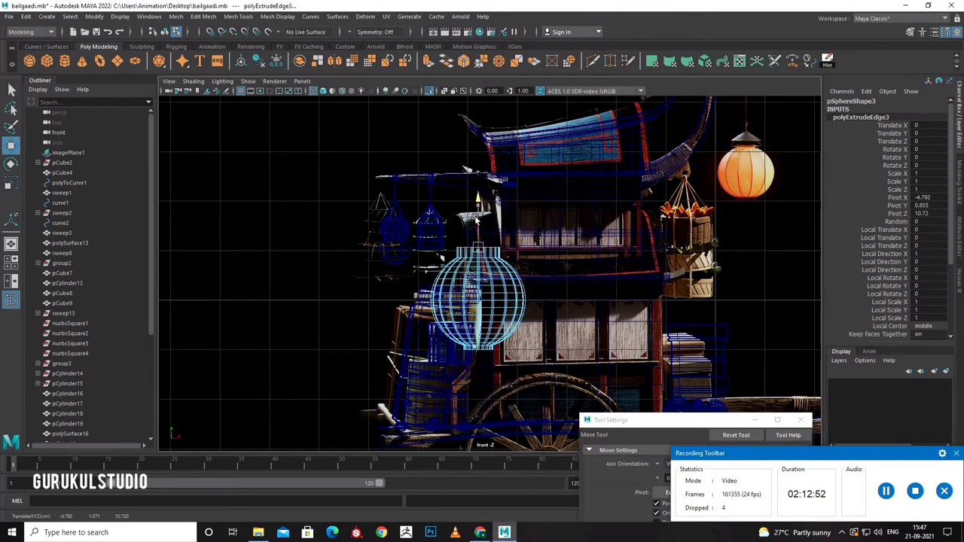
{"action": "scroll", "coordinate": [474, 261], "scroll_direction": "up", "scroll_amount": 2}
{"action": "scroll", "coordinate": [475, 265], "scroll_direction": "down", "scroll_amount": 4}
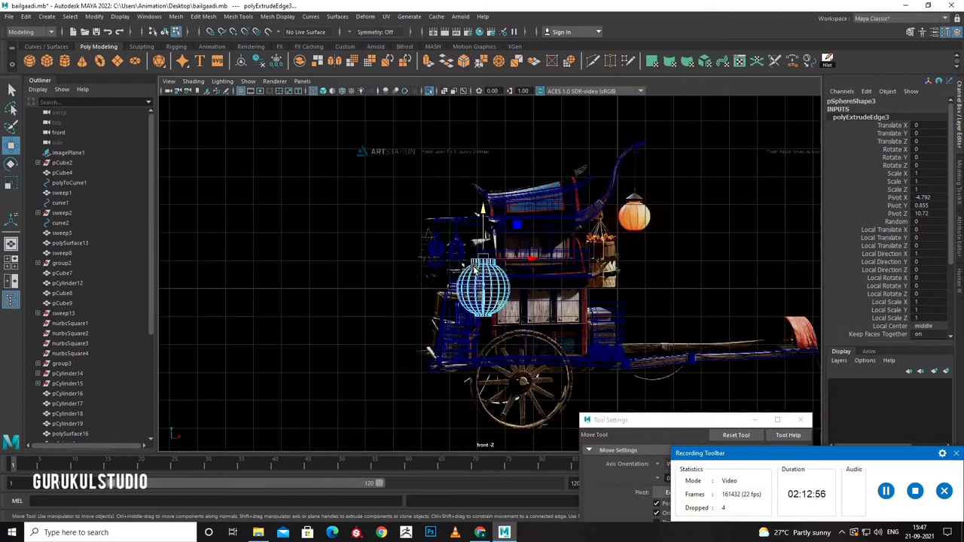
{"action": "scroll", "coordinate": [475, 272], "scroll_direction": "up", "scroll_amount": 2}
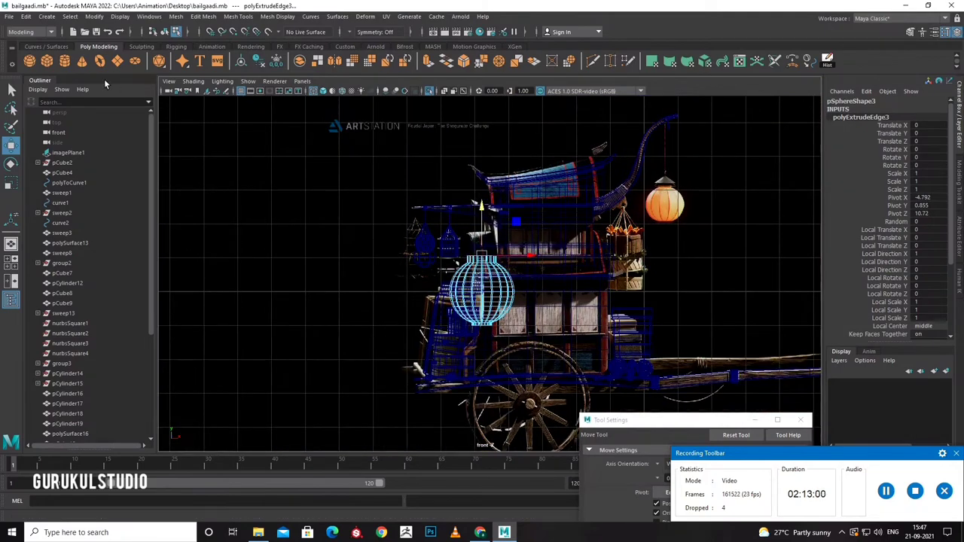
Create a polygon cone left of the cart in the front view.
{"action": "key", "text": "g"}
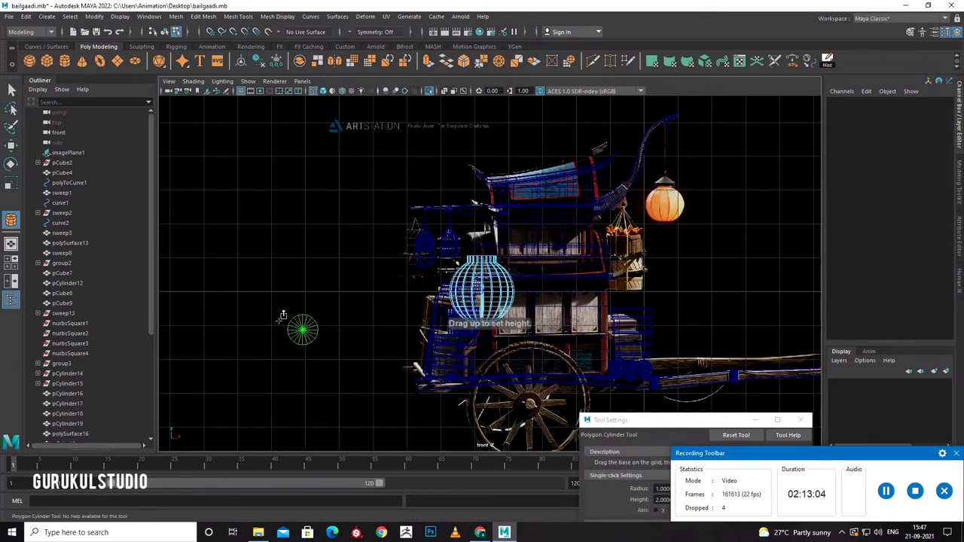
{"action": "key", "text": "w"}
{"action": "scroll", "coordinate": [286, 331], "scroll_direction": "up", "scroll_amount": 1}
{"action": "mouse_move", "coordinate": [281, 316]}
{"action": "left_mouse_down"}
{"action": "mouse_move", "coordinate": [283, 308]}
{"action": "mouse_move", "coordinate": [950, 131]}
{"action": "left_mouse_up"}
{"action": "key", "text": "space"}
{"action": "key", "text": "space"}
{"action": "key", "text": "e"}
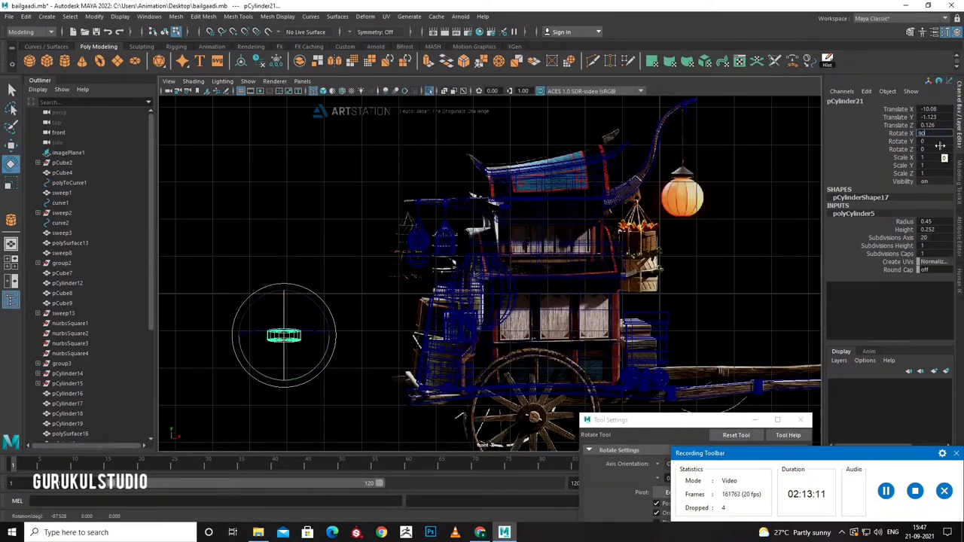
{"action": "scroll", "coordinate": [280, 338], "scroll_direction": "up", "scroll_amount": 2}
{"action": "middle_click_drag", "start_coordinate": [398, 298], "coordinate": [623, 256], "text": "alt"}
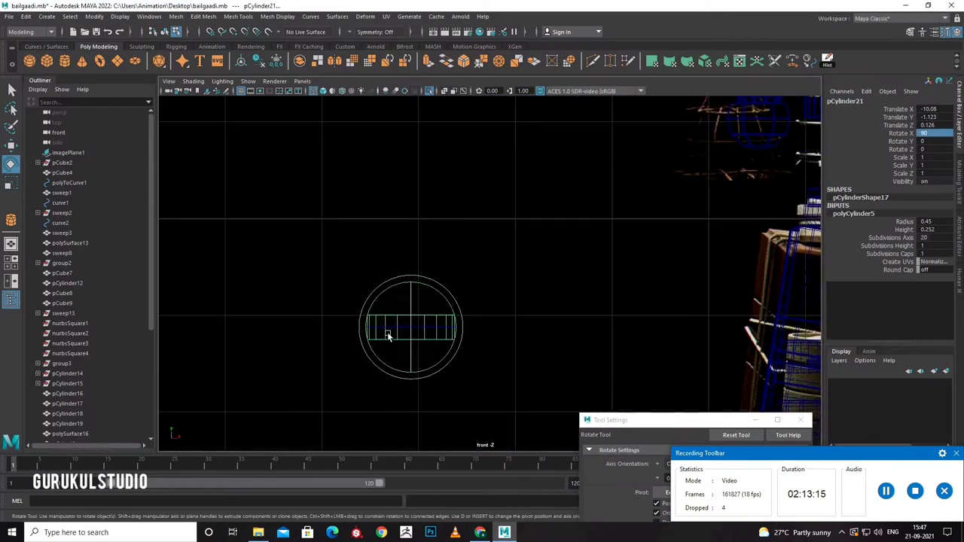
Select the cone in Object Mode in the perspective view.
{"action": "right_click_drag", "start_coordinate": [388, 256], "coordinate": [390, 290]}
{"action": "left_click", "coordinate": [497, 389]}
{"action": "right_click_drag", "start_coordinate": [381, 254], "coordinate": [410, 223]}
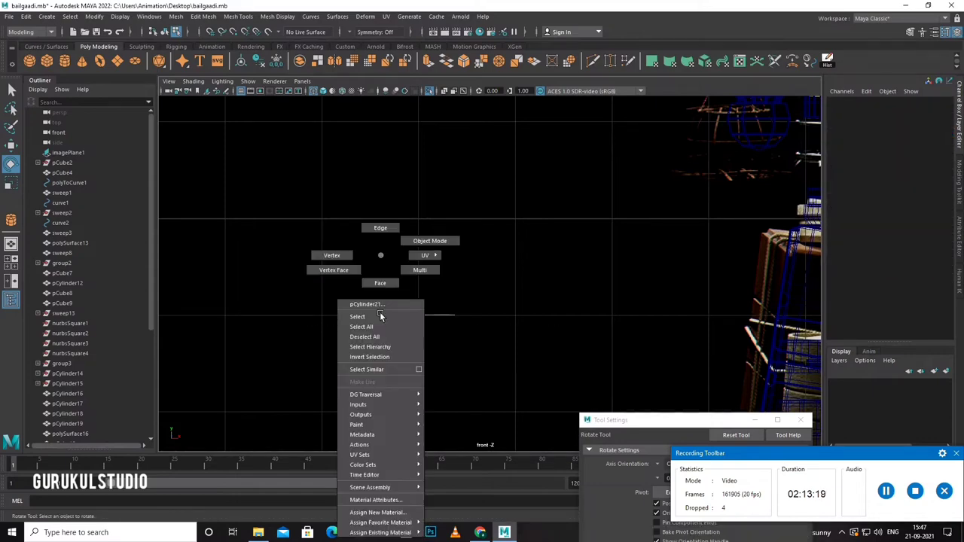
{"action": "key", "text": "space"}
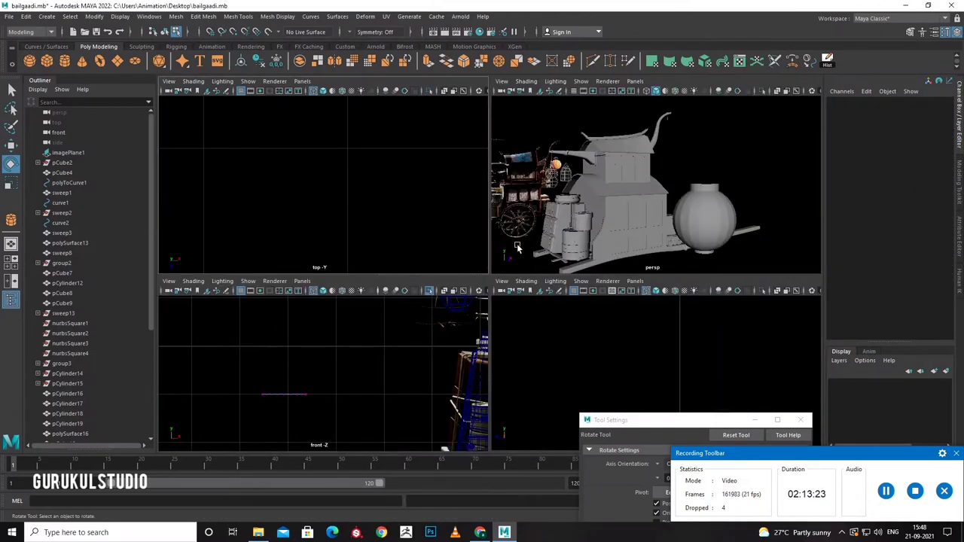
{"action": "key", "text": "space"}
{"action": "key", "text": "space"}
{"action": "key", "text": "space"}
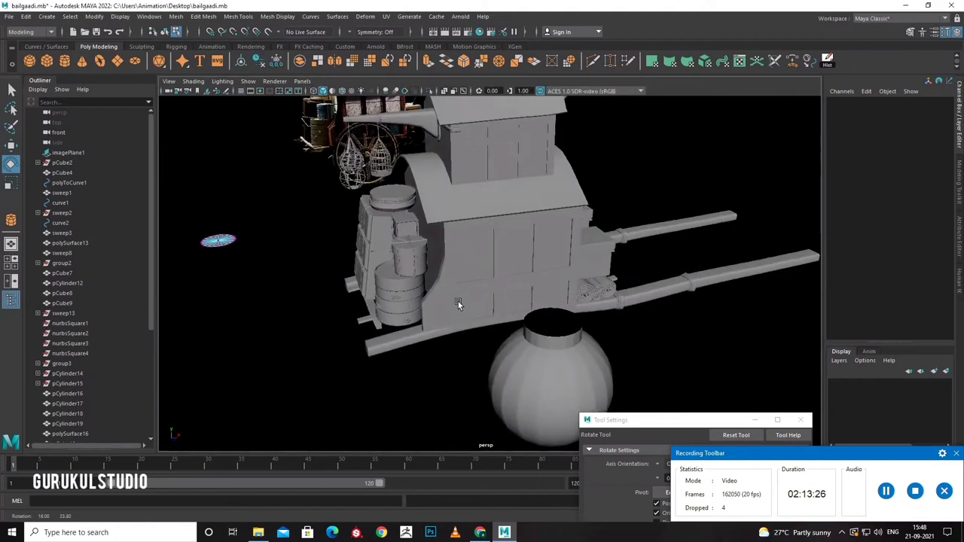
{"action": "left_click_drag", "start_coordinate": [482, 286], "coordinate": [224, 256], "text": "alt"}
{"action": "left_click", "coordinate": [363, 277]}
{"action": "key", "text": "w"}
{"action": "right_click", "coordinate": [224, 256]}
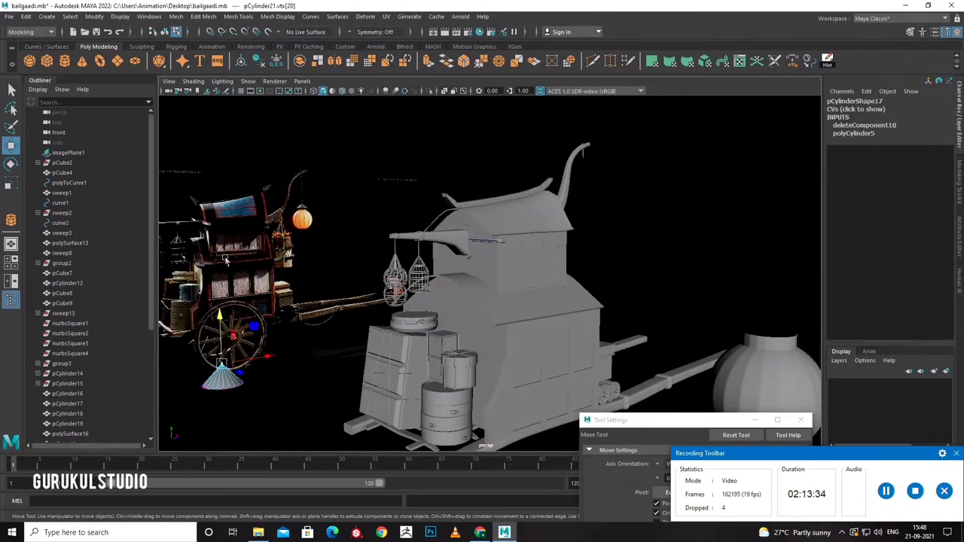
{"action": "right_click", "coordinate": [223, 255]}
{"action": "left_click", "coordinate": [273, 240]}
Orbit around the sphere to check the cone's placement.
{"action": "scroll", "coordinate": [297, 391], "scroll_direction": "down", "scroll_amount": 3}
{"action": "left_click_drag", "start_coordinate": [296, 391], "coordinate": [351, 391], "text": "alt"}
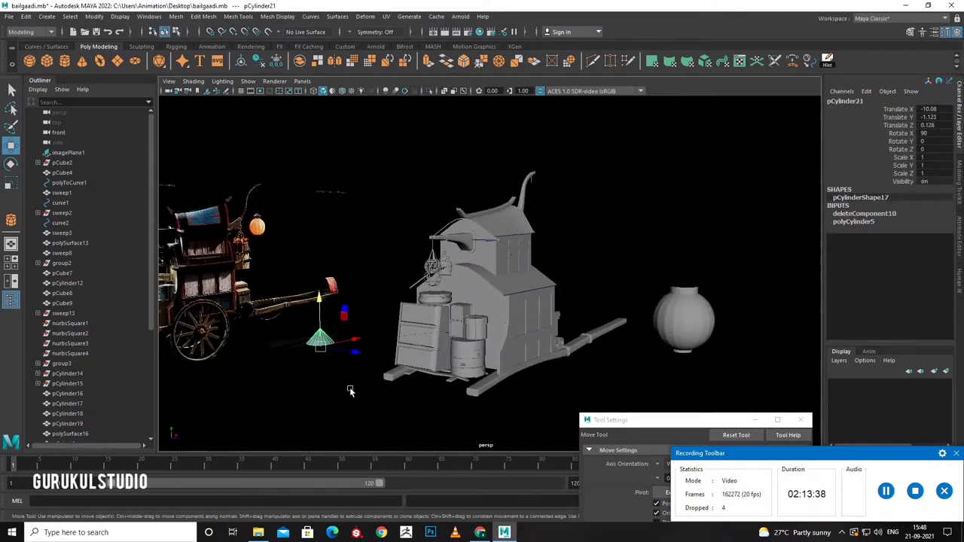
{"action": "scroll", "coordinate": [667, 328], "scroll_direction": "up", "scroll_amount": 3}
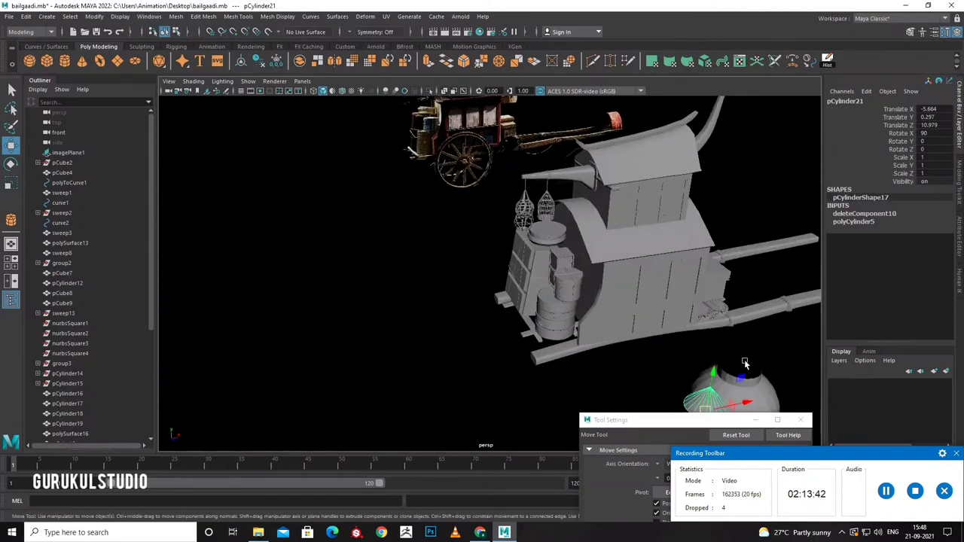
{"action": "left_click_drag", "start_coordinate": [667, 328], "coordinate": [686, 344], "text": "alt"}
{"action": "mouse_move", "coordinate": [680, 286]}
{"action": "left_mouse_down", "text": "alt"}
{"action": "mouse_move", "coordinate": [693, 314]}
{"action": "mouse_move", "coordinate": [552, 348]}
{"action": "left_mouse_up", "text": "alt"}
Scale the cone uniformly to 1.289 in the front view.
{"action": "key", "text": "r"}
{"action": "key", "text": "space"}
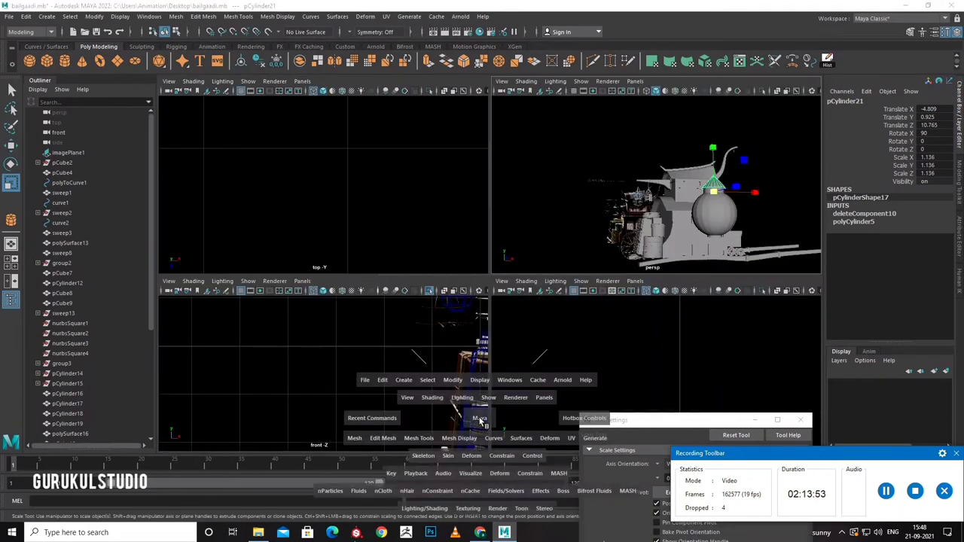
{"action": "key", "text": "space"}
{"action": "key", "text": "space"}
{"action": "key", "text": "space"}
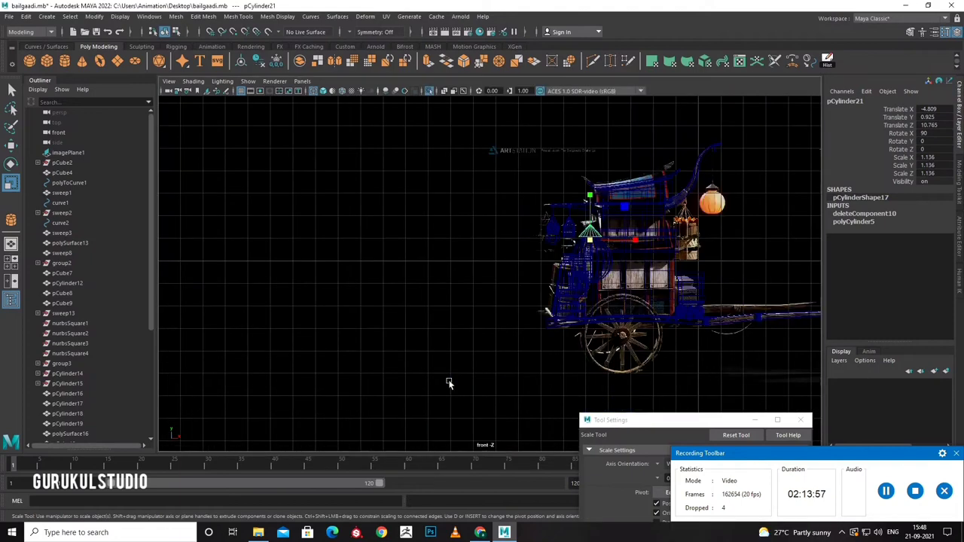
{"action": "scroll", "coordinate": [448, 382], "scroll_direction": "up", "scroll_amount": 3}
{"action": "scroll", "coordinate": [451, 381], "scroll_direction": "up", "scroll_amount": 3}
{"action": "scroll", "coordinate": [465, 382], "scroll_direction": "up", "scroll_amount": 3}
{"action": "scroll", "coordinate": [465, 382], "scroll_direction": "up", "scroll_amount": 2}
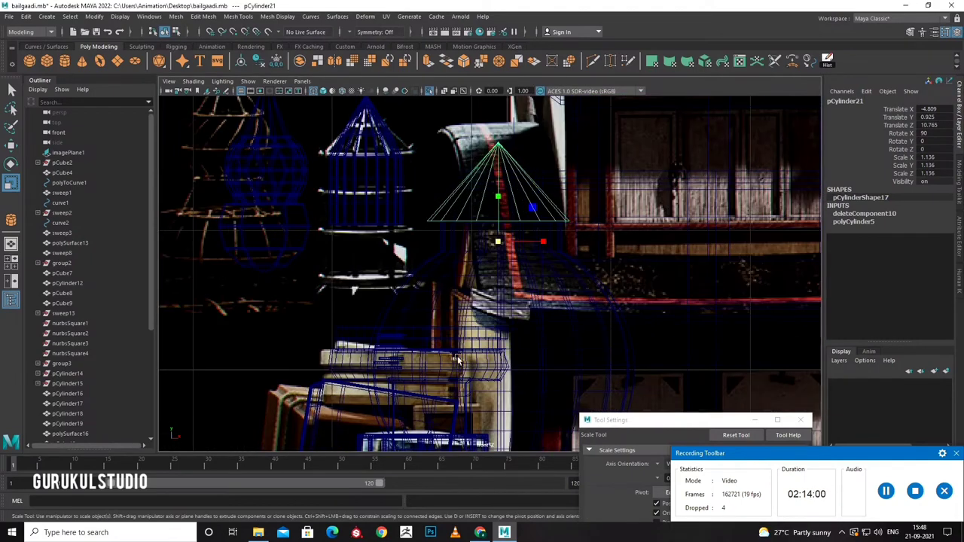
{"action": "left_click_drag", "start_coordinate": [499, 211], "coordinate": [499, 211]}
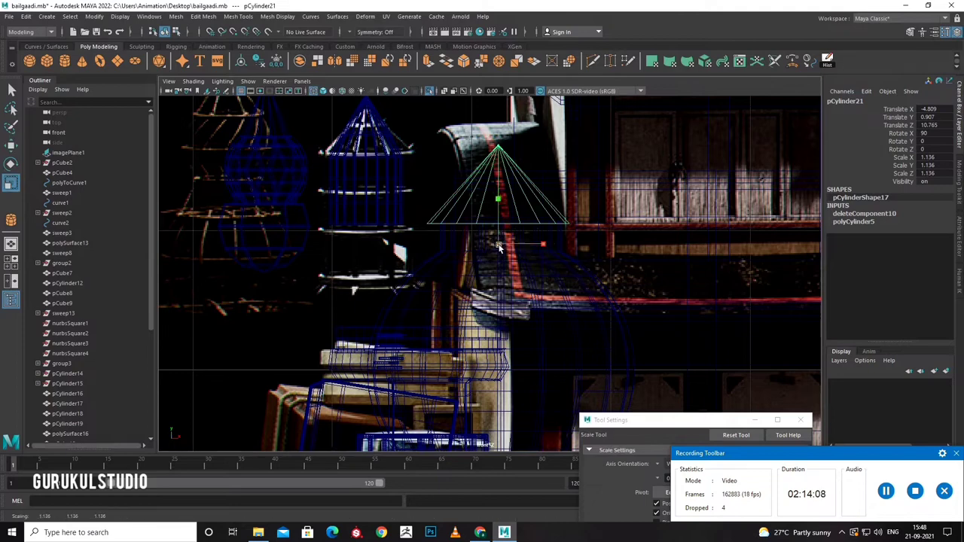
{"action": "left_click_drag", "start_coordinate": [499, 246], "coordinate": [518, 249]}
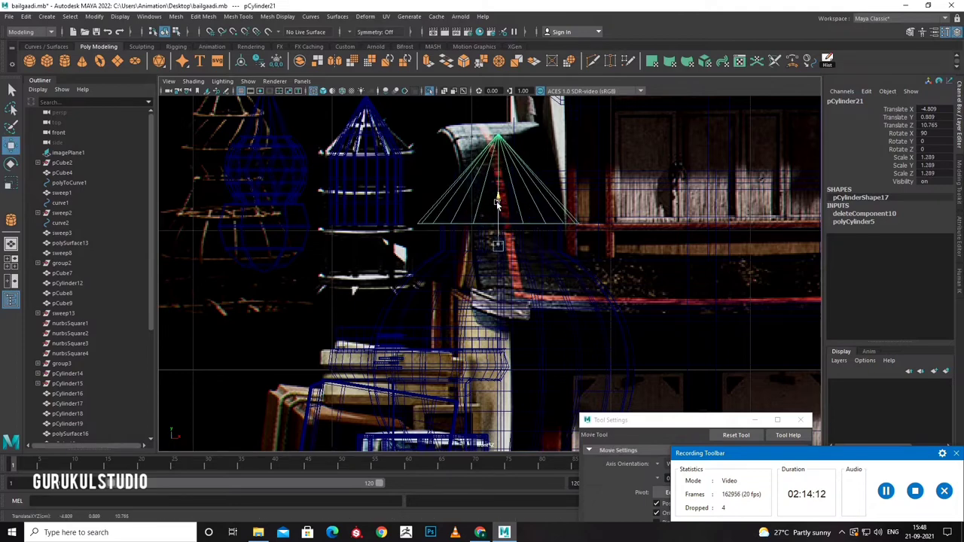
Pull the cone's apex vertex upward to form the roof.
{"action": "right_click_drag", "start_coordinate": [490, 253], "coordinate": [433, 218]}
{"action": "left_click", "coordinate": [499, 134]}
{"action": "key", "text": "w"}
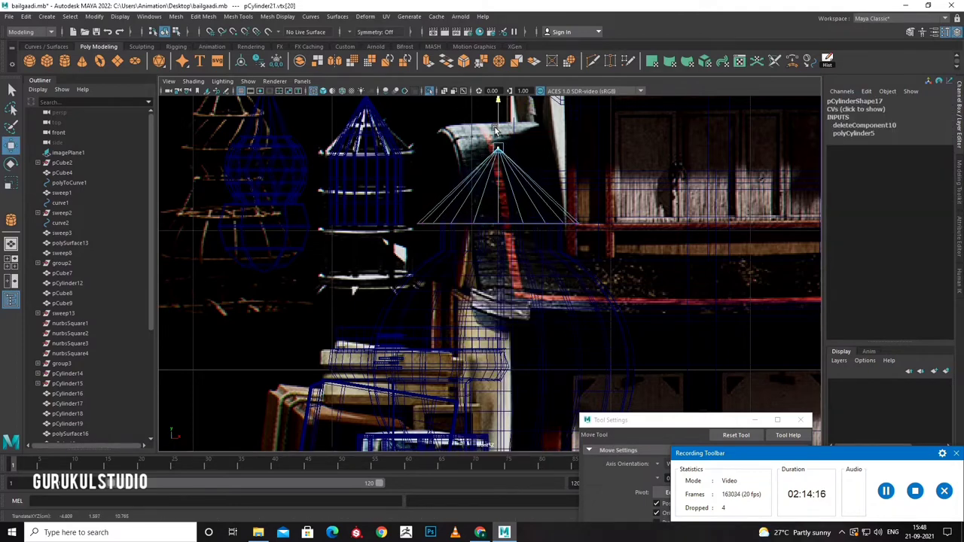
{"action": "key", "text": "space"}
{"action": "key", "text": "space"}
{"action": "right_click_drag", "start_coordinate": [732, 280], "coordinate": [753, 278]}
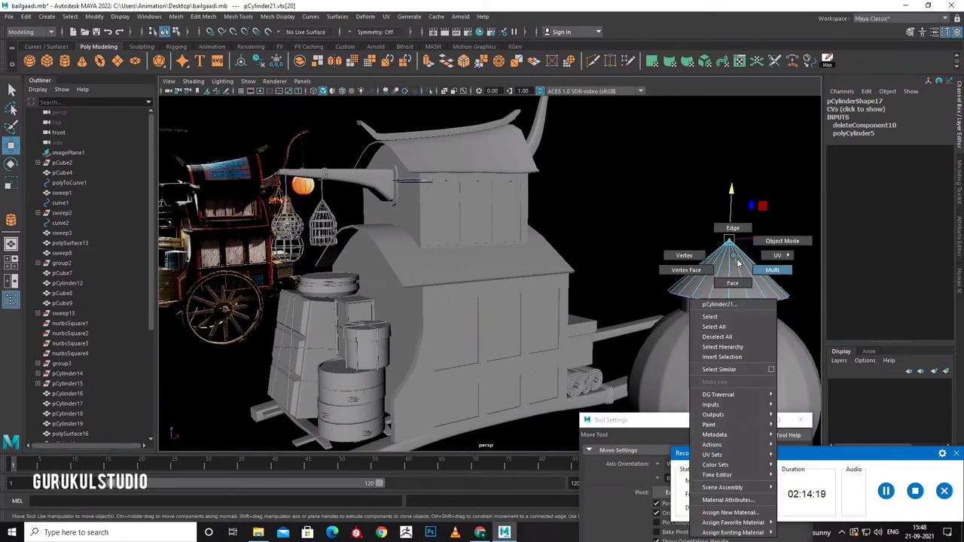
{"action": "mouse_move", "coordinate": [753, 277]}
{"action": "left_mouse_down", "text": "alt"}
{"action": "mouse_move", "coordinate": [631, 340]}
{"action": "mouse_move", "coordinate": [643, 353]}
{"action": "left_mouse_up", "text": "alt"}
Select the sphere and cone and combine them into one mesh, pSphere5.
{"action": "scroll", "coordinate": [643, 353], "scroll_direction": "up", "scroll_amount": 3}
{"action": "scroll", "coordinate": [525, 345], "scroll_direction": "up", "scroll_amount": 3}
{"action": "scroll", "coordinate": [526, 345], "scroll_direction": "up", "scroll_amount": 3}
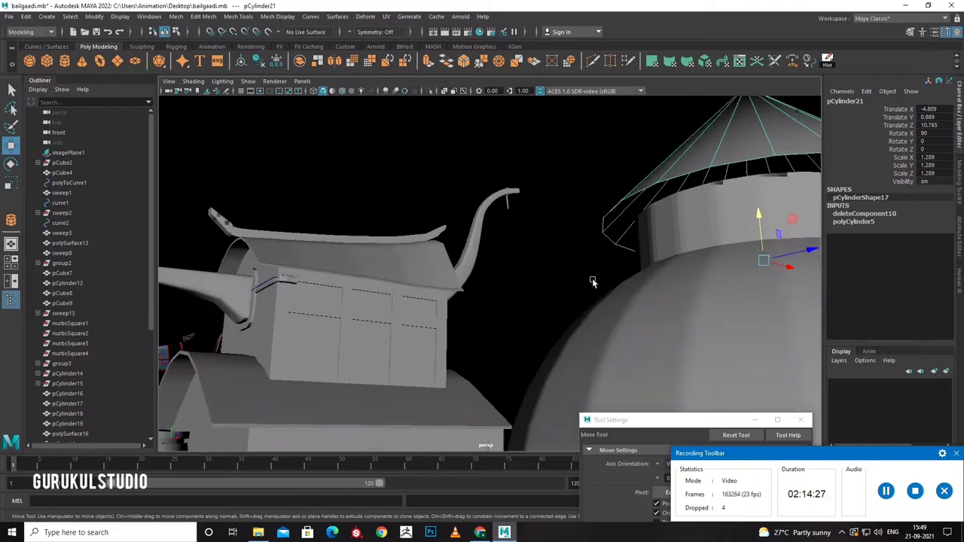
{"action": "scroll", "coordinate": [592, 278], "scroll_direction": "up", "scroll_amount": 3}
{"action": "scroll", "coordinate": [584, 300], "scroll_direction": "down", "scroll_amount": 2}
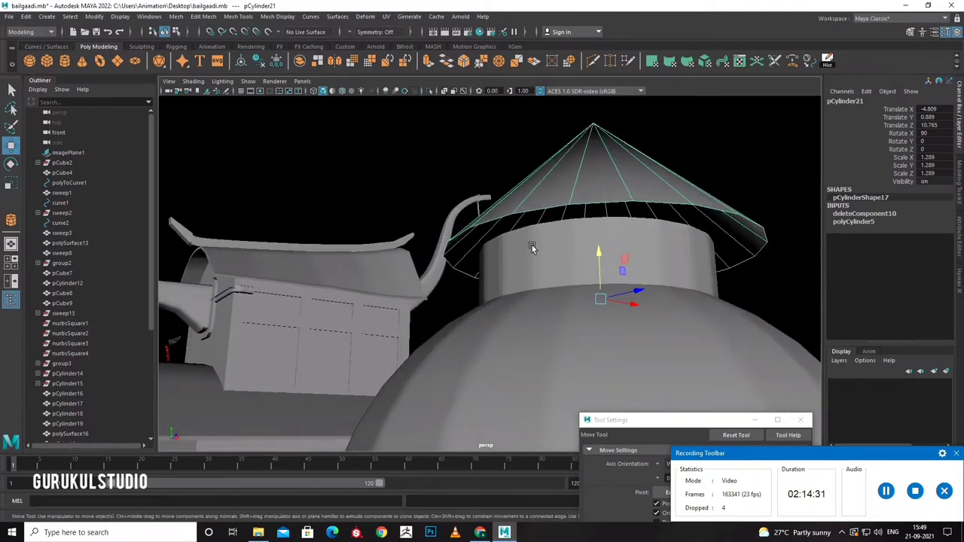
{"action": "left_click", "coordinate": [532, 245]}
{"action": "mouse_move", "coordinate": [531, 245]}
{"action": "left_mouse_down", "text": "alt"}
{"action": "mouse_move", "coordinate": [516, 294]}
{"action": "mouse_move", "coordinate": [549, 309]}
{"action": "mouse_move", "coordinate": [552, 335]}
{"action": "left_mouse_up", "text": "alt"}
{"action": "left_click", "coordinate": [522, 290]}
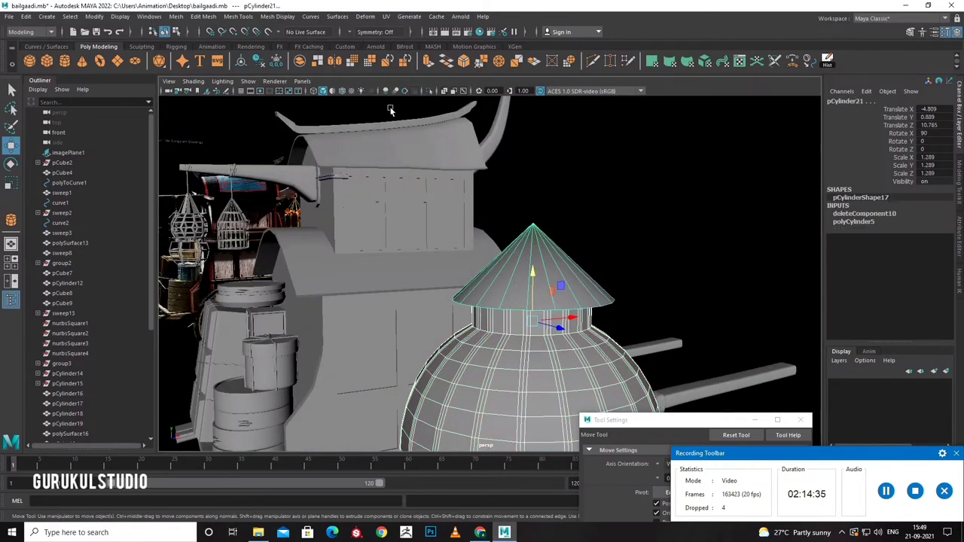
{"action": "left_click", "coordinate": [301, 61]}
Raise the lantern under the hook tip and scale it down to about 0.6.
{"action": "scroll", "coordinate": [608, 339], "scroll_direction": "down", "scroll_amount": 2}
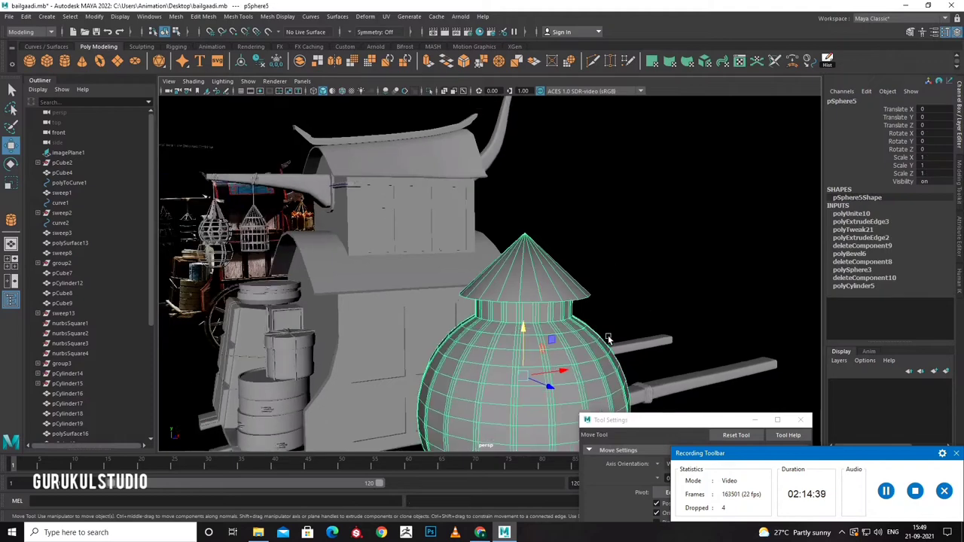
{"action": "scroll", "coordinate": [608, 338], "scroll_direction": "down", "scroll_amount": 2}
{"action": "left_click_drag", "start_coordinate": [511, 310], "coordinate": [515, 171]}
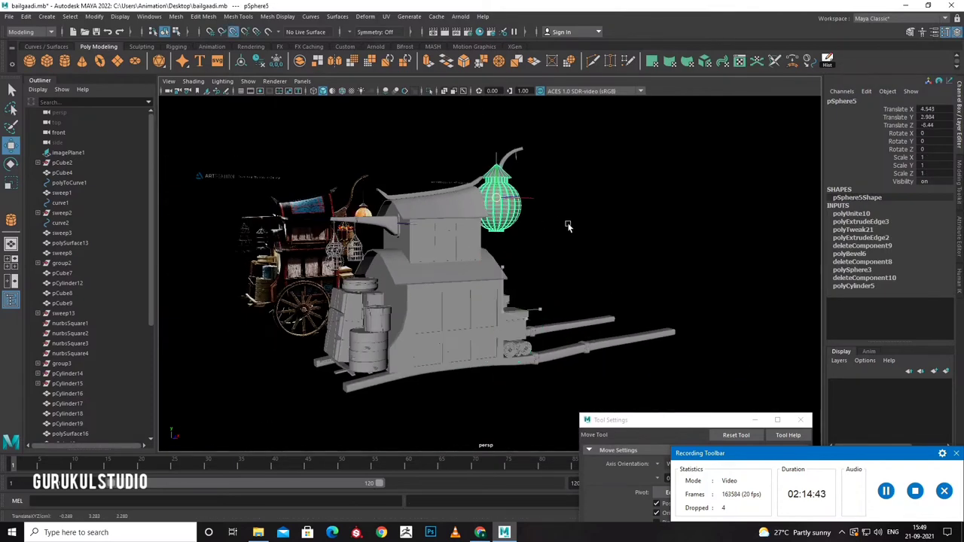
{"action": "key", "text": "space"}
{"action": "key", "text": "space"}
{"action": "middle_click_drag", "start_coordinate": [603, 308], "coordinate": [515, 395], "text": "alt"}
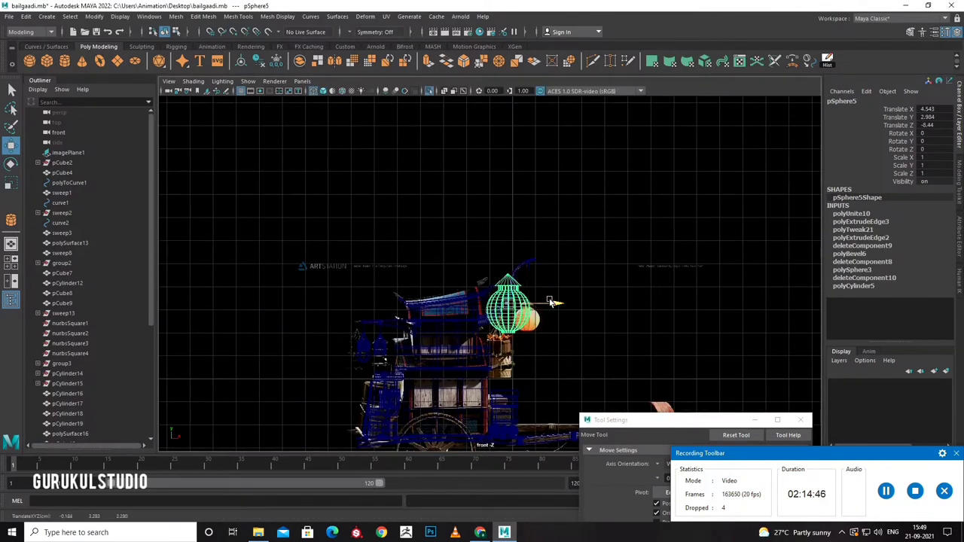
{"action": "scroll", "coordinate": [528, 285], "scroll_direction": "up", "scroll_amount": 3}
{"action": "middle_click_drag", "start_coordinate": [585, 386], "coordinate": [559, 273], "text": "alt"}
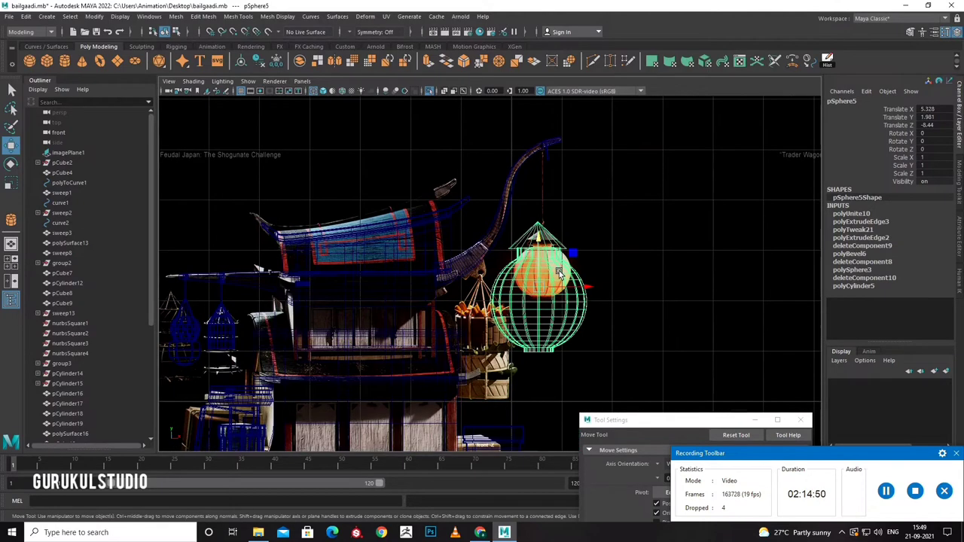
{"action": "left_click_drag", "start_coordinate": [542, 290], "coordinate": [510, 293]}
{"action": "mouse_move", "coordinate": [538, 259]}
{"action": "left_mouse_down"}
{"action": "mouse_move", "coordinate": [586, 268]}
{"action": "mouse_move", "coordinate": [530, 271]}
{"action": "left_mouse_up"}
{"action": "key", "text": "r"}
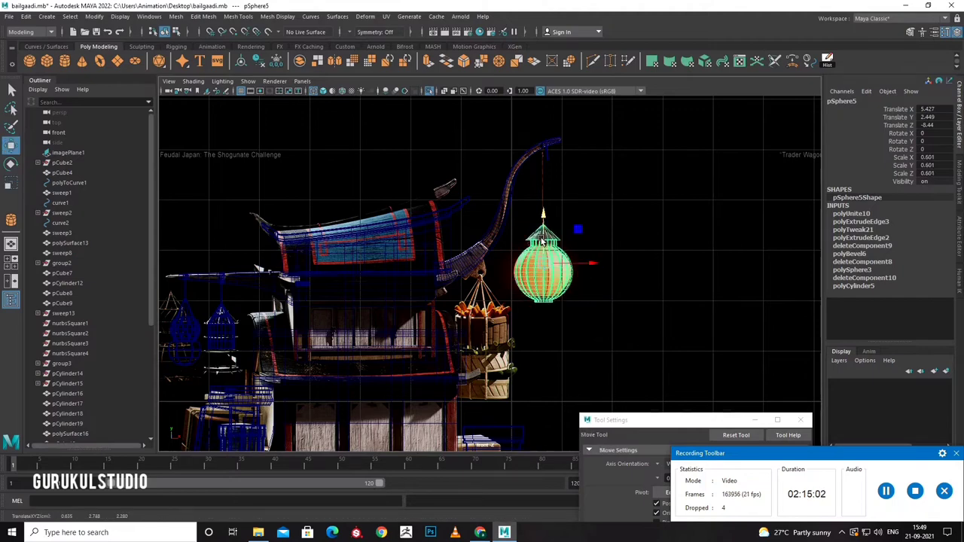
Select the hook mesh and pick vertices at the hanging rod's top.
{"action": "left_click", "coordinate": [548, 165]}
{"action": "scroll", "coordinate": [549, 164], "scroll_direction": "up", "scroll_amount": 3}
{"action": "scroll", "coordinate": [548, 164], "scroll_direction": "up", "scroll_amount": 3}
{"action": "right_click_drag", "start_coordinate": [541, 217], "coordinate": [474, 209]}
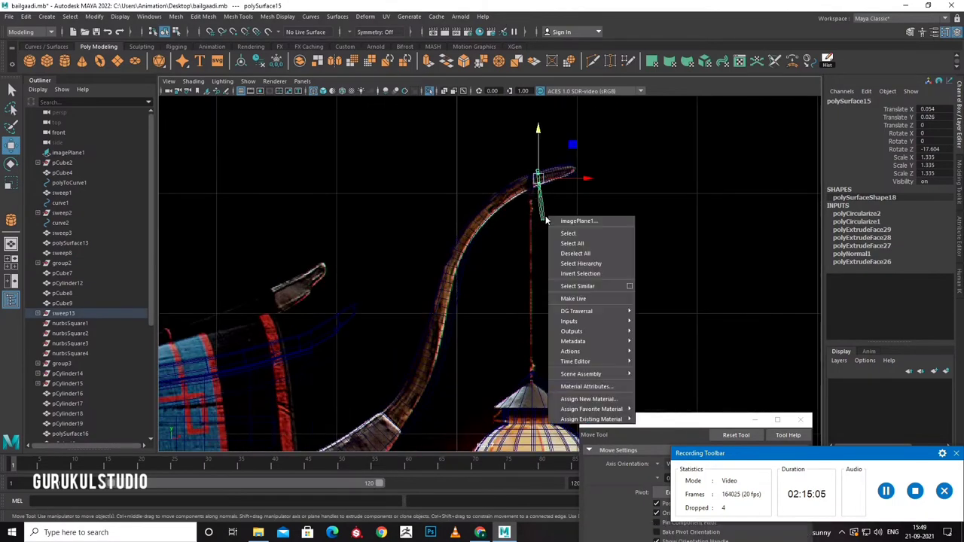
{"action": "mouse_move", "coordinate": [527, 212]}
{"action": "left_mouse_down"}
{"action": "mouse_move", "coordinate": [547, 243]}
{"action": "mouse_move", "coordinate": [518, 354]}
{"action": "left_mouse_up"}
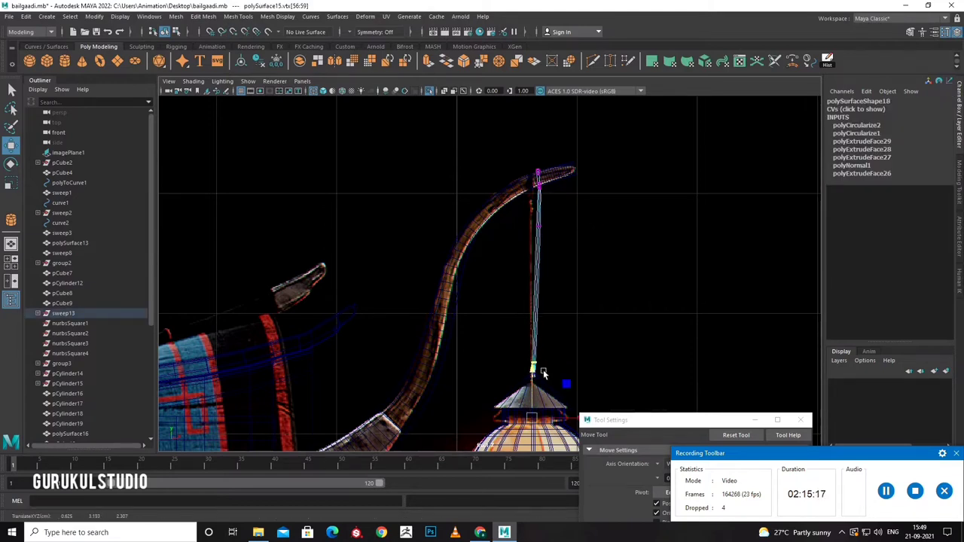
{"action": "right_click", "coordinate": [529, 367]}
{"action": "right_click", "coordinate": [550, 256]}
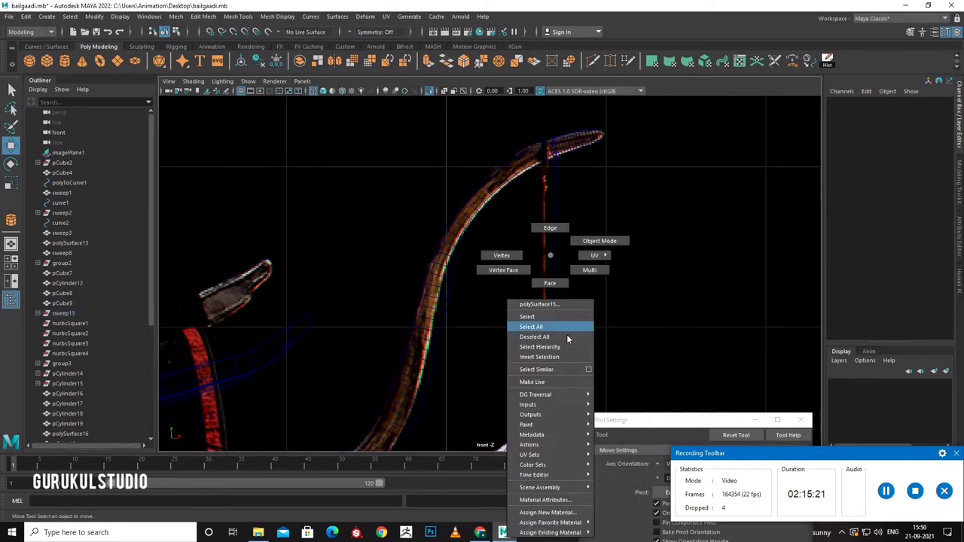
{"action": "right_click_drag", "start_coordinate": [567, 337], "coordinate": [571, 261]}
Select the hanging rod, nudge it right, and insert an edge loop near its bottom.
{"action": "left_click_drag", "start_coordinate": [535, 286], "coordinate": [569, 346]}
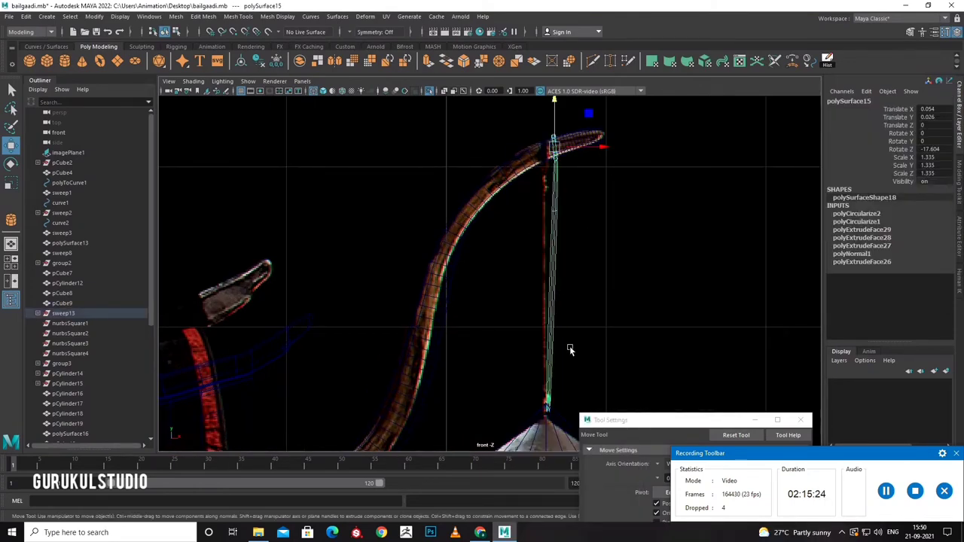
{"action": "mouse_move", "coordinate": [569, 346]}
{"action": "middle_mouse_down"}
{"action": "mouse_move", "coordinate": [580, 327]}
{"action": "mouse_move", "coordinate": [591, 349]}
{"action": "middle_mouse_up"}
{"action": "key", "text": "super"}
{"action": "scroll", "coordinate": [606, 332], "scroll_direction": "up", "scroll_amount": 10}
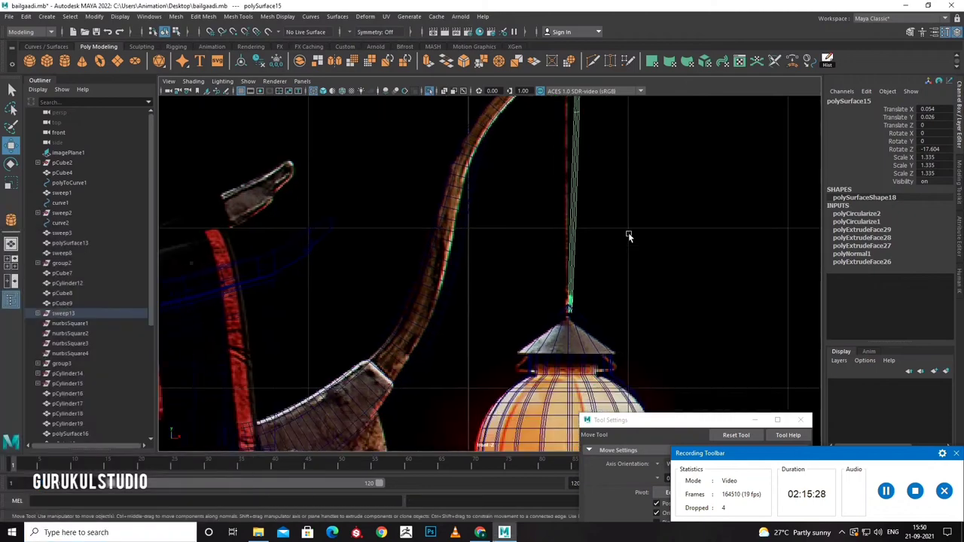
{"action": "right_click_drag", "start_coordinate": [602, 240], "coordinate": [555, 244], "text": "shift"}
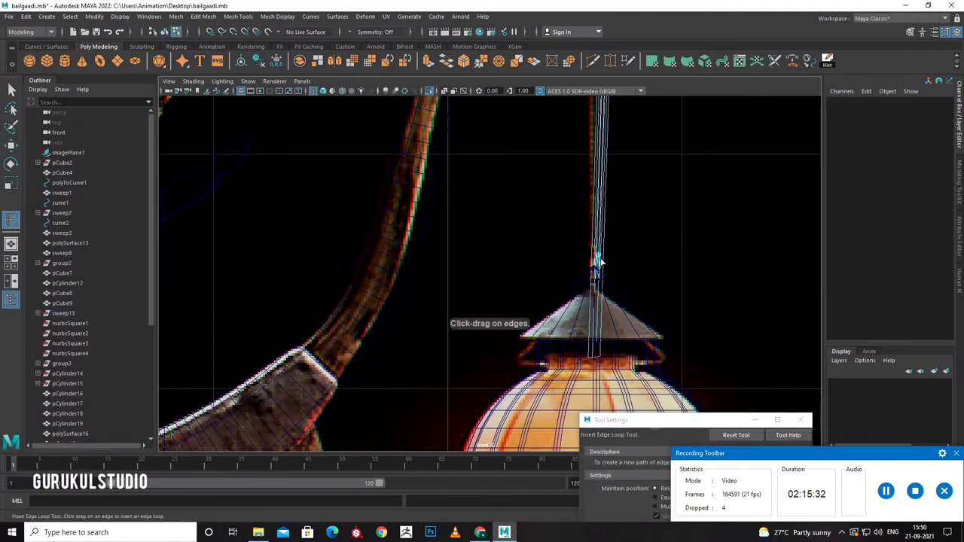
{"action": "left_click", "coordinate": [597, 356]}
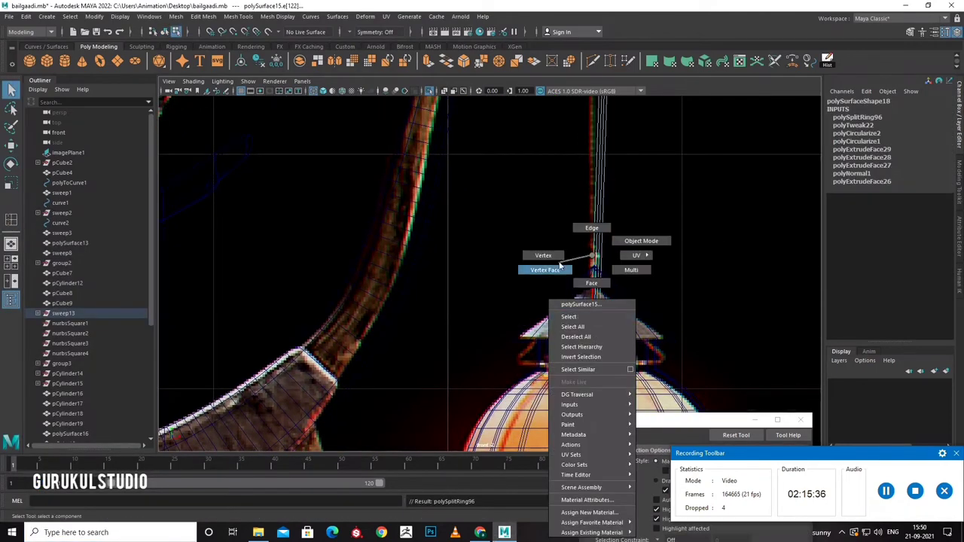
Move the rod's vertex ring along X down into the lantern's cone top.
{"action": "right_click_drag", "start_coordinate": [584, 256], "coordinate": [538, 269]}
{"action": "left_click_drag", "start_coordinate": [580, 347], "coordinate": [610, 371]}
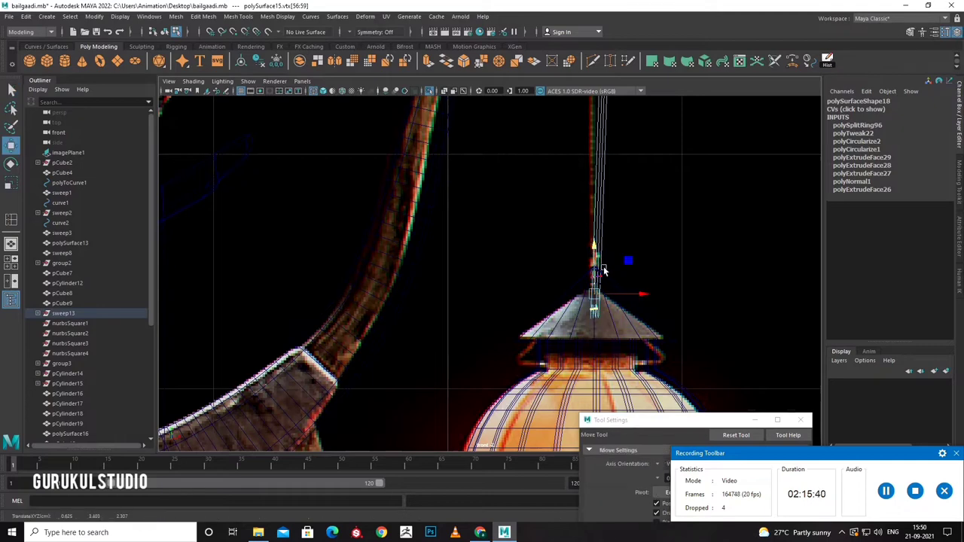
{"action": "key", "text": "space"}
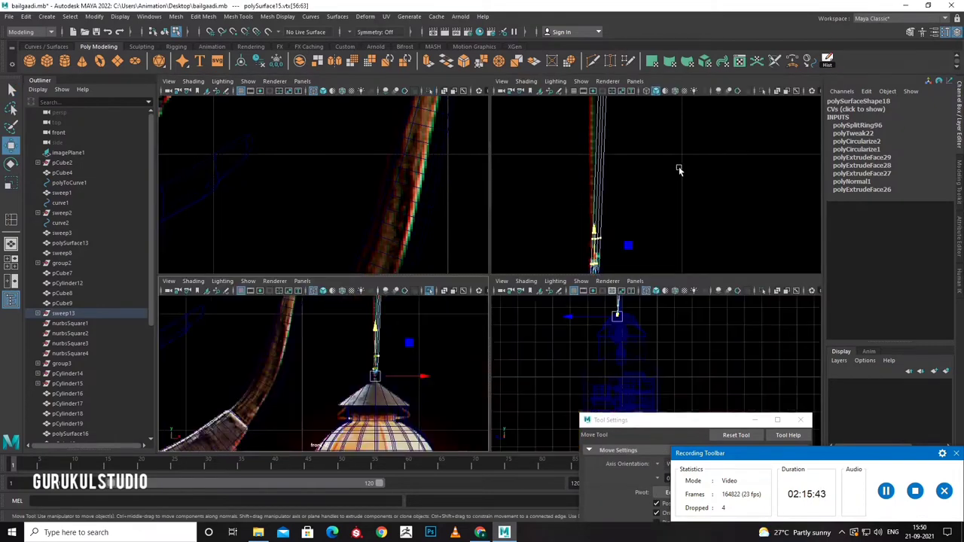
{"action": "key", "text": "space"}
{"action": "key", "text": "f"}
{"action": "left_click_drag", "start_coordinate": [592, 244], "coordinate": [575, 248], "text": "alt"}
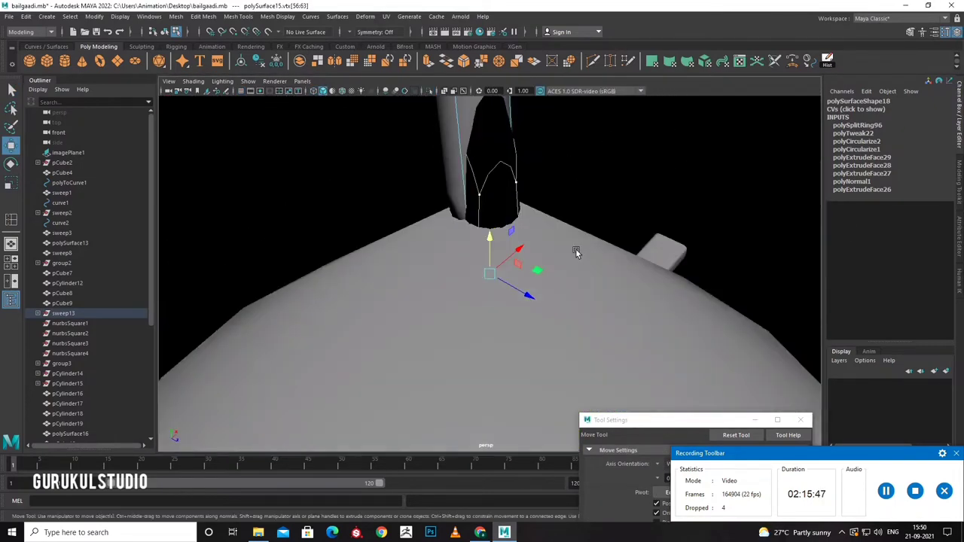
{"action": "right_click_drag", "start_coordinate": [576, 248], "coordinate": [619, 234]}
{"action": "mouse_move", "coordinate": [701, 218]}
{"action": "left_mouse_down", "text": "alt"}
{"action": "mouse_move", "coordinate": [654, 224]}
{"action": "mouse_move", "coordinate": [639, 308]}
{"action": "mouse_move", "coordinate": [570, 280]}
{"action": "left_mouse_up", "text": "alt"}
{"action": "right_click_drag", "start_coordinate": [532, 261], "coordinate": [533, 267]}
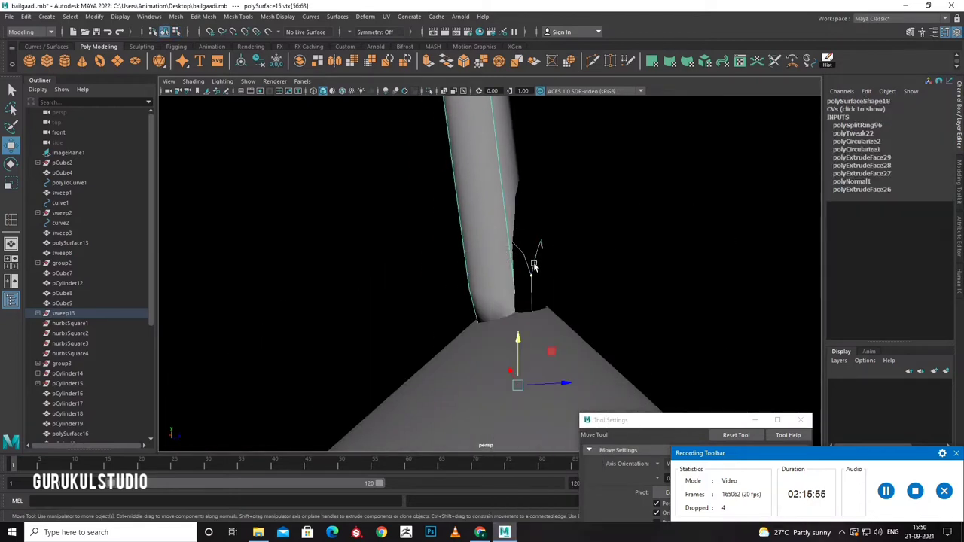
{"action": "mouse_move", "coordinate": [552, 386]}
{"action": "left_mouse_down"}
{"action": "mouse_move", "coordinate": [413, 357]}
{"action": "mouse_move", "coordinate": [476, 310]}
{"action": "mouse_move", "coordinate": [398, 293]}
{"action": "mouse_move", "coordinate": [501, 302]}
{"action": "mouse_move", "coordinate": [565, 252]}
{"action": "left_mouse_up"}
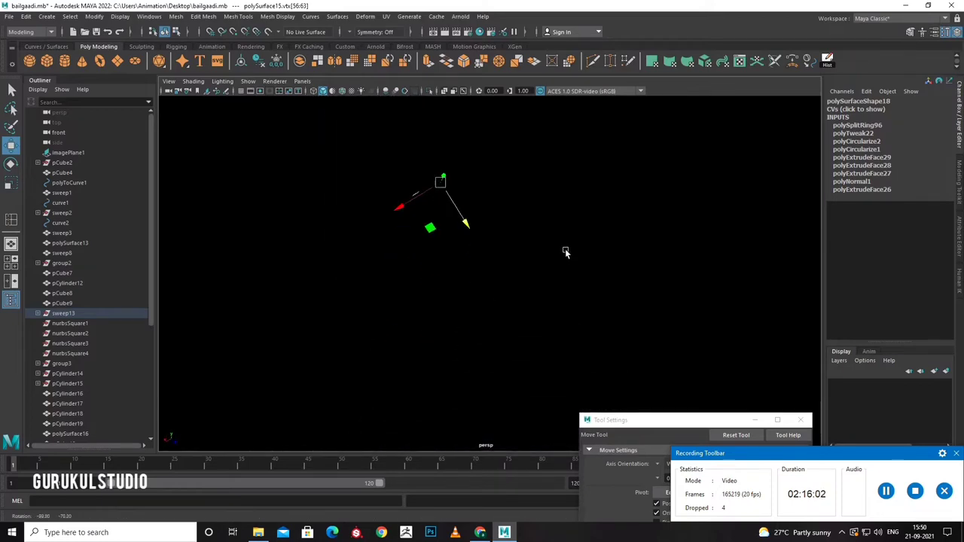
Undo the stray selection change and restore the perspective view.
{"action": "key", "text": "ctrl+z"}
{"action": "key", "text": "ctrl+z"}
{"action": "key", "text": "ctrl+z"}
{"action": "key", "text": "space"}
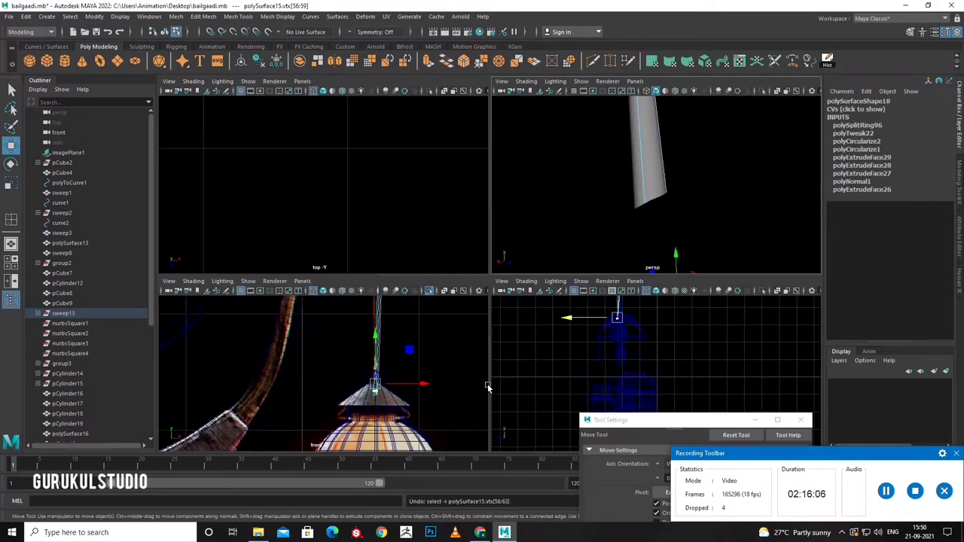
{"action": "key", "text": "space"}
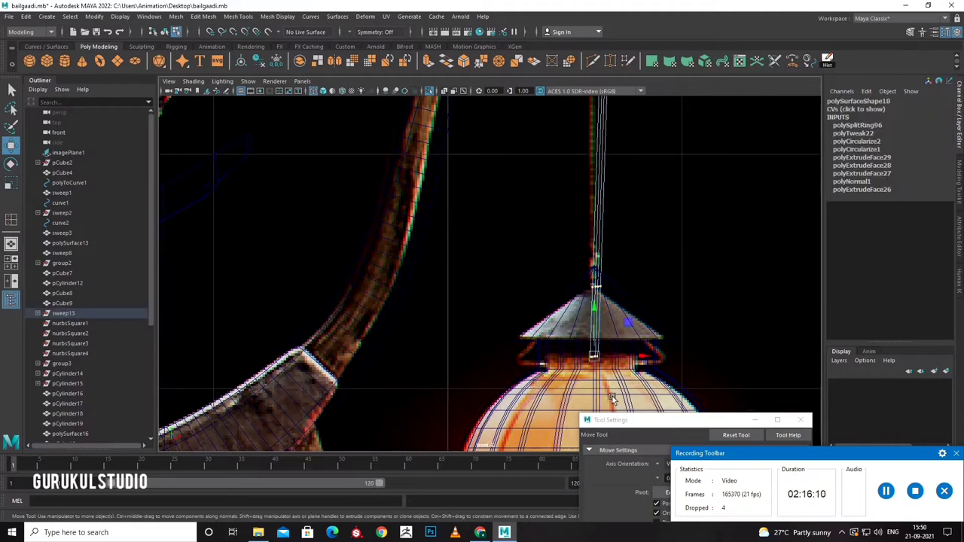
{"action": "key", "text": "space"}
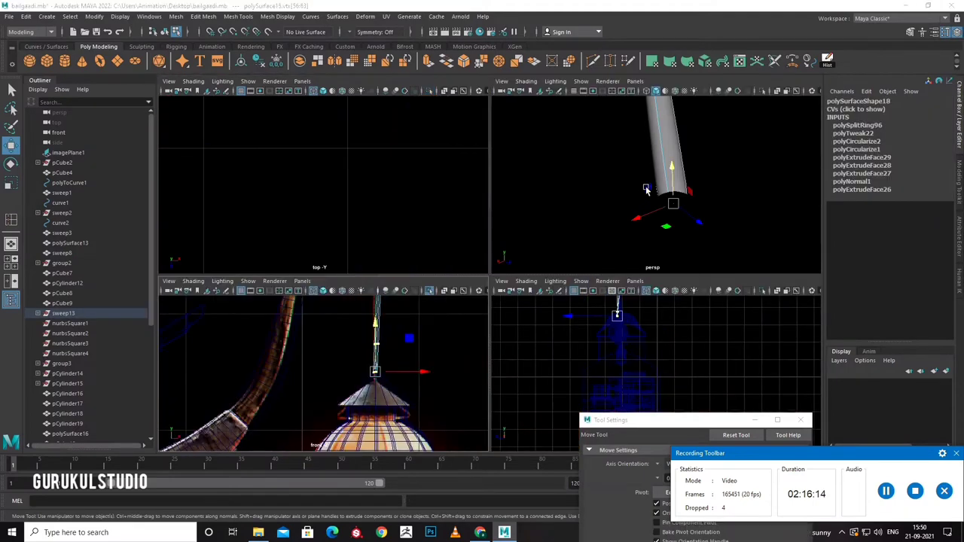
{"action": "key", "text": "space"}
Deselect imagePlane1 and tumble back to view the whole cart and shafts.
{"action": "mouse_move", "coordinate": [647, 247]}
{"action": "left_mouse_down", "text": "alt"}
{"action": "mouse_move", "coordinate": [588, 305]}
{"action": "mouse_move", "coordinate": [498, 356]}
{"action": "mouse_move", "coordinate": [482, 251]}
{"action": "left_mouse_up", "text": "alt"}
{"action": "right_click_drag", "start_coordinate": [488, 239], "coordinate": [488, 280]}
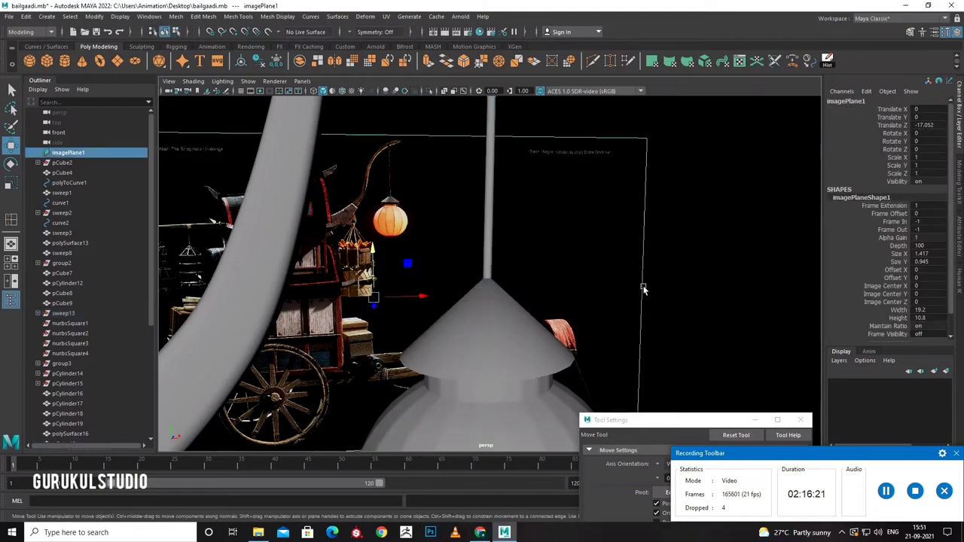
{"action": "key", "text": "f"}
{"action": "left_click", "coordinate": [658, 324]}
{"action": "mouse_move", "coordinate": [658, 324]}
{"action": "left_mouse_down", "text": "alt"}
{"action": "mouse_move", "coordinate": [646, 351]}
{"action": "mouse_move", "coordinate": [692, 378]}
{"action": "mouse_move", "coordinate": [620, 384]}
{"action": "mouse_move", "coordinate": [683, 381]}
{"action": "mouse_move", "coordinate": [680, 389]}
{"action": "mouse_move", "coordinate": [557, 299]}
{"action": "left_mouse_up", "text": "alt"}
{"action": "scroll", "coordinate": [566, 305], "scroll_direction": "up", "scroll_amount": 3}
Create a polygon cylinder at the cart front and delete its lower half of faces.
{"action": "scroll", "coordinate": [576, 313], "scroll_direction": "up", "scroll_amount": 3}
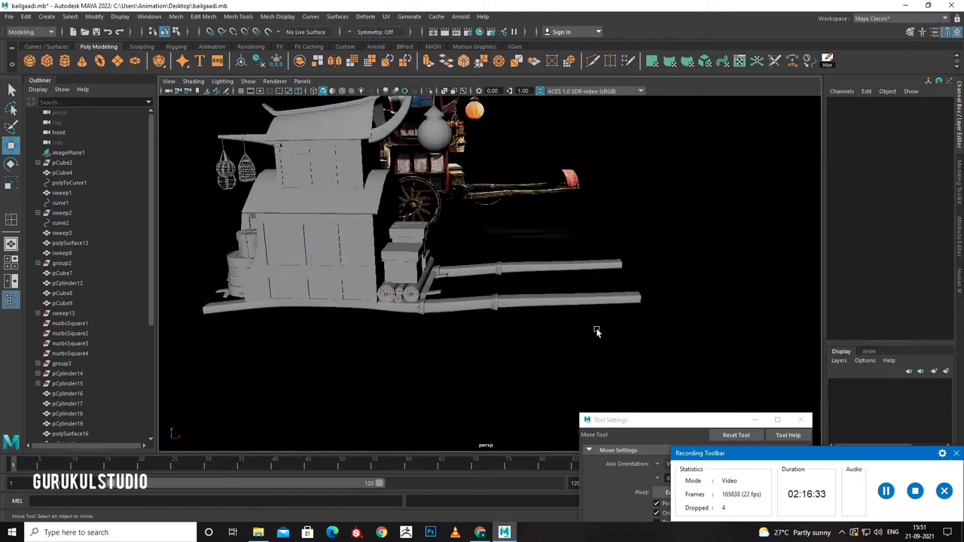
{"action": "scroll", "coordinate": [565, 319], "scroll_direction": "up", "scroll_amount": 3}
{"action": "scroll", "coordinate": [554, 326], "scroll_direction": "up", "scroll_amount": 3}
{"action": "key", "text": "space"}
{"action": "key", "text": "space"}
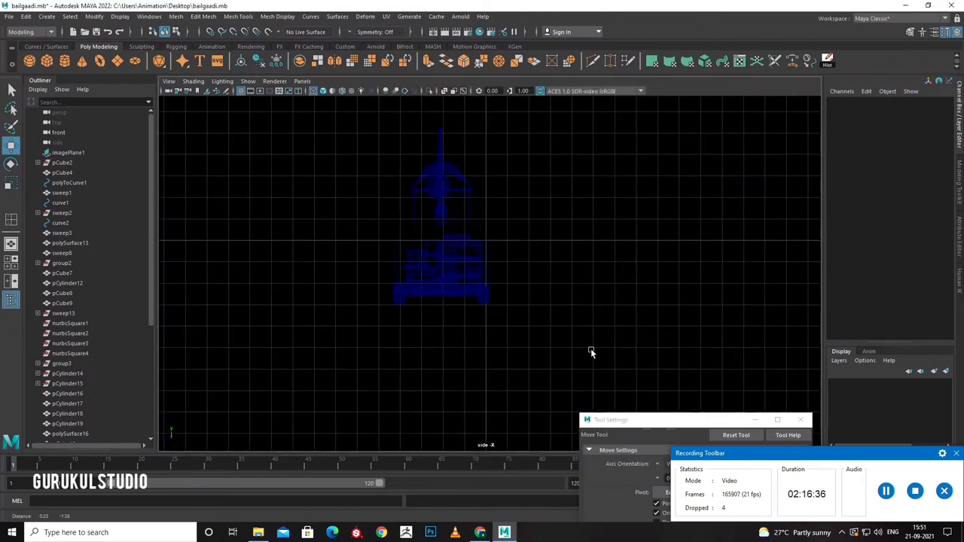
{"action": "left_click", "coordinate": [46, 61]}
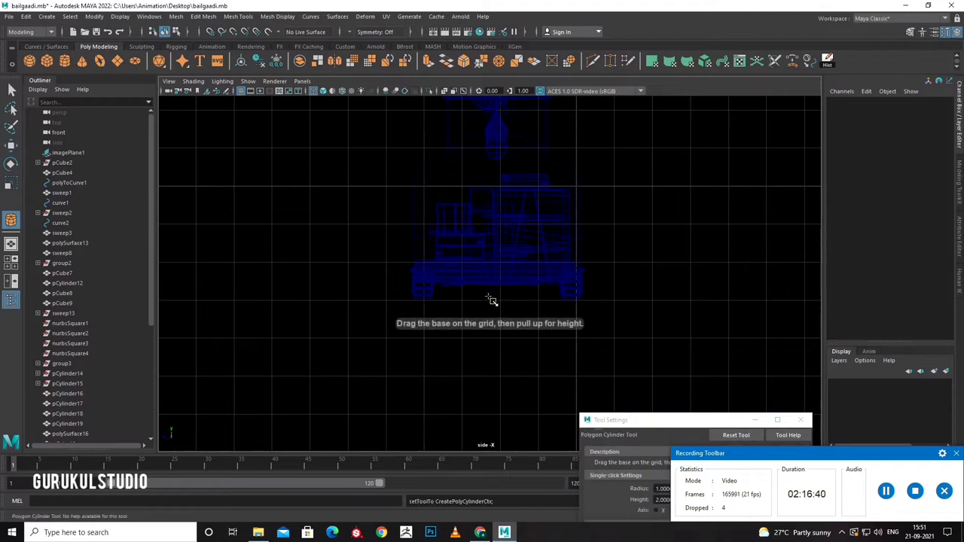
{"action": "left_click_drag", "start_coordinate": [570, 320], "coordinate": [575, 323]}
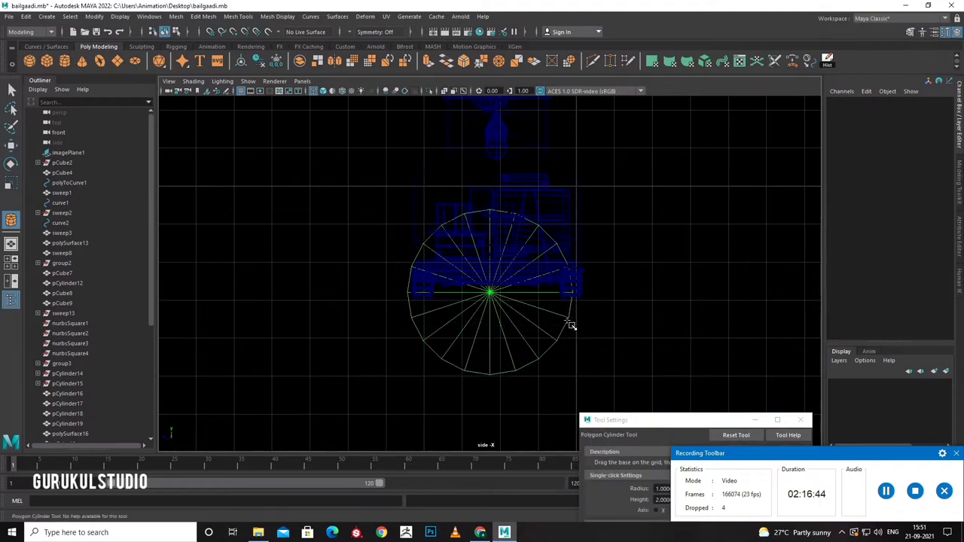
{"action": "key", "text": "w"}
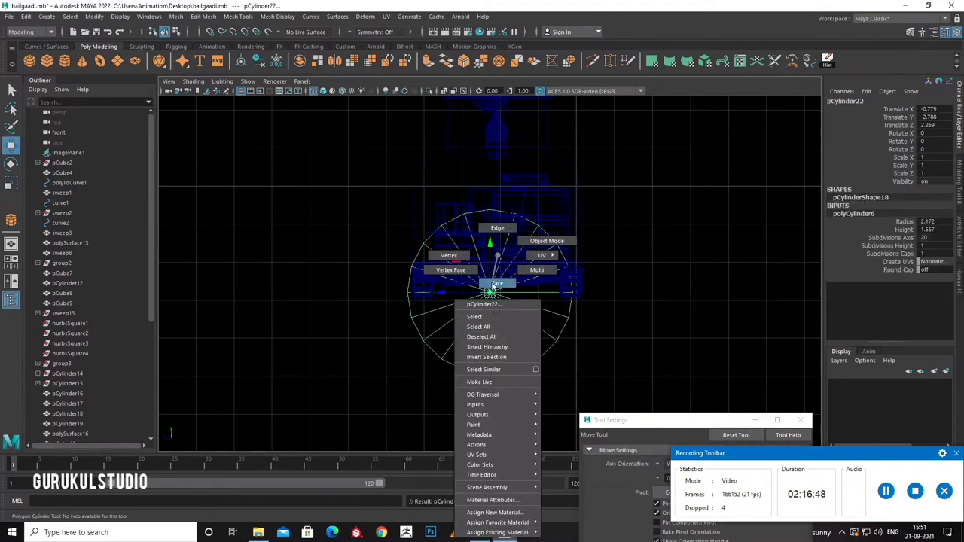
{"action": "right_click_drag", "start_coordinate": [490, 286], "coordinate": [444, 301]}
{"action": "left_click_drag", "start_coordinate": [374, 304], "coordinate": [694, 395]}
{"action": "key", "text": "Delete"}
{"action": "key", "text": "ctrl+z"}
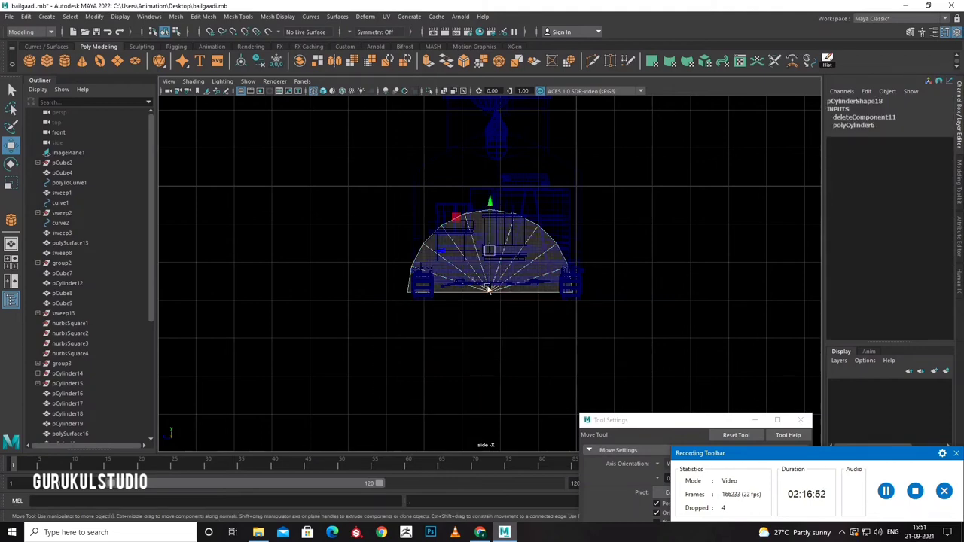
{"action": "key", "text": "Delete"}
Move the half-cylinder arch over the shaft ends and squash it vertically.
{"action": "key", "text": "space"}
{"action": "key", "text": "space"}
{"action": "right_click_drag", "start_coordinate": [509, 193], "coordinate": [564, 155]}
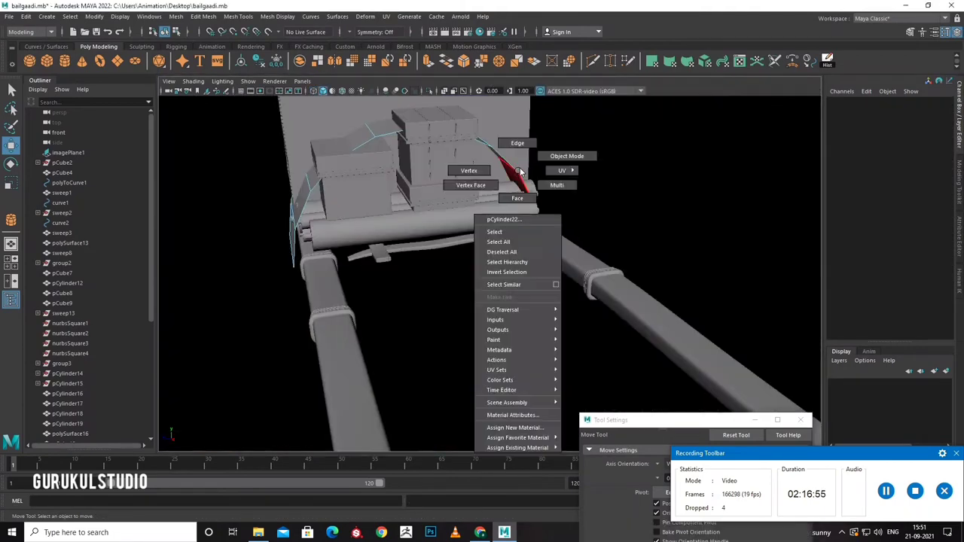
{"action": "key", "text": "space"}
{"action": "key", "text": "space"}
{"action": "key", "text": "space"}
{"action": "key", "text": "space"}
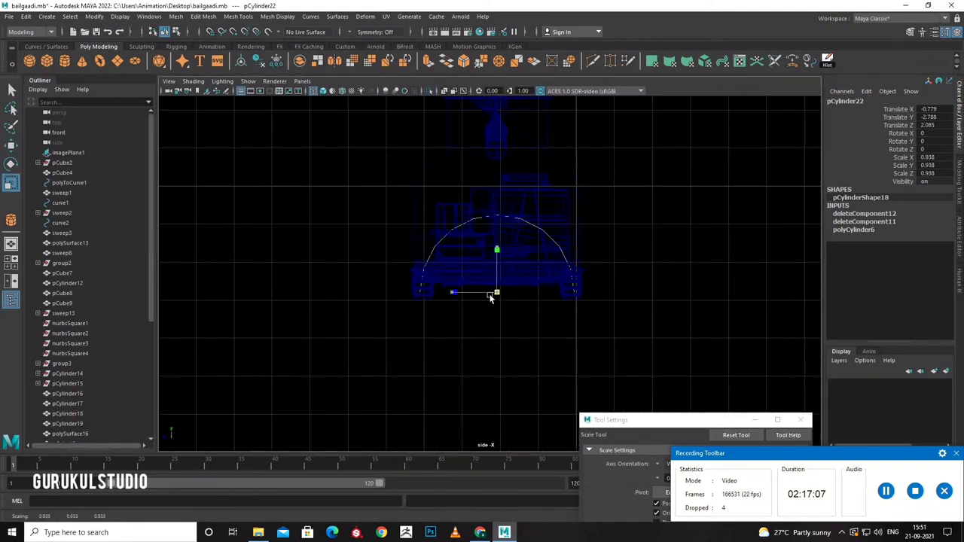
{"action": "key", "text": "space"}
{"action": "left_click_drag", "start_coordinate": [492, 295], "coordinate": [620, 252]}
{"action": "mouse_move", "coordinate": [558, 285]}
{"action": "left_mouse_down", "text": "alt"}
{"action": "mouse_move", "coordinate": [339, 312]}
{"action": "mouse_move", "coordinate": [768, 326]}
{"action": "left_mouse_up", "text": "alt"}
{"action": "key", "text": "f"}
{"action": "mouse_move", "coordinate": [596, 251]}
{"action": "left_mouse_down"}
{"action": "mouse_move", "coordinate": [630, 263]}
{"action": "mouse_move", "coordinate": [595, 200]}
{"action": "mouse_move", "coordinate": [595, 247]}
{"action": "mouse_move", "coordinate": [581, 243]}
{"action": "mouse_move", "coordinate": [608, 264]}
{"action": "mouse_move", "coordinate": [636, 264]}
{"action": "left_mouse_up"}
{"action": "key", "text": "r"}
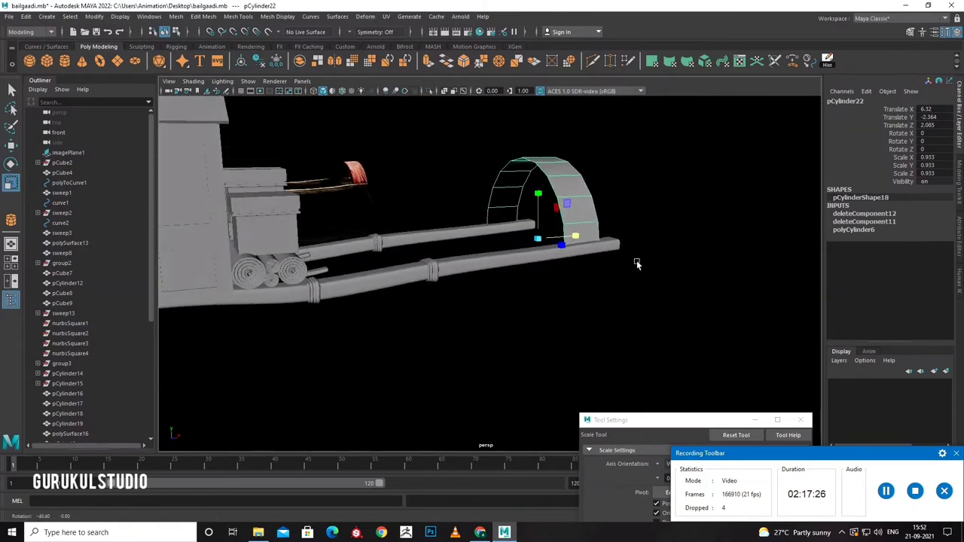
{"action": "mouse_move", "coordinate": [540, 201]}
{"action": "left_mouse_down"}
{"action": "mouse_move", "coordinate": [518, 265]}
{"action": "mouse_move", "coordinate": [661, 172]}
{"action": "left_mouse_up"}
Extrude the arch faces to give it thickness, then isolate the arch.
{"action": "key", "text": "ctrl+e"}
{"action": "right_click_drag", "start_coordinate": [624, 230], "coordinate": [603, 202]}
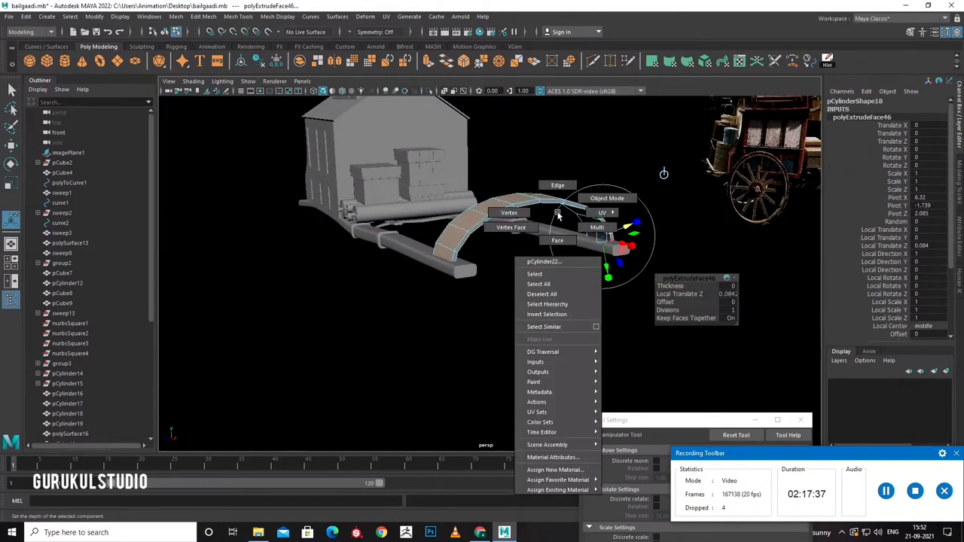
{"action": "key", "text": "q"}
{"action": "left_click_drag", "start_coordinate": [582, 215], "coordinate": [366, 77], "text": "alt"}
{"action": "left_click", "coordinate": [429, 91]}
{"action": "key", "text": "f"}
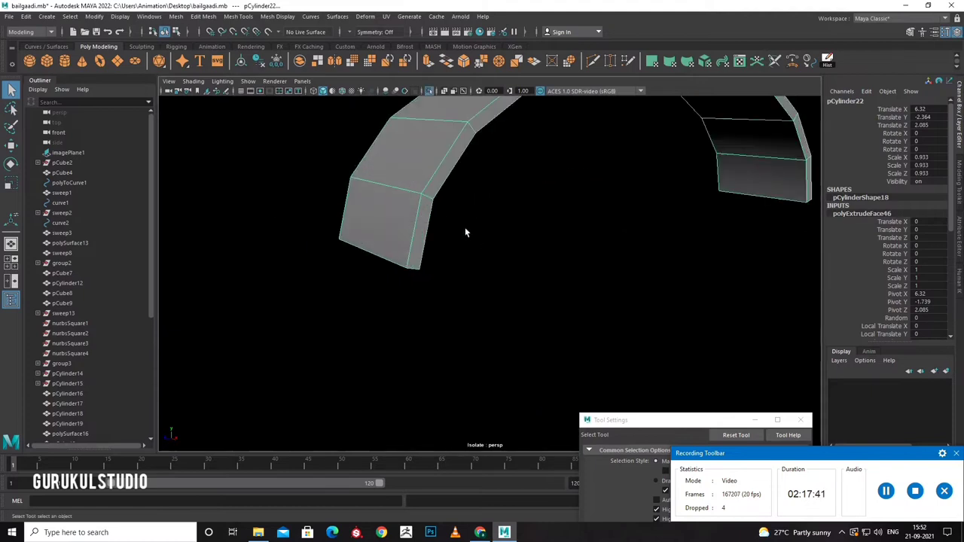
Insert five extra edge loops across and along the arch.
{"action": "right_click_drag", "start_coordinate": [465, 173], "coordinate": [481, 206], "text": "shift"}
{"action": "left_click", "coordinate": [490, 204]}
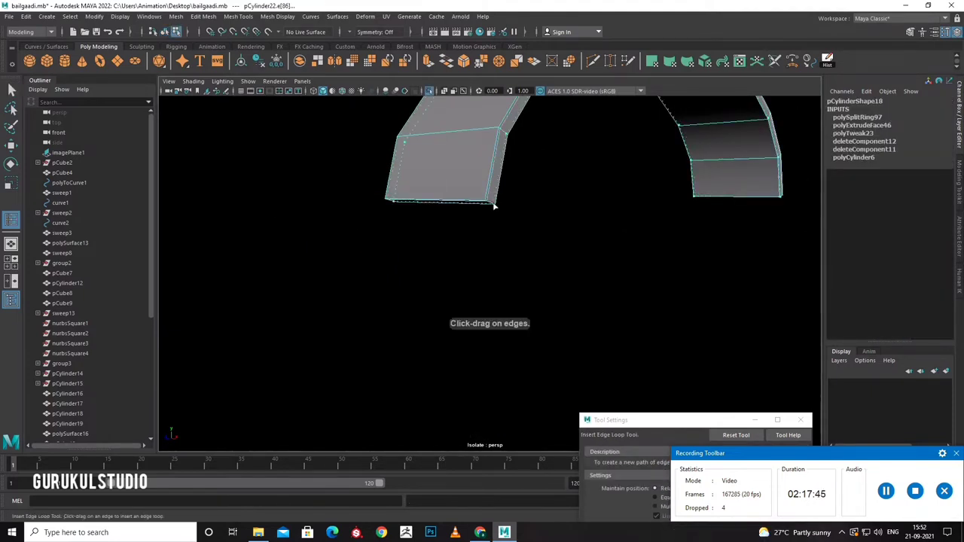
{"action": "left_click", "coordinate": [490, 202]}
{"action": "left_click", "coordinate": [493, 202]}
{"action": "scroll", "coordinate": [527, 211], "scroll_direction": "down", "scroll_amount": 3}
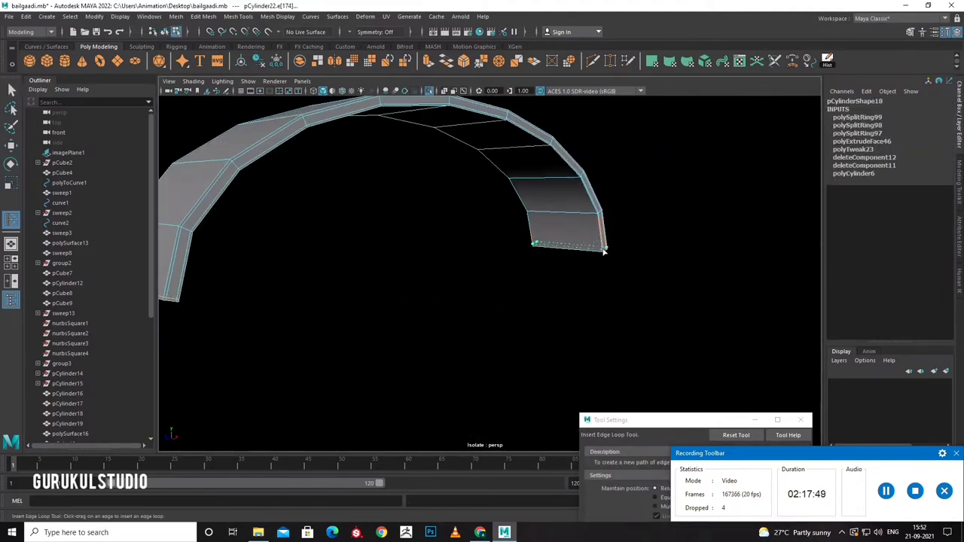
{"action": "left_click", "coordinate": [578, 250]}
{"action": "left_click", "coordinate": [534, 251]}
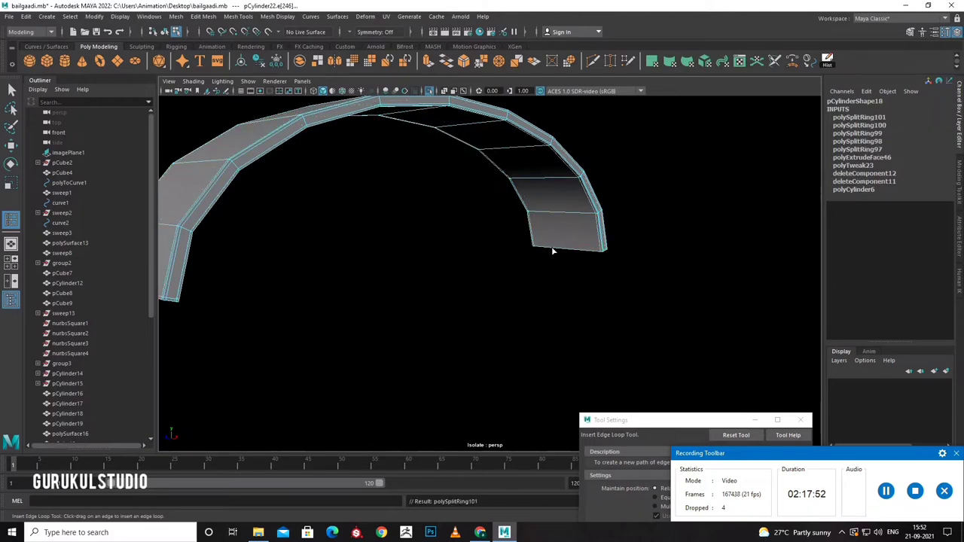
{"action": "key", "text": "q"}
{"action": "mouse_move", "coordinate": [530, 226]}
{"action": "right_mouse_down"}
{"action": "mouse_move", "coordinate": [563, 211]}
{"action": "mouse_move", "coordinate": [580, 286]}
{"action": "right_mouse_up"}
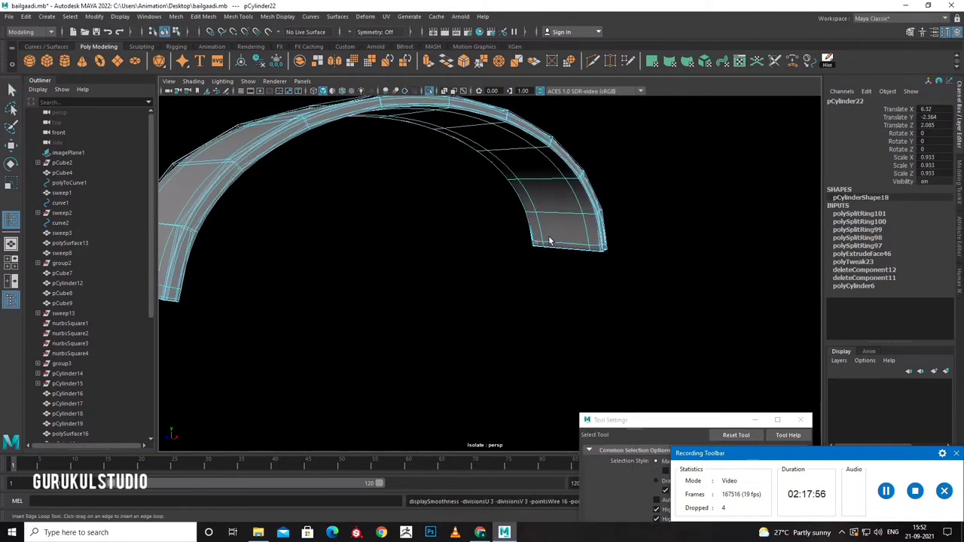
{"action": "key", "text": "1"}
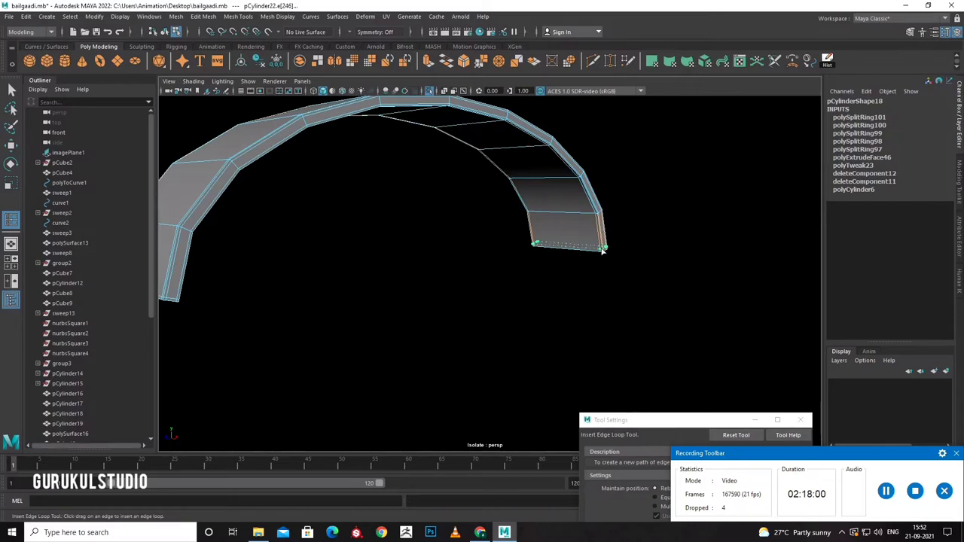
{"action": "scroll", "coordinate": [602, 249], "scroll_direction": "down", "scroll_amount": 3}
{"action": "key", "text": "q"}
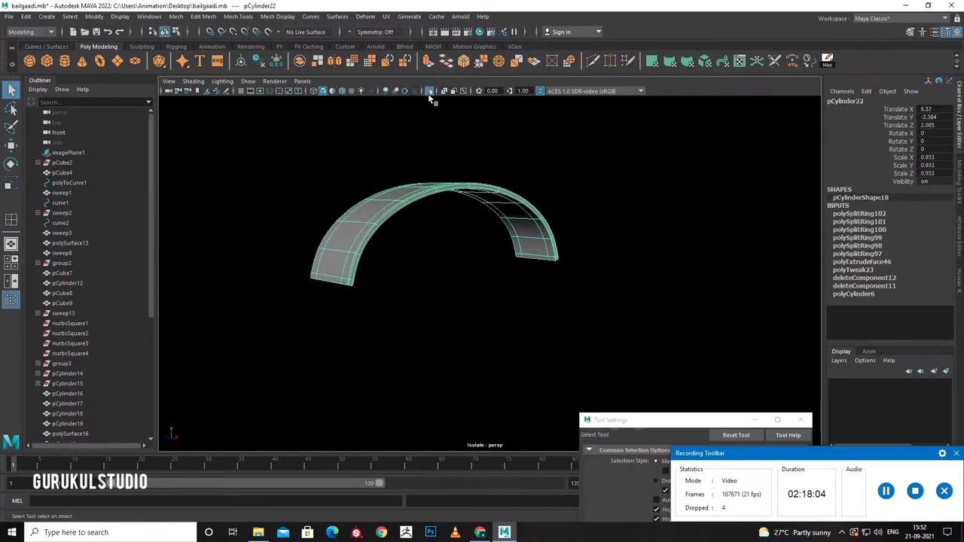
Create a large ground plane (43.712 × 23.053) and lower it to Translate Y -11.213.
{"action": "left_click", "coordinate": [429, 90]}
{"action": "left_click", "coordinate": [504, 314]}
{"action": "mouse_move", "coordinate": [504, 314]}
{"action": "left_mouse_down", "text": "alt"}
{"action": "mouse_move", "coordinate": [557, 302]}
{"action": "mouse_move", "coordinate": [437, 303]}
{"action": "mouse_move", "coordinate": [524, 311]}
{"action": "mouse_move", "coordinate": [580, 299]}
{"action": "mouse_move", "coordinate": [394, 129]}
{"action": "left_mouse_up", "text": "alt"}
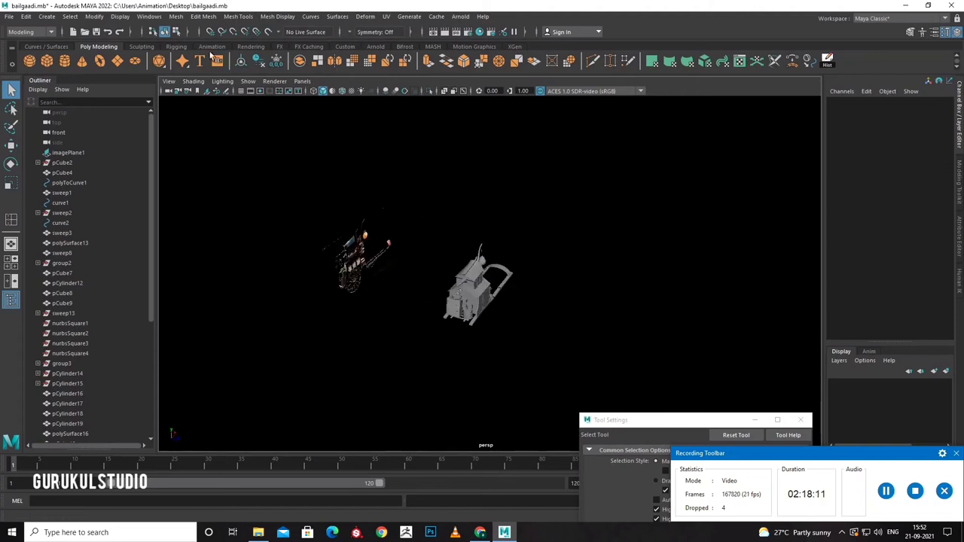
{"action": "mouse_move", "coordinate": [292, 305]}
{"action": "left_mouse_down", "text": "alt"}
{"action": "mouse_move", "coordinate": [426, 312]}
{"action": "mouse_move", "coordinate": [436, 215]}
{"action": "mouse_move", "coordinate": [613, 452]}
{"action": "mouse_move", "coordinate": [444, 300]}
{"action": "mouse_move", "coordinate": [451, 305]}
{"action": "left_mouse_up", "text": "alt"}
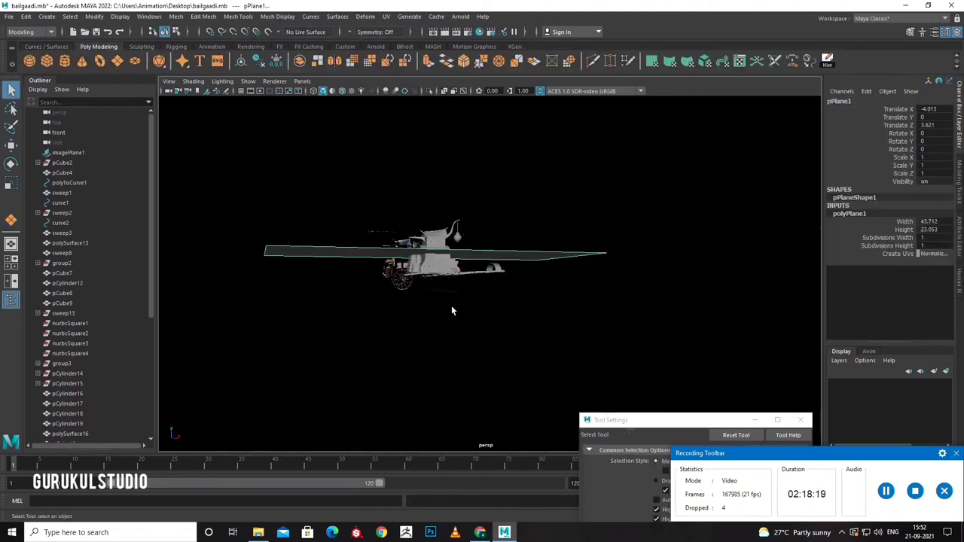
{"action": "key", "text": "w"}
{"action": "mouse_move", "coordinate": [419, 238]}
{"action": "left_mouse_down"}
{"action": "mouse_move", "coordinate": [412, 301]}
{"action": "mouse_move", "coordinate": [426, 298]}
{"action": "left_mouse_up"}
{"action": "key", "text": "space"}
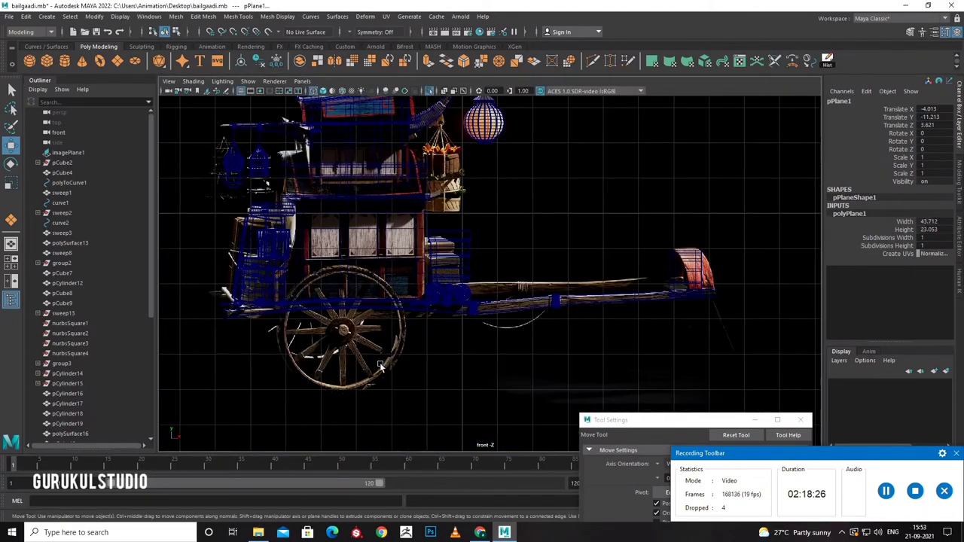
{"action": "right_click_drag", "start_coordinate": [305, 407], "coordinate": [507, 447], "text": "alt"}
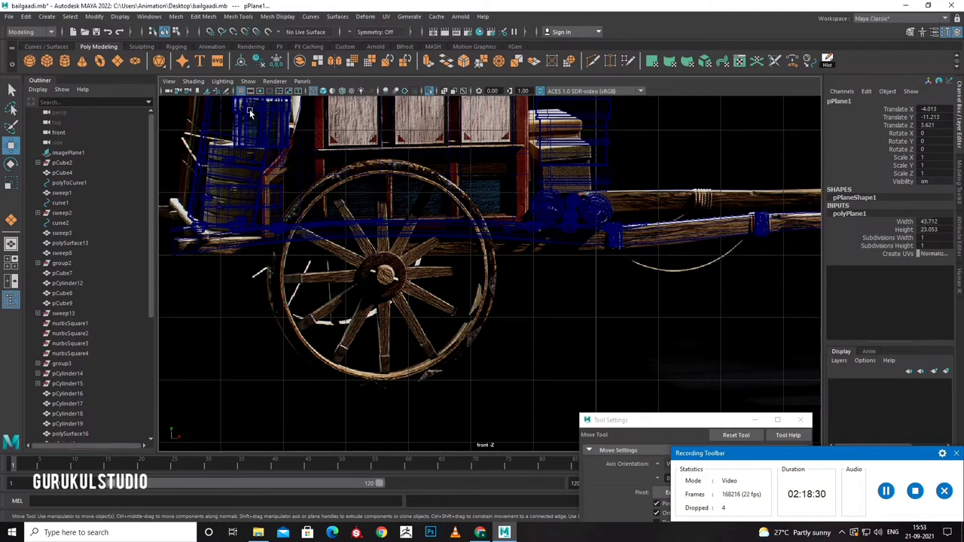
Draw a thin axle cylinder at the wheel hub and slide it slightly along Z.
{"action": "left_click", "coordinate": [64, 61]}
{"action": "left_click_drag", "start_coordinate": [387, 283], "coordinate": [395, 289]}
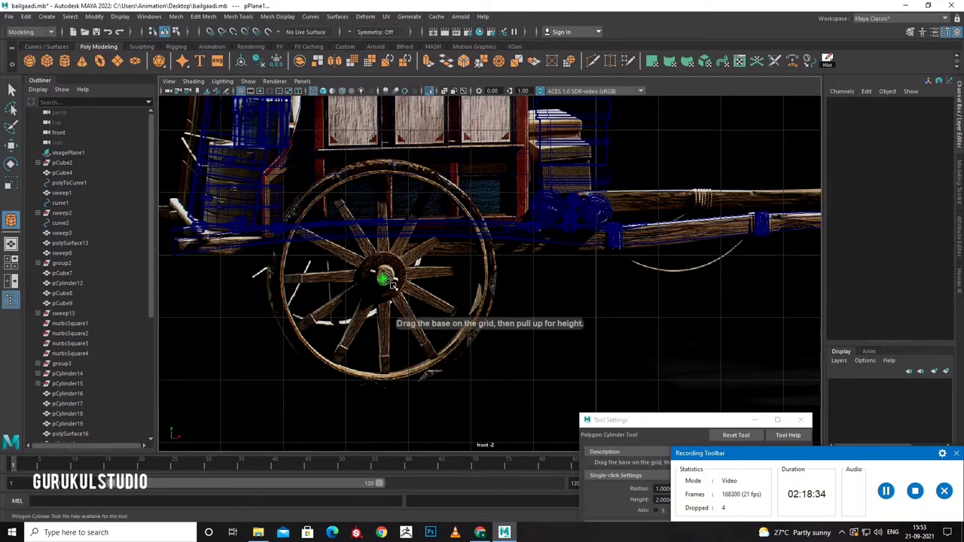
{"action": "key", "text": "space"}
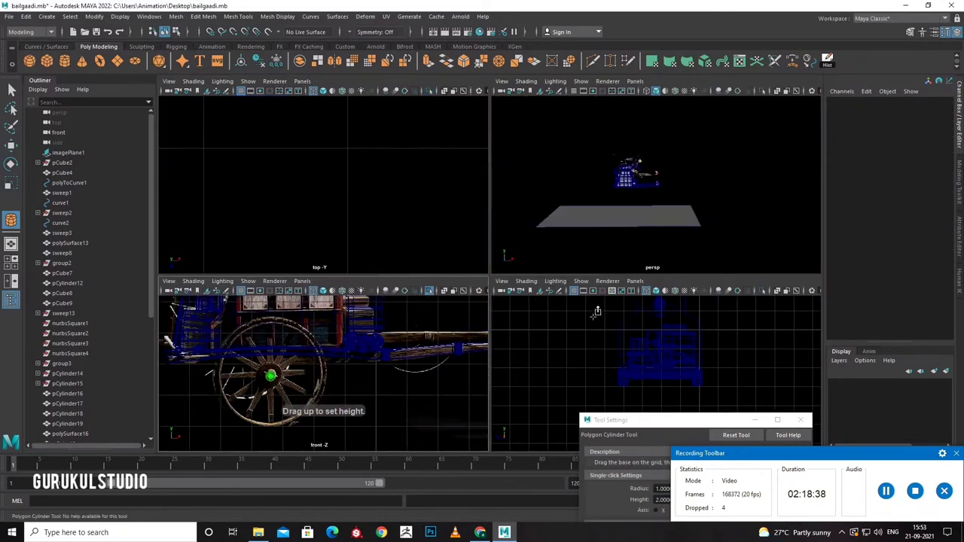
{"action": "key", "text": "space"}
{"action": "key", "text": "w"}
{"action": "scroll", "coordinate": [569, 317], "scroll_direction": "down", "scroll_amount": 2}
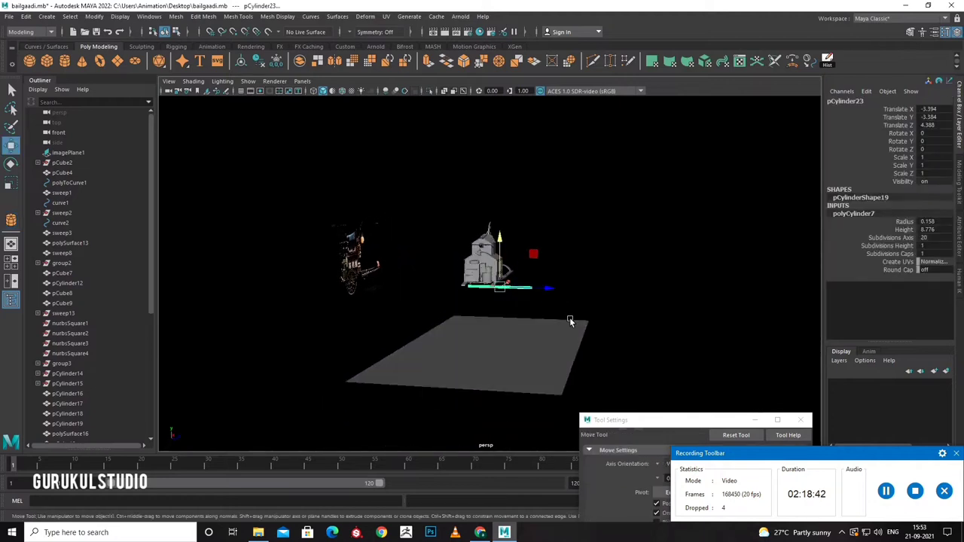
{"action": "left_click_drag", "start_coordinate": [537, 301], "coordinate": [557, 295], "text": "alt"}
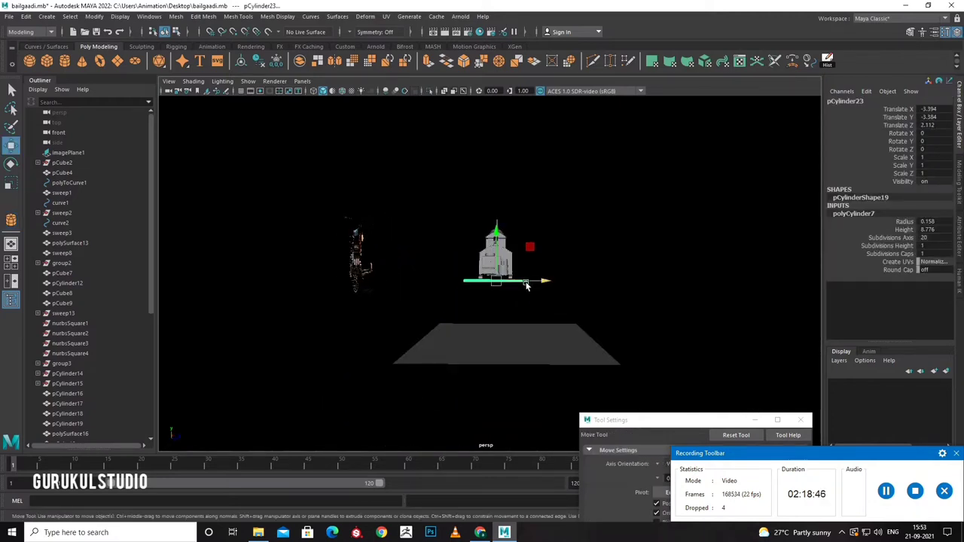
{"action": "key", "text": "r"}
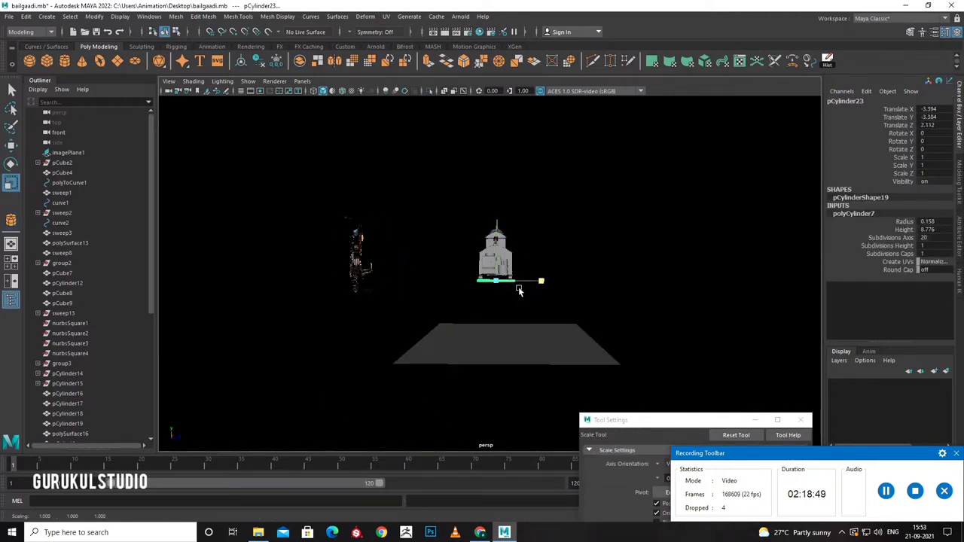
{"action": "key", "text": "w"}
{"action": "left_click_drag", "start_coordinate": [527, 296], "coordinate": [546, 283]}
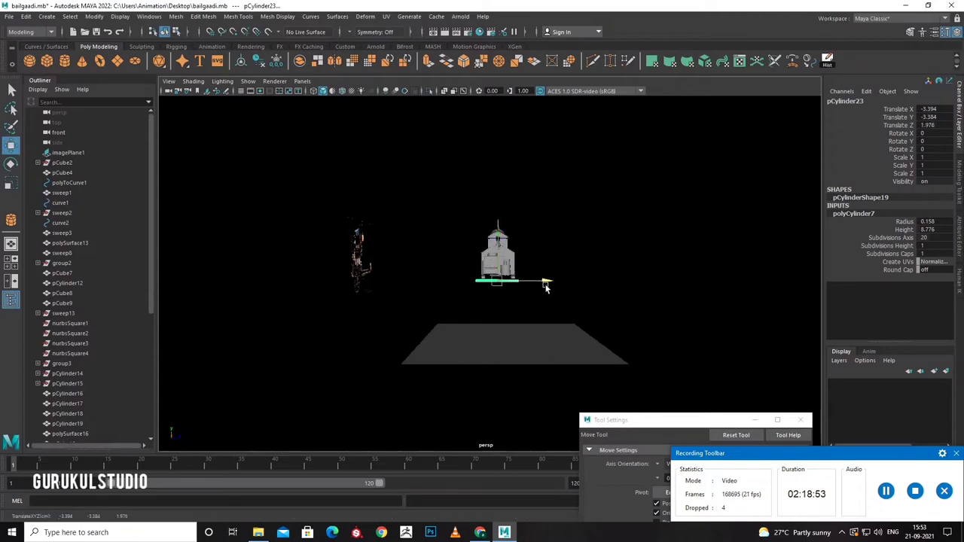
Duplicate the axle cylinder as pCylinder24 and scale it to 2.365 into a hub ring.
{"action": "key", "text": "space"}
{"action": "key", "text": "space"}
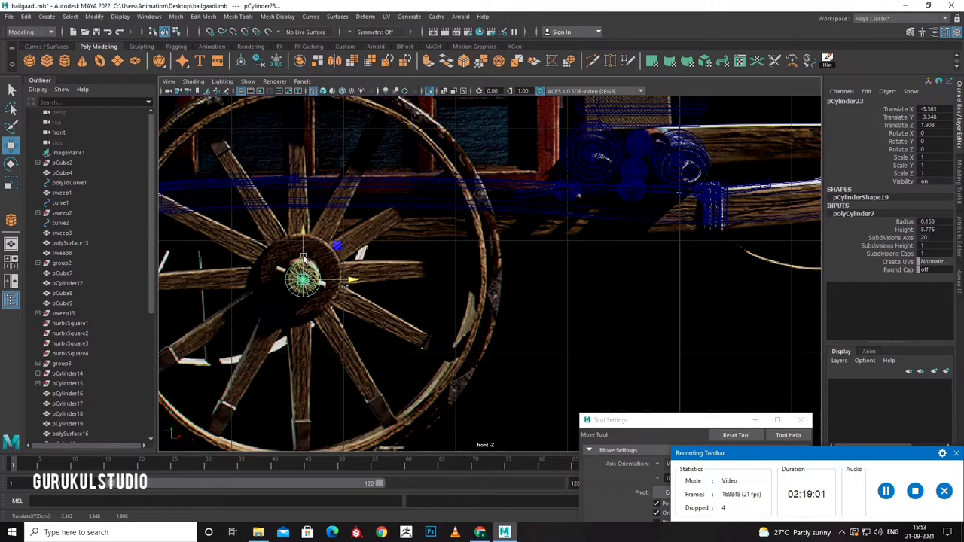
{"action": "left_click_drag", "start_coordinate": [301, 253], "coordinate": [358, 303], "text": "alt"}
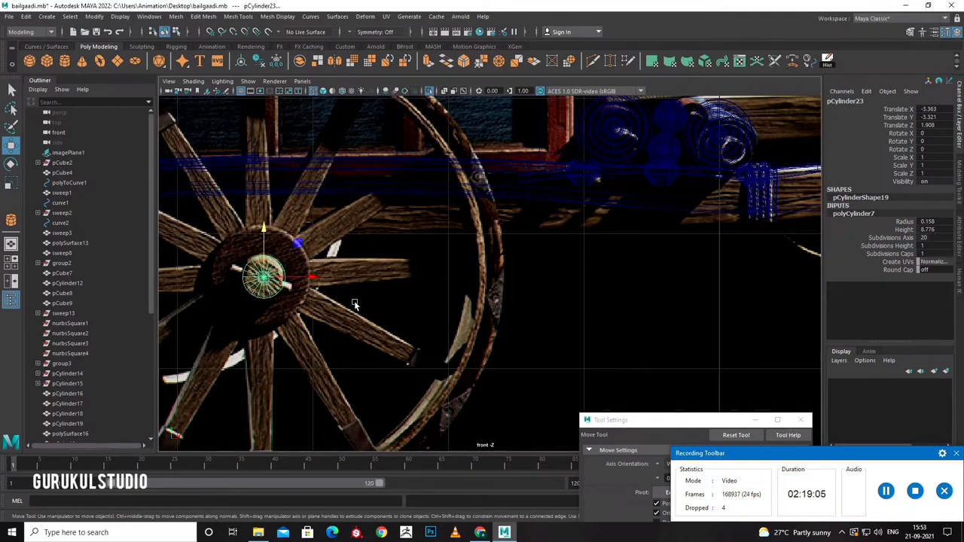
{"action": "key", "text": "ctrl+d"}
{"action": "key", "text": "r"}
{"action": "middle_click_drag", "start_coordinate": [354, 304], "coordinate": [483, 301]}
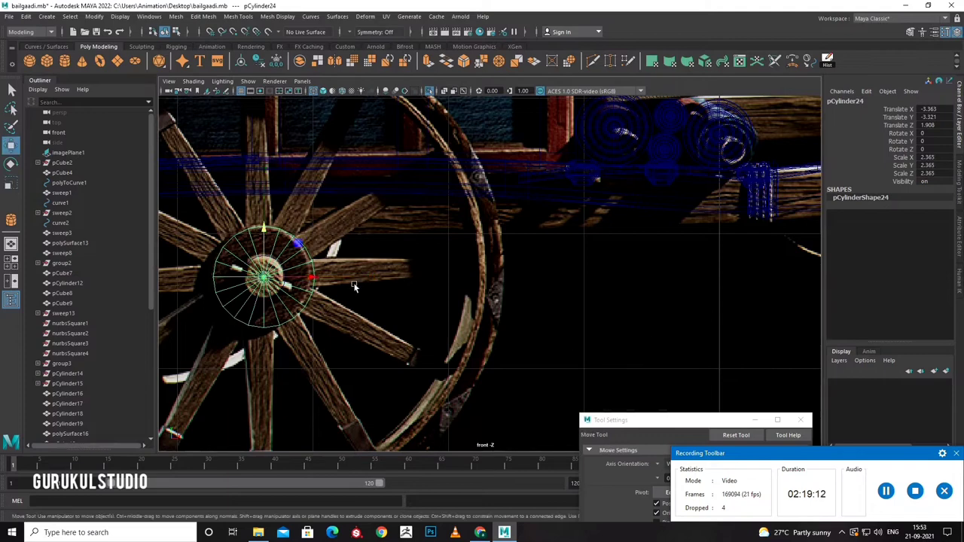
{"action": "key", "text": "w"}
{"action": "middle_click_drag", "start_coordinate": [315, 280], "coordinate": [311, 280]}
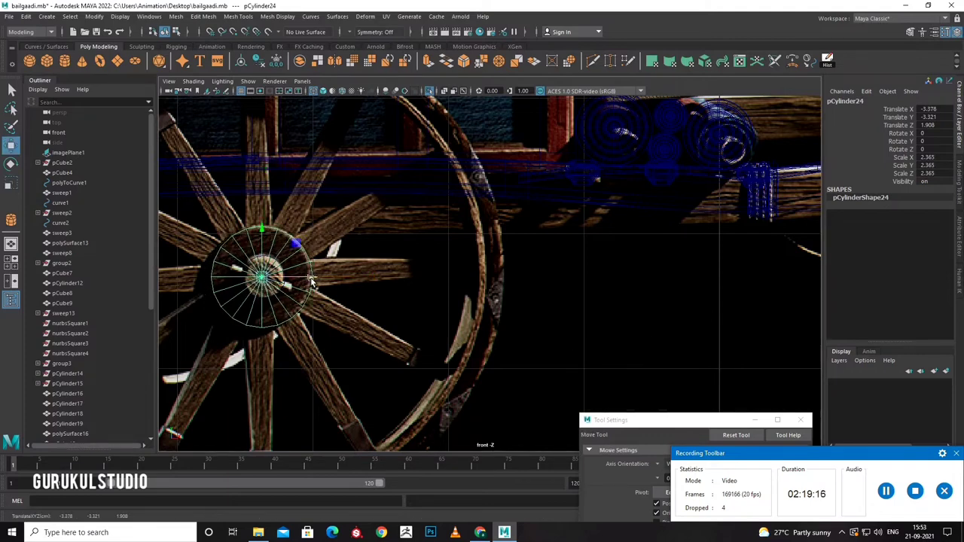
Create a hub cylinder at the wheel centre with 12 axis subdivisions.
{"action": "left_click", "coordinate": [722, 286]}
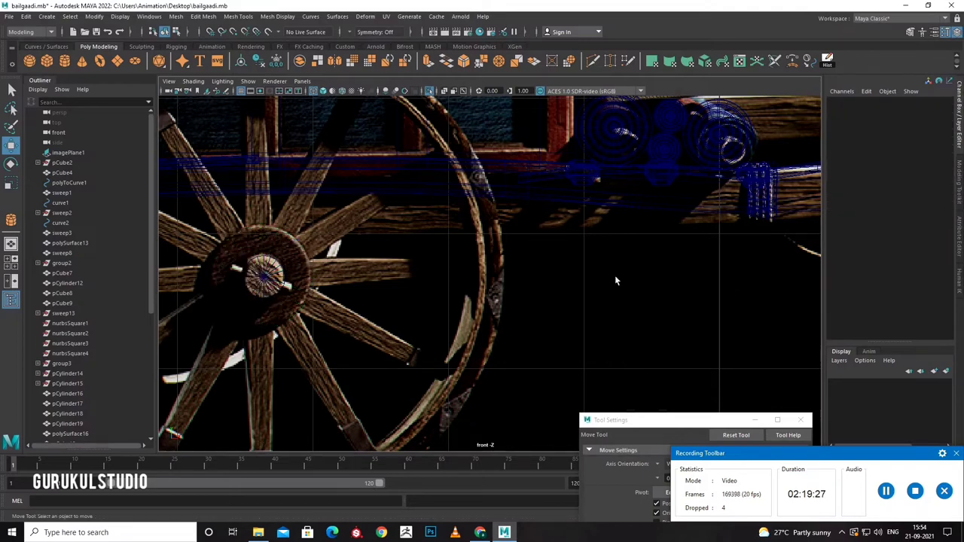
{"action": "left_click", "coordinate": [64, 61]}
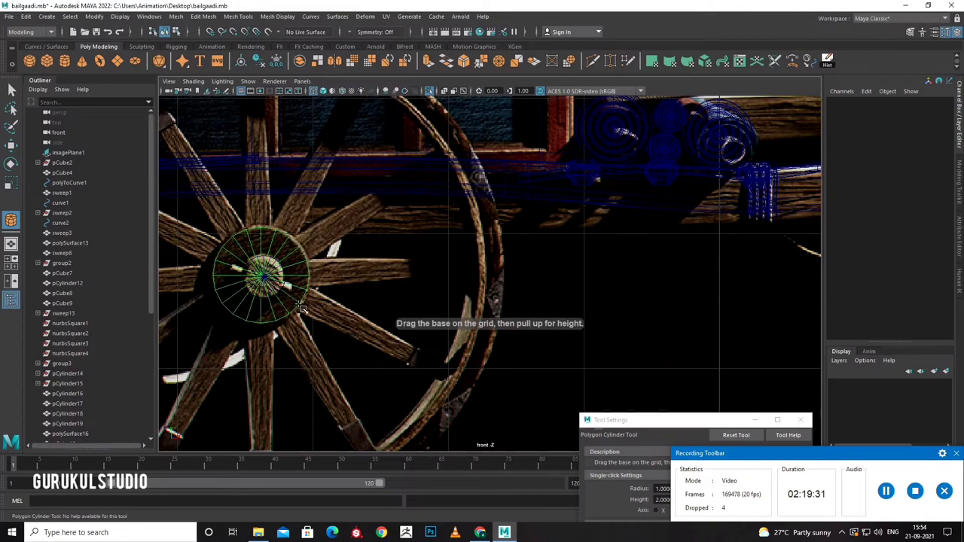
{"action": "left_click_drag", "start_coordinate": [300, 309], "coordinate": [302, 298]}
{"action": "type", "text": "12"}
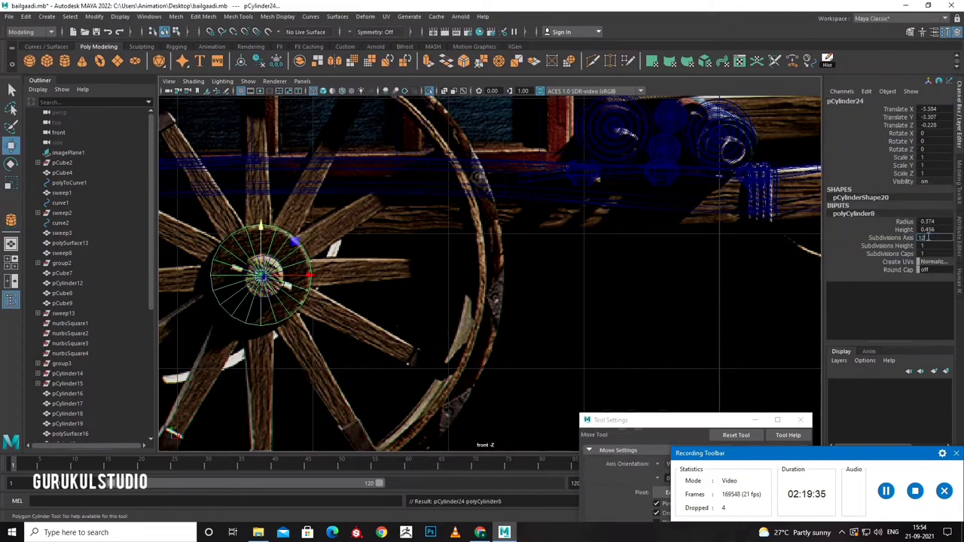
{"action": "key", "text": "Return"}
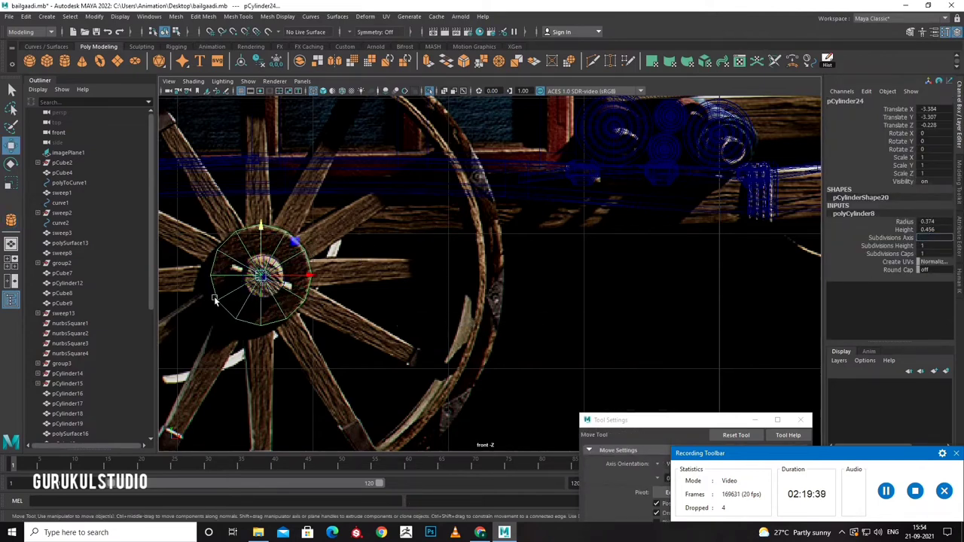
{"action": "type", "text": "3"}
{"action": "key", "text": "Return"}
{"action": "left_click", "coordinate": [853, 213]}
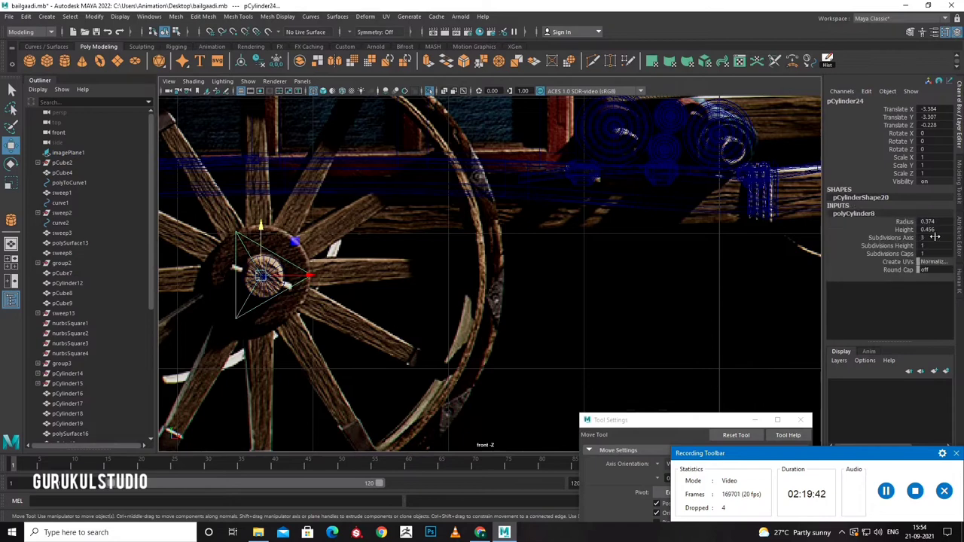
{"action": "type", "text": "12"}
{"action": "key", "text": "Return"}
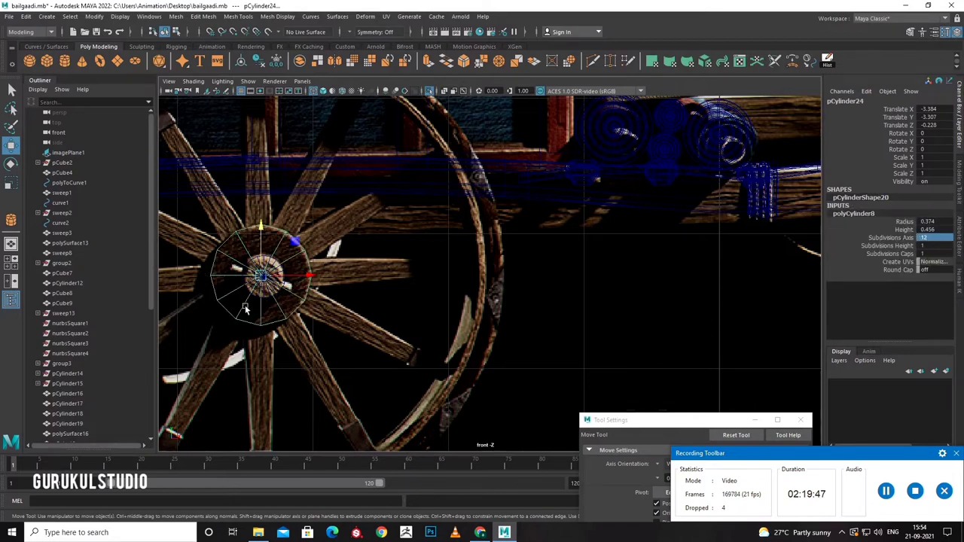
Extrude the hub's side faces into spokes with Local Translate Z 1.29.
{"action": "key", "text": "space"}
{"action": "key", "text": "space"}
{"action": "key", "text": "f"}
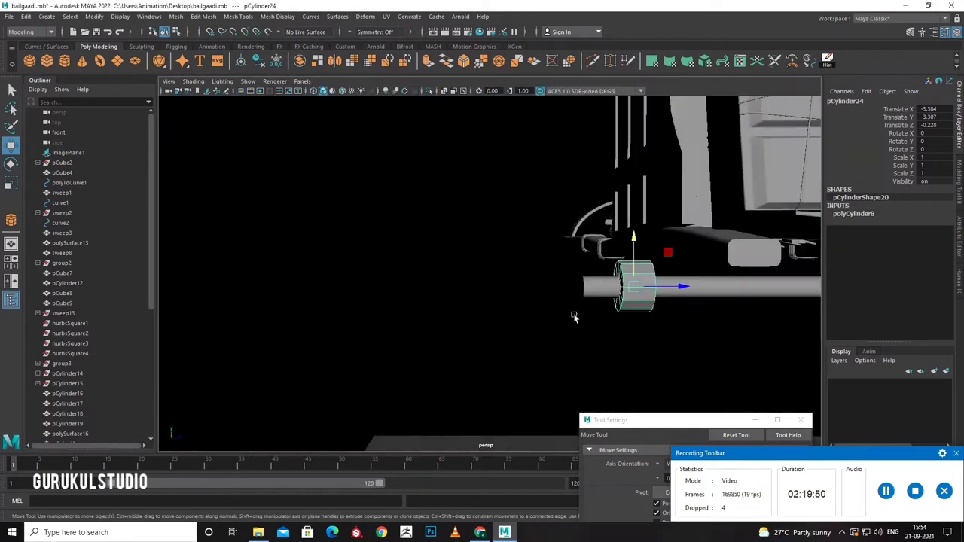
{"action": "left_click_drag", "start_coordinate": [574, 317], "coordinate": [601, 284], "text": "alt"}
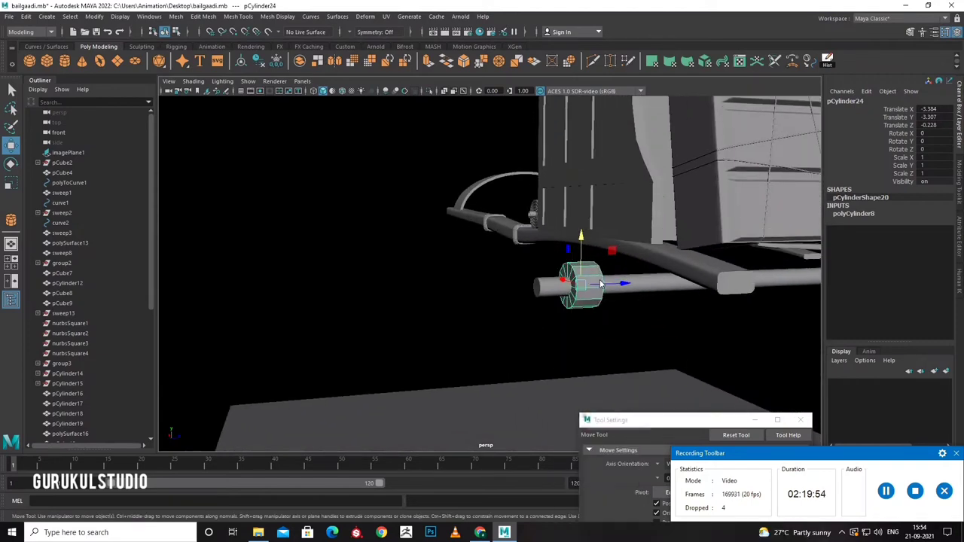
{"action": "left_click", "coordinate": [572, 339]}
{"action": "key", "text": "space"}
{"action": "key", "text": "space"}
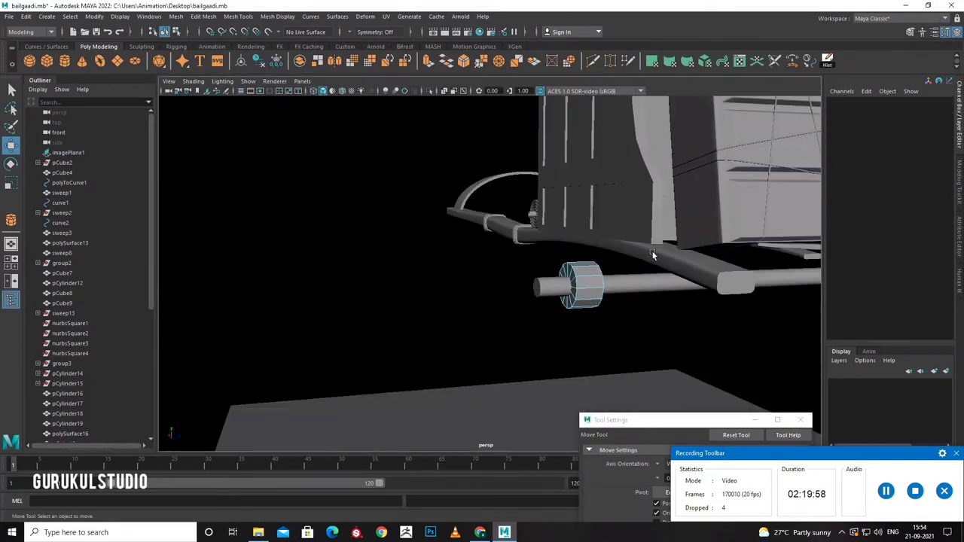
{"action": "left_click", "coordinate": [585, 303]}
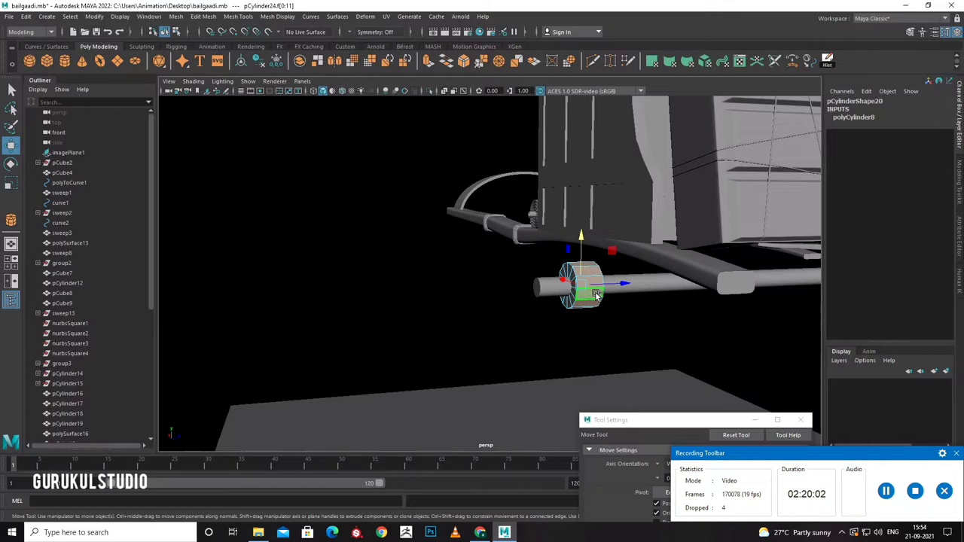
{"action": "key", "text": "ctrl+e"}
{"action": "left_click_drag", "start_coordinate": [563, 246], "coordinate": [564, 316]}
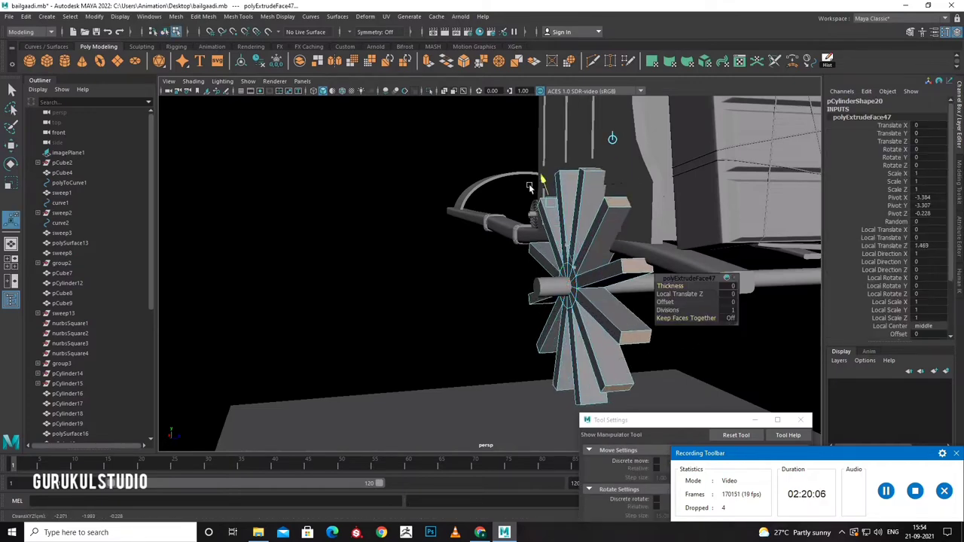
{"action": "left_click_drag", "start_coordinate": [554, 280], "coordinate": [147, 406], "text": "alt"}
{"action": "key", "text": "space"}
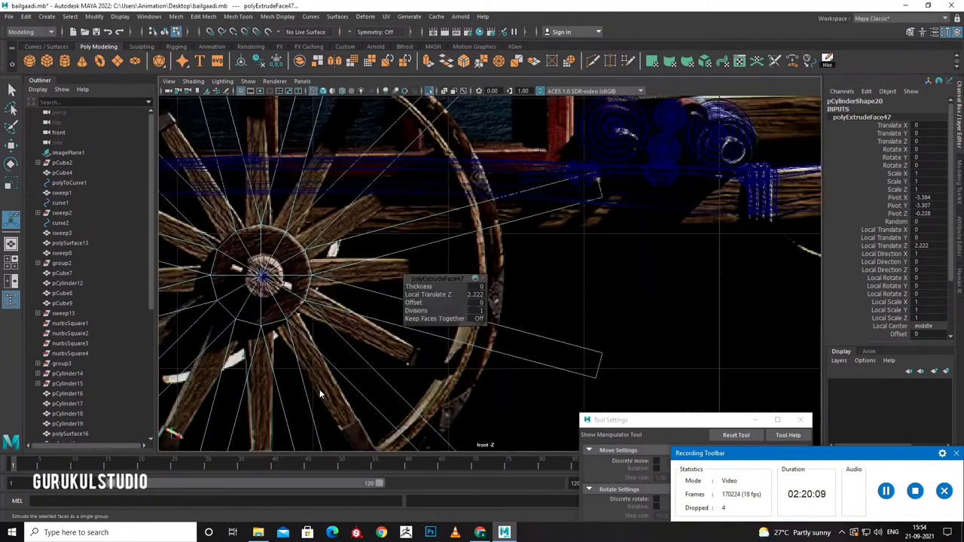
{"action": "left_click_drag", "start_coordinate": [512, 184], "coordinate": [490, 205]}
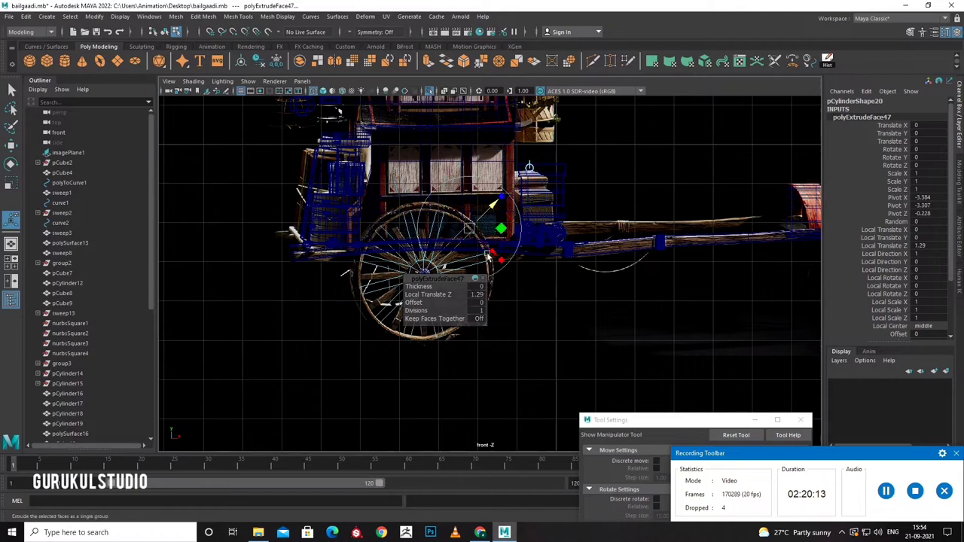
{"action": "scroll", "coordinate": [488, 257], "scroll_direction": "up", "scroll_amount": 3}
Move the spoked hub along Z to -0.597 inside the wooden wheel.
{"action": "key", "text": "space"}
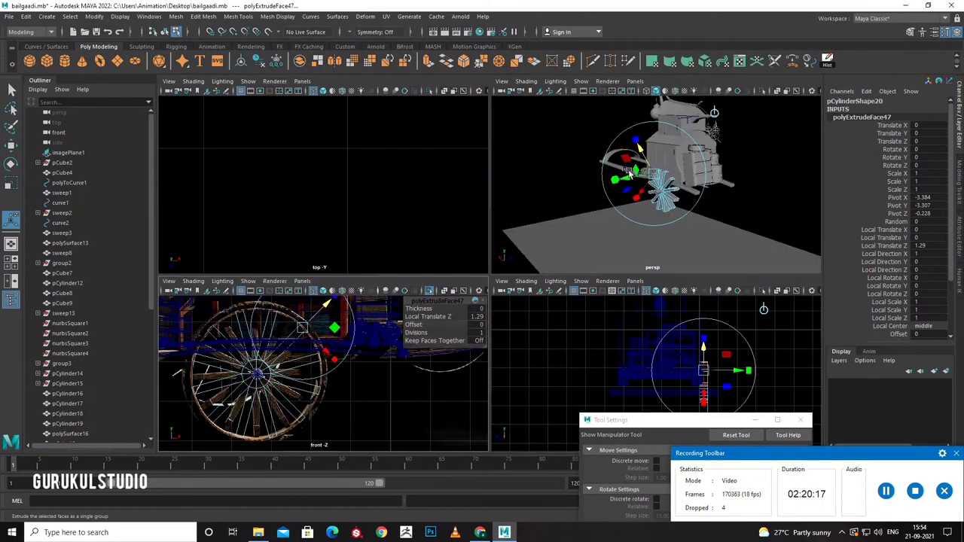
{"action": "key", "text": "space"}
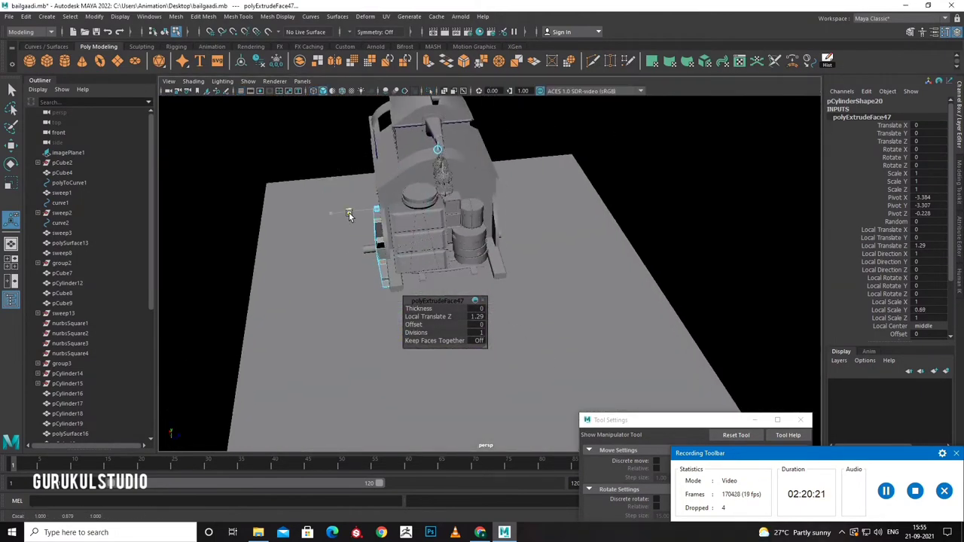
{"action": "key", "text": "f"}
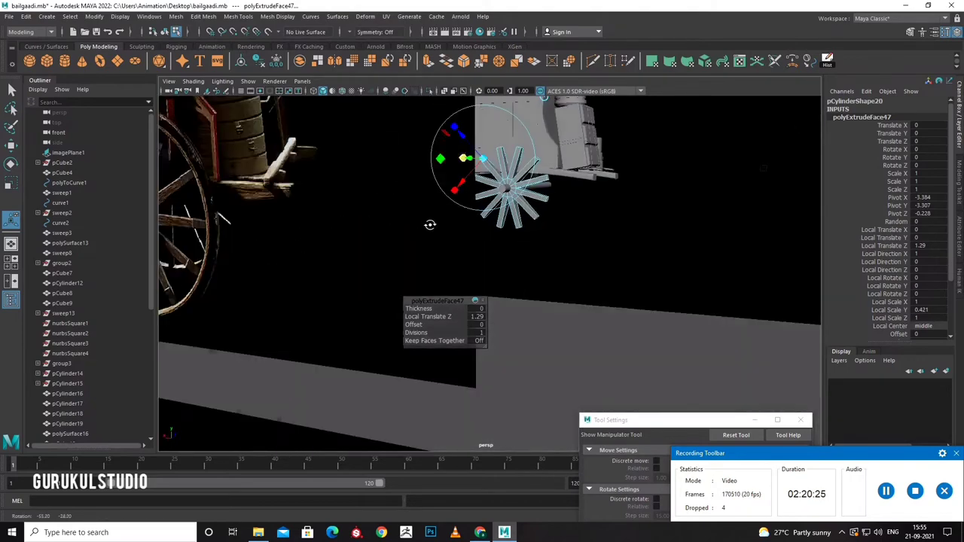
{"action": "mouse_move", "coordinate": [430, 221]}
{"action": "left_mouse_down", "text": "alt"}
{"action": "mouse_move", "coordinate": [406, 226]}
{"action": "mouse_move", "coordinate": [393, 253]}
{"action": "left_mouse_up", "text": "alt"}
{"action": "key", "text": "F8"}
{"action": "key", "text": "q"}
{"action": "key", "text": "w"}
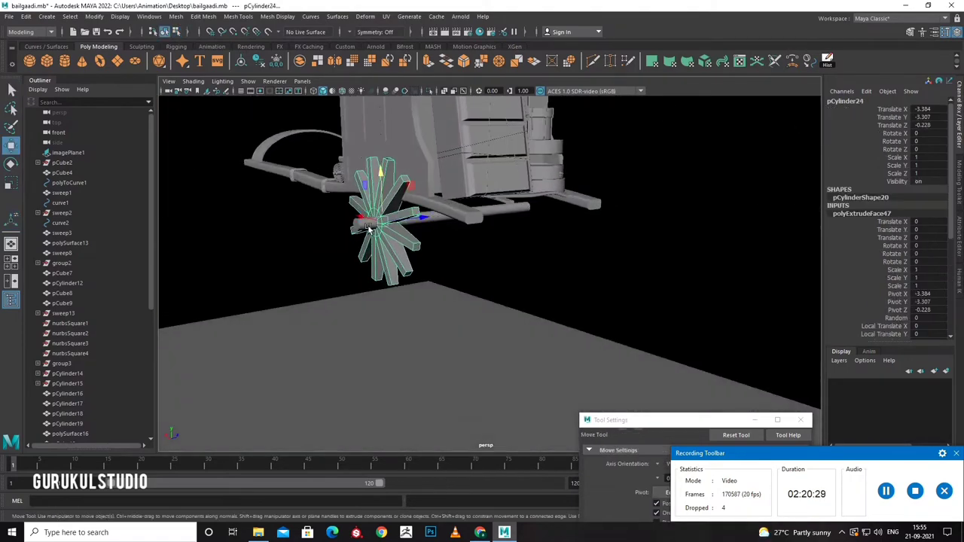
{"action": "left_click_drag", "start_coordinate": [429, 221], "coordinate": [377, 241]}
{"action": "key", "text": "space"}
{"action": "key", "text": "space"}
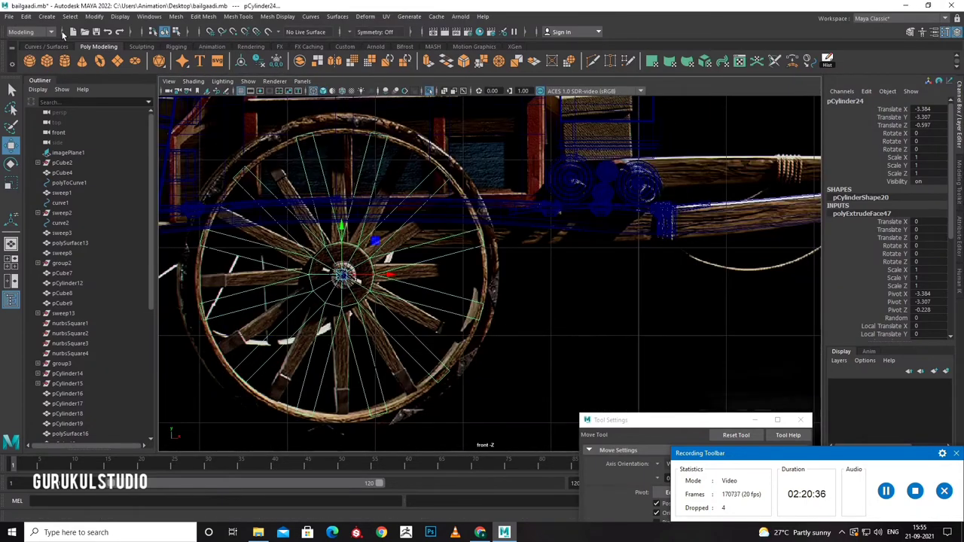
Create a polygon pipe (radius 2.162, thickness 0.2) from the wheel centre, scaled to 0.802.
{"action": "left_click", "coordinate": [48, 16]}
{"action": "mouse_move", "coordinate": [77, 52]}
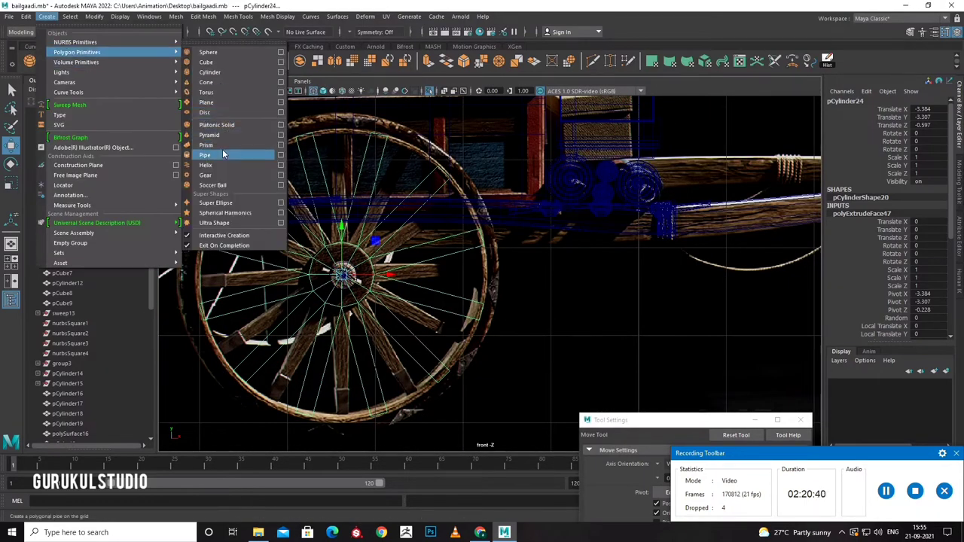
{"action": "left_click", "coordinate": [226, 154]}
{"action": "left_click_drag", "start_coordinate": [342, 278], "coordinate": [525, 335]}
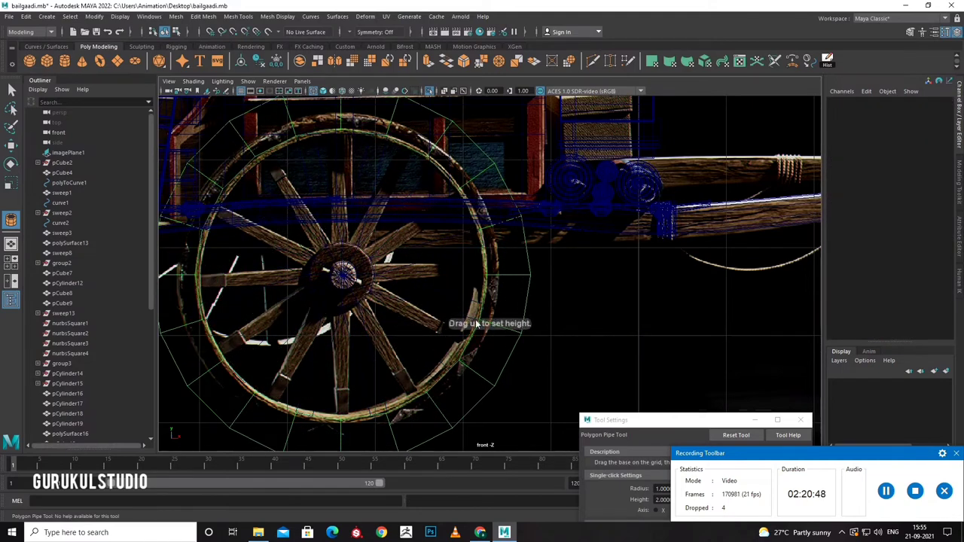
{"action": "left_click_drag", "start_coordinate": [447, 311], "coordinate": [445, 315]}
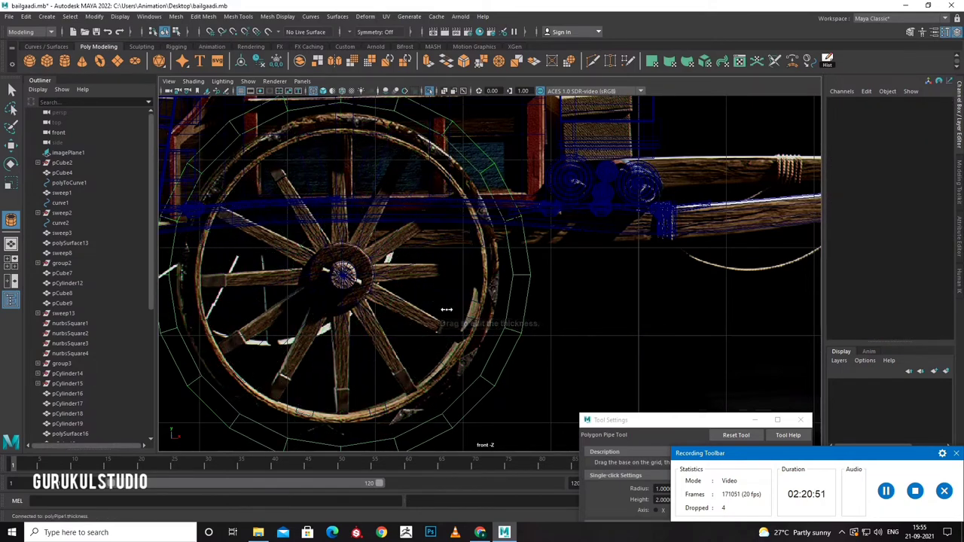
{"action": "key", "text": "r"}
{"action": "left_click_drag", "start_coordinate": [342, 276], "coordinate": [295, 301]}
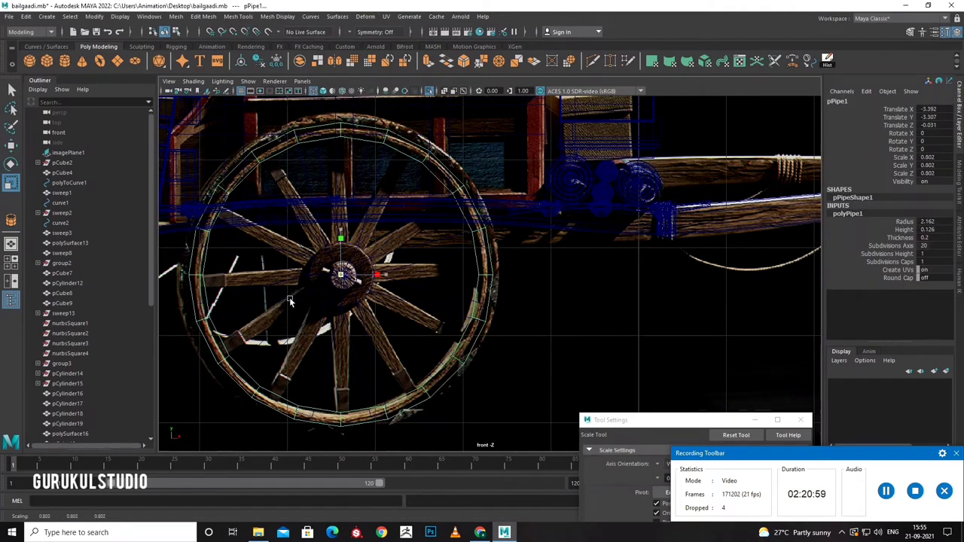
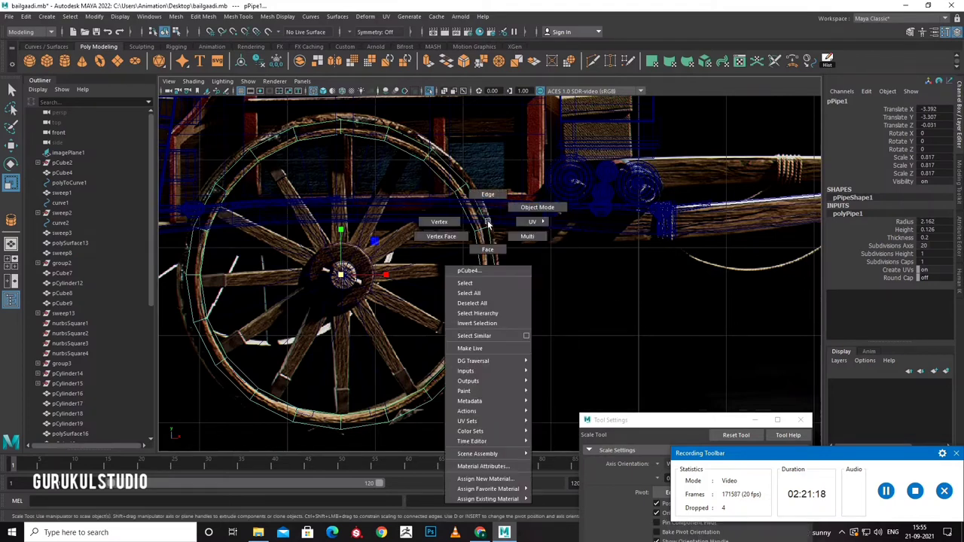
Shift the wheel rim pipe pPipe1 along Z toward the axle.
{"action": "right_click_drag", "start_coordinate": [482, 226], "coordinate": [486, 205]}
{"action": "left_click", "coordinate": [586, 197]}
{"action": "key", "text": "space"}
{"action": "key", "text": "space"}
{"action": "left_click_drag", "start_coordinate": [635, 254], "coordinate": [527, 249], "text": "alt"}
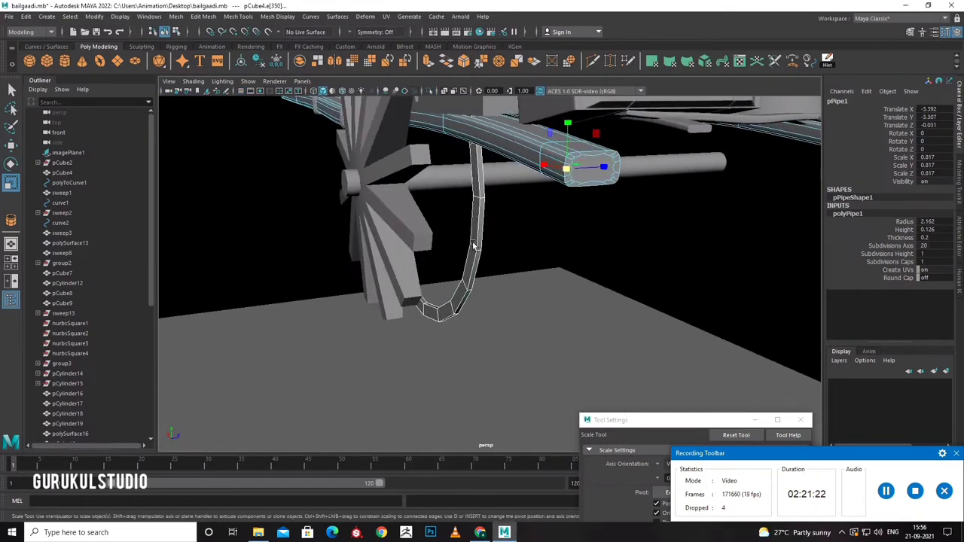
{"action": "left_click", "coordinate": [454, 198]}
{"action": "key", "text": "w"}
{"action": "mouse_move", "coordinate": [454, 198]}
{"action": "left_mouse_down"}
{"action": "mouse_move", "coordinate": [319, 198]}
{"action": "mouse_move", "coordinate": [397, 225]}
{"action": "mouse_move", "coordinate": [482, 300]}
{"action": "left_mouse_up"}
{"action": "scroll", "coordinate": [482, 300], "scroll_direction": "up", "scroll_amount": 5}
{"action": "mouse_move", "coordinate": [437, 344]}
{"action": "left_mouse_down", "text": "alt"}
{"action": "mouse_move", "coordinate": [383, 343]}
{"action": "mouse_move", "coordinate": [315, 280]}
{"action": "left_mouse_up", "text": "alt"}
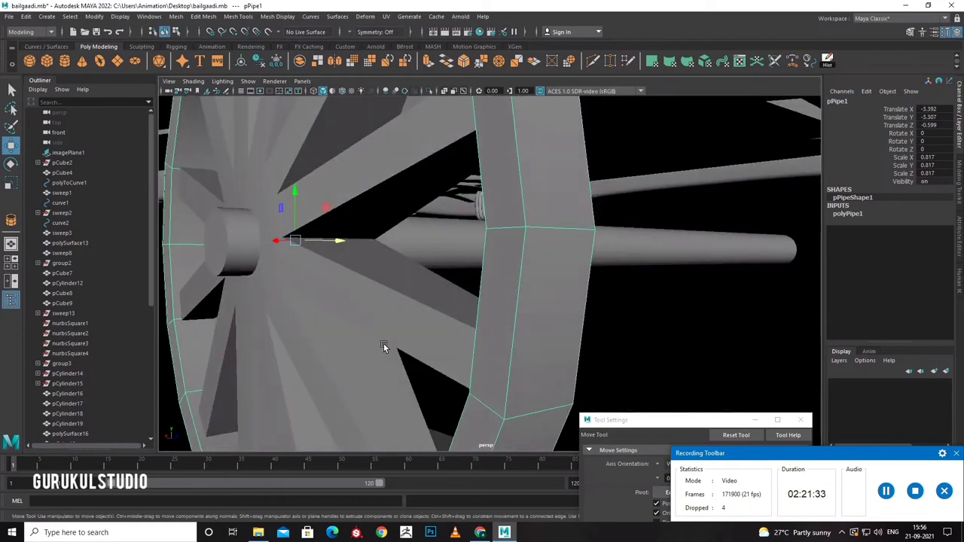
{"action": "right_click_drag", "start_coordinate": [315, 280], "coordinate": [316, 262]}
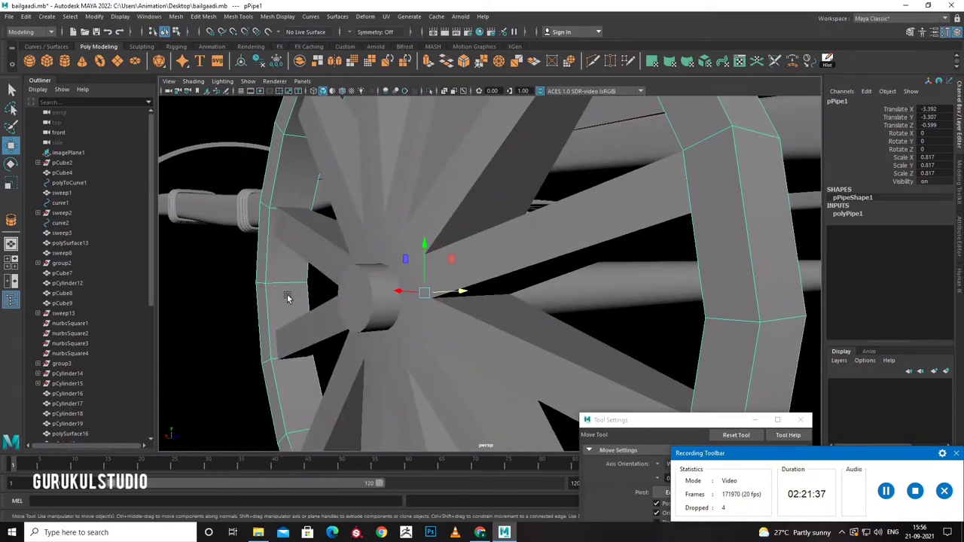
Select the rim's outer edge loop and enlarge it slightly in the front view.
{"action": "right_click_drag", "start_coordinate": [286, 296], "coordinate": [294, 248]}
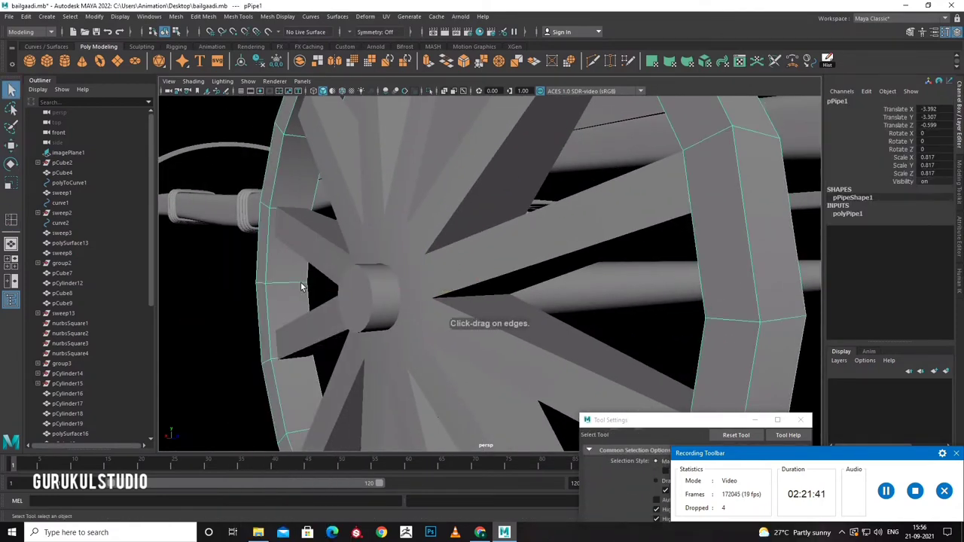
{"action": "double_click", "coordinate": [273, 241]}
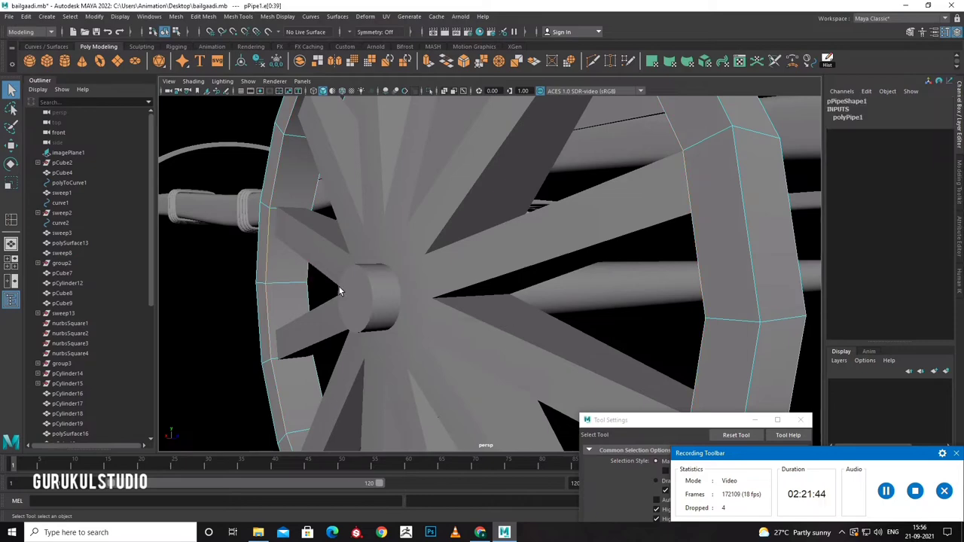
{"action": "key", "text": "space"}
{"action": "key", "text": "space"}
{"action": "key", "text": "r"}
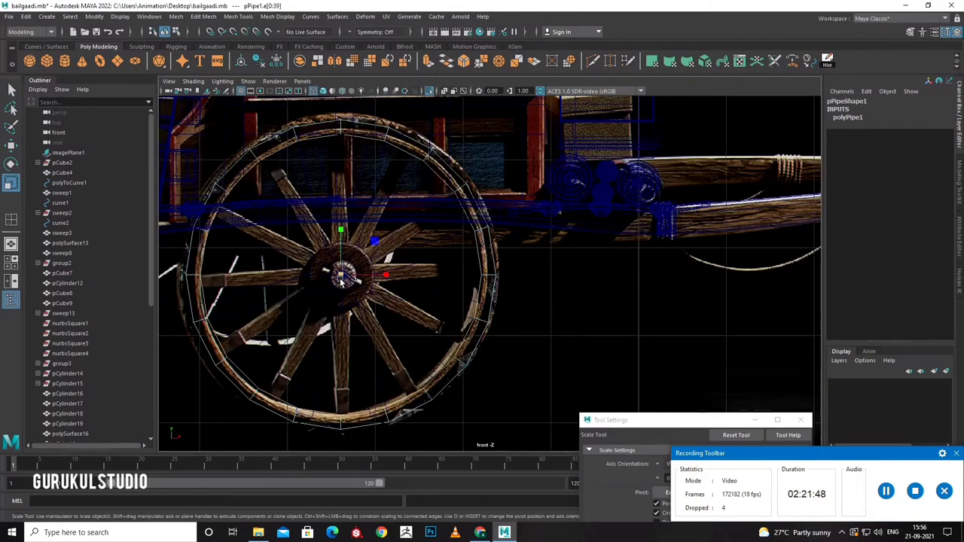
{"action": "left_click_drag", "start_coordinate": [340, 280], "coordinate": [350, 281]}
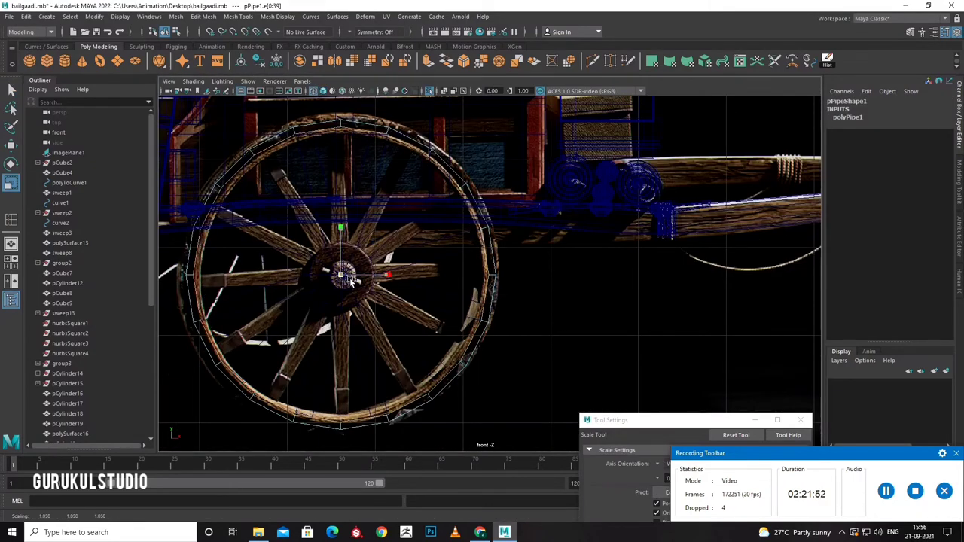
Scale the whole rim pipe to 0.789 and check it with smooth preview.
{"action": "right_click_drag", "start_coordinate": [348, 282], "coordinate": [386, 245]}
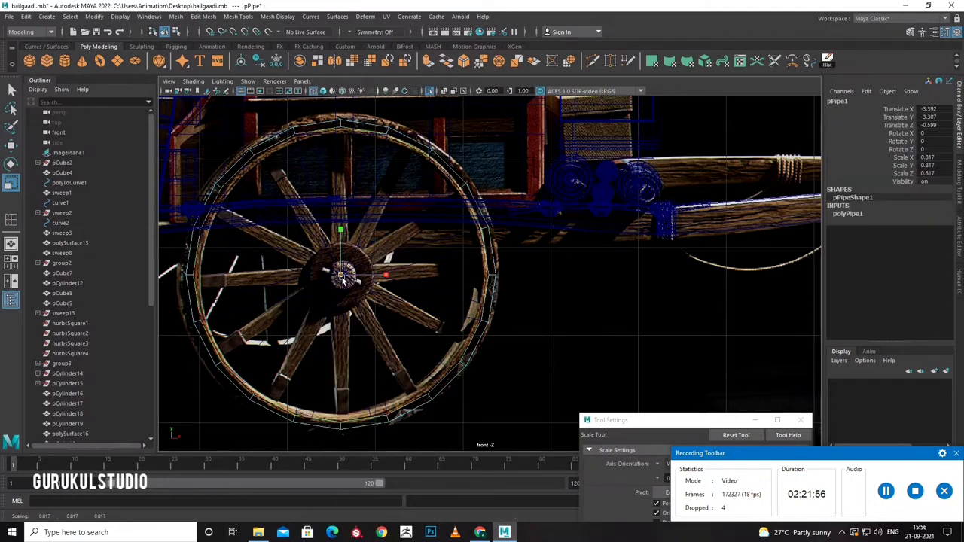
{"action": "key", "text": "4"}
{"action": "key", "text": "3"}
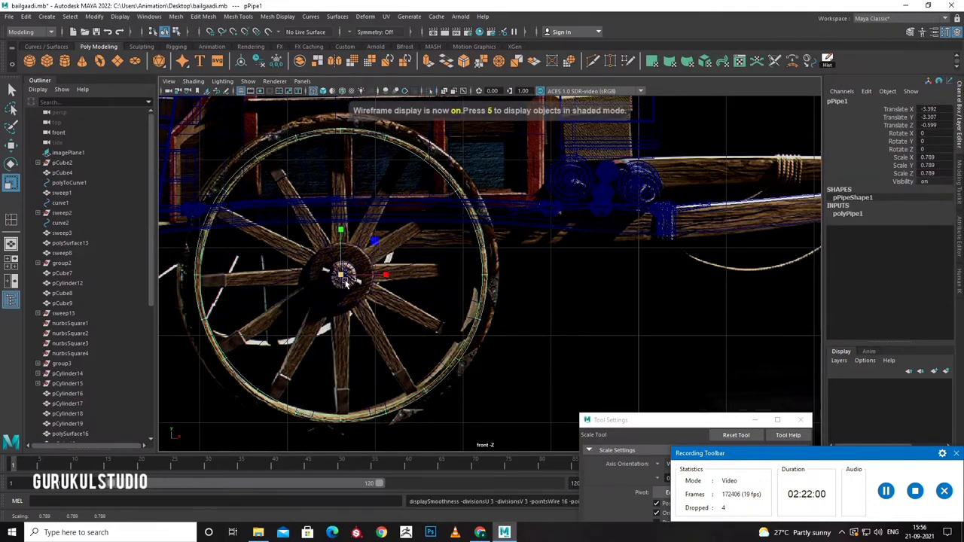
{"action": "key", "text": "space"}
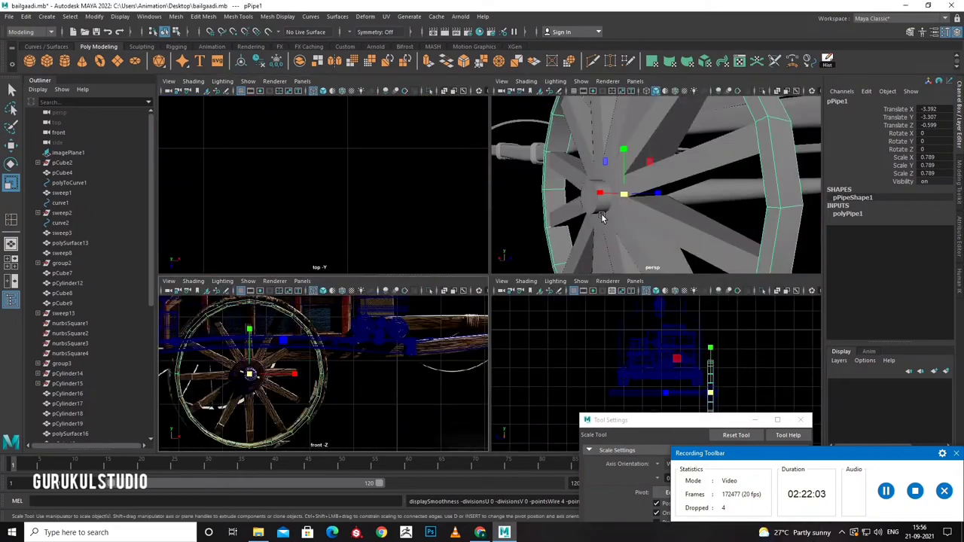
{"action": "key", "text": "space"}
{"action": "right_click_drag", "start_coordinate": [430, 271], "coordinate": [426, 282]}
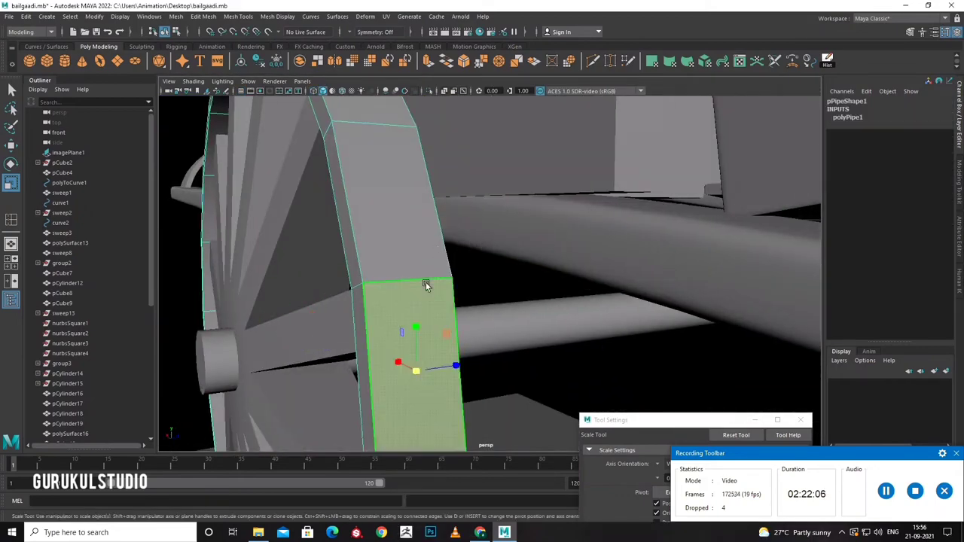
Extrude the rim's upper faces.
{"action": "left_click", "coordinate": [404, 248]}
{"action": "key", "text": "ctrl+e"}
{"action": "mouse_move", "coordinate": [403, 247]}
{"action": "left_mouse_down", "text": "alt"}
{"action": "mouse_move", "coordinate": [491, 353]}
{"action": "mouse_move", "coordinate": [537, 328]}
{"action": "mouse_move", "coordinate": [642, 325]}
{"action": "mouse_move", "coordinate": [578, 302]}
{"action": "left_mouse_up", "text": "alt"}
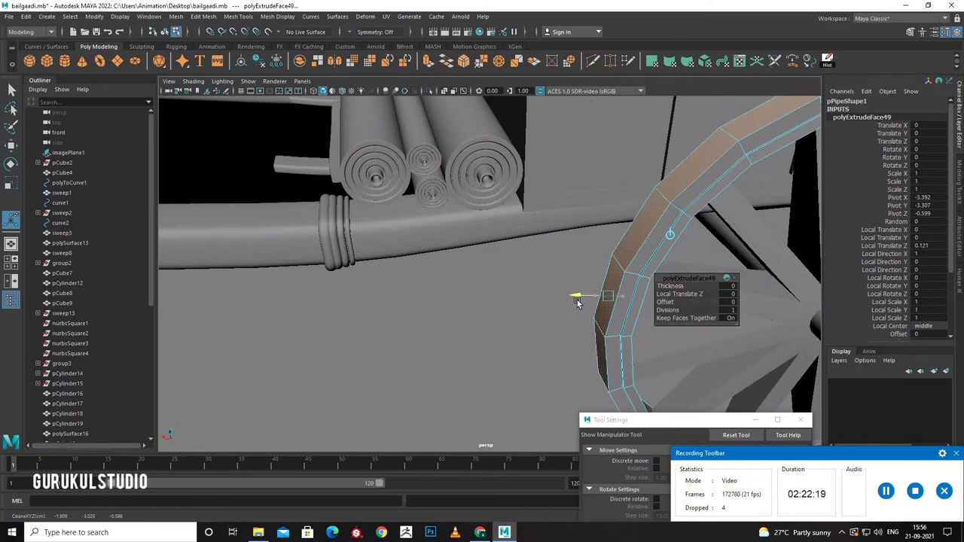
{"action": "key", "text": "q"}
{"action": "key", "text": "F8"}
{"action": "left_click_drag", "start_coordinate": [630, 287], "coordinate": [540, 338], "text": "alt"}
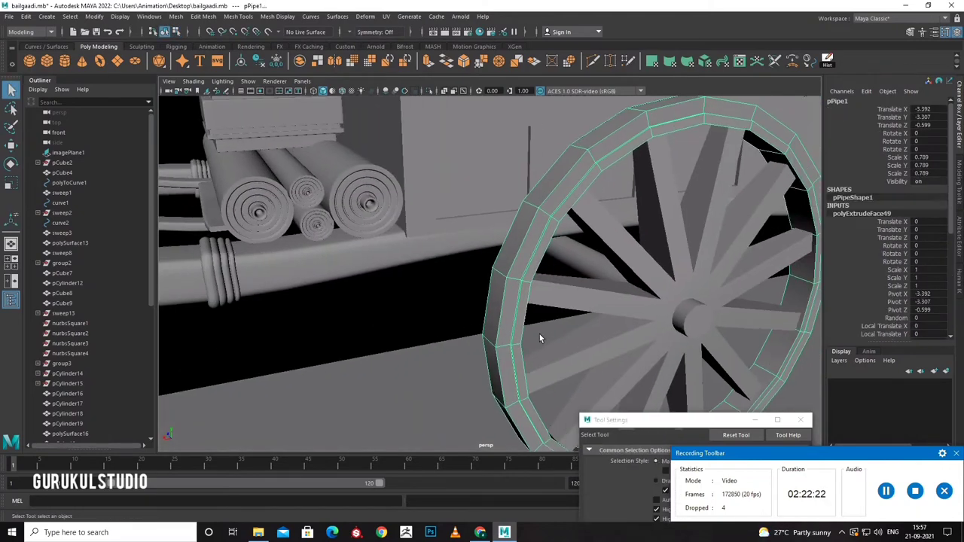
Insert the first two edge loops along the rim with the Insert Edge Loop Tool.
{"action": "right_click_drag", "start_coordinate": [539, 338], "coordinate": [527, 291], "text": "shift"}
{"action": "scroll", "coordinate": [527, 291], "scroll_direction": "up", "scroll_amount": 3}
{"action": "scroll", "coordinate": [527, 292], "scroll_direction": "up", "scroll_amount": 3}
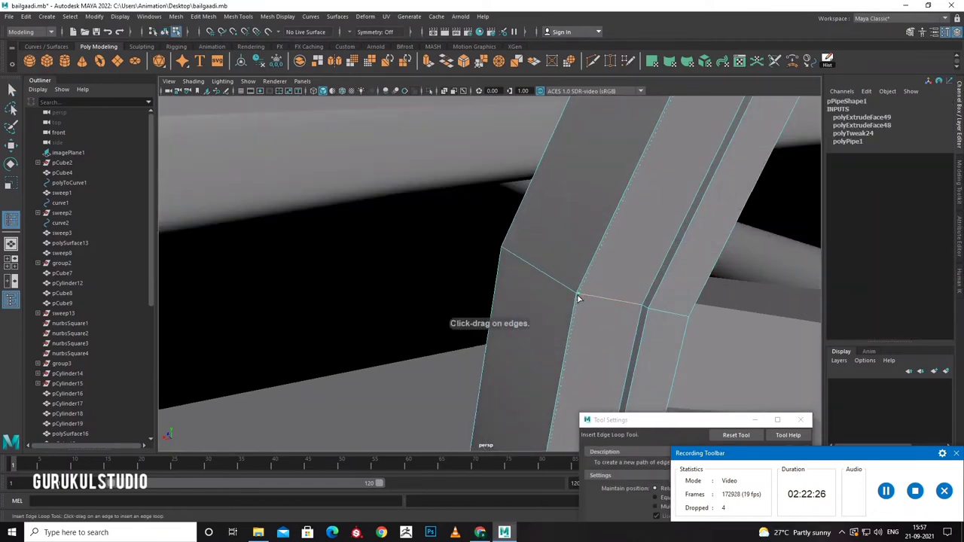
{"action": "mouse_move", "coordinate": [578, 299]}
{"action": "left_mouse_down"}
{"action": "mouse_move", "coordinate": [725, 326]}
{"action": "mouse_move", "coordinate": [537, 323]}
{"action": "mouse_move", "coordinate": [558, 333]}
{"action": "mouse_move", "coordinate": [525, 356]}
{"action": "left_mouse_up"}
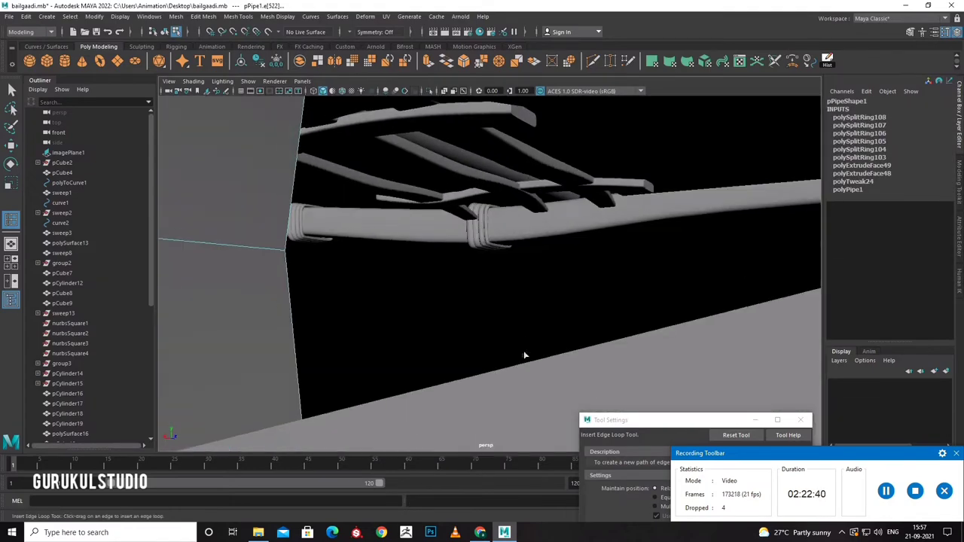
{"action": "left_click", "coordinate": [284, 254]}
{"action": "mouse_move", "coordinate": [283, 254]}
{"action": "left_mouse_down", "text": "alt"}
{"action": "mouse_move", "coordinate": [299, 265]}
{"action": "mouse_move", "coordinate": [592, 279]}
{"action": "mouse_move", "coordinate": [510, 295]}
{"action": "mouse_move", "coordinate": [491, 263]}
{"action": "mouse_move", "coordinate": [551, 267]}
{"action": "left_mouse_up", "text": "alt"}
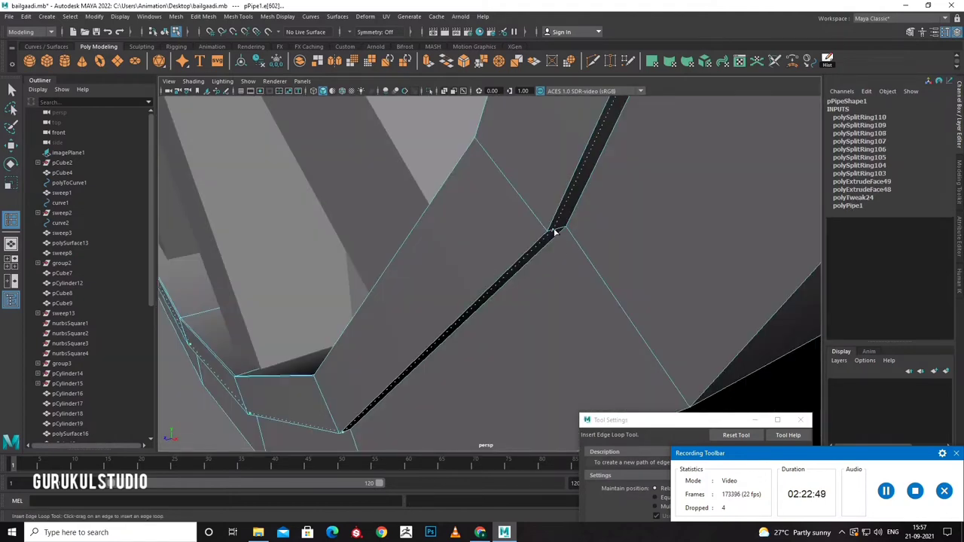
Add several more edge loops near the rim corner and around the rim.
{"action": "left_click", "coordinate": [552, 234]}
{"action": "left_click", "coordinate": [567, 235]}
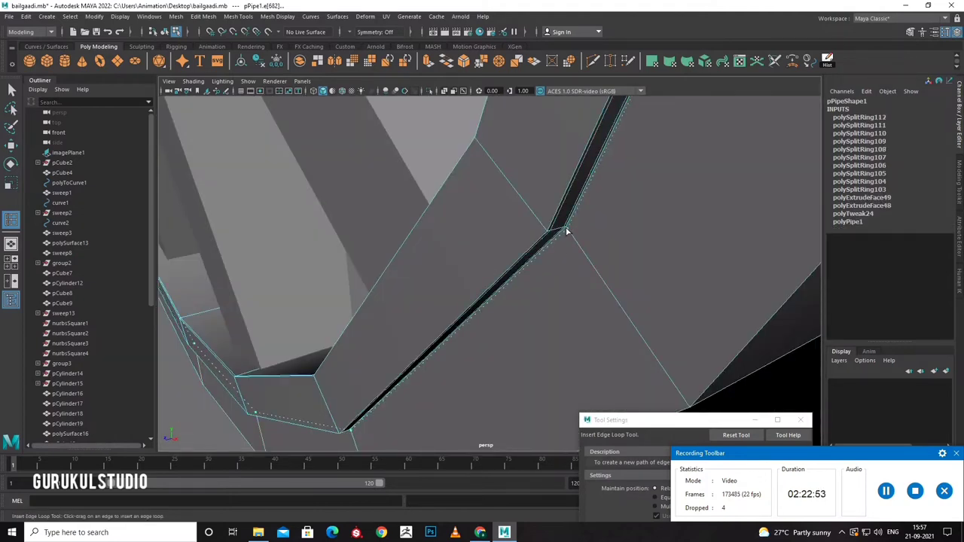
{"action": "left_click", "coordinate": [576, 244]}
{"action": "left_click", "coordinate": [690, 407]}
{"action": "mouse_move", "coordinate": [690, 407]}
{"action": "left_mouse_down", "text": "alt"}
{"action": "mouse_move", "coordinate": [577, 331]}
{"action": "mouse_move", "coordinate": [394, 326]}
{"action": "left_mouse_up", "text": "alt"}
{"action": "left_click", "coordinate": [515, 255]}
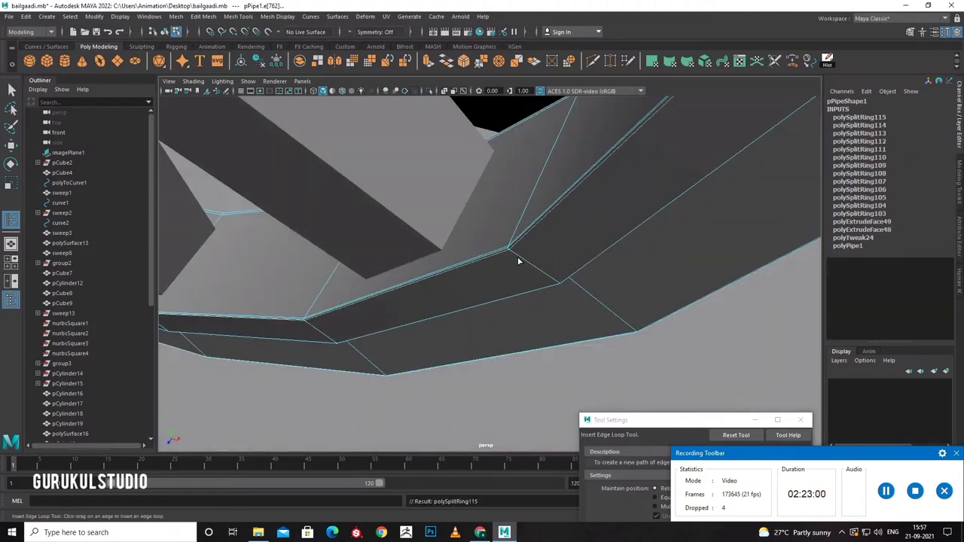
{"action": "left_click_drag", "start_coordinate": [553, 286], "coordinate": [538, 293], "text": "alt"}
{"action": "right_click_drag", "start_coordinate": [539, 294], "coordinate": [634, 346]}
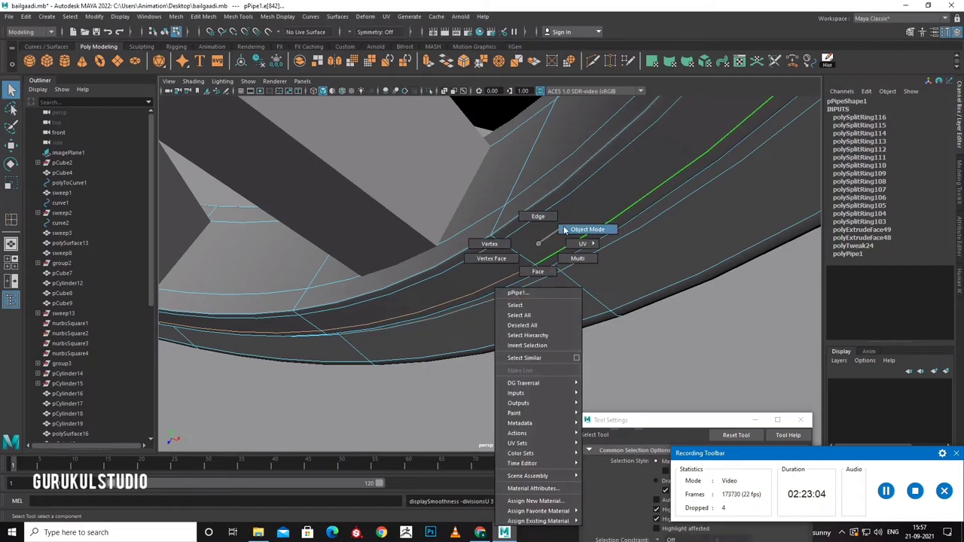
{"action": "mouse_move", "coordinate": [634, 346]}
{"action": "left_mouse_down", "text": "alt"}
{"action": "mouse_move", "coordinate": [504, 312]}
{"action": "mouse_move", "coordinate": [437, 319]}
{"action": "mouse_move", "coordinate": [549, 299]}
{"action": "mouse_move", "coordinate": [493, 344]}
{"action": "mouse_move", "coordinate": [264, 317]}
{"action": "left_mouse_up", "text": "alt"}
Create a polygon cylinder and scale, move and rotate it into a thin rod through the wheel hub.
{"action": "left_click", "coordinate": [64, 61]}
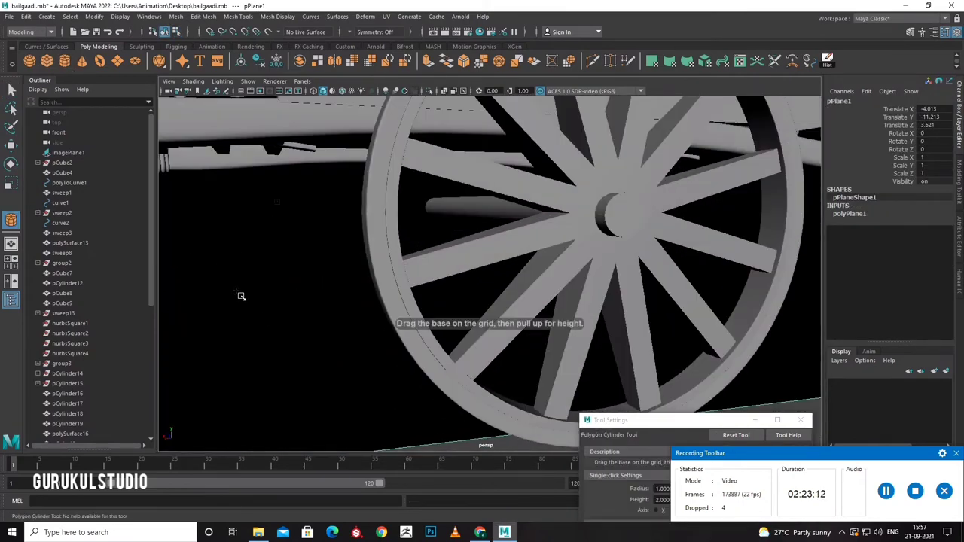
{"action": "scroll", "coordinate": [372, 388], "scroll_direction": "down", "scroll_amount": 5}
{"action": "mouse_move", "coordinate": [370, 402]}
{"action": "left_mouse_down", "text": "alt"}
{"action": "mouse_move", "coordinate": [413, 413]}
{"action": "mouse_move", "coordinate": [416, 324]}
{"action": "left_mouse_up", "text": "alt"}
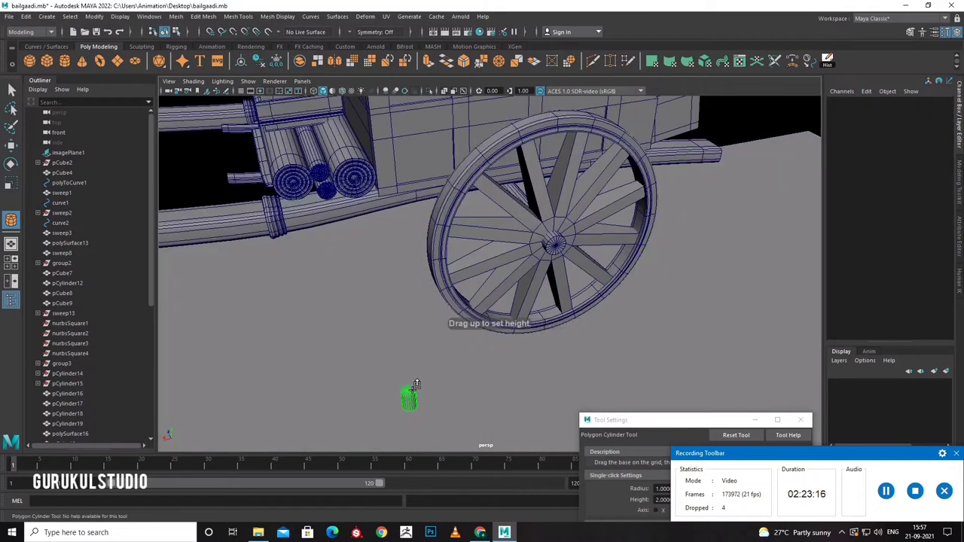
{"action": "key", "text": "r"}
{"action": "left_click_drag", "start_coordinate": [399, 366], "coordinate": [345, 361]}
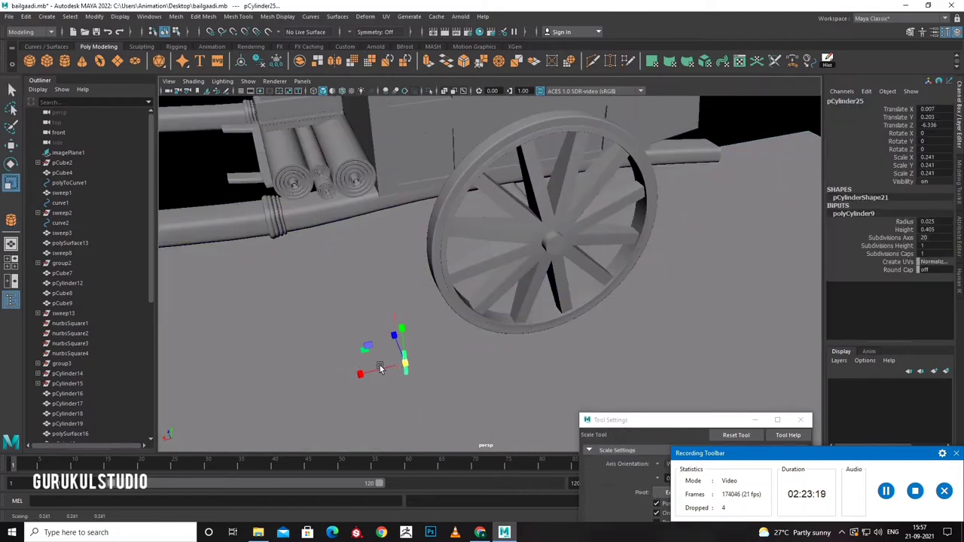
{"action": "key", "text": "w"}
{"action": "middle_click_drag", "start_coordinate": [415, 377], "coordinate": [545, 287]}
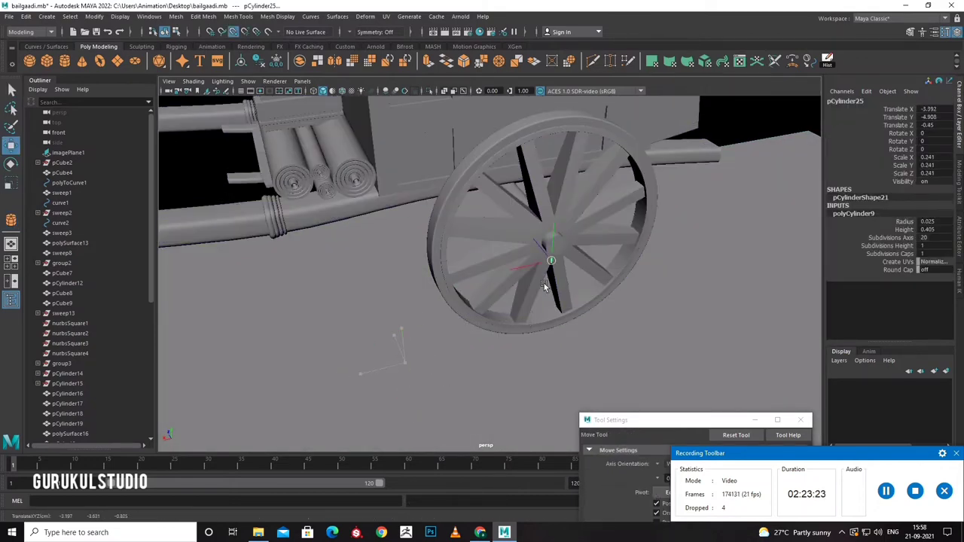
{"action": "key", "text": "r"}
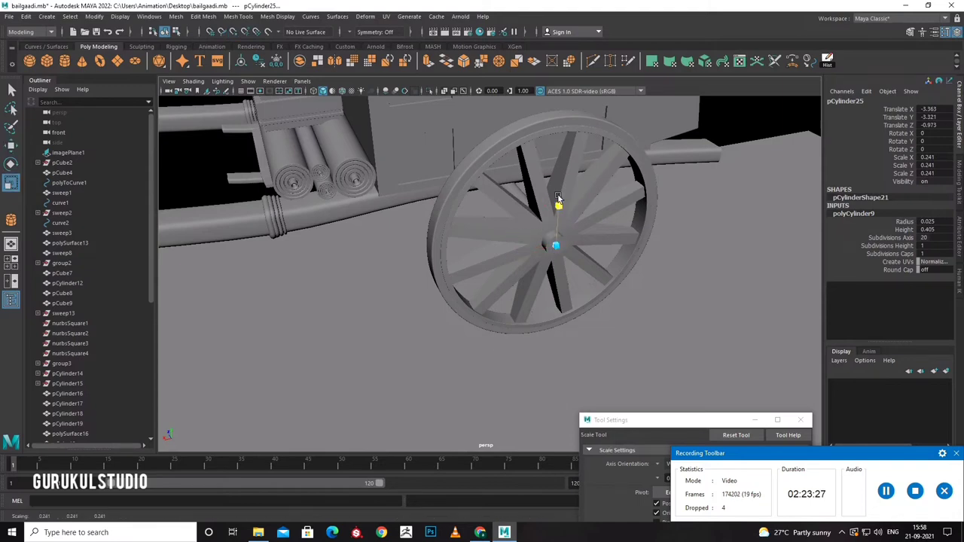
{"action": "left_click_drag", "start_coordinate": [555, 246], "coordinate": [564, 250]}
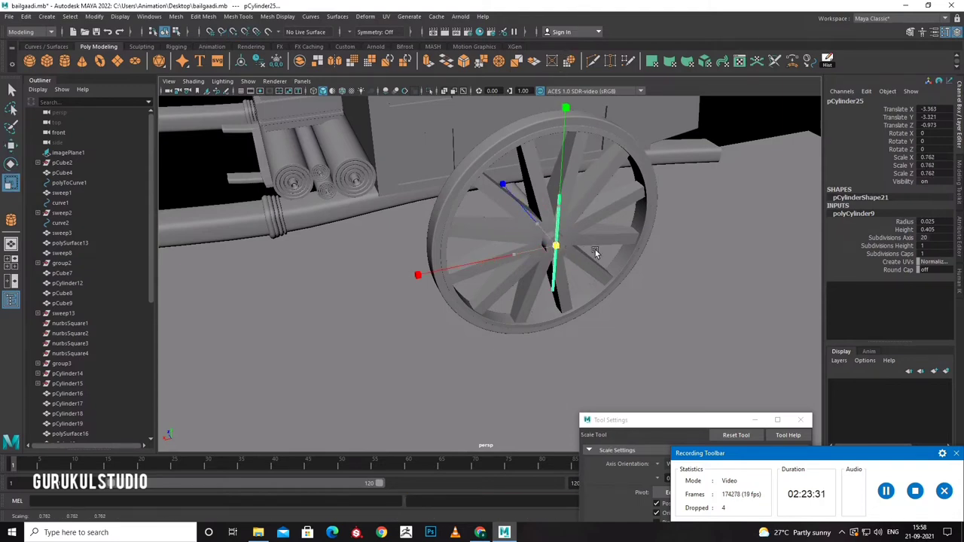
{"action": "key", "text": "w"}
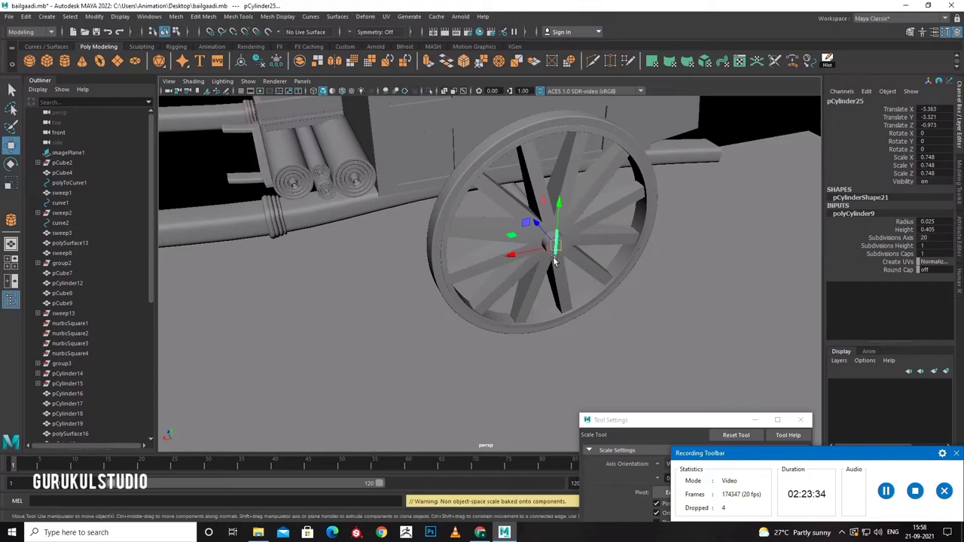
{"action": "left_click_drag", "start_coordinate": [527, 233], "coordinate": [536, 227]}
{"action": "left_click_drag", "start_coordinate": [544, 260], "coordinate": [554, 214], "text": "alt"}
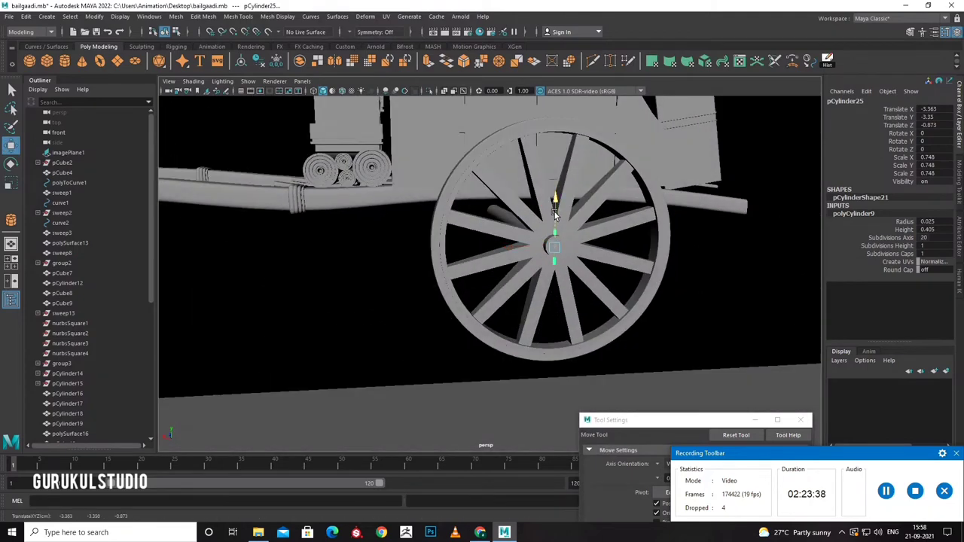
{"action": "key", "text": "e"}
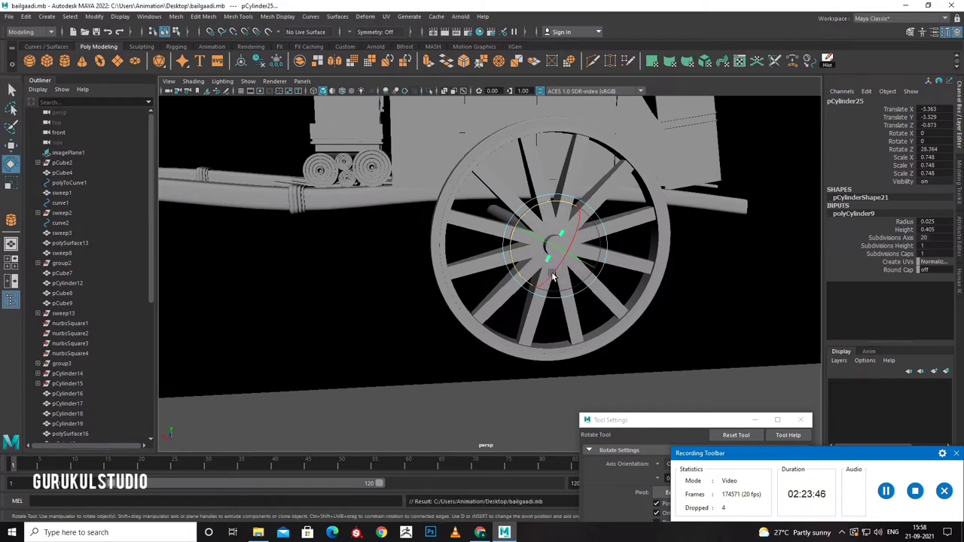
Duplicate the wheel and move the copy to the axle's opposite end at Translate Z 4.694.
{"action": "mouse_move", "coordinate": [524, 327]}
{"action": "left_mouse_down", "text": "alt"}
{"action": "mouse_move", "coordinate": [608, 328]}
{"action": "mouse_move", "coordinate": [472, 311]}
{"action": "mouse_move", "coordinate": [499, 319]}
{"action": "mouse_move", "coordinate": [448, 260]}
{"action": "mouse_move", "coordinate": [283, 265]}
{"action": "mouse_move", "coordinate": [302, 279]}
{"action": "mouse_move", "coordinate": [460, 269]}
{"action": "mouse_move", "coordinate": [470, 299]}
{"action": "mouse_move", "coordinate": [359, 286]}
{"action": "mouse_move", "coordinate": [232, 219]}
{"action": "mouse_move", "coordinate": [241, 224]}
{"action": "mouse_move", "coordinate": [231, 227]}
{"action": "left_mouse_up", "text": "alt"}
{"action": "left_click", "coordinate": [471, 312]}
{"action": "key", "text": "ctrl+d"}
{"action": "key", "text": "w"}
Undo twice, then lengthen the axle by moving its end vertices toward the new wheel.
{"action": "key", "text": "ctrl+z"}
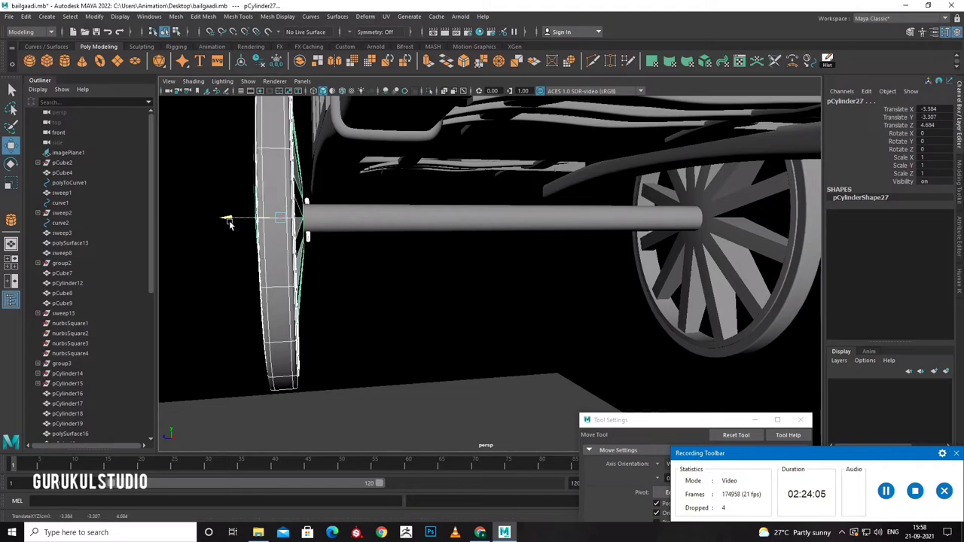
{"action": "key", "text": "ctrl+z"}
{"action": "key", "text": "ctrl+z"}
{"action": "left_click", "coordinate": [369, 226]}
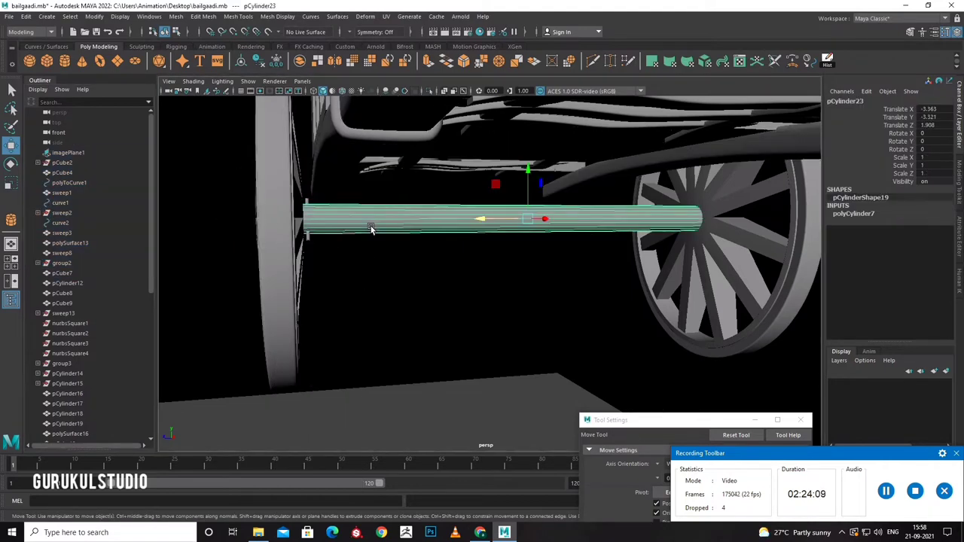
{"action": "right_click_drag", "start_coordinate": [370, 226], "coordinate": [324, 226]}
{"action": "mouse_move", "coordinate": [254, 168]}
{"action": "left_mouse_down"}
{"action": "mouse_move", "coordinate": [269, 232]}
{"action": "mouse_move", "coordinate": [205, 222]}
{"action": "left_mouse_up"}
{"action": "scroll", "coordinate": [305, 243], "scroll_direction": "up", "scroll_amount": 1}
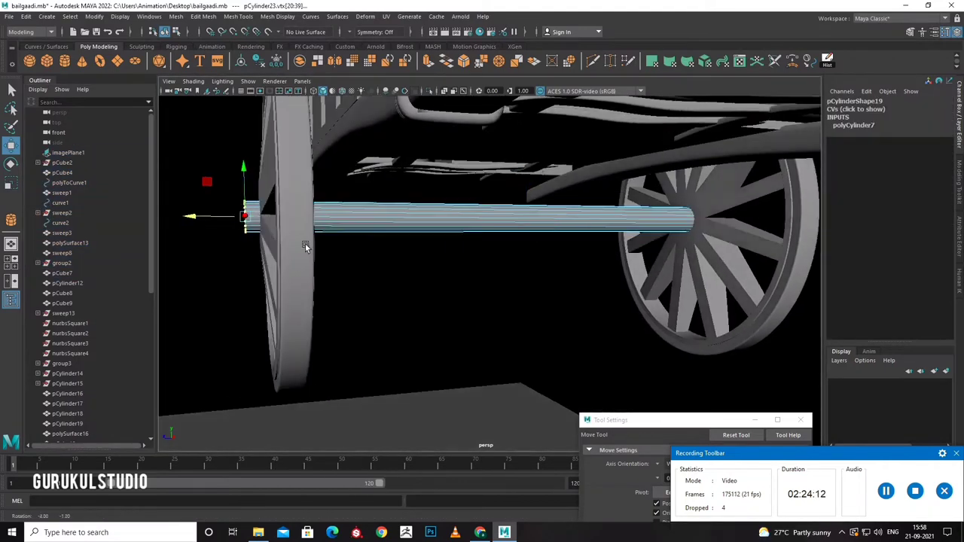
{"action": "scroll", "coordinate": [306, 242], "scroll_direction": "up", "scroll_amount": 1}
{"action": "scroll", "coordinate": [306, 242], "scroll_direction": "down", "scroll_amount": 2}
Select the hub cylinder on the axle and zoom out to the whole cart.
{"action": "left_click", "coordinate": [305, 243]}
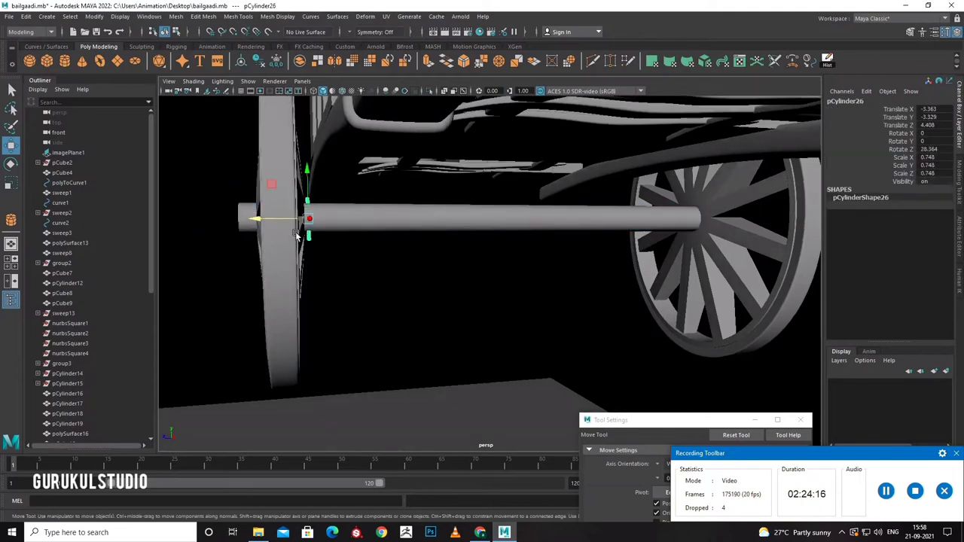
{"action": "left_click_drag", "start_coordinate": [226, 218], "coordinate": [200, 219]}
{"action": "mouse_move", "coordinate": [399, 297]}
{"action": "left_mouse_down", "text": "alt"}
{"action": "mouse_move", "coordinate": [448, 332]}
{"action": "mouse_move", "coordinate": [487, 248]}
{"action": "left_mouse_up", "text": "alt"}
{"action": "scroll", "coordinate": [448, 332], "scroll_direction": "down", "scroll_amount": 3}
{"action": "scroll", "coordinate": [529, 338], "scroll_direction": "down", "scroll_amount": 2}
Lower the ground plane slightly and slide it to Translate Z 1.115 under the cart.
{"action": "left_click", "coordinate": [498, 342]}
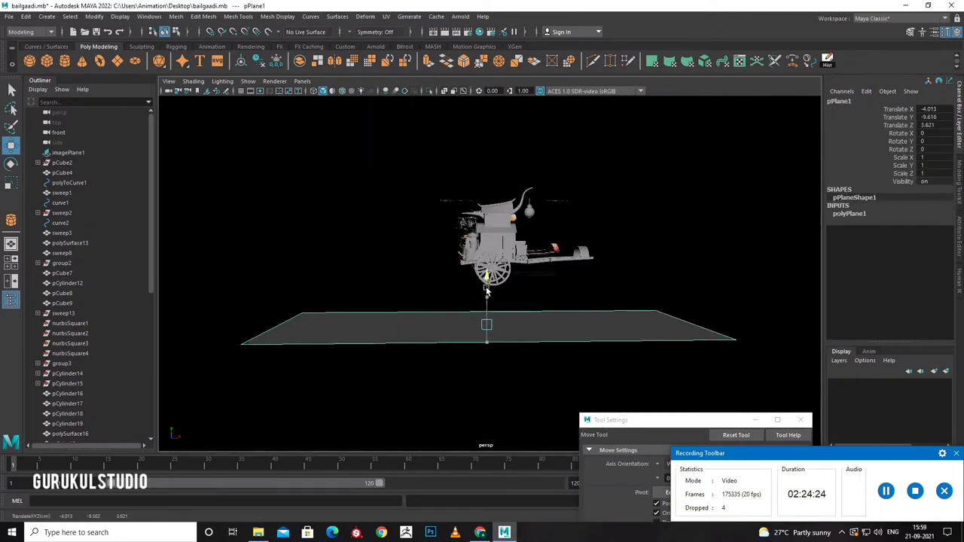
{"action": "scroll", "coordinate": [488, 249], "scroll_direction": "up", "scroll_amount": 5}
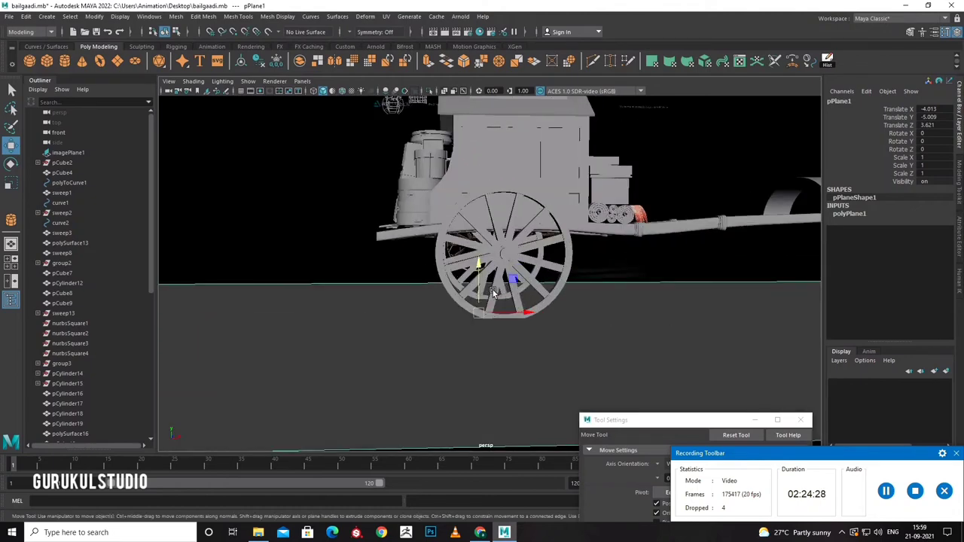
{"action": "left_click_drag", "start_coordinate": [472, 252], "coordinate": [473, 255]}
{"action": "scroll", "coordinate": [473, 255], "scroll_direction": "down", "scroll_amount": 5}
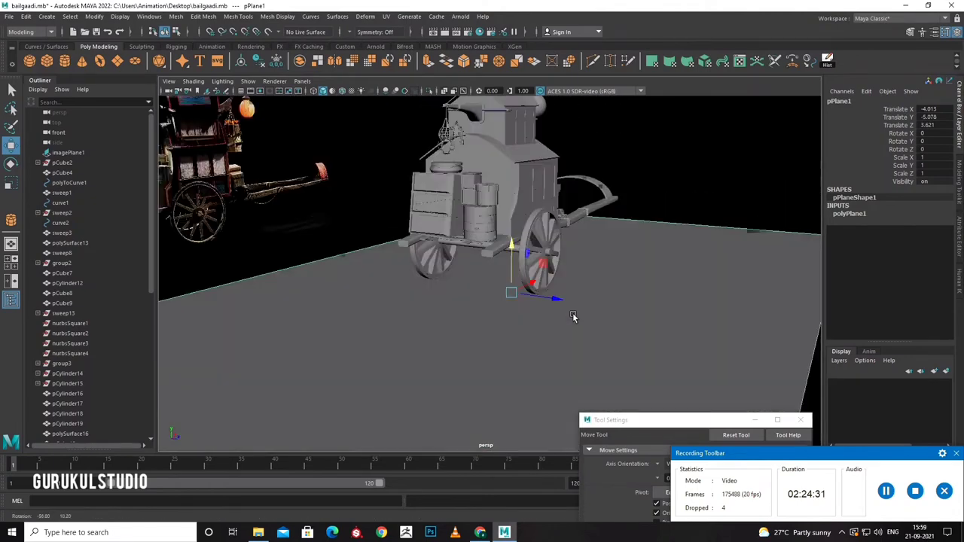
{"action": "mouse_move", "coordinate": [572, 312]}
{"action": "left_mouse_down", "text": "alt"}
{"action": "mouse_move", "coordinate": [535, 293]}
{"action": "mouse_move", "coordinate": [400, 308]}
{"action": "mouse_move", "coordinate": [407, 327]}
{"action": "mouse_move", "coordinate": [447, 346]}
{"action": "left_mouse_up", "text": "alt"}
{"action": "key", "text": "r"}
{"action": "mouse_move", "coordinate": [475, 299]}
{"action": "left_mouse_down", "text": "alt"}
{"action": "mouse_move", "coordinate": [468, 369]}
{"action": "mouse_move", "coordinate": [467, 290]}
{"action": "mouse_move", "coordinate": [499, 283]}
{"action": "mouse_move", "coordinate": [458, 327]}
{"action": "mouse_move", "coordinate": [508, 342]}
{"action": "left_mouse_up", "text": "alt"}
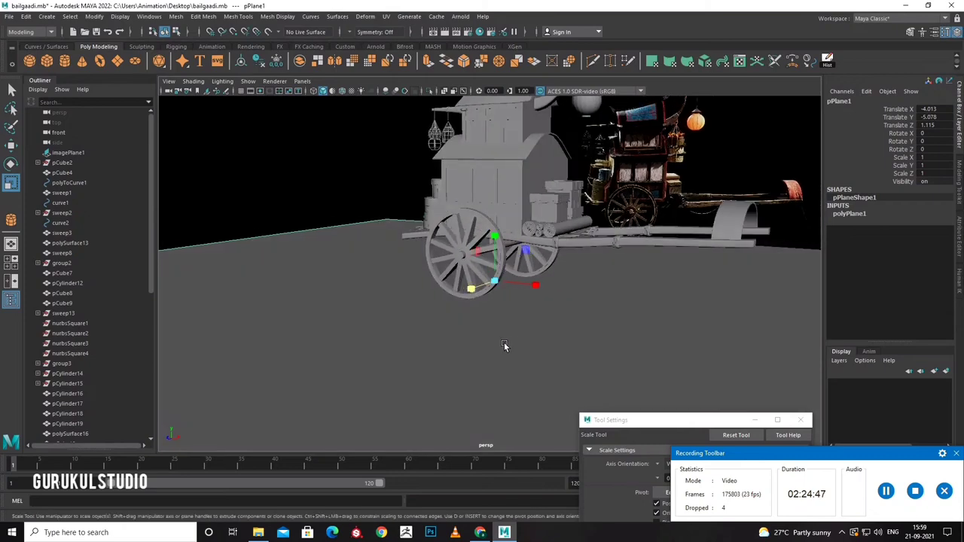
Maximize the front view, zoom out, and pick the Polygon Cylinder tool.
{"action": "key", "text": "space"}
{"action": "key", "text": "space"}
{"action": "scroll", "coordinate": [485, 335], "scroll_direction": "down", "scroll_amount": 1}
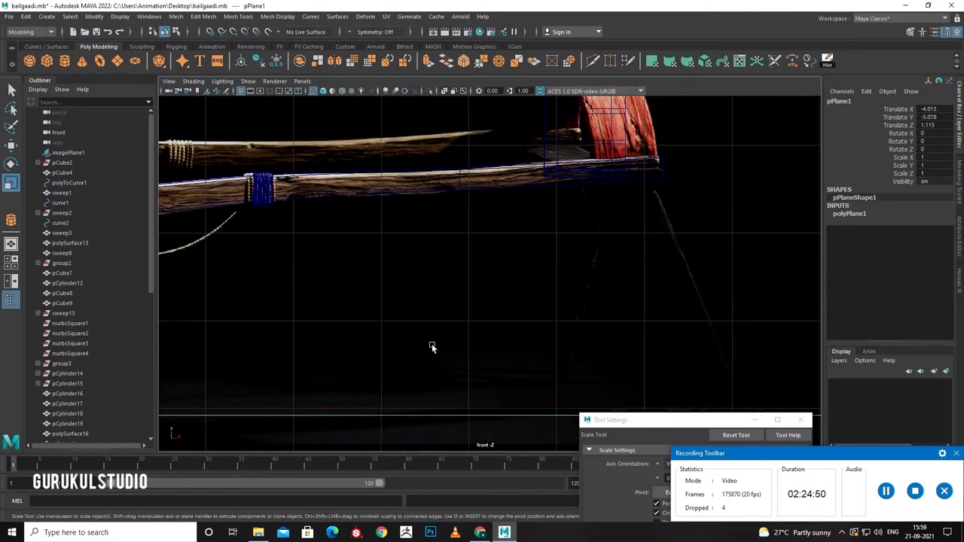
{"action": "scroll", "coordinate": [432, 343], "scroll_direction": "down", "scroll_amount": 2}
{"action": "left_click", "coordinate": [66, 64]}
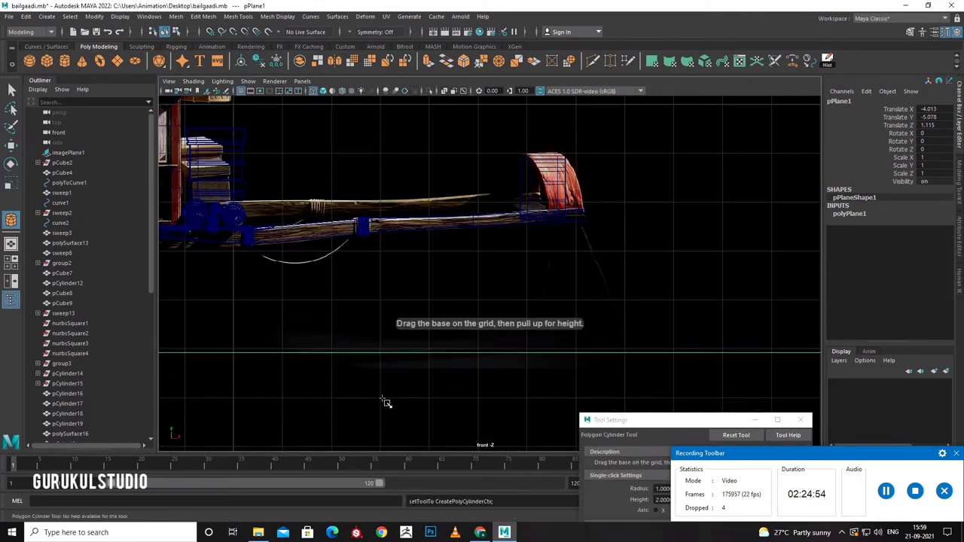
Draw two EP curves running from the shaft ends down to the ground.
{"action": "left_click", "coordinate": [46, 46]}
{"action": "left_click", "coordinate": [64, 61]}
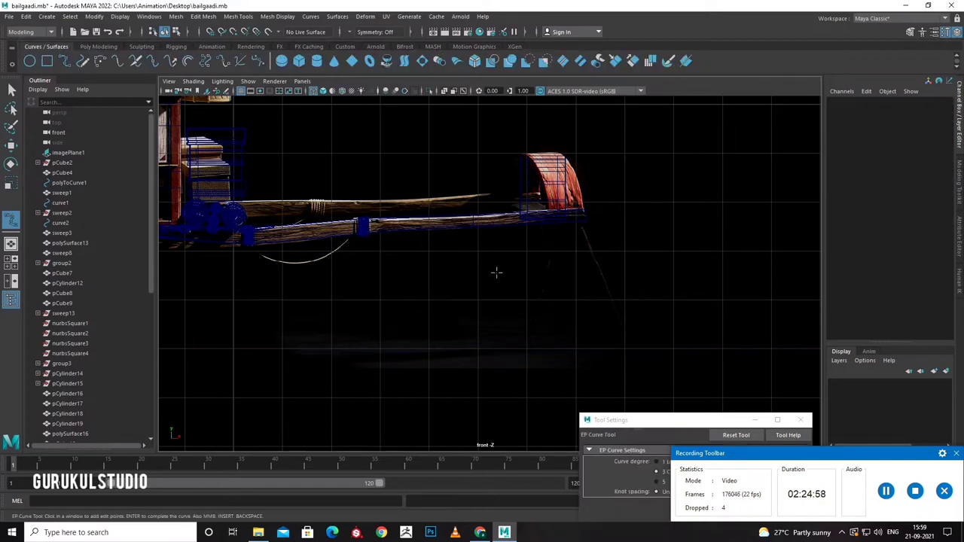
{"action": "left_click", "coordinate": [555, 223]}
{"action": "left_click", "coordinate": [555, 335]}
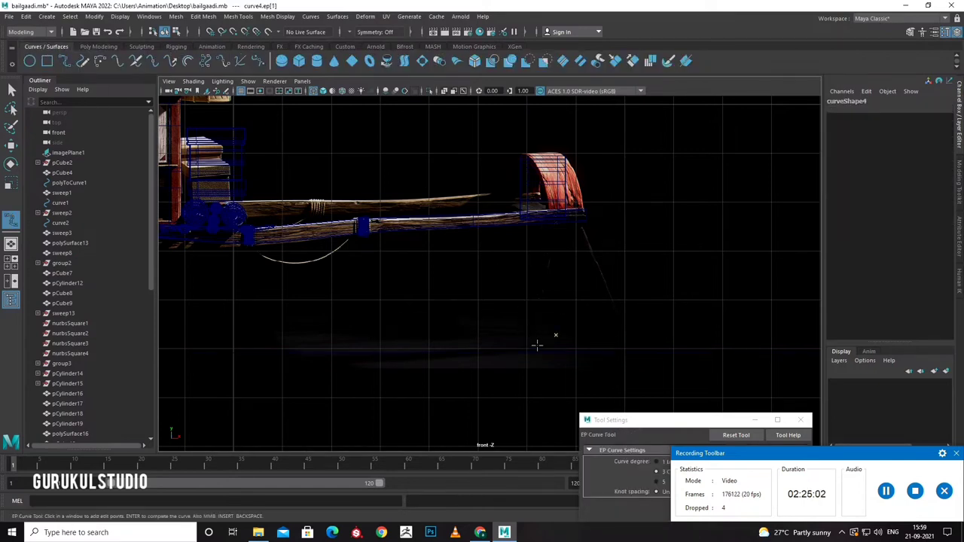
{"action": "key", "text": "r"}
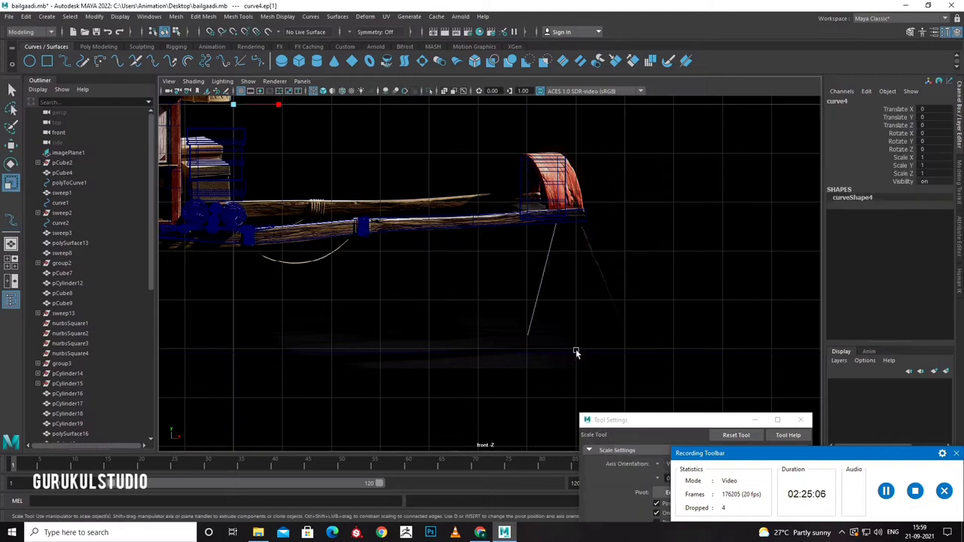
{"action": "key", "text": "y"}
{"action": "left_click", "coordinate": [575, 219]}
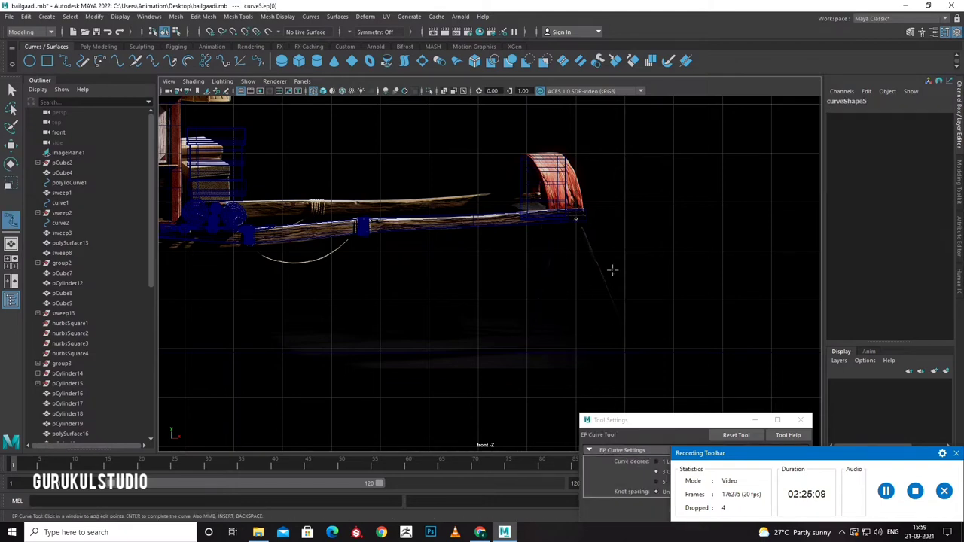
{"action": "left_click", "coordinate": [622, 328]}
{"action": "key", "text": "r"}
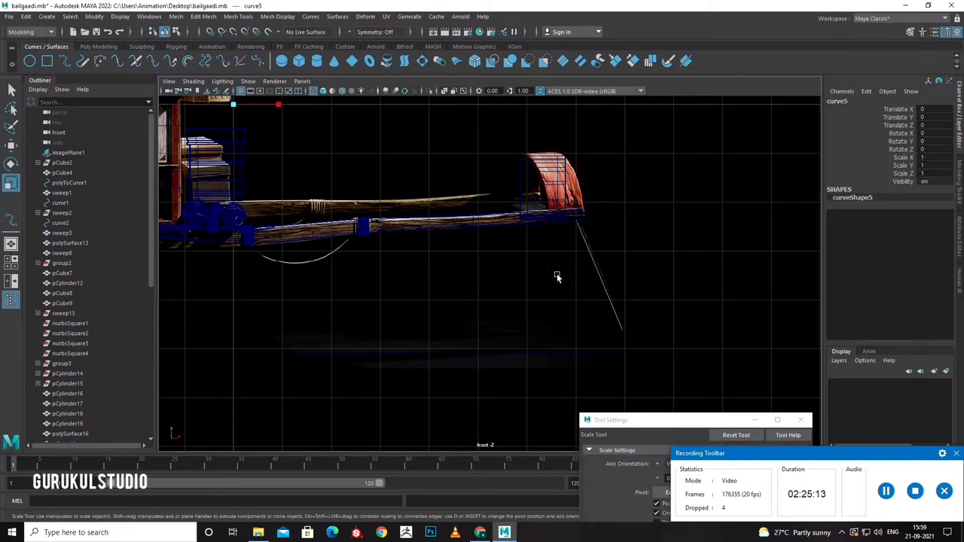
Sweep both leg curves into tube meshes with Sweep Mesh.
{"action": "left_click", "coordinate": [544, 280]}
{"action": "left_click", "coordinate": [600, 274]}
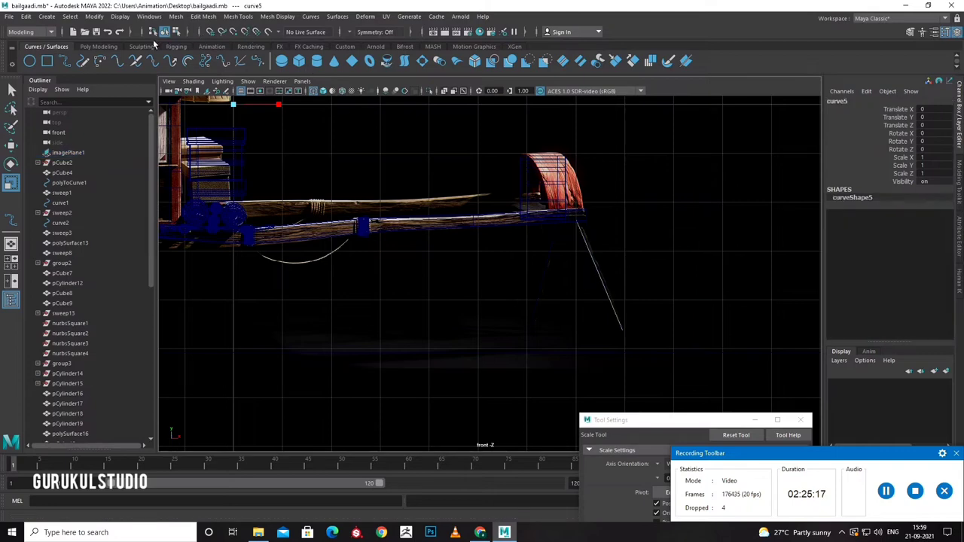
{"action": "left_click", "coordinate": [113, 46]}
{"action": "left_click", "coordinate": [827, 60]}
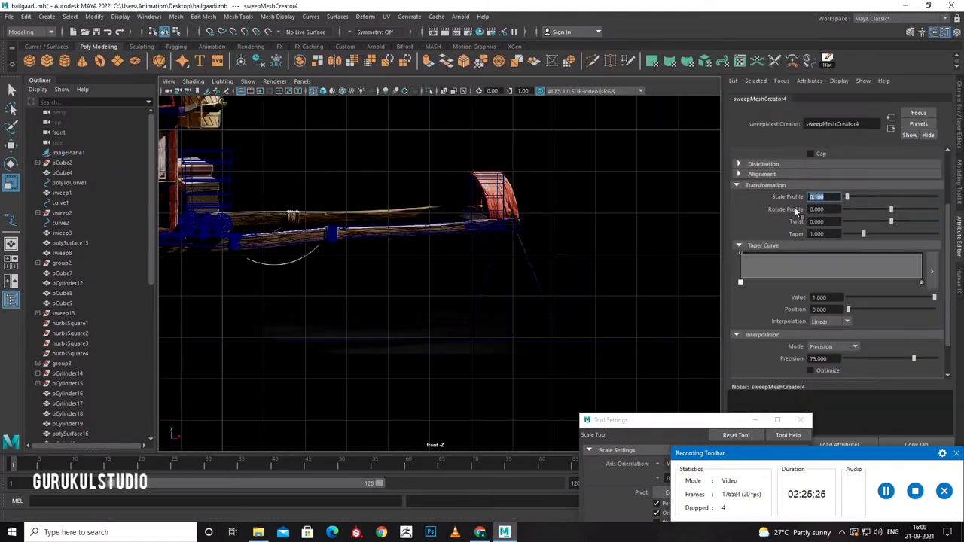
{"action": "scroll", "coordinate": [841, 275], "scroll_direction": "up", "scroll_amount": 5}
{"action": "scroll", "coordinate": [835, 334], "scroll_direction": "down", "scroll_amount": 3}
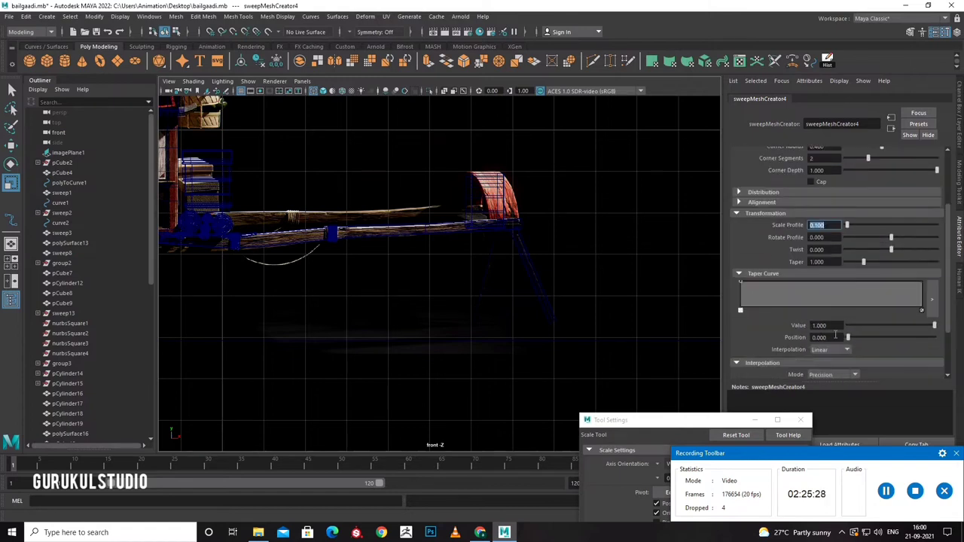
{"action": "scroll", "coordinate": [843, 348], "scroll_direction": "up", "scroll_amount": 1}
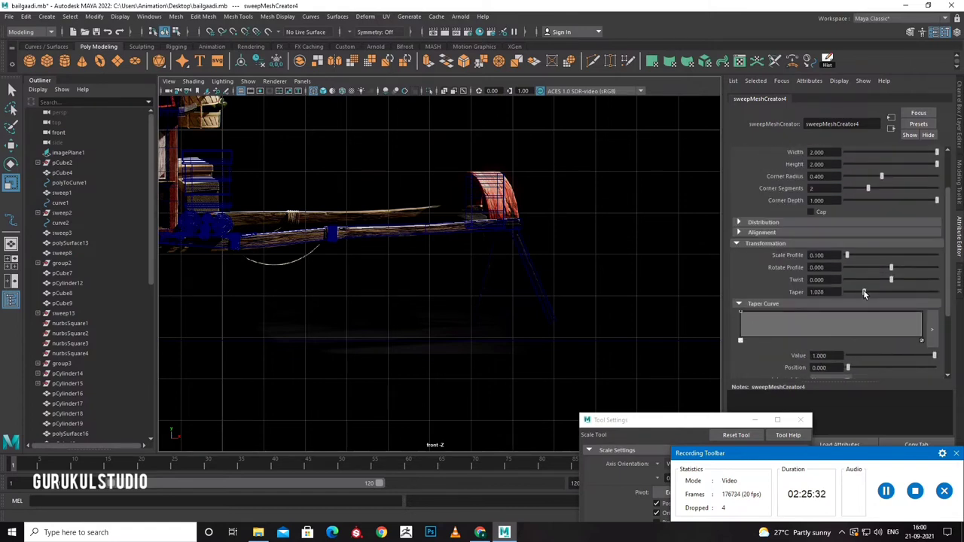
{"action": "scroll", "coordinate": [869, 291], "scroll_direction": "down", "scroll_amount": 3}
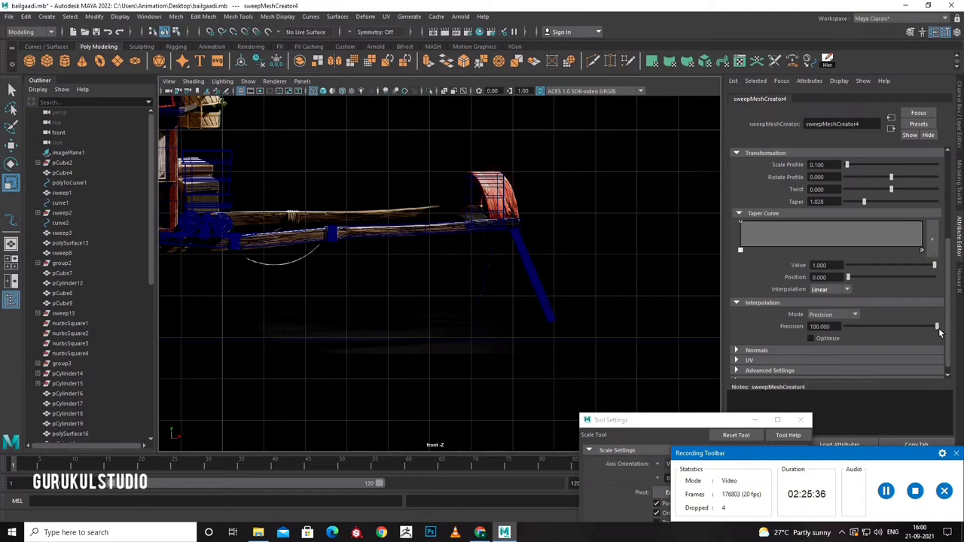
Set the leg sweeps' Scale Profile to 0.100 and raise their precision.
{"action": "left_click", "coordinate": [480, 290]}
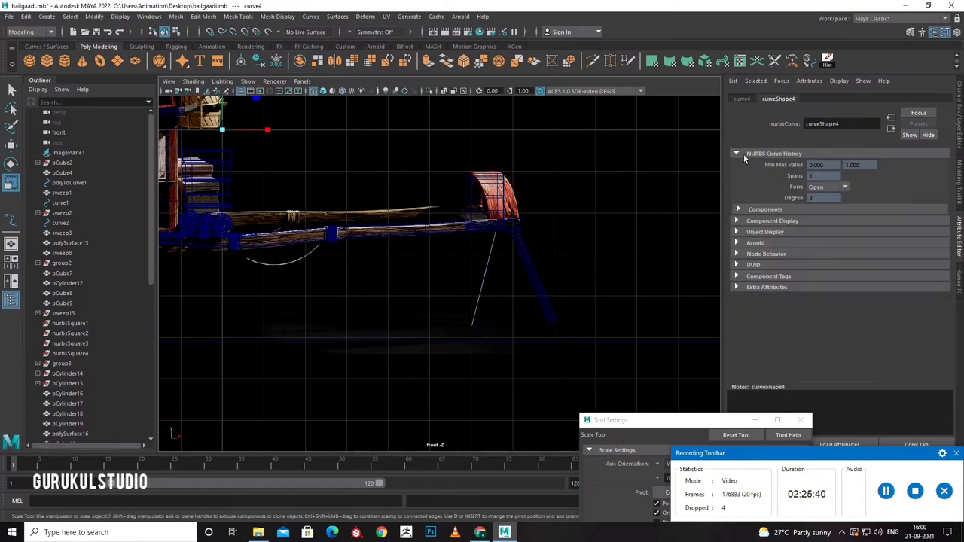
{"action": "left_click", "coordinate": [480, 190]}
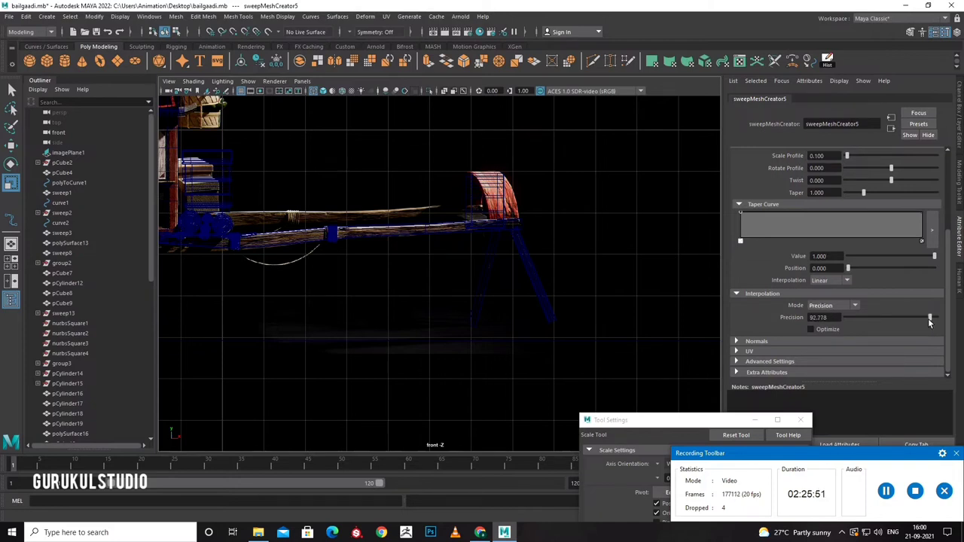
{"action": "left_click_drag", "start_coordinate": [929, 322], "coordinate": [931, 320]}
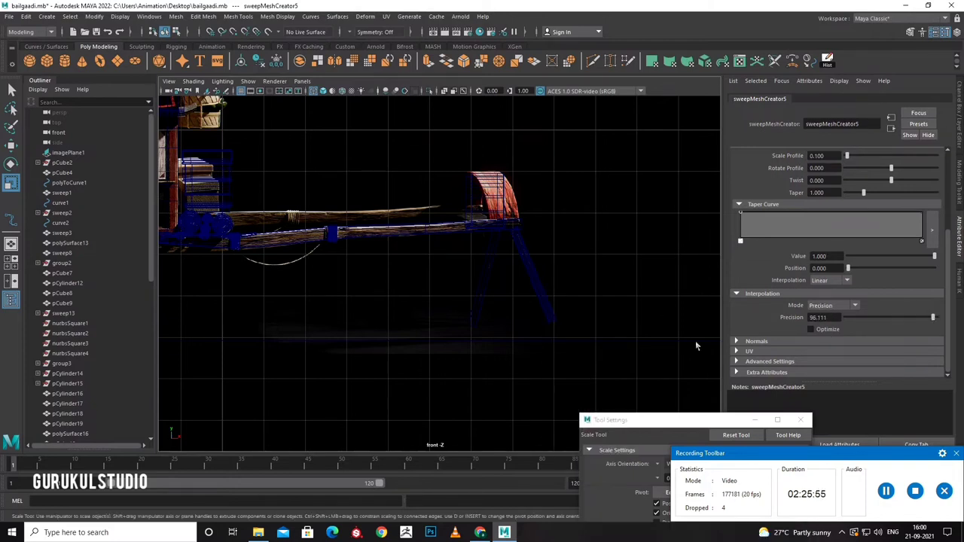
{"action": "right_click_drag", "start_coordinate": [572, 256], "coordinate": [612, 206]}
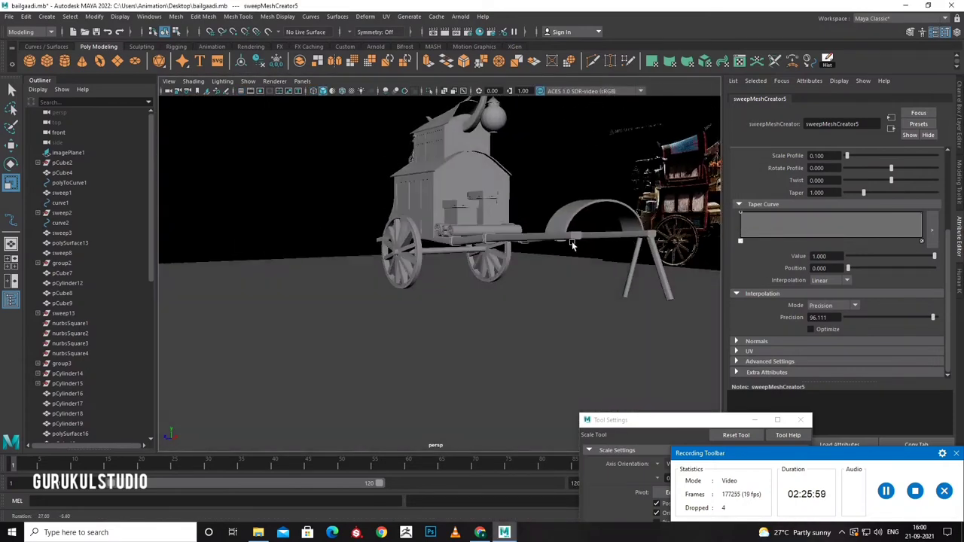
{"action": "left_click_drag", "start_coordinate": [572, 241], "coordinate": [528, 250], "text": "alt"}
{"action": "scroll", "coordinate": [811, 289], "scroll_direction": "up", "scroll_amount": 3}
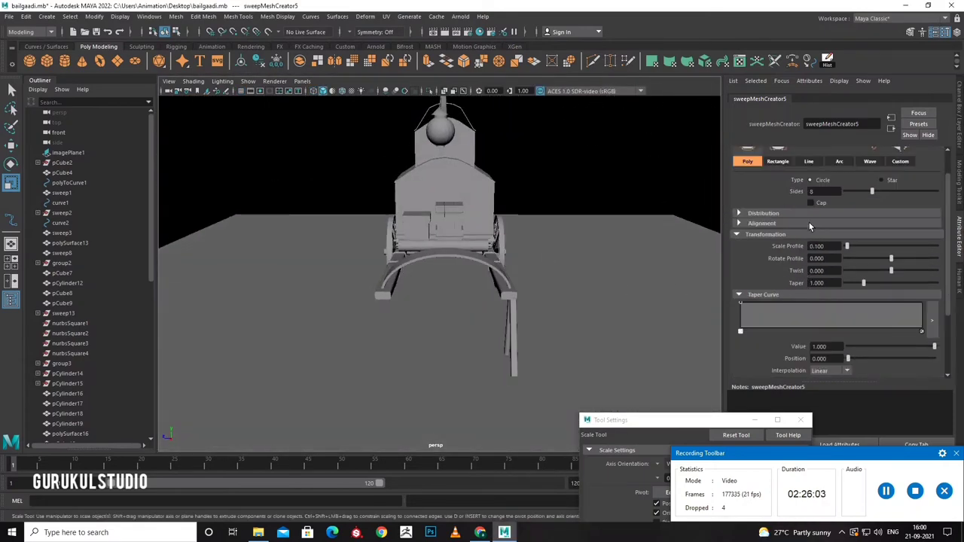
{"action": "mouse_move", "coordinate": [614, 316]}
{"action": "left_mouse_down", "text": "alt"}
{"action": "mouse_move", "coordinate": [381, 194]}
{"action": "mouse_move", "coordinate": [354, 205]}
{"action": "left_mouse_up", "text": "alt"}
Select the swept legs, then the ground plane, and switch to the front view.
{"action": "left_click", "coordinate": [599, 260]}
{"action": "left_click", "coordinate": [586, 274]}
{"action": "key", "text": "w"}
{"action": "left_click", "coordinate": [607, 213]}
{"action": "mouse_move", "coordinate": [607, 213]}
{"action": "left_mouse_down", "text": "alt"}
{"action": "mouse_move", "coordinate": [561, 306]}
{"action": "mouse_move", "coordinate": [579, 317]}
{"action": "left_mouse_up", "text": "alt"}
{"action": "left_click", "coordinate": [579, 317]}
{"action": "key", "text": "space"}
{"action": "key", "text": "space"}
{"action": "scroll", "coordinate": [434, 377], "scroll_direction": "down", "scroll_amount": 5}
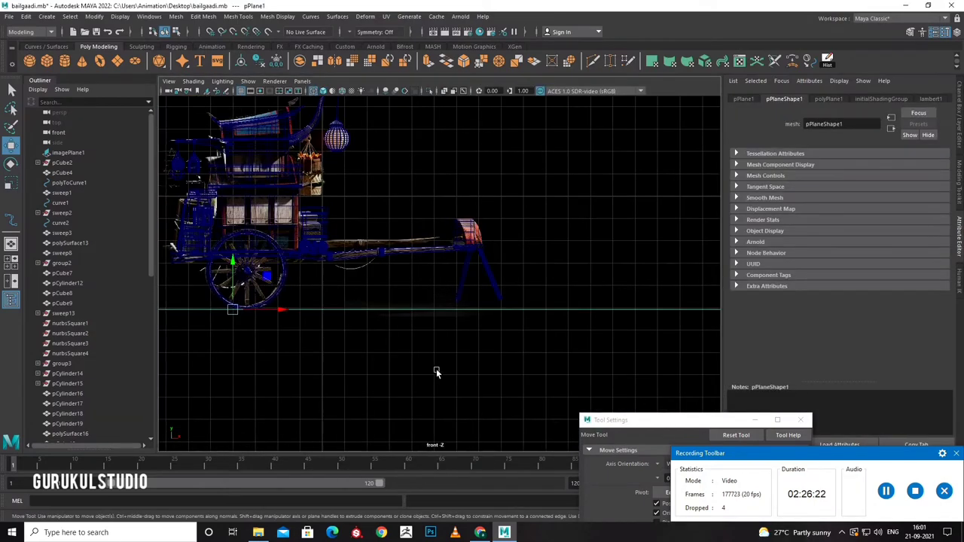
{"action": "scroll", "coordinate": [435, 372], "scroll_direction": "up", "scroll_amount": 3}
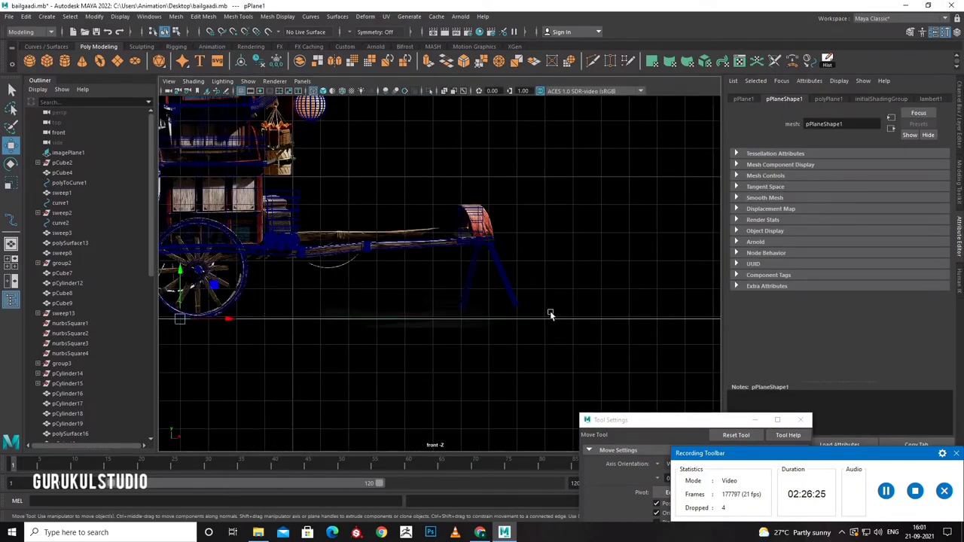
Combine both legs into sweep53, stretch it taller in Y, and lower it to Translate Y -0.233.
{"action": "left_click_drag", "start_coordinate": [526, 287], "coordinate": [456, 260]}
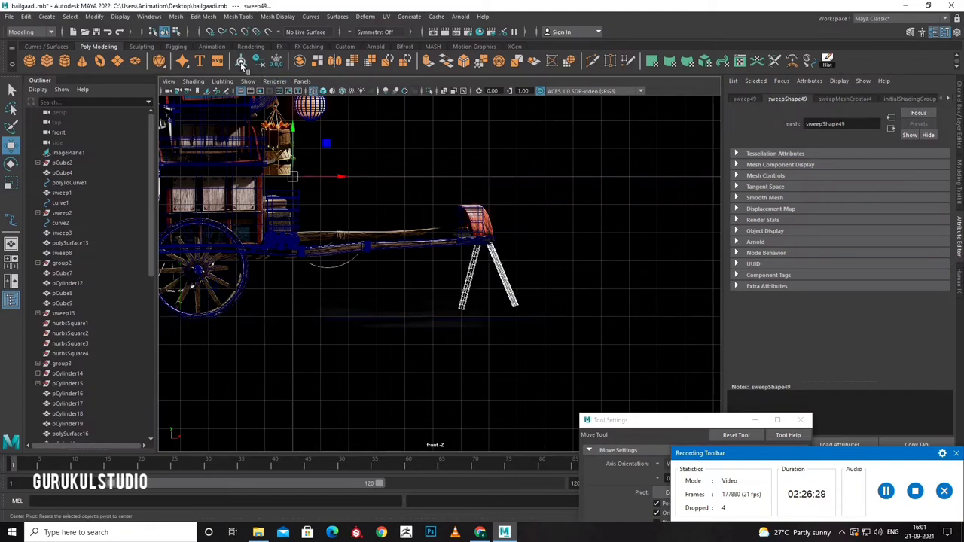
{"action": "left_click", "coordinate": [305, 61]}
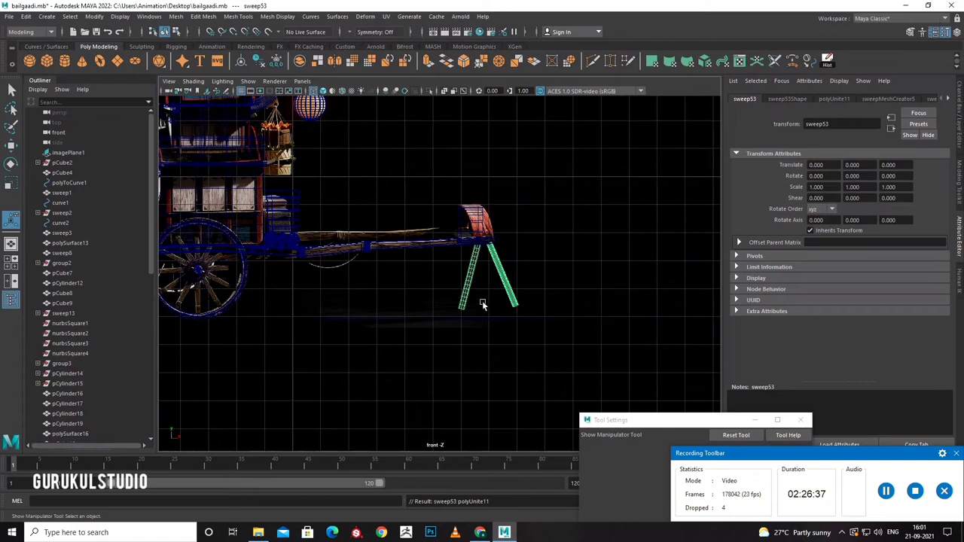
{"action": "key", "text": "r"}
{"action": "mouse_move", "coordinate": [487, 248]}
{"action": "left_mouse_down"}
{"action": "mouse_move", "coordinate": [488, 220]}
{"action": "mouse_move", "coordinate": [484, 241]}
{"action": "left_mouse_up"}
{"action": "key", "text": "w"}
{"action": "key", "text": "space"}
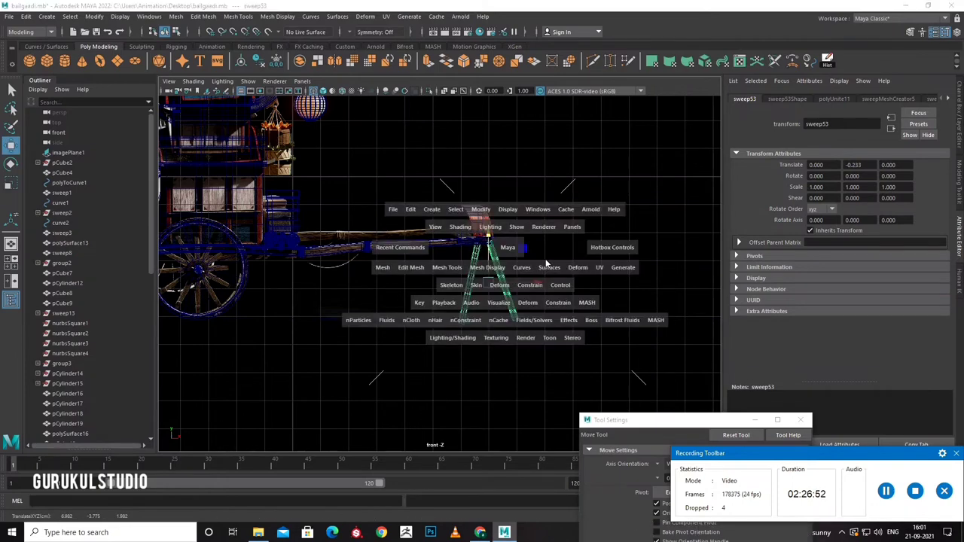
{"action": "key", "text": "space"}
{"action": "mouse_move", "coordinate": [631, 249]}
{"action": "left_mouse_down", "text": "alt"}
{"action": "mouse_move", "coordinate": [553, 249]}
{"action": "mouse_move", "coordinate": [631, 394]}
{"action": "mouse_move", "coordinate": [522, 332]}
{"action": "mouse_move", "coordinate": [656, 327]}
{"action": "mouse_move", "coordinate": [590, 338]}
{"action": "mouse_move", "coordinate": [533, 332]}
{"action": "left_mouse_up", "text": "alt"}
{"action": "left_click", "coordinate": [631, 393]}
Extrude the ground plane's back edge up by 25.77 into a backdrop wall.
{"action": "scroll", "coordinate": [595, 333], "scroll_direction": "up", "scroll_amount": 5}
{"action": "right_click_drag", "start_coordinate": [533, 331], "coordinate": [538, 233]}
{"action": "left_click_drag", "start_coordinate": [538, 233], "coordinate": [633, 211], "text": "alt"}
{"action": "left_click", "coordinate": [223, 190]}
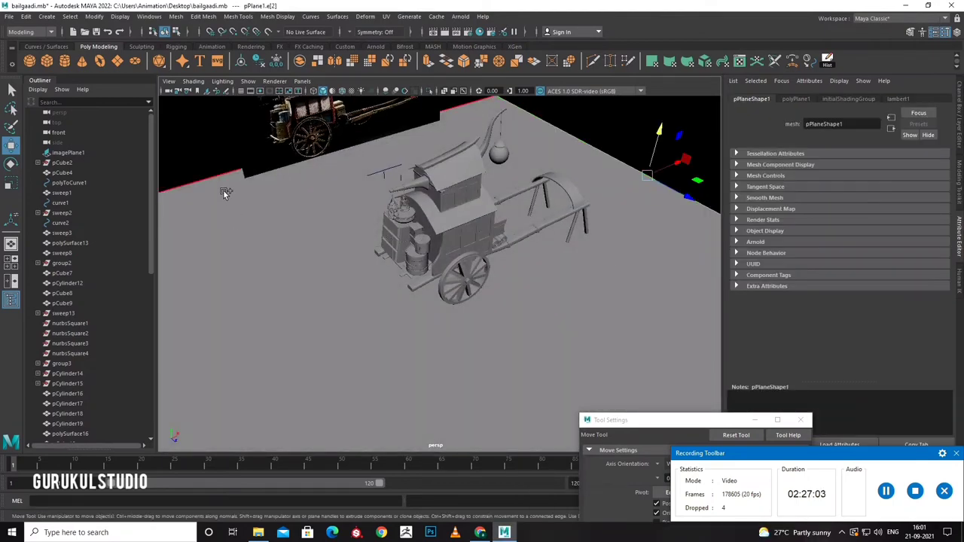
{"action": "mouse_move", "coordinate": [223, 189]}
{"action": "left_mouse_down", "text": "alt"}
{"action": "mouse_move", "coordinate": [280, 372]}
{"action": "mouse_move", "coordinate": [302, 355]}
{"action": "left_mouse_up", "text": "alt"}
{"action": "key", "text": "ctrl+e"}
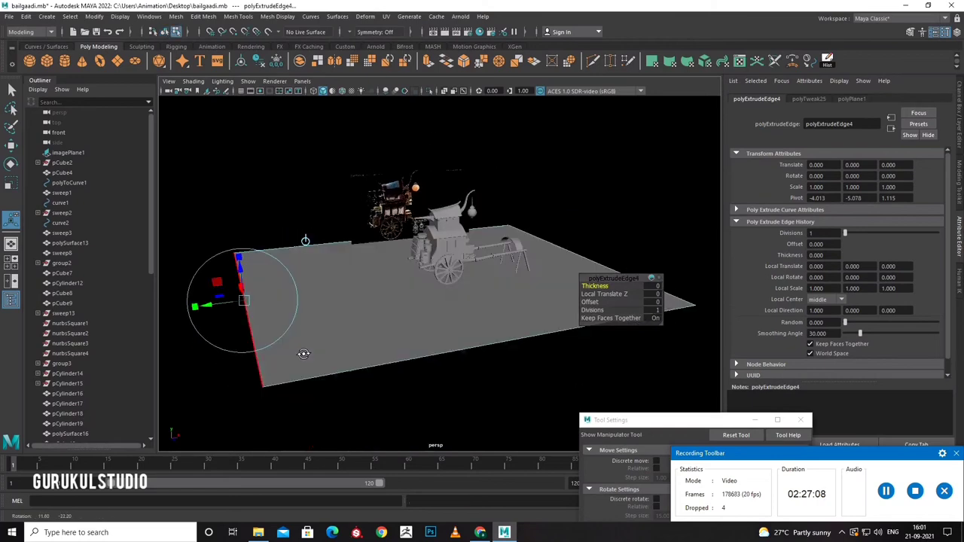
{"action": "left_click_drag", "start_coordinate": [242, 273], "coordinate": [242, 173]}
{"action": "left_click_drag", "start_coordinate": [339, 301], "coordinate": [400, 331], "text": "alt"}
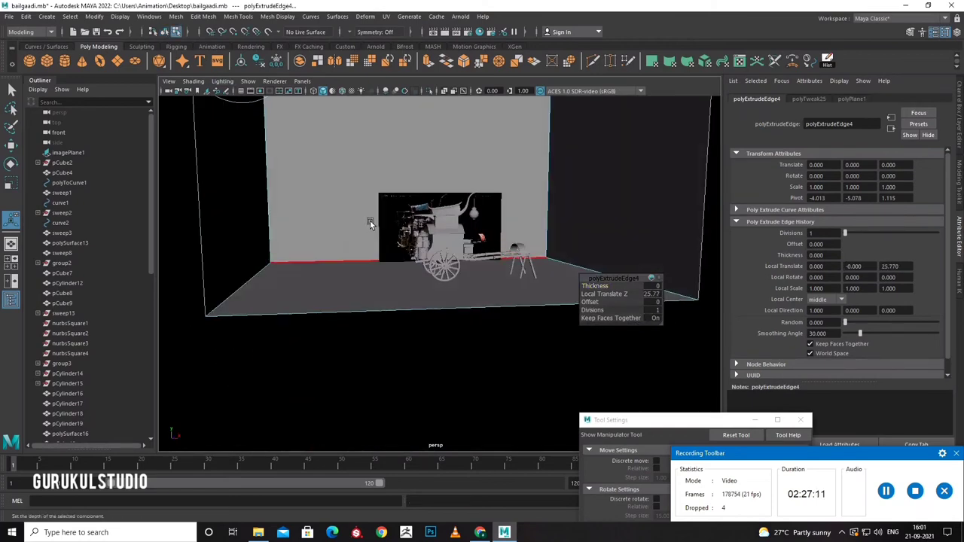
{"action": "key", "text": "q"}
Marquee-select all cart objects and open the Assign New Material marking menu.
{"action": "scroll", "coordinate": [399, 331], "scroll_direction": "up", "scroll_amount": 3}
{"action": "left_click_drag", "start_coordinate": [555, 452], "coordinate": [388, 307]}
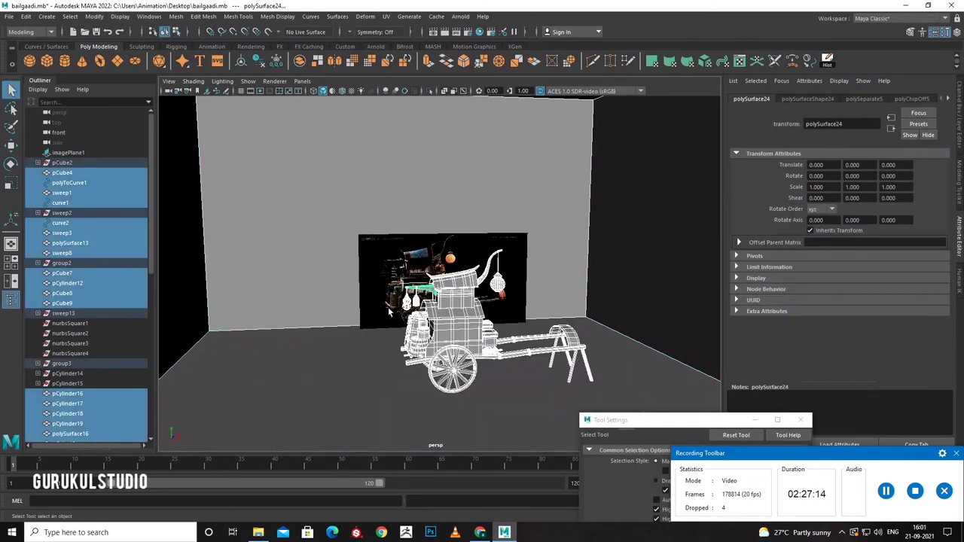
{"action": "left_click", "coordinate": [460, 16]}
{"action": "right_click_drag", "start_coordinate": [320, 198], "coordinate": [337, 466]}
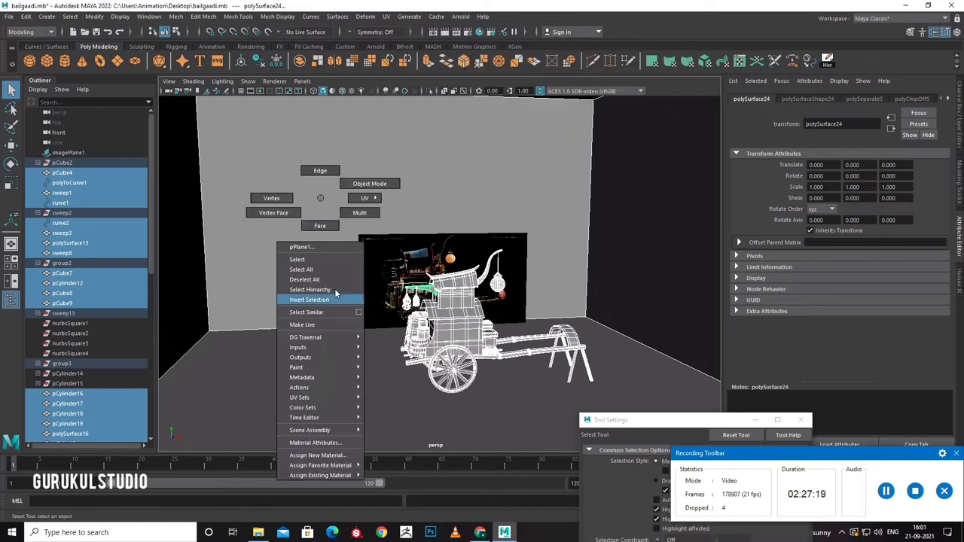
Assign a new Arnold aiAmbientOcclusion material to the cart.
{"action": "left_click", "coordinate": [317, 455]}
{"action": "left_click", "coordinate": [366, 260]}
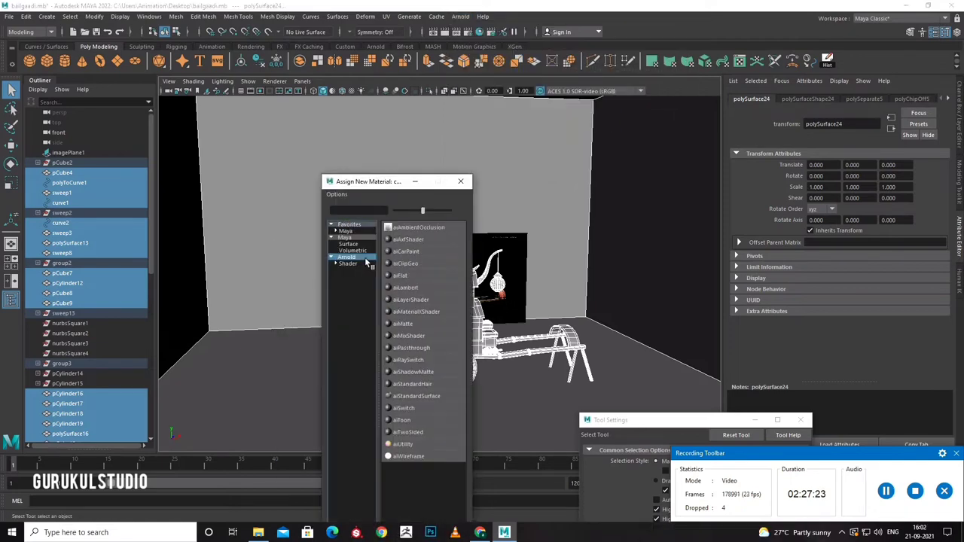
{"action": "left_click", "coordinate": [443, 227]}
{"action": "right_click", "coordinate": [435, 198]}
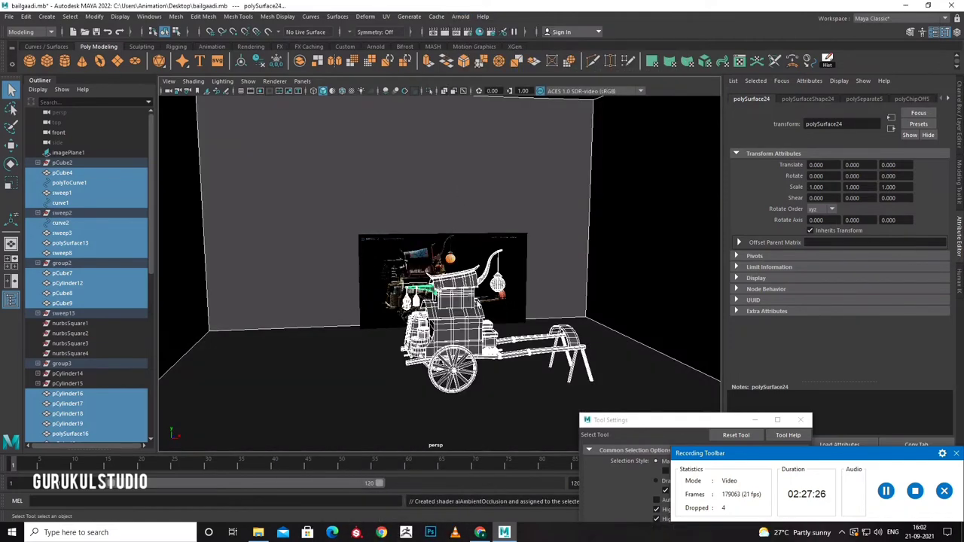
{"action": "mouse_move", "coordinate": [435, 198]}
{"action": "left_mouse_down", "text": "alt"}
{"action": "mouse_move", "coordinate": [503, 309]}
{"action": "mouse_move", "coordinate": [440, 234]}
{"action": "mouse_move", "coordinate": [466, 176]}
{"action": "mouse_move", "coordinate": [495, 241]}
{"action": "left_mouse_up", "text": "alt"}
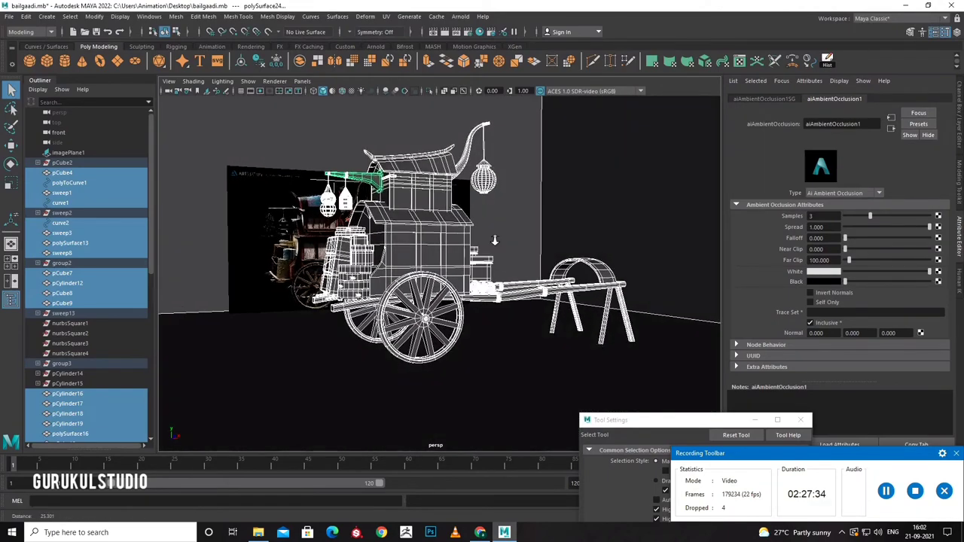
Preview the grey occlusion render in the Arnold RenderView, close it, and go to front view.
{"action": "left_click", "coordinate": [460, 17]}
{"action": "left_click", "coordinate": [502, 36]}
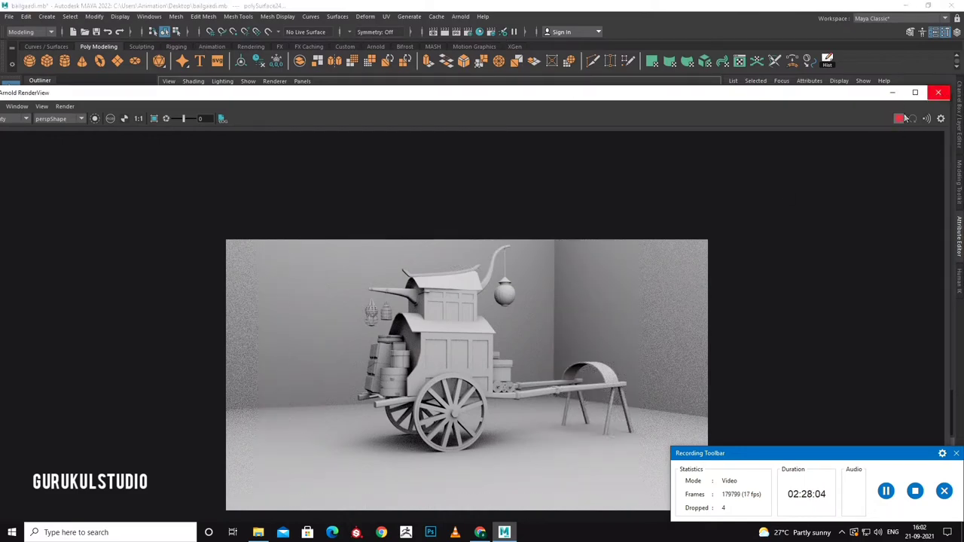
{"action": "left_click", "coordinate": [937, 92]}
{"action": "key", "text": "space"}
{"action": "key", "text": "space"}
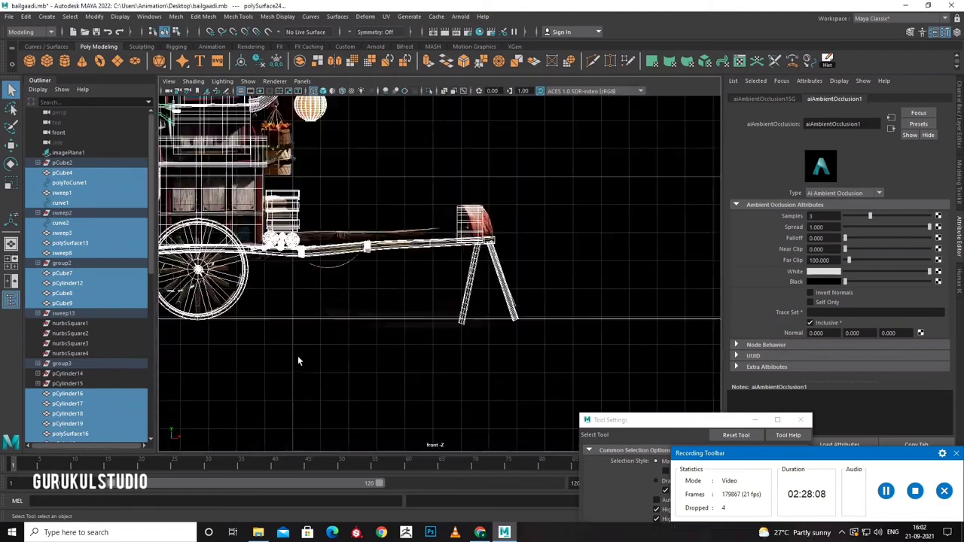
Move a vertex on lantern beam polySurface24 slightly down along Y, then return to object mode.
{"action": "scroll", "coordinate": [460, 398], "scroll_direction": "up", "scroll_amount": 5}
{"action": "scroll", "coordinate": [459, 398], "scroll_direction": "up", "scroll_amount": 3}
{"action": "scroll", "coordinate": [459, 398], "scroll_direction": "up", "scroll_amount": 3}
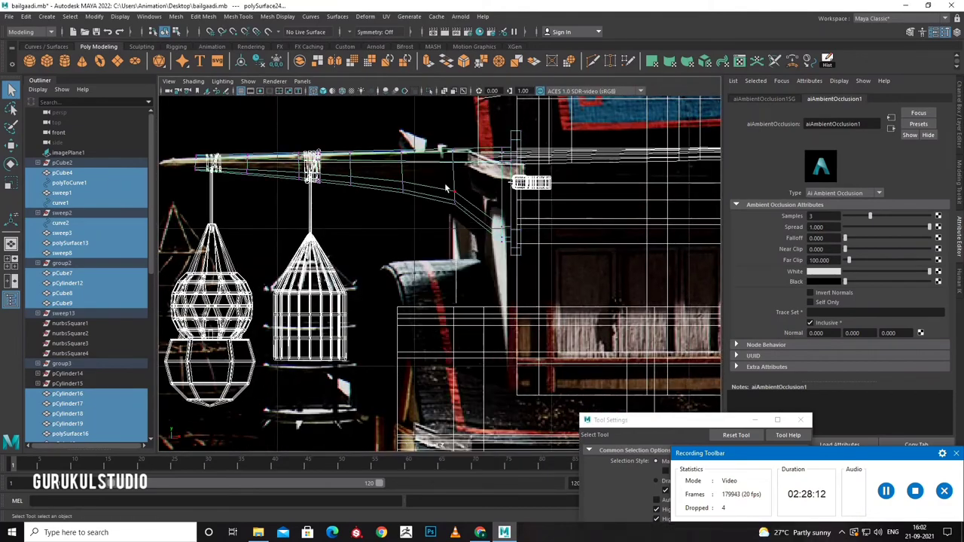
{"action": "left_click", "coordinate": [457, 195]}
{"action": "key", "text": "w"}
{"action": "left_click_drag", "start_coordinate": [461, 187], "coordinate": [452, 175]}
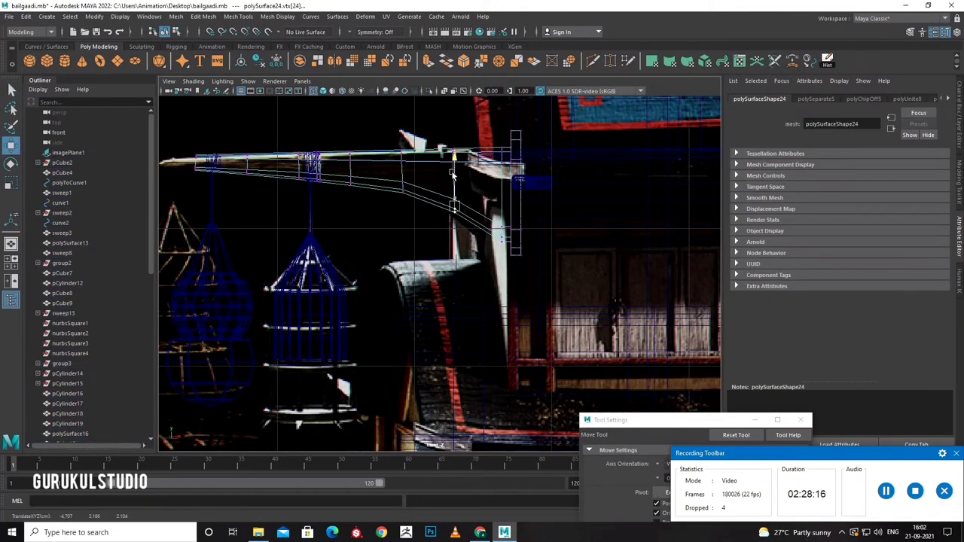
{"action": "left_click", "coordinate": [403, 189]}
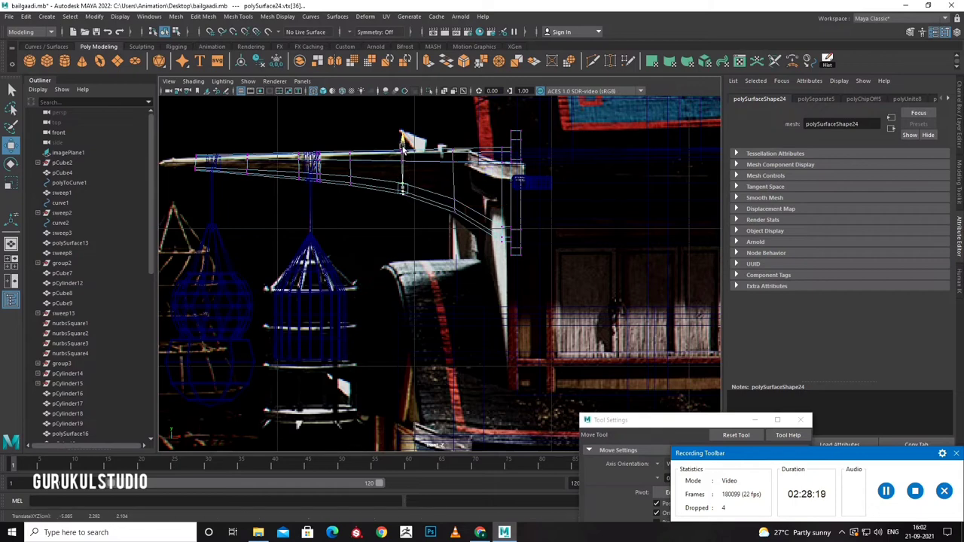
{"action": "key", "text": "F8"}
Select a band of faces on the horn mesh.
{"action": "scroll", "coordinate": [460, 226], "scroll_direction": "down", "scroll_amount": 5}
{"action": "scroll", "coordinate": [617, 248], "scroll_direction": "up", "scroll_amount": 3}
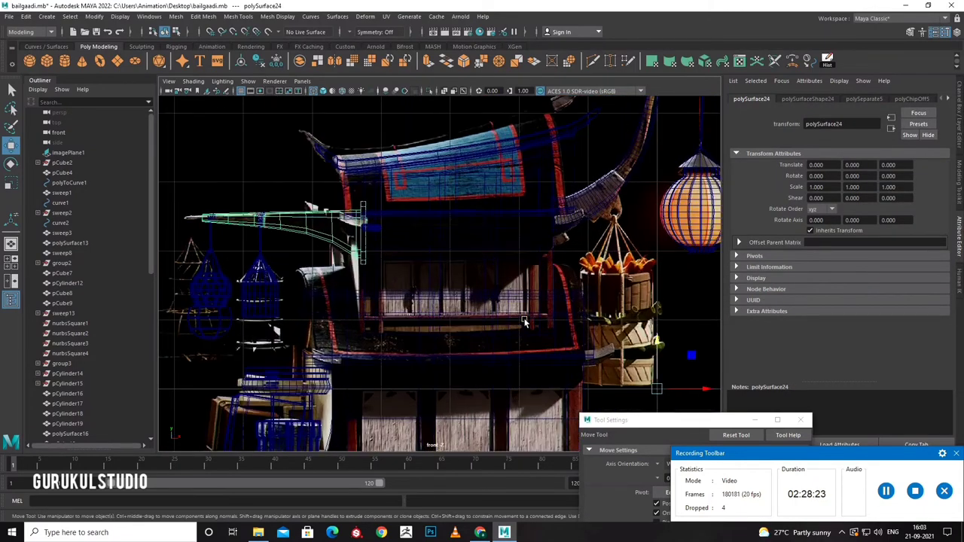
{"action": "scroll", "coordinate": [617, 248], "scroll_direction": "up", "scroll_amount": 2}
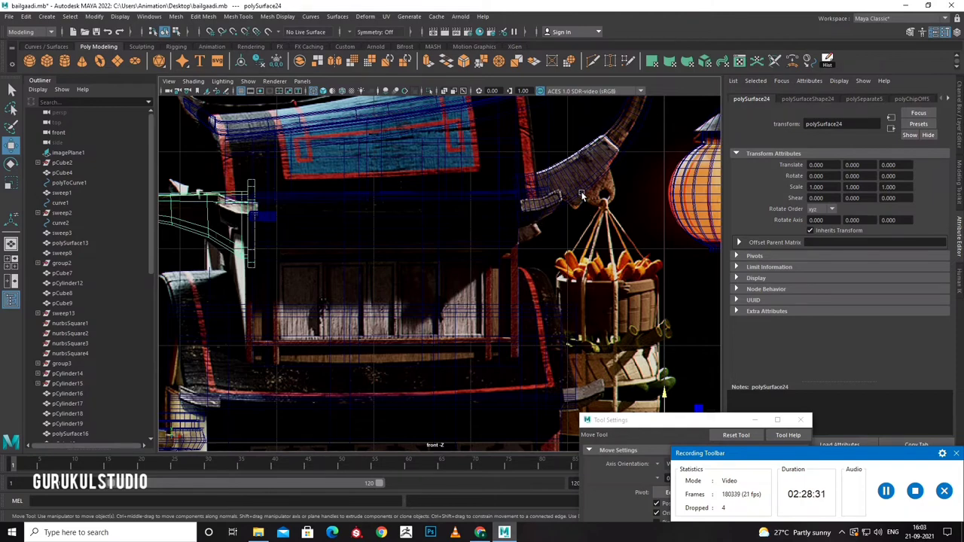
{"action": "right_click_drag", "start_coordinate": [580, 196], "coordinate": [579, 197]}
{"action": "scroll", "coordinate": [576, 226], "scroll_direction": "up", "scroll_amount": 2}
{"action": "scroll", "coordinate": [573, 249], "scroll_direction": "up", "scroll_amount": 2}
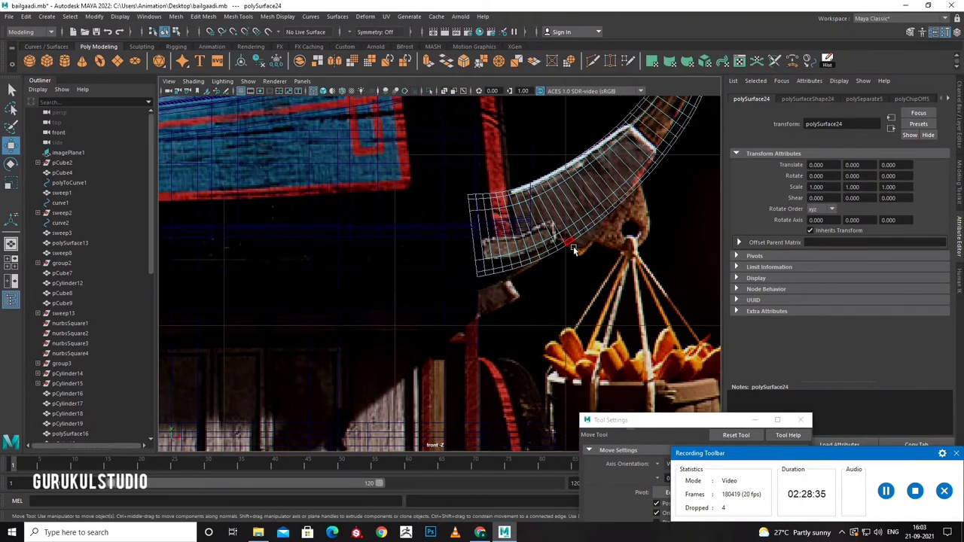
{"action": "left_click_drag", "start_coordinate": [558, 242], "coordinate": [534, 196]}
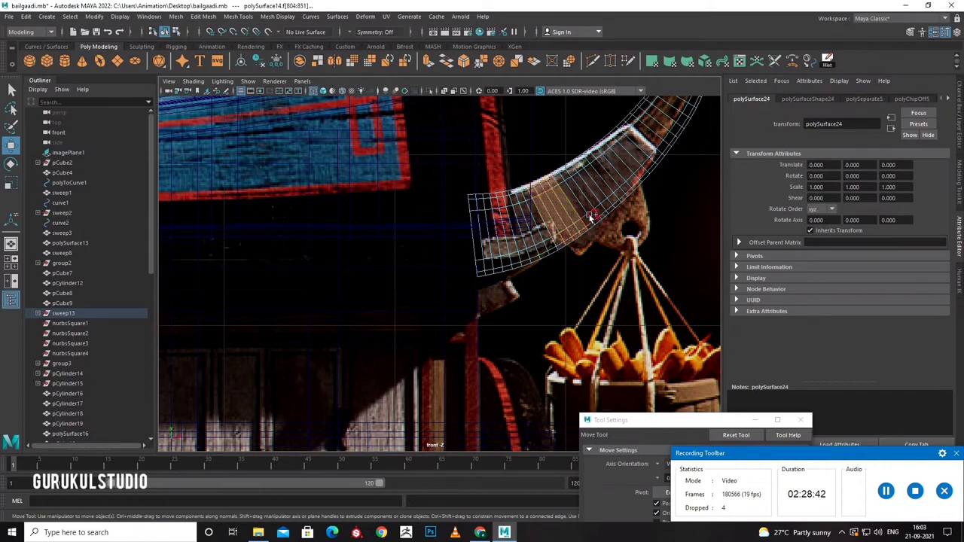
Grow the horn face selection along its full length, from base to tip.
{"action": "left_click", "coordinate": [584, 212], "text": "shift"}
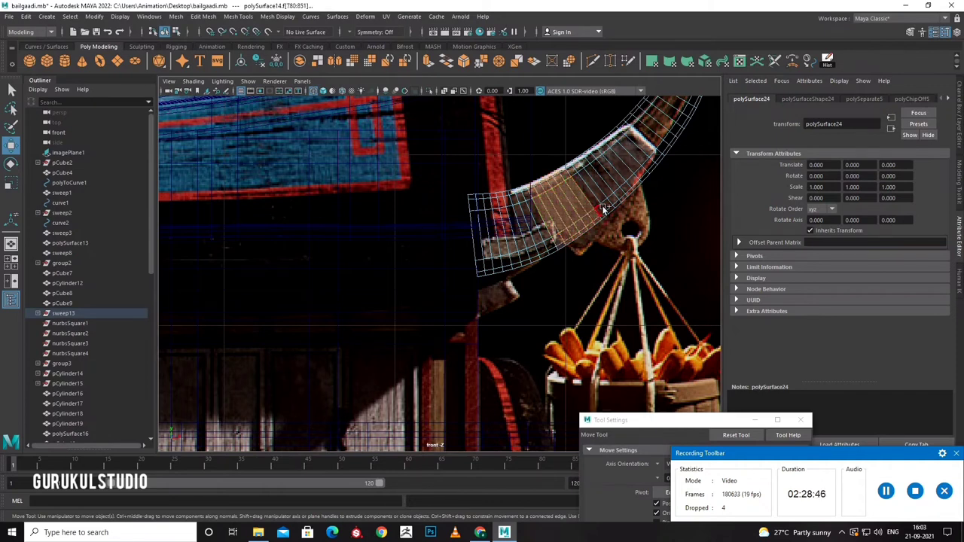
{"action": "double_click", "coordinate": [600, 205], "text": "shift"}
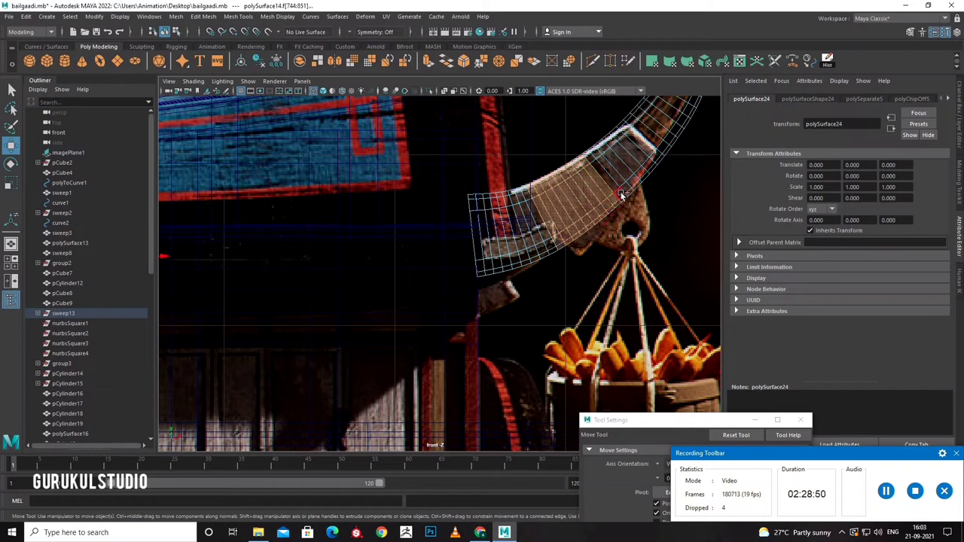
{"action": "double_click", "coordinate": [616, 187], "text": "shift"}
{"action": "double_click", "coordinate": [624, 177], "text": "shift"}
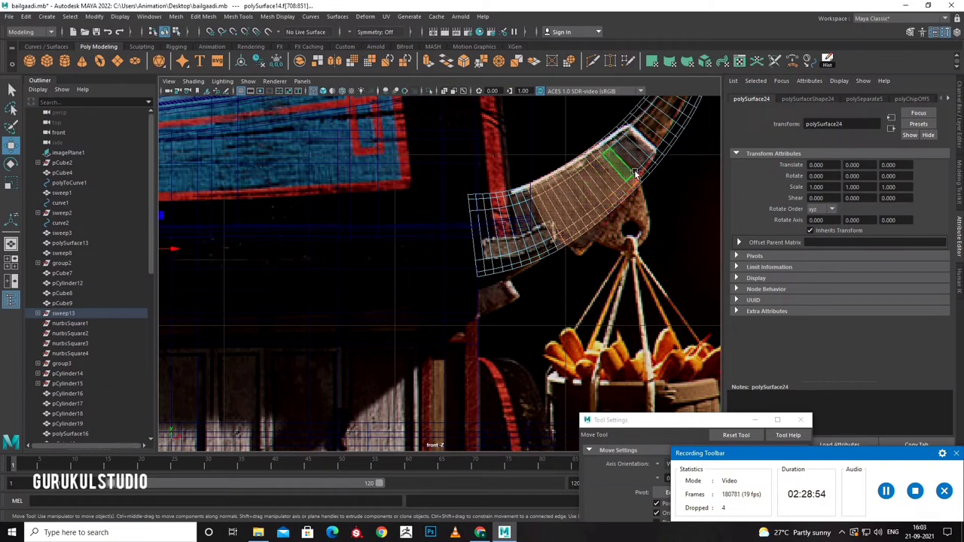
{"action": "double_click", "coordinate": [634, 167], "text": "shift"}
{"action": "double_click", "coordinate": [644, 155], "text": "shift"}
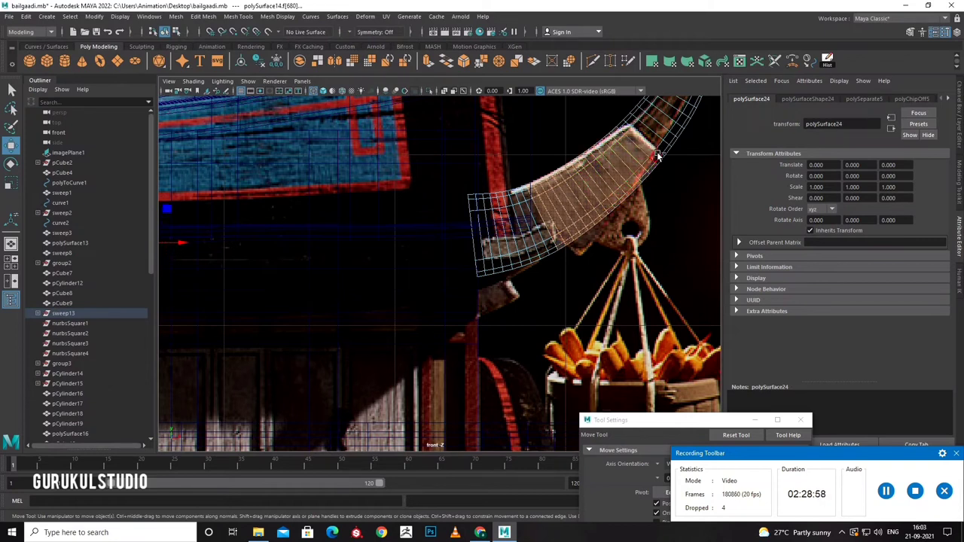
{"action": "double_click", "coordinate": [606, 177], "text": "shift"}
{"action": "double_click", "coordinate": [524, 226], "text": "shift"}
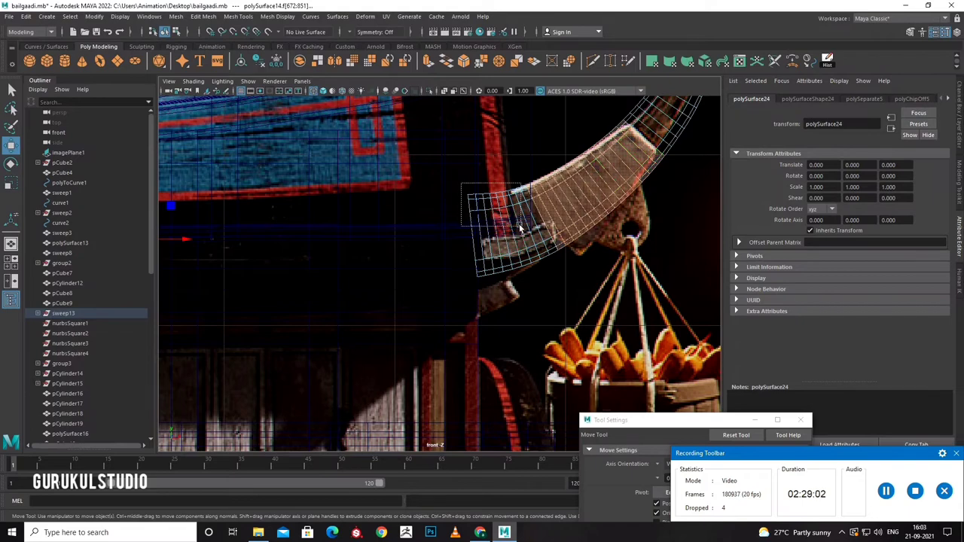
{"action": "double_click", "coordinate": [521, 229], "text": "shift"}
{"action": "double_click", "coordinate": [531, 217], "text": "shift"}
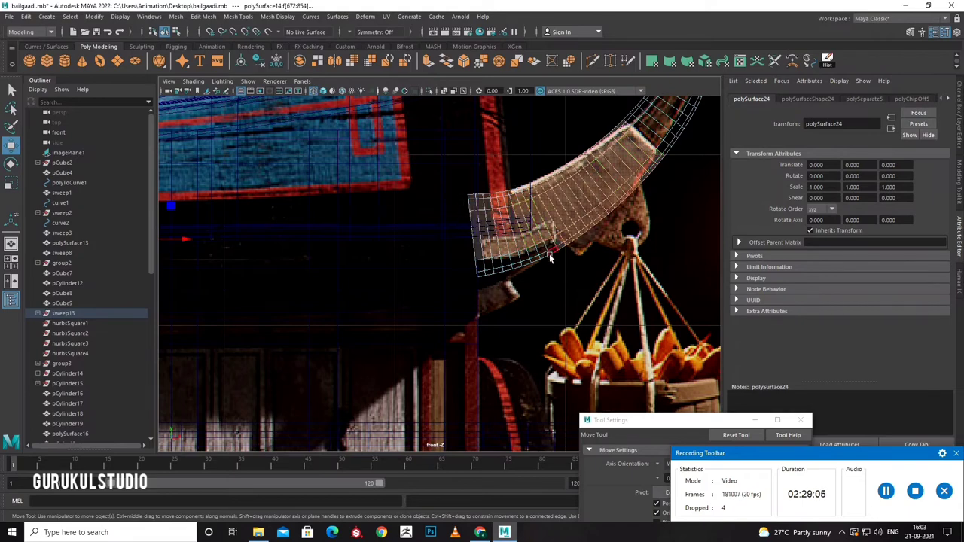
{"action": "right_click_drag", "start_coordinate": [571, 203], "coordinate": [602, 387]}
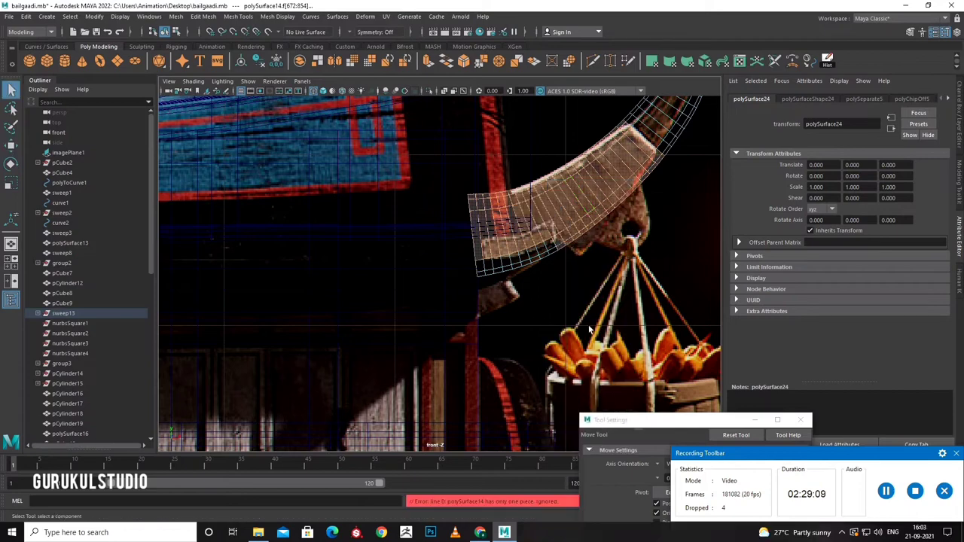
Duplicate the selected horn faces and extrude them to a thickness of 0.04.
{"action": "right_click", "coordinate": [570, 204]}
{"action": "right_click_drag", "start_coordinate": [570, 199], "coordinate": [576, 384], "text": "shift"}
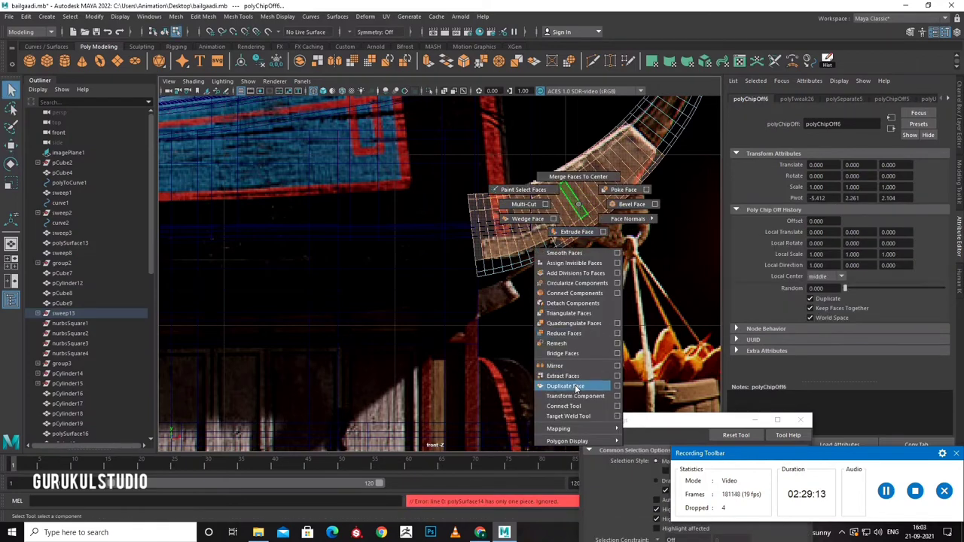
{"action": "right_click_drag", "start_coordinate": [571, 239], "coordinate": [558, 241], "text": "shift"}
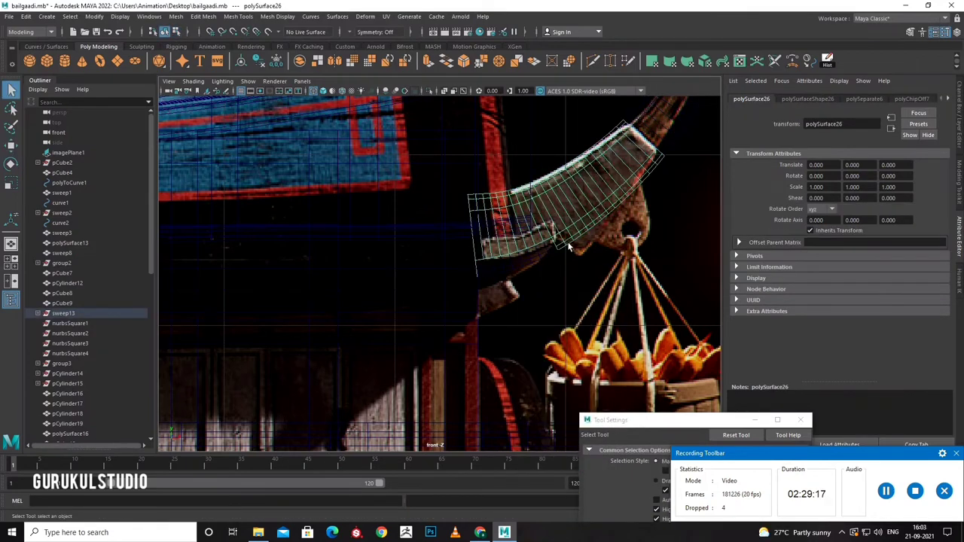
{"action": "left_click_drag", "start_coordinate": [571, 248], "coordinate": [657, 288], "text": "alt"}
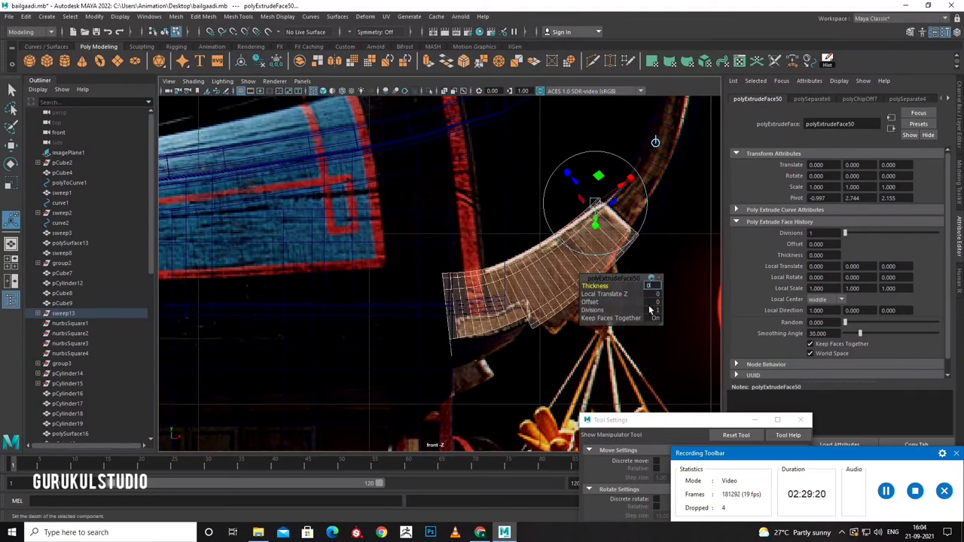
{"action": "key", "text": "Return"}
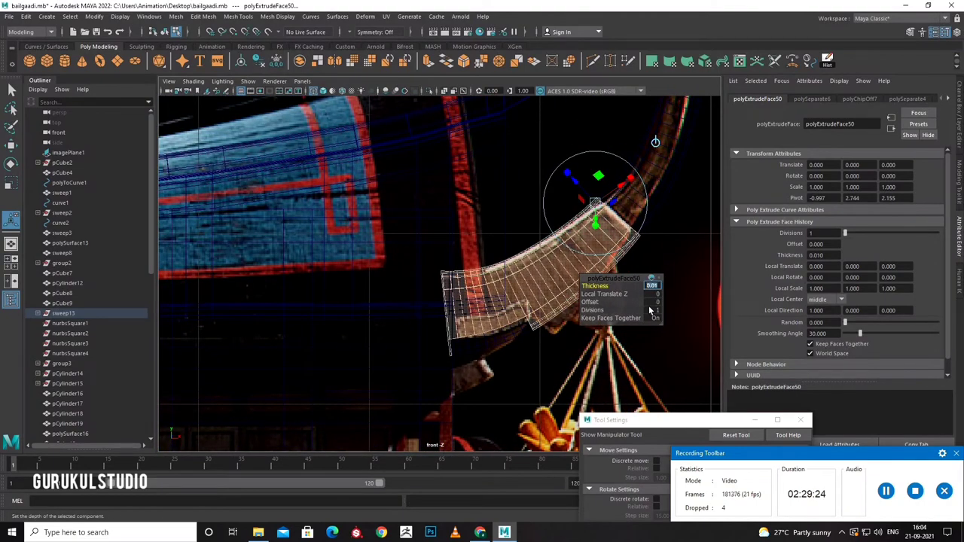
{"action": "type", "text": "0.05"}
{"action": "key", "text": "Return"}
{"action": "type", "text": ".04"}
{"action": "key", "text": "Return"}
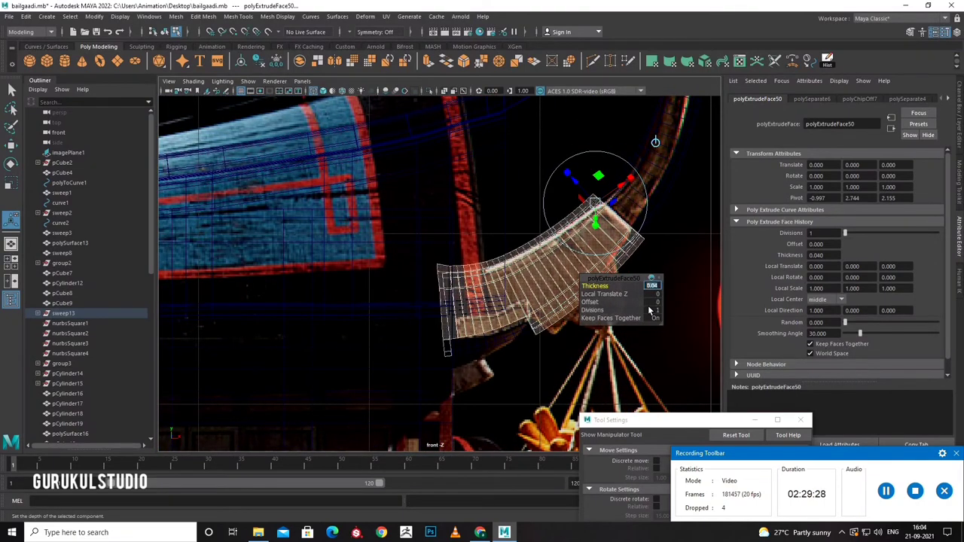
Return to the enlarged perspective view and orbit closer to the new horn piece.
{"action": "key", "text": "q"}
{"action": "key", "text": "space"}
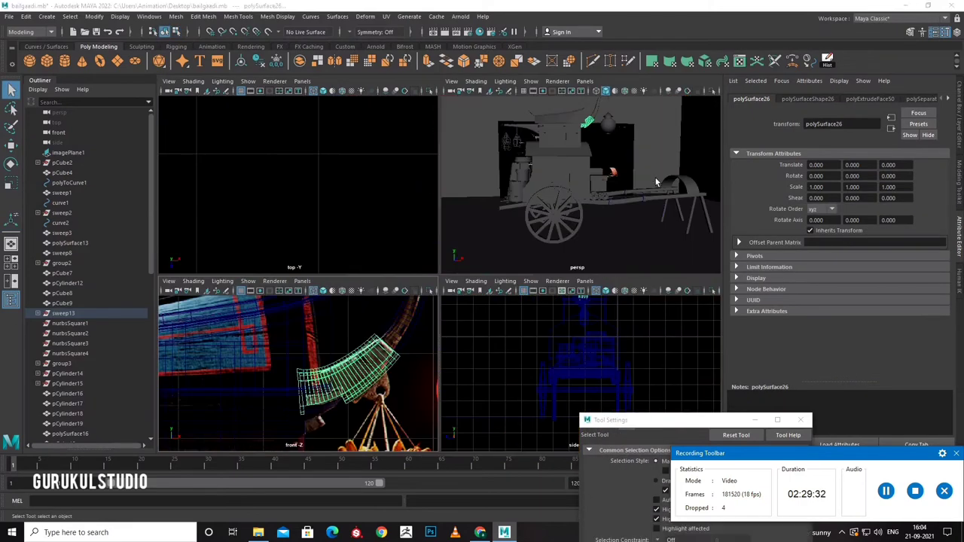
{"action": "key", "text": "space"}
{"action": "key", "text": "e"}
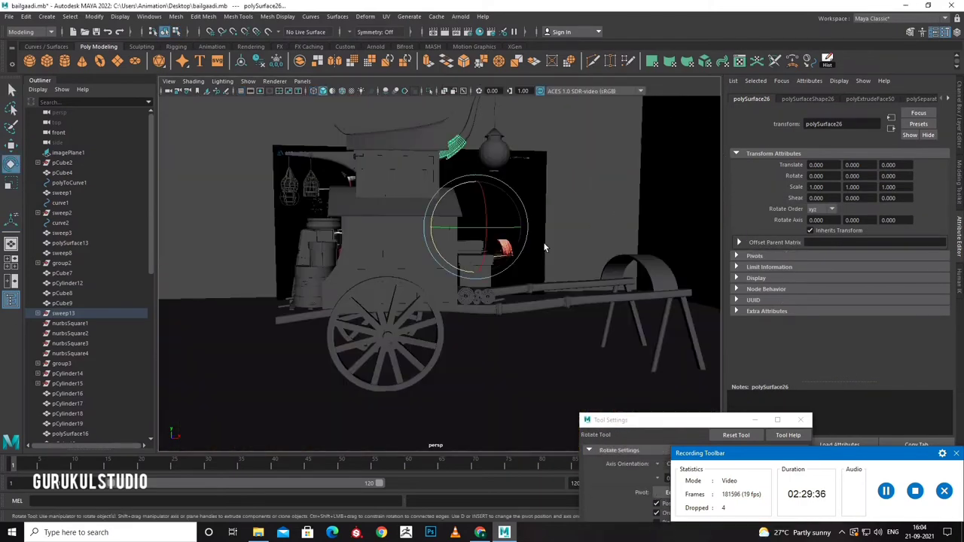
{"action": "mouse_move", "coordinate": [543, 242]}
{"action": "left_mouse_down", "text": "alt"}
{"action": "mouse_move", "coordinate": [515, 338]}
{"action": "mouse_move", "coordinate": [499, 285]}
{"action": "mouse_move", "coordinate": [467, 295]}
{"action": "mouse_move", "coordinate": [485, 323]}
{"action": "left_mouse_up", "text": "alt"}
Replace a mistaken cylinder with a polygon pipe, pPipe3, drawn at the rope knot in front view.
{"action": "left_click", "coordinate": [63, 60]}
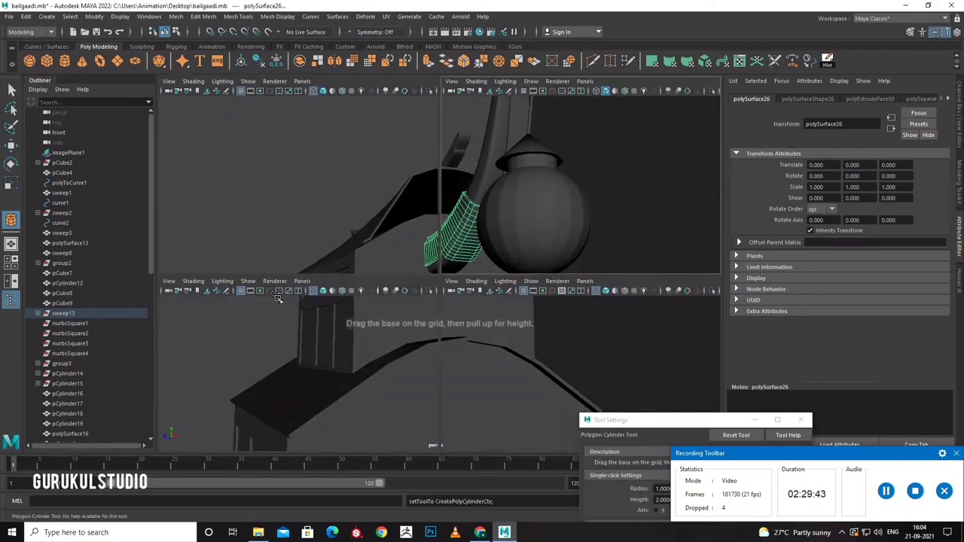
{"action": "key", "text": "space"}
{"action": "key", "text": "space"}
{"action": "left_click_drag", "start_coordinate": [435, 267], "coordinate": [457, 269]}
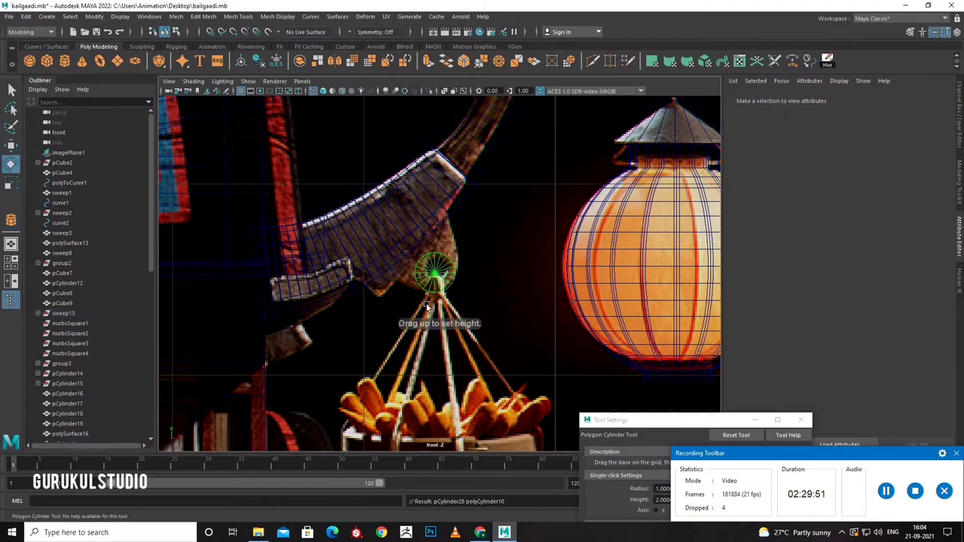
{"action": "key", "text": "e"}
{"action": "key", "text": "Delete"}
{"action": "left_click", "coordinate": [26, 15]}
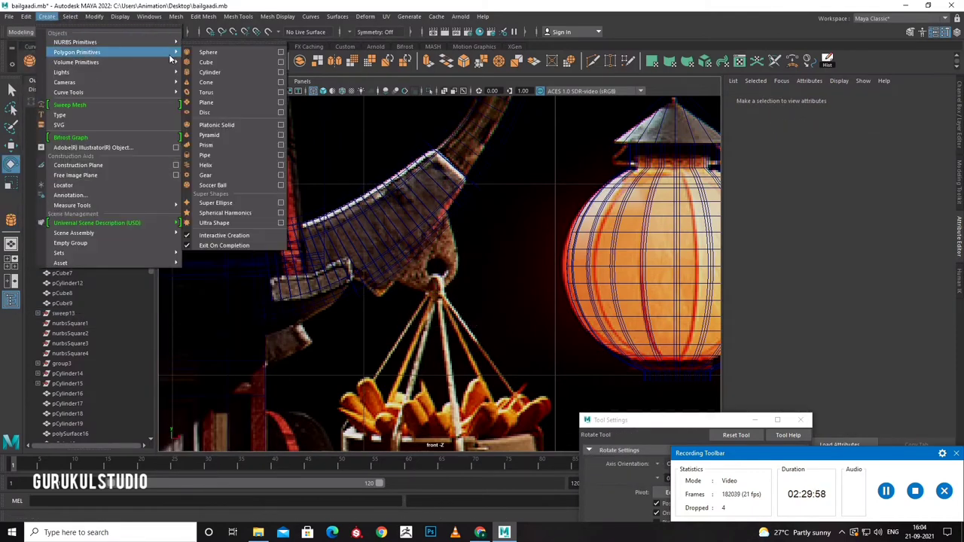
{"action": "left_click", "coordinate": [215, 156]}
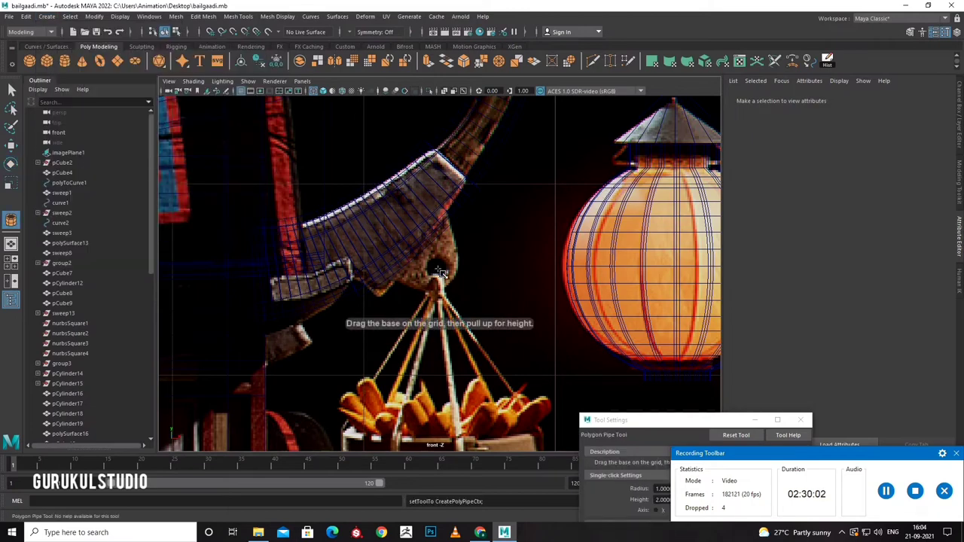
{"action": "mouse_move", "coordinate": [437, 269]}
{"action": "left_mouse_down"}
{"action": "mouse_move", "coordinate": [424, 297]}
{"action": "mouse_move", "coordinate": [431, 286]}
{"action": "left_mouse_up"}
{"action": "key", "text": "e"}
{"action": "scroll", "coordinate": [433, 285], "scroll_direction": "up", "scroll_amount": 3}
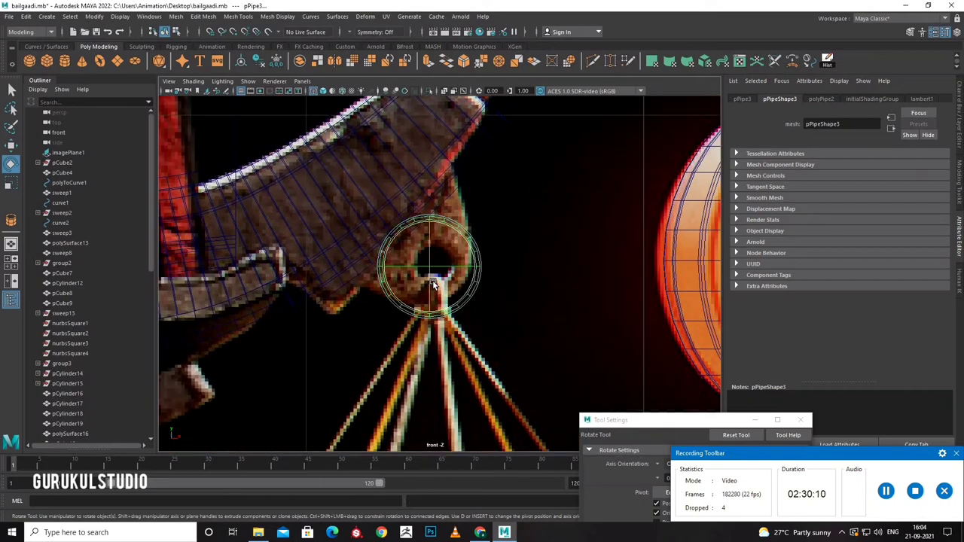
Set polyPipe2 Radius to 0.1 and Thickness to 0.05 in the Channel Box.
{"action": "left_click", "coordinate": [956, 138]}
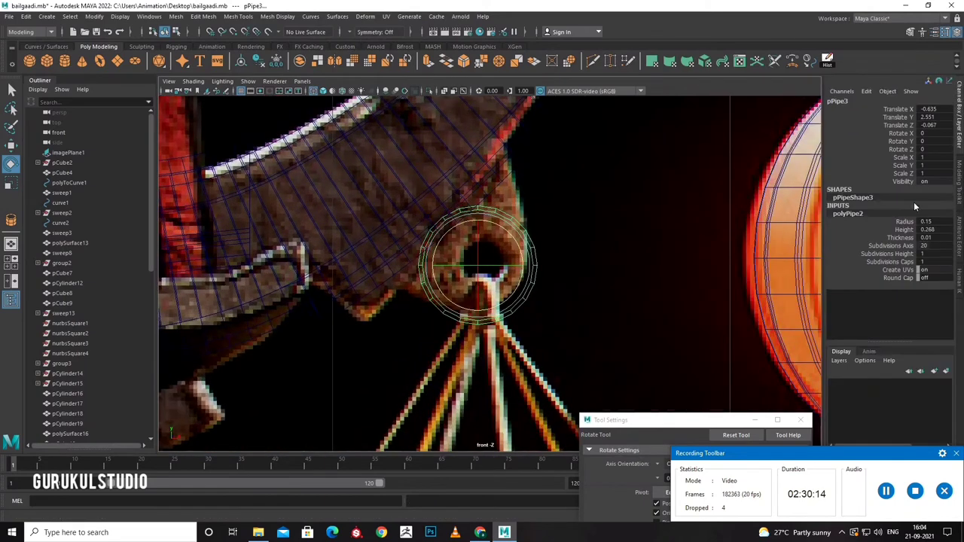
{"action": "left_click", "coordinate": [927, 222]}
{"action": "type", "text": "3"}
{"action": "key", "text": "Return"}
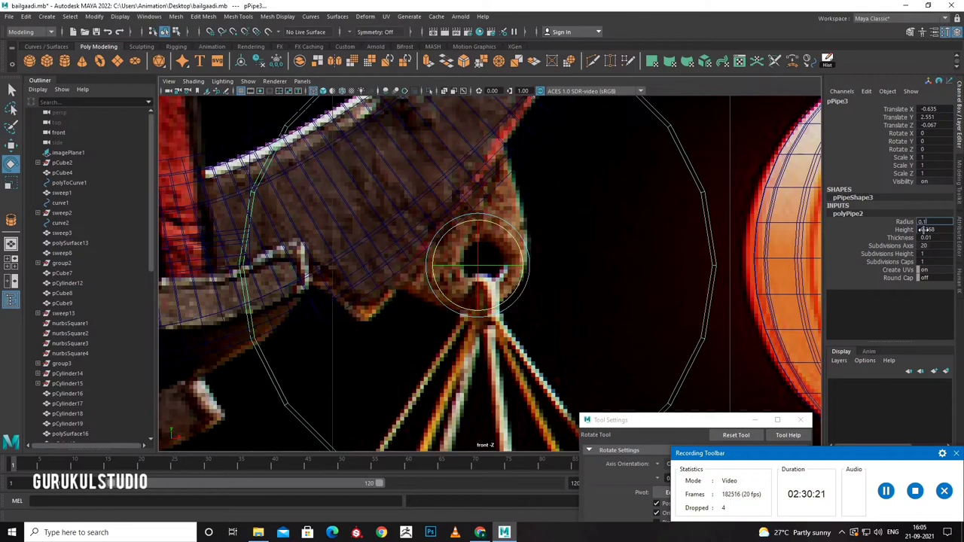
{"action": "key", "text": "Return"}
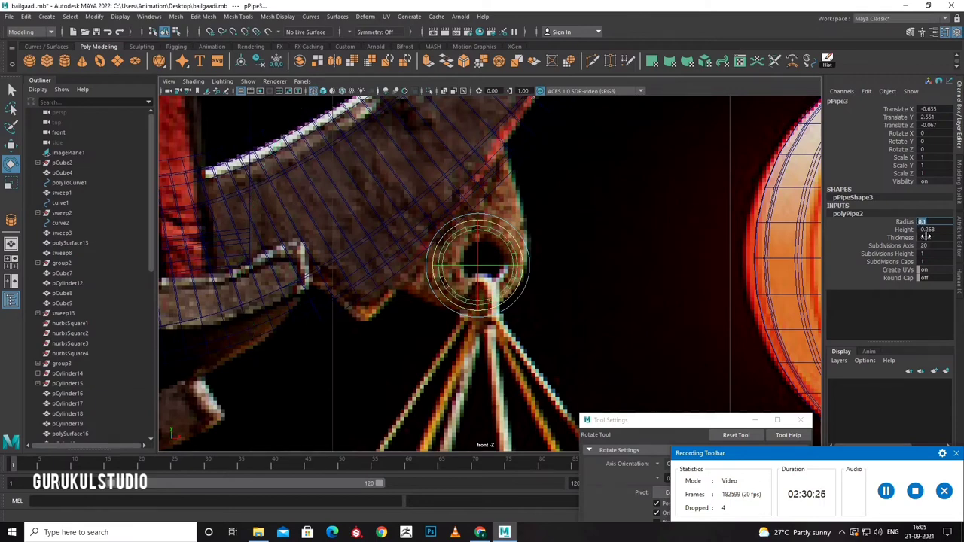
{"action": "left_click", "coordinate": [925, 237]}
{"action": "key", "text": "Return"}
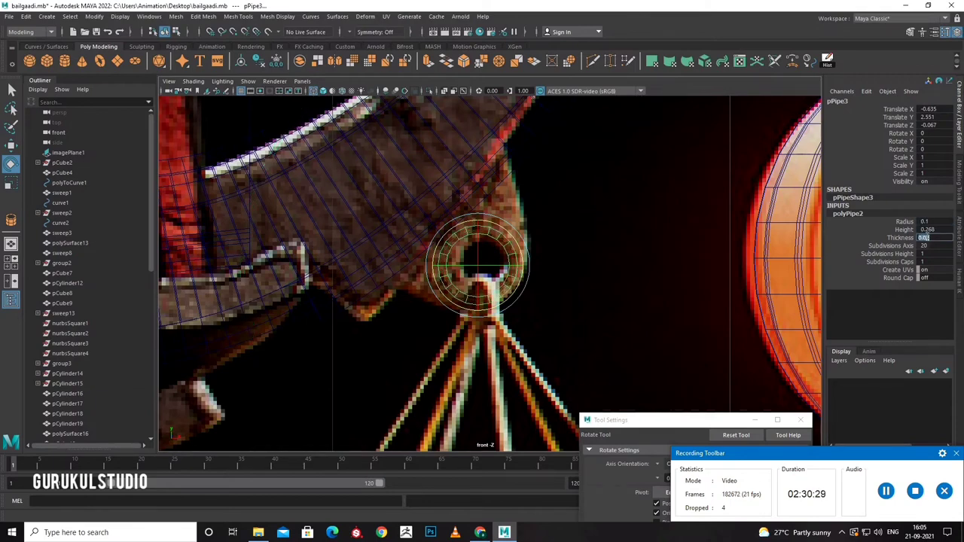
{"action": "type", "text": "5"}
{"action": "key", "text": "Return"}
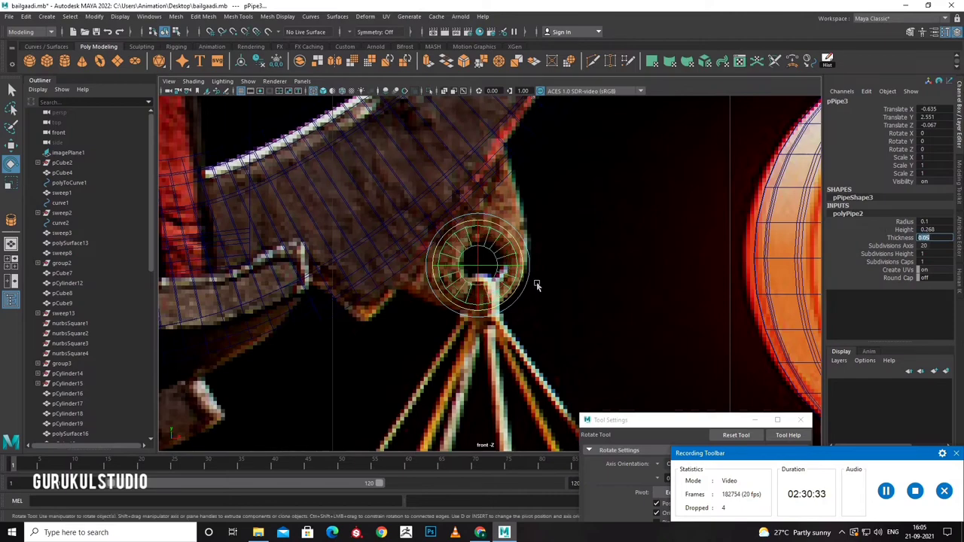
Try another pipe Radius value, then restore the Radius to 0.1.
{"action": "right_click", "coordinate": [511, 243]}
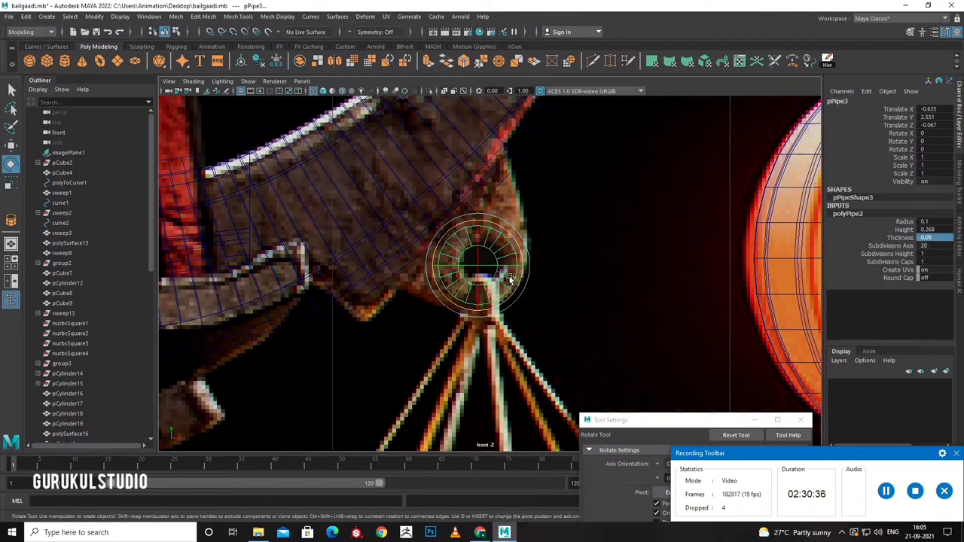
{"action": "double_click", "coordinate": [922, 222]}
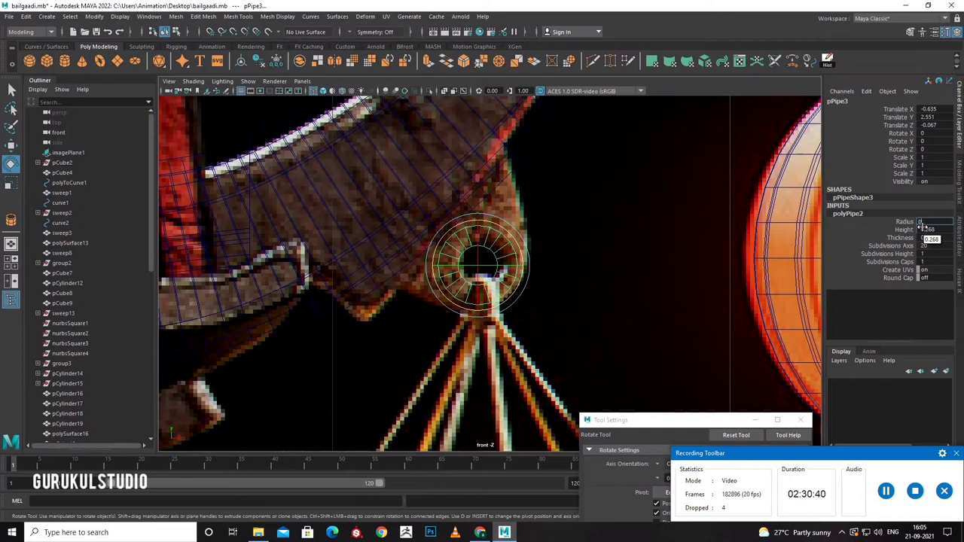
{"action": "type", "text": "5"}
{"action": "key", "text": "Return"}
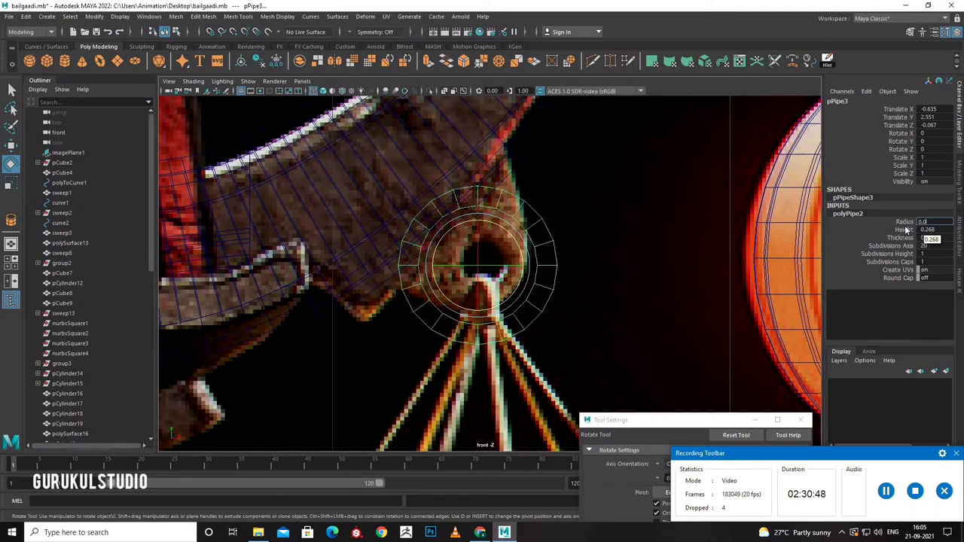
{"action": "type", "text": "1"}
{"action": "key", "text": "Return"}
{"action": "key", "text": "Return"}
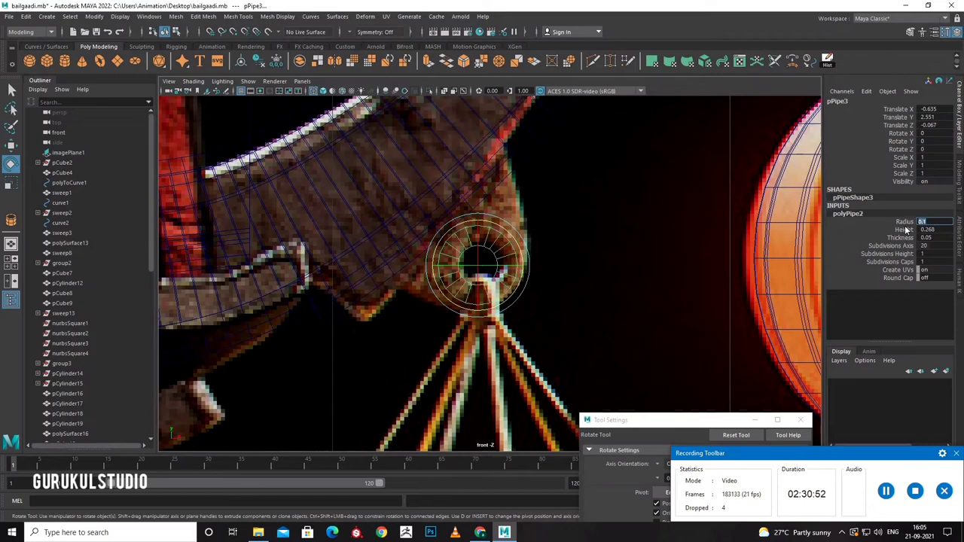
Scale the pipe ring up to 1.093 around the knot and return to the enlarged perspective view.
{"action": "scroll", "coordinate": [549, 309], "scroll_direction": "up", "scroll_amount": 2}
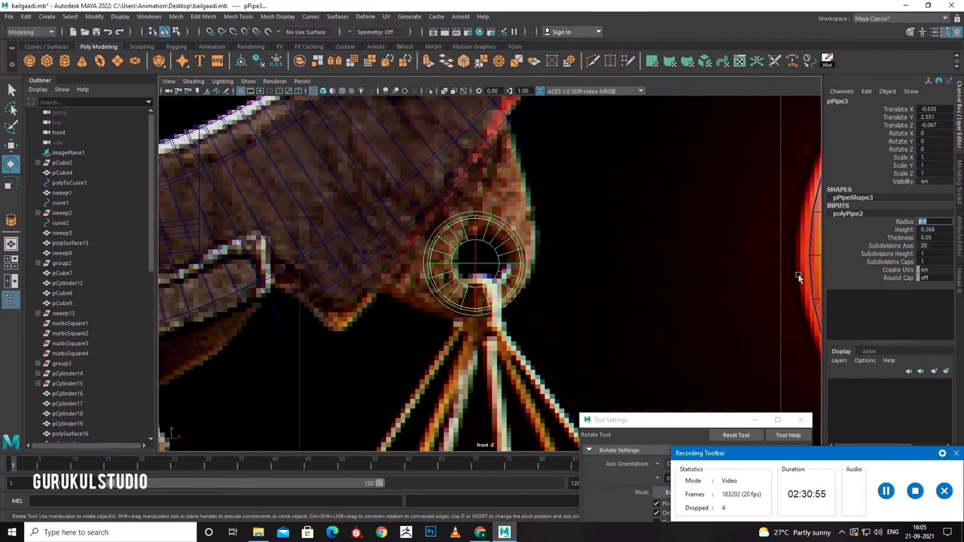
{"action": "right_click", "coordinate": [527, 268]}
{"action": "key", "text": "r"}
{"action": "left_click_drag", "start_coordinate": [475, 265], "coordinate": [482, 272]}
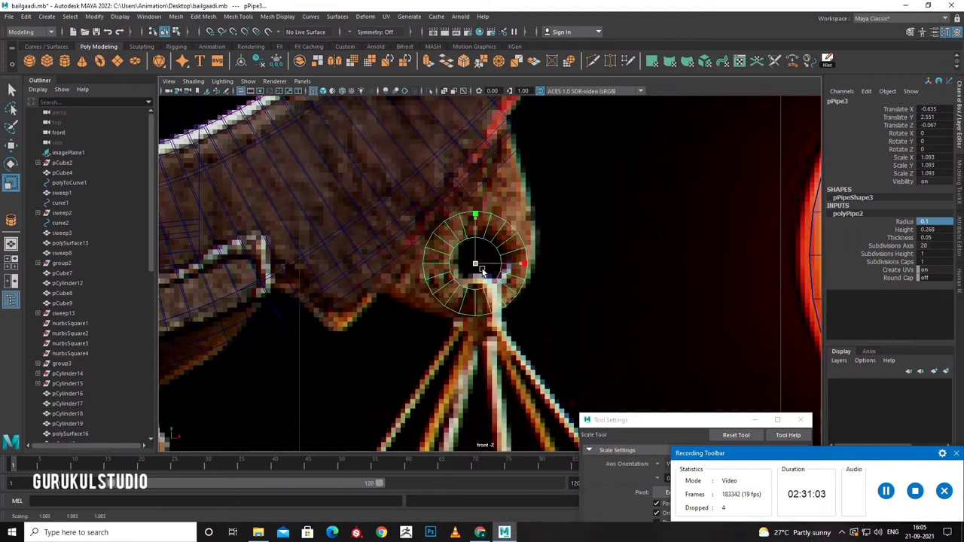
{"action": "key", "text": "ctrl+a"}
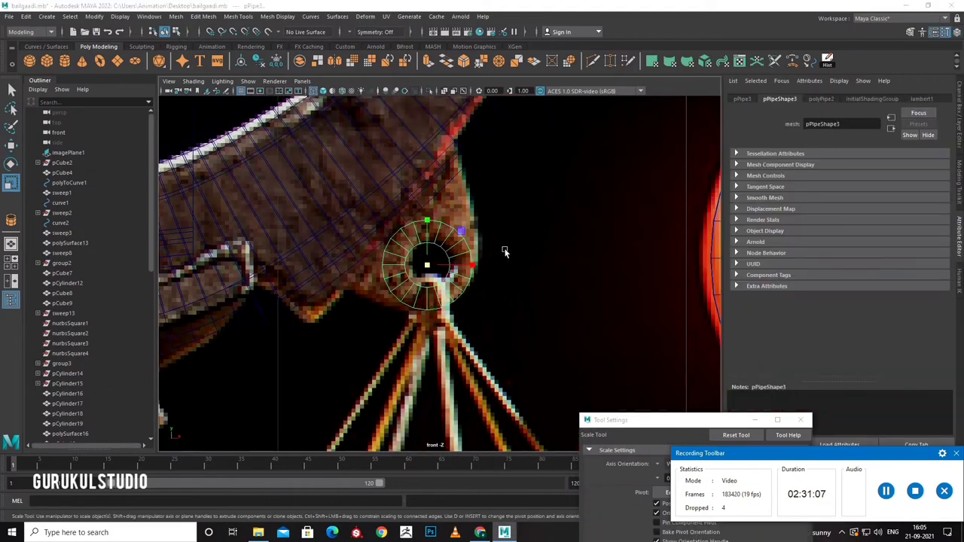
{"action": "key", "text": "space"}
{"action": "key", "text": "space"}
Switch pPipe3 to face mode and select ring faces, undoing a trial extrusion.
{"action": "scroll", "coordinate": [605, 239], "scroll_direction": "up", "scroll_amount": 5}
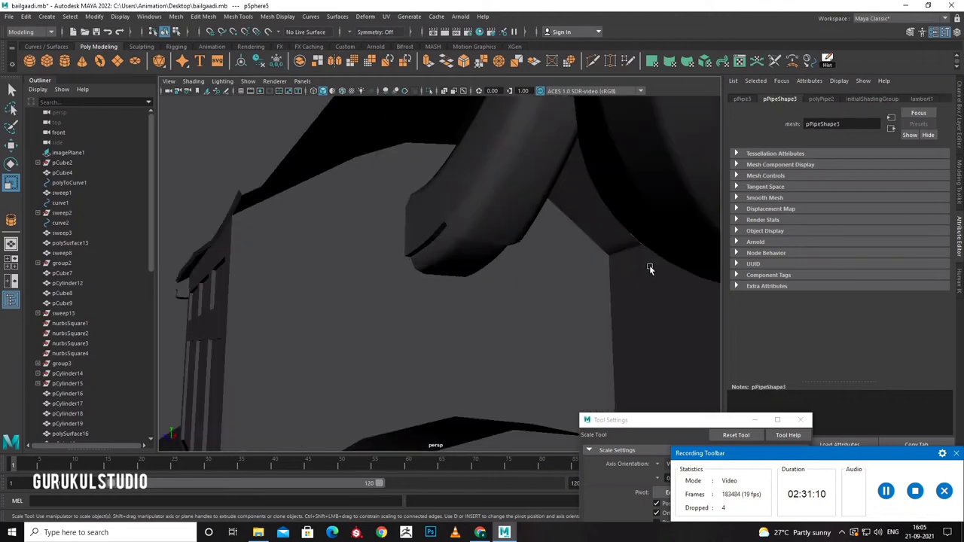
{"action": "key", "text": "space"}
{"action": "key", "text": "space"}
{"action": "left_click", "coordinate": [466, 256]}
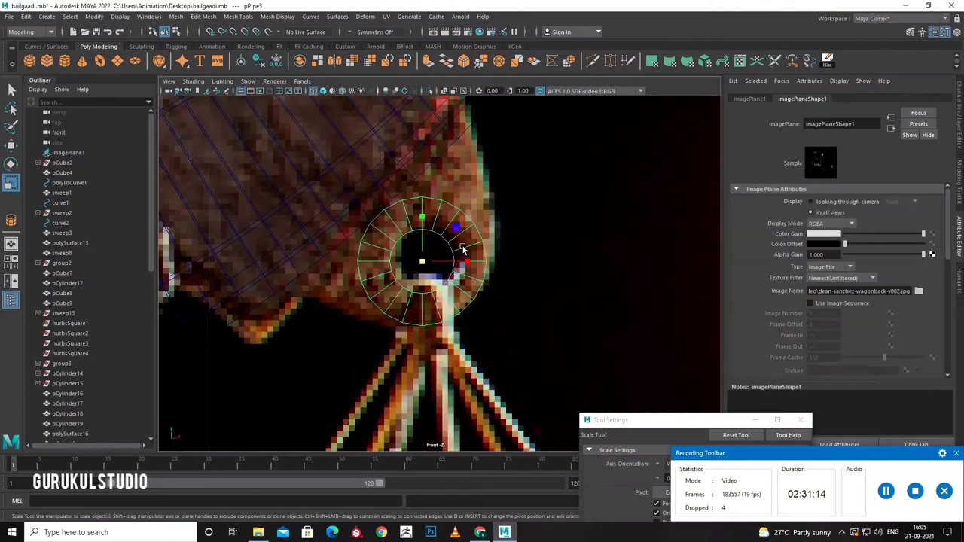
{"action": "right_click", "coordinate": [459, 249]}
{"action": "left_click", "coordinate": [466, 251]}
{"action": "left_click_drag", "start_coordinate": [506, 172], "coordinate": [314, 316]}
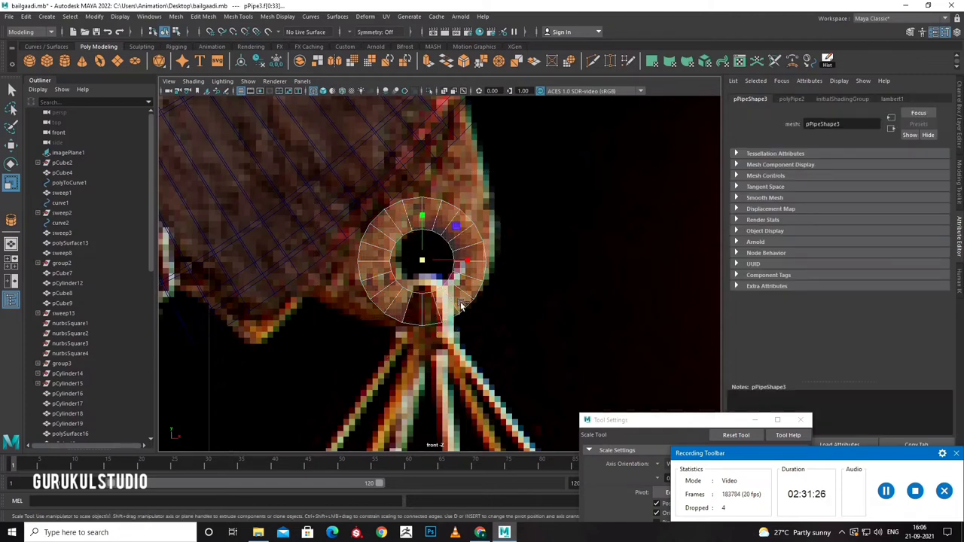
{"action": "left_click", "coordinate": [472, 261]}
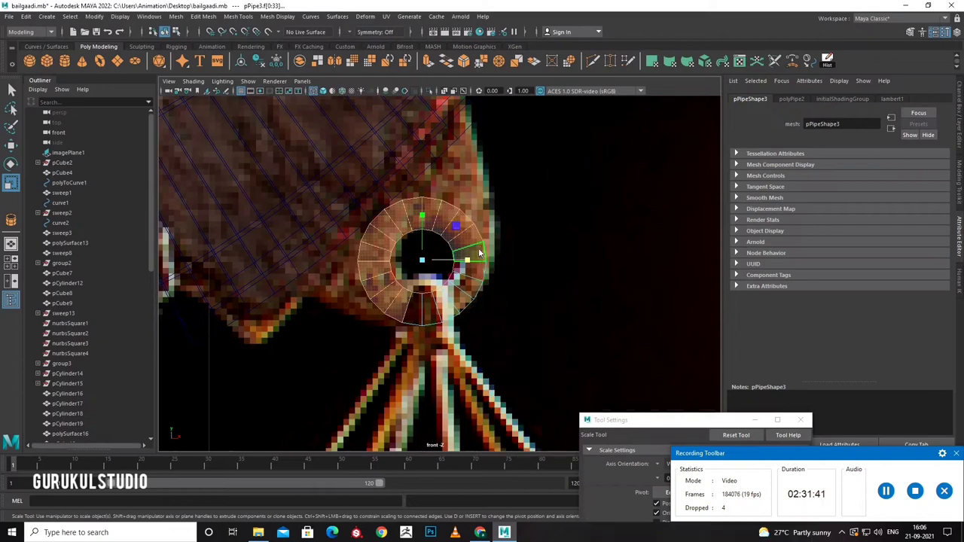
{"action": "left_click", "coordinate": [436, 323]}
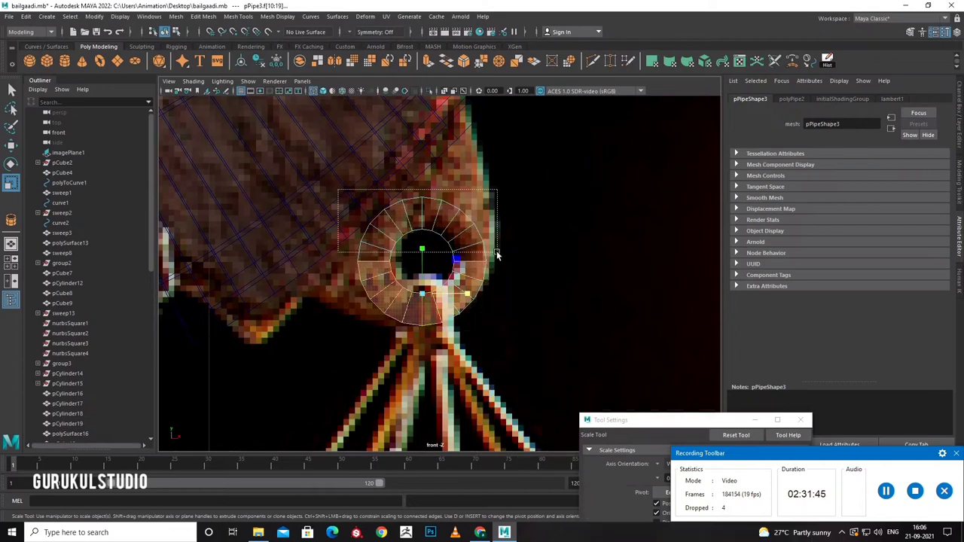
{"action": "left_click", "coordinate": [473, 252]}
{"action": "key", "text": "ctrl+e"}
{"action": "key", "text": "ctrl+z"}
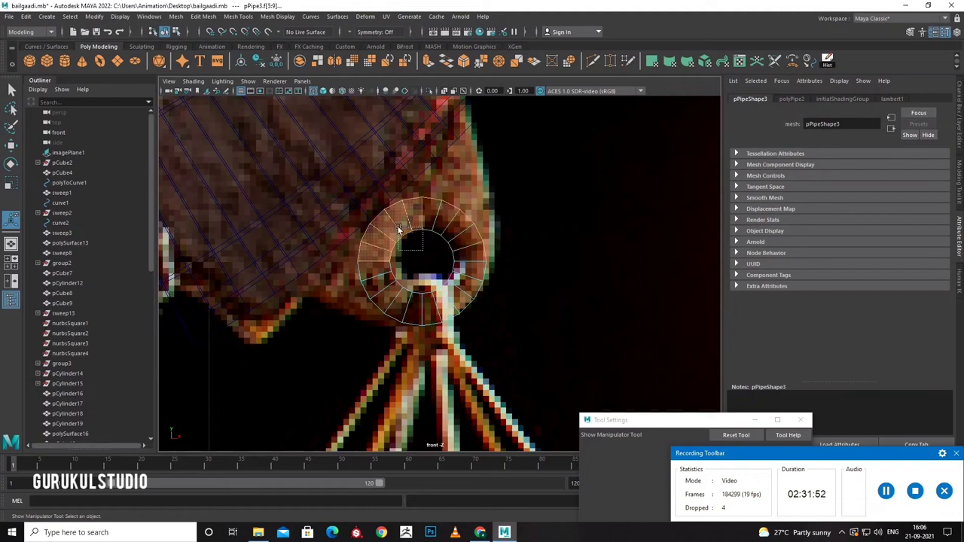
Extrude the top span of ring faces outward, move them up and narrow them sideways.
{"action": "left_click", "coordinate": [387, 254]}
{"action": "key", "text": "ctrl+e"}
{"action": "left_click_drag", "start_coordinate": [511, 268], "coordinate": [592, 235]}
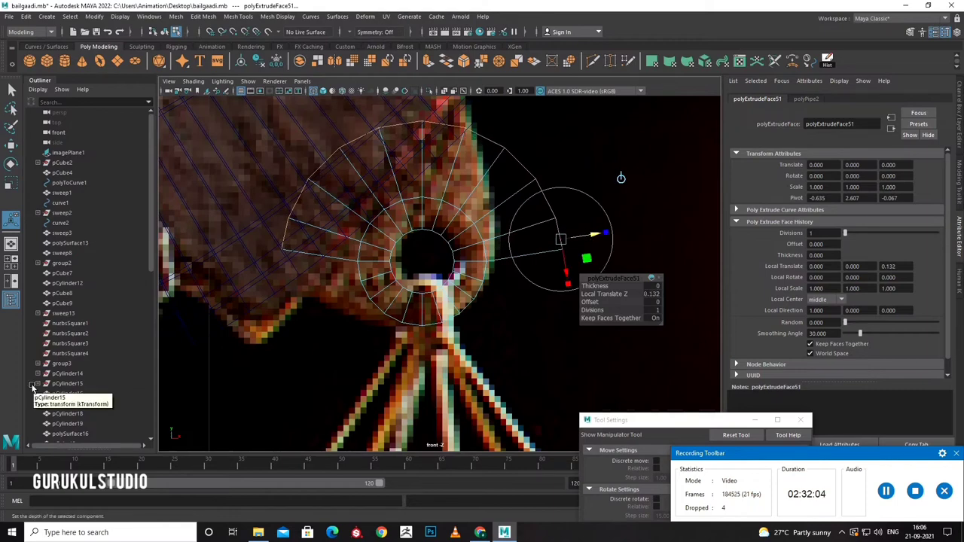
{"action": "key", "text": "w"}
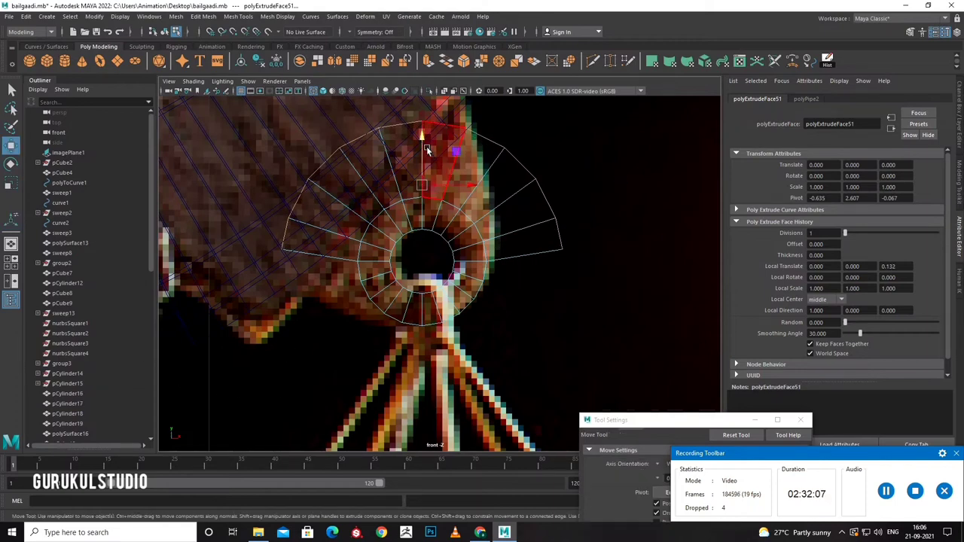
{"action": "left_click_drag", "start_coordinate": [423, 143], "coordinate": [424, 111]}
{"action": "scroll", "coordinate": [424, 113], "scroll_direction": "up", "scroll_amount": 3}
{"action": "middle_click_drag", "start_coordinate": [424, 121], "coordinate": [426, 241], "text": "alt"}
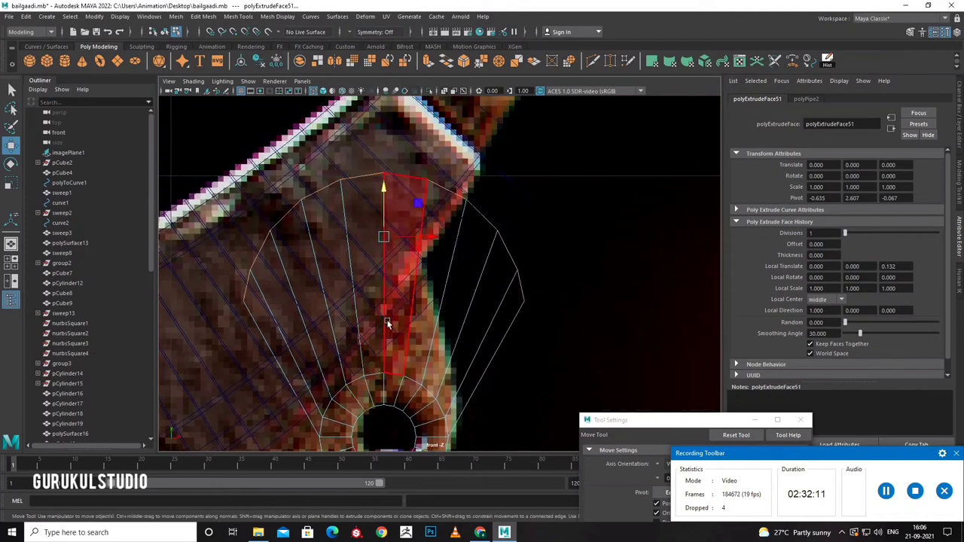
{"action": "key", "text": "r"}
{"action": "left_click_drag", "start_coordinate": [426, 240], "coordinate": [410, 237]}
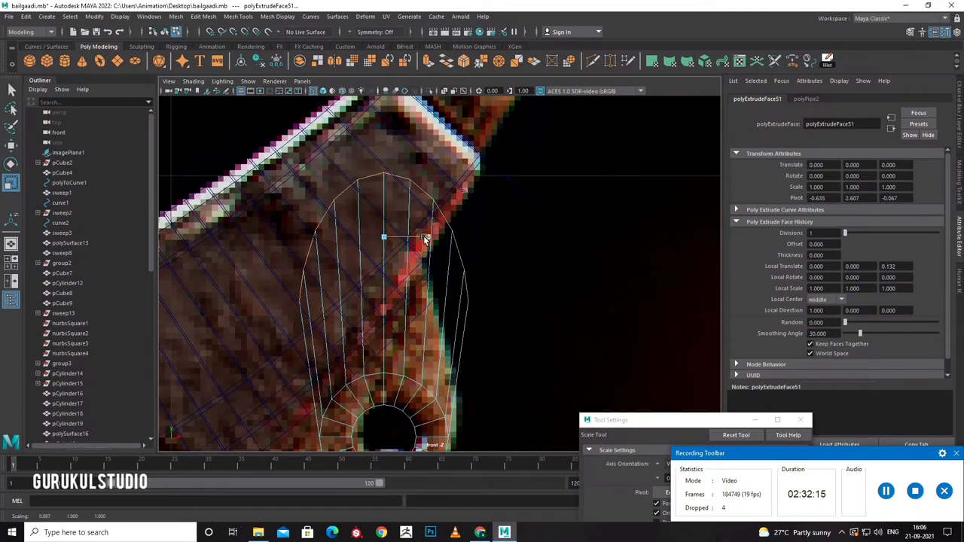
Rotate the whole pipe slightly around its bottom pivot.
{"action": "left_click_drag", "start_coordinate": [396, 181], "coordinate": [398, 344]}
{"action": "key", "text": "e"}
{"action": "key", "text": "F8"}
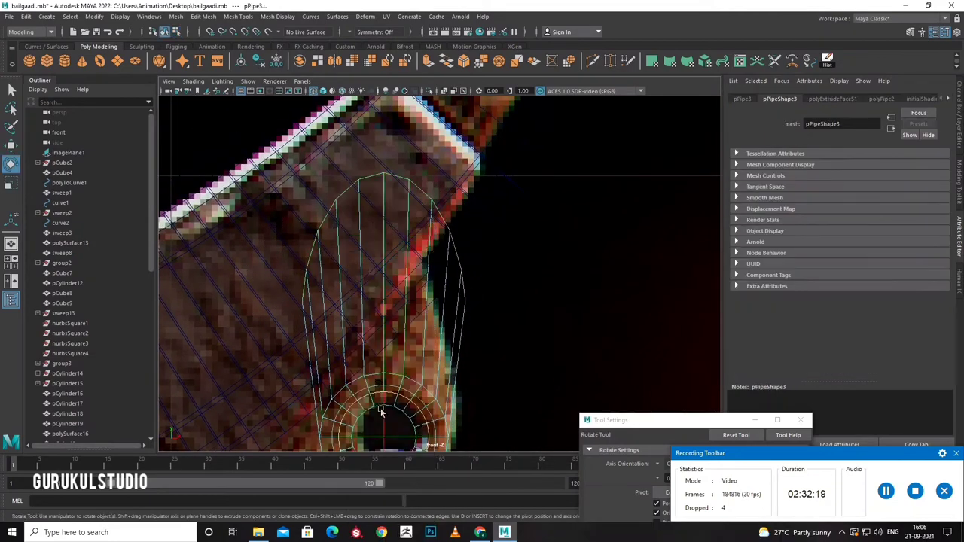
{"action": "left_click_drag", "start_coordinate": [380, 407], "coordinate": [376, 396]}
{"action": "scroll", "coordinate": [376, 396], "scroll_direction": "down", "scroll_amount": 3}
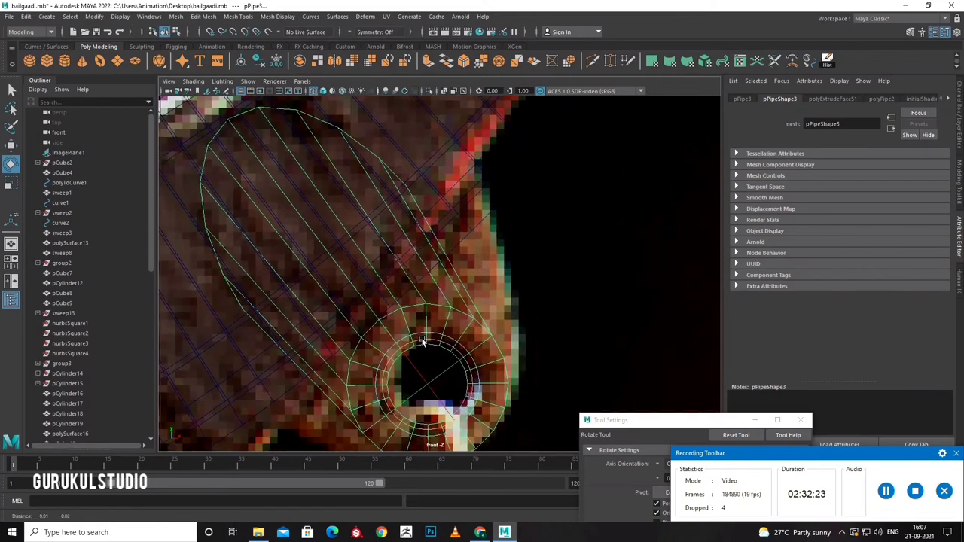
Select a loop of pipe faces (faces 40–49) and scale them outward.
{"action": "right_click_drag", "start_coordinate": [411, 254], "coordinate": [405, 286]}
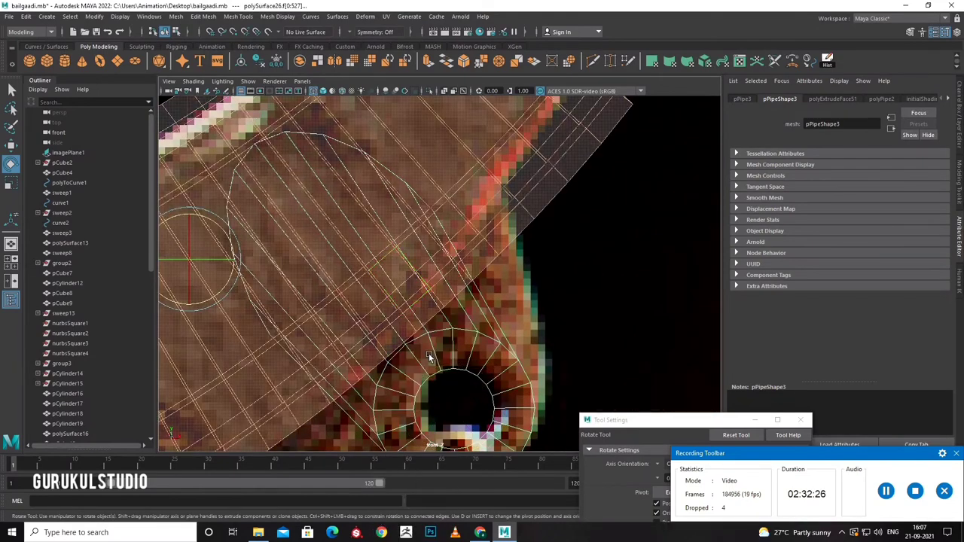
{"action": "left_click", "coordinate": [467, 331]}
{"action": "right_click_drag", "start_coordinate": [459, 253], "coordinate": [499, 241]}
{"action": "right_click_drag", "start_coordinate": [482, 275], "coordinate": [487, 284]}
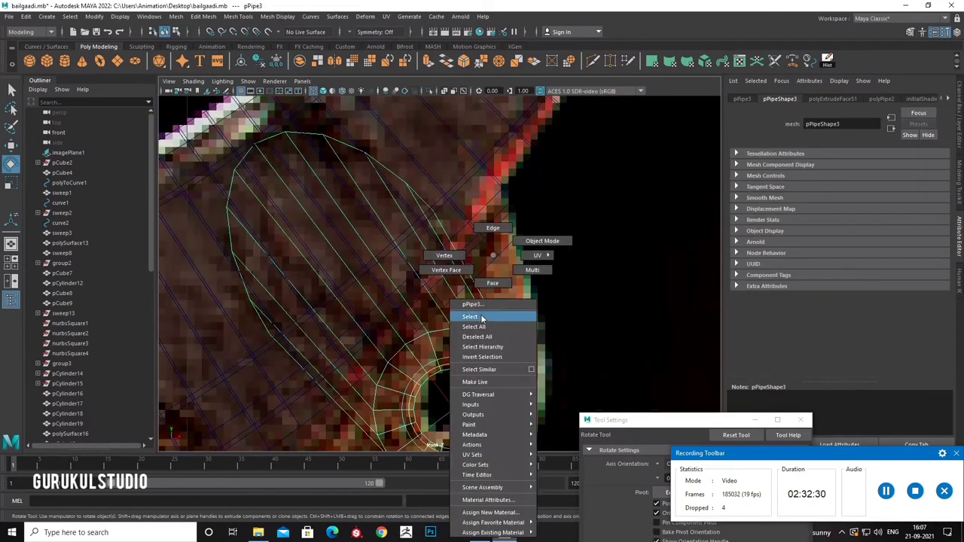
{"action": "double_click", "coordinate": [461, 273]}
{"action": "key", "text": "r"}
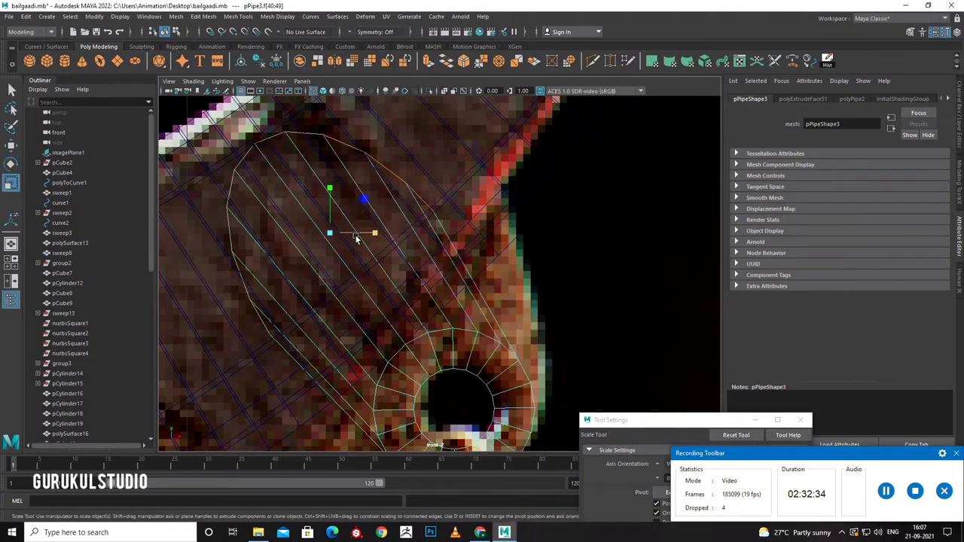
{"action": "mouse_move", "coordinate": [350, 228]}
{"action": "left_mouse_down"}
{"action": "mouse_move", "coordinate": [338, 216]}
{"action": "mouse_move", "coordinate": [391, 183]}
{"action": "left_mouse_up"}
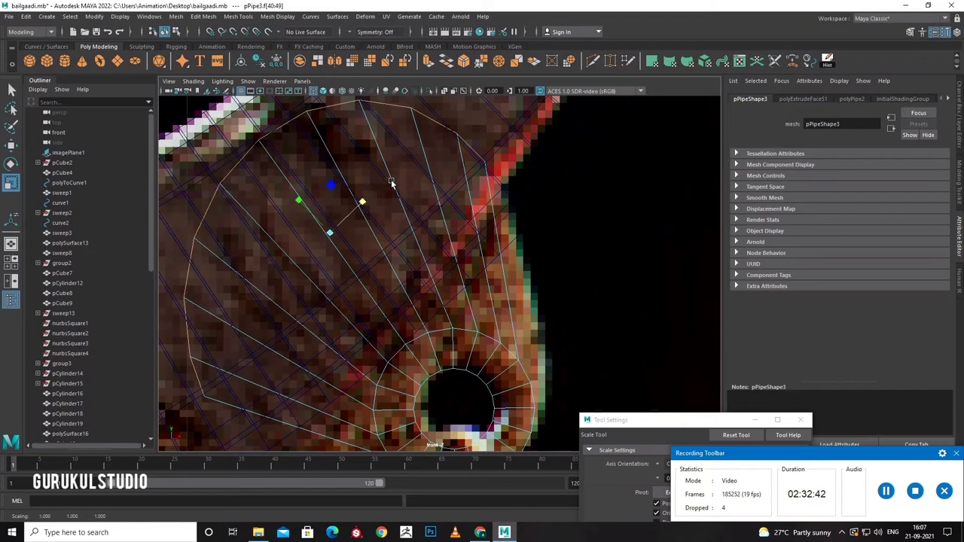
Select the reference image plane and orbit out in perspective to show the cart.
{"action": "left_click", "coordinate": [389, 185]}
{"action": "right_click_drag", "start_coordinate": [389, 186], "coordinate": [595, 319]}
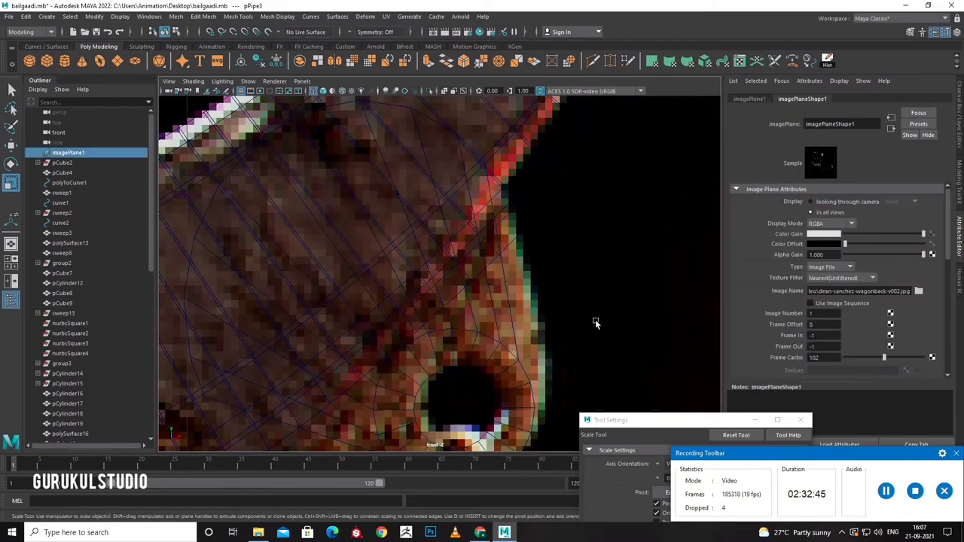
{"action": "key", "text": "space"}
{"action": "key", "text": "space"}
{"action": "mouse_move", "coordinate": [526, 305]}
{"action": "left_mouse_down", "text": "alt"}
{"action": "mouse_move", "coordinate": [400, 369]}
{"action": "mouse_move", "coordinate": [344, 383]}
{"action": "mouse_move", "coordinate": [477, 369]}
{"action": "mouse_move", "coordinate": [453, 384]}
{"action": "mouse_move", "coordinate": [480, 354]}
{"action": "mouse_move", "coordinate": [452, 388]}
{"action": "mouse_move", "coordinate": [409, 394]}
{"action": "mouse_move", "coordinate": [377, 326]}
{"action": "mouse_move", "coordinate": [344, 342]}
{"action": "left_mouse_up", "text": "alt"}
Select pPipe3 and frame it closely in the viewport.
{"action": "left_click", "coordinate": [377, 332]}
{"action": "key", "text": "w"}
{"action": "key", "text": "w"}
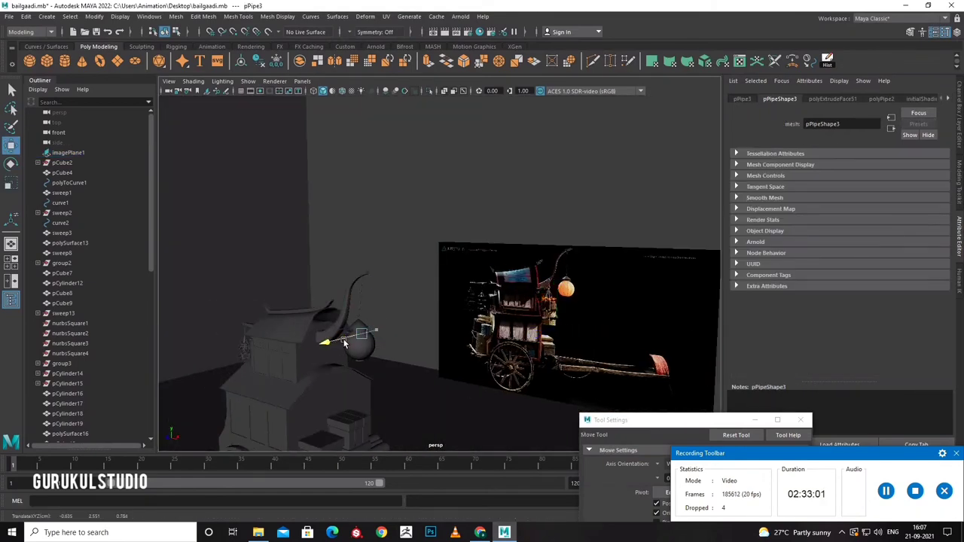
{"action": "key", "text": "f"}
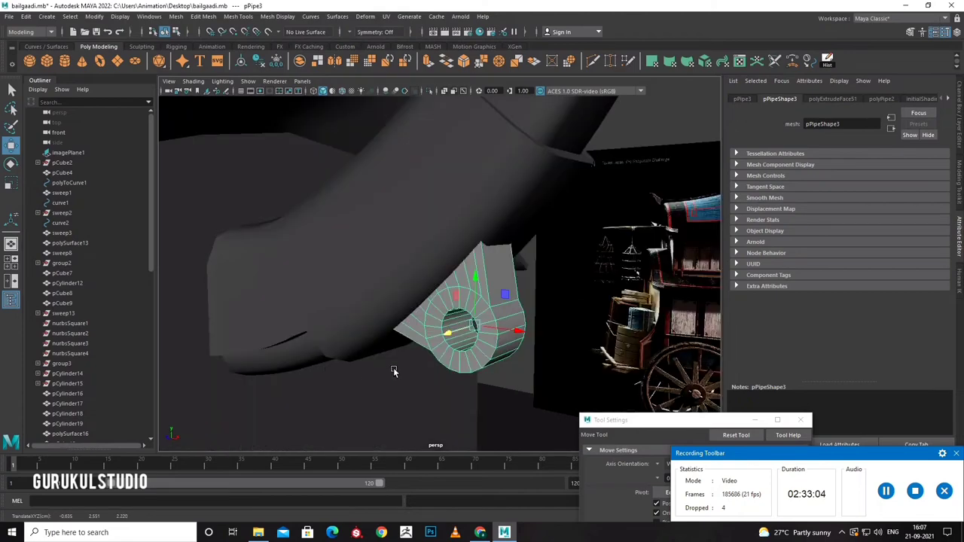
{"action": "mouse_move", "coordinate": [393, 370]}
{"action": "left_mouse_down", "text": "alt"}
{"action": "mouse_move", "coordinate": [355, 366]}
{"action": "mouse_move", "coordinate": [423, 306]}
{"action": "mouse_move", "coordinate": [452, 308]}
{"action": "mouse_move", "coordinate": [474, 291]}
{"action": "mouse_move", "coordinate": [447, 230]}
{"action": "mouse_move", "coordinate": [460, 287]}
{"action": "left_mouse_up", "text": "alt"}
{"action": "key", "text": "space"}
{"action": "key", "text": "space"}
Pick the ring's bottom edge and sweep a thin 8-sided tube mesh along it.
{"action": "scroll", "coordinate": [314, 409], "scroll_direction": "up", "scroll_amount": 3}
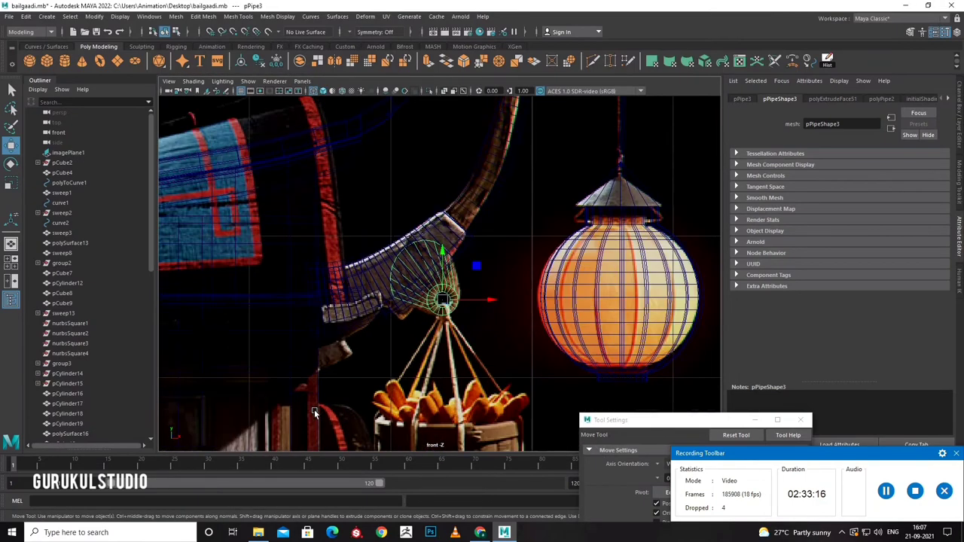
{"action": "scroll", "coordinate": [314, 409], "scroll_direction": "up", "scroll_amount": 3}
{"action": "scroll", "coordinate": [332, 387], "scroll_direction": "up", "scroll_amount": 3}
{"action": "scroll", "coordinate": [365, 434], "scroll_direction": "up", "scroll_amount": 3}
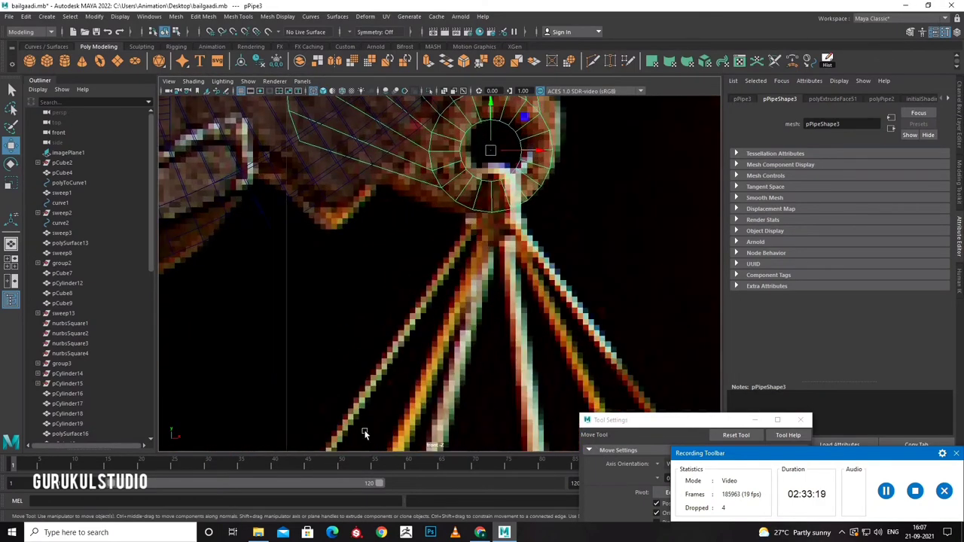
{"action": "left_click", "coordinate": [489, 206]}
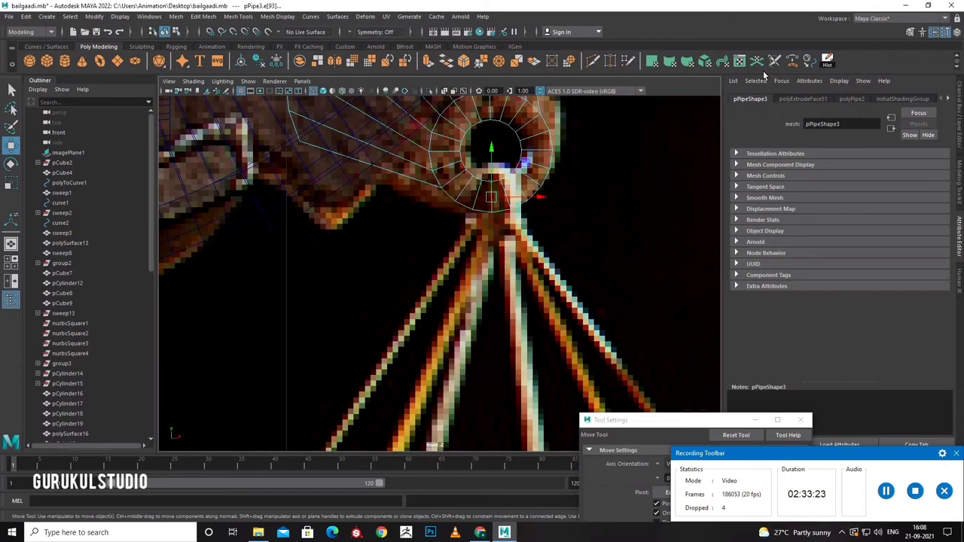
{"action": "left_click", "coordinate": [810, 60]}
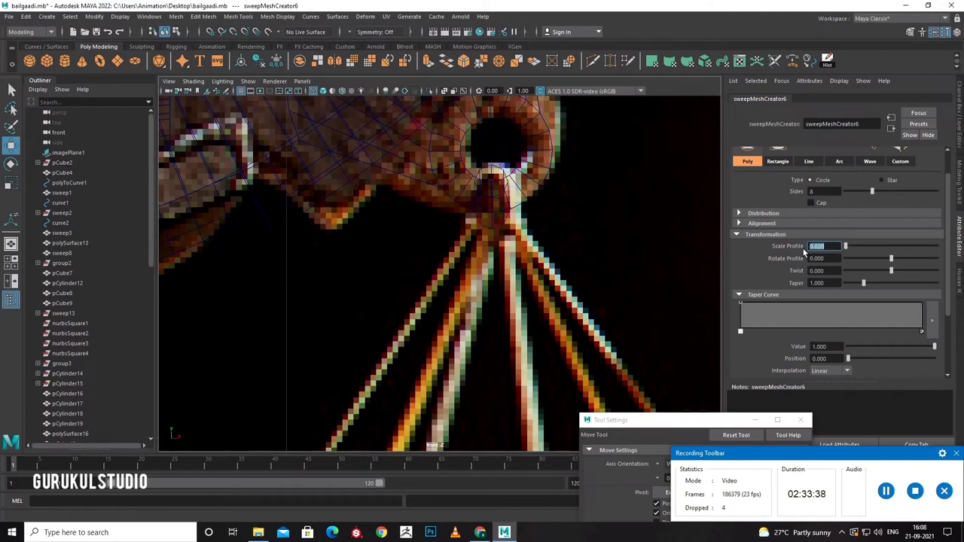
Give the sweep mesh a Scale Profile of 0.020 and Precision 97.222 for a thin tube.
{"action": "scroll", "coordinate": [806, 279], "scroll_direction": "down", "scroll_amount": 3}
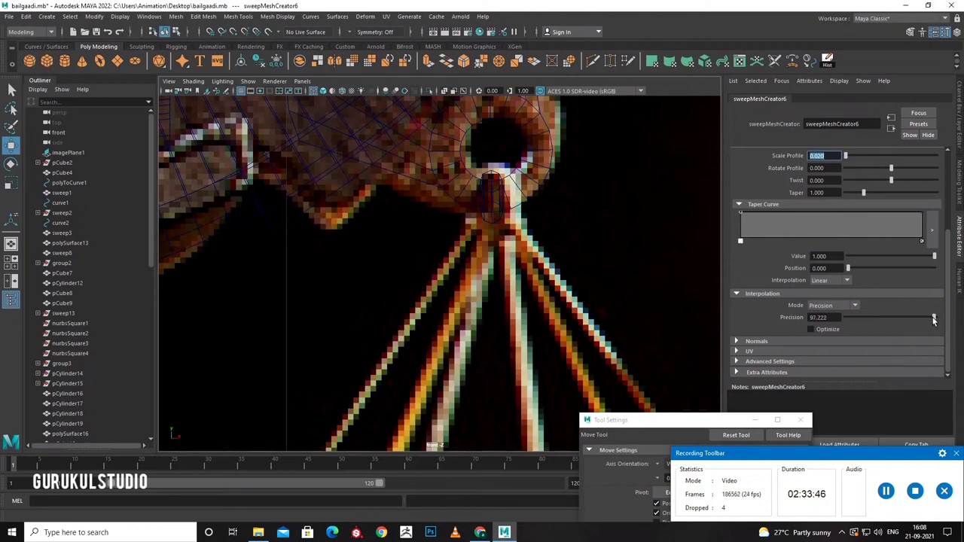
{"action": "left_click", "coordinate": [508, 217]}
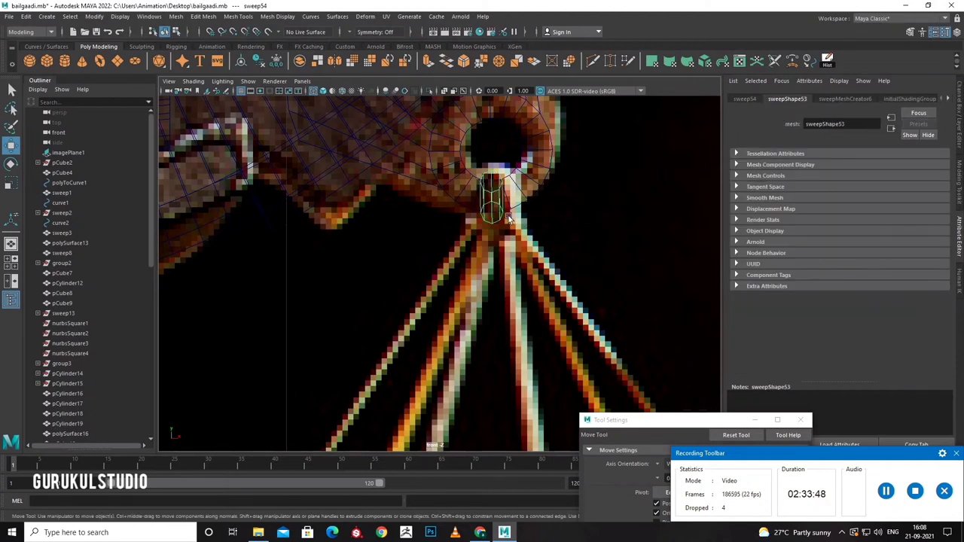
{"action": "left_click", "coordinate": [843, 99]}
{"action": "scroll", "coordinate": [607, 260], "scroll_direction": "down", "scroll_amount": 5}
{"action": "scroll", "coordinate": [640, 226], "scroll_direction": "down", "scroll_amount": 1}
{"action": "scroll", "coordinate": [435, 333], "scroll_direction": "up", "scroll_amount": 3}
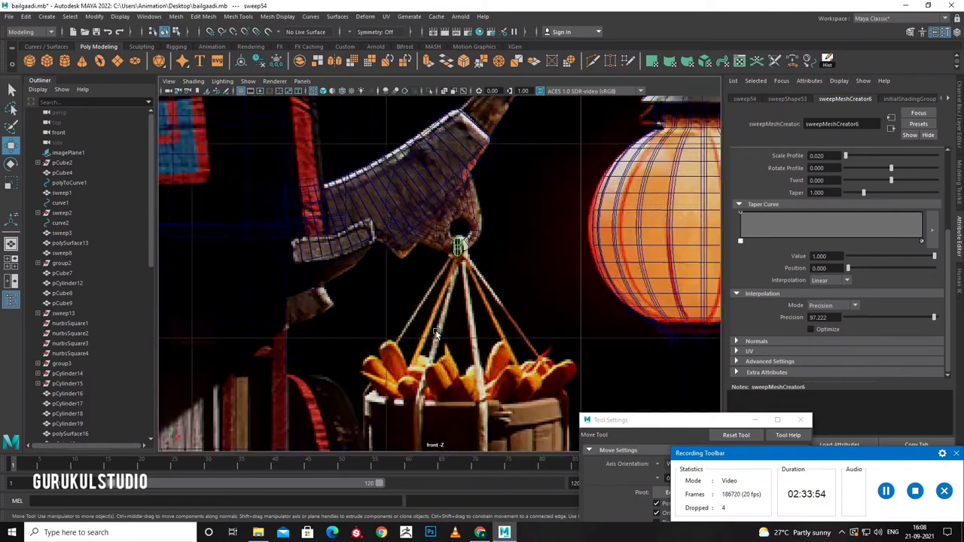
{"action": "scroll", "coordinate": [470, 291], "scroll_direction": "up", "scroll_amount": 1}
{"action": "scroll", "coordinate": [471, 291], "scroll_direction": "down", "scroll_amount": 5}
{"action": "scroll", "coordinate": [479, 258], "scroll_direction": "up", "scroll_amount": 3}
{"action": "scroll", "coordinate": [479, 258], "scroll_direction": "up", "scroll_amount": 3}
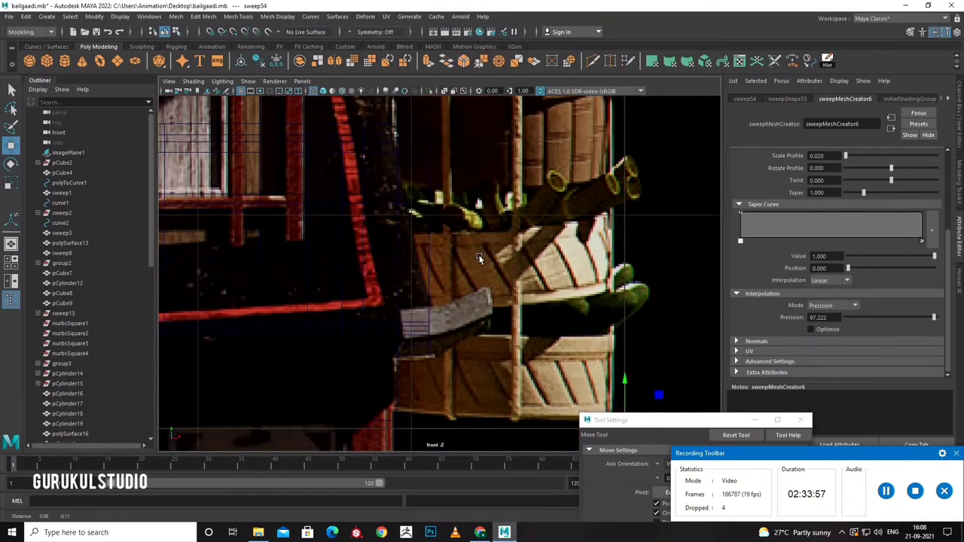
{"action": "scroll", "coordinate": [489, 282], "scroll_direction": "up", "scroll_amount": 1}
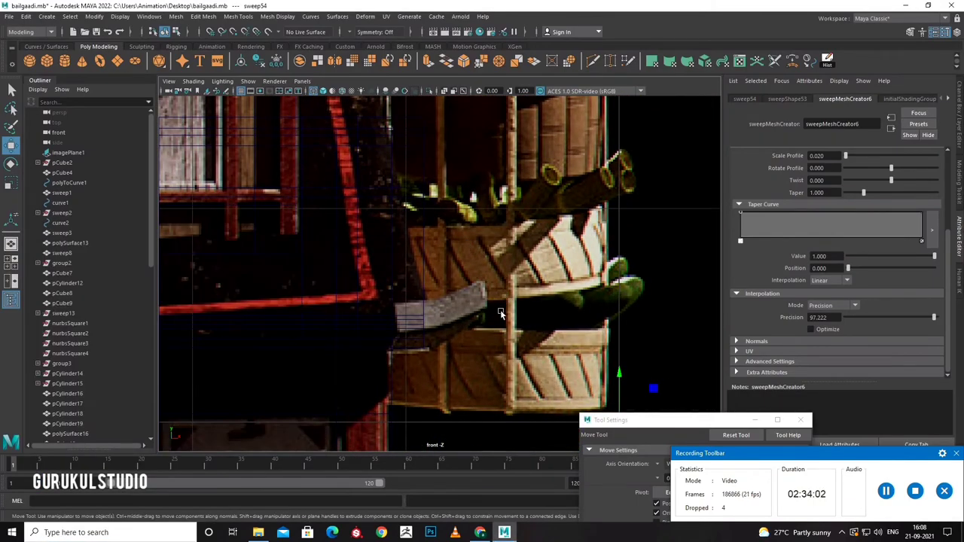
Draw a new polygon cylinder beside the hanging basket.
{"action": "scroll", "coordinate": [416, 349], "scroll_direction": "down", "scroll_amount": 3}
{"action": "scroll", "coordinate": [417, 348], "scroll_direction": "up", "scroll_amount": 1}
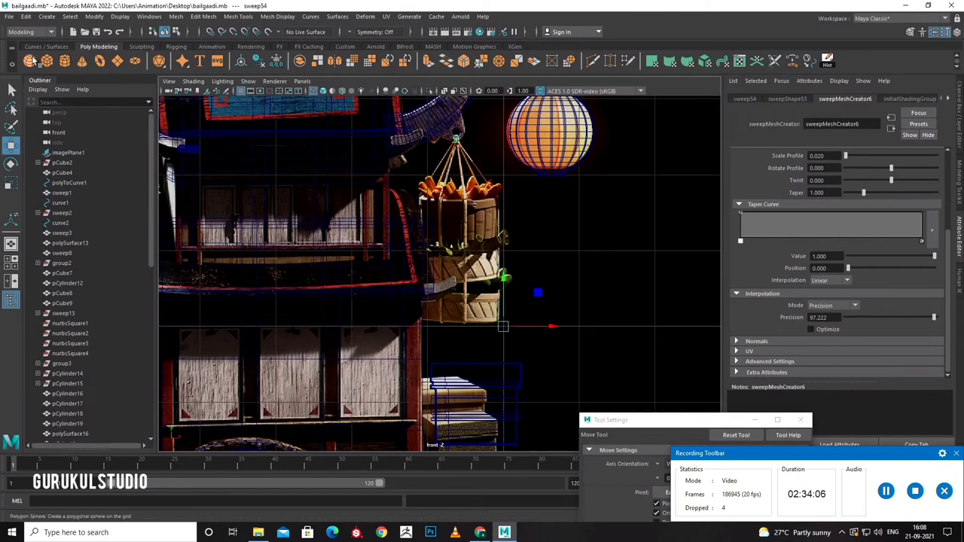
{"action": "left_click", "coordinate": [69, 64]}
{"action": "mouse_move", "coordinate": [540, 307]}
{"action": "left_mouse_down"}
{"action": "mouse_move", "coordinate": [587, 309]}
{"action": "mouse_move", "coordinate": [555, 268]}
{"action": "left_mouse_up"}
Rotate the new cylinder to exactly 90 degrees on X in the Channel Box.
{"action": "key", "text": "e"}
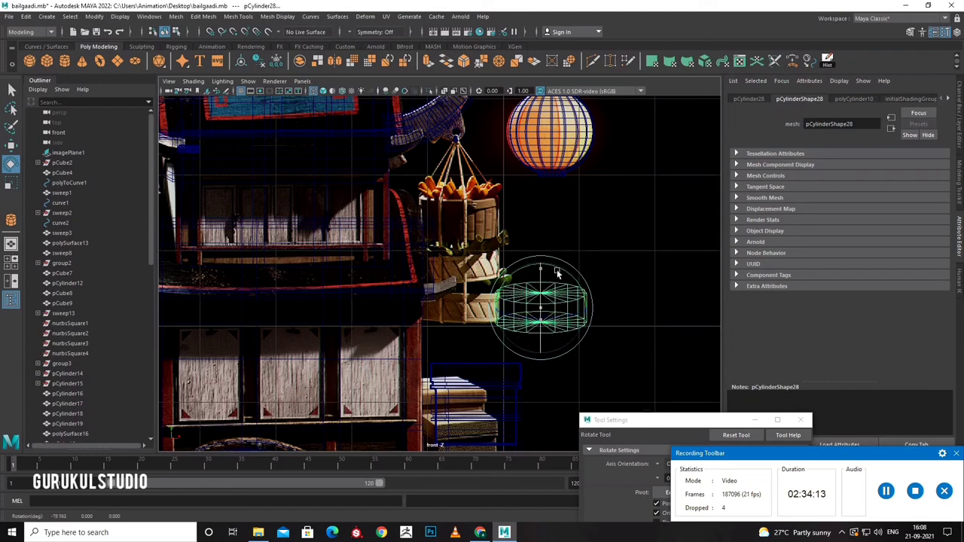
{"action": "left_click", "coordinate": [960, 150]}
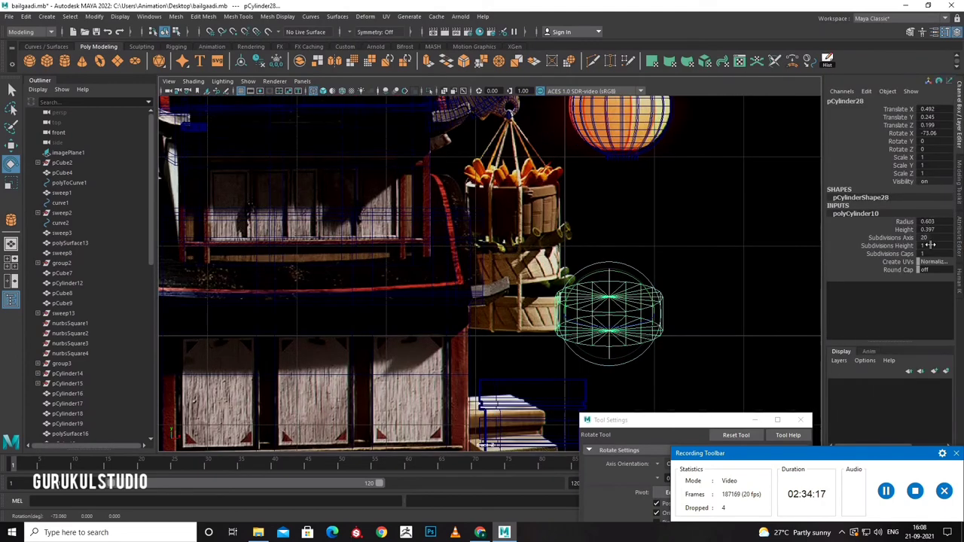
{"action": "middle_click_drag", "start_coordinate": [708, 280], "coordinate": [711, 256]}
{"action": "type", "text": "90"}
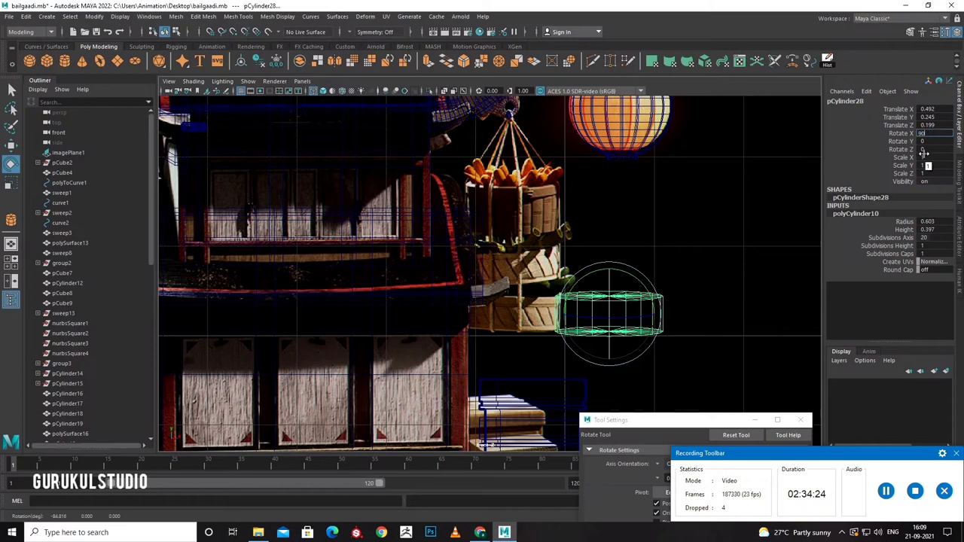
{"action": "key", "text": "Return"}
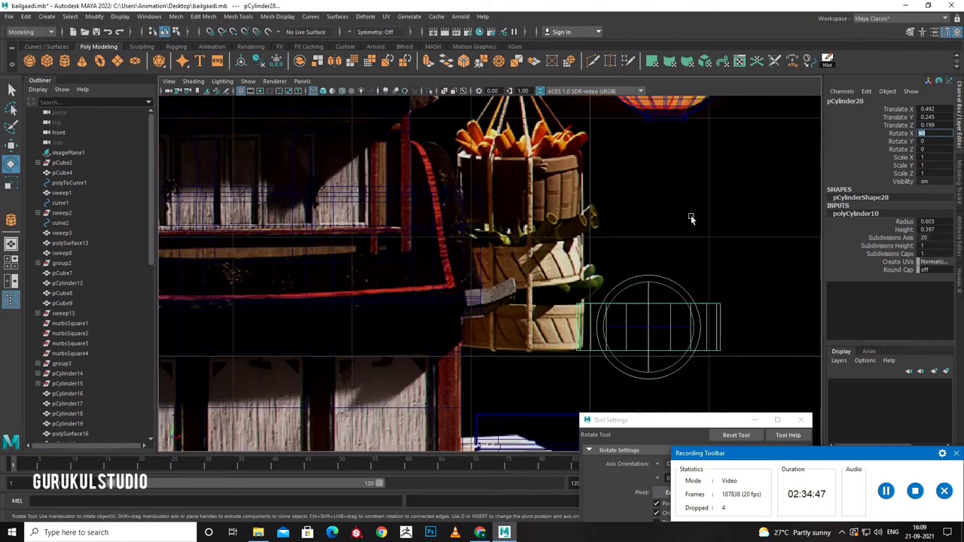
Place a Multi-Cut point on the cylinder, then cancel the unfinished cut.
{"action": "scroll", "coordinate": [690, 218], "scroll_direction": "up", "scroll_amount": 5}
{"action": "left_click", "coordinate": [592, 60]}
{"action": "left_click", "coordinate": [599, 261]}
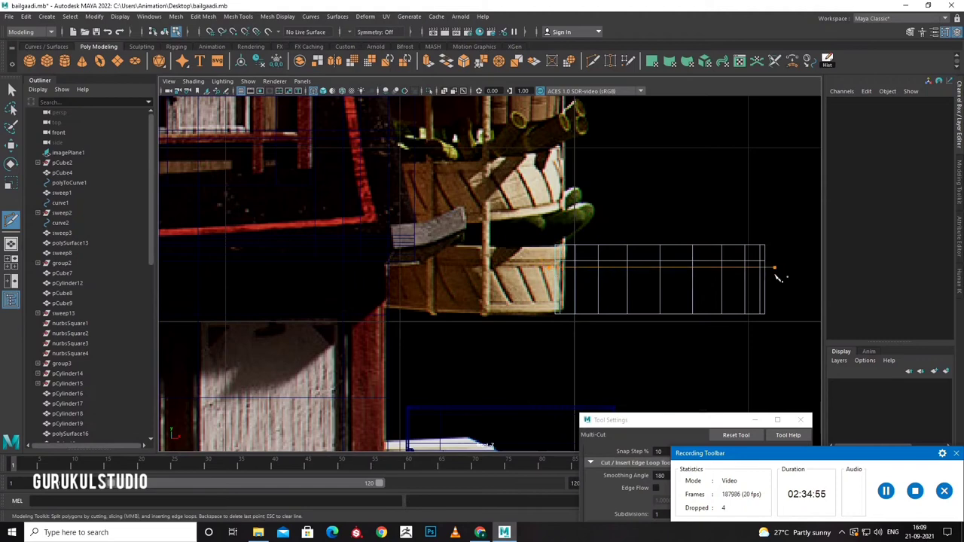
{"action": "right_click", "coordinate": [614, 253]}
{"action": "key", "text": "w"}
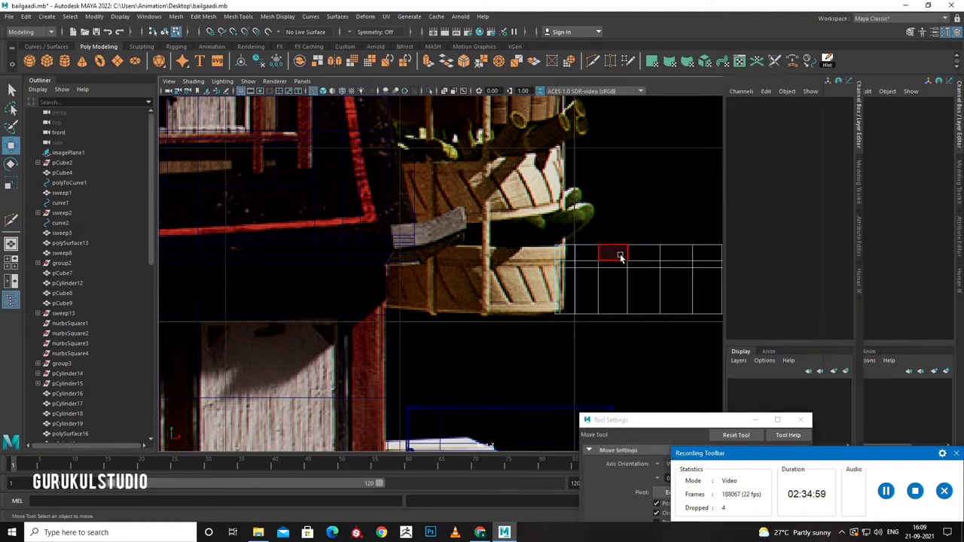
{"action": "key", "text": "ctrl+a"}
Marquee-select the cylinder's top faces in Face mode and view them from above.
{"action": "right_click", "coordinate": [614, 252]}
{"action": "left_click", "coordinate": [614, 274]}
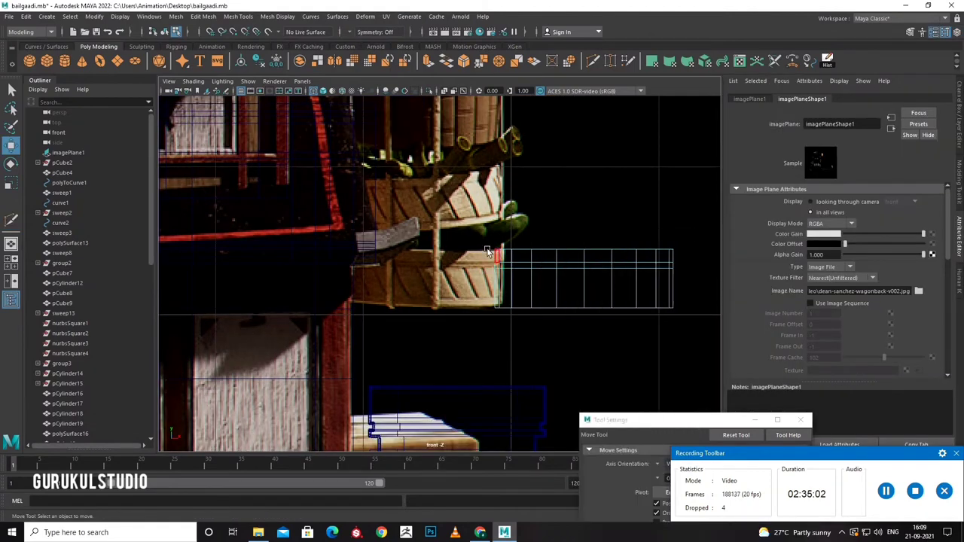
{"action": "left_click_drag", "start_coordinate": [678, 267], "coordinate": [489, 244]}
{"action": "key", "text": "space"}
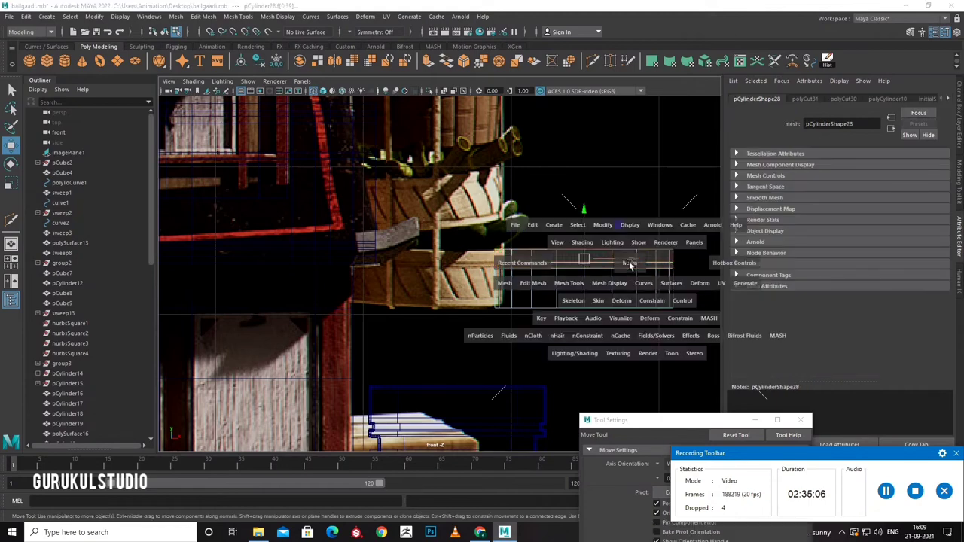
{"action": "key", "text": "space"}
{"action": "left_click_drag", "start_coordinate": [622, 228], "coordinate": [446, 302], "text": "alt"}
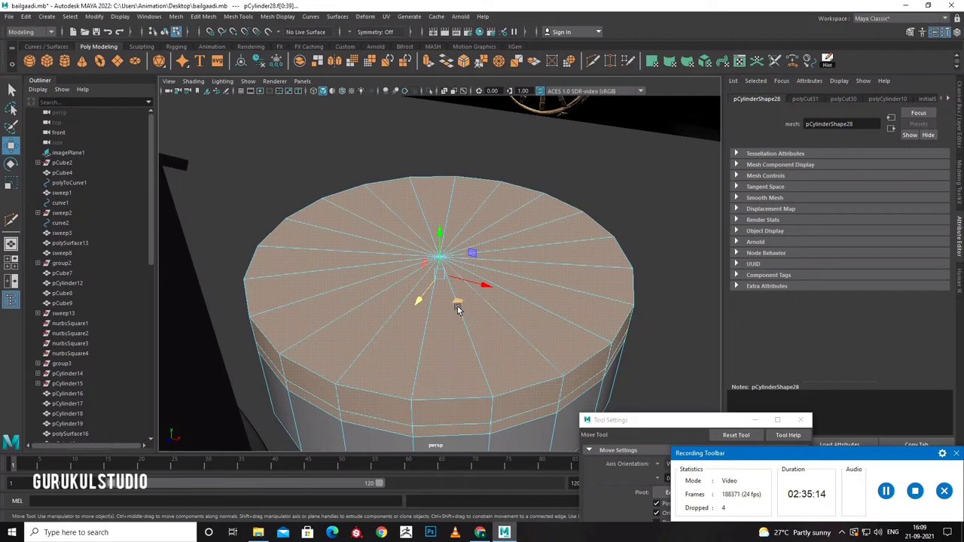
Extrude the cylinder's top faces twice, pushing the second extrusion slightly outward.
{"action": "key", "text": "ctrl+e"}
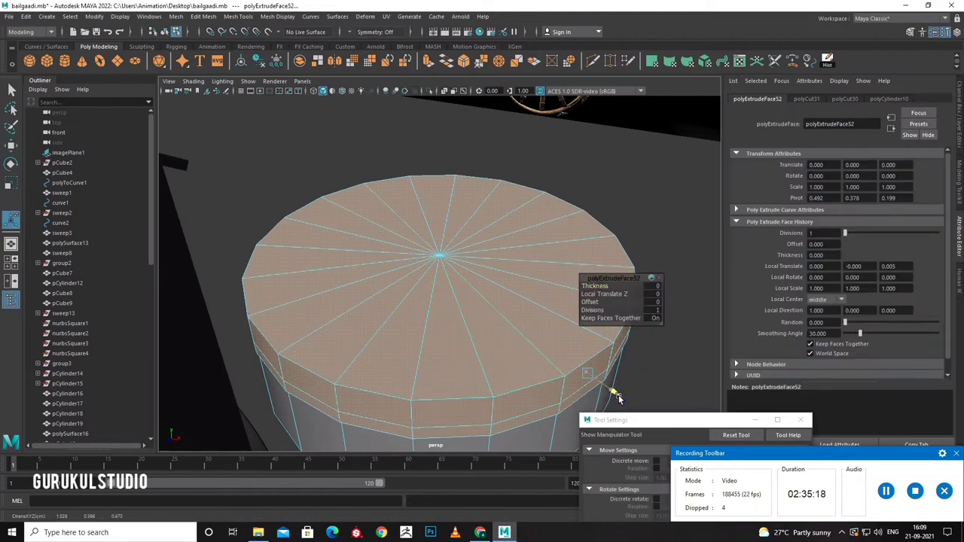
{"action": "mouse_move", "coordinate": [616, 397]}
{"action": "left_mouse_down", "text": "alt"}
{"action": "mouse_move", "coordinate": [541, 328]}
{"action": "mouse_move", "coordinate": [454, 309]}
{"action": "mouse_move", "coordinate": [503, 252]}
{"action": "mouse_move", "coordinate": [415, 255]}
{"action": "left_mouse_up", "text": "alt"}
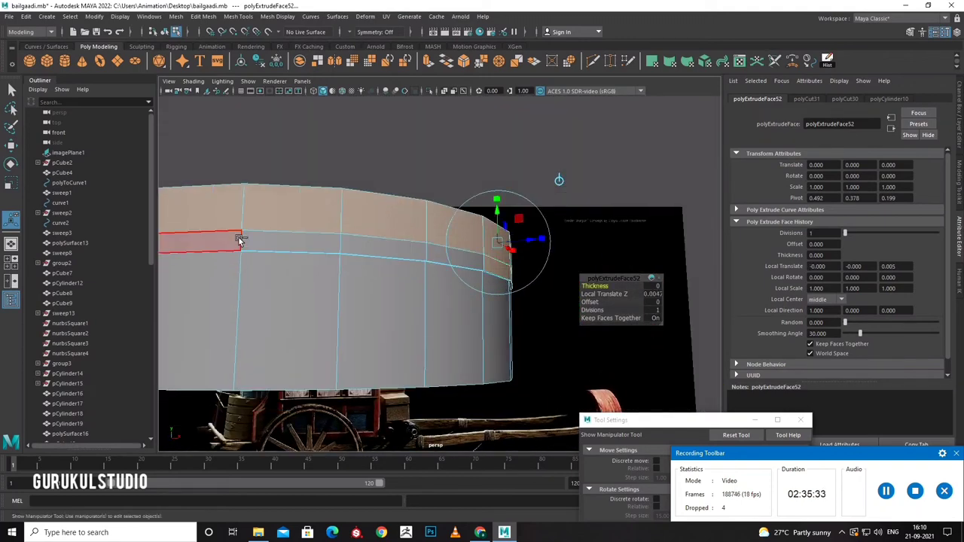
{"action": "key", "text": "ctrl+e"}
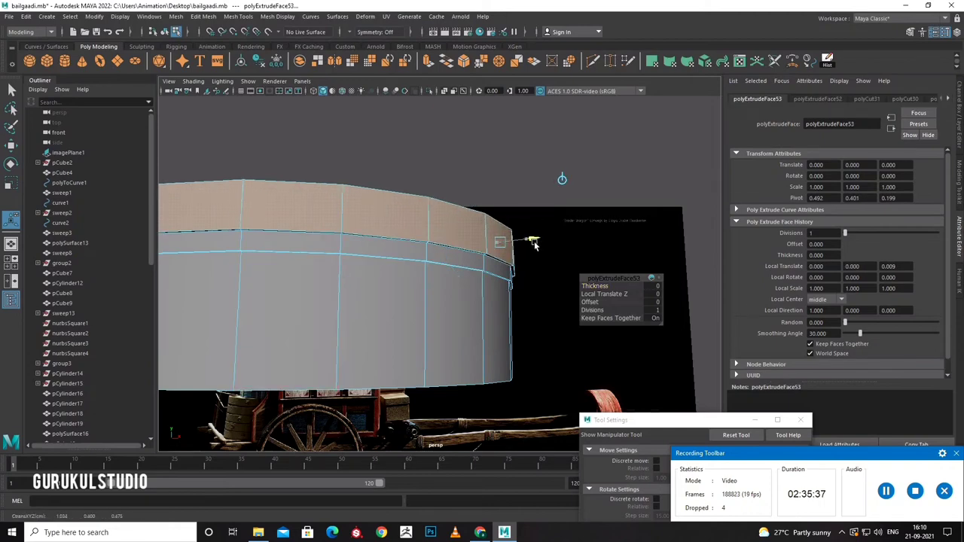
{"action": "mouse_move", "coordinate": [533, 244]}
{"action": "left_mouse_down", "text": "alt"}
{"action": "mouse_move", "coordinate": [520, 256]}
{"action": "mouse_move", "coordinate": [536, 266]}
{"action": "left_mouse_up", "text": "alt"}
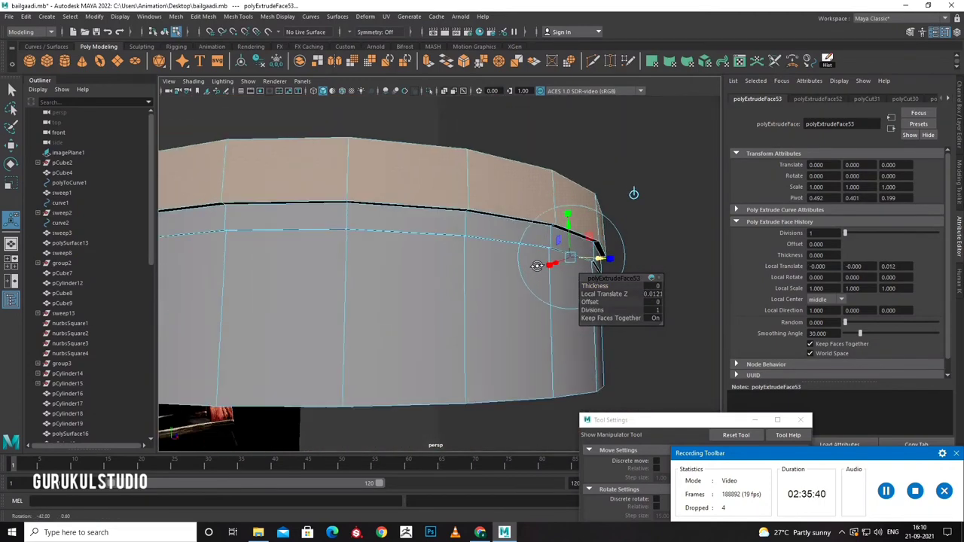
{"action": "scroll", "coordinate": [519, 272], "scroll_direction": "down", "scroll_amount": 5}
Return to object selection, frame the cylinder and insert a first edge loop around it.
{"action": "key", "text": "q"}
{"action": "key", "text": "F8"}
{"action": "scroll", "coordinate": [509, 277], "scroll_direction": "down", "scroll_amount": 3}
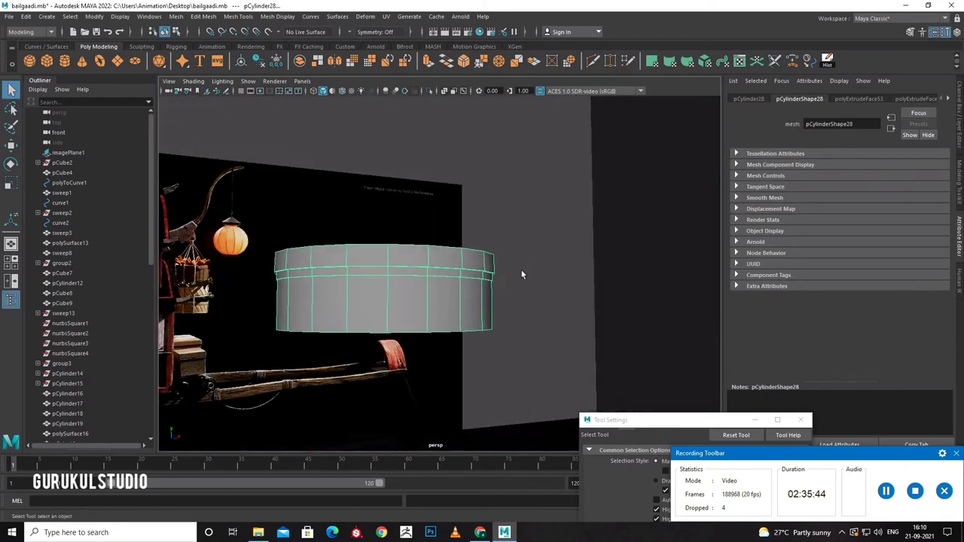
{"action": "key", "text": "f"}
{"action": "right_click_drag", "start_coordinate": [512, 177], "coordinate": [515, 209], "text": "shift"}
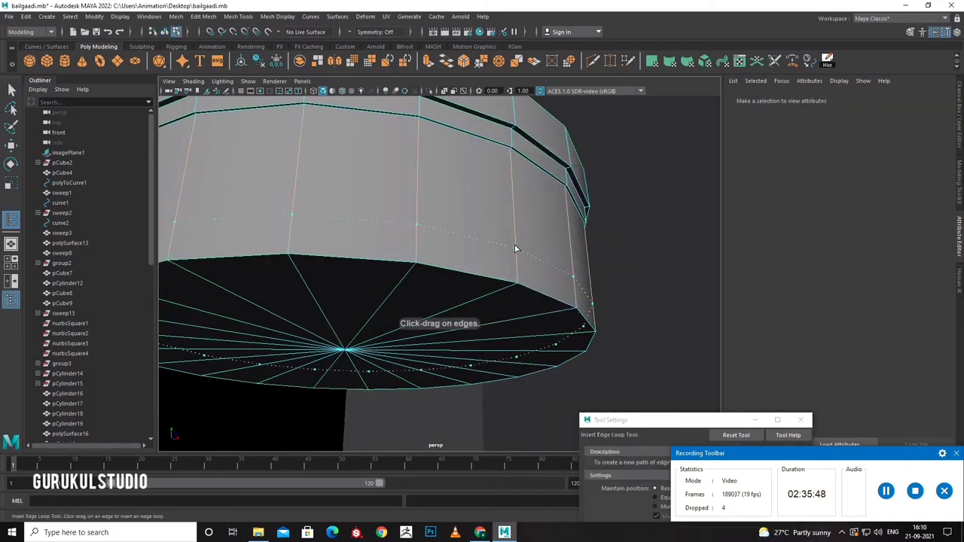
{"action": "left_click", "coordinate": [518, 283]}
{"action": "scroll", "coordinate": [510, 218], "scroll_direction": "up", "scroll_amount": 5}
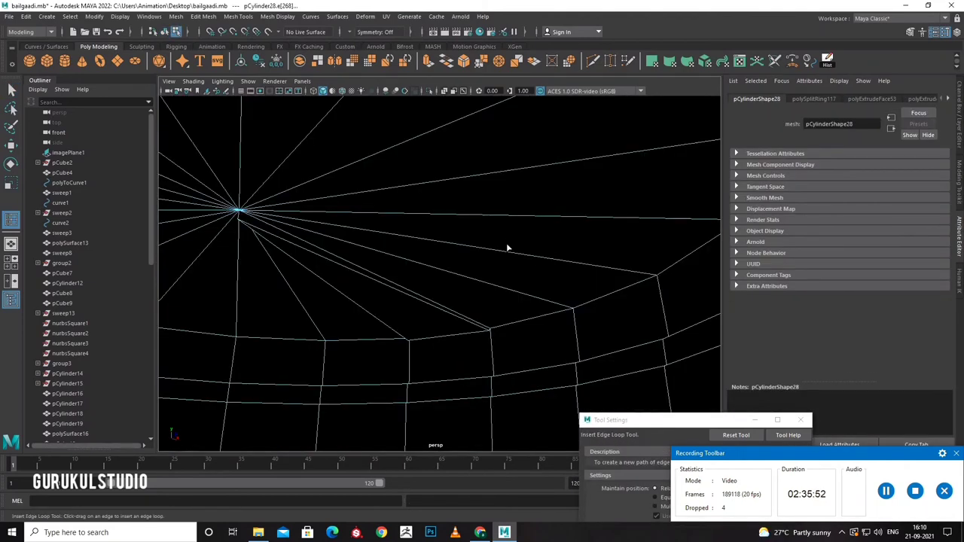
{"action": "mouse_move", "coordinate": [507, 249]}
{"action": "left_mouse_down", "text": "alt"}
{"action": "mouse_move", "coordinate": [571, 177]}
{"action": "mouse_move", "coordinate": [607, 154]}
{"action": "left_mouse_up", "text": "alt"}
{"action": "scroll", "coordinate": [581, 205], "scroll_direction": "up", "scroll_amount": 3}
Add four more edge loops around the band and one just below the top cap.
{"action": "left_click", "coordinate": [651, 176]}
{"action": "mouse_move", "coordinate": [651, 177]}
{"action": "left_mouse_down", "text": "alt"}
{"action": "mouse_move", "coordinate": [628, 196]}
{"action": "mouse_move", "coordinate": [574, 172]}
{"action": "mouse_move", "coordinate": [482, 198]}
{"action": "mouse_move", "coordinate": [613, 125]}
{"action": "left_mouse_up", "text": "alt"}
{"action": "left_click", "coordinate": [577, 172]}
{"action": "left_click", "coordinate": [594, 140]}
{"action": "left_click", "coordinate": [624, 128]}
{"action": "middle_click_drag", "start_coordinate": [624, 128], "coordinate": [610, 160], "text": "alt"}
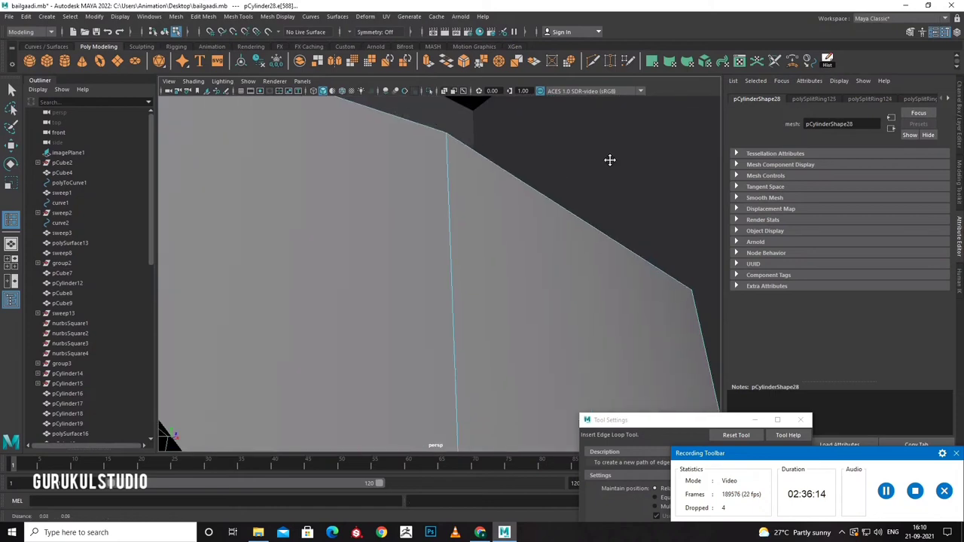
{"action": "left_click", "coordinate": [446, 146]}
Frame the cylinder from above its top cap and switch it to Face mode.
{"action": "key", "text": "f"}
{"action": "left_click_drag", "start_coordinate": [456, 146], "coordinate": [499, 132], "text": "alt"}
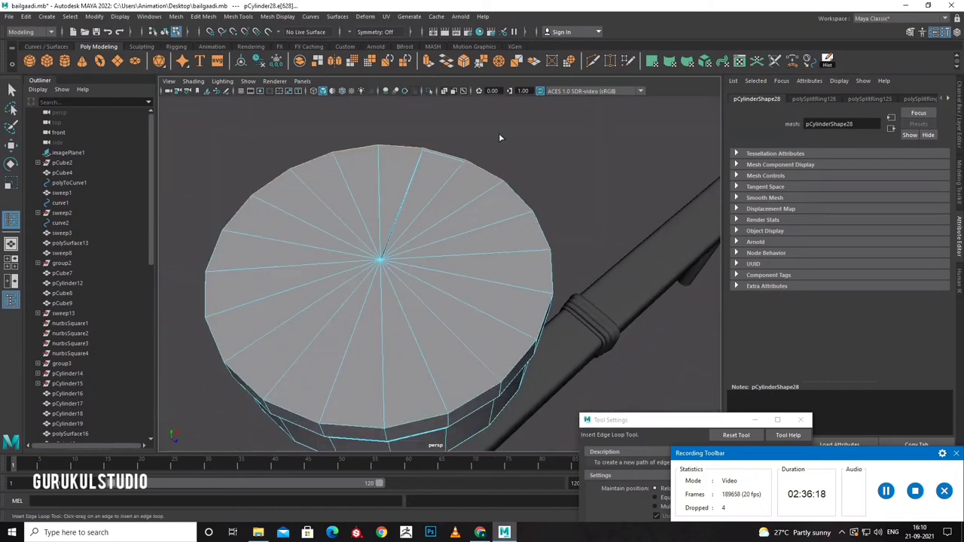
{"action": "mouse_move", "coordinate": [498, 132]}
{"action": "right_mouse_down", "text": "alt"}
{"action": "mouse_move", "coordinate": [581, 294]}
{"action": "mouse_move", "coordinate": [505, 274]}
{"action": "right_mouse_up", "text": "alt"}
{"action": "mouse_move", "coordinate": [505, 273]}
{"action": "left_mouse_down", "text": "alt"}
{"action": "mouse_move", "coordinate": [532, 243]}
{"action": "mouse_move", "coordinate": [515, 285]}
{"action": "left_mouse_up", "text": "alt"}
{"action": "right_click_drag", "start_coordinate": [444, 278], "coordinate": [495, 241]}
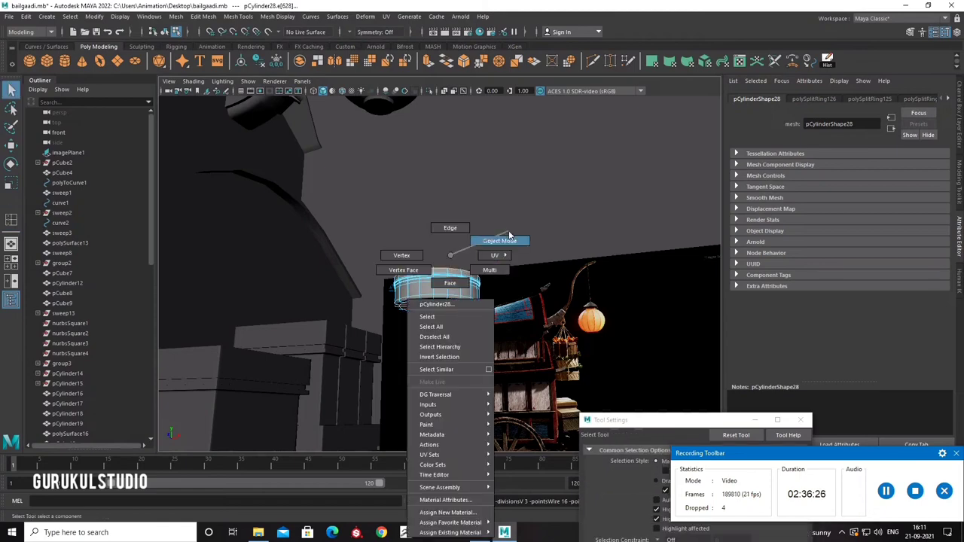
{"action": "key", "text": "q"}
{"action": "left_click_drag", "start_coordinate": [494, 241], "coordinate": [512, 332], "text": "alt"}
{"action": "key", "text": "f"}
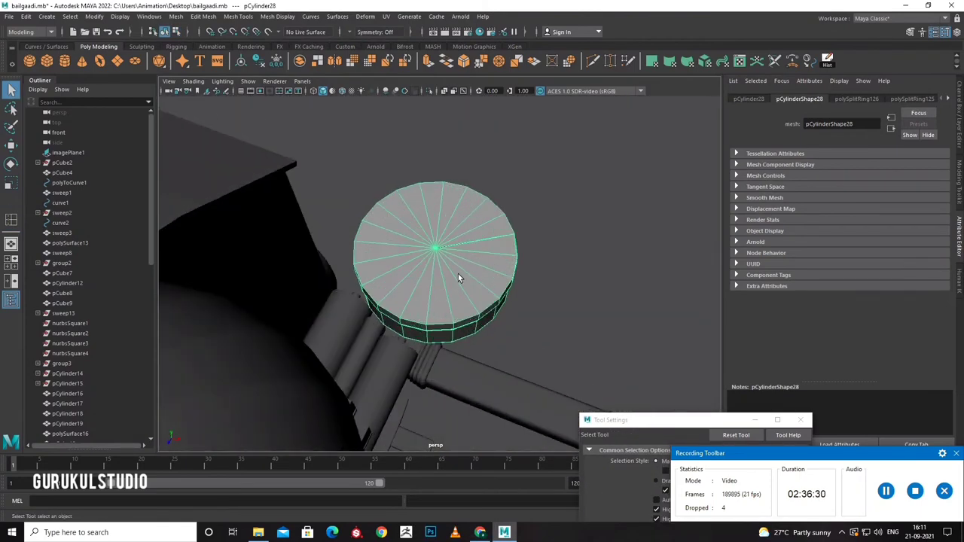
{"action": "left_click_drag", "start_coordinate": [457, 274], "coordinate": [436, 268], "text": "alt"}
{"action": "right_click_drag", "start_coordinate": [436, 269], "coordinate": [441, 277]}
Select five wedge faces of the top cap and delete them.
{"action": "left_click", "coordinate": [443, 257]}
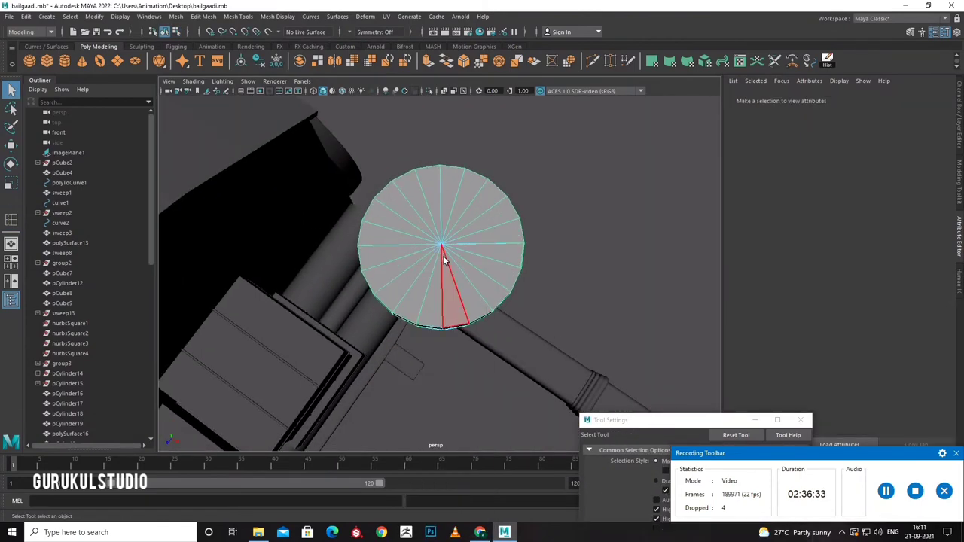
{"action": "left_click", "coordinate": [407, 264], "text": "shift"}
{"action": "left_click", "coordinate": [377, 226], "text": "shift"}
{"action": "left_click", "coordinate": [411, 197], "text": "shift"}
{"action": "left_click", "coordinate": [433, 216], "text": "shift"}
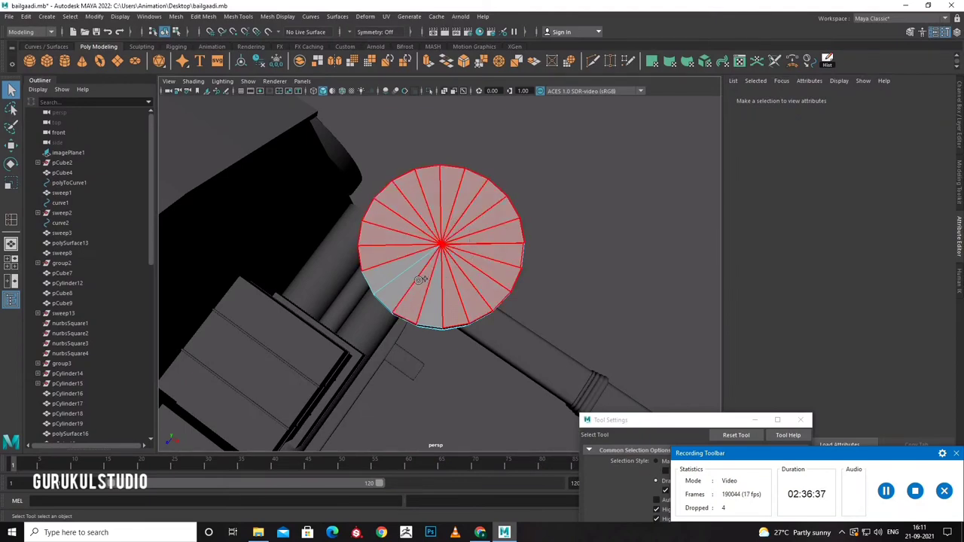
{"action": "key", "text": "Delete"}
Select the open cylinder's faces and extrude them.
{"action": "left_click_drag", "start_coordinate": [442, 280], "coordinate": [459, 210], "text": "alt"}
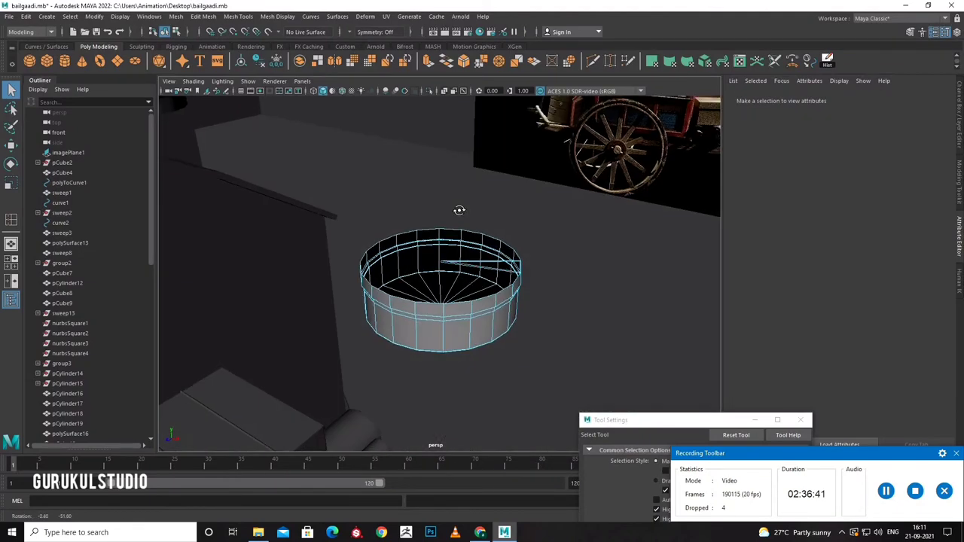
{"action": "right_click_drag", "start_coordinate": [473, 269], "coordinate": [517, 240]}
{"action": "mouse_move", "coordinate": [516, 240]}
{"action": "left_mouse_down", "text": "alt"}
{"action": "mouse_move", "coordinate": [490, 248]}
{"action": "mouse_move", "coordinate": [527, 243]}
{"action": "left_mouse_up", "text": "alt"}
{"action": "scroll", "coordinate": [503, 243], "scroll_direction": "up", "scroll_amount": 3}
{"action": "left_click", "coordinate": [520, 275]}
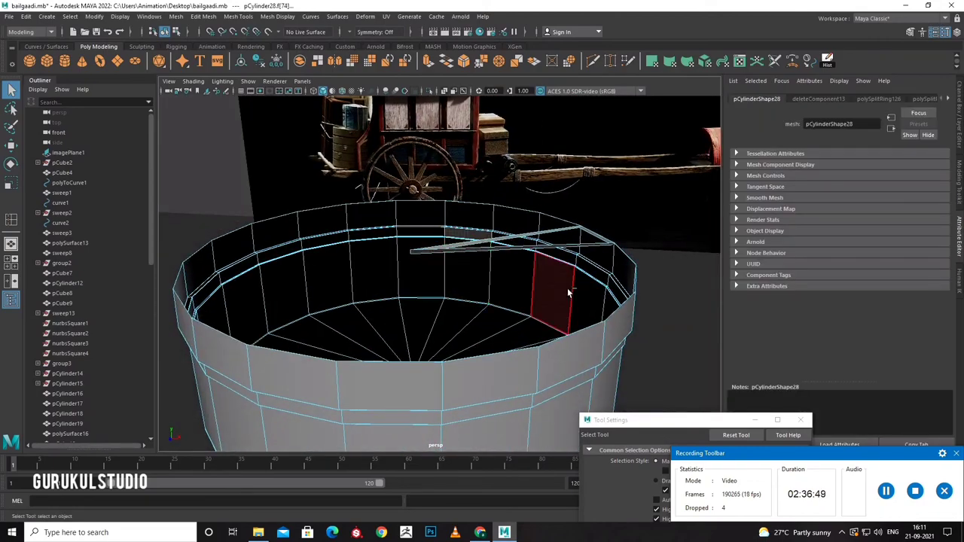
{"action": "left_click", "coordinate": [466, 276]}
{"action": "left_click", "coordinate": [514, 280]}
{"action": "mouse_move", "coordinate": [514, 280]}
{"action": "left_mouse_down", "text": "alt"}
{"action": "mouse_move", "coordinate": [402, 289]}
{"action": "mouse_move", "coordinate": [517, 283]}
{"action": "left_mouse_up", "text": "alt"}
{"action": "scroll", "coordinate": [516, 283], "scroll_direction": "down", "scroll_amount": 4}
{"action": "right_click_drag", "start_coordinate": [538, 295], "coordinate": [576, 240]}
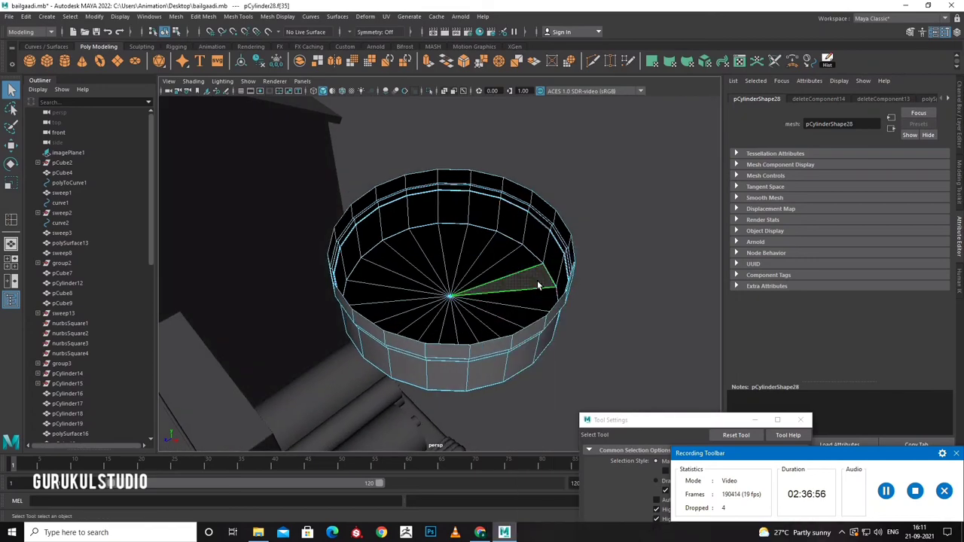
{"action": "key", "text": "ctrl+e"}
Delete the extruded faces, then undo the deletion.
{"action": "left_click_drag", "start_coordinate": [502, 308], "coordinate": [525, 279], "text": "alt"}
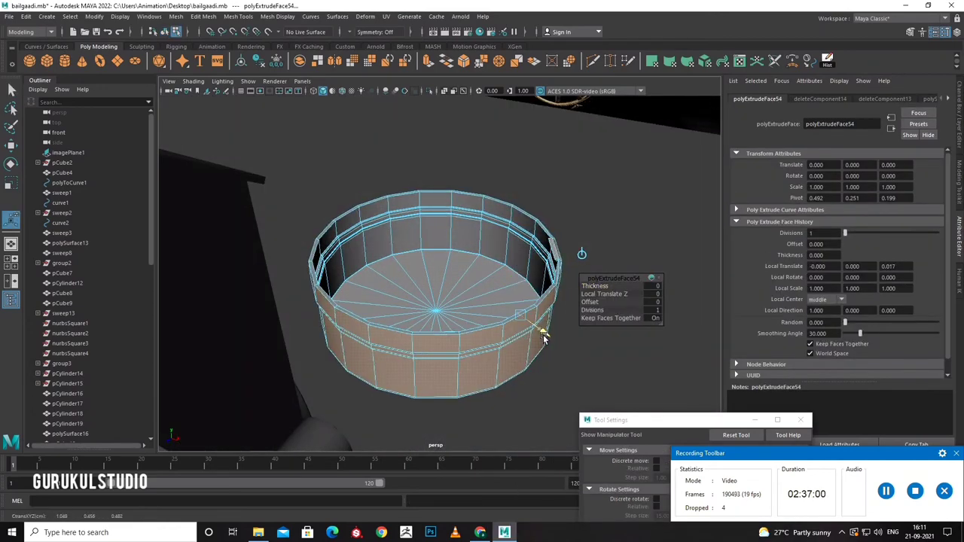
{"action": "mouse_move", "coordinate": [543, 338]}
{"action": "left_mouse_down", "text": "alt"}
{"action": "mouse_move", "coordinate": [527, 301]}
{"action": "mouse_move", "coordinate": [536, 219]}
{"action": "left_mouse_up", "text": "alt"}
{"action": "scroll", "coordinate": [527, 301], "scroll_direction": "up", "scroll_amount": 5}
{"action": "key", "text": "super"}
{"action": "key", "text": "Escape"}
{"action": "key", "text": "Delete"}
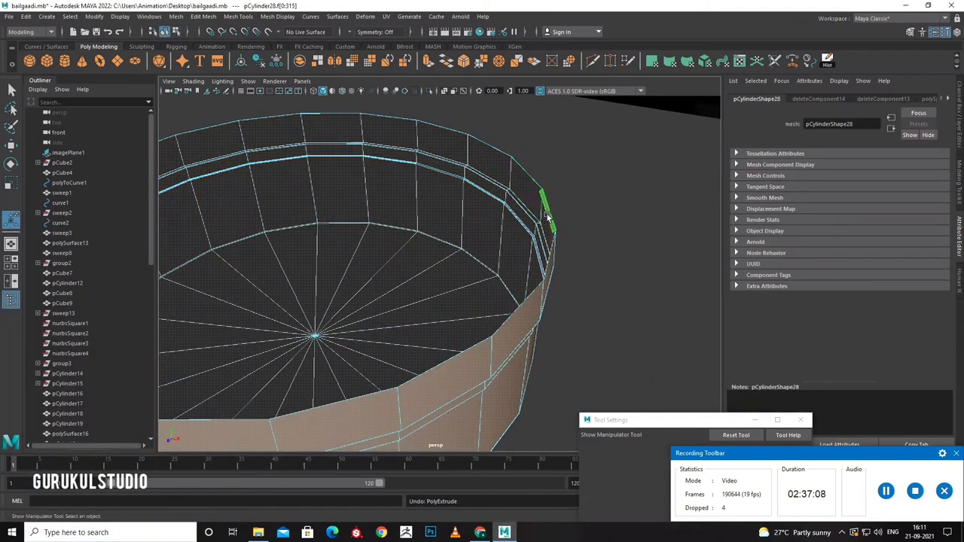
{"action": "key", "text": "ctrl+z"}
{"action": "key", "text": "ctrl+z"}
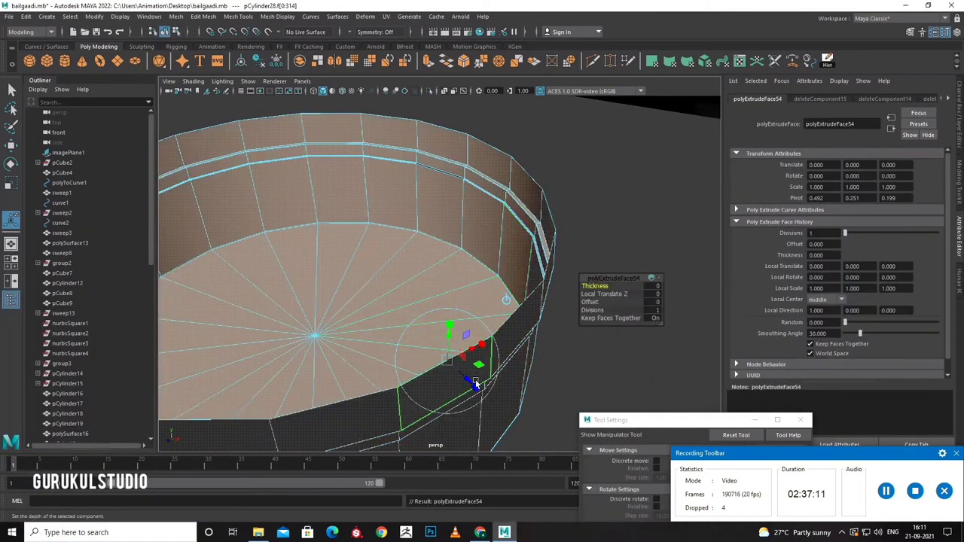
Select a rim face, then return the tub to object selection and frame it.
{"action": "left_click", "coordinate": [474, 377]}
{"action": "mouse_move", "coordinate": [474, 377]}
{"action": "left_mouse_down", "text": "alt"}
{"action": "mouse_move", "coordinate": [474, 314]}
{"action": "mouse_move", "coordinate": [485, 299]}
{"action": "mouse_move", "coordinate": [457, 265]}
{"action": "left_mouse_up", "text": "alt"}
{"action": "right_click_drag", "start_coordinate": [456, 265], "coordinate": [497, 256], "text": "shift"}
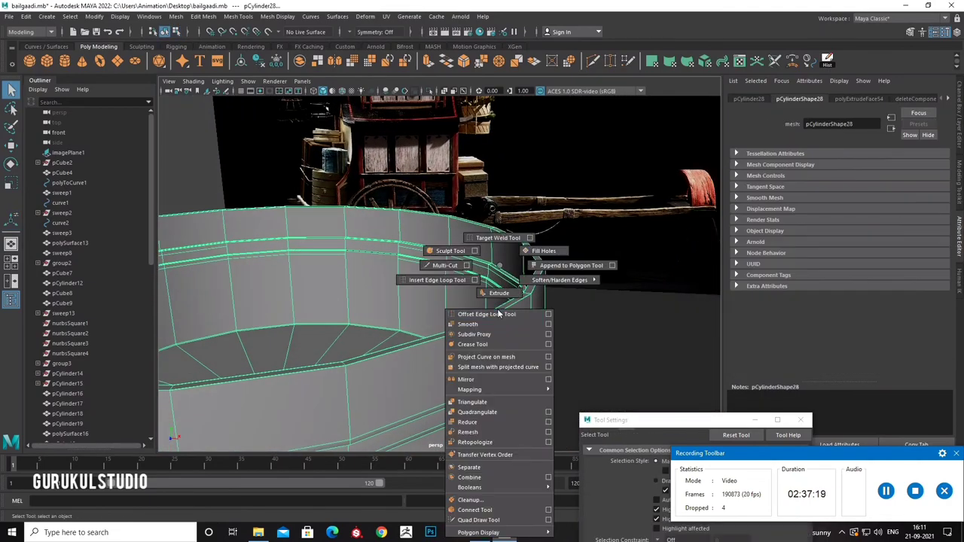
{"action": "mouse_move", "coordinate": [497, 256]}
{"action": "left_mouse_down", "text": "alt"}
{"action": "mouse_move", "coordinate": [522, 314]}
{"action": "mouse_move", "coordinate": [501, 315]}
{"action": "left_mouse_up", "text": "alt"}
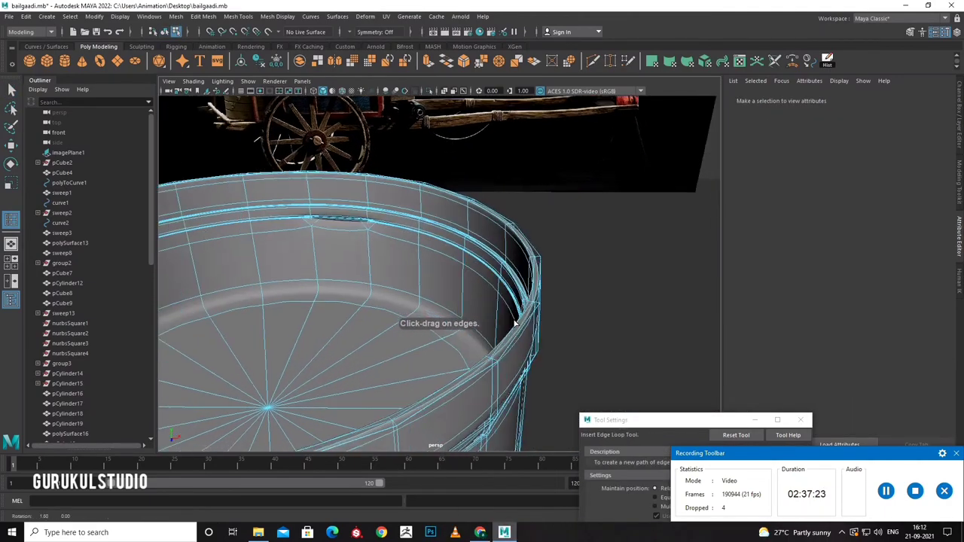
{"action": "key", "text": "q"}
{"action": "right_click_drag", "start_coordinate": [501, 255], "coordinate": [538, 247]}
{"action": "key", "text": "f"}
{"action": "mouse_move", "coordinate": [538, 247]}
{"action": "left_mouse_down", "text": "alt"}
{"action": "mouse_move", "coordinate": [490, 286]}
{"action": "mouse_move", "coordinate": [459, 294]}
{"action": "left_mouse_up", "text": "alt"}
{"action": "left_click_drag", "start_coordinate": [461, 298], "coordinate": [506, 358], "text": "alt"}
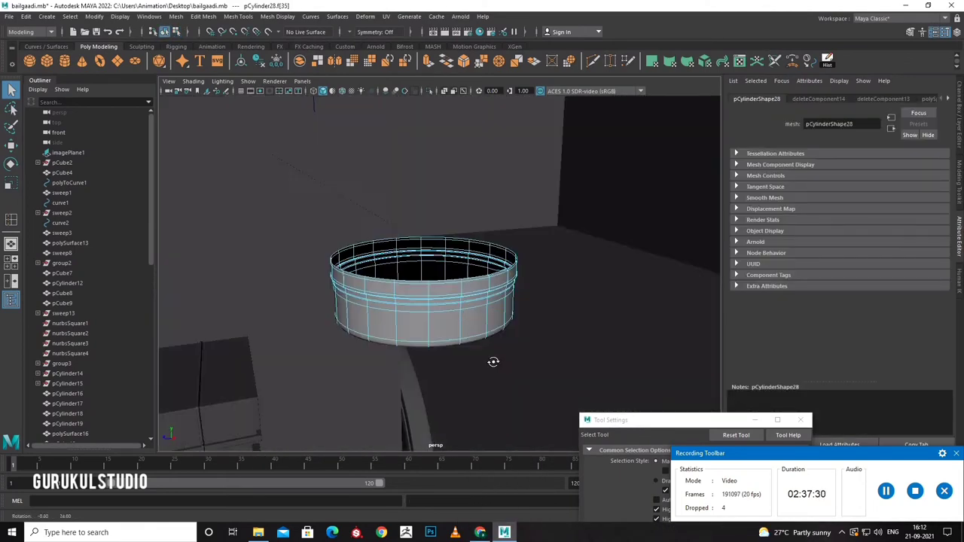
Delete the top faces and extrude the open rim edges, Local Translate Z -0.022.
{"action": "key", "text": "ctrl+z"}
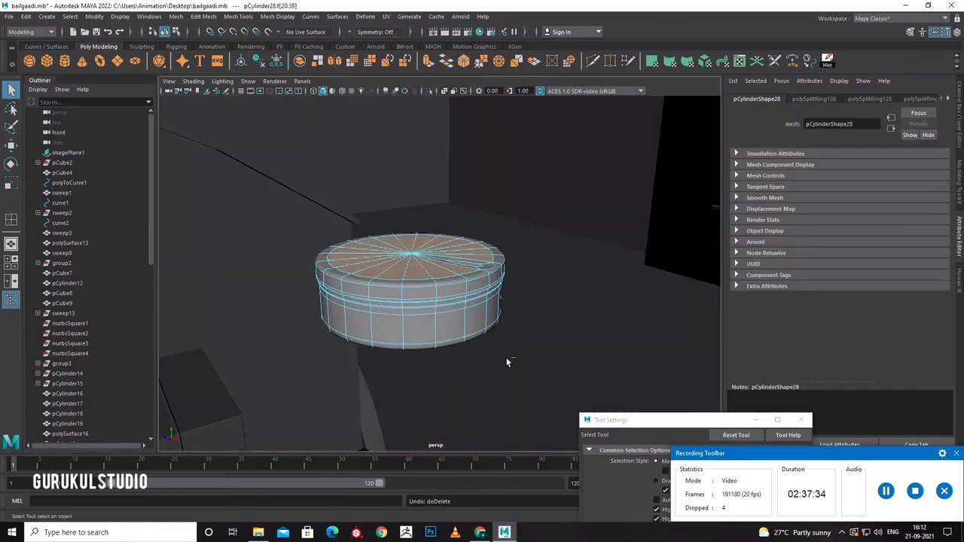
{"action": "left_click_drag", "start_coordinate": [506, 362], "coordinate": [482, 281], "text": "alt"}
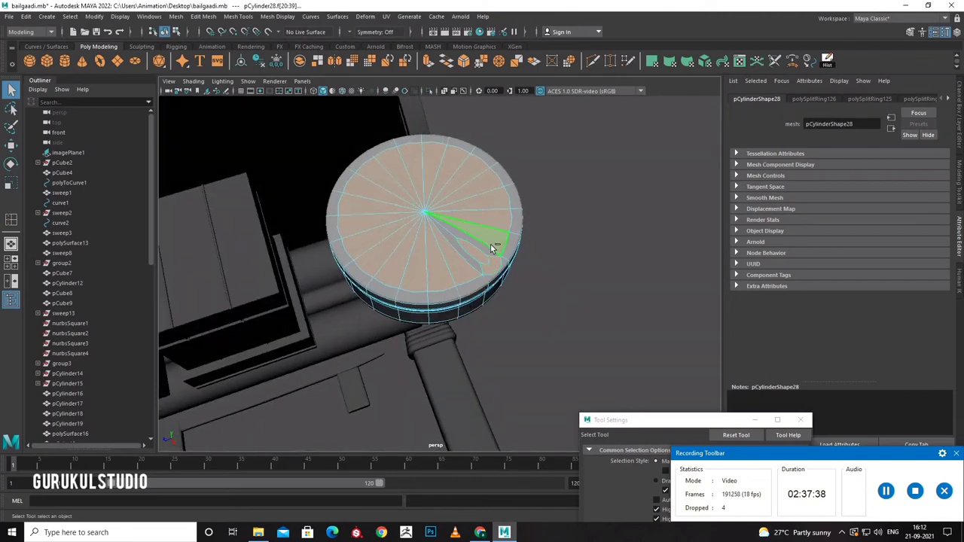
{"action": "key", "text": "Delete"}
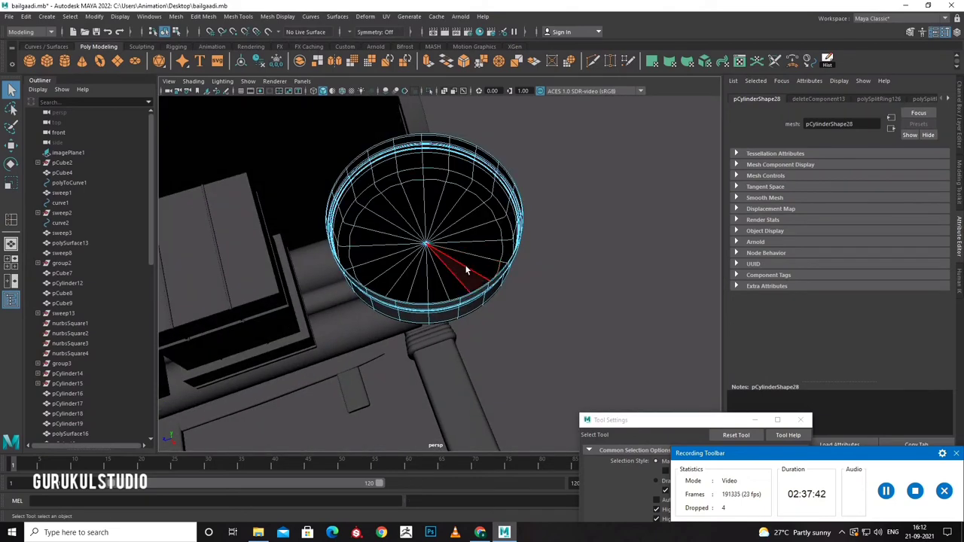
{"action": "right_click_drag", "start_coordinate": [466, 269], "coordinate": [489, 258]}
{"action": "mouse_move", "coordinate": [489, 259]}
{"action": "left_mouse_down", "text": "alt"}
{"action": "mouse_move", "coordinate": [515, 226]}
{"action": "mouse_move", "coordinate": [482, 292]}
{"action": "left_mouse_up", "text": "alt"}
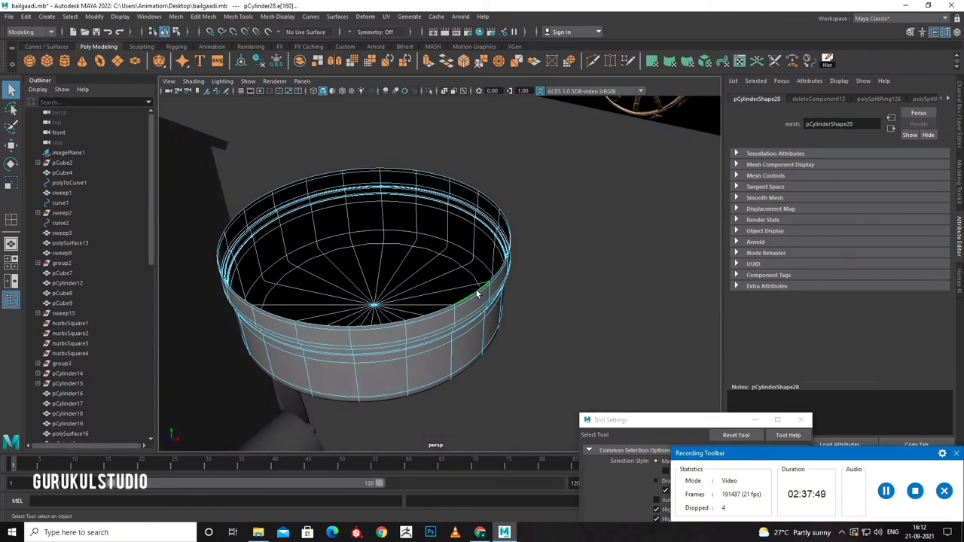
{"action": "key", "text": "ctrl+e"}
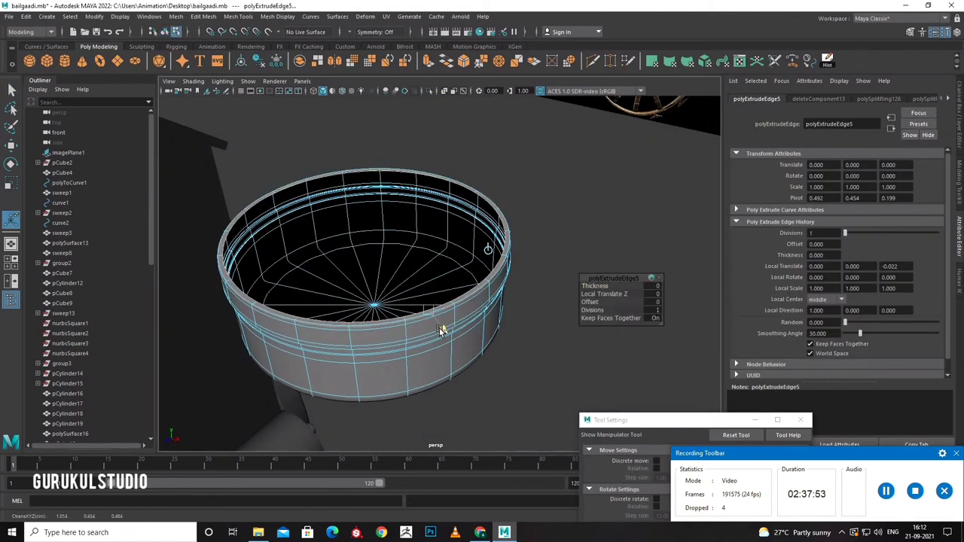
Extrude the rim edges repeatedly to build a thick inward-folded rim.
{"action": "key", "text": "ctrl+e"}
{"action": "mouse_move", "coordinate": [439, 329]}
{"action": "left_mouse_down", "text": "alt"}
{"action": "mouse_move", "coordinate": [446, 315]}
{"action": "mouse_move", "coordinate": [430, 302]}
{"action": "mouse_move", "coordinate": [443, 302]}
{"action": "mouse_move", "coordinate": [443, 353]}
{"action": "left_mouse_up", "text": "alt"}
{"action": "key", "text": "ctrl+e"}
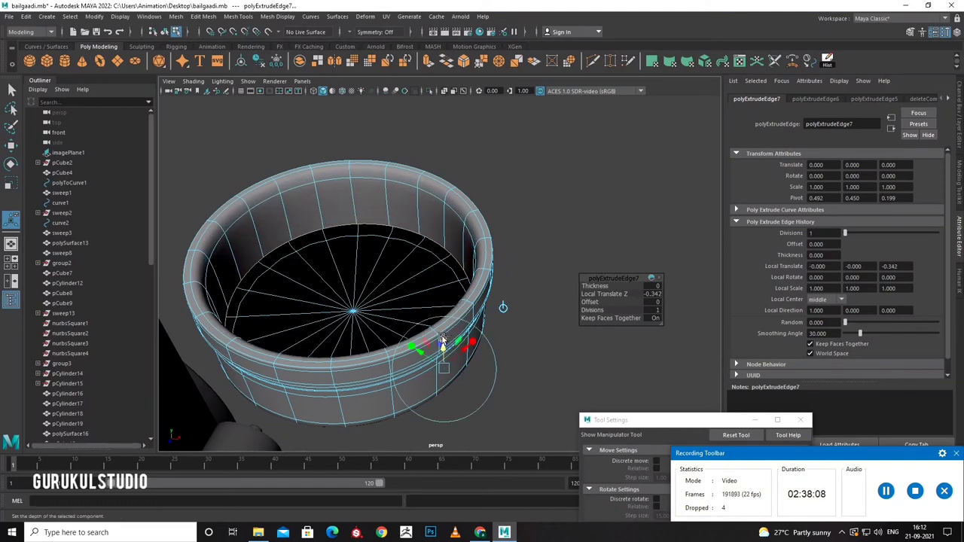
{"action": "key", "text": "ctrl+e"}
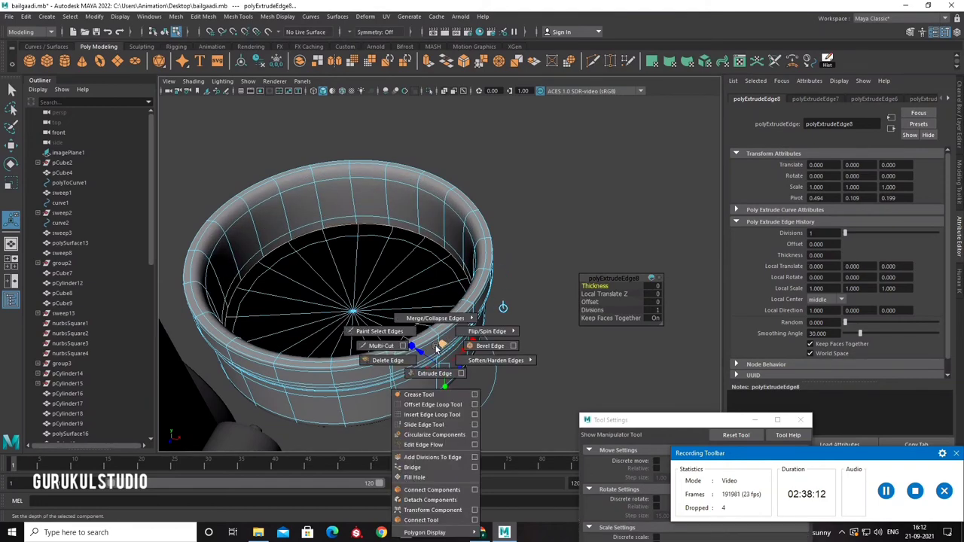
{"action": "right_click_drag", "start_coordinate": [435, 348], "coordinate": [421, 345], "text": "shift"}
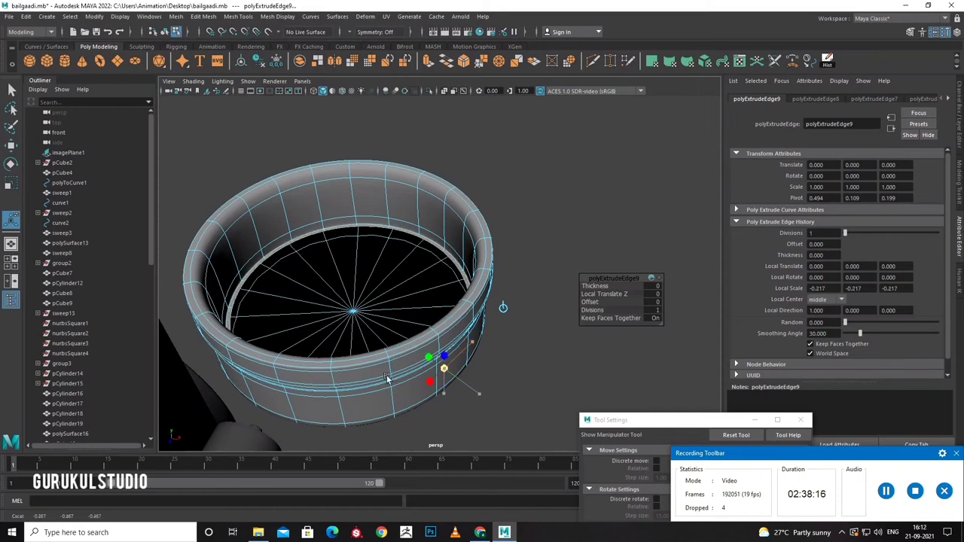
{"action": "key", "text": "ctrl+e"}
Scale the inner edge ring toward the centre and merge its edges to close the floor.
{"action": "key", "text": "r"}
{"action": "left_click_drag", "start_coordinate": [350, 315], "coordinate": [280, 318]}
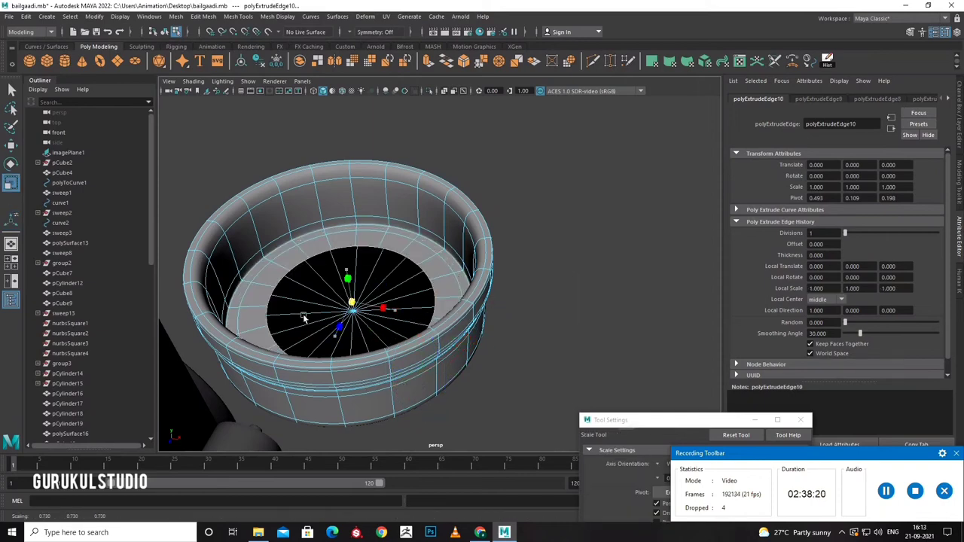
{"action": "key", "text": "ctrl+e"}
{"action": "mouse_move", "coordinate": [351, 291]}
{"action": "right_mouse_down", "text": "shift"}
{"action": "mouse_move", "coordinate": [350, 263]}
{"action": "mouse_move", "coordinate": [473, 301]}
{"action": "right_mouse_up", "text": "shift"}
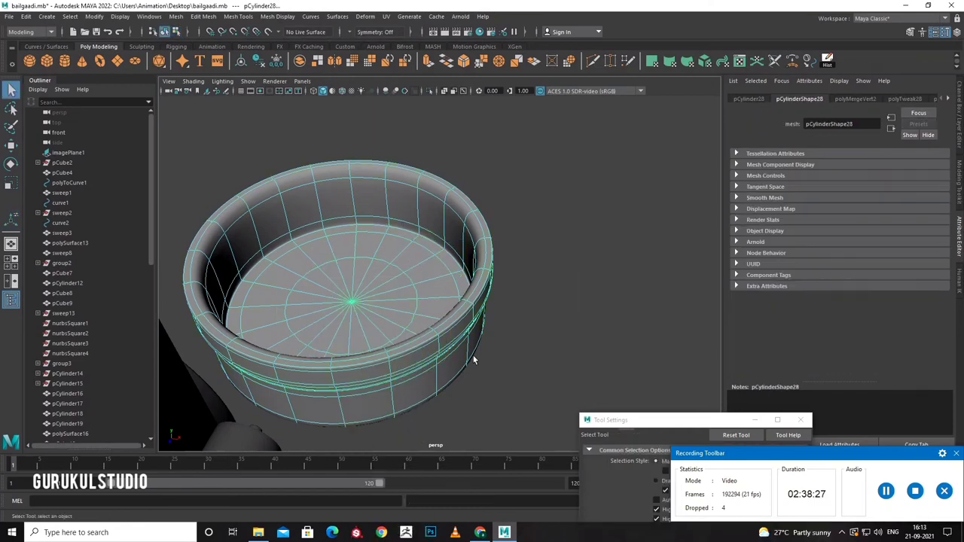
{"action": "scroll", "coordinate": [475, 345], "scroll_direction": "down", "scroll_amount": 5}
Orbit to view the tub on the cart and select the tub in Object Mode.
{"action": "left_click", "coordinate": [476, 346]}
{"action": "left_click_drag", "start_coordinate": [476, 345], "coordinate": [450, 366], "text": "alt"}
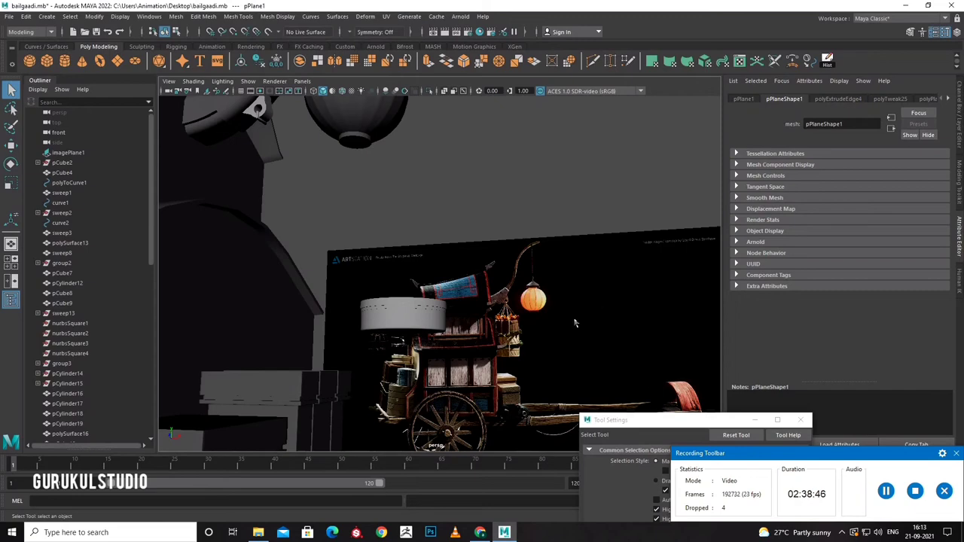
{"action": "left_click_drag", "start_coordinate": [646, 380], "coordinate": [411, 365], "text": "alt"}
{"action": "left_click", "coordinate": [411, 365]}
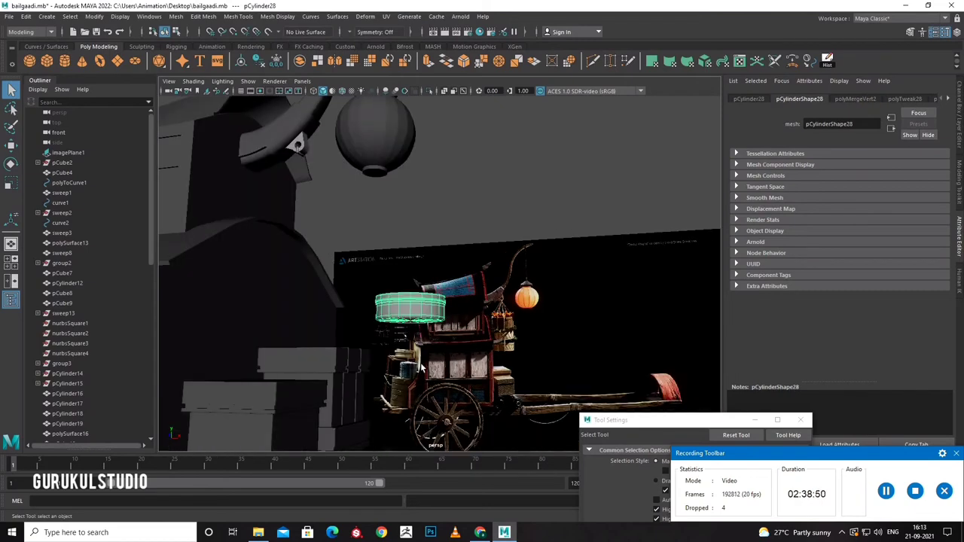
{"action": "scroll", "coordinate": [516, 357], "scroll_direction": "up", "scroll_amount": 3}
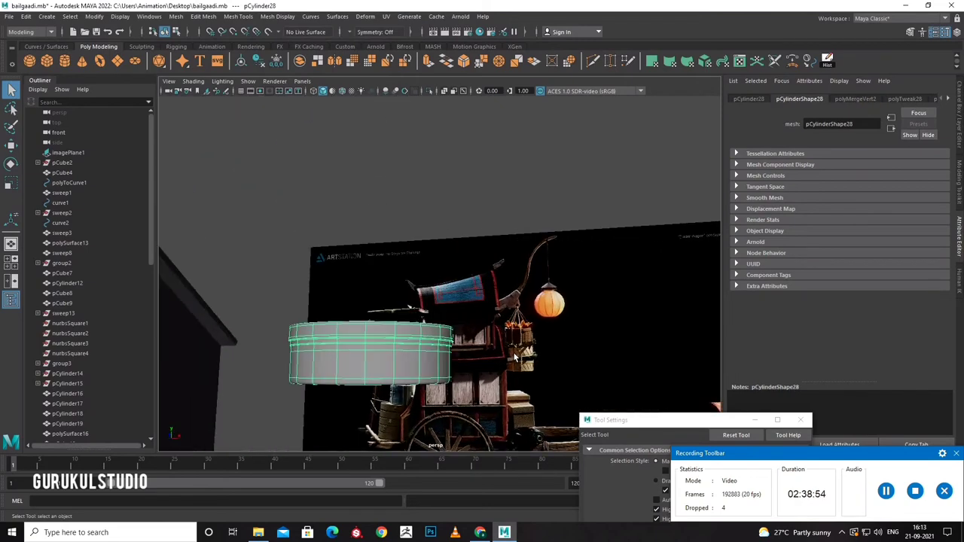
Slide pCylinder30 left toward the basket and move a duplicate up onto it.
{"action": "key", "text": "space"}
{"action": "key", "text": "space"}
{"action": "scroll", "coordinate": [483, 308], "scroll_direction": "up", "scroll_amount": 3}
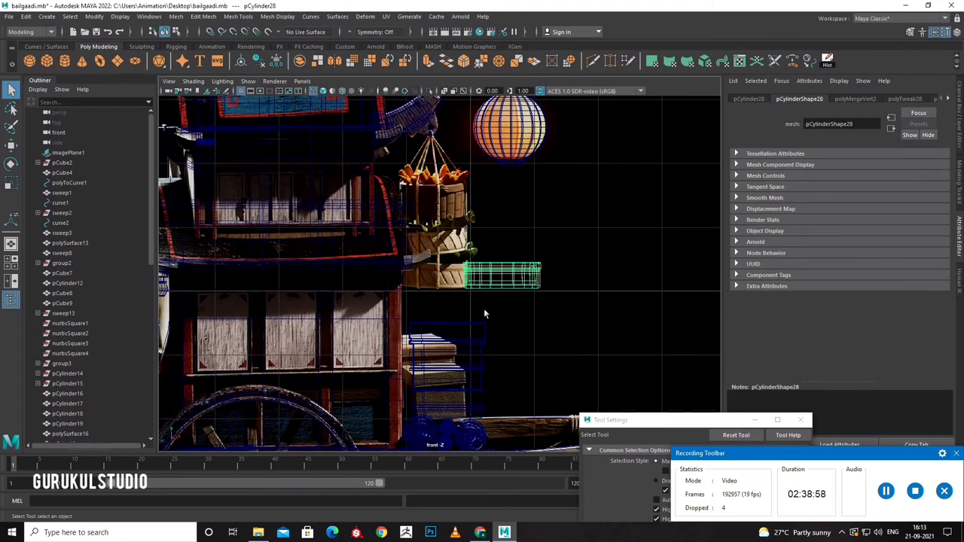
{"action": "key", "text": "w"}
{"action": "left_click_drag", "start_coordinate": [548, 280], "coordinate": [488, 282]}
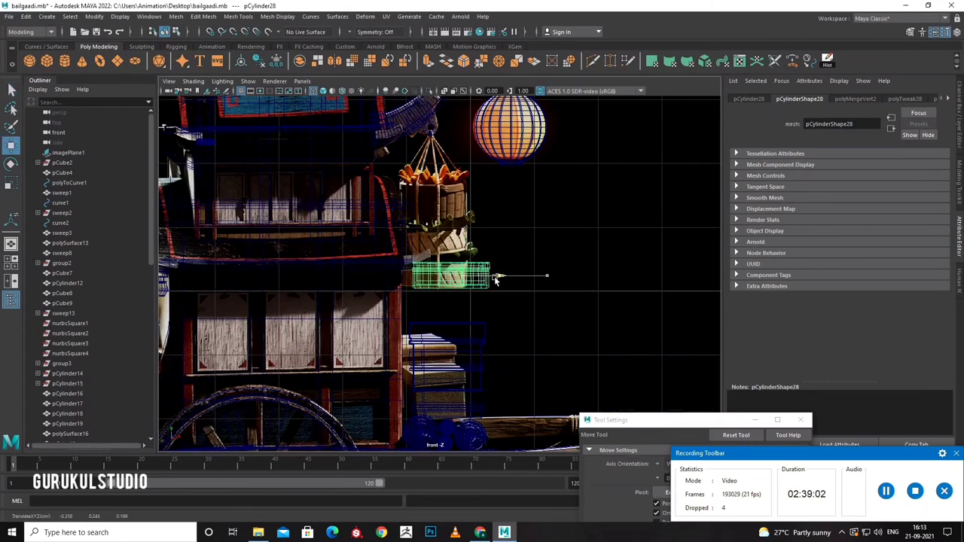
{"action": "key", "text": "ctrl+d"}
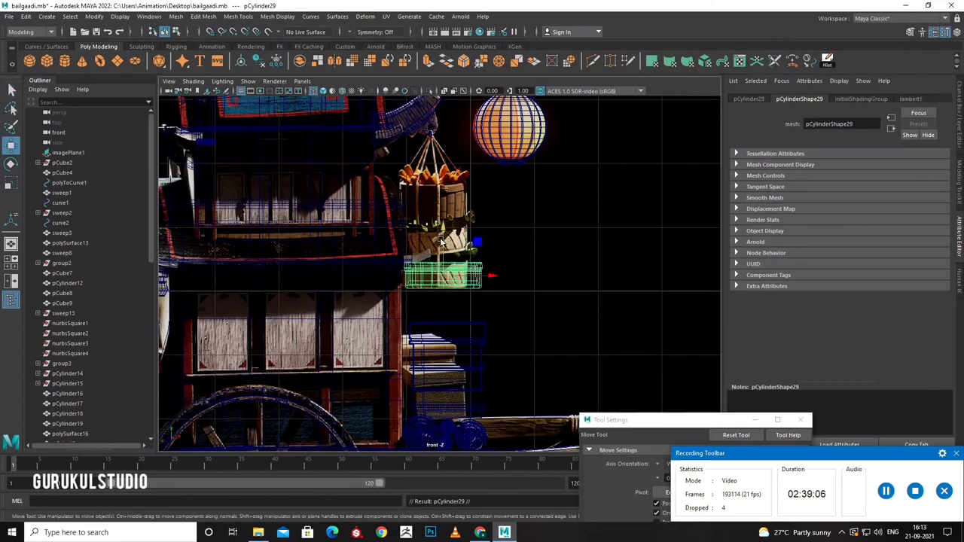
{"action": "mouse_move", "coordinate": [443, 241]}
{"action": "left_mouse_down"}
{"action": "mouse_move", "coordinate": [445, 208]}
{"action": "mouse_move", "coordinate": [460, 210]}
{"action": "mouse_move", "coordinate": [433, 156]}
{"action": "left_mouse_up"}
Rotate the tilted cylinder copy back upright.
{"action": "key", "text": "e"}
{"action": "key", "text": "ctrl+d"}
{"action": "key", "text": "w"}
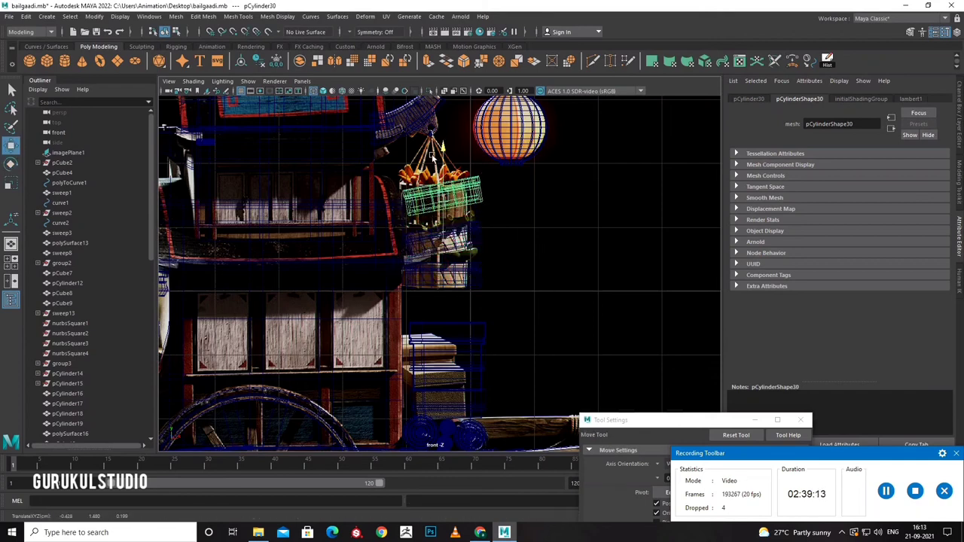
{"action": "key", "text": "e"}
{"action": "left_click_drag", "start_coordinate": [473, 188], "coordinate": [463, 197]}
{"action": "key", "text": "r"}
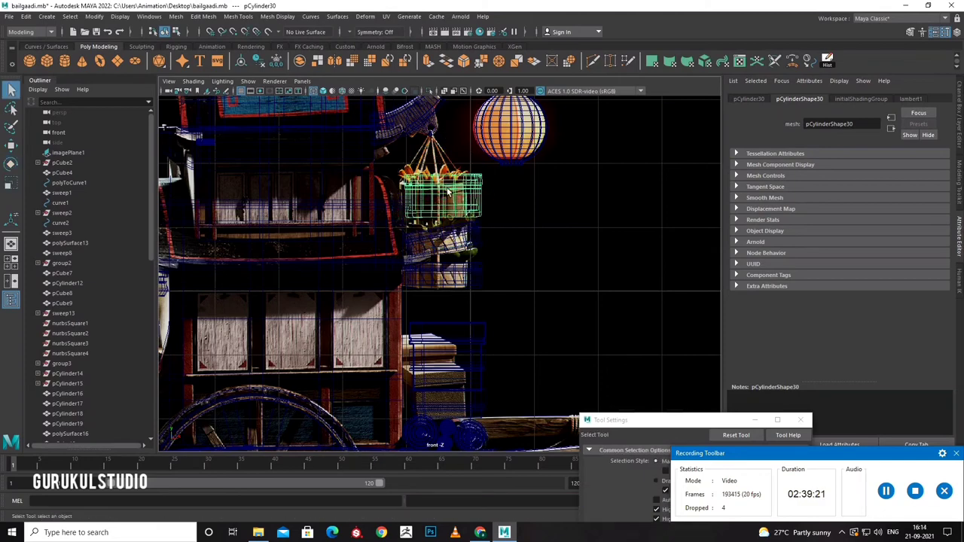
{"action": "key", "text": "w"}
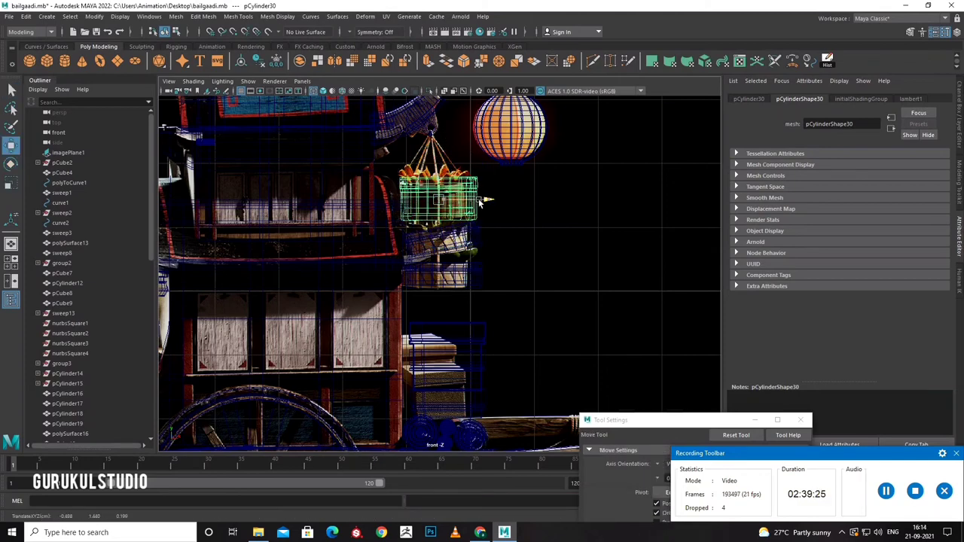
Duplicate the lower ring cylinder and place the copy between the other two rings.
{"action": "key", "text": "space"}
{"action": "key", "text": "space"}
{"action": "left_click_drag", "start_coordinate": [525, 164], "coordinate": [397, 311], "text": "alt"}
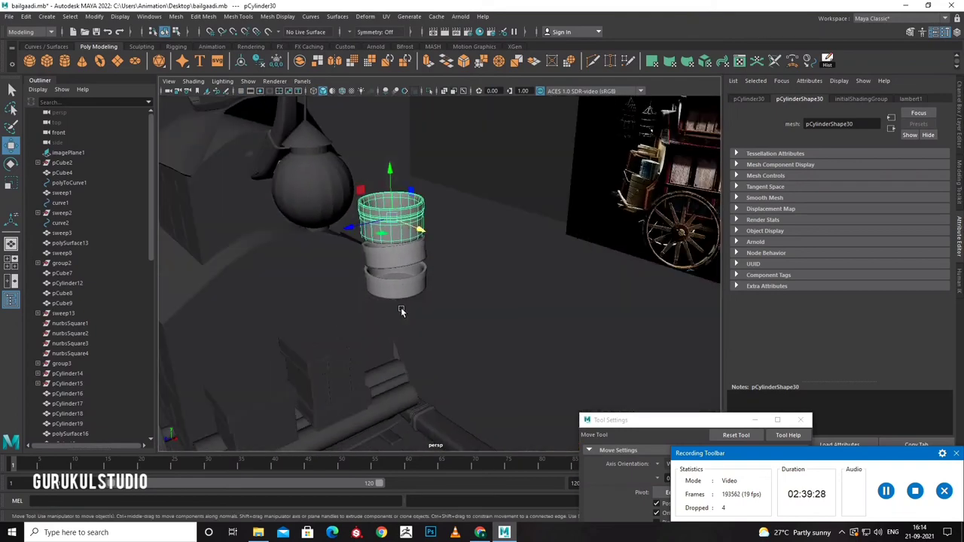
{"action": "left_click", "coordinate": [413, 268], "text": "shift"}
{"action": "key", "text": "ctrl+d"}
{"action": "left_click_drag", "start_coordinate": [393, 249], "coordinate": [393, 222]}
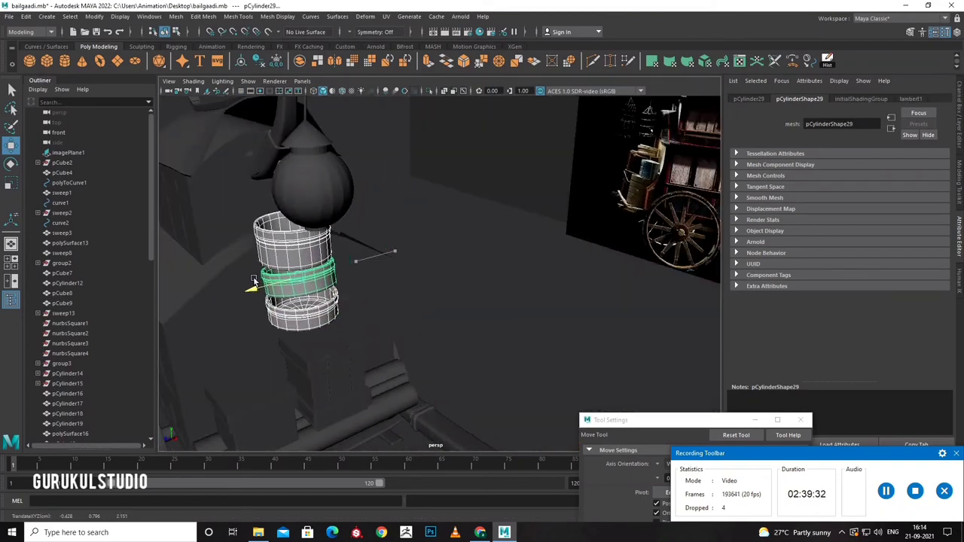
{"action": "mouse_move", "coordinate": [407, 256]}
{"action": "left_mouse_down", "text": "alt"}
{"action": "mouse_move", "coordinate": [333, 285]}
{"action": "mouse_move", "coordinate": [298, 260]}
{"action": "left_mouse_up", "text": "alt"}
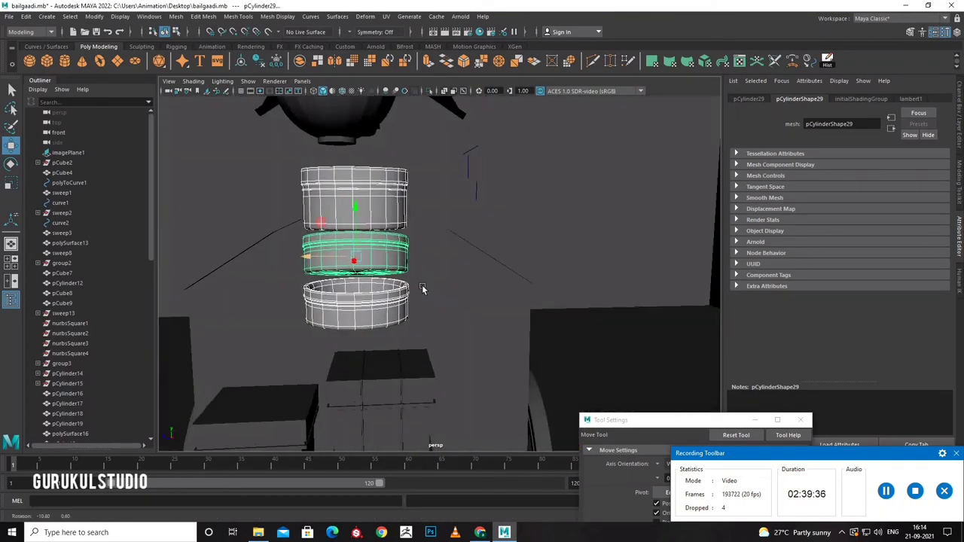
Maximize the front view with the reference image plane selected and zoom in.
{"action": "key", "text": "space"}
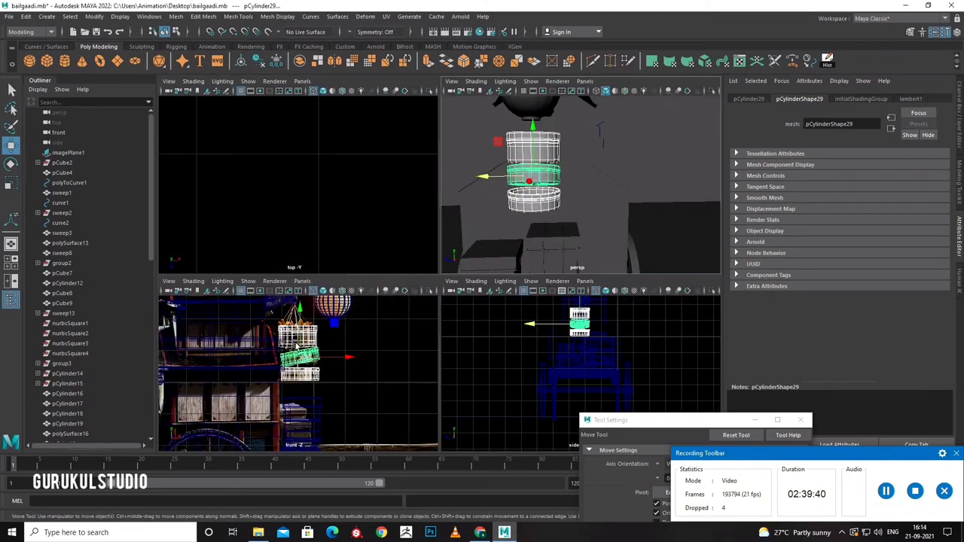
{"action": "key", "text": "space"}
{"action": "left_click", "coordinate": [568, 324]}
{"action": "scroll", "coordinate": [568, 324], "scroll_direction": "down", "scroll_amount": 5}
{"action": "scroll", "coordinate": [461, 218], "scroll_direction": "up", "scroll_amount": 4}
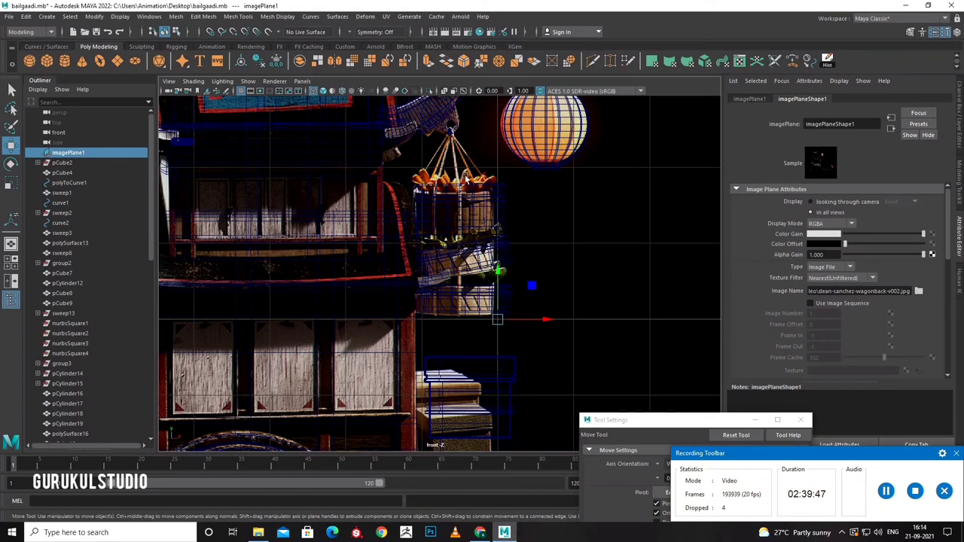
{"action": "scroll", "coordinate": [466, 177], "scroll_direction": "up", "scroll_amount": 2}
{"action": "scroll", "coordinate": [466, 177], "scroll_direction": "up", "scroll_amount": 2}
Draw an EP curve down the basket edge, from the top to the basket bottom.
{"action": "left_click", "coordinate": [46, 46]}
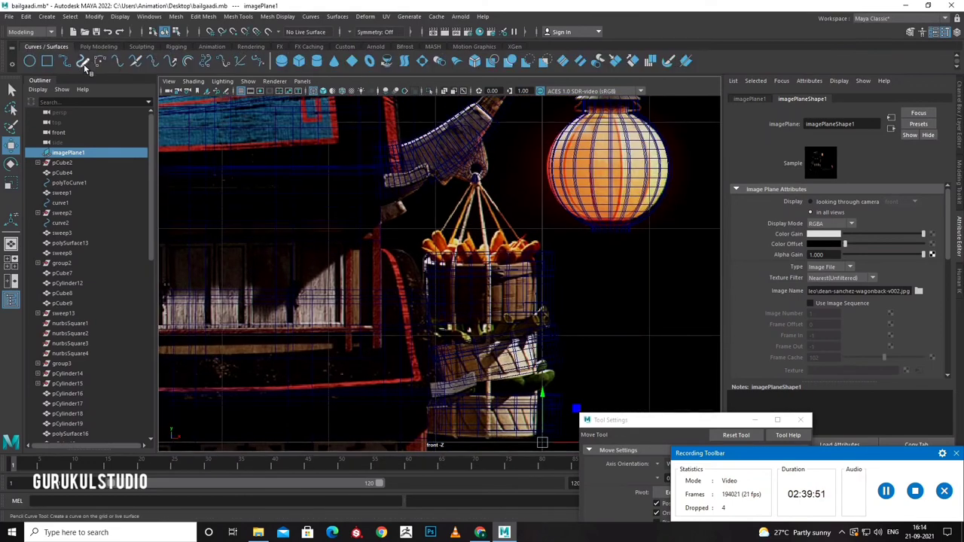
{"action": "left_click", "coordinate": [64, 61]}
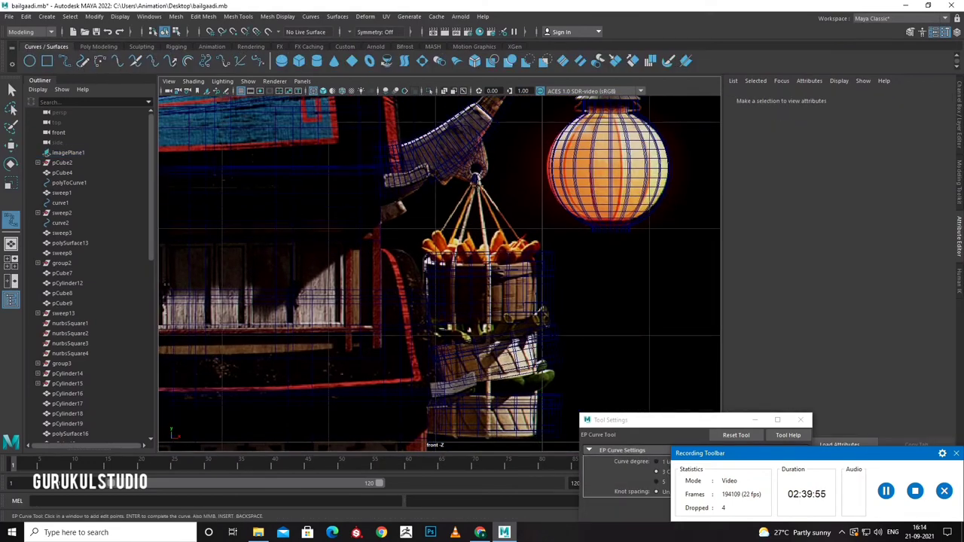
{"action": "left_click", "coordinate": [482, 184]}
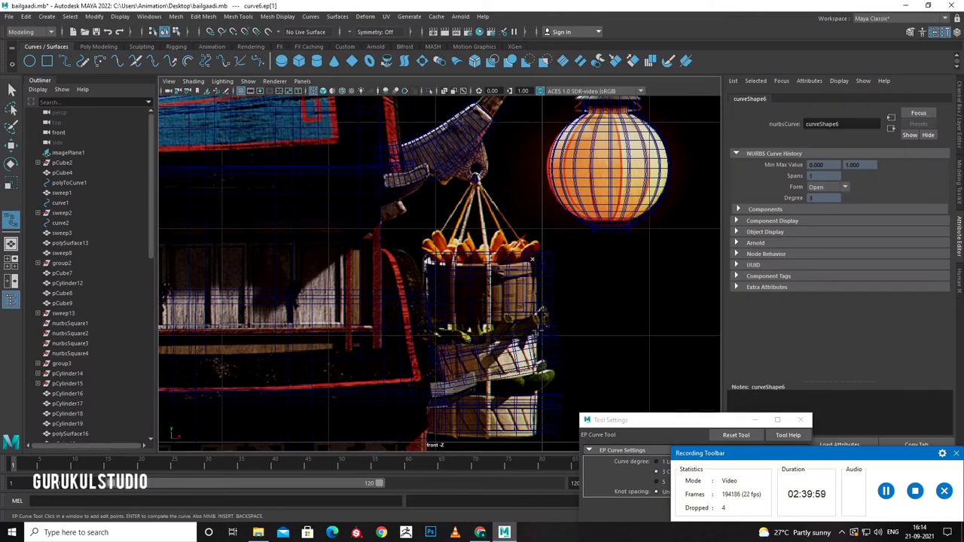
{"action": "middle_click_drag", "start_coordinate": [541, 405], "coordinate": [549, 334], "text": "alt"}
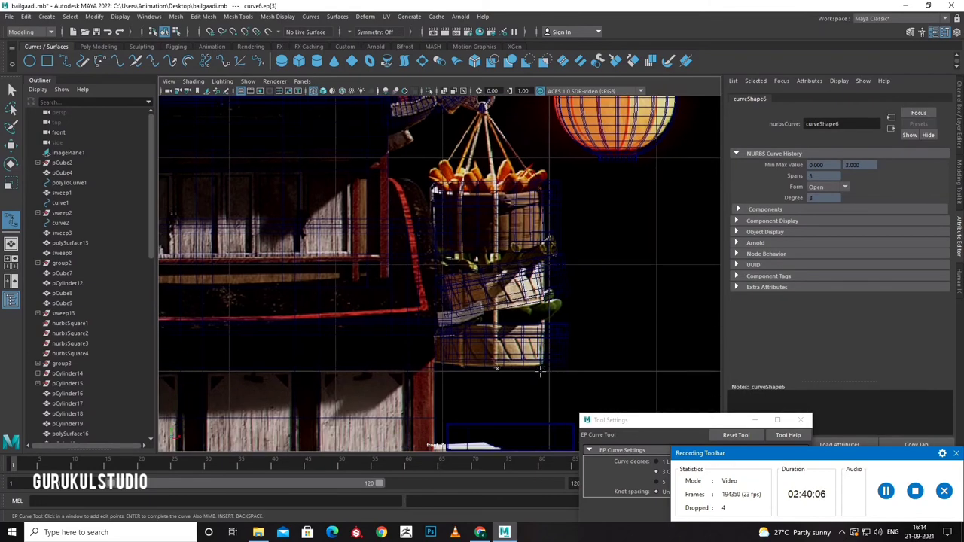
{"action": "key", "text": "backslash"}
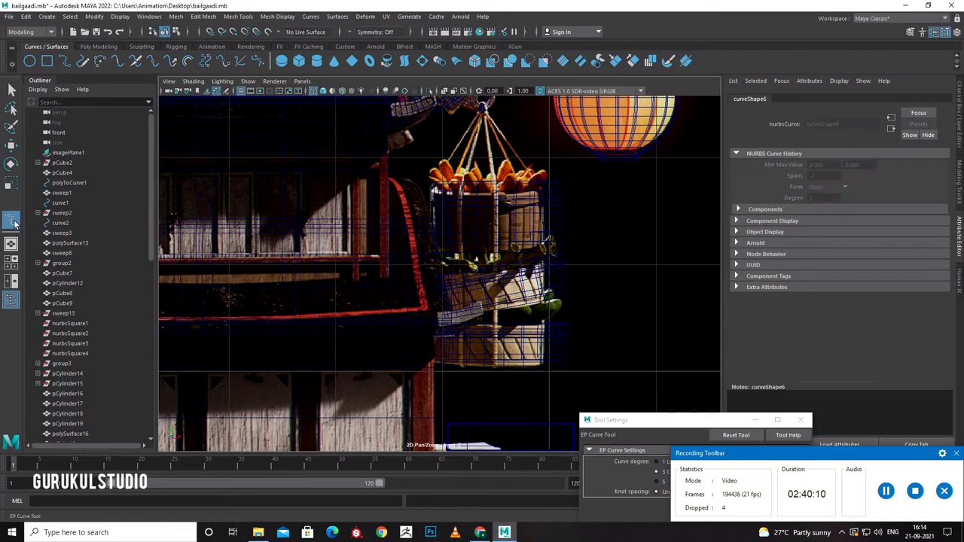
{"action": "left_click", "coordinate": [800, 419]}
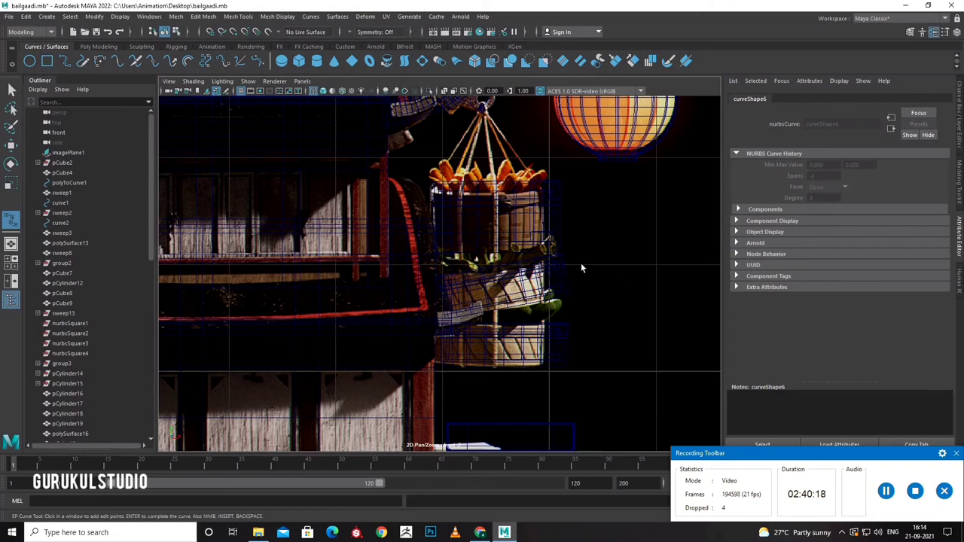
{"action": "scroll", "coordinate": [558, 280], "scroll_direction": "up", "scroll_amount": 2}
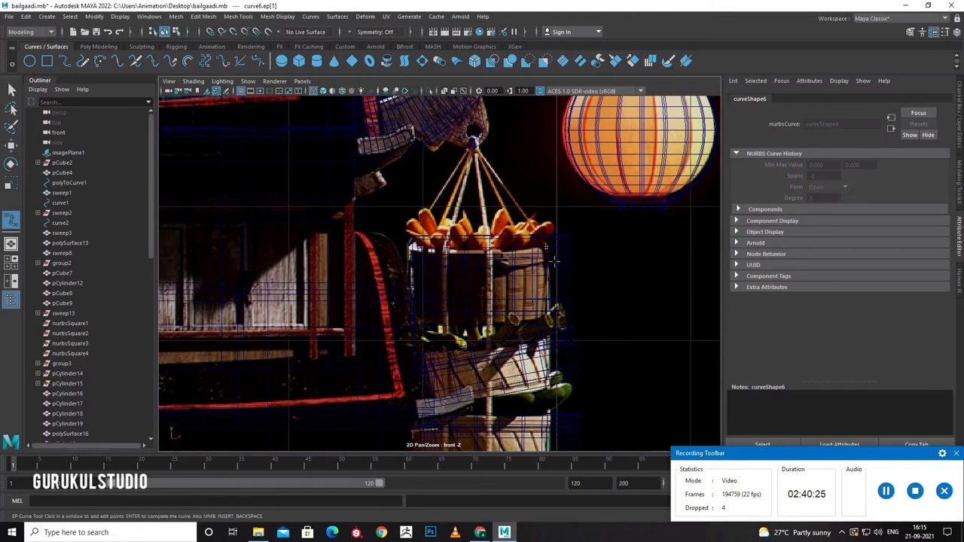
{"action": "middle_click_drag", "start_coordinate": [553, 260], "coordinate": [551, 242], "text": "alt"}
{"action": "left_click", "coordinate": [546, 285]}
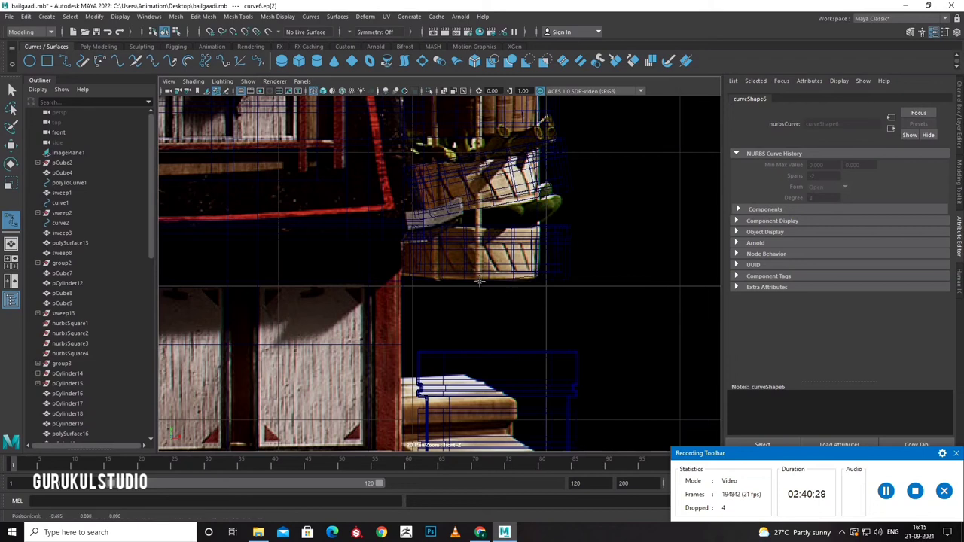
Finish curve6, check its control vertices, and return it to Object Mode.
{"action": "key", "text": "w"}
{"action": "right_click", "coordinate": [508, 264]}
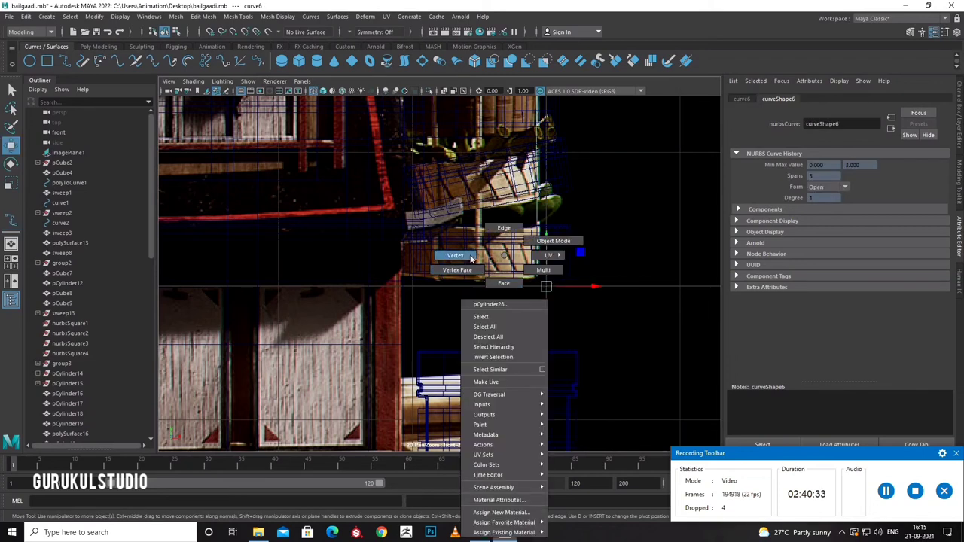
{"action": "right_click", "coordinate": [535, 209]}
{"action": "left_click", "coordinate": [475, 208]}
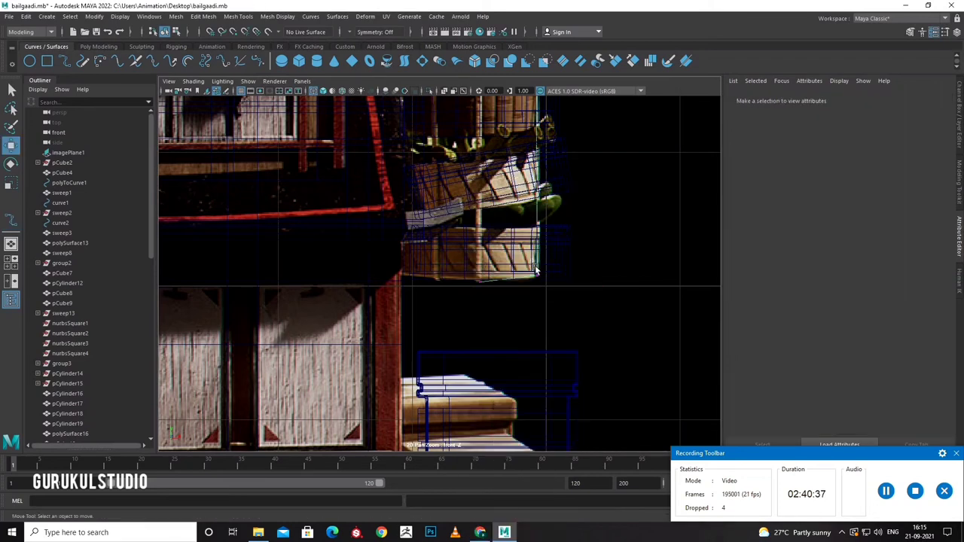
{"action": "left_click", "coordinate": [540, 242]}
{"action": "right_click", "coordinate": [540, 244]}
{"action": "left_click", "coordinate": [581, 225]}
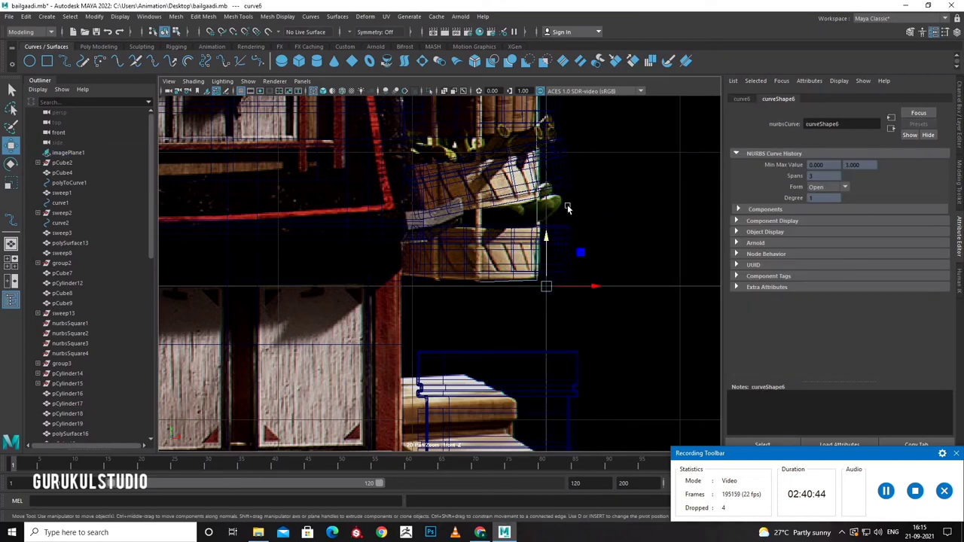
Sweep a mesh along curve6 with Scale Profile 0.01.
{"action": "left_click", "coordinate": [100, 47]}
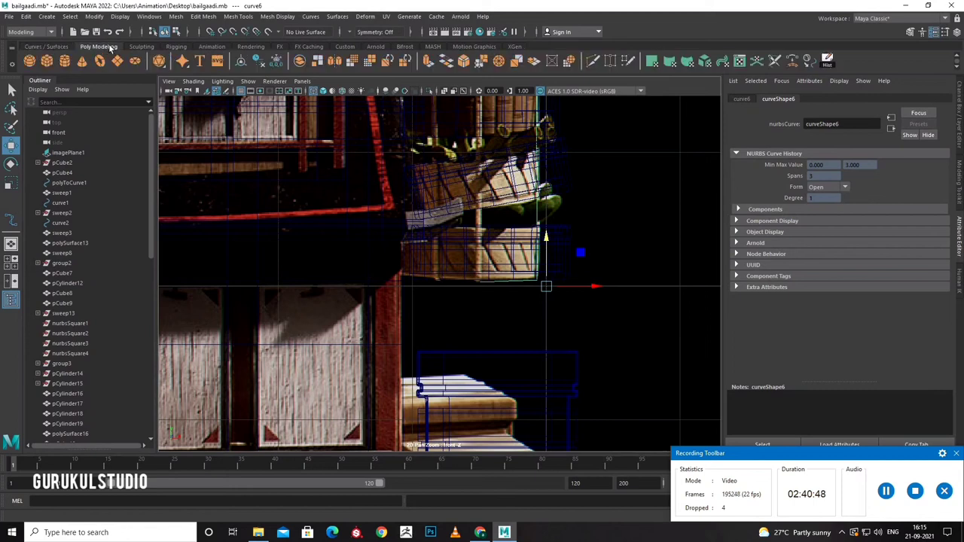
{"action": "left_click", "coordinate": [891, 128]}
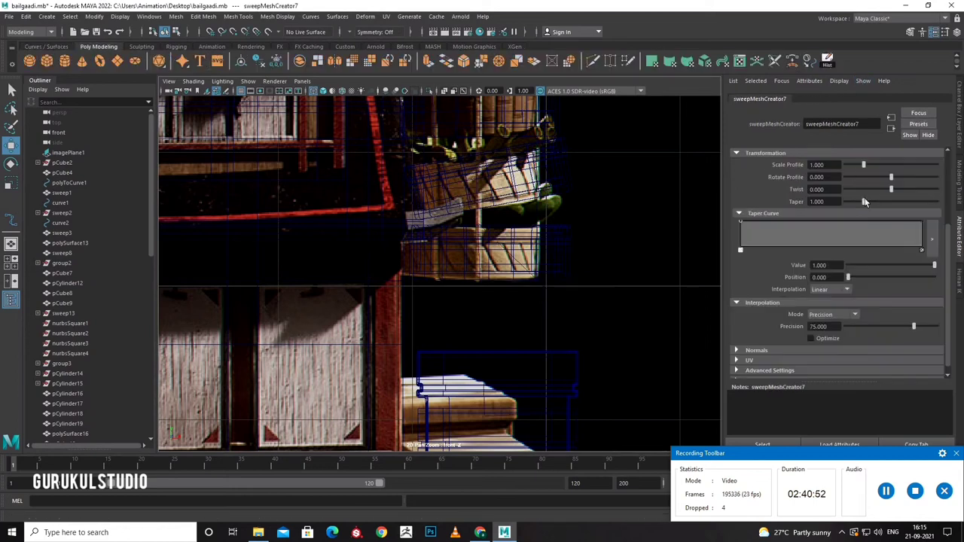
{"action": "type", "text": "0.01"}
{"action": "key", "text": "Return"}
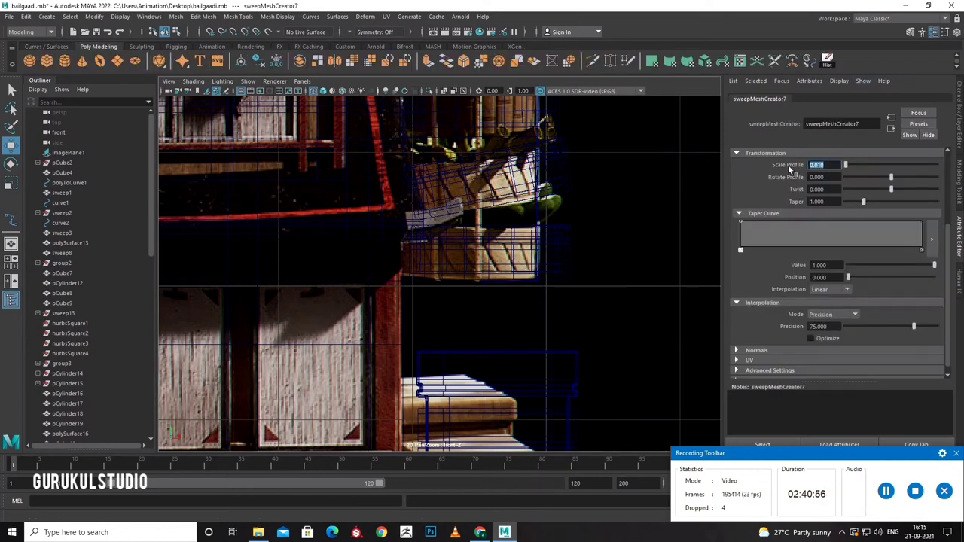
Select the swept rod mesh and bring it into view in perspective.
{"action": "right_click", "coordinate": [560, 210]}
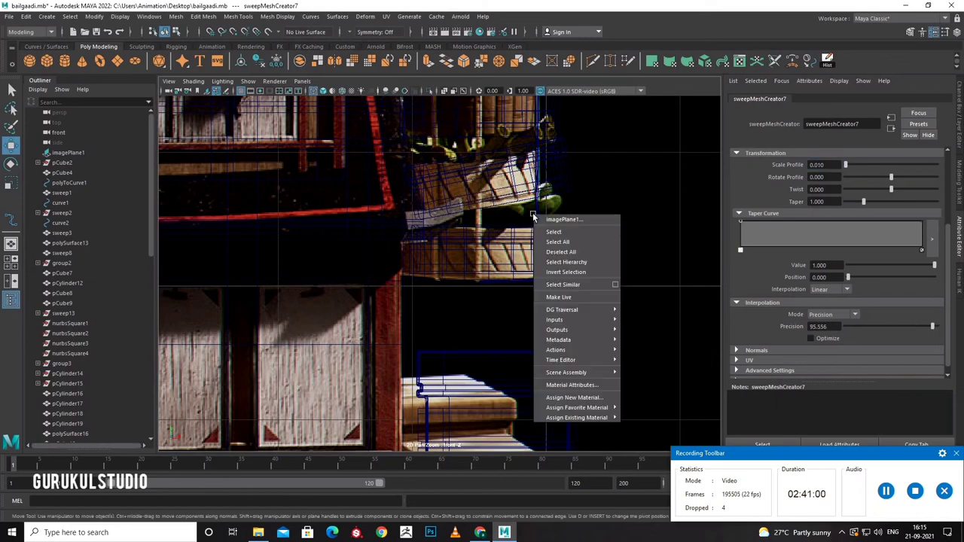
{"action": "right_click", "coordinate": [560, 210]}
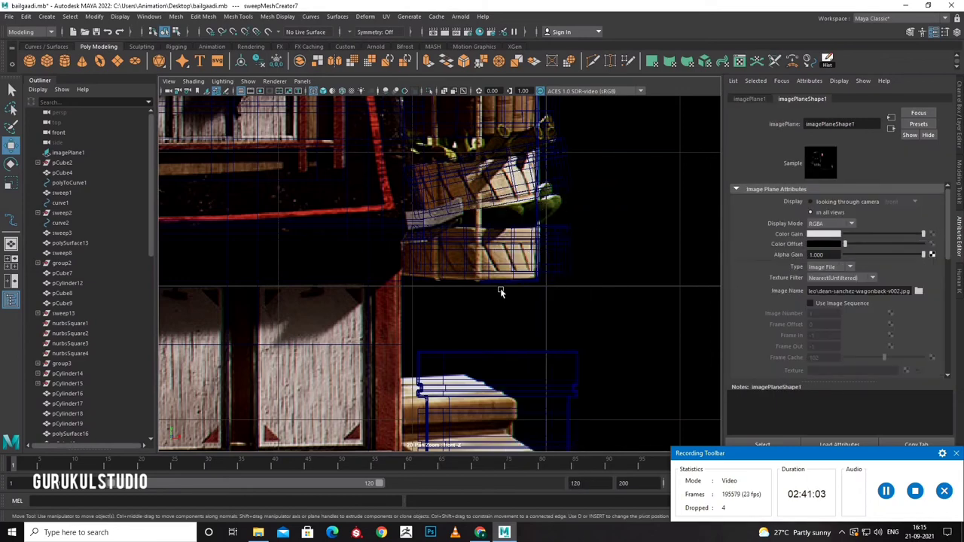
{"action": "right_click", "coordinate": [500, 291]}
{"action": "left_click", "coordinate": [514, 301]}
{"action": "scroll", "coordinate": [590, 273], "scroll_direction": "down", "scroll_amount": 3}
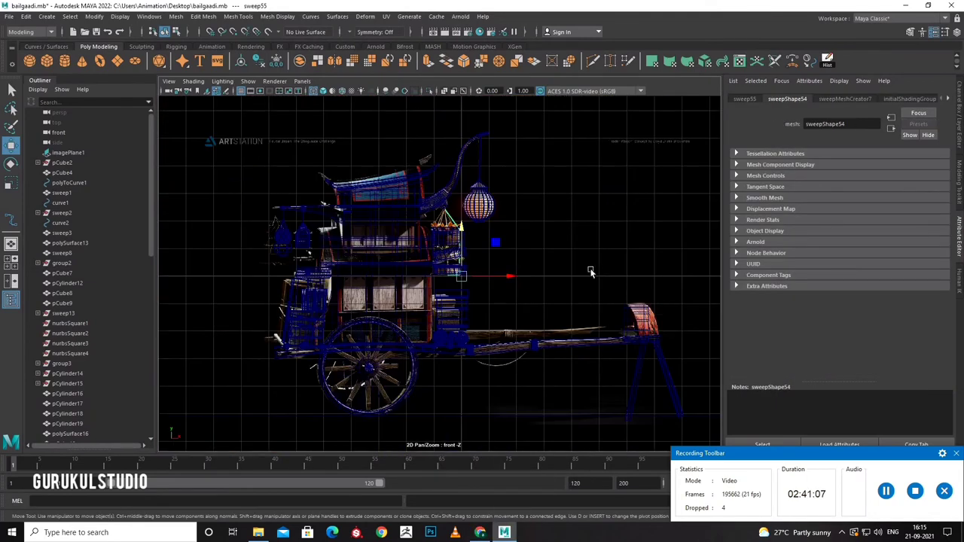
{"action": "key", "text": "space"}
{"action": "key", "text": "space"}
{"action": "mouse_move", "coordinate": [590, 272]}
{"action": "left_mouse_down", "text": "alt"}
{"action": "mouse_move", "coordinate": [531, 307]}
{"action": "mouse_move", "coordinate": [419, 318]}
{"action": "left_mouse_up", "text": "alt"}
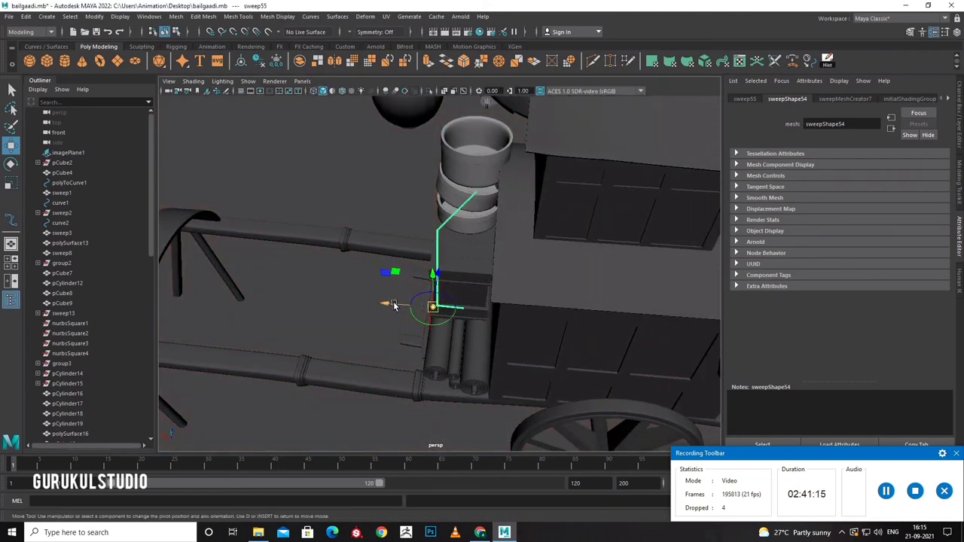
Shift the swept rod's pivot slightly along X.
{"action": "key", "text": "d"}
{"action": "scroll", "coordinate": [437, 322], "scroll_direction": "up", "scroll_amount": 3}
{"action": "scroll", "coordinate": [449, 327], "scroll_direction": "up", "scroll_amount": 2}
{"action": "middle_click_drag", "start_coordinate": [450, 327], "coordinate": [455, 329]}
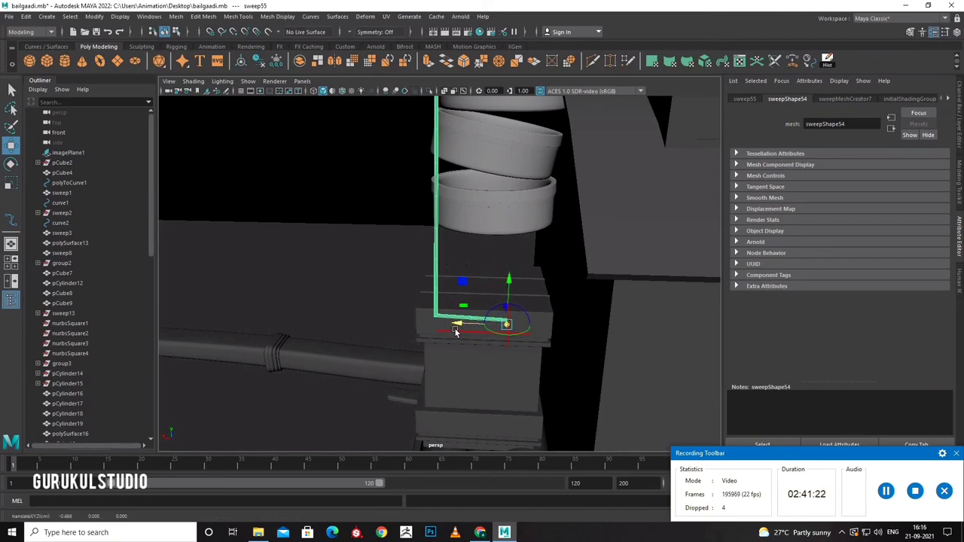
{"action": "key", "text": "space"}
{"action": "key", "text": "space"}
{"action": "scroll", "coordinate": [447, 317], "scroll_direction": "down", "scroll_amount": 3}
{"action": "scroll", "coordinate": [482, 301], "scroll_direction": "up", "scroll_amount": 3}
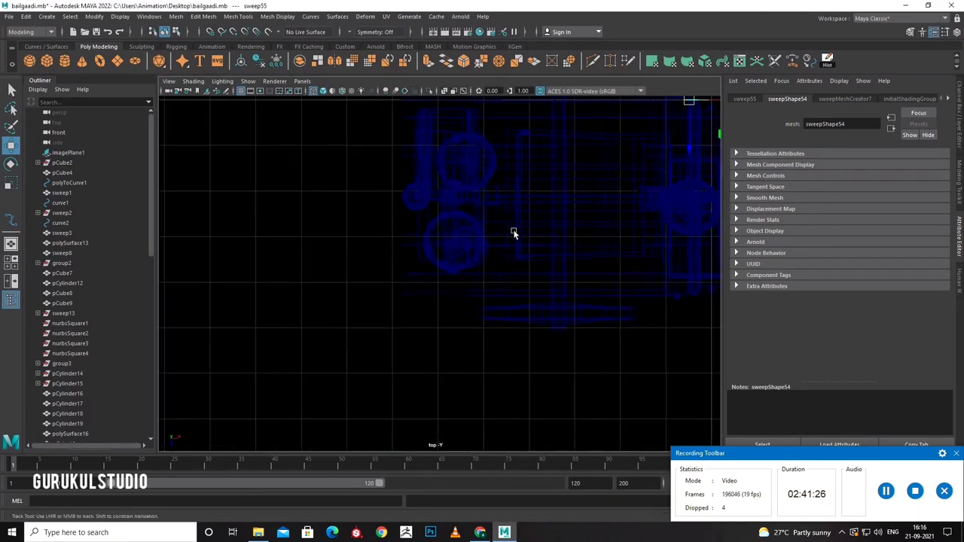
{"action": "scroll", "coordinate": [513, 233], "scroll_direction": "up", "scroll_amount": 3}
{"action": "scroll", "coordinate": [404, 291], "scroll_direction": "up", "scroll_amount": 2}
{"action": "scroll", "coordinate": [383, 324], "scroll_direction": "up", "scroll_amount": 1}
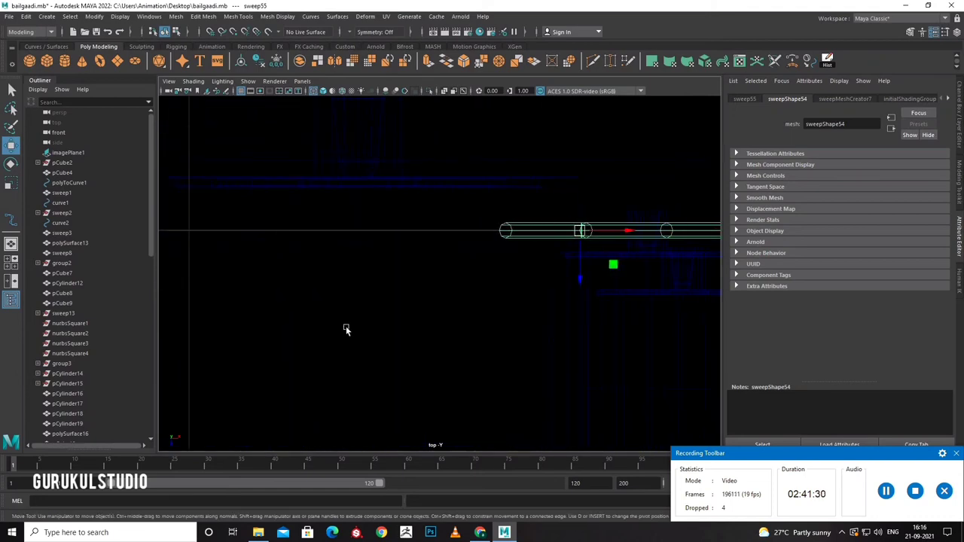
{"action": "scroll", "coordinate": [346, 329], "scroll_direction": "up", "scroll_amount": 1}
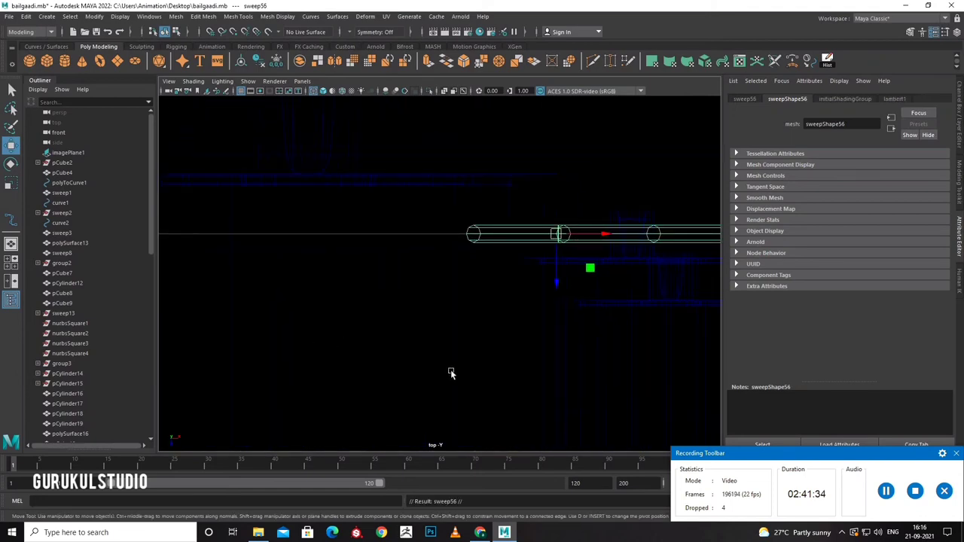
Set the tube's rotation pivot at its end and reset the Rotate tool to defaults.
{"action": "key", "text": "e"}
{"action": "left_click_drag", "start_coordinate": [578, 277], "coordinate": [613, 251]}
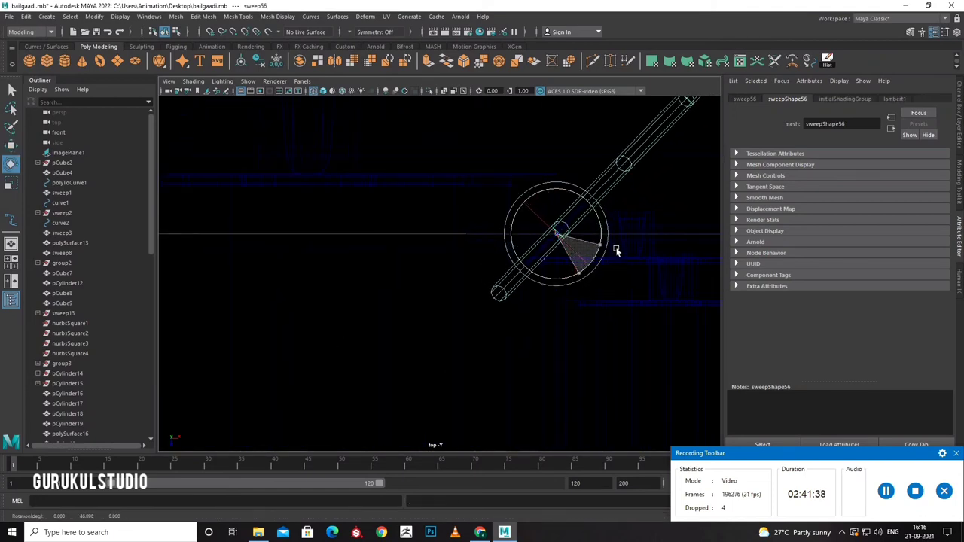
{"action": "key", "text": "ctrl+z"}
{"action": "key", "text": "ctrl+z"}
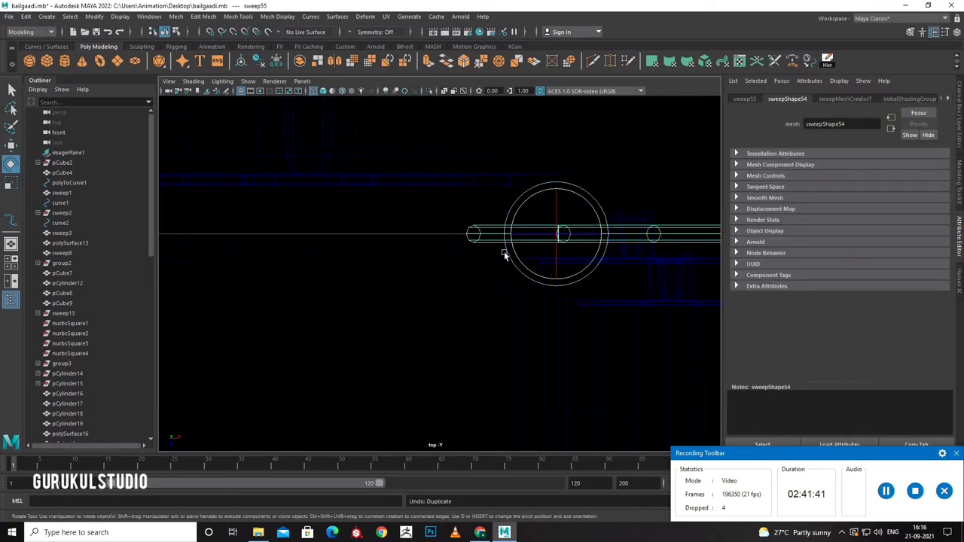
{"action": "left_click", "coordinate": [469, 235]}
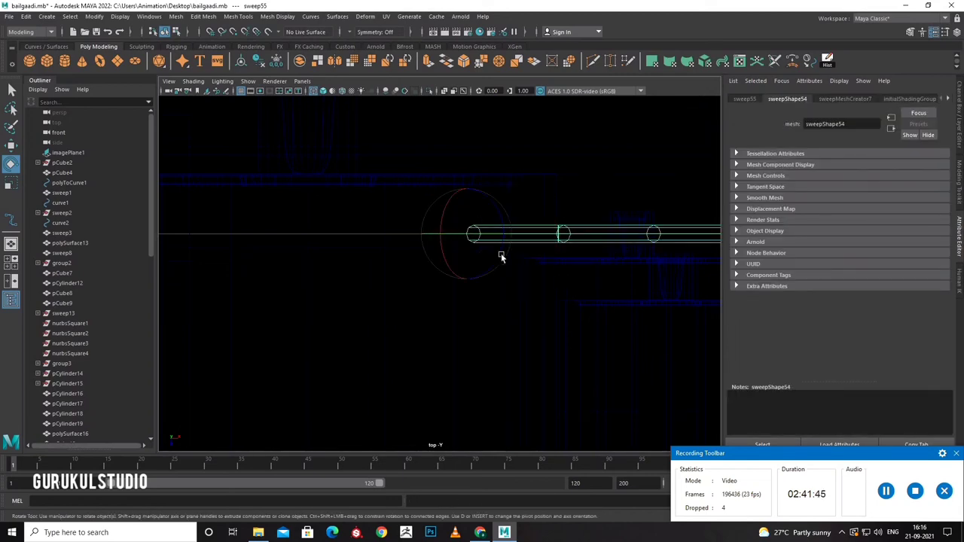
{"action": "double_click", "coordinate": [10, 164]}
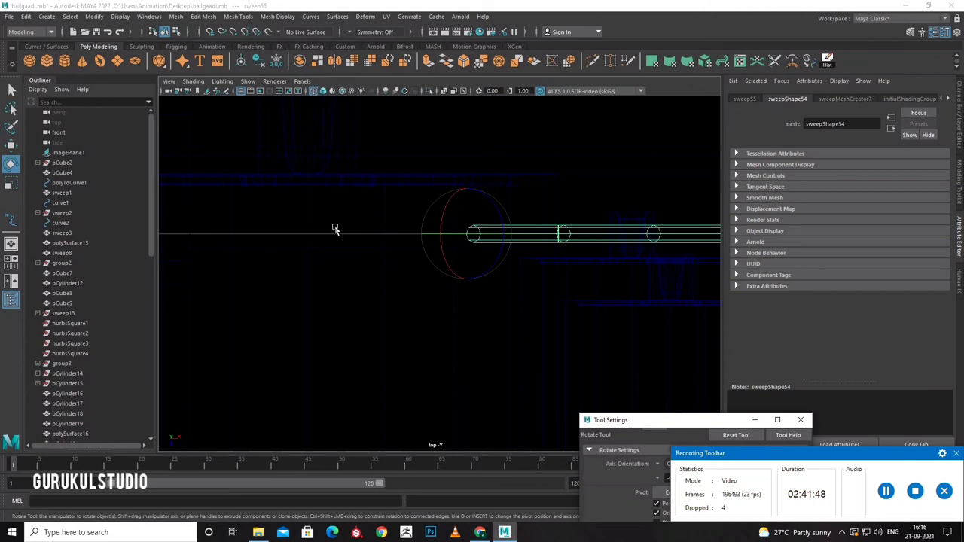
{"action": "left_click", "coordinate": [734, 435]}
{"action": "left_click", "coordinate": [754, 419]}
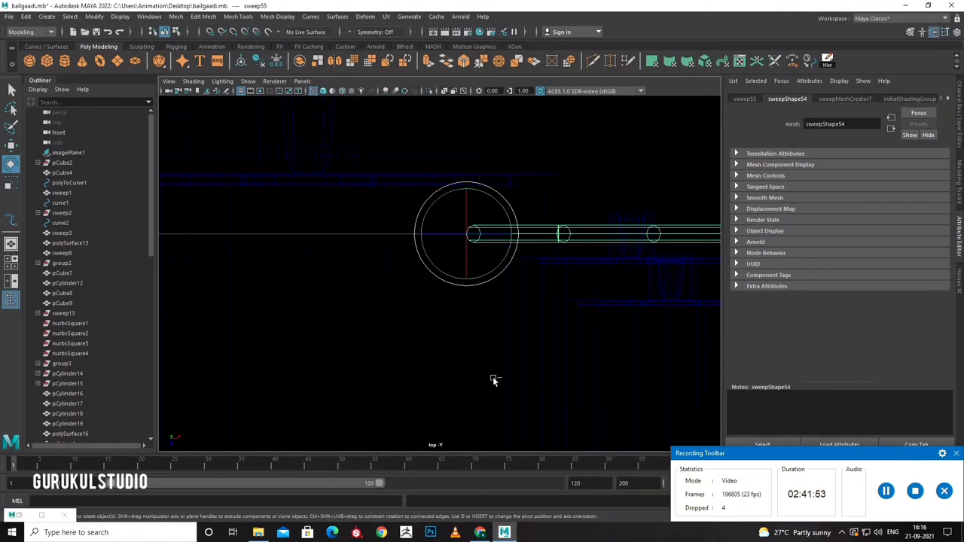
{"action": "key", "text": "ctrl+e"}
{"action": "key", "text": "ctrl+z"}
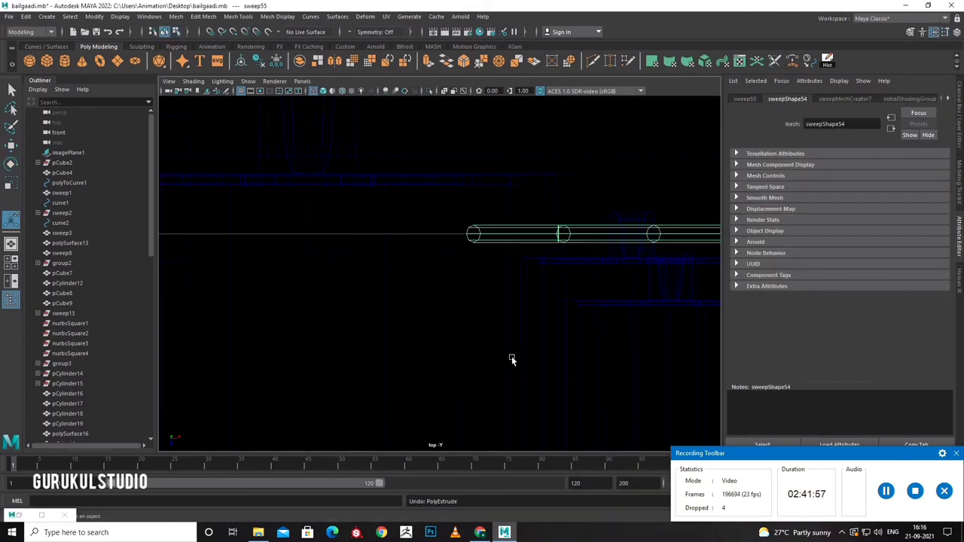
Fan out rotated tube copies from about 45 degrees to upright around the pivot.
{"action": "key", "text": "ctrl+d"}
{"action": "key", "text": "e"}
{"action": "left_click_drag", "start_coordinate": [482, 279], "coordinate": [512, 253]}
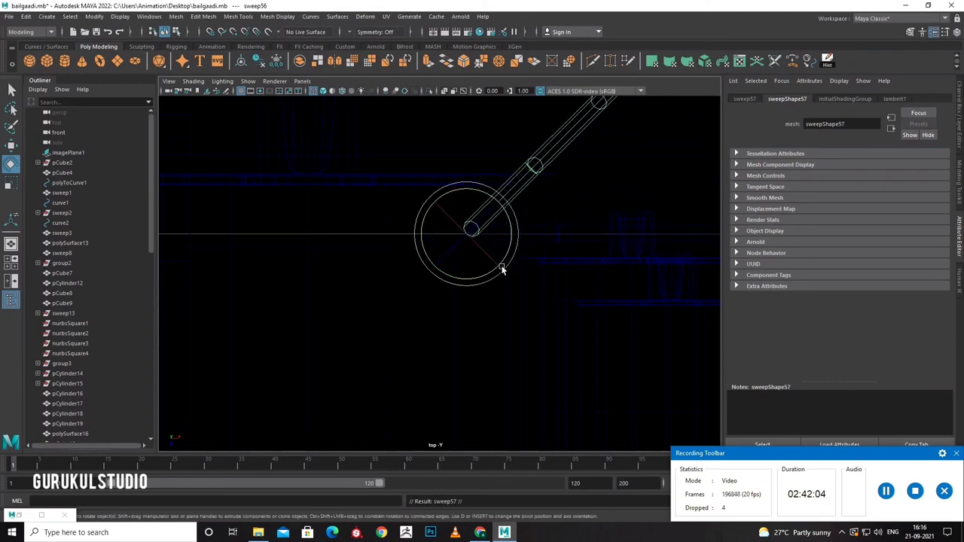
{"action": "key", "text": "ctrl+d"}
{"action": "mouse_move", "coordinate": [502, 268]}
{"action": "left_mouse_down"}
{"action": "mouse_move", "coordinate": [507, 221]}
{"action": "mouse_move", "coordinate": [469, 202]}
{"action": "mouse_move", "coordinate": [489, 219]}
{"action": "left_mouse_up"}
{"action": "key", "text": "ctrl+d"}
Select the whole tube group, group4, and move it onto the basket.
{"action": "scroll", "coordinate": [527, 312], "scroll_direction": "down", "scroll_amount": 2}
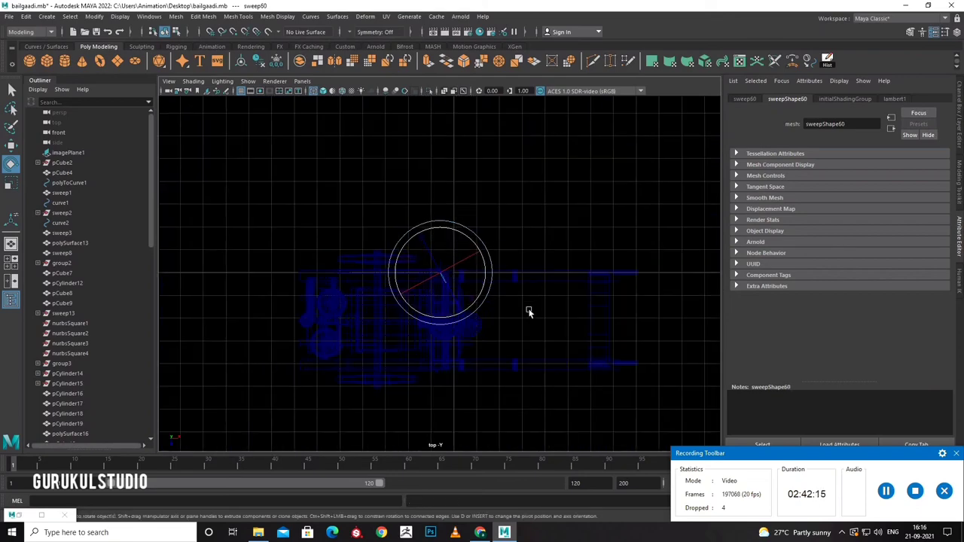
{"action": "key", "text": "space"}
{"action": "key", "text": "space"}
{"action": "mouse_move", "coordinate": [590, 214]}
{"action": "left_mouse_down", "text": "alt"}
{"action": "mouse_move", "coordinate": [711, 259]}
{"action": "mouse_move", "coordinate": [528, 228]}
{"action": "mouse_move", "coordinate": [440, 120]}
{"action": "mouse_move", "coordinate": [329, 118]}
{"action": "left_mouse_up", "text": "alt"}
{"action": "key", "text": "w"}
{"action": "key", "text": "ctrl+z"}
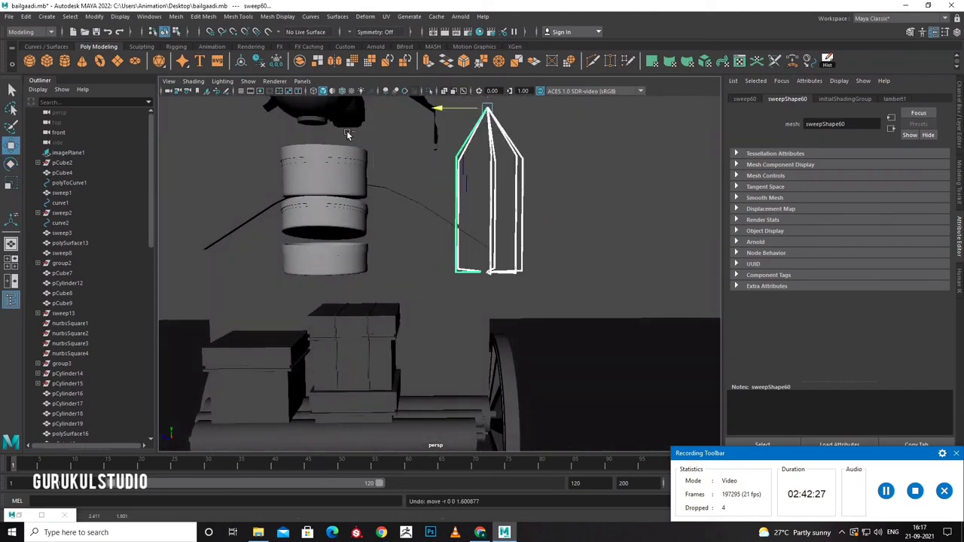
{"action": "key", "text": "Up"}
{"action": "mouse_move", "coordinate": [438, 275]}
{"action": "left_mouse_down"}
{"action": "mouse_move", "coordinate": [281, 288]}
{"action": "mouse_move", "coordinate": [353, 301]}
{"action": "mouse_move", "coordinate": [421, 341]}
{"action": "mouse_move", "coordinate": [462, 317]}
{"action": "mouse_move", "coordinate": [466, 301]}
{"action": "left_mouse_up"}
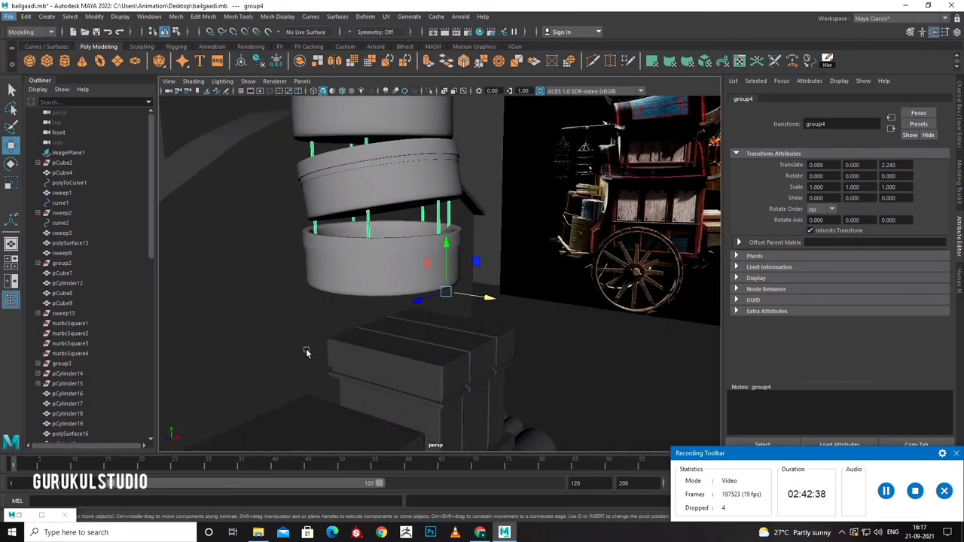
{"action": "left_click_drag", "start_coordinate": [312, 351], "coordinate": [325, 366], "text": "alt"}
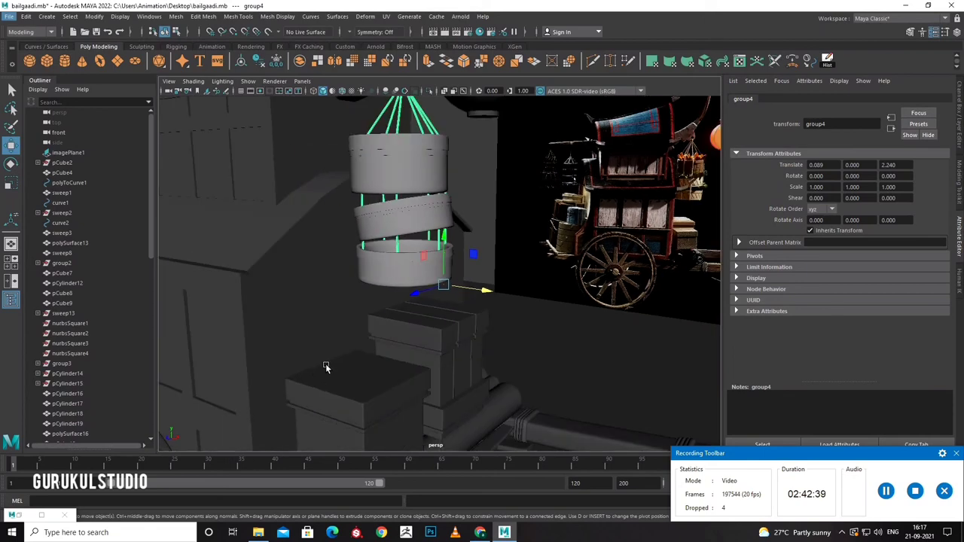
Nudge group4 in the front view to match the reference birdcage, then orbit in perspective.
{"action": "left_click", "coordinate": [527, 367]}
{"action": "key", "text": "space"}
{"action": "key", "text": "space"}
{"action": "scroll", "coordinate": [450, 226], "scroll_direction": "up", "scroll_amount": 5}
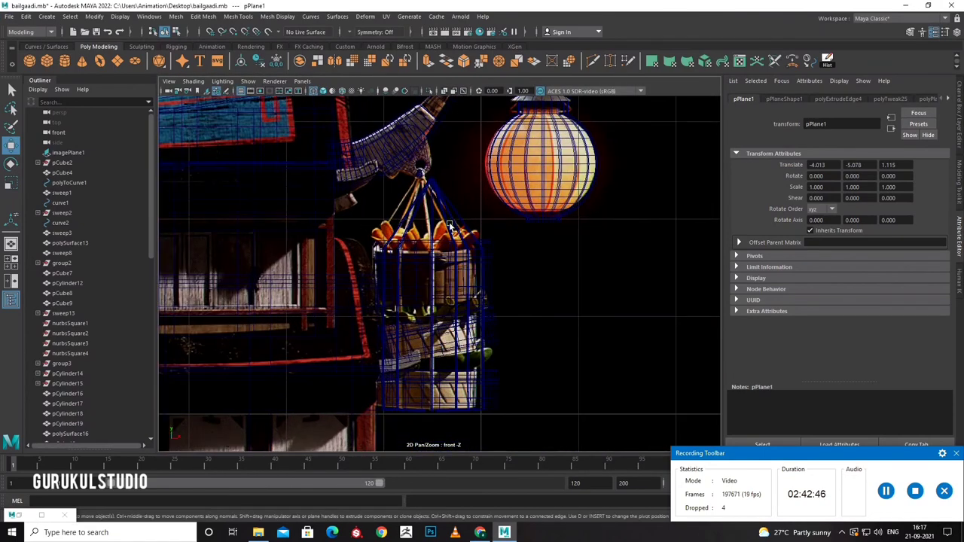
{"action": "left_click", "coordinate": [450, 226]}
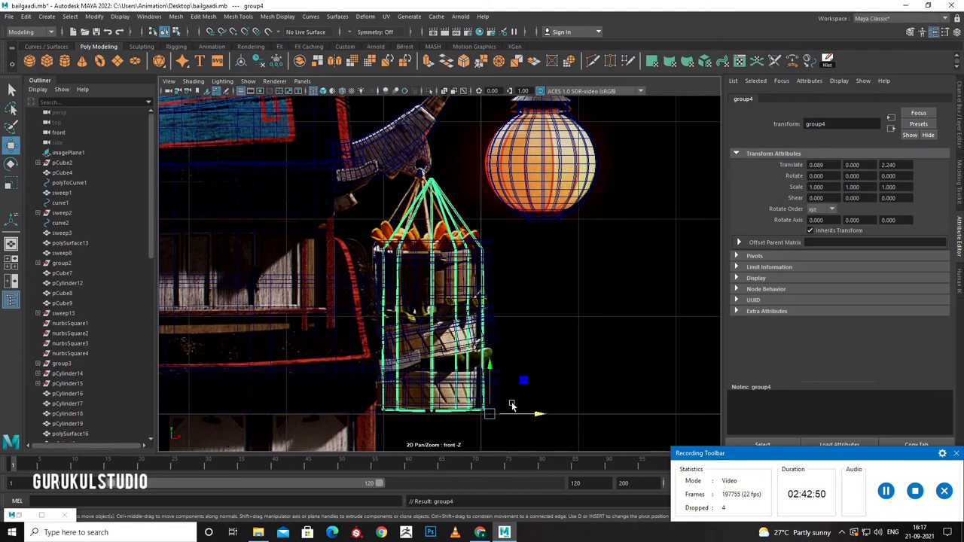
{"action": "left_click_drag", "start_coordinate": [525, 418], "coordinate": [520, 411]}
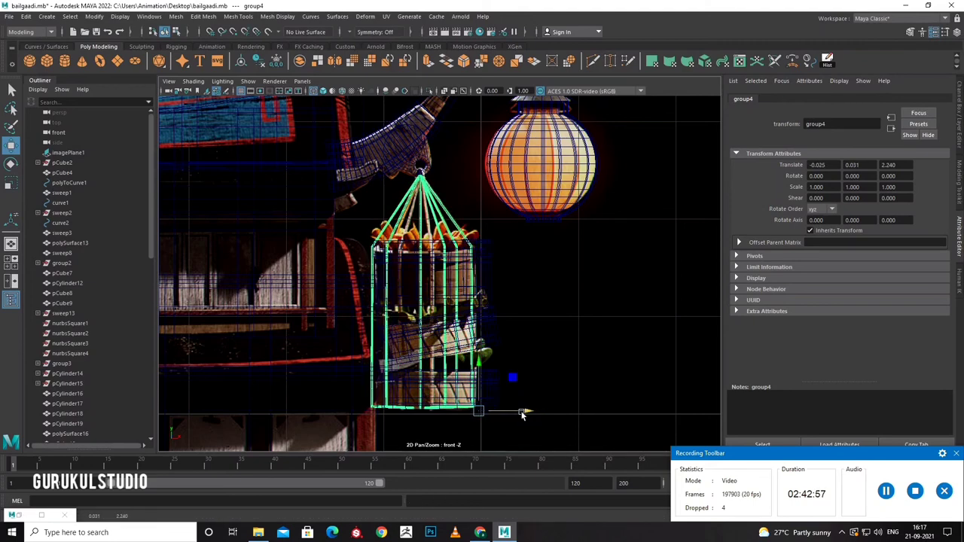
{"action": "key", "text": "space"}
{"action": "key", "text": "space"}
{"action": "mouse_move", "coordinate": [538, 245]}
{"action": "left_mouse_down", "text": "alt"}
{"action": "mouse_move", "coordinate": [547, 383]}
{"action": "mouse_move", "coordinate": [522, 376]}
{"action": "mouse_move", "coordinate": [537, 219]}
{"action": "mouse_move", "coordinate": [520, 286]}
{"action": "mouse_move", "coordinate": [490, 329]}
{"action": "mouse_move", "coordinate": [427, 329]}
{"action": "mouse_move", "coordinate": [435, 334]}
{"action": "left_mouse_up", "text": "alt"}
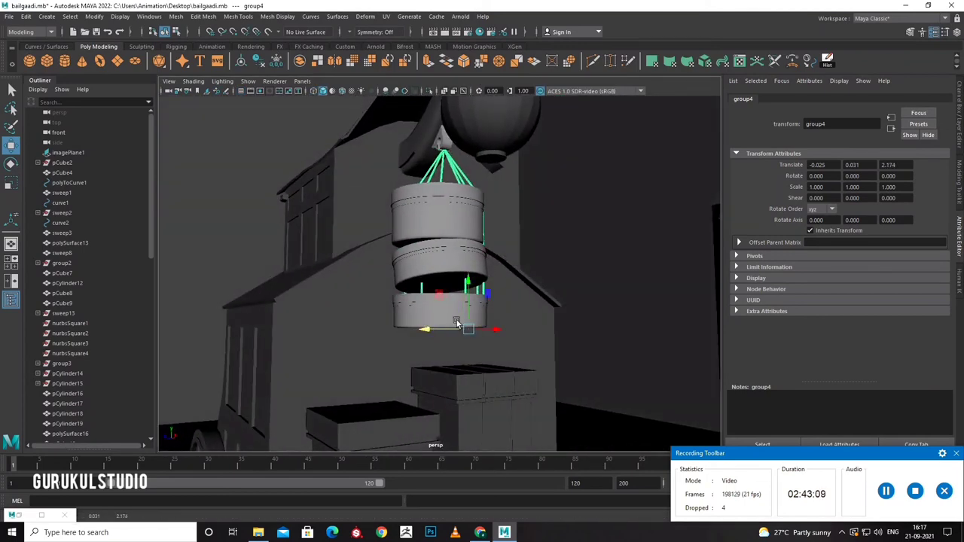
Lower the rod group slightly and shrink the top basket cylinder to about 0.81.
{"action": "mouse_move", "coordinate": [466, 301]}
{"action": "left_mouse_down"}
{"action": "mouse_move", "coordinate": [456, 281]}
{"action": "mouse_move", "coordinate": [464, 268]}
{"action": "left_mouse_up"}
{"action": "left_click", "coordinate": [456, 282]}
{"action": "key", "text": "r"}
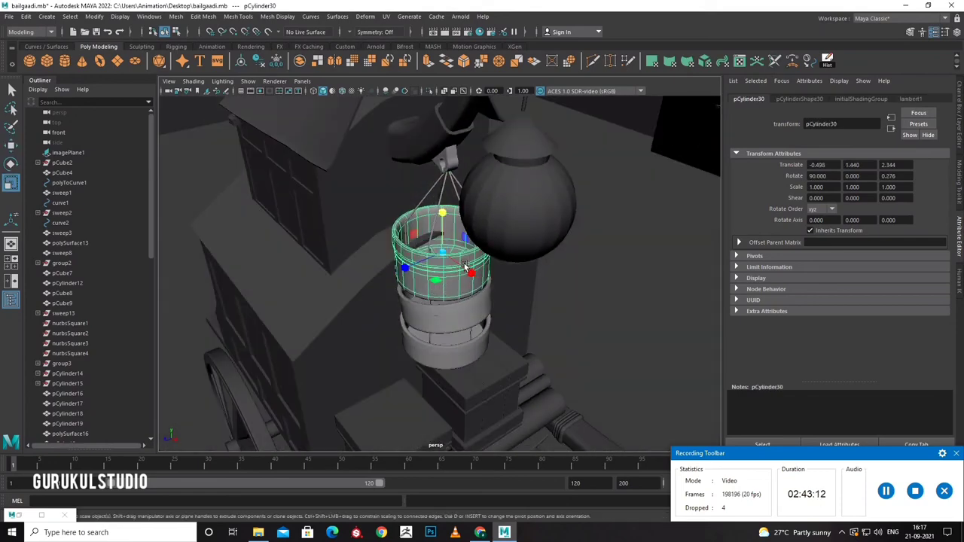
{"action": "left_click_drag", "start_coordinate": [476, 311], "coordinate": [442, 301], "text": "alt"}
{"action": "mouse_move", "coordinate": [424, 238]}
{"action": "left_mouse_down"}
{"action": "mouse_move", "coordinate": [406, 240]}
{"action": "mouse_move", "coordinate": [452, 248]}
{"action": "mouse_move", "coordinate": [411, 255]}
{"action": "mouse_move", "coordinate": [499, 275]}
{"action": "mouse_move", "coordinate": [513, 243]}
{"action": "left_mouse_up"}
{"action": "key", "text": "w"}
{"action": "left_click", "coordinate": [383, 329]}
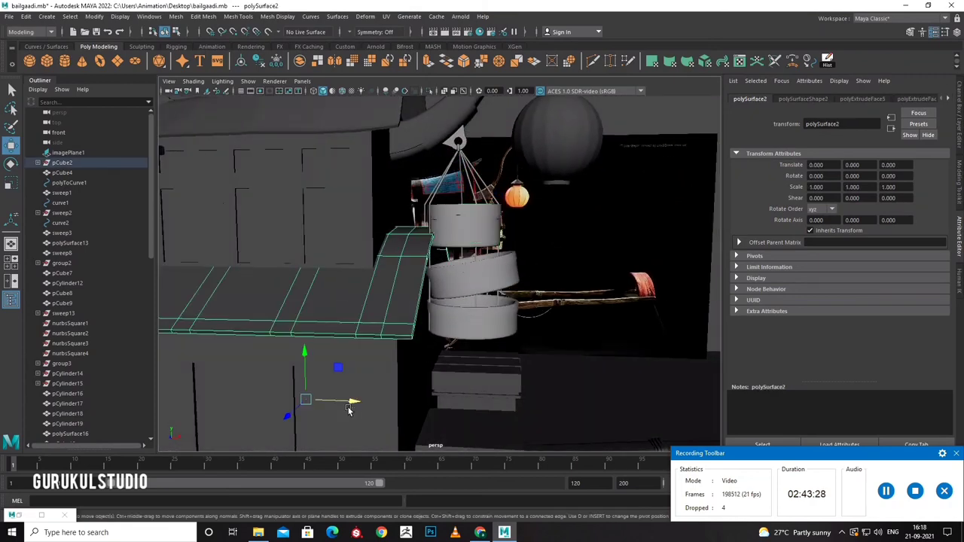
{"action": "mouse_move", "coordinate": [348, 407]}
{"action": "left_mouse_down"}
{"action": "mouse_move", "coordinate": [332, 406]}
{"action": "mouse_move", "coordinate": [403, 398]}
{"action": "mouse_move", "coordinate": [521, 419]}
{"action": "mouse_move", "coordinate": [509, 321]}
{"action": "left_mouse_up"}
{"action": "key", "text": "ctrl+z"}
{"action": "key", "text": "ctrl+z"}
Nudge the rods right, rescale pCylinder30 to about 0.84, and recentre it along X.
{"action": "left_click_drag", "start_coordinate": [479, 190], "coordinate": [536, 217]}
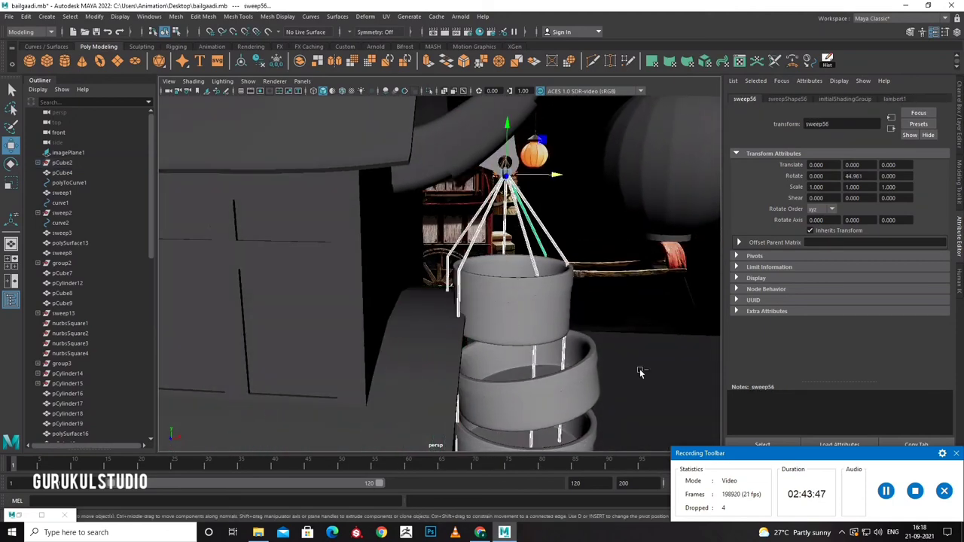
{"action": "left_click", "coordinate": [533, 268]}
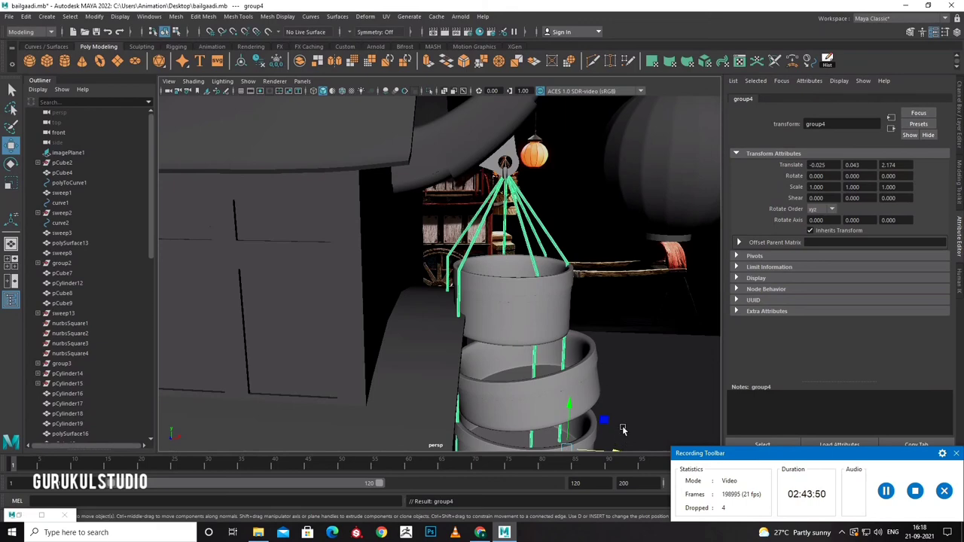
{"action": "mouse_move", "coordinate": [622, 429]}
{"action": "left_mouse_down", "text": "alt"}
{"action": "mouse_move", "coordinate": [617, 374]}
{"action": "mouse_move", "coordinate": [640, 379]}
{"action": "left_mouse_up", "text": "alt"}
{"action": "left_click", "coordinate": [518, 206]}
{"action": "mouse_move", "coordinate": [519, 206]}
{"action": "left_mouse_down", "text": "alt"}
{"action": "mouse_move", "coordinate": [574, 290]}
{"action": "mouse_move", "coordinate": [450, 363]}
{"action": "mouse_move", "coordinate": [460, 361]}
{"action": "mouse_move", "coordinate": [410, 408]}
{"action": "mouse_move", "coordinate": [516, 392]}
{"action": "mouse_move", "coordinate": [542, 405]}
{"action": "left_mouse_up", "text": "alt"}
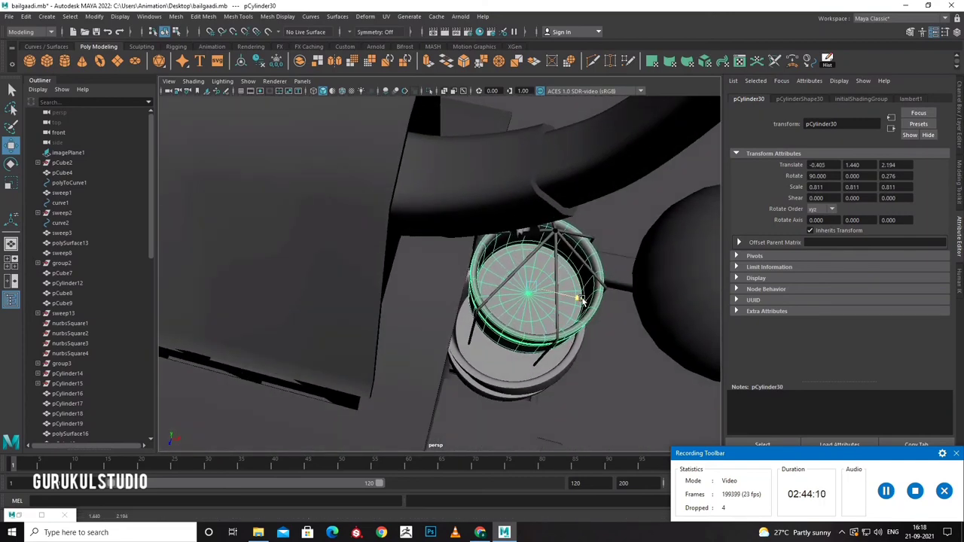
{"action": "key", "text": "r"}
{"action": "mouse_move", "coordinate": [531, 289]}
{"action": "left_mouse_down"}
{"action": "mouse_move", "coordinate": [536, 296]}
{"action": "mouse_move", "coordinate": [482, 275]}
{"action": "mouse_move", "coordinate": [528, 291]}
{"action": "left_mouse_up"}
{"action": "key", "text": "w"}
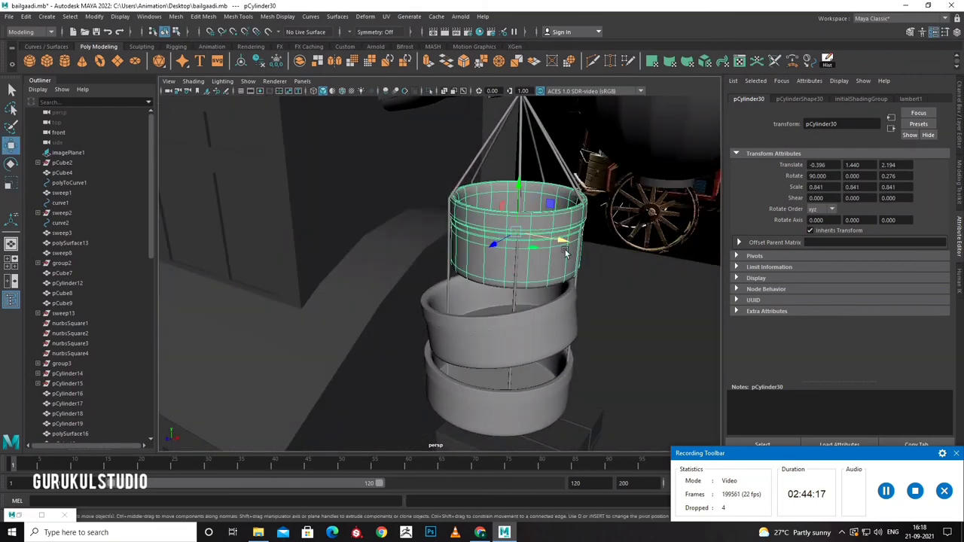
{"action": "mouse_move", "coordinate": [565, 248]}
{"action": "left_mouse_down"}
{"action": "mouse_move", "coordinate": [562, 240]}
{"action": "mouse_move", "coordinate": [537, 259]}
{"action": "mouse_move", "coordinate": [547, 263]}
{"action": "mouse_move", "coordinate": [522, 285]}
{"action": "left_mouse_up"}
Make two rotated Shift+D copies of rod sweep56 around the basket, about 90° apart.
{"action": "left_click", "coordinate": [518, 260]}
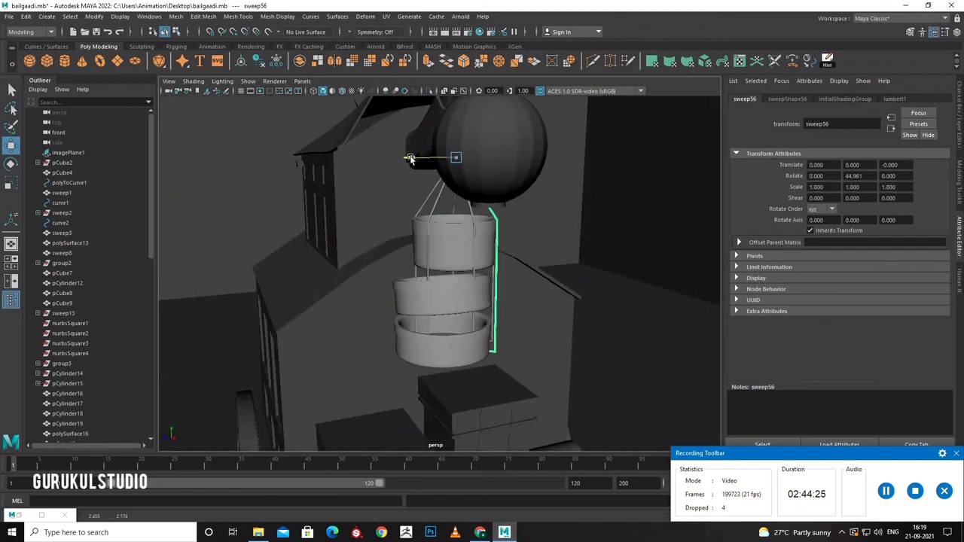
{"action": "mouse_move", "coordinate": [408, 159]}
{"action": "left_mouse_down", "text": "alt"}
{"action": "mouse_move", "coordinate": [485, 232]}
{"action": "mouse_move", "coordinate": [431, 139]}
{"action": "left_mouse_up", "text": "alt"}
{"action": "scroll", "coordinate": [493, 232], "scroll_direction": "up", "scroll_amount": 5}
{"action": "left_click_drag", "start_coordinate": [482, 183], "coordinate": [468, 189], "text": "alt"}
{"action": "key", "text": "shift+d"}
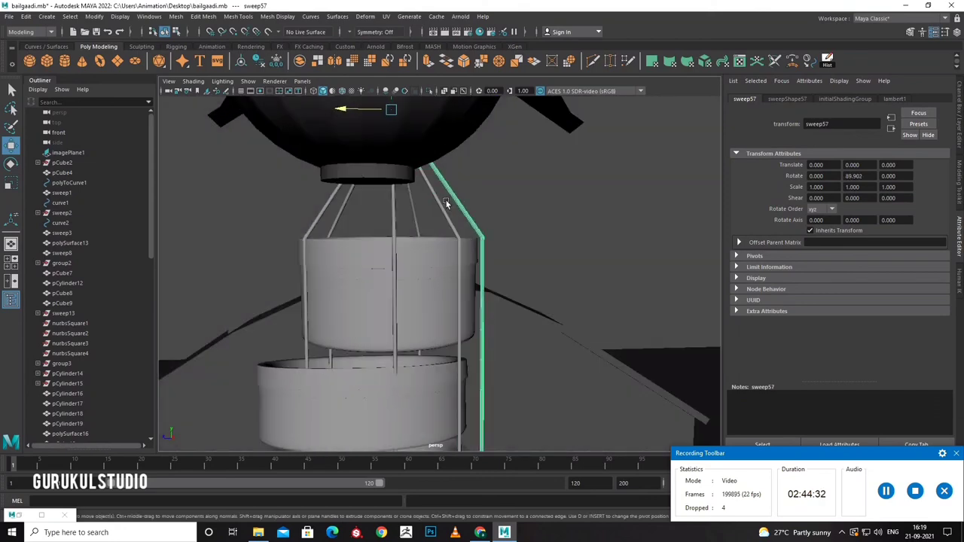
{"action": "left_click_drag", "start_coordinate": [339, 113], "coordinate": [279, 123], "text": "alt"}
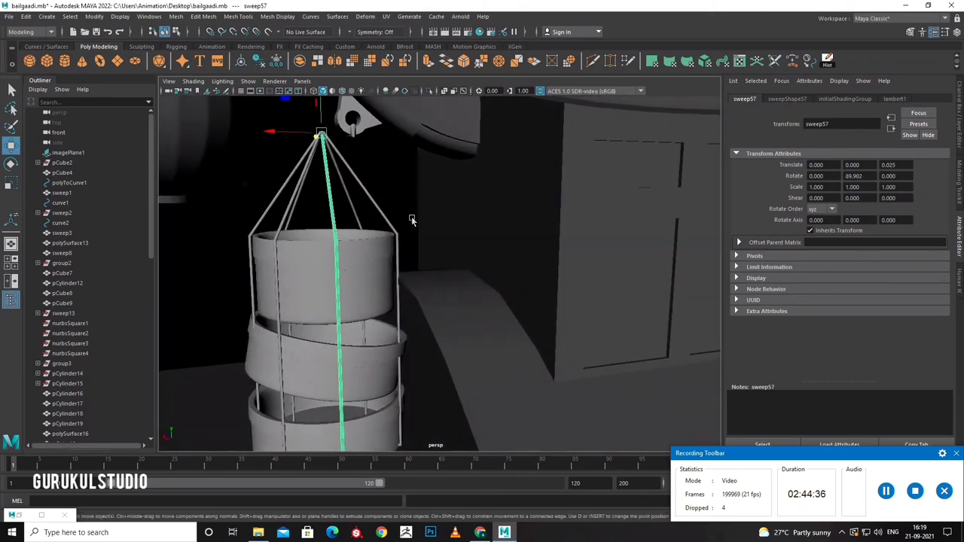
{"action": "key", "text": "shift+d"}
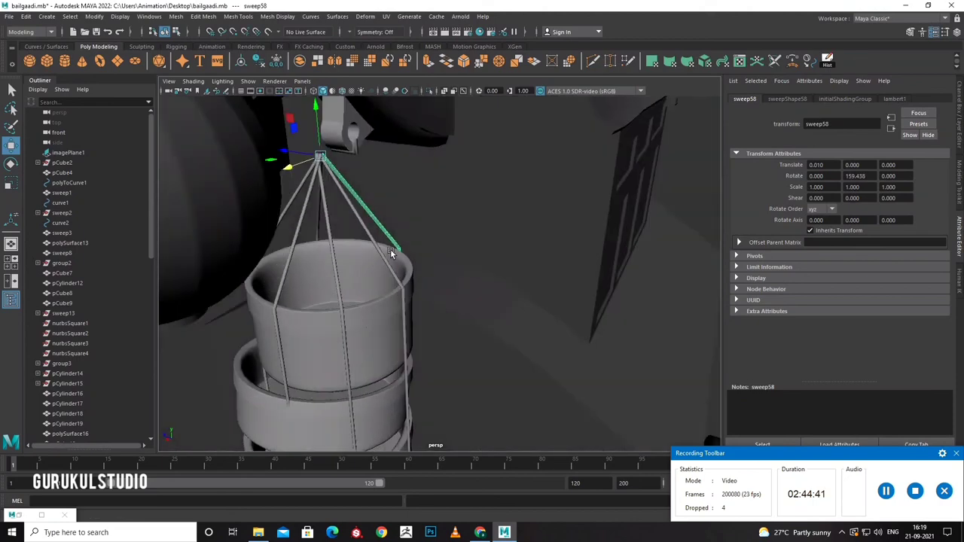
{"action": "left_click_drag", "start_coordinate": [281, 135], "coordinate": [522, 338], "text": "alt"}
Delete the middle basket band.
{"action": "left_click", "coordinate": [524, 338]}
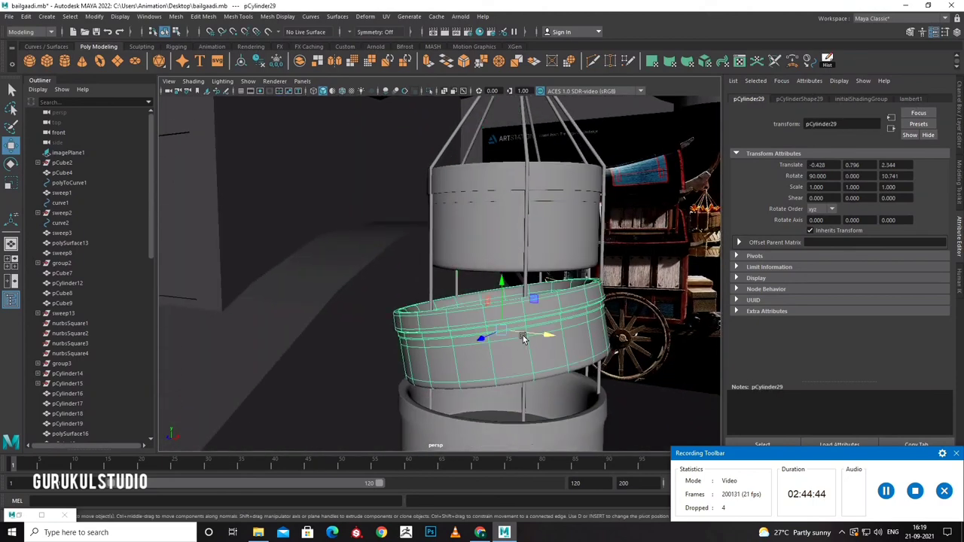
{"action": "key", "text": "d"}
{"action": "right_click", "coordinate": [572, 360]}
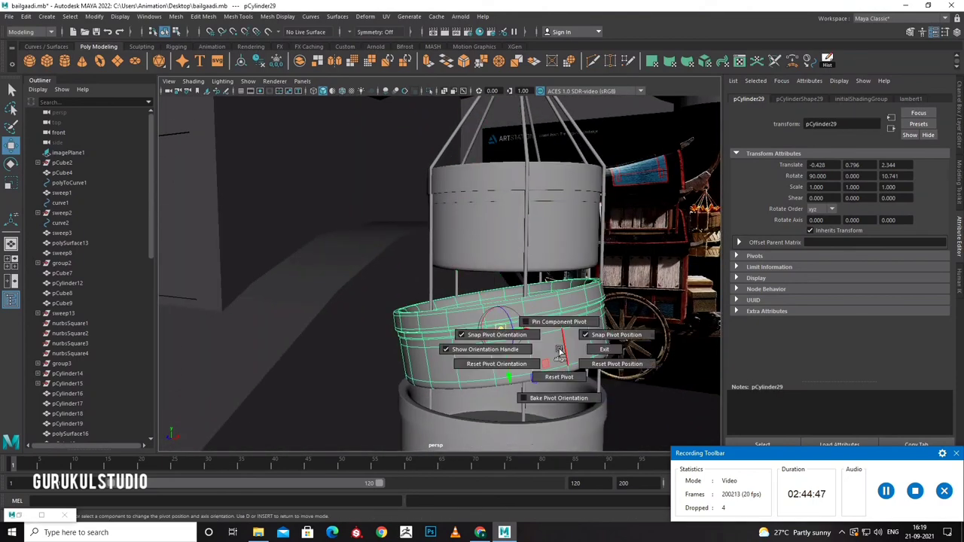
{"action": "key", "text": "Delete"}
Lower the cylinder copy beneath the upper ring, then undo its accidental tilt.
{"action": "left_click", "coordinate": [549, 270]}
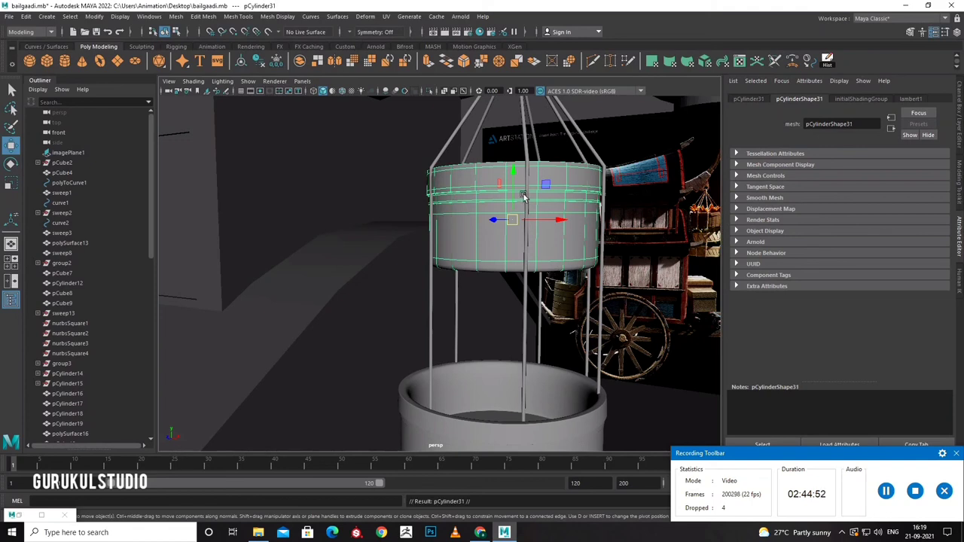
{"action": "left_click_drag", "start_coordinate": [524, 198], "coordinate": [520, 290]}
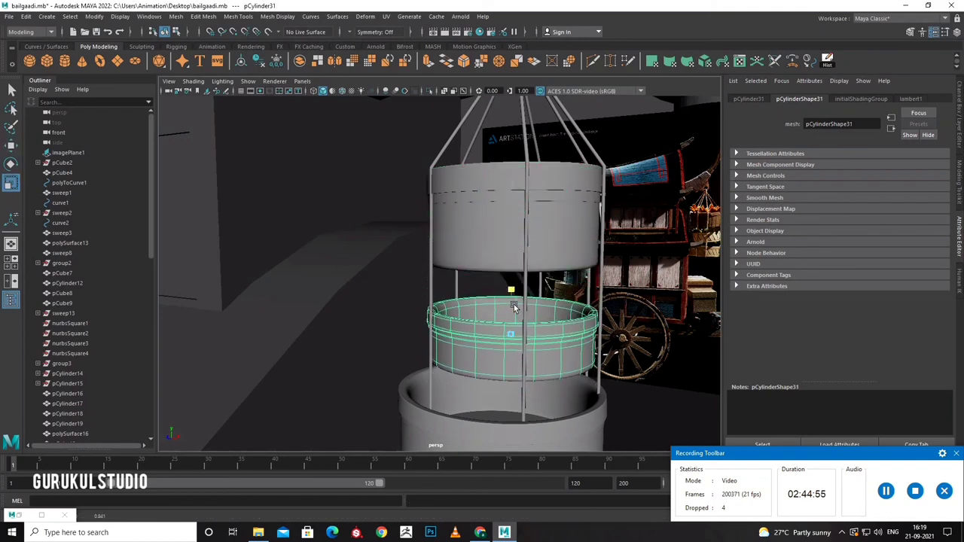
{"action": "key", "text": "e"}
{"action": "left_click_drag", "start_coordinate": [531, 308], "coordinate": [572, 316]}
{"action": "key", "text": "w"}
{"action": "mouse_move", "coordinate": [590, 354]}
{"action": "left_mouse_down", "text": "alt"}
{"action": "mouse_move", "coordinate": [591, 280]}
{"action": "mouse_move", "coordinate": [588, 329]}
{"action": "mouse_move", "coordinate": [603, 331]}
{"action": "mouse_move", "coordinate": [600, 238]}
{"action": "left_mouse_up", "text": "alt"}
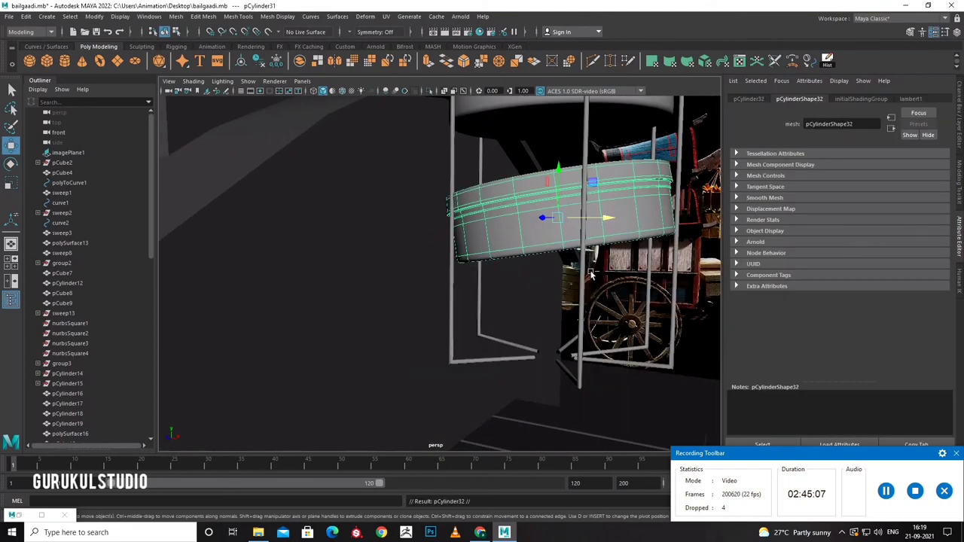
{"action": "key", "text": "ctrl+z"}
Level the lower ring from the front view and drop it slightly.
{"action": "left_click_drag", "start_coordinate": [557, 181], "coordinate": [592, 281], "text": "alt"}
{"action": "key", "text": "e"}
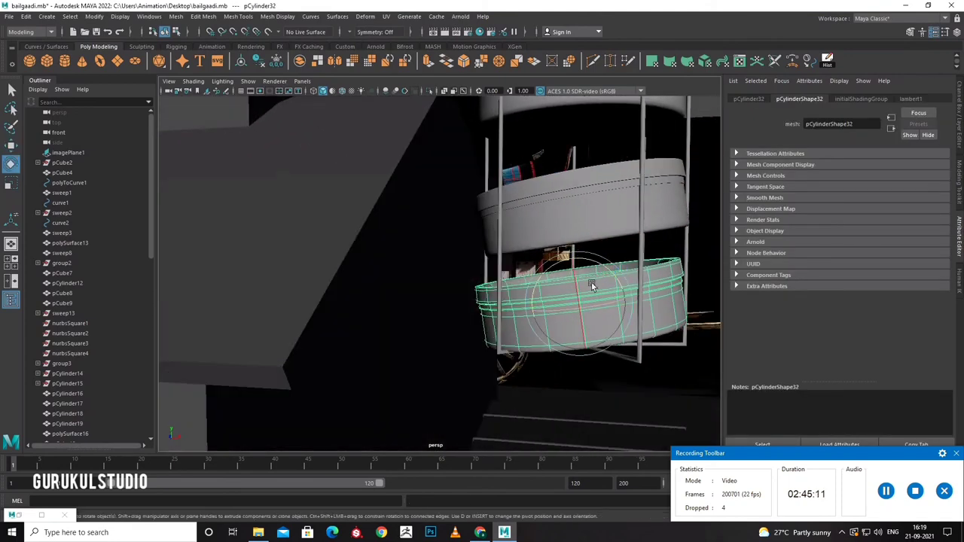
{"action": "key", "text": "space"}
{"action": "key", "text": "space"}
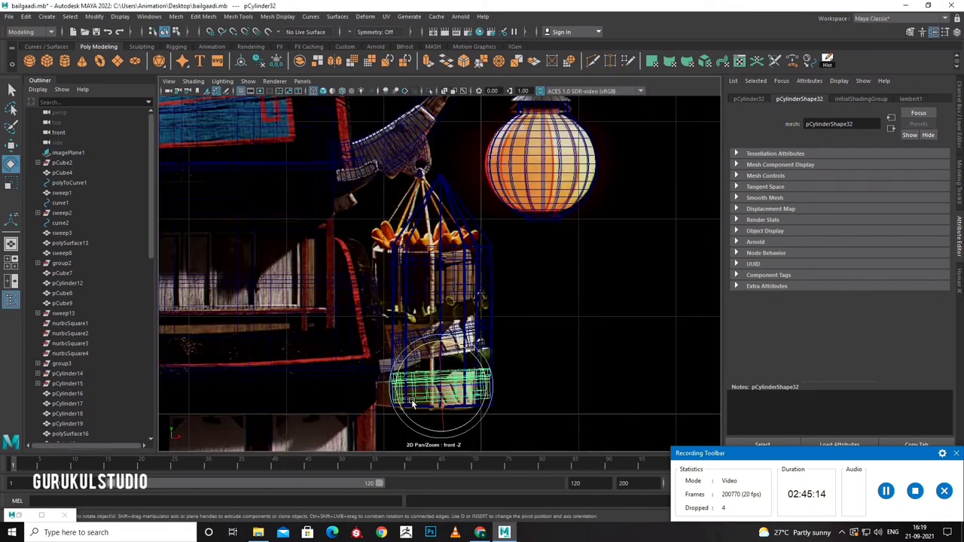
{"action": "left_click_drag", "start_coordinate": [475, 299], "coordinate": [448, 307]}
{"action": "key", "text": "w"}
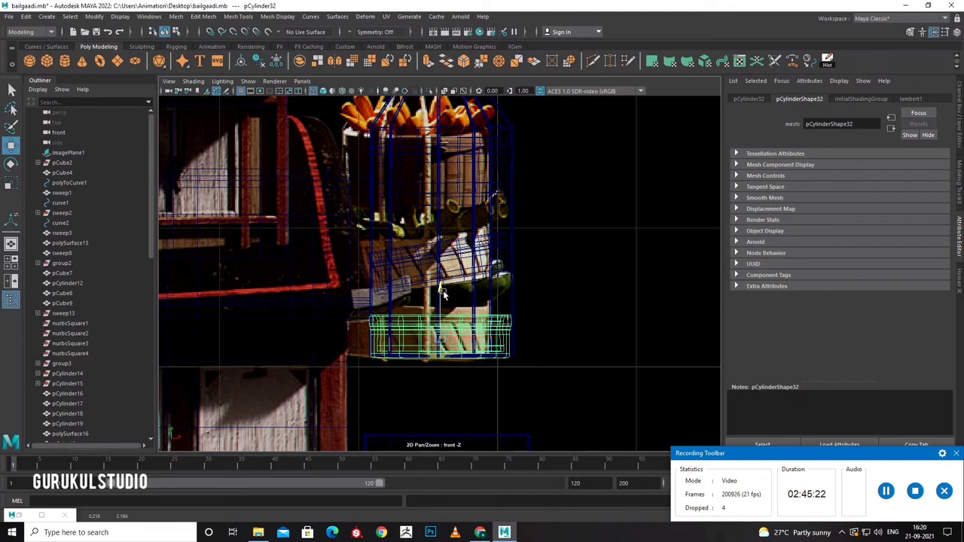
{"action": "key", "text": "space"}
{"action": "key", "text": "space"}
{"action": "right_click_drag", "start_coordinate": [546, 255], "coordinate": [571, 242]}
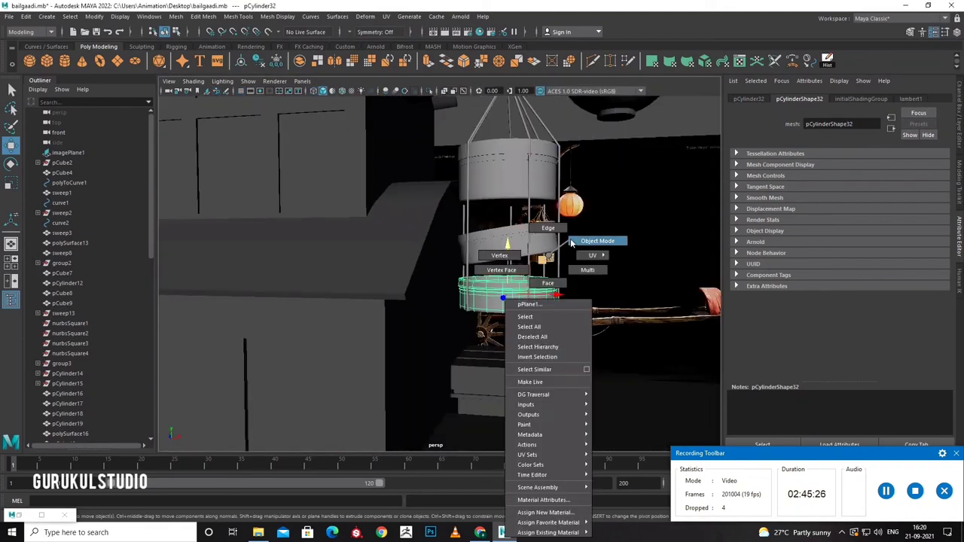
{"action": "mouse_move", "coordinate": [572, 242]}
{"action": "left_mouse_down", "text": "alt"}
{"action": "mouse_move", "coordinate": [598, 379]}
{"action": "mouse_move", "coordinate": [542, 405]}
{"action": "mouse_move", "coordinate": [529, 400]}
{"action": "mouse_move", "coordinate": [476, 312]}
{"action": "mouse_move", "coordinate": [516, 293]}
{"action": "left_mouse_up", "text": "alt"}
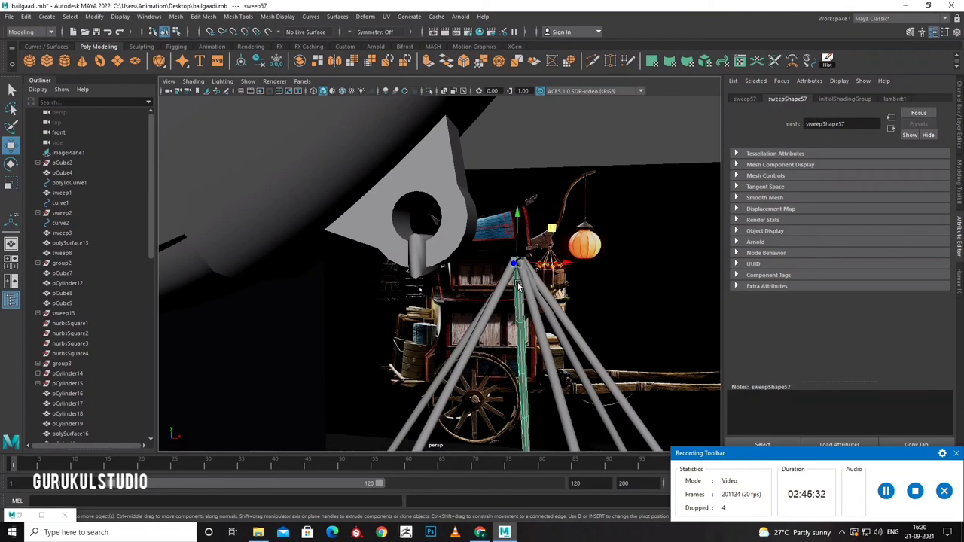
Select a tripod pole's top vertices for moving, then undo the stray vertex move.
{"action": "left_click", "coordinate": [519, 292]}
{"action": "key", "text": "Up"}
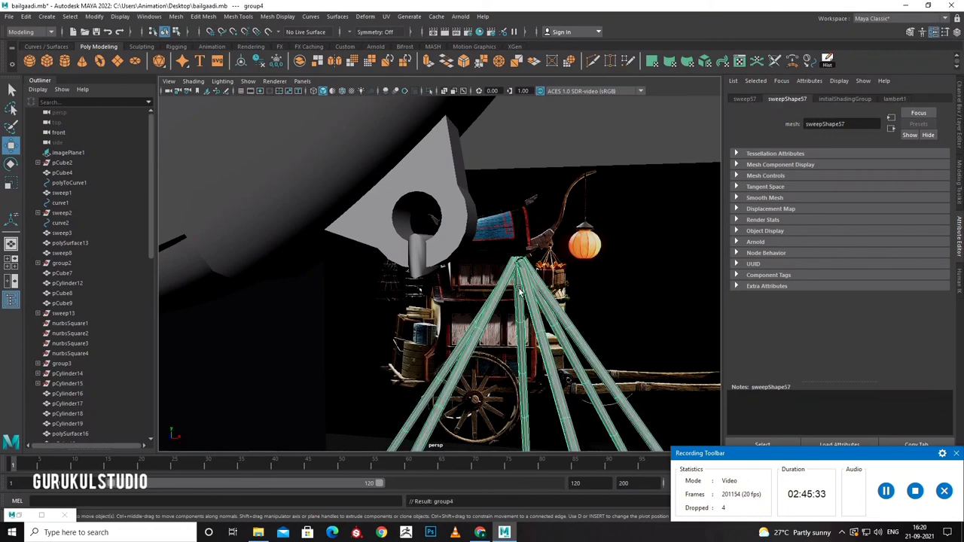
{"action": "right_click_drag", "start_coordinate": [518, 292], "coordinate": [504, 247]}
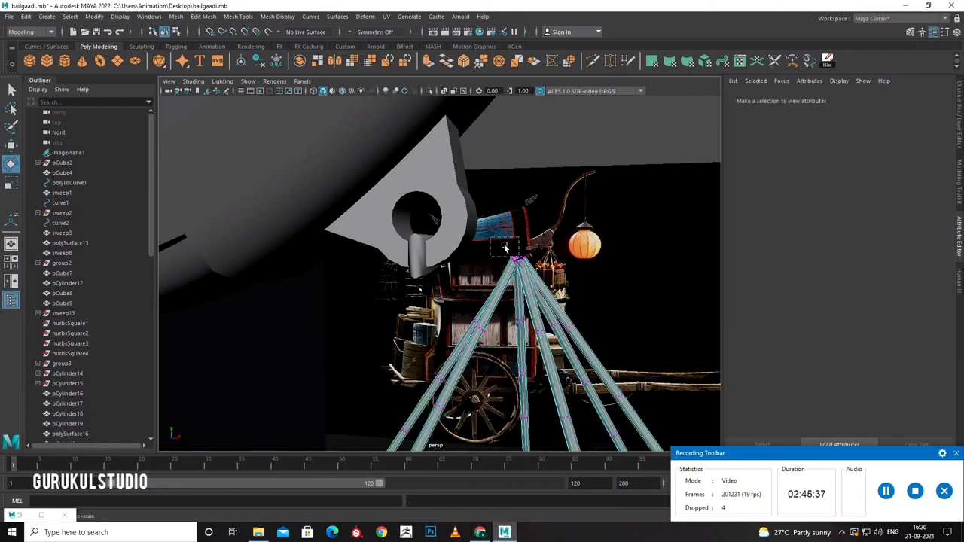
{"action": "mouse_move", "coordinate": [504, 247]}
{"action": "left_mouse_down"}
{"action": "mouse_move", "coordinate": [518, 260]}
{"action": "mouse_move", "coordinate": [479, 271]}
{"action": "left_mouse_up"}
{"action": "key", "text": "w"}
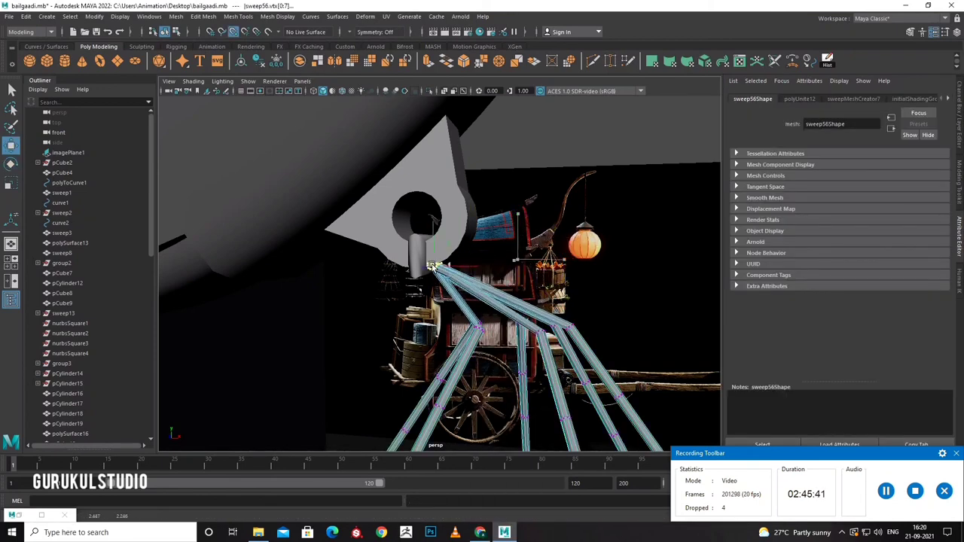
{"action": "key", "text": "ctrl+z"}
{"action": "key", "text": "ctrl+z"}
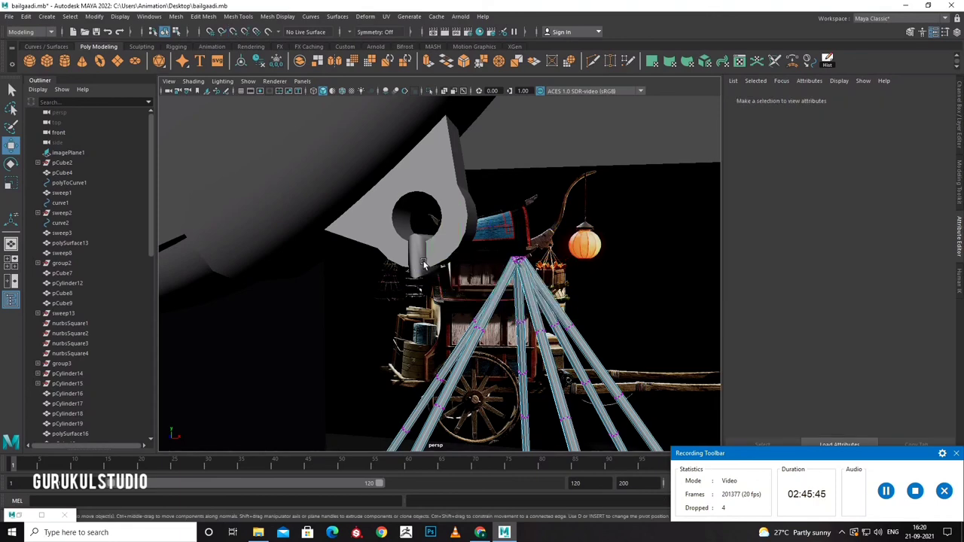
Move pPipe3 up and right to Translate -0.428, 2.589, 2.174 atop the tripod apex.
{"action": "left_click", "coordinate": [429, 286]}
{"action": "left_click", "coordinate": [450, 257]}
{"action": "left_click_drag", "start_coordinate": [450, 258], "coordinate": [488, 265], "text": "alt"}
{"action": "left_click_drag", "start_coordinate": [468, 217], "coordinate": [516, 216]}
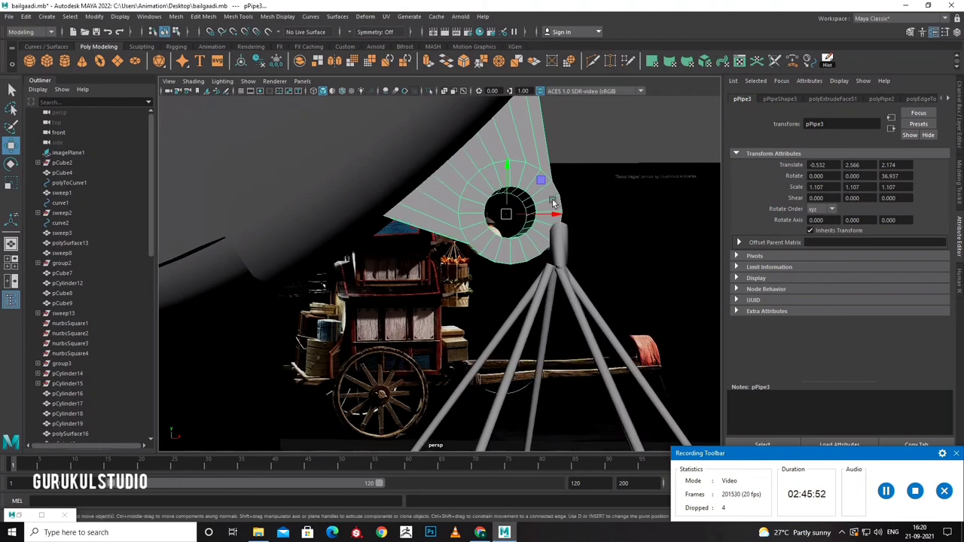
{"action": "mouse_move", "coordinate": [584, 273]}
{"action": "left_mouse_down", "text": "alt"}
{"action": "mouse_move", "coordinate": [551, 256]}
{"action": "mouse_move", "coordinate": [626, 195]}
{"action": "left_mouse_up", "text": "alt"}
{"action": "left_click", "coordinate": [537, 287]}
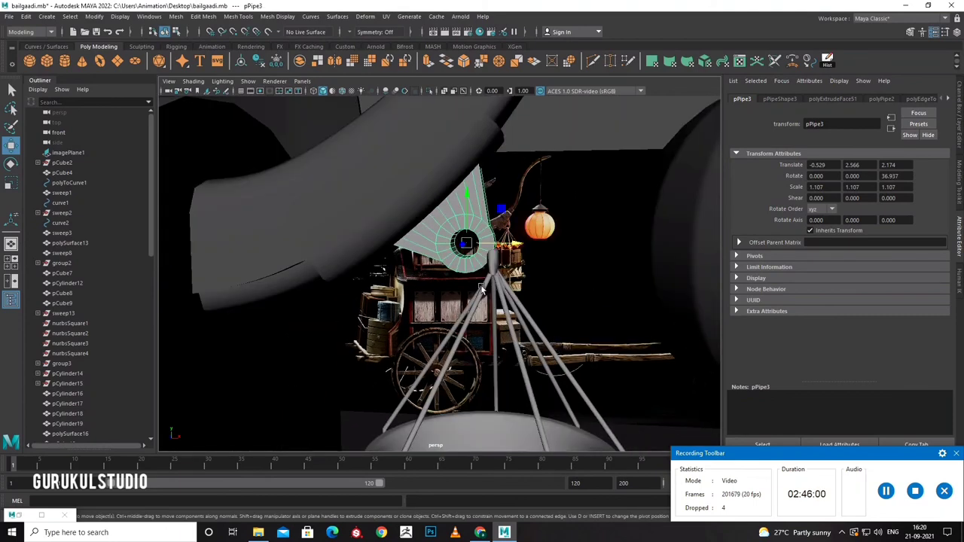
{"action": "left_click", "coordinate": [474, 229]}
{"action": "left_click_drag", "start_coordinate": [514, 243], "coordinate": [539, 245]}
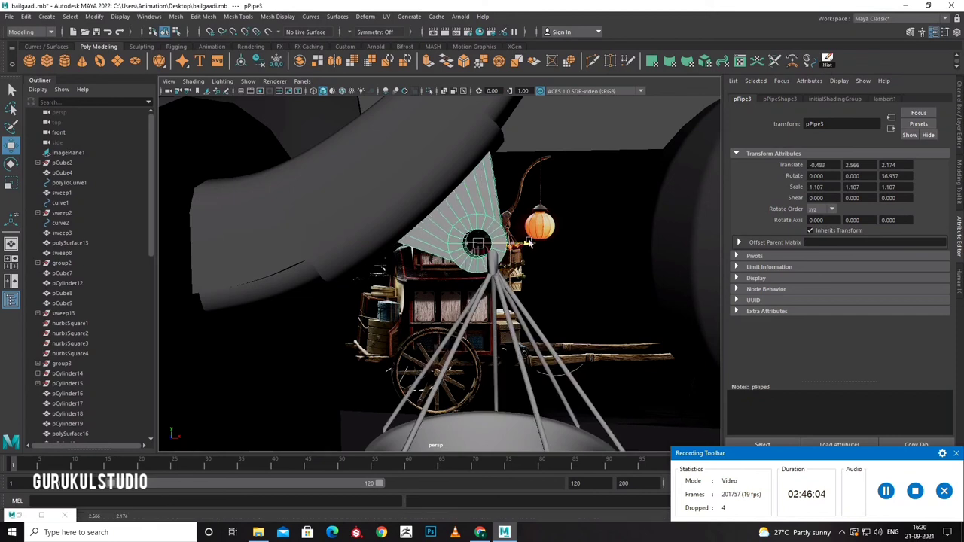
{"action": "left_click_drag", "start_coordinate": [492, 225], "coordinate": [490, 221]}
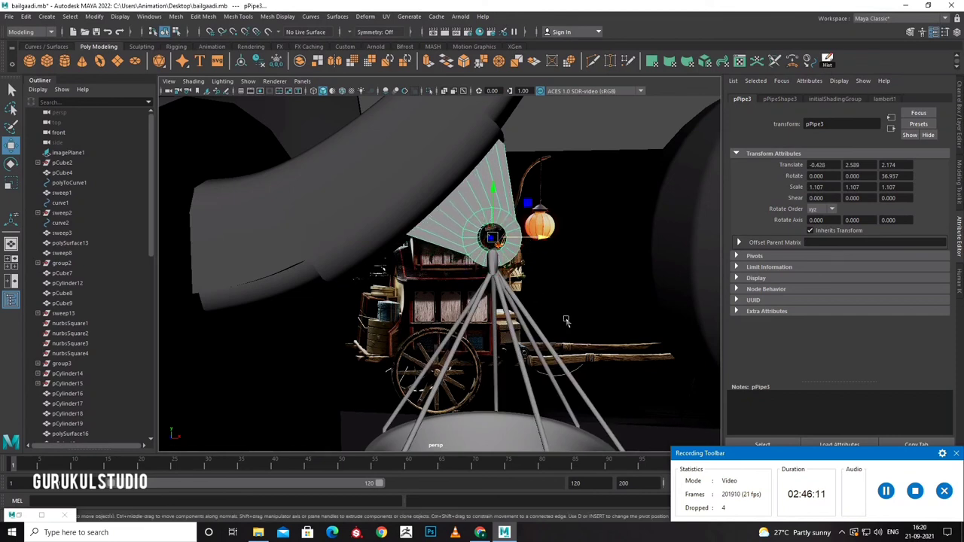
{"action": "key", "text": "ctrl+z"}
{"action": "key", "text": "ctrl+z"}
{"action": "key", "text": "ctrl+z"}
{"action": "key", "text": "ctrl+z"}
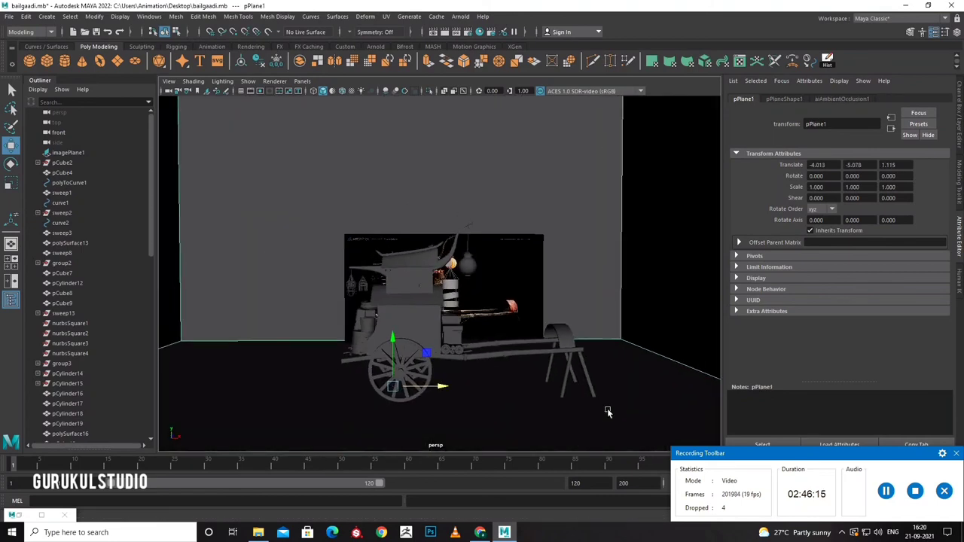
Assign the existing aiAmbientOcclusion1 material to all the cart objects.
{"action": "middle_click_drag", "start_coordinate": [607, 412], "coordinate": [546, 378], "text": "alt"}
{"action": "left_click_drag", "start_coordinate": [567, 411], "coordinate": [567, 411]}
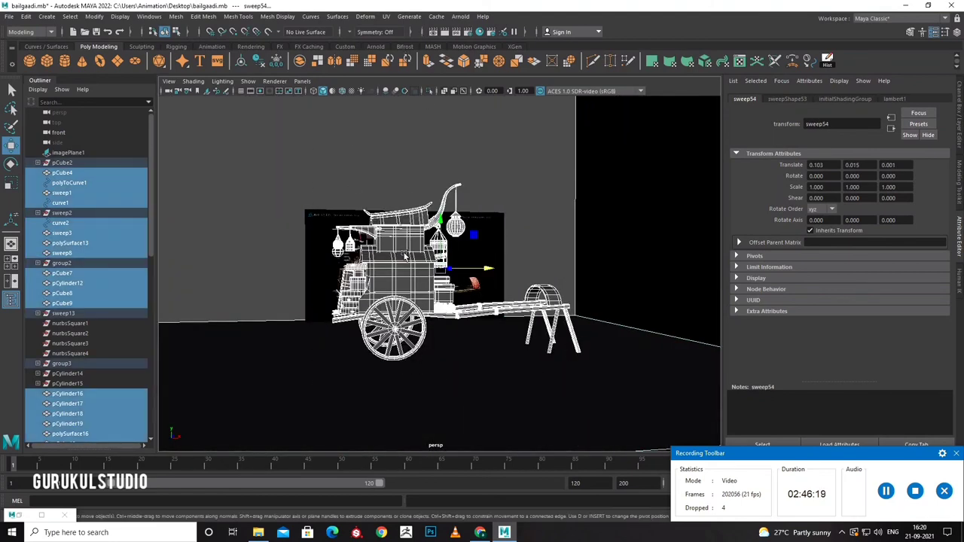
{"action": "right_click_drag", "start_coordinate": [404, 256], "coordinate": [488, 504]}
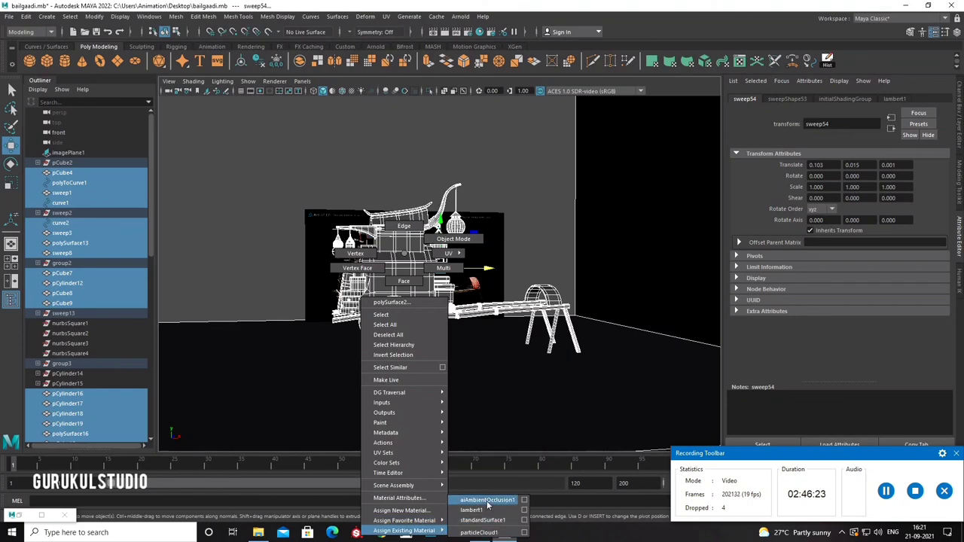
{"action": "left_click", "coordinate": [488, 500]}
Render the current cart view with Arnold.
{"action": "left_click", "coordinate": [430, 353]}
{"action": "mouse_move", "coordinate": [431, 353]}
{"action": "left_mouse_down", "text": "alt"}
{"action": "mouse_move", "coordinate": [510, 353]}
{"action": "mouse_move", "coordinate": [544, 374]}
{"action": "mouse_move", "coordinate": [460, 390]}
{"action": "mouse_move", "coordinate": [467, 316]}
{"action": "left_mouse_up", "text": "alt"}
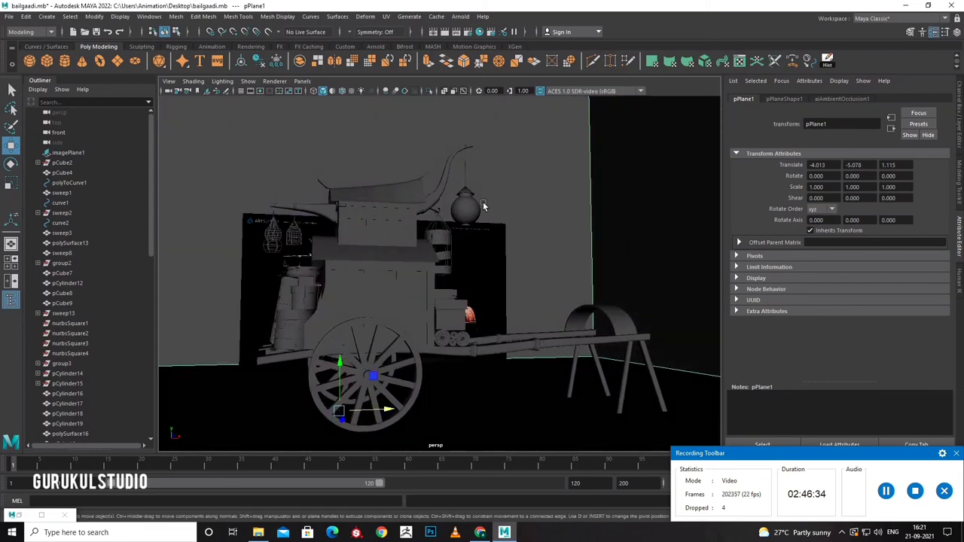
{"action": "left_click", "coordinate": [460, 16]}
{"action": "left_click", "coordinate": [482, 37]}
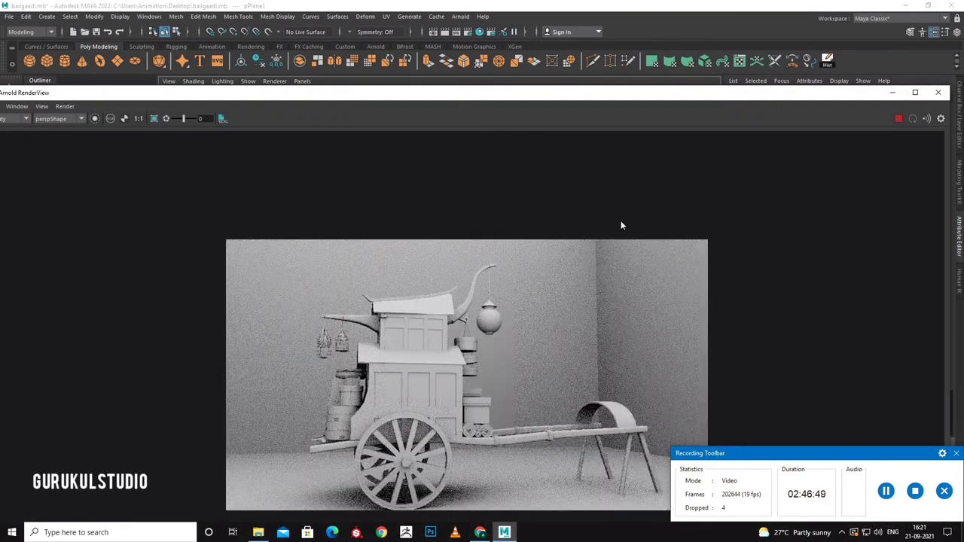
Close the Arnold RenderView showing the grey occlusion render and orbit around the cart.
{"action": "left_click", "coordinate": [939, 93]}
{"action": "mouse_move", "coordinate": [664, 265]}
{"action": "left_mouse_down", "text": "alt"}
{"action": "mouse_move", "coordinate": [535, 332]}
{"action": "mouse_move", "coordinate": [530, 285]}
{"action": "mouse_move", "coordinate": [498, 297]}
{"action": "mouse_move", "coordinate": [520, 296]}
{"action": "left_mouse_up", "text": "alt"}
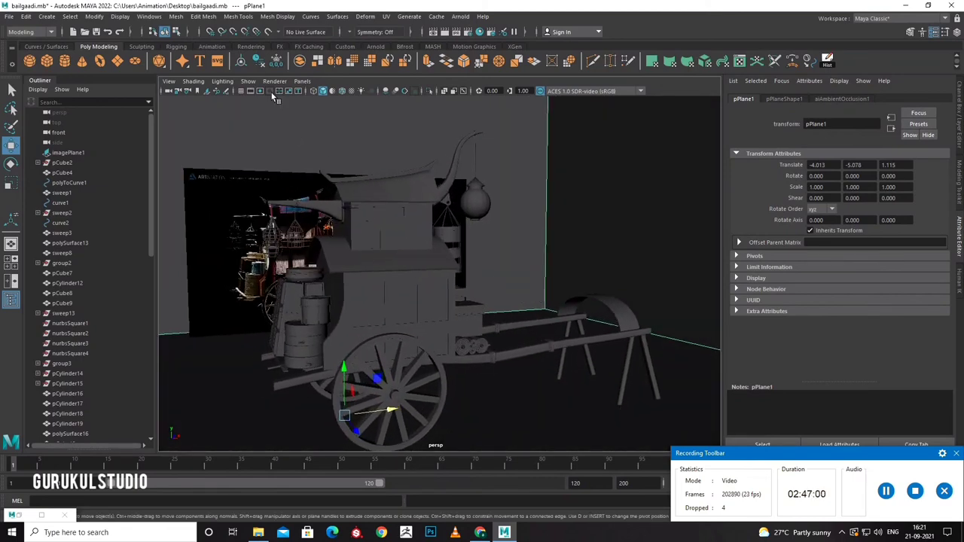
Turn on the Resolution Gate and set the render image size preset to HD_1080 (1920×1080).
{"action": "left_click", "coordinate": [270, 92]}
{"action": "left_click_drag", "start_coordinate": [399, 235], "coordinate": [421, 202], "text": "alt"}
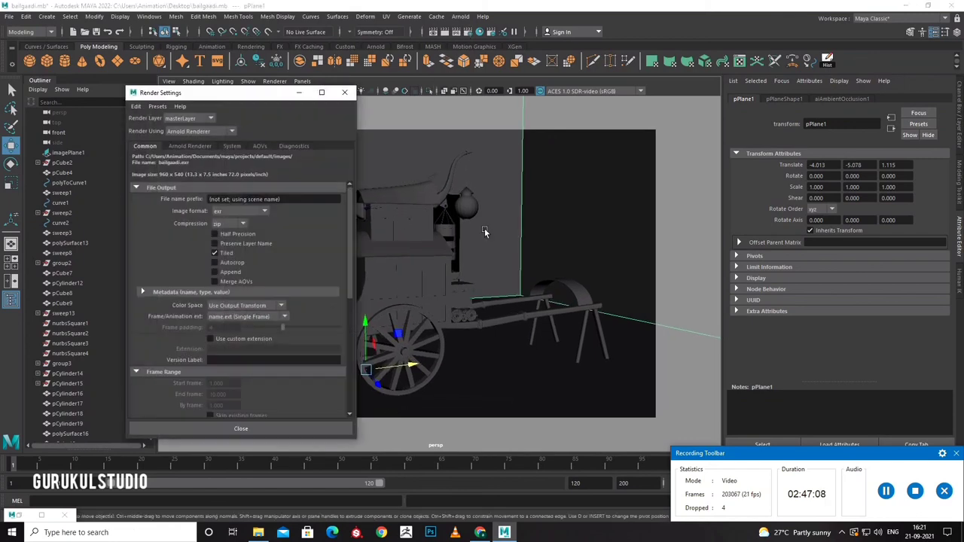
{"action": "left_click", "coordinate": [201, 148]}
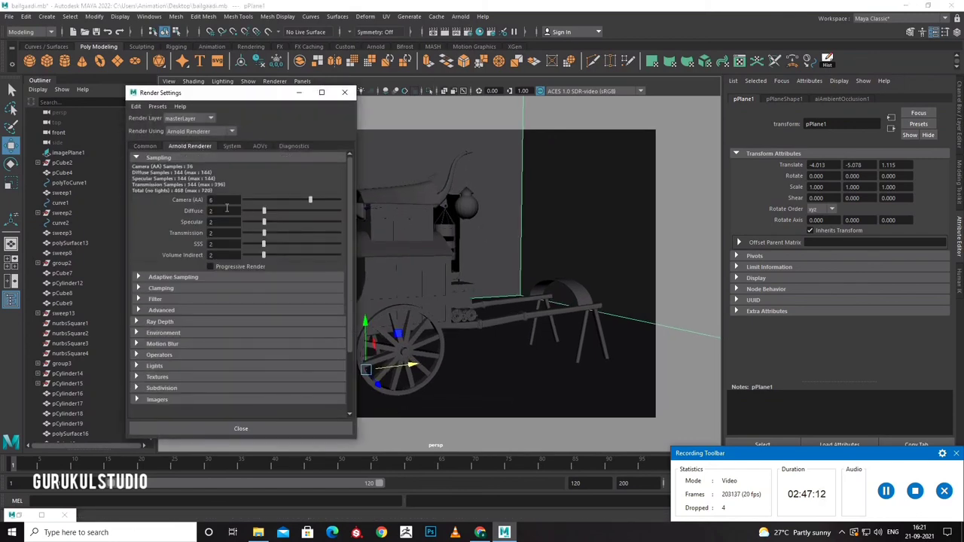
{"action": "left_click", "coordinate": [146, 146]}
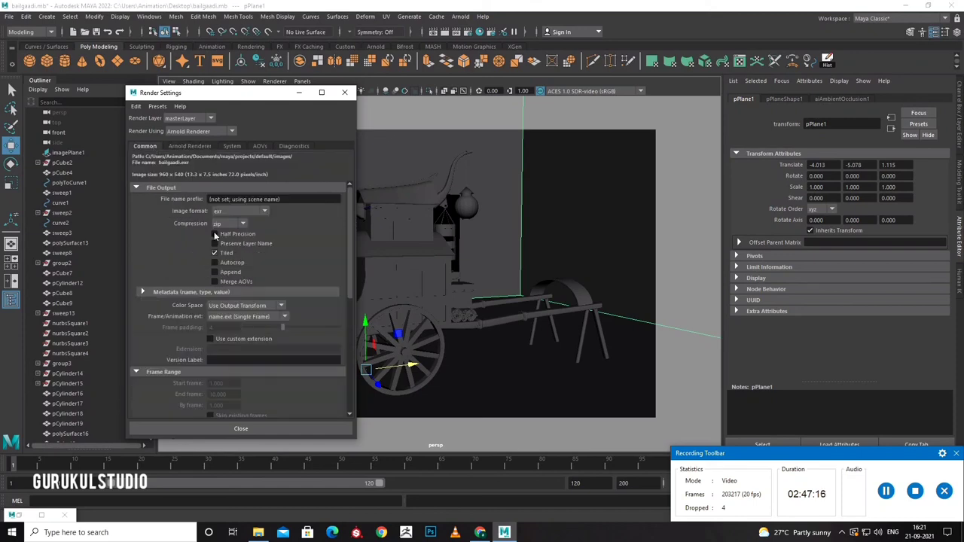
{"action": "scroll", "coordinate": [241, 301], "scroll_direction": "down", "scroll_amount": 5}
{"action": "left_click", "coordinate": [239, 302]}
{"action": "left_click", "coordinate": [226, 367]}
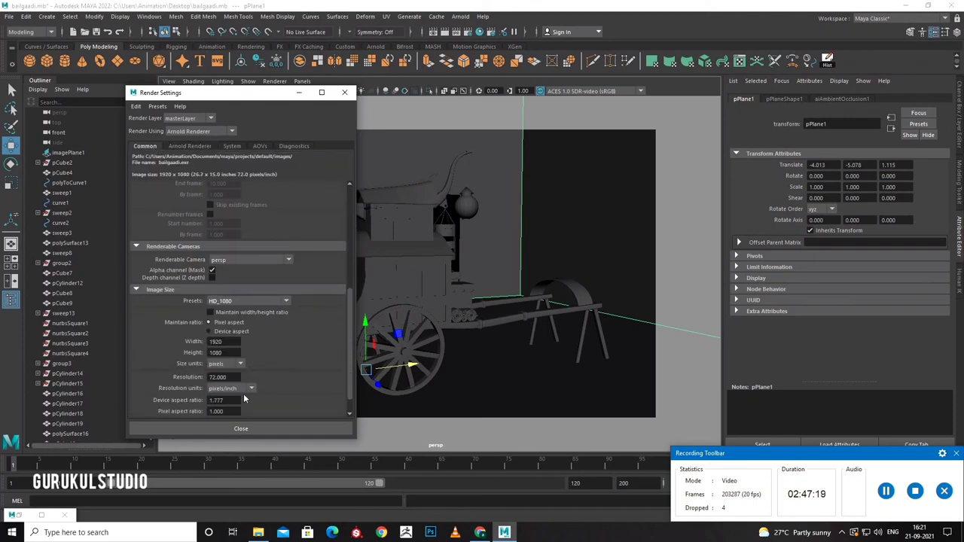
{"action": "left_click", "coordinate": [241, 429]}
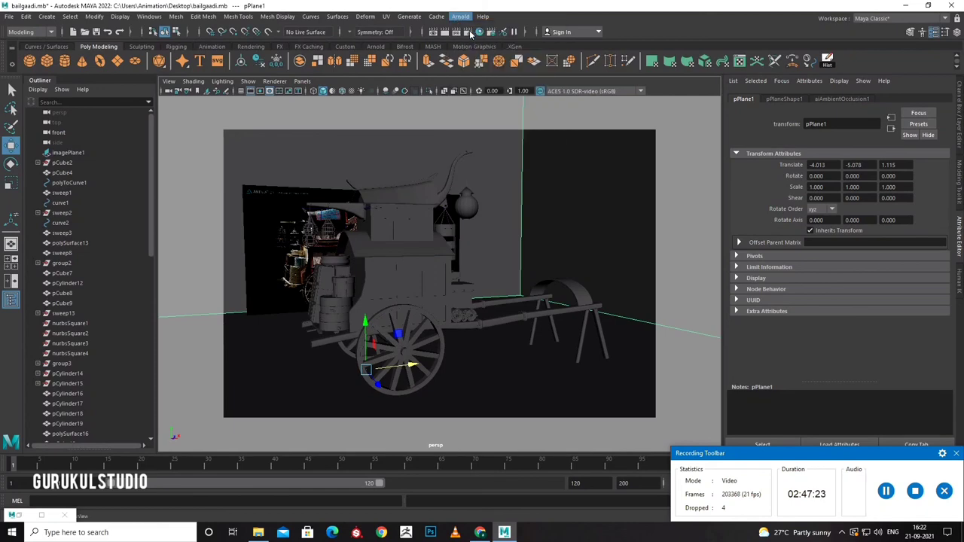